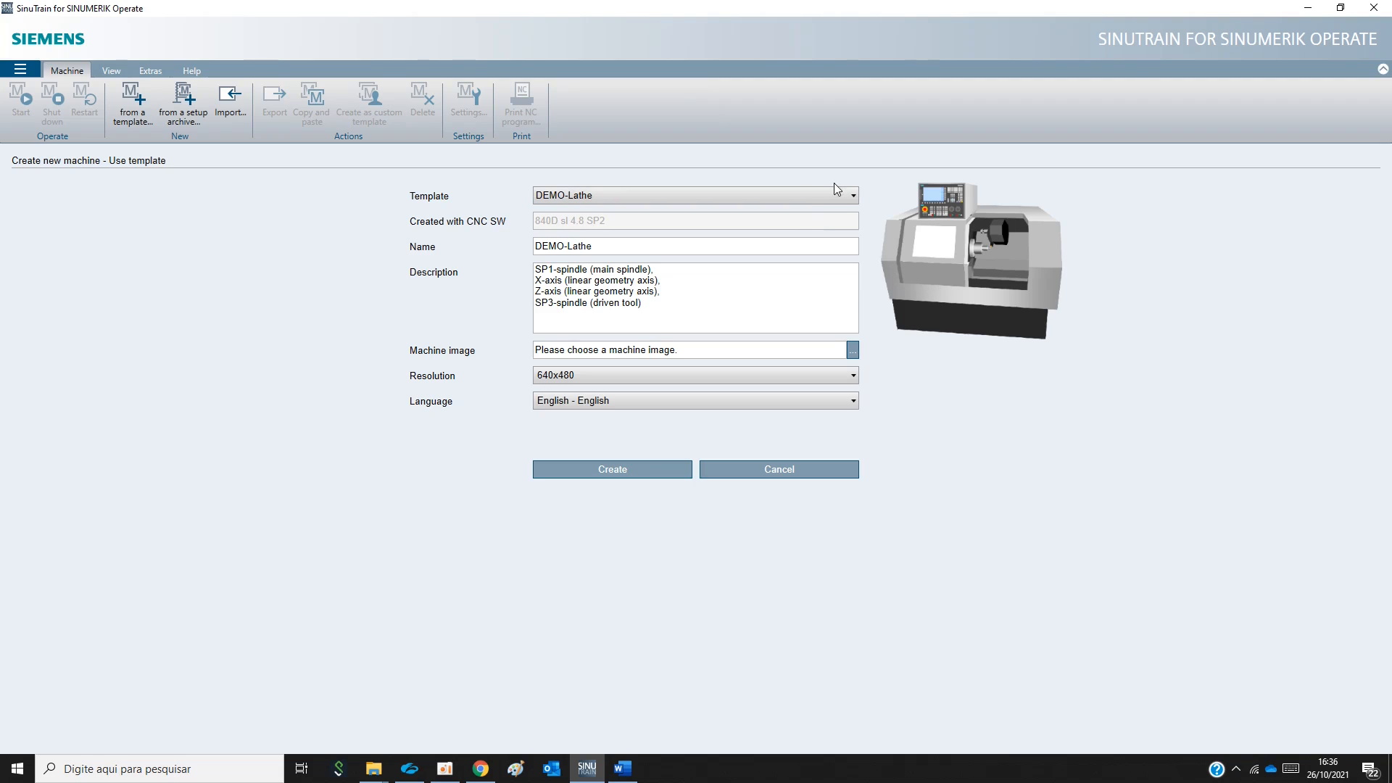
Choose the DEMO-Lathe template for the new machine and name it UFRN TORNEAMENTO
left_click(852, 195)
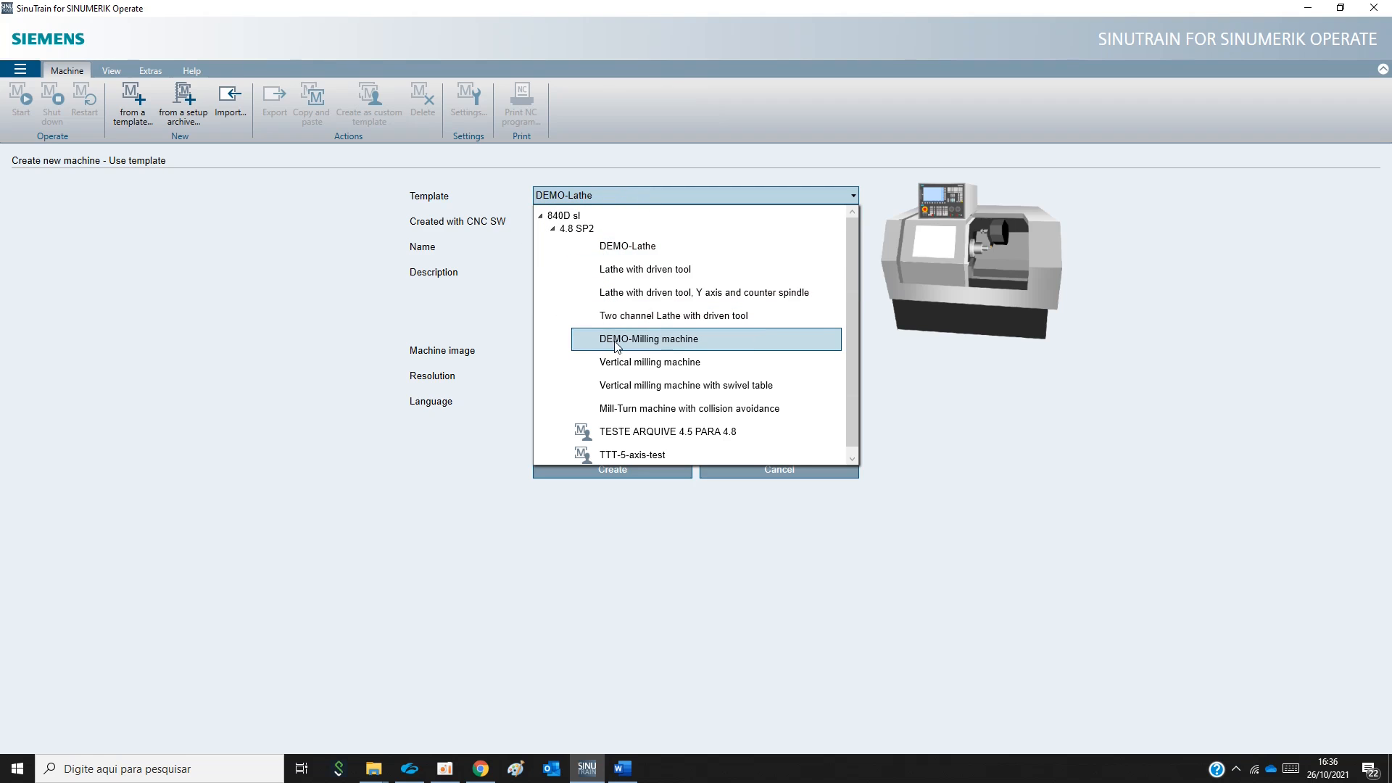
left_click(613, 250)
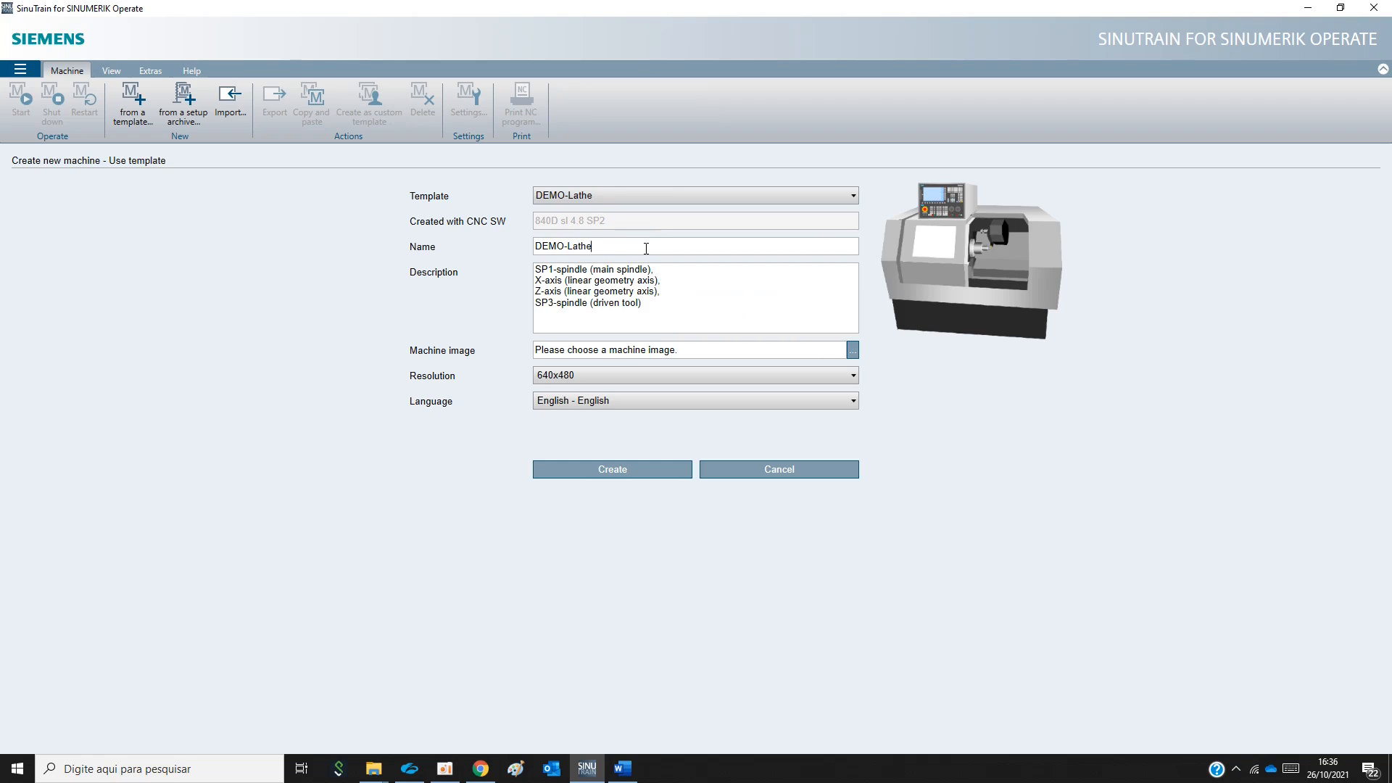
key("BackSpace")
key("BackSpace")
key("BackSpace")
key("BackSpace")
key("BackSpace")
key("BackSpace")
key("BackSpace")
key("BackSpace")
key("BackSpace")
Set the resolution to 800x600 and the language to Portuguese (Brasileiro), and create the machine
left_click(853, 376)
left_click(605, 425)
left_click(579, 403)
left_click(555, 451)
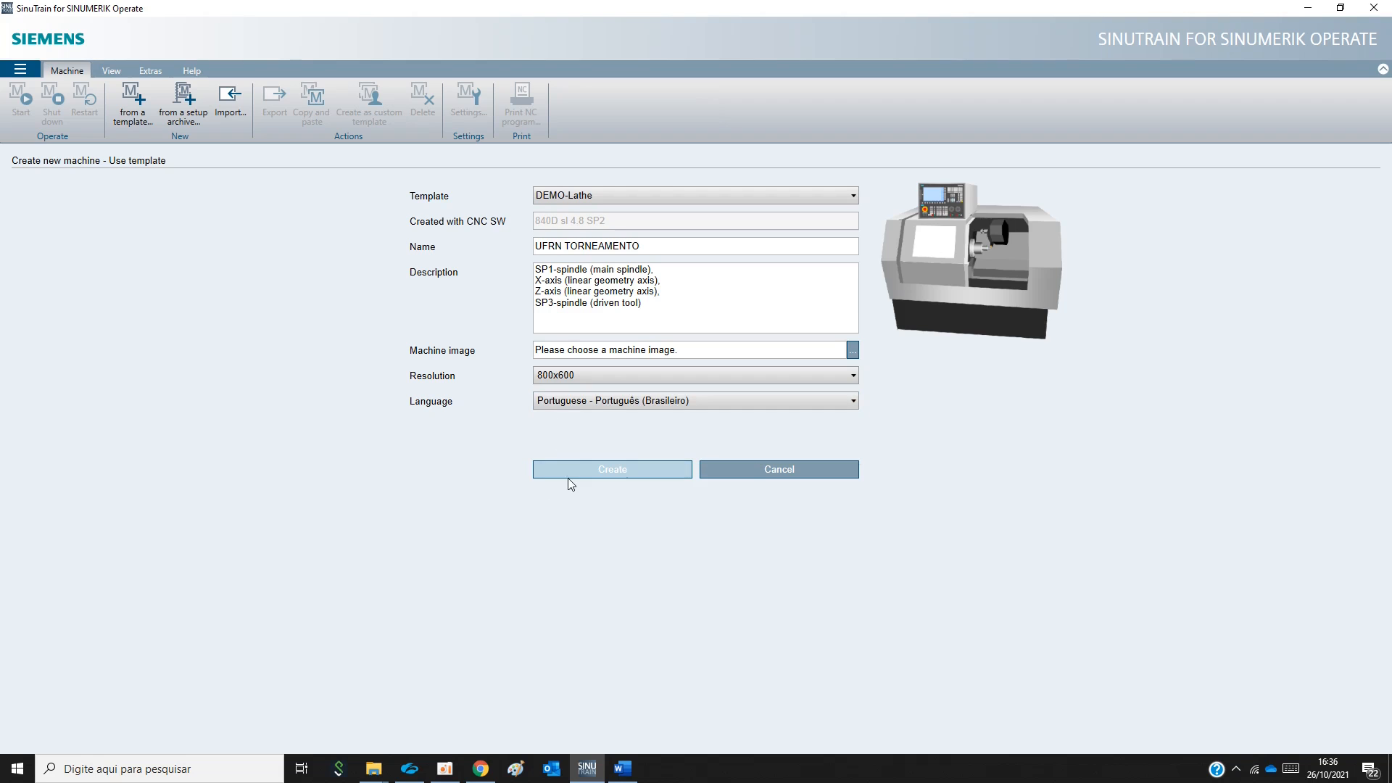
left_click(571, 478)
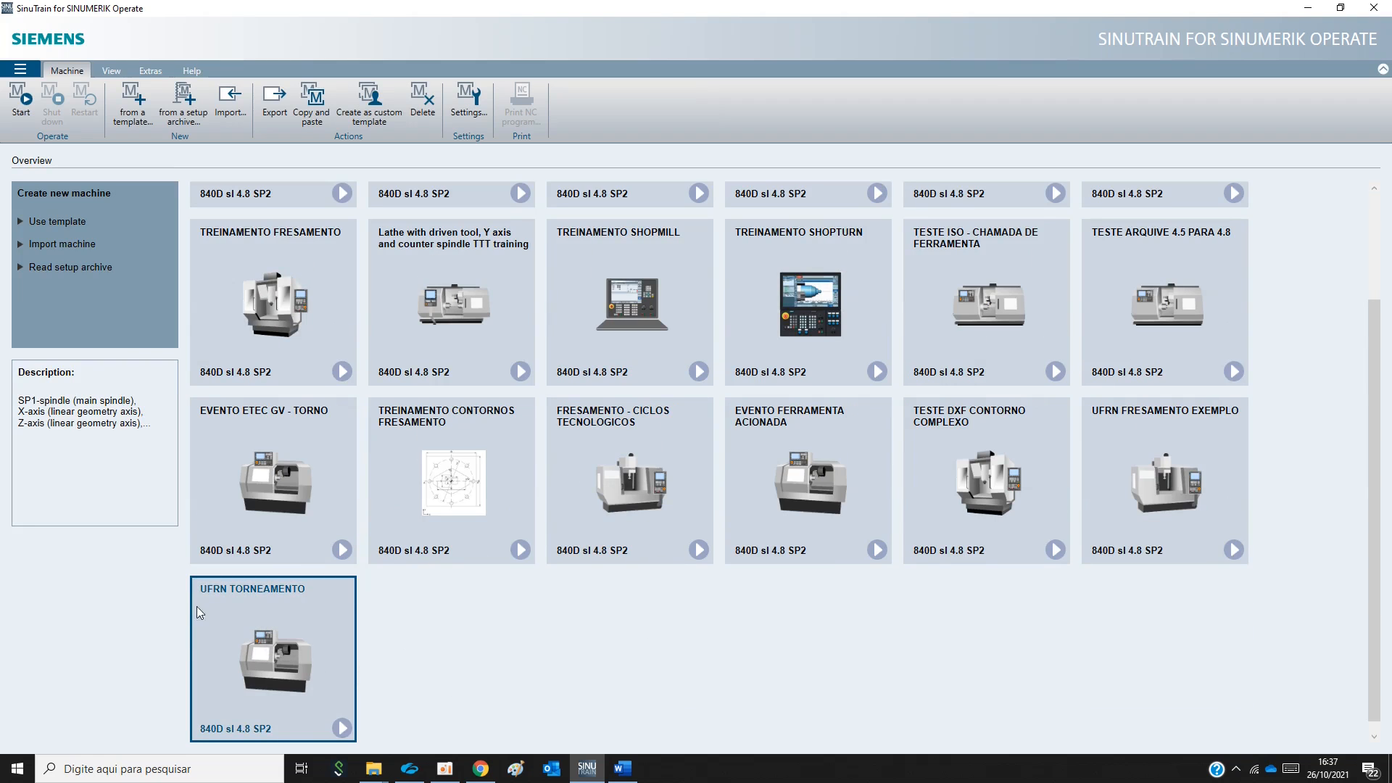
Start the UFRN TORNEAMENTO machine and look at the Exercicio M1 drawing in Word before returning to the simulator
left_click(343, 731)
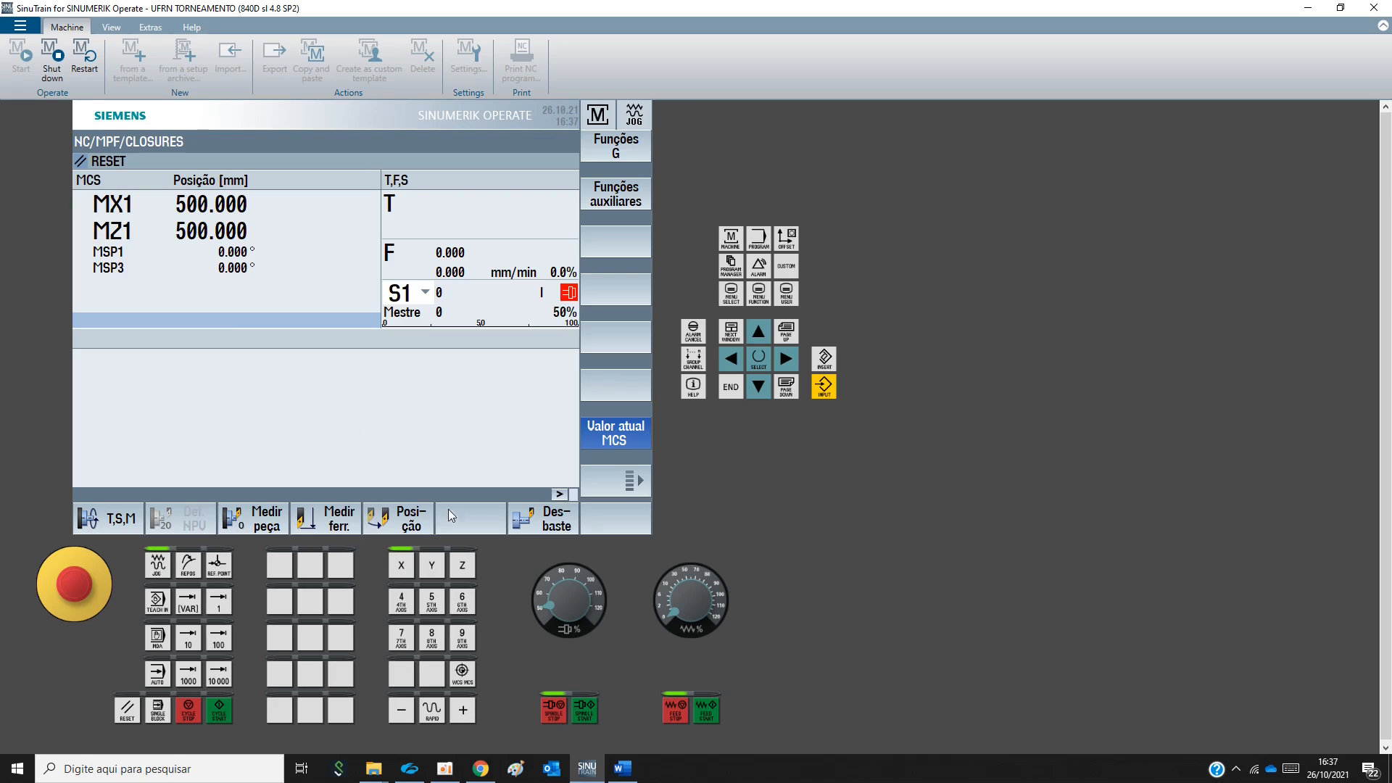
left_click(618, 769)
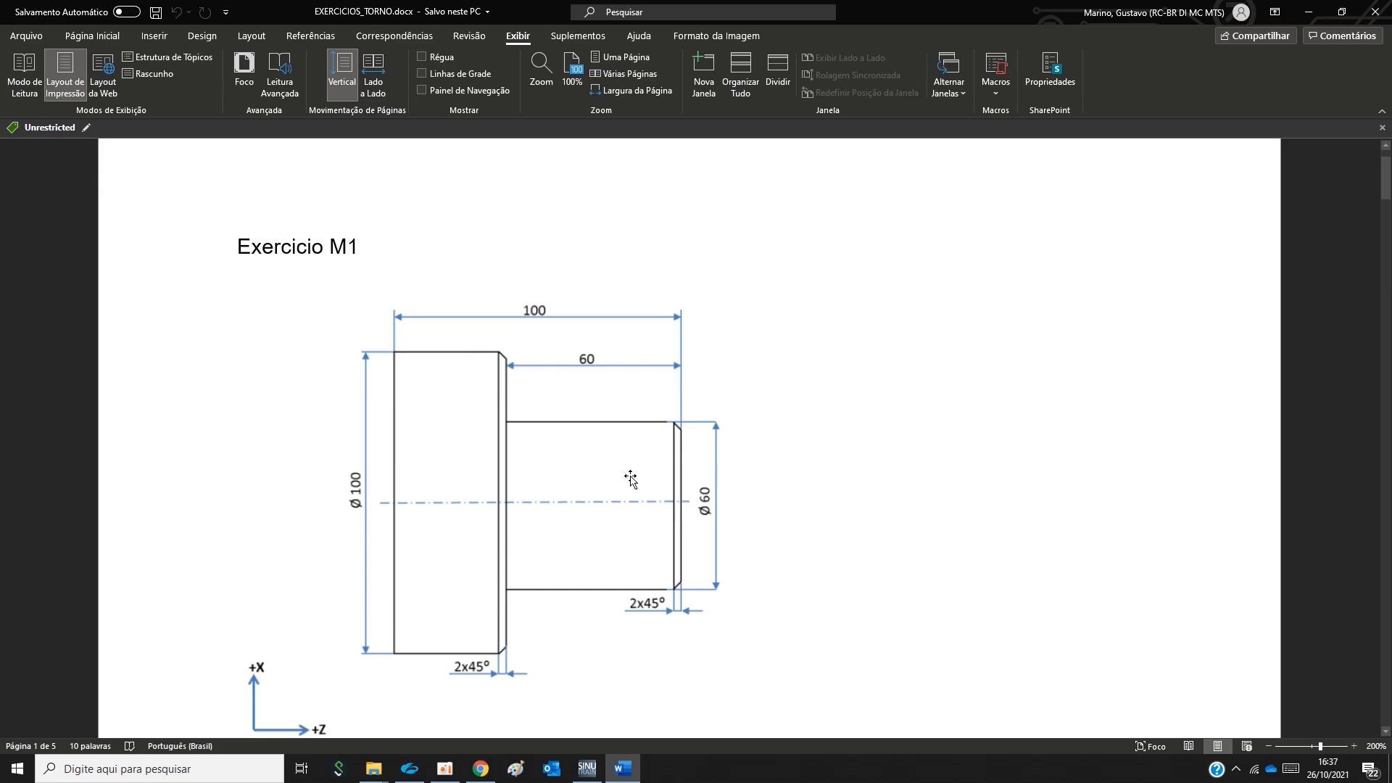
left_click(587, 769)
Enable the feed and the spindle, with the feed override at 90% and the spindle override at 100%
left_click(702, 715)
left_click(587, 713)
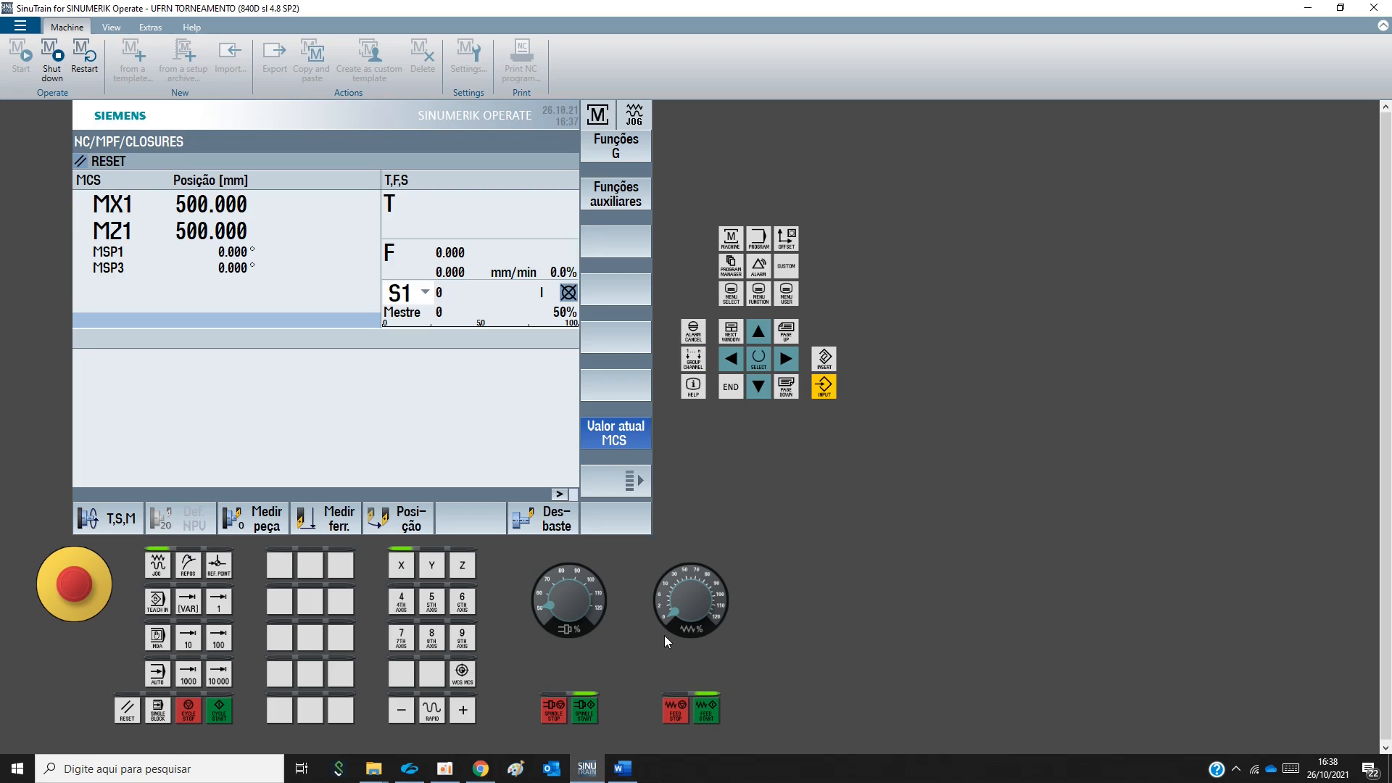
left_click_drag(693, 609, 712, 612)
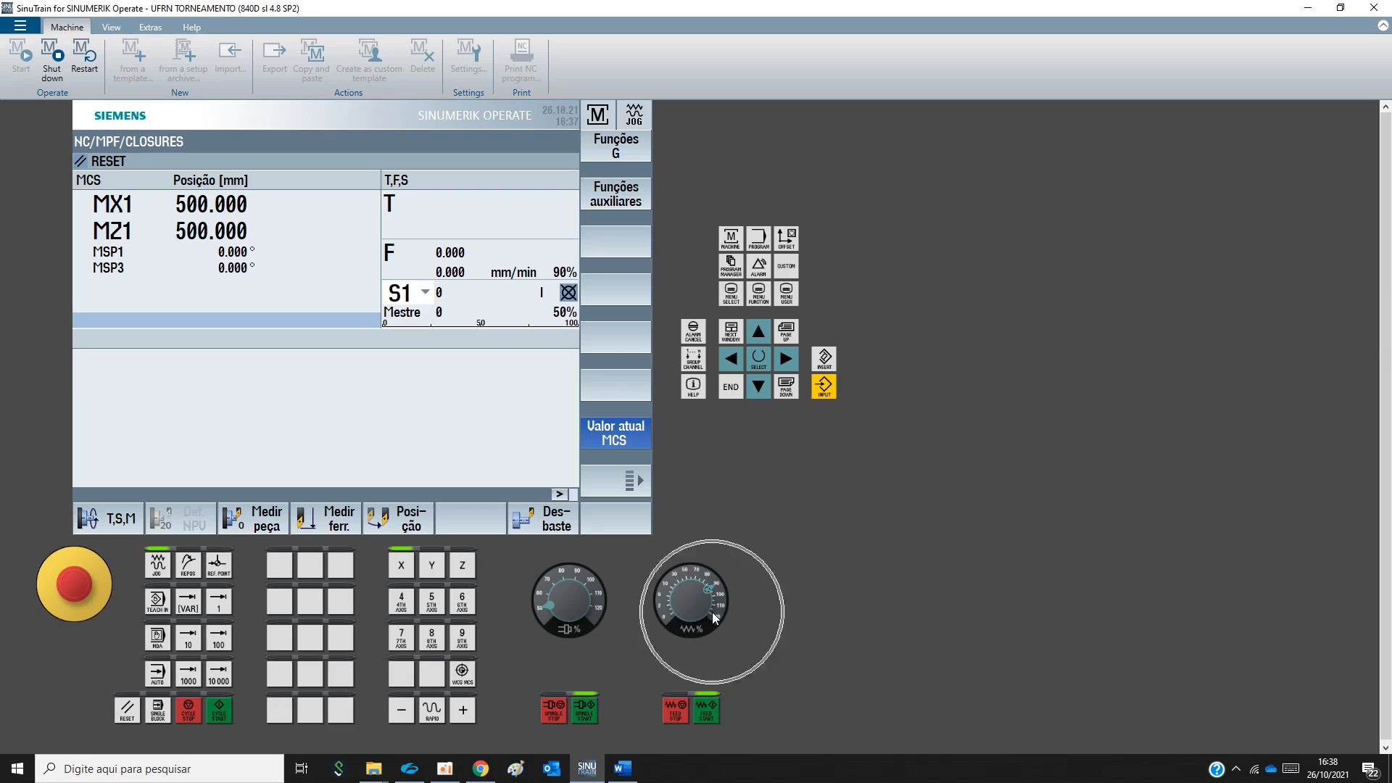
mouse_move(573, 608)
left_mouse_down()
mouse_move(585, 594)
mouse_move(597, 603)
left_mouse_up()
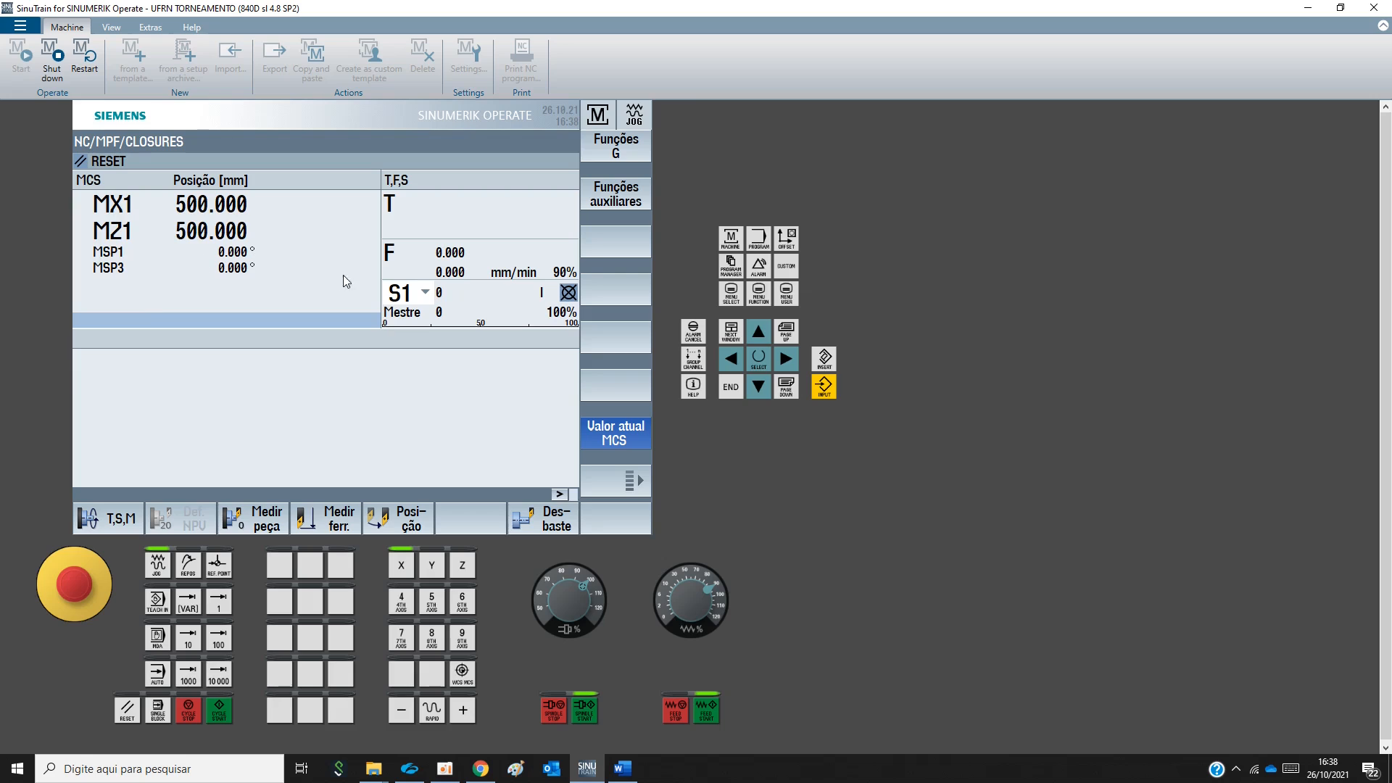
View the status of driven-tool spindle S3 and return the display to main spindle S1
left_click(426, 293)
left_click(425, 331)
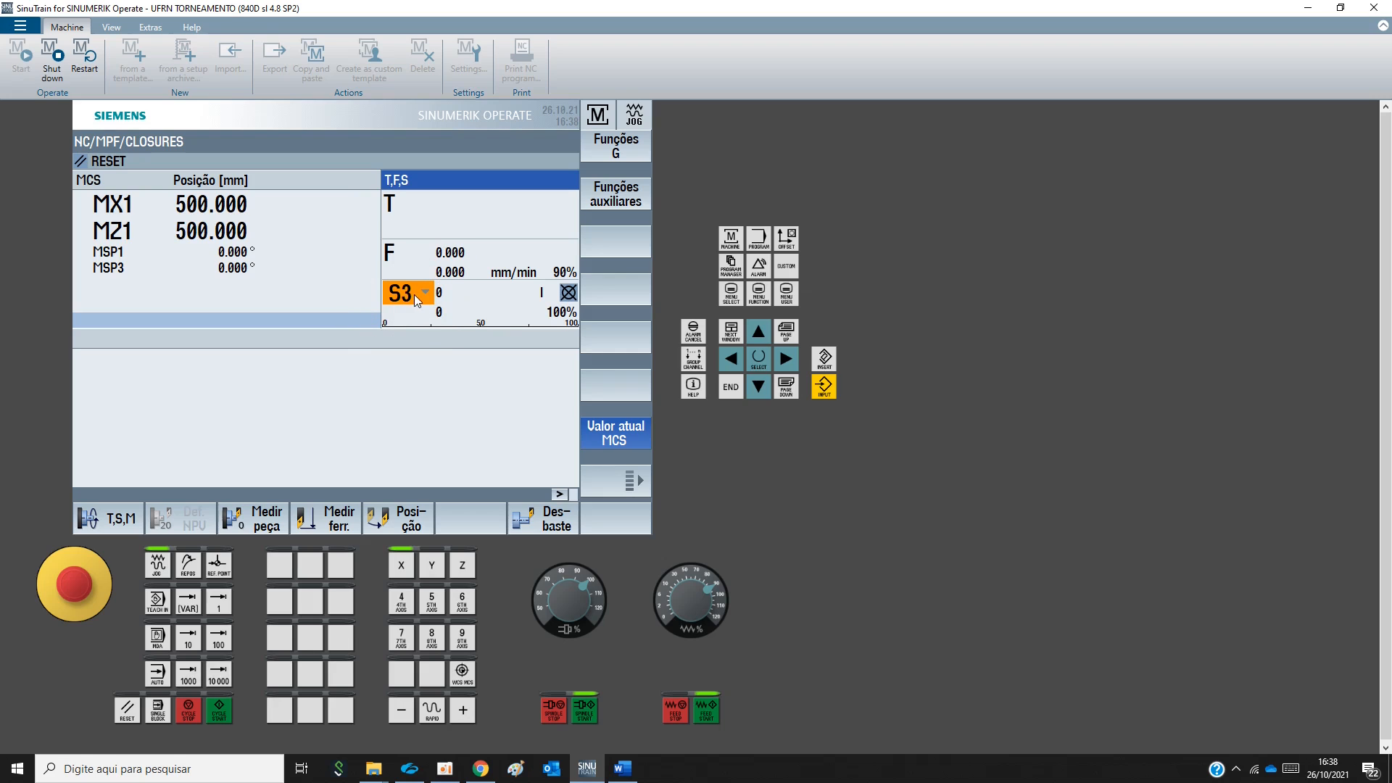
left_click(429, 296)
left_click(422, 314)
Open the T,S,M form and go through its tool, spindle, M function and zero offset entries
left_click(108, 519)
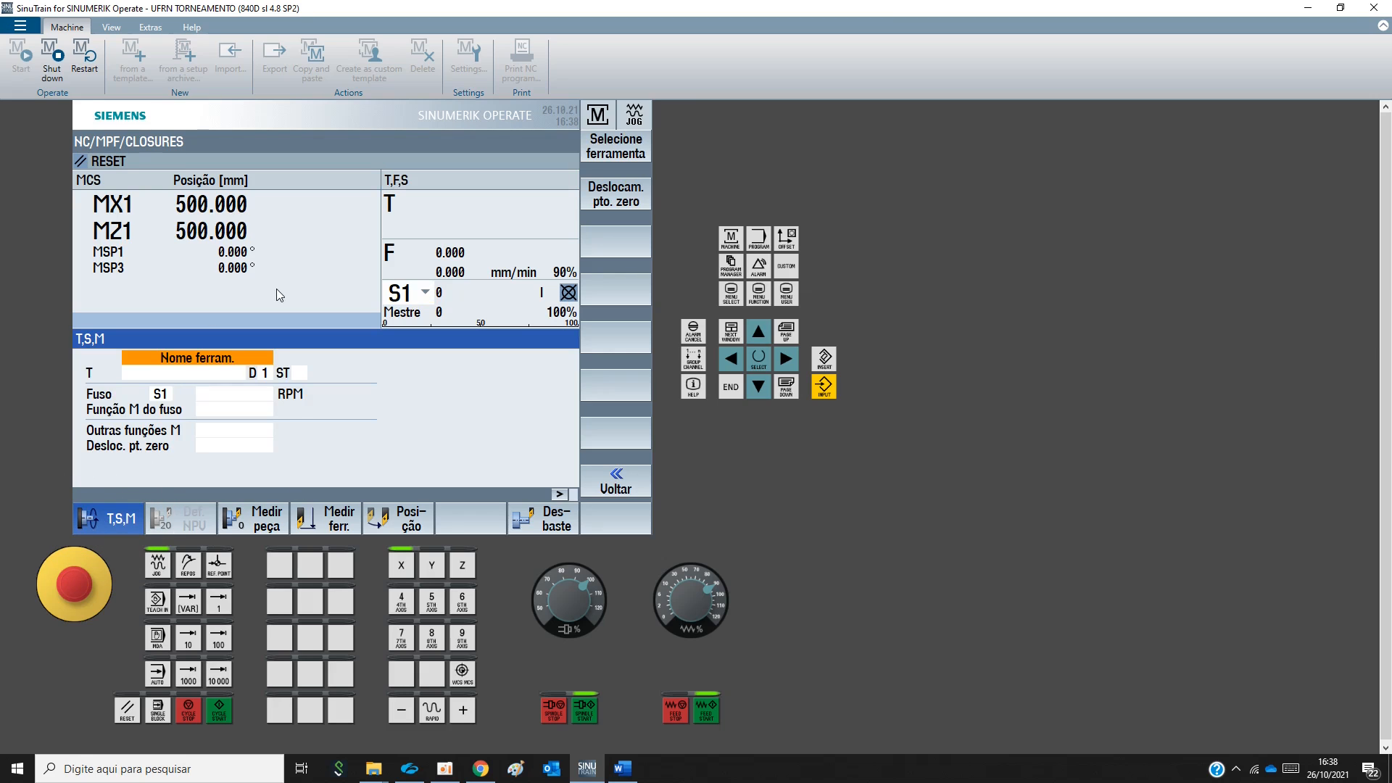
key("Down")
key("Down")
key("Down")
key("Down")
key("Down")
key("Up")
key("Up")
key("Up")
key("Up")
key("Up")
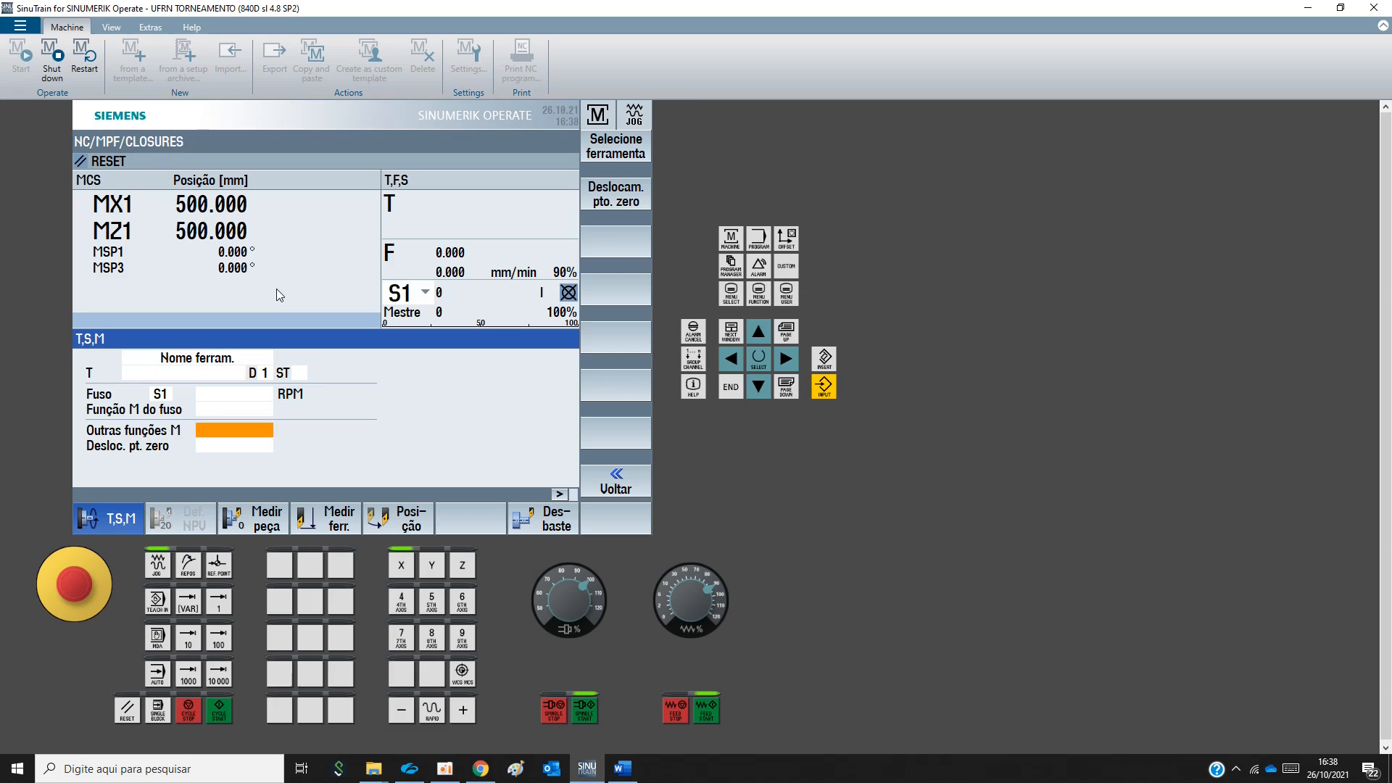
key("Down")
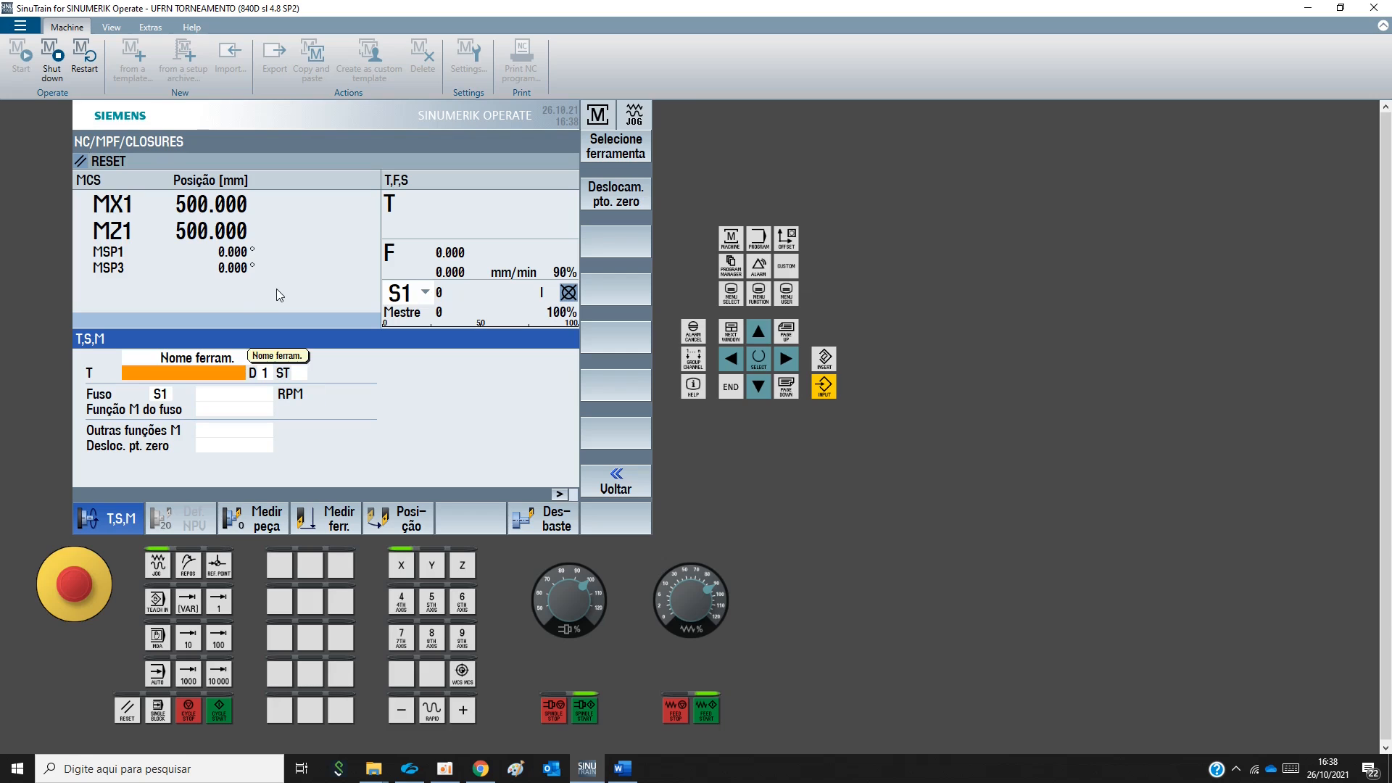
left_click(150, 372)
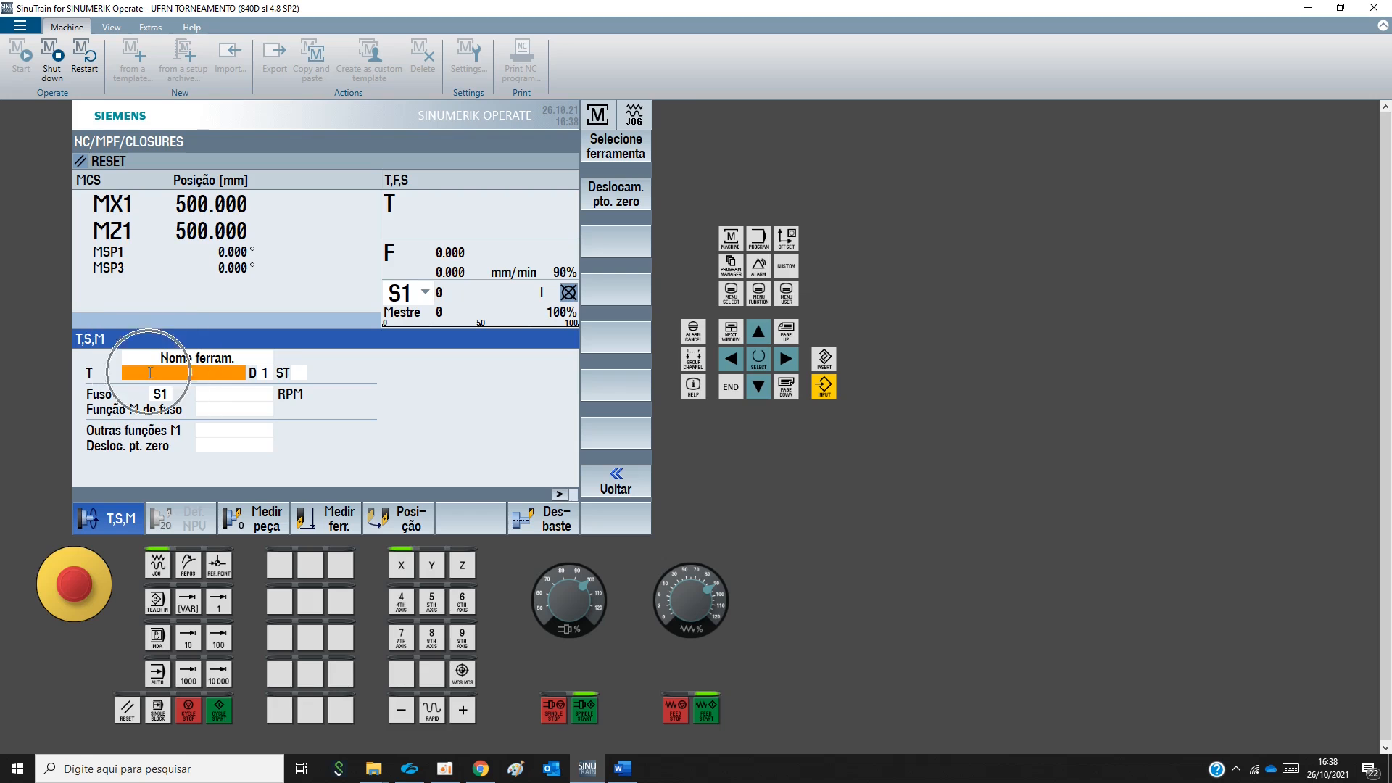
left_click(431, 215)
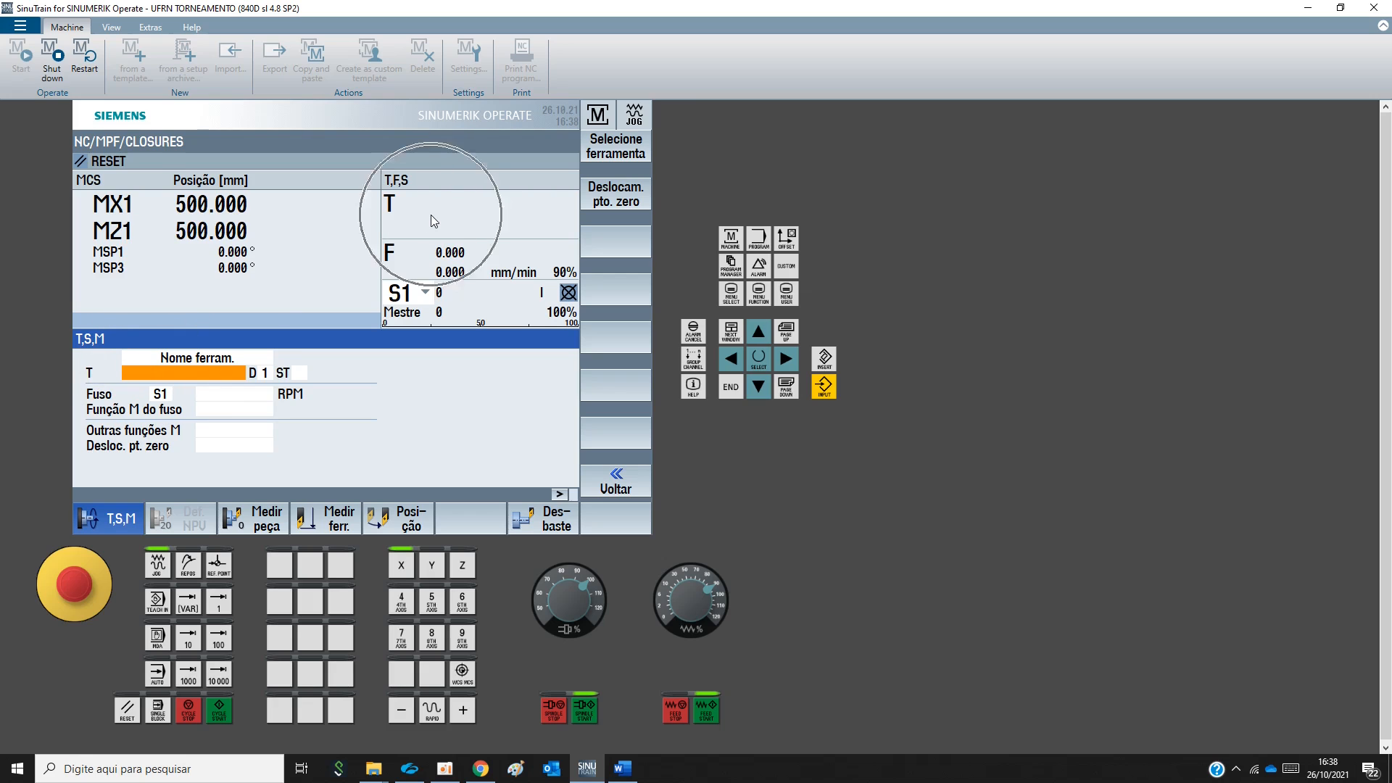
left_click(431, 215)
left_click(430, 215)
Look through the magazine's tool list and choose ROUGHING_T80 A at location 1 for the T,S,M form
left_click(613, 155)
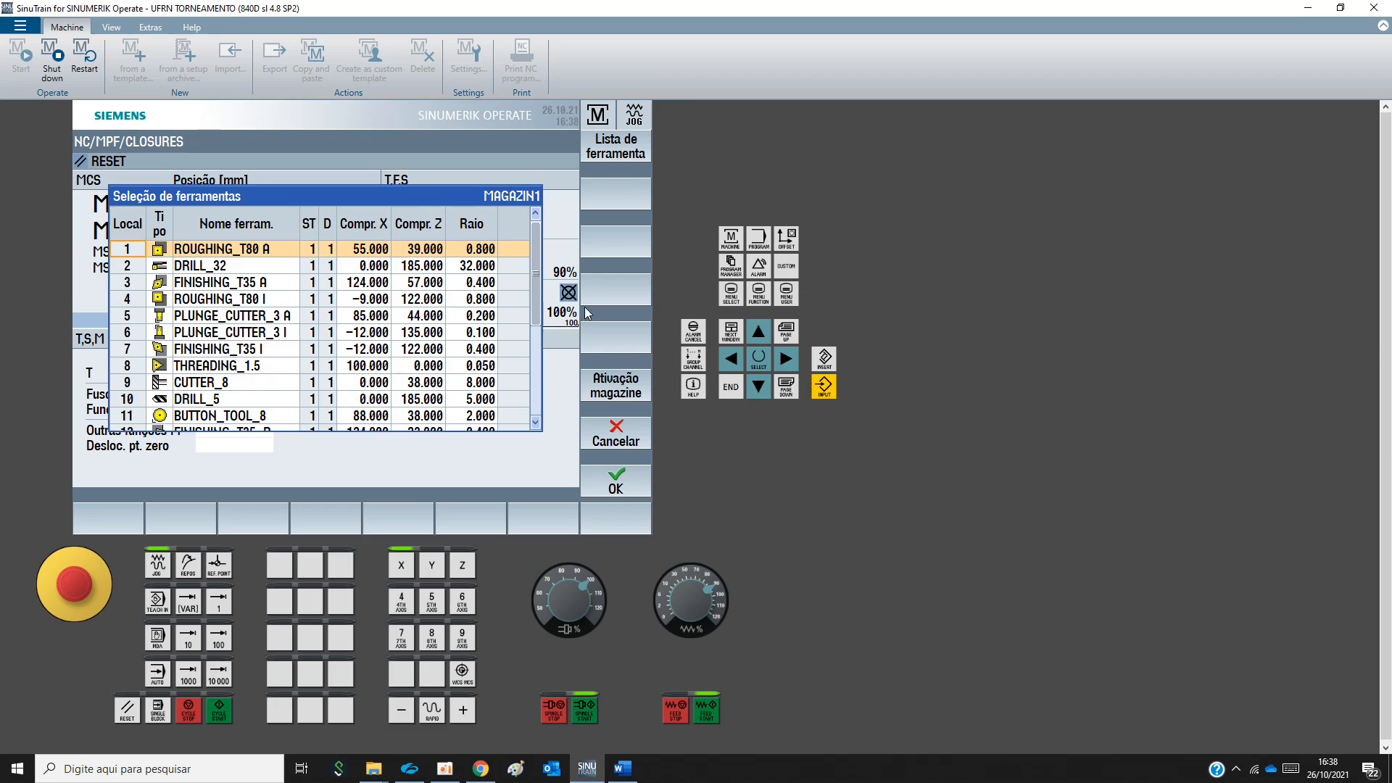
mouse_move(537, 306)
left_mouse_down()
mouse_move(528, 360)
mouse_move(529, 312)
left_mouse_up()
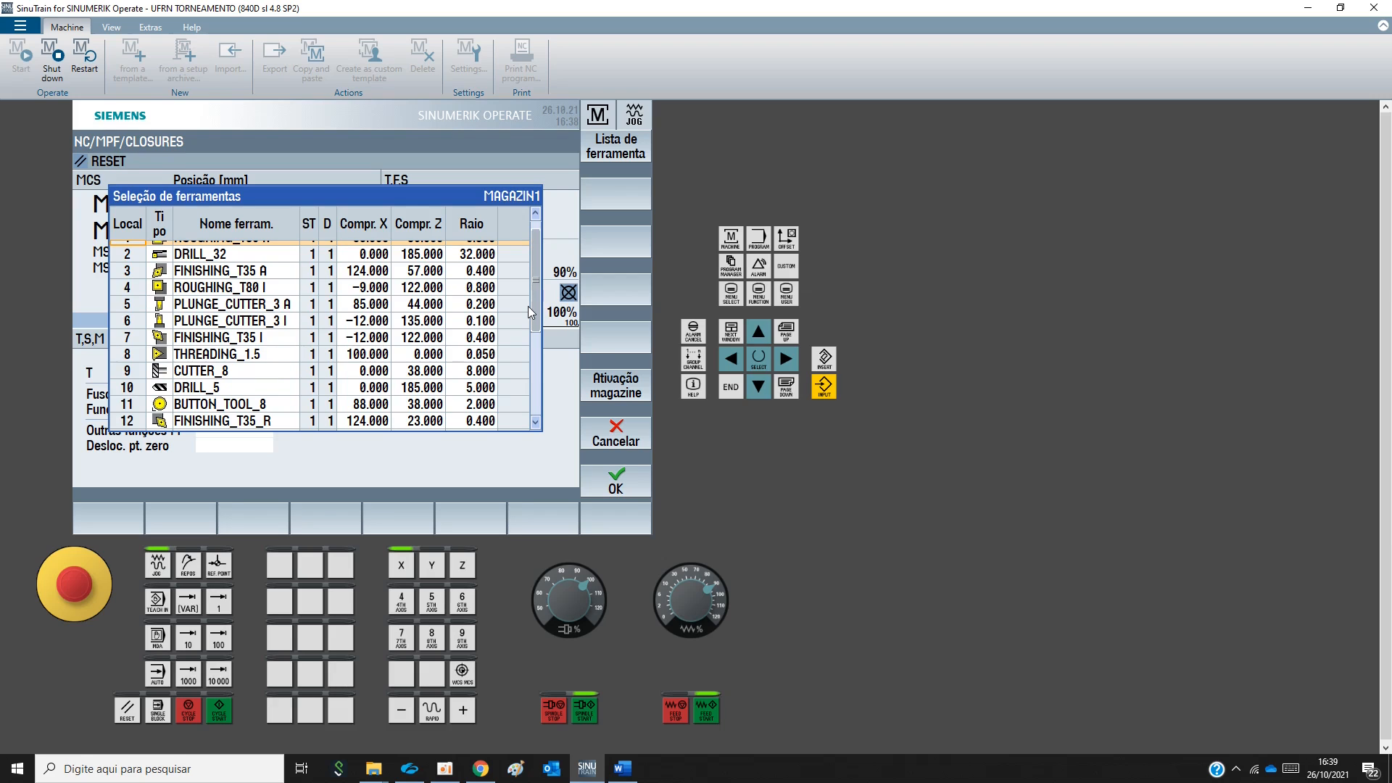
scroll(529, 312, "down", 3)
left_click(194, 328)
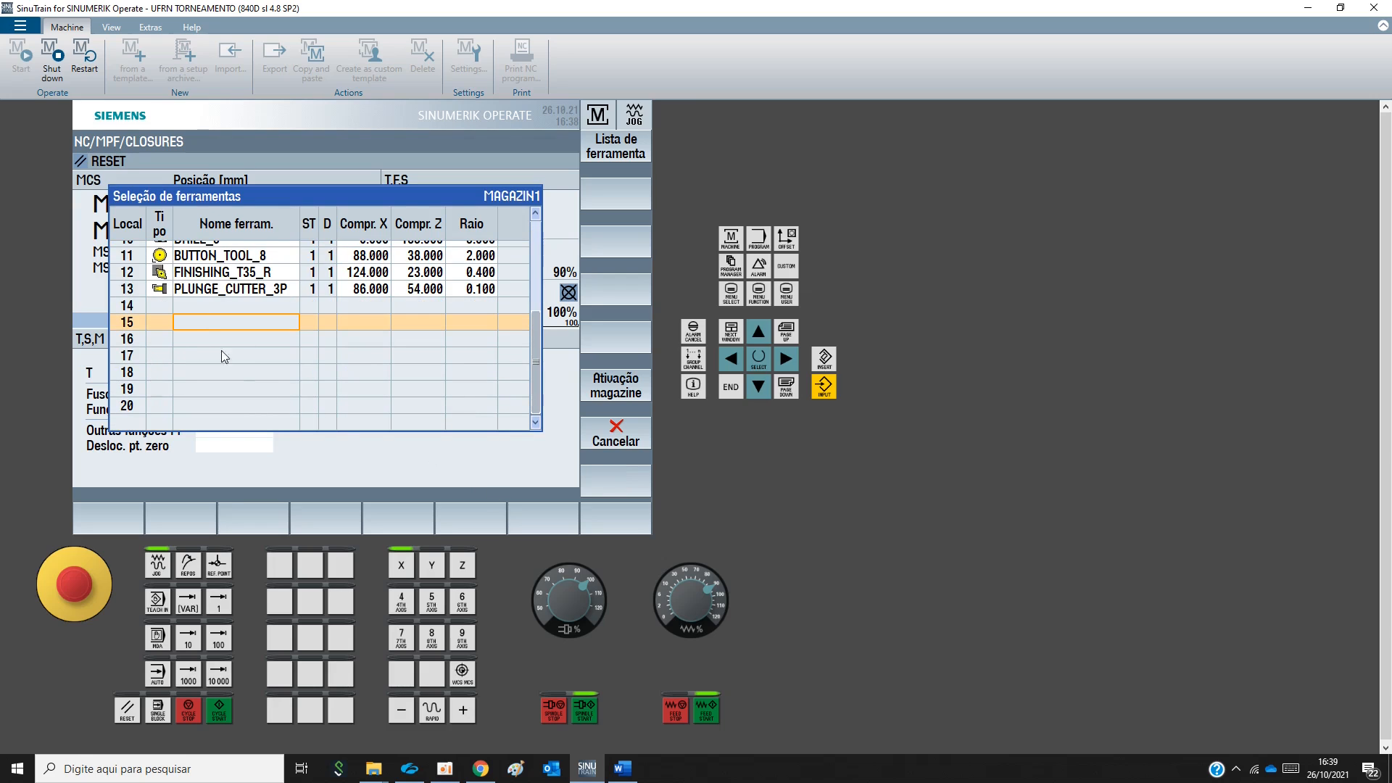
left_click(187, 306)
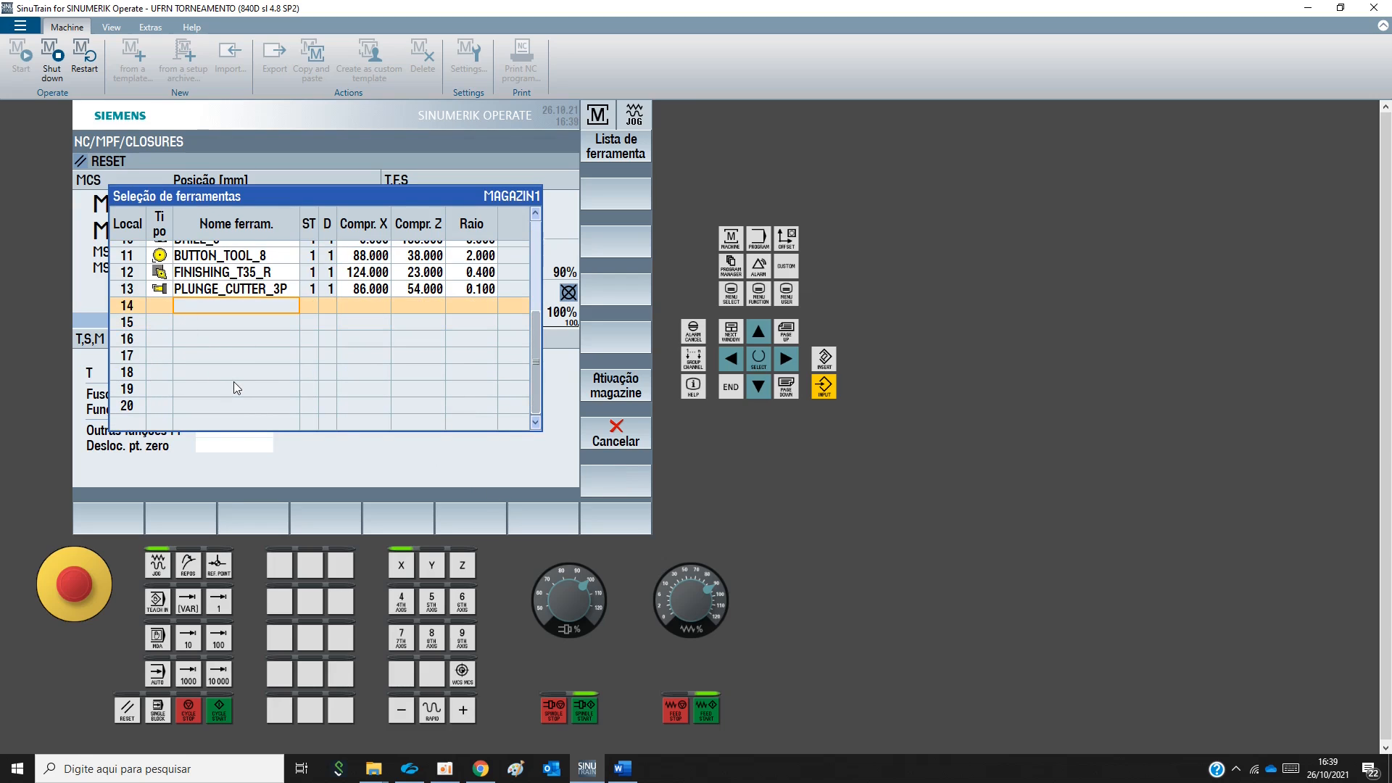
scroll(310, 384, "up", 3)
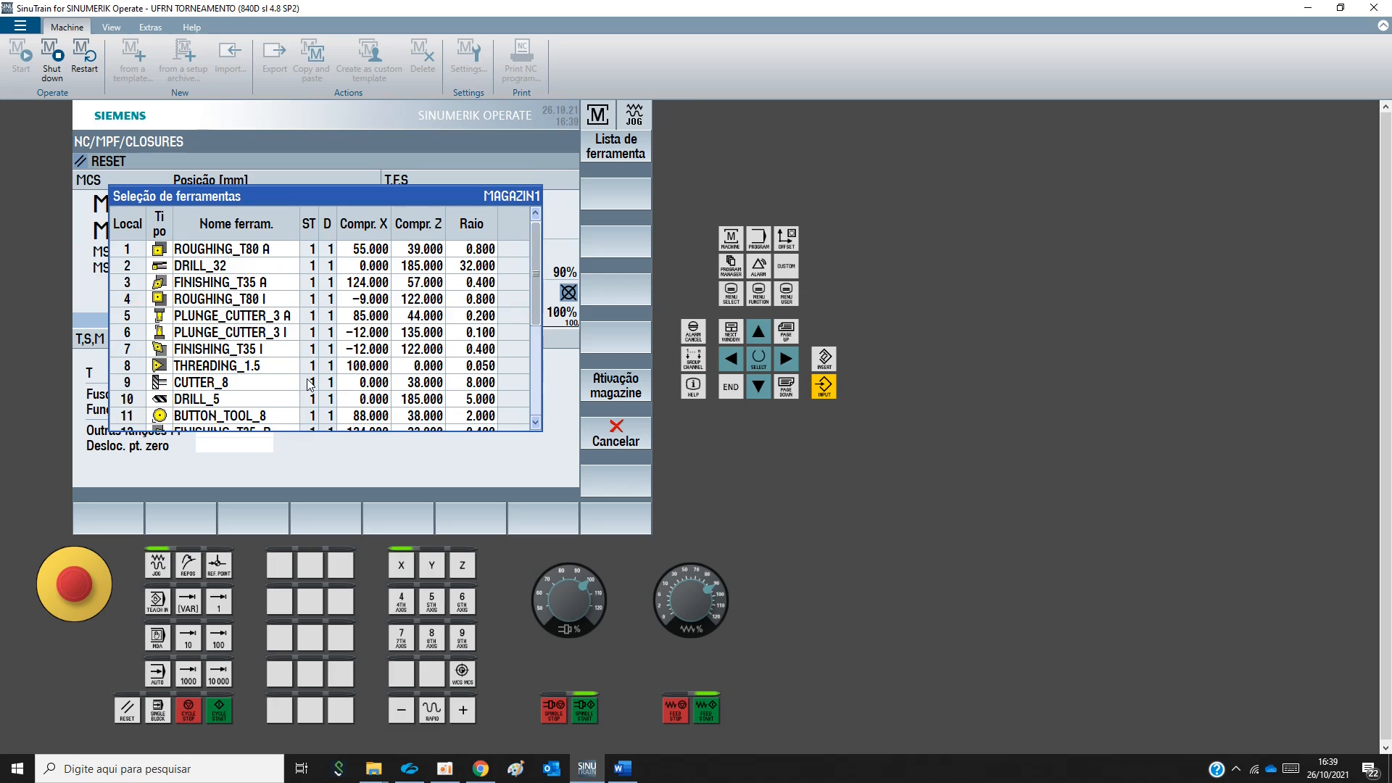
left_click(239, 250)
left_click(601, 479)
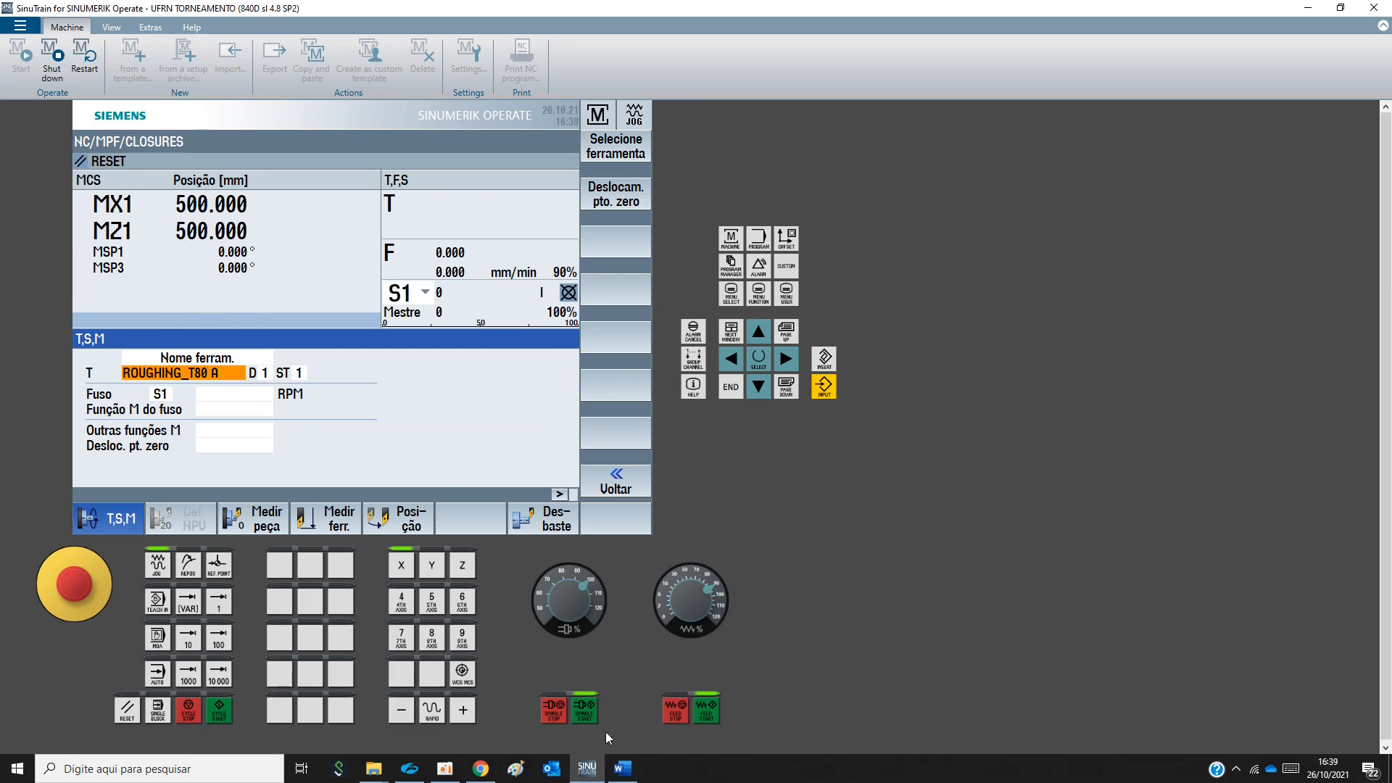
Make sure feed and spindle are enabled and run a cycle start to load ROUGHING_T80 A
left_click(710, 712)
left_click(593, 715)
left_click(694, 605)
left_click(219, 711)
left_click(458, 229)
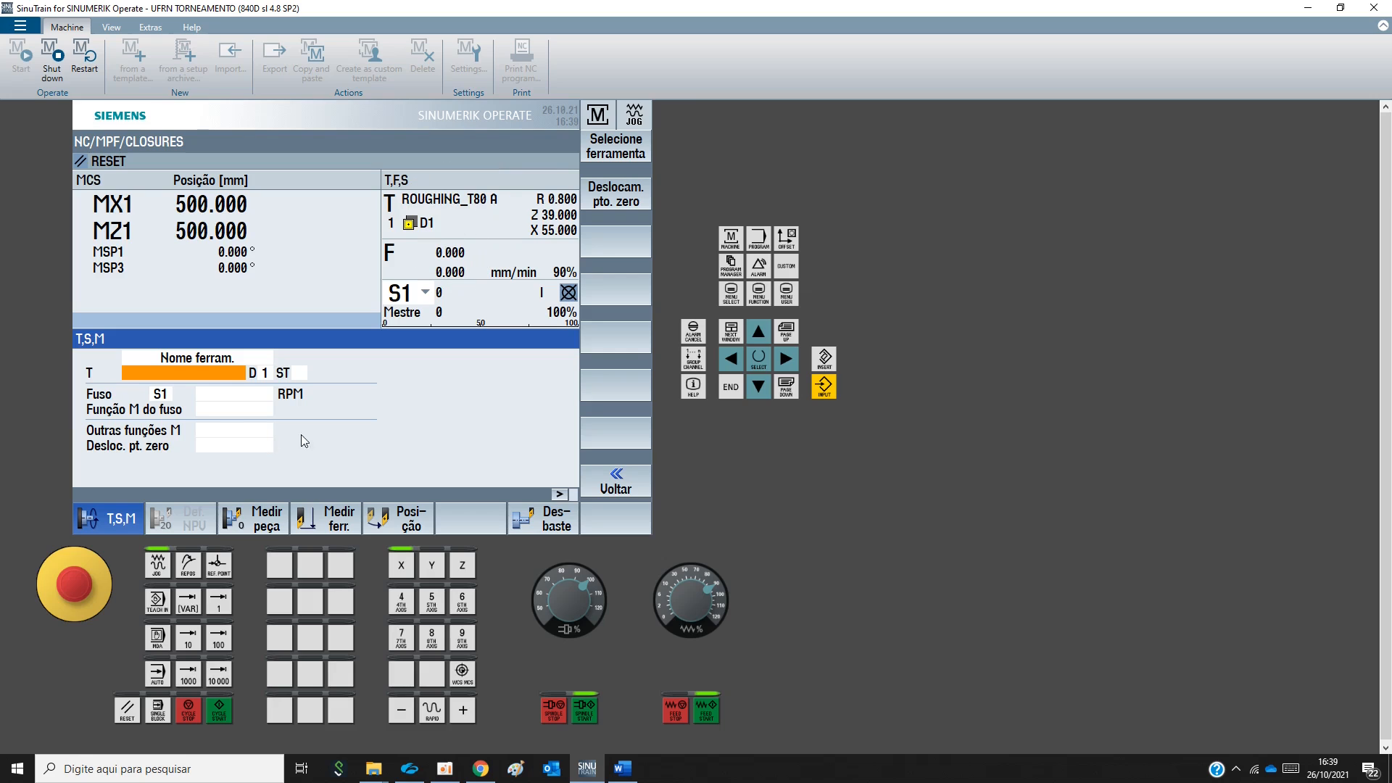
Run spindle S1 clockwise at 5000 RPM and reduce the spindle override to 50%
left_click(222, 391)
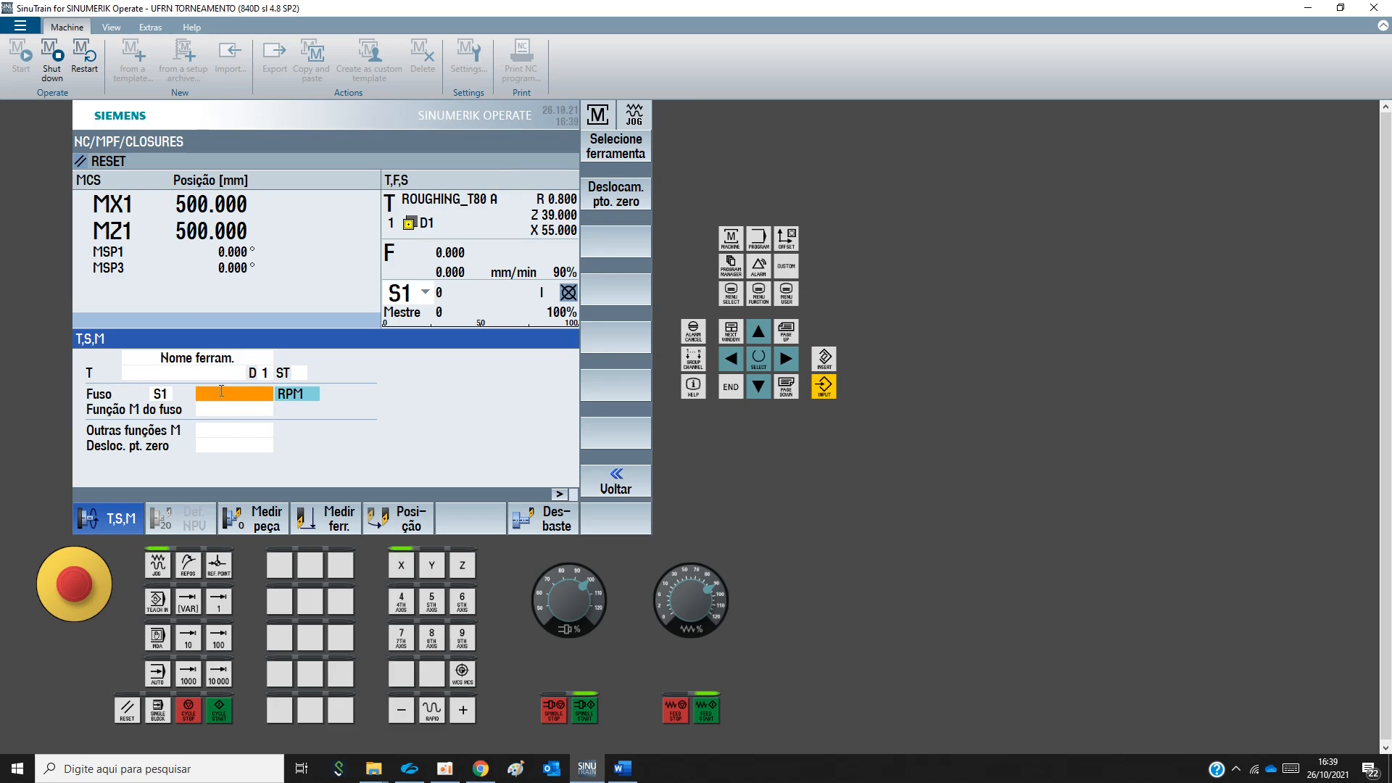
type("000")
key("Return")
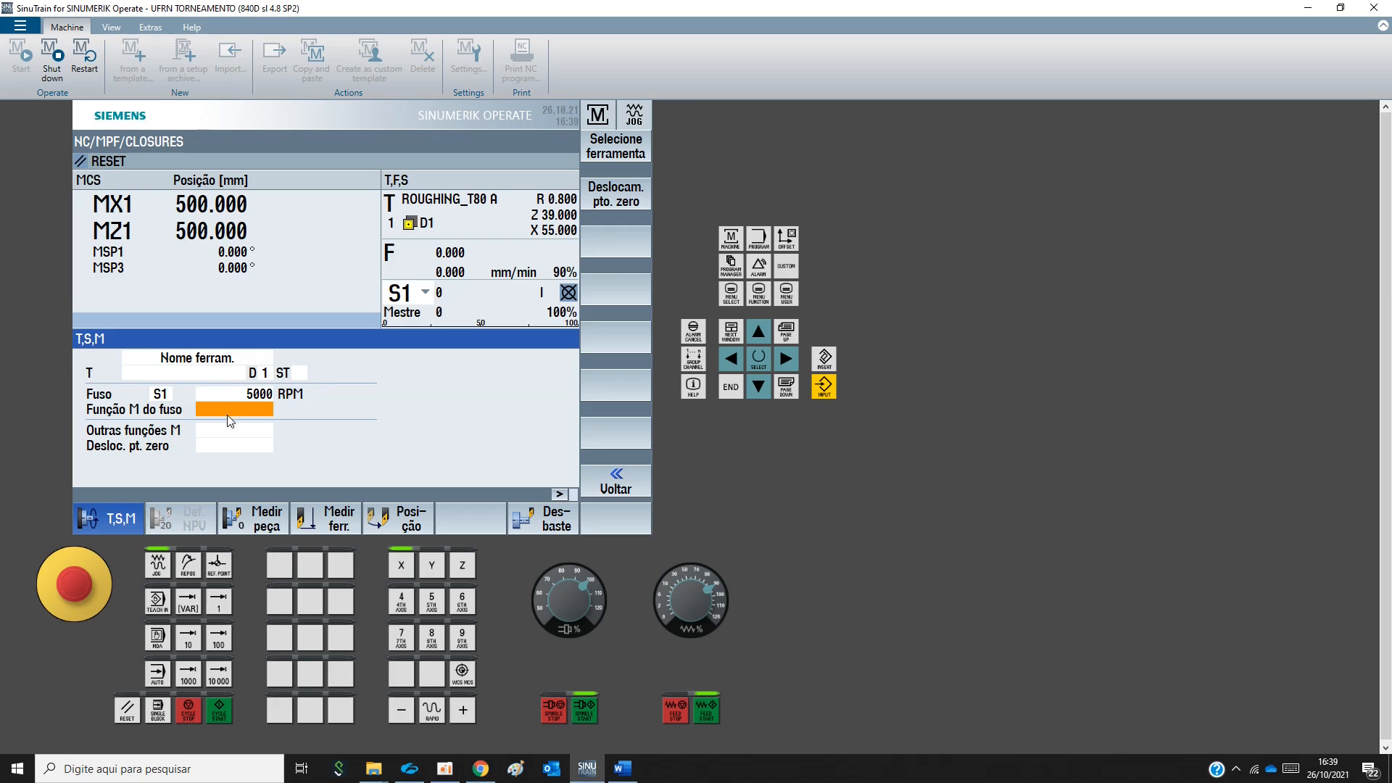
left_click(229, 411)
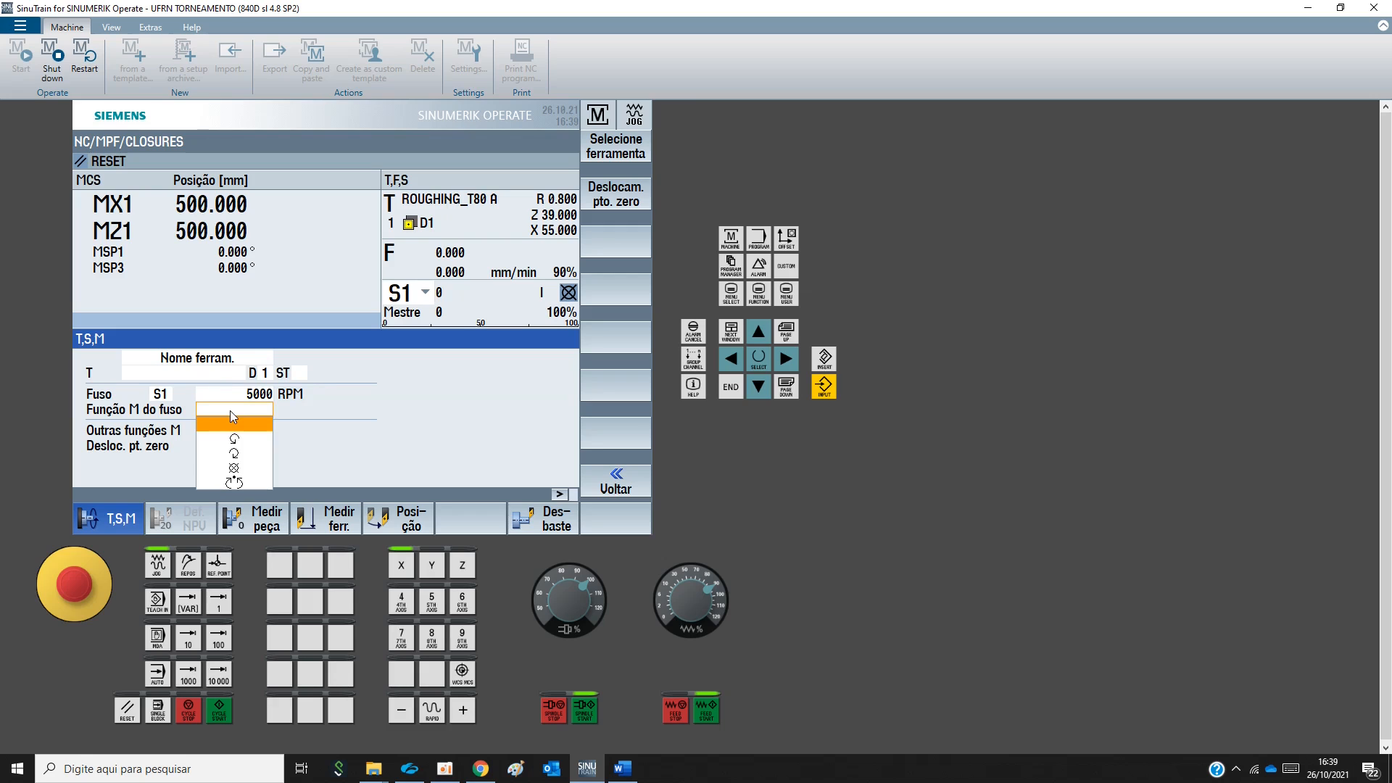
left_click(240, 454)
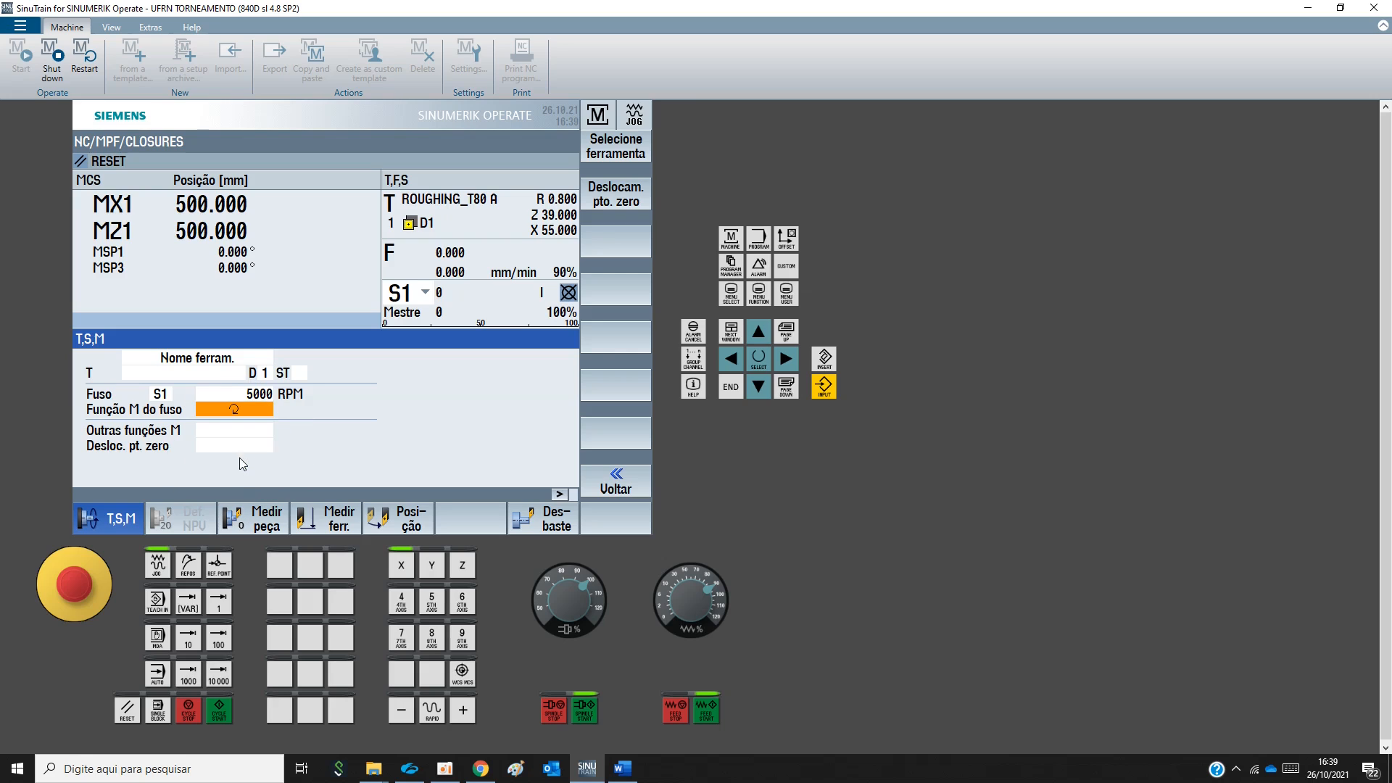
left_click(219, 712)
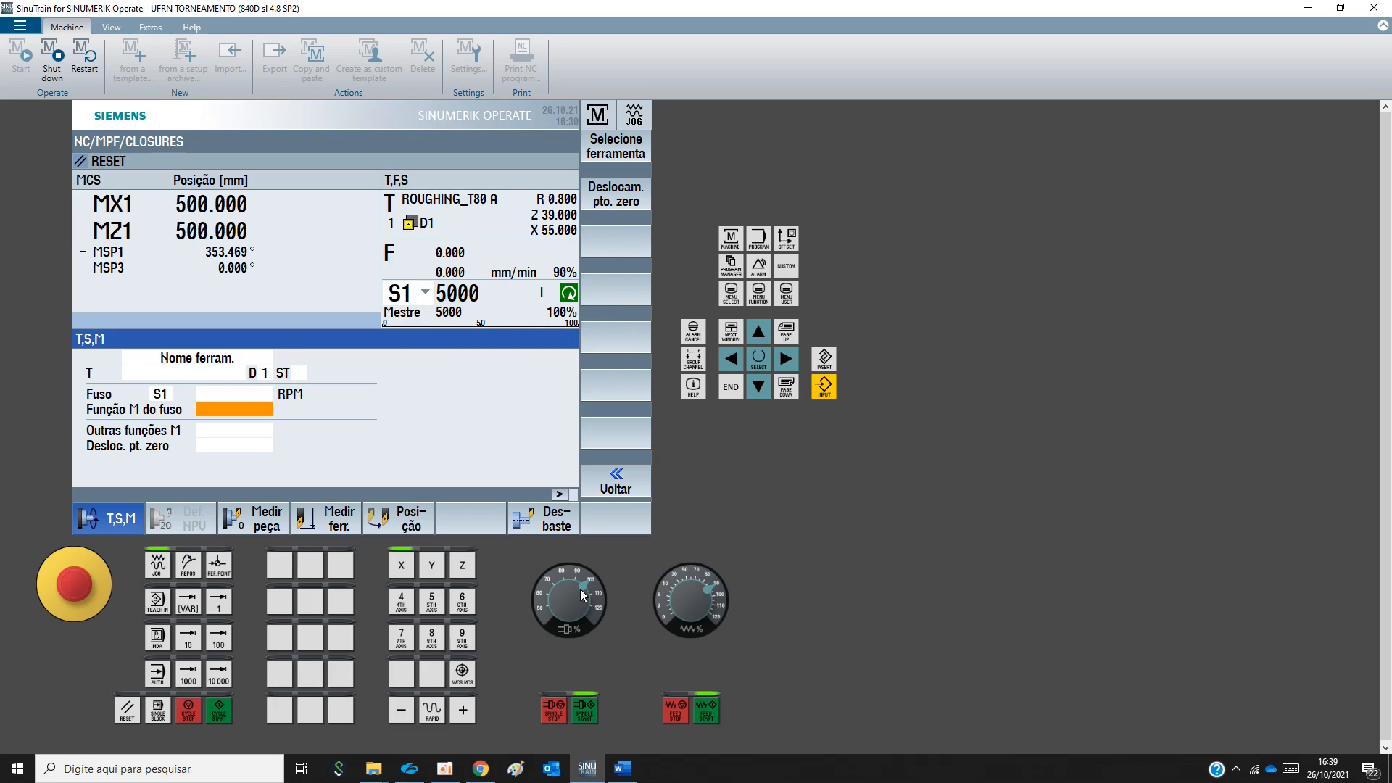
left_click_drag(581, 595, 543, 631)
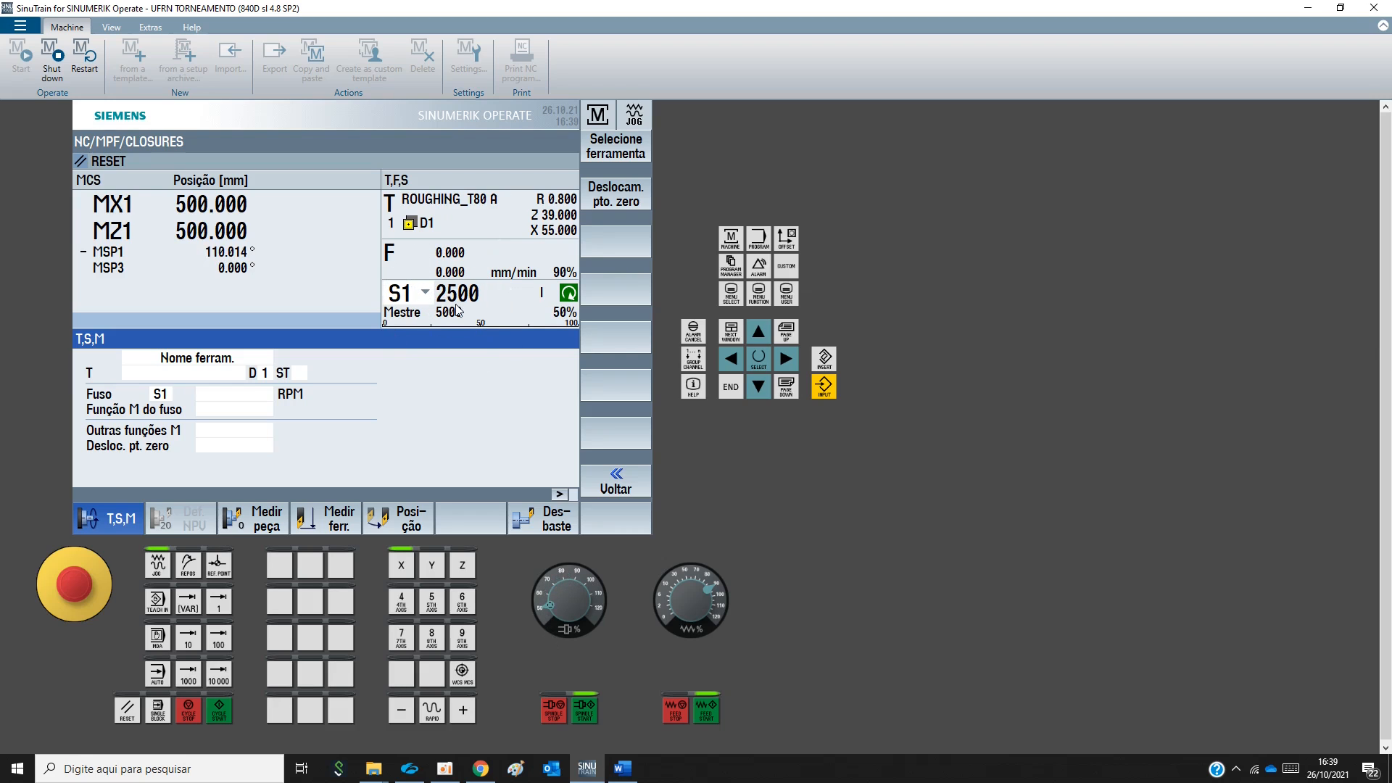
Run spindle S3 clockwise at 3000 RPM through the T,S,M form
left_click(166, 395)
left_click(160, 424)
left_click(230, 398)
type("3000")
key("Return")
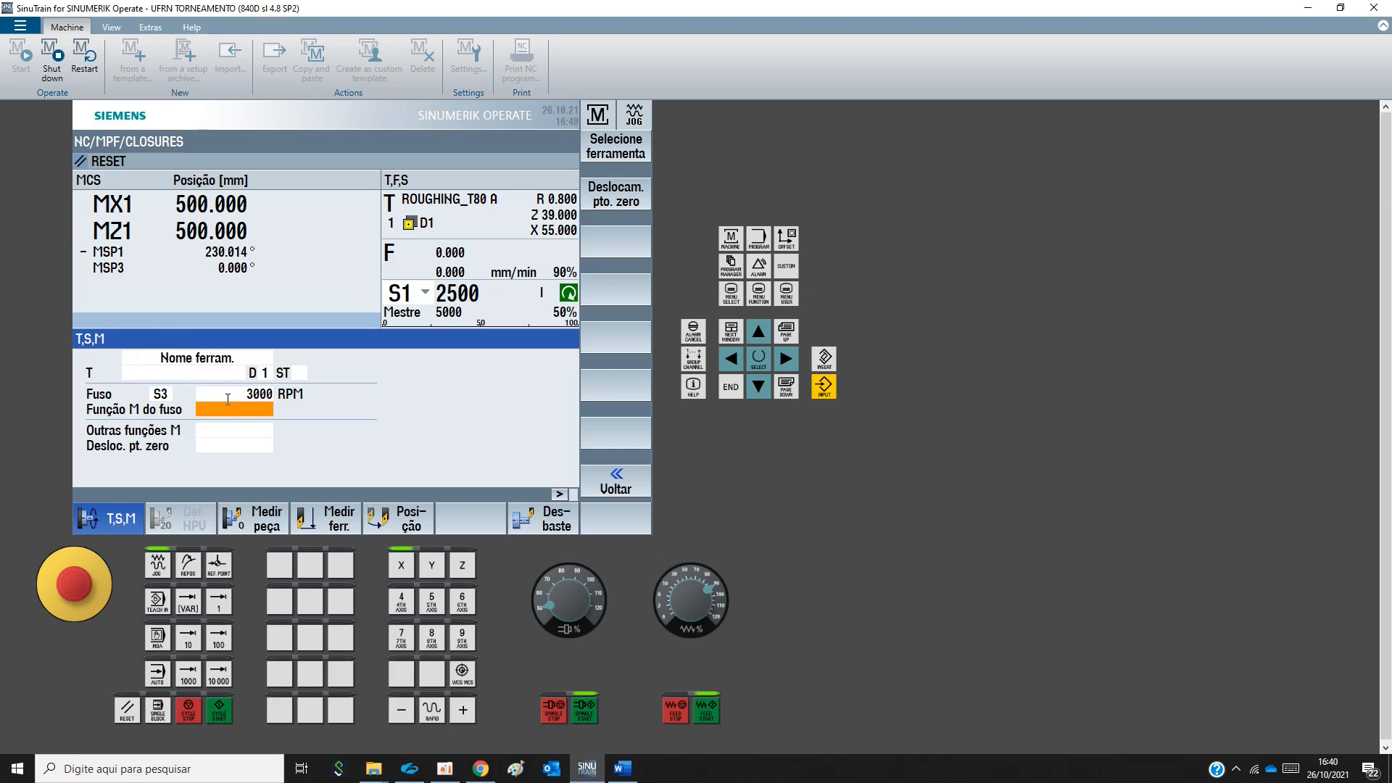
left_click(223, 713)
left_click(232, 411)
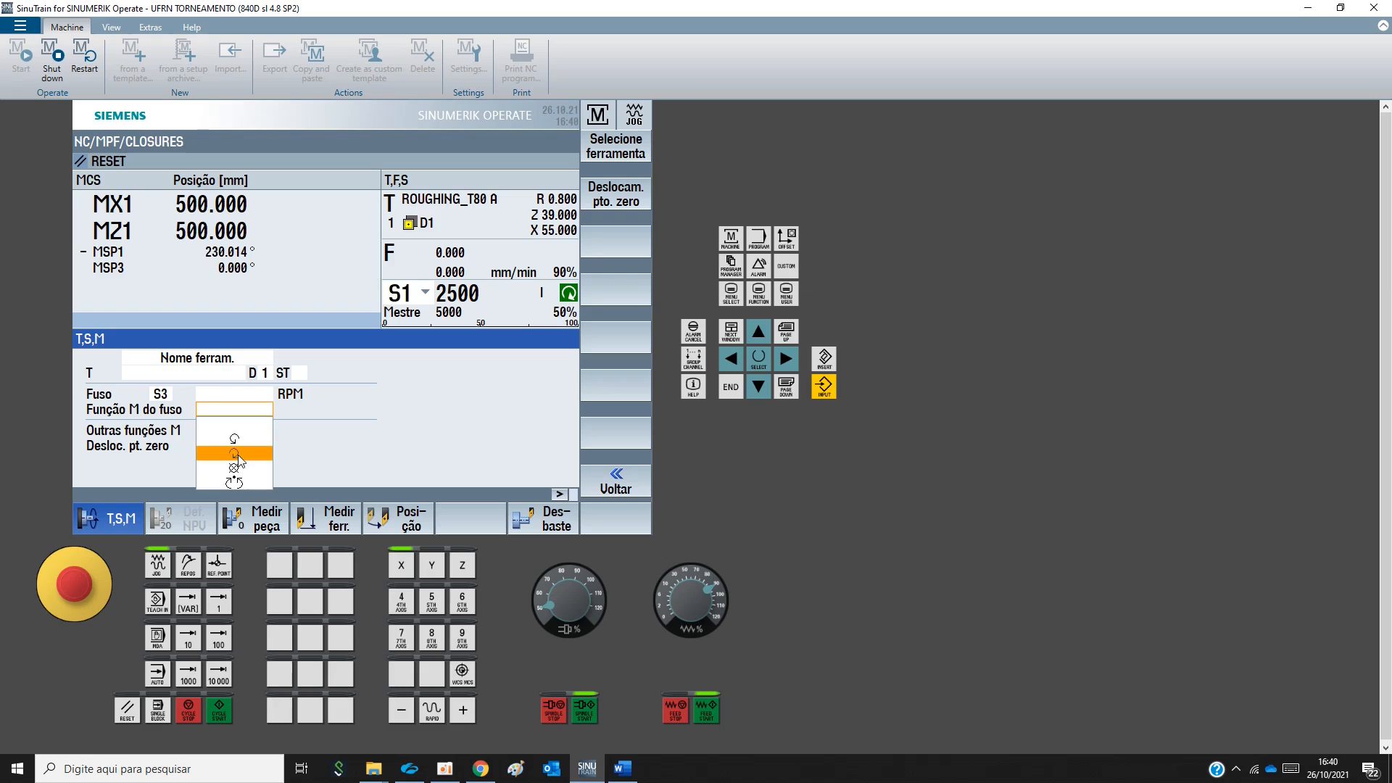
left_click(233, 451)
left_click(219, 711)
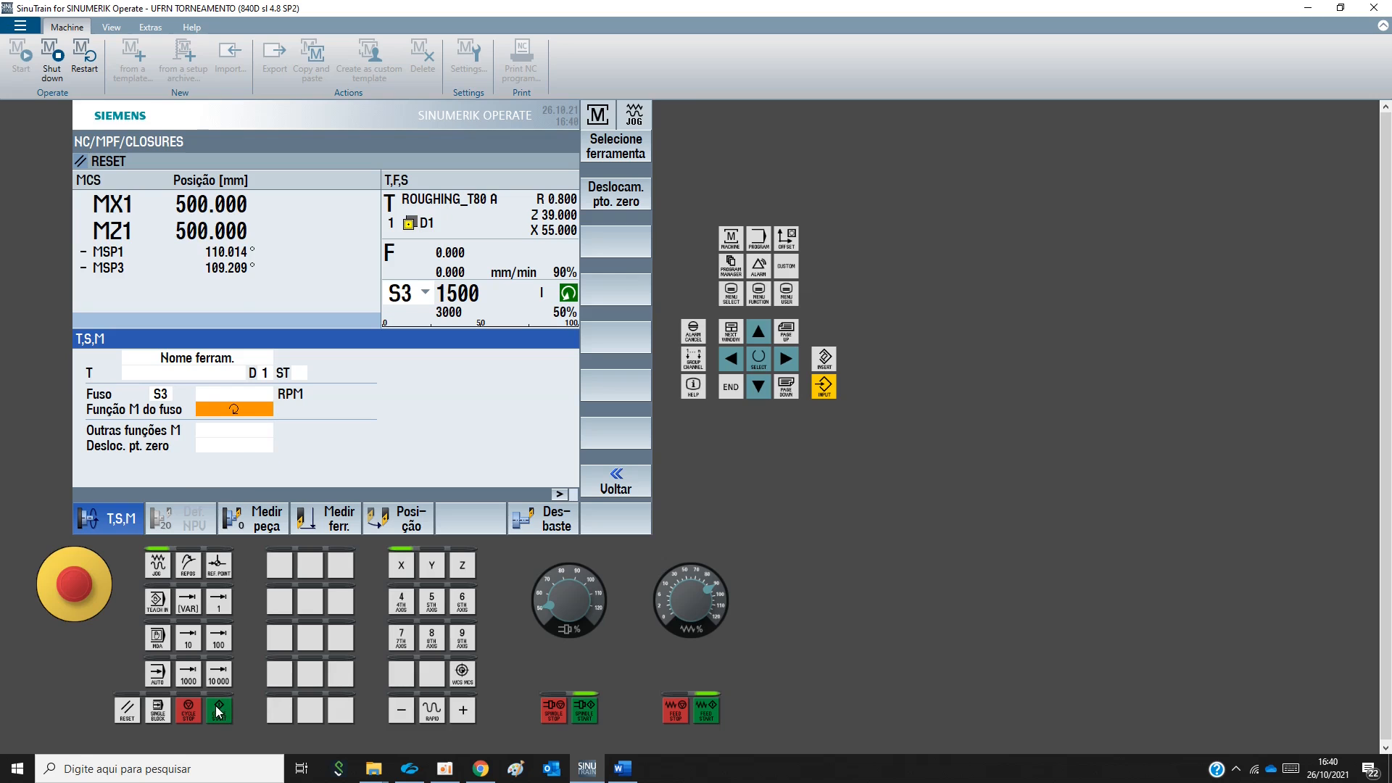
Restore the spindle override to 100% and reset the control to stop both spindles
left_click(211, 263)
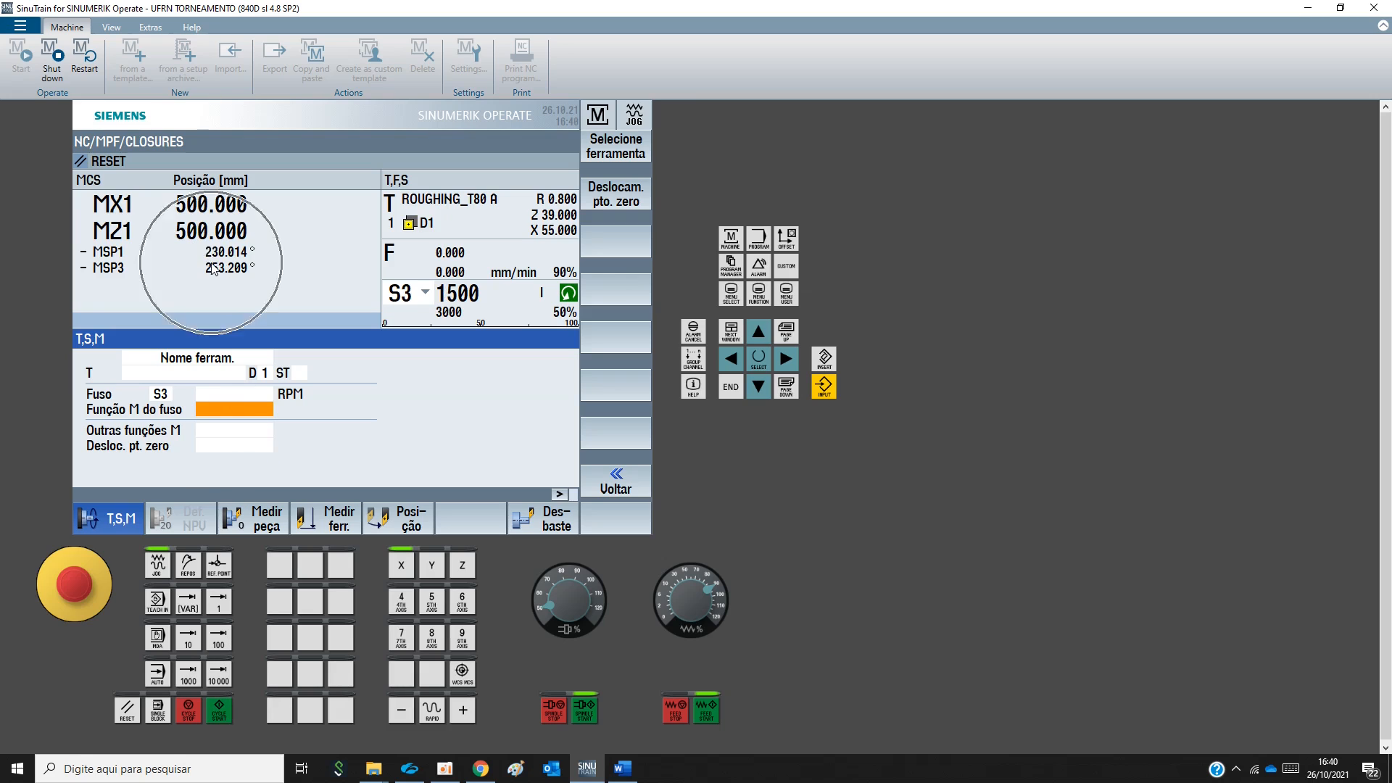
left_click(454, 300)
left_click(571, 584)
left_click(578, 586)
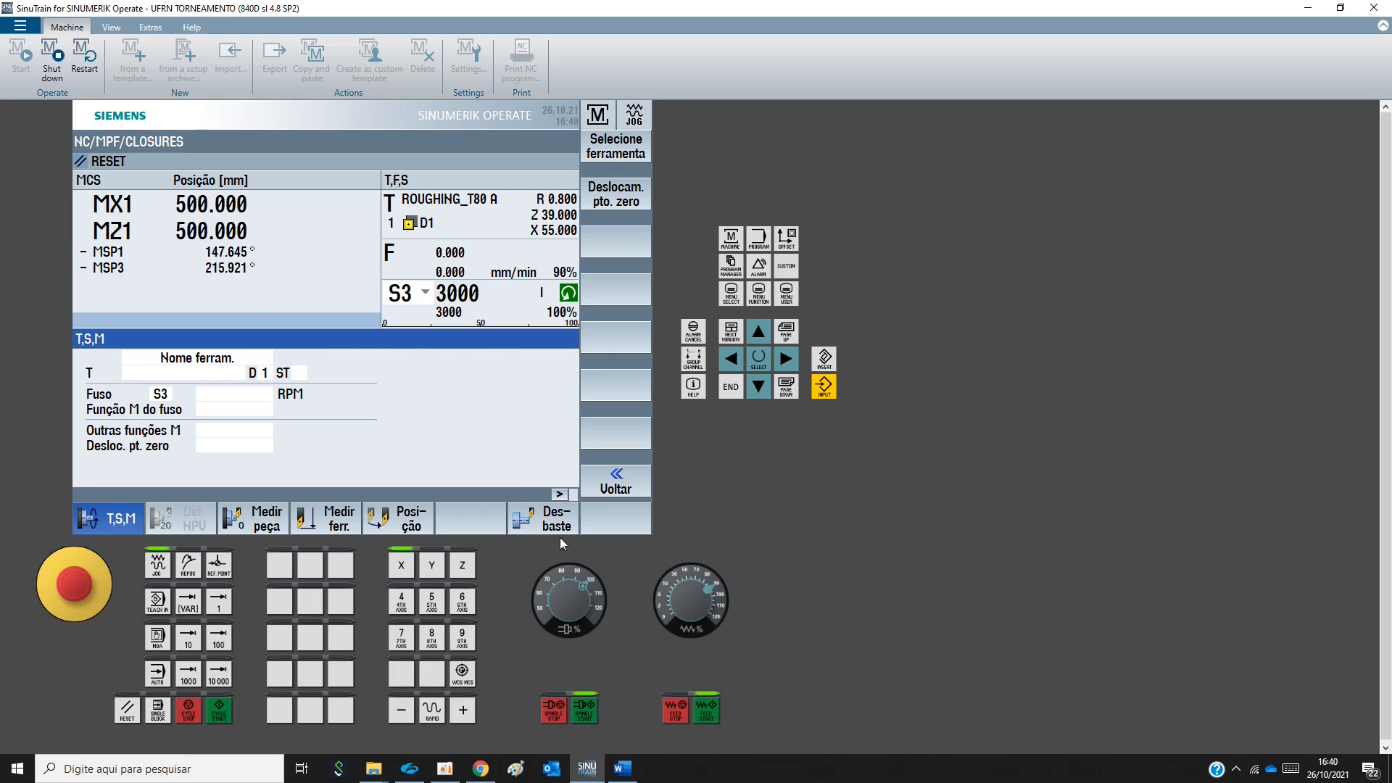
left_click(453, 315)
left_click(133, 714)
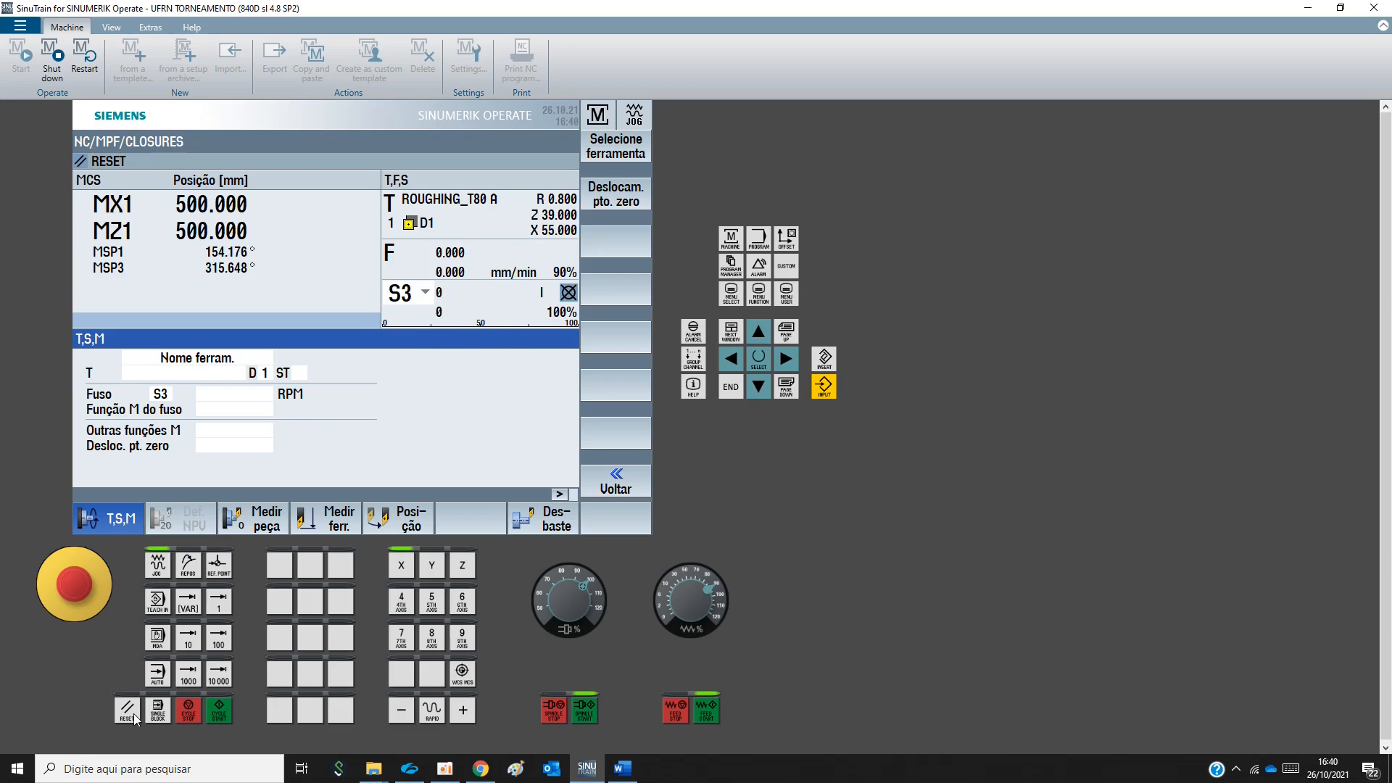
Select G54 as the zero offset in the T,S,M form and activate it with a cycle start
left_click(221, 430)
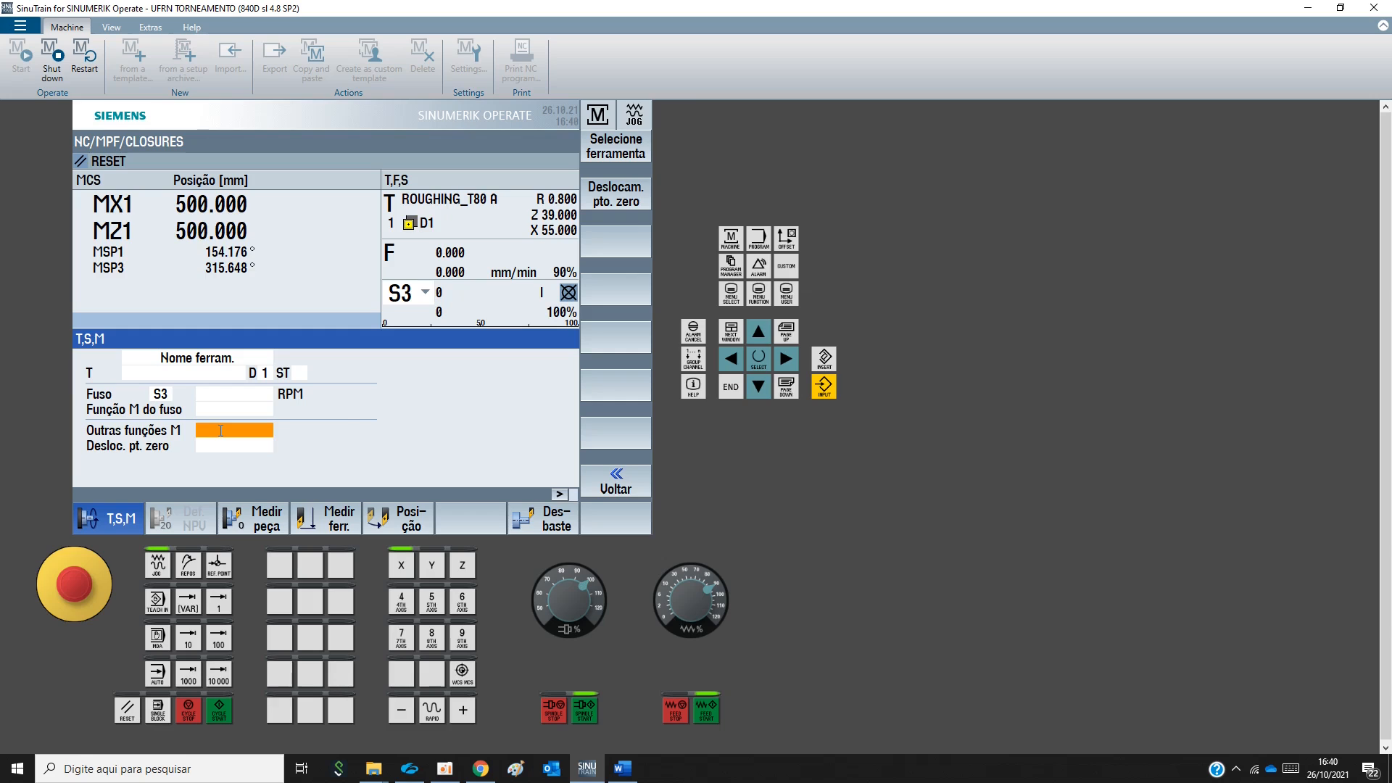
left_click(221, 444)
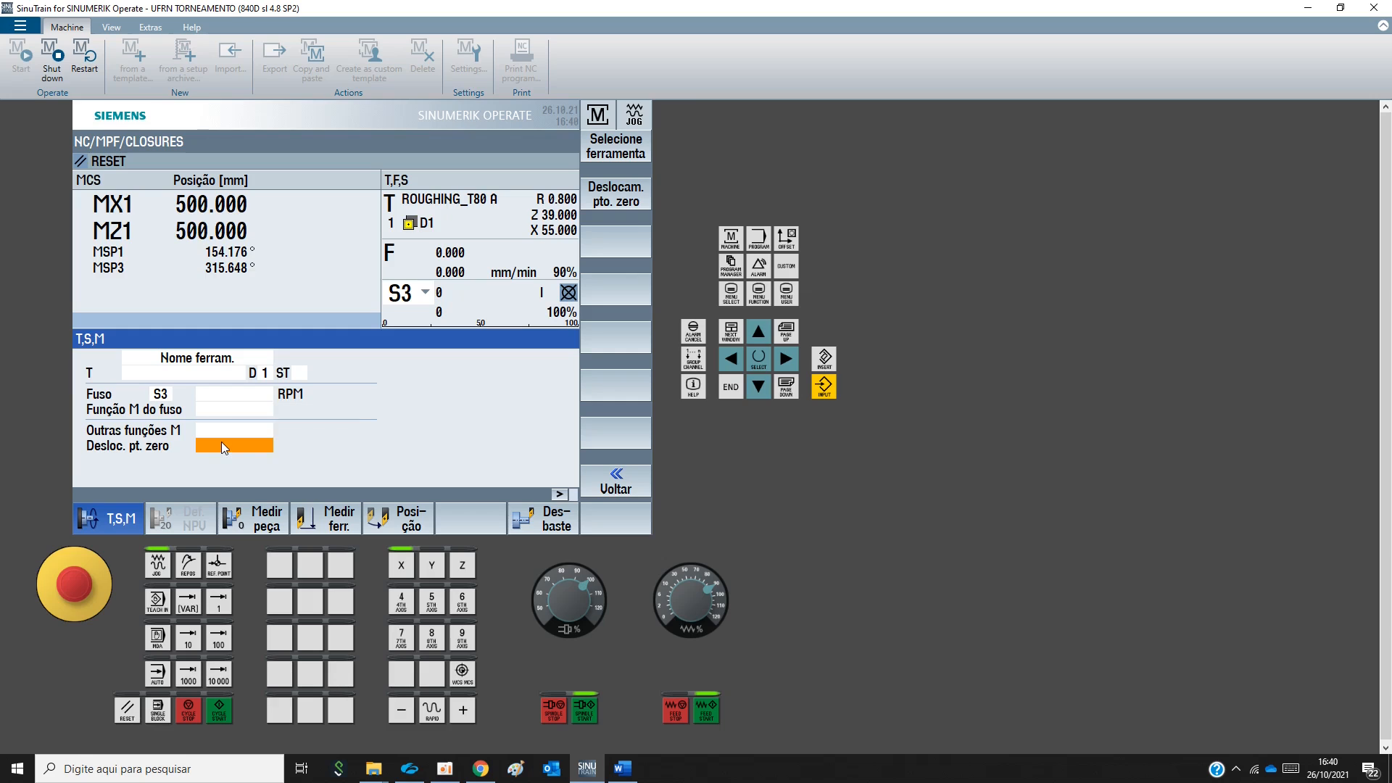
left_click(222, 444)
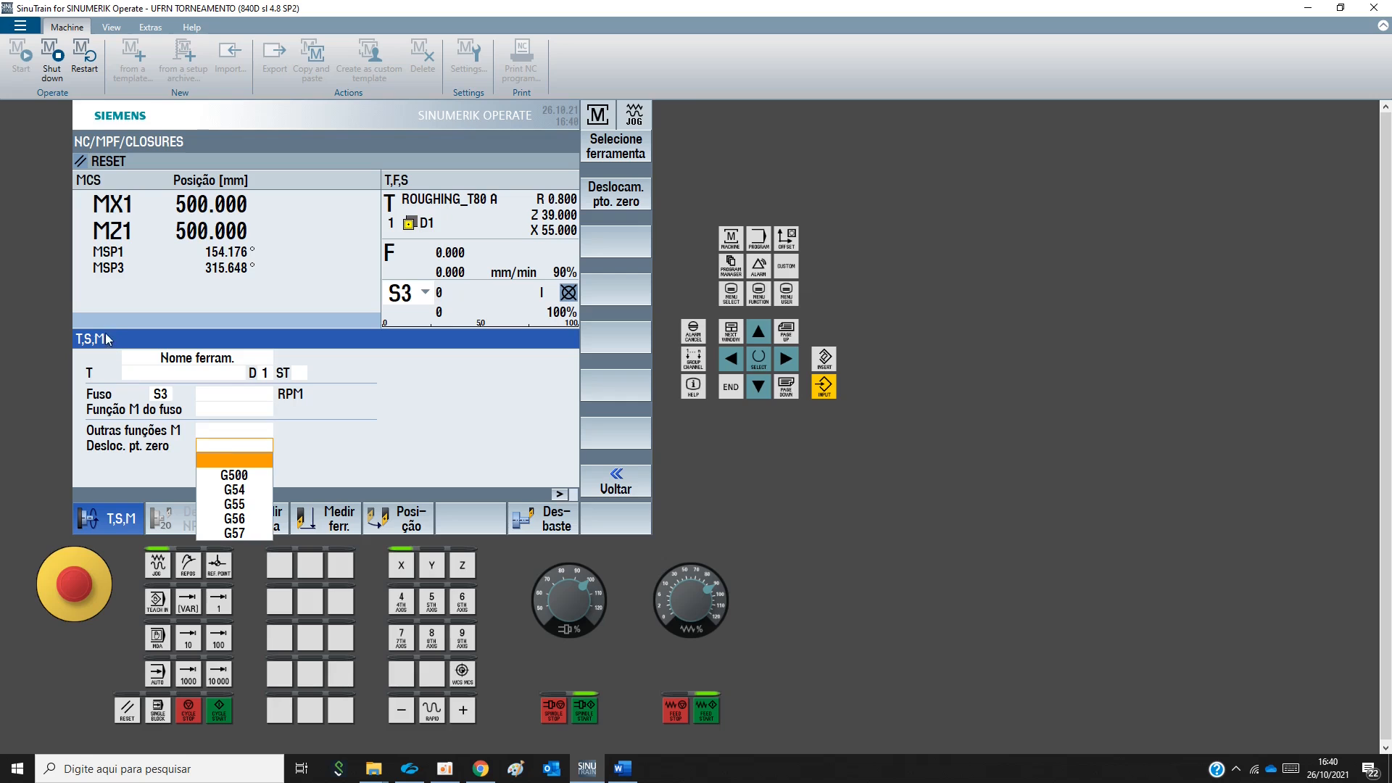
key("ctrl")
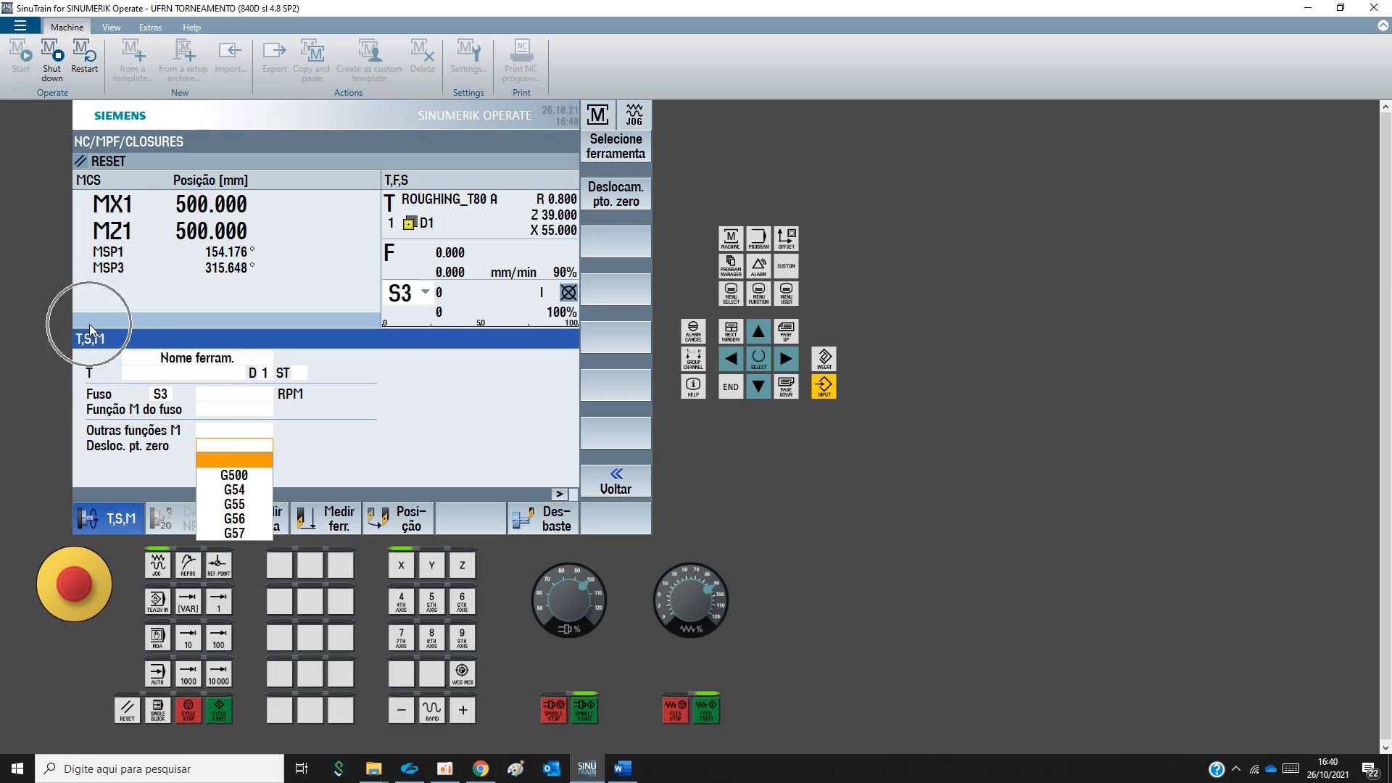
left_click(236, 490)
key("ctrl")
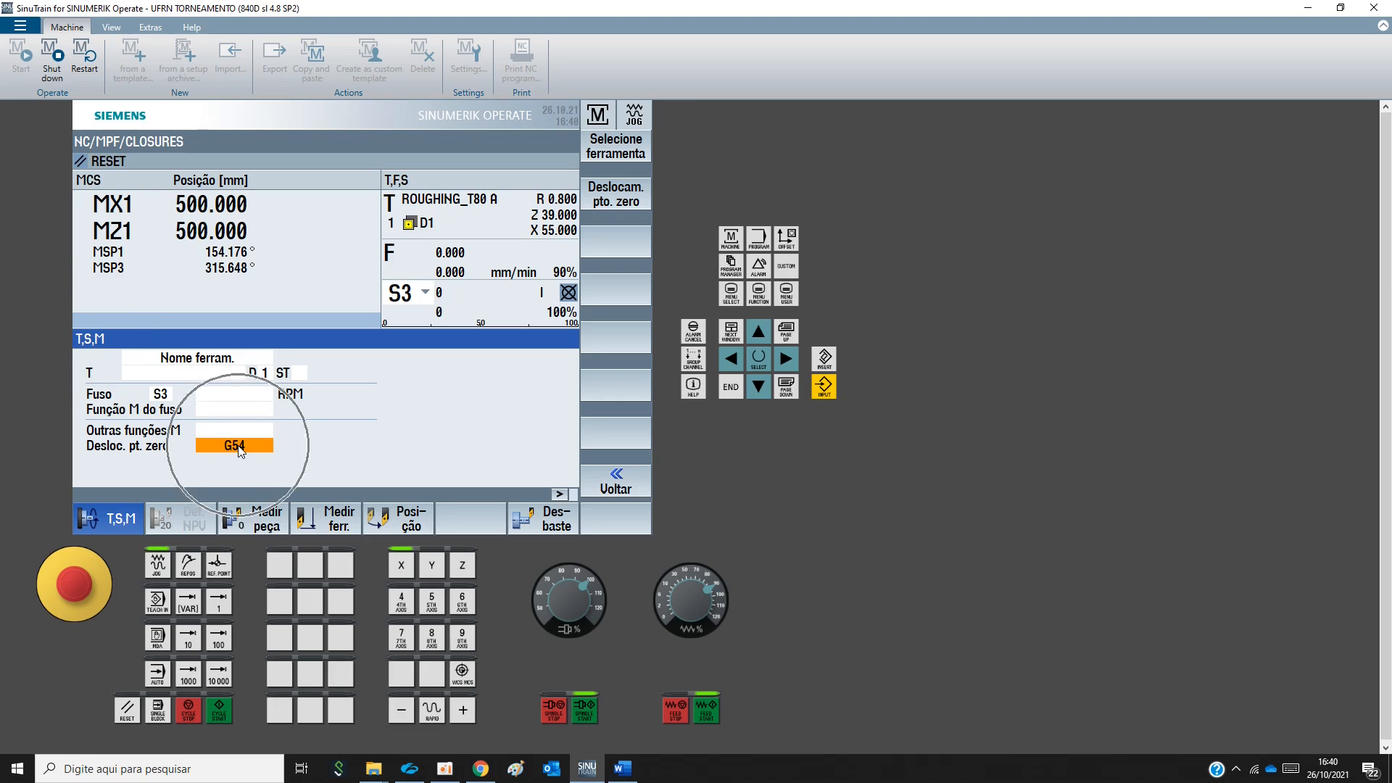
left_click(220, 714)
key("ctrl")
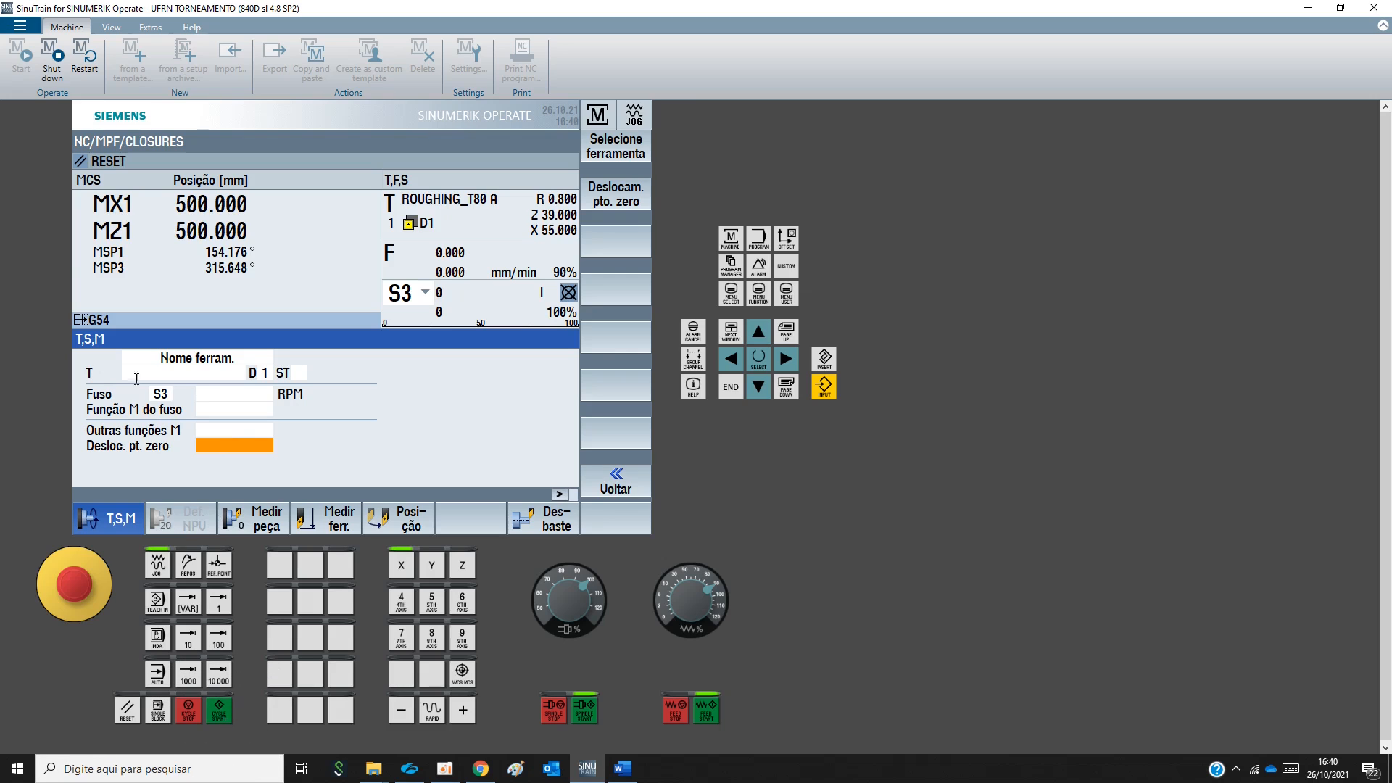
key("ctrl")
Measure the workpiece's front edge and set zero offset G54 with Z0 at 0.000
left_click(268, 525)
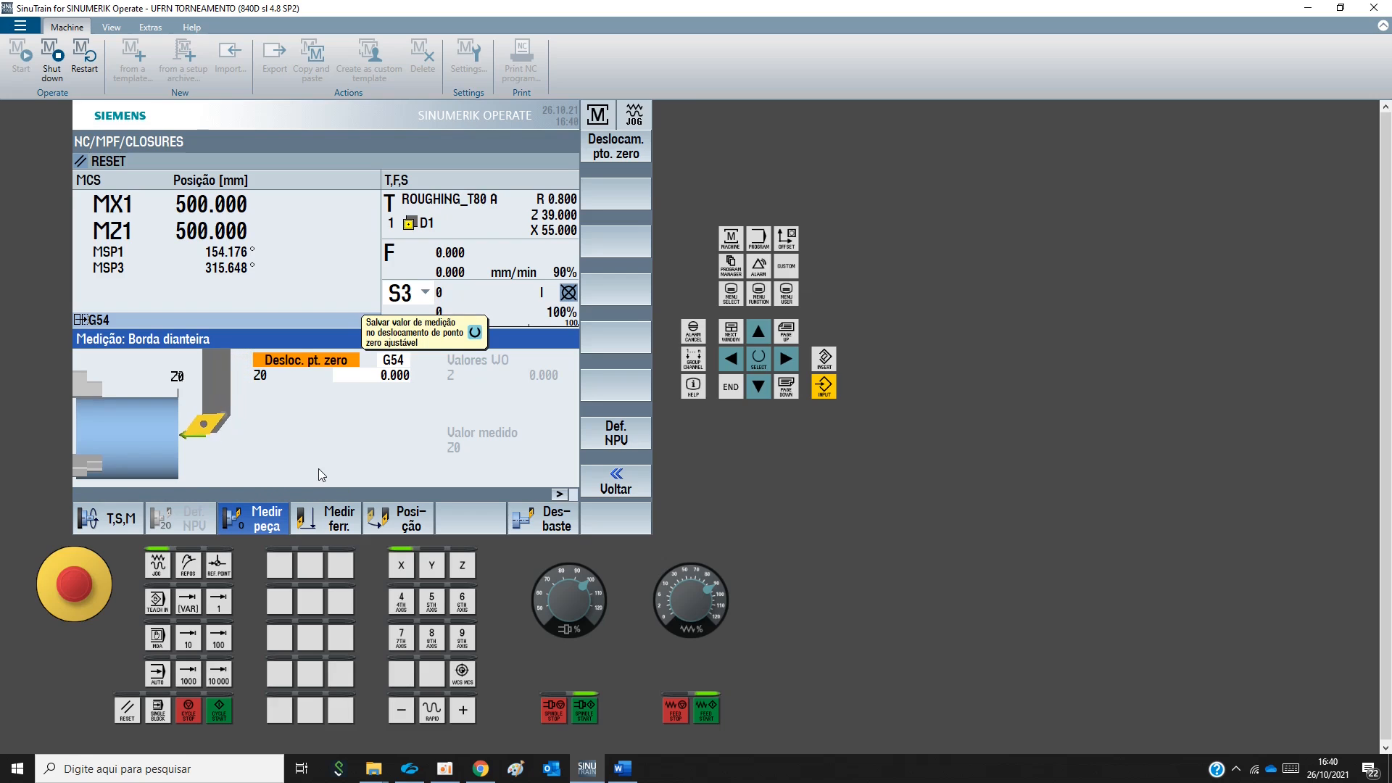
left_click(609, 438)
left_click(609, 438)
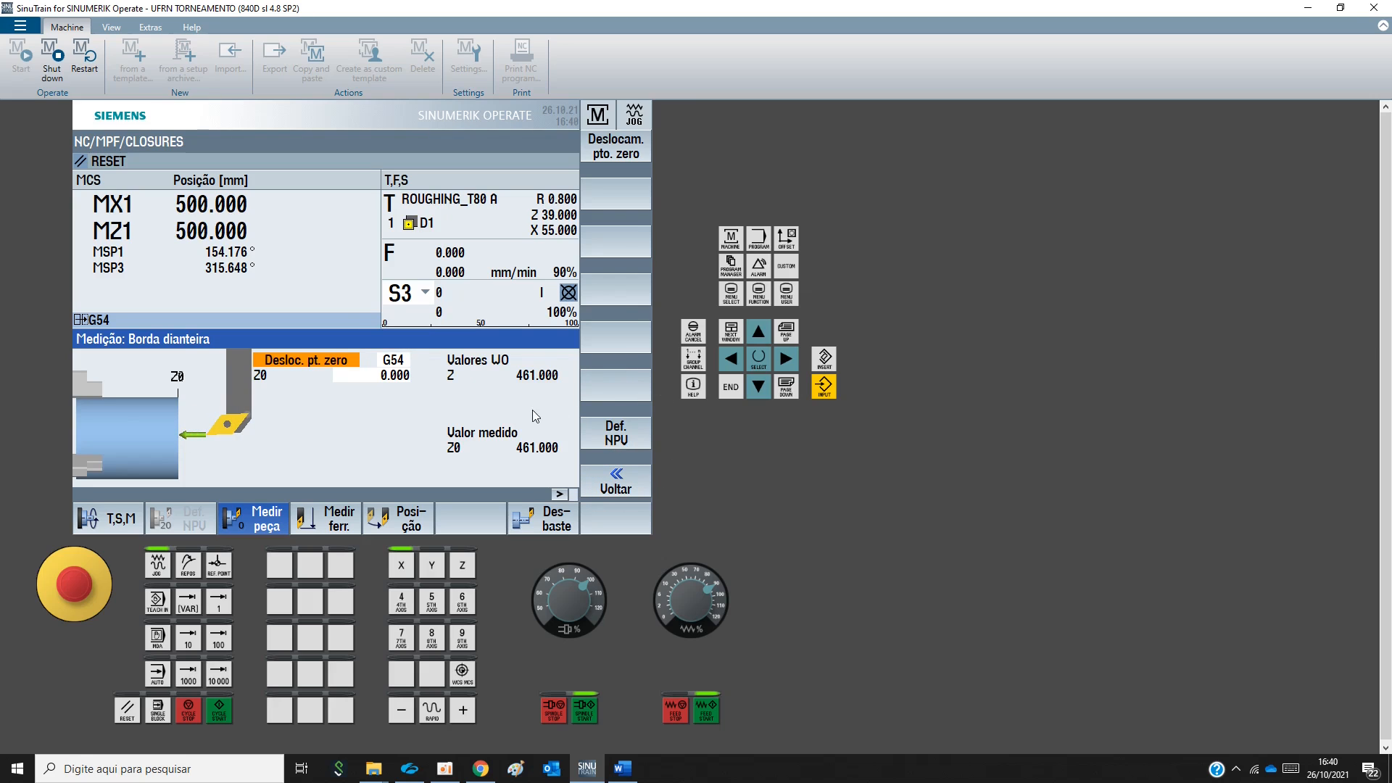
left_click(530, 382)
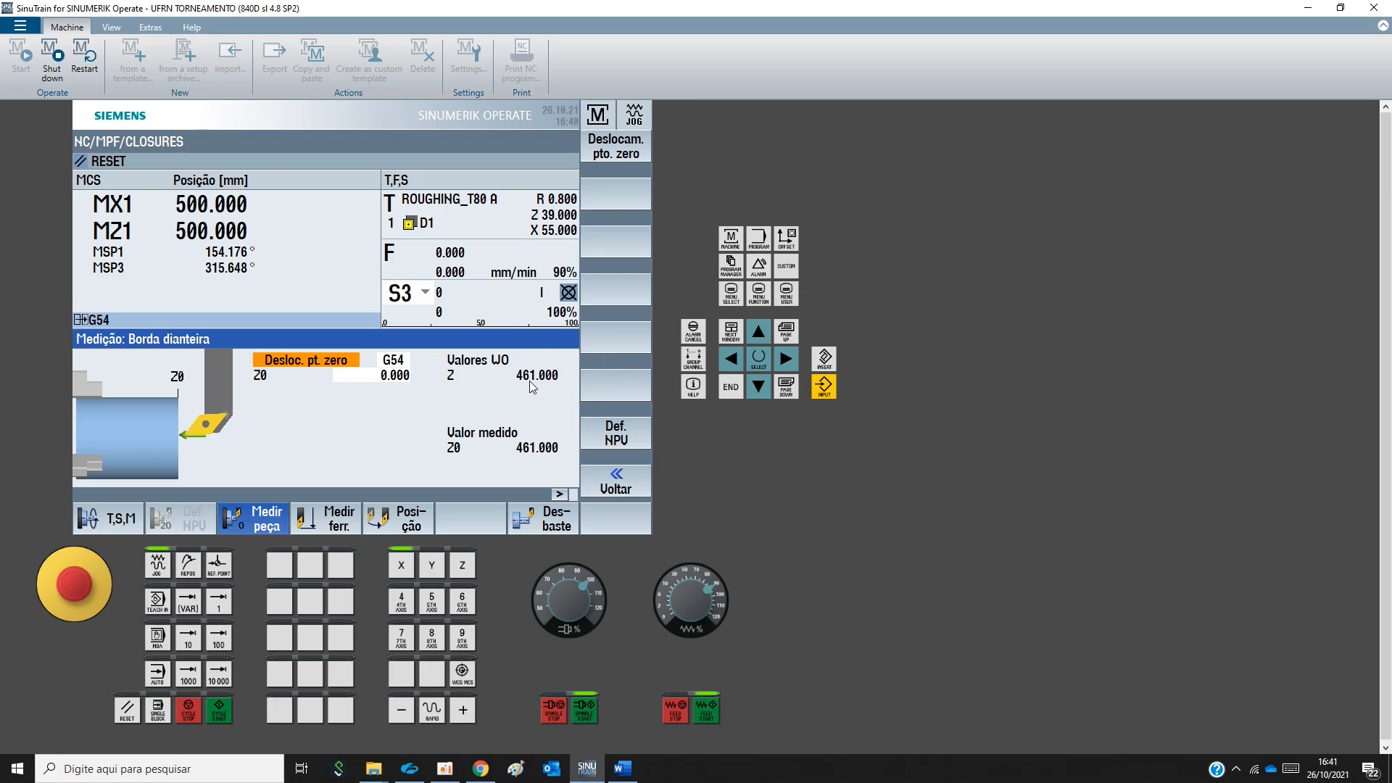
left_click(425, 208)
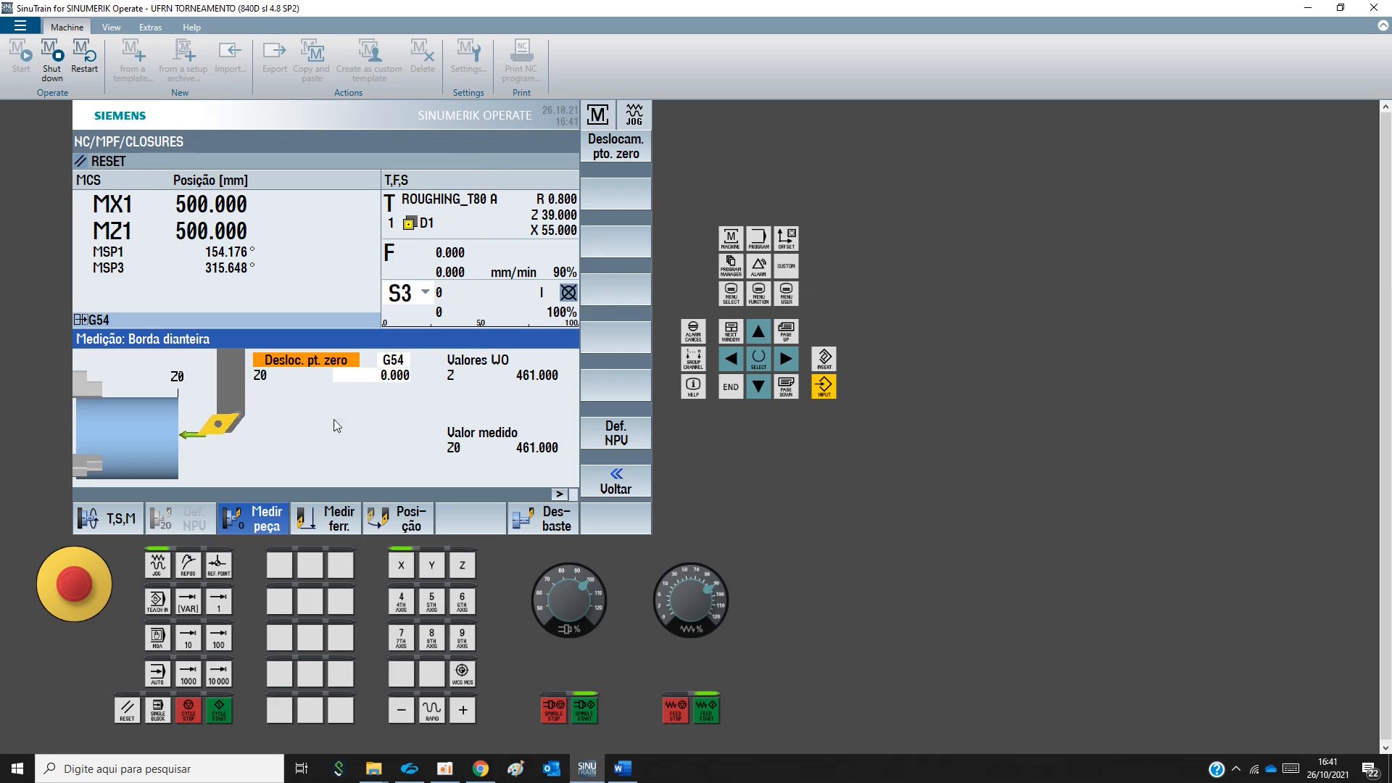
Open manual tool length measurement for ROUGHING_T80 A, view the X option, and apply the Z length adjustment at the workpiece edge with Z0 0.000
left_click(338, 522)
left_click(638, 154)
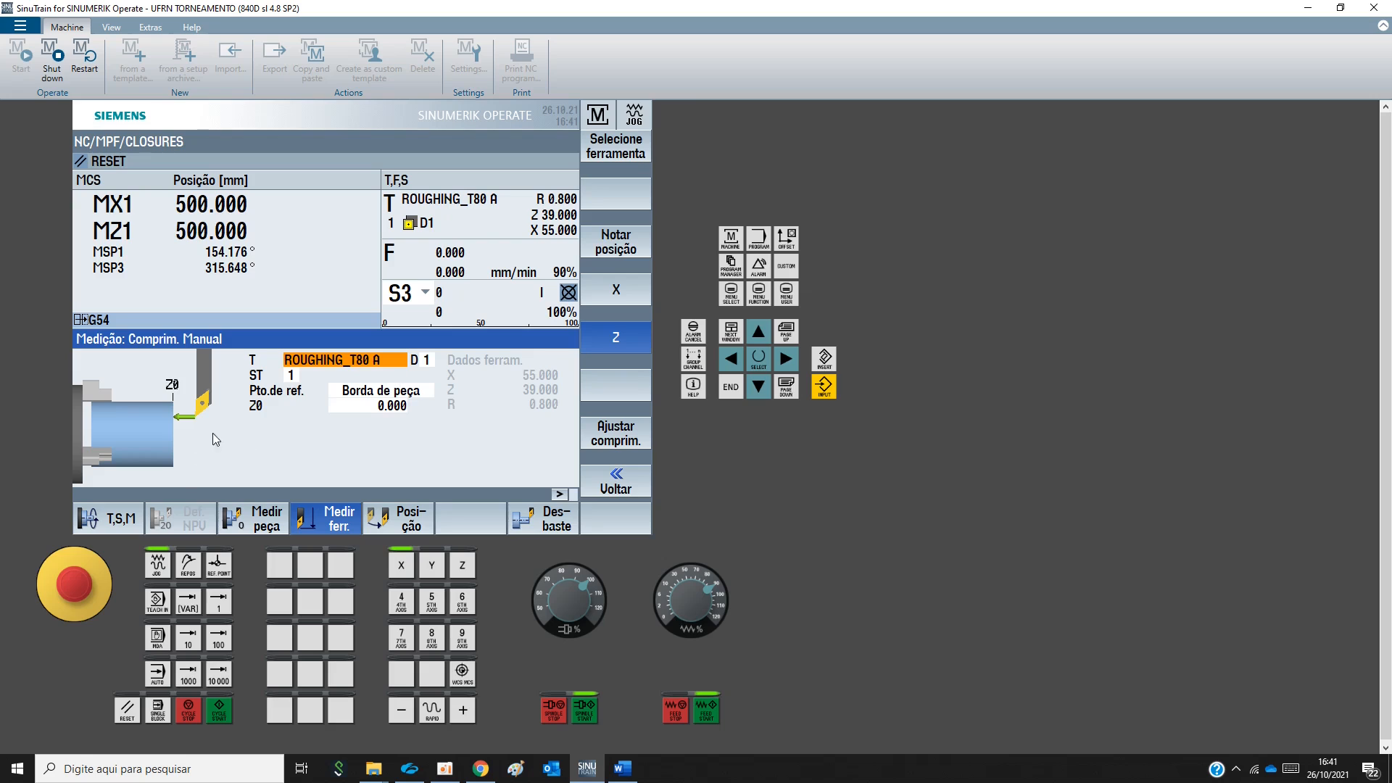
left_click(628, 290)
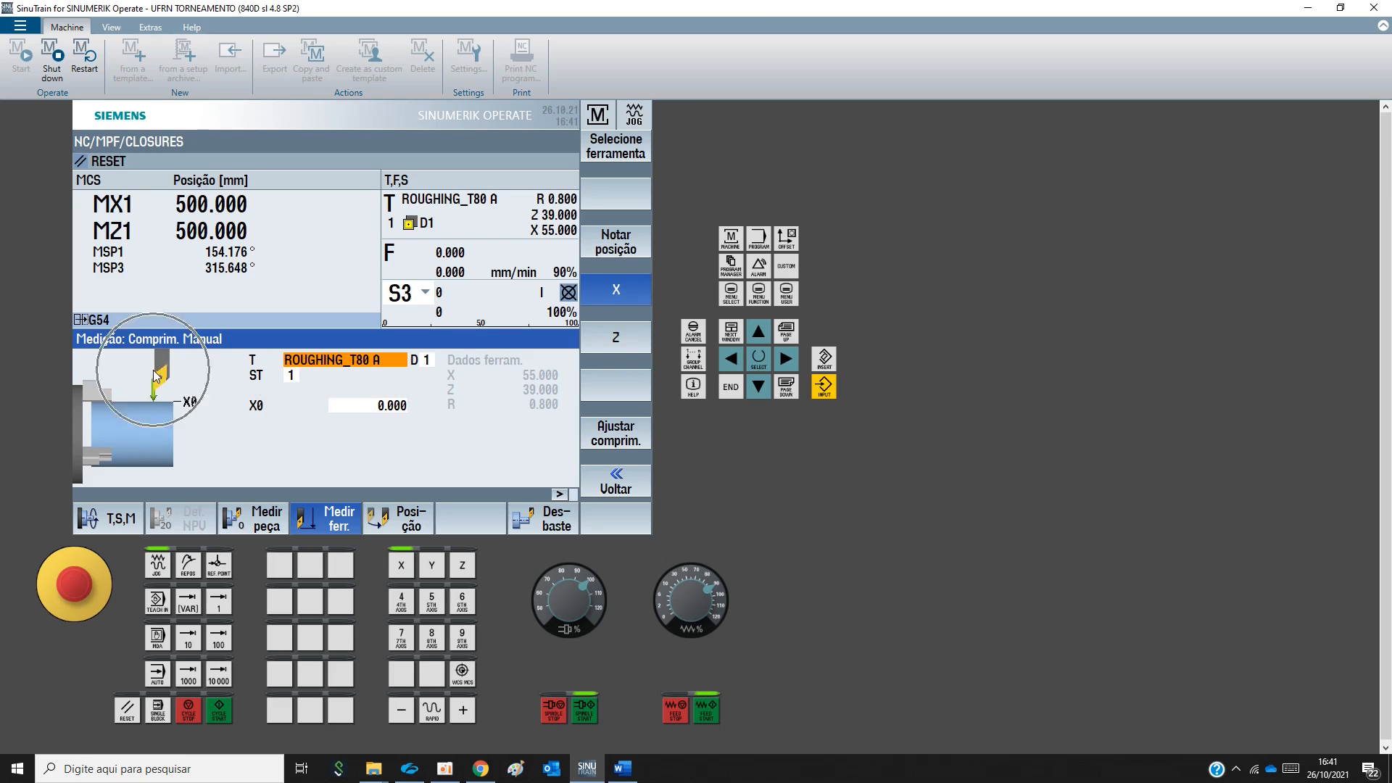
left_click(642, 341)
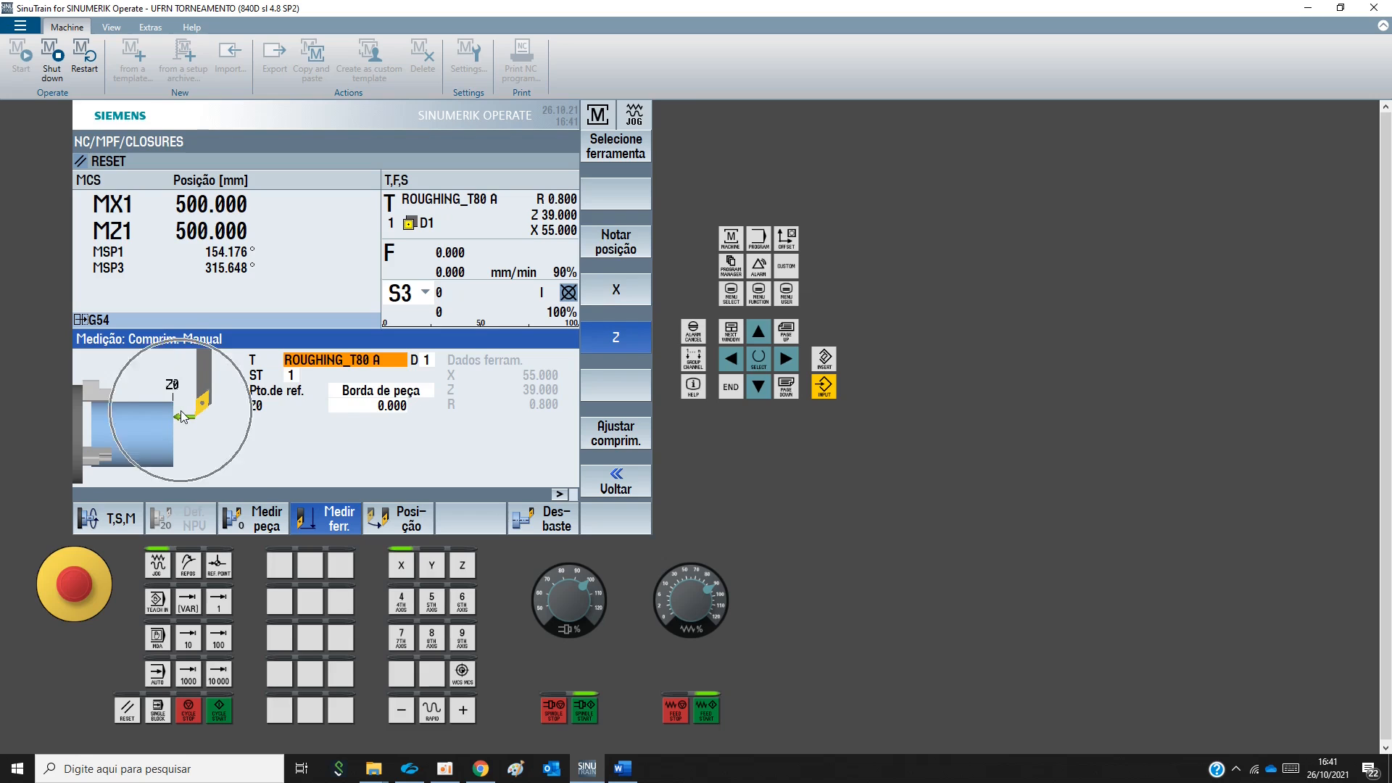
left_click(630, 435)
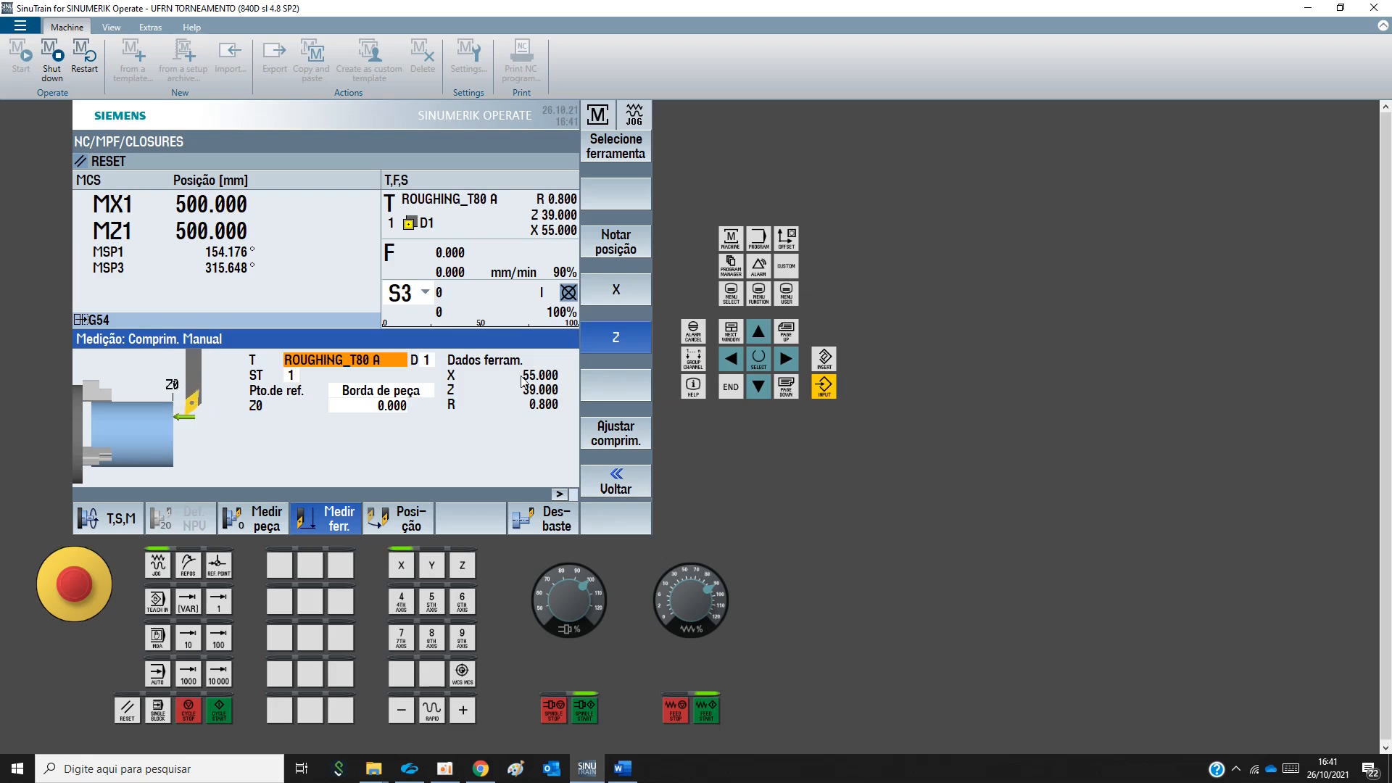
key("ctrl")
key("ctrl")
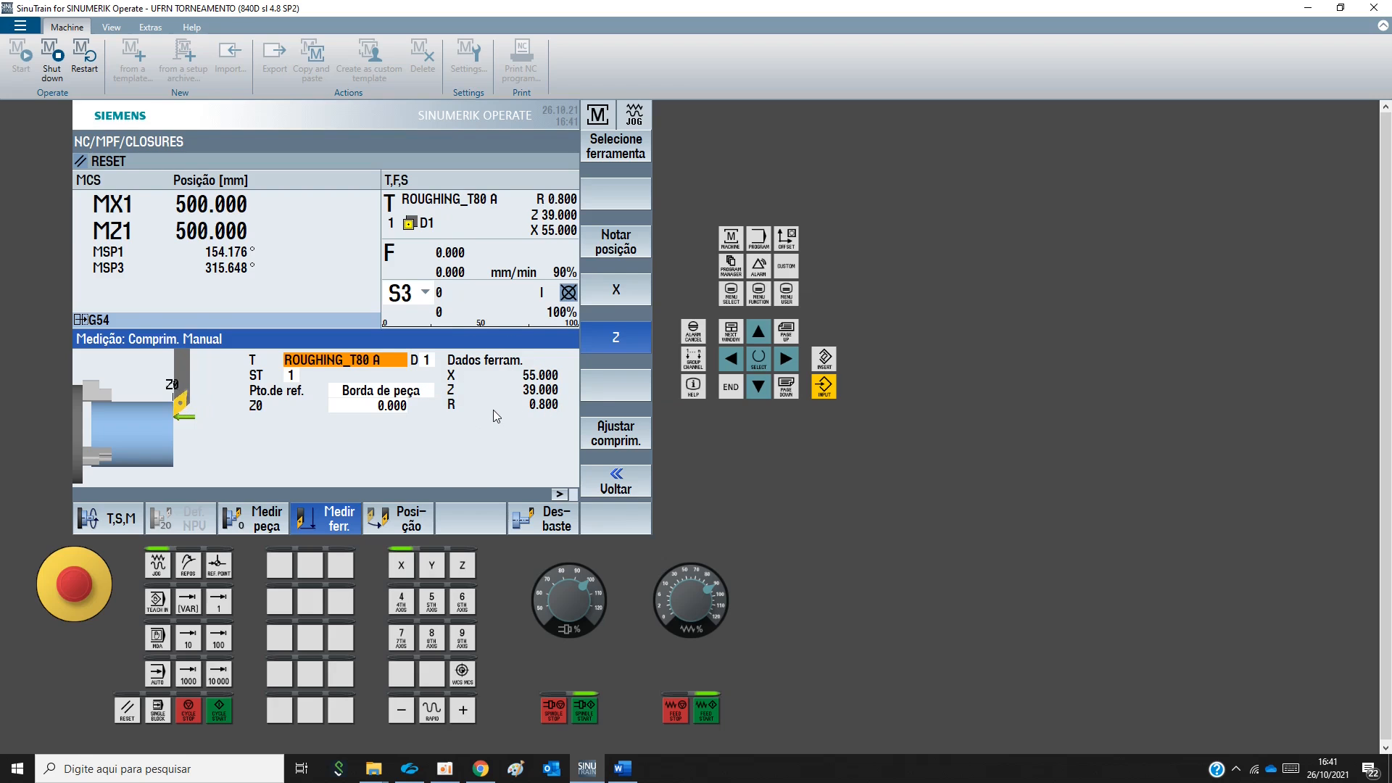
Start a positioning move to absolute X 510 and Z 550 at 50 mm/min, and reset the control to stop it
left_click(408, 527)
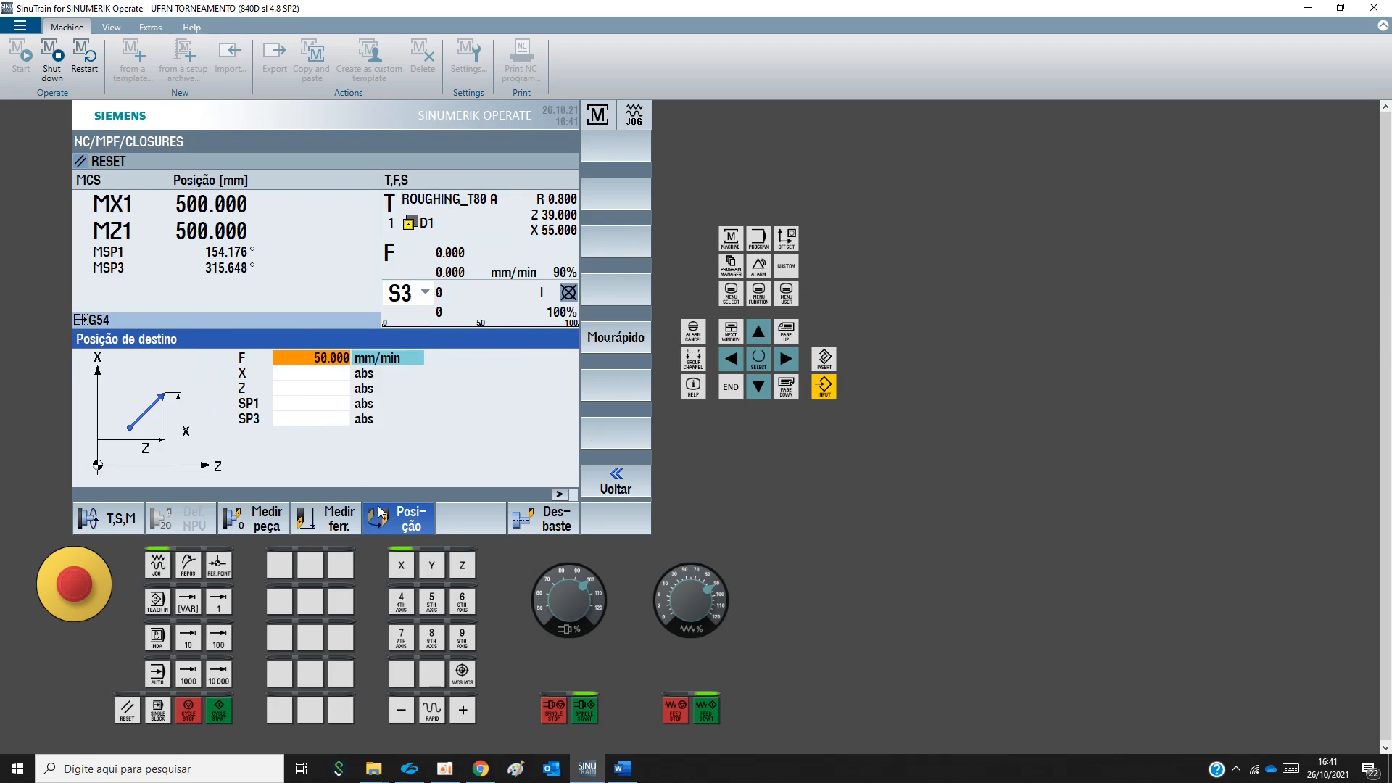
left_click(301, 368)
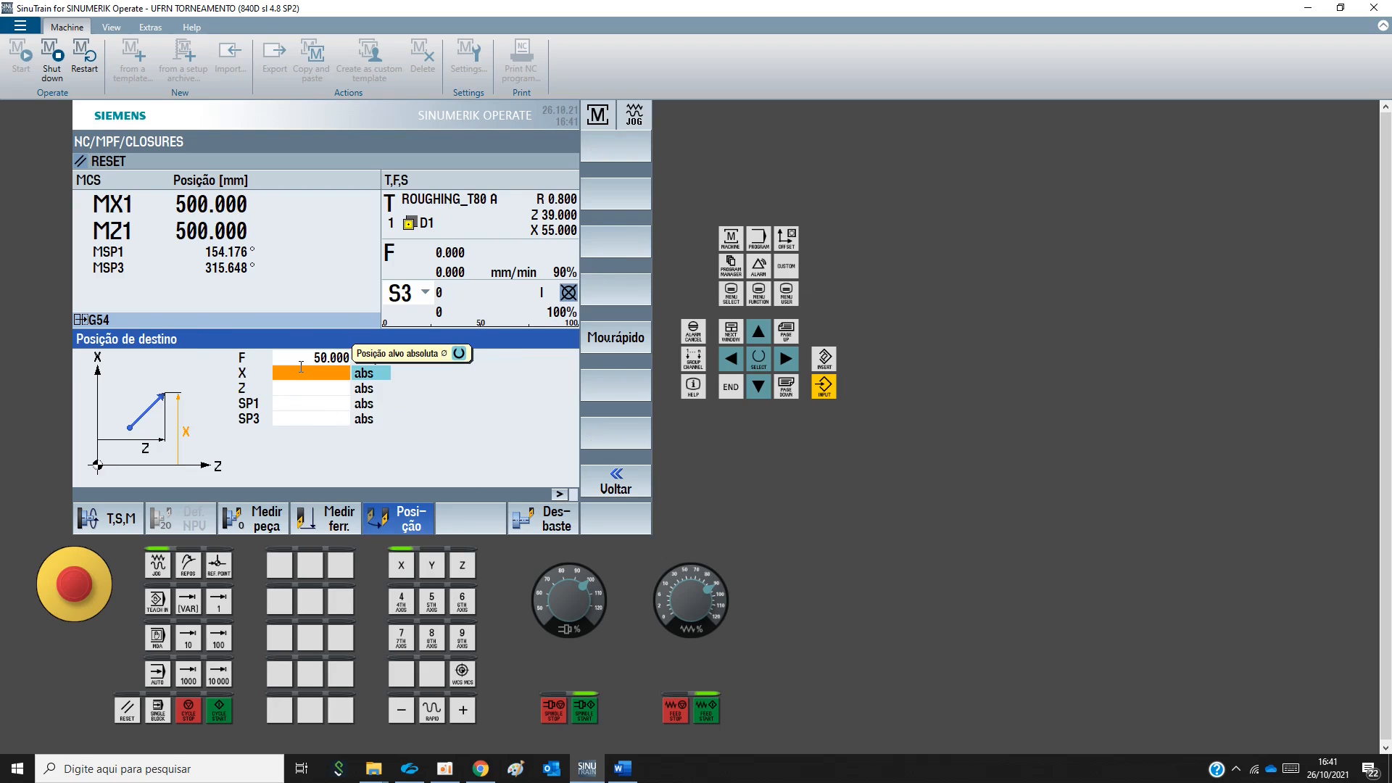
left_click(307, 357)
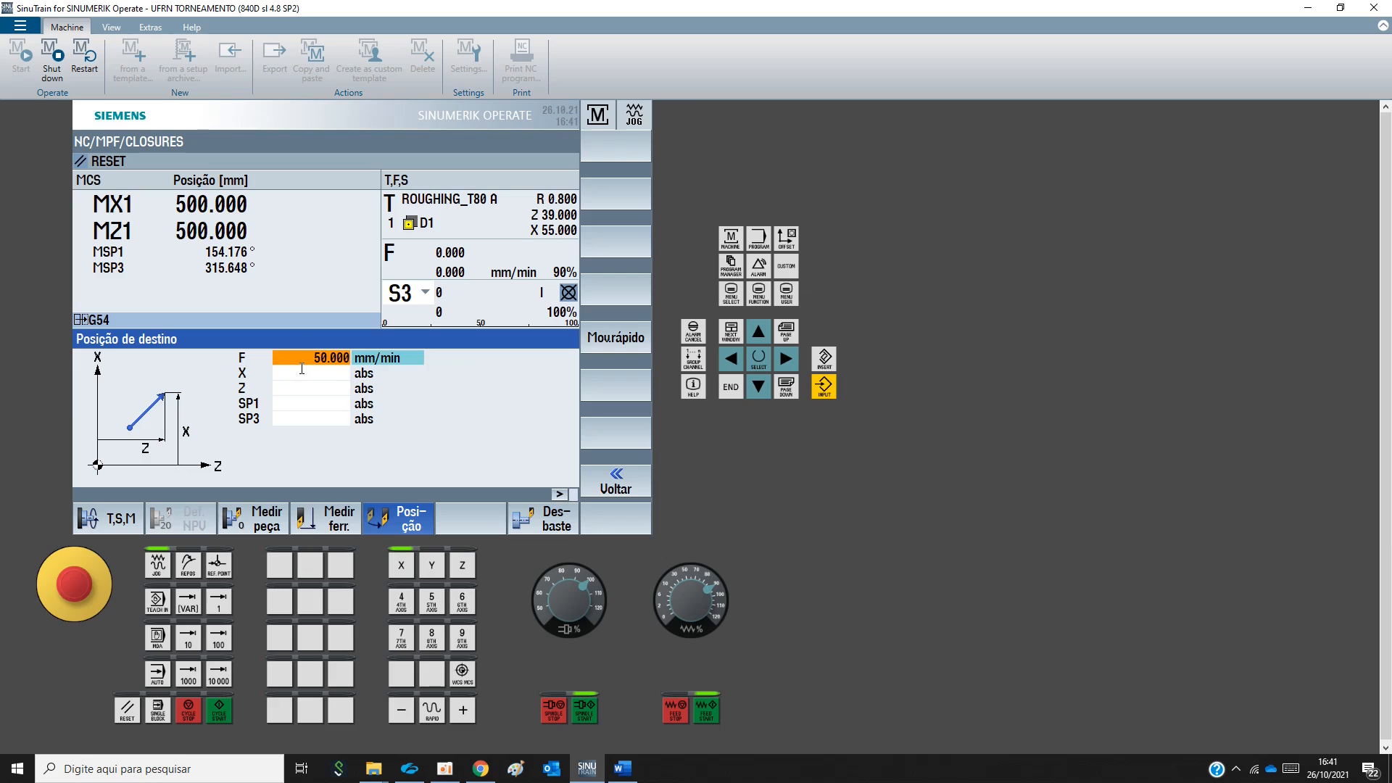
left_click(302, 369)
left_click(286, 389)
left_click(286, 374)
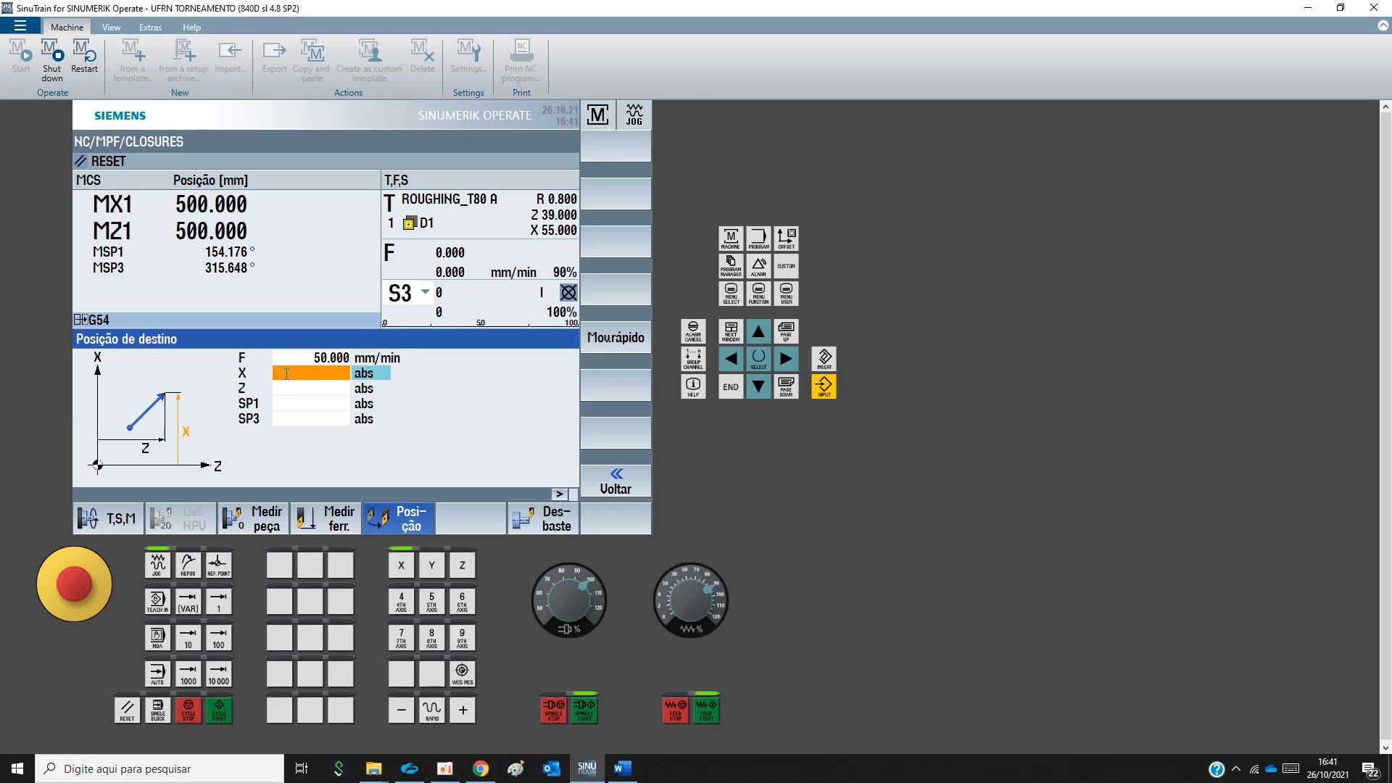
type("51")
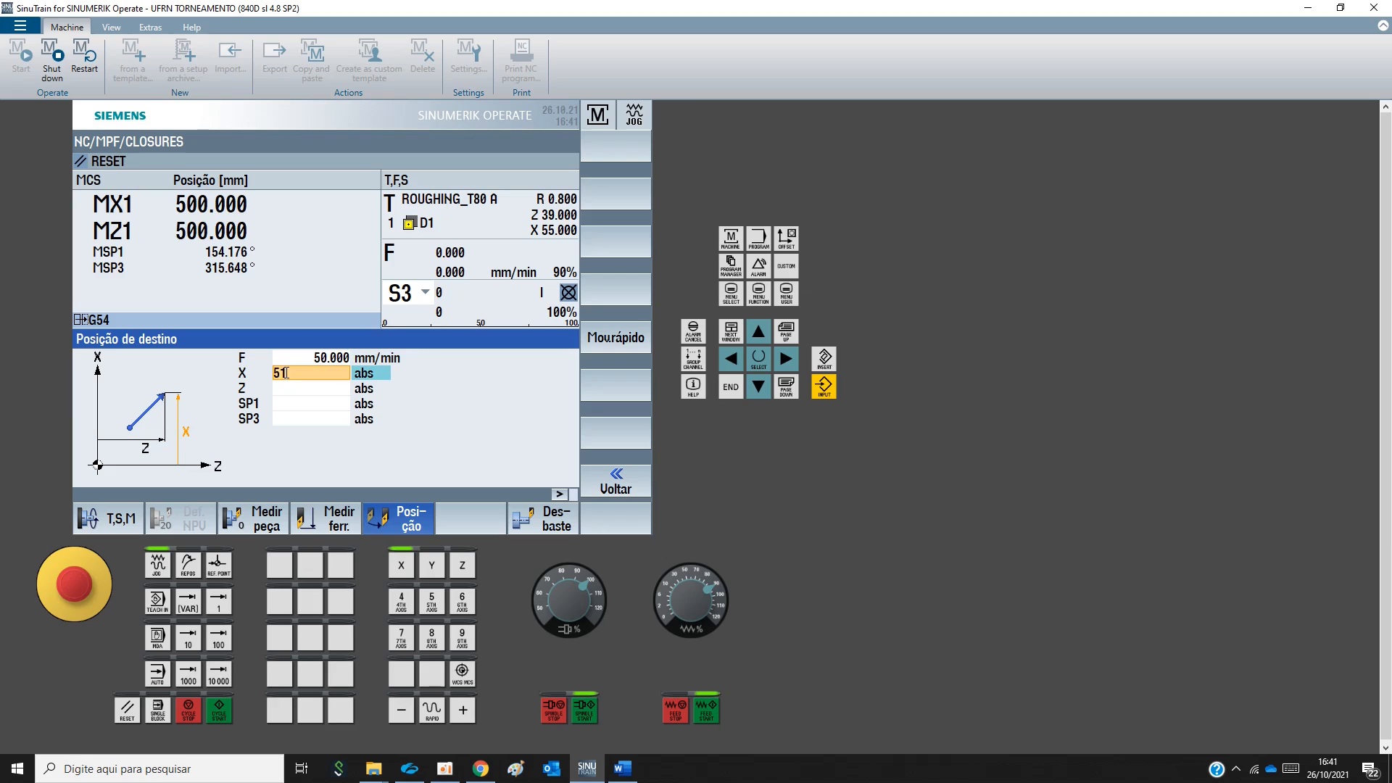
type("0")
key("Return")
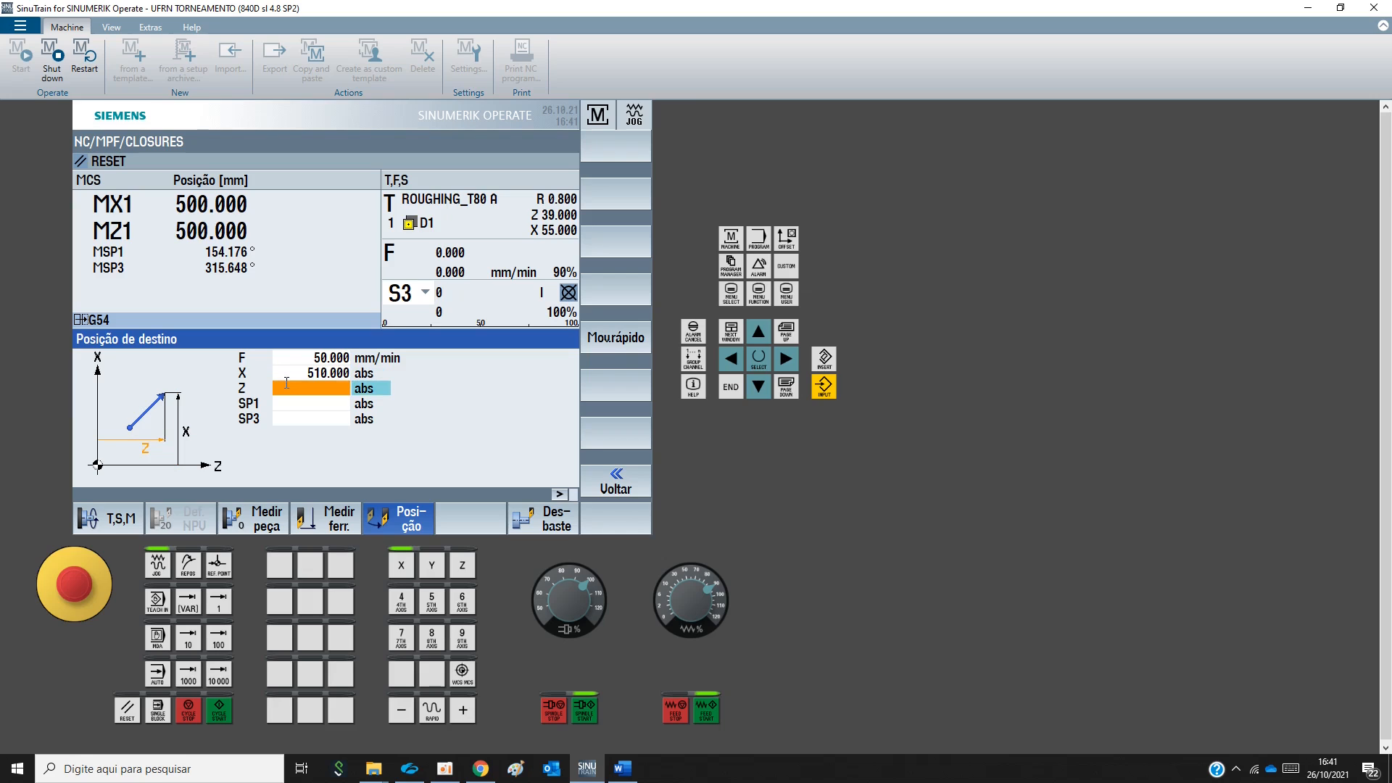
type("550")
key("Return")
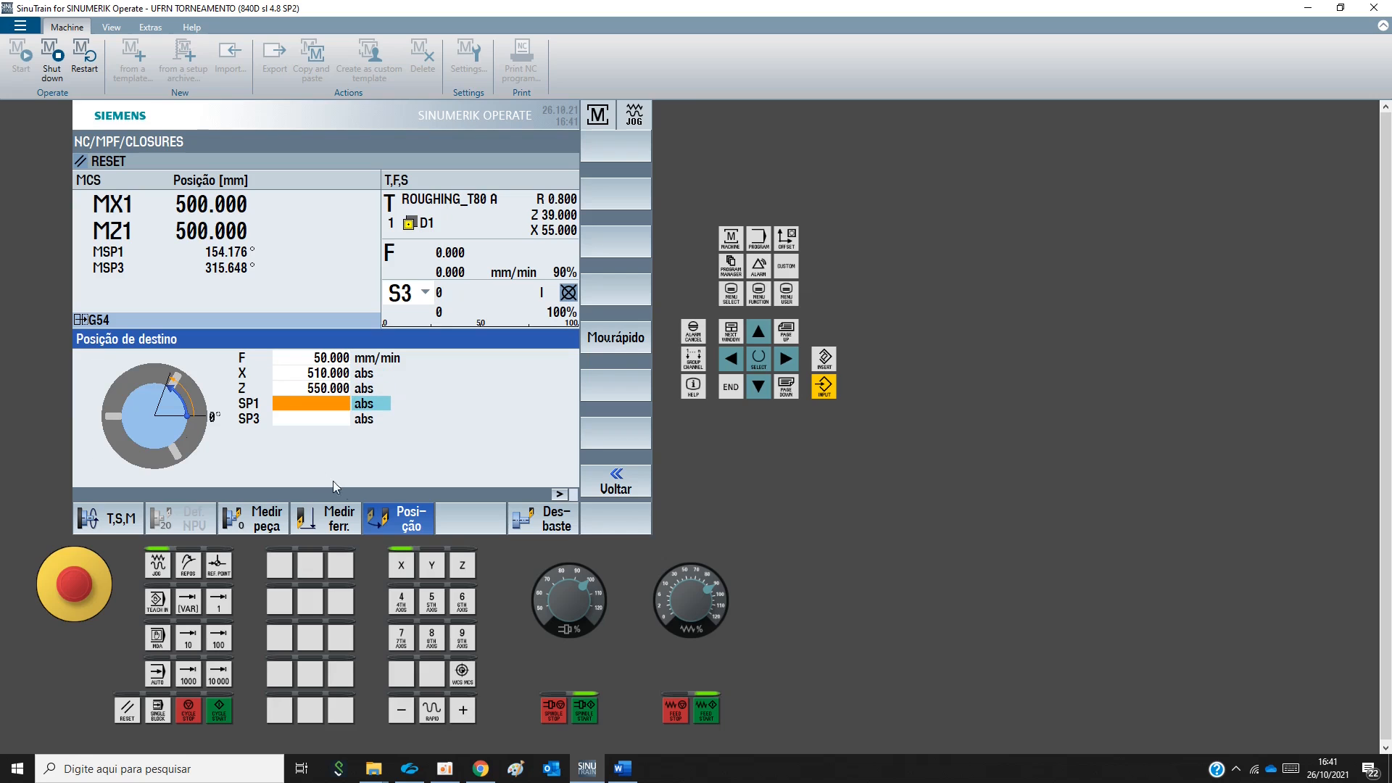
left_click(226, 715)
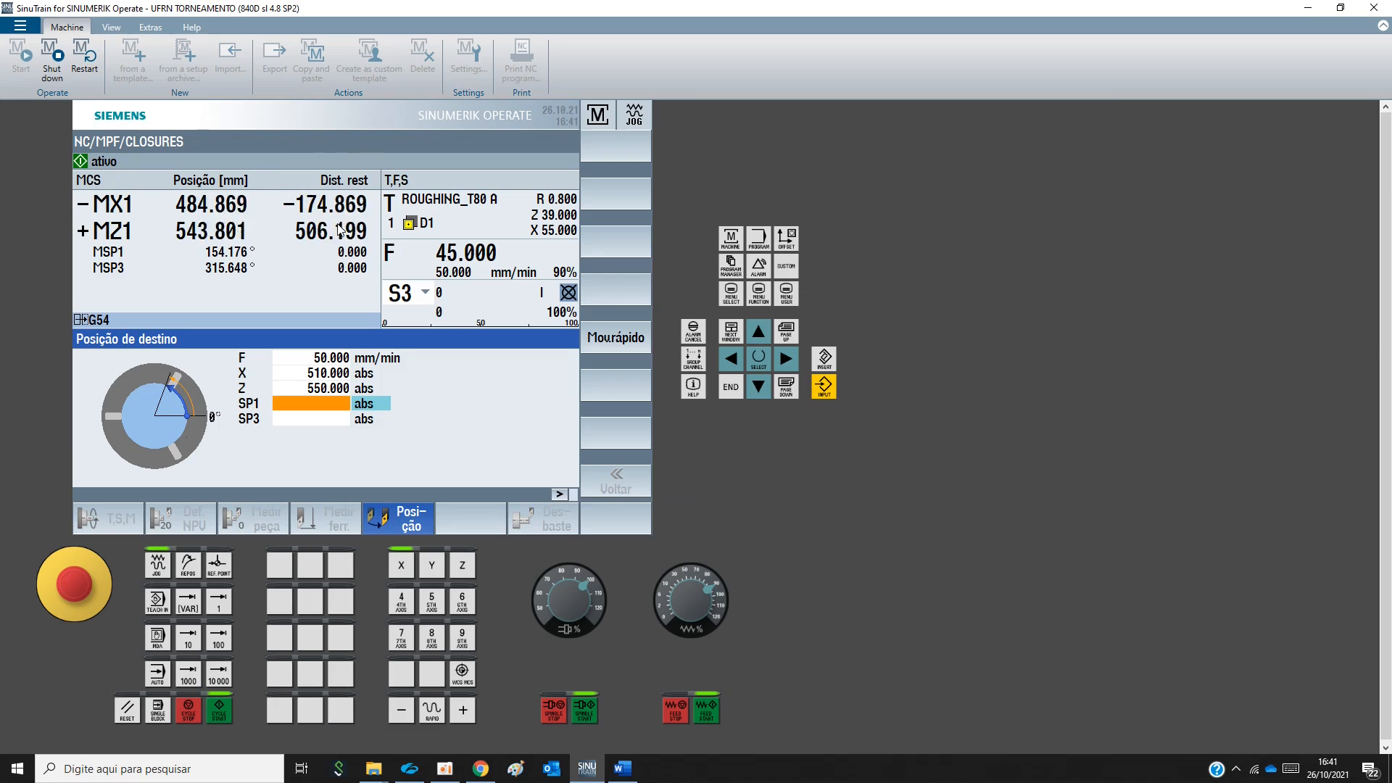
left_click(126, 711)
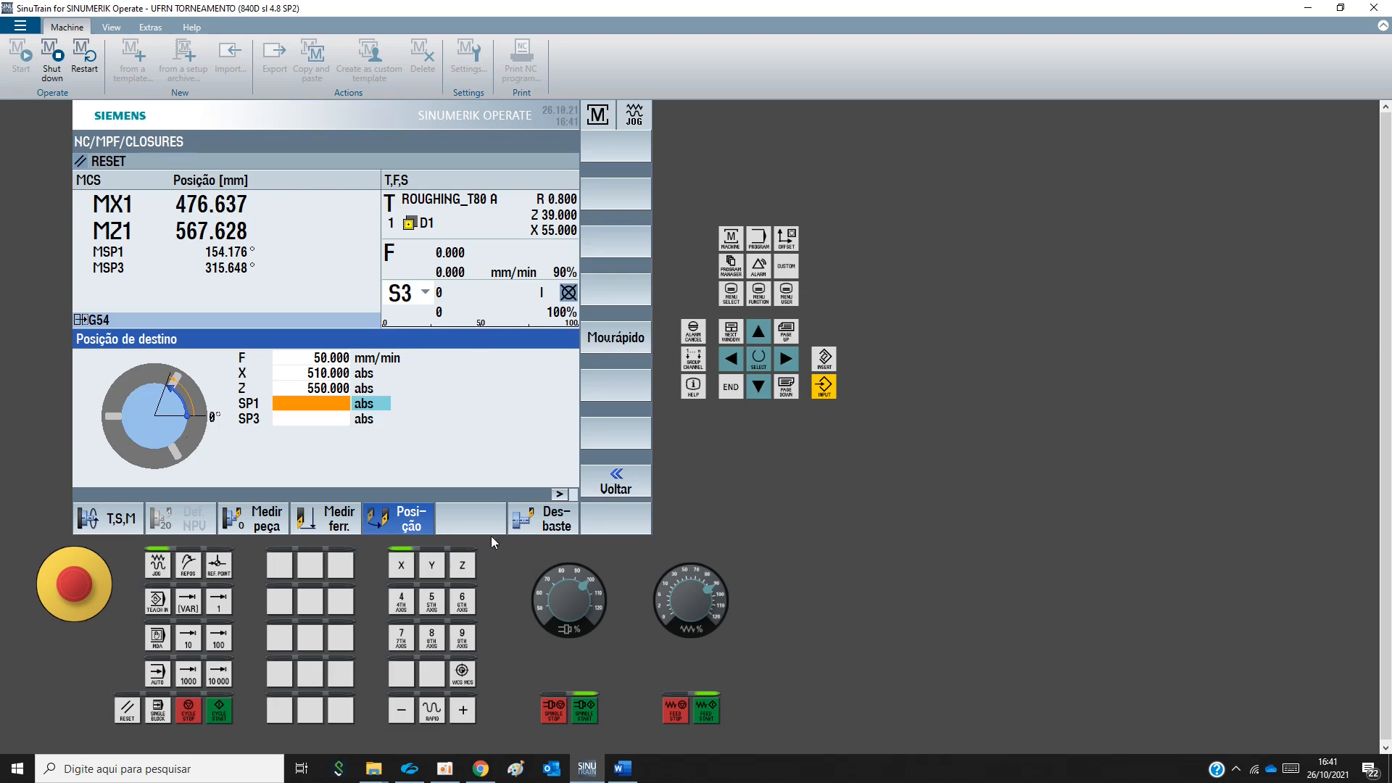
View the stock removal (Desbaste) parameters without accepting them, and check the Exercicio M1 part drawing in Word
left_click(538, 524)
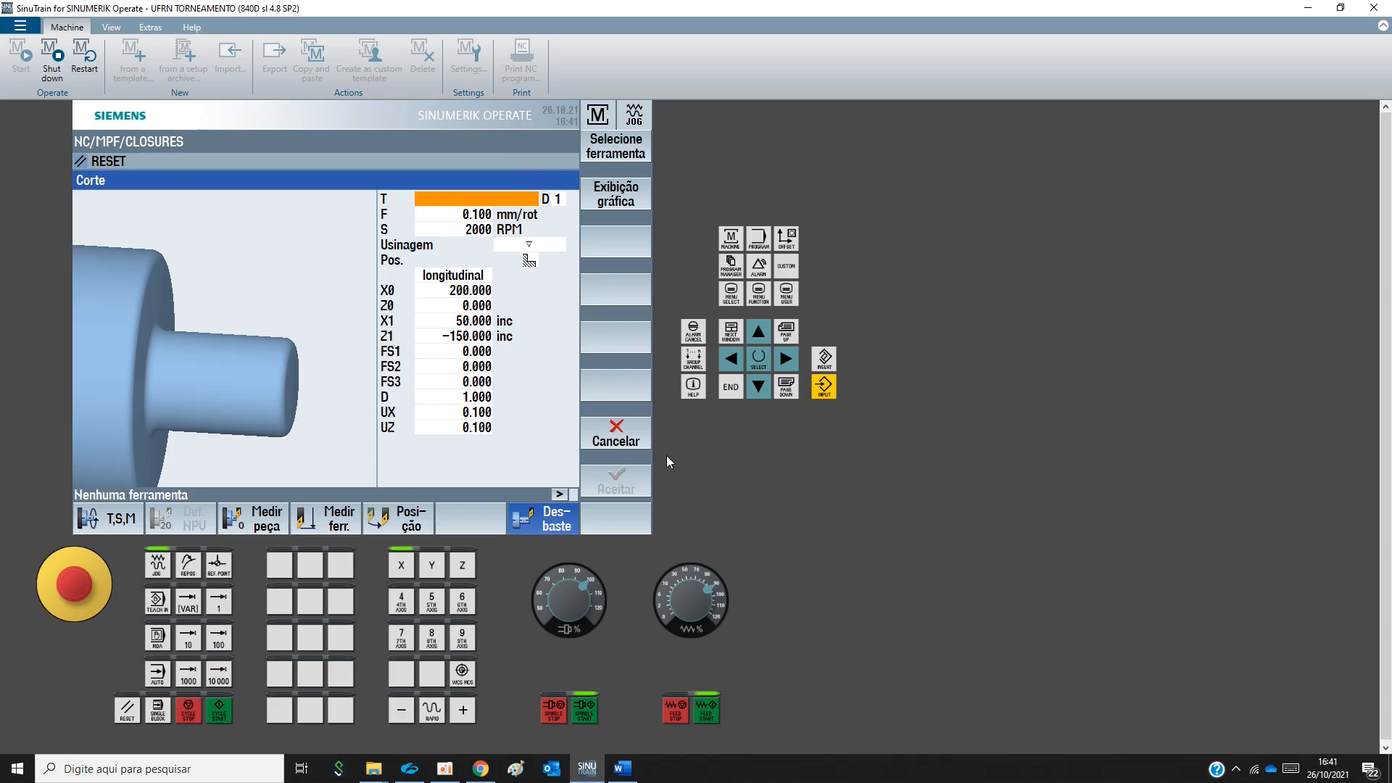
left_click(628, 435)
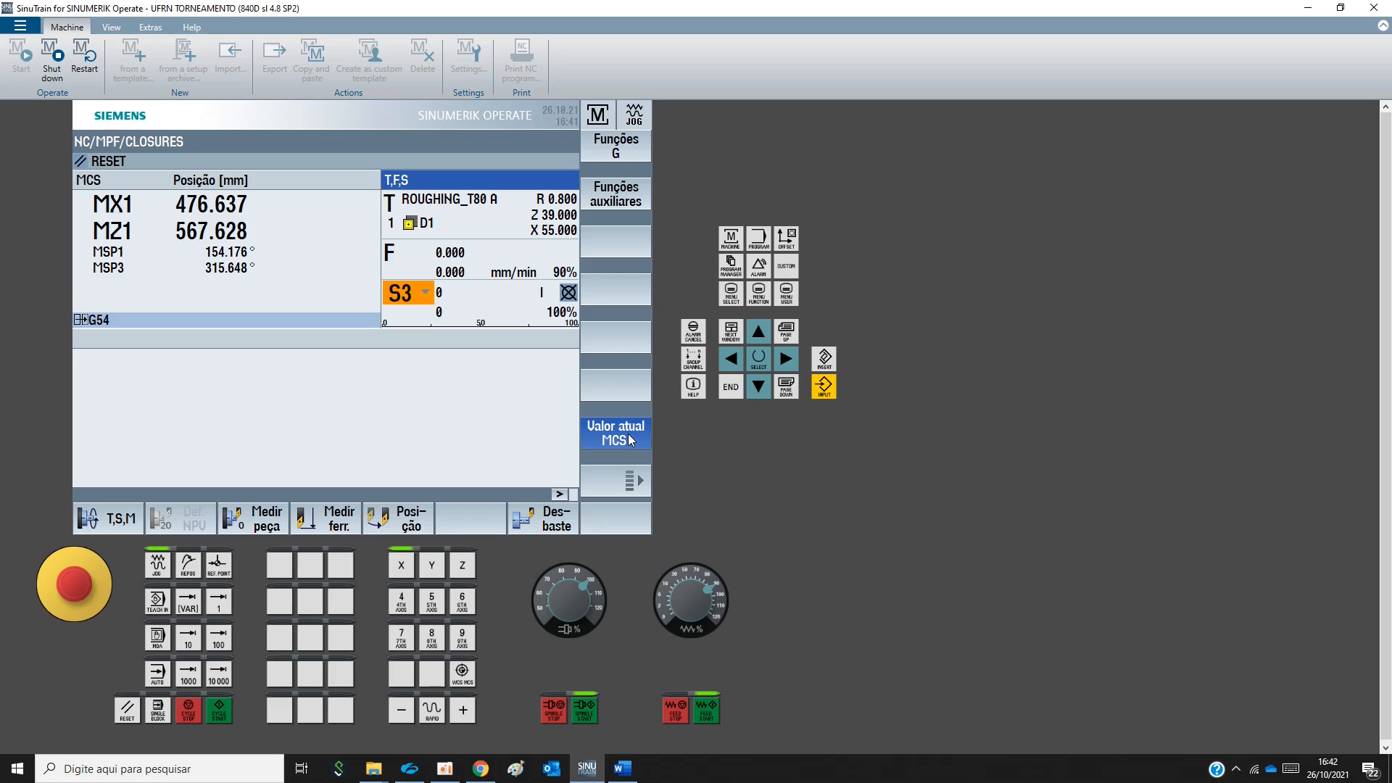
left_click(621, 769)
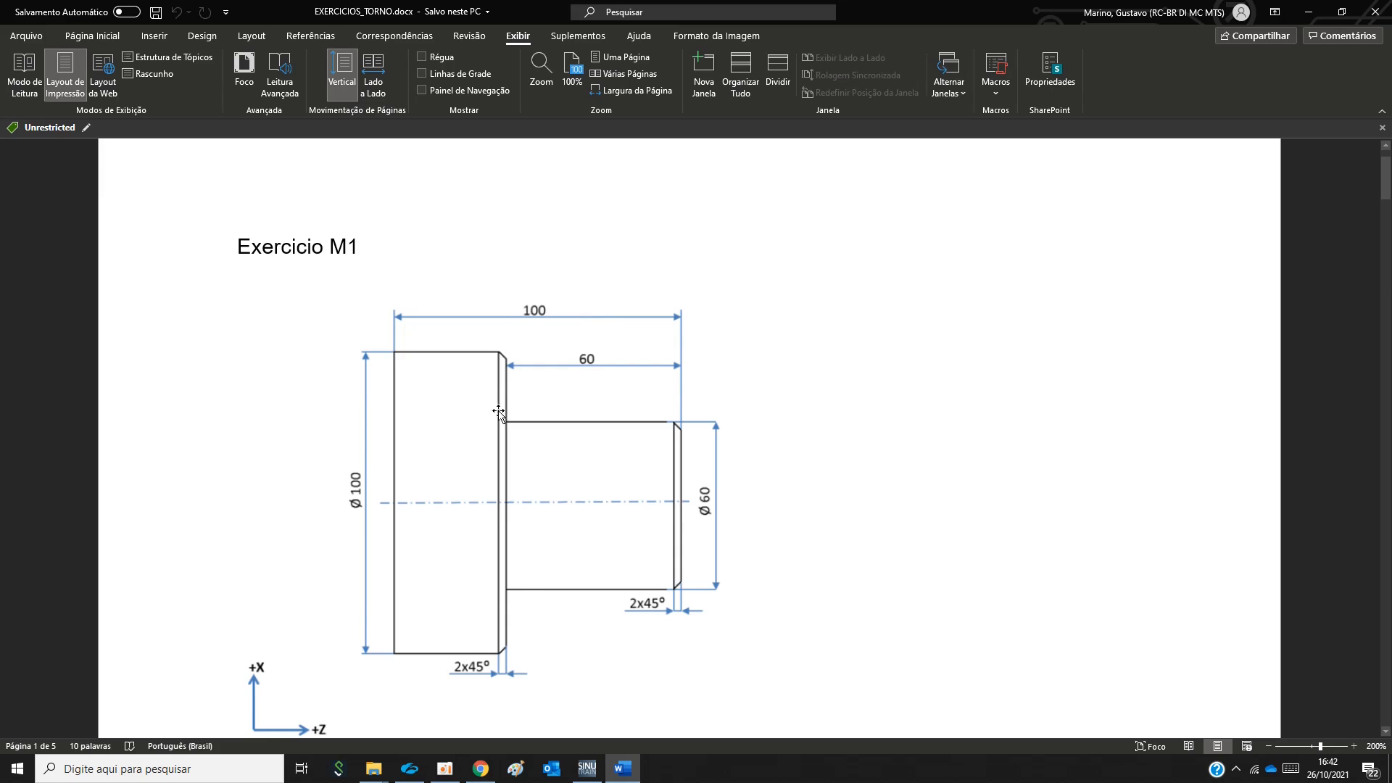
left_click(587, 769)
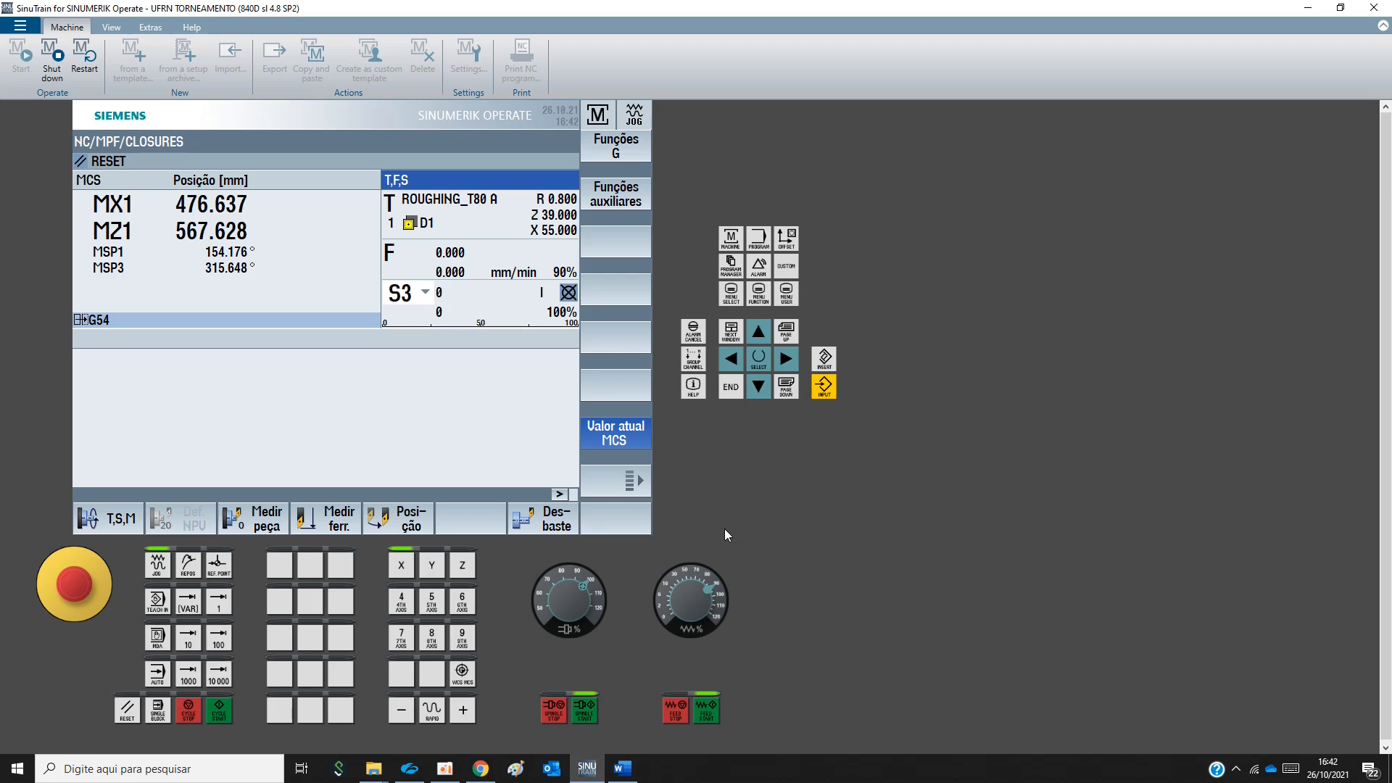
Open the program manager, look over the NC directories, and expand the Peças de trabalho folder
left_click(731, 274)
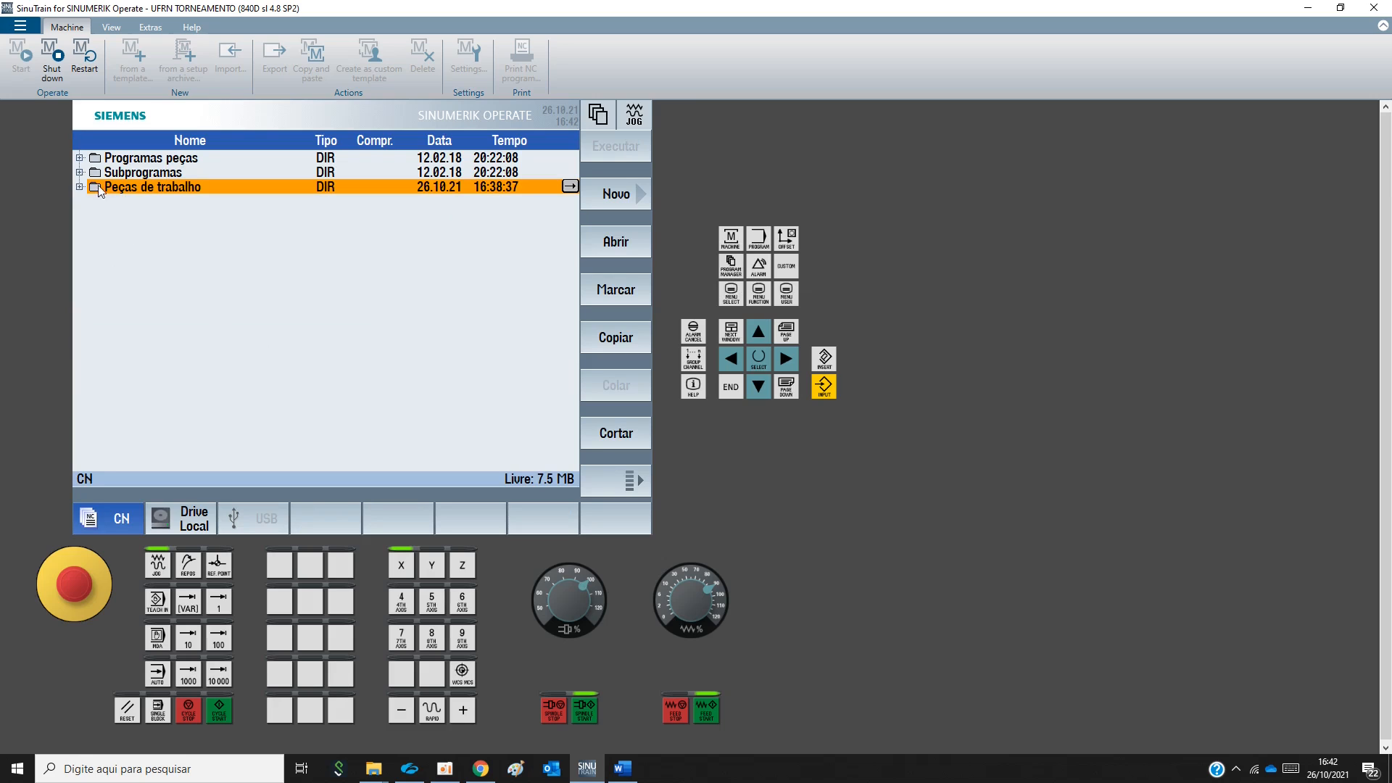
left_click(132, 165)
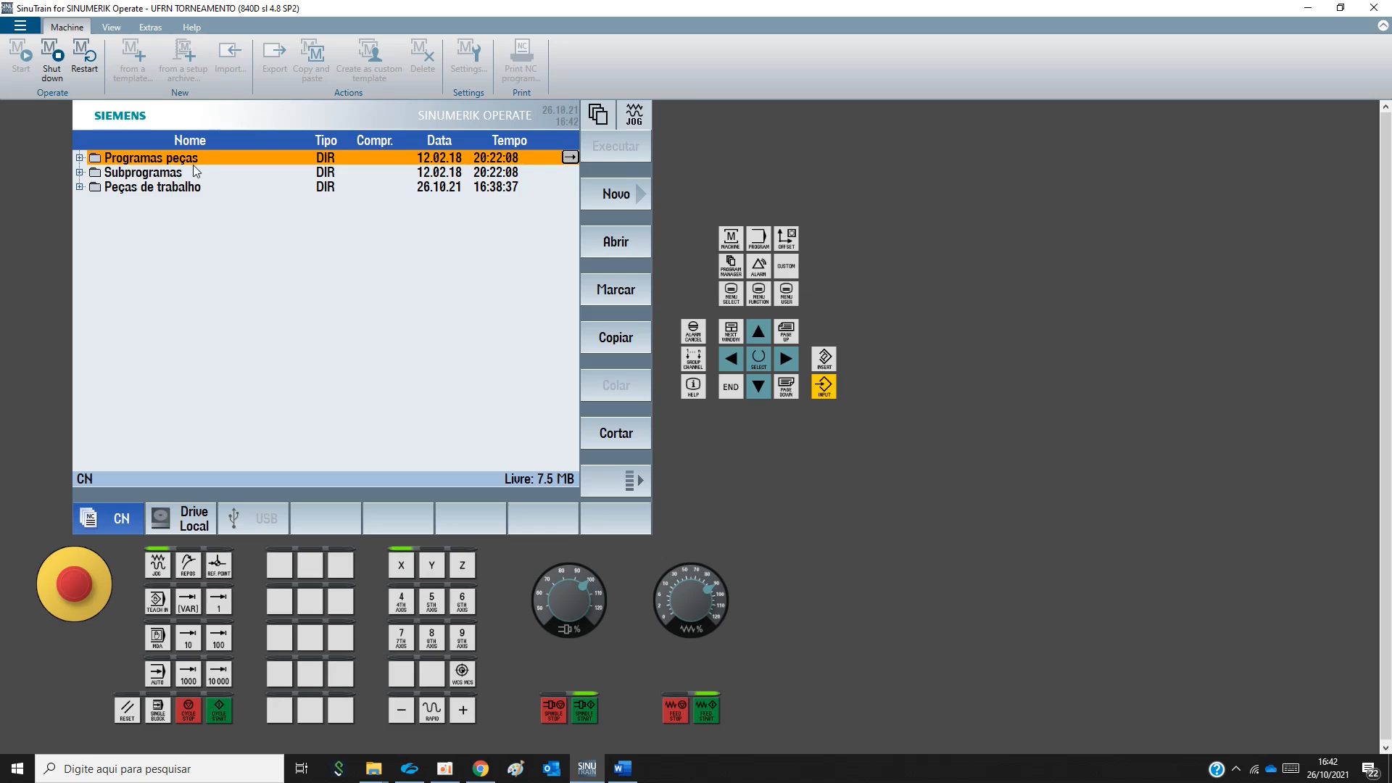
left_click(117, 172)
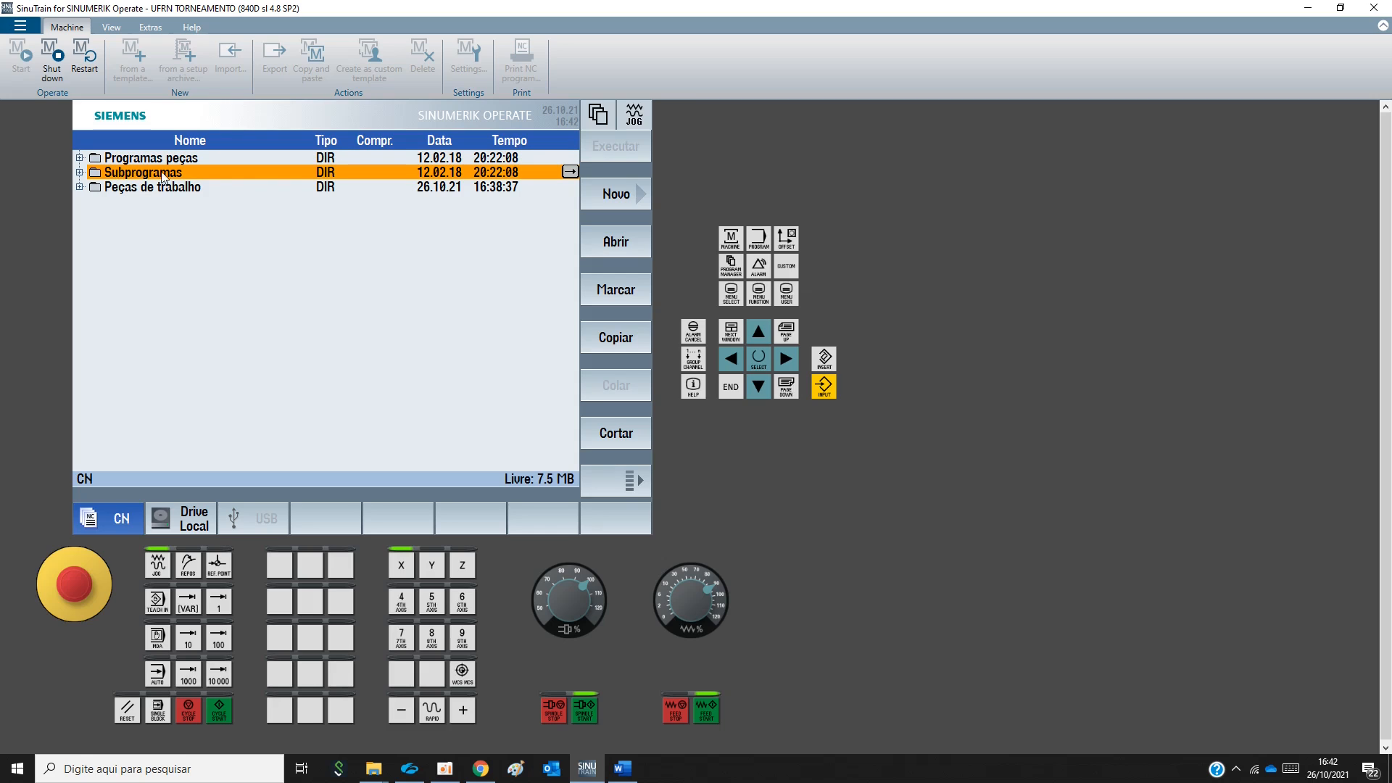
left_click(129, 190)
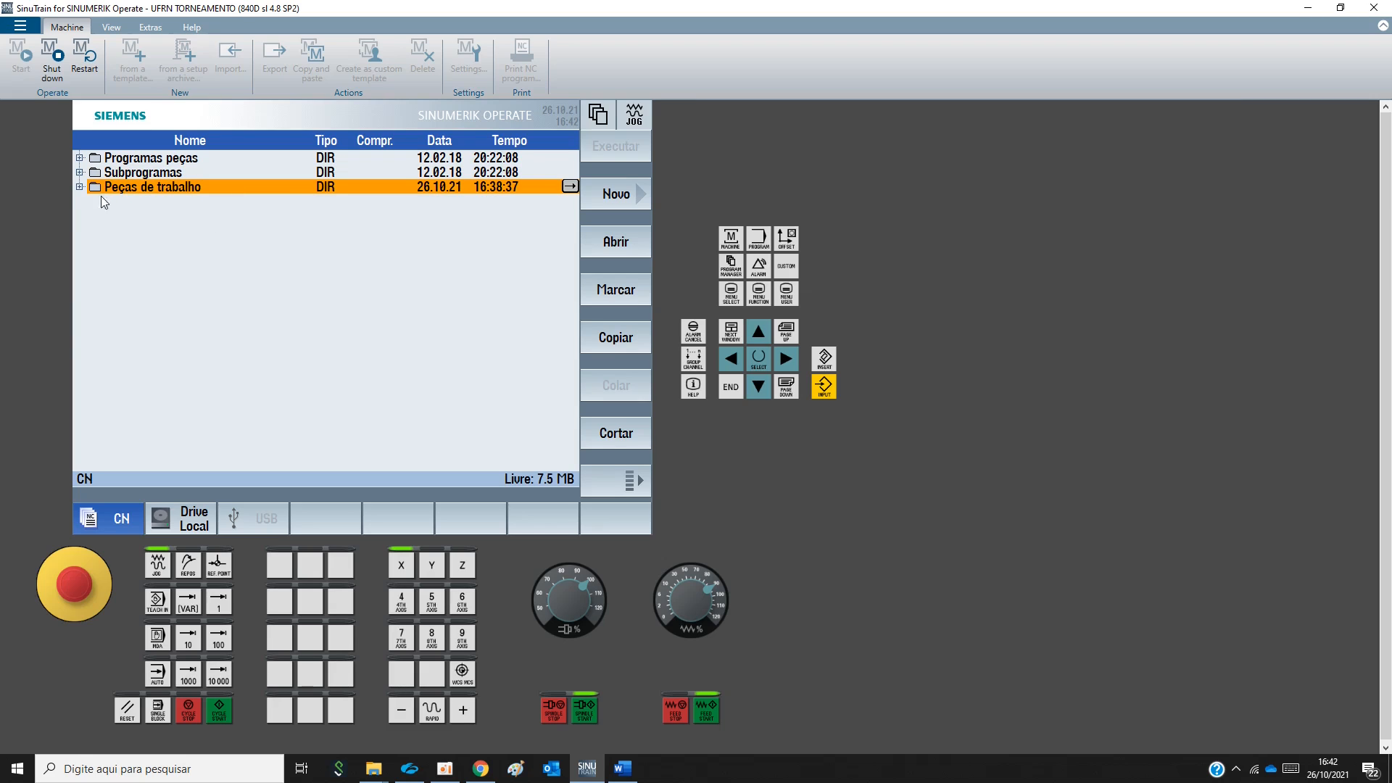
left_click(80, 187)
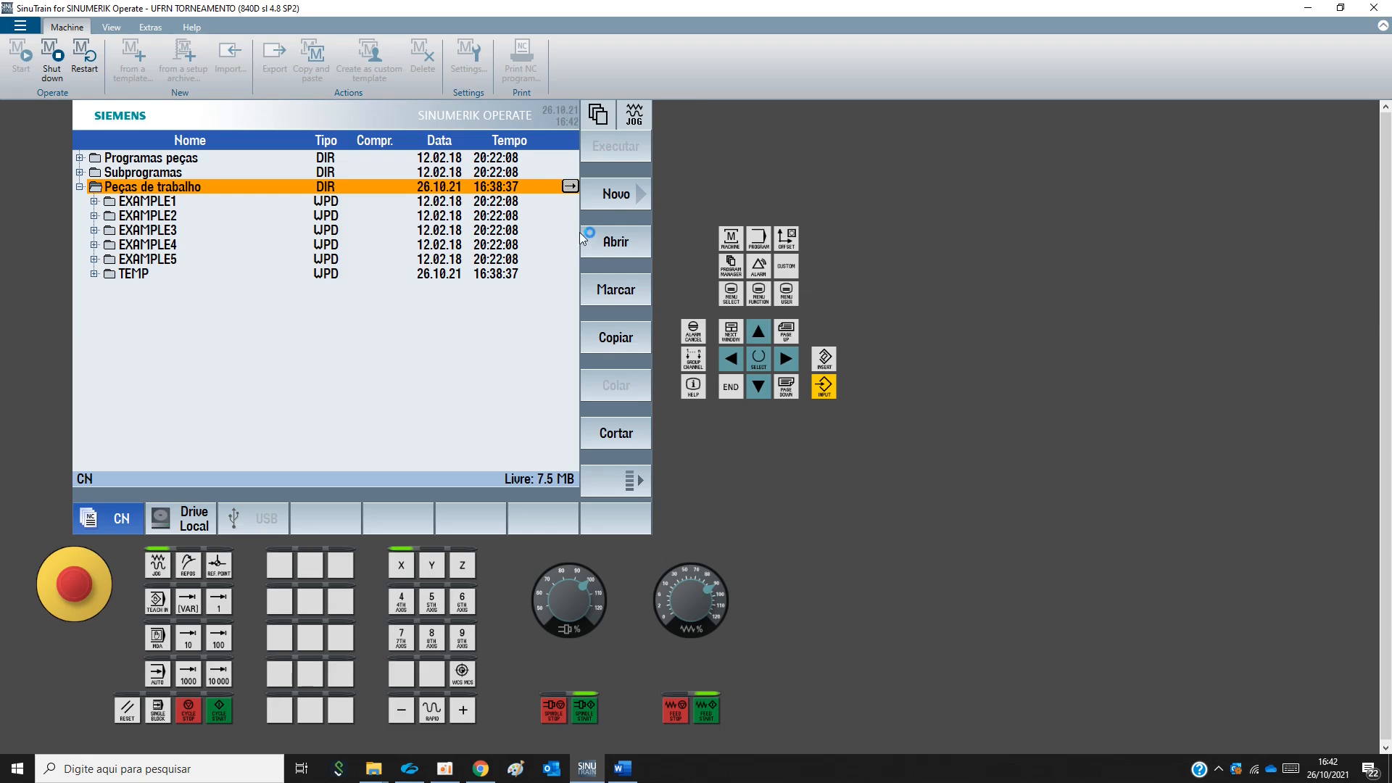
Create a workpiece directory named TREINAMENTO in Peças de trabalho, and cancel the new G code program dialog
left_click(615, 196)
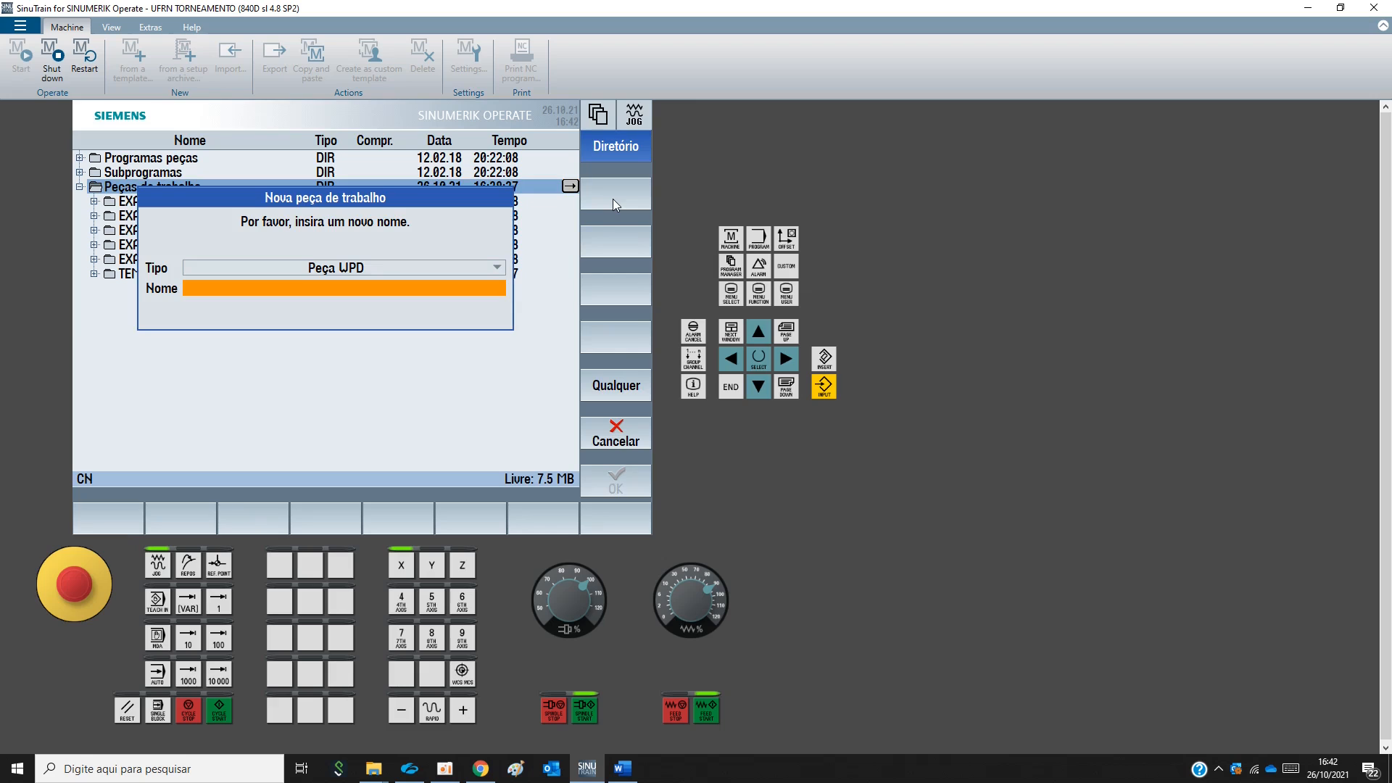
type("T")
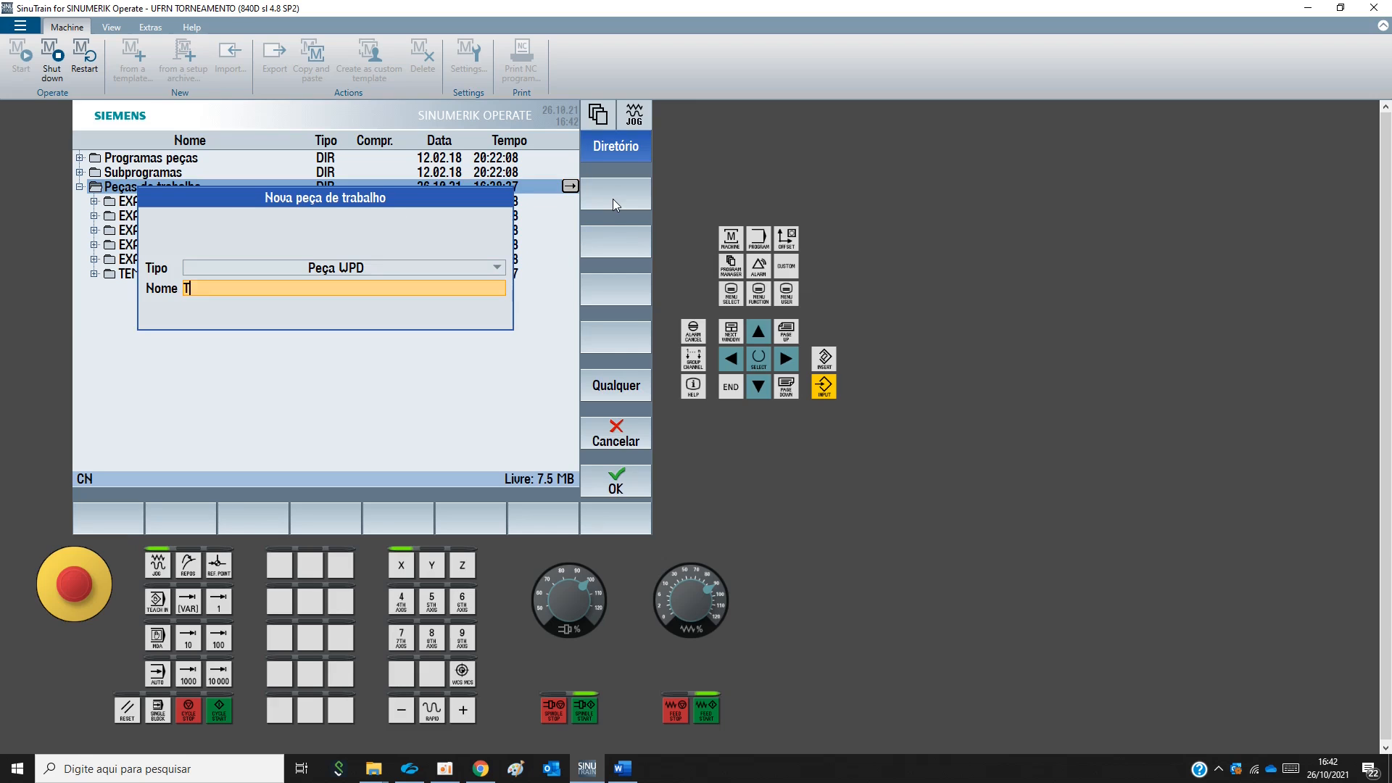
type("REINAMENTO")
left_click(621, 492)
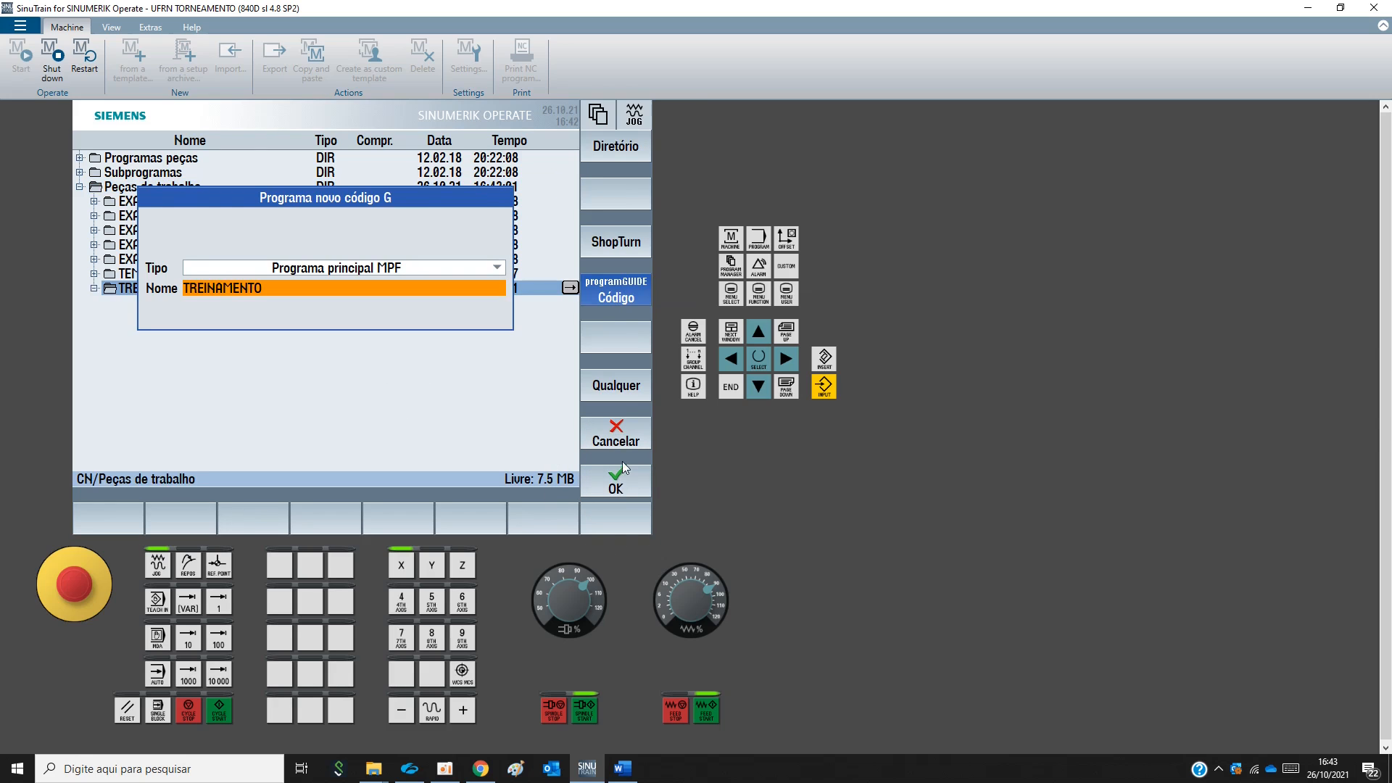
left_click(622, 435)
left_click(94, 288)
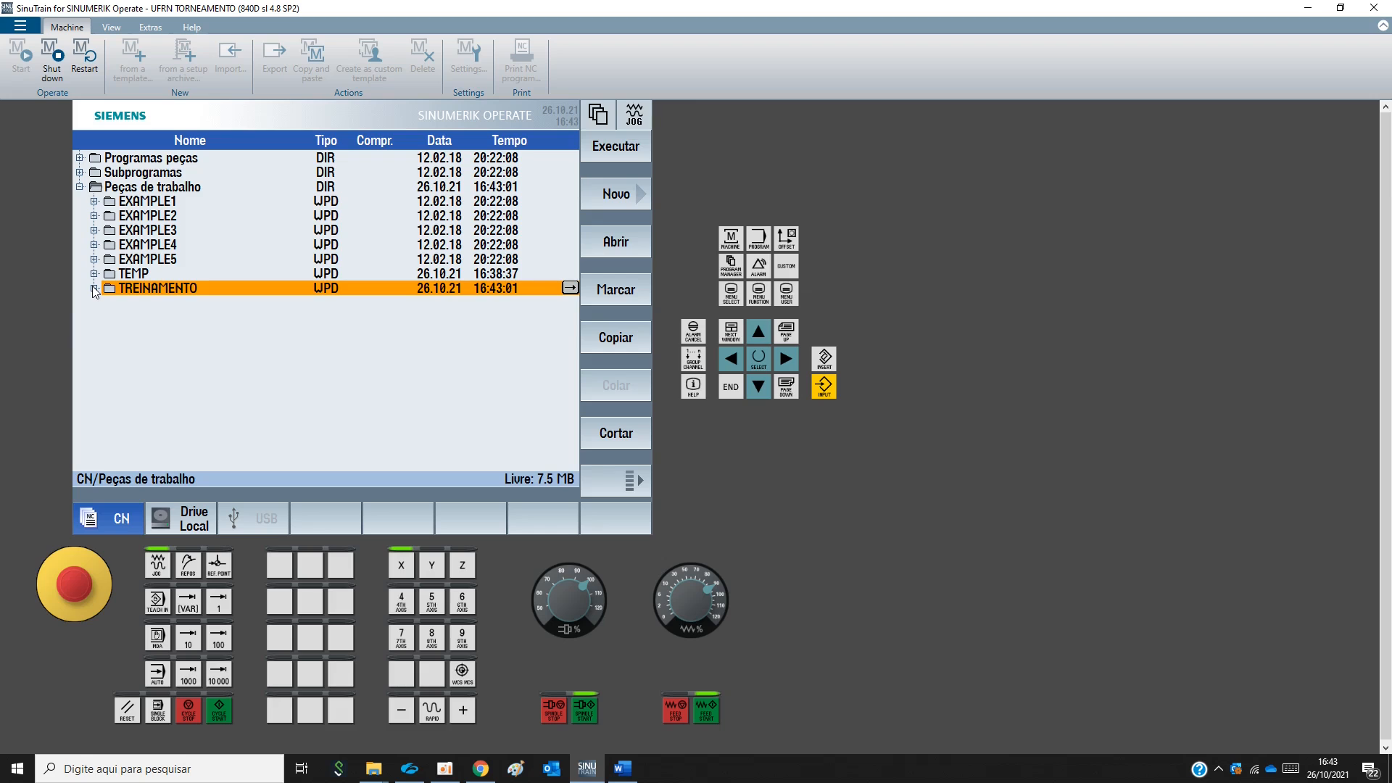
Create a ShopTurn program named M1 inside the TREINAMENTO workpiece directory
left_click(620, 193)
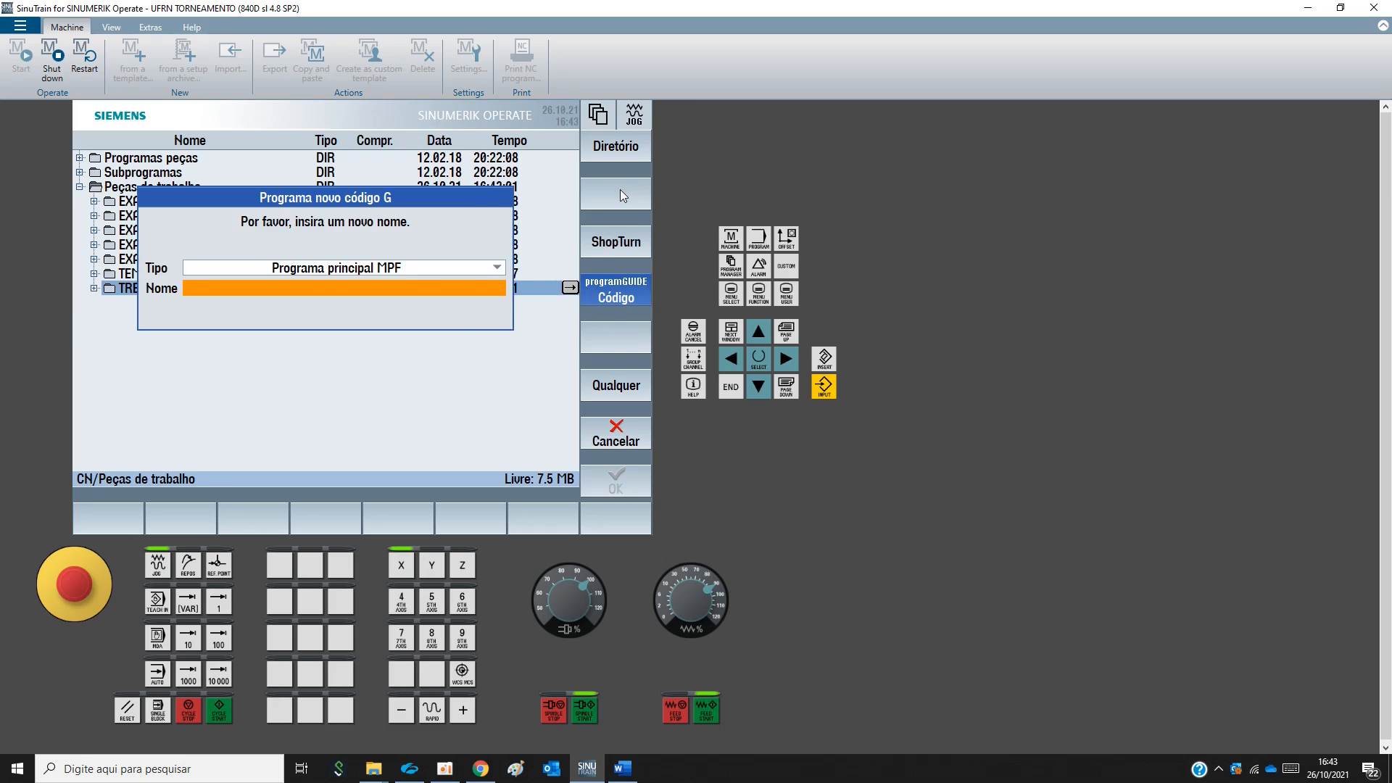
left_click(632, 432)
left_click(615, 196)
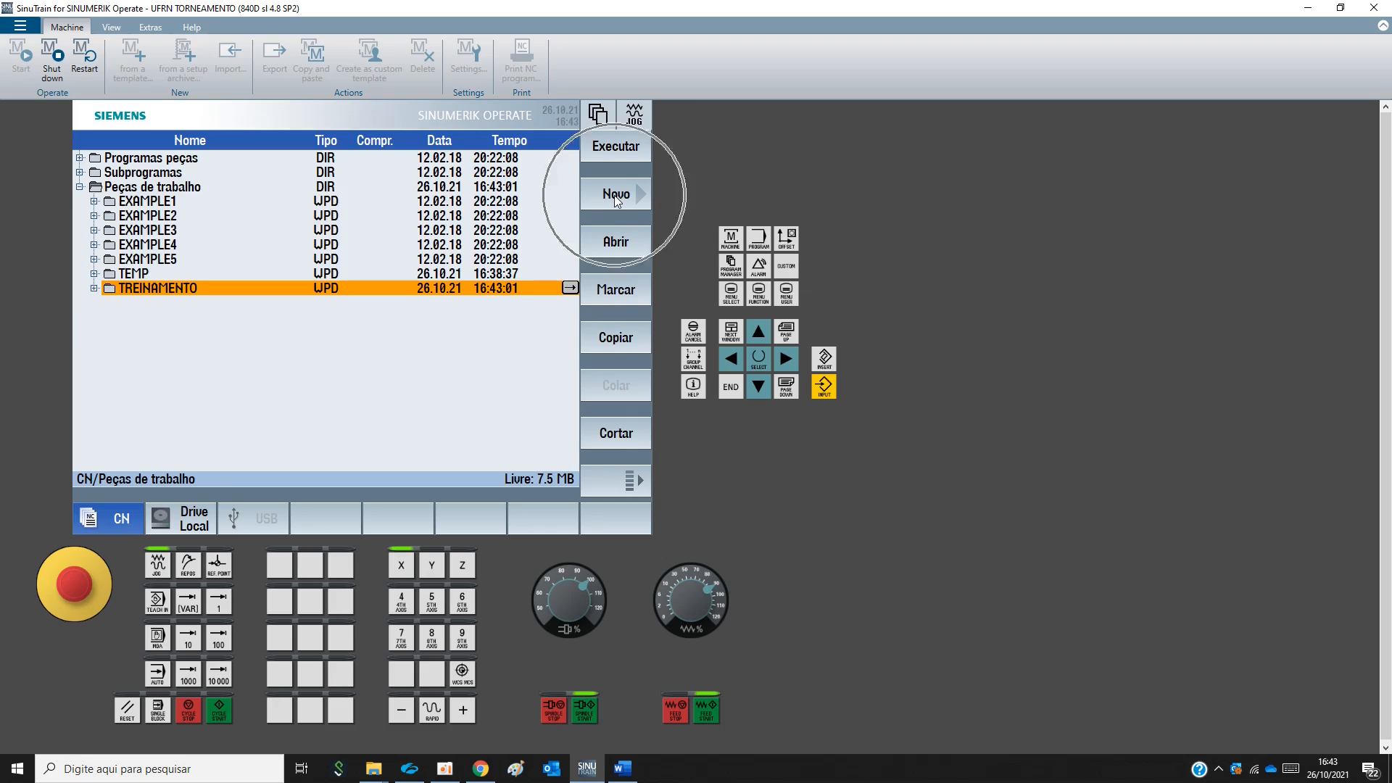
left_click(617, 199)
left_click(600, 300)
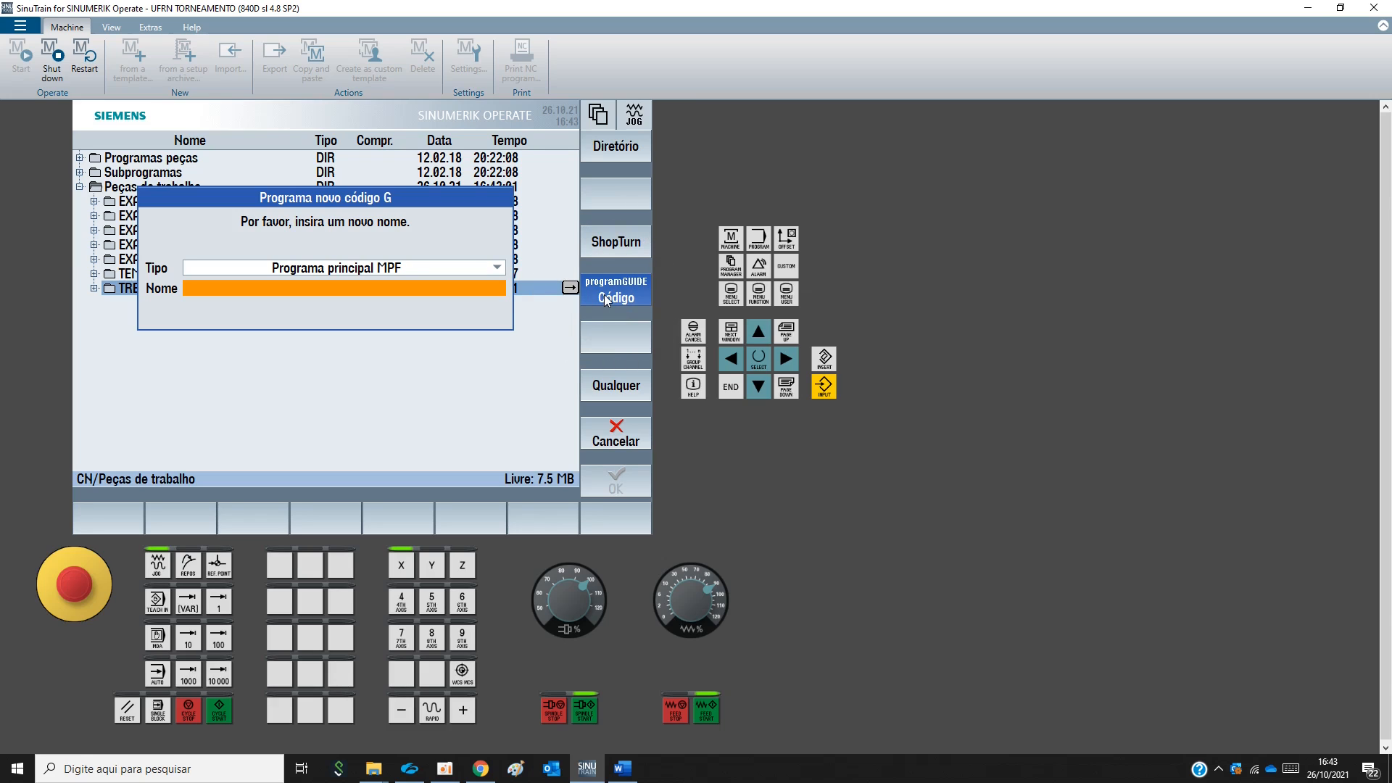
left_click(613, 246)
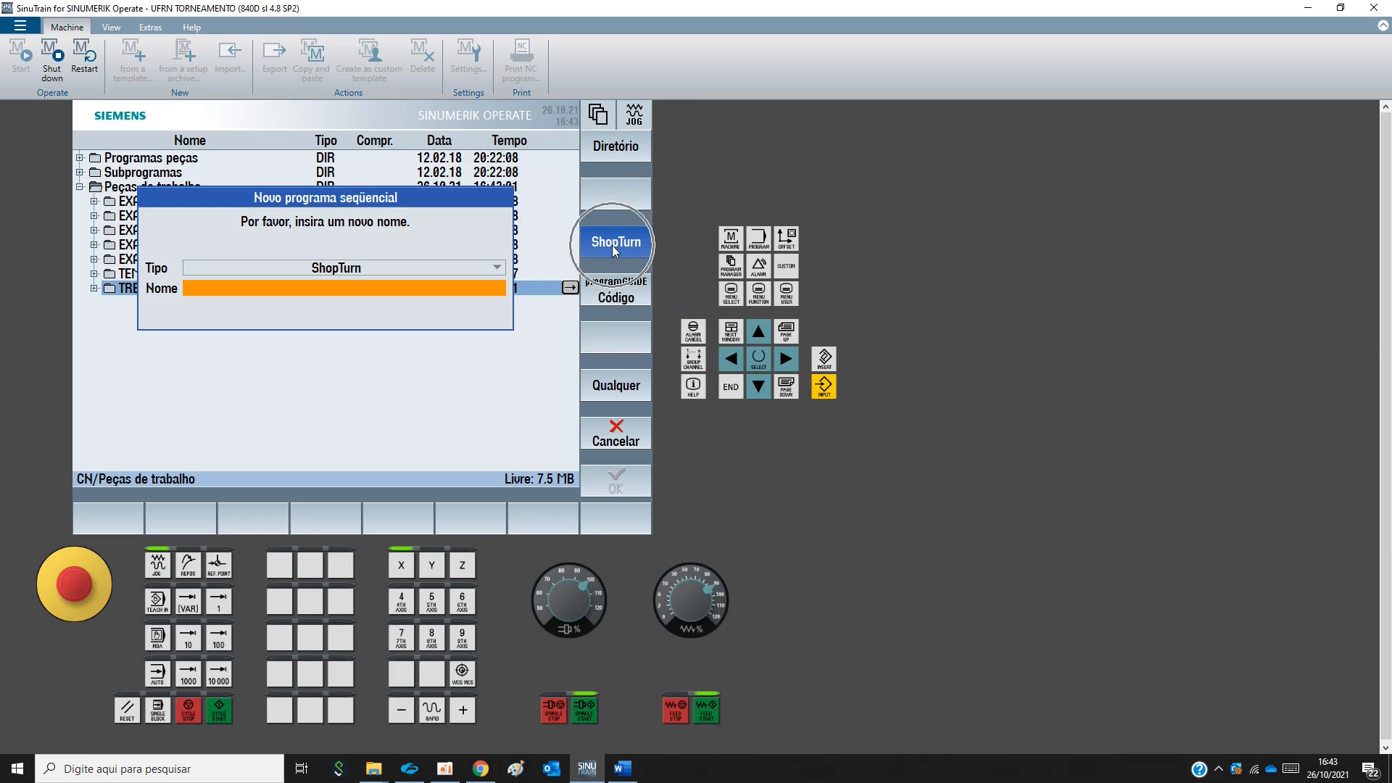
left_click(363, 289)
type("M1")
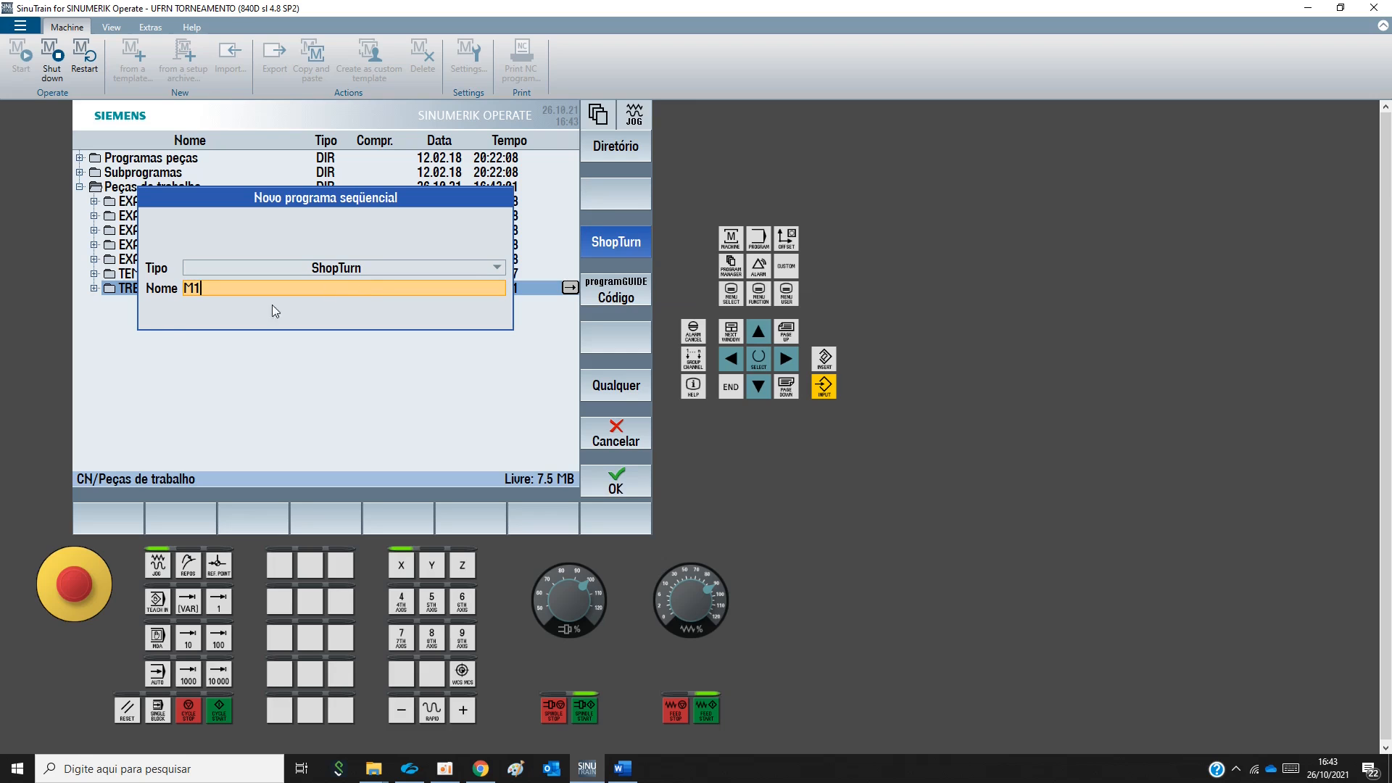
left_click(635, 480)
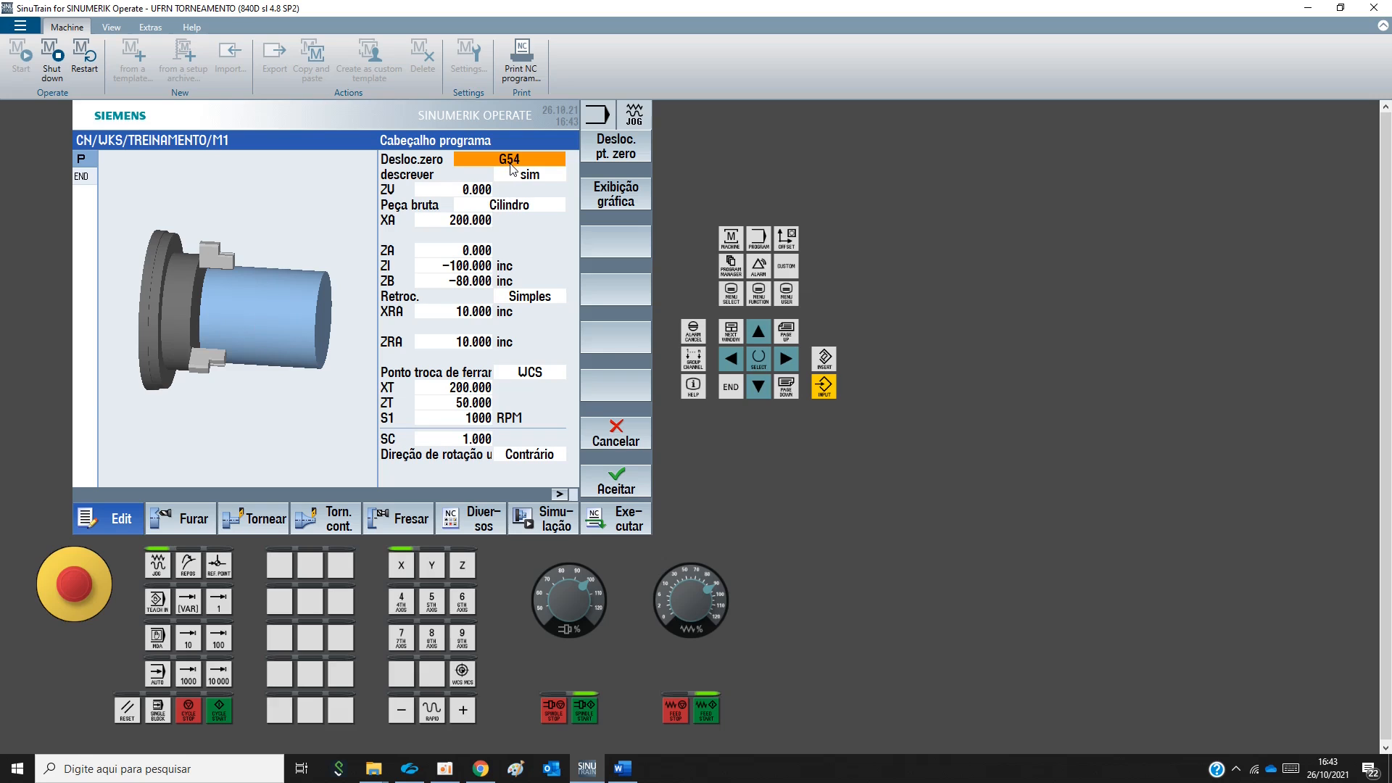
Look through the program header fields of M1 from the zero offset down to the machining dimension ZB
key("Down")
key("Down")
key("Down")
key("Down")
key("Down")
key("Down")
key("Down")
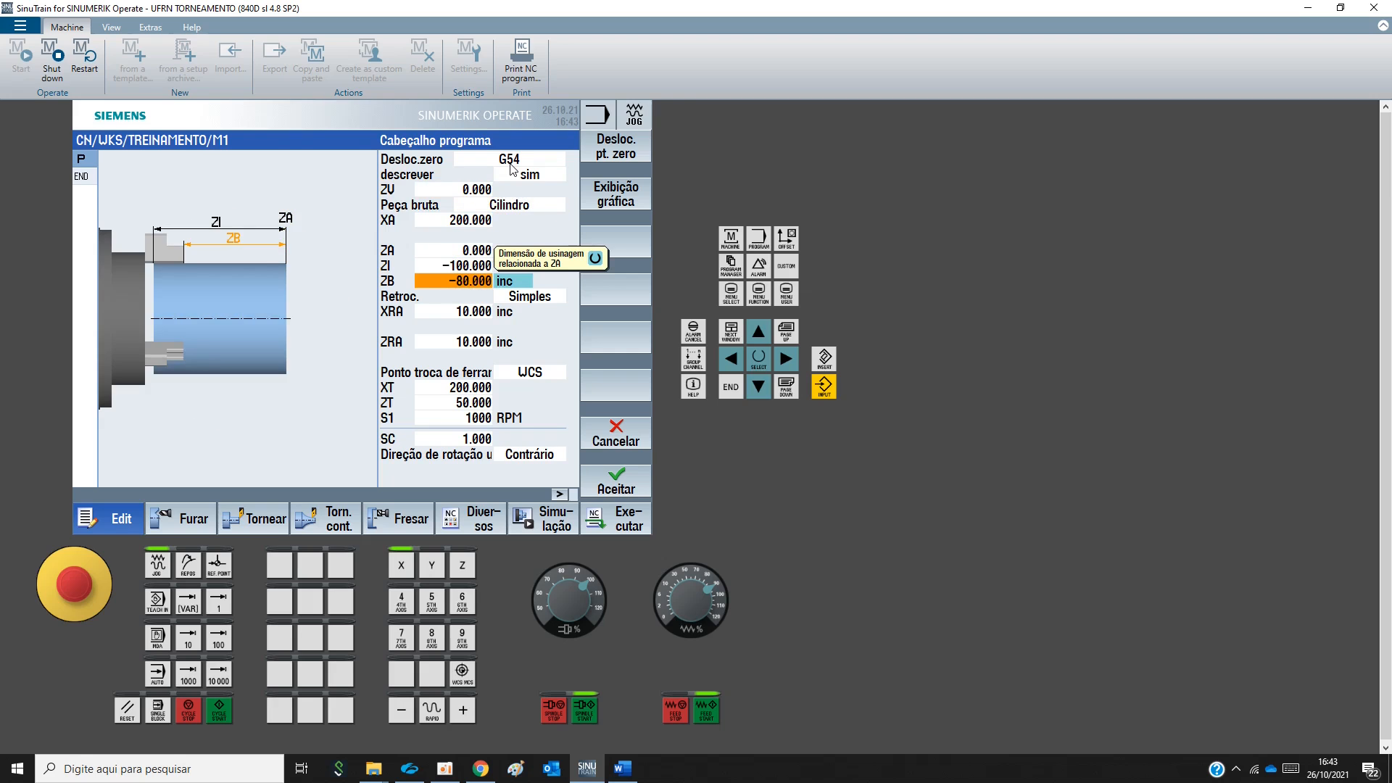
key("ctrl")
key("ctrl")
key("ctrl")
Open the help for the program header, read the parameter descriptions from retraction to spindle chuck data, and close it
left_click(694, 388)
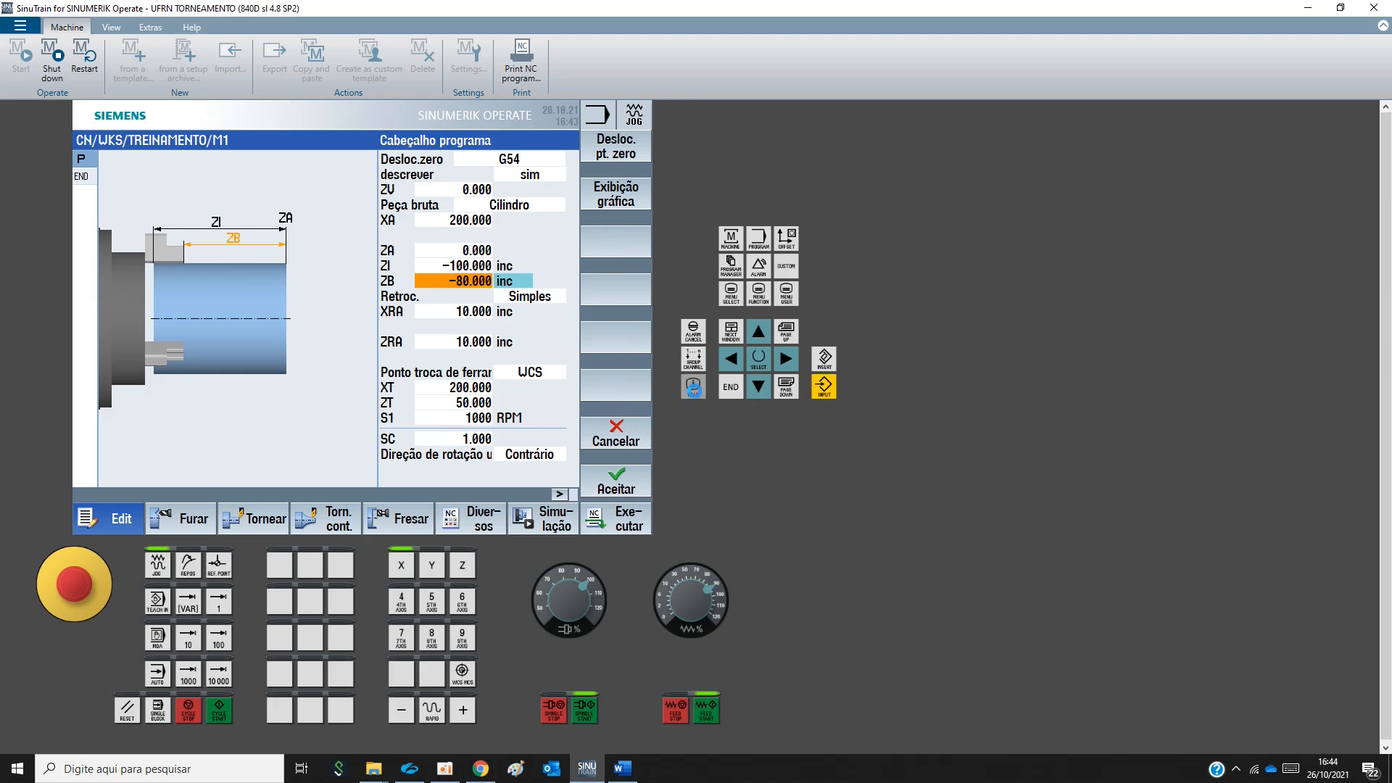
left_click_drag(368, 186, 359, 271)
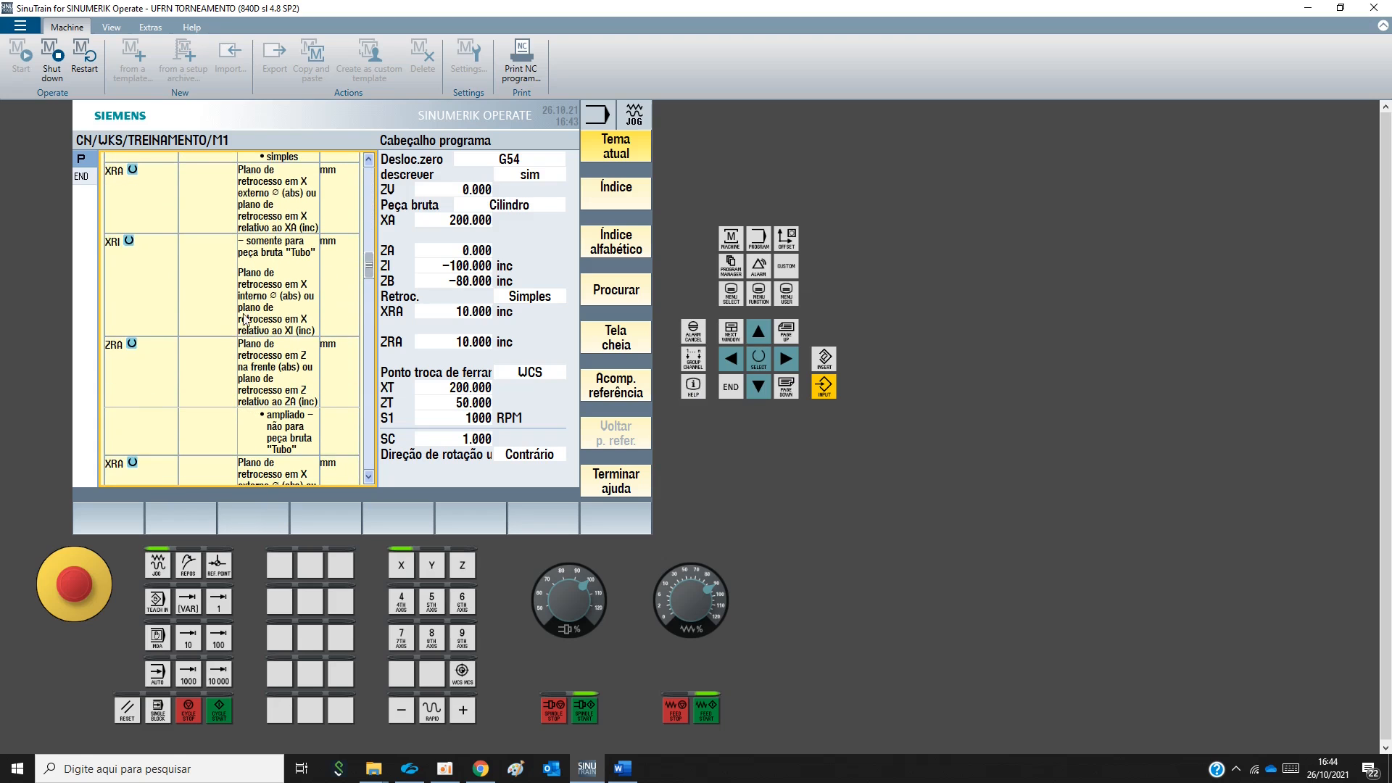
scroll(190, 363, "down", 3)
scroll(227, 355, "down", 8)
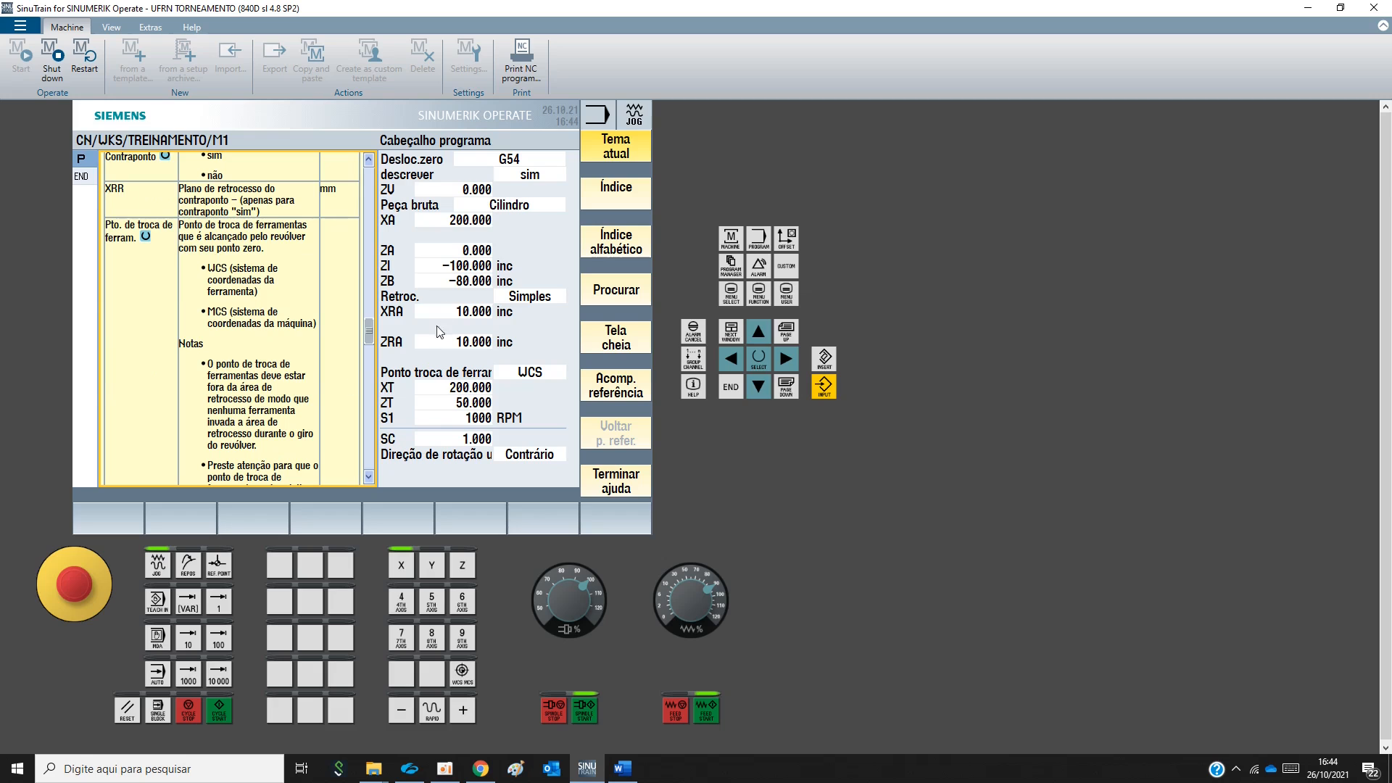
scroll(290, 363, "down", 3)
scroll(218, 376, "down", 5)
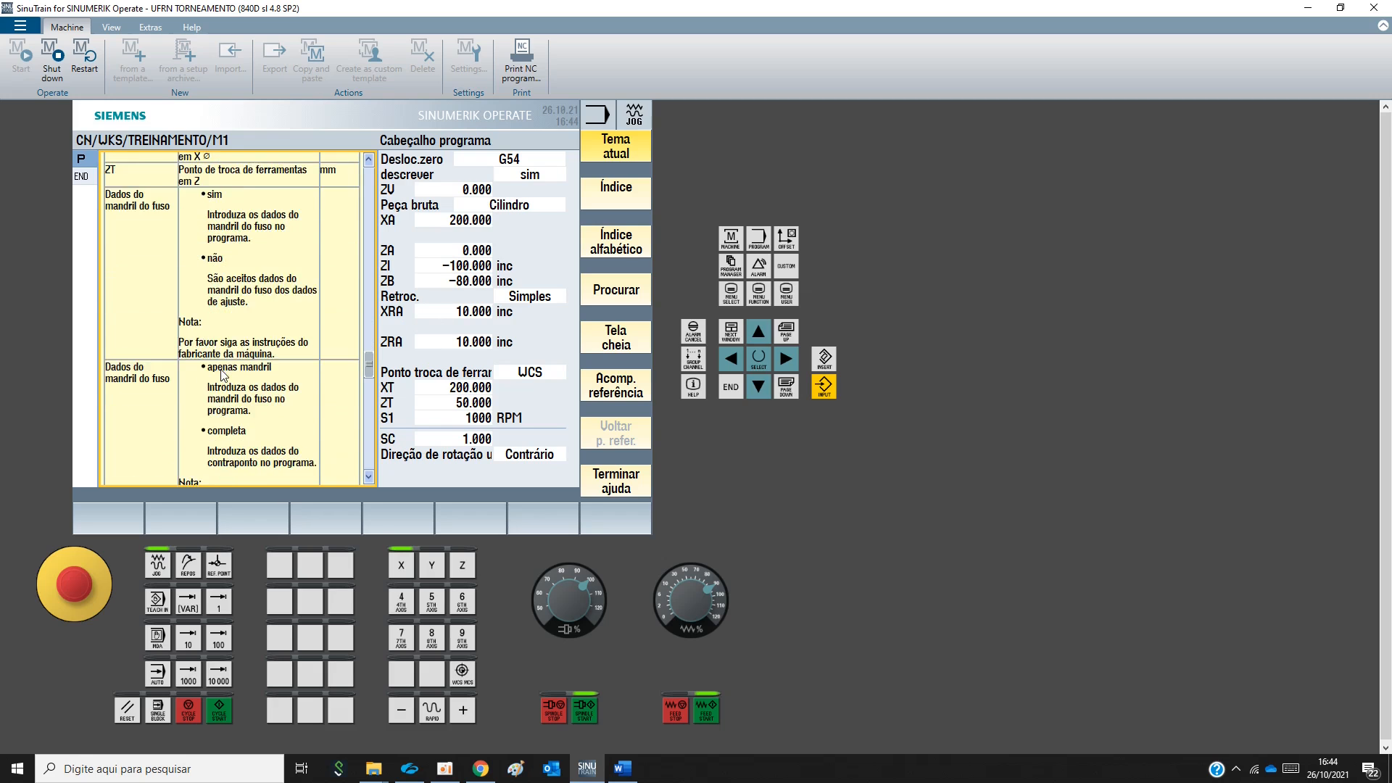
left_click(631, 491)
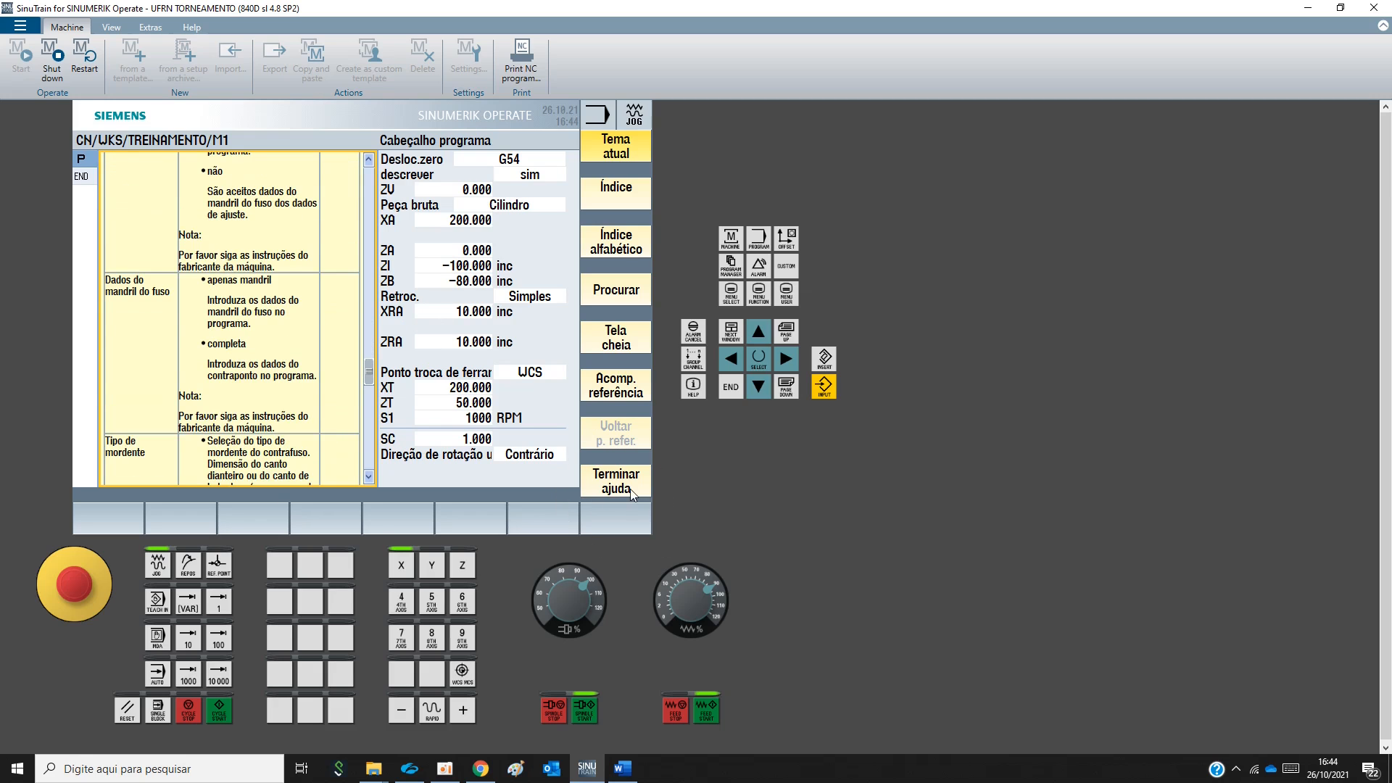
Set the program header's zero offset to G55 and the descrever option to não
left_click(523, 161)
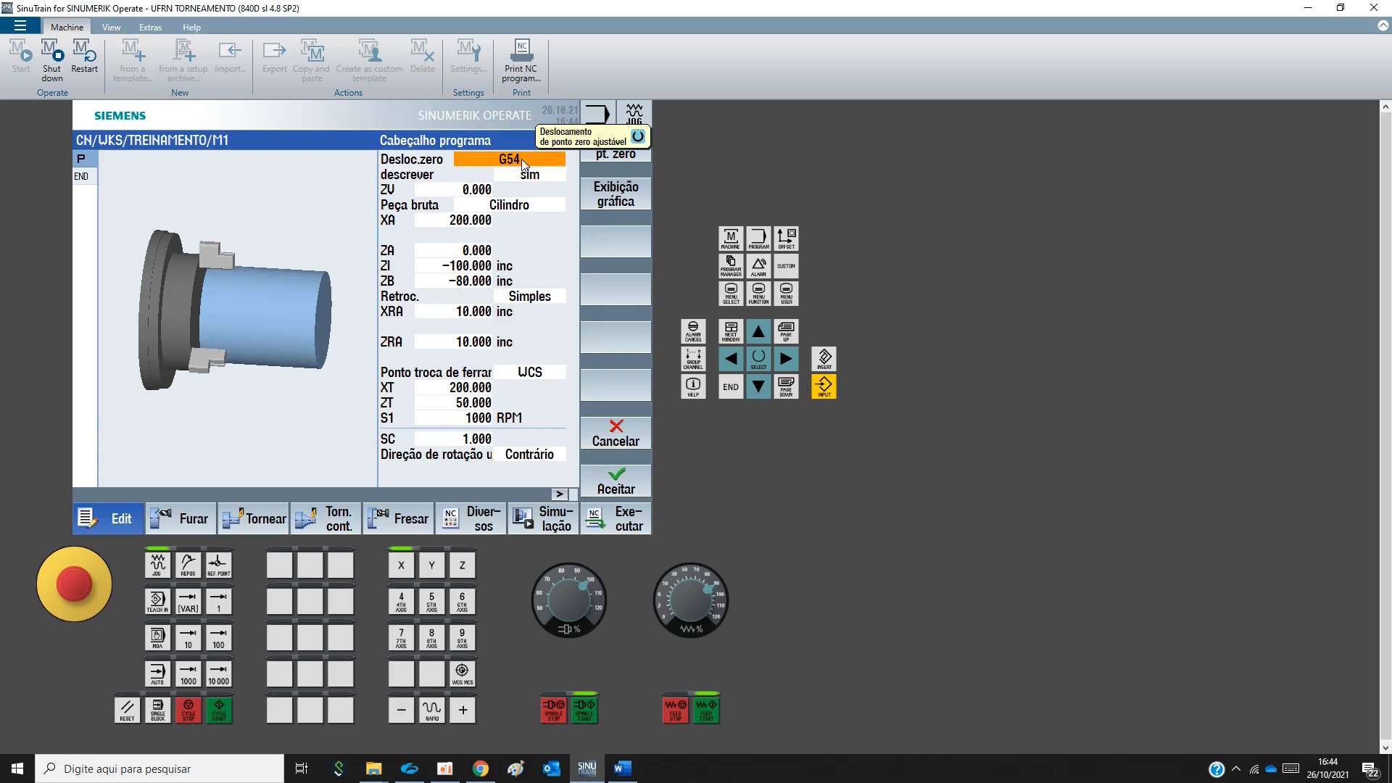
left_click(521, 159)
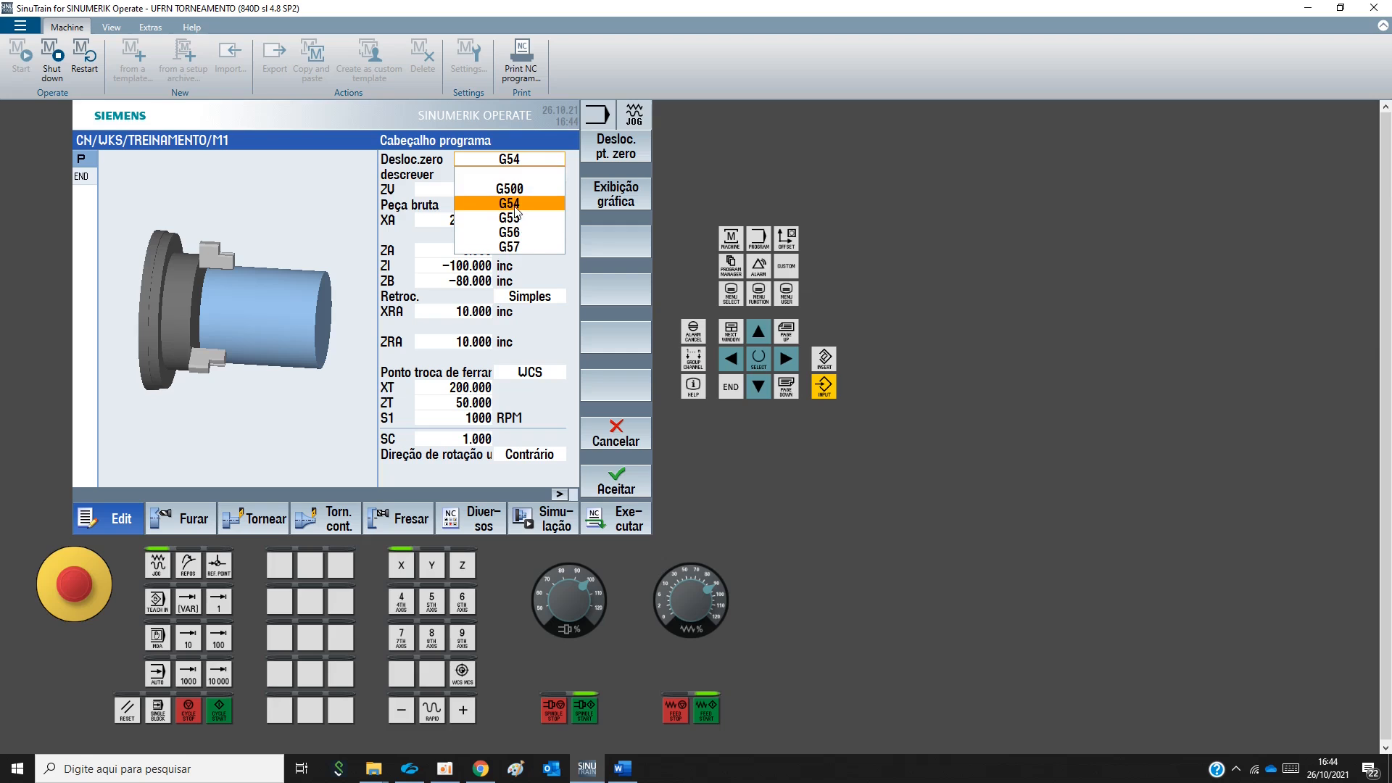
left_click(516, 211)
left_click(522, 164)
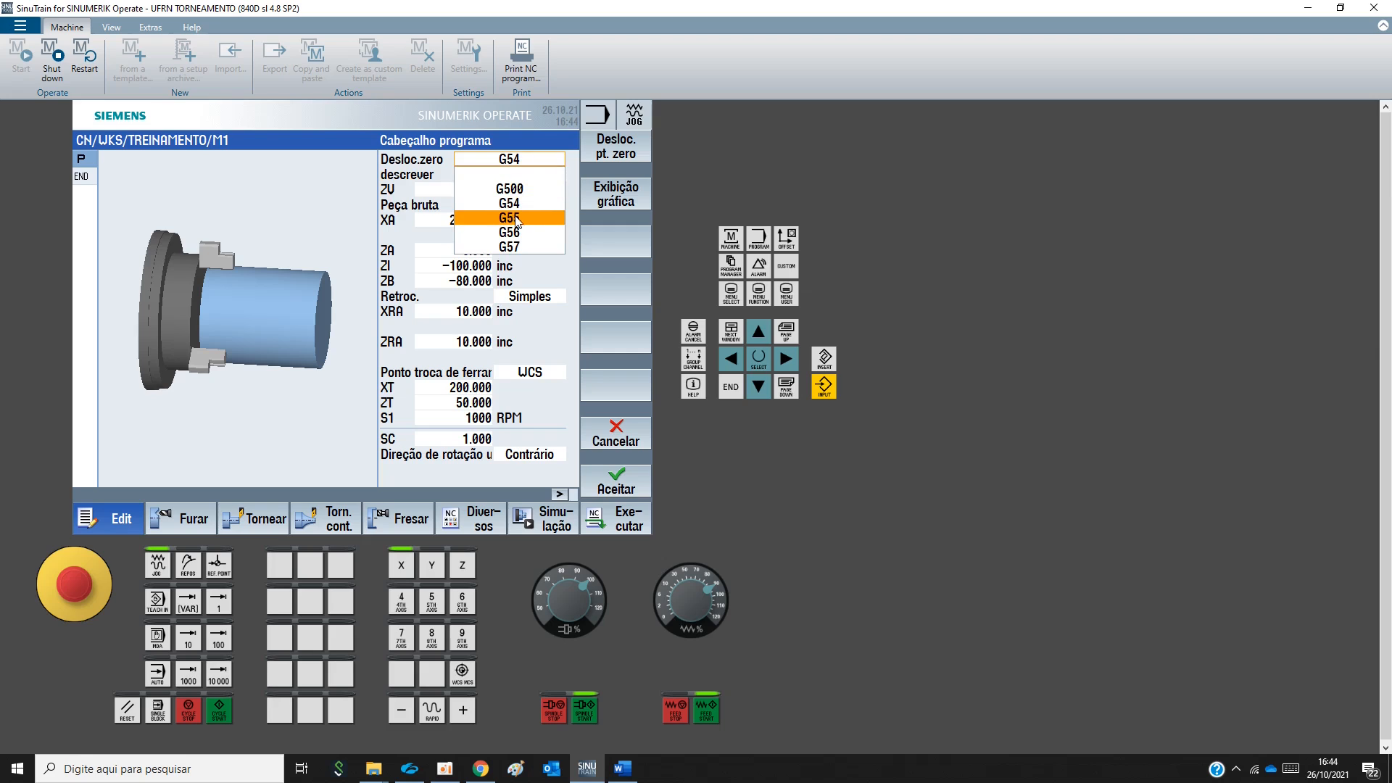
left_click(517, 218)
left_click(519, 177)
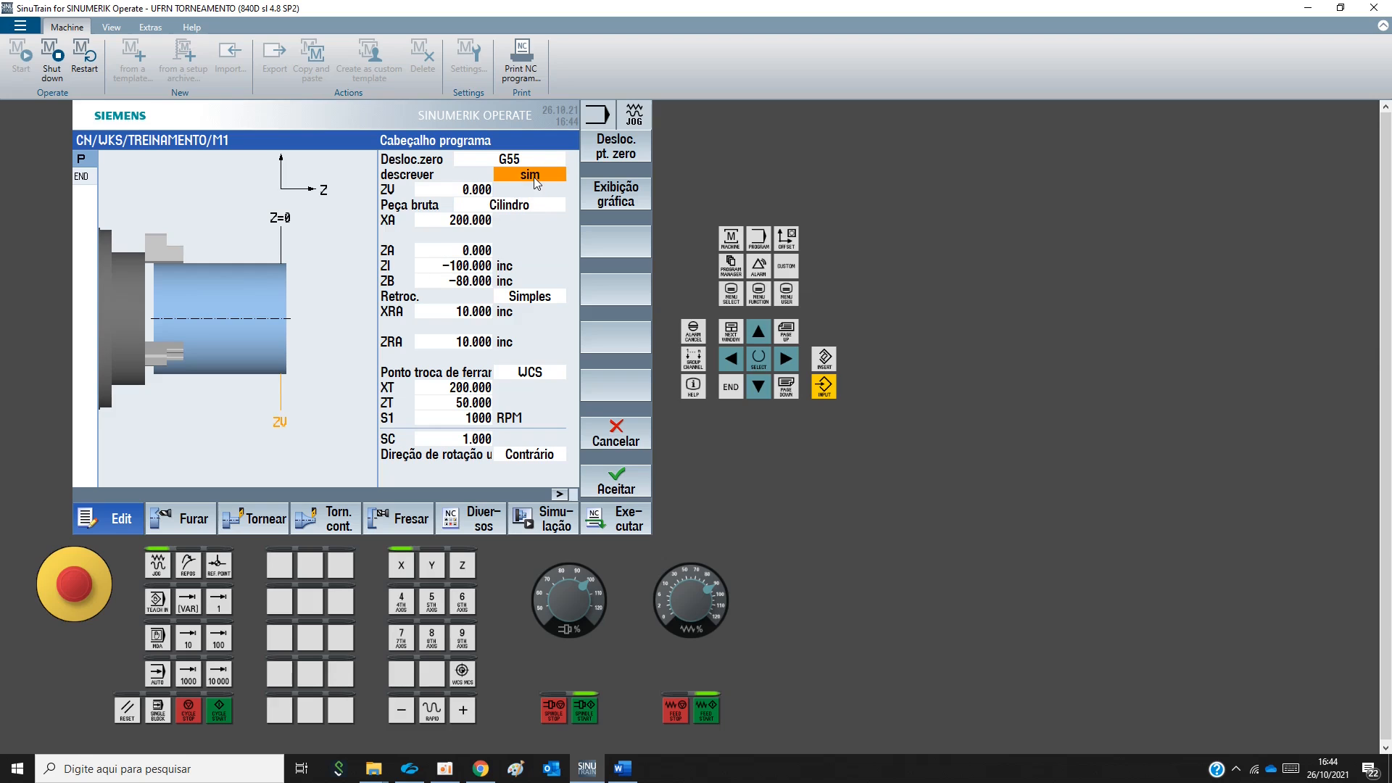
left_click(534, 181)
left_click(533, 193)
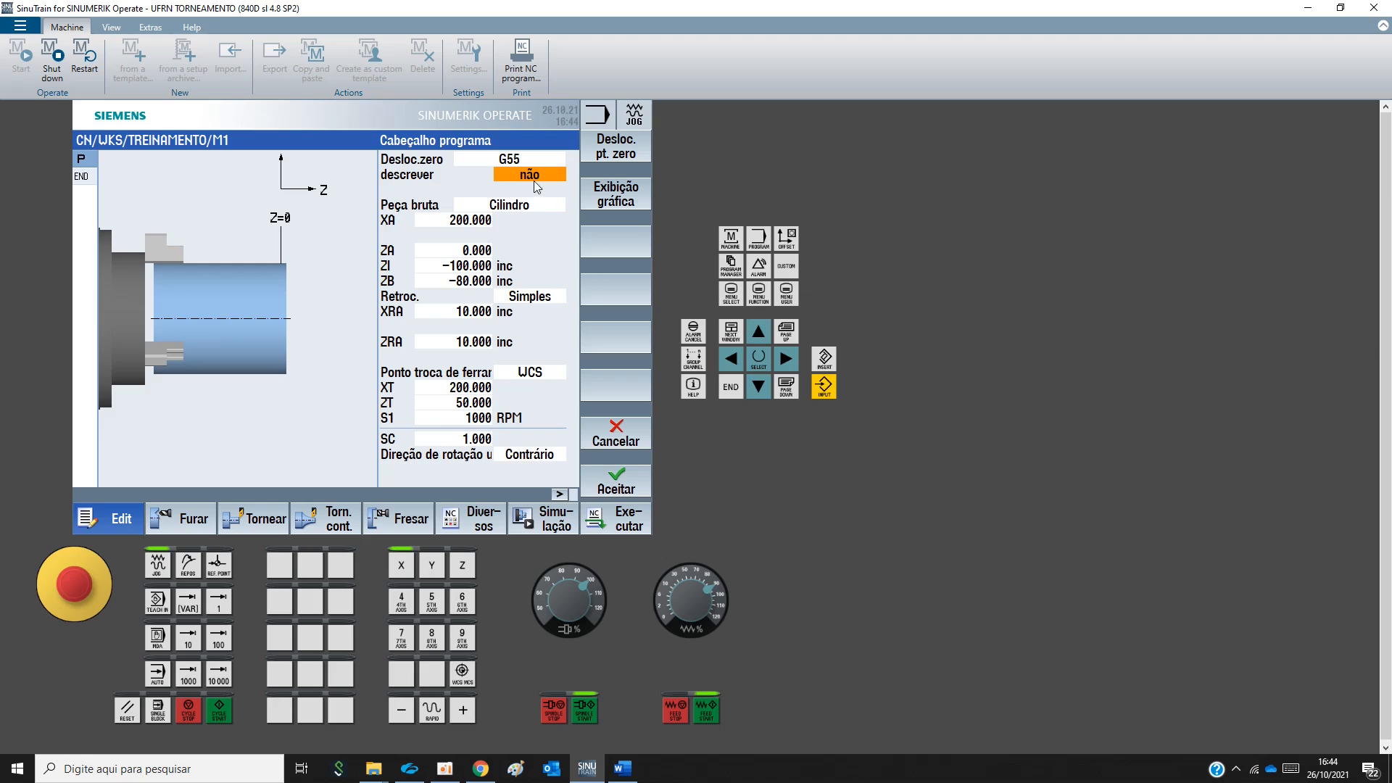
Preview the blank shapes Tubo, Quadro central. and Canto N, and return the blank to Cilindro
left_click(527, 207)
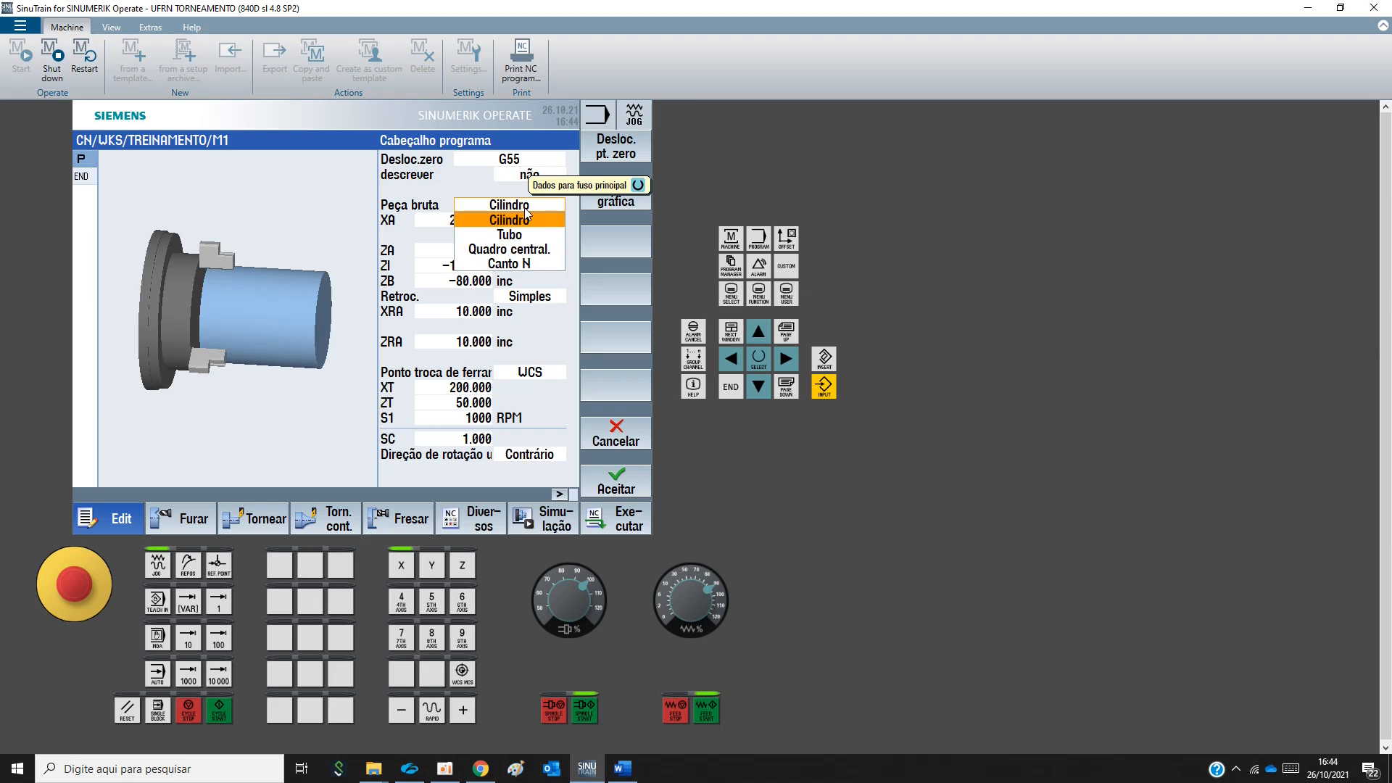
left_click(518, 234)
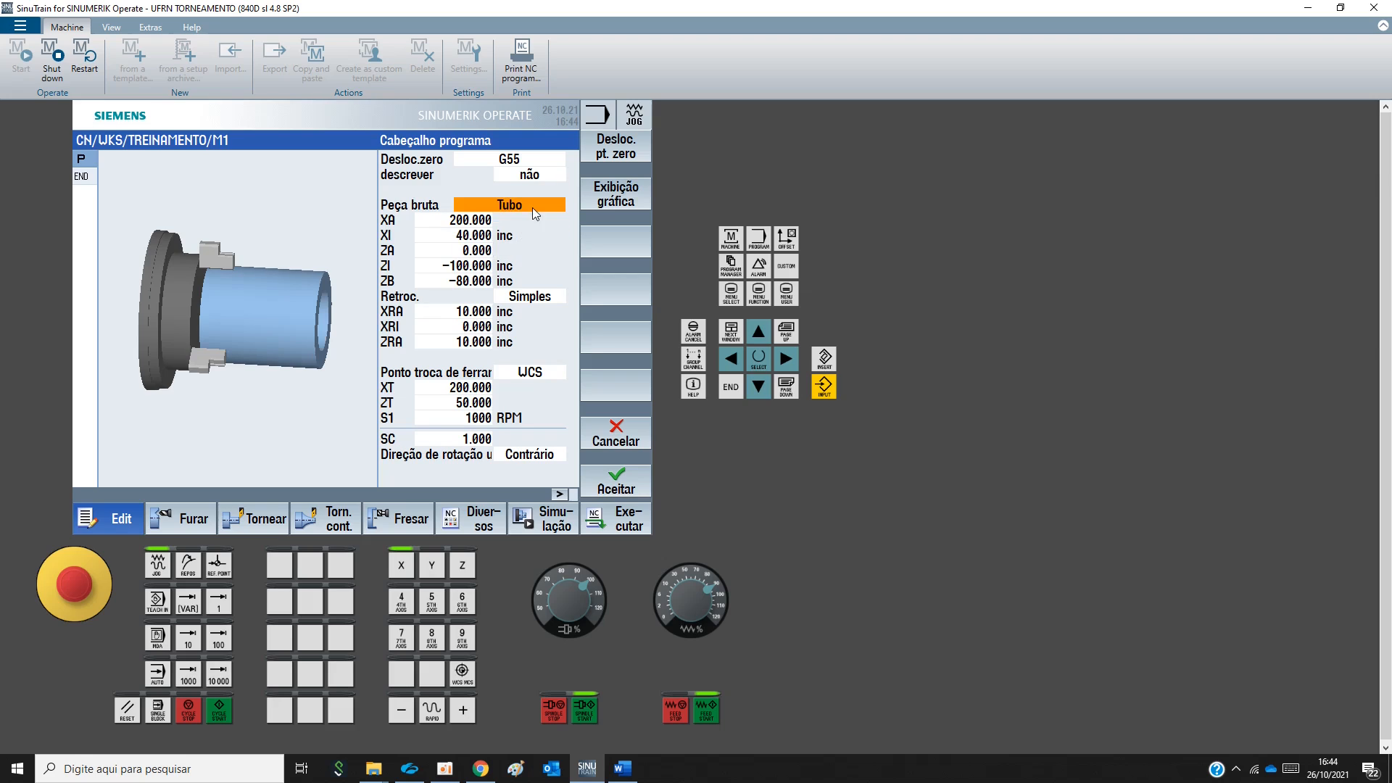
left_click(533, 209)
left_click(516, 249)
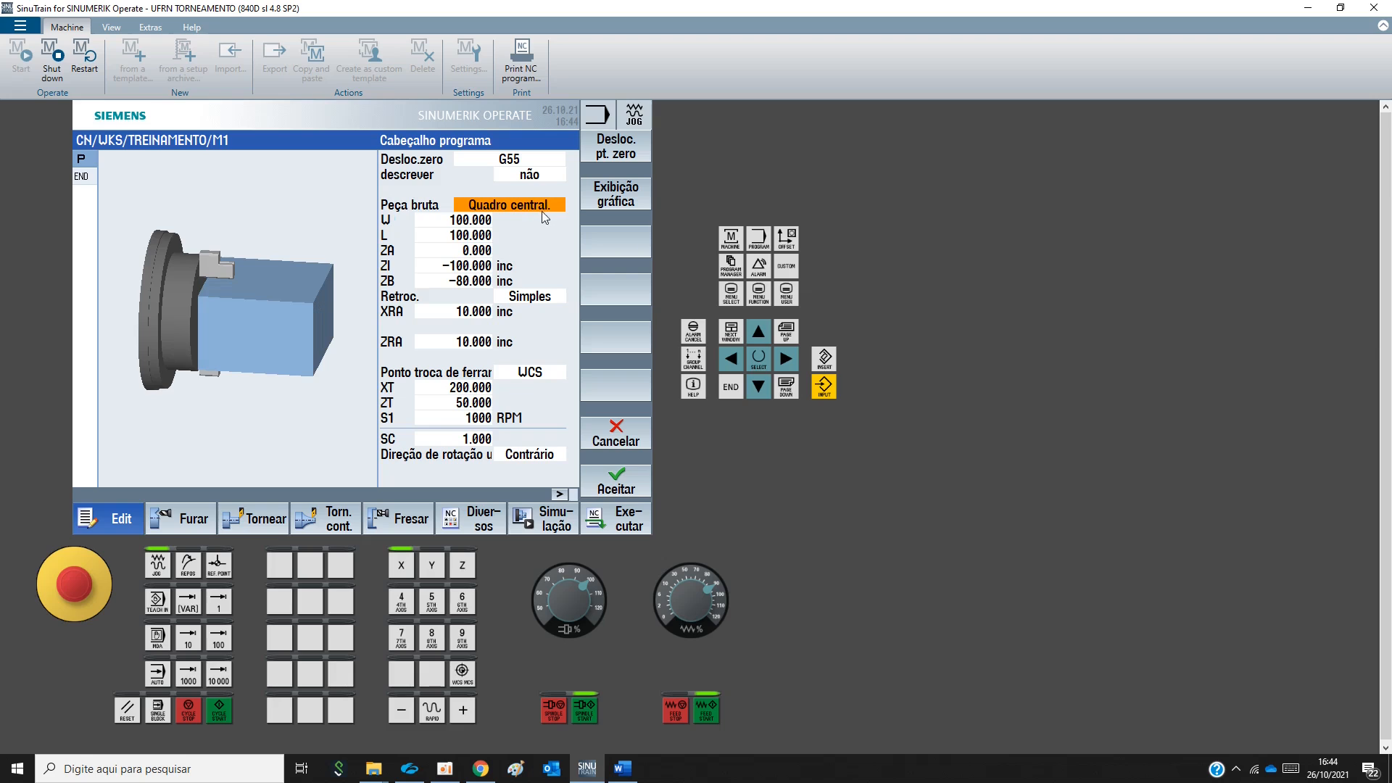
left_click(541, 211)
left_click(518, 265)
left_click(534, 206)
left_click(525, 220)
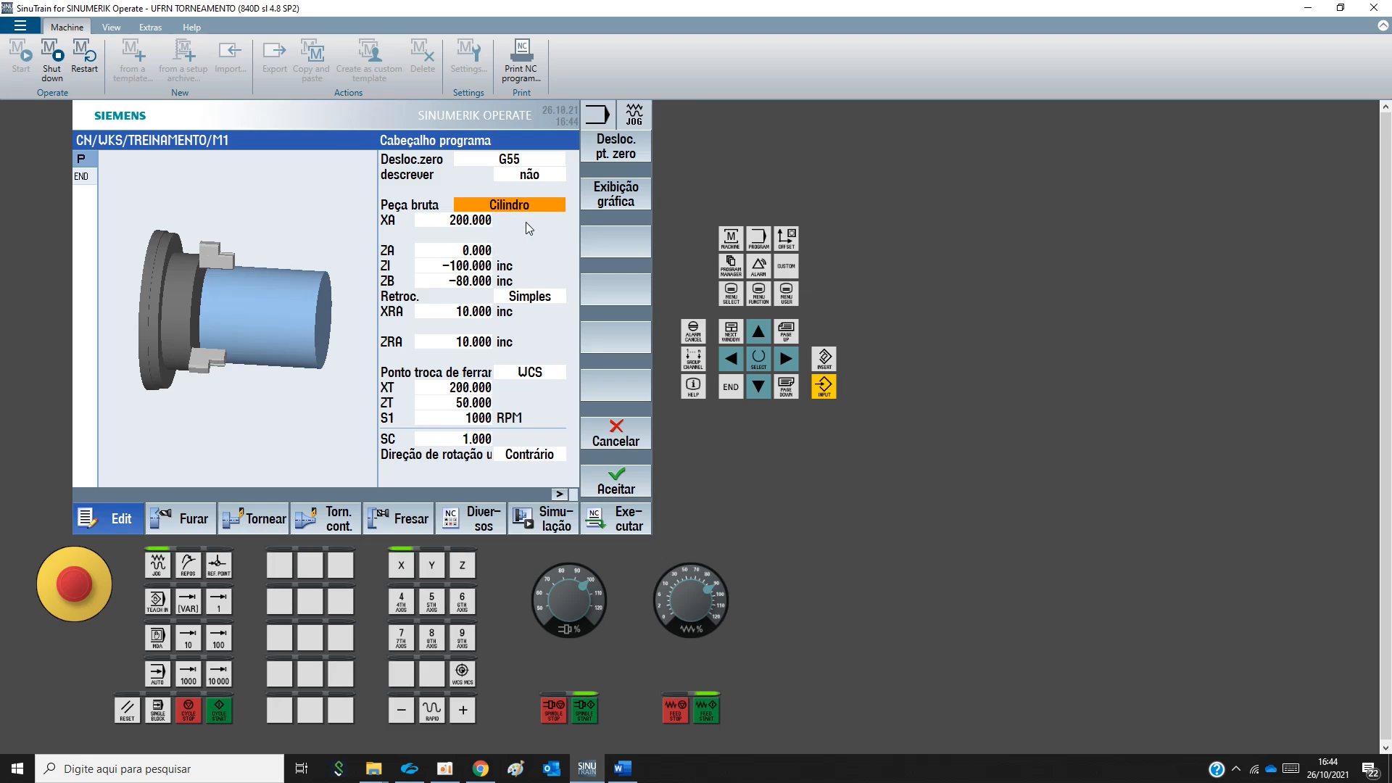
Check the Exercicio M1 drawing in Word for the part's outer diameter, and set the blank's outer diameter XA to 100
left_click(443, 219)
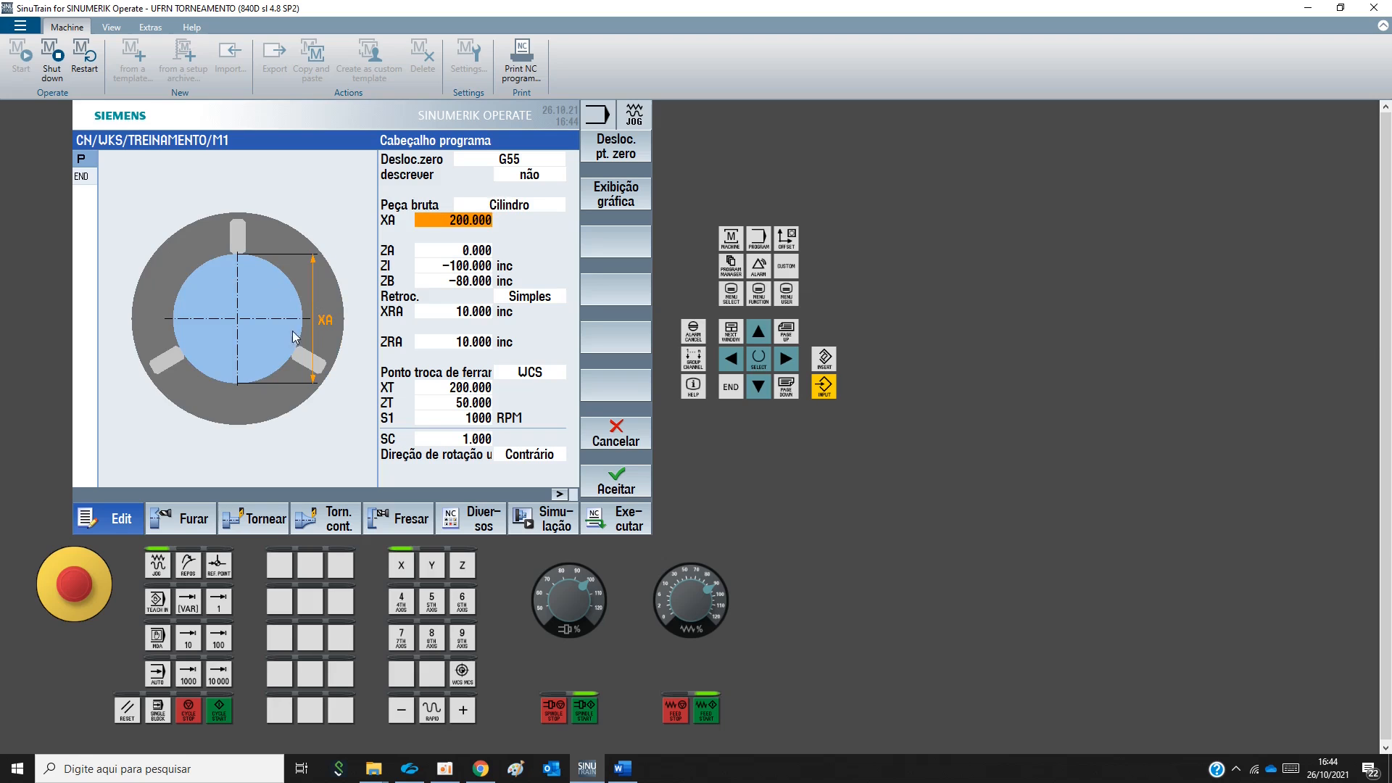
left_click(624, 773)
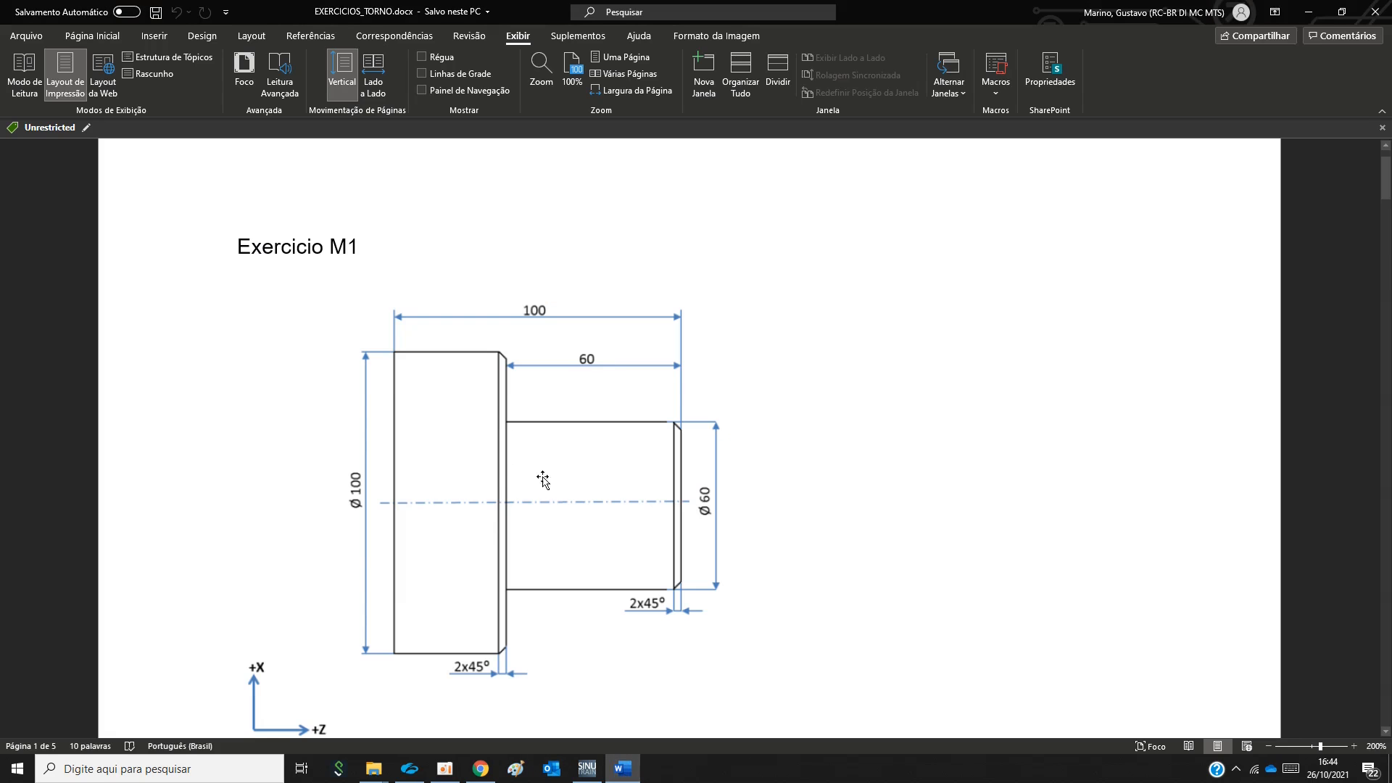
key("ctrl")
key("ctrl")
key("ctrl")
key("ctrl")
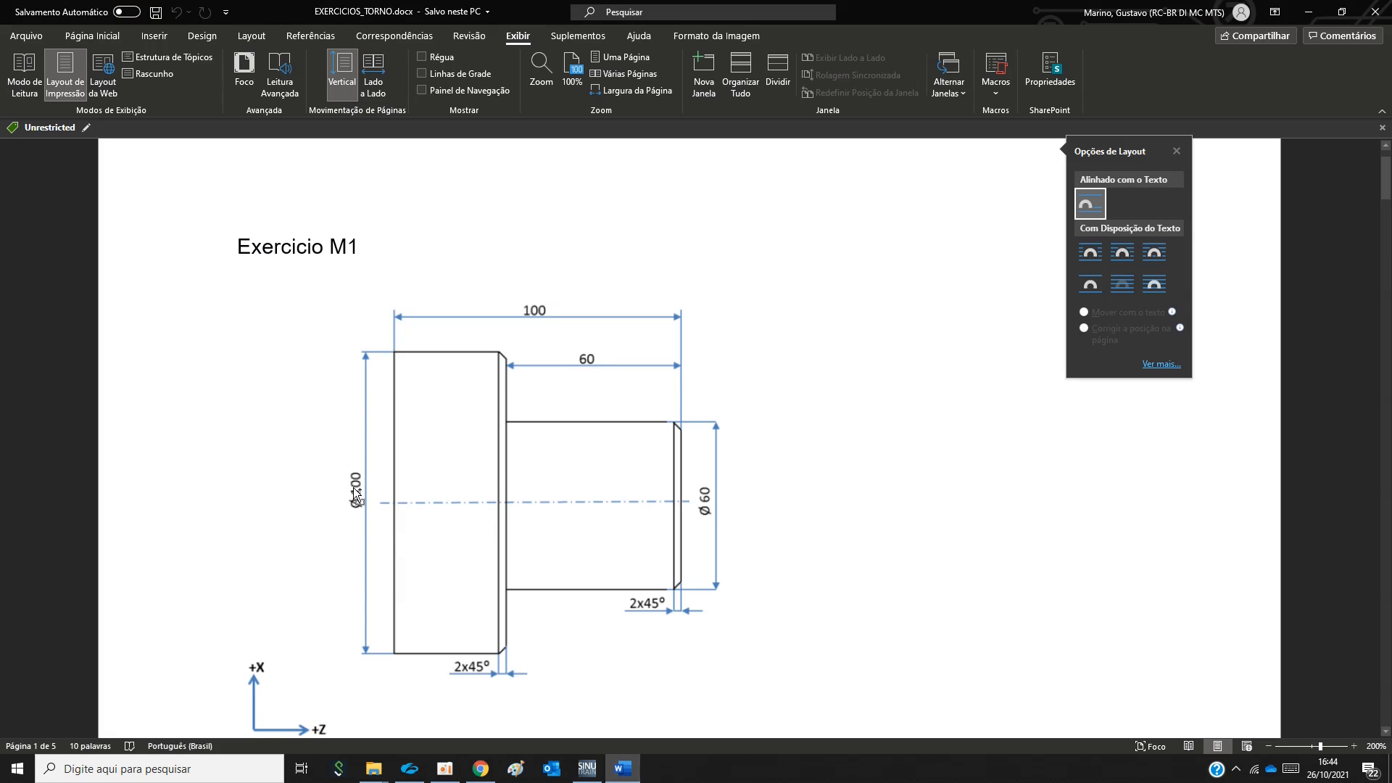
left_click(586, 768)
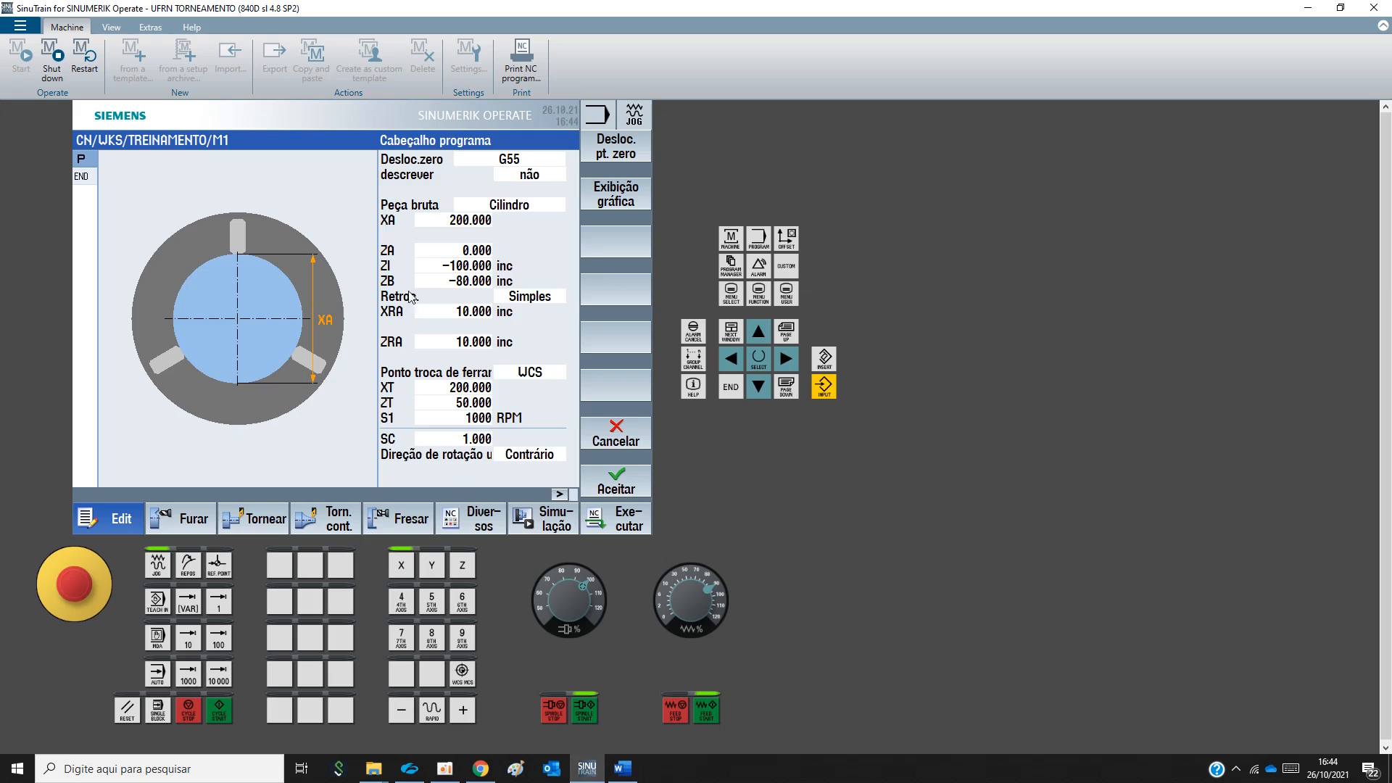
left_click(428, 220)
type("100")
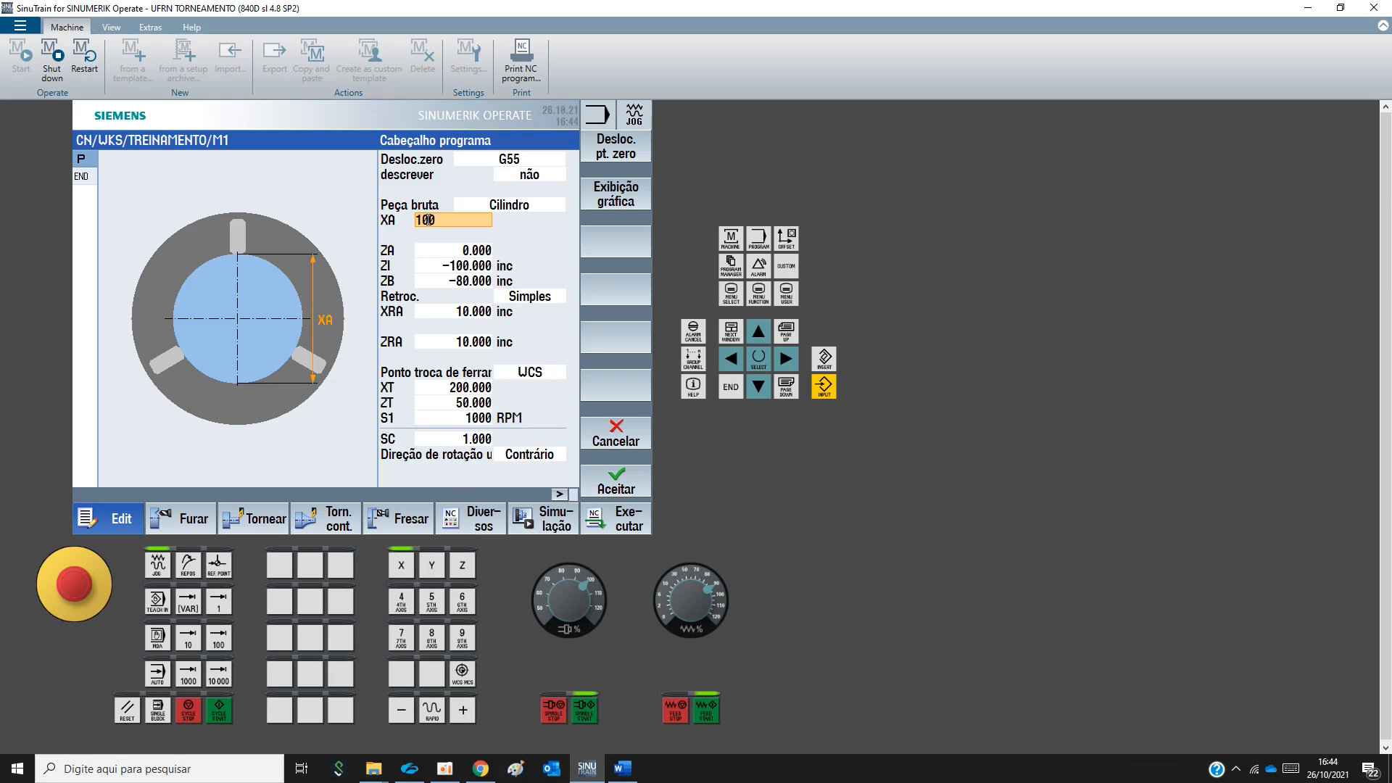
key("Return")
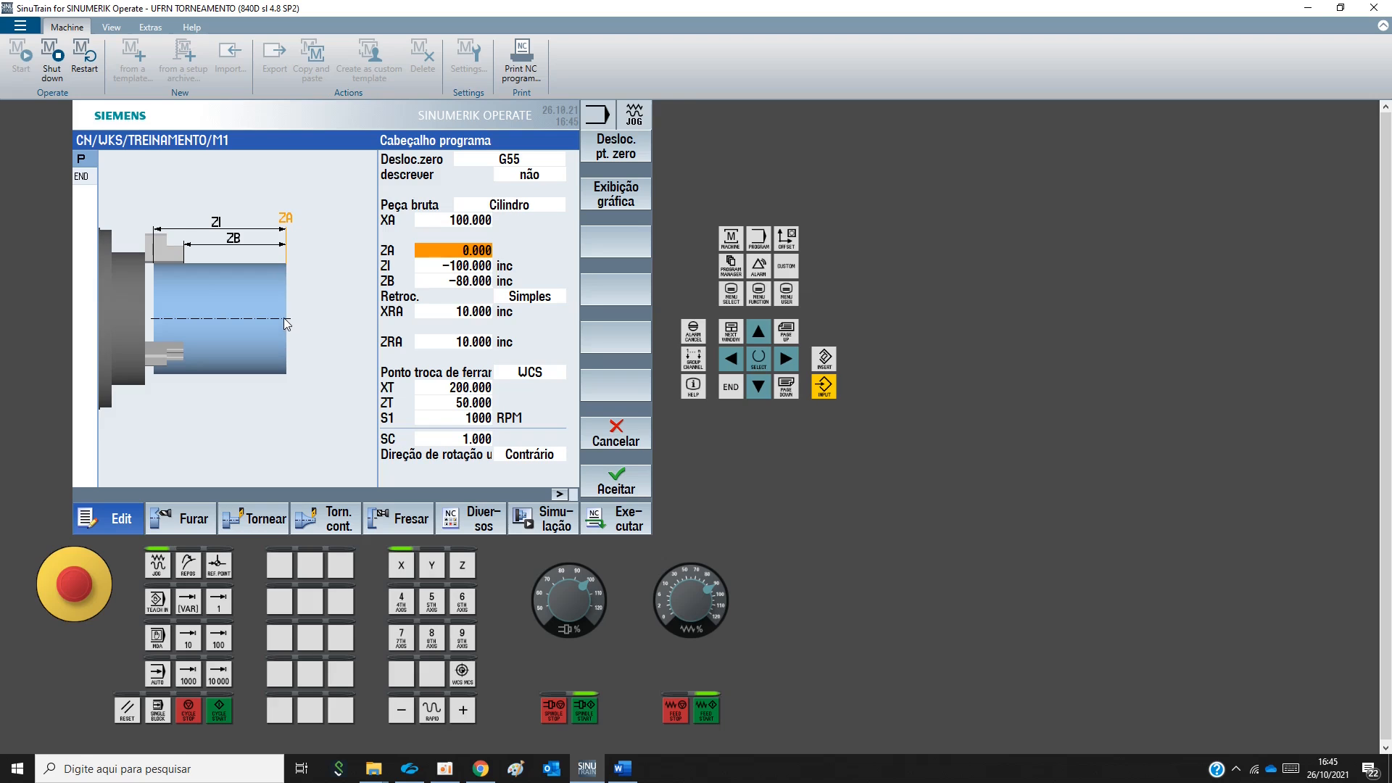
Set the blank's final dimension ZI to -150 and the machining dimension ZB to -102, both incremental
left_click(428, 220)
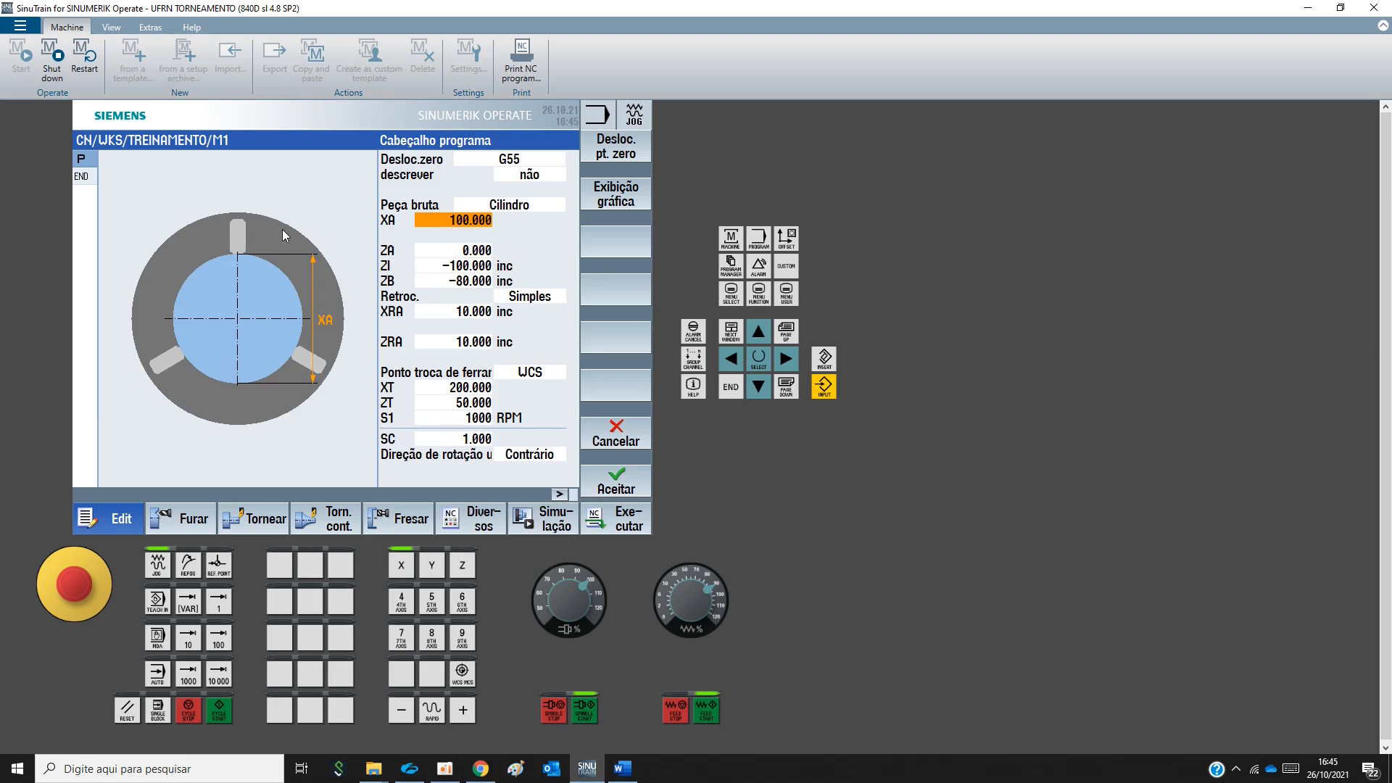
left_click(464, 265)
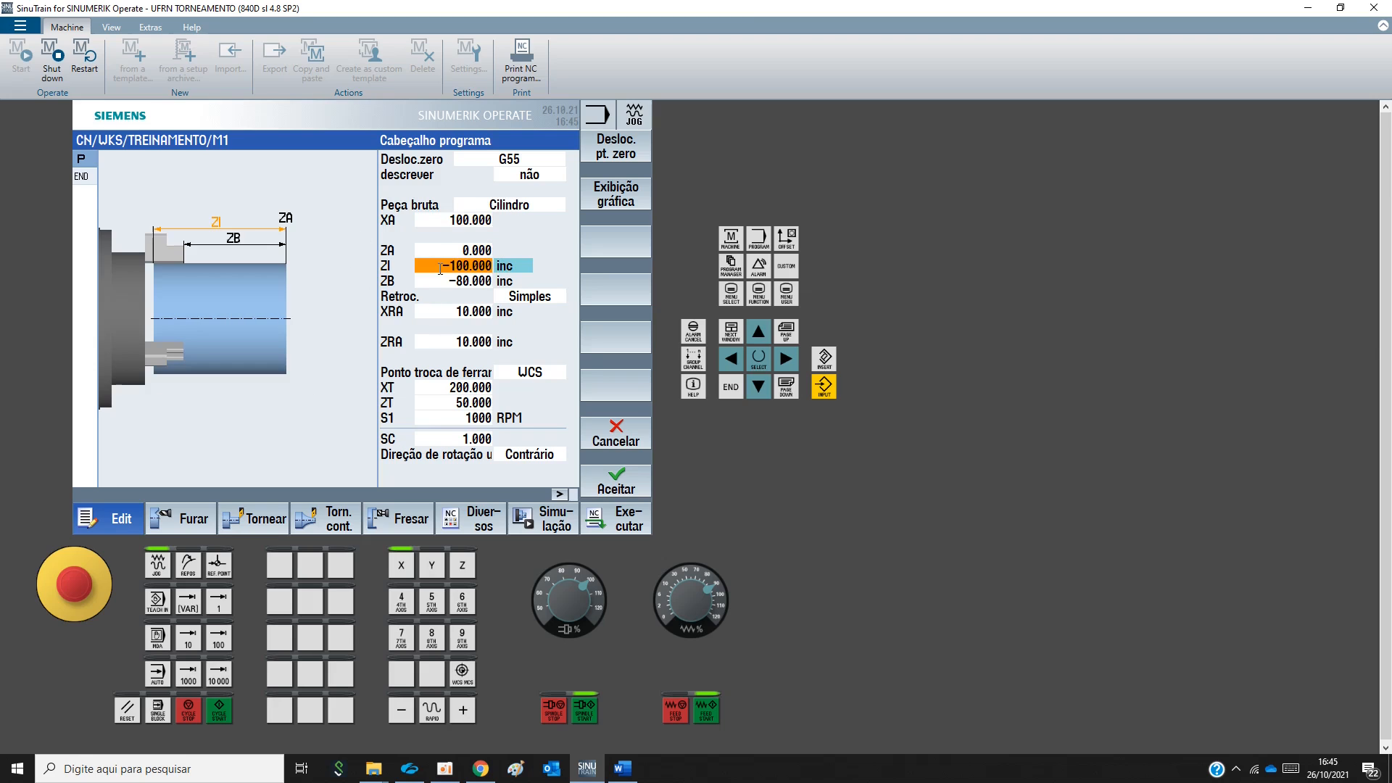
left_click(163, 263)
type("-150")
key("Return")
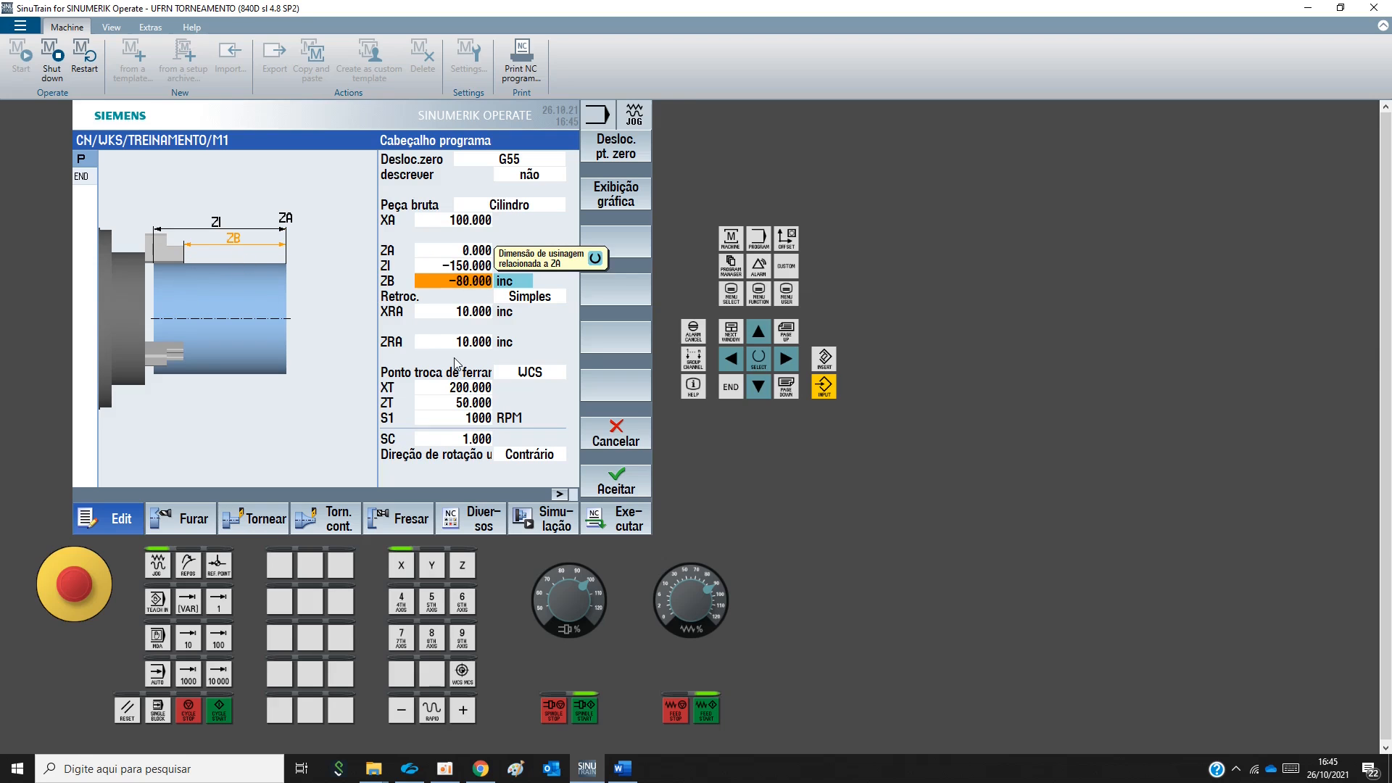
type("-")
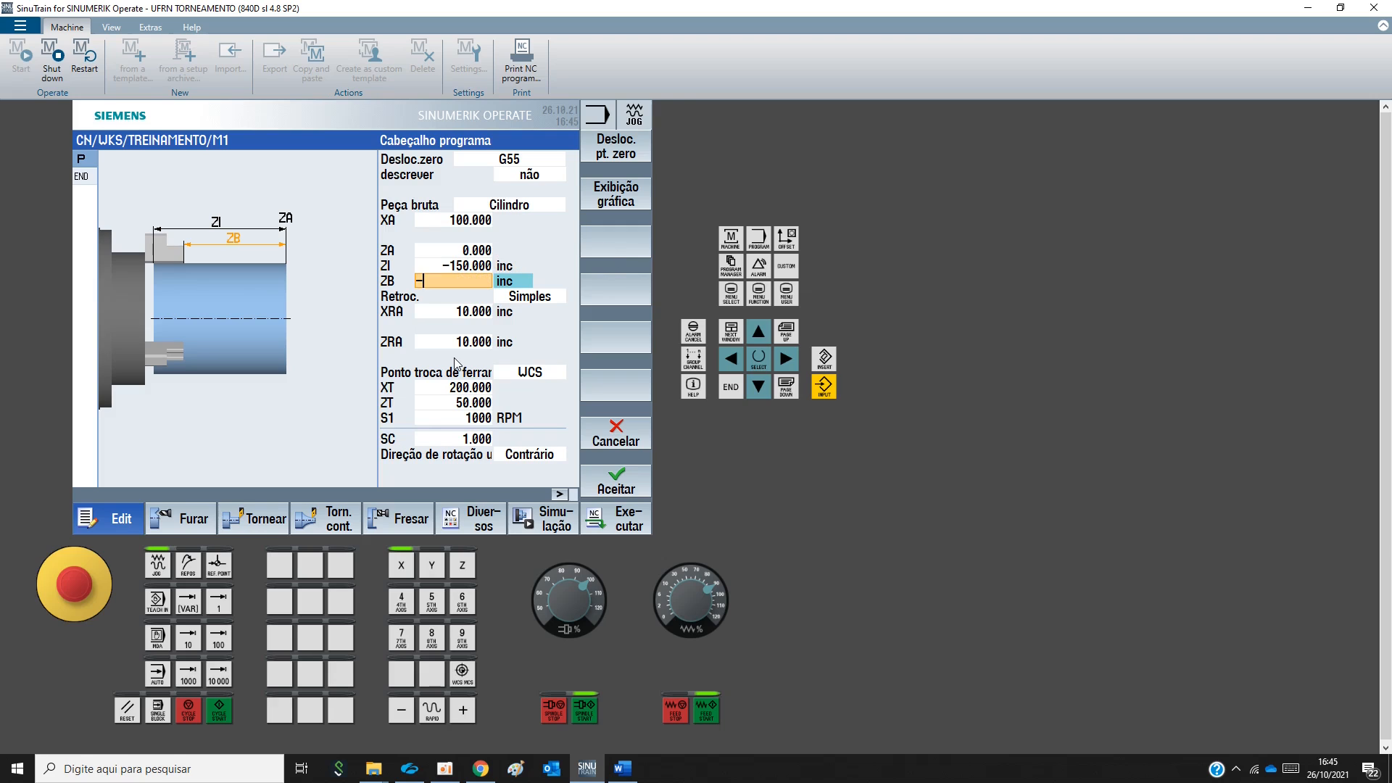
type("102")
key("Return")
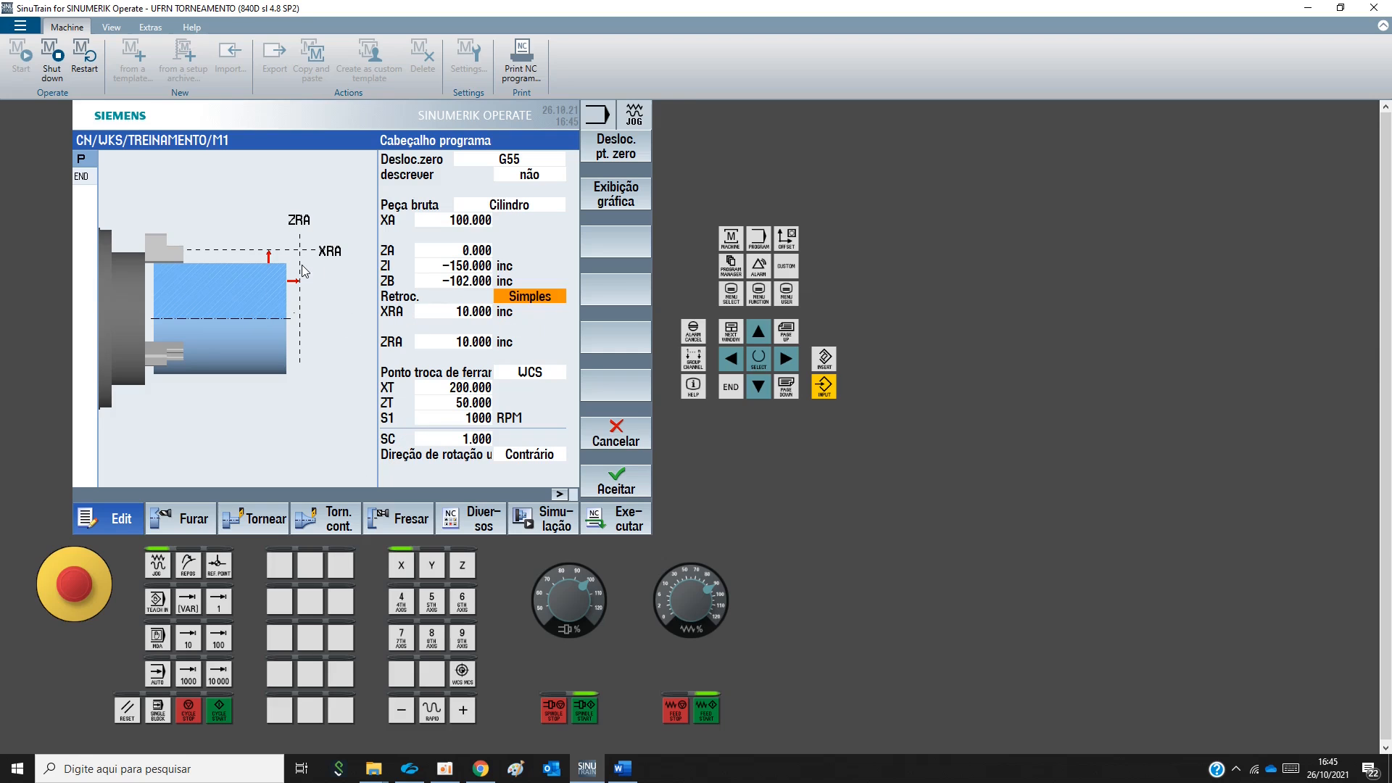
Review the header's simple retraction planes XRA and ZRA and the tool change point coordinates XT and ZT
left_click(427, 310)
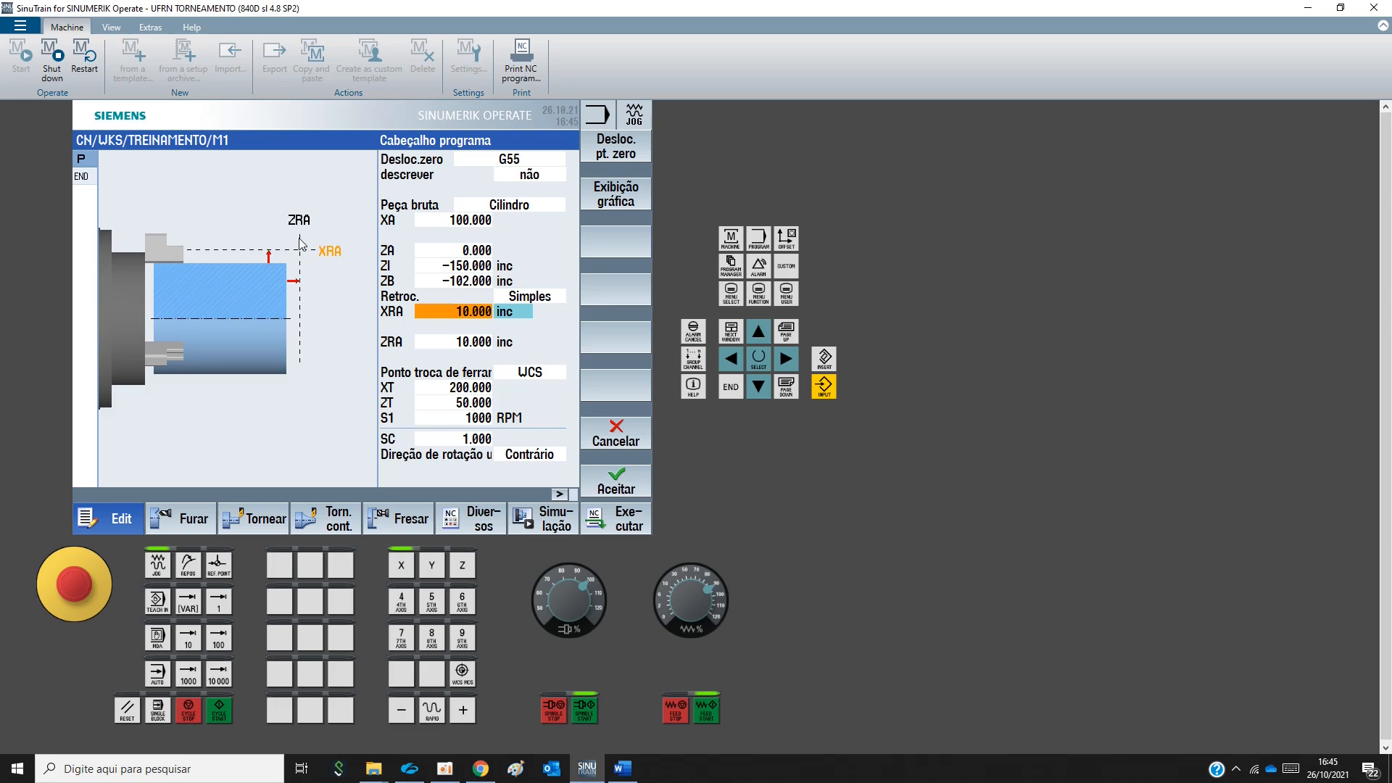
left_click(423, 342)
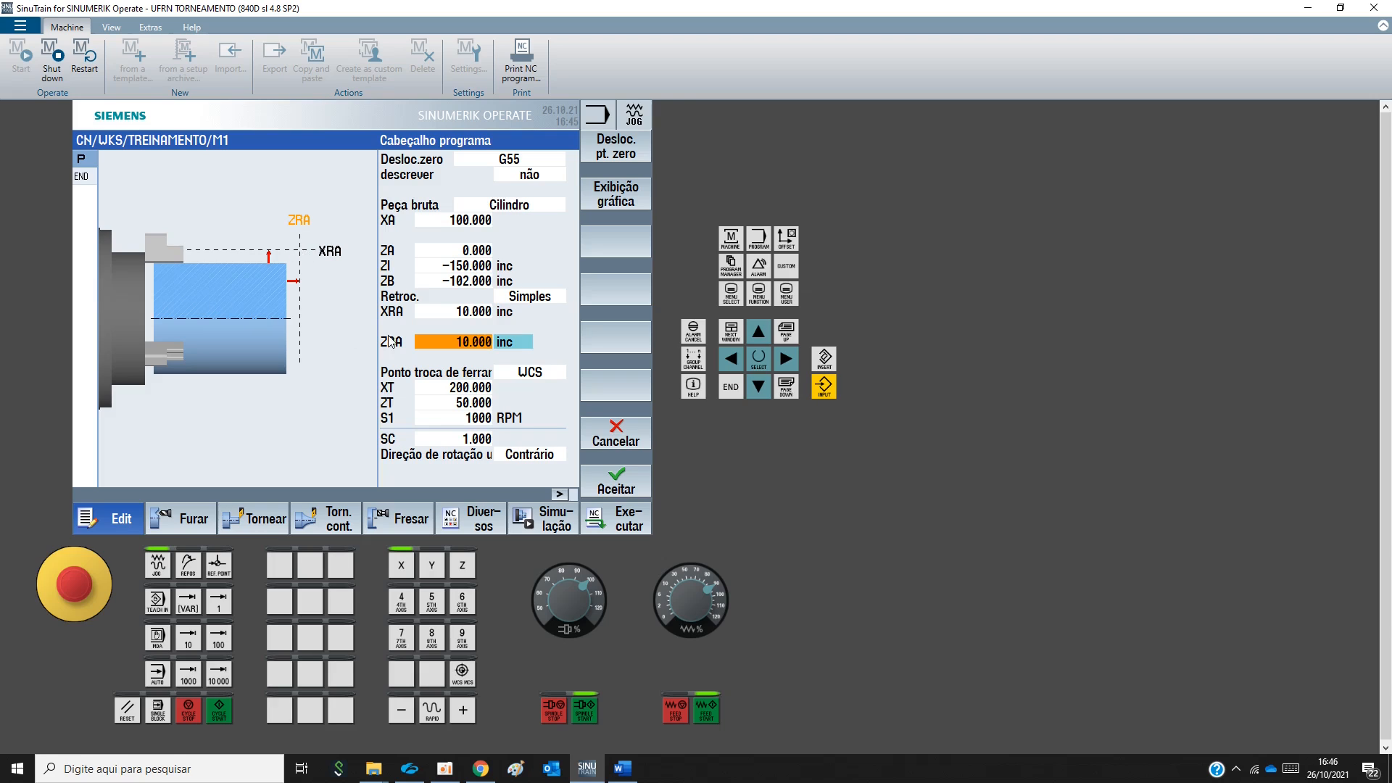
left_click(437, 312)
left_click(436, 339)
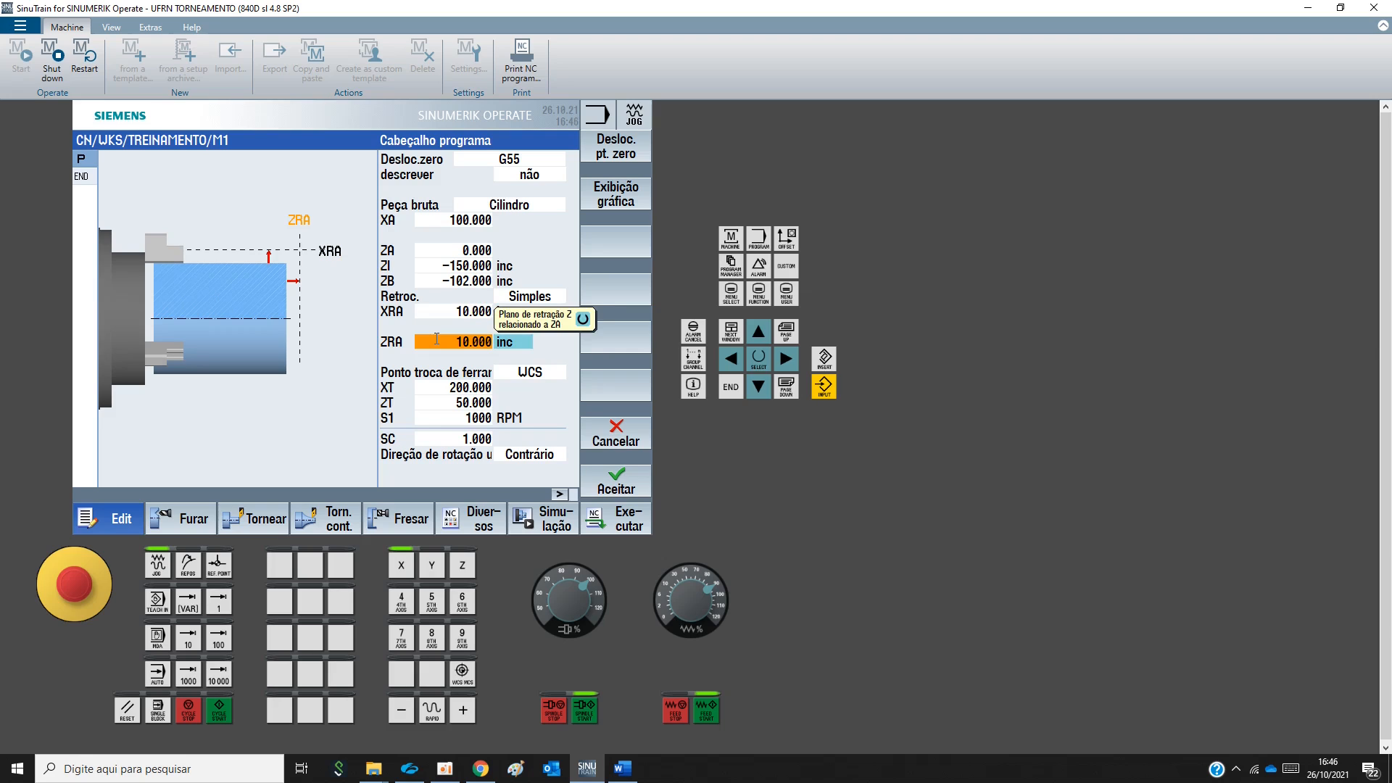
left_click(448, 386)
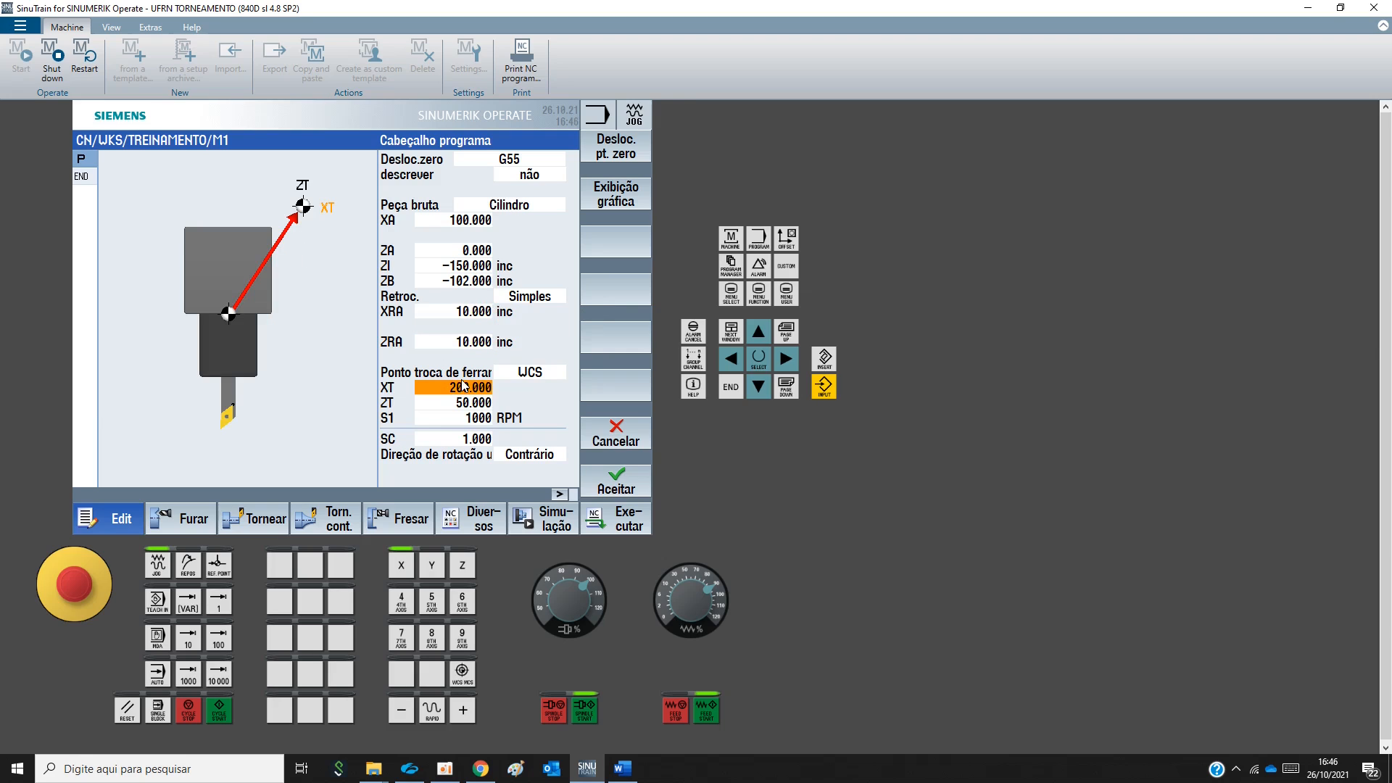
left_click(442, 403)
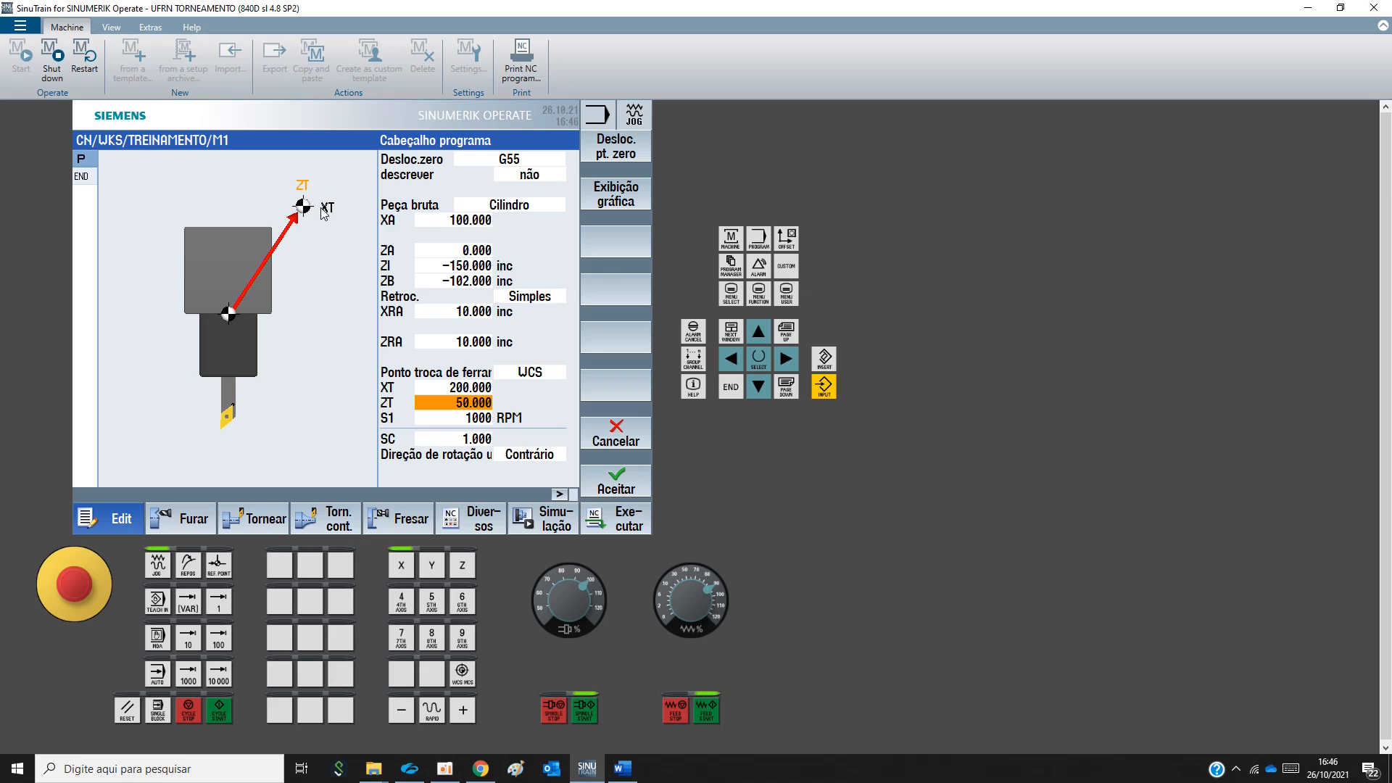
Set the main spindle's maximum speed S1 to 5000 RPM
left_click(436, 416)
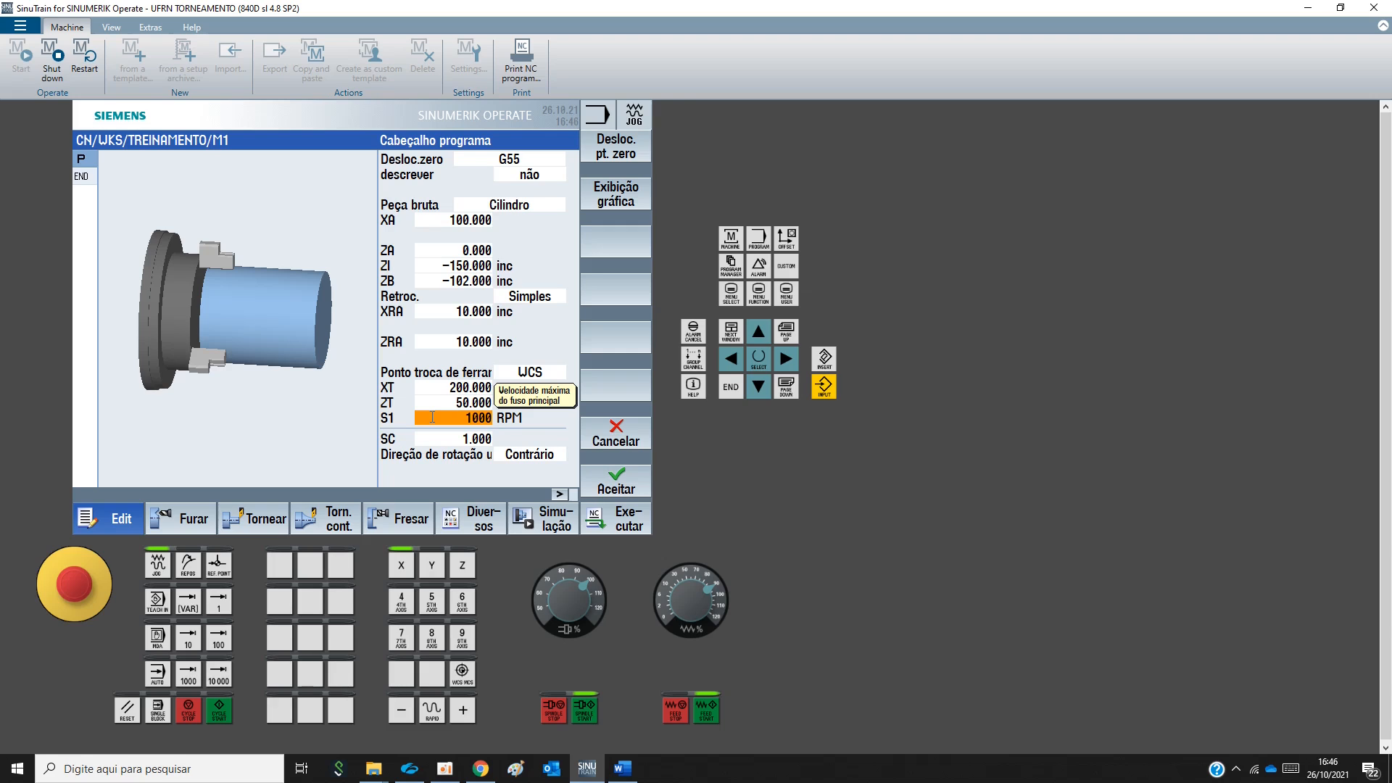
type("5000")
key("Return")
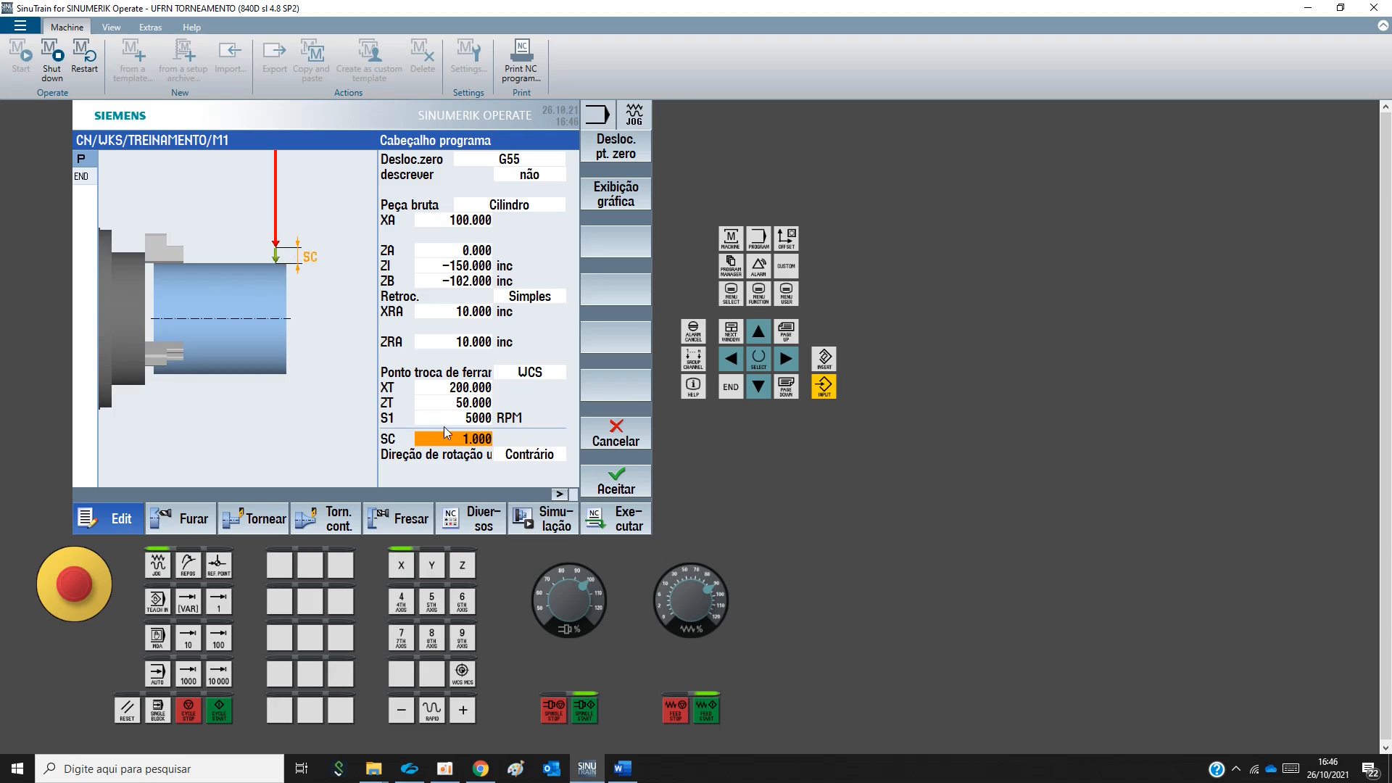
Preview the milling direction Sent.direto, return it to Contrário, and accept the program header
left_click(540, 458)
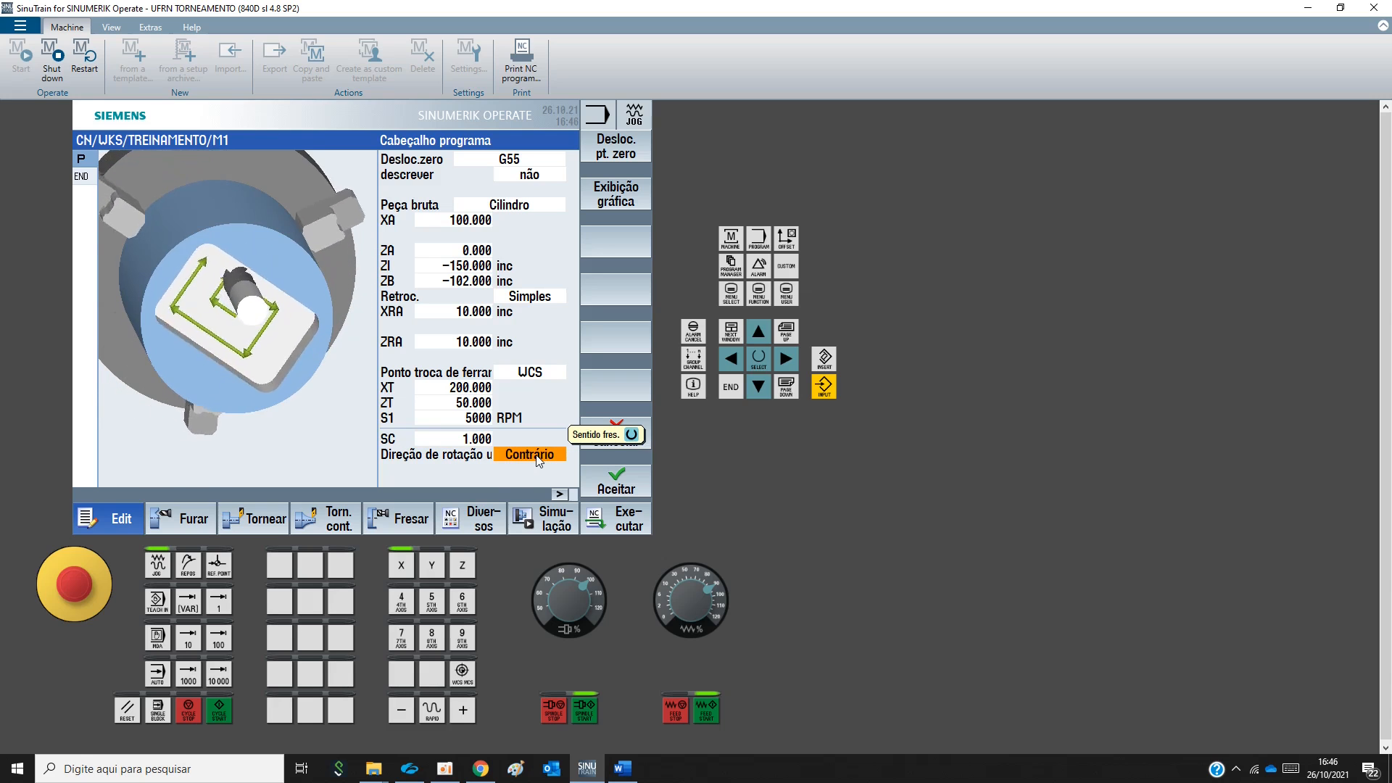
left_click(539, 458)
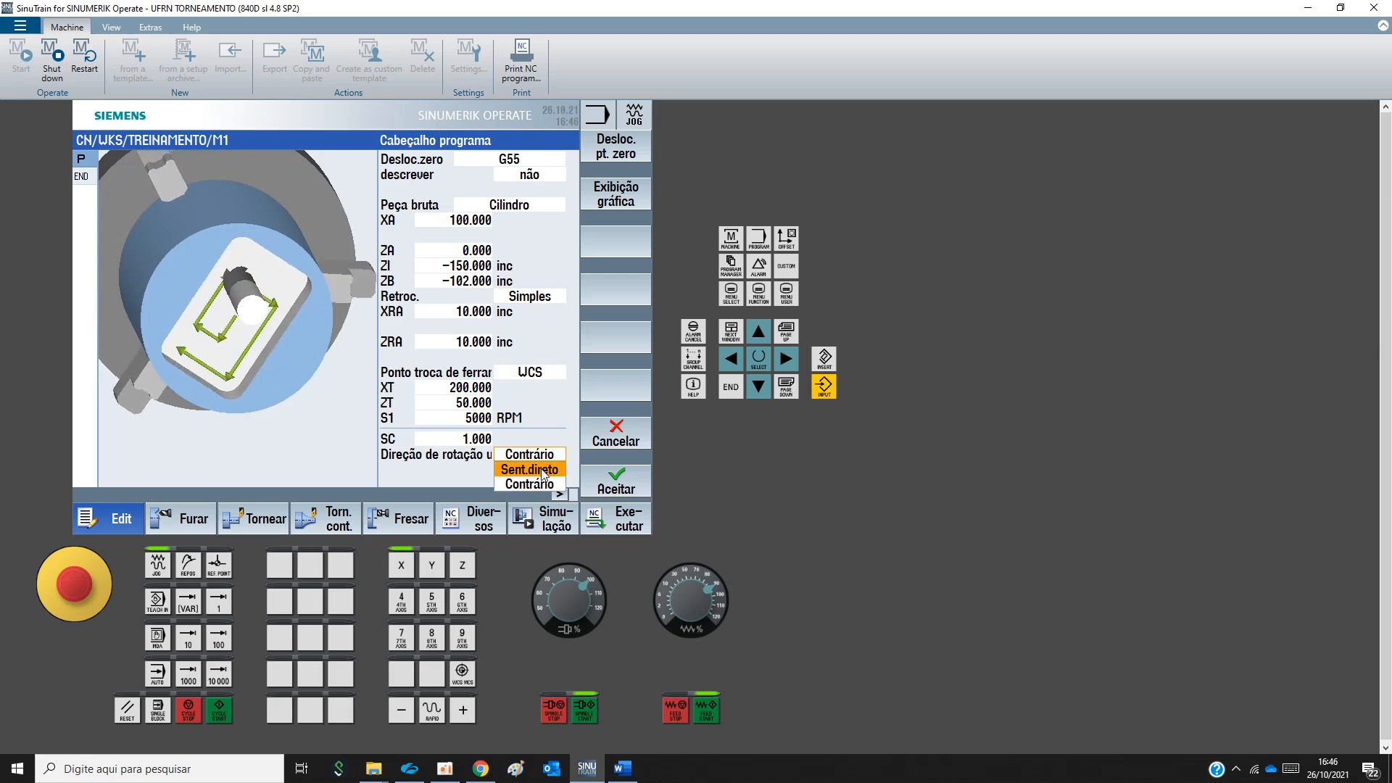
left_click(540, 469)
left_click(553, 458)
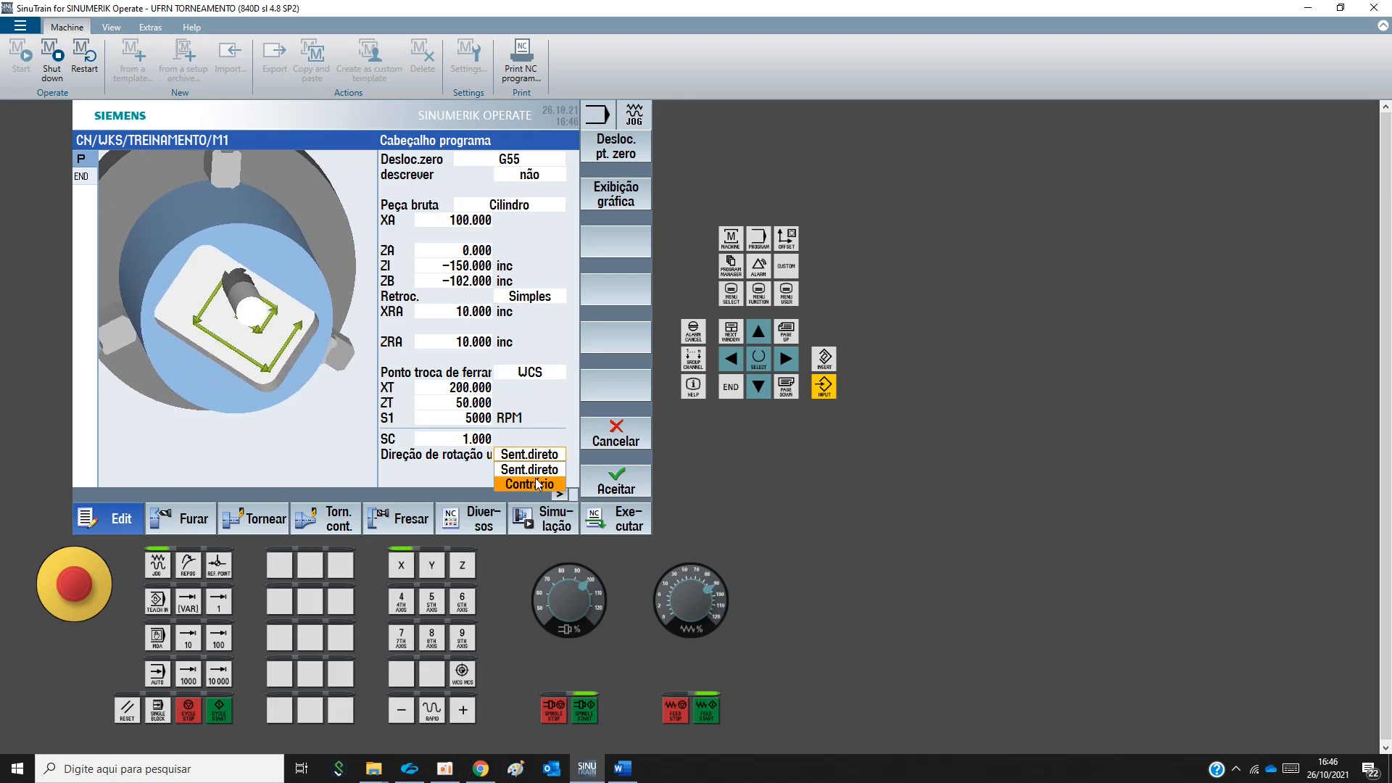
left_click(538, 483)
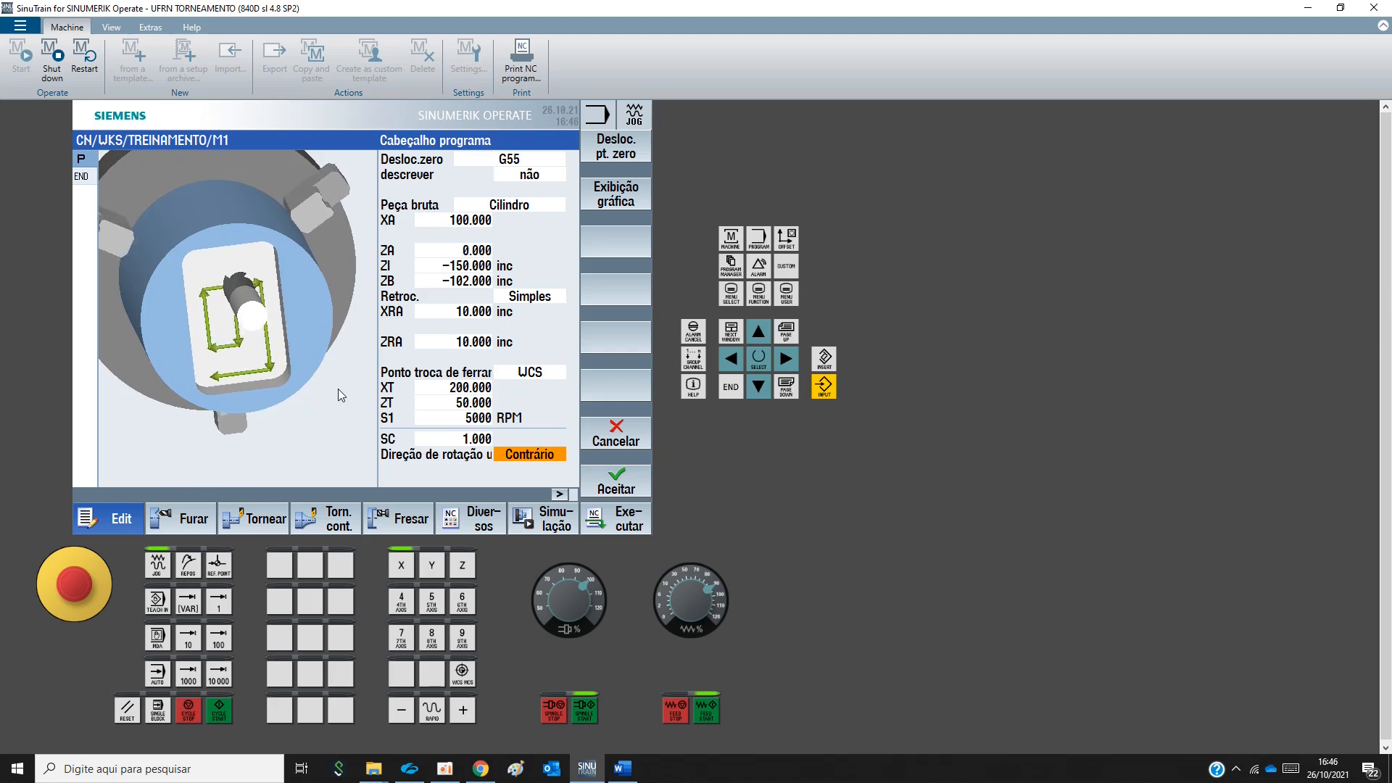
left_click(614, 484)
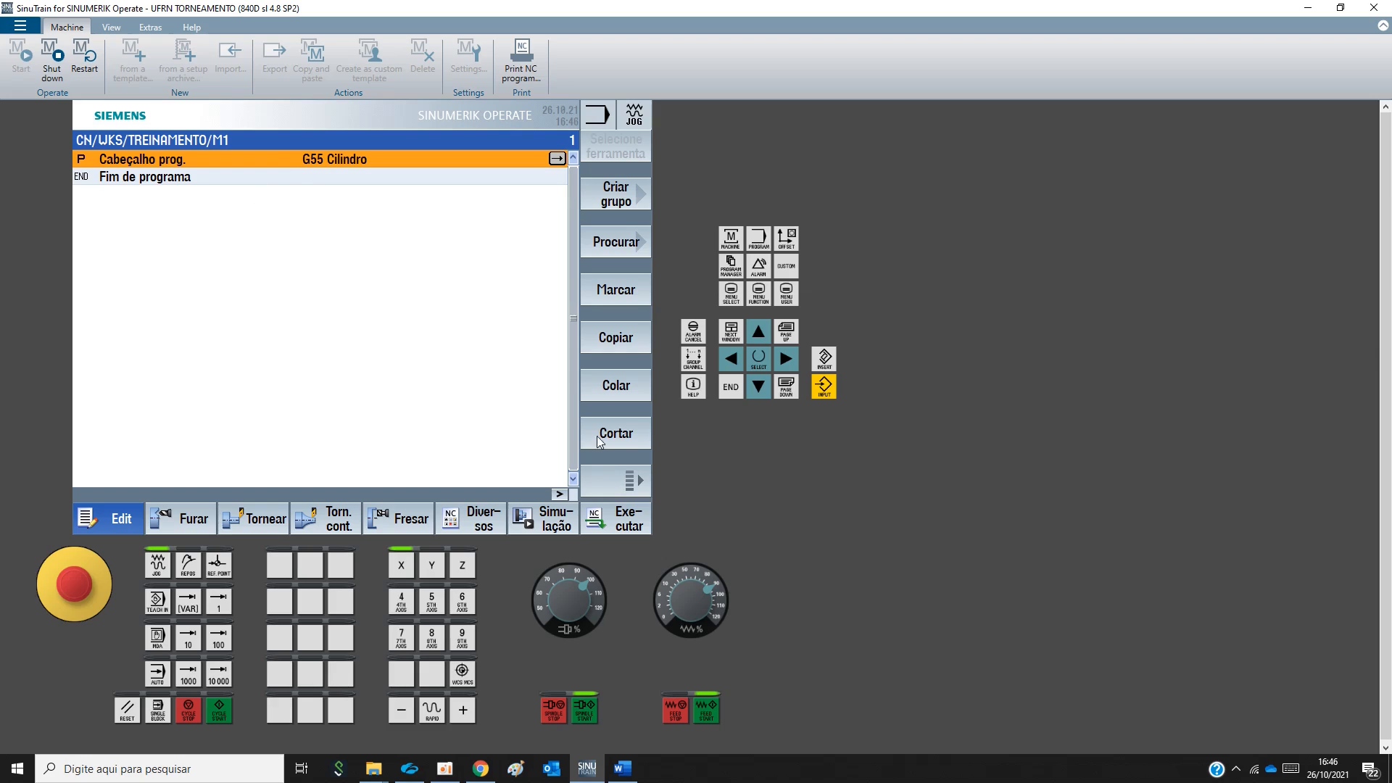
Examine the Exercicio M1 drawing in Word, and create a new turning contour named PERFIL in SinuTrain
left_click(623, 774)
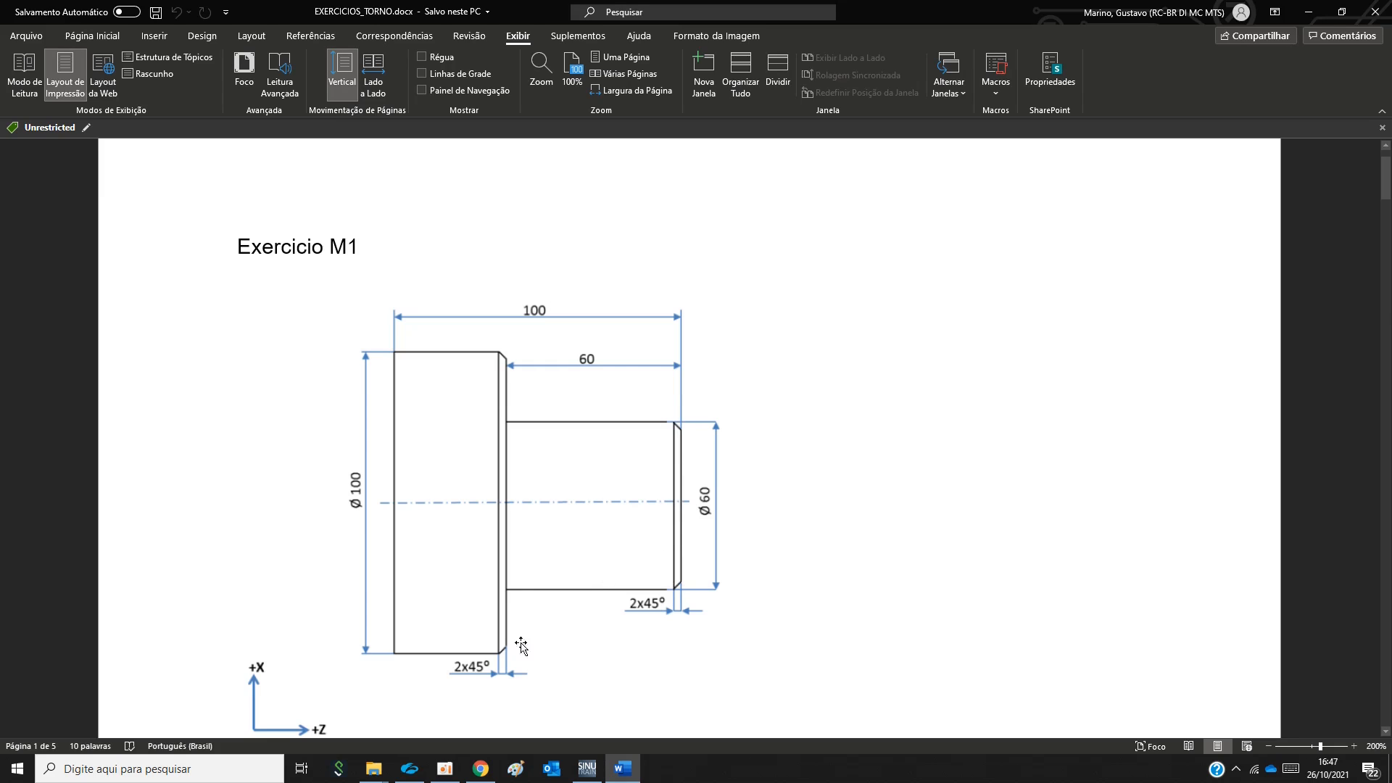
left_click(587, 769)
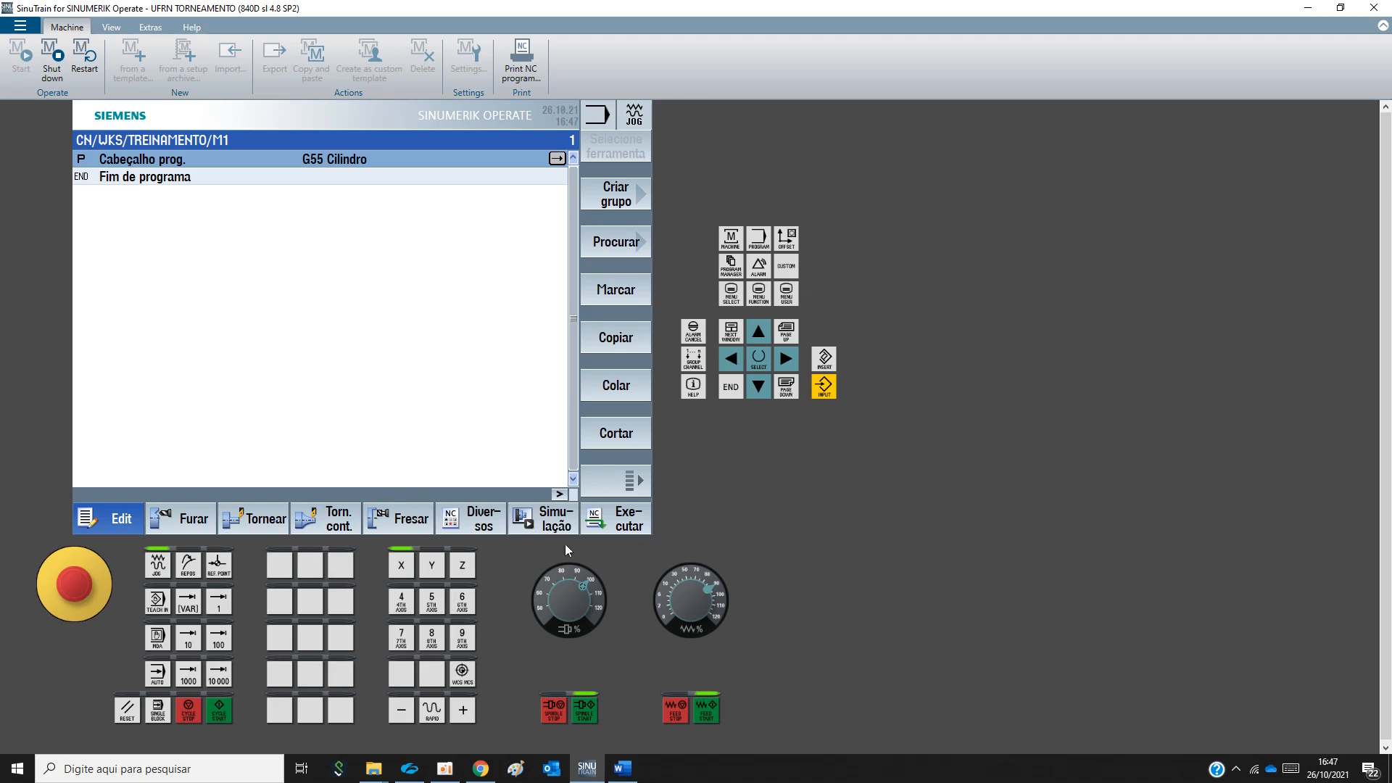
left_click(327, 519)
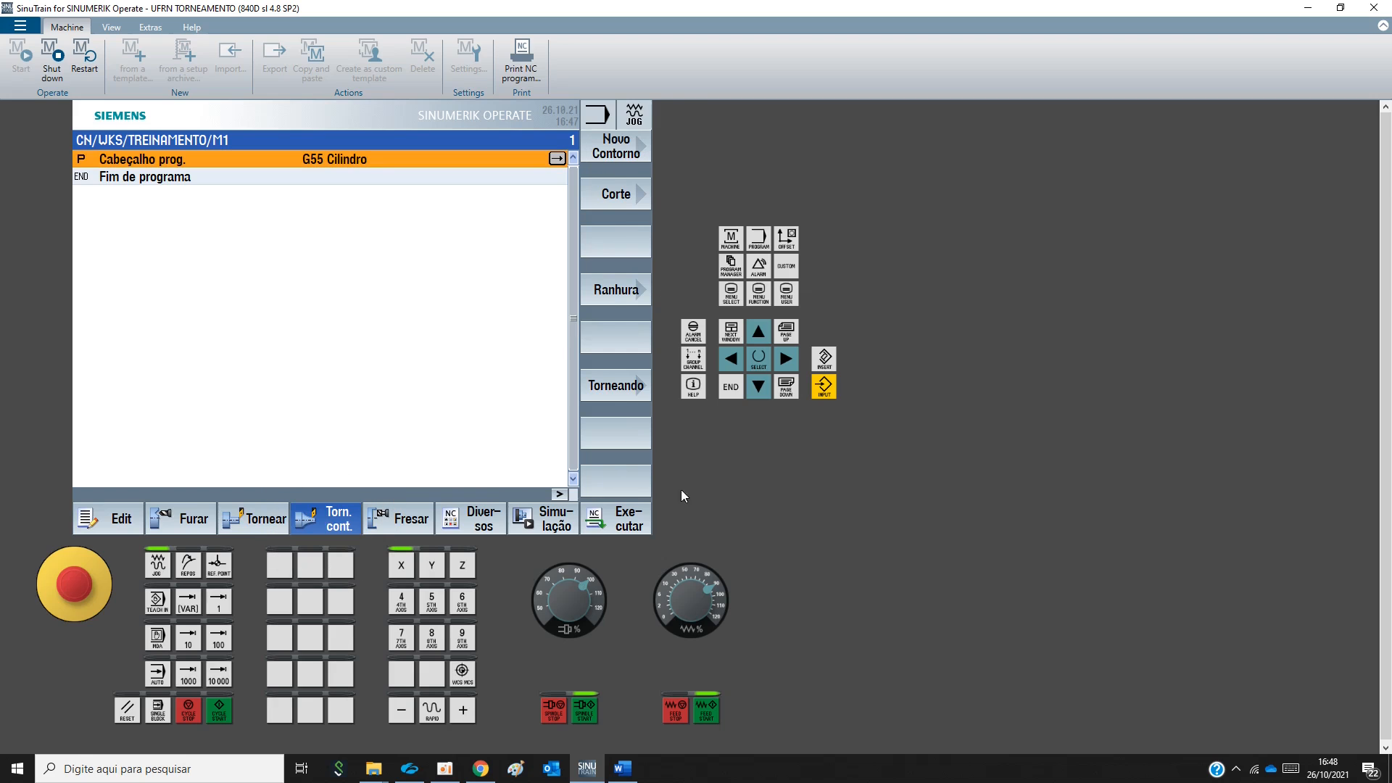
left_click(624, 145)
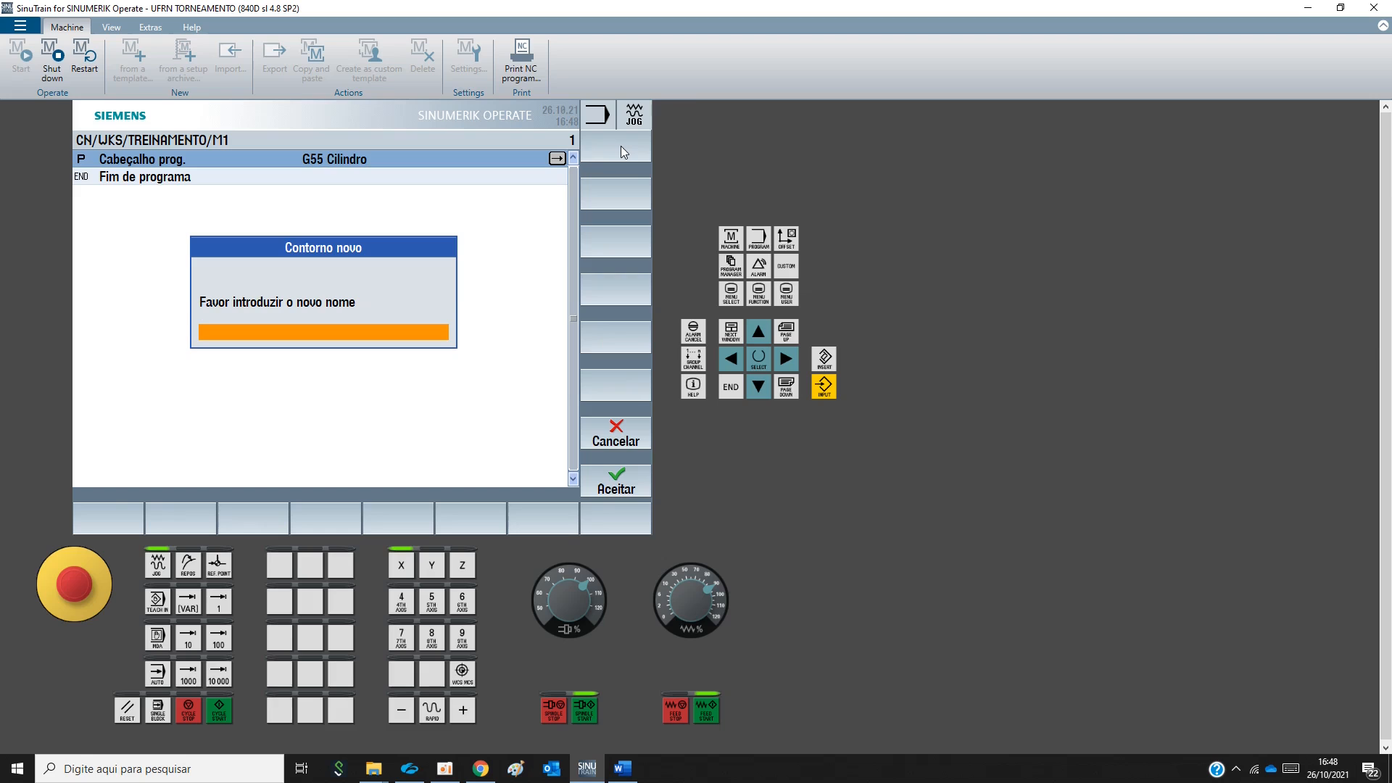
type("PERFIL")
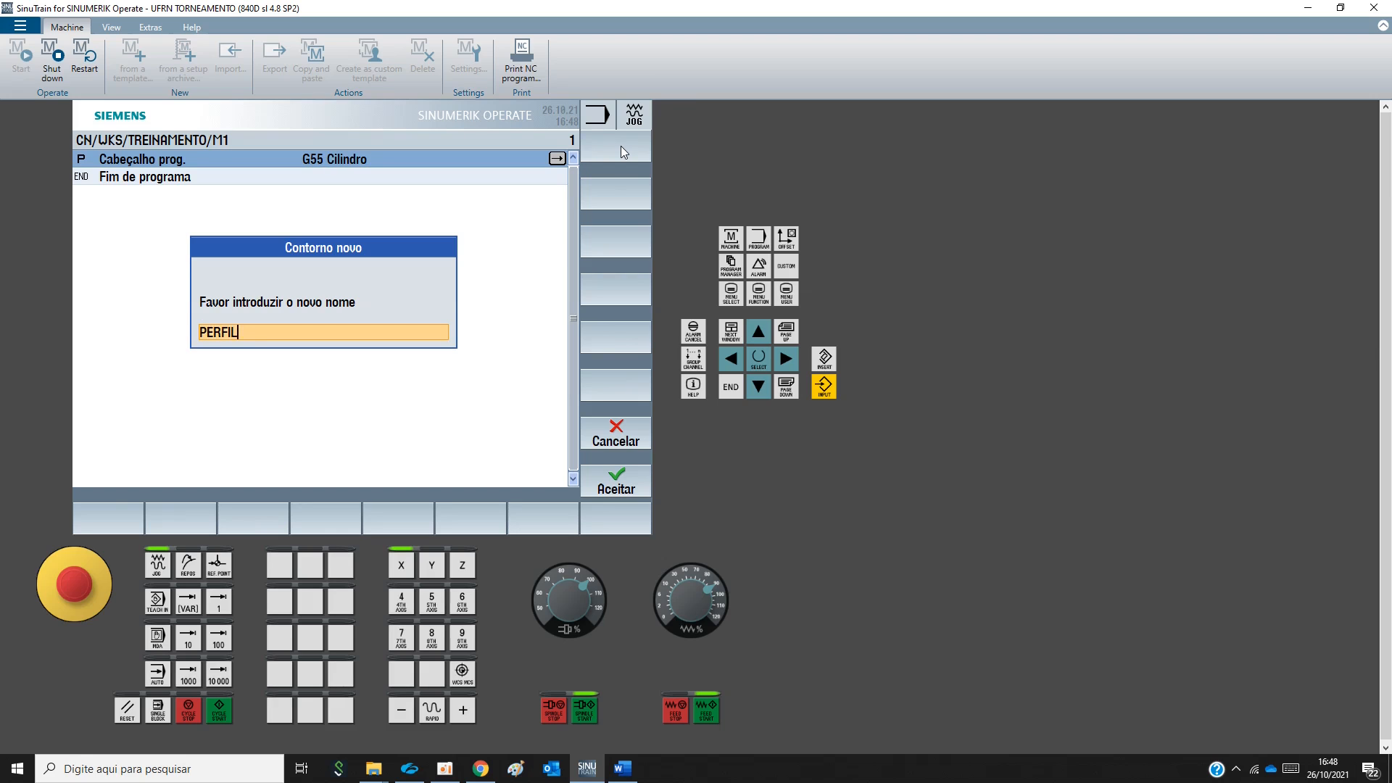
left_click(607, 488)
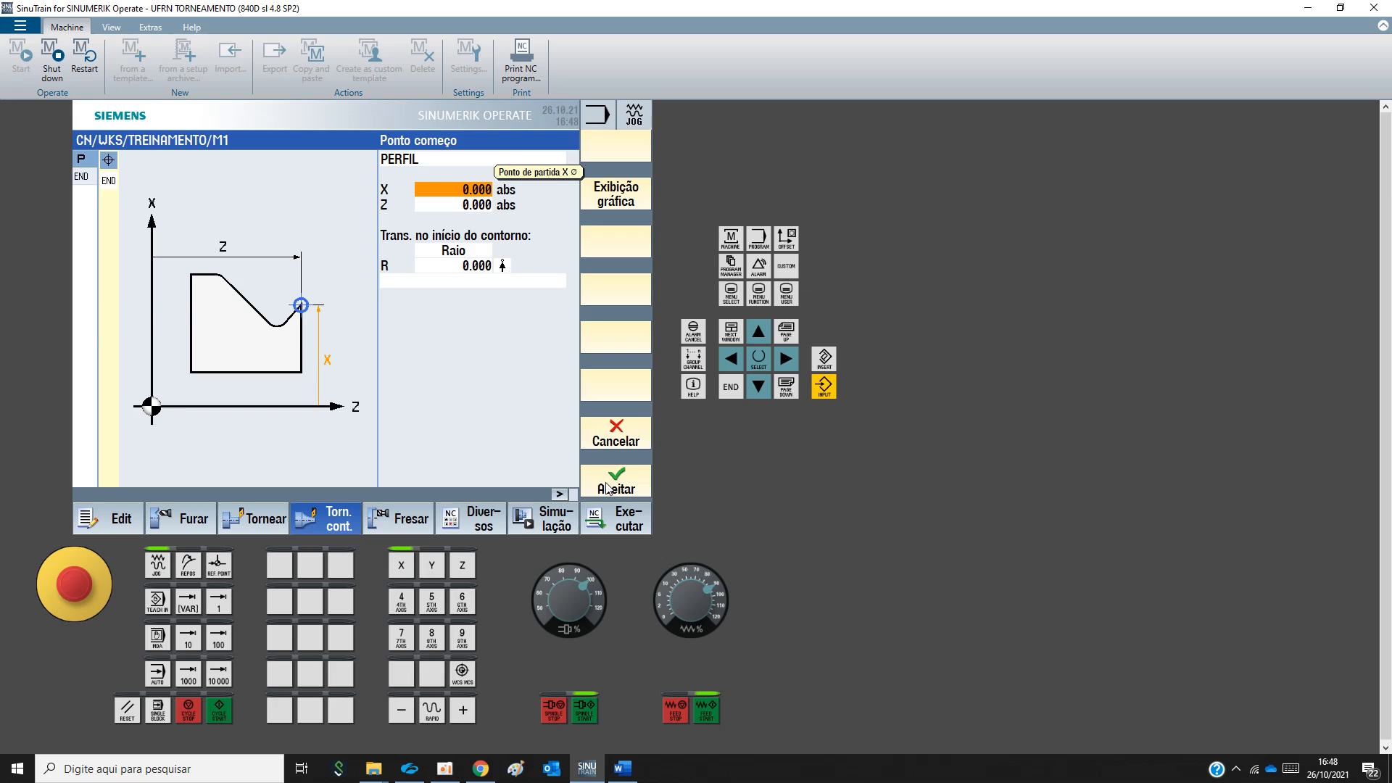
Check the small diameter on the Word drawing and set the contour's starting point X to 60
left_click(623, 768)
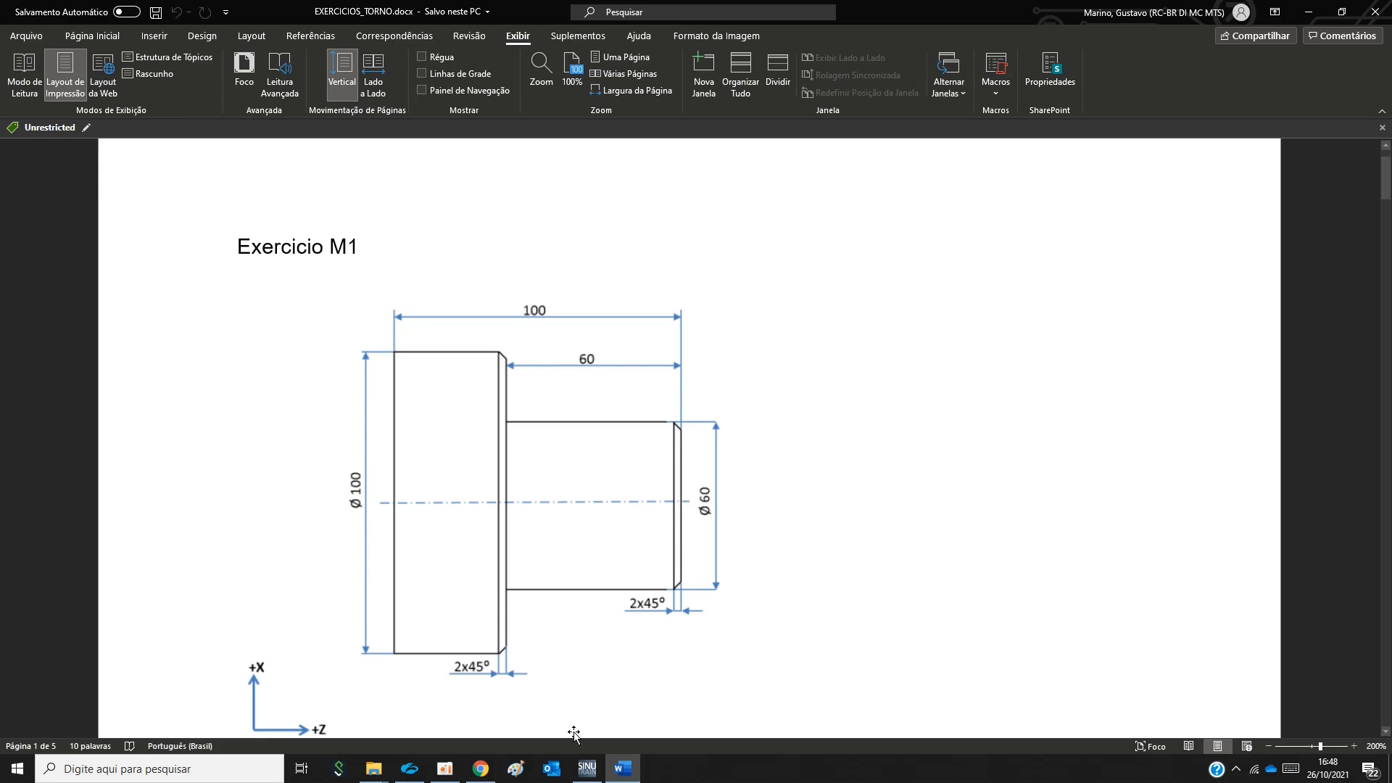
left_click(589, 770)
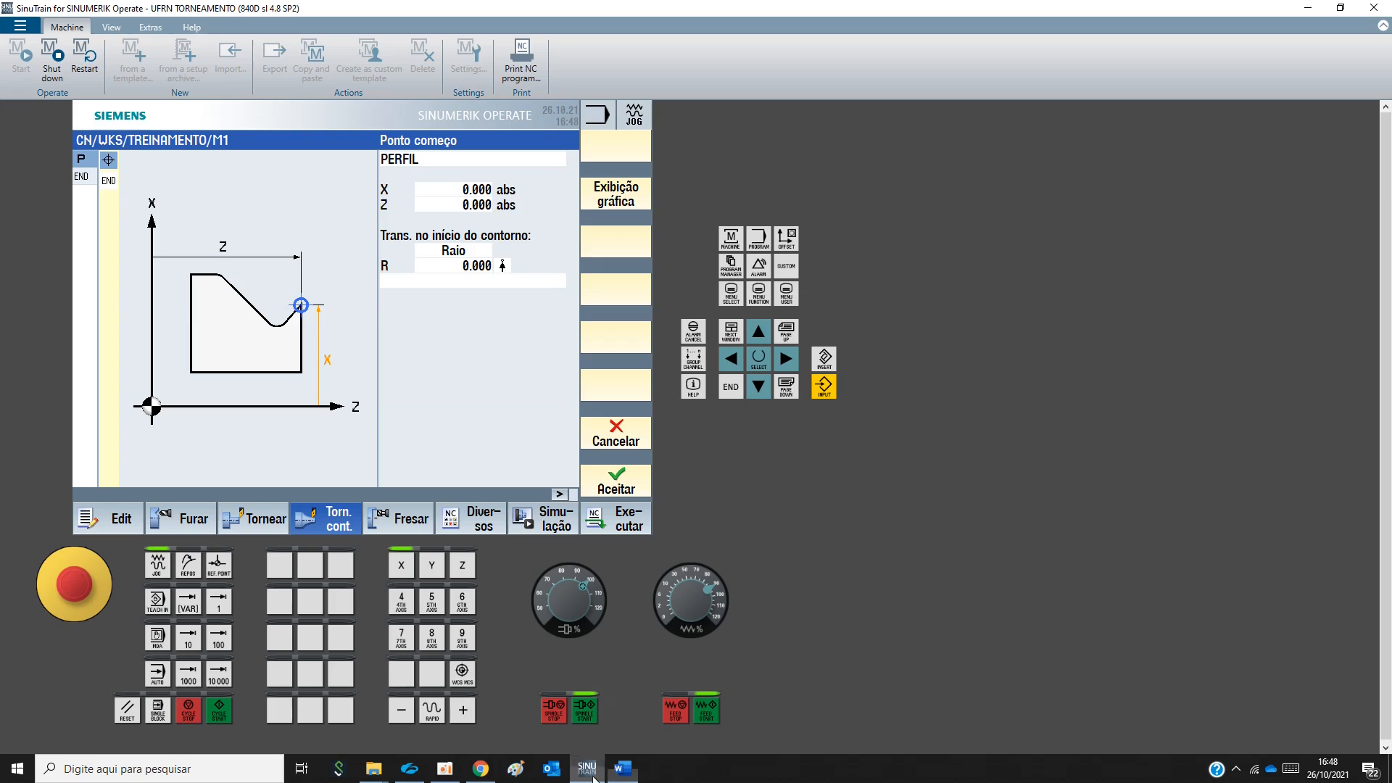
left_click(431, 188)
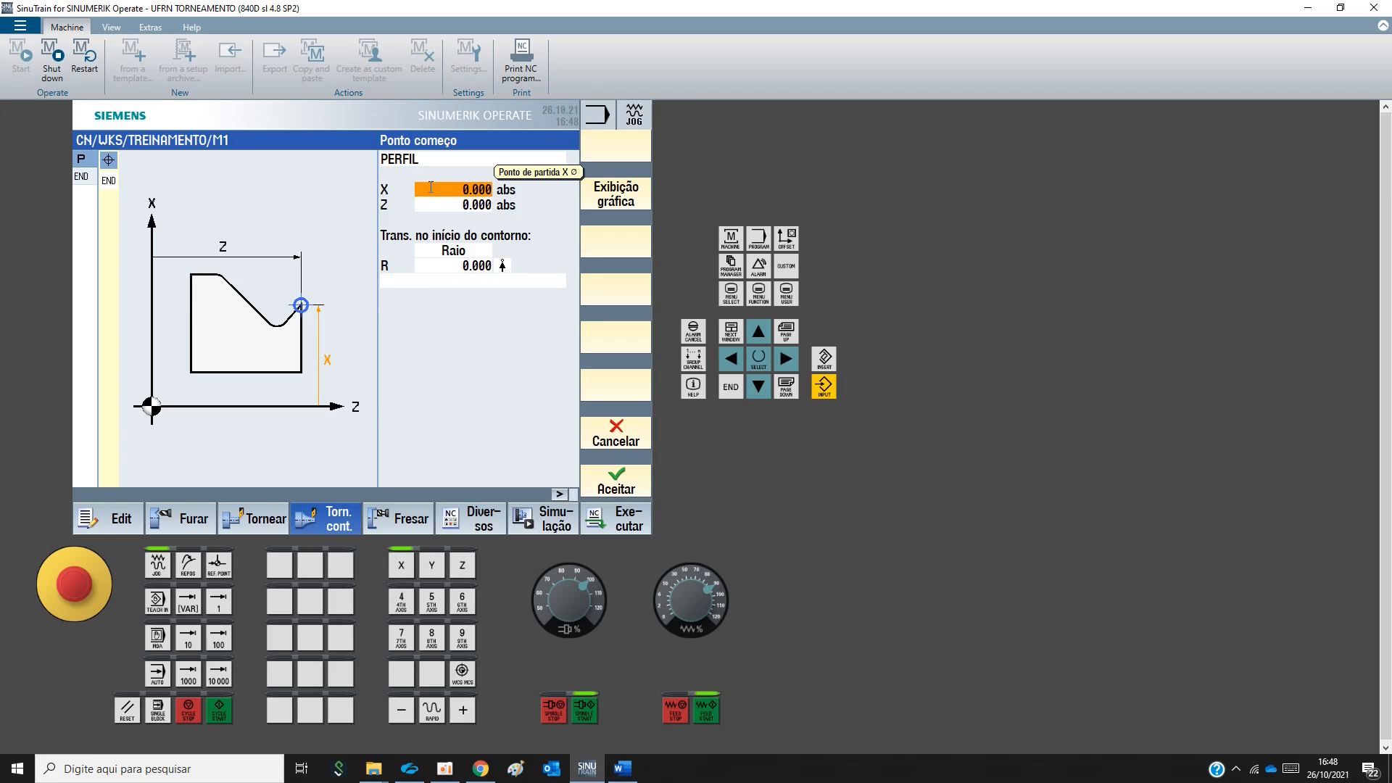
type("60")
key("Return")
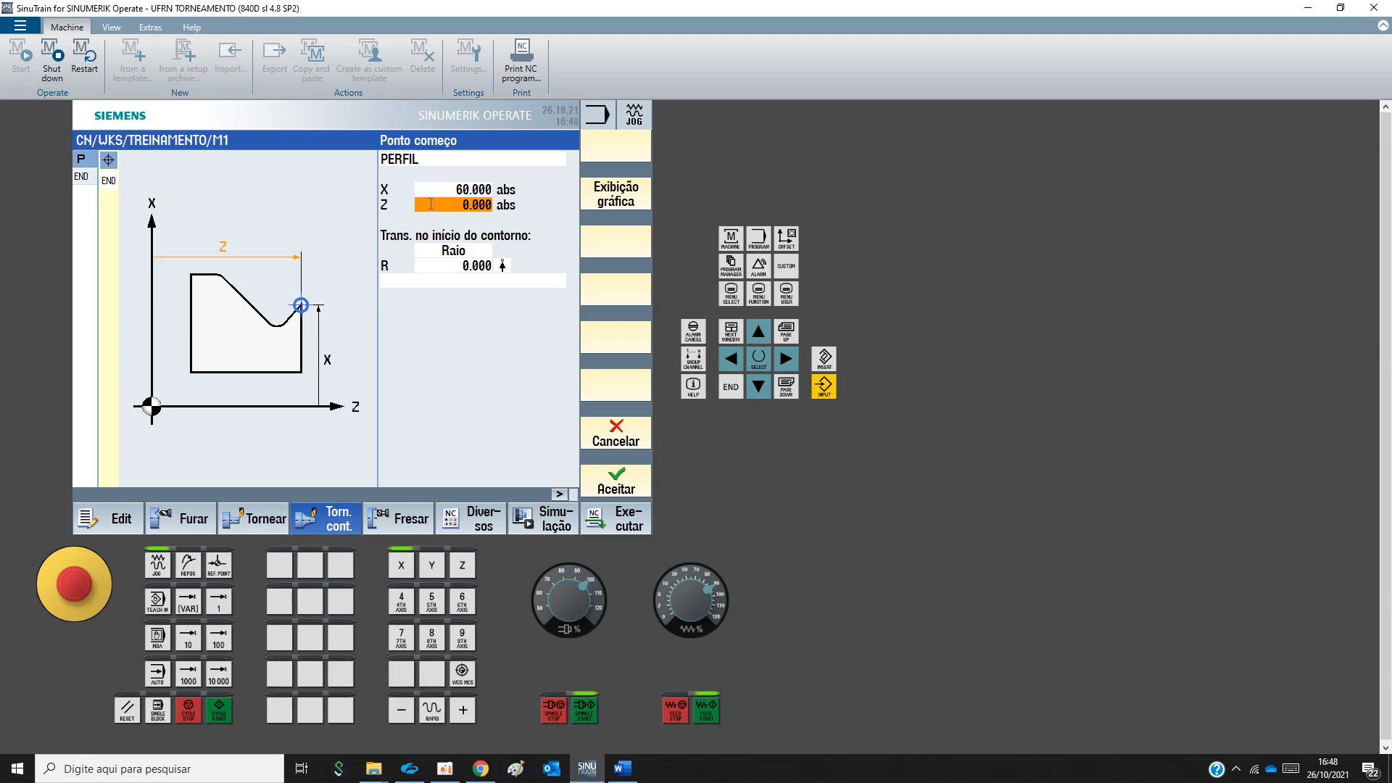
Set the transition at the contour start to Chanfro with FS 2 and accept the starting point
left_click(437, 252)
left_click(439, 252)
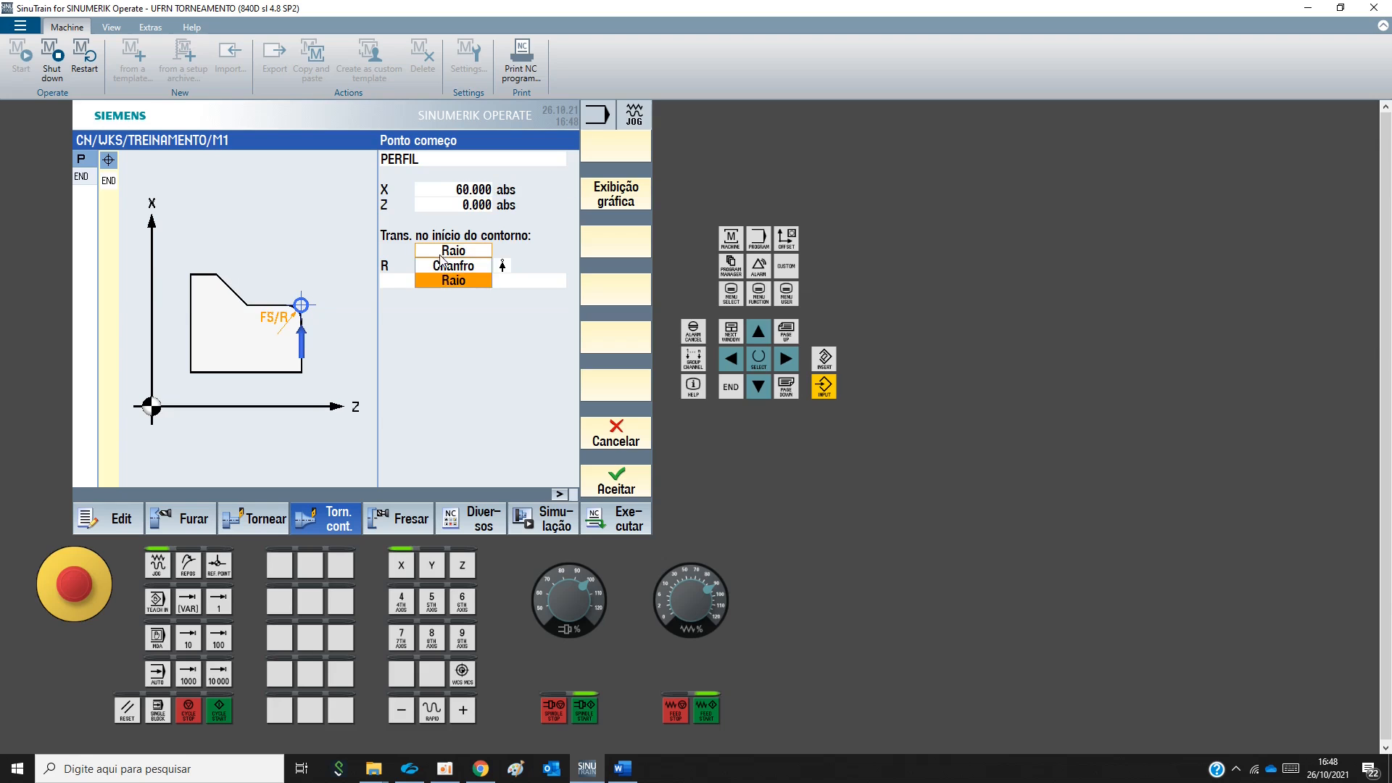
left_click(465, 264)
left_click(443, 265)
type("2")
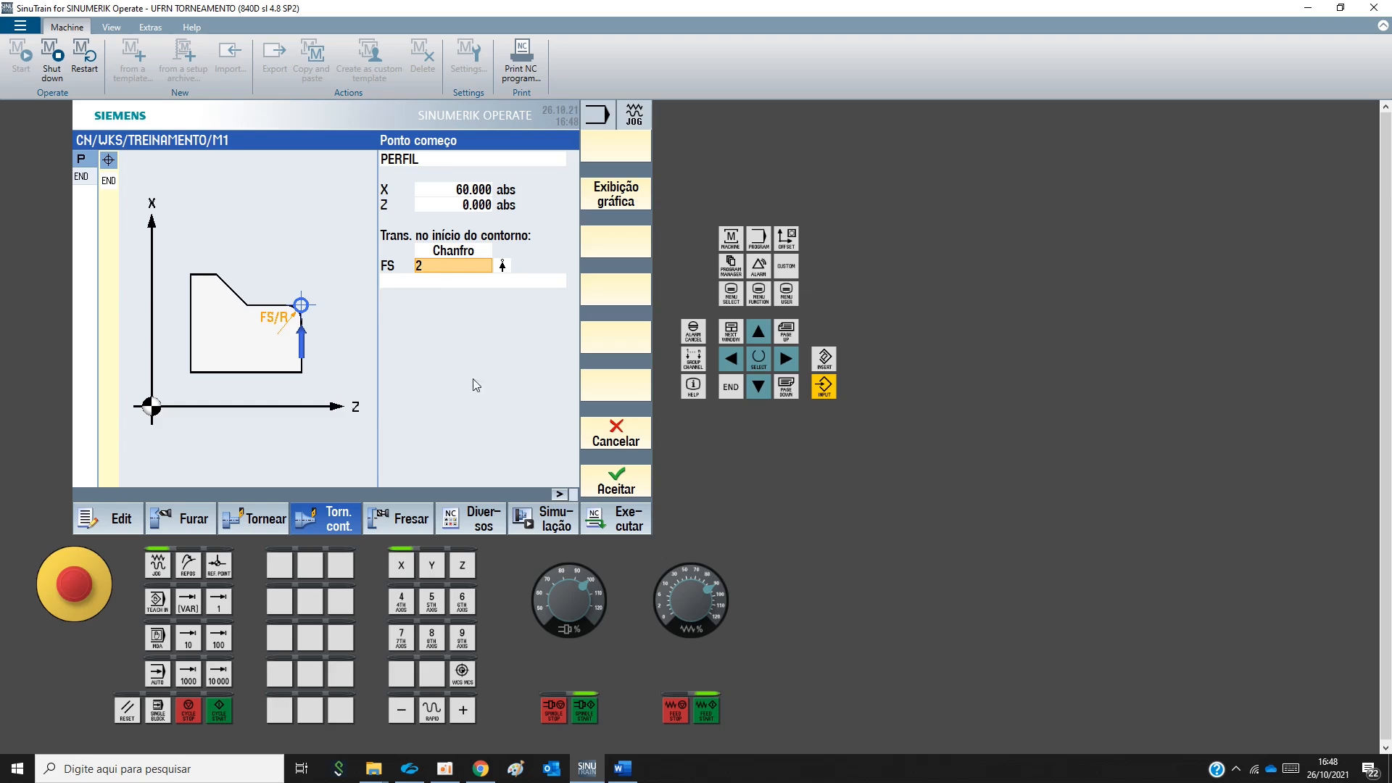
left_click(616, 482)
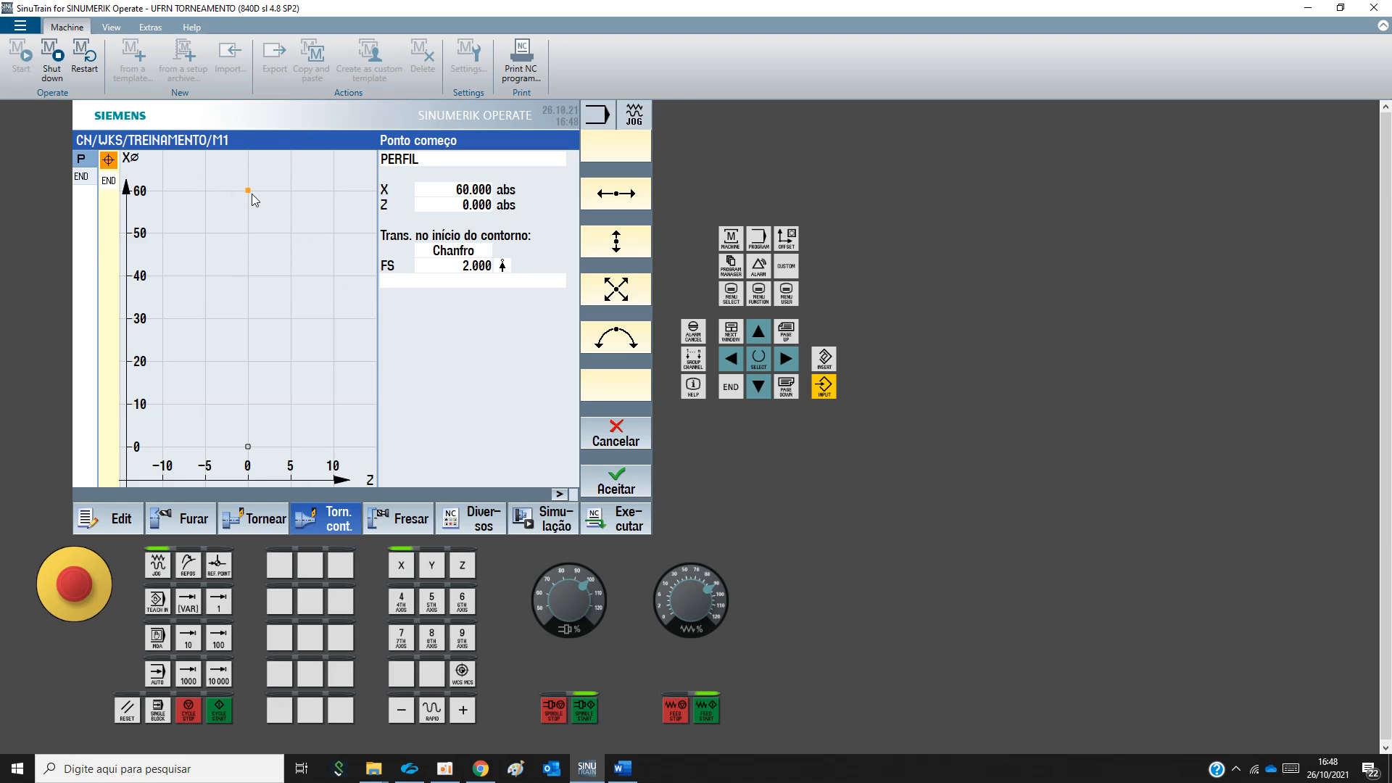
Check the small-diameter section's length on the Word drawing, and add a straight Z element to the contour with Z at -60 abs
left_click(623, 768)
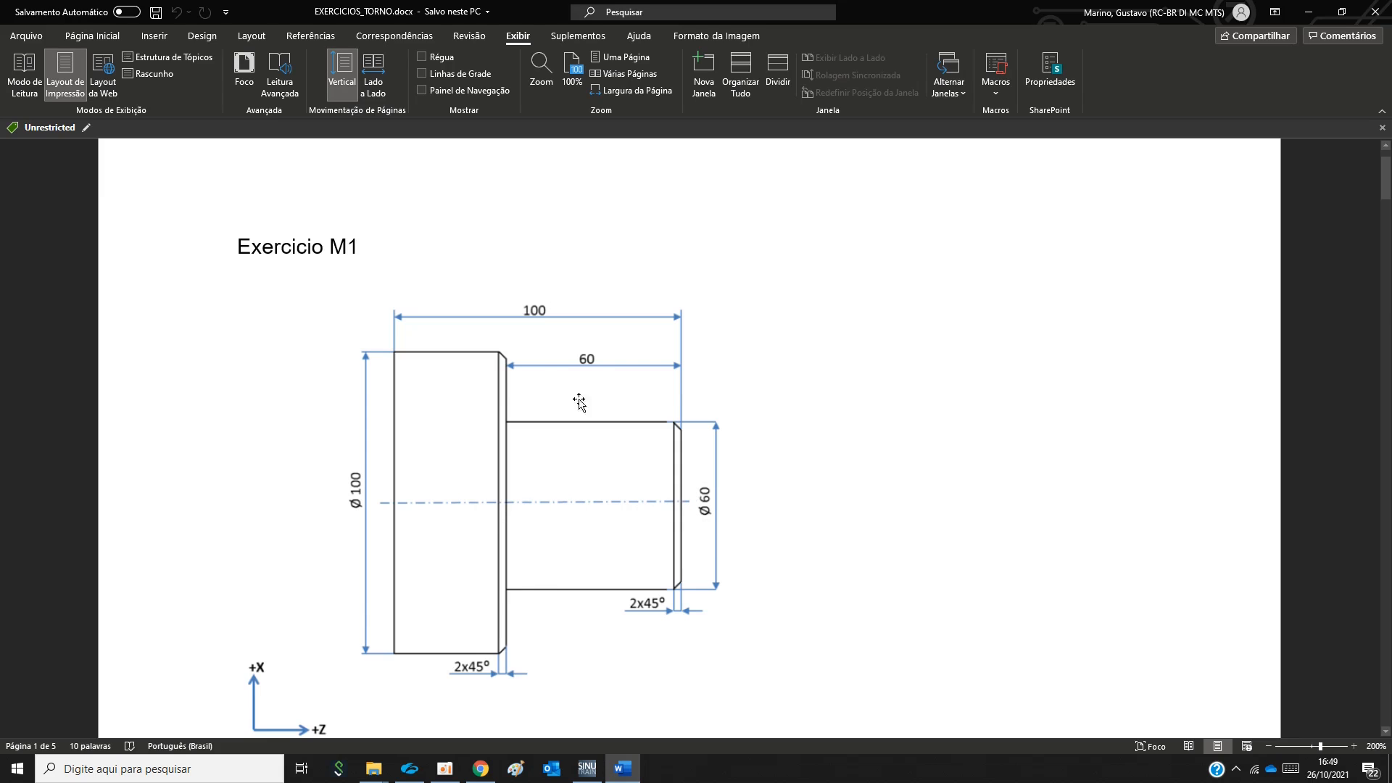
left_click(587, 770)
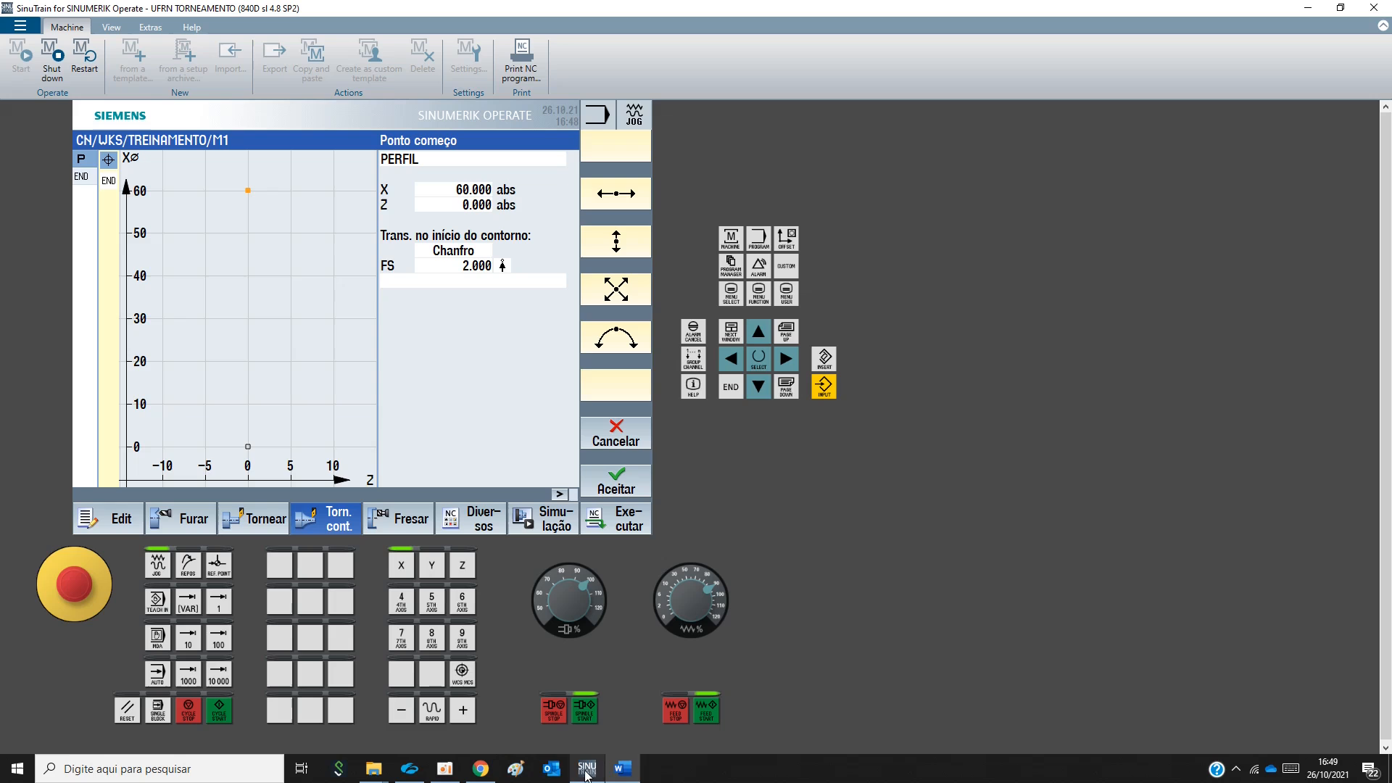
left_click(616, 196)
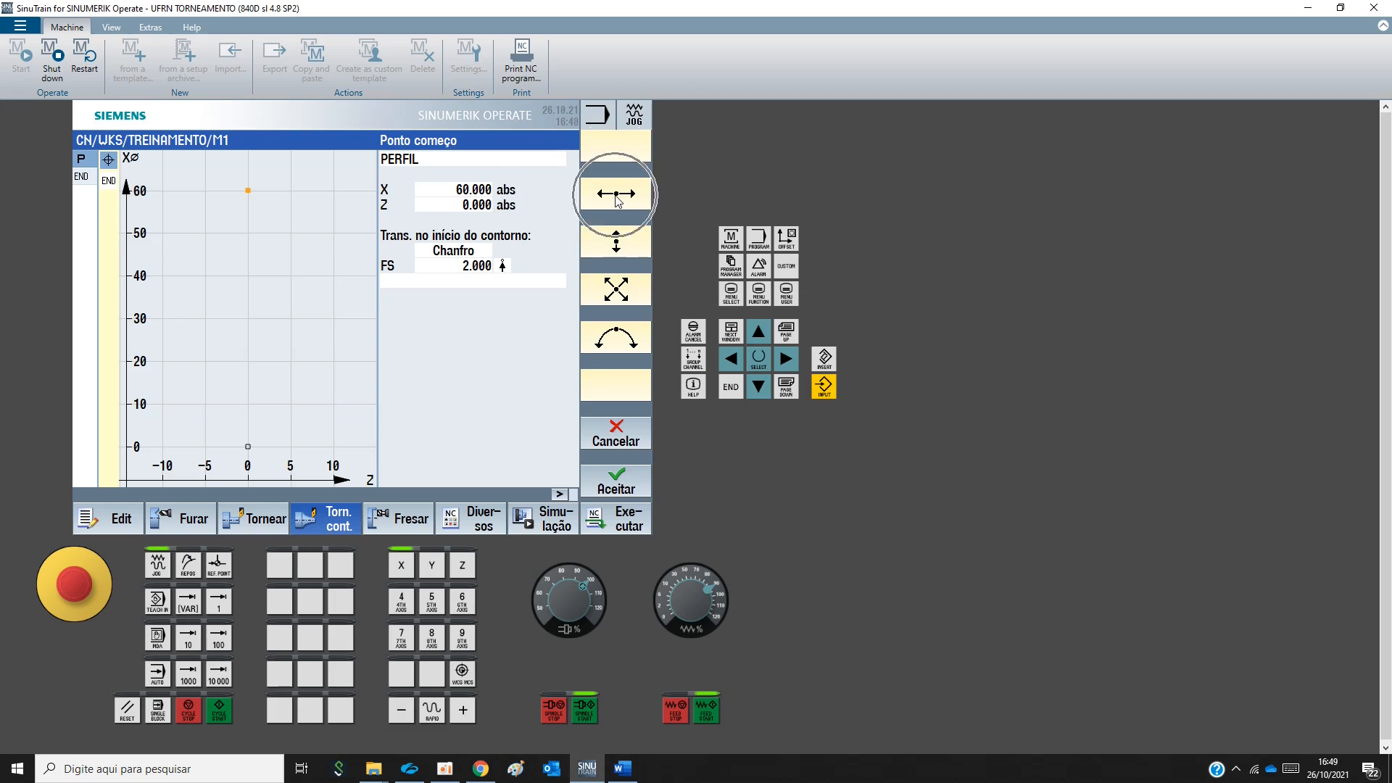
key("ctrl")
key("ctrl")
key("ctrl")
key("ctrl")
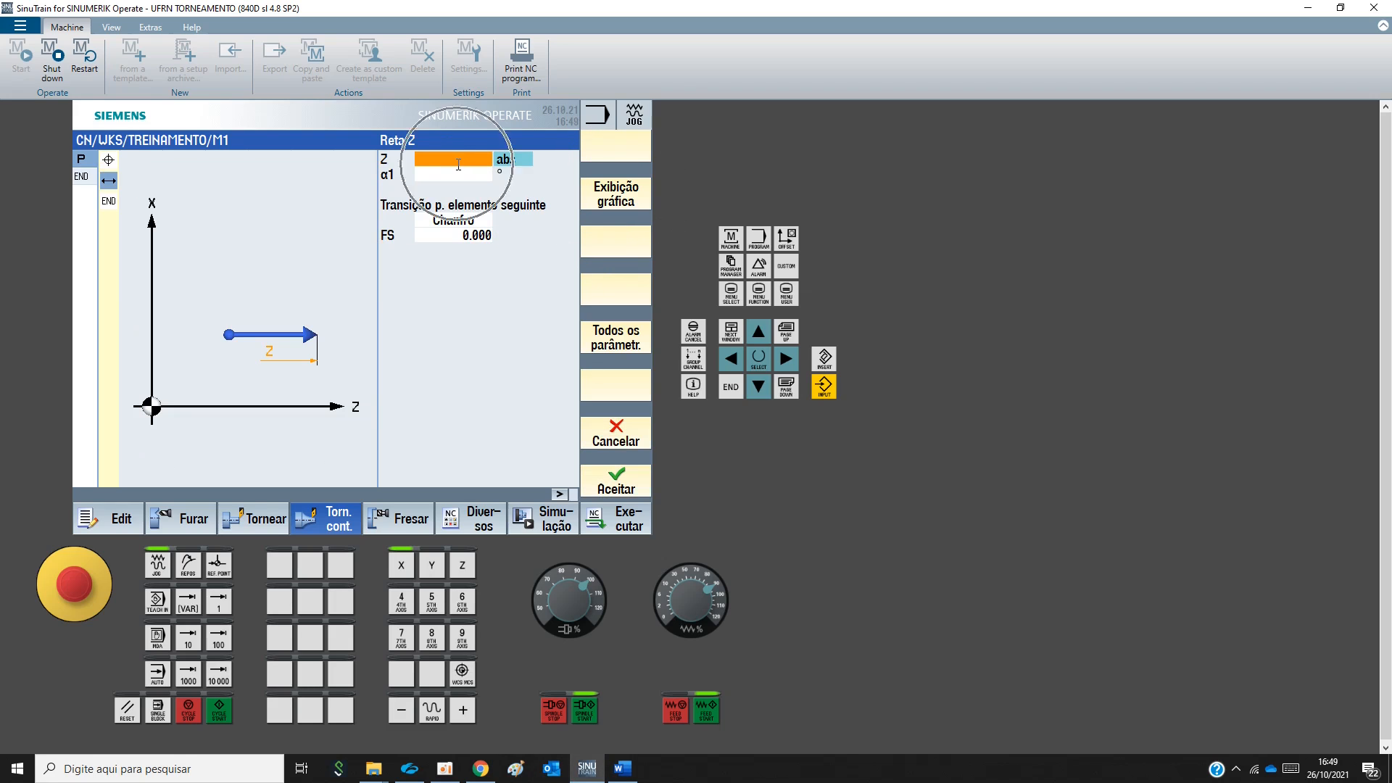
type("-6")
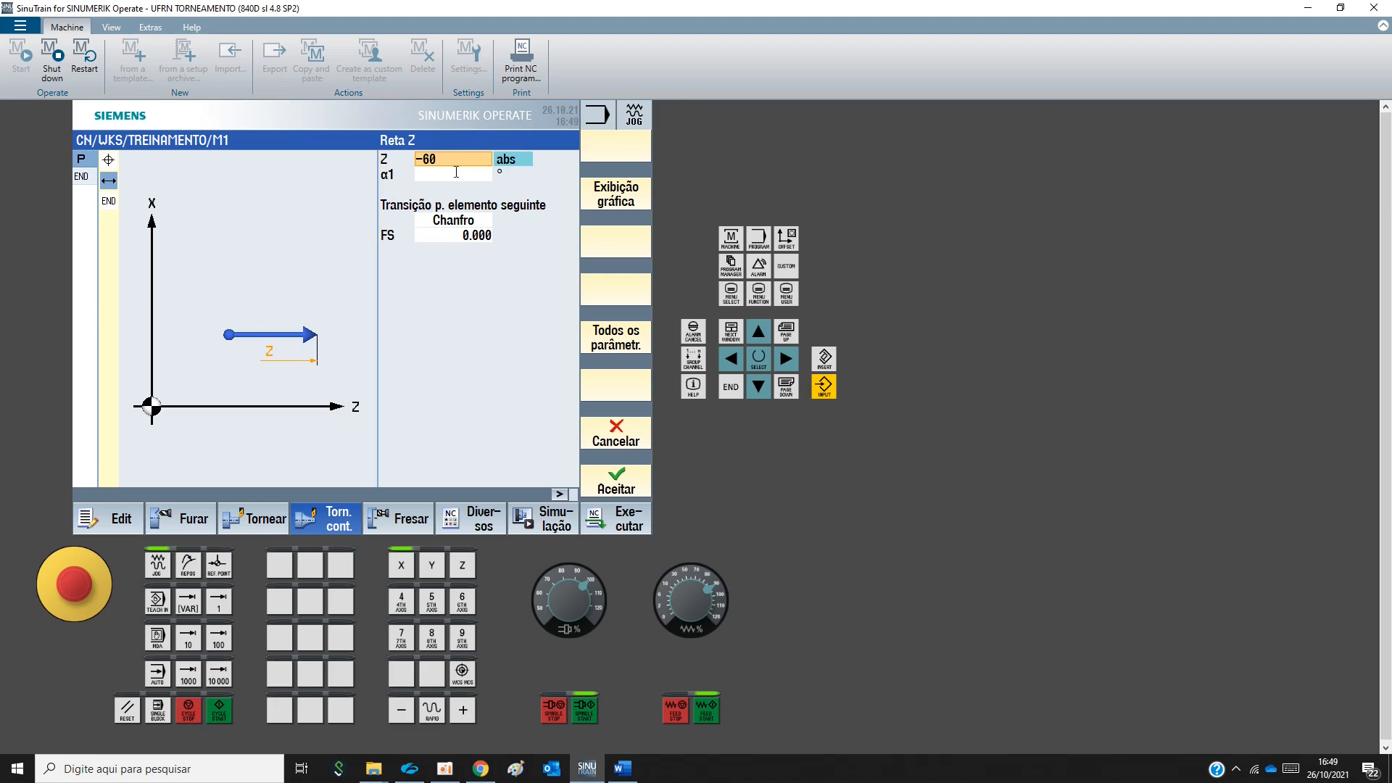
type("0")
Check the inner shoulder corner on the Word drawing, and accept the Z line with its transition left at FS 0
left_click(437, 235)
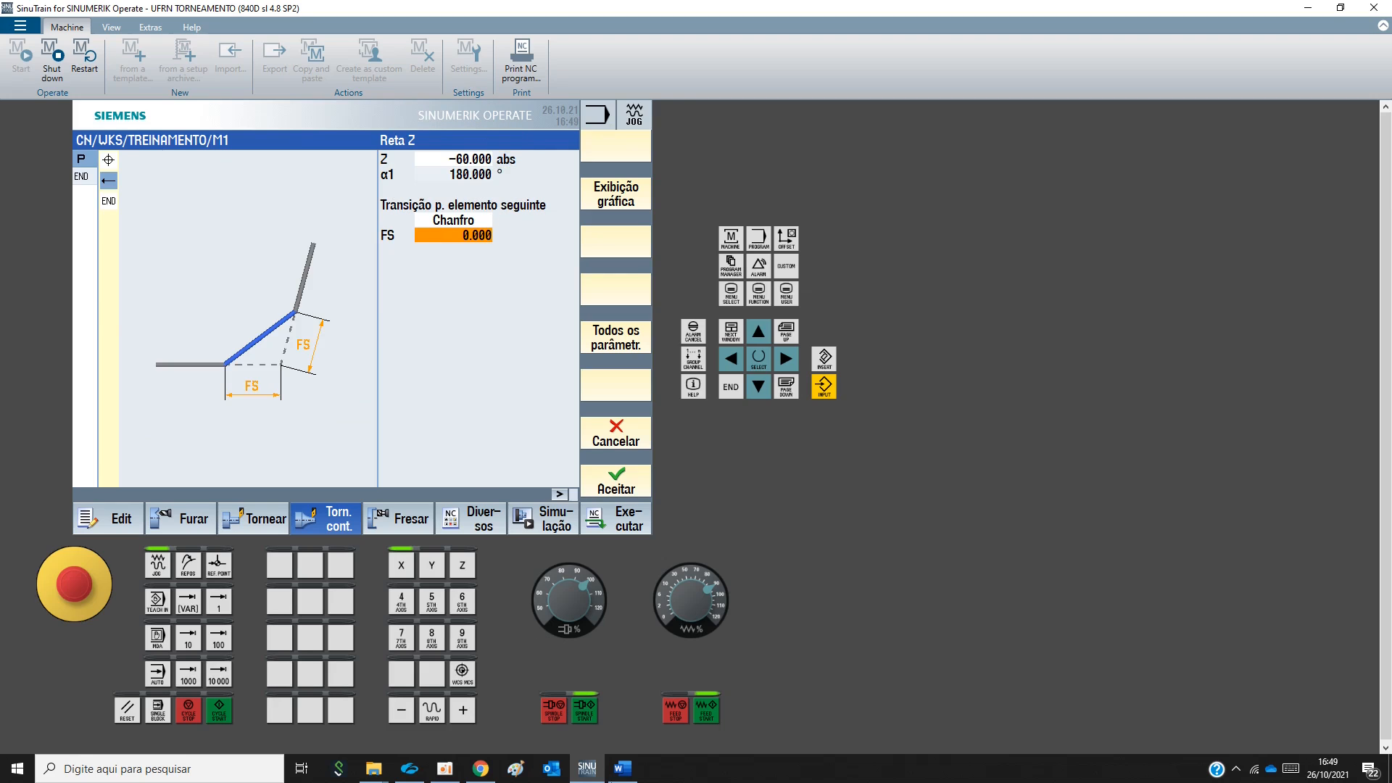
left_click(622, 769)
left_click(510, 424)
left_click(510, 424)
left_click(585, 768)
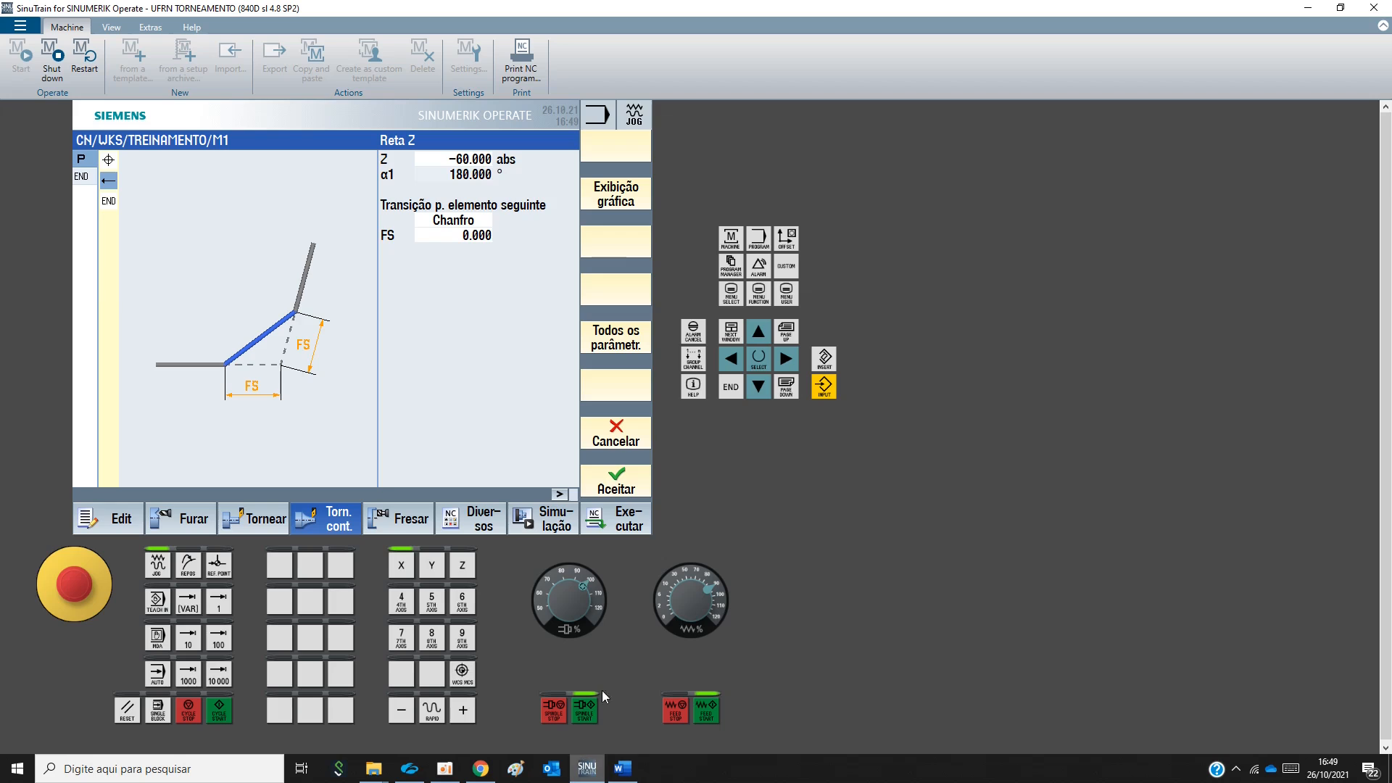
left_click(448, 230)
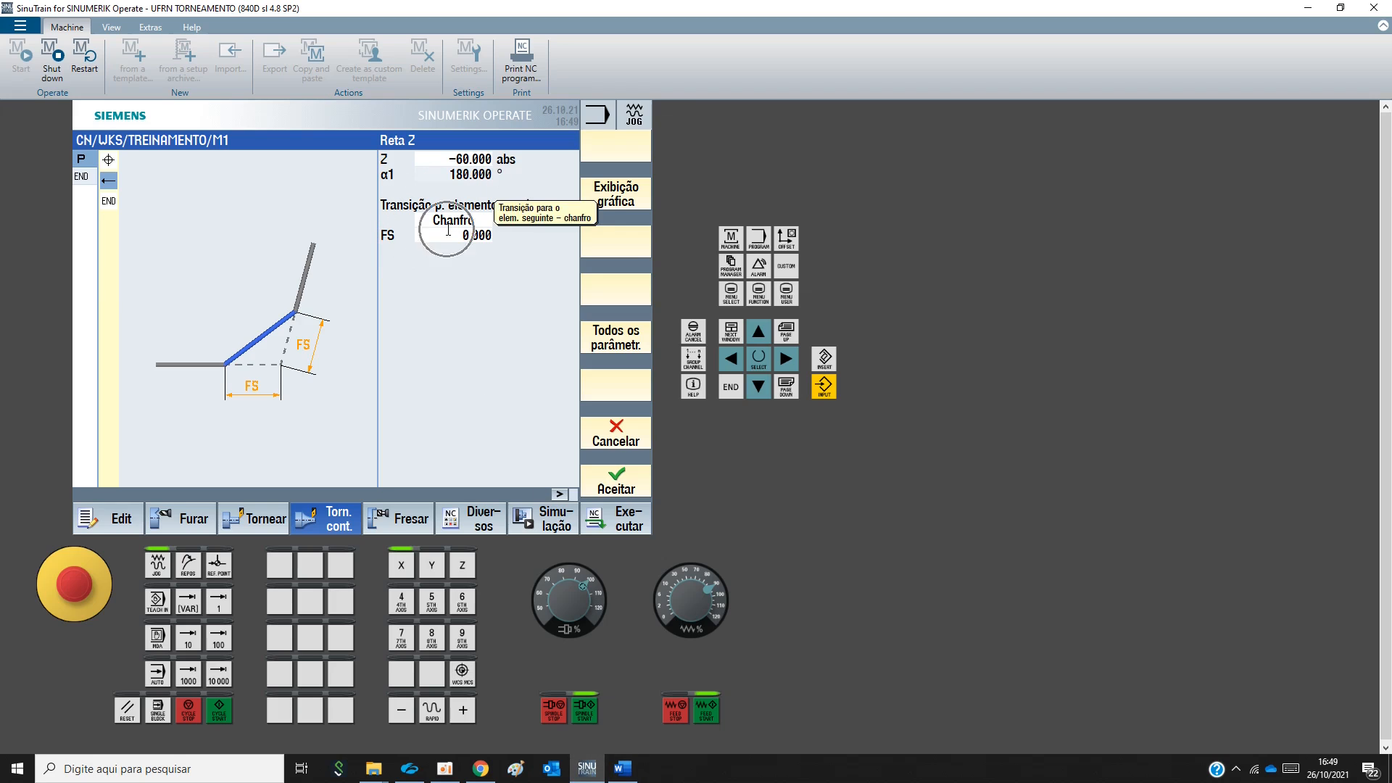
left_click(629, 491)
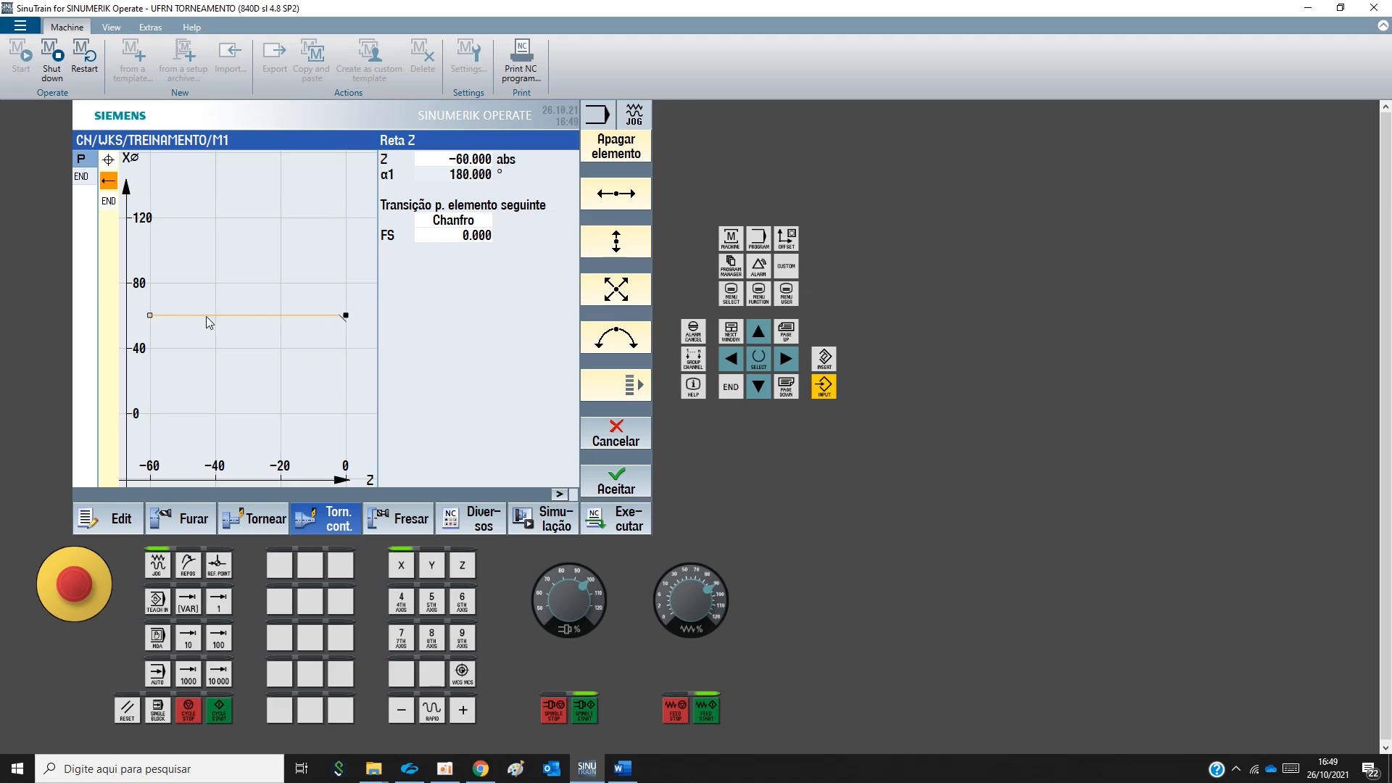
Check the large diameter on the Word drawing, and add a straight X element to the contour with X at 100 abs
key("ctrl")
key("ctrl")
key("ctrl")
key("ctrl")
key("ctrl")
key("ctrl")
left_click(622, 773)
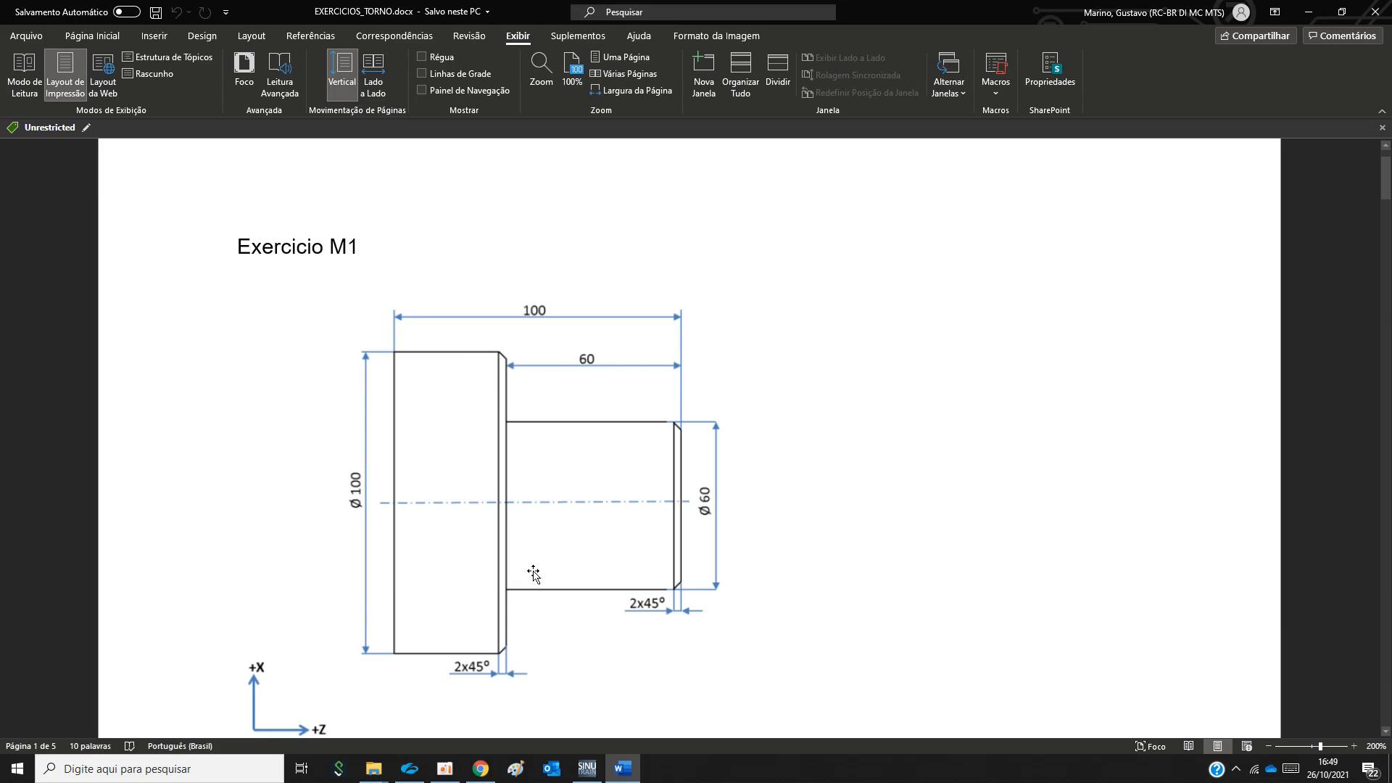
left_click(593, 767)
left_click(623, 251)
left_click(627, 253)
left_click(628, 253)
key("ctrl")
key("ctrl")
key("ctrl")
key("ctrl")
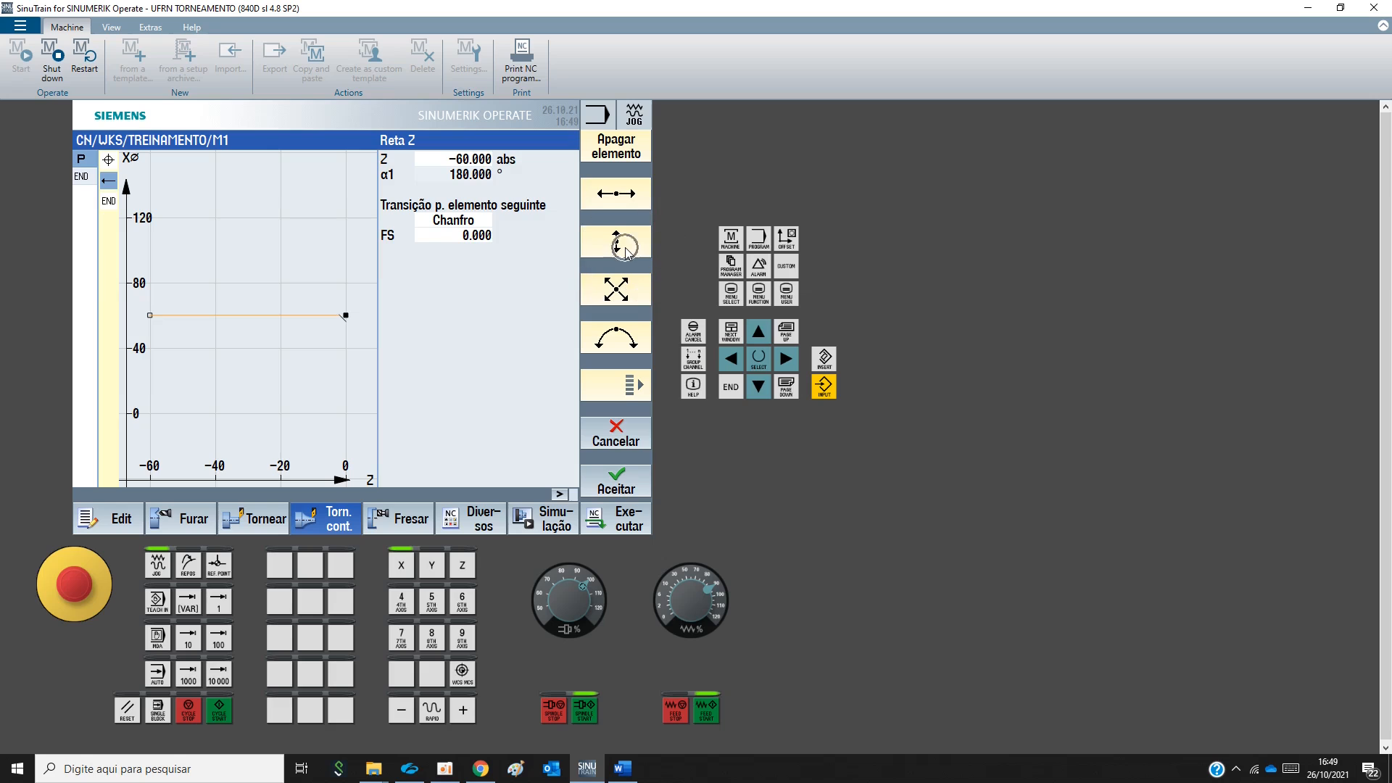
key("ctrl")
key("ctrl")
key("ctrl")
key("ctrl")
key("ctrl")
left_click(628, 253)
type("100")
Set the X line's Chanfro transition to FS 2 and accept the element
left_click(459, 232)
type("2")
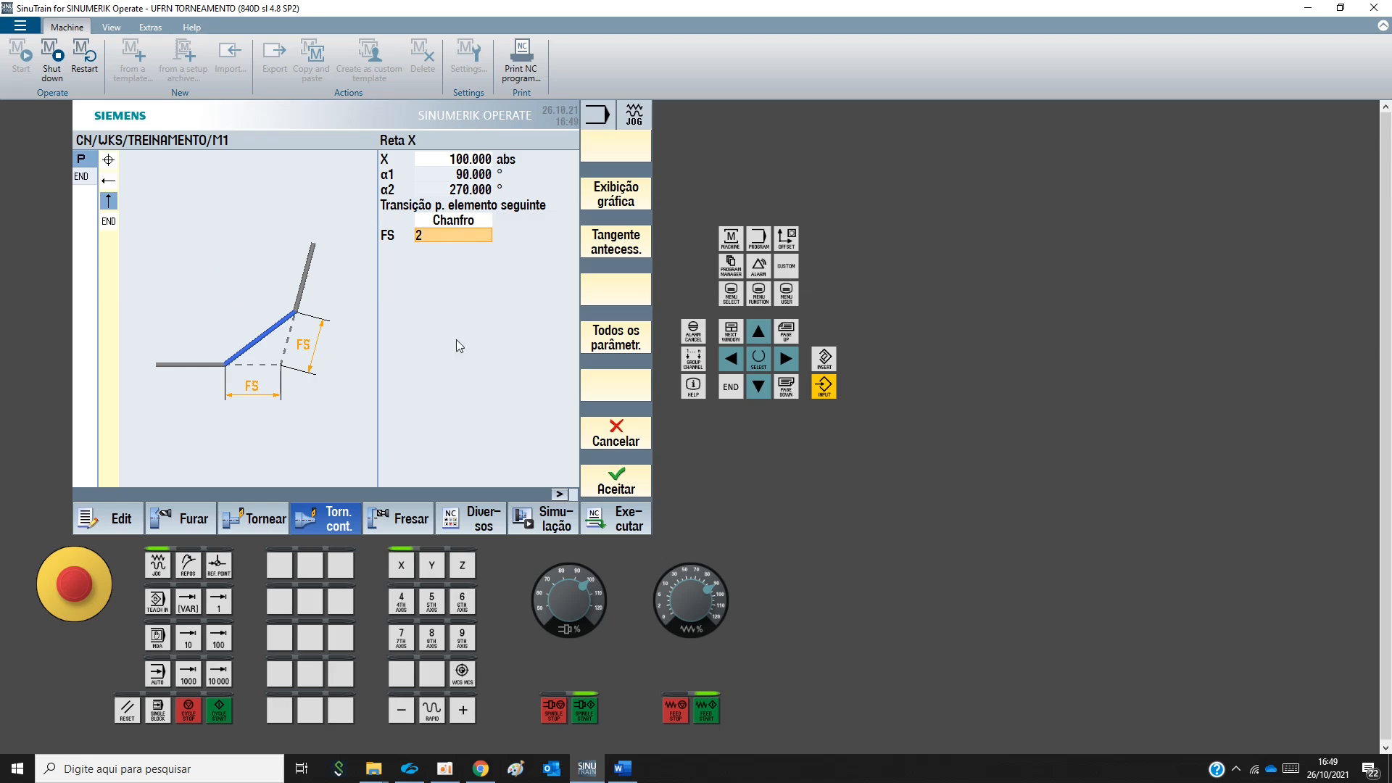
left_click(616, 474)
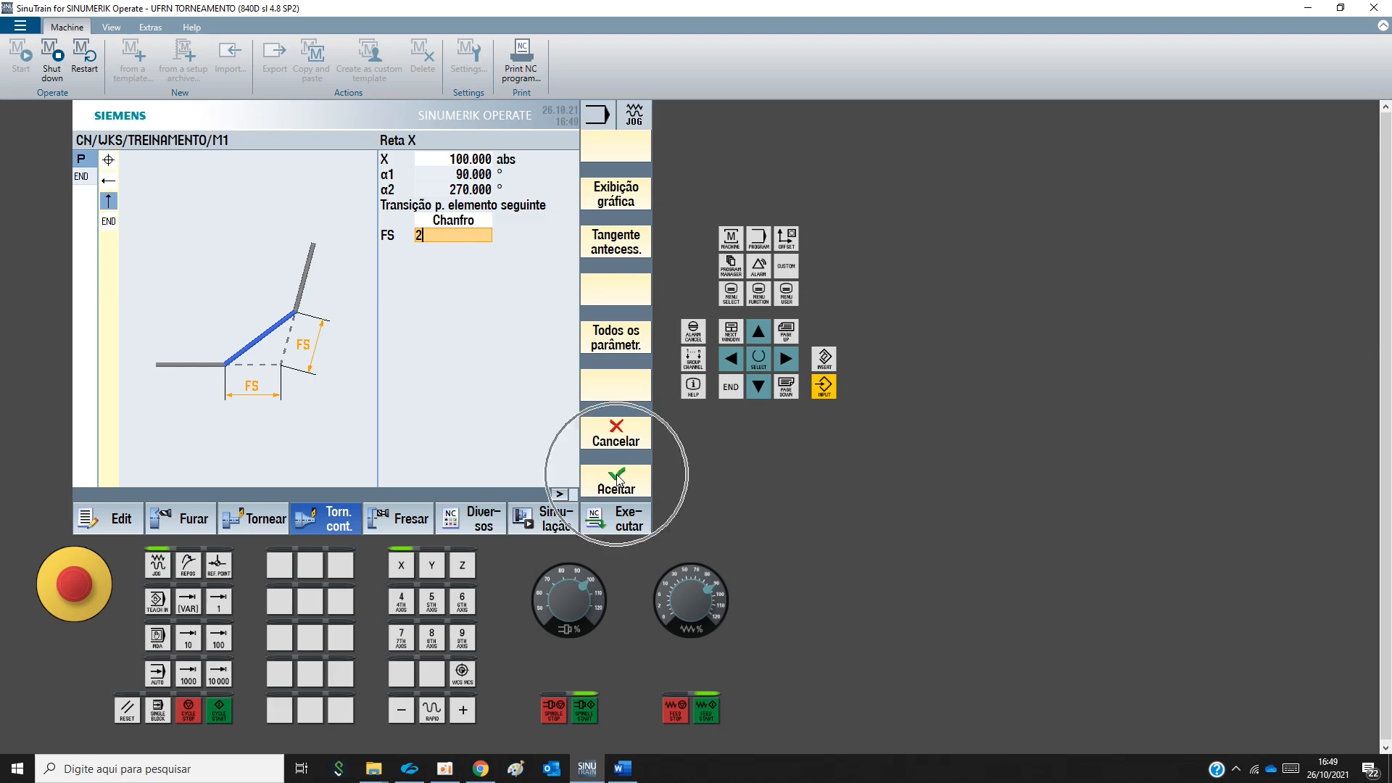
key("ctrl")
key("ctrl")
Check the part's total length on the Word drawing, and add a second straight Z element with Z at -100 abs
left_click(622, 769)
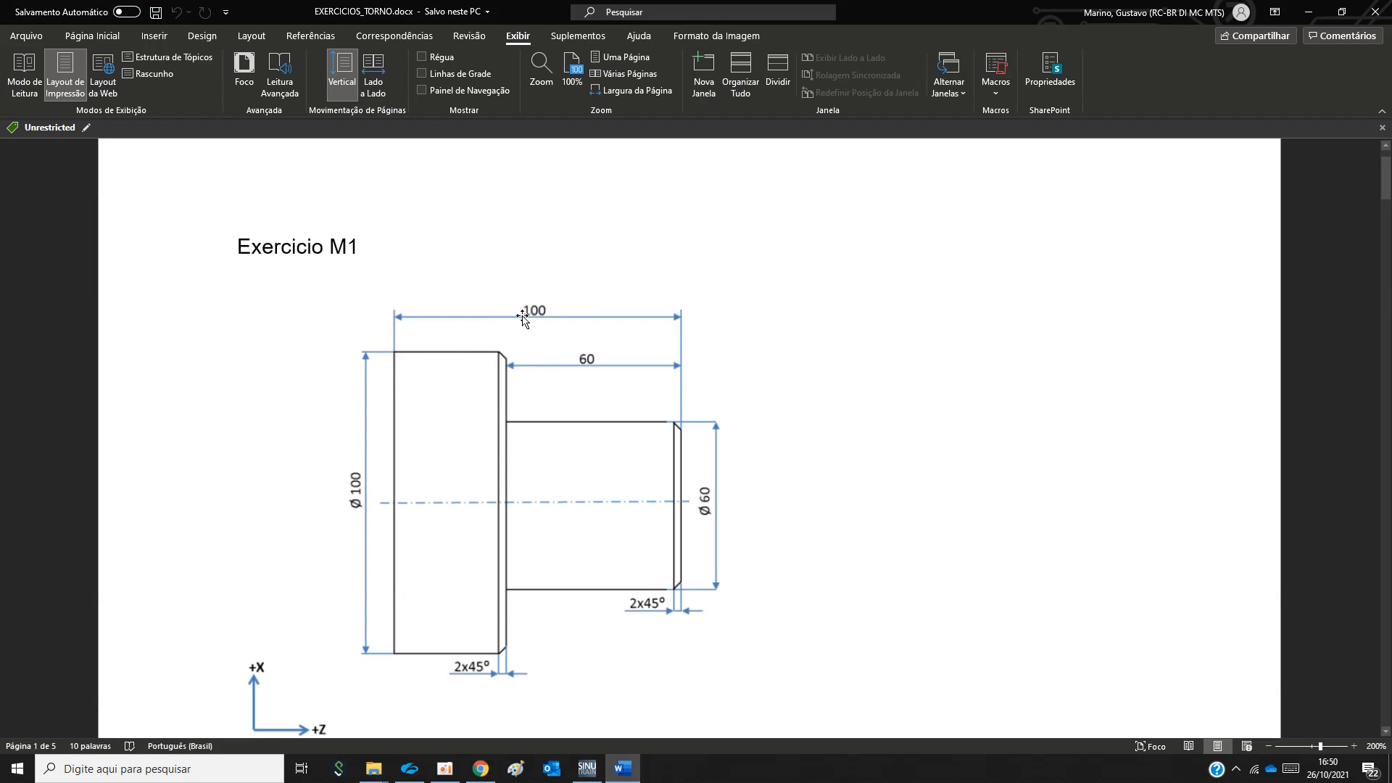
left_click(587, 768)
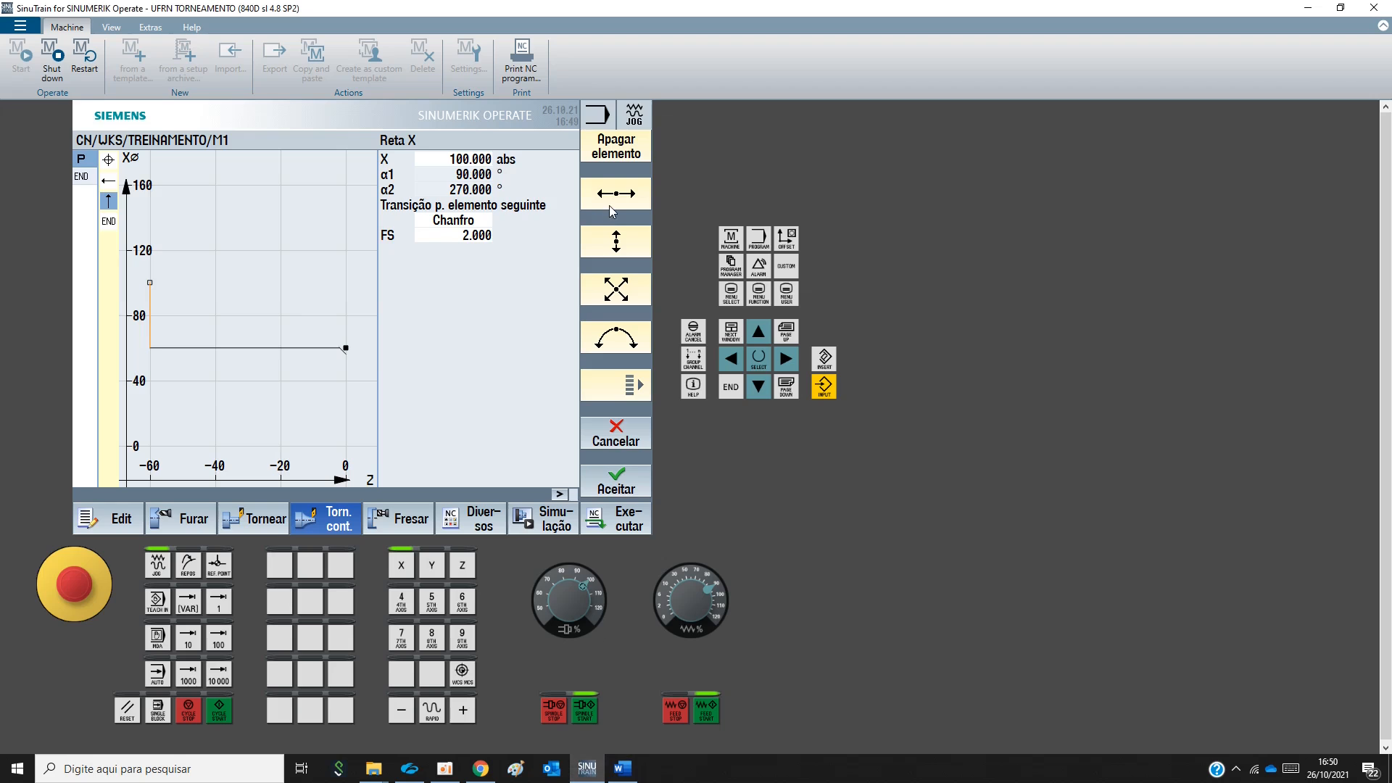
left_click(607, 197)
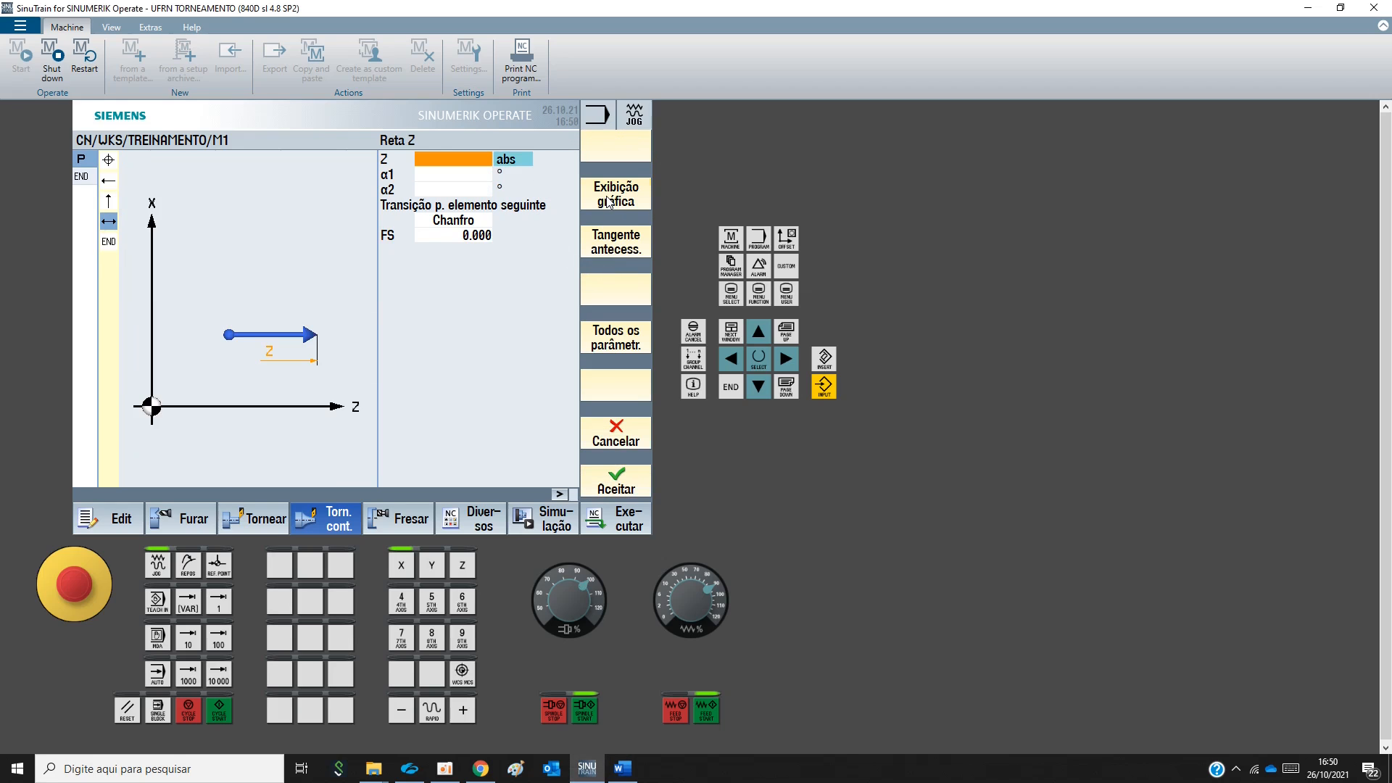
type("-100")
key("Return")
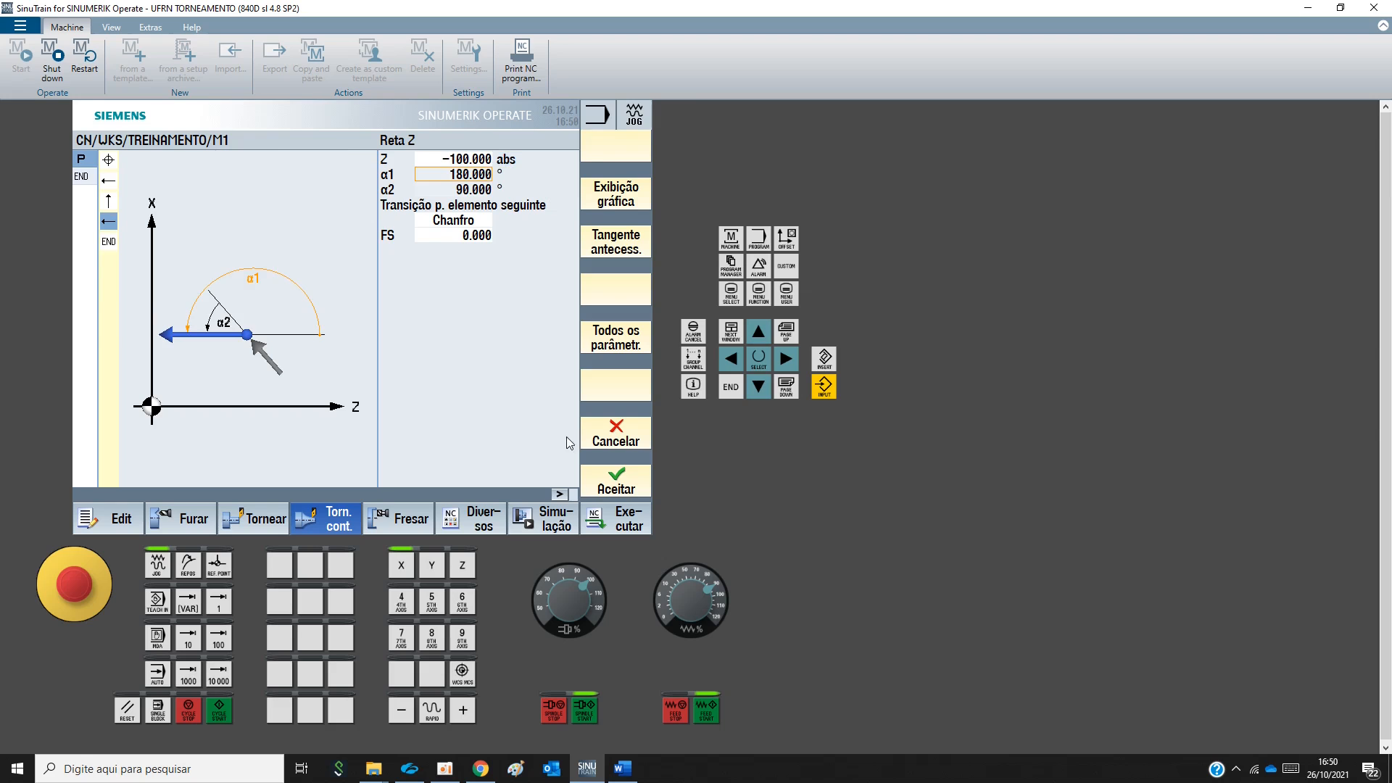
Check the part's rear corner on the Word drawing, accept the last Z line with FS 0, and accept the finished contour
left_click(621, 770)
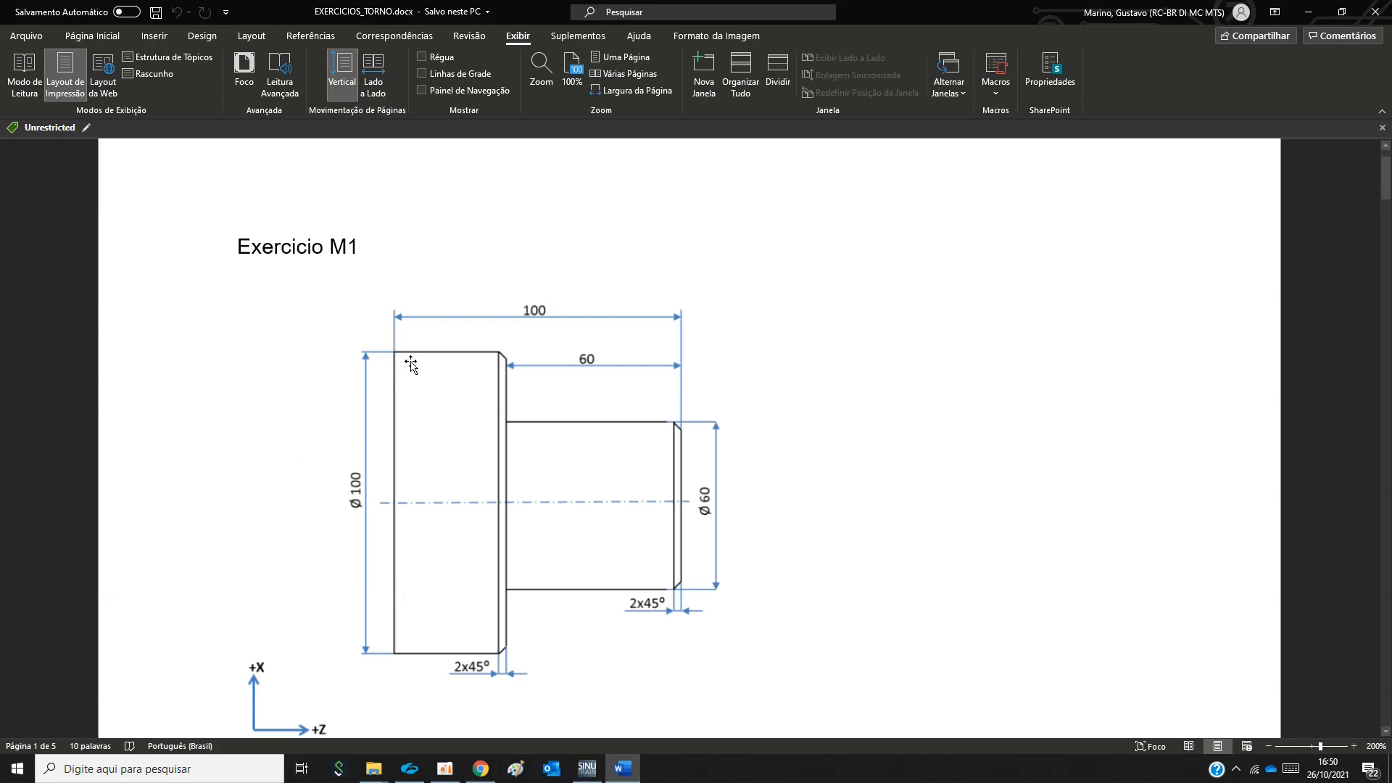
left_click(586, 770)
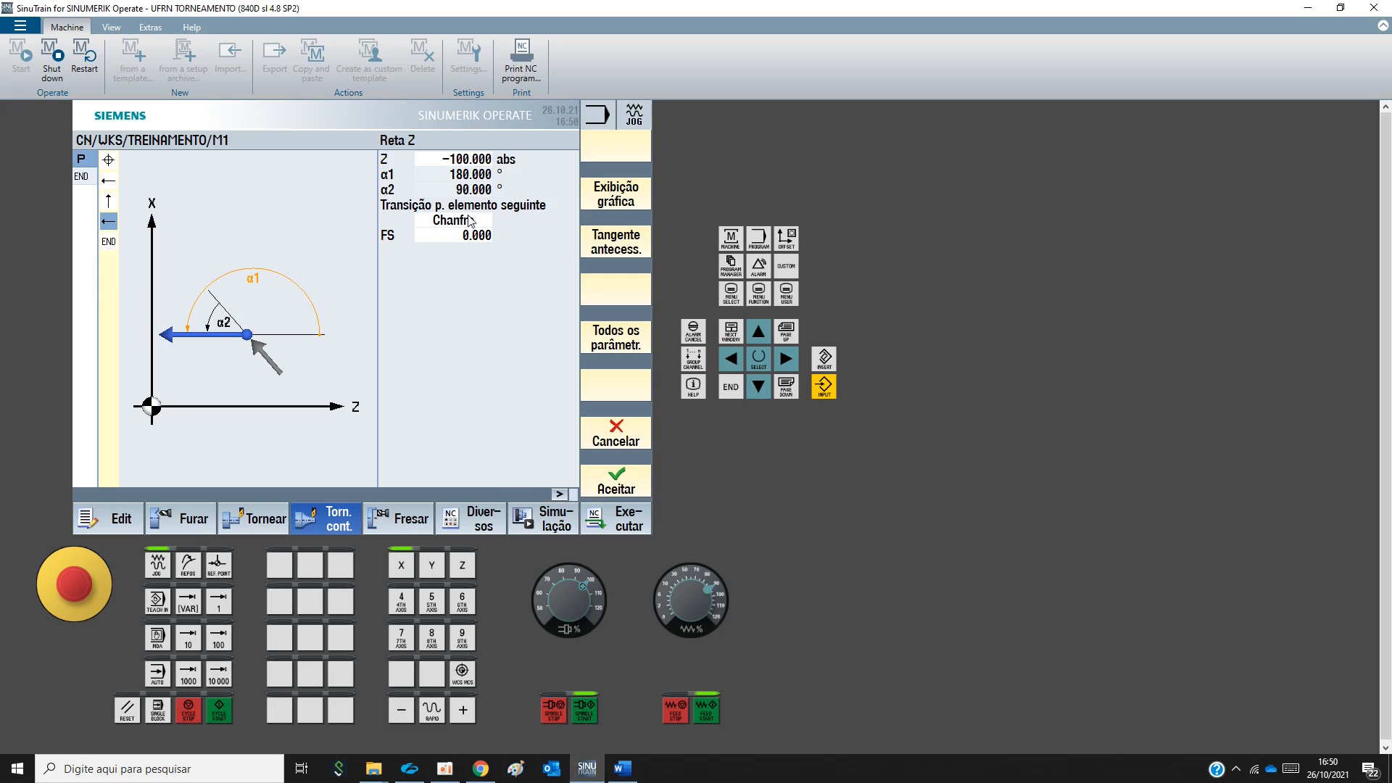
left_click(617, 483)
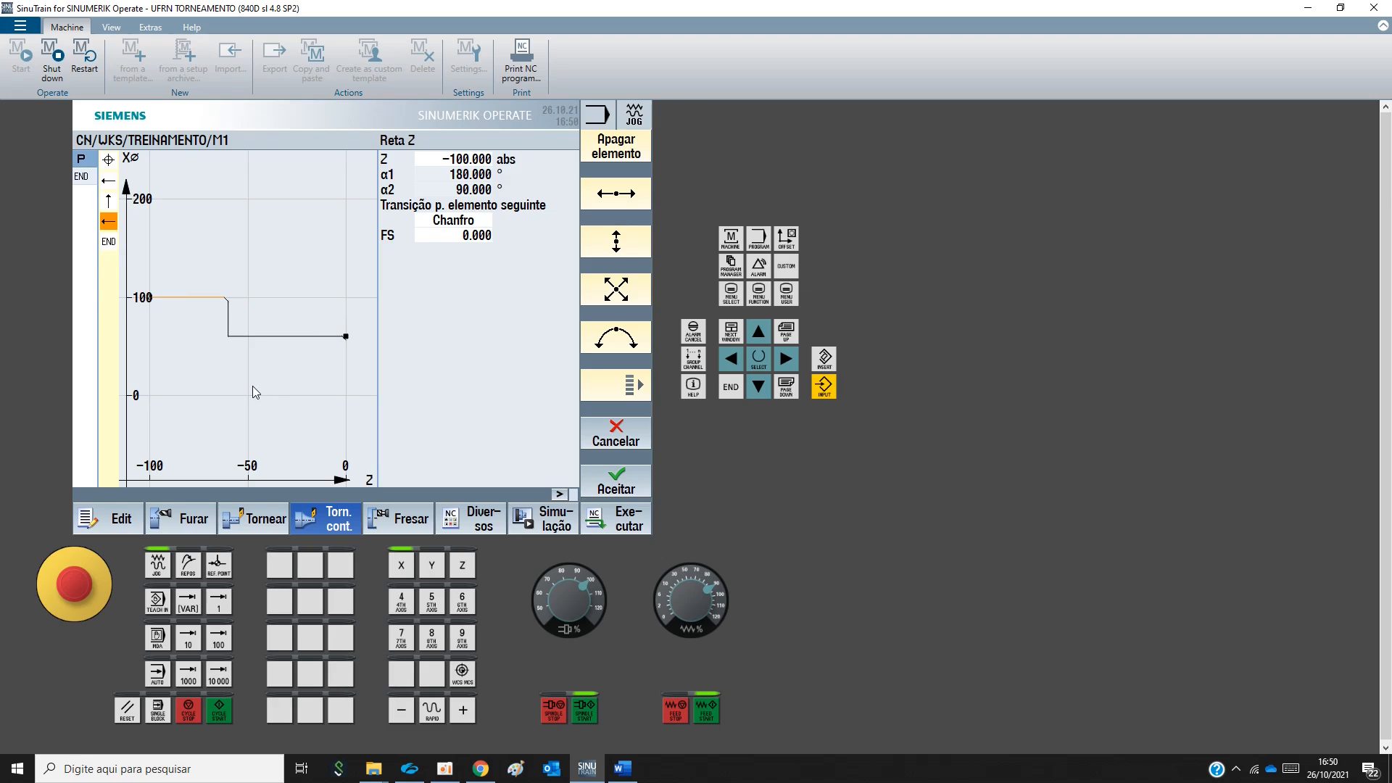
left_click(617, 485)
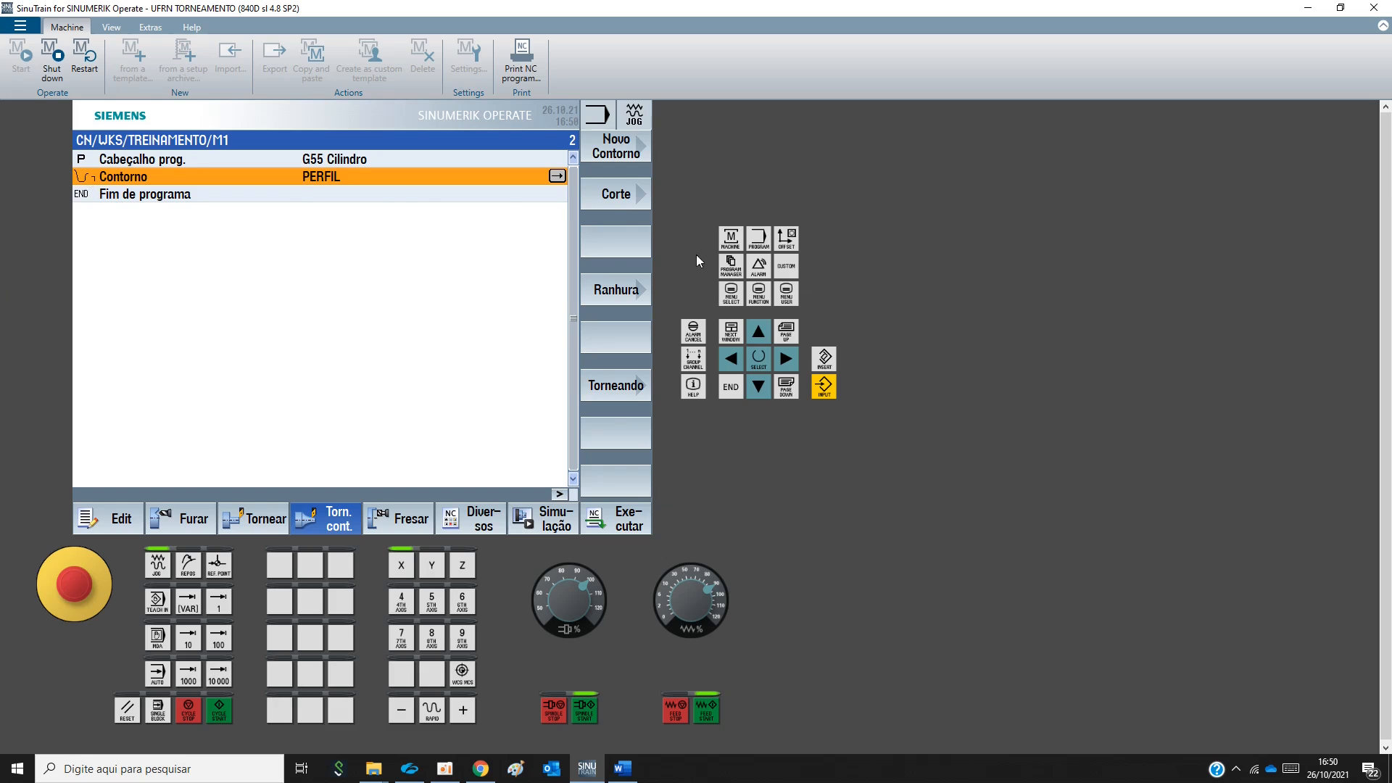
Create a Corte cycle for the PERFIL contour, preview its Simples input mode, and return it to Completo
left_click(620, 200)
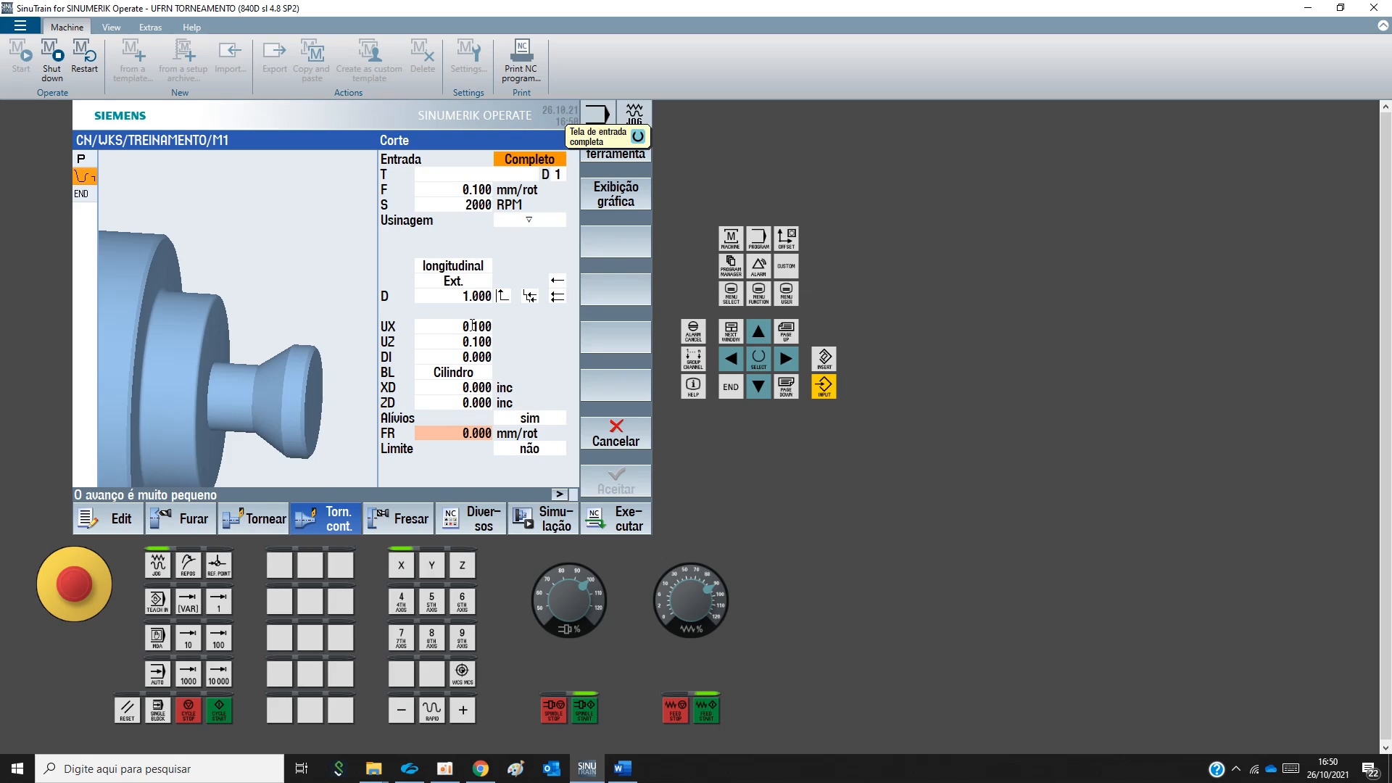
left_click(542, 161)
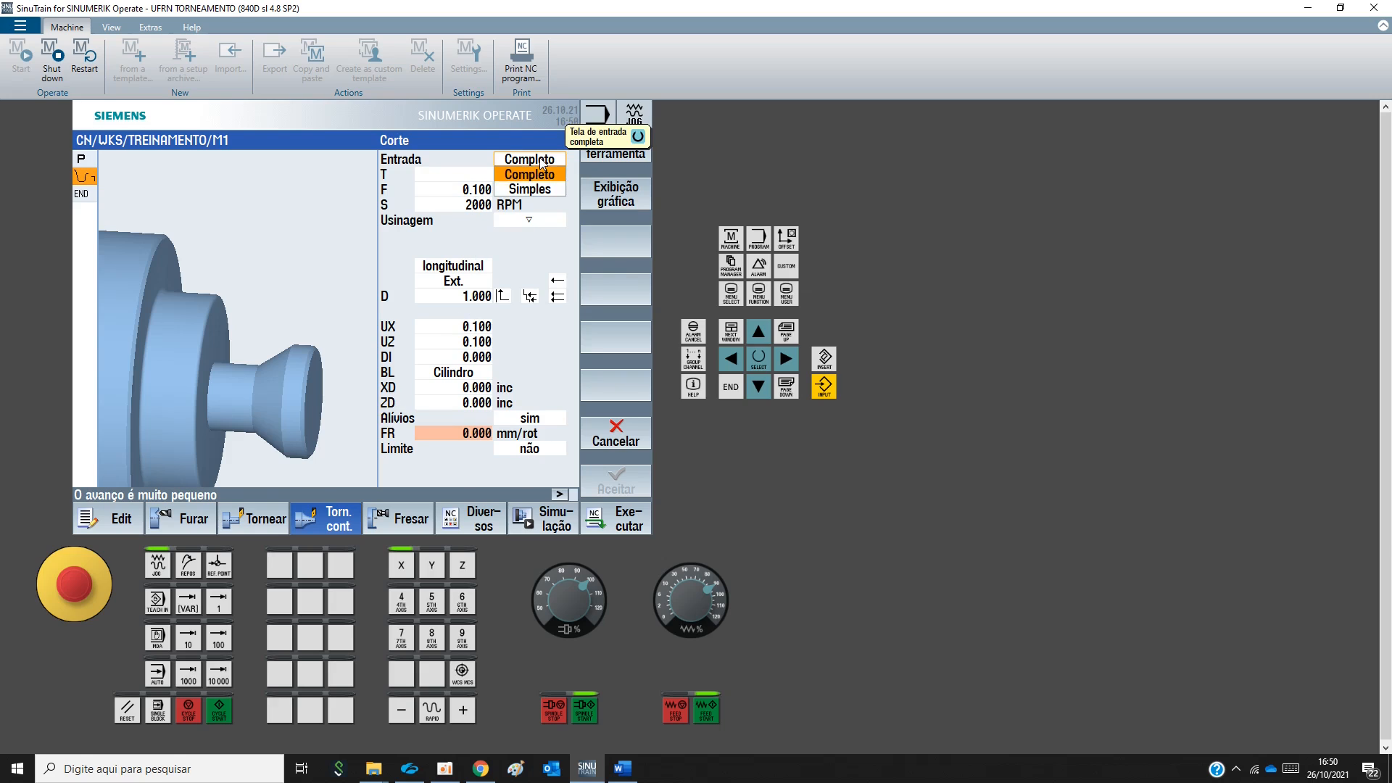
left_click(530, 190)
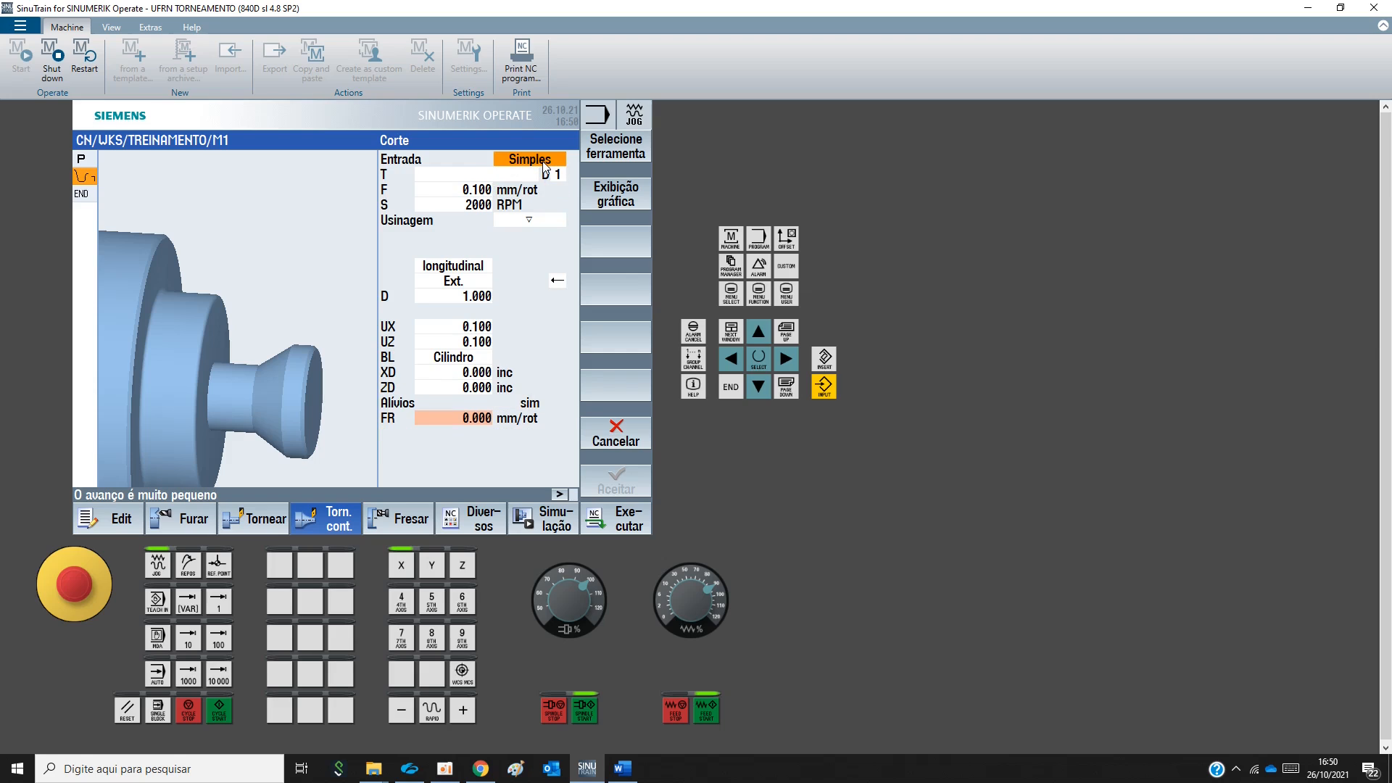
left_click(543, 160)
left_click(535, 179)
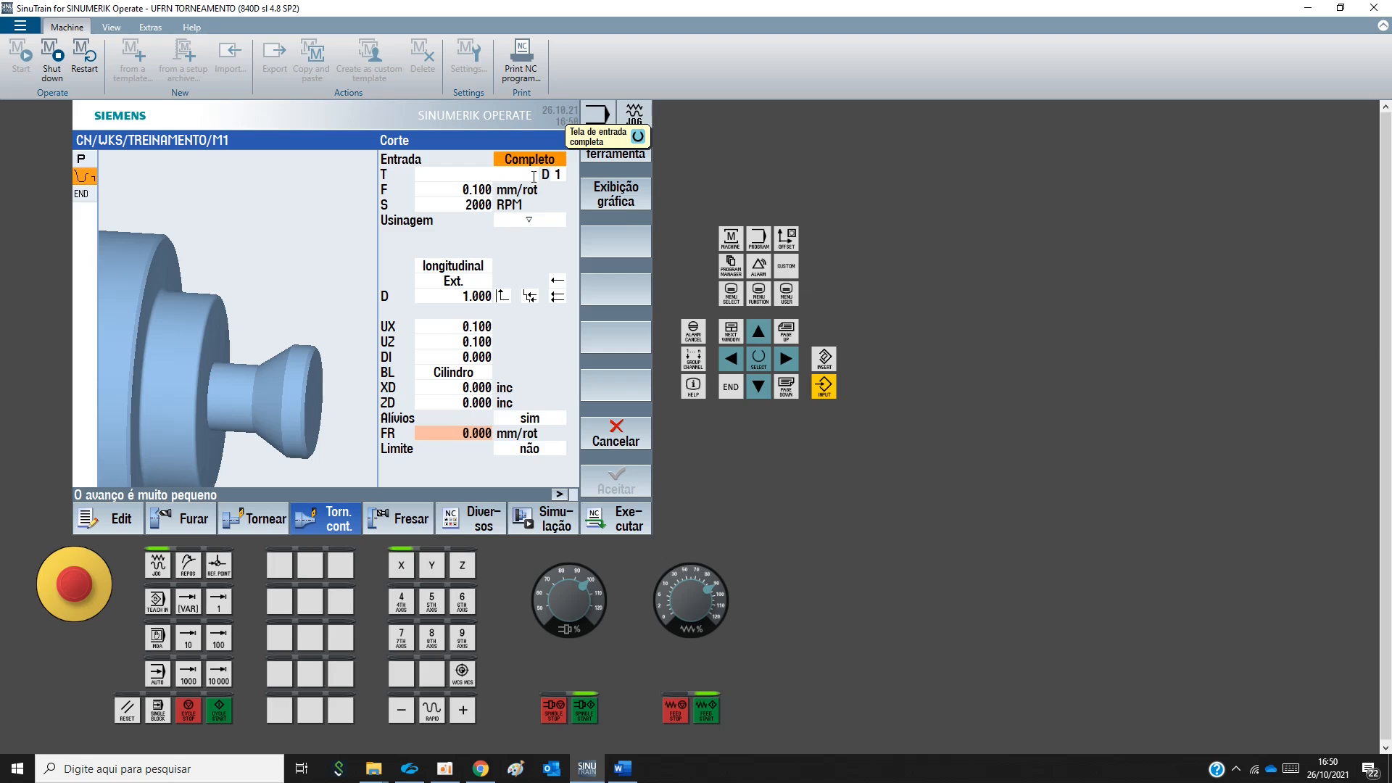
Assign the tool ROUGHING_T80 A from the magazine to the Corte cycle
left_click(450, 174)
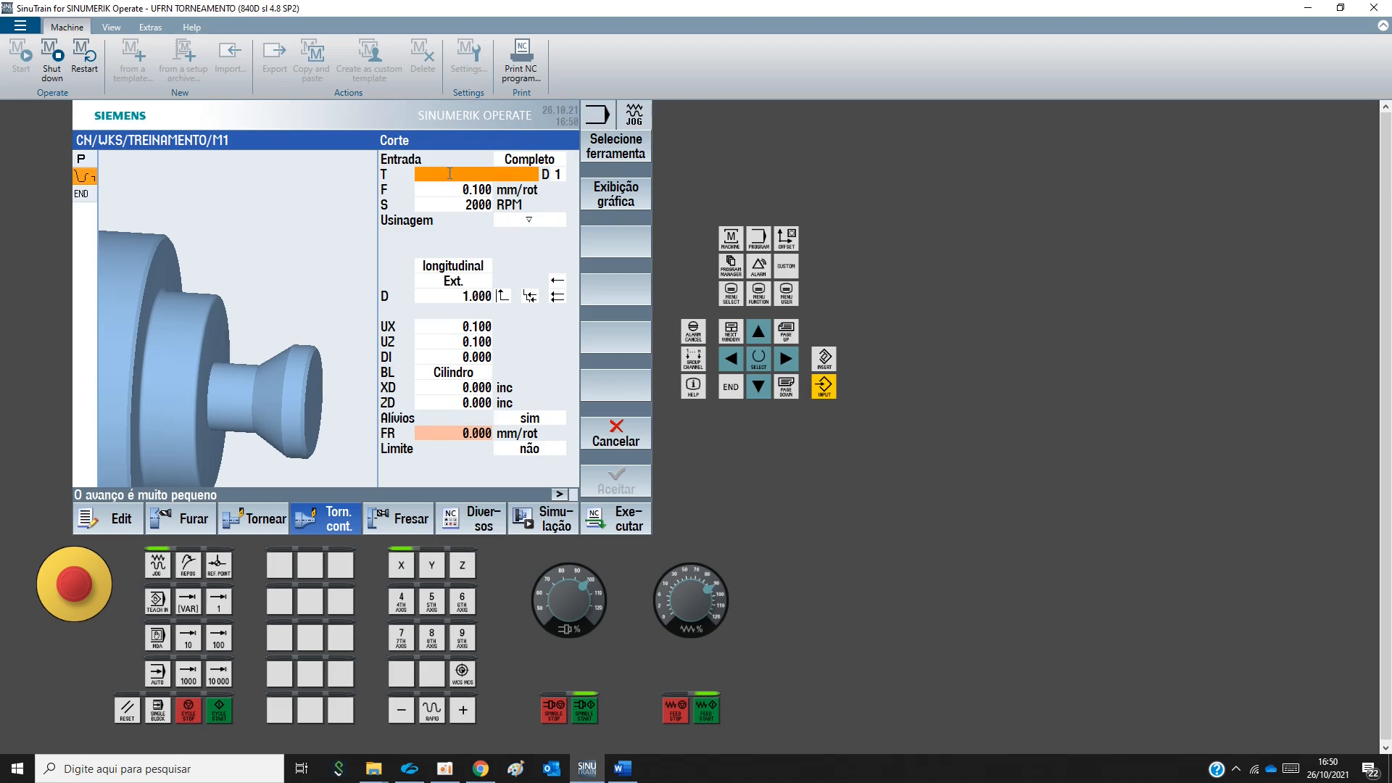
left_click(587, 156)
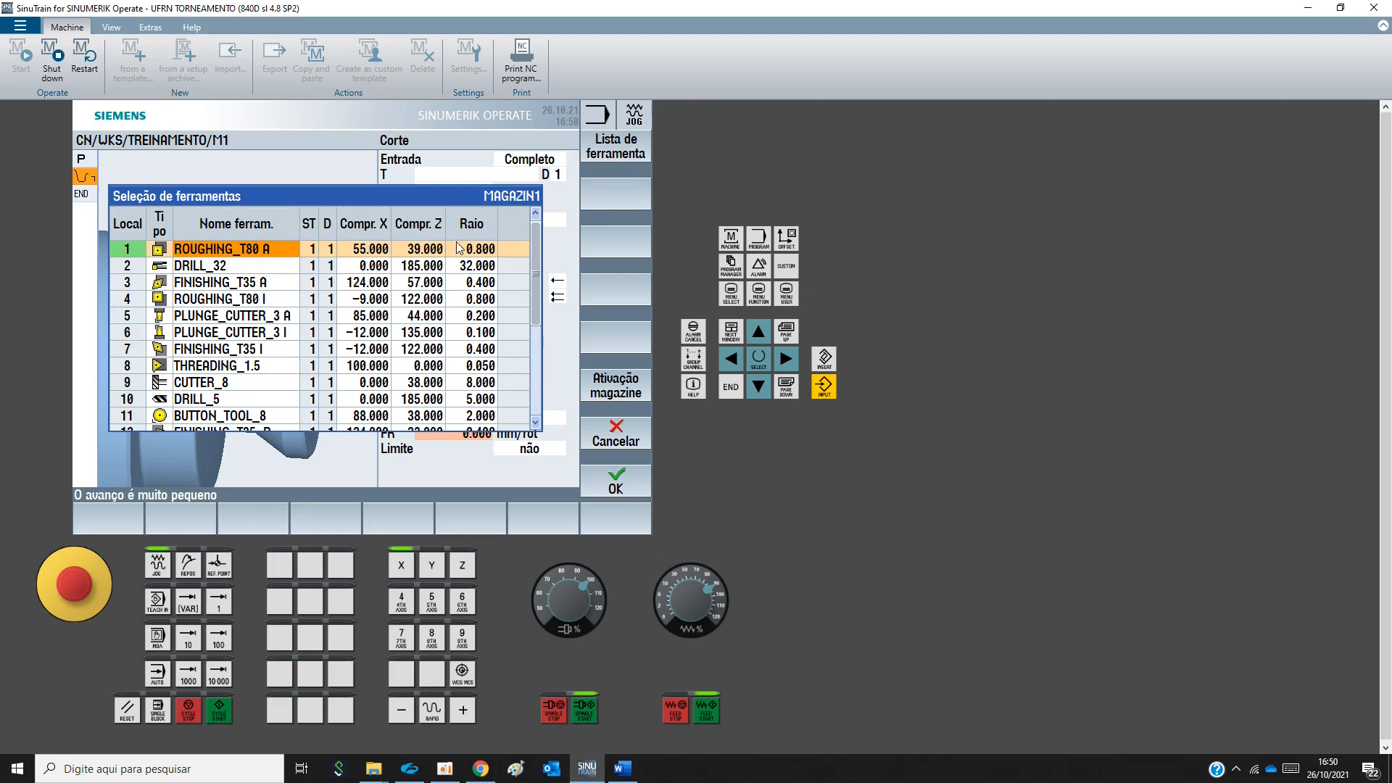
key("ctrl")
key("ctrl")
key("ctrl")
left_click(625, 485)
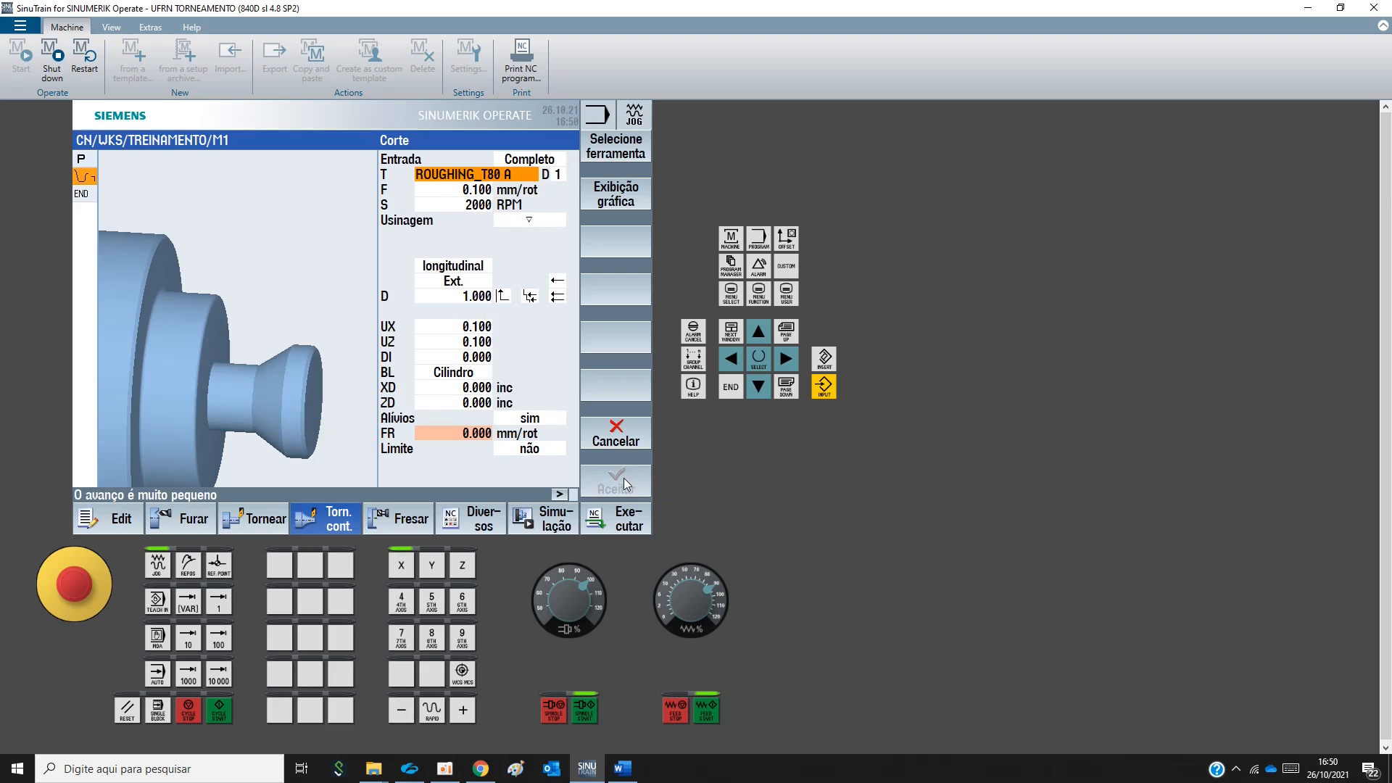
Set the Corte cycle's spindle speed S to 3000 RPM and keep the machining type at roughing (▽)
left_click(425, 190)
left_click(424, 206)
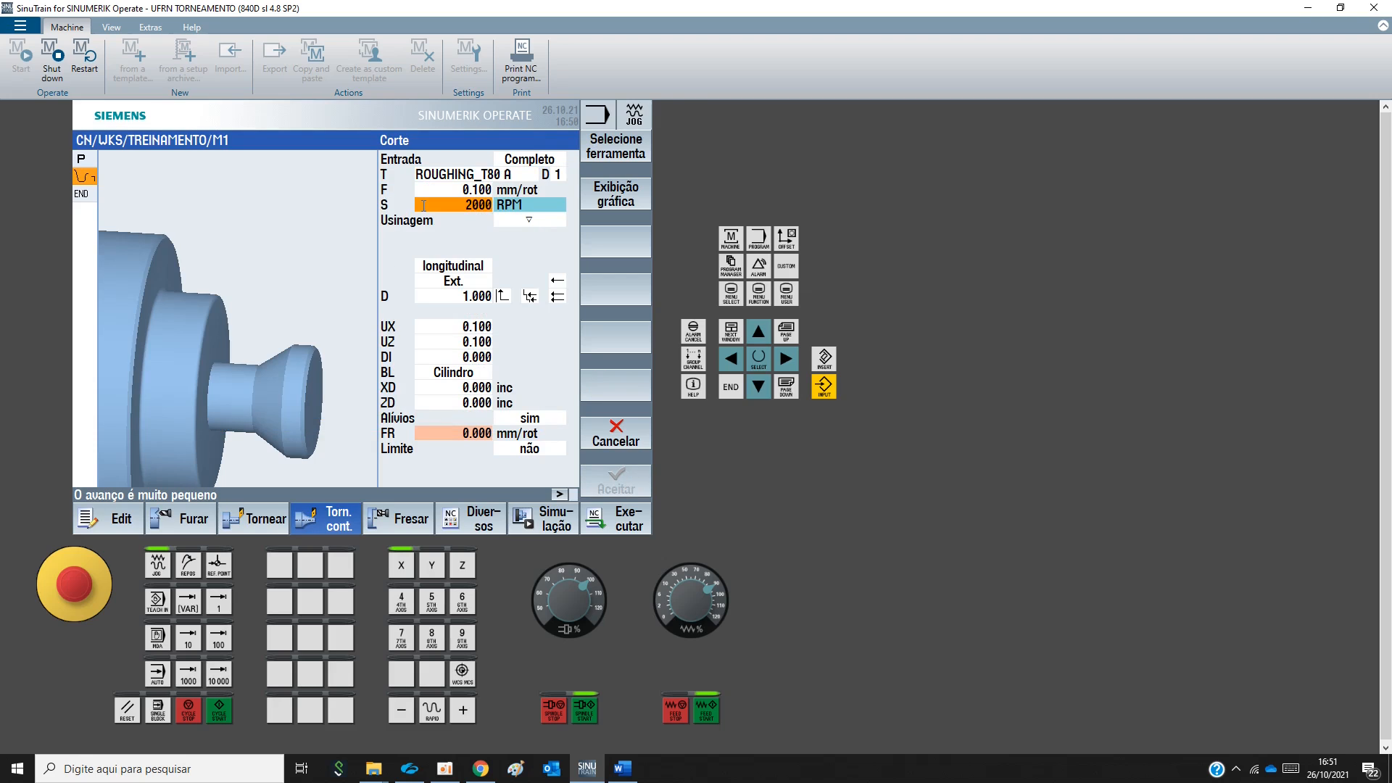
type("300")
key("Return")
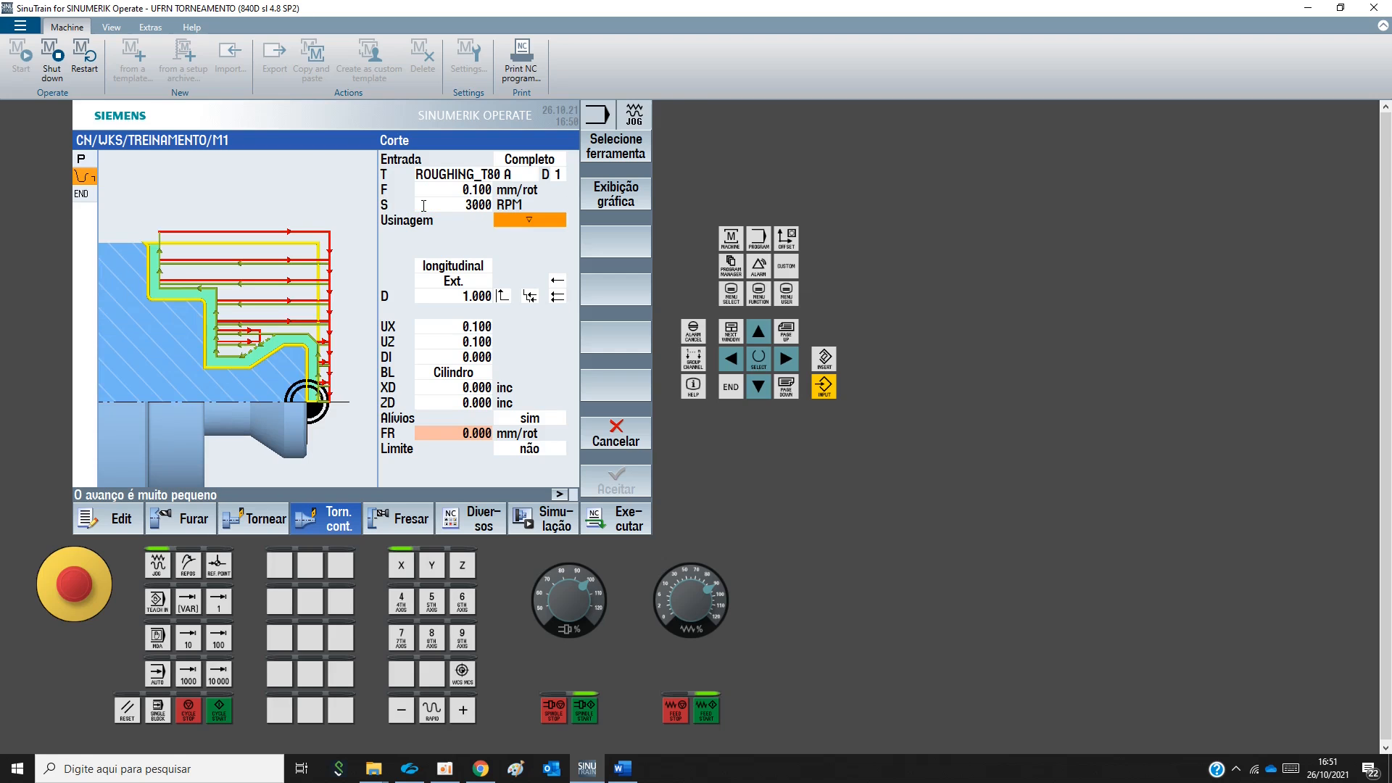
left_click(546, 222)
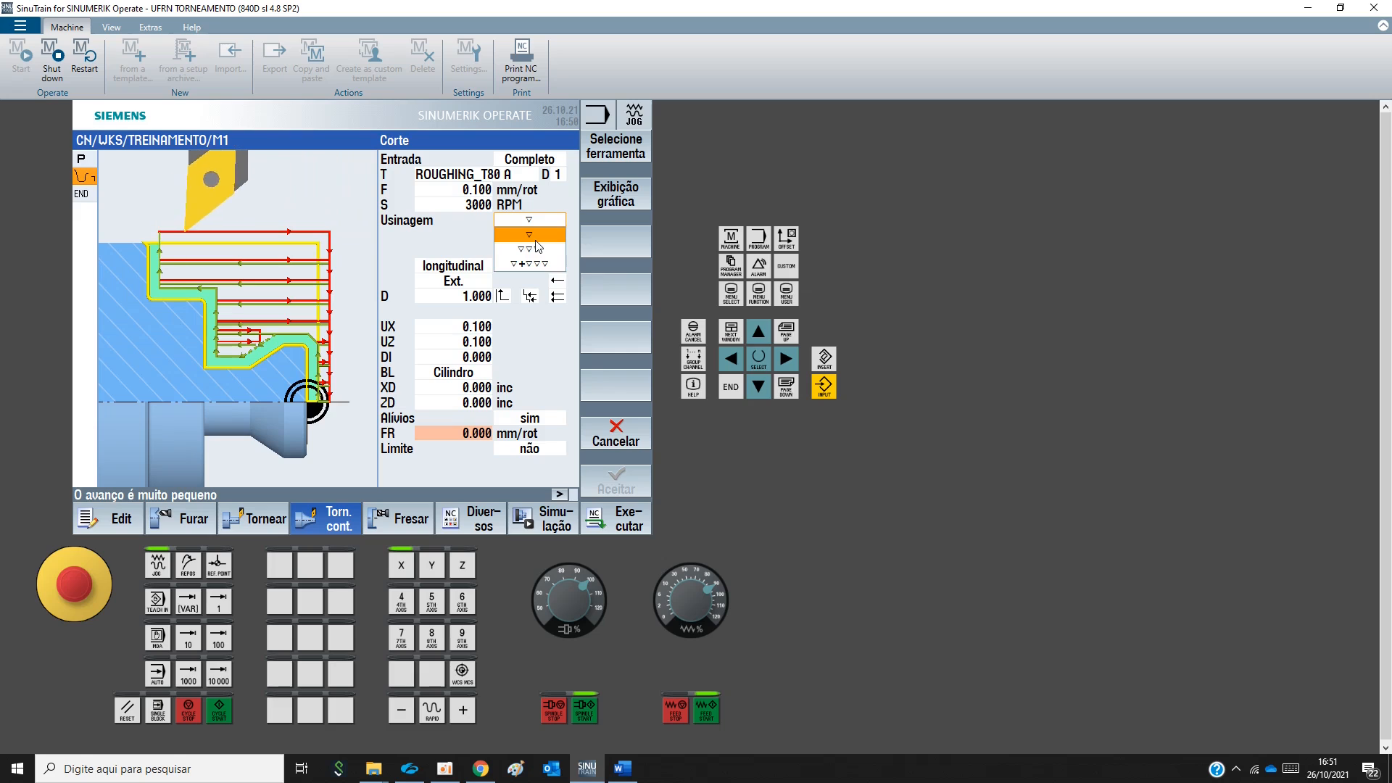
left_click(535, 236)
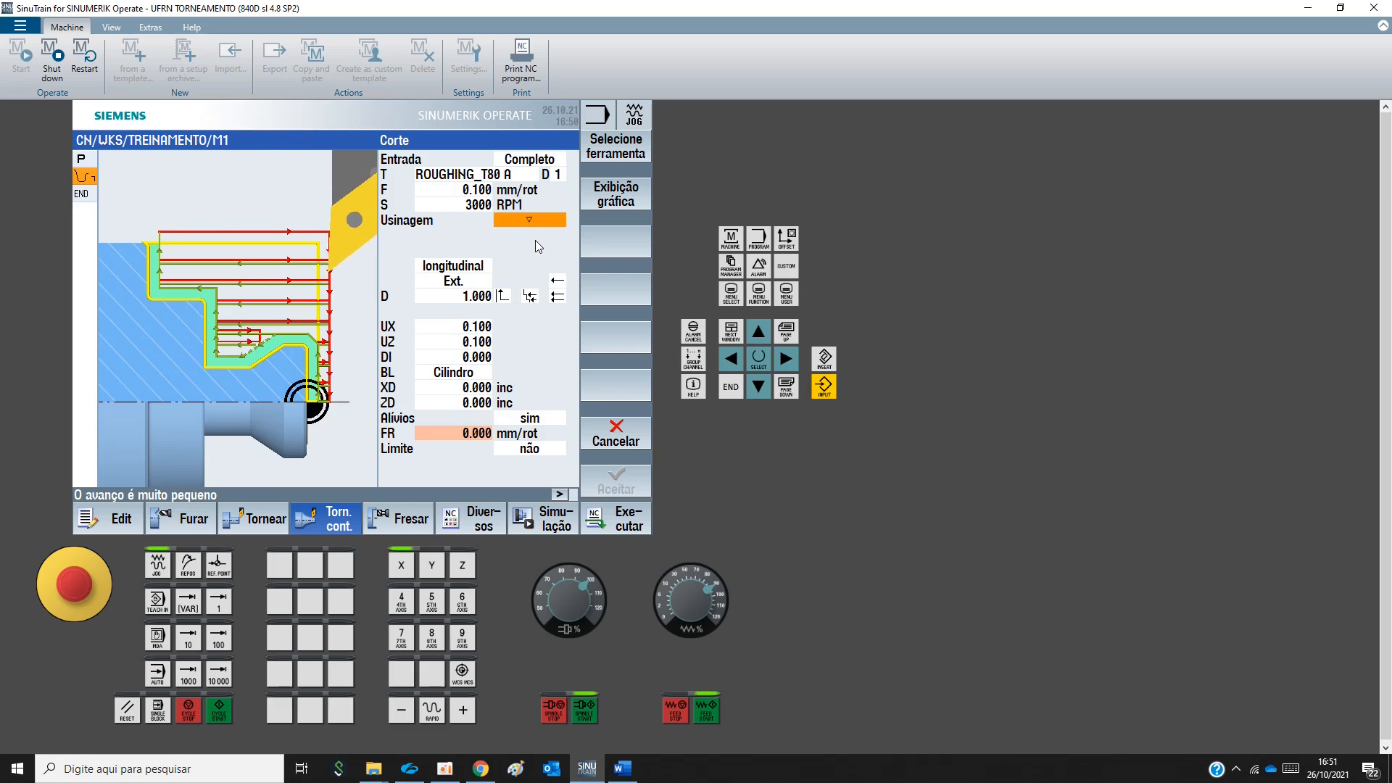
Preview the machining direction plano, and switch the Corte cycle's direction to paral. c/ cont
left_click(472, 267)
left_click(472, 267)
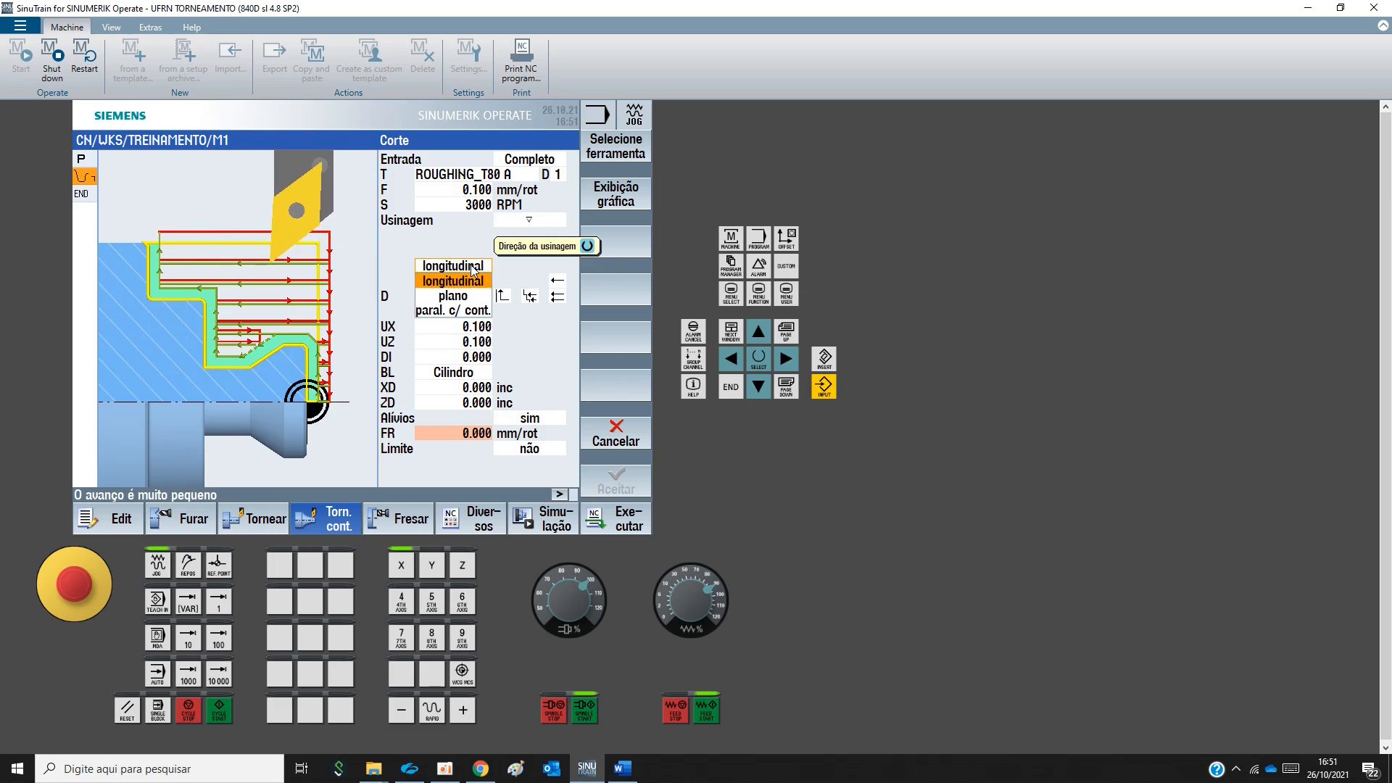
left_click(470, 292)
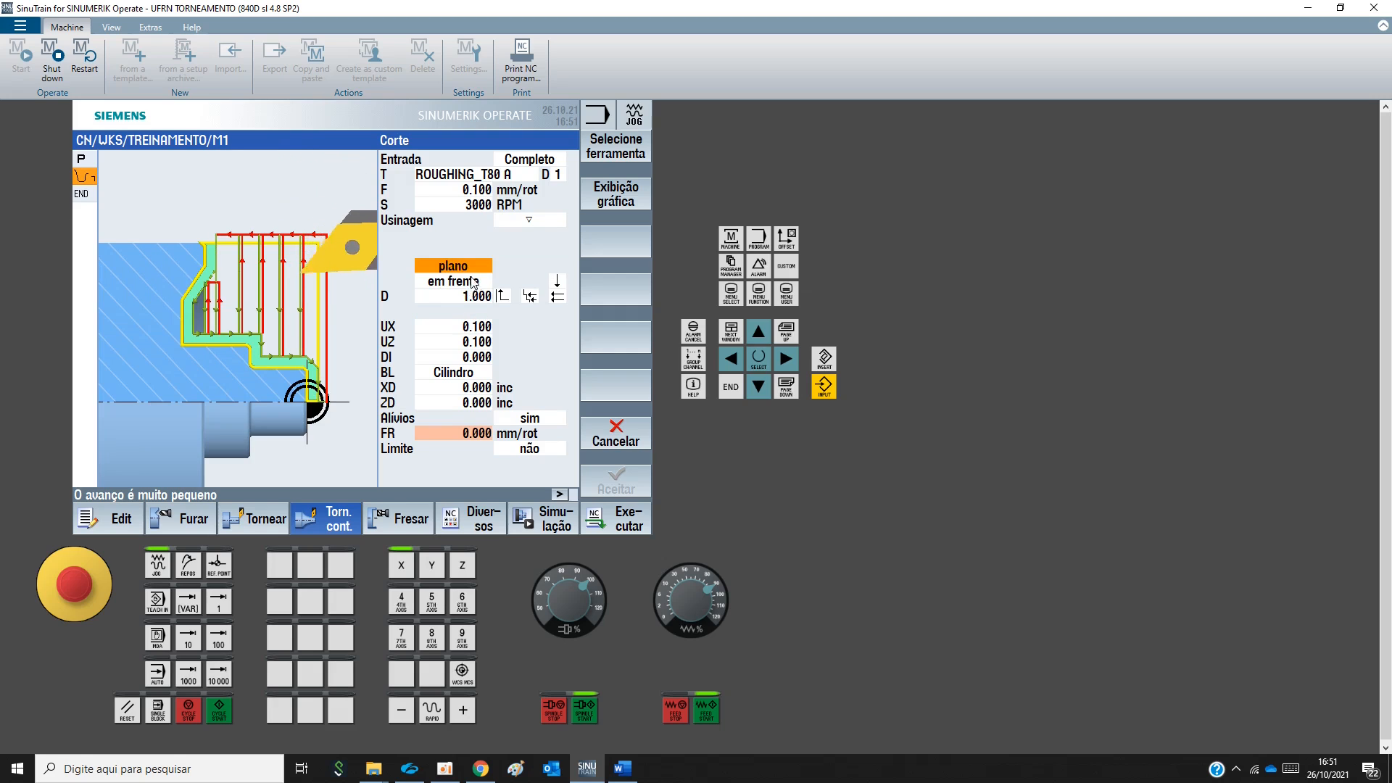
left_click(472, 267)
left_click(474, 309)
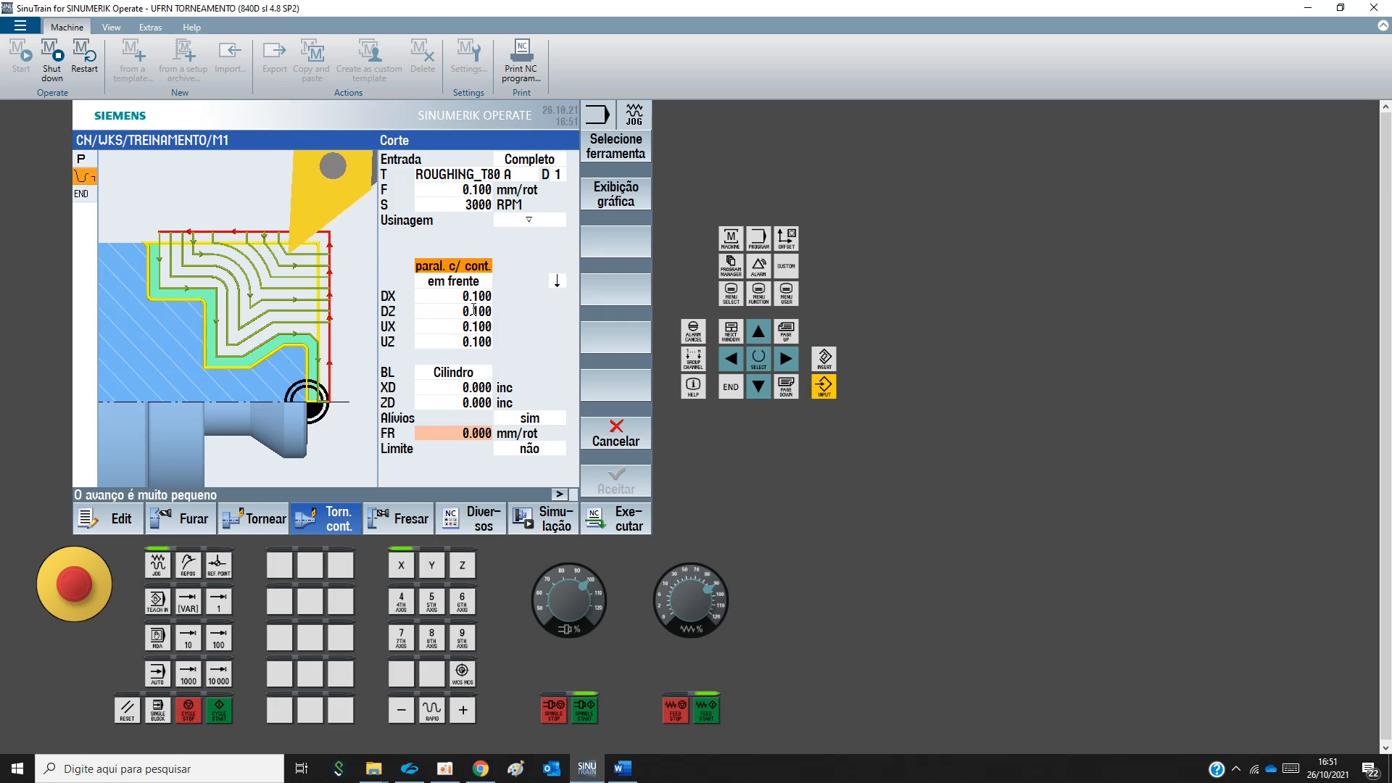
Set the Corte cycle's machining direction to longitudinal
left_click(475, 268)
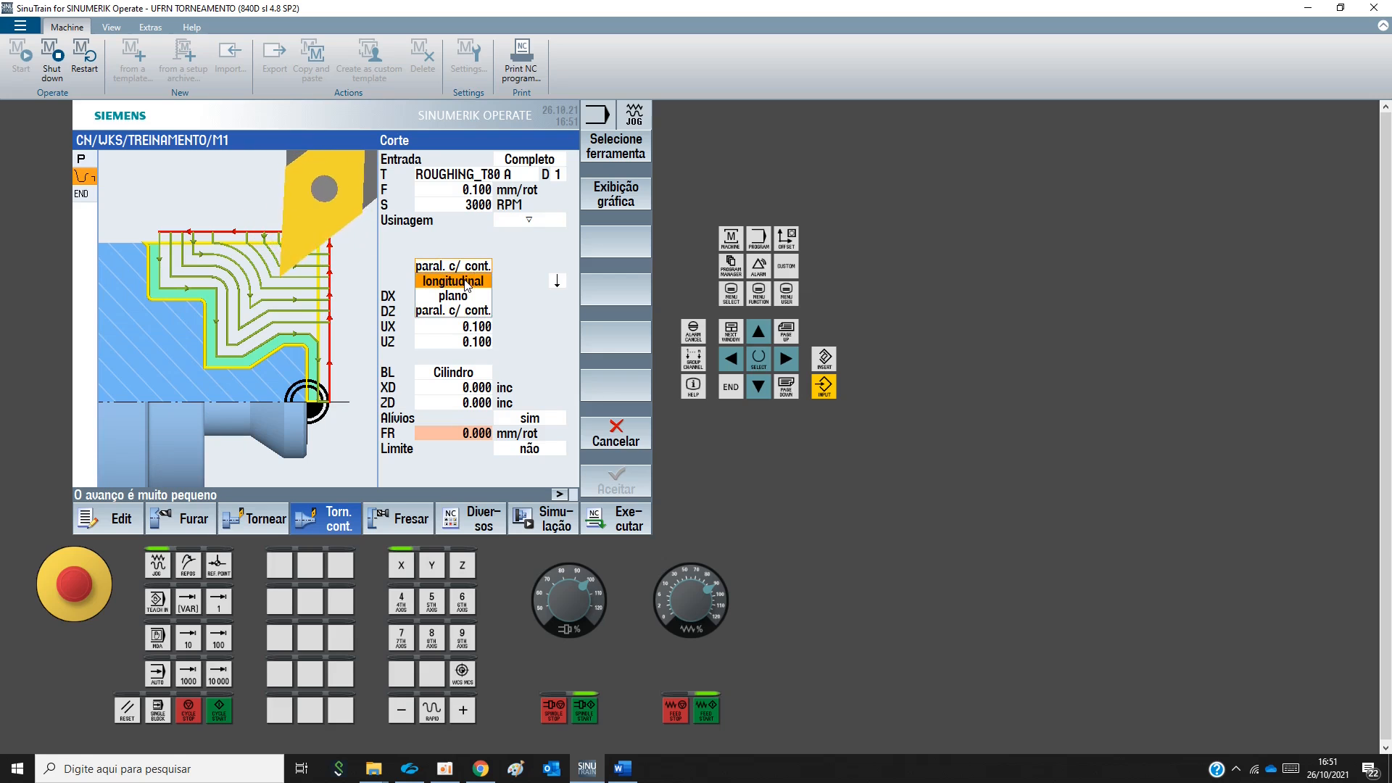
left_click(456, 282)
left_click(456, 282)
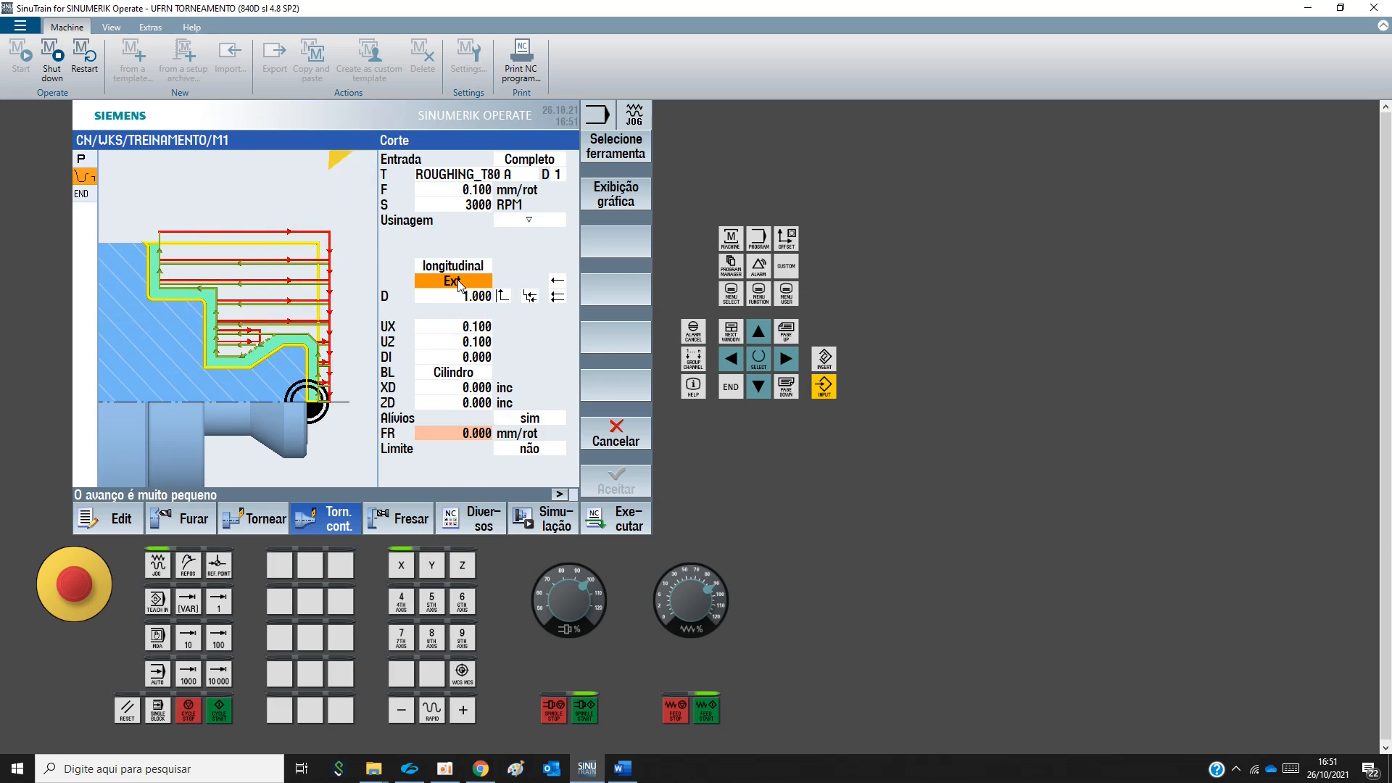
Preview the Int. machining side, return it to Ext., and consult the Corte cycle's parameter help
left_click(456, 284)
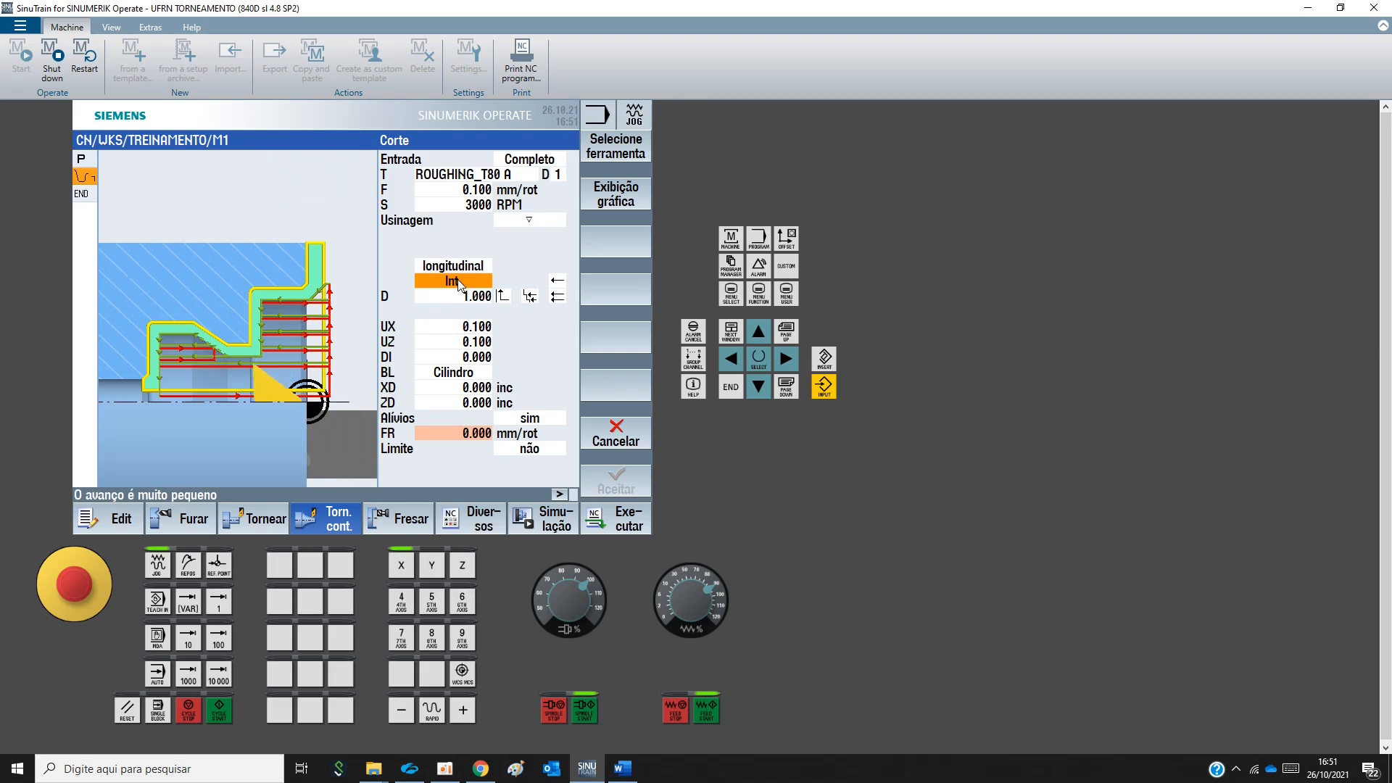
left_click(454, 282)
left_click(694, 387)
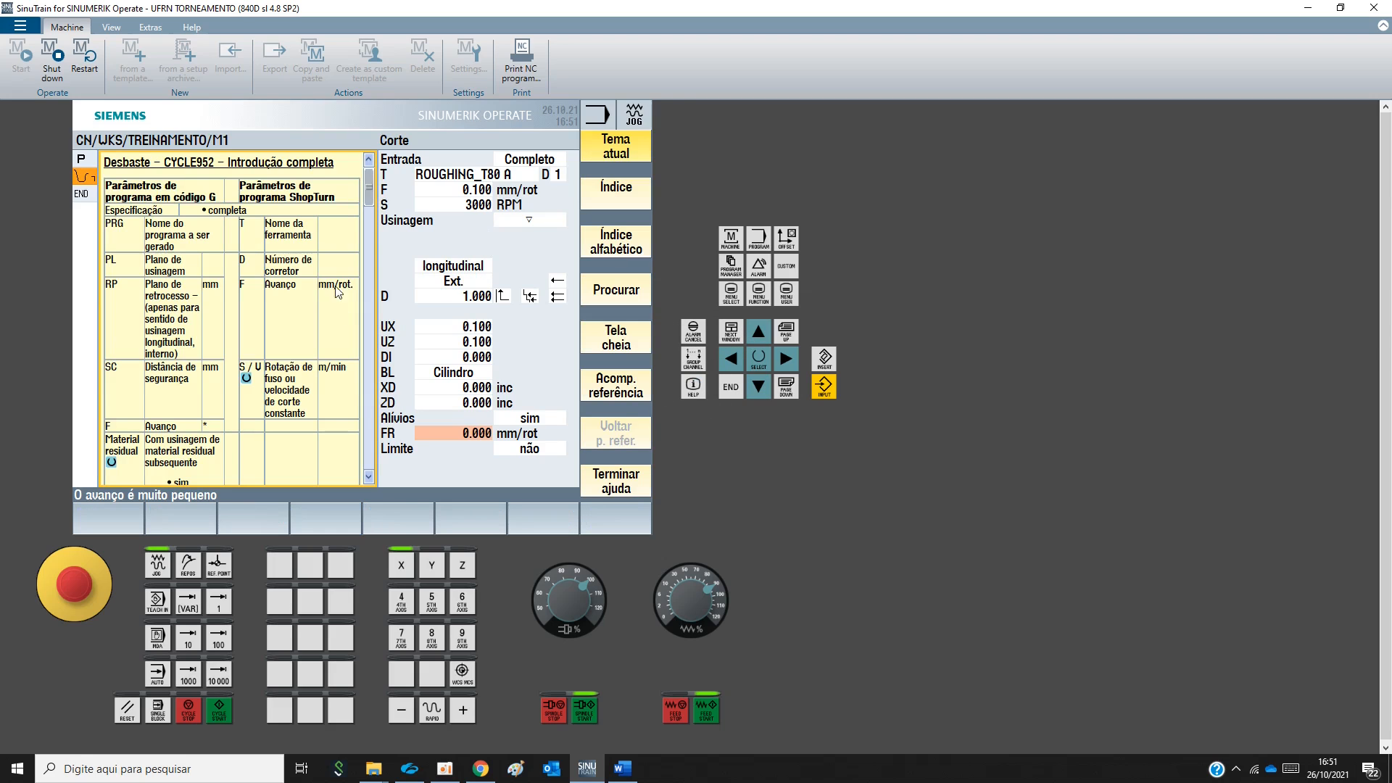
left_click(615, 490)
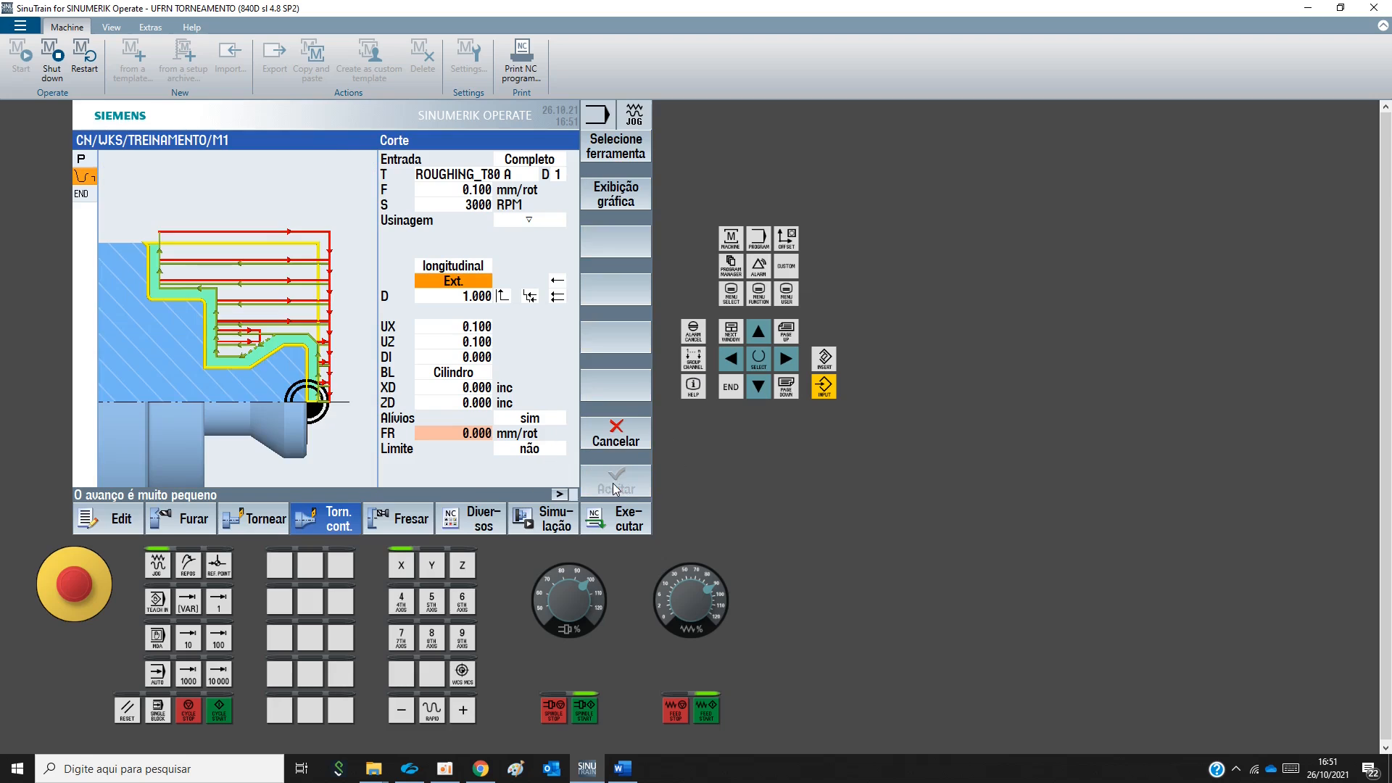
Set the Corte cycle's maximum depth infeed D to 0.5
left_click(455, 293)
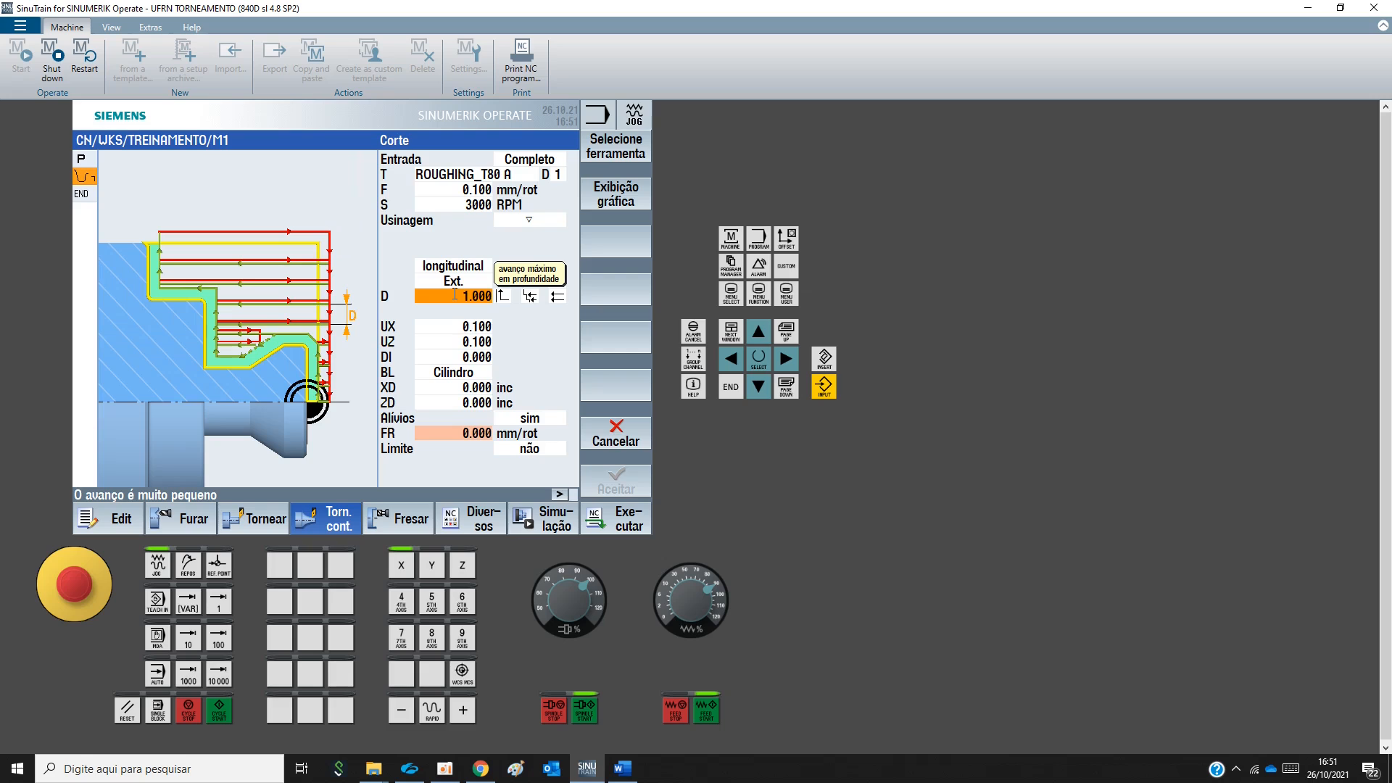
type("0.5")
key("Return")
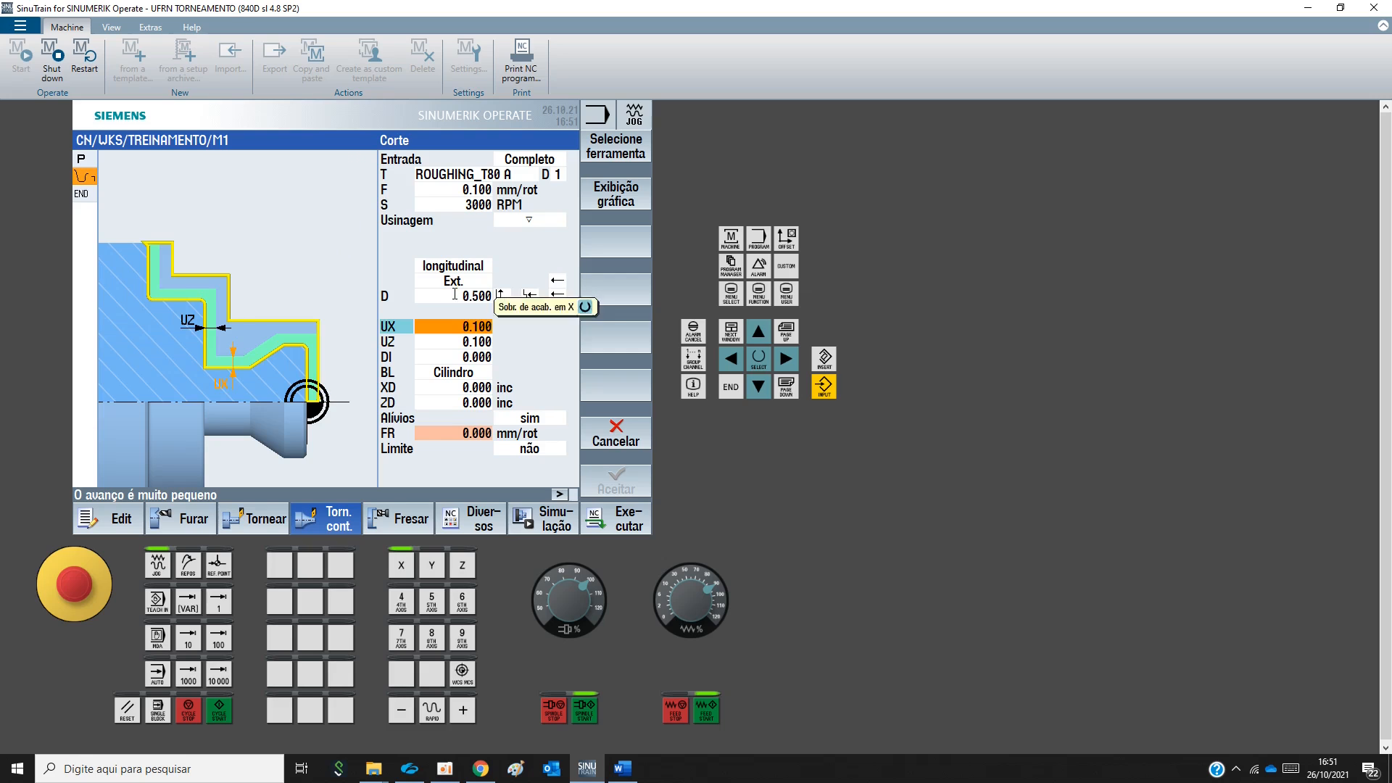
Examine the contour rounding, cut segmentation and constant cutting depth options beside the infeed depth D
left_click(504, 298)
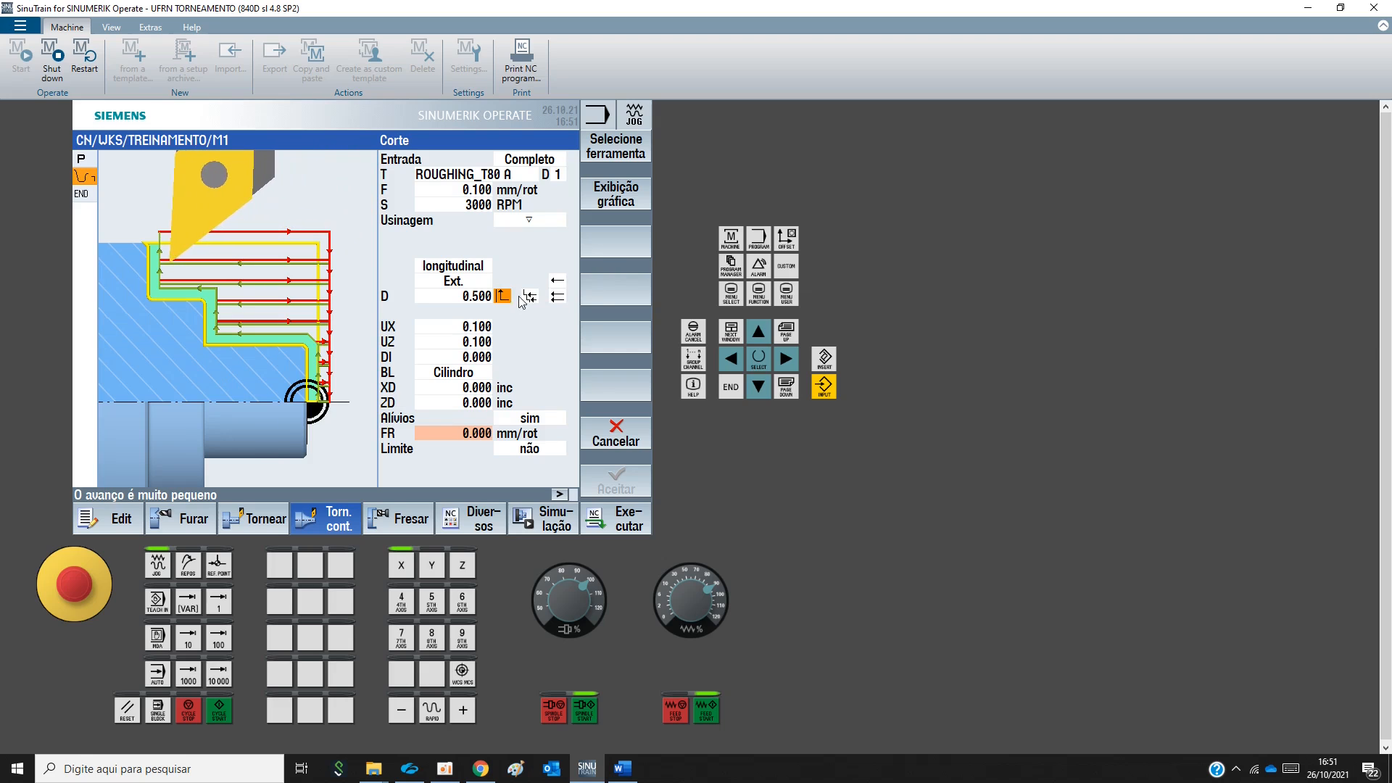
left_click(529, 298)
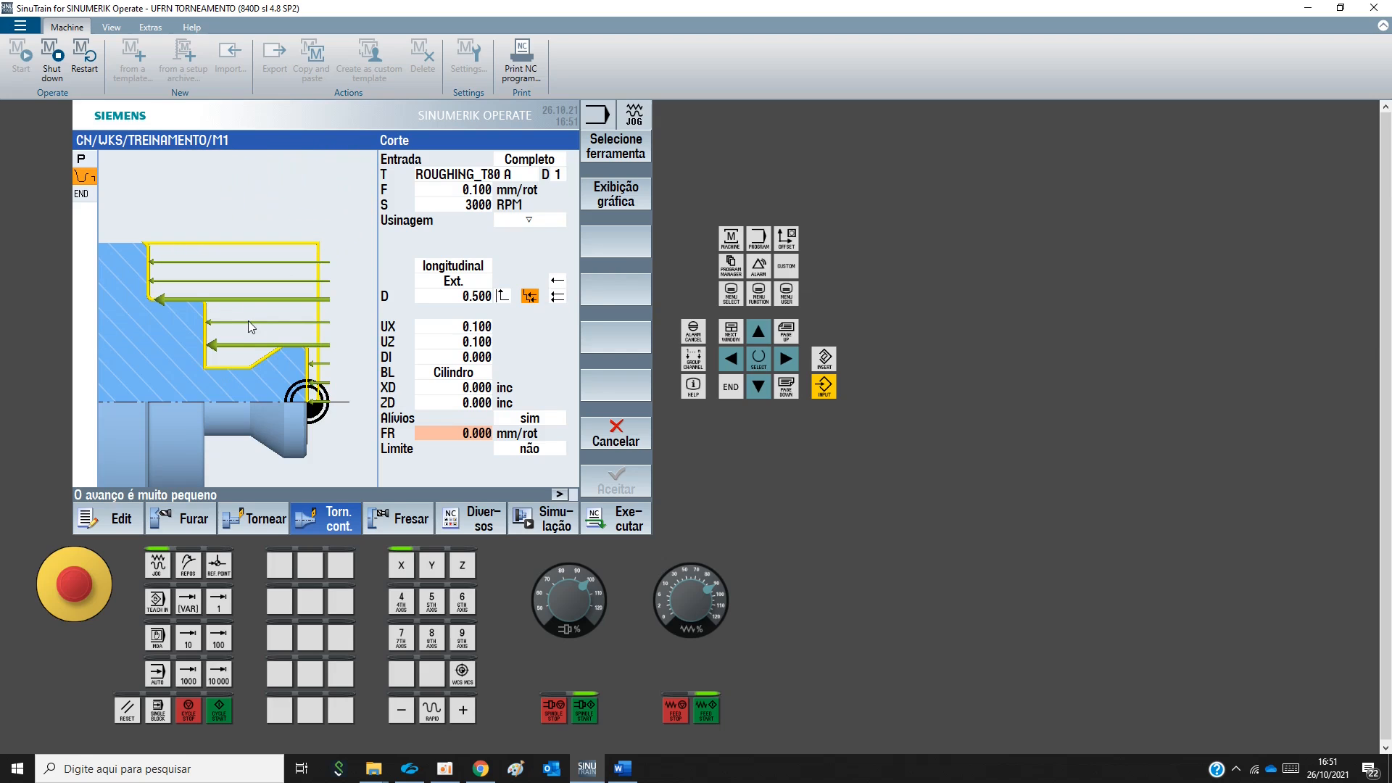
left_click(557, 296)
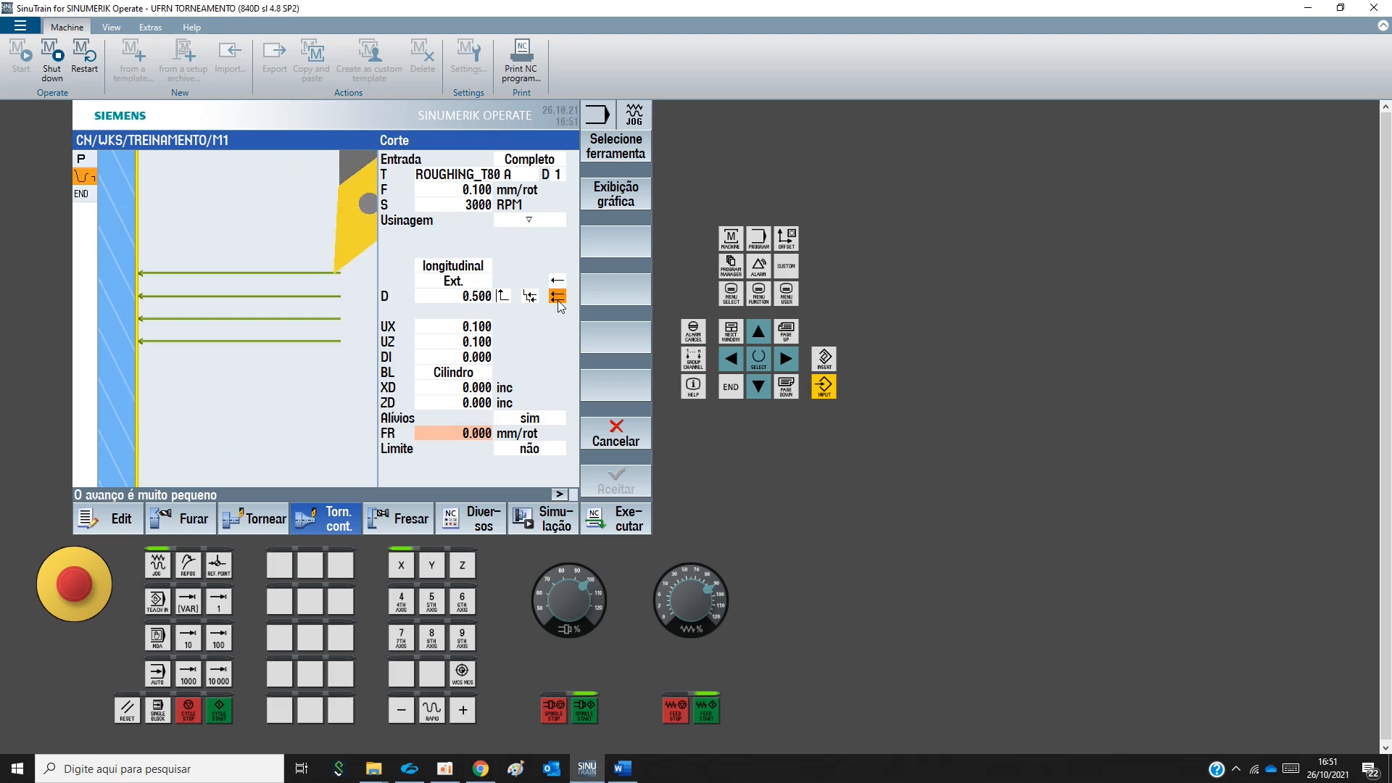
left_click(501, 298)
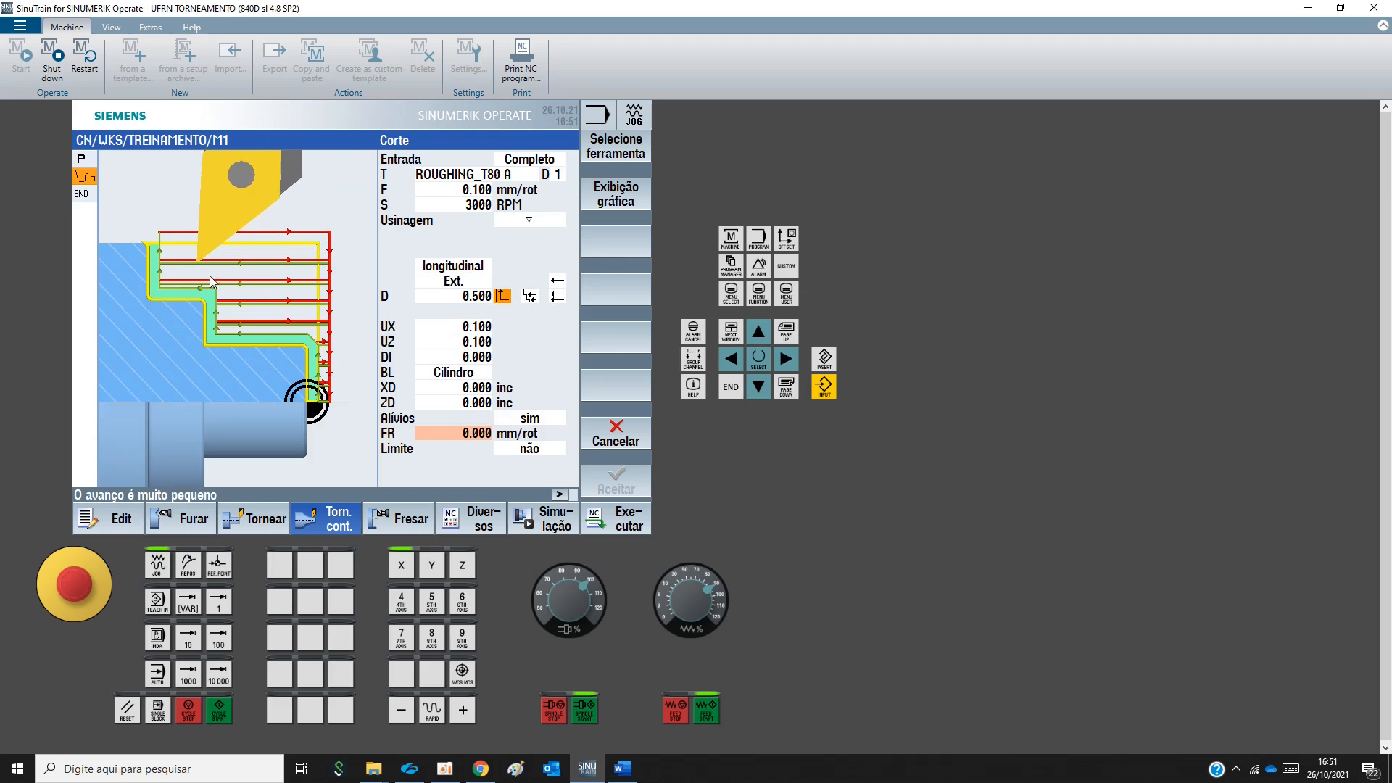
Examine the help graphics for the finishing allowances UX and UZ and the interruption distance DI
left_click(440, 328)
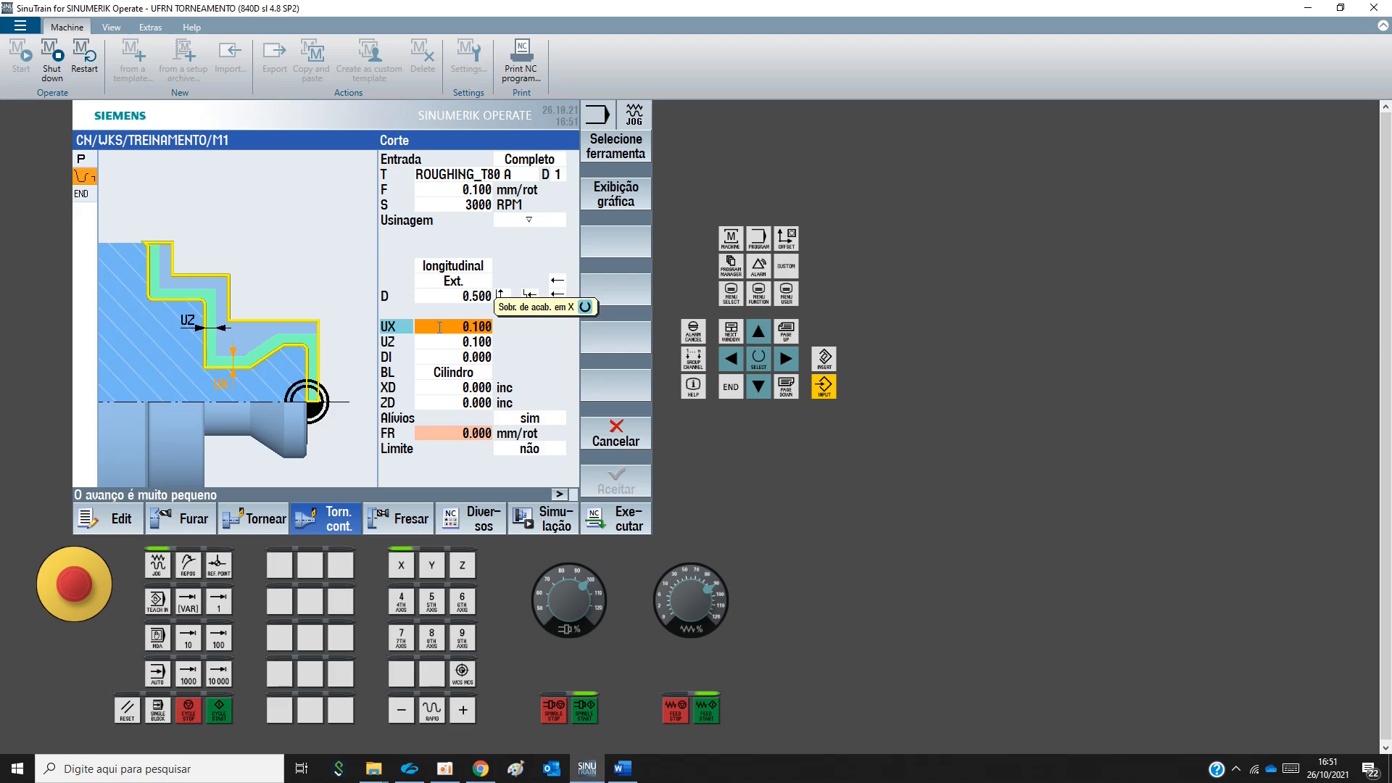
left_click(435, 343)
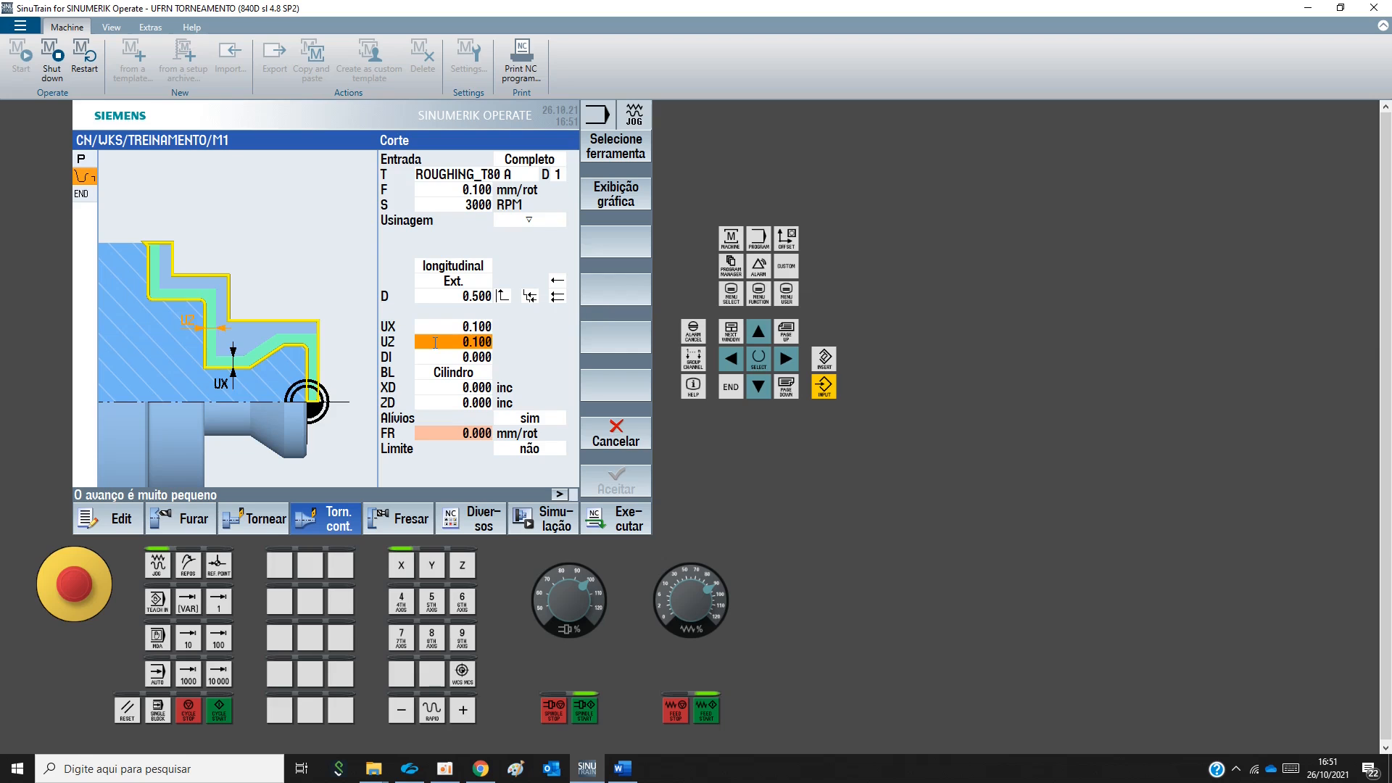
left_click(431, 356)
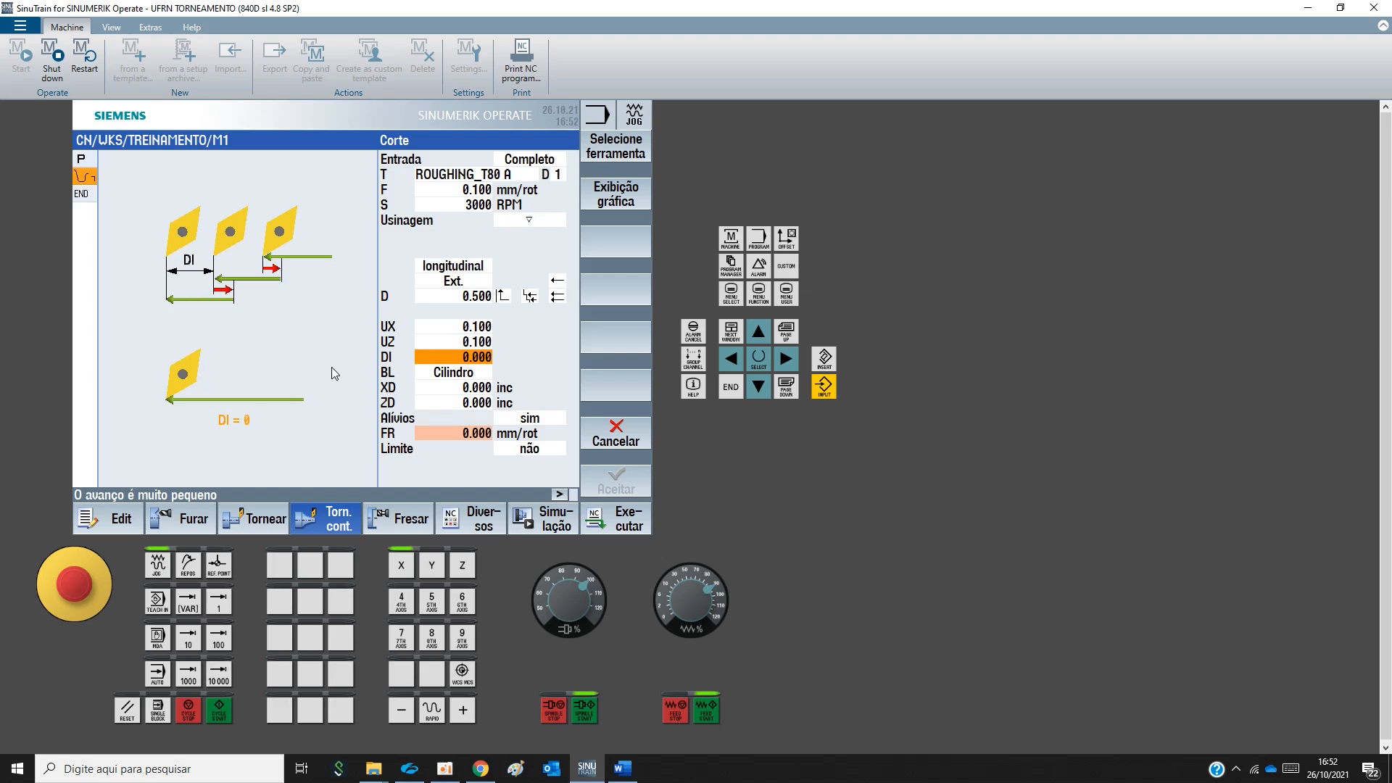
Preview the blank descriptions Sobremedida and Contorno for BL, and return it to Cilindro
left_click(435, 377)
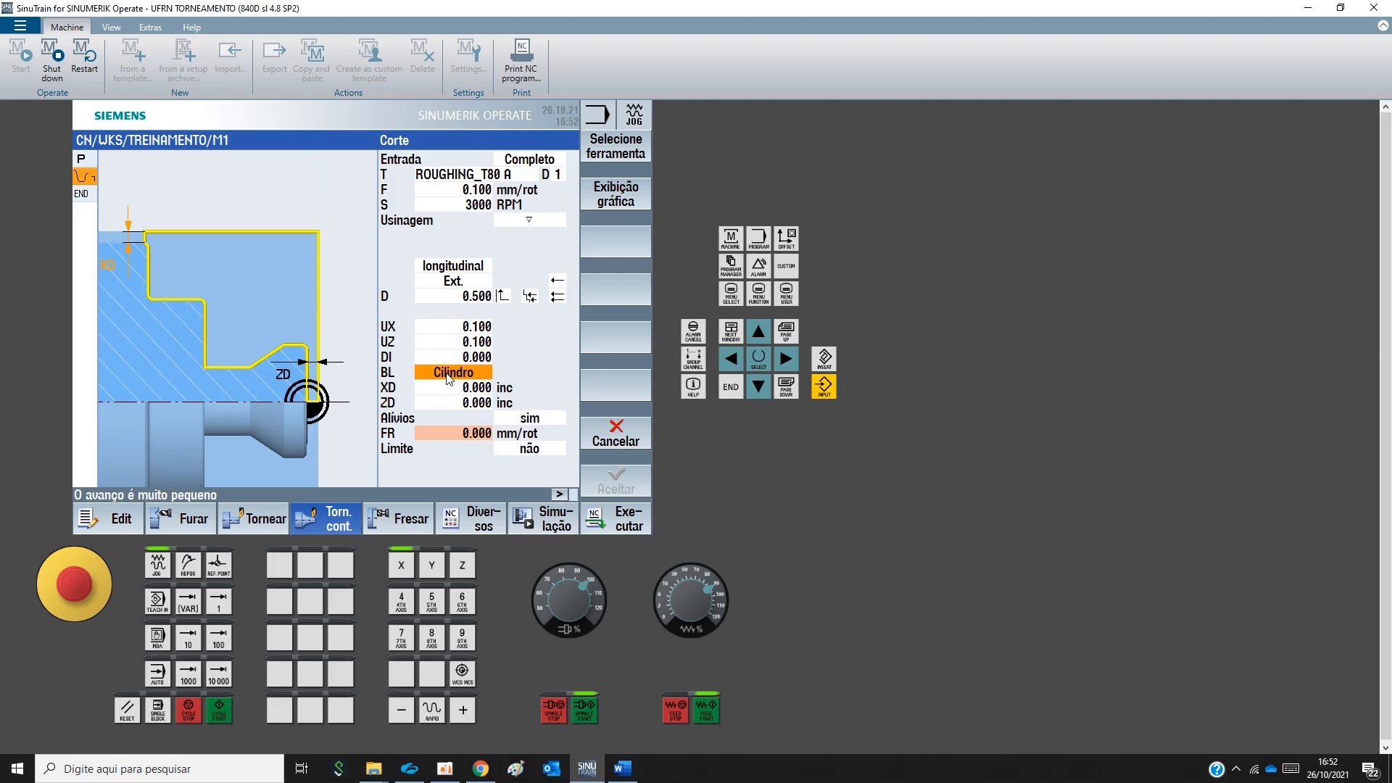
left_click(443, 376)
left_click(452, 403)
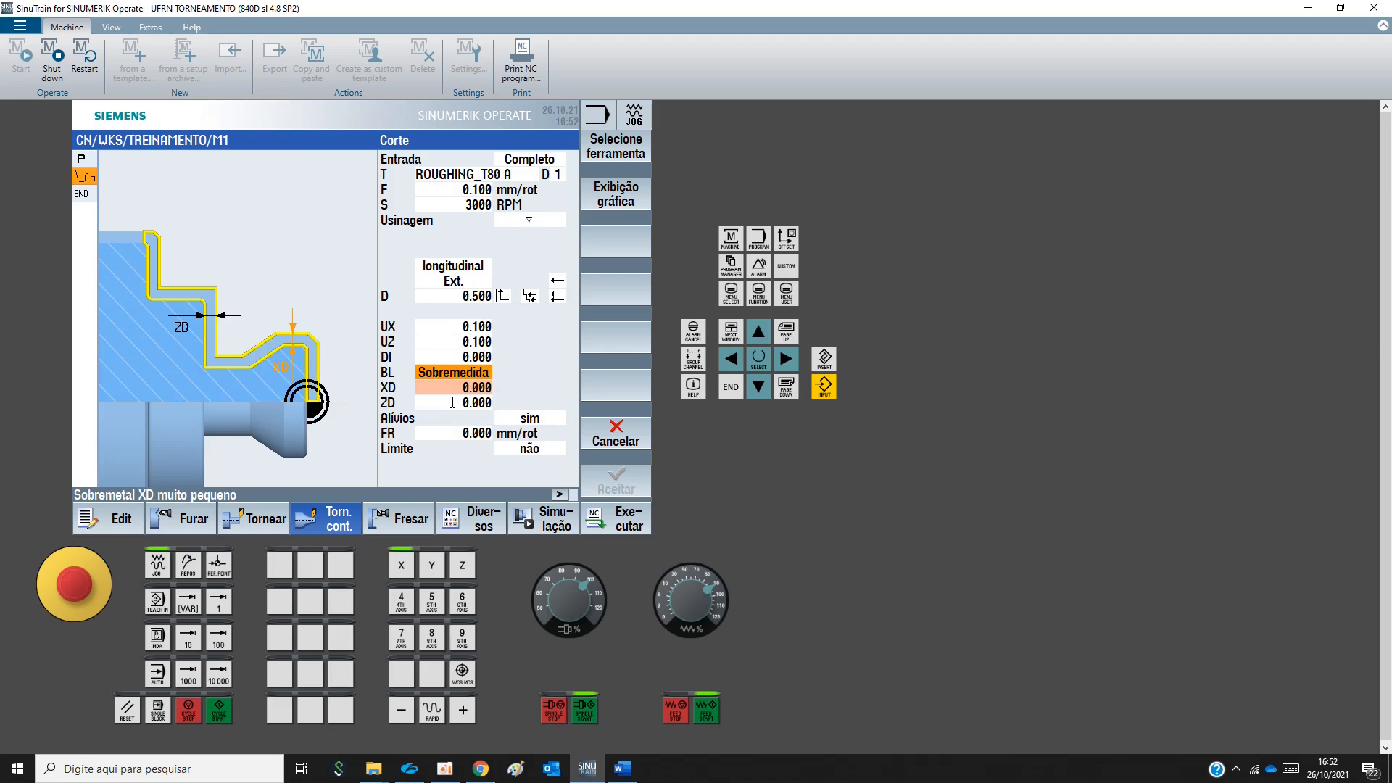
left_click(454, 374)
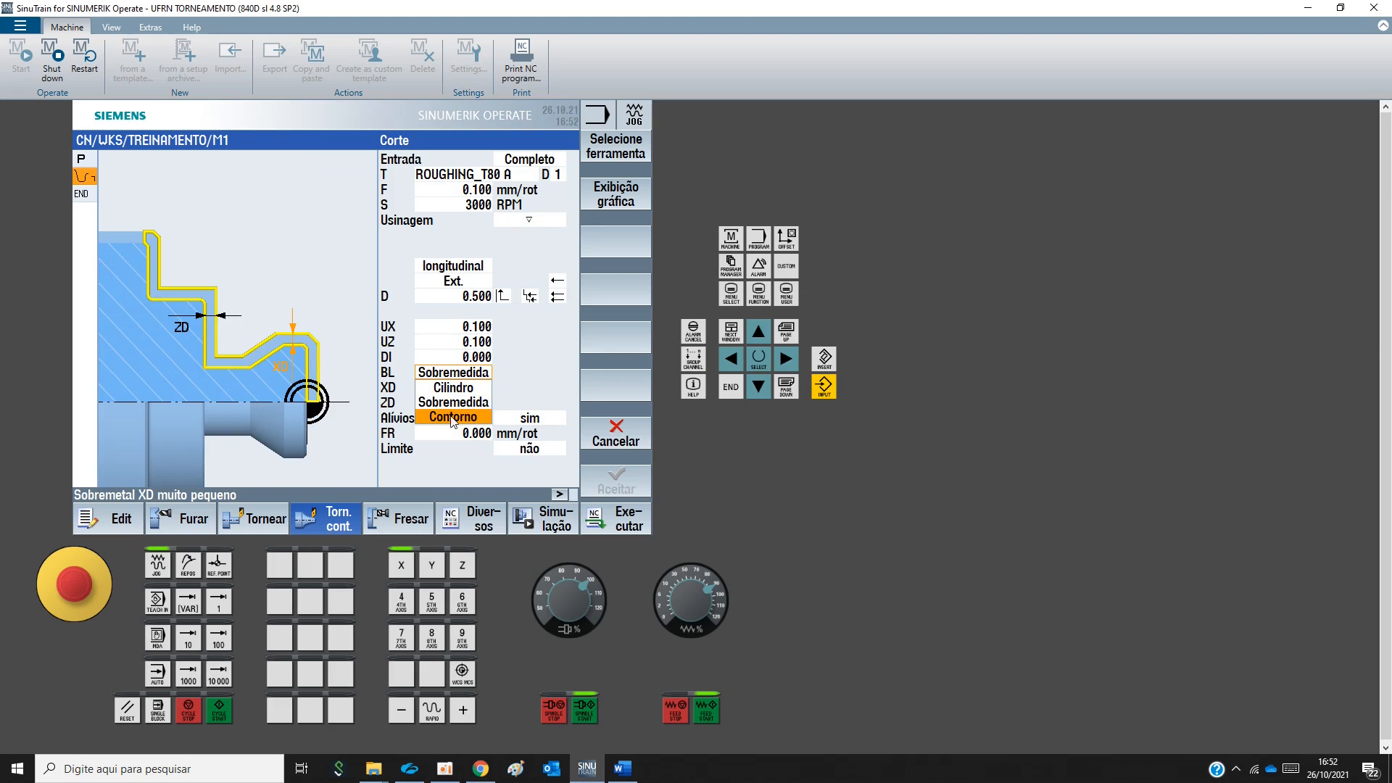
left_click(453, 418)
left_click(455, 377)
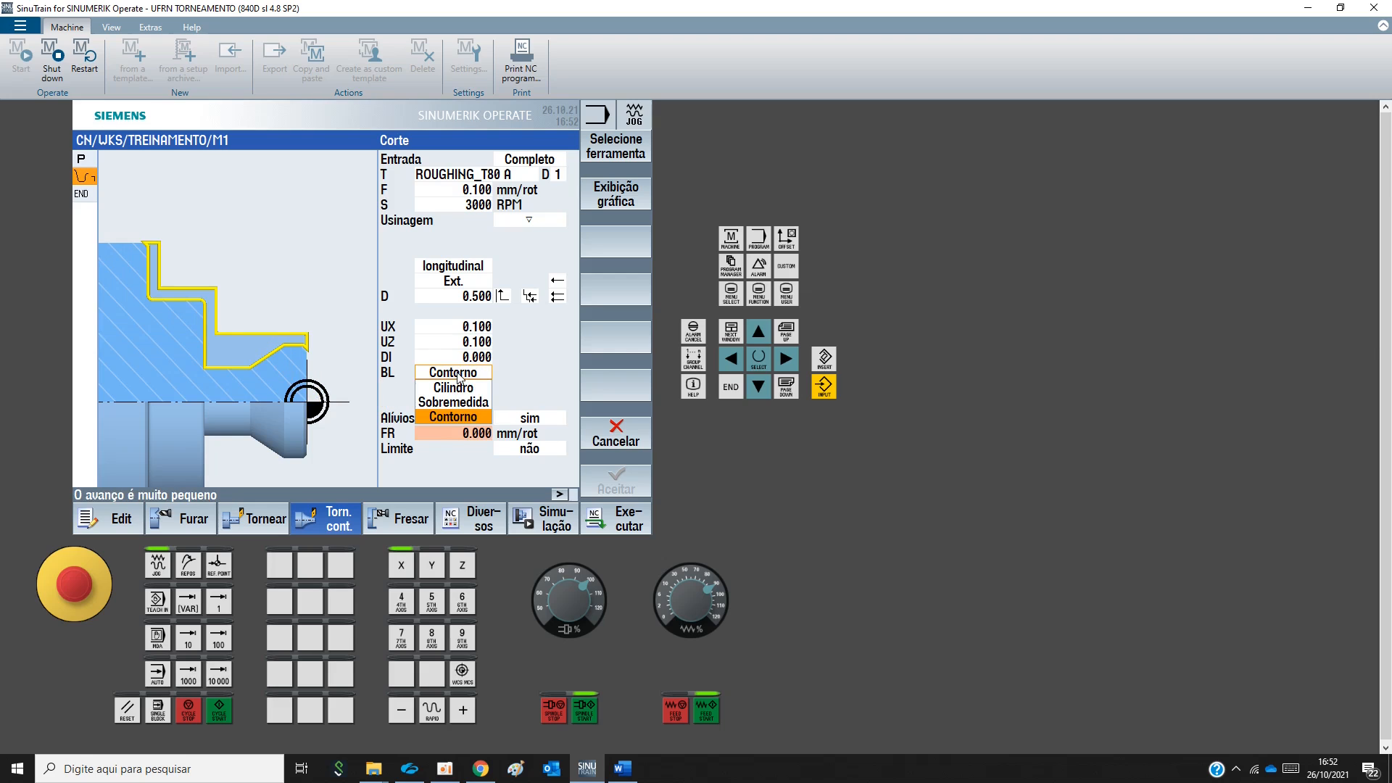
left_click(457, 389)
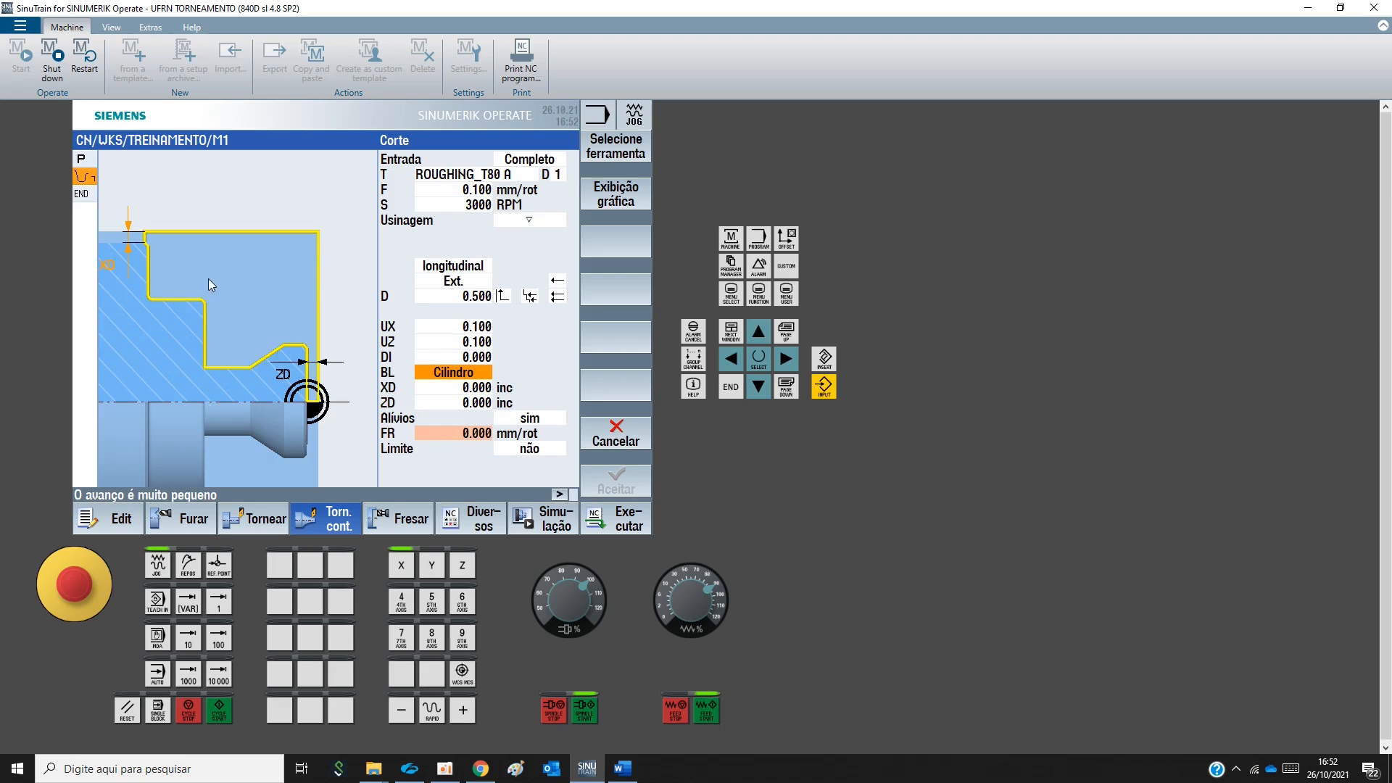
Examine the help graphics for the cylinder blank allowances XD and ZD
left_click(427, 387)
left_click(432, 402)
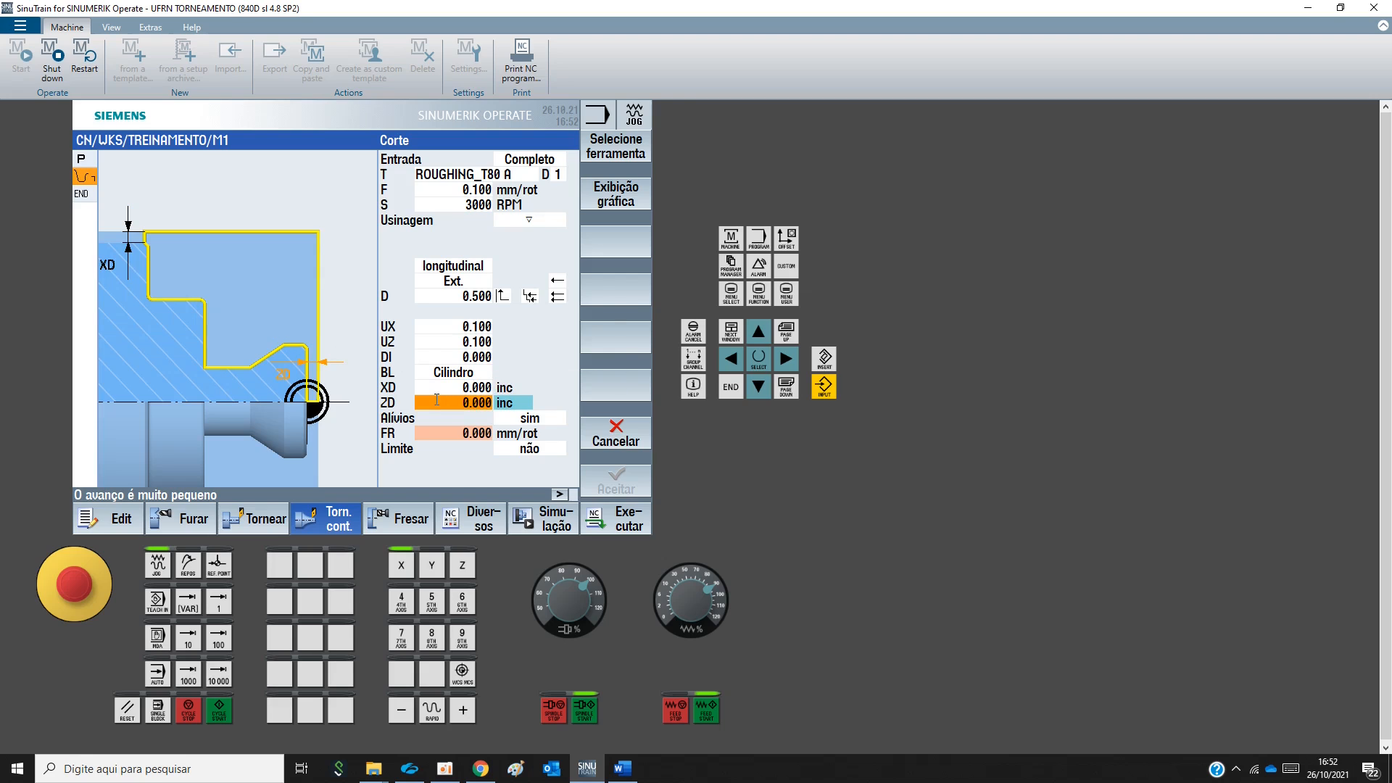
left_click(434, 387)
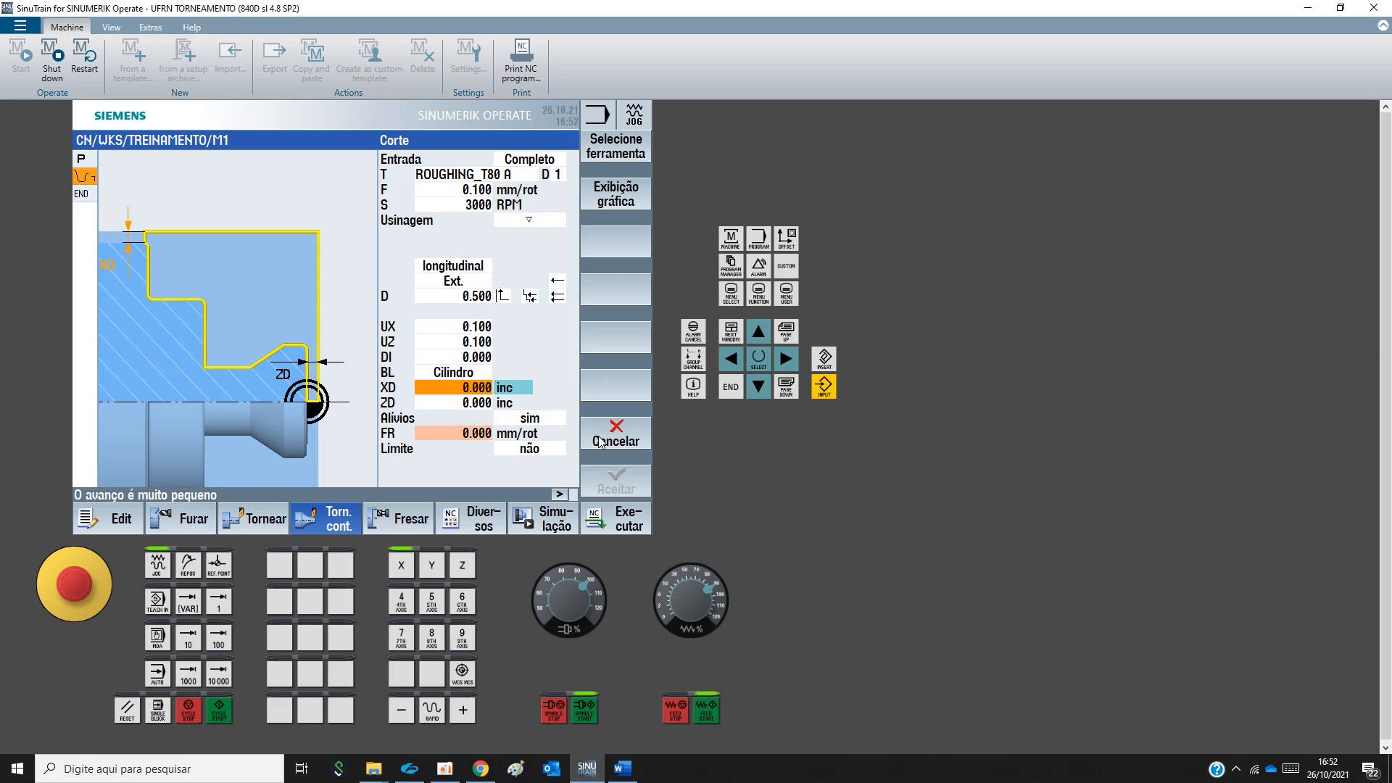
Set the relief-cut feedrate FR to 0.5 mm/rot
left_click(455, 433)
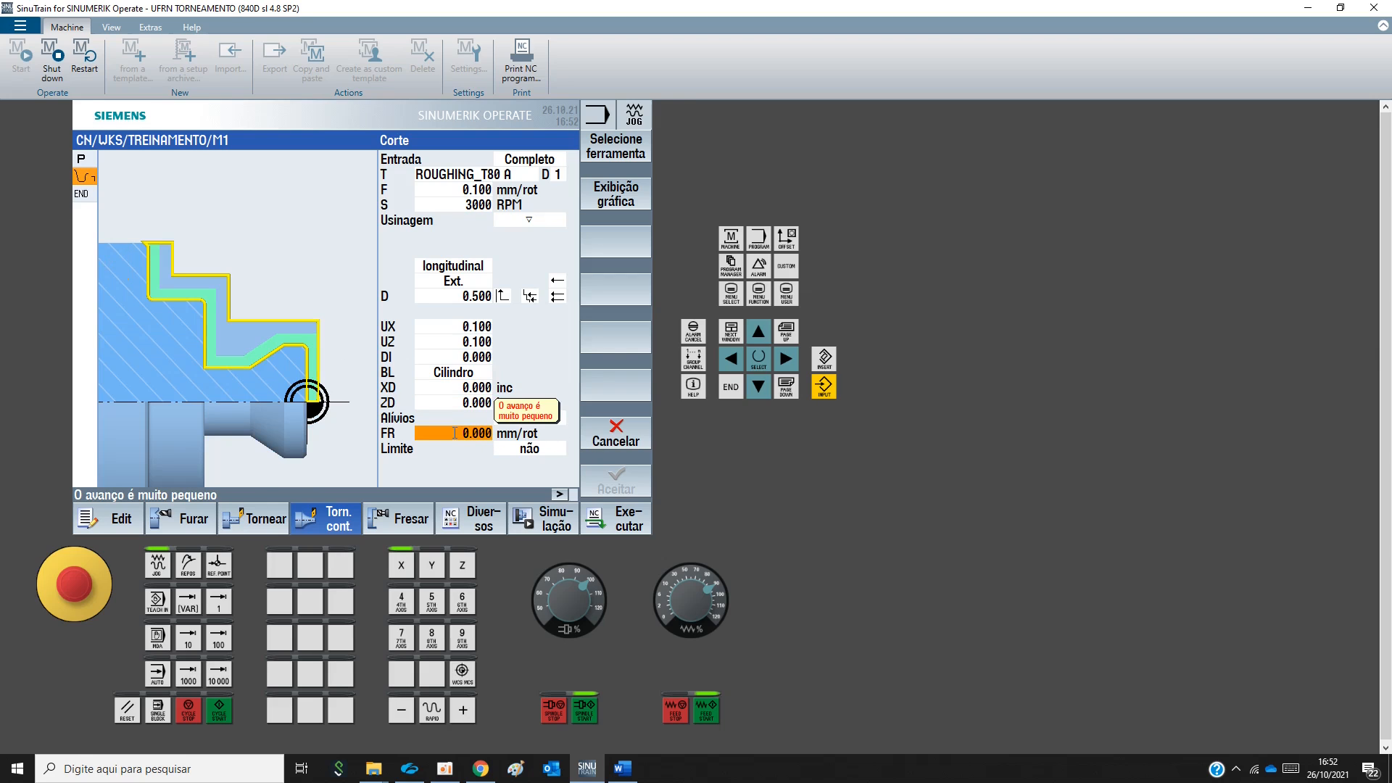
key("BackSpace")
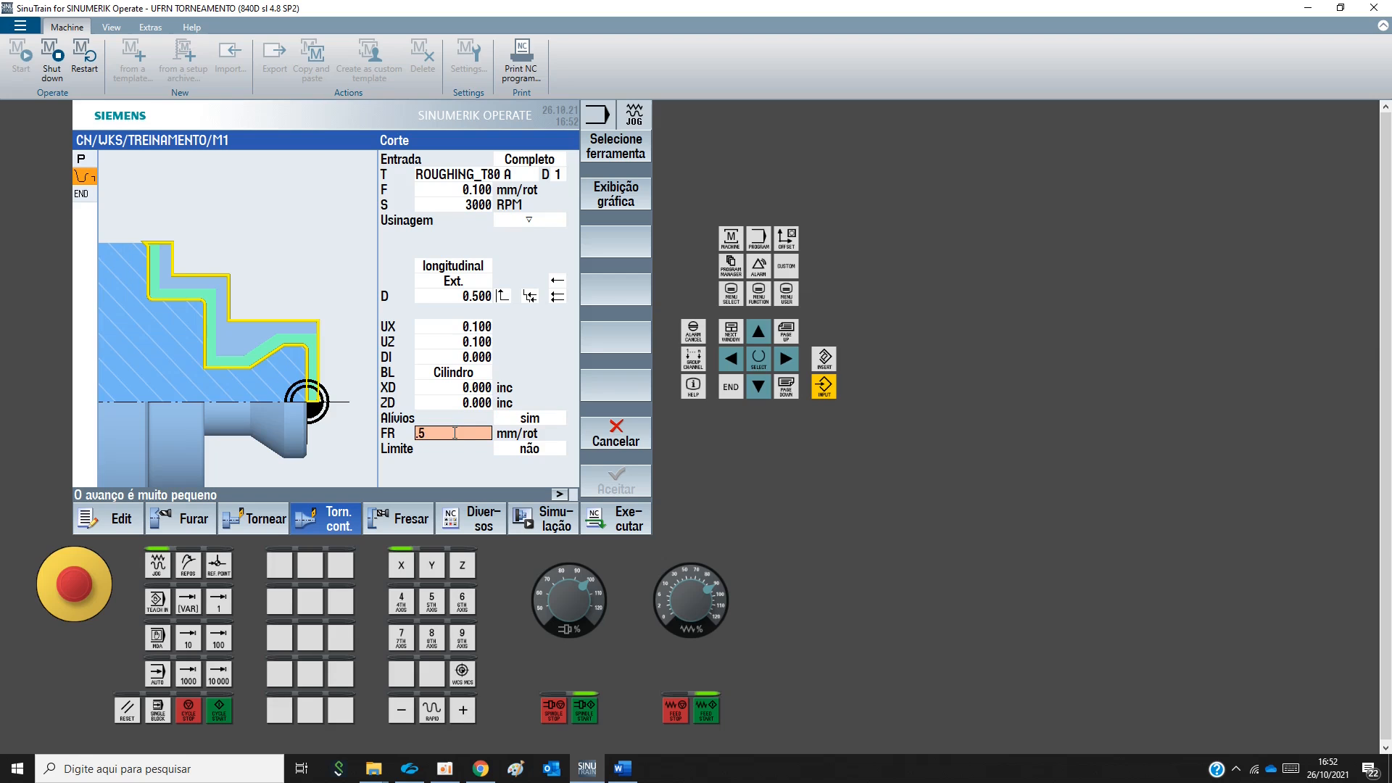
key("Return")
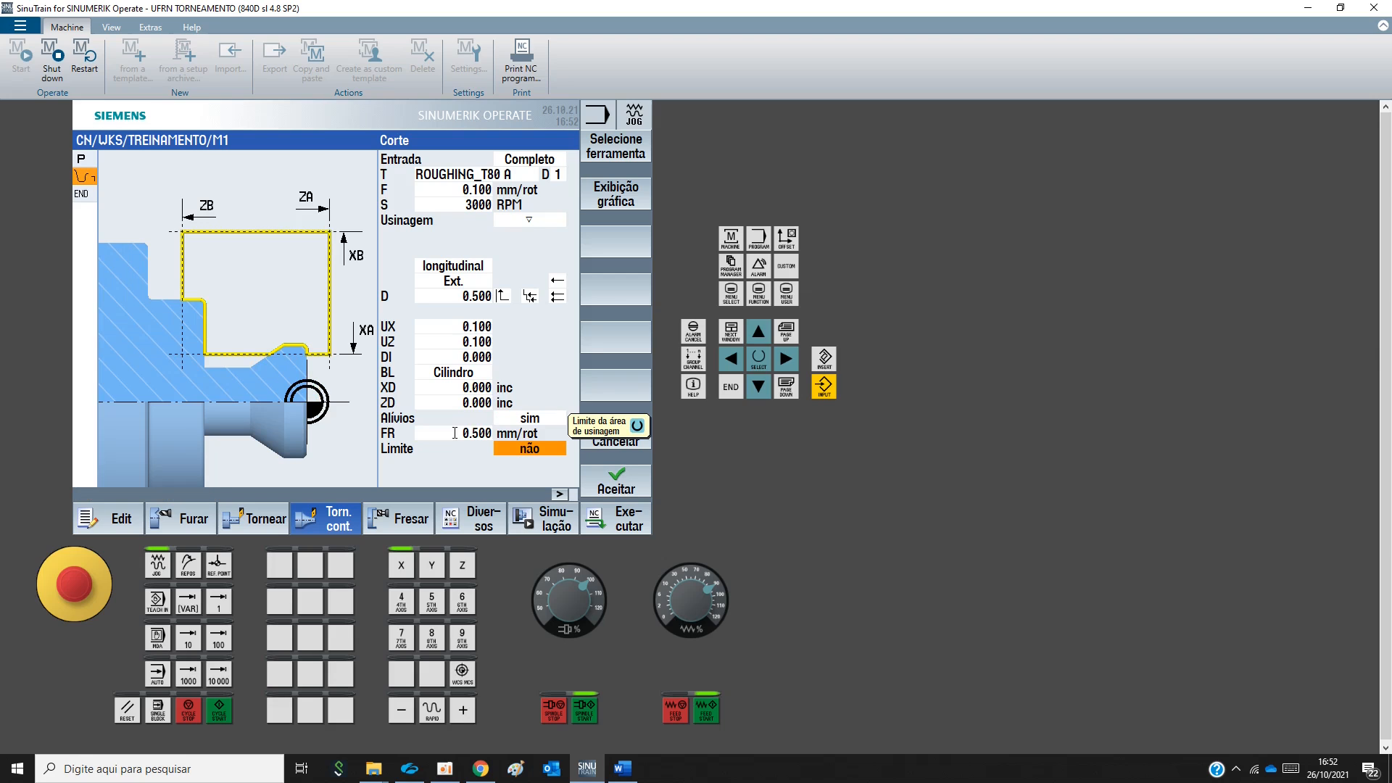
Preview the Corte cycle with Alívios set to não, and return the option to sim
left_click(555, 418)
left_click(556, 419)
left_click(550, 433)
left_click(555, 419)
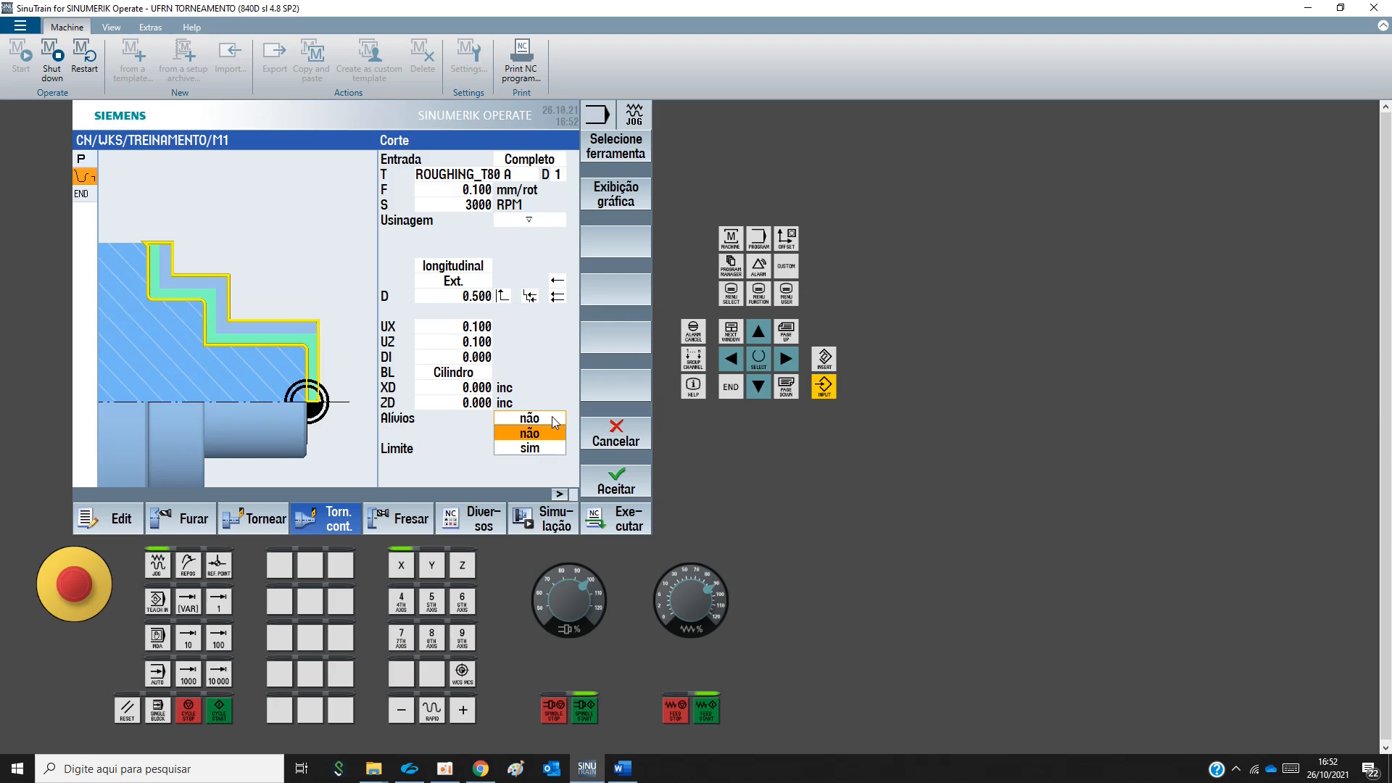
left_click(549, 449)
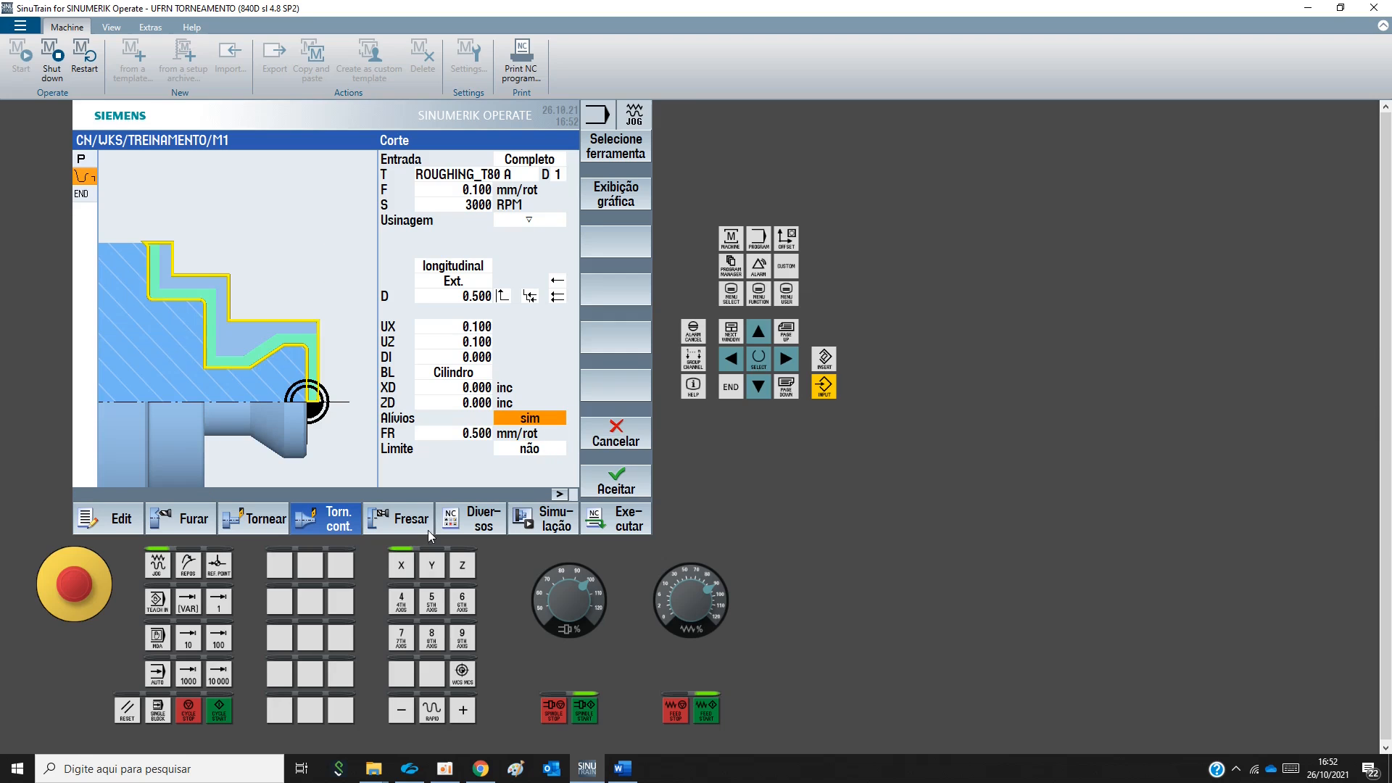
Preview the machining area limits by setting Limite to sim, and return it to não
left_click(543, 450)
left_click(544, 450)
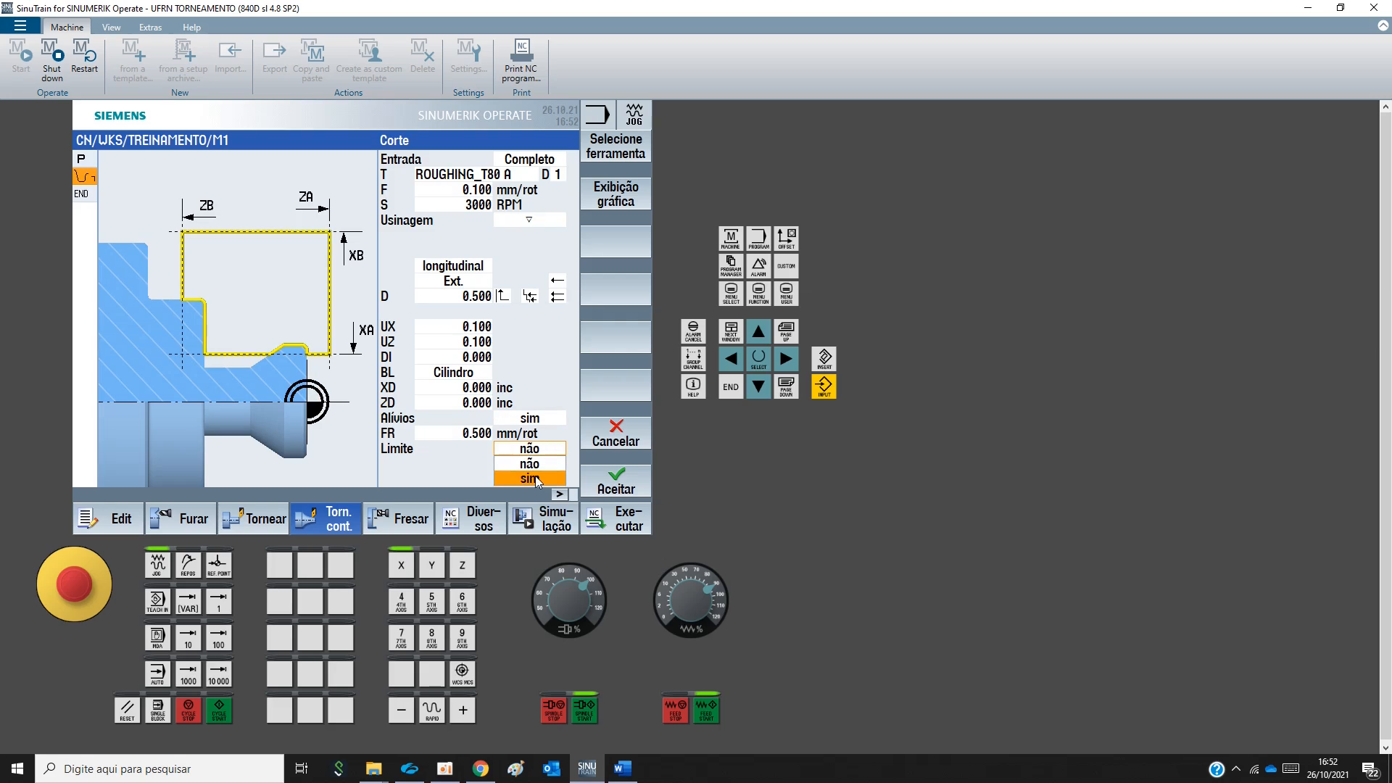
left_click(540, 478)
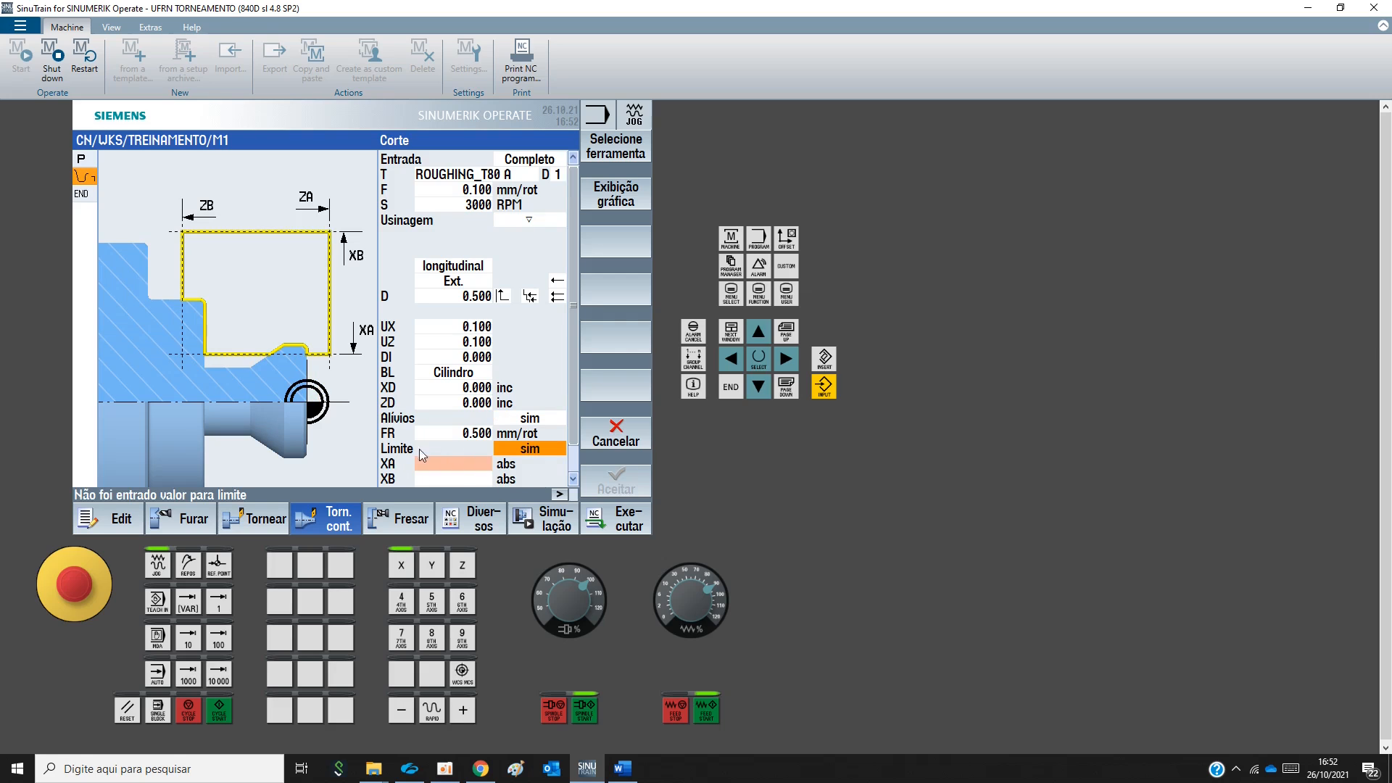
left_click(541, 451)
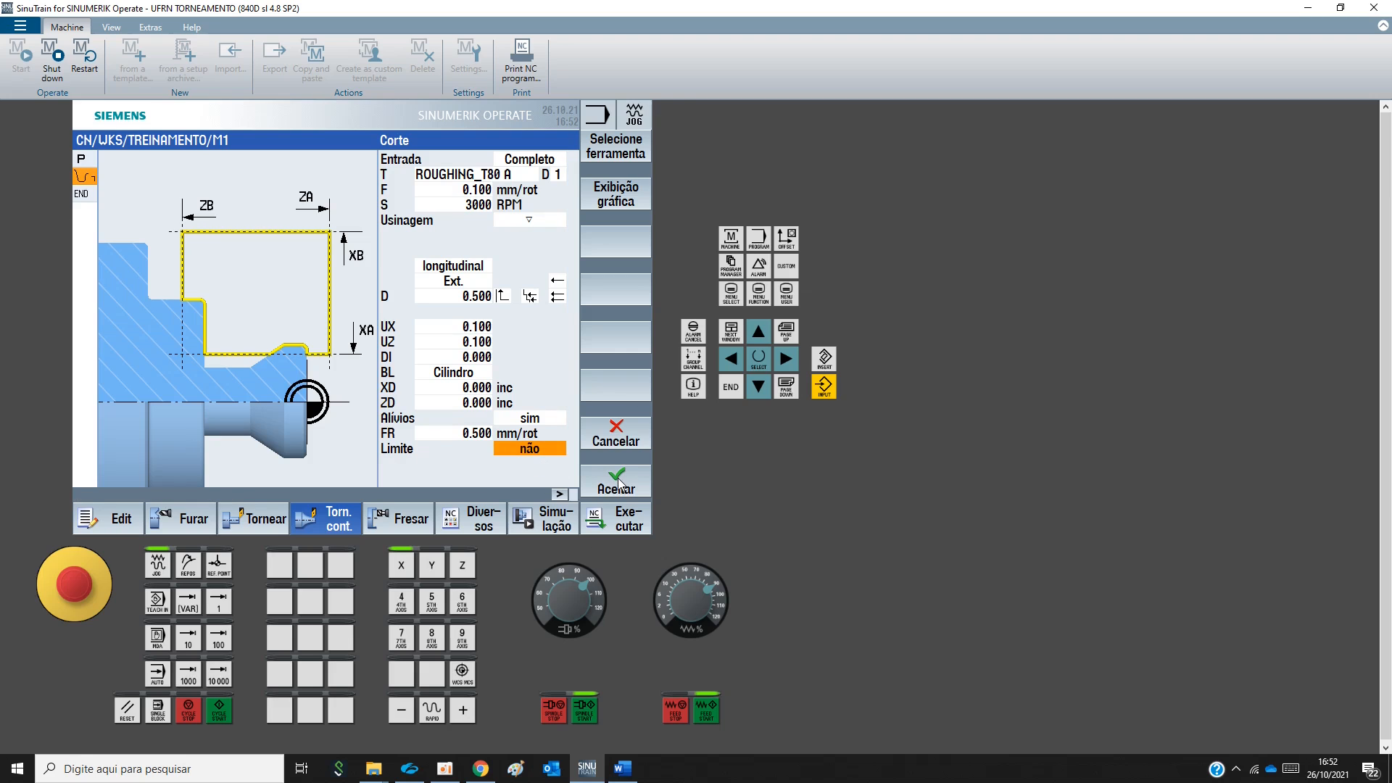
Accept the Corte cycle's parameters to add it to program M1 under the PERFIL contour
key("ctrl")
key("ctrl")
key("ctrl")
key("ctrl")
key("ctrl")
left_click(619, 483)
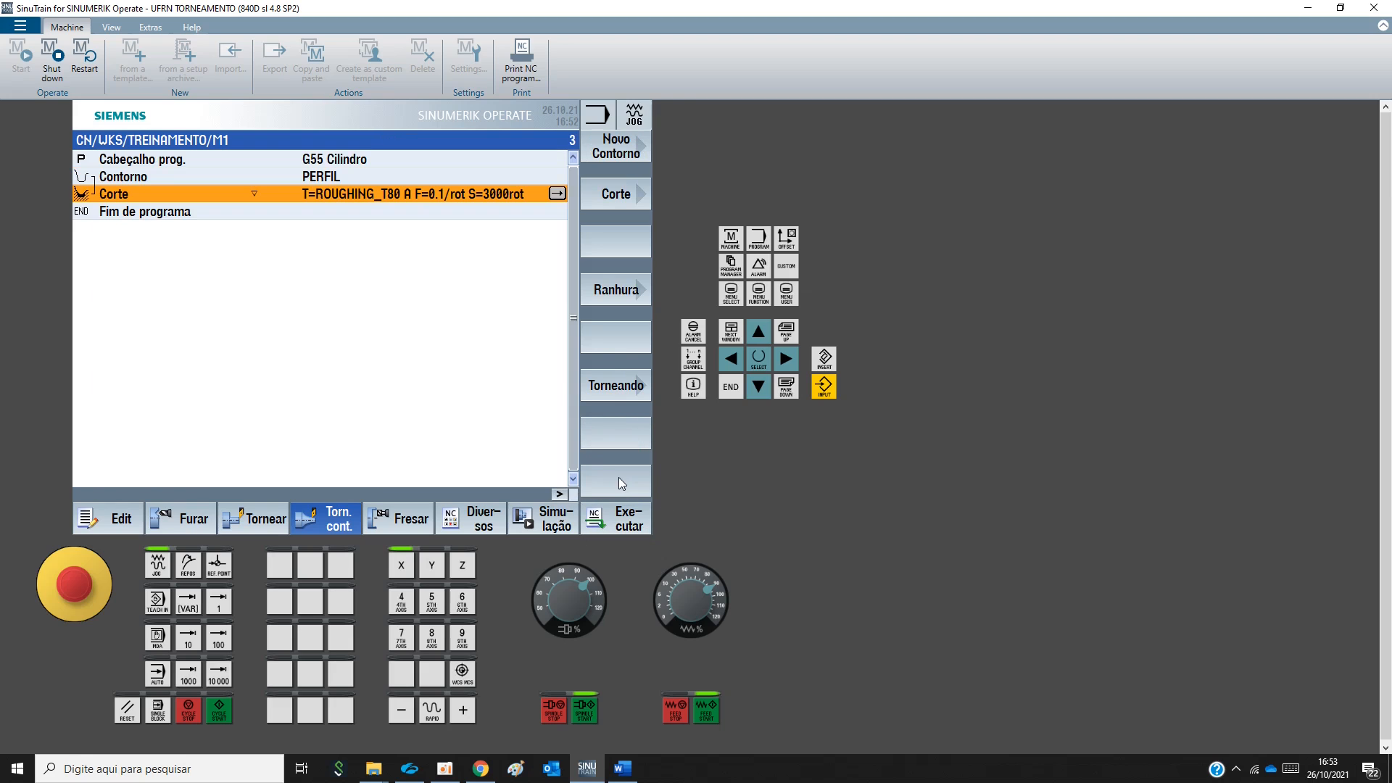
Simulate program M1 and watch the Corte machining in the 3D view, zoomed in on the workpiece
key("ctrl")
left_click(547, 516)
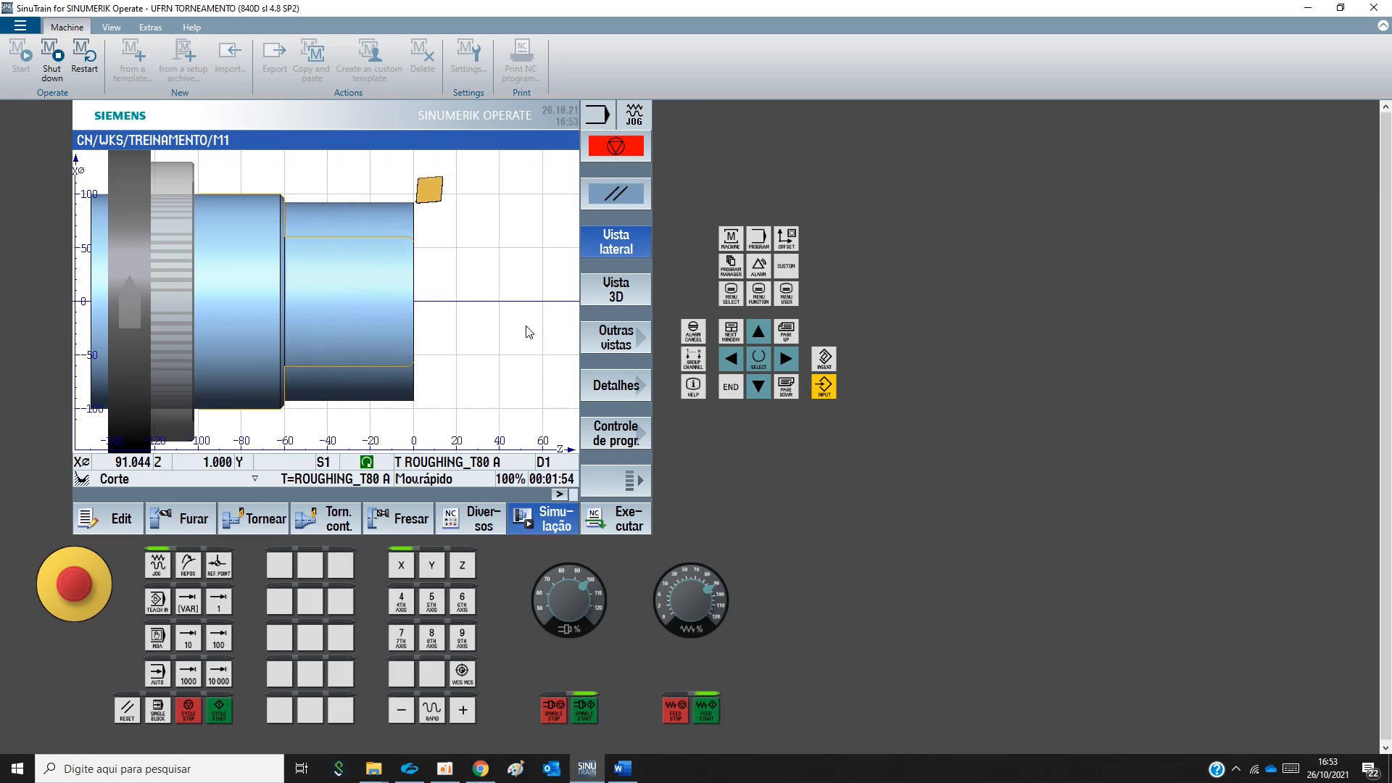
left_click(632, 297)
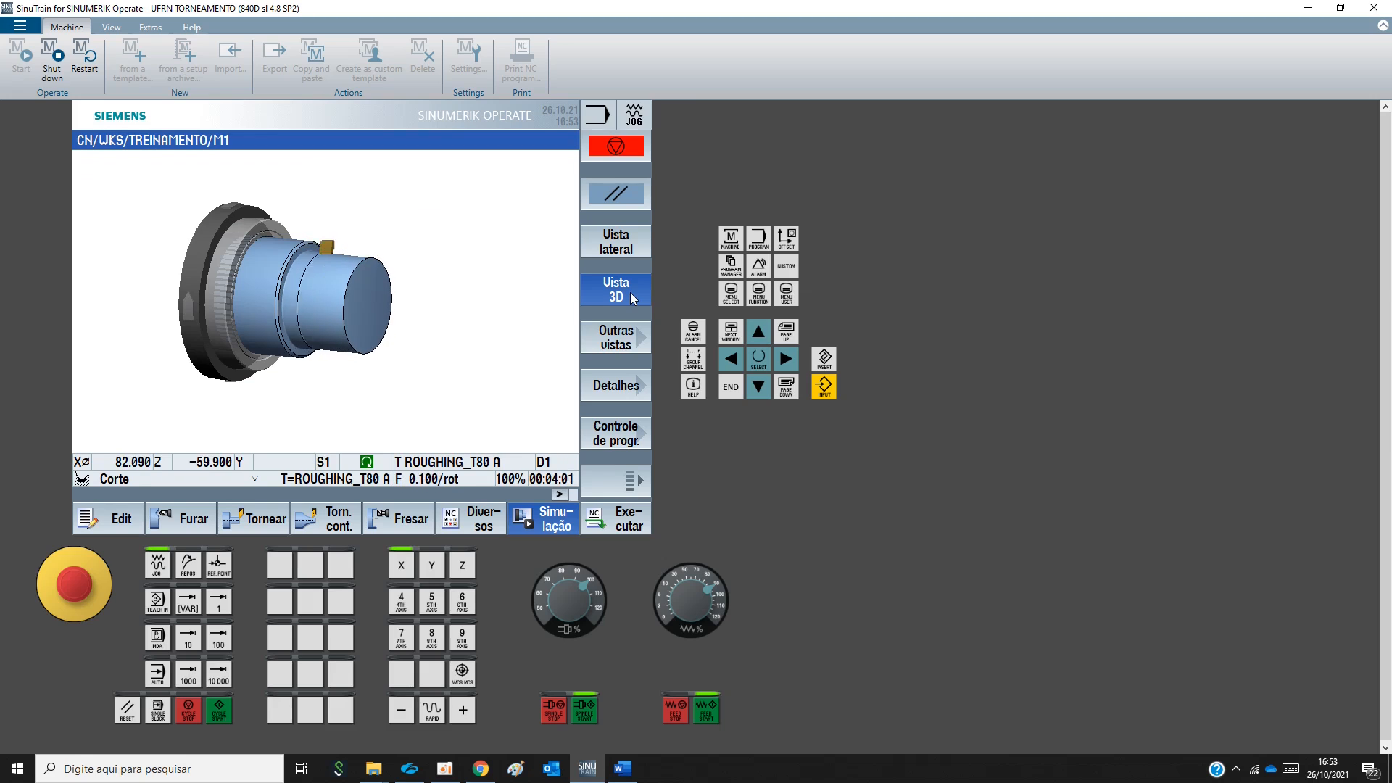
left_click(616, 385)
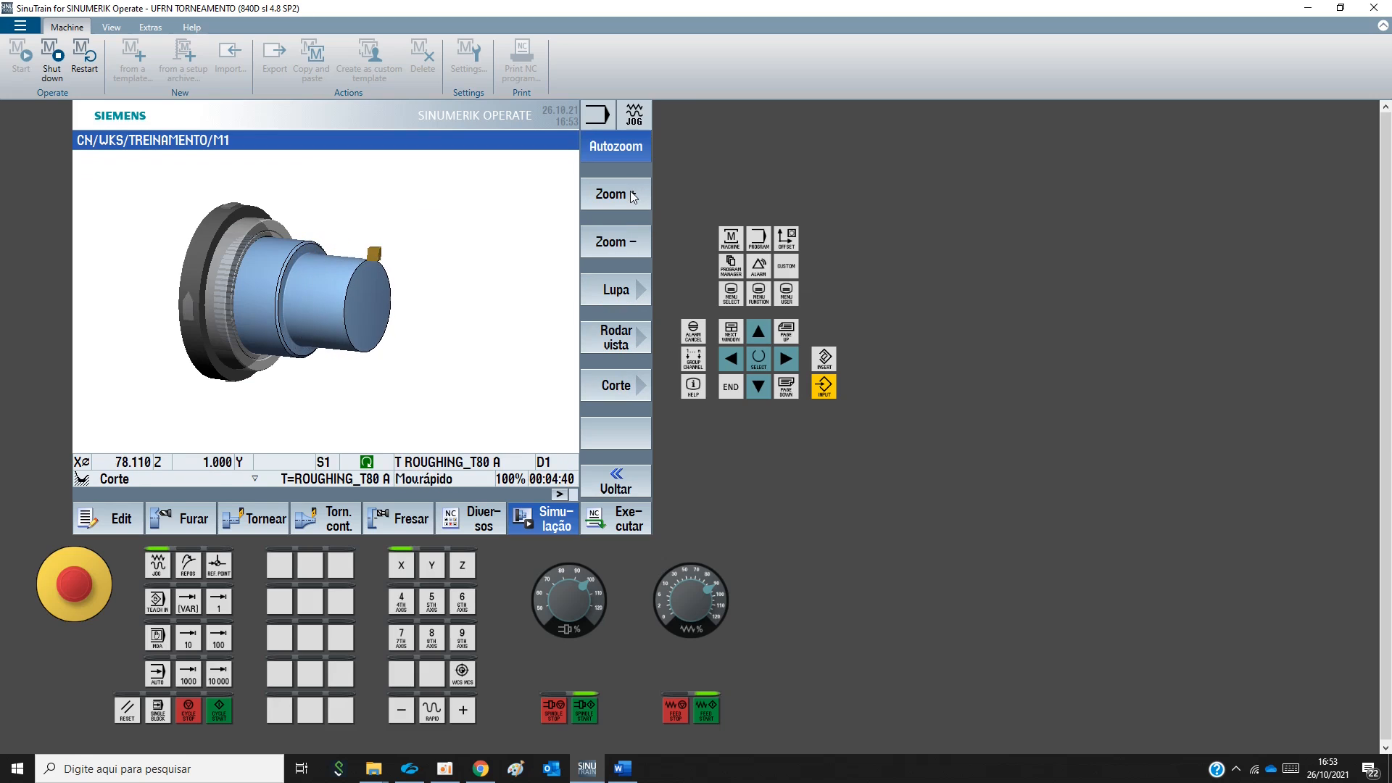
left_click(615, 195)
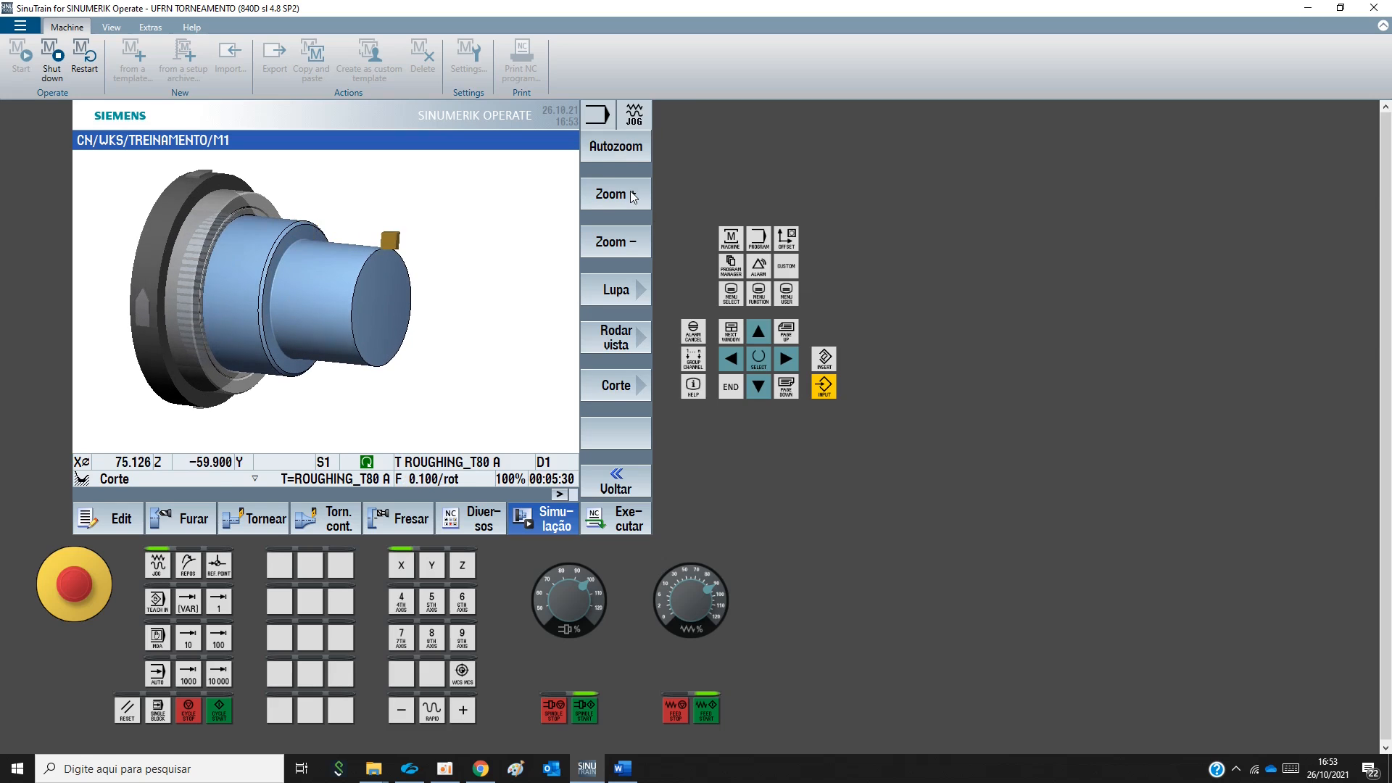
left_click(615, 241)
left_click(629, 198)
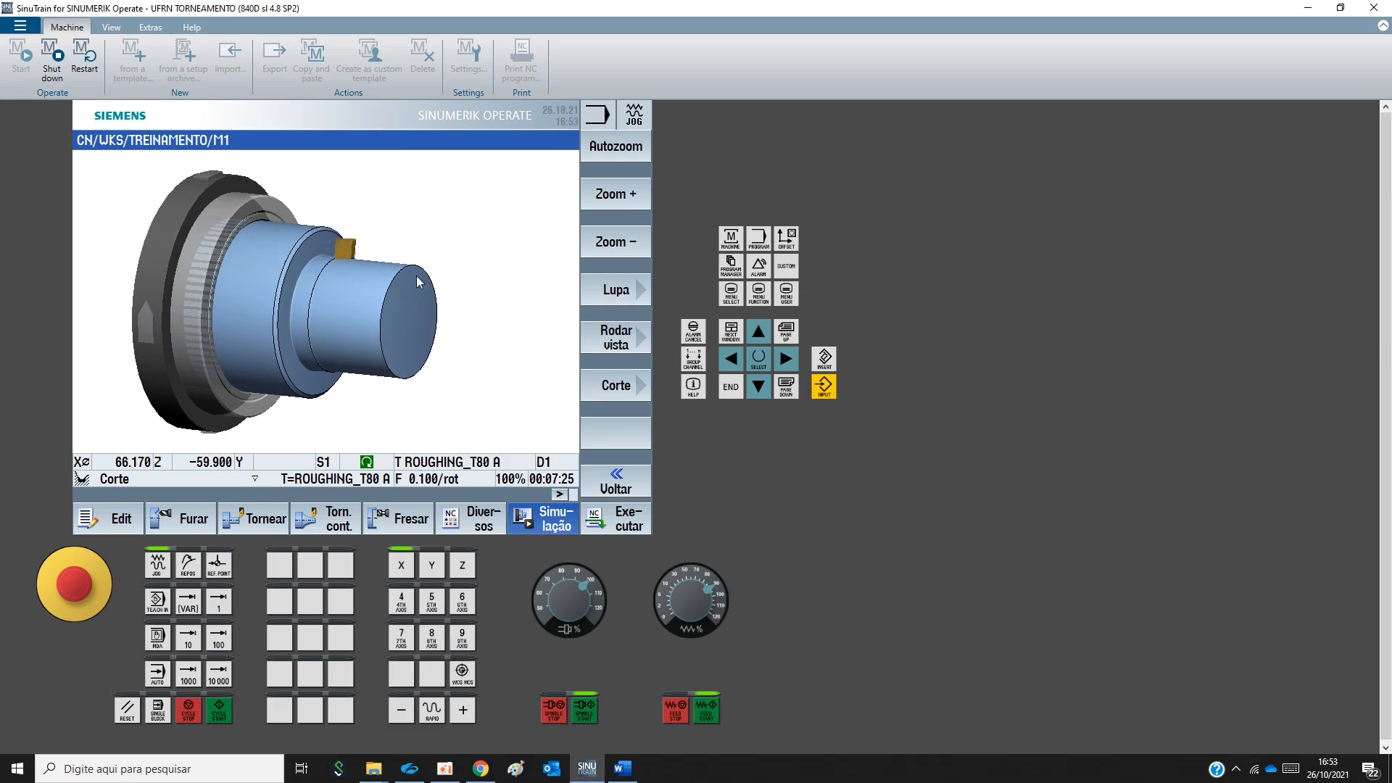
Inspect the simulated workpiece with the active section cut, shifting the cut along X and Z, and turn the section off
left_click_drag(461, 381, 435, 361)
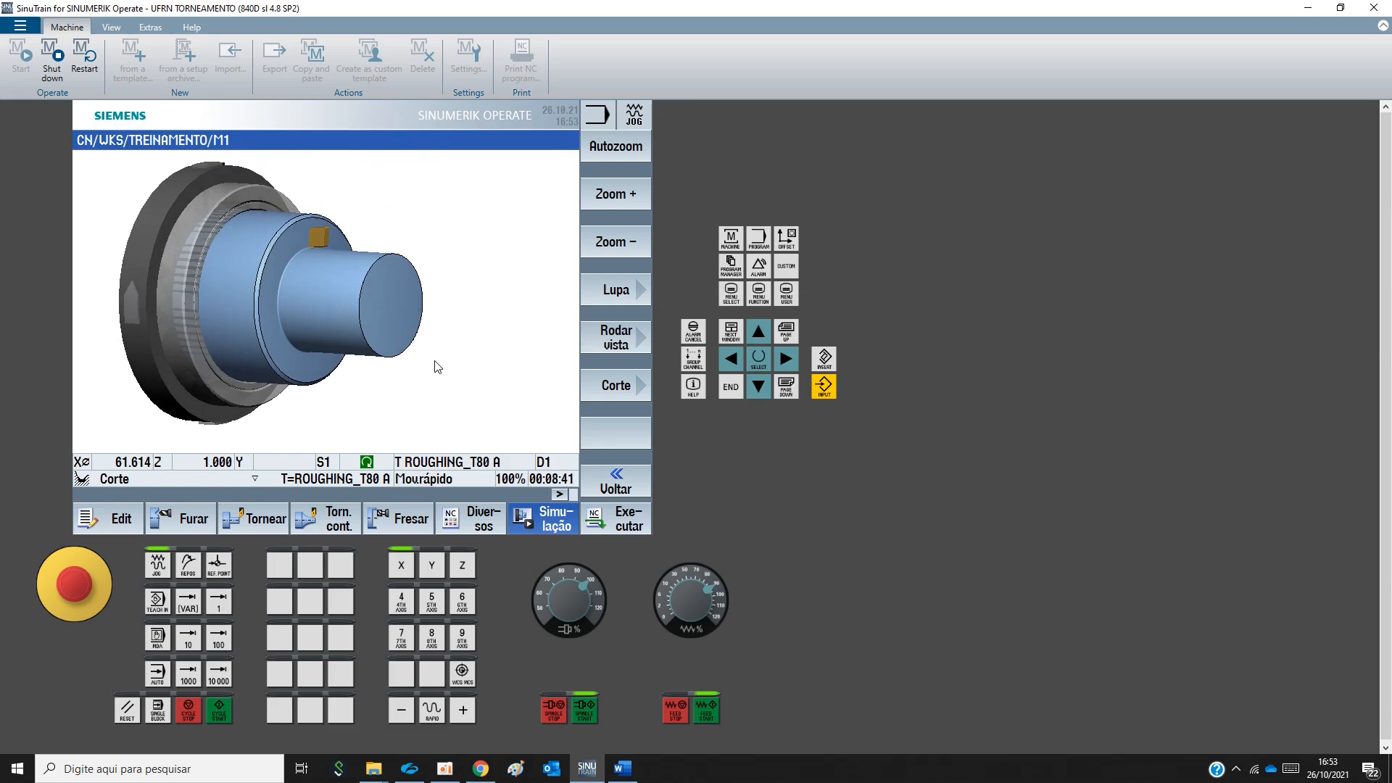
left_click(616, 337)
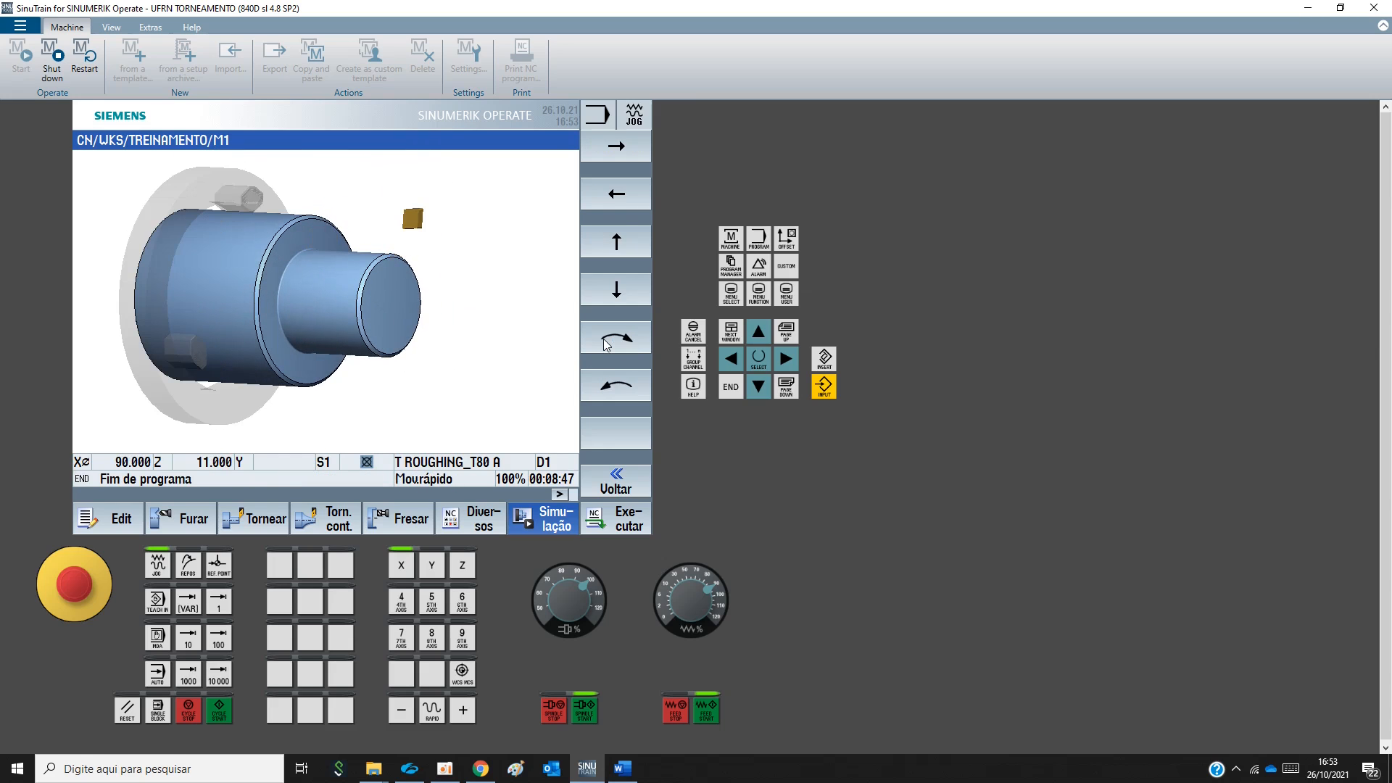
left_click(617, 480)
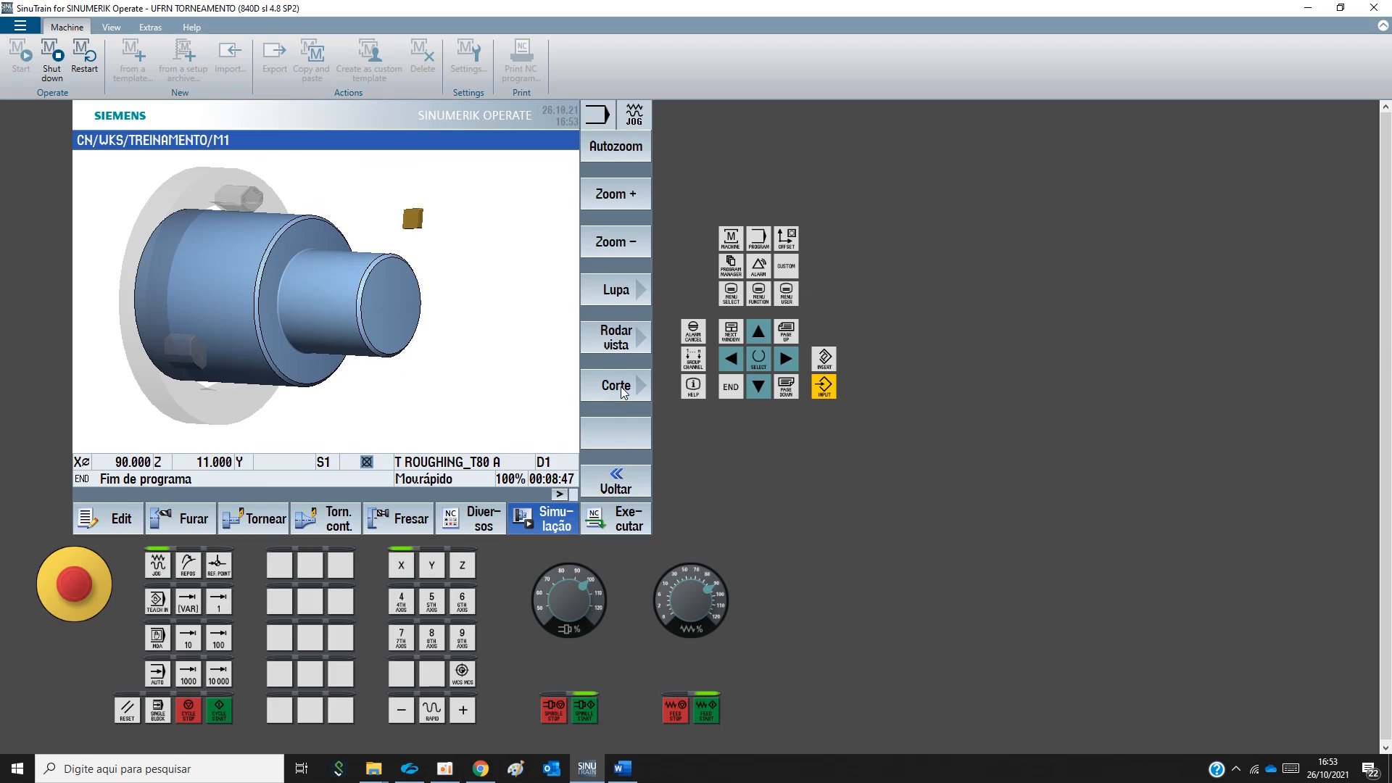
left_click(621, 386)
left_click(617, 154)
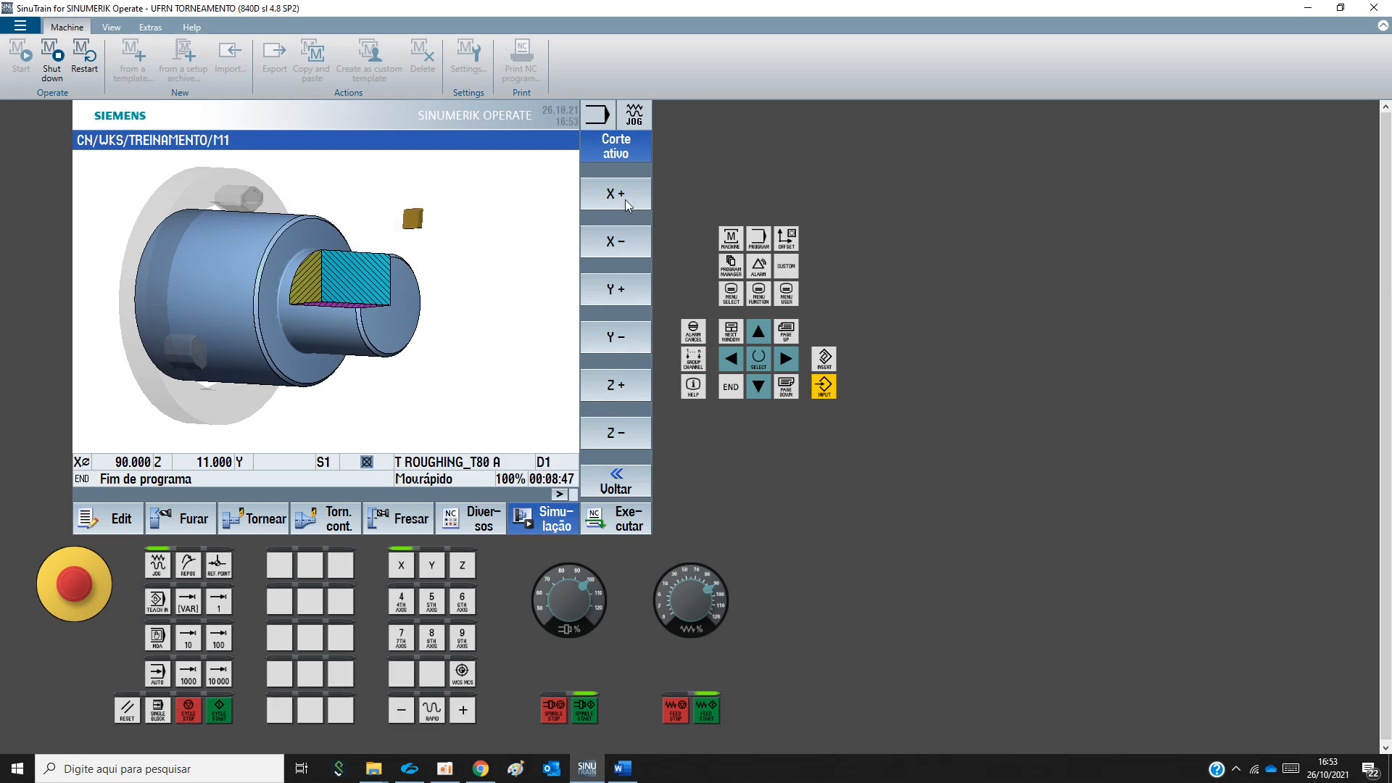
left_click(615, 238)
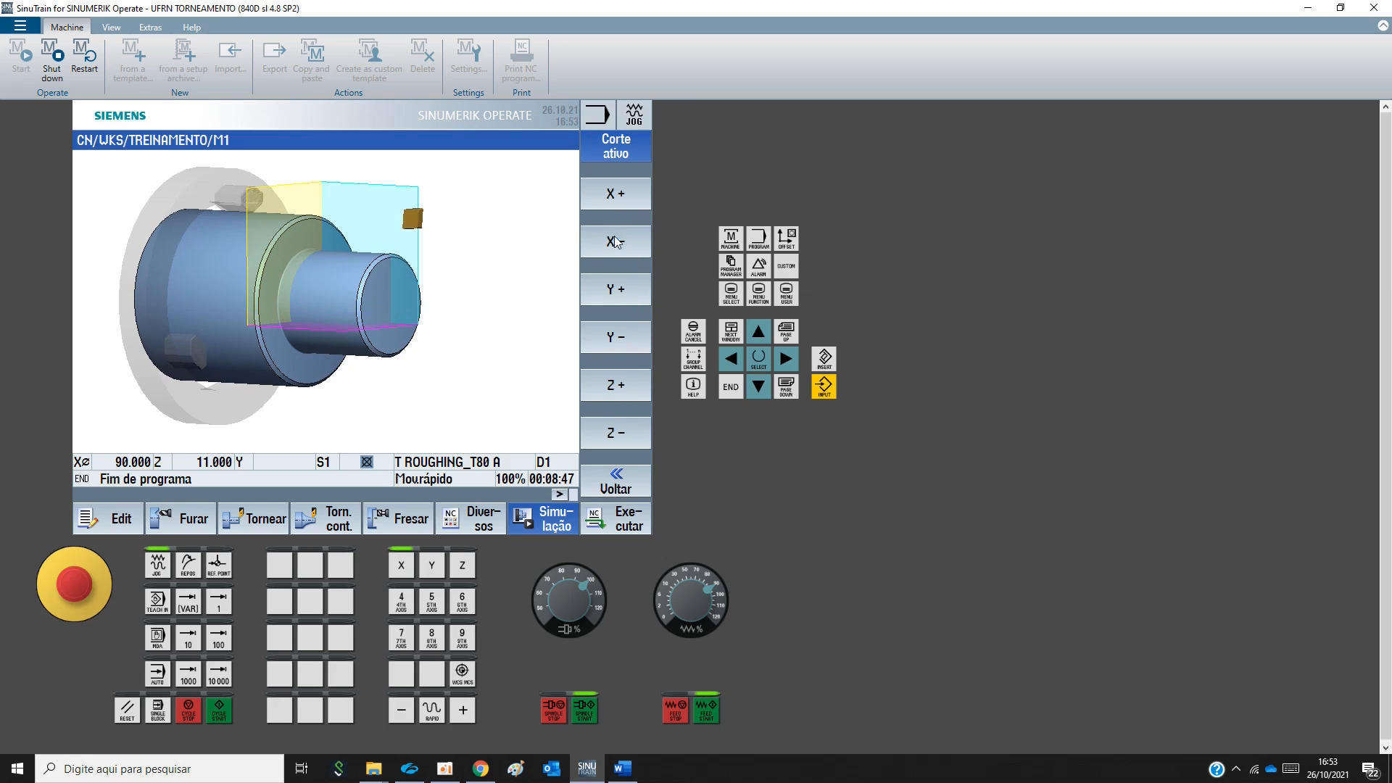
left_click(611, 196)
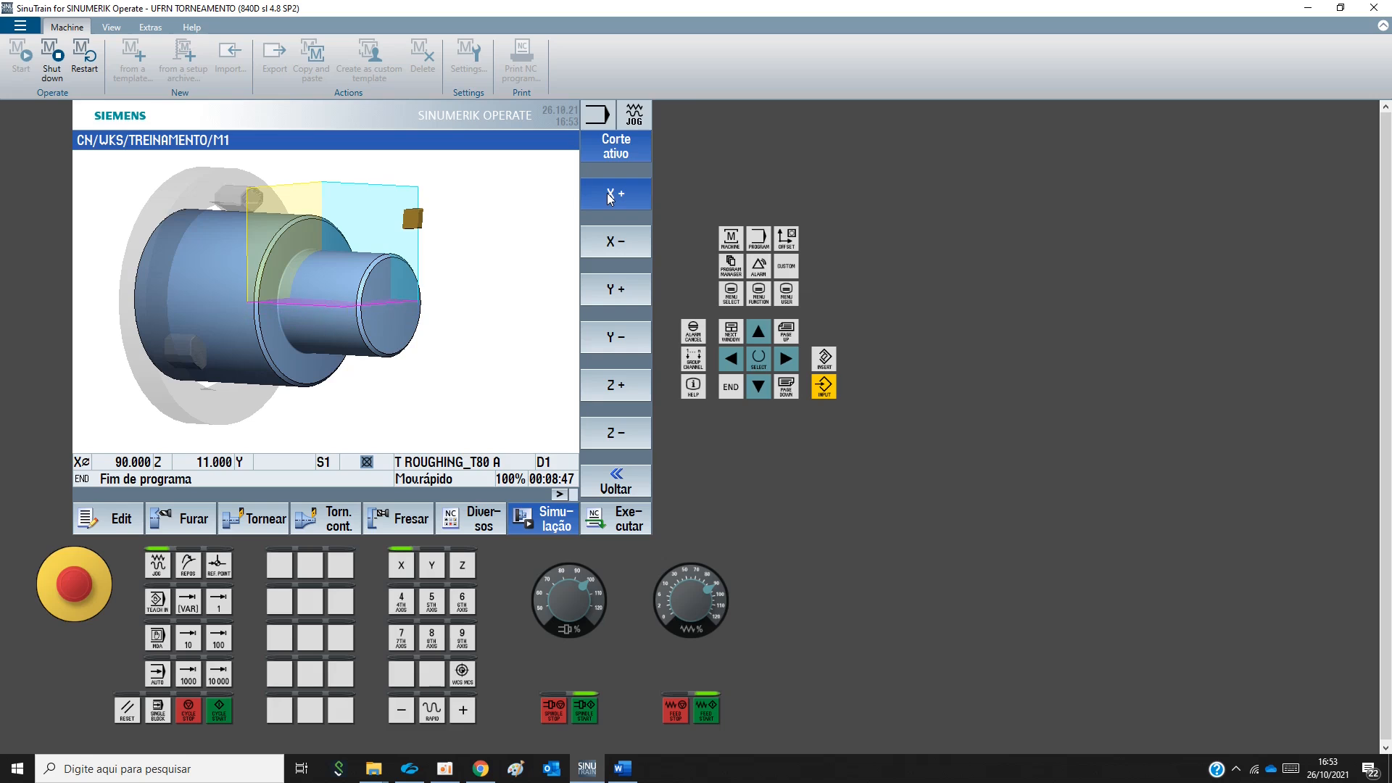
left_click(612, 387)
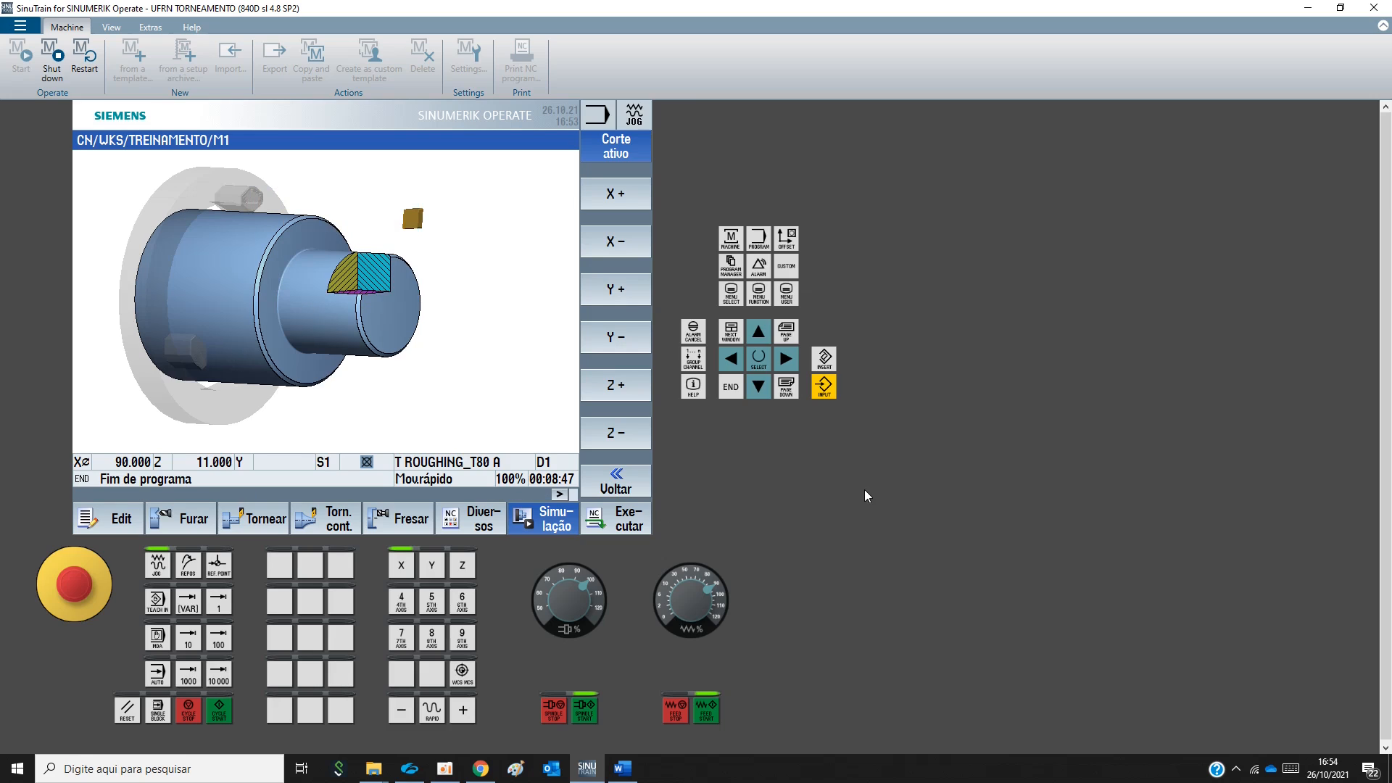
left_click(635, 158)
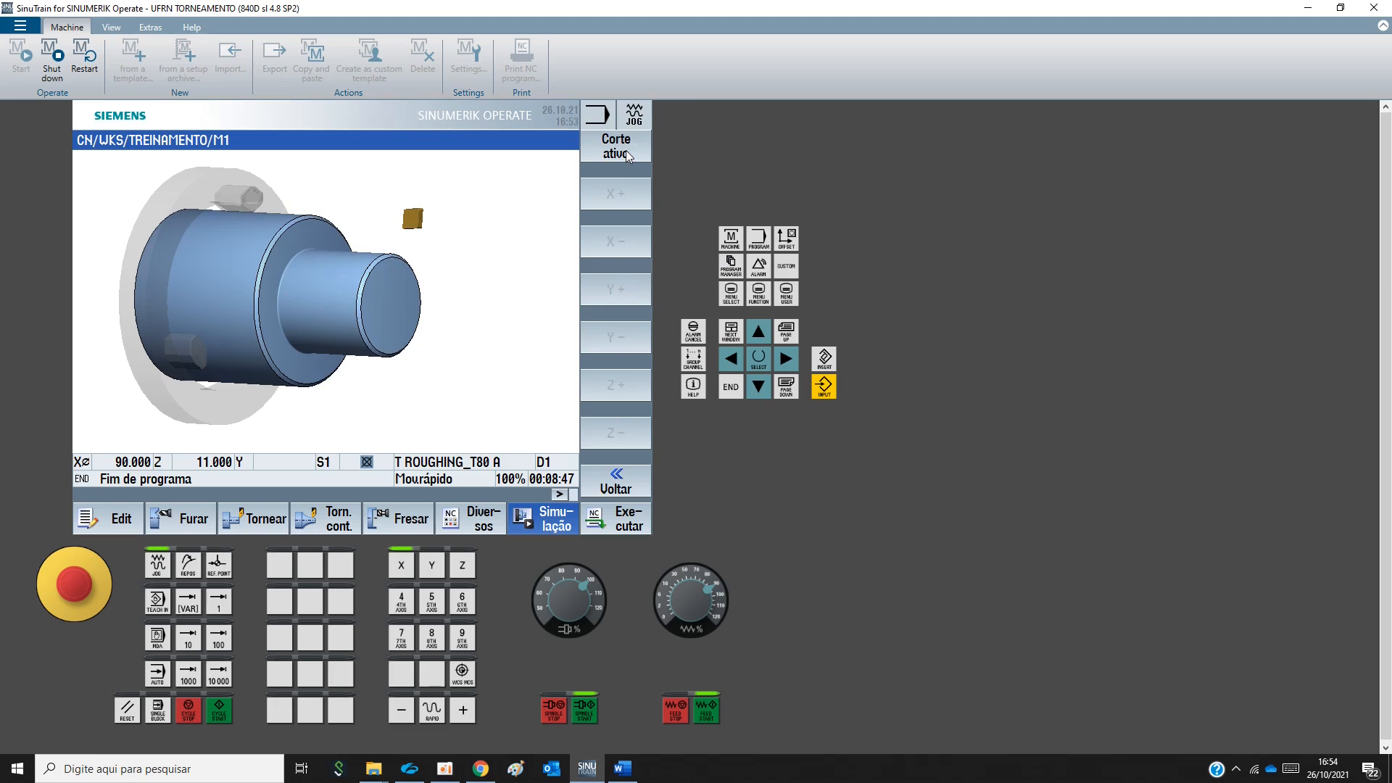
left_click(623, 486)
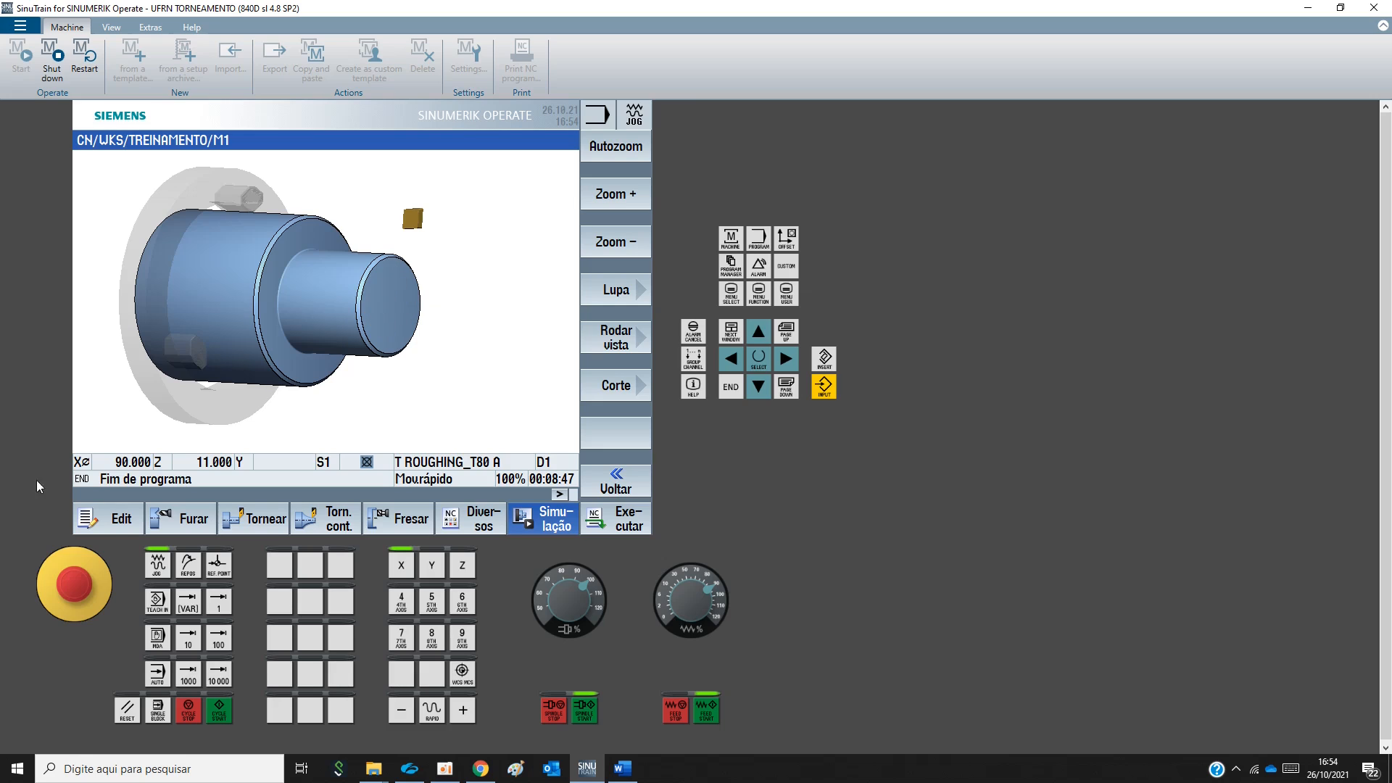
Return from the simulation to the M1 program editor and select the Corte block
left_click(111, 526)
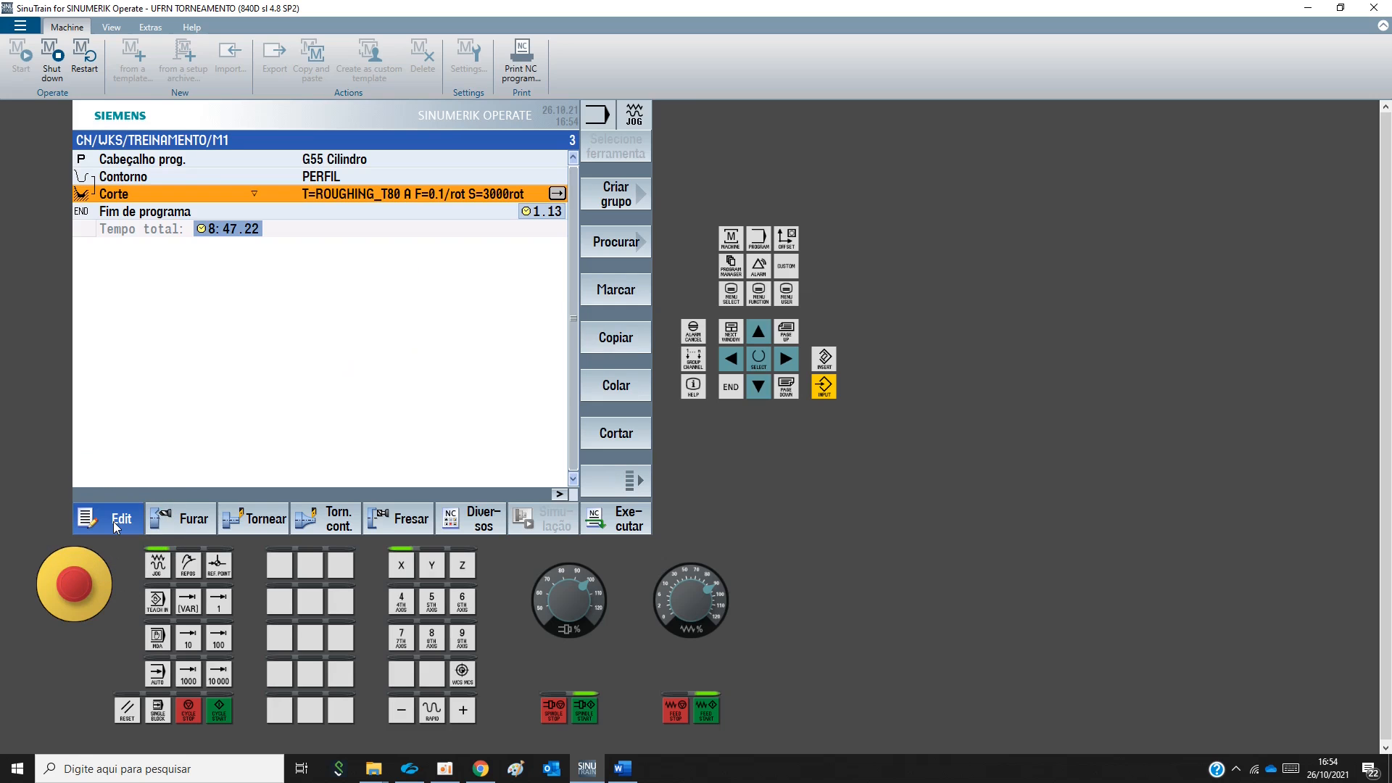
key("ctrl")
key("ctrl")
key("ctrl")
key("ctrl")
left_click(148, 211)
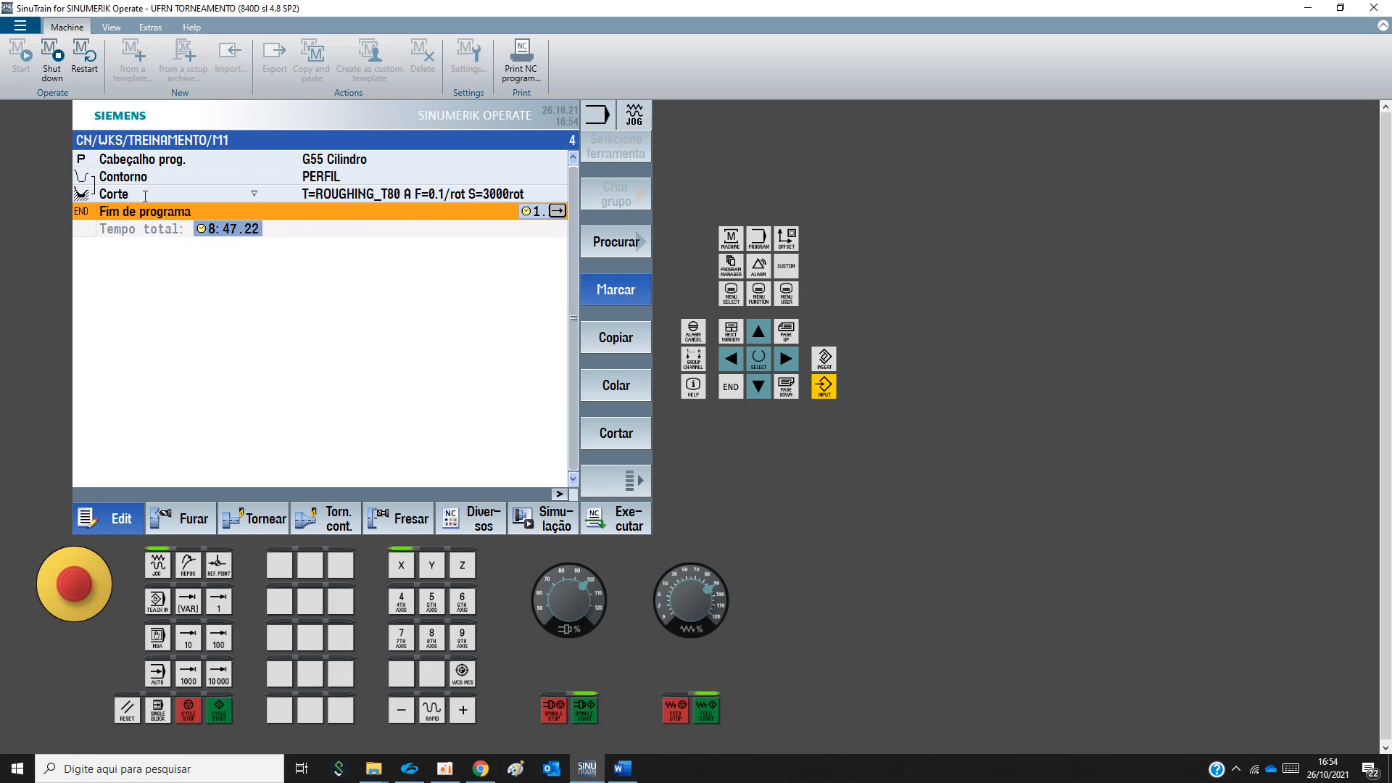
left_click(145, 195)
left_click(133, 212)
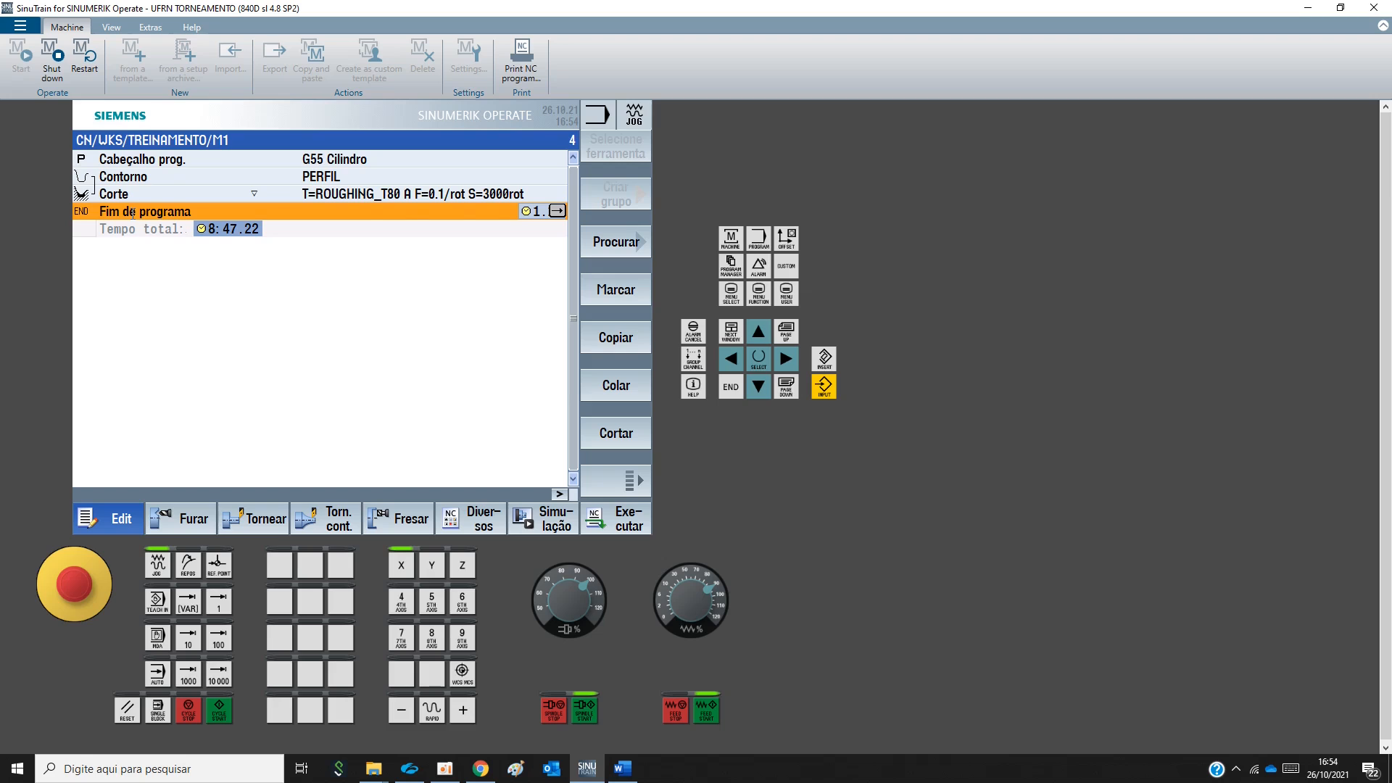
left_click(134, 196)
Look through the Corte and Canal turning cycle forms, cancelling each without adding it to the program
left_click(266, 519)
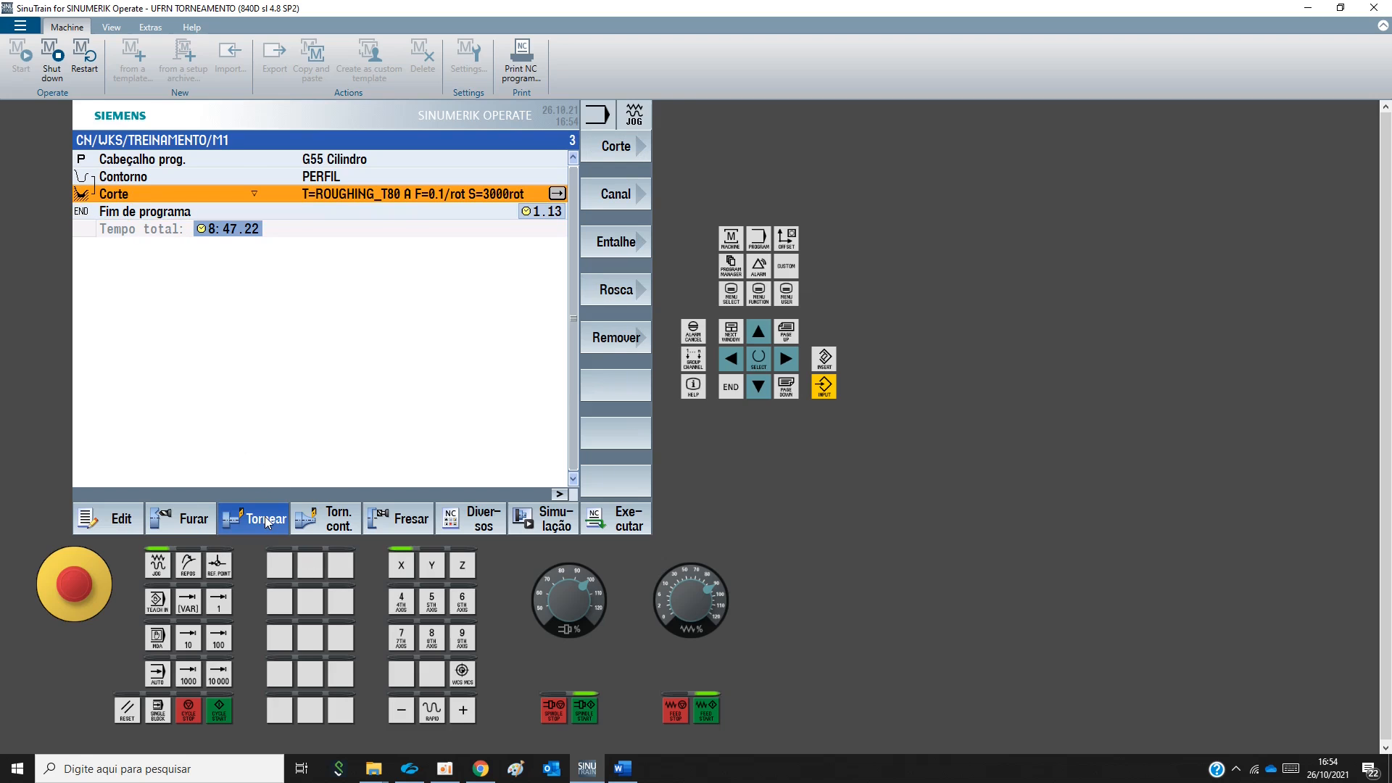
left_click(634, 156)
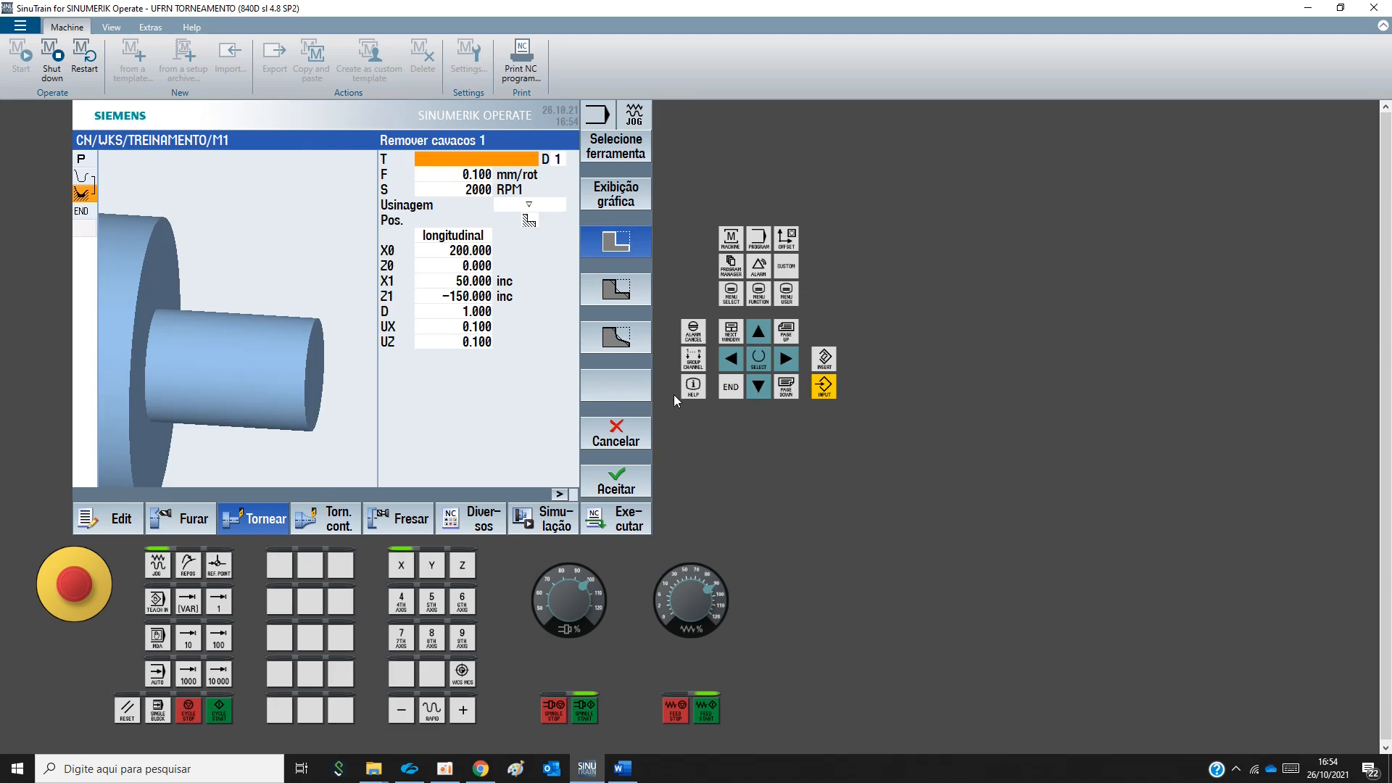
left_click(643, 429)
left_click(616, 199)
left_click(623, 431)
Look through the Entalhe undercut cycles, including Rebaixo forma E and forma F, and cancel the form
left_click(633, 247)
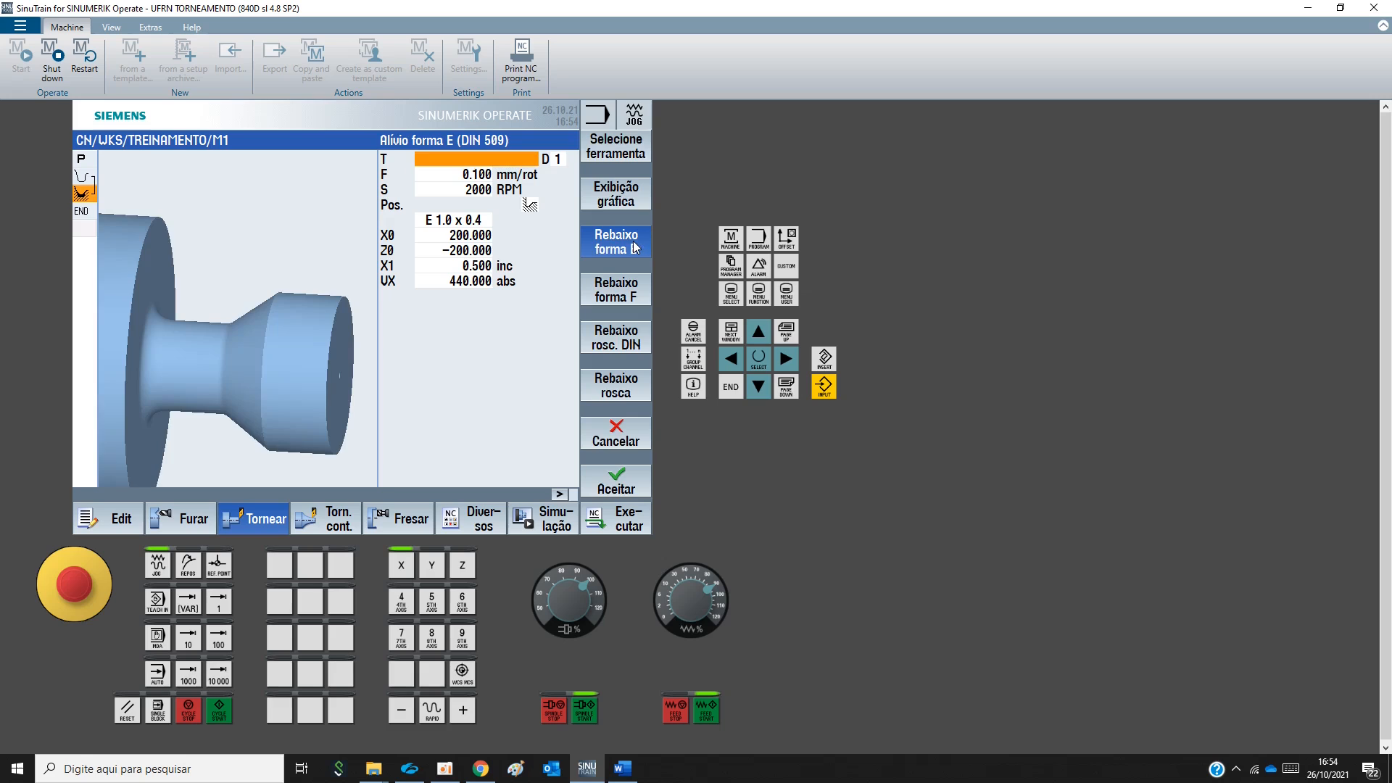
left_click(632, 342)
left_click(623, 289)
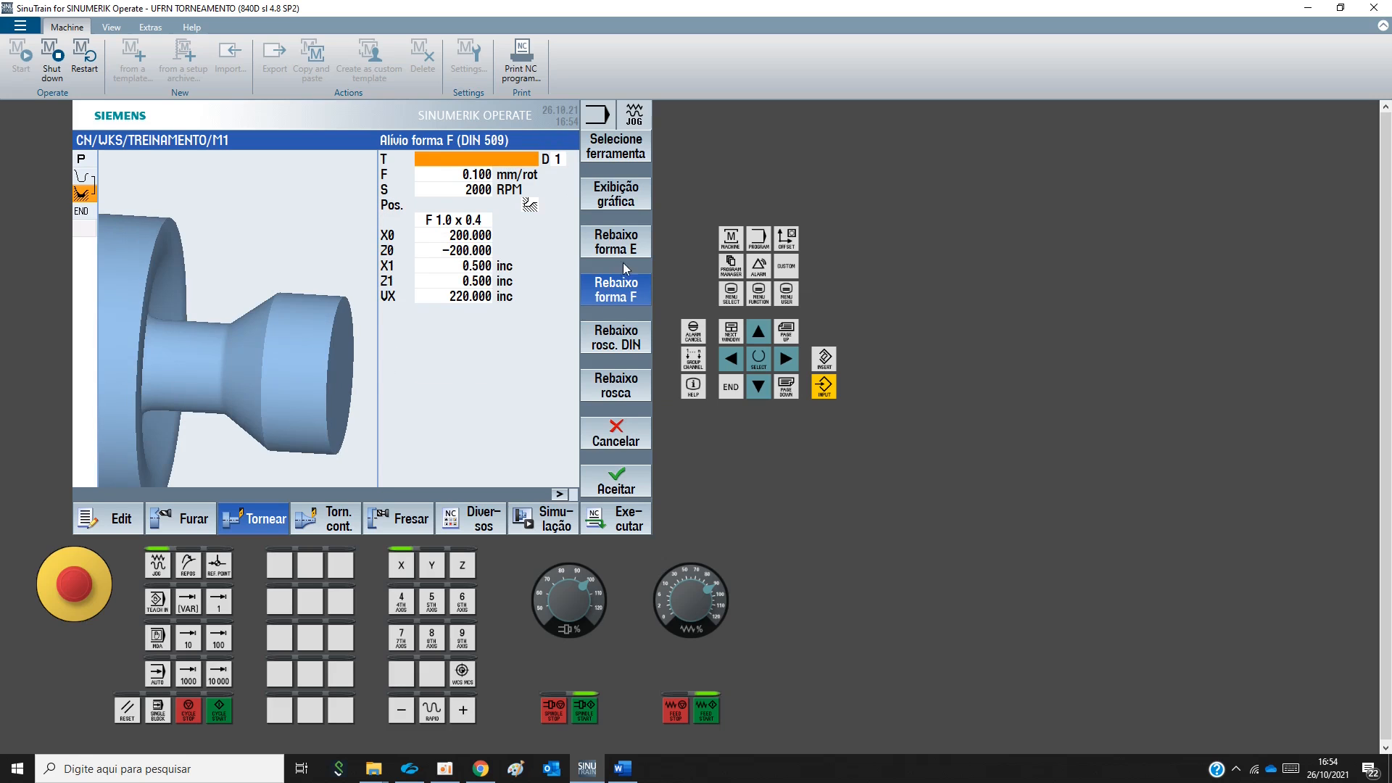
left_click(624, 266)
left_click(627, 437)
Look through the Rosca cycles (cônica, transvers, Seqüência de roscas) and the Remover cycle, cancelling each form
left_click(628, 287)
left_click(617, 293)
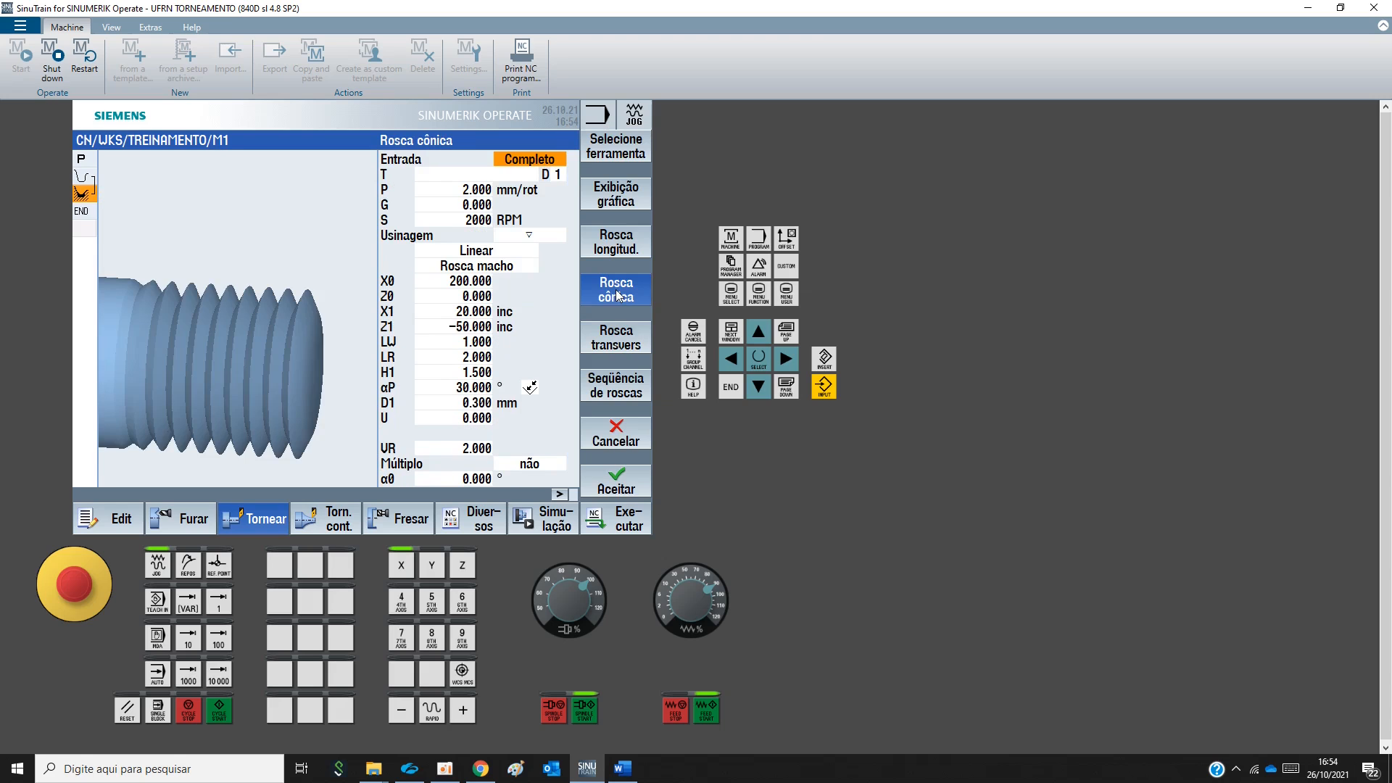
left_click(627, 339)
left_click(625, 385)
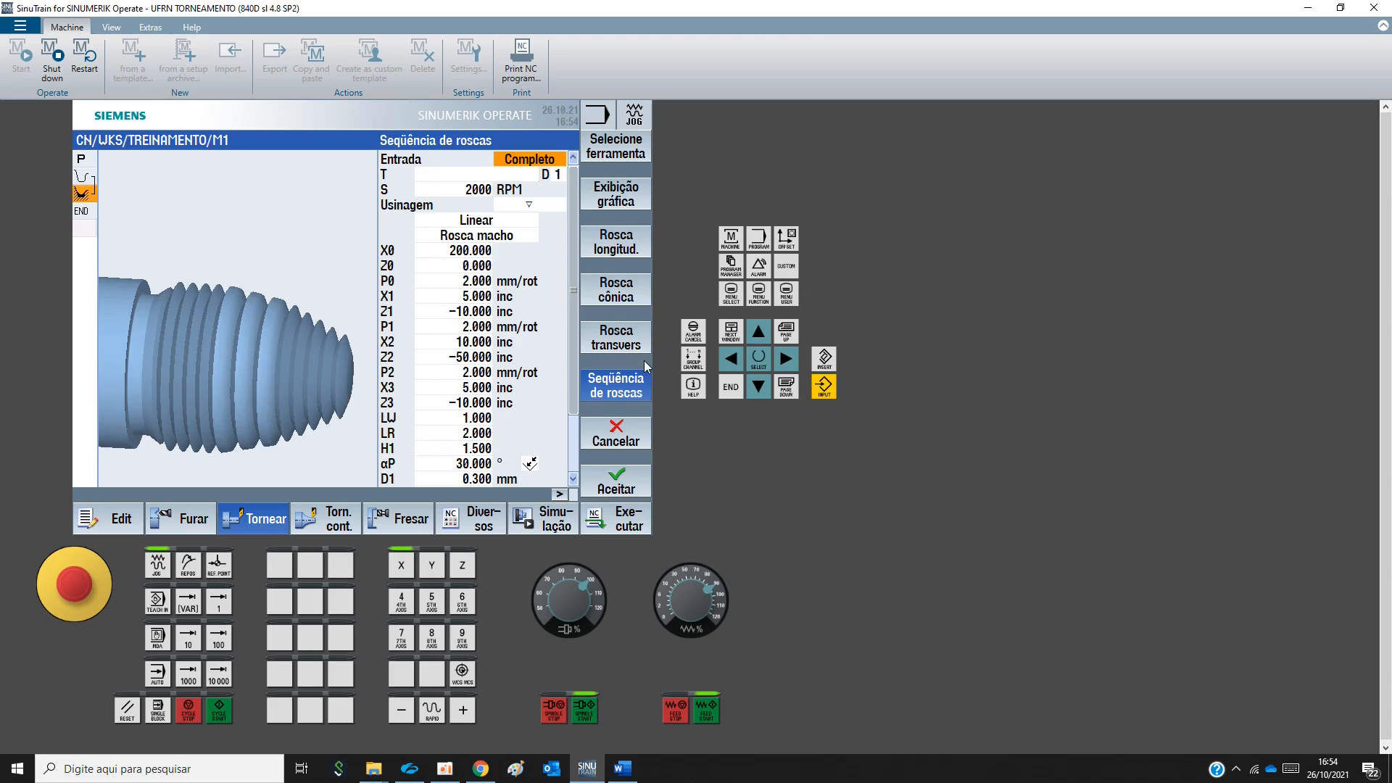
left_click(621, 433)
left_click(630, 339)
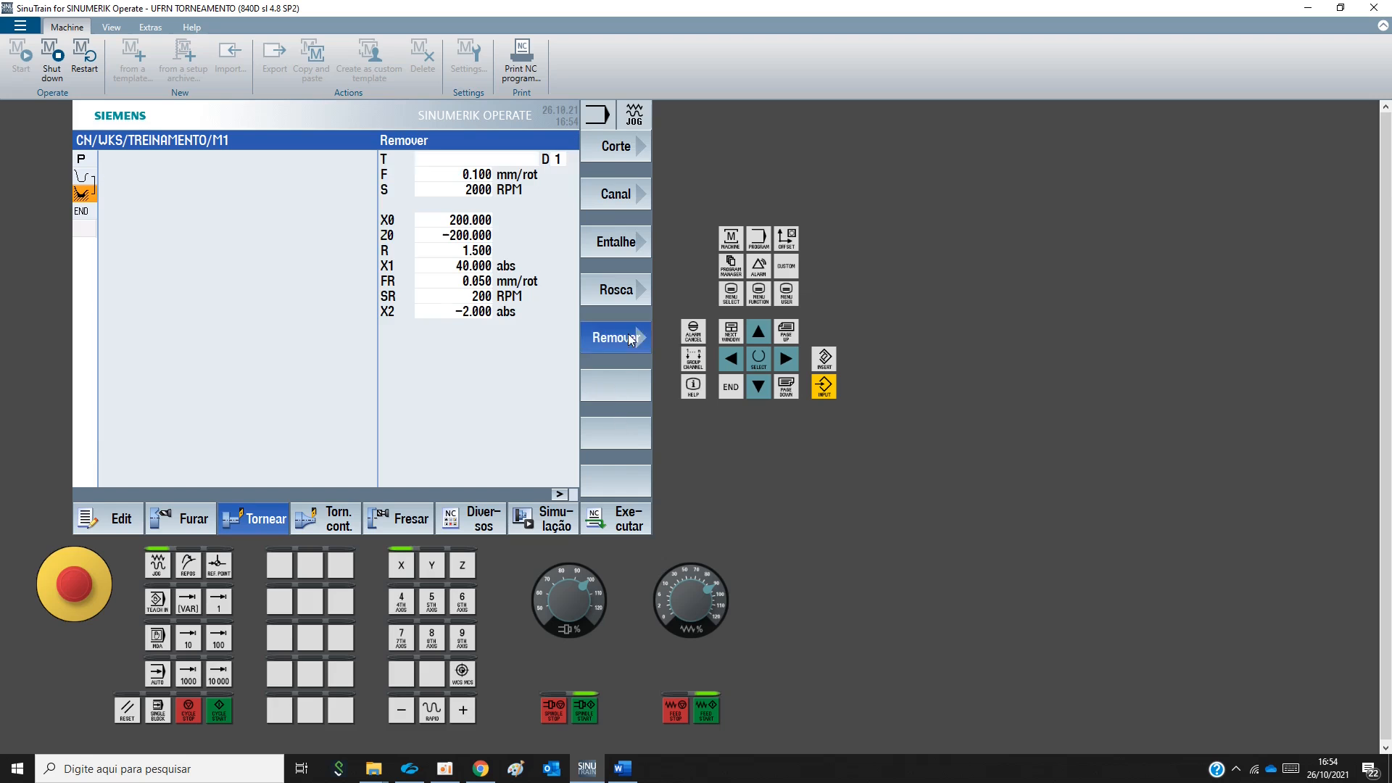
left_click(613, 421)
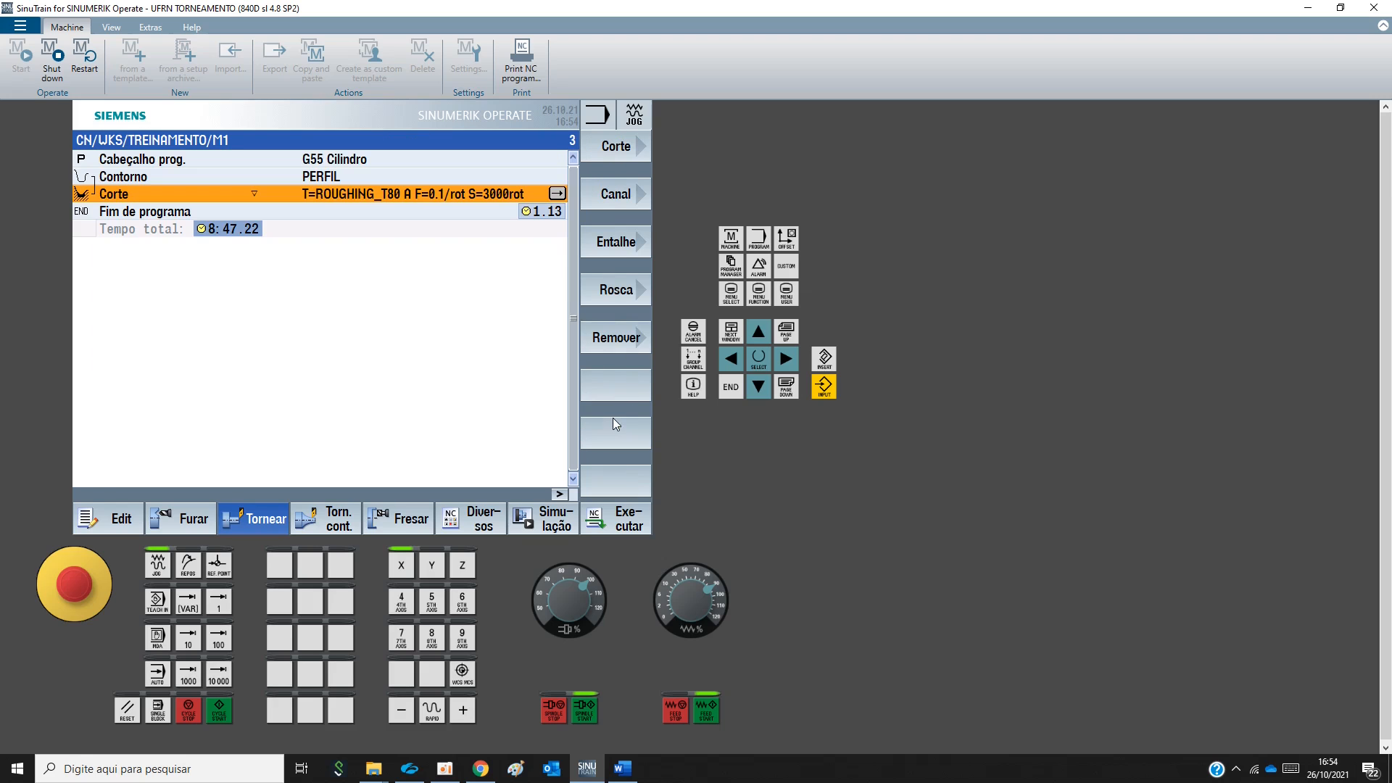
Start the Remover cavacos 1 cycle and, after consulting the Exercicio M1 drawing in Word, select ROUGHING_T80 A as its tool
left_click(621, 149)
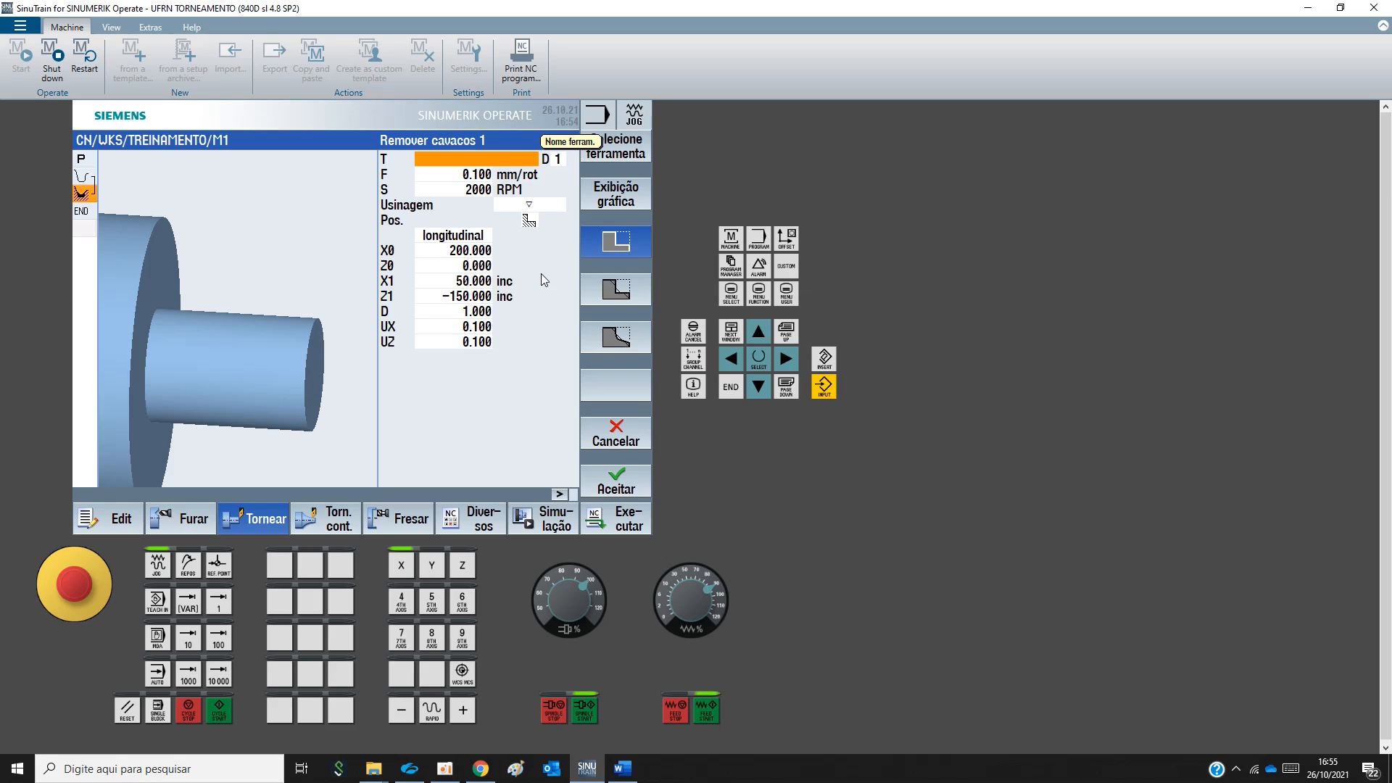
left_click(622, 769)
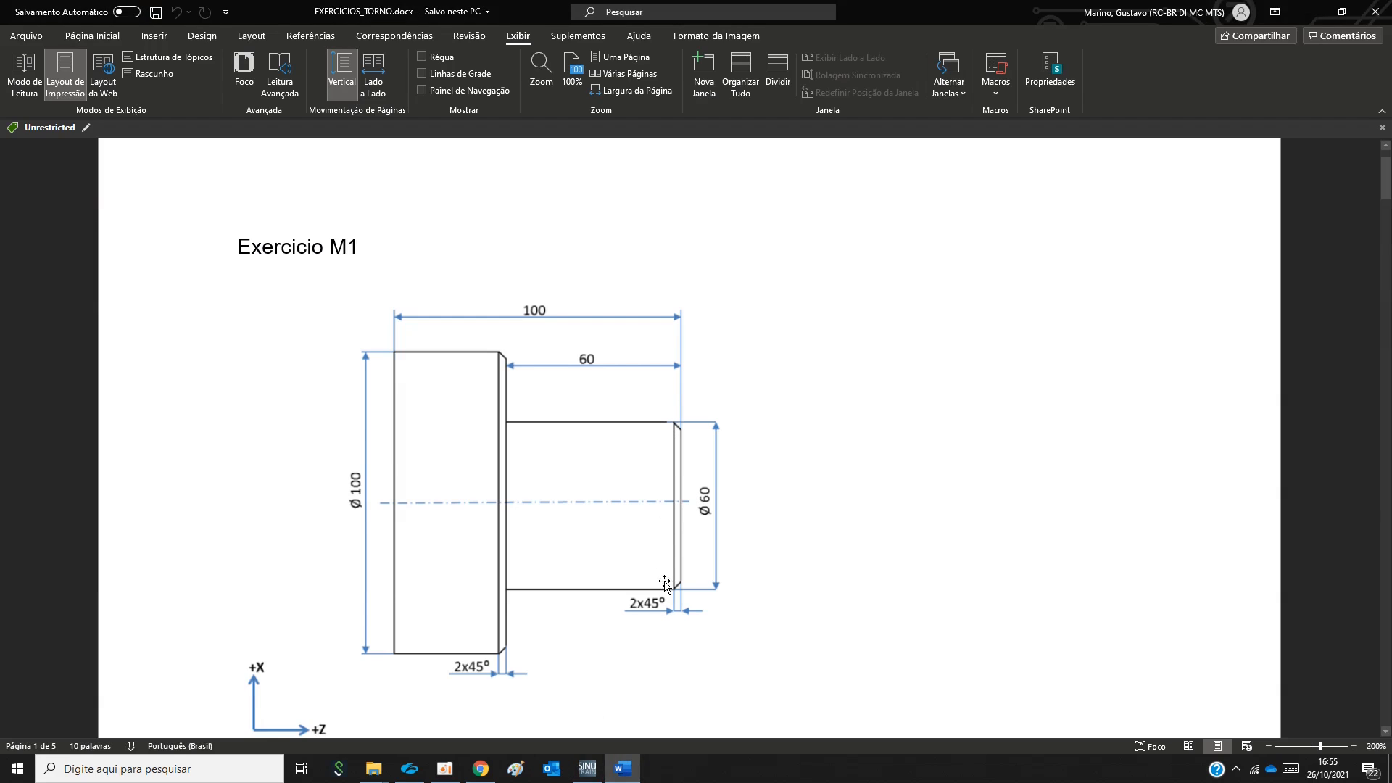
left_click(588, 769)
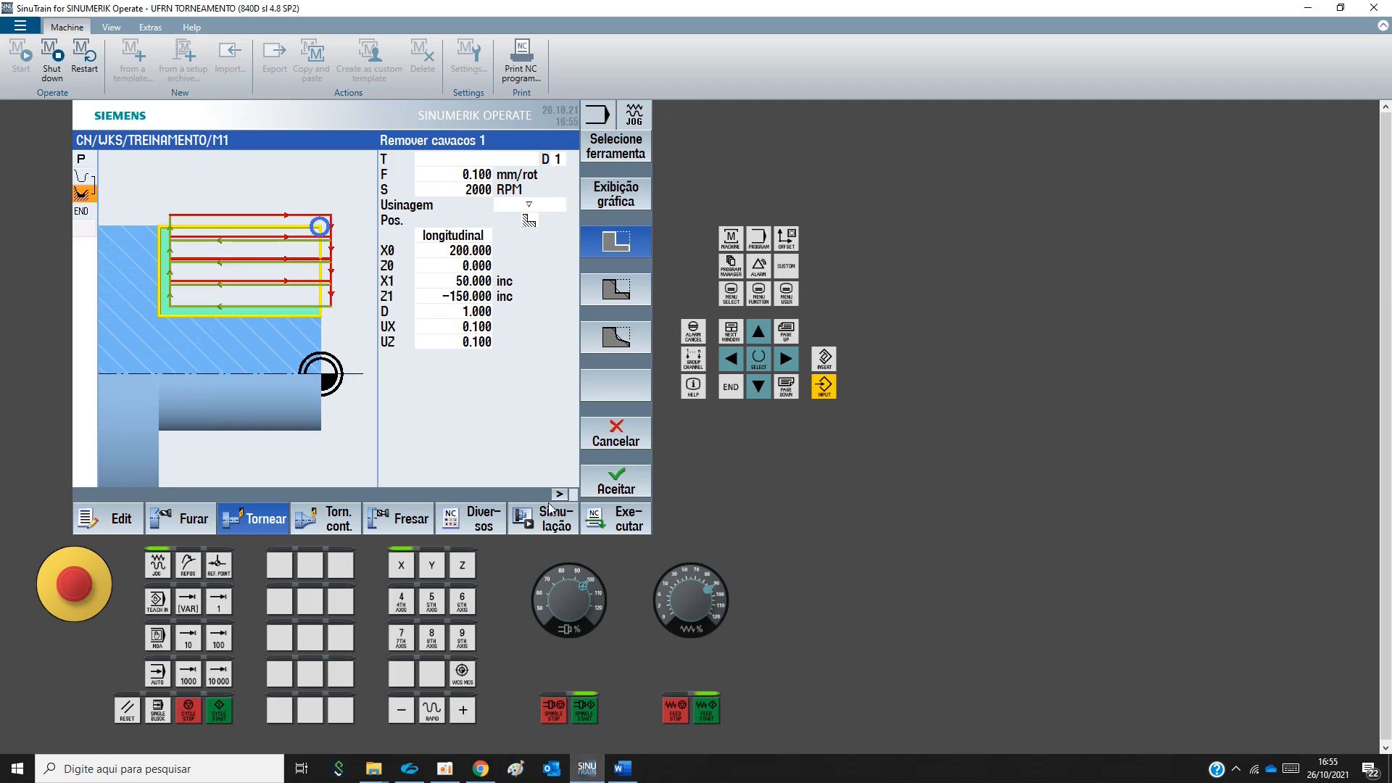
left_click(513, 158)
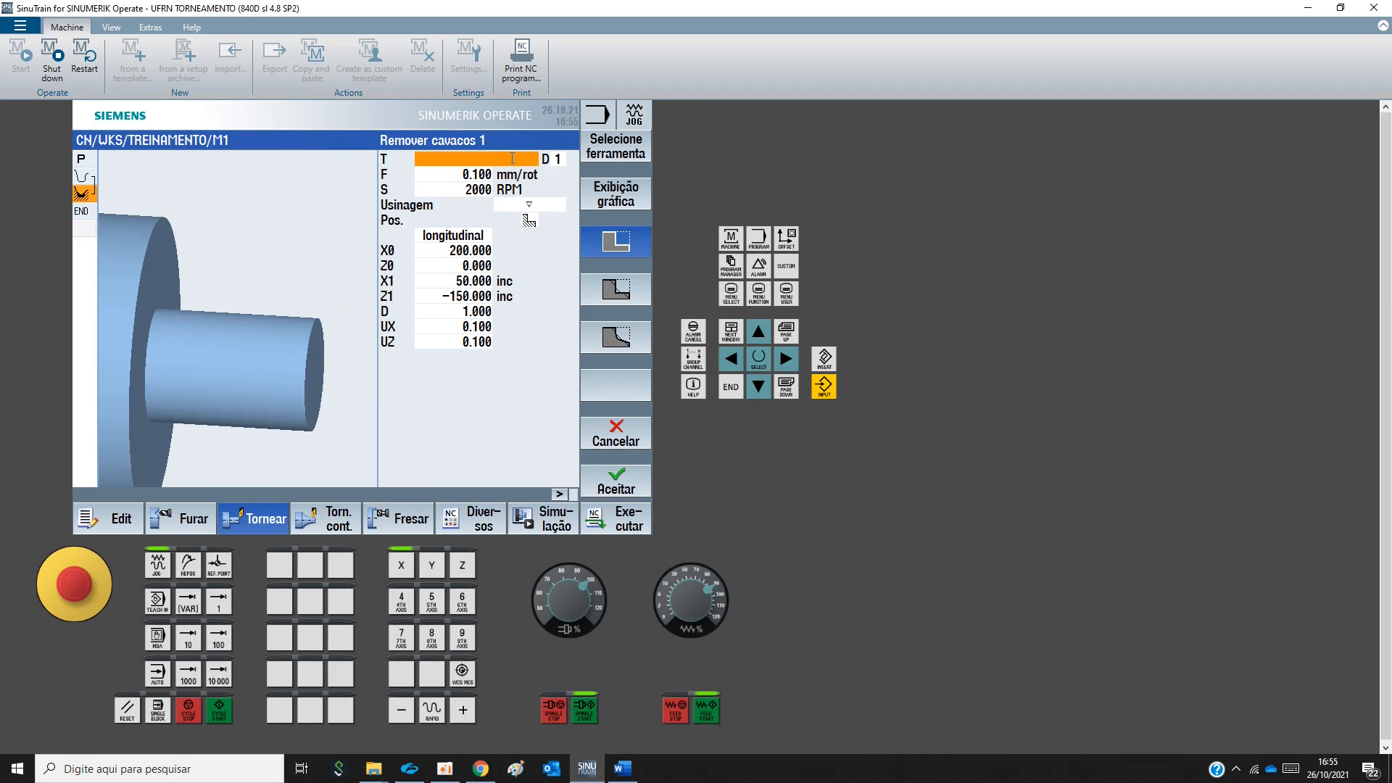
left_click(629, 152)
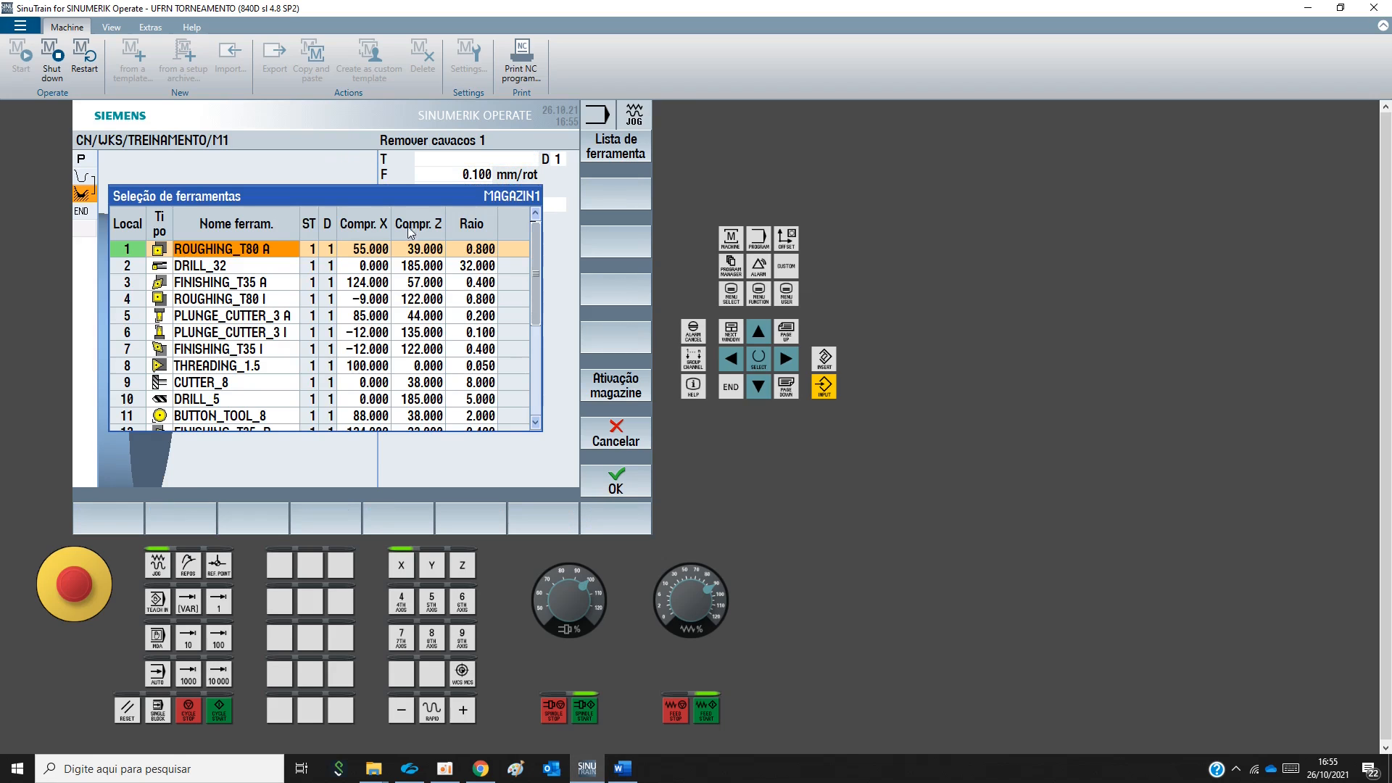
left_click(647, 485)
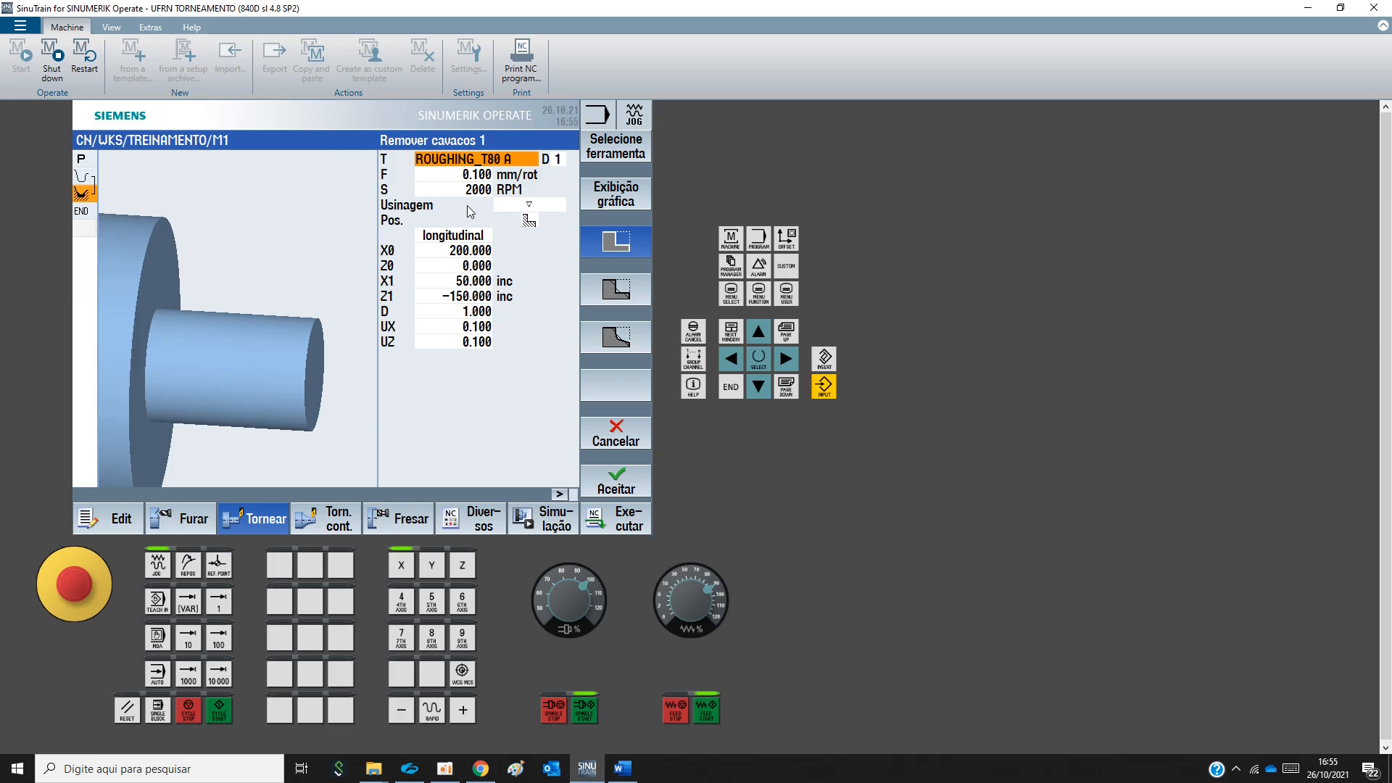
Review the feed, spindle speed and machining direction of Remover cavacos 1, and set its reference point X0 to 60
left_click(461, 174)
left_click(471, 189)
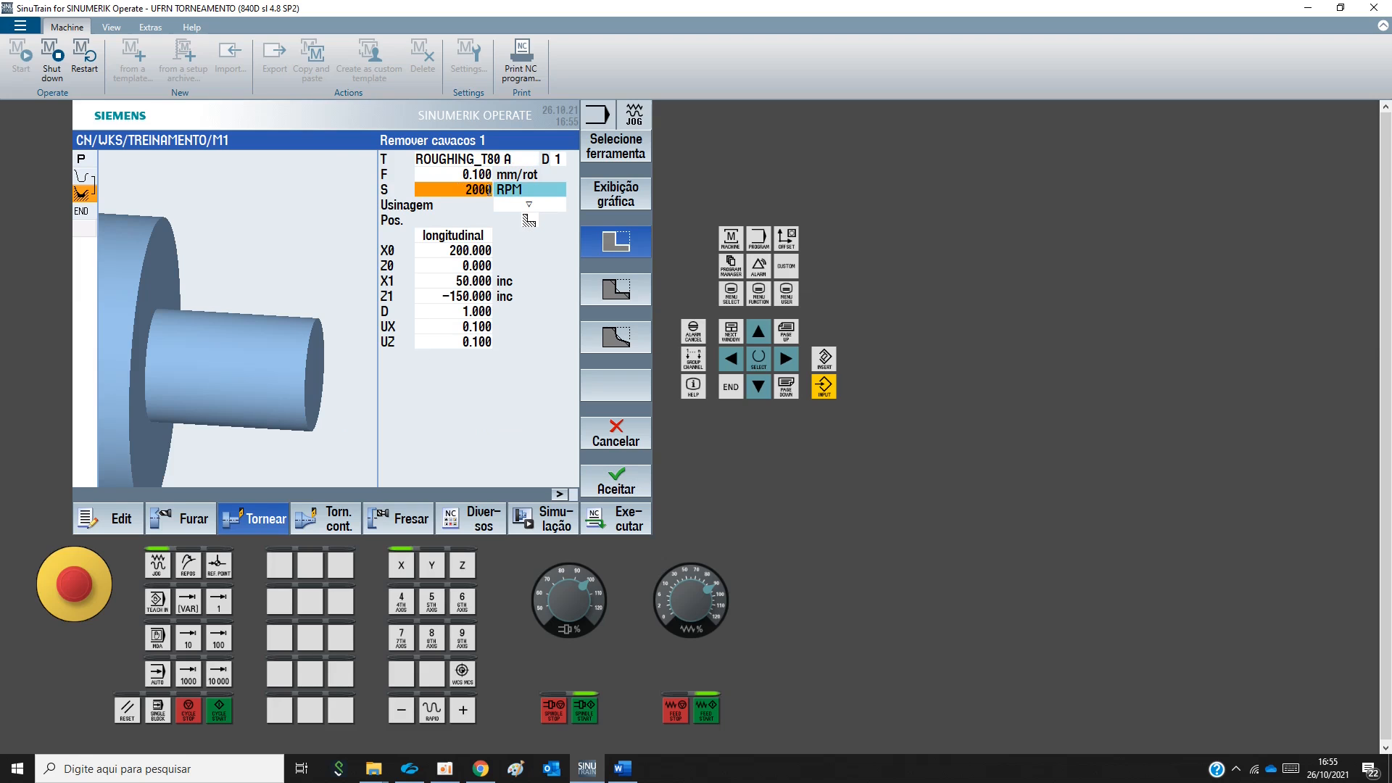
left_click(437, 242)
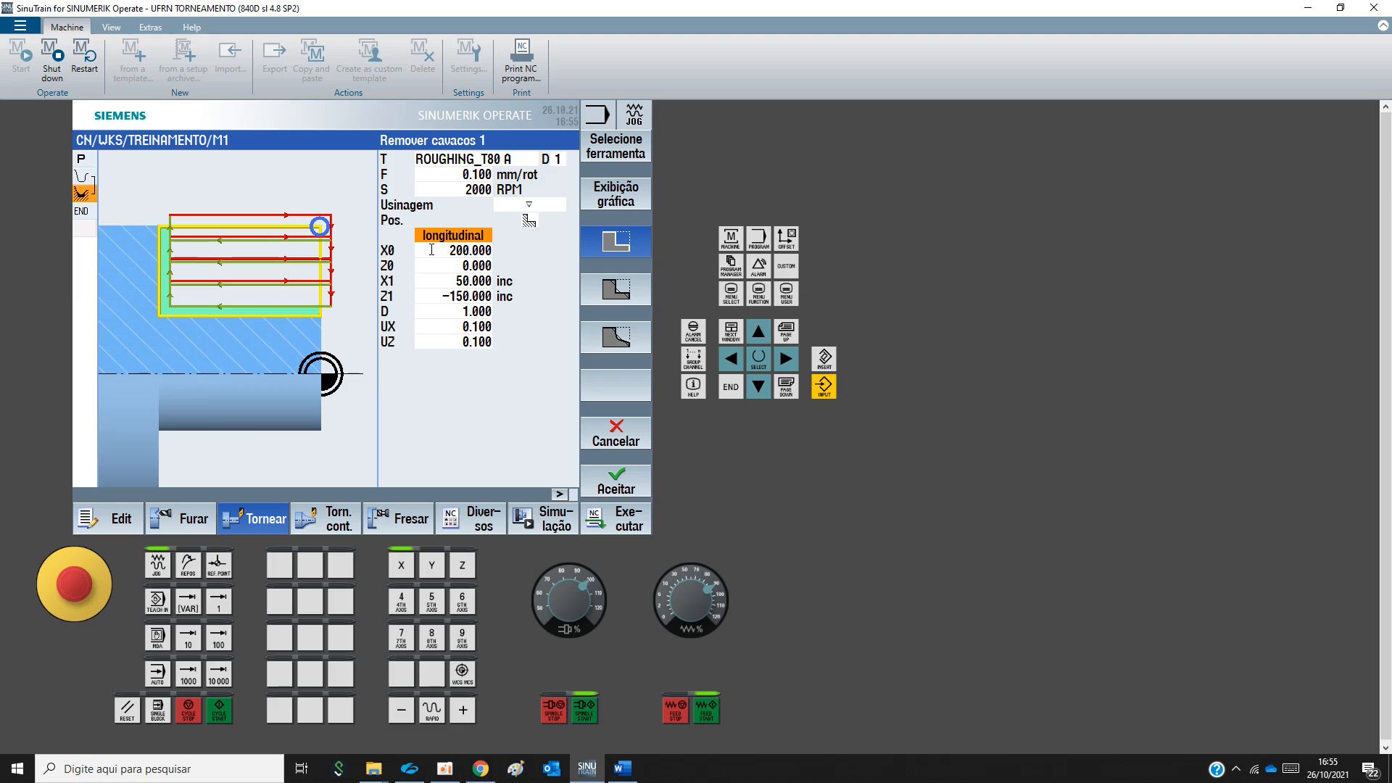
left_click(431, 249)
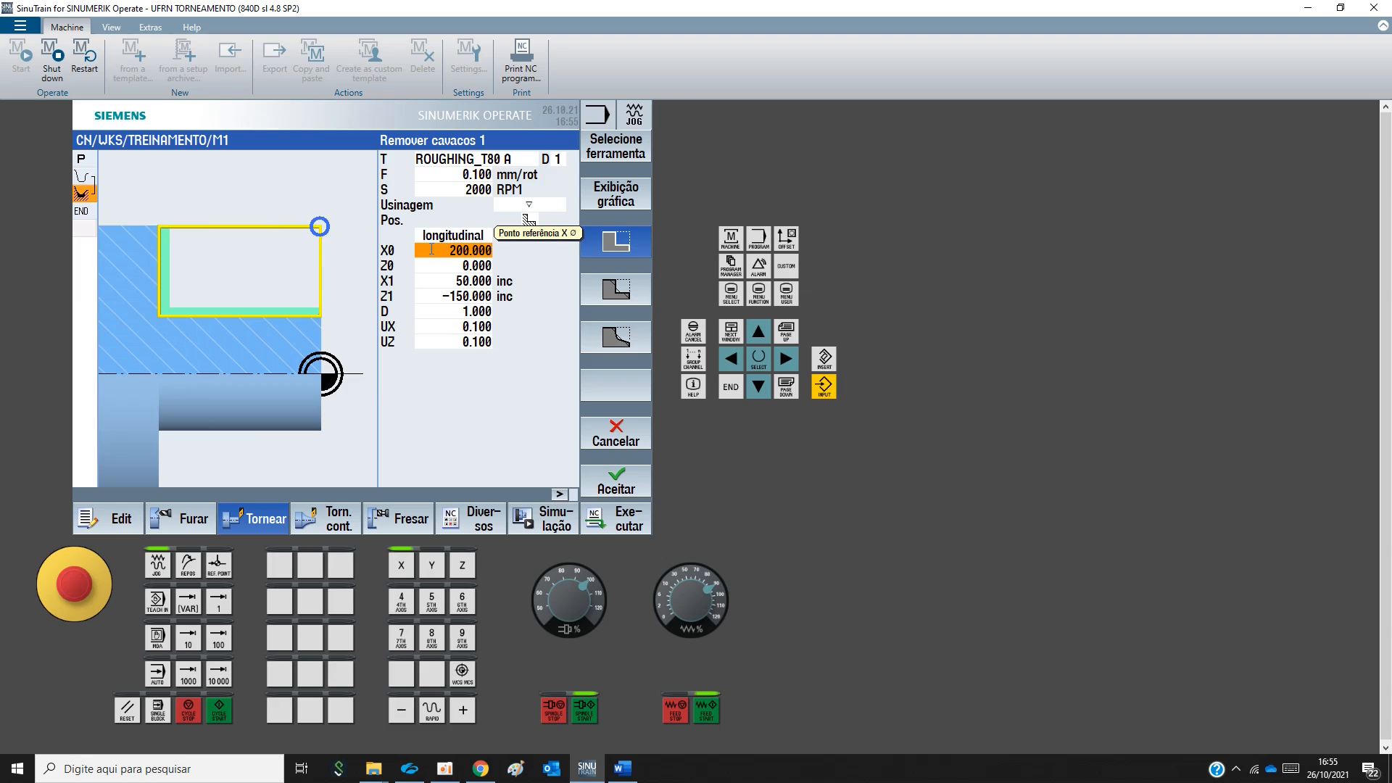
type("60")
key("Return")
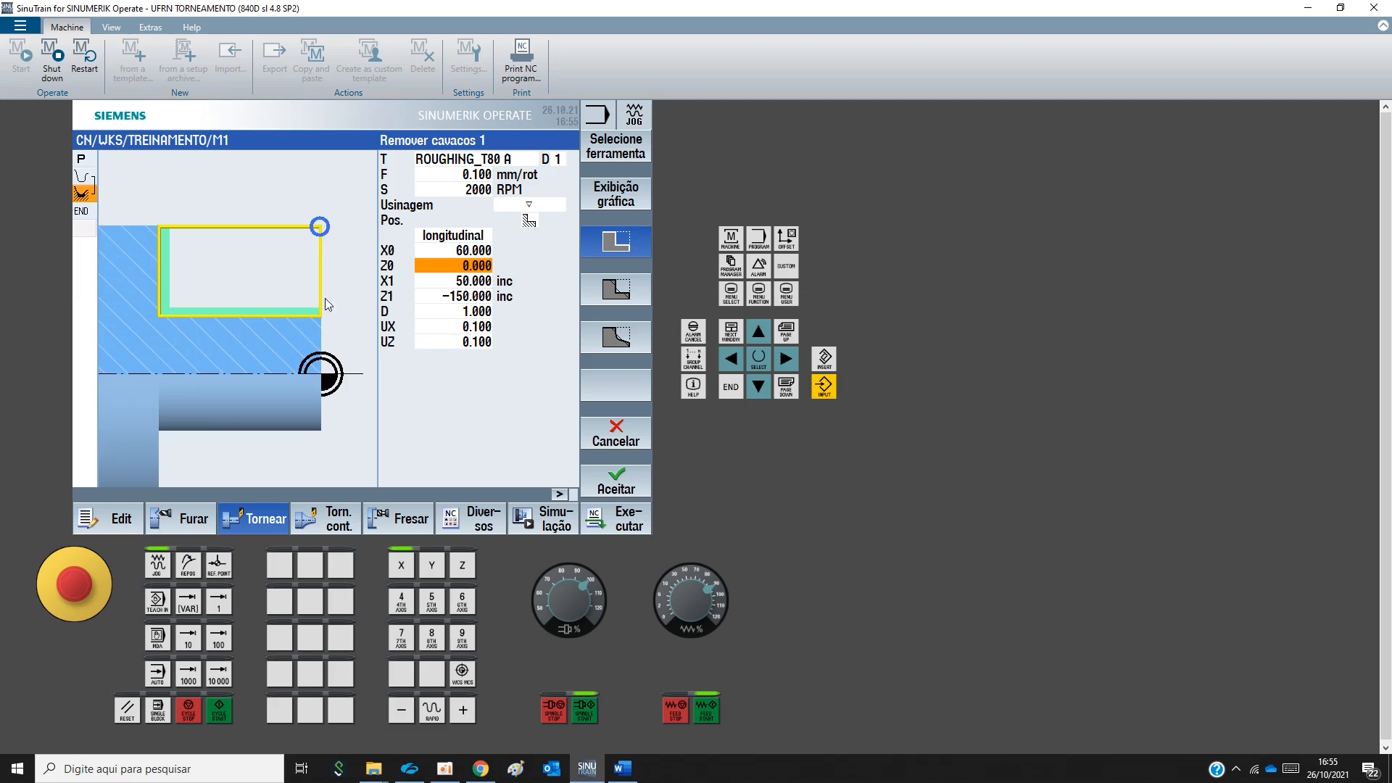
Set the end point of Remover cavacos 1 to X1 -1 abs and Z1 -2 inc
left_click(434, 281)
left_click(523, 286)
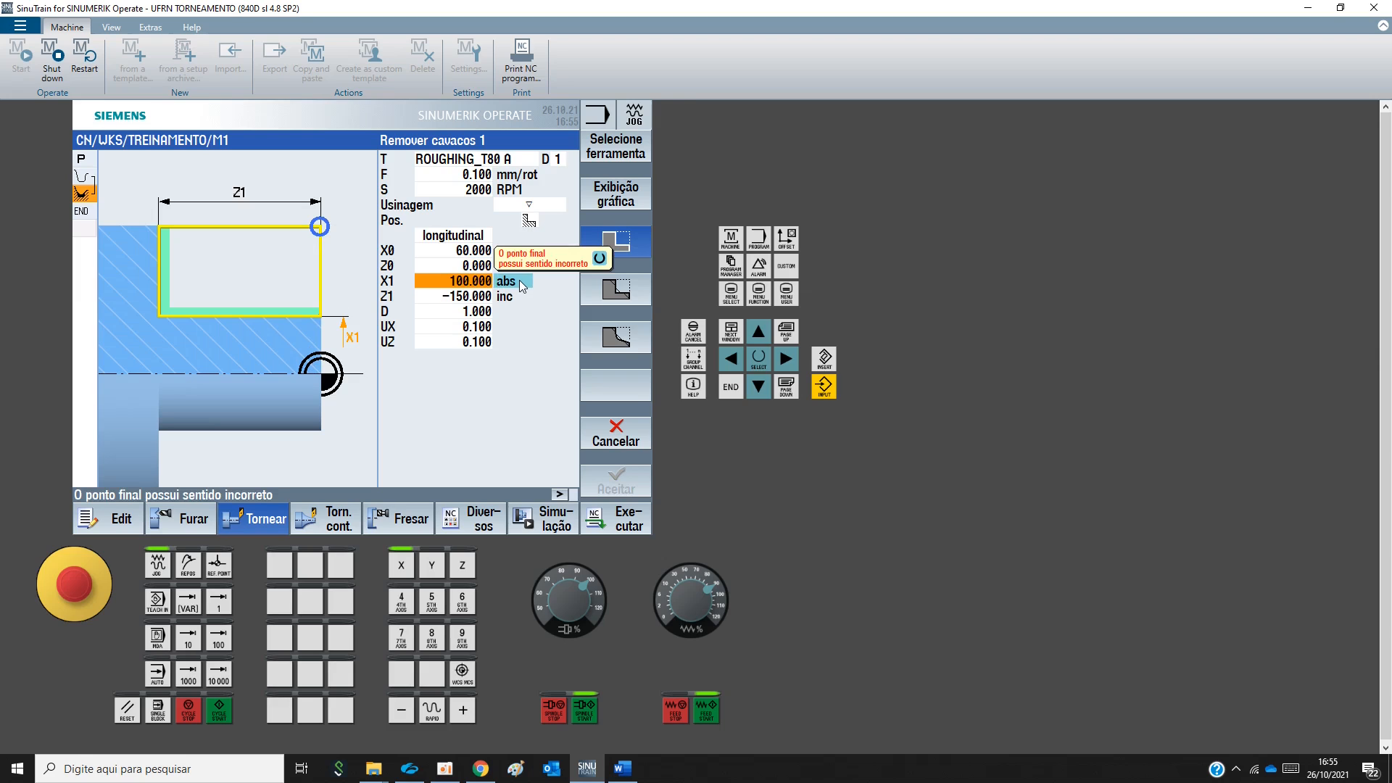
type("-1")
key("Return")
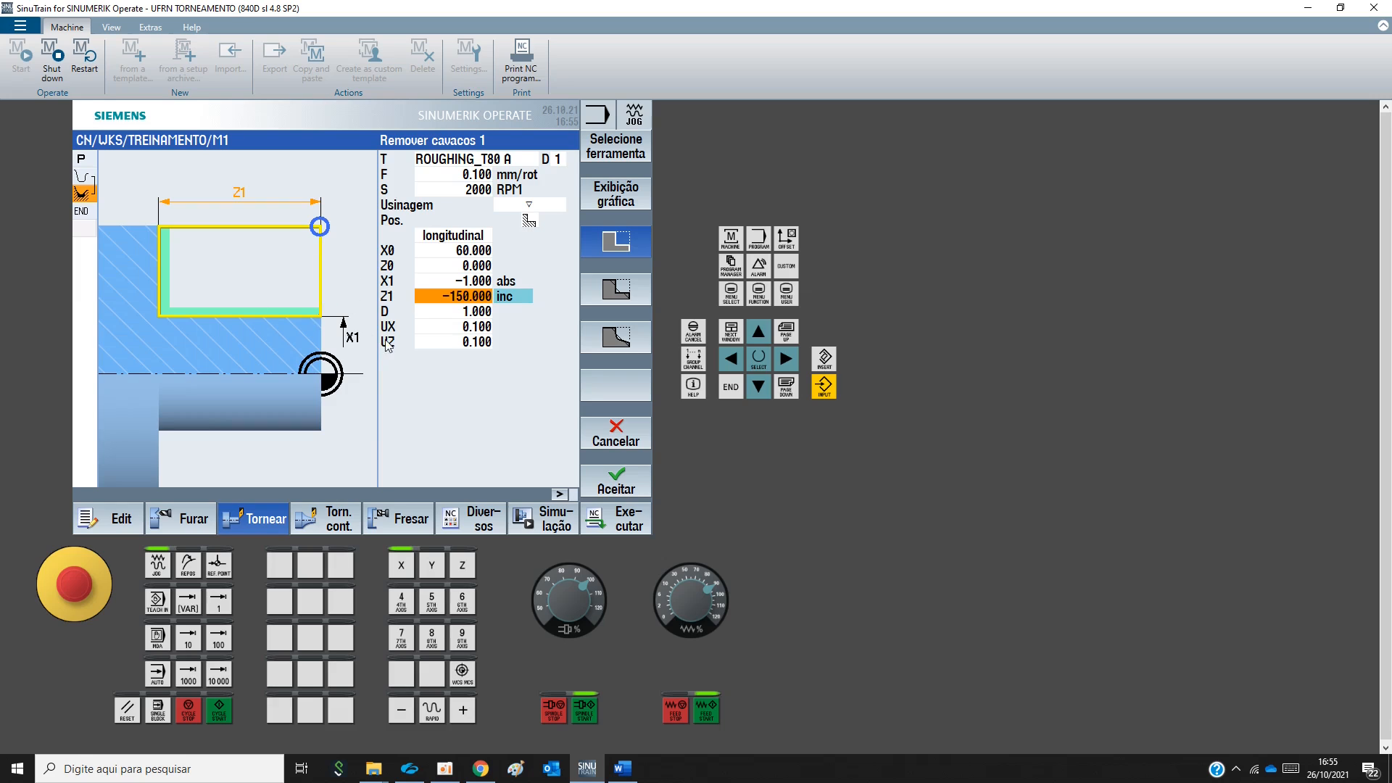
left_click(430, 267)
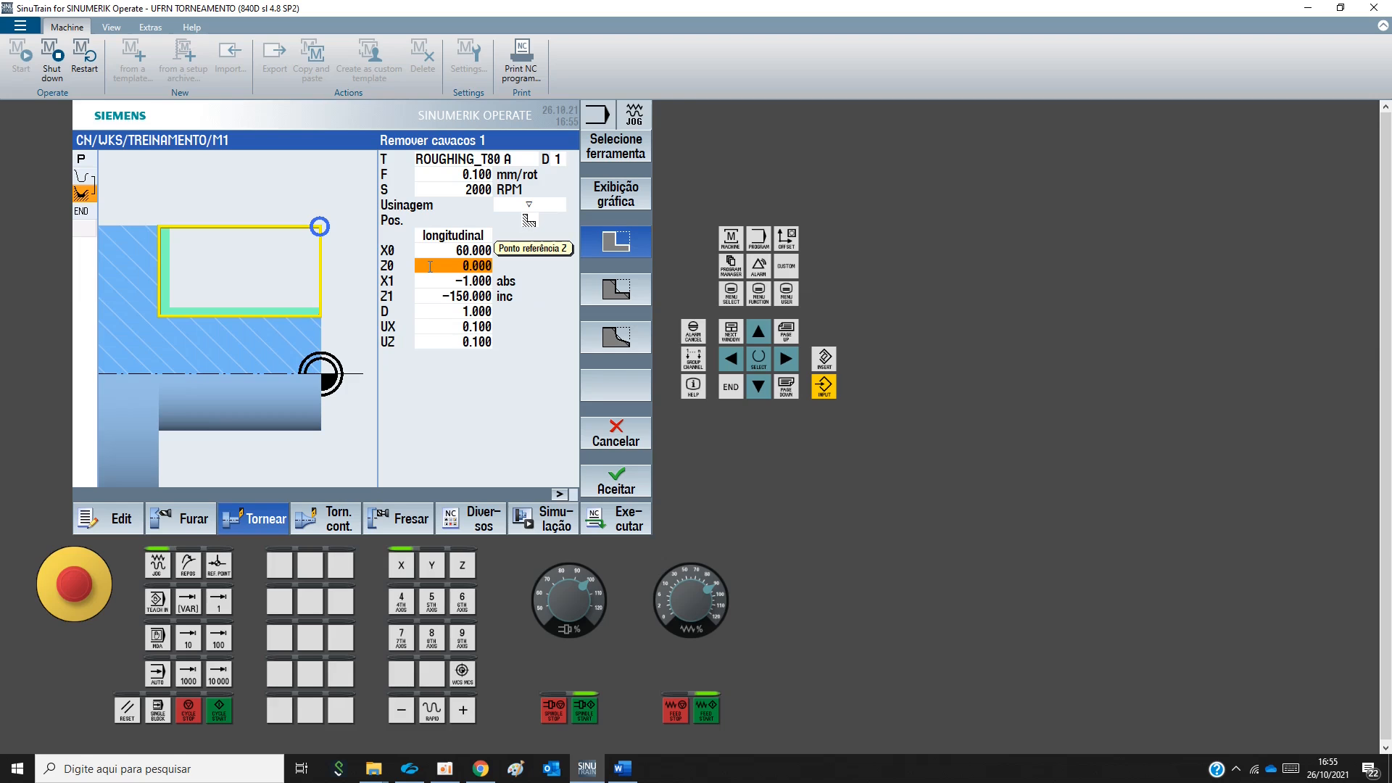
left_click(421, 297)
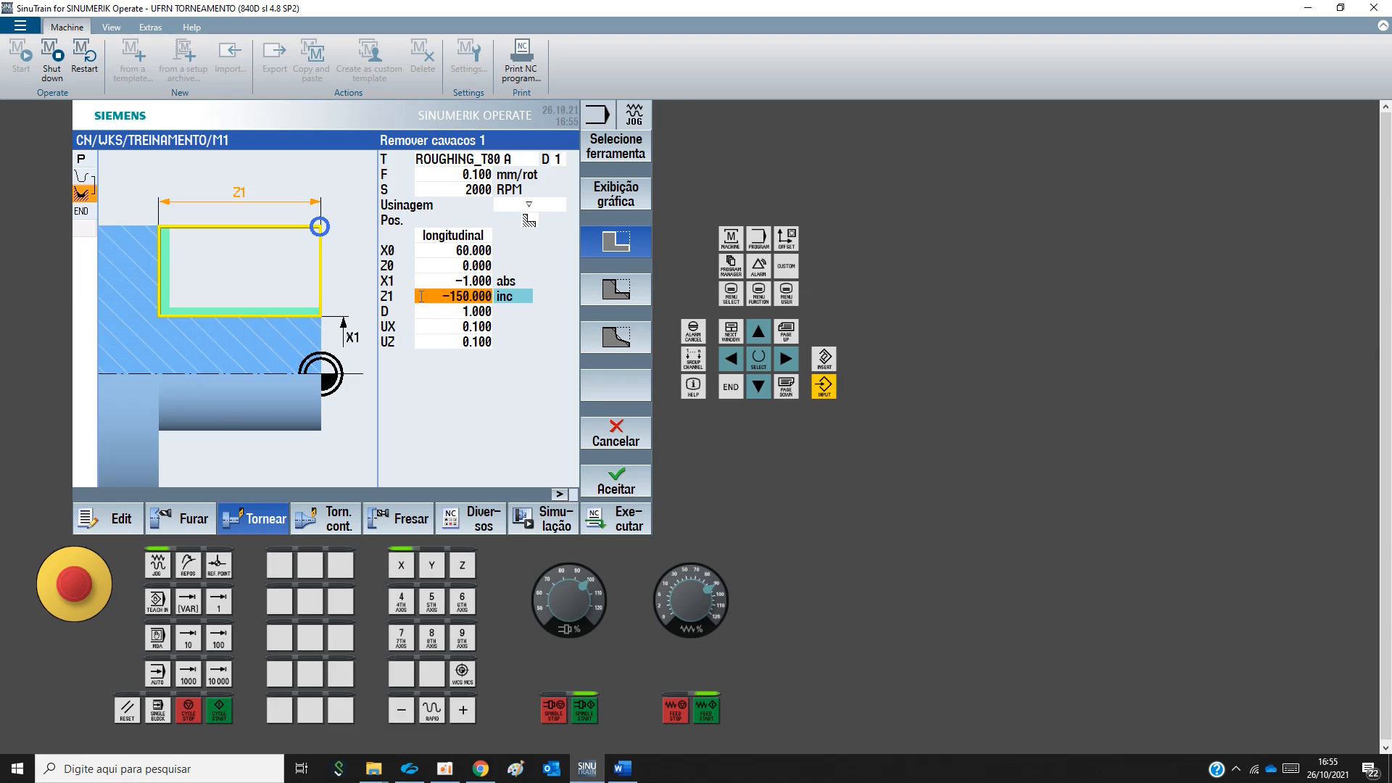
type("-2")
key("Return")
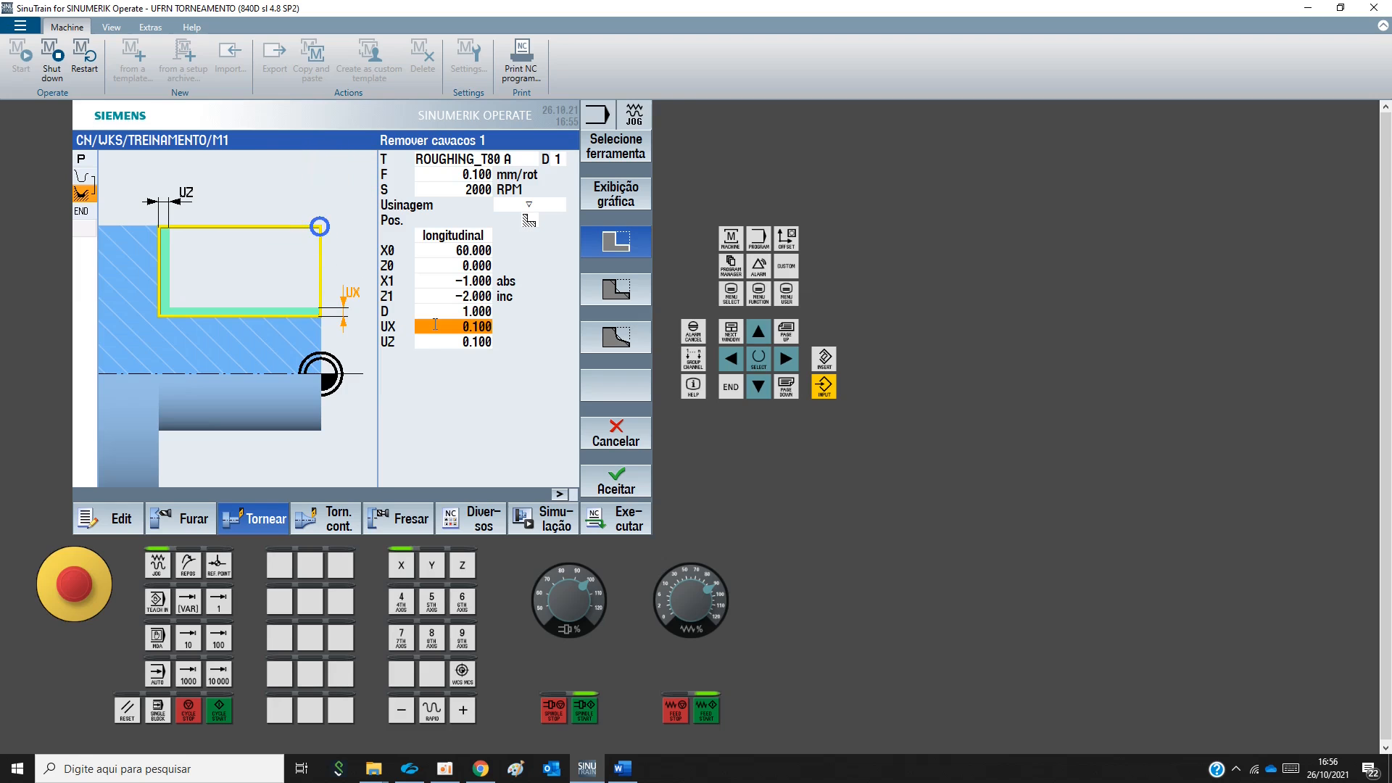
Accept the Remover cavacos 1 cycle and simulate program M1 in 3D with the override raised to 115%
left_click(625, 491)
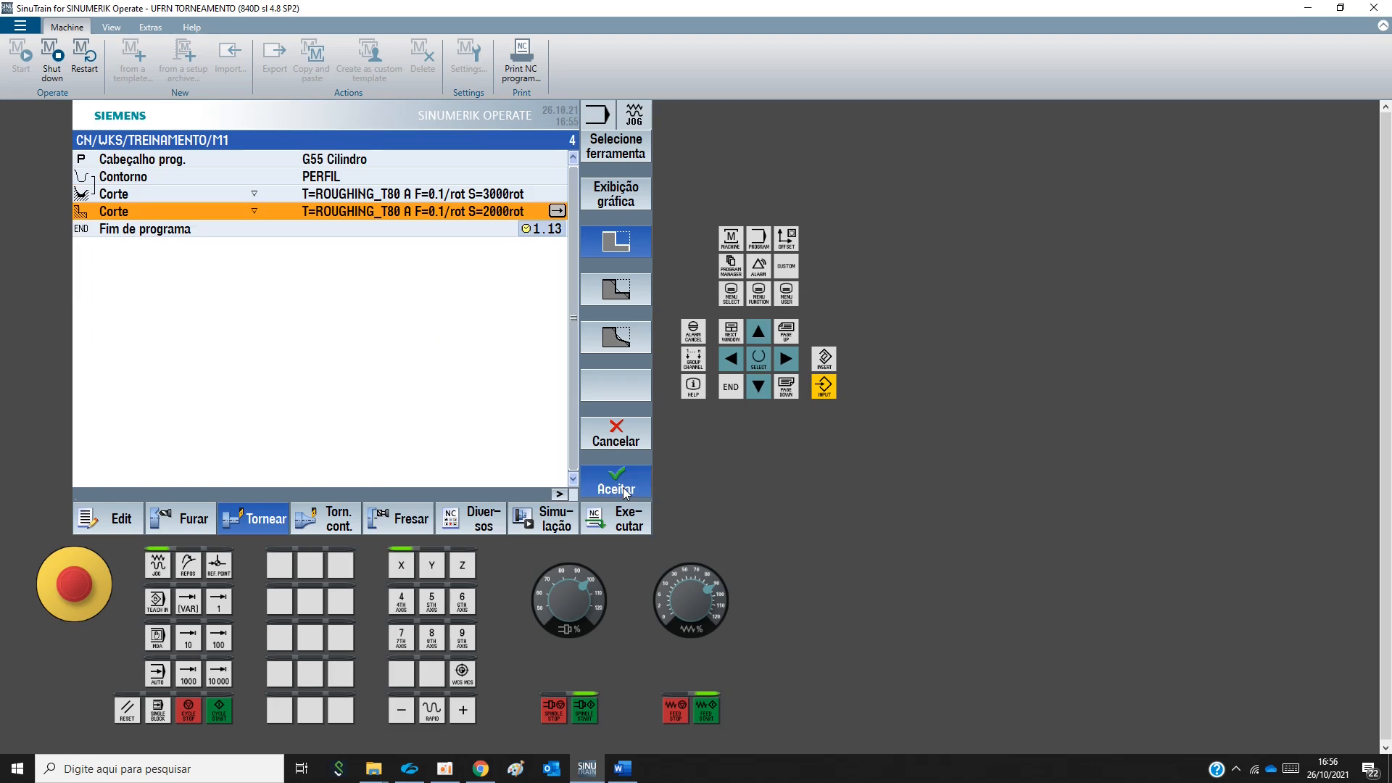
left_click(546, 521)
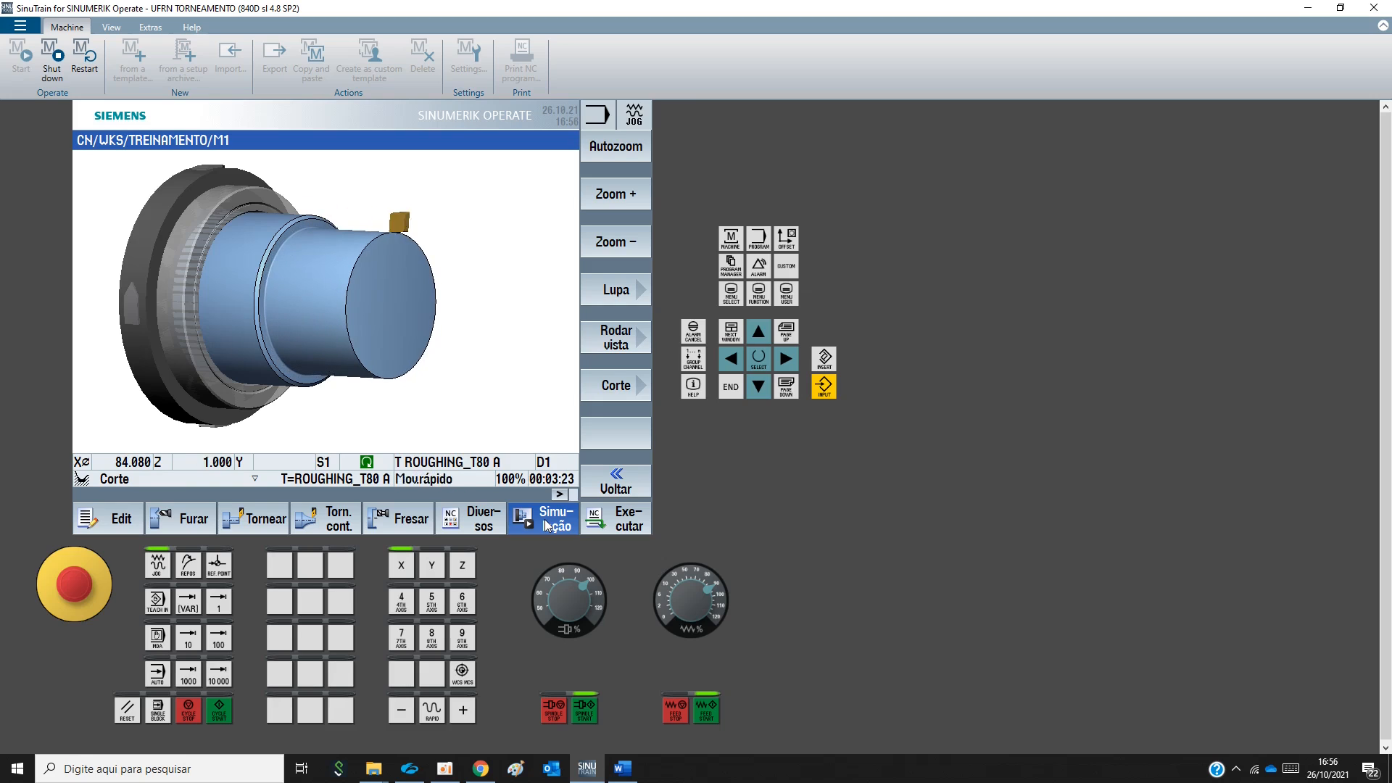
left_click(616, 482)
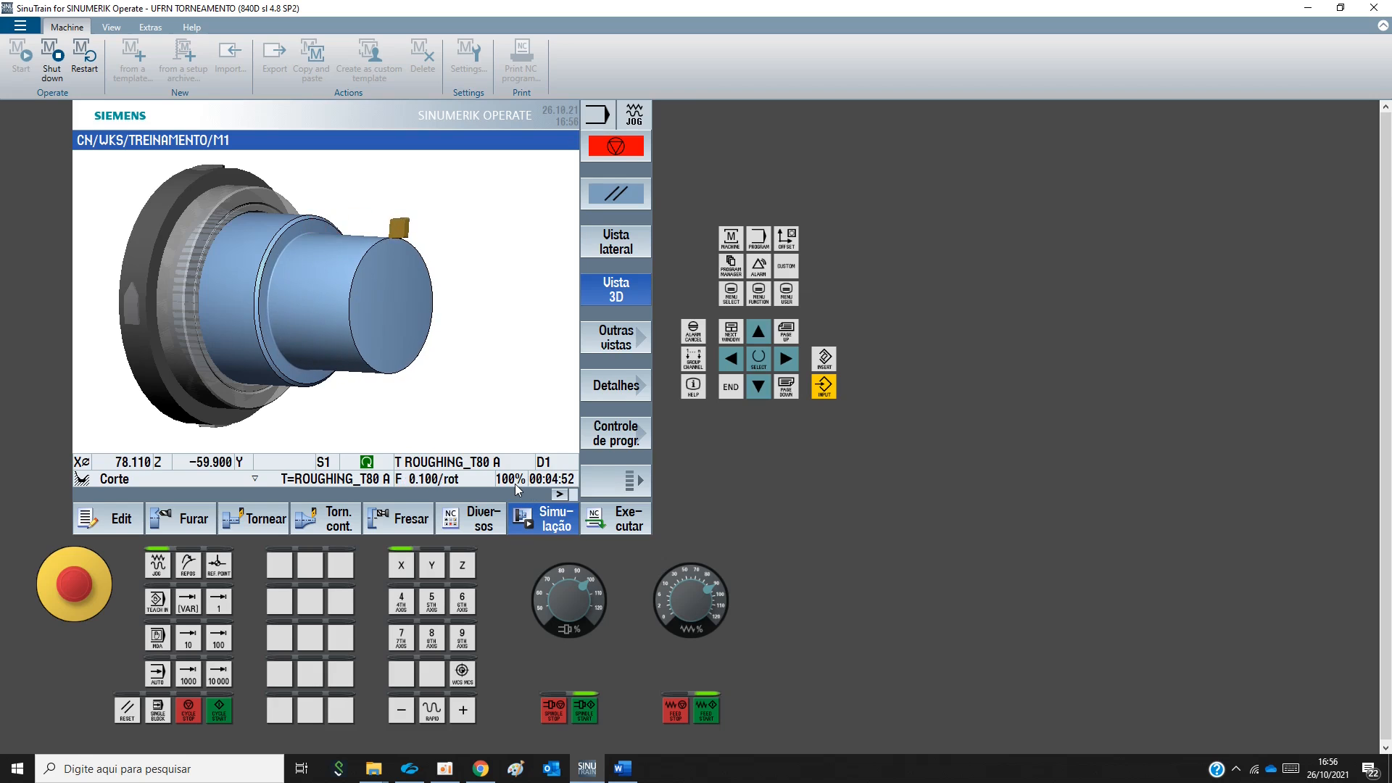
left_click(622, 436)
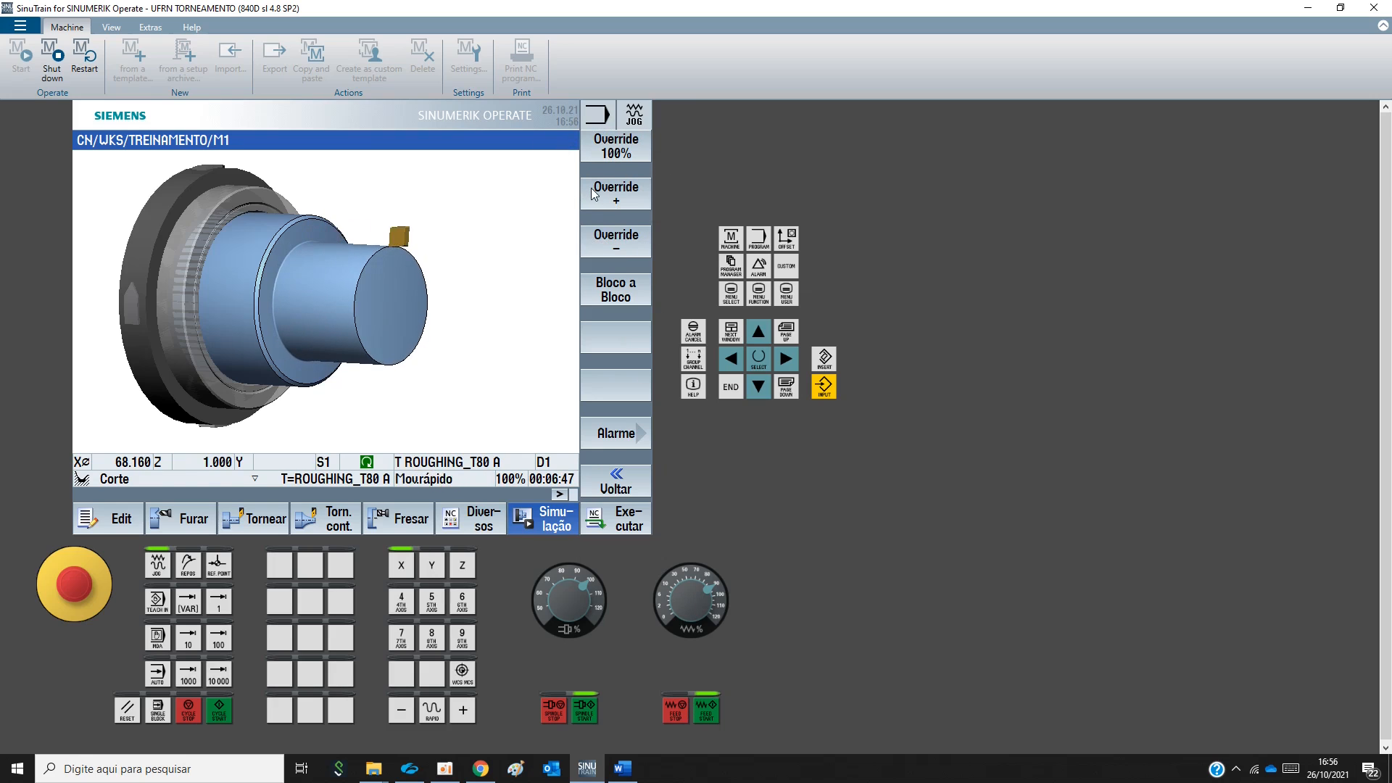
left_click(593, 190)
left_click(593, 191)
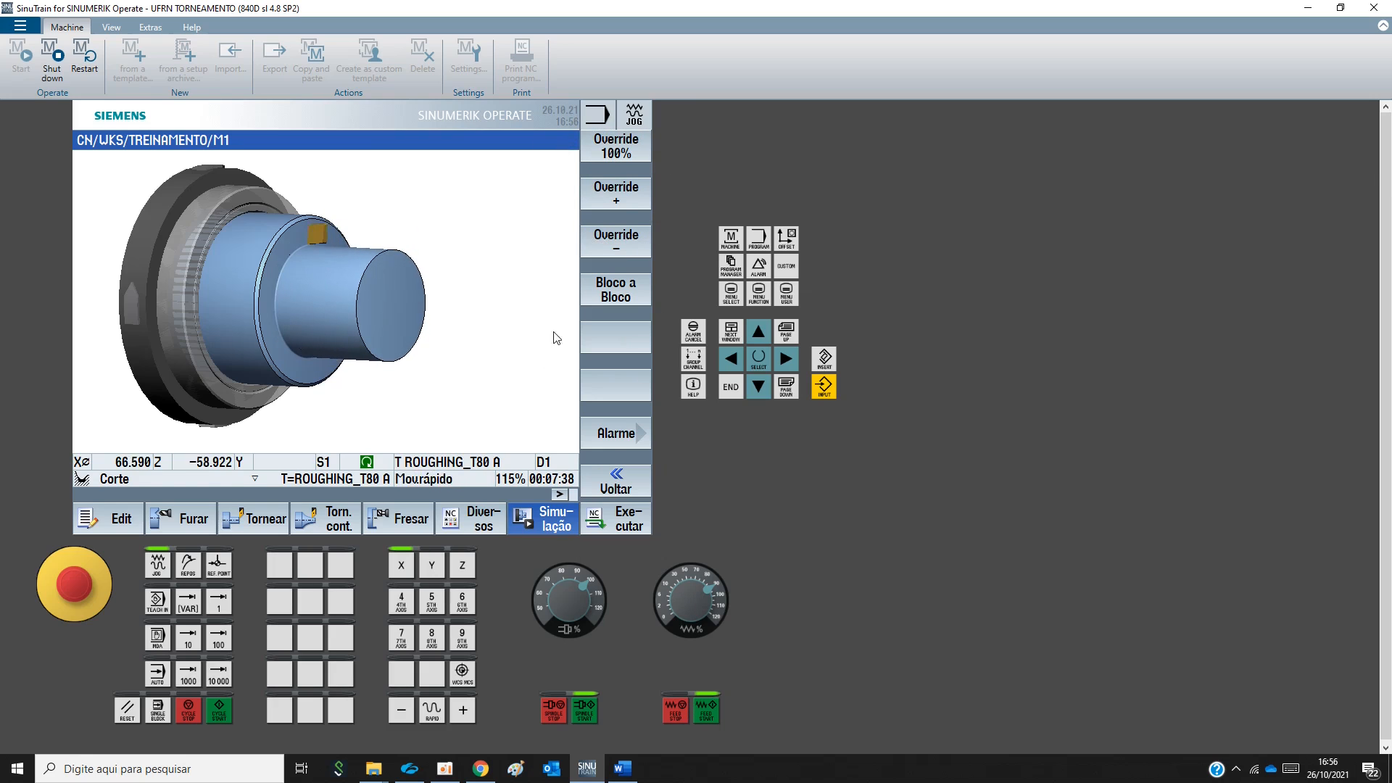
left_click(617, 482)
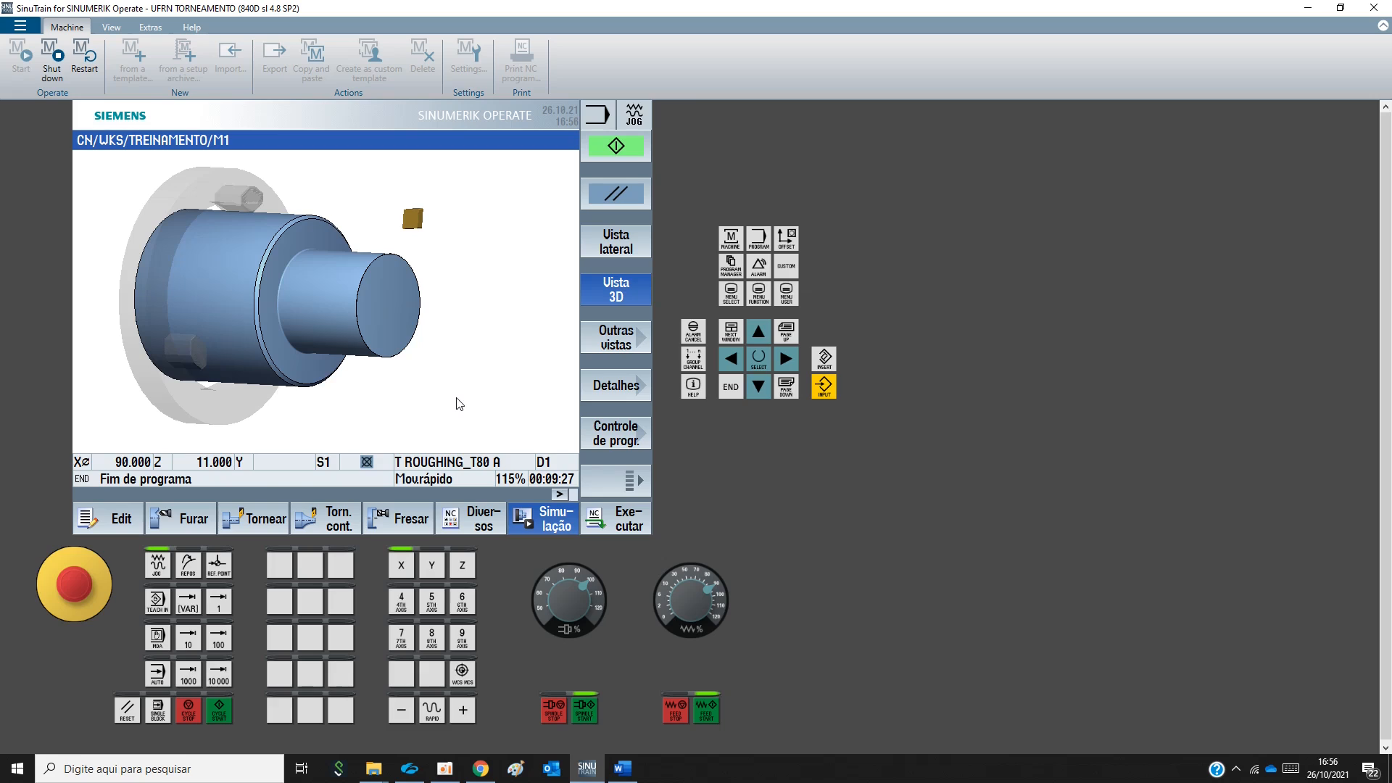
Switch to the Word exercise document and look through the Exercicio M2 and Exercico M3 drawings
left_click(622, 768)
scroll(634, 571, "down", 5)
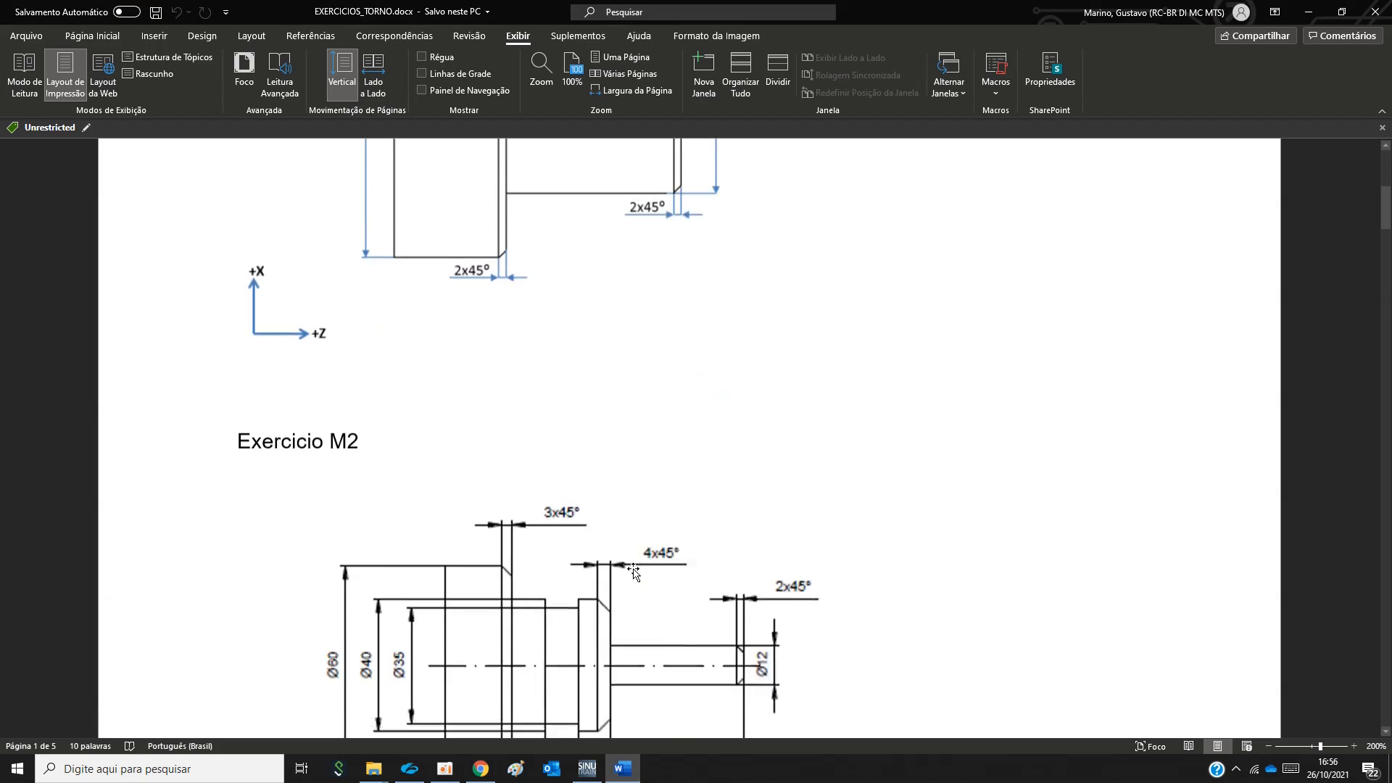
scroll(635, 571, "down", 3)
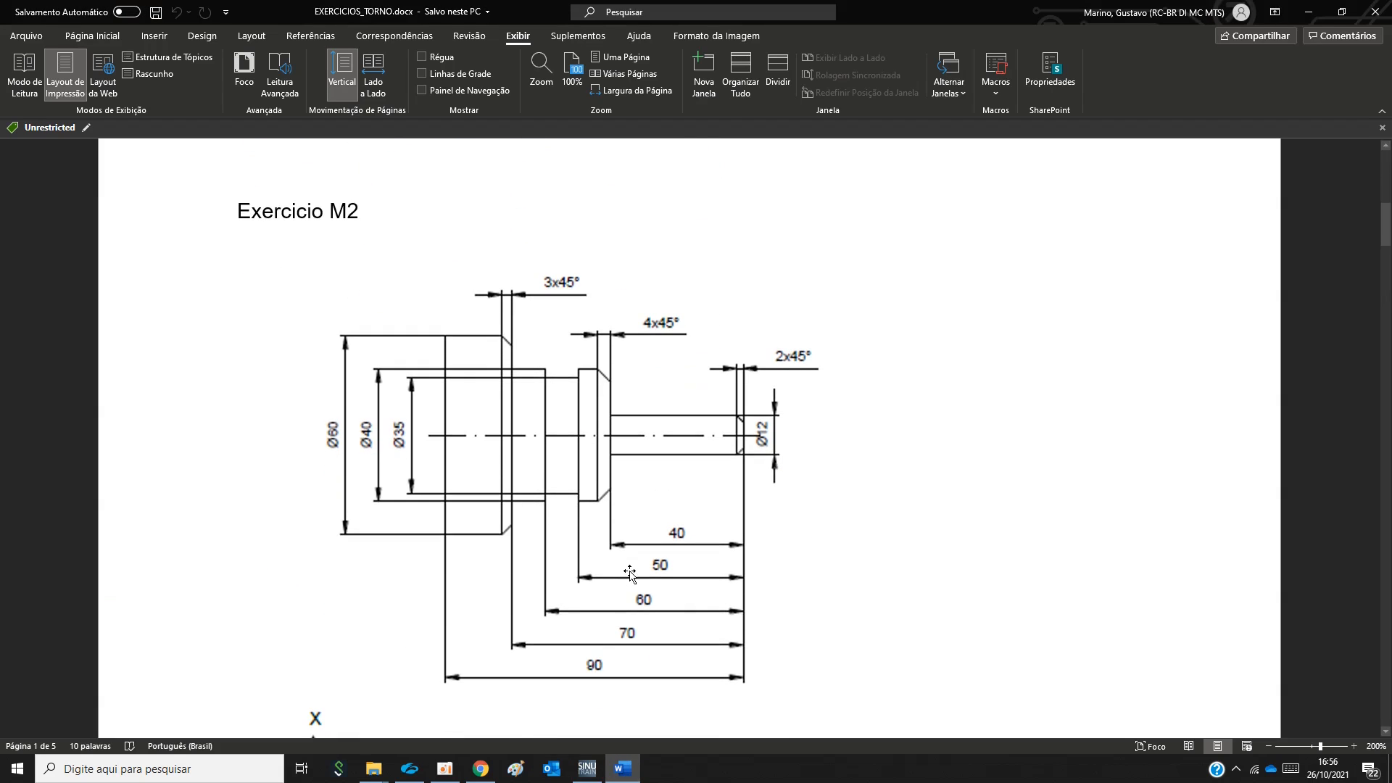
scroll(629, 574, "down", 12)
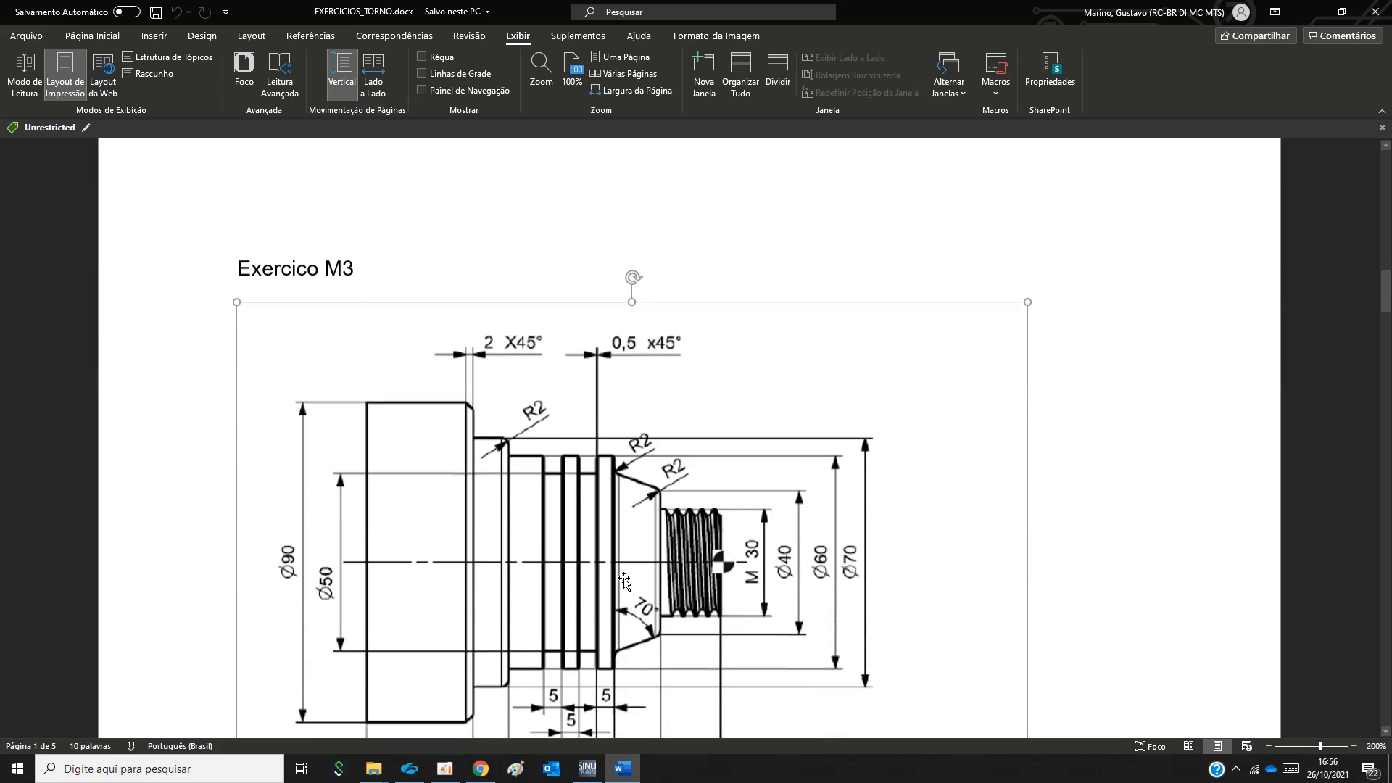
scroll(624, 580, "down", 2)
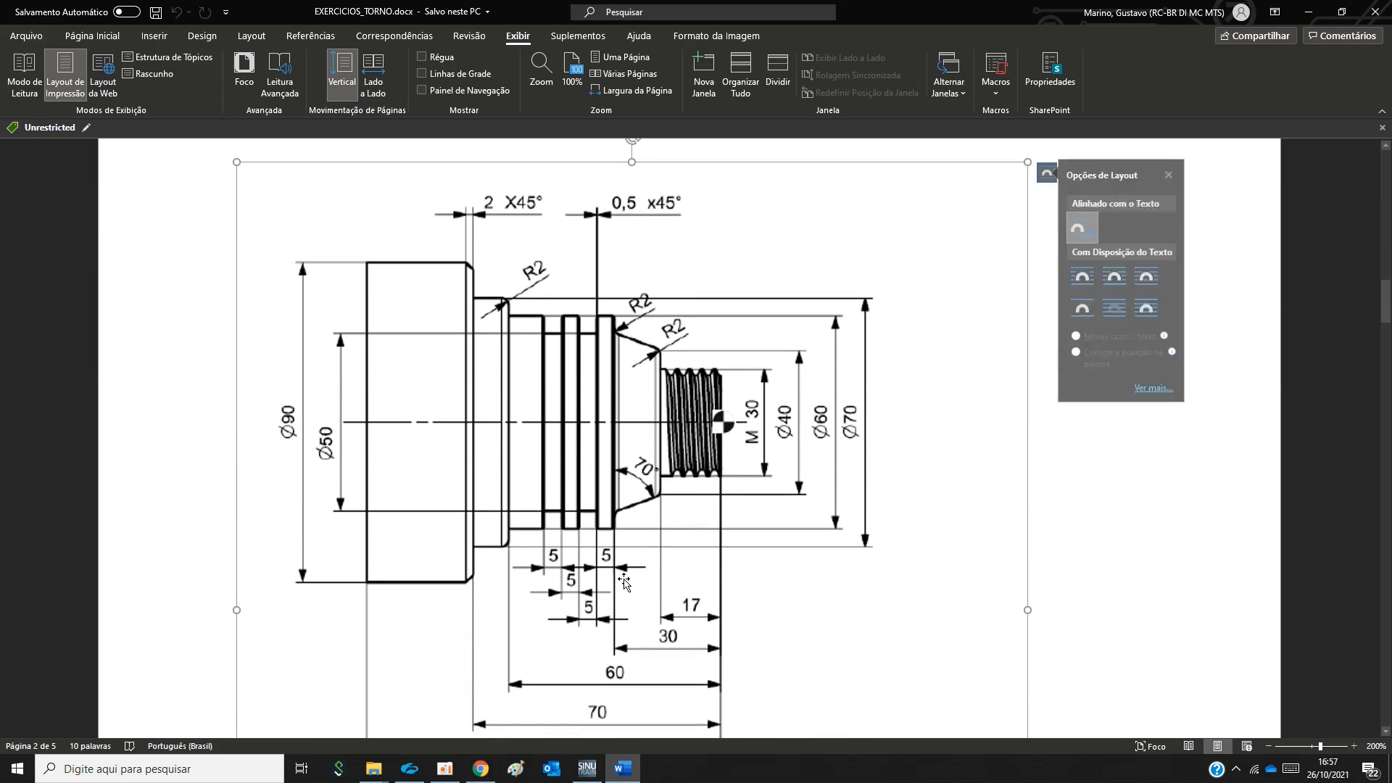
scroll(623, 580, "down", 1)
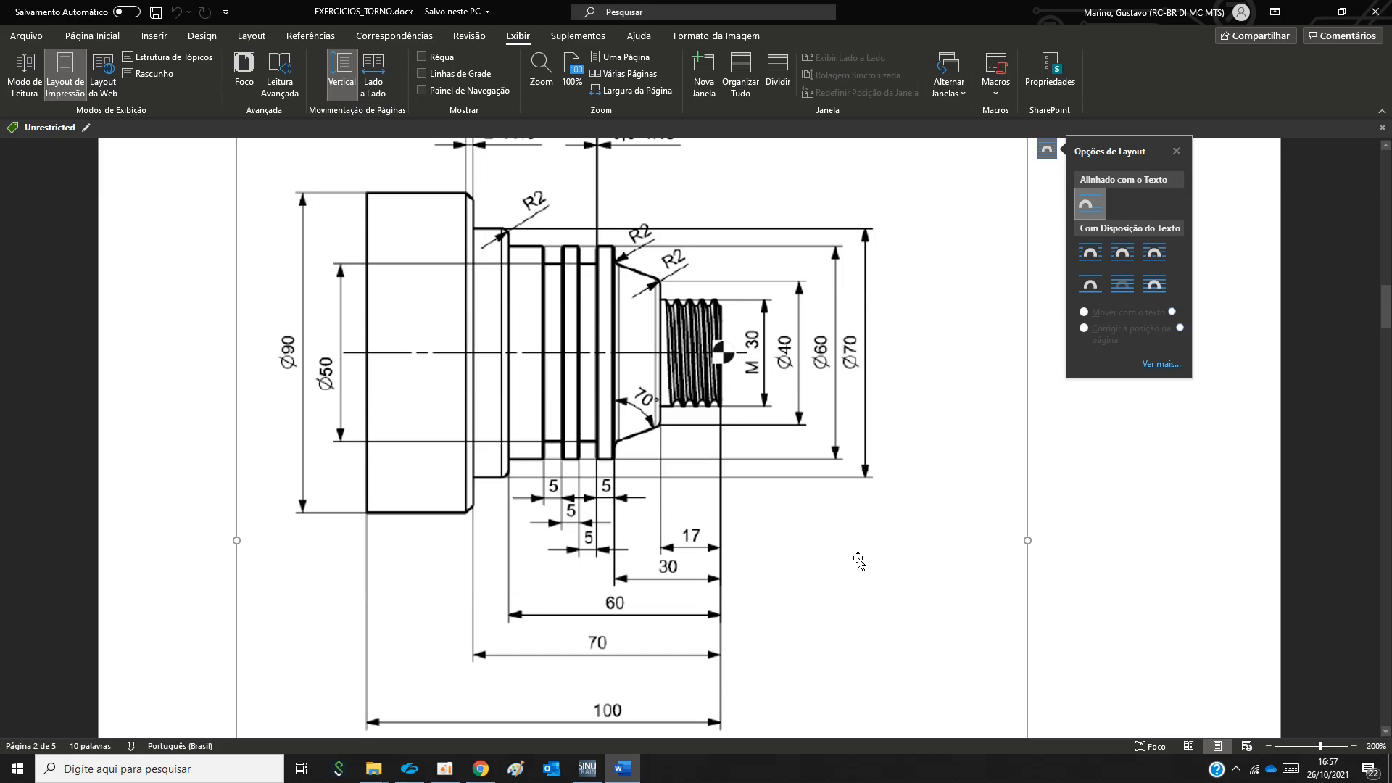
Return to SinuTrain's program manager and, after rechecking the Exercico M3 drawing, create a ShopTurn program named M3 in TREINAMENTO
left_click(589, 769)
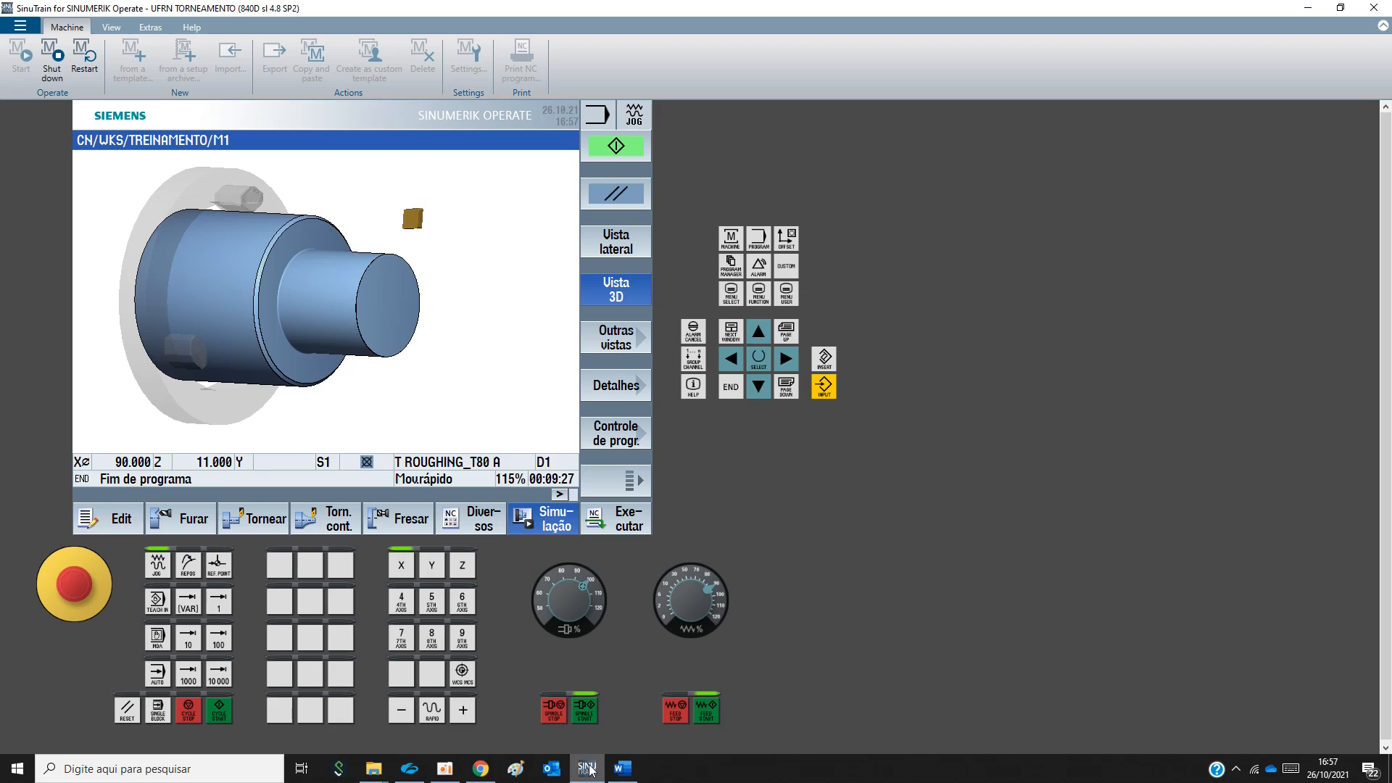
left_click(733, 271)
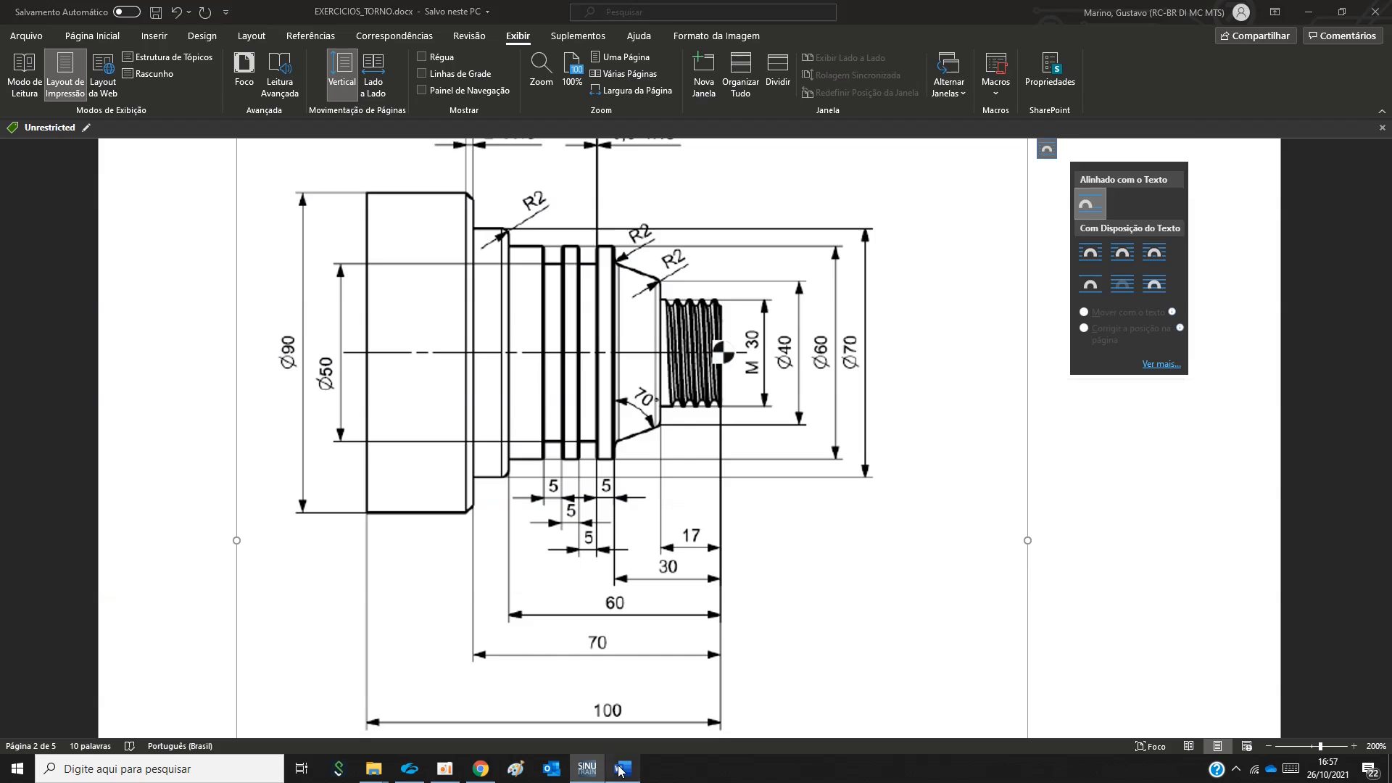
left_click(623, 768)
scroll(549, 537, "up", 2)
scroll(551, 536, "down", 1)
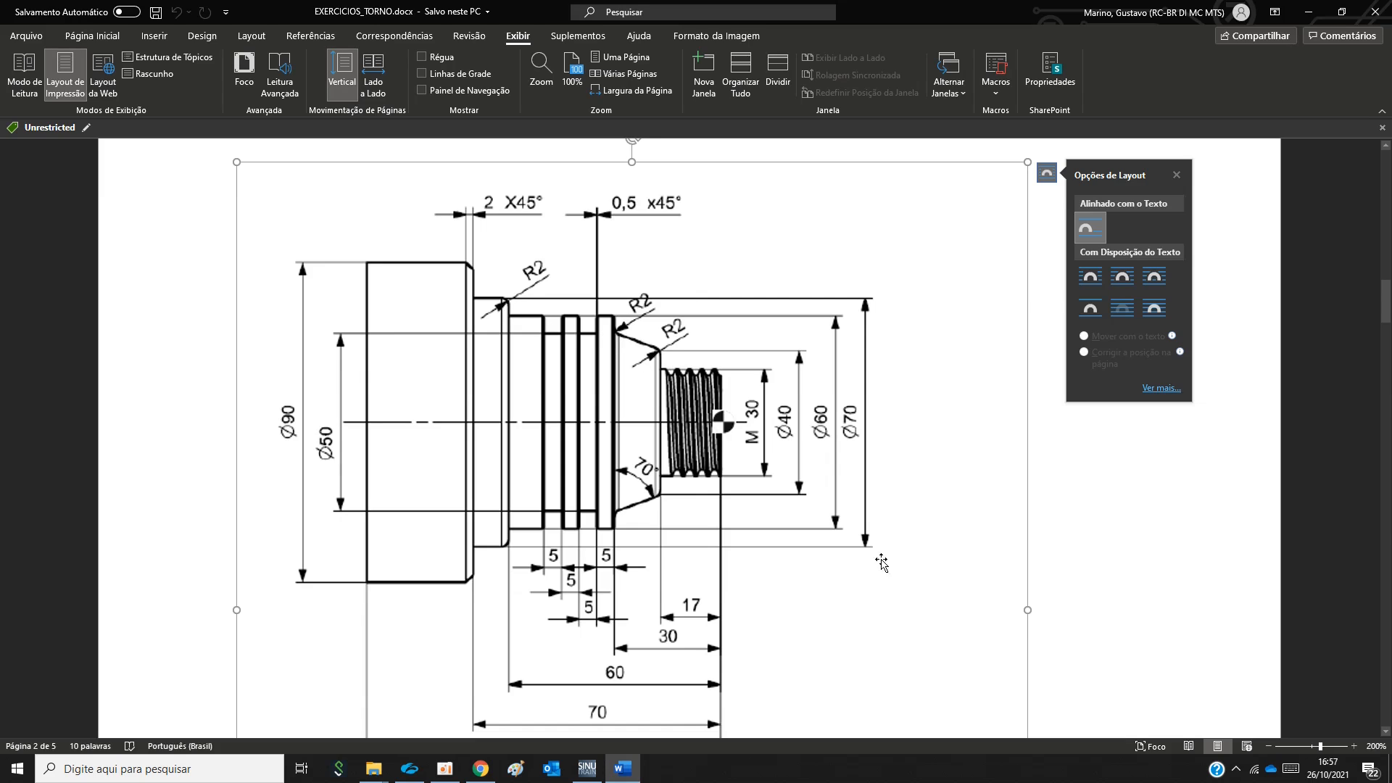
scroll(842, 595, "down", 4)
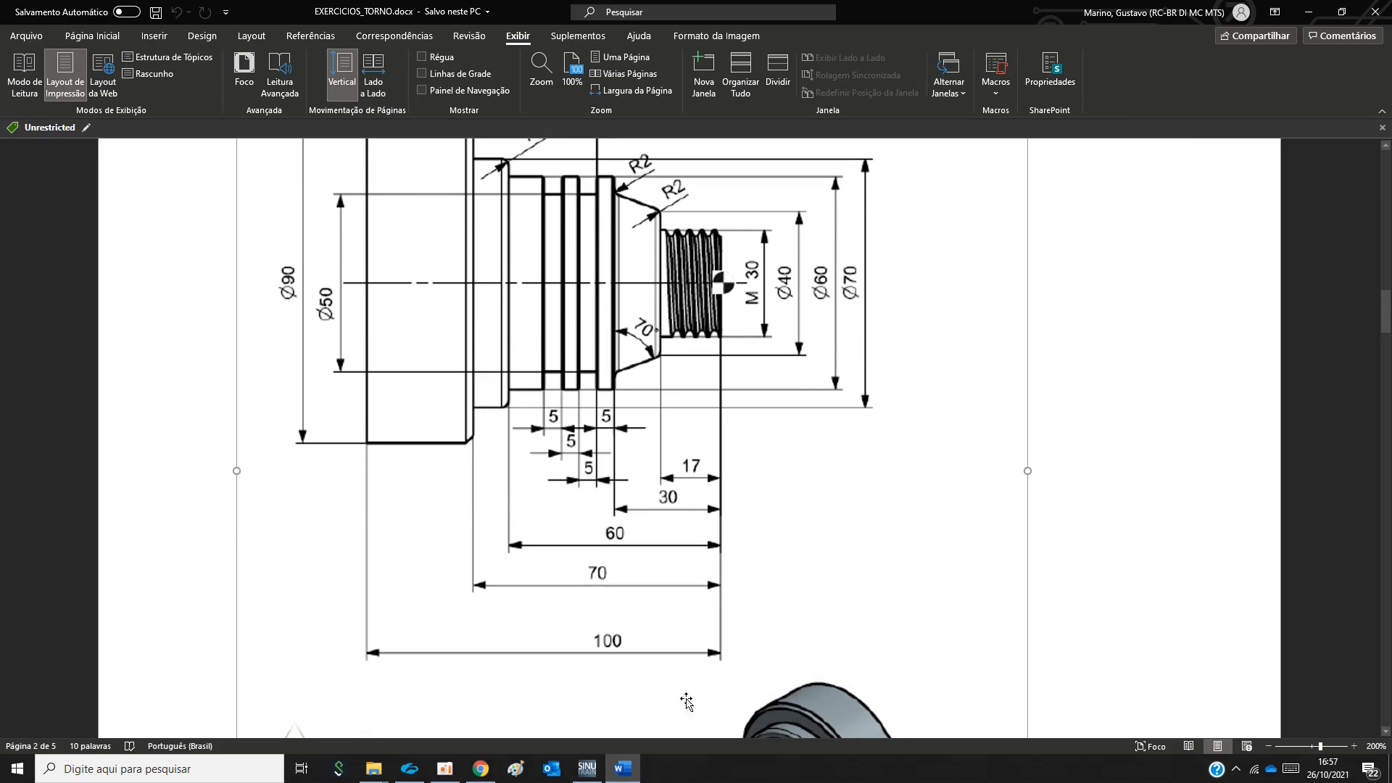
left_click(587, 768)
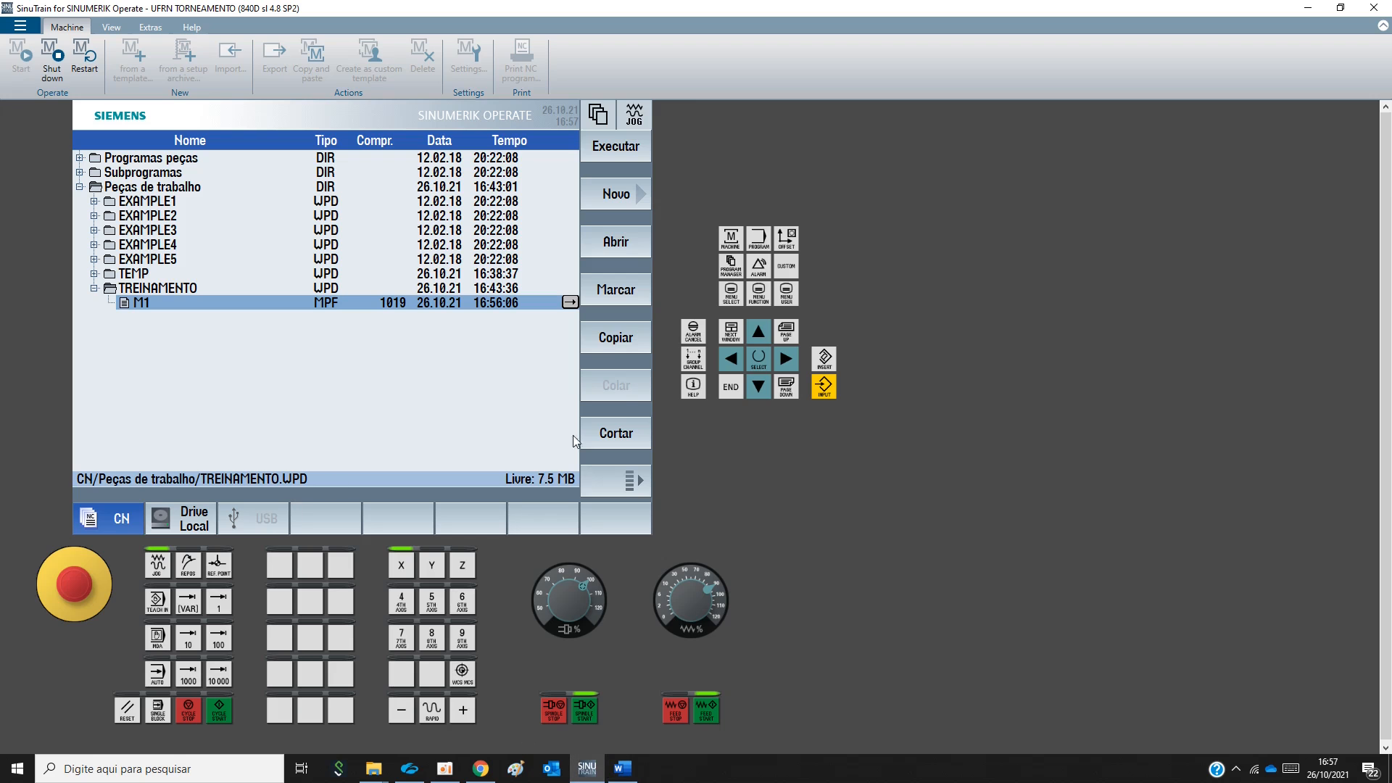
left_click(616, 193)
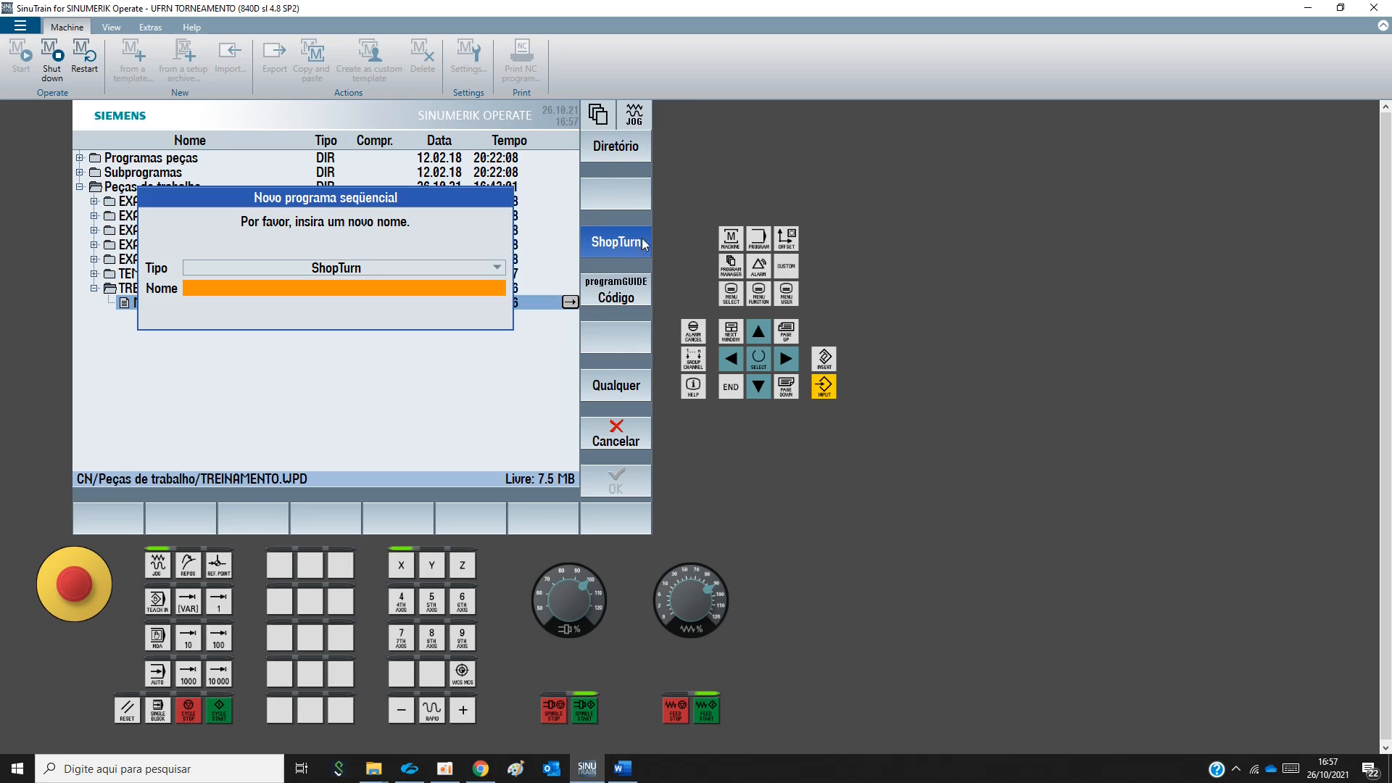
left_click(359, 289)
type("M3")
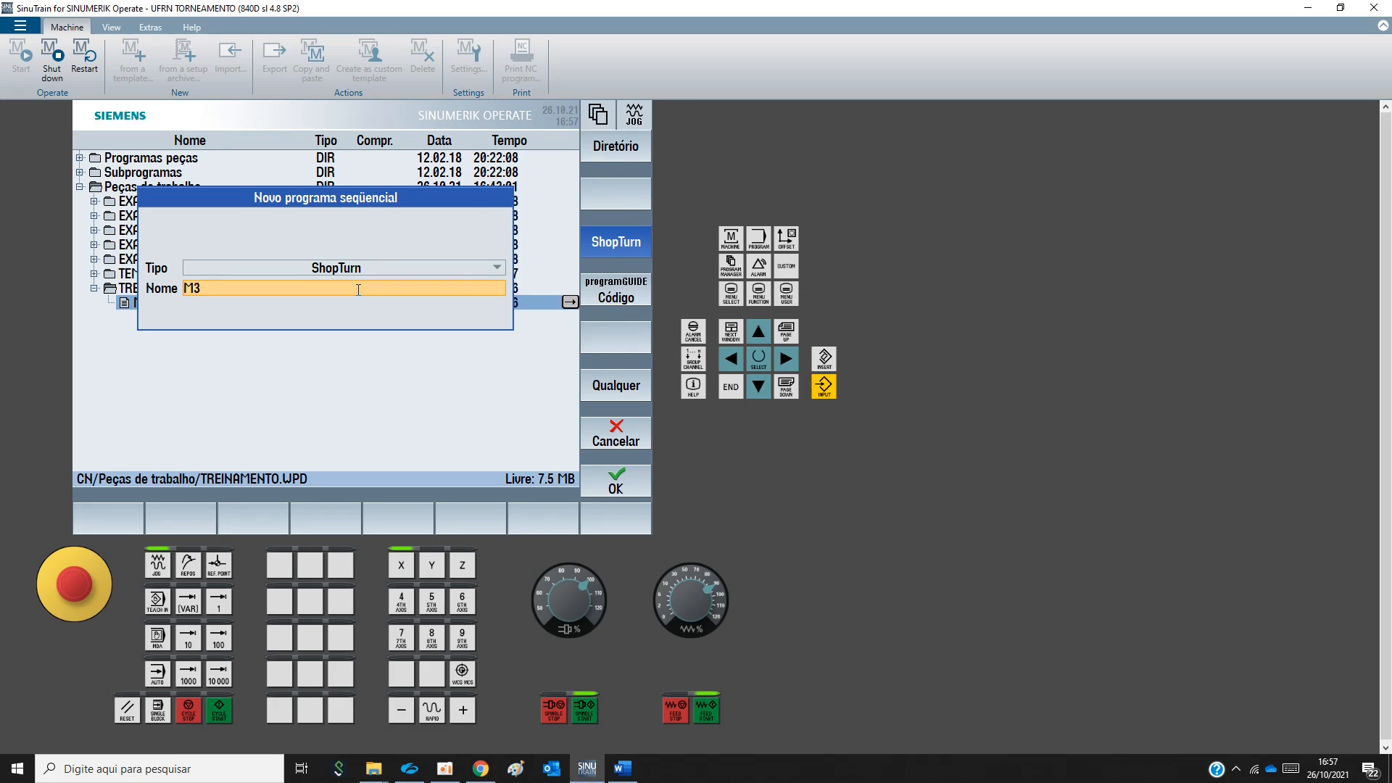
key("Return")
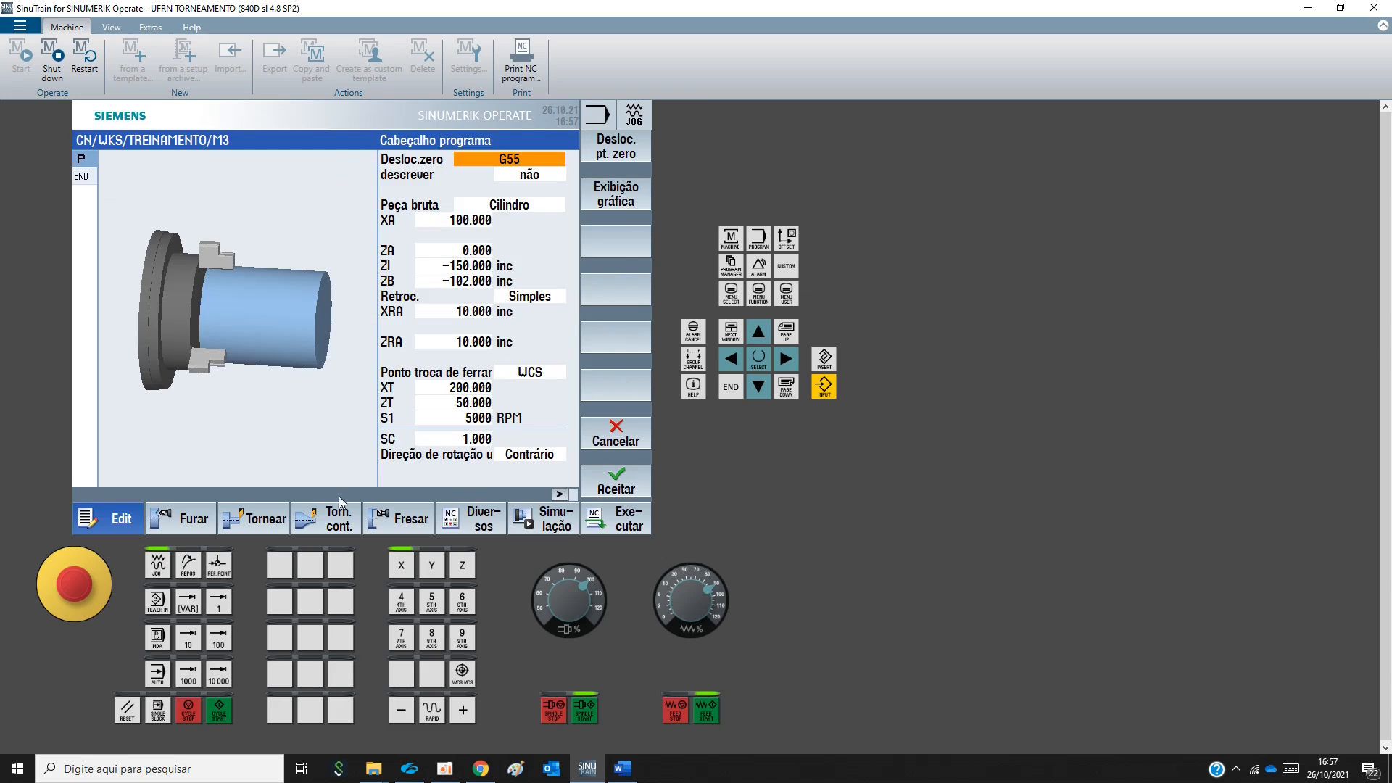
Examine the Exercico M3 dimensions in Word and review the zero offset, blank type and XA in SinuTrain's M3 program header
left_click(623, 768)
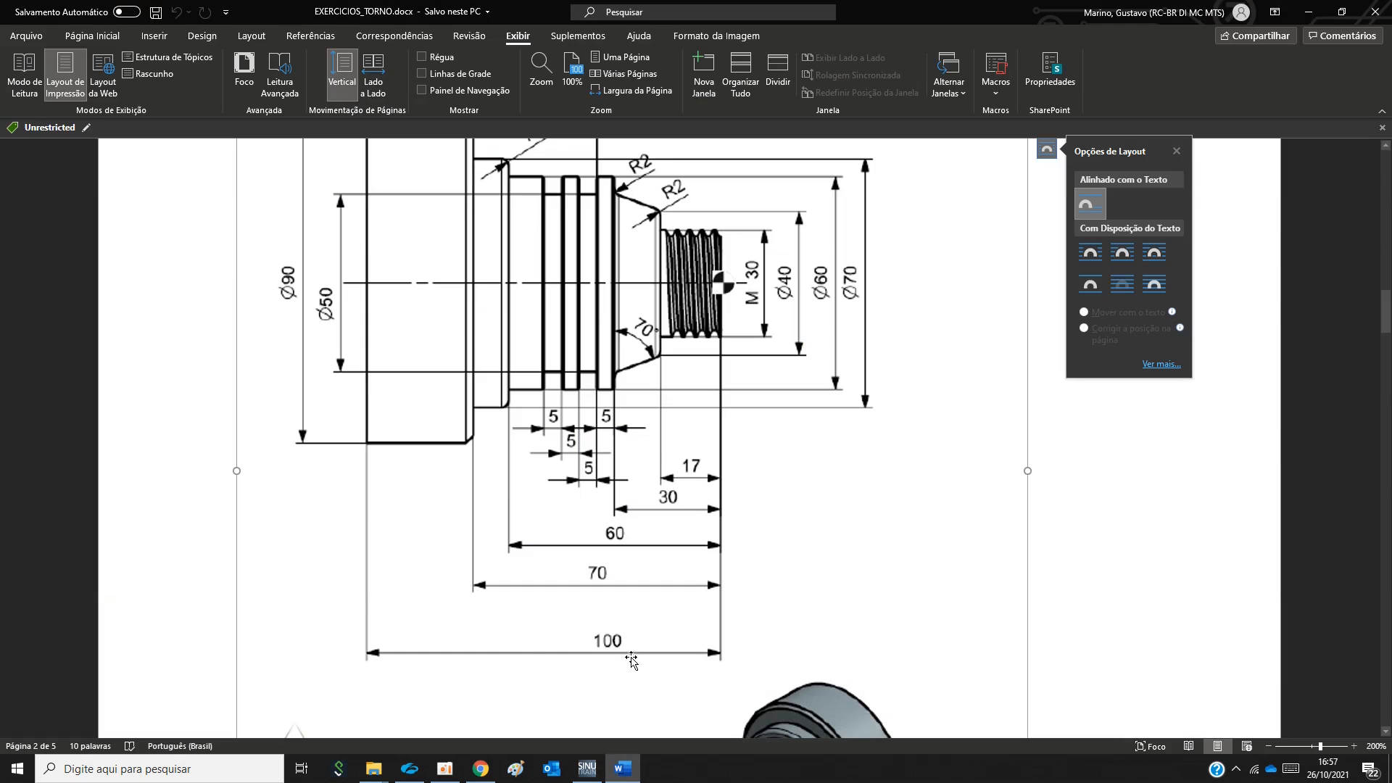
scroll(616, 669, "up", 3)
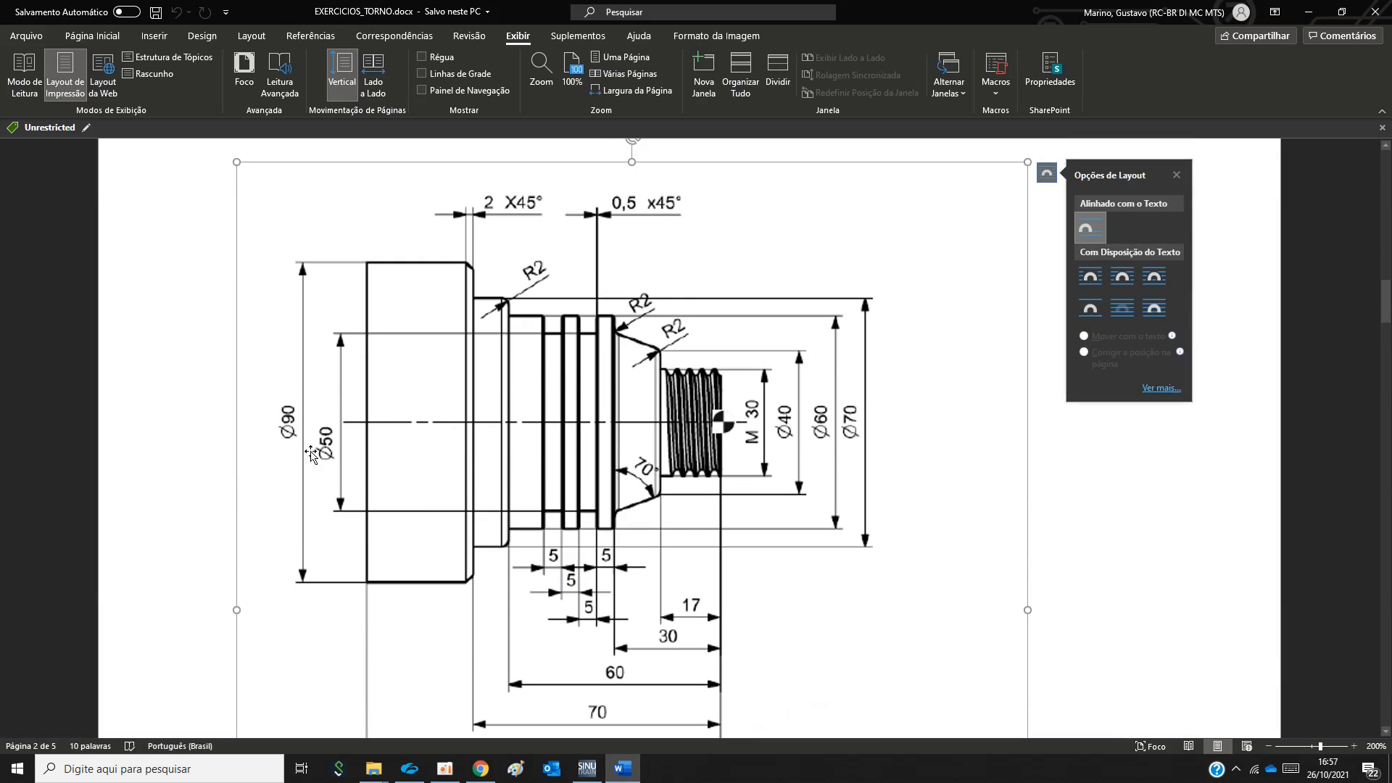
scroll(819, 591, "down", 3)
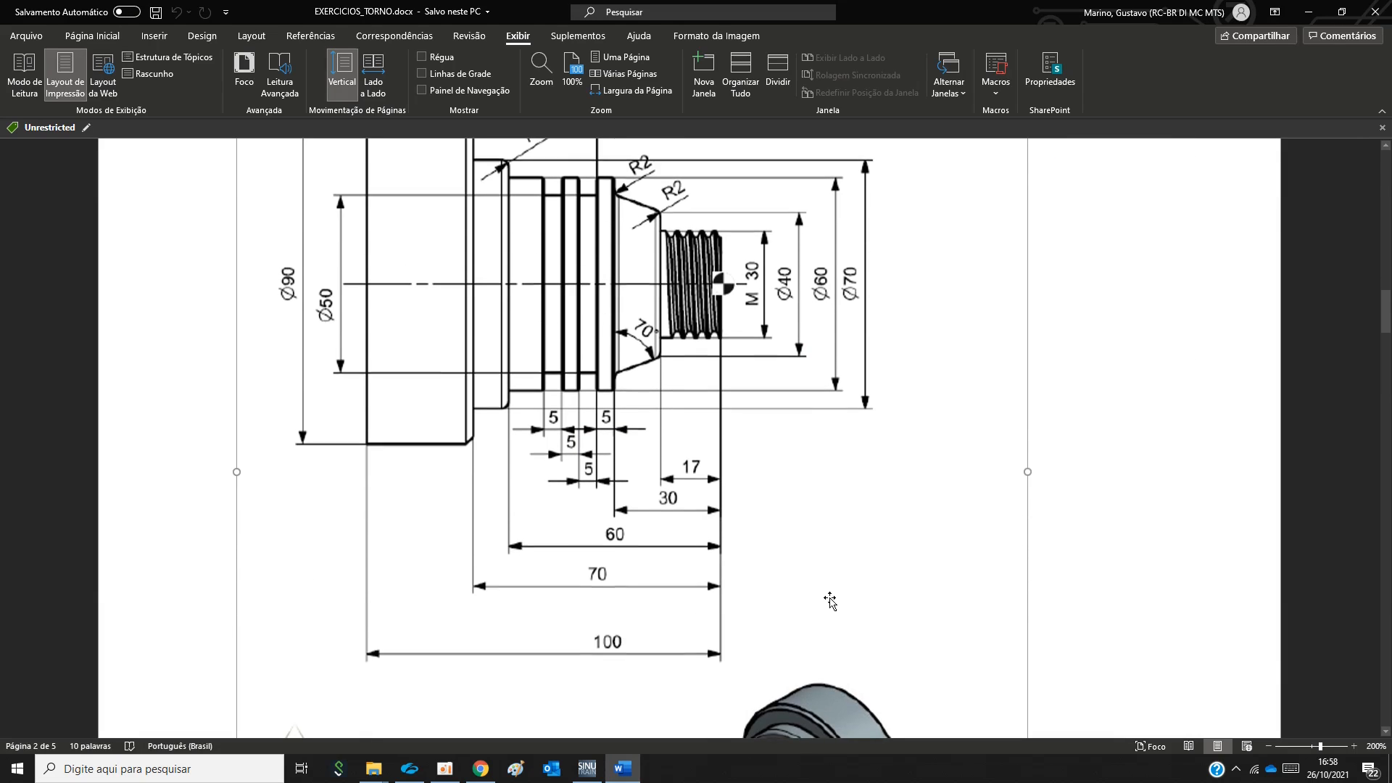
scroll(826, 603, "up", 1)
scroll(827, 603, "down", 1)
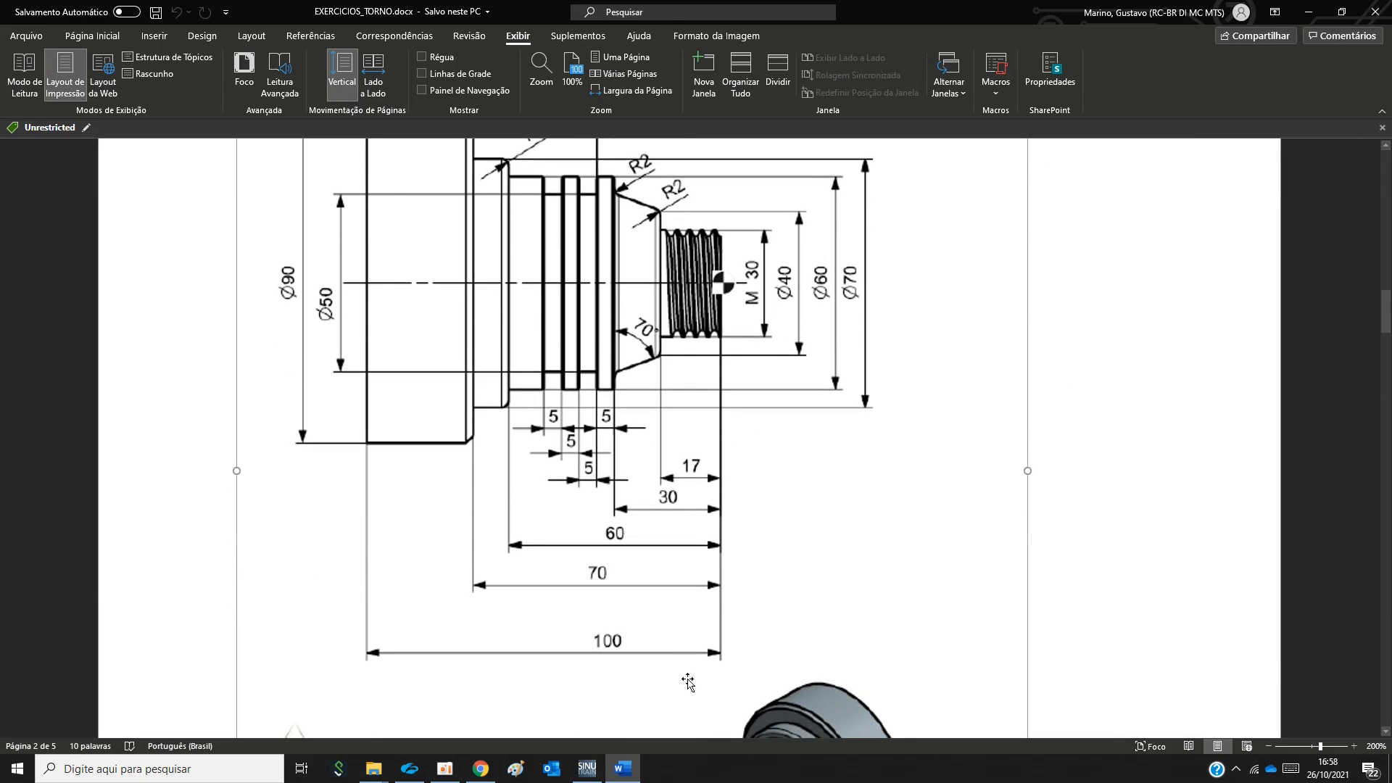
left_click(588, 770)
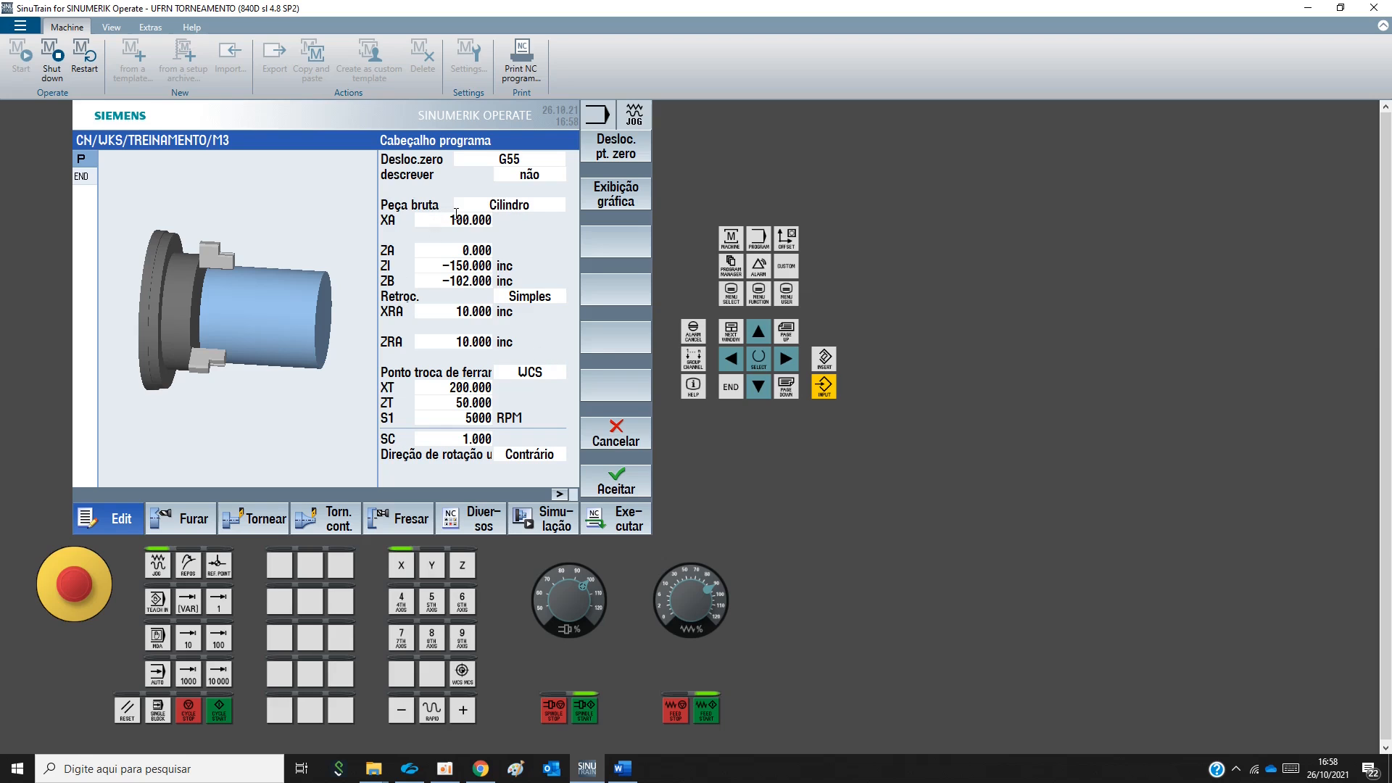
left_click(521, 161)
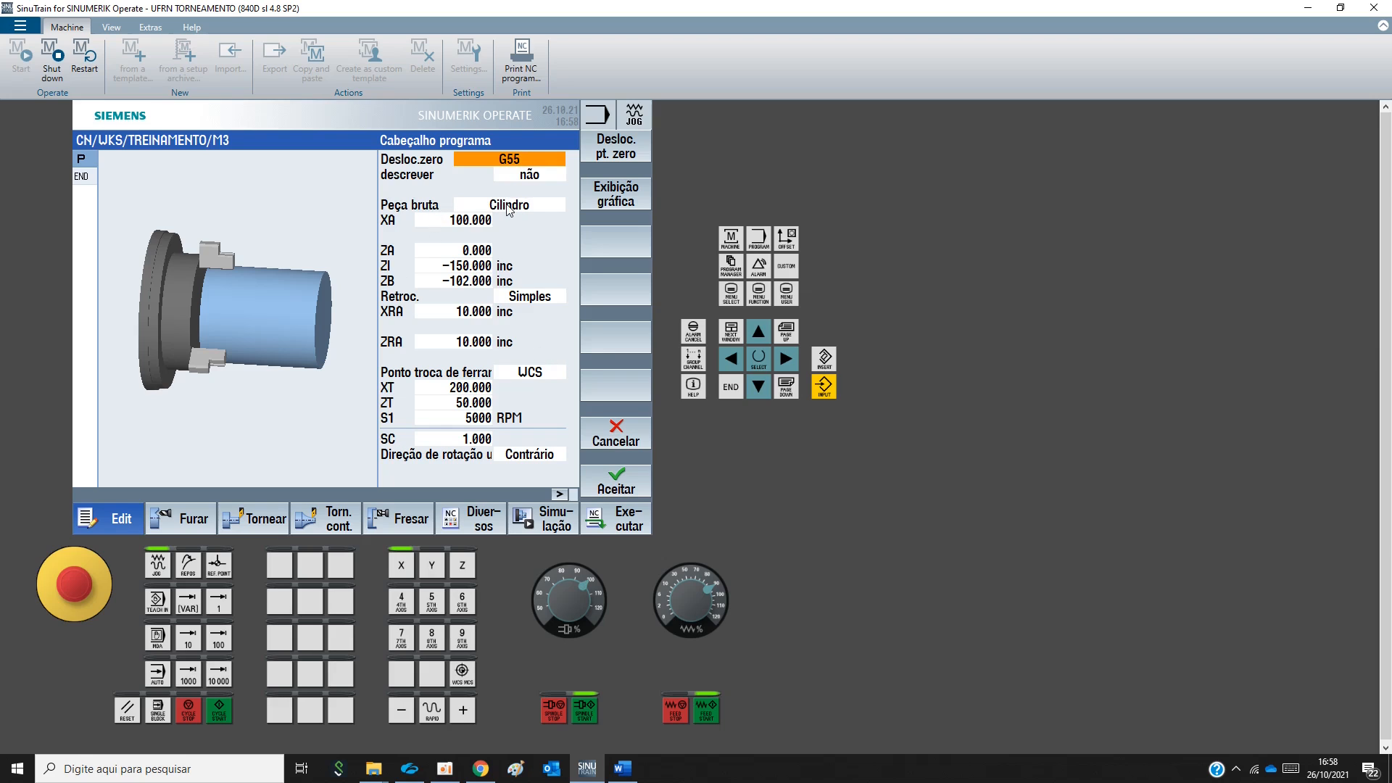
left_click(509, 207)
left_click(433, 219)
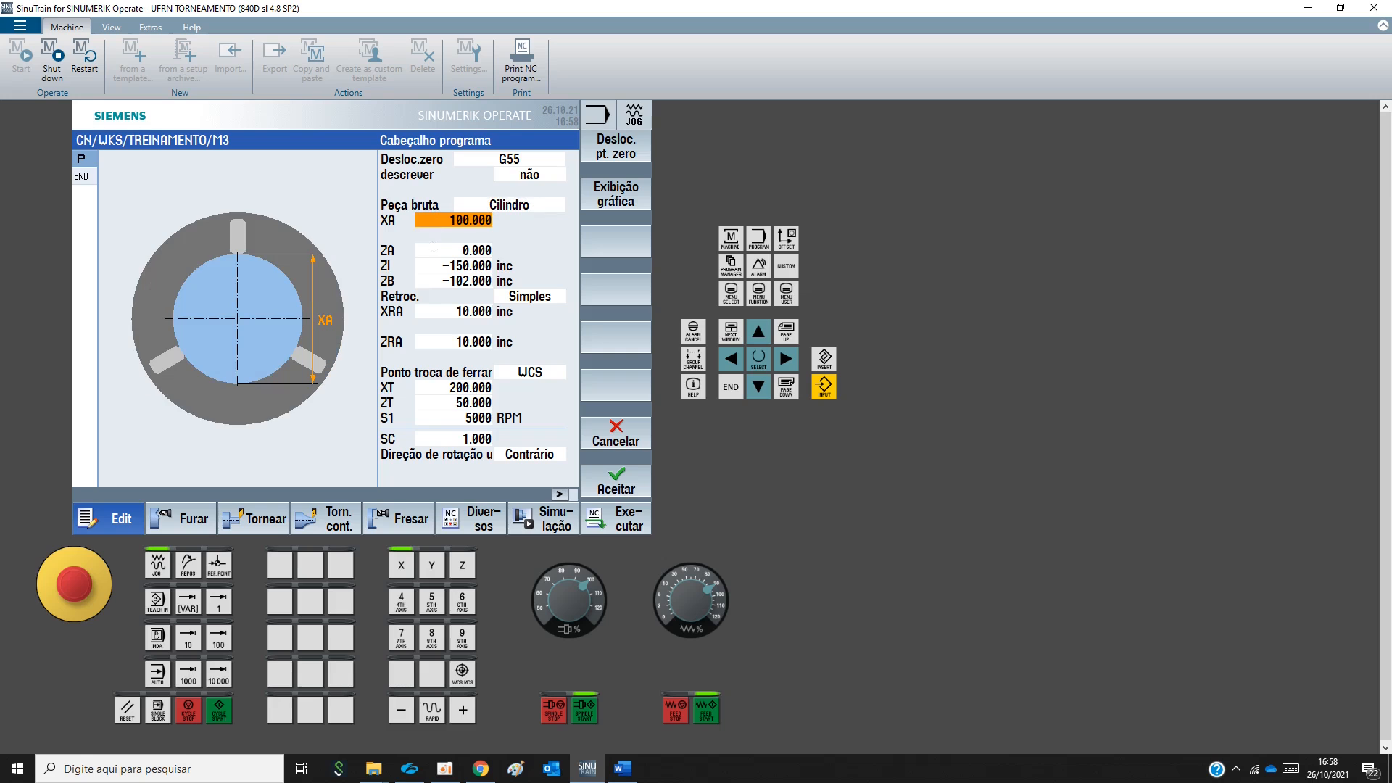
Check the part's largest diameter in the Word drawing and set the blank diameter XA to 90 in SinuTrain's M3 program header
left_click(625, 770)
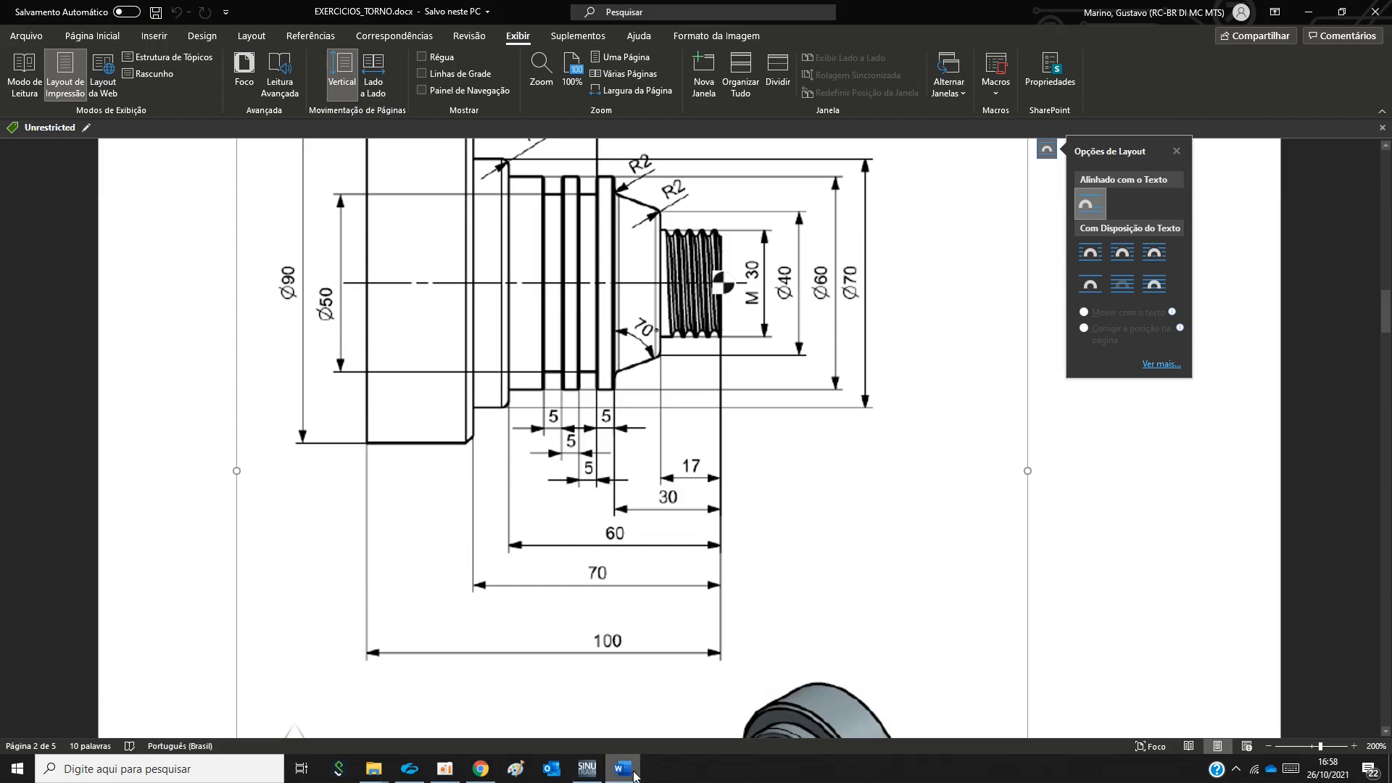
scroll(740, 547, "up", 2)
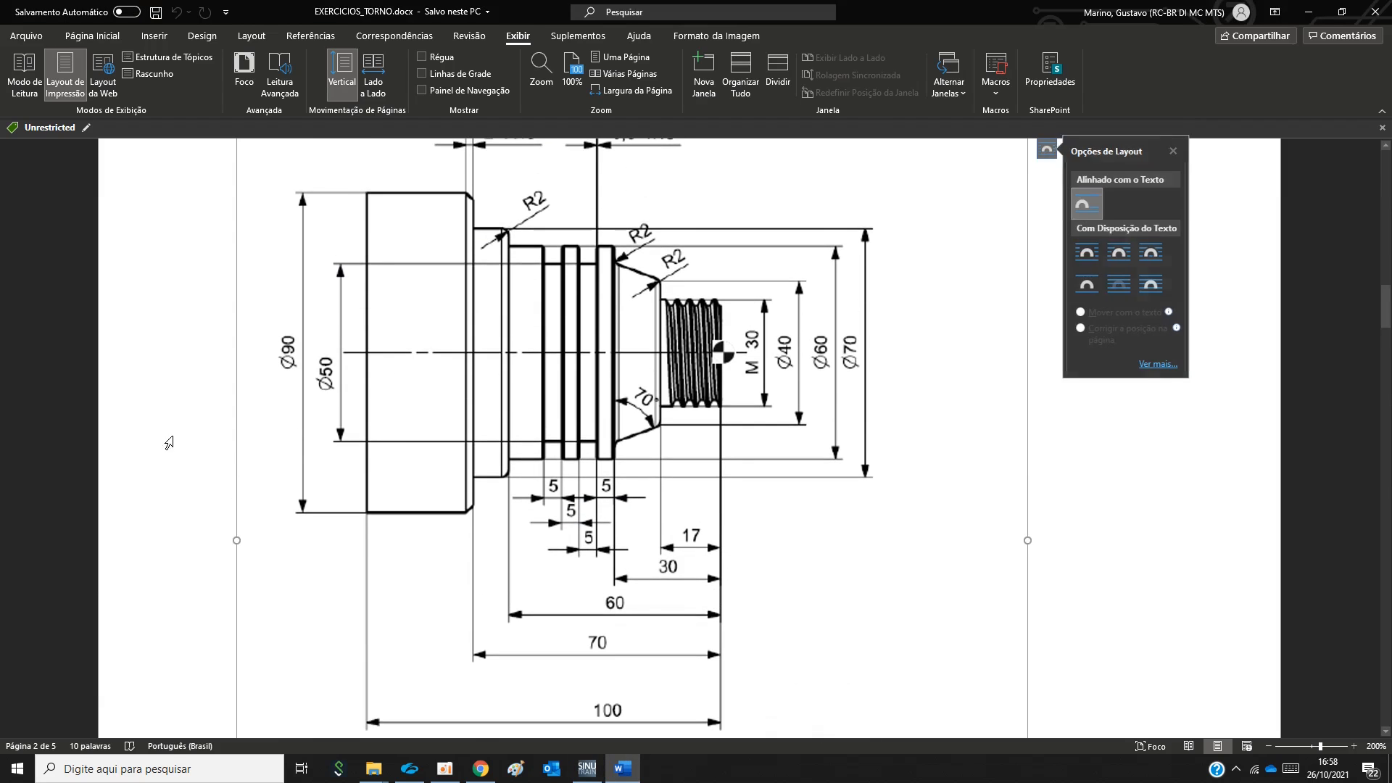
left_click(587, 769)
left_click(450, 222)
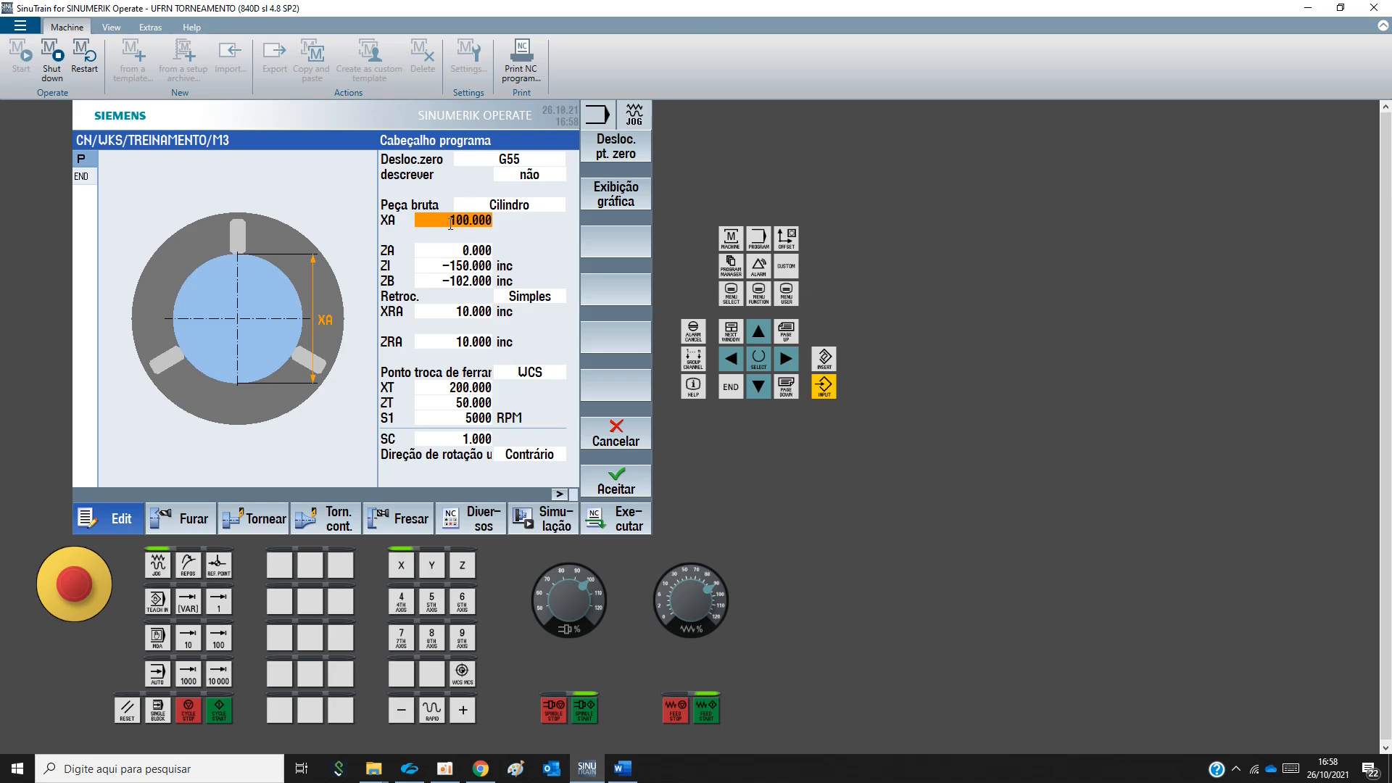
type("90")
key("Return")
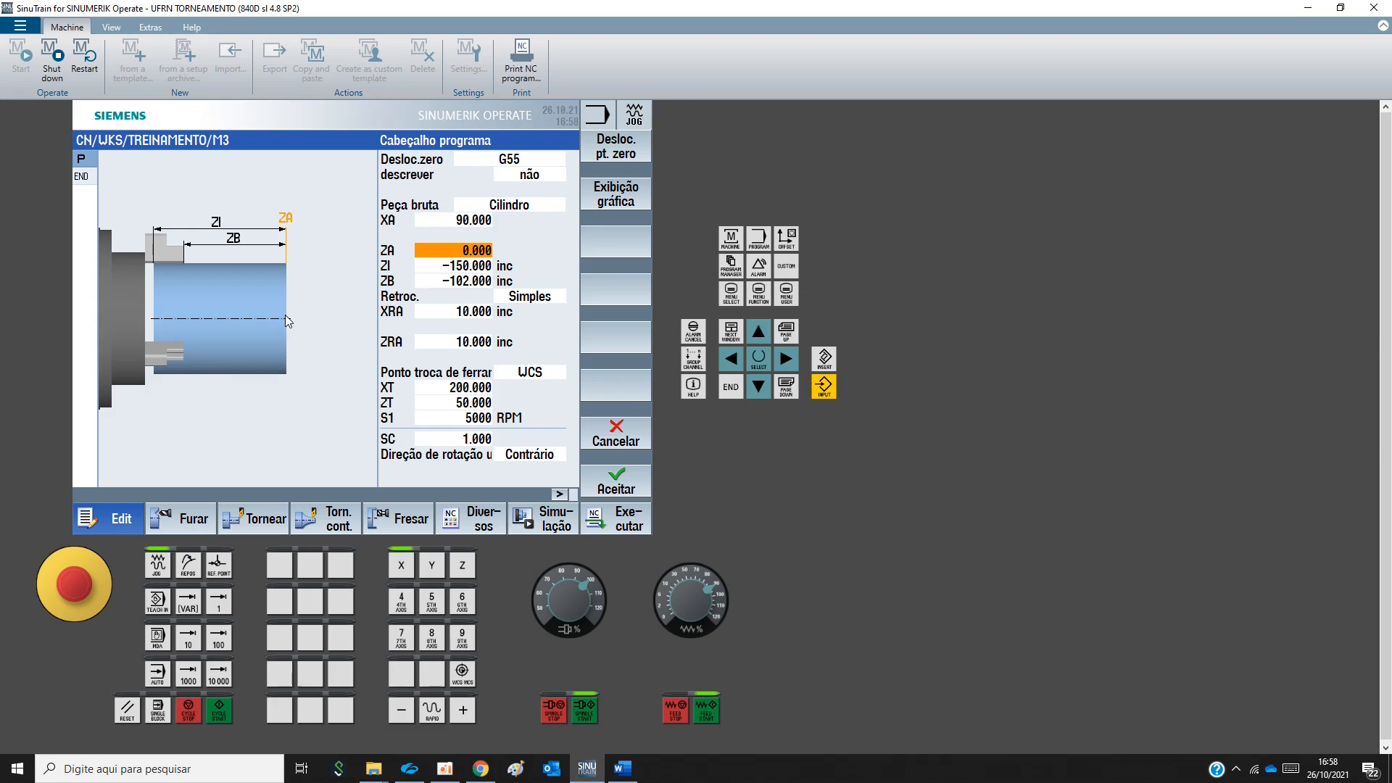
After checking ZI and ZB against the lengths in the Word drawing, accept the M3 program header and open the contour turning functions
left_click(447, 265)
left_click(445, 280)
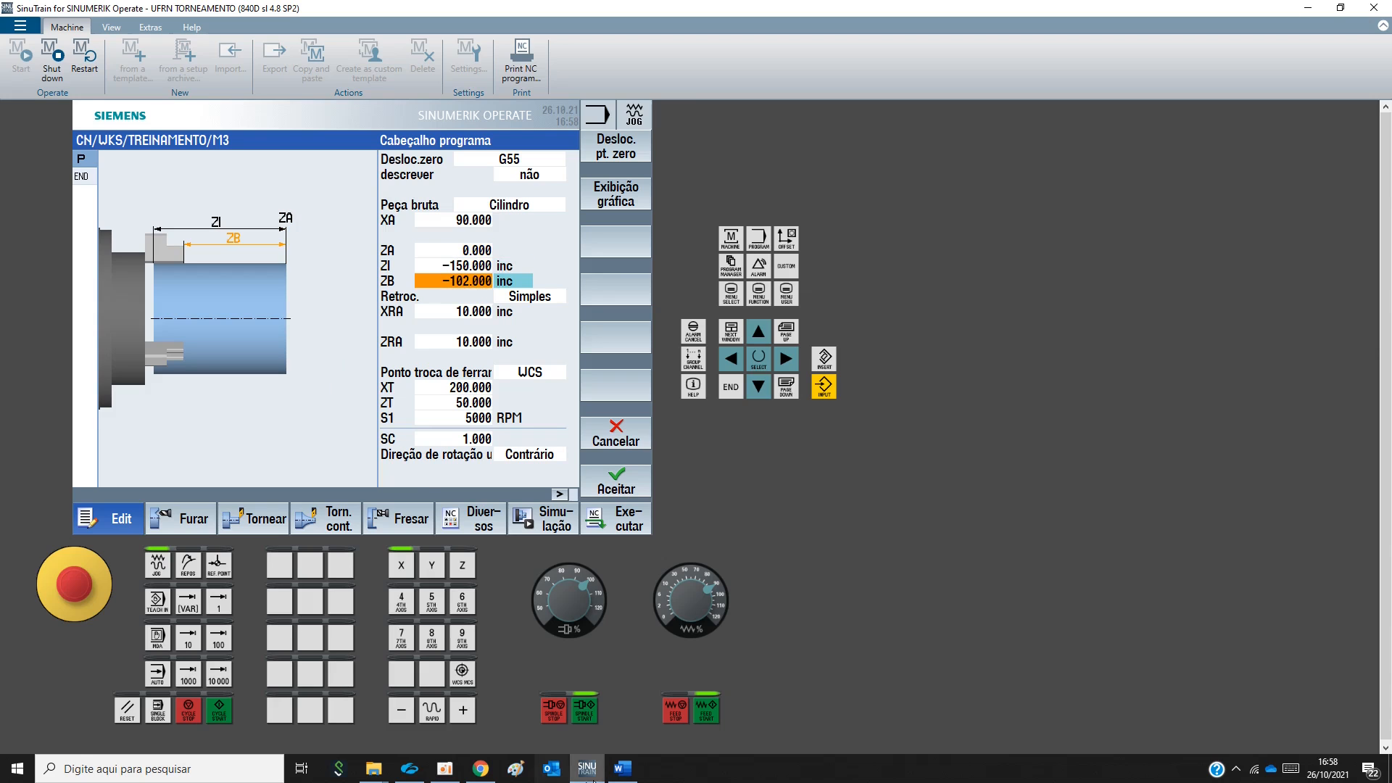
left_click(622, 768)
scroll(641, 667, "down", 2)
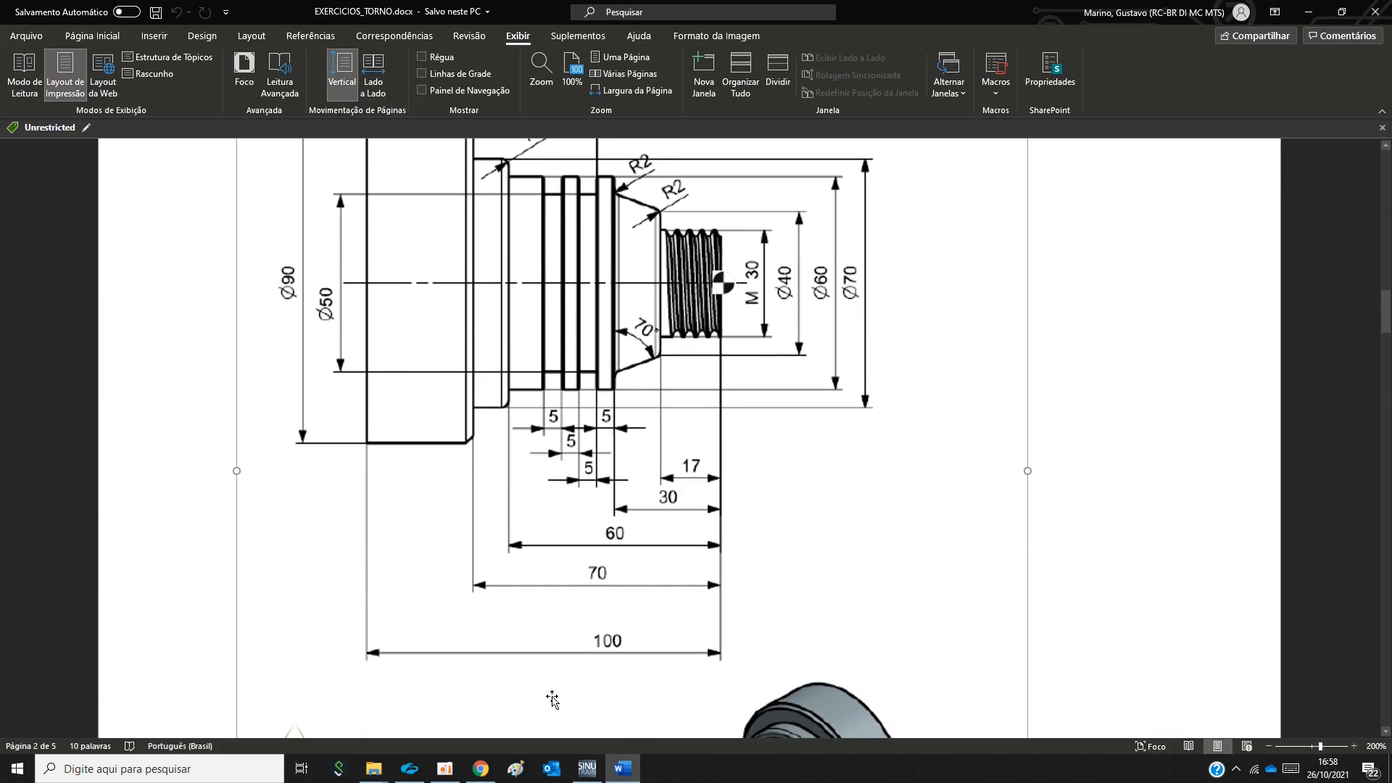
left_click(586, 768)
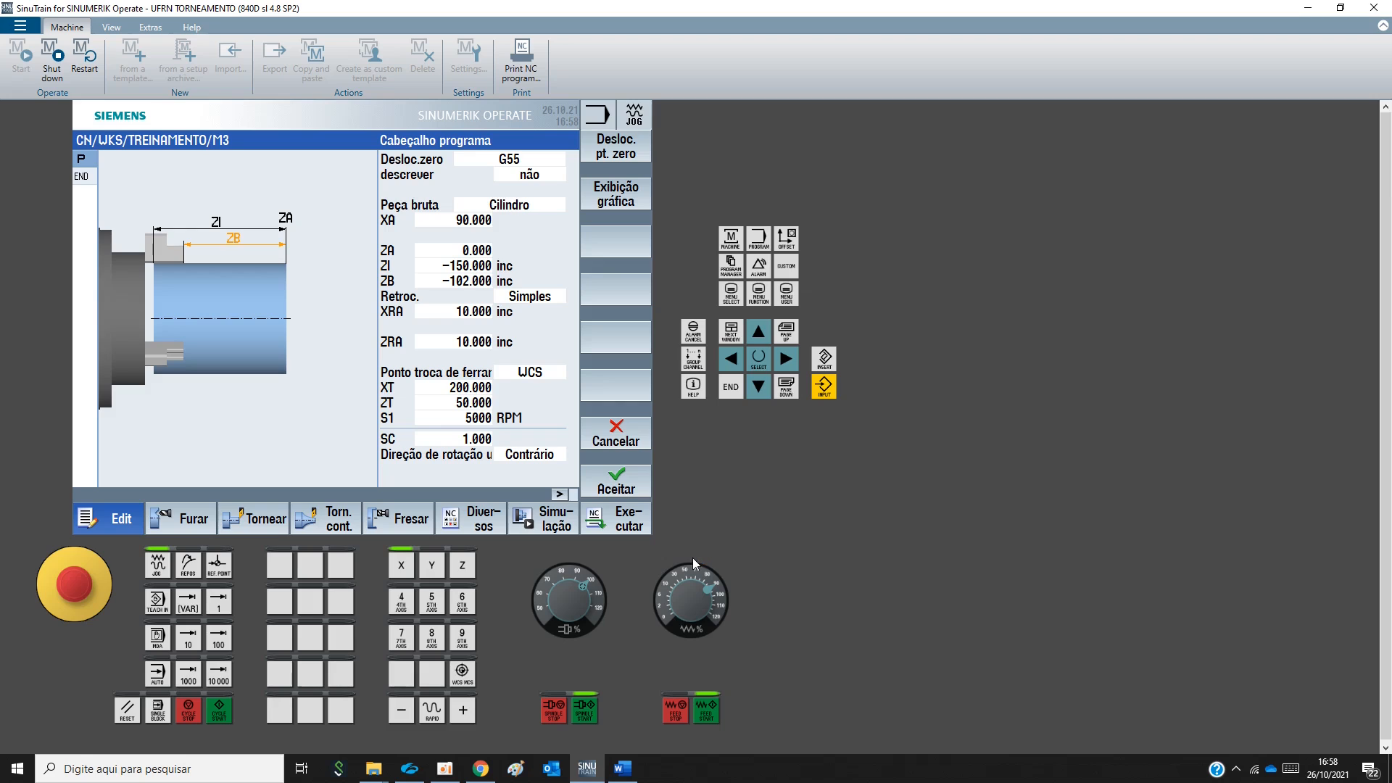
left_click(635, 482)
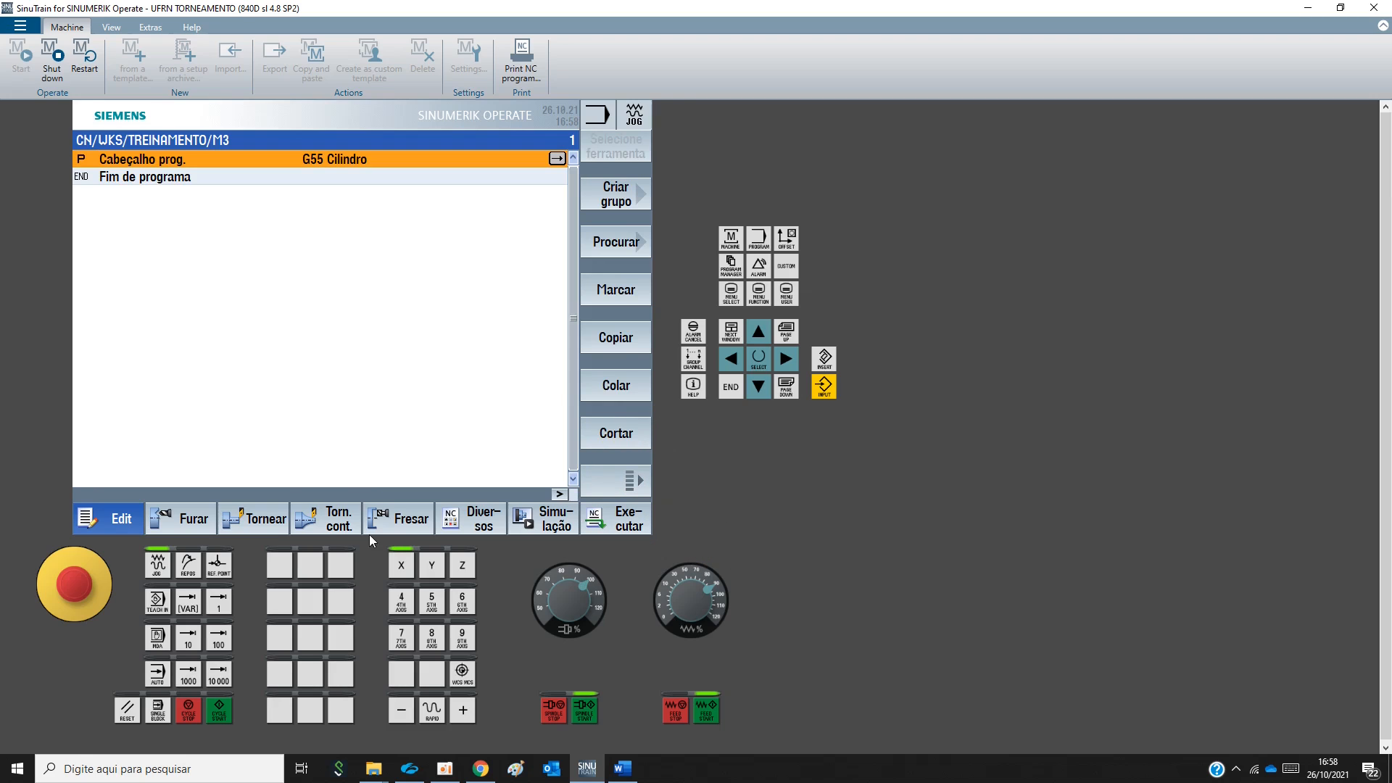
left_click(337, 530)
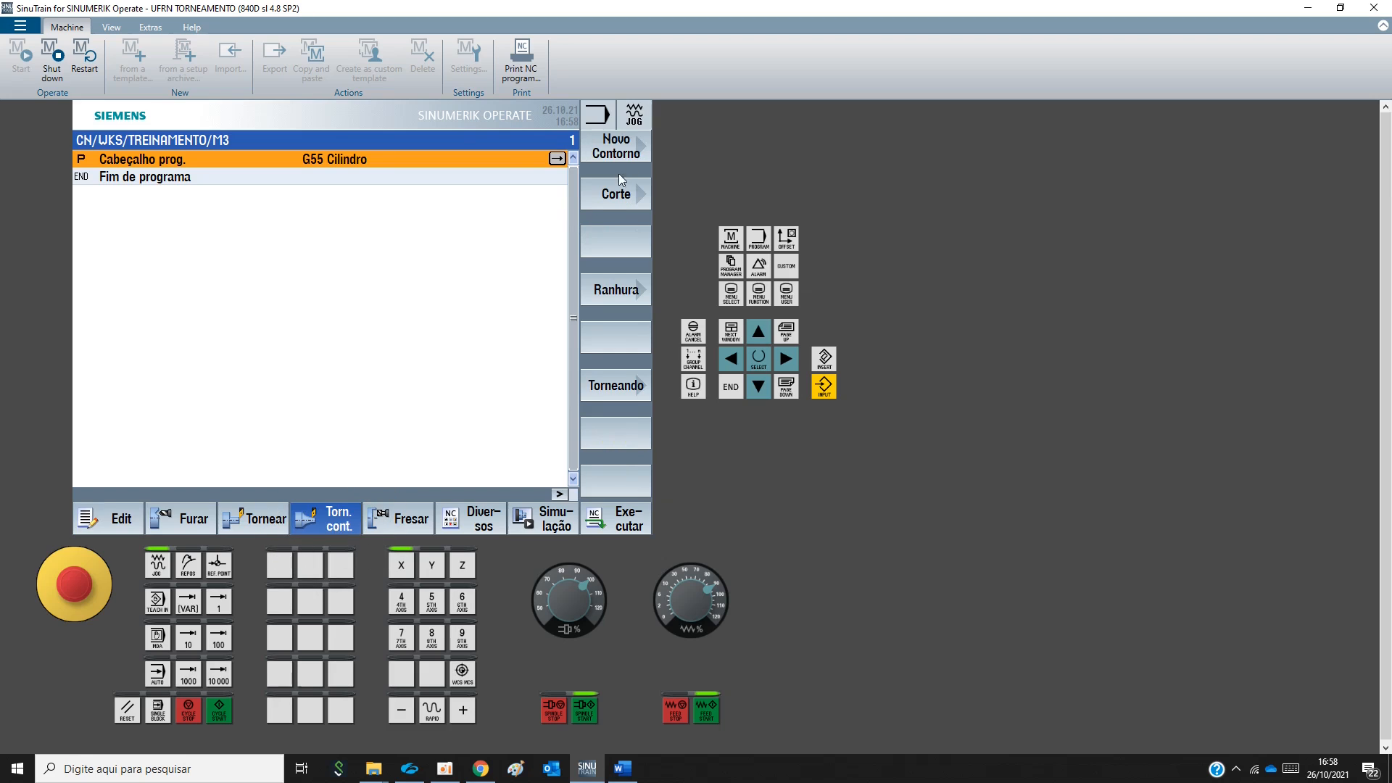
Create a contour named PERFIL and, after checking the Word drawing, set its start point to X 30, Z 0 in SinuTrain
left_click(638, 142)
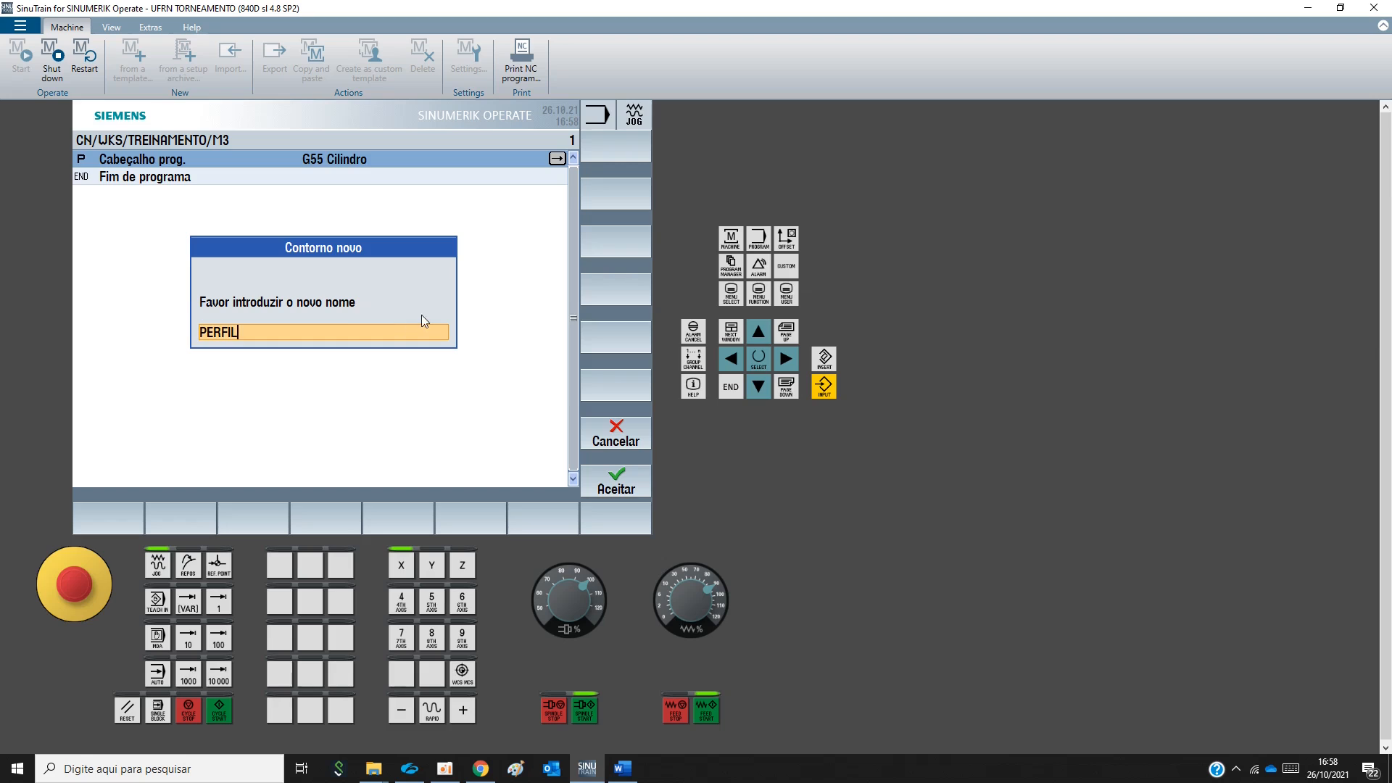
left_click(615, 475)
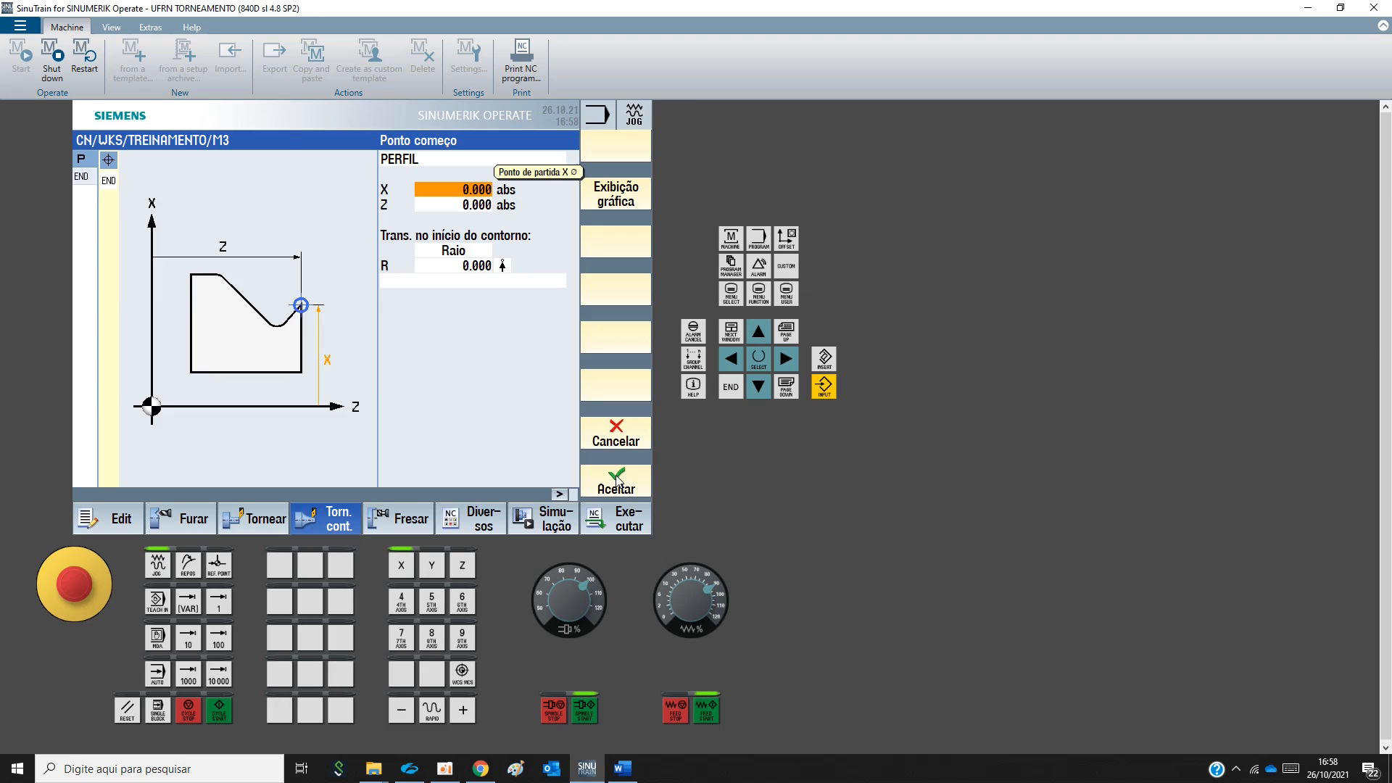
left_click(616, 771)
scroll(847, 586, "up", 1)
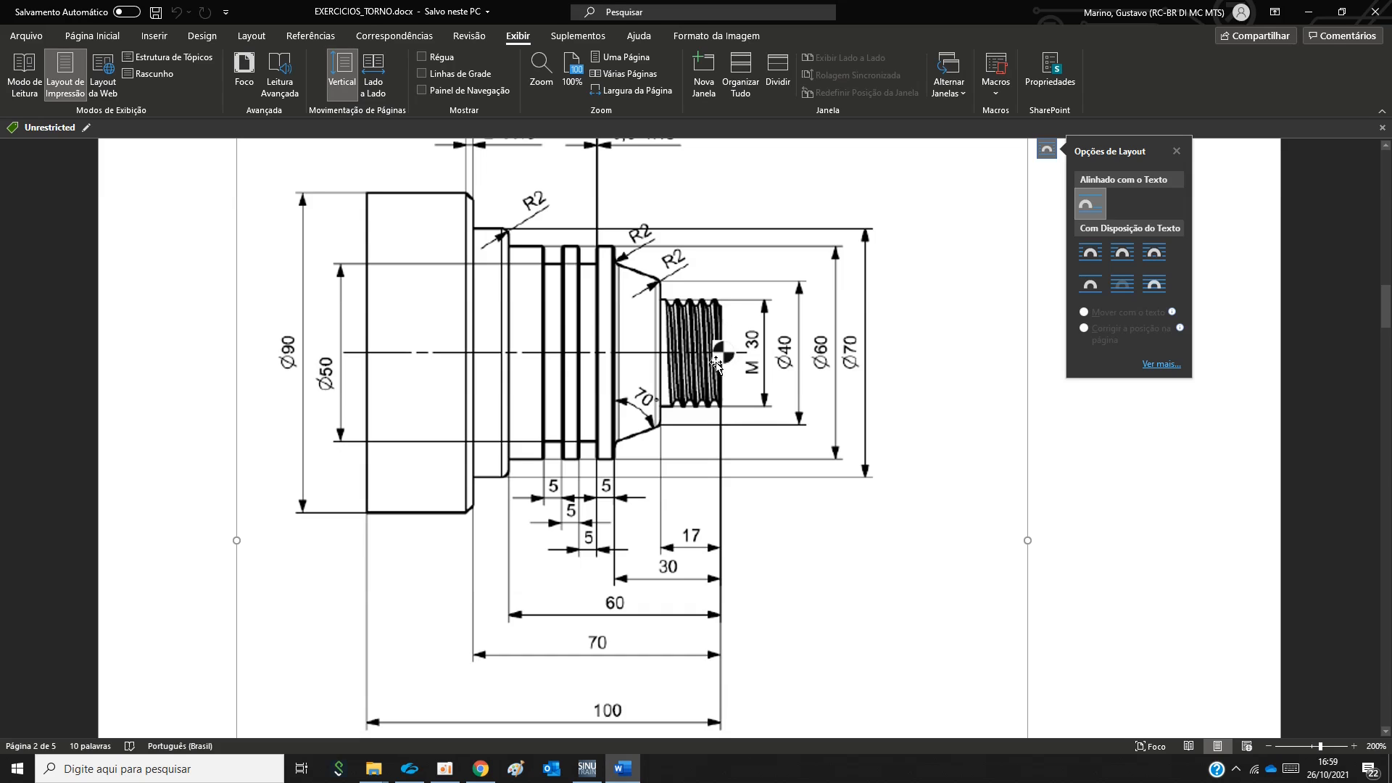
left_click(587, 770)
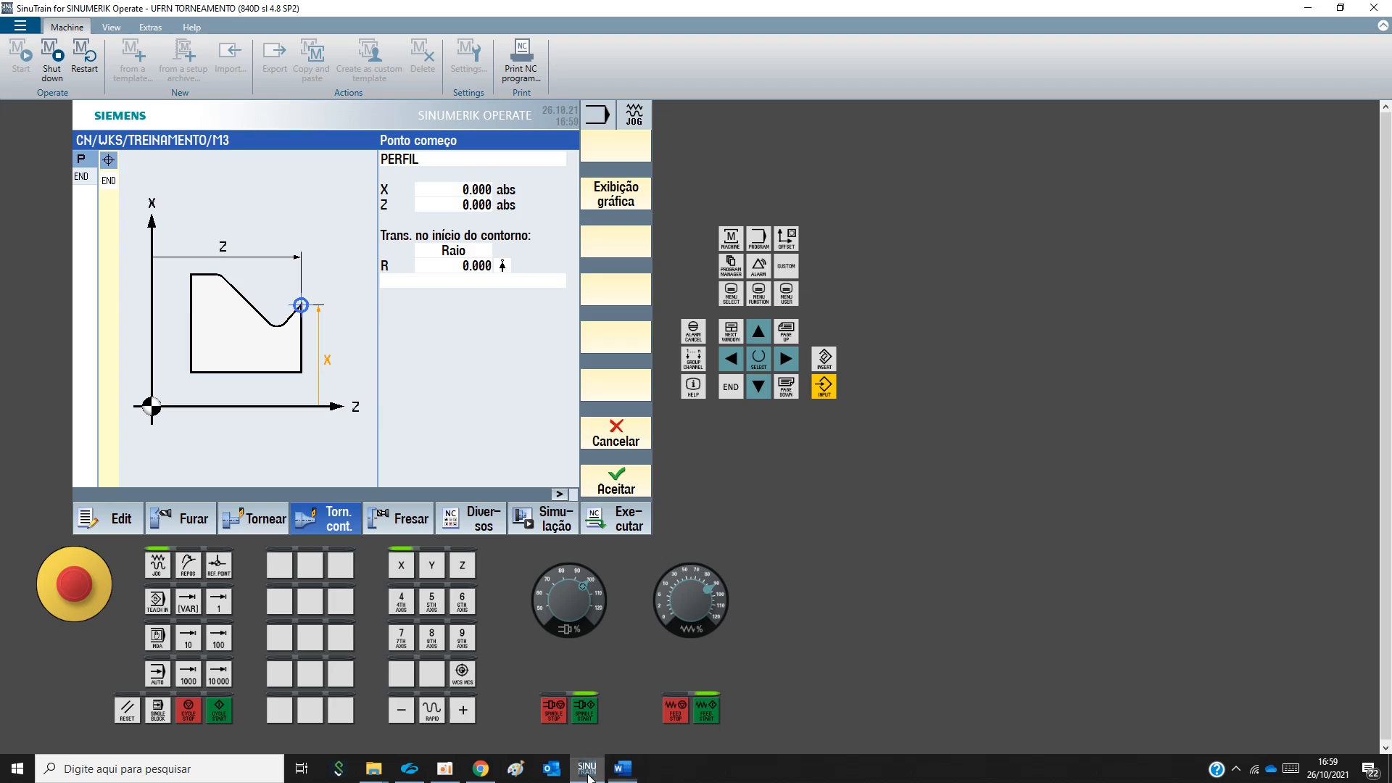
left_click(437, 193)
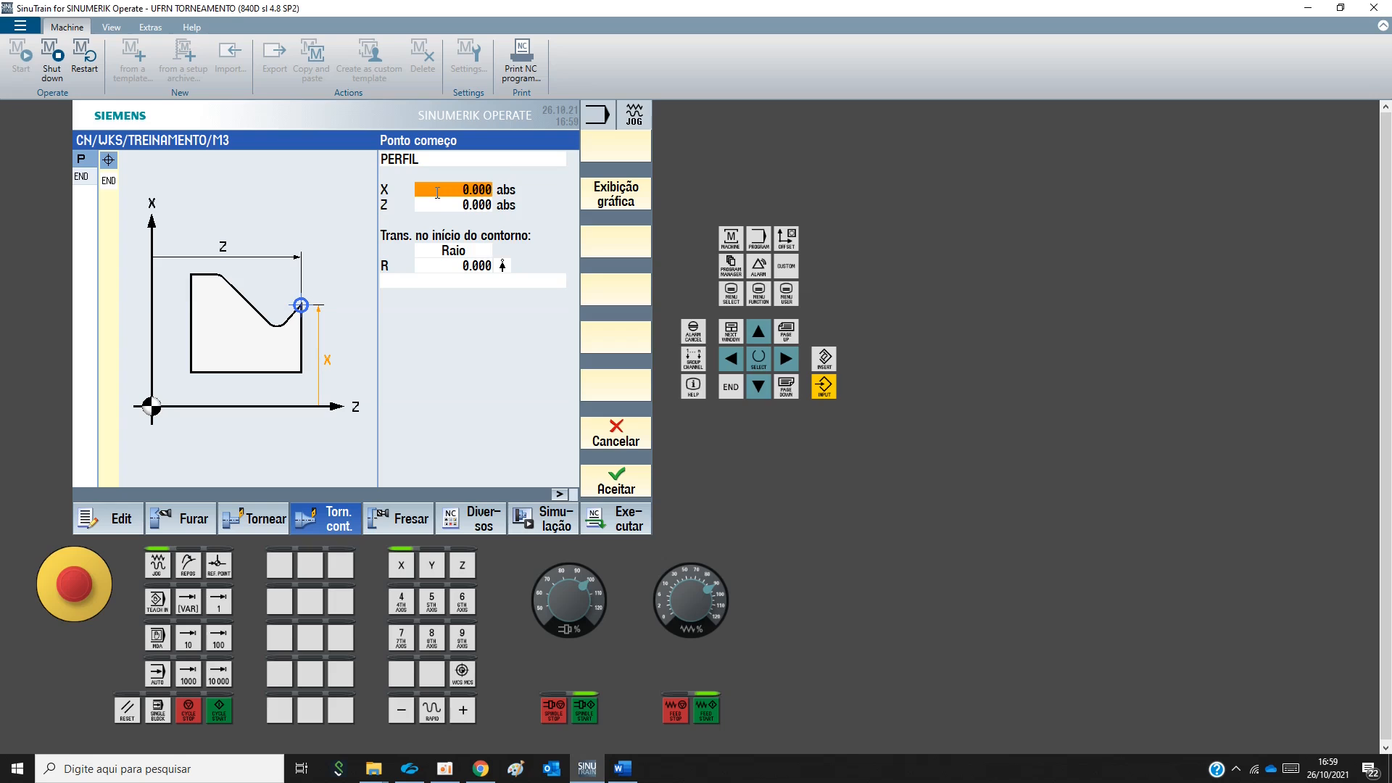
type("30")
left_click(435, 205)
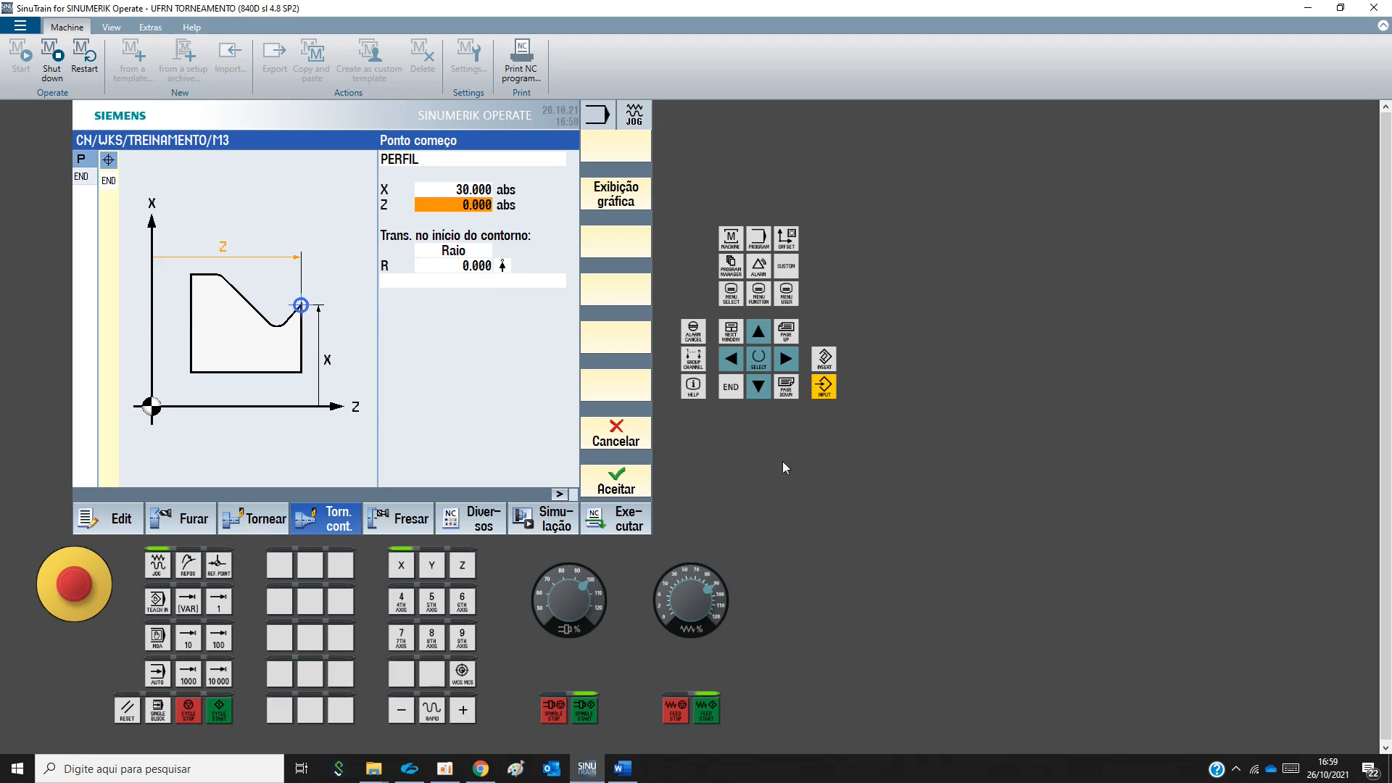
left_click(621, 483)
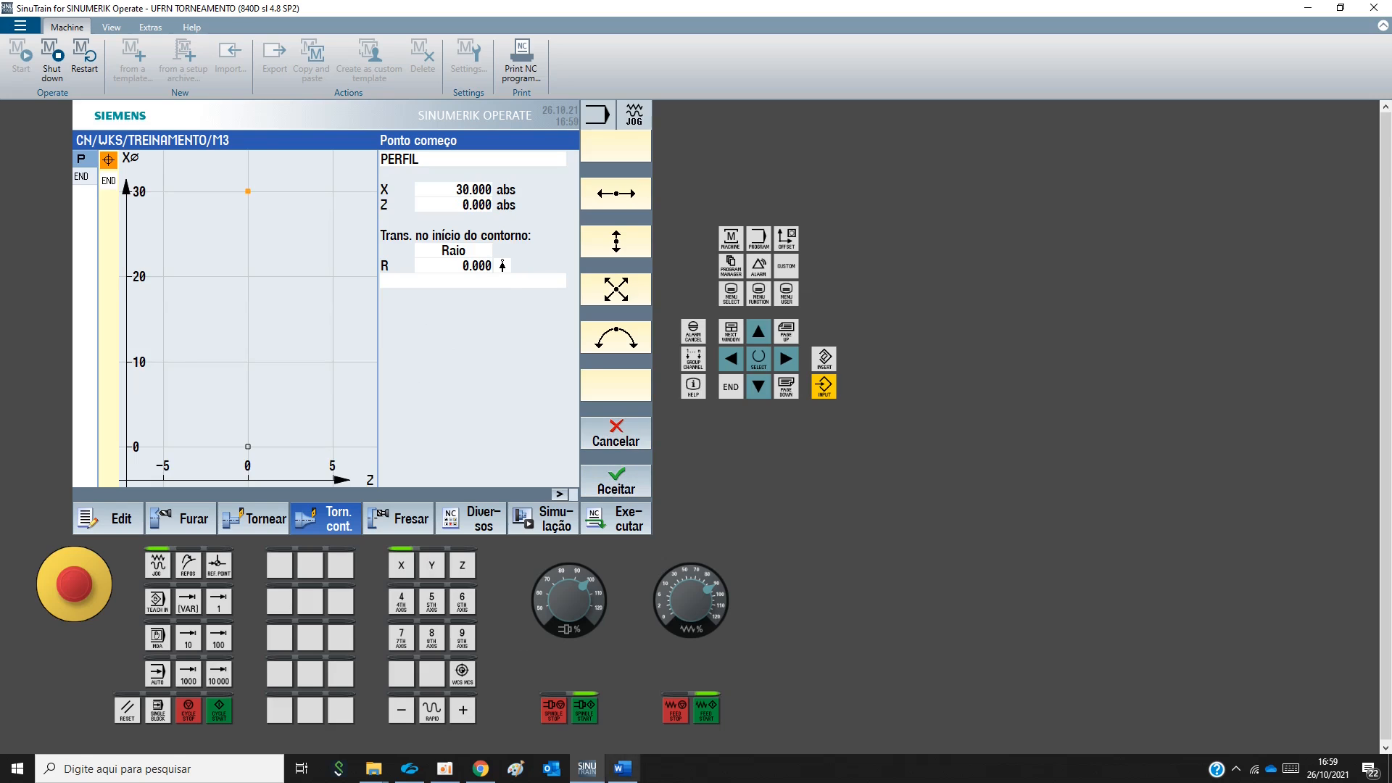
Check the threaded section's length in the Word drawing and add a Z straight line ending at Z -17 to SinuTrain's PERFIL contour
left_click(622, 767)
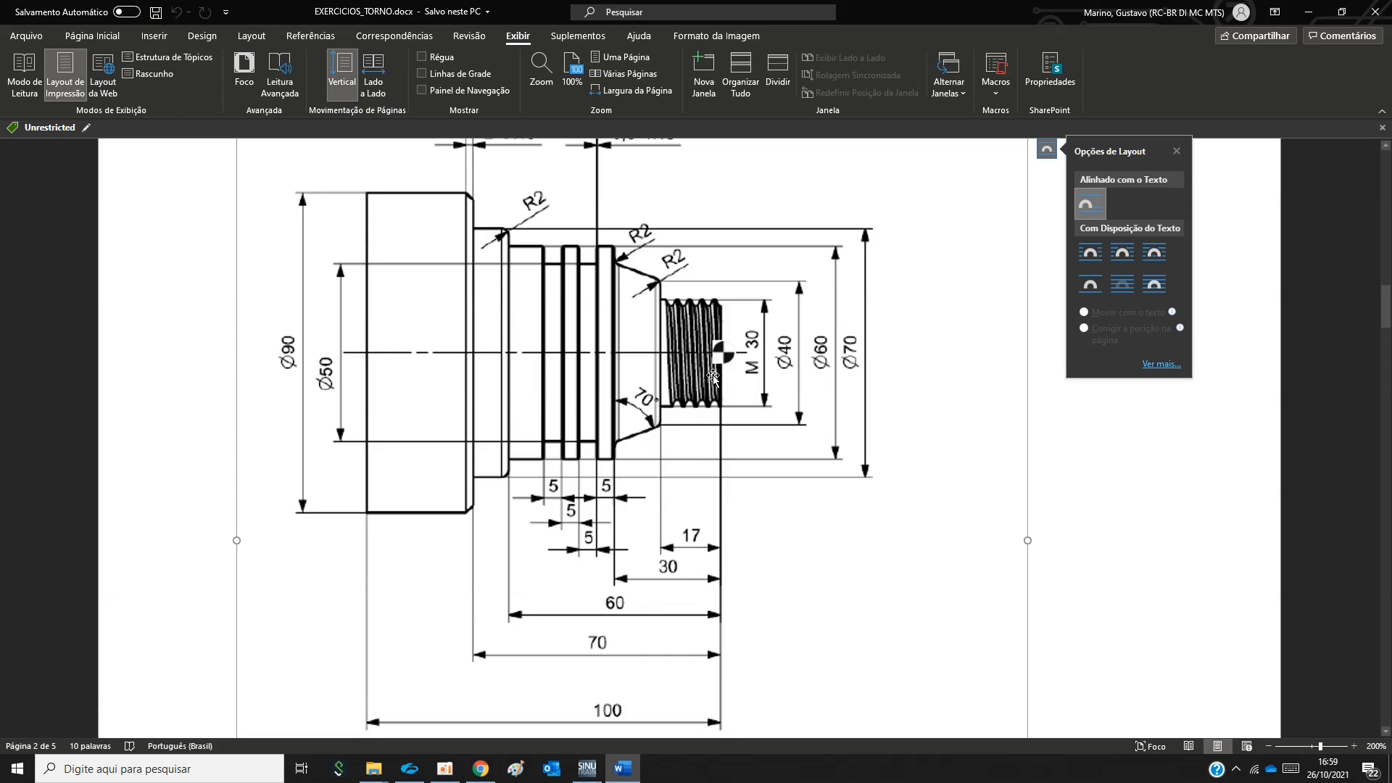
left_click(698, 309)
key("ctrl")
key("ctrl")
key("ctrl")
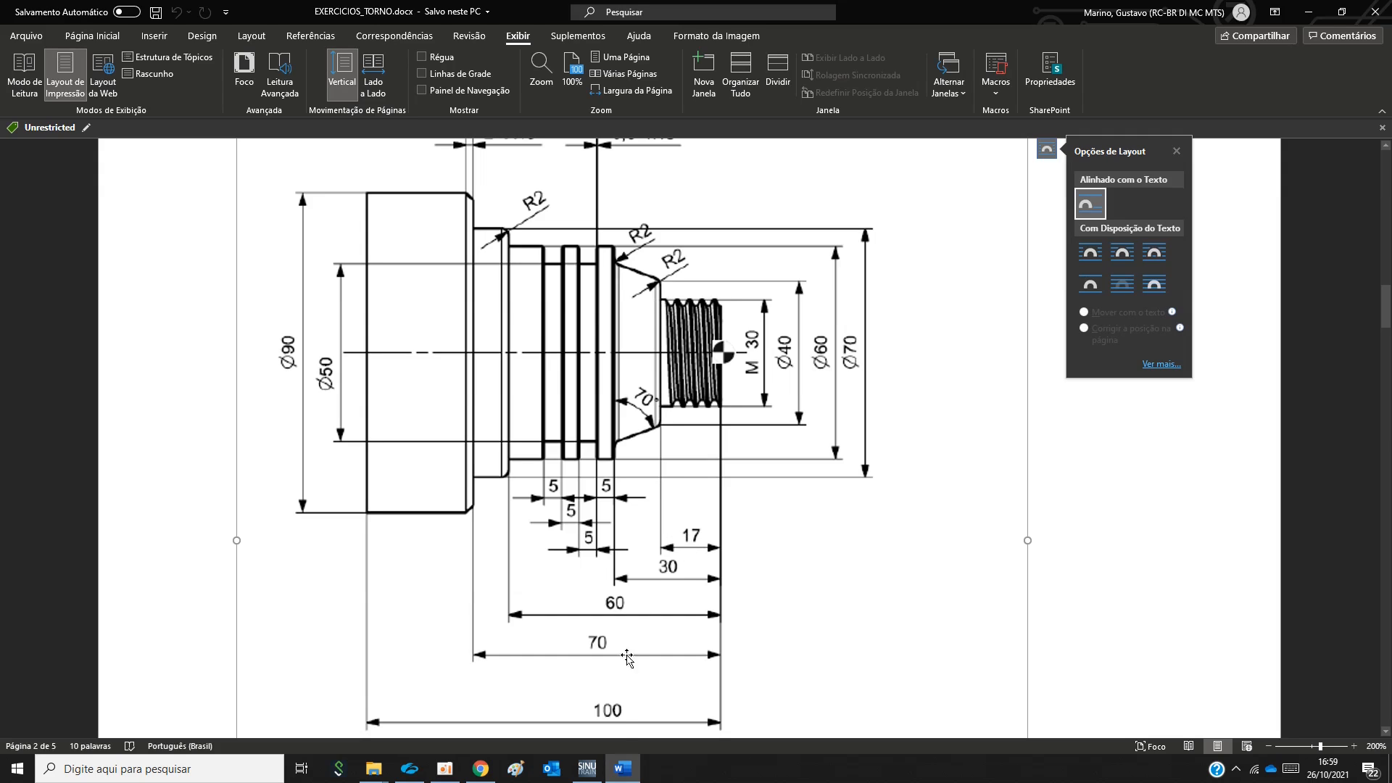
left_click(587, 769)
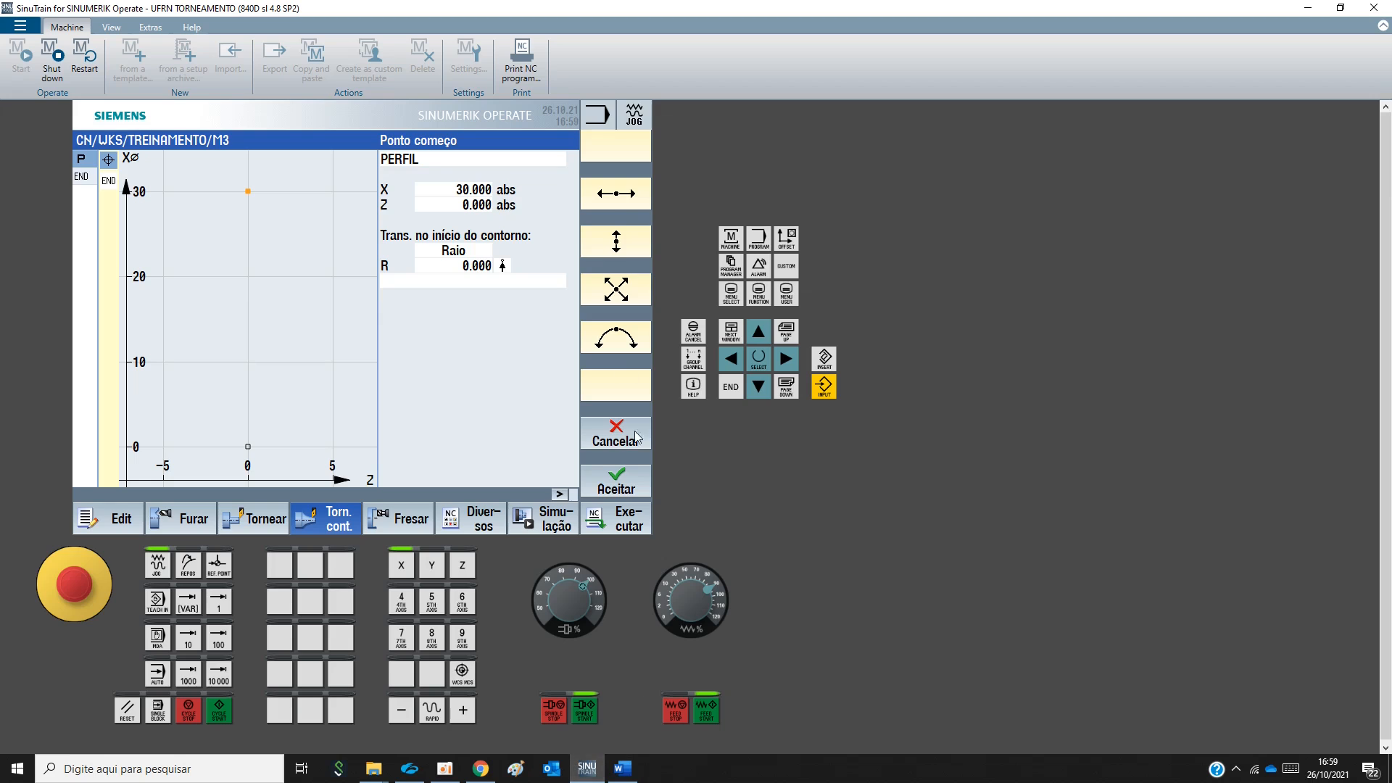
left_click(624, 196)
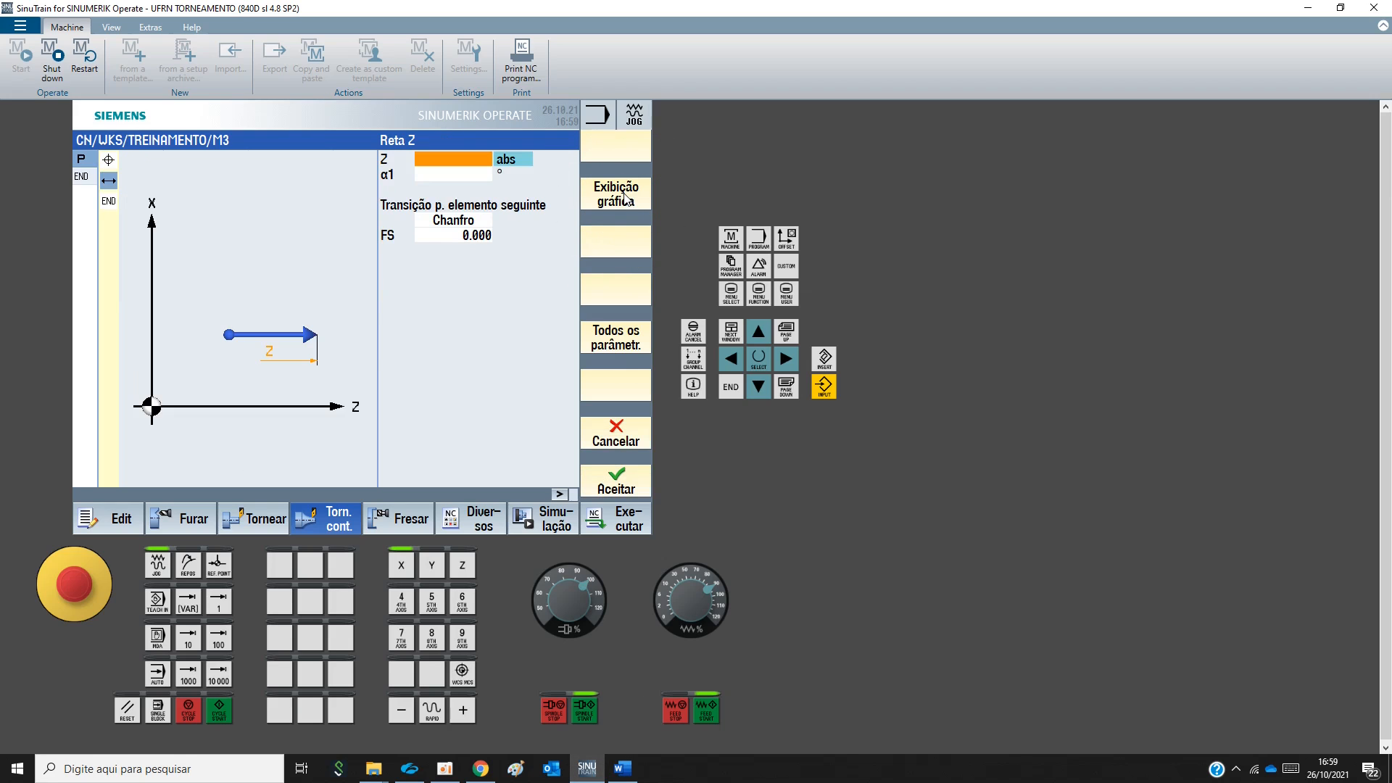
type("-17")
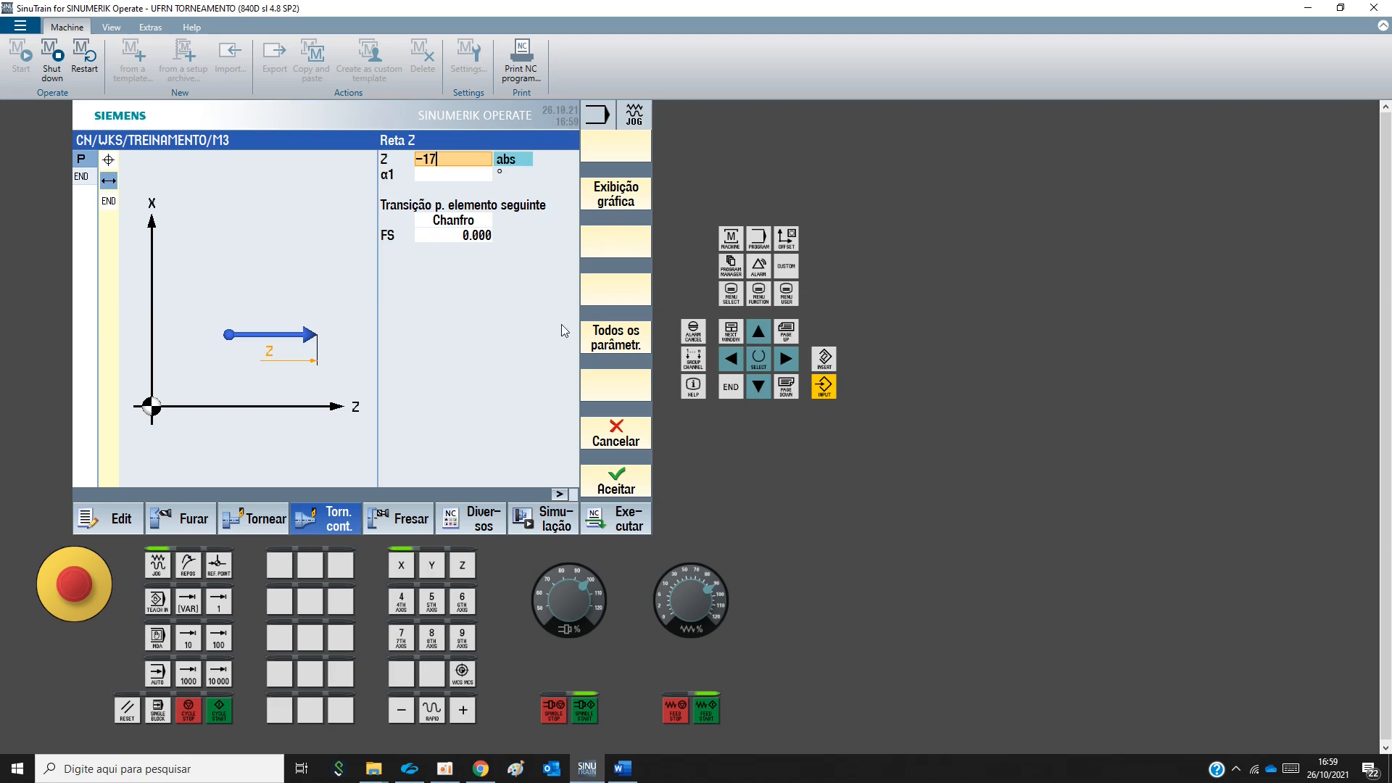
Examine the inner end of the thread in the Word drawing and accept the Z straight line in SinuTrain
left_click(622, 769)
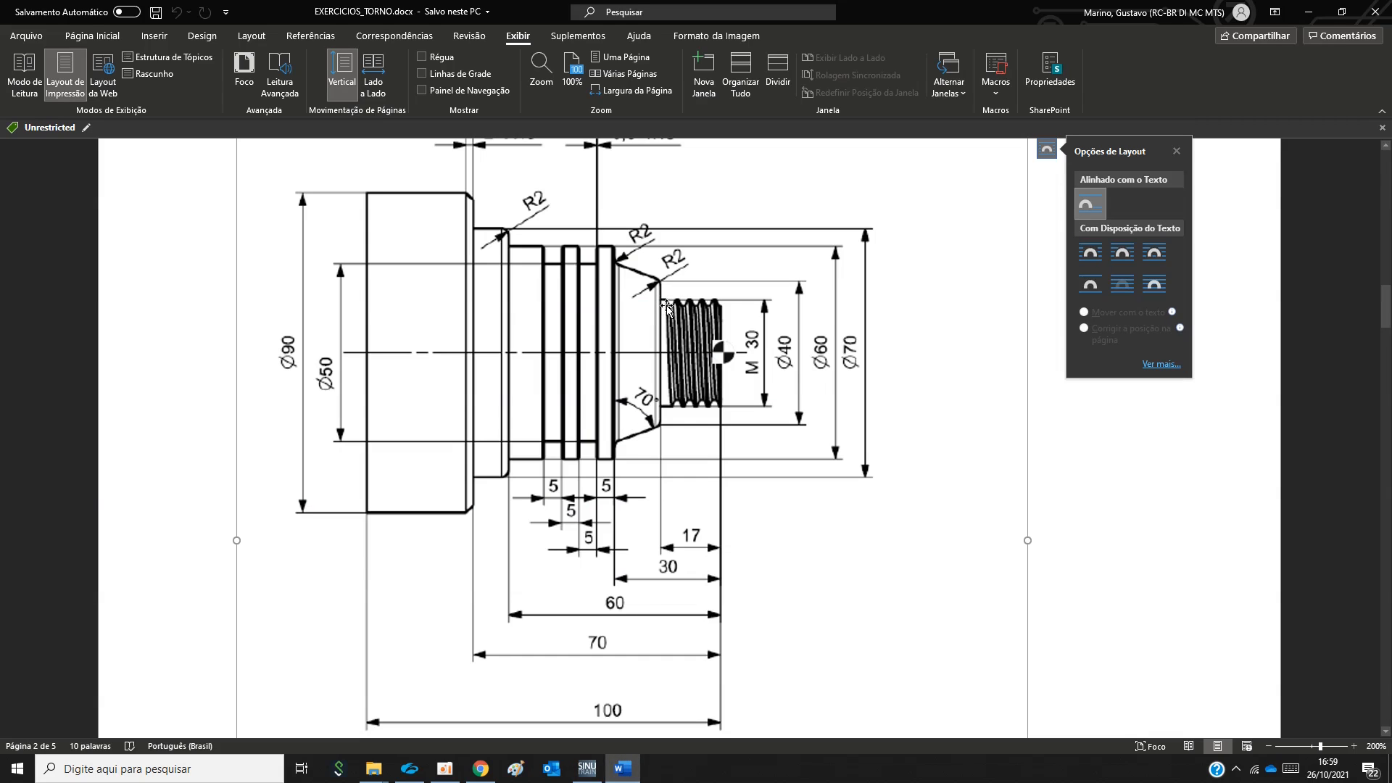
key("ctrl")
key("ctrl")
key("ctrl")
key("ctrl")
key("ctrl")
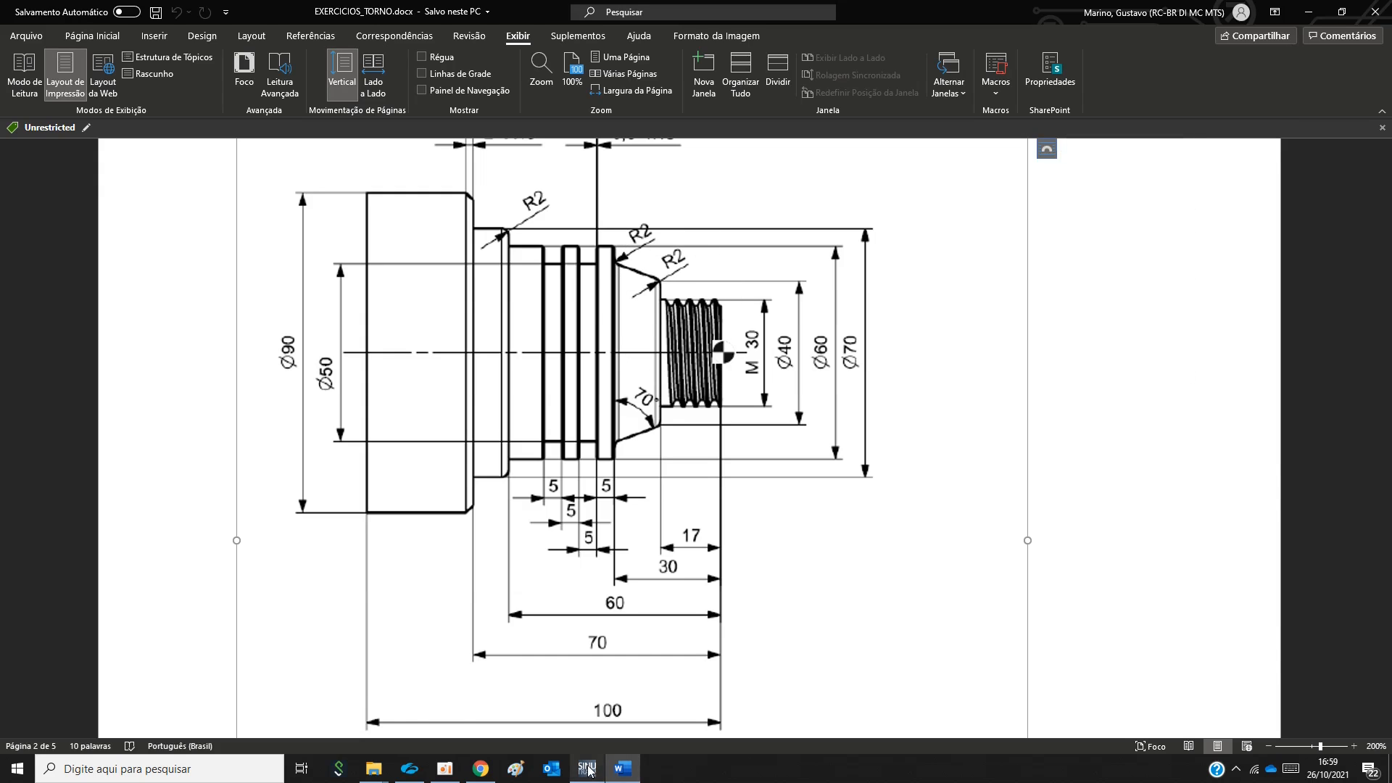
key("alt+Tab")
key("ctrl")
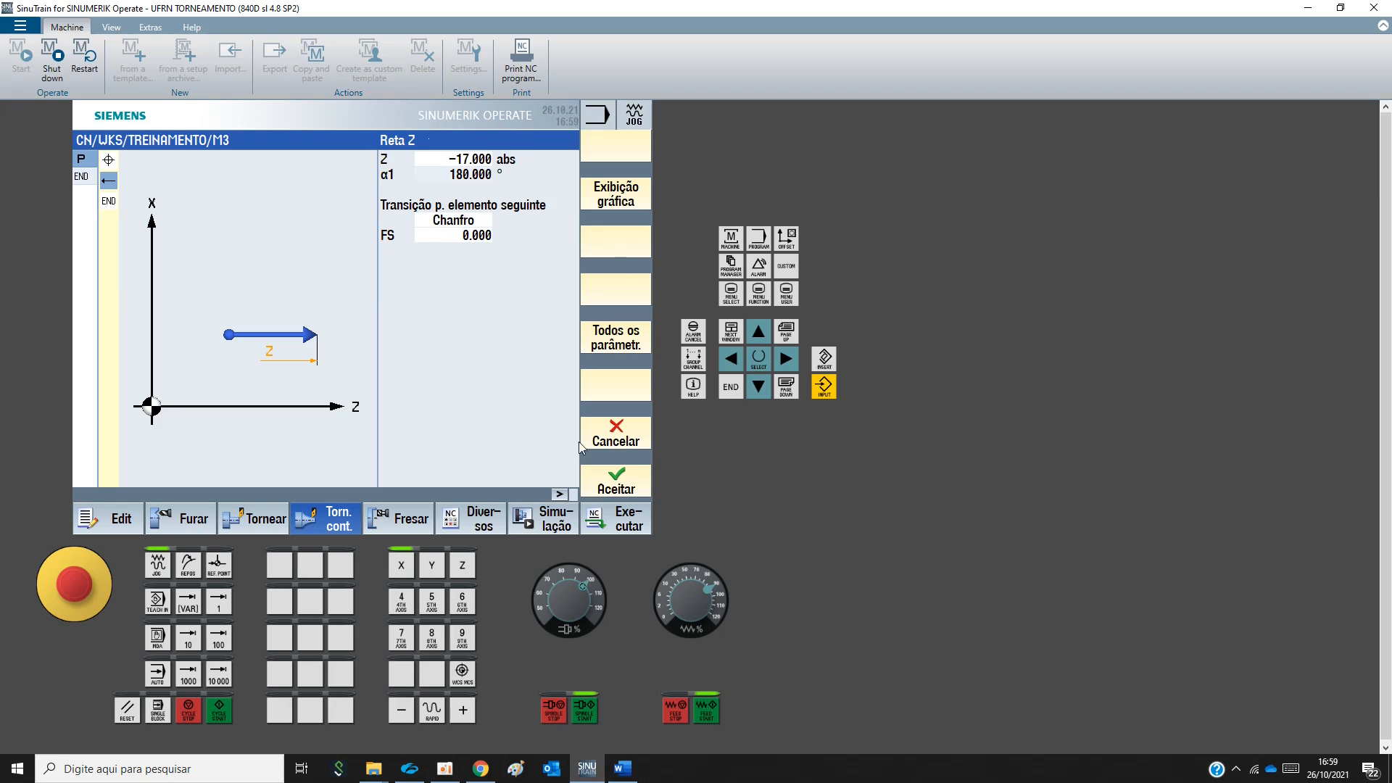
left_click(638, 487)
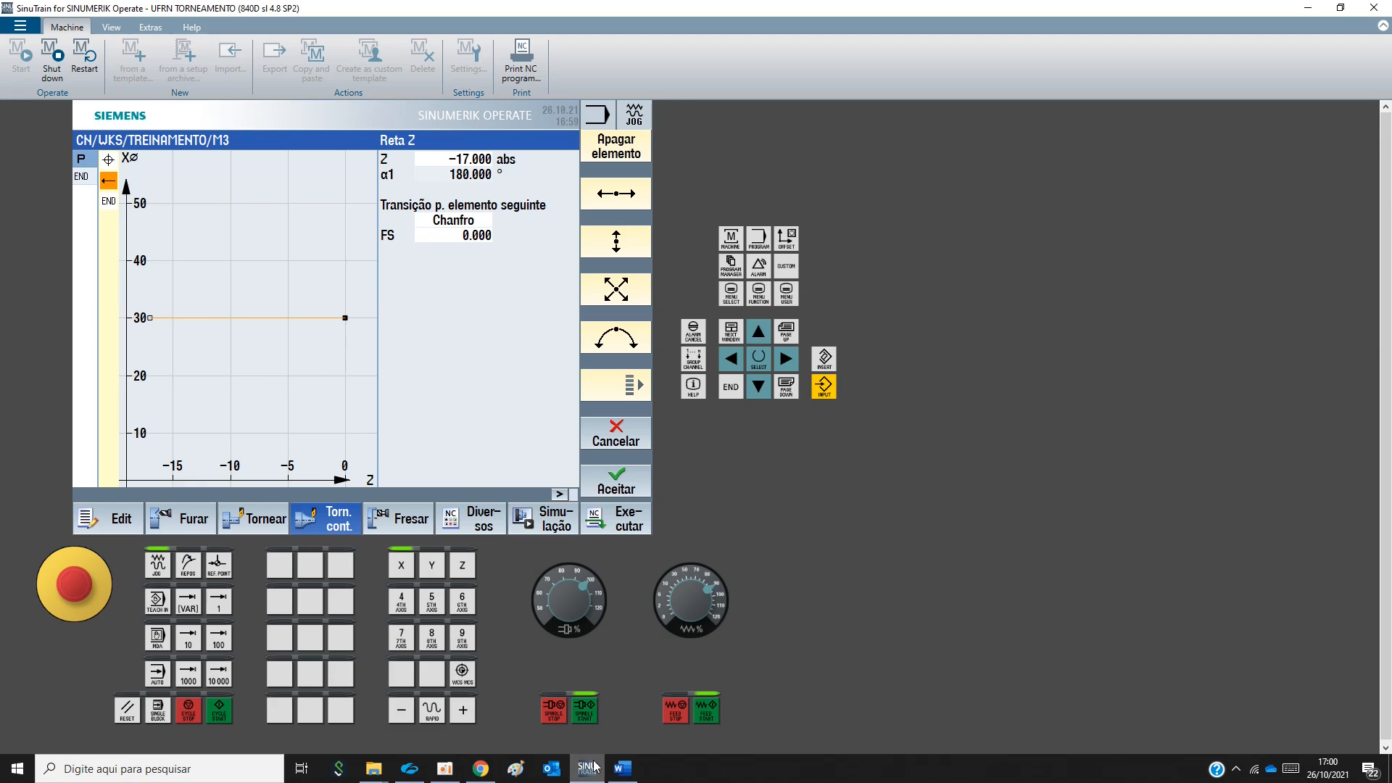
After checking the shoulder behind the thread in Word, add an X straight line to X 40 with a radius transition (Raio) of 2 in SinuTrain
left_click(623, 768)
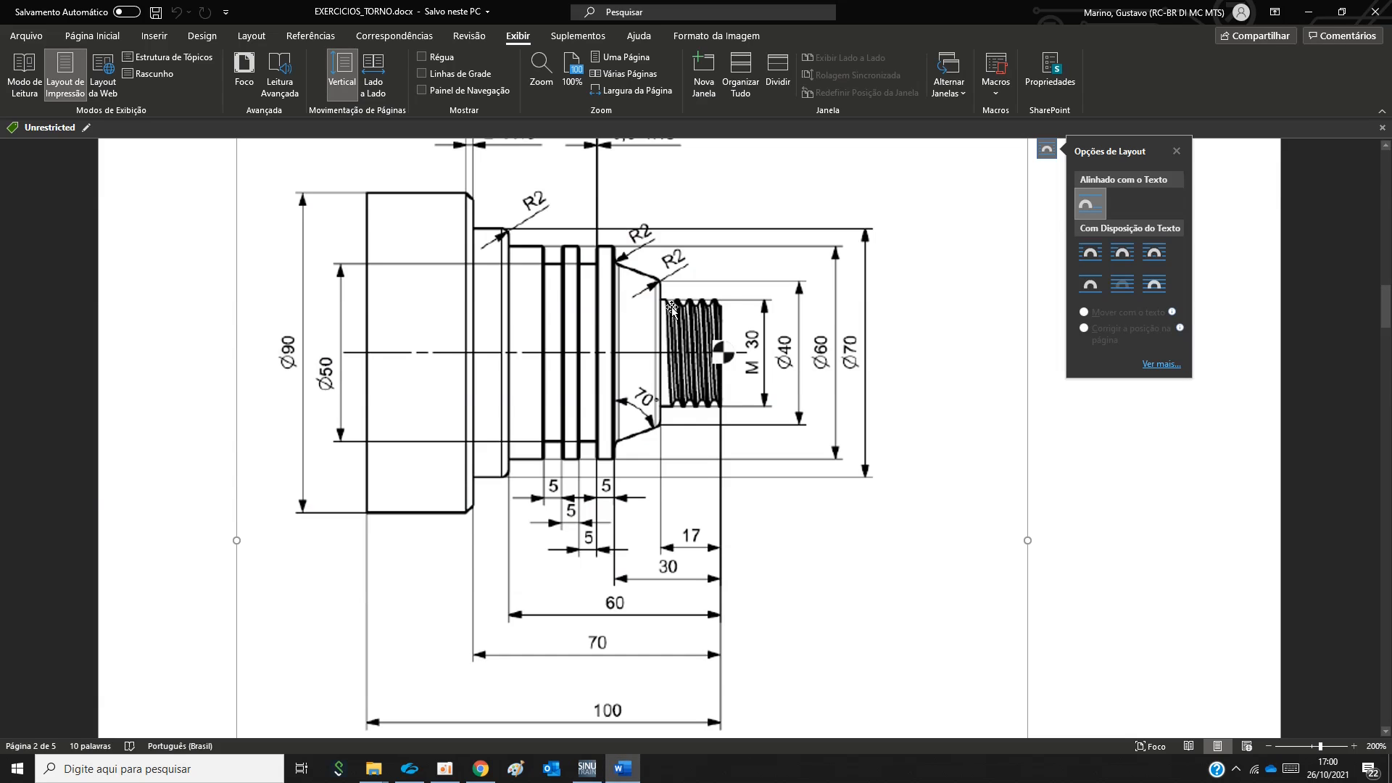
key("ctrl")
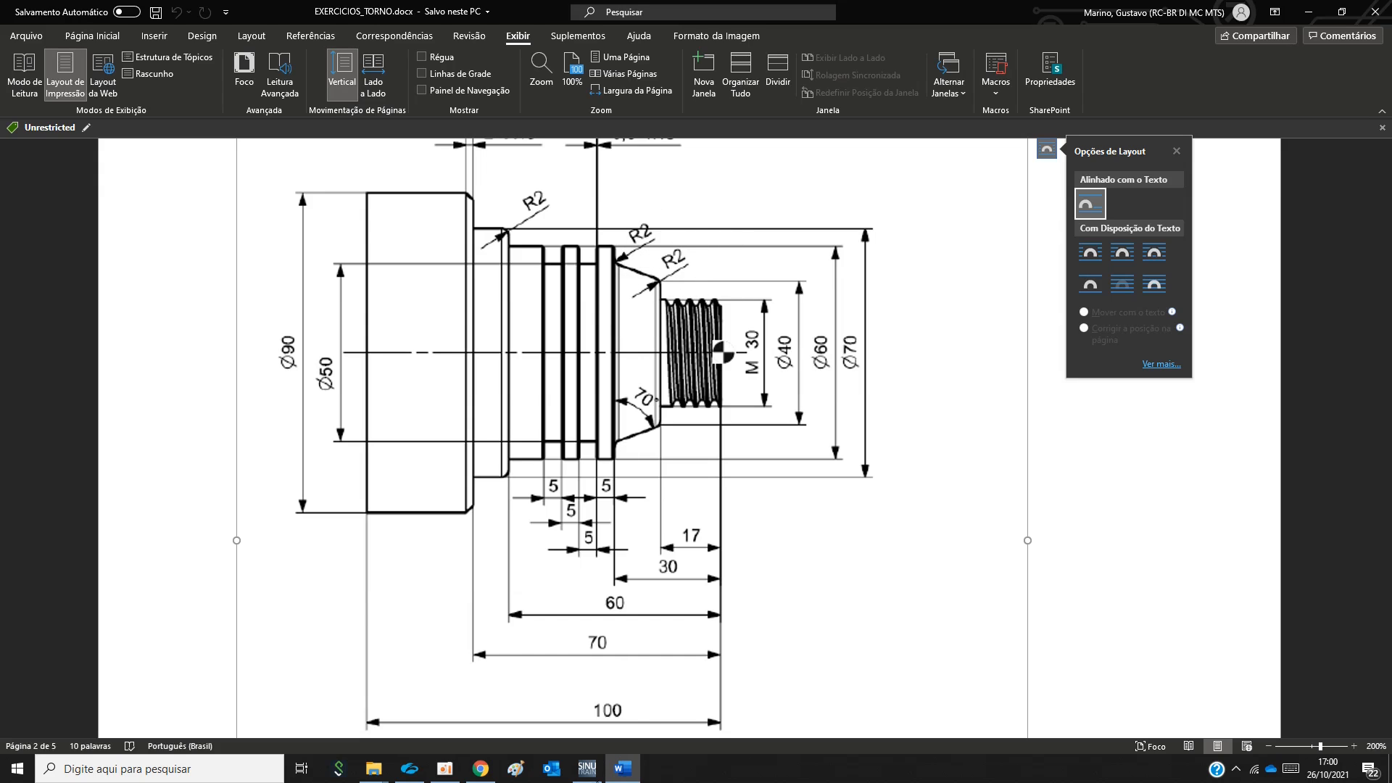
left_click(588, 768)
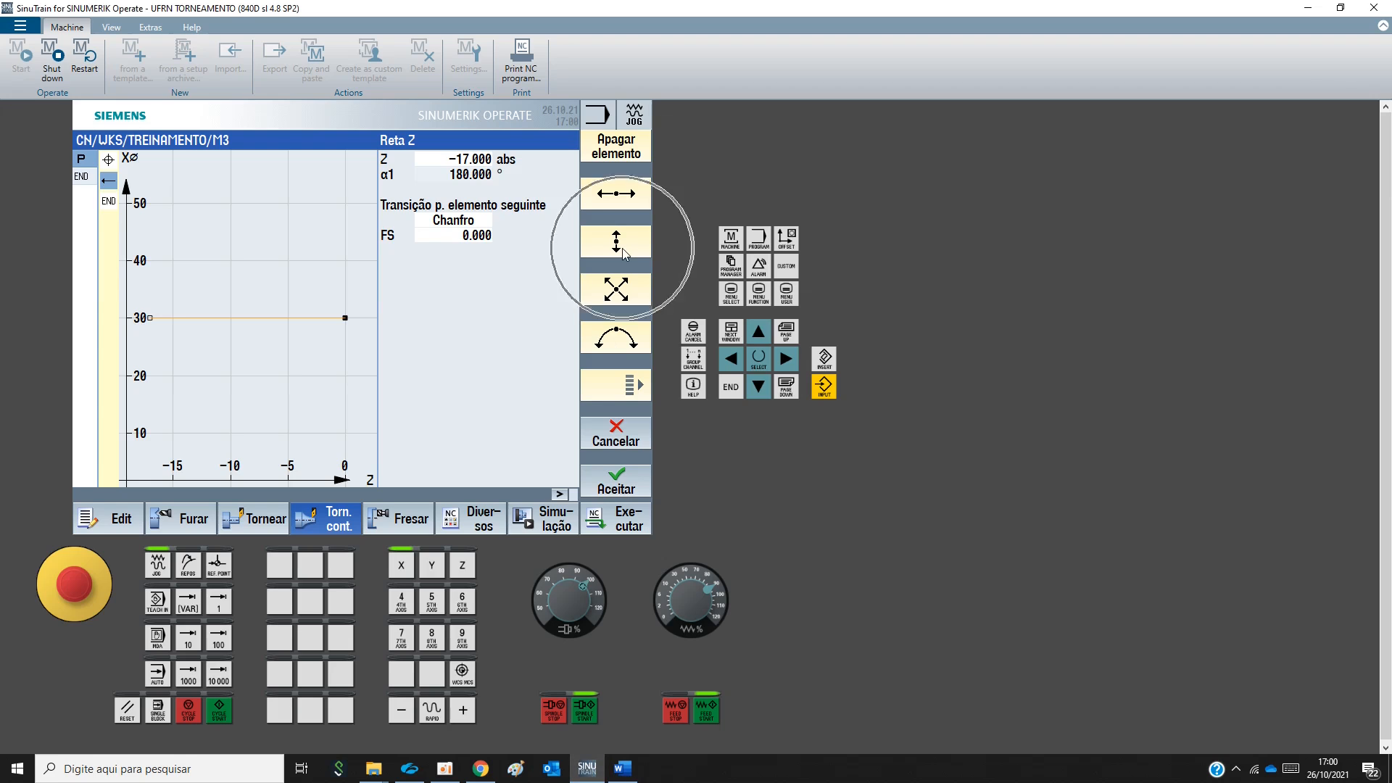
left_click(616, 241)
type("40")
left_click(429, 221)
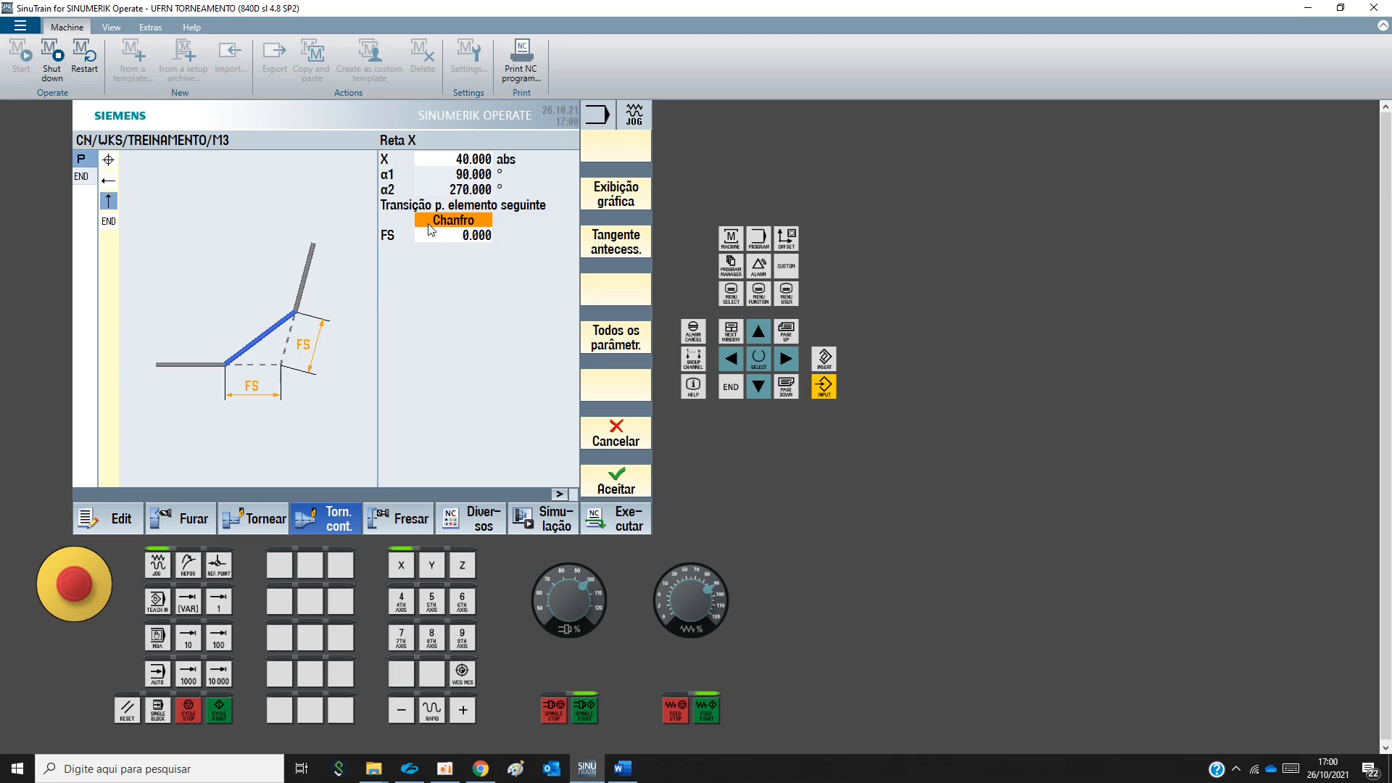
left_click(429, 222)
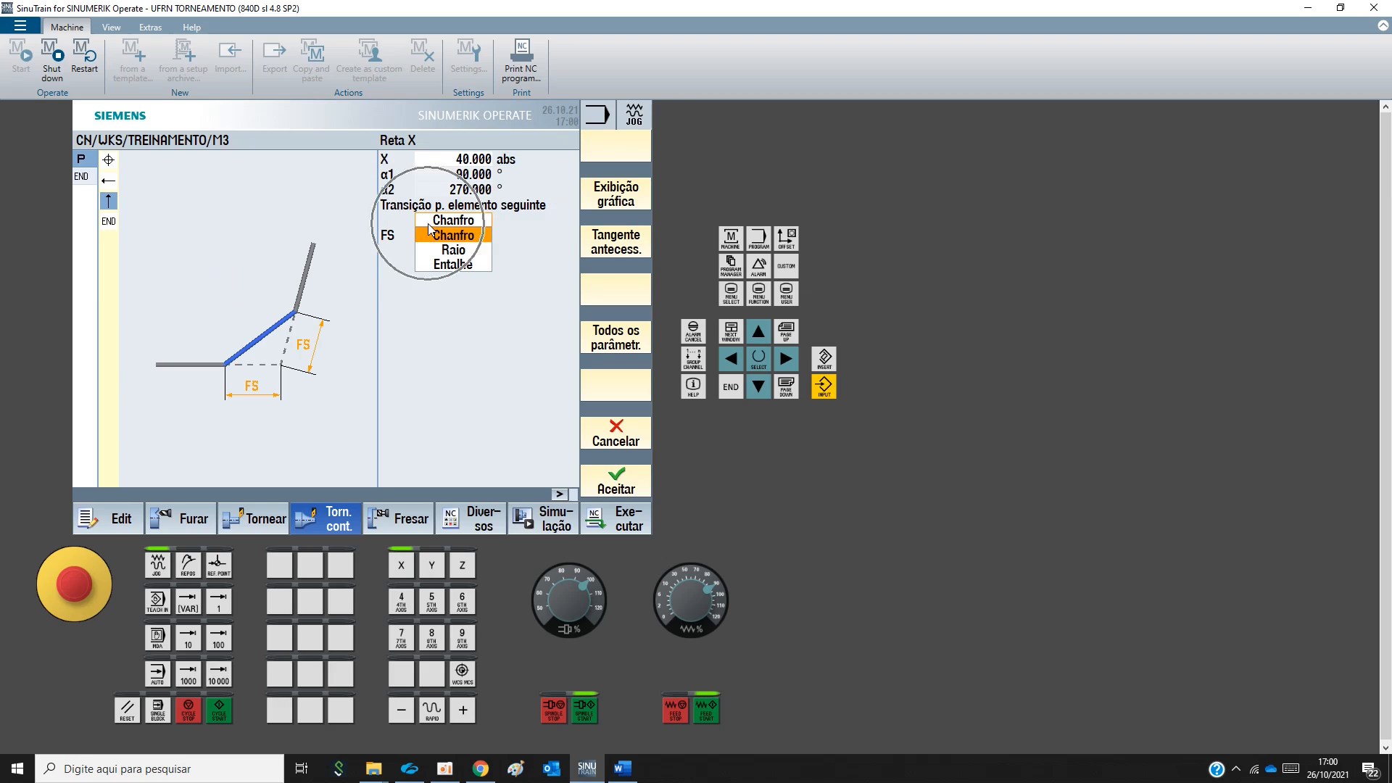
left_click(428, 249)
left_click(434, 238)
type("2")
key("Return")
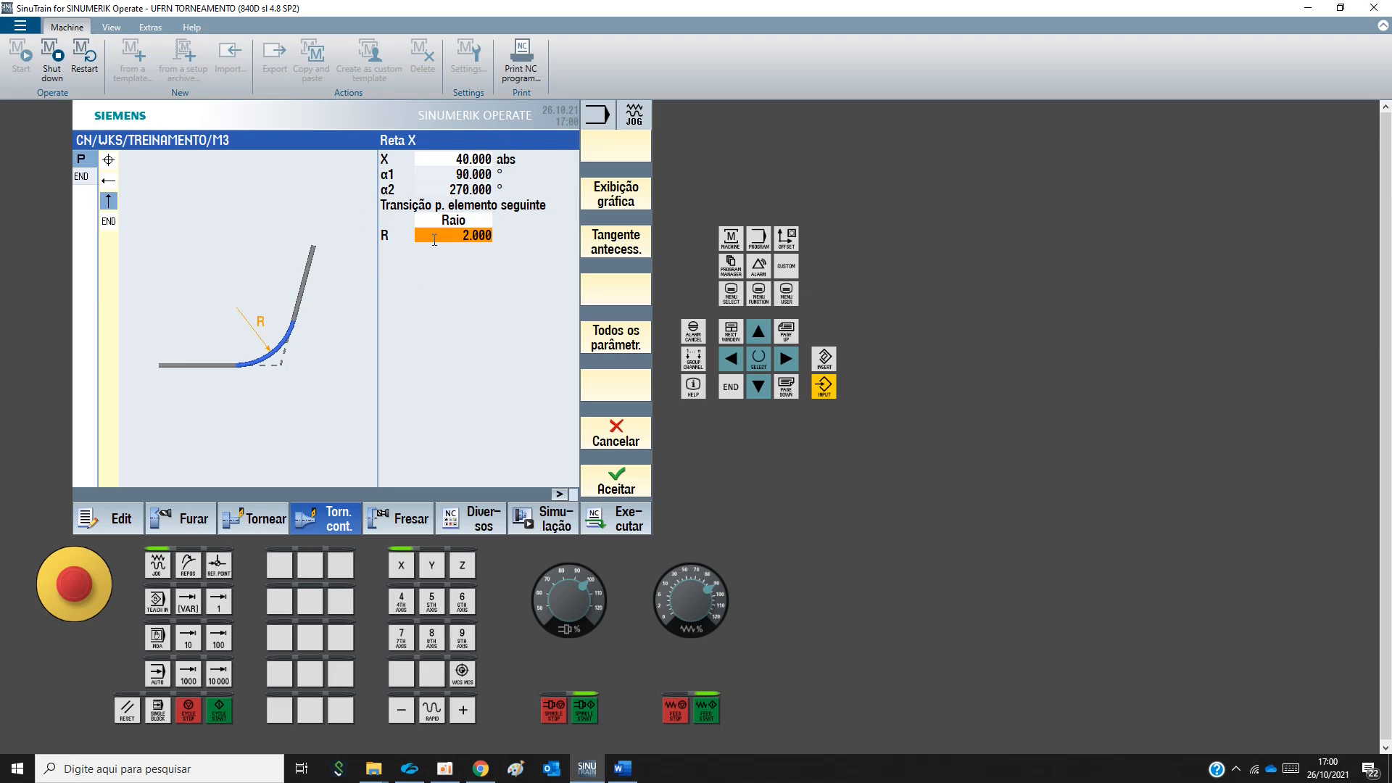
left_click(642, 489)
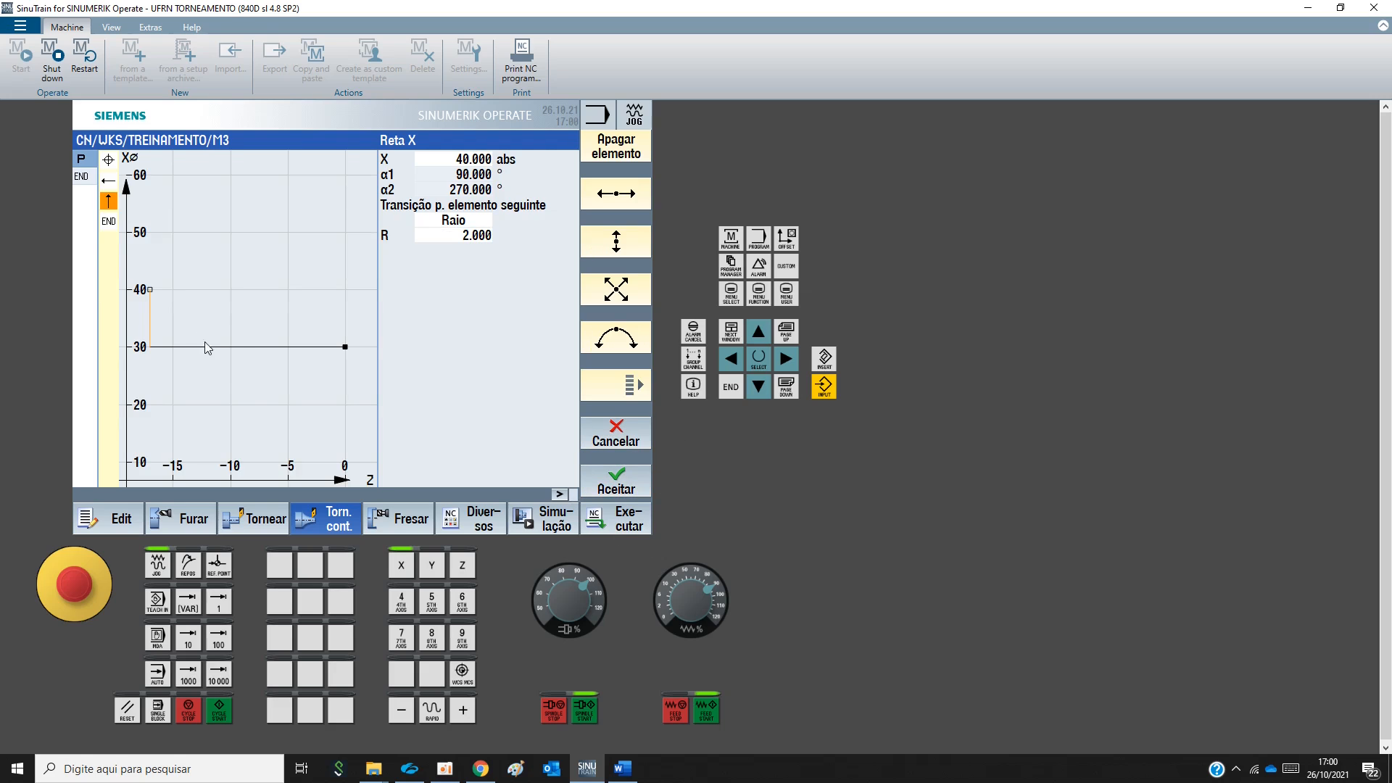
Study the taper in the Word drawing and add a ZX diagonal line in SinuTrain with its end point at X 50
left_click(622, 769)
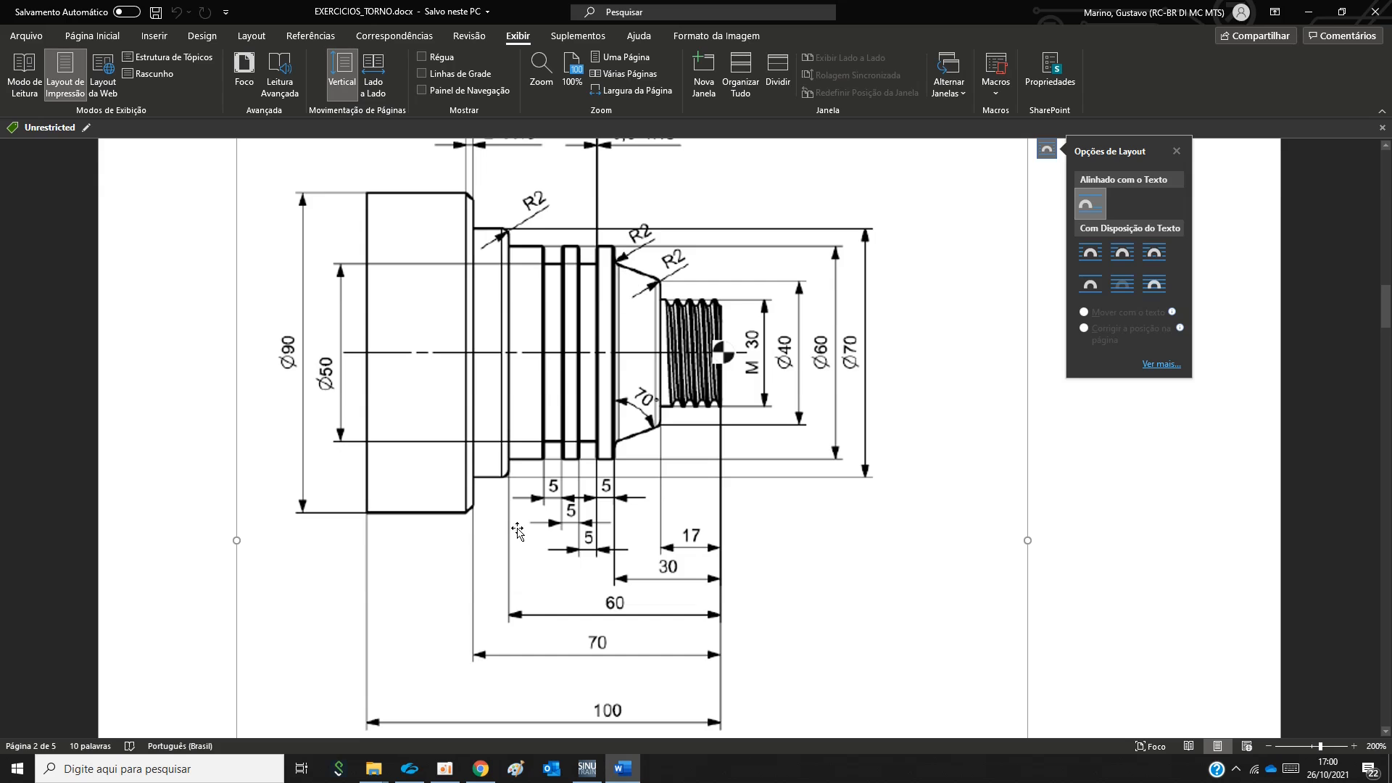
left_click(587, 768)
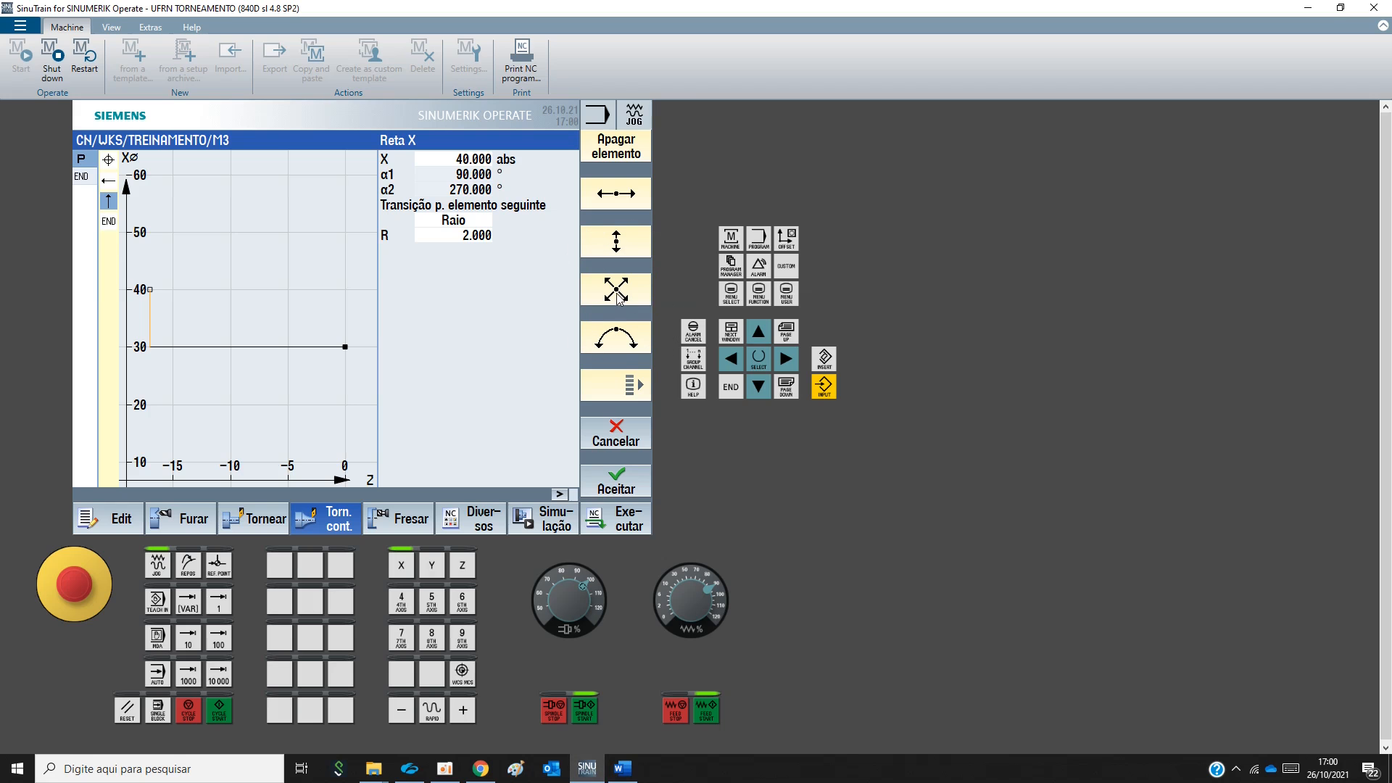
left_click(616, 292)
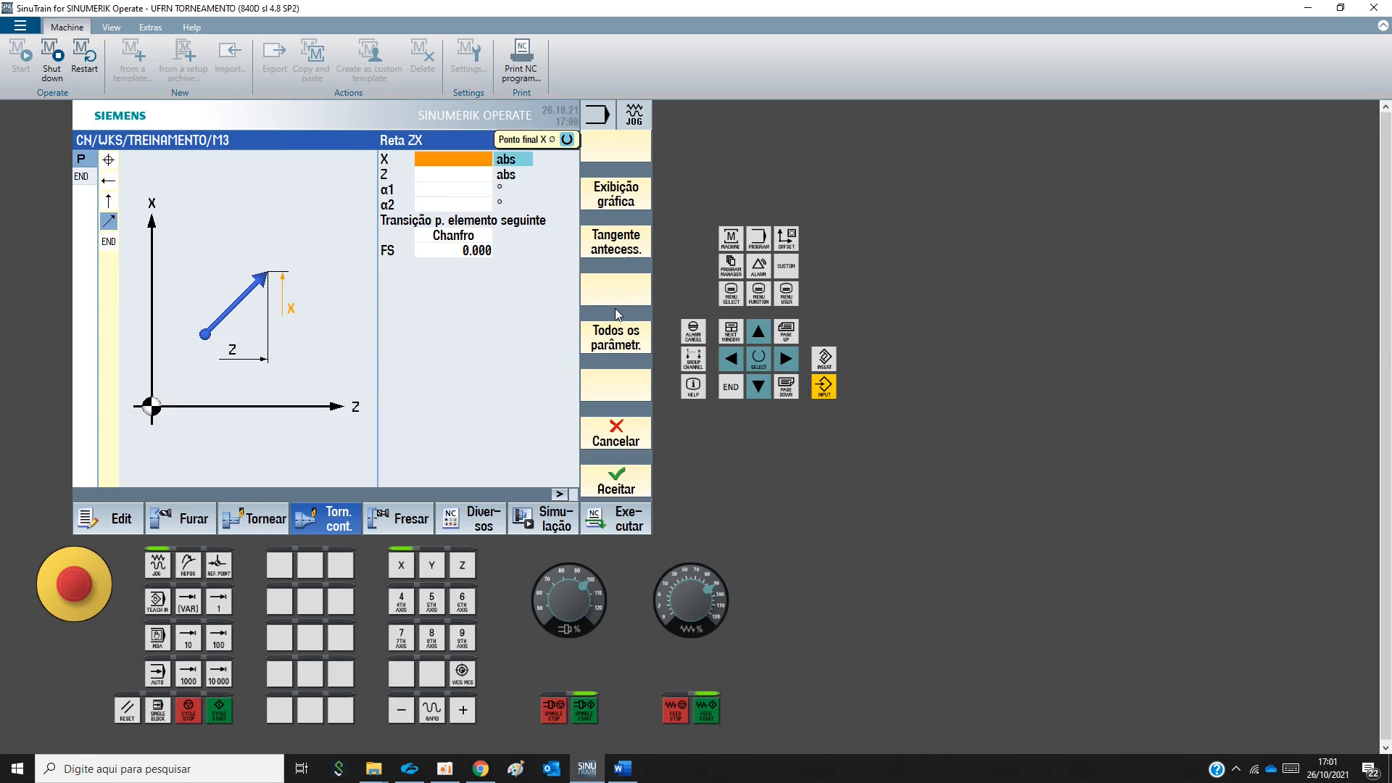
left_click(622, 768)
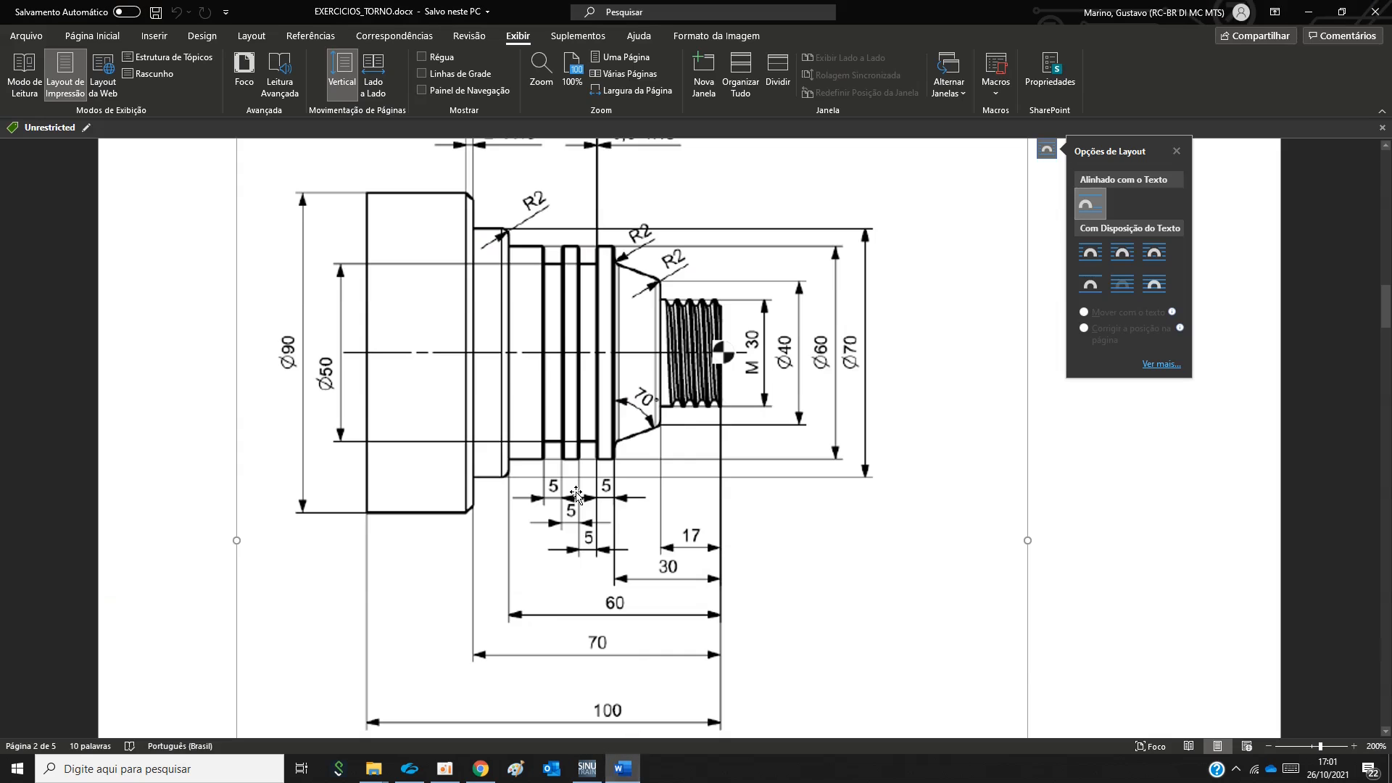
key("ctrl")
key("ctrl")
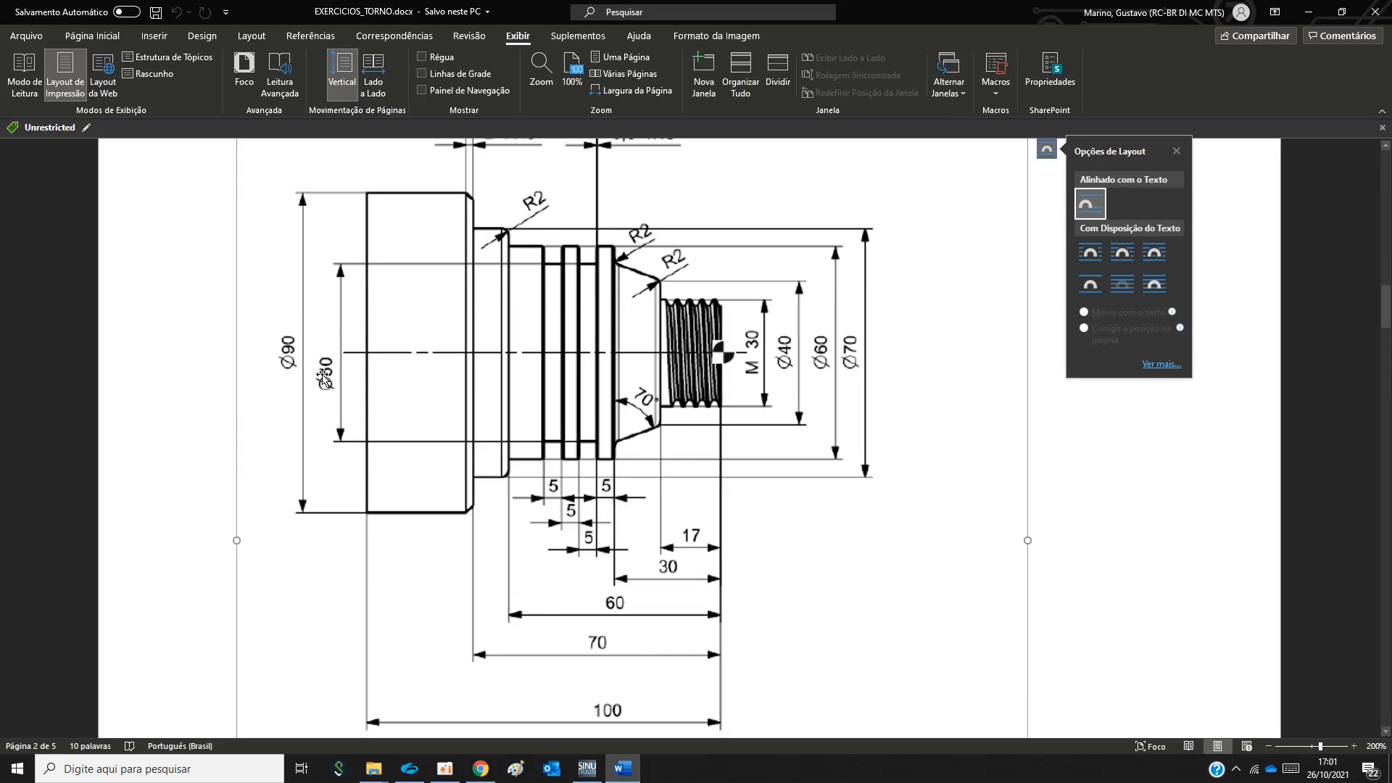
left_click(586, 769)
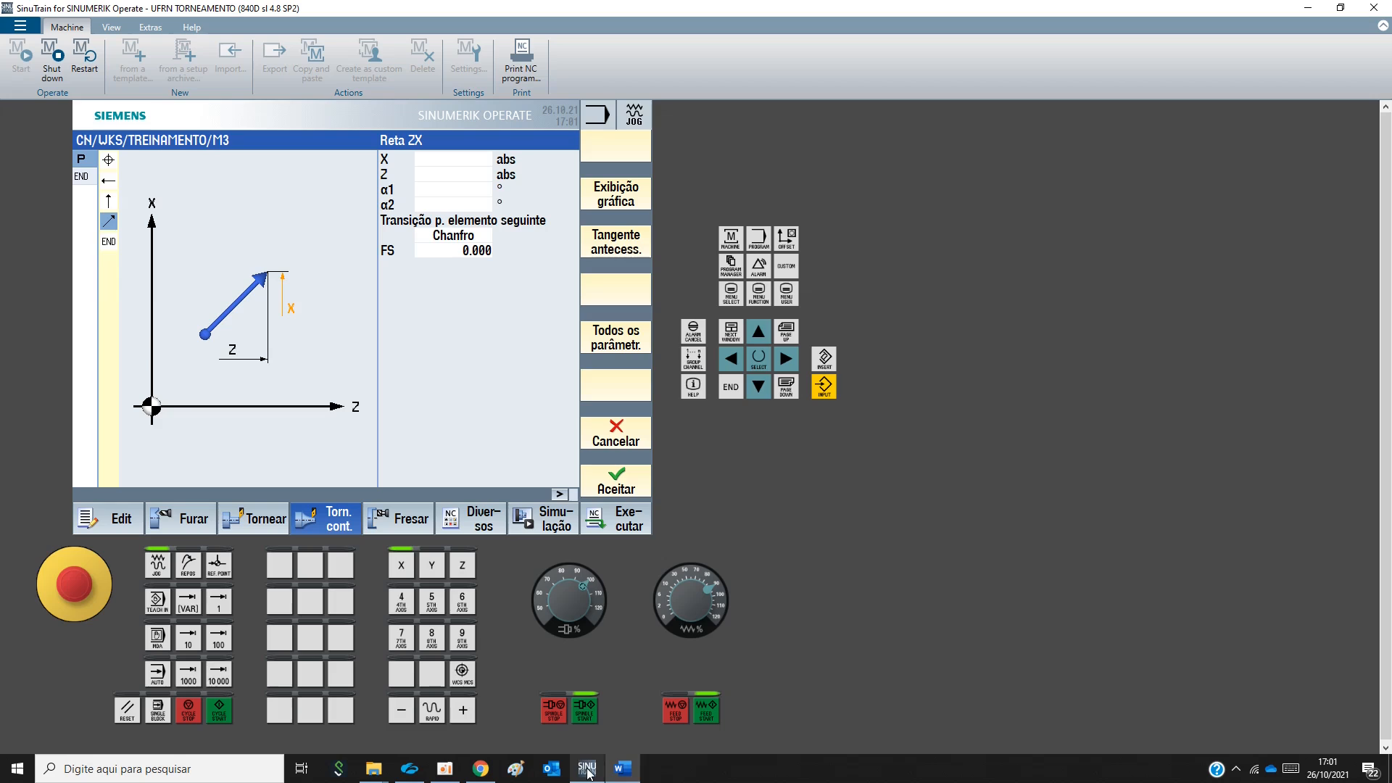
left_click(447, 158)
type("50")
key("Return")
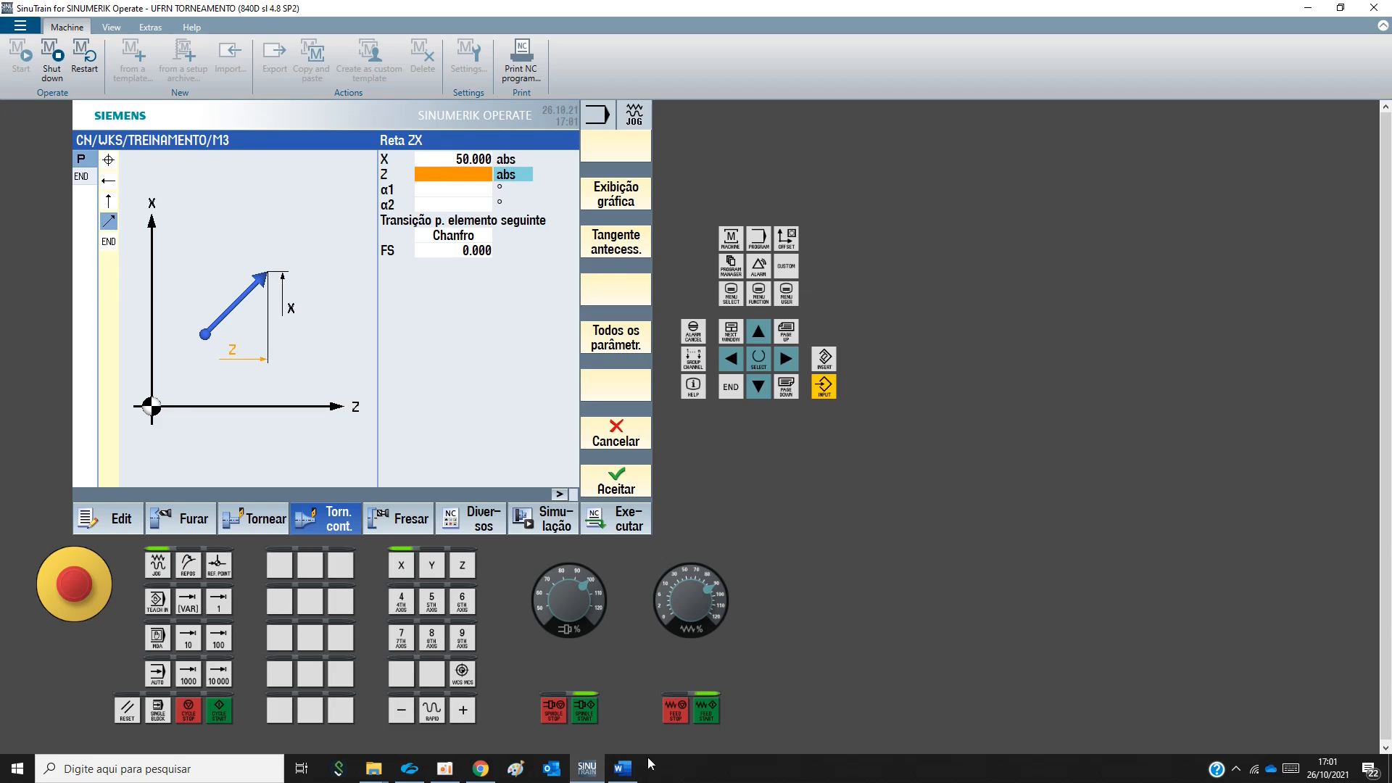
After checking the taper's end length in Word, set the ZX line to Z -30 with a radius transition (Raio) of 2 and accept it
left_click(623, 767)
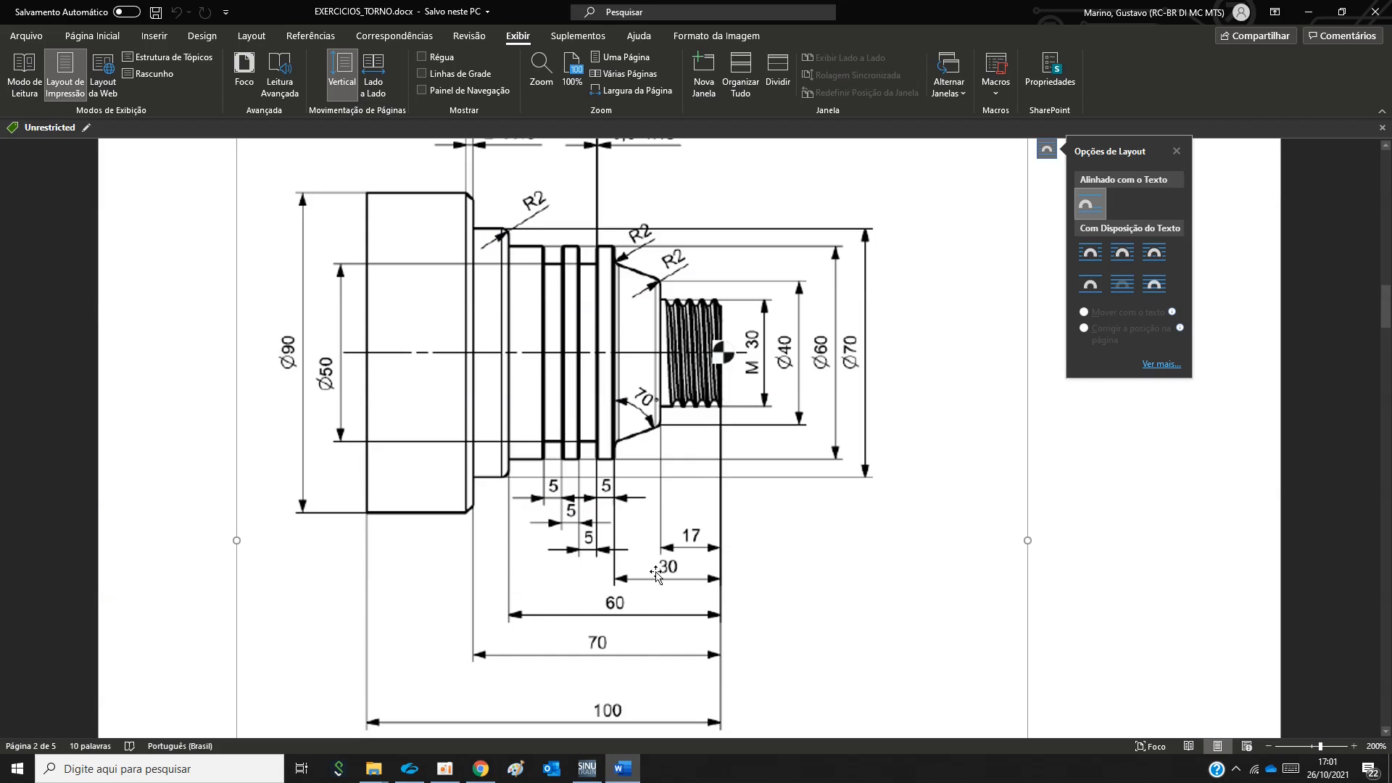
left_click(591, 775)
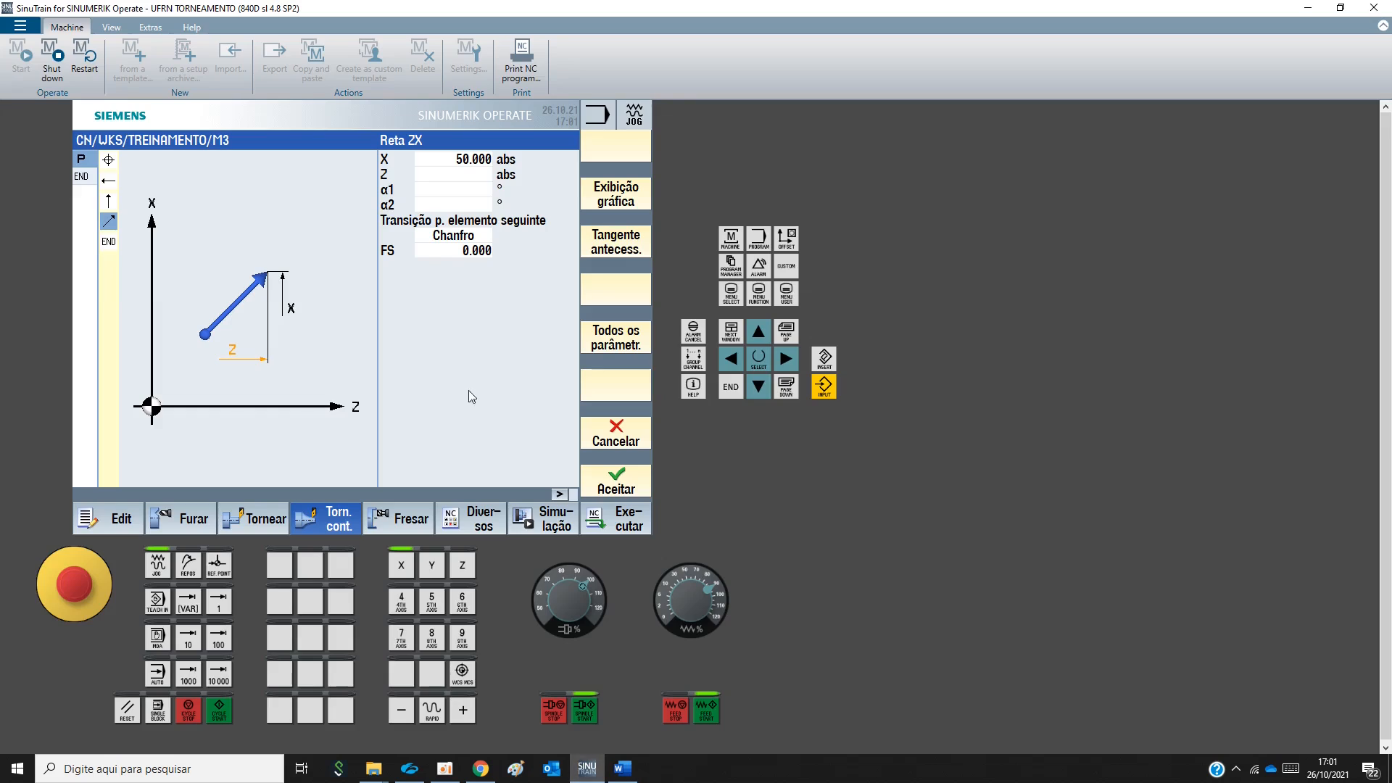
left_click(435, 174)
type("-")
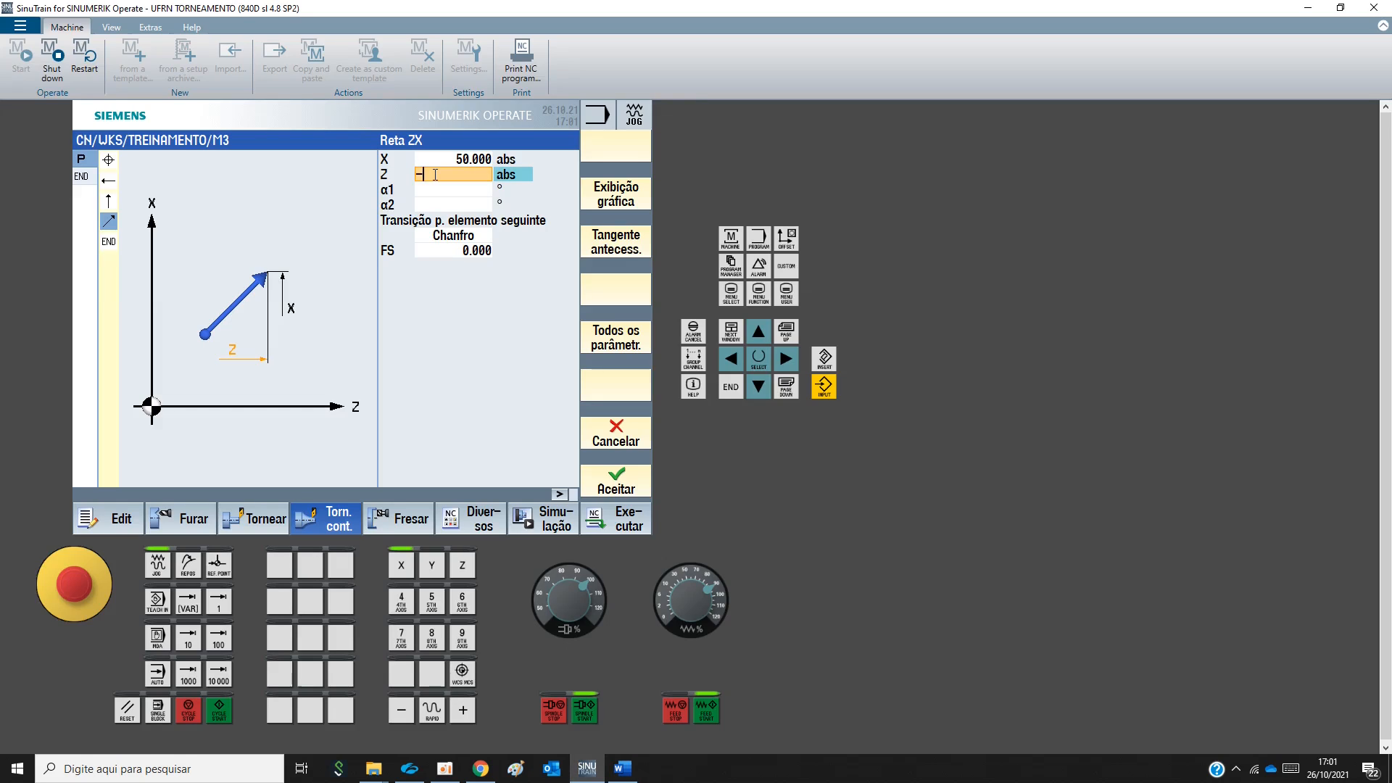
type("30")
left_click(457, 236)
left_click(457, 236)
left_click(457, 267)
left_click(455, 250)
type("2")
key("Return")
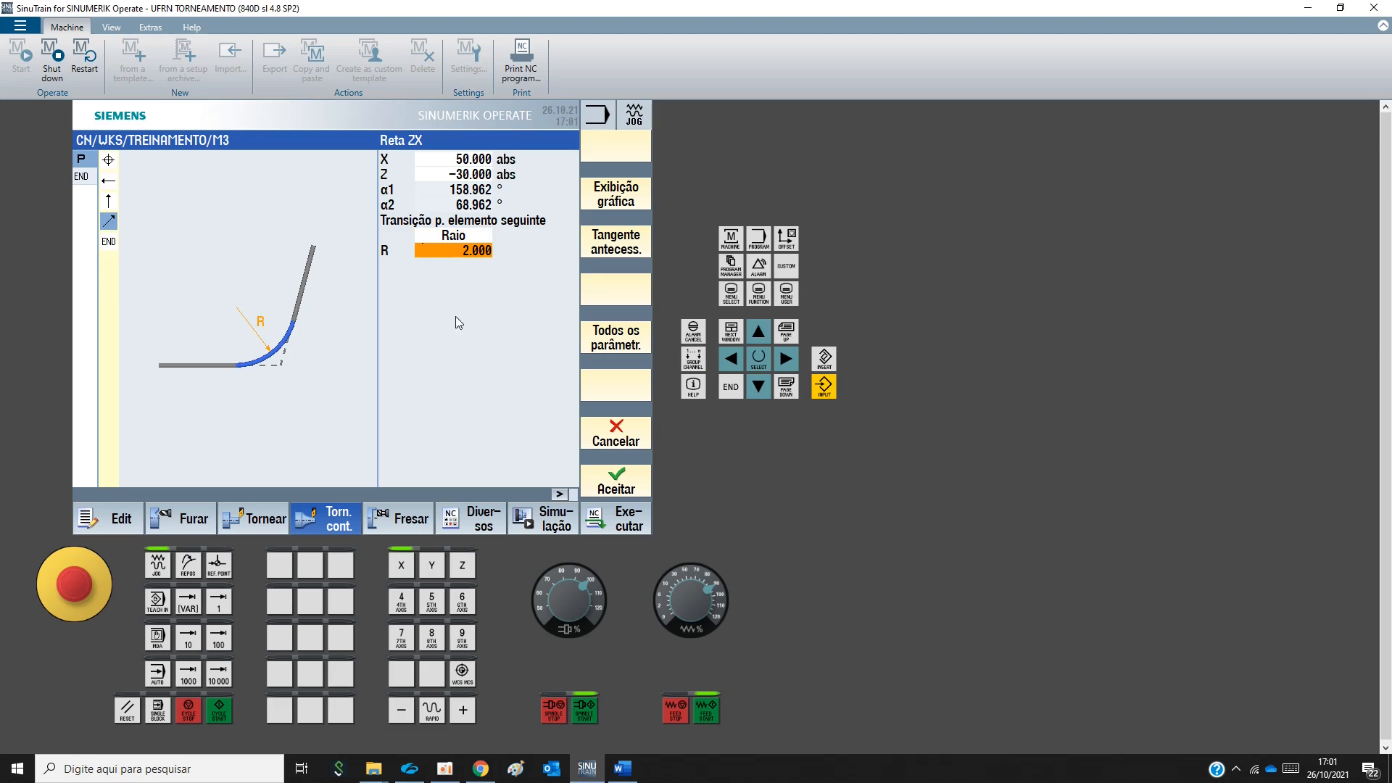
left_click(613, 484)
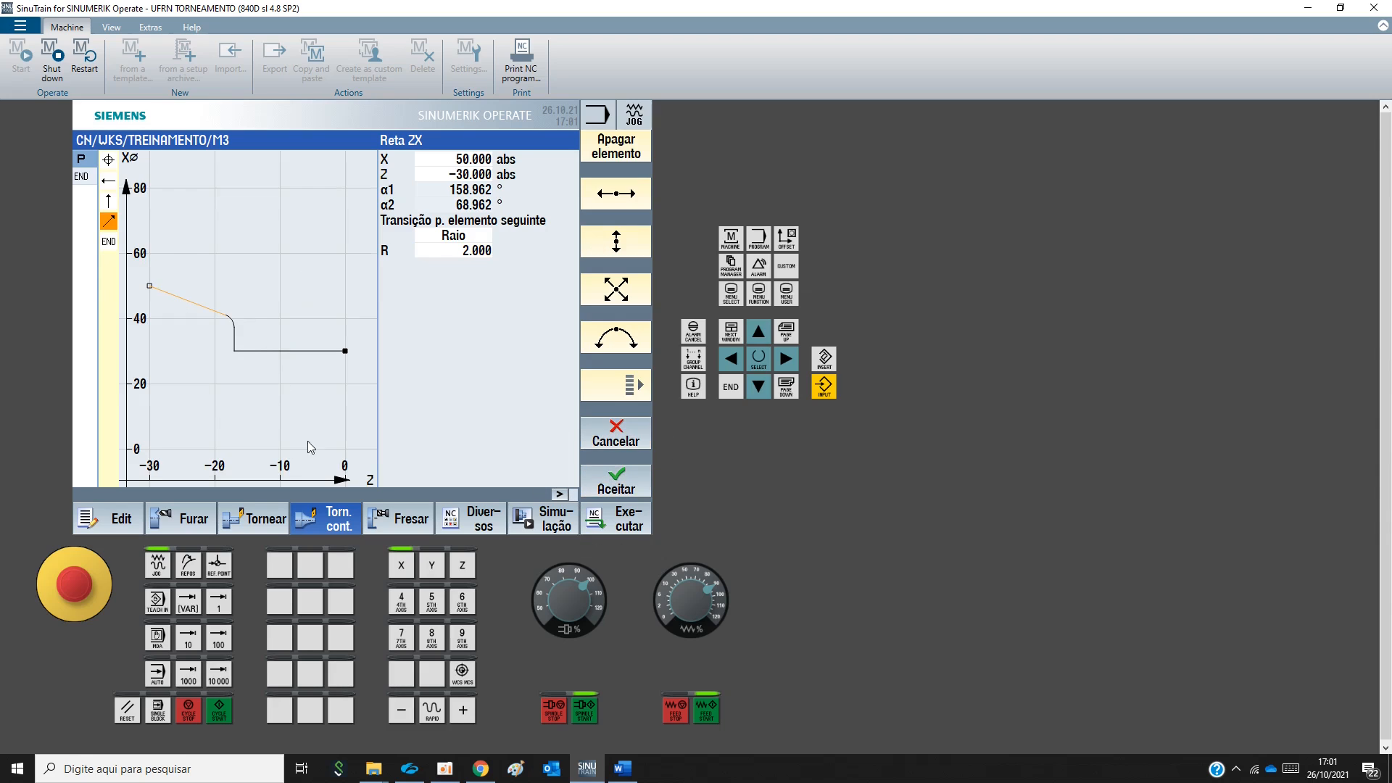
After checking the shoulder behind the taper in Word, add an X straight line to X 60 in SinuTrain and accept it
left_click(618, 766)
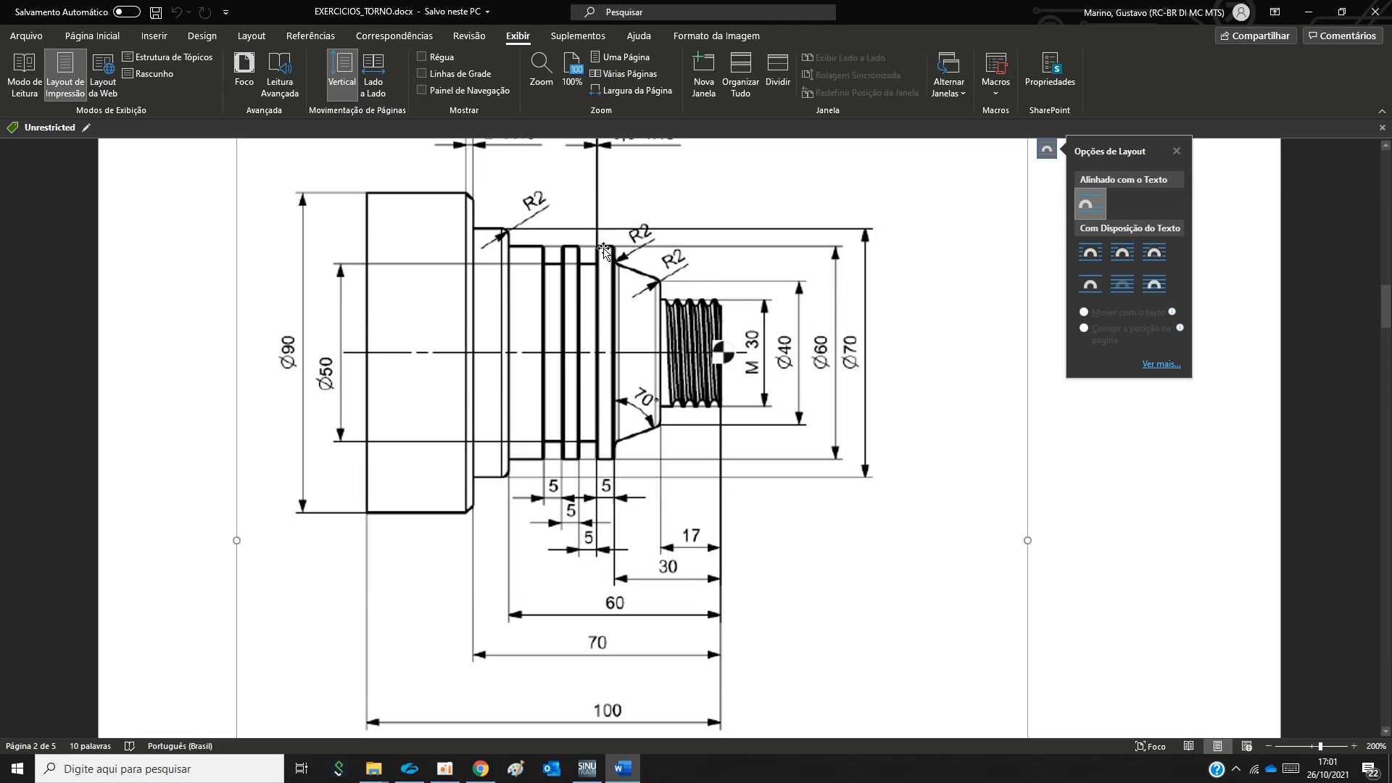
left_click(588, 767)
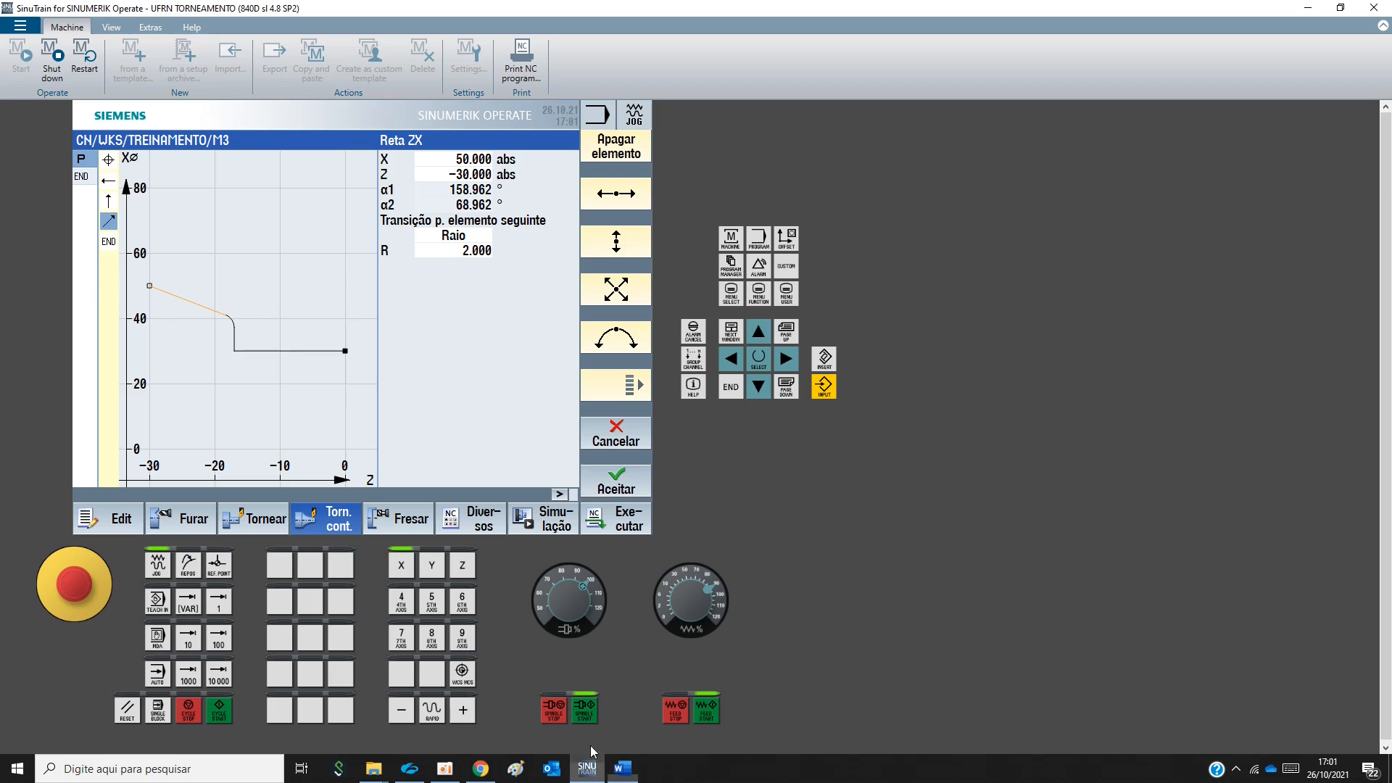
key("ctrl")
key("ctrl")
key("ctrl")
key("ctrl")
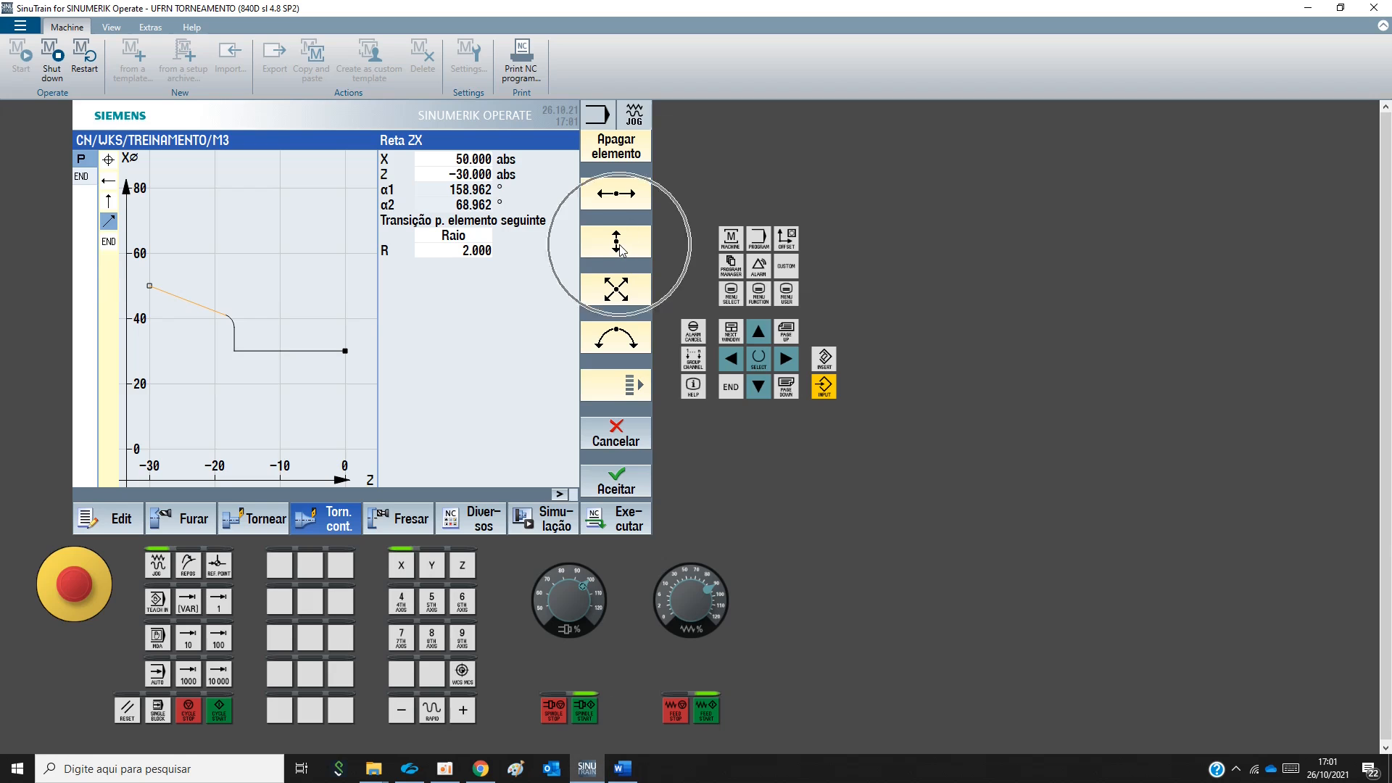
left_click(617, 244)
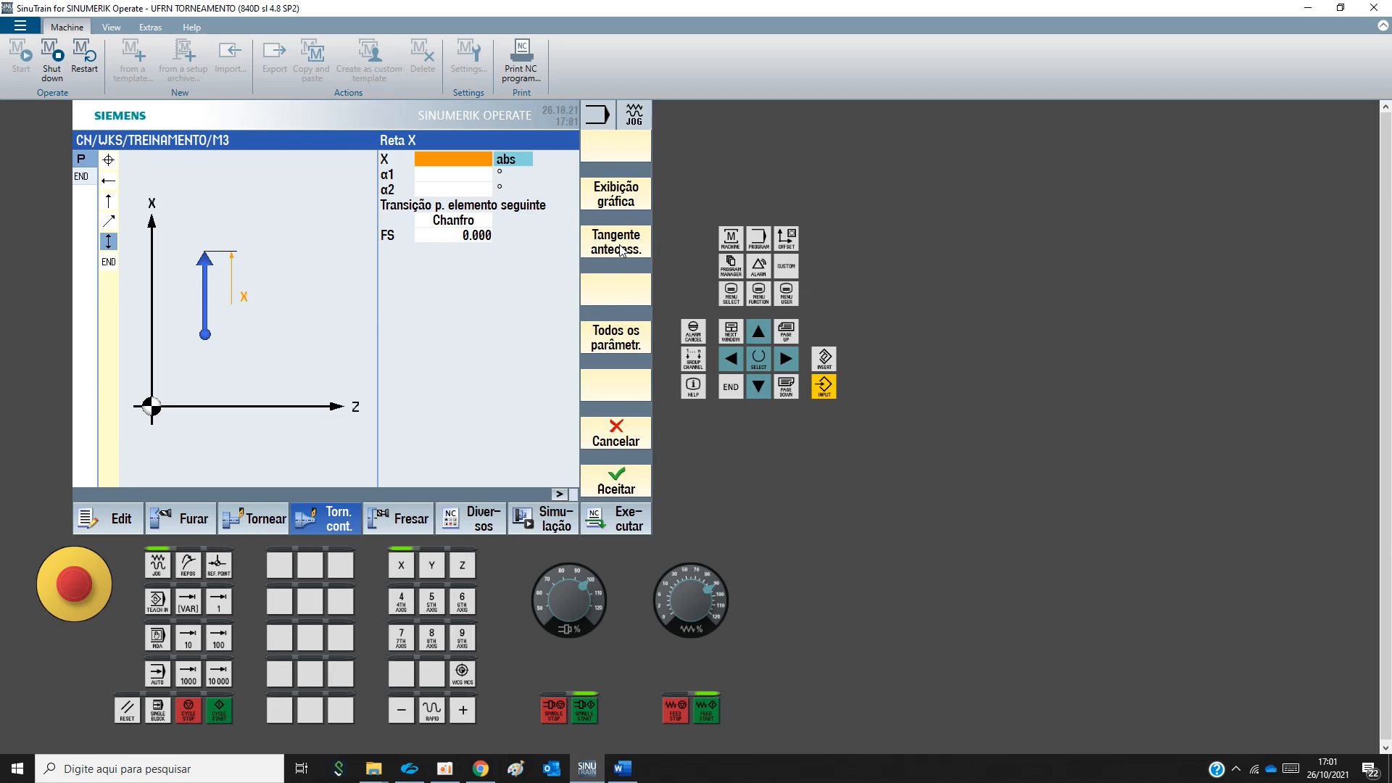
type("6")
key("Return")
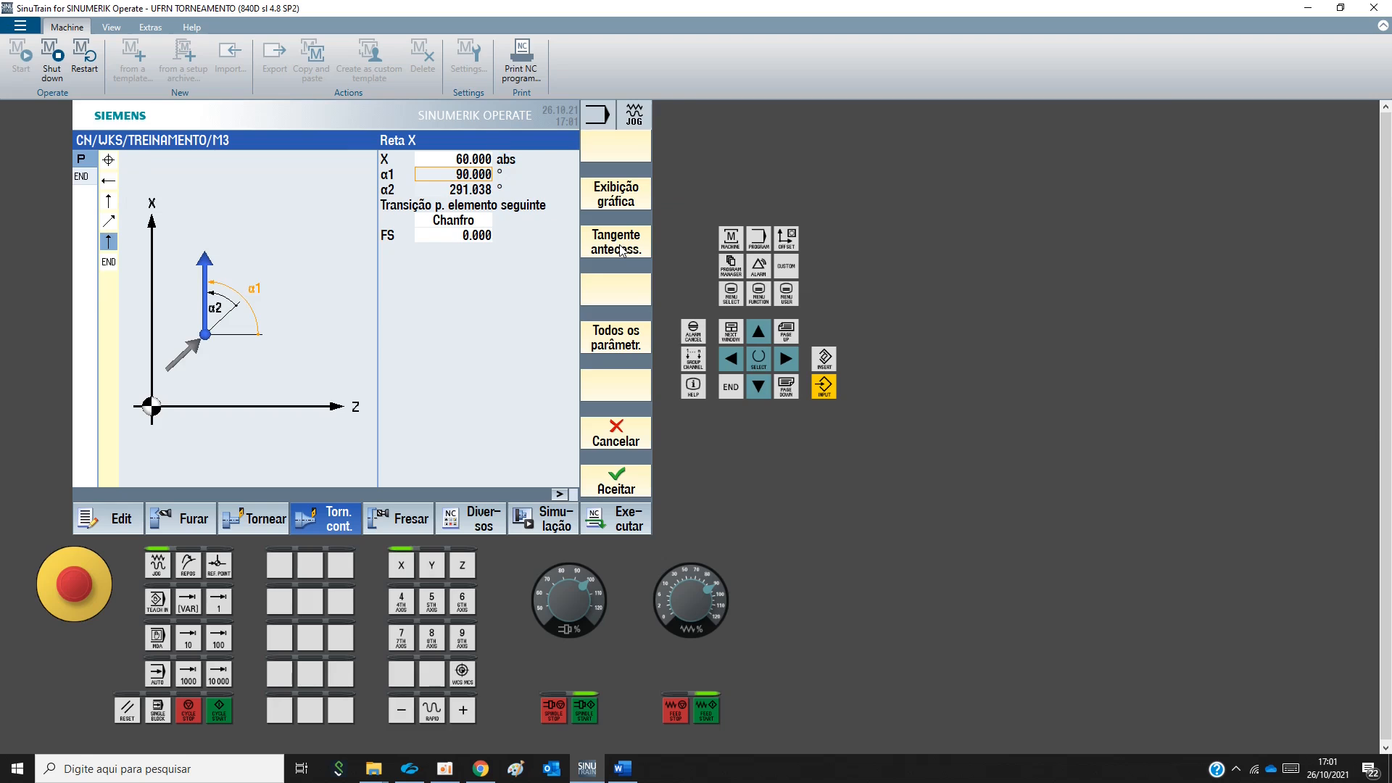
left_click(633, 484)
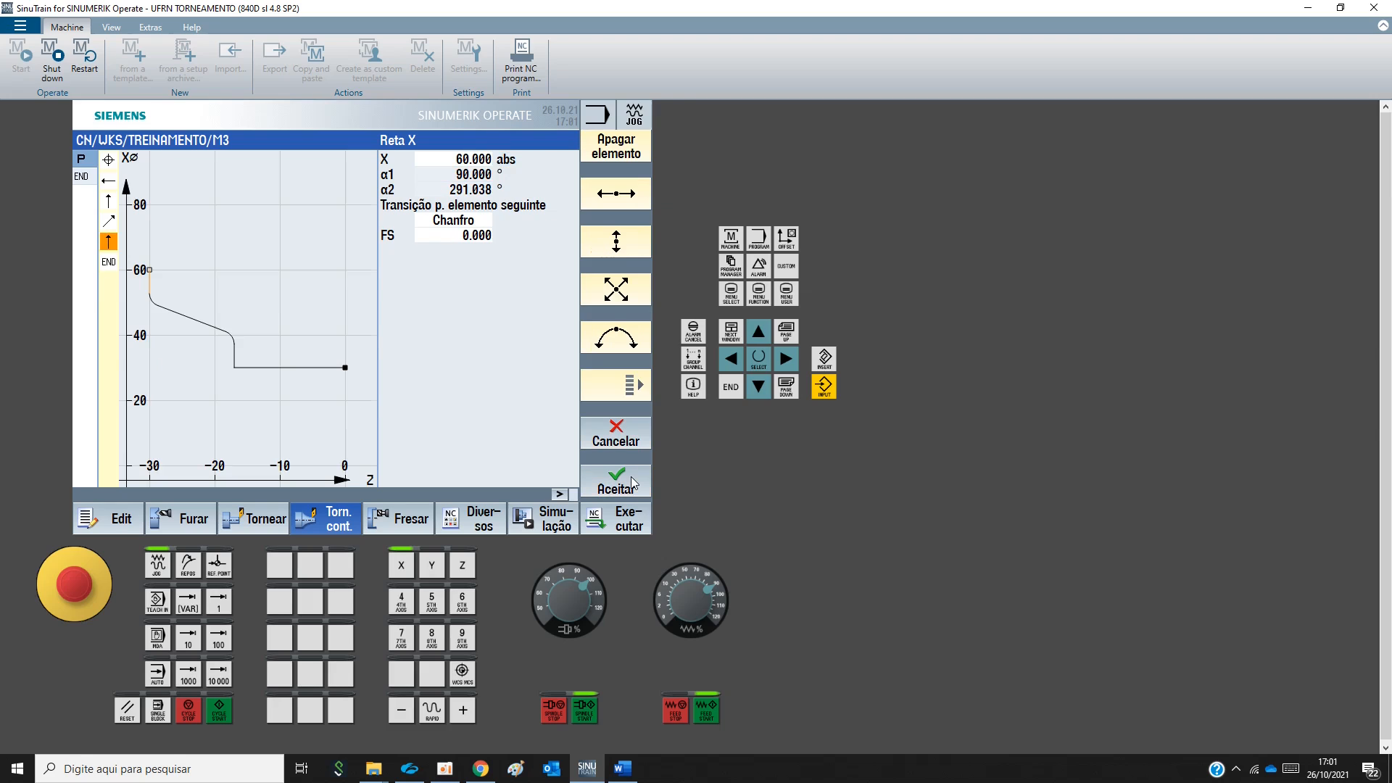
Switch to the Word drawing and examine the grooved cylindrical section between the taper and the next shoulder, including its end length
left_click(622, 769)
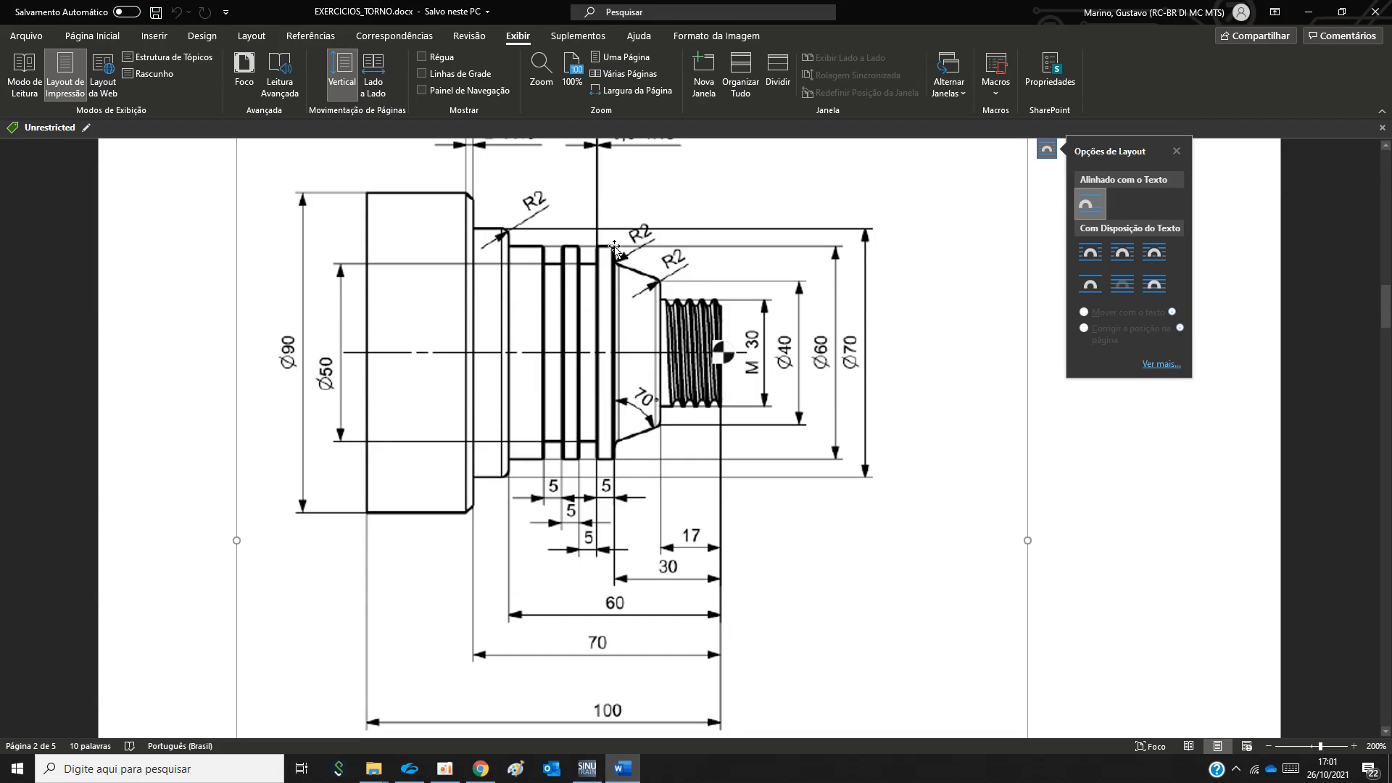
key("ctrl")
key("ctrl")
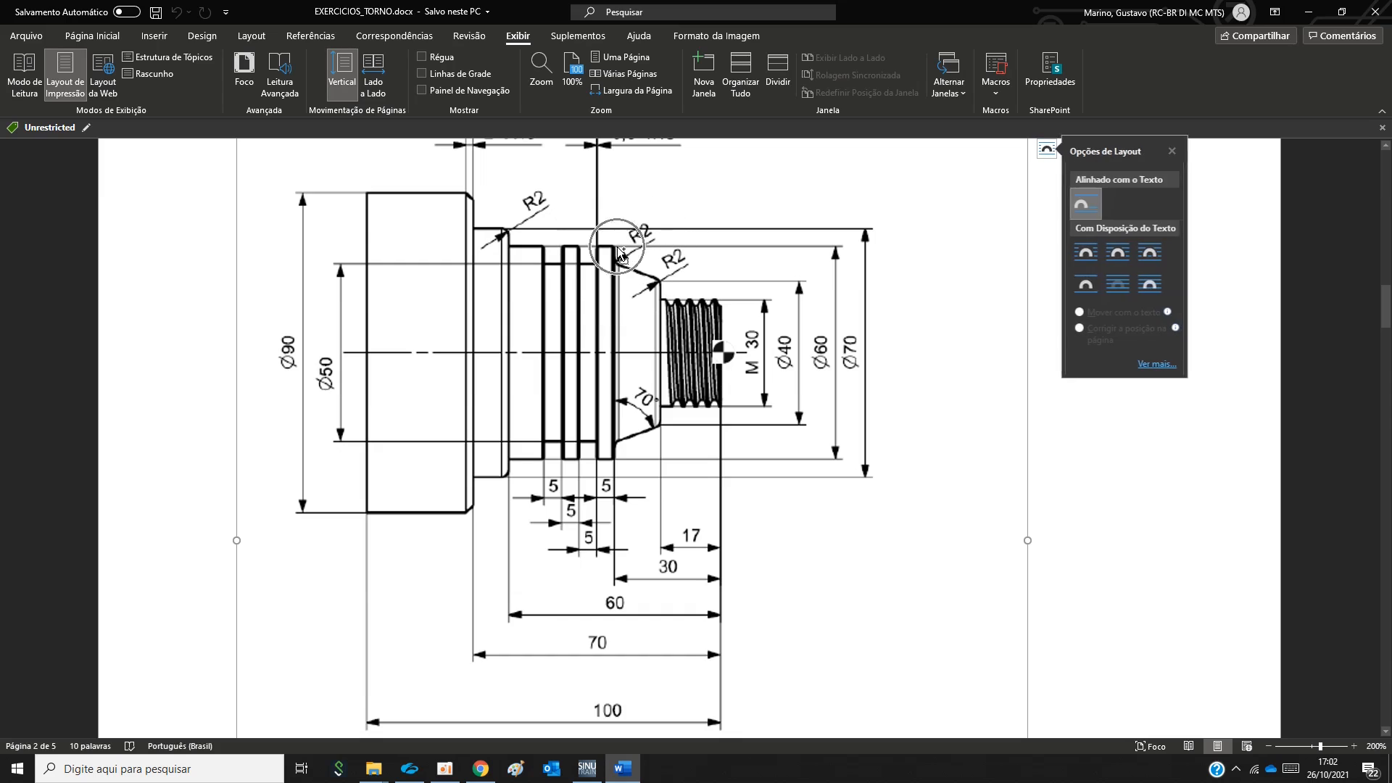
key("ctrl")
key("ctrl")
key("ctrl")
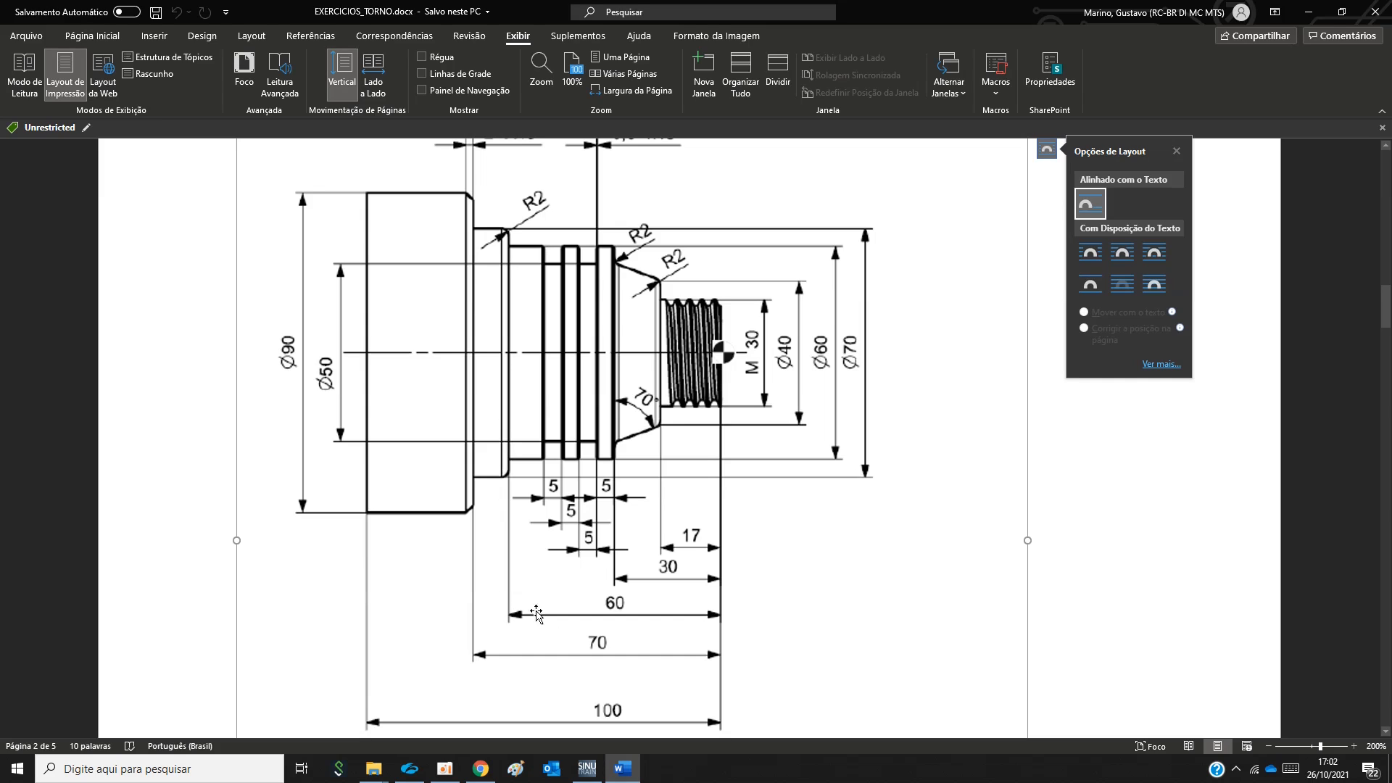
key("ctrl")
key("ctrl")
key("ctrl")
key("ctrl")
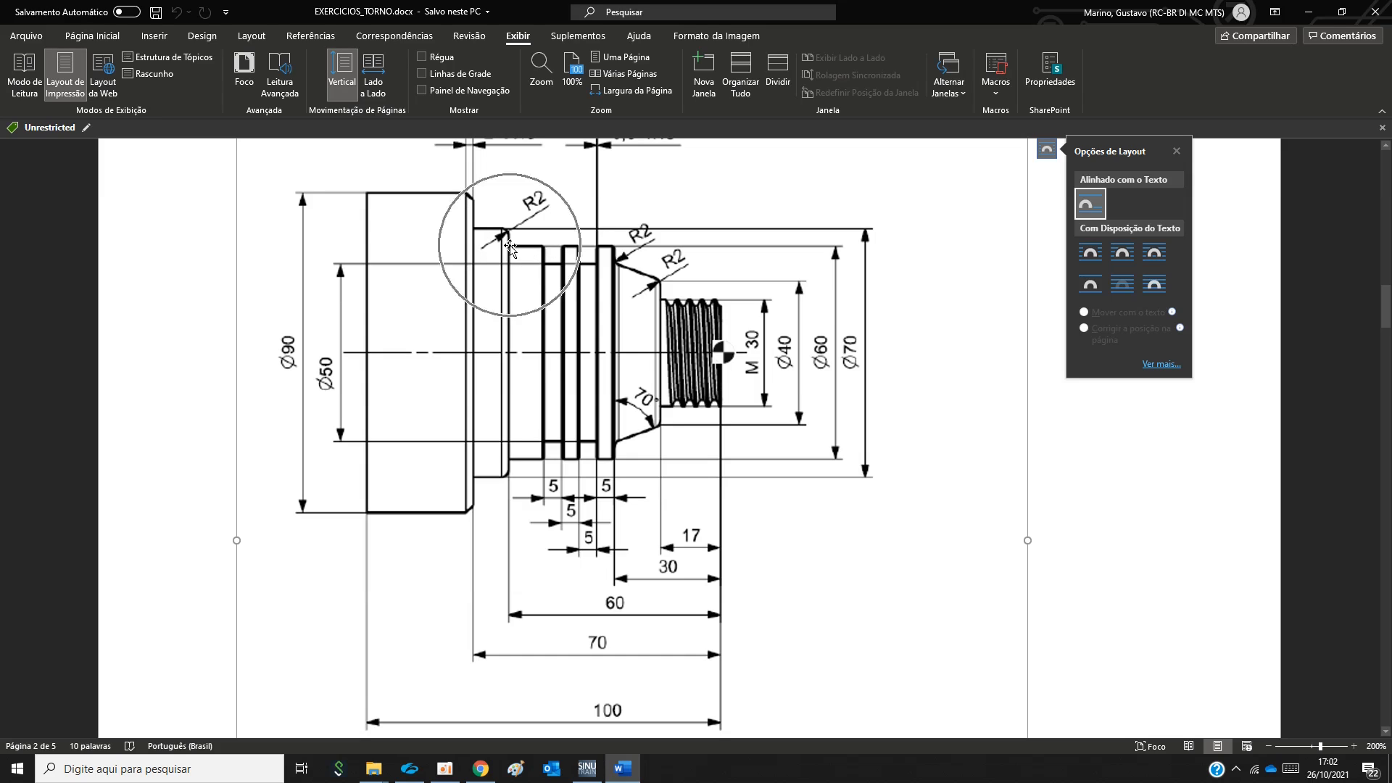
Switch back to SinuTrain, add a Z straight line to Z -60 and accept it
left_click(586, 769)
left_click(635, 194)
type("-")
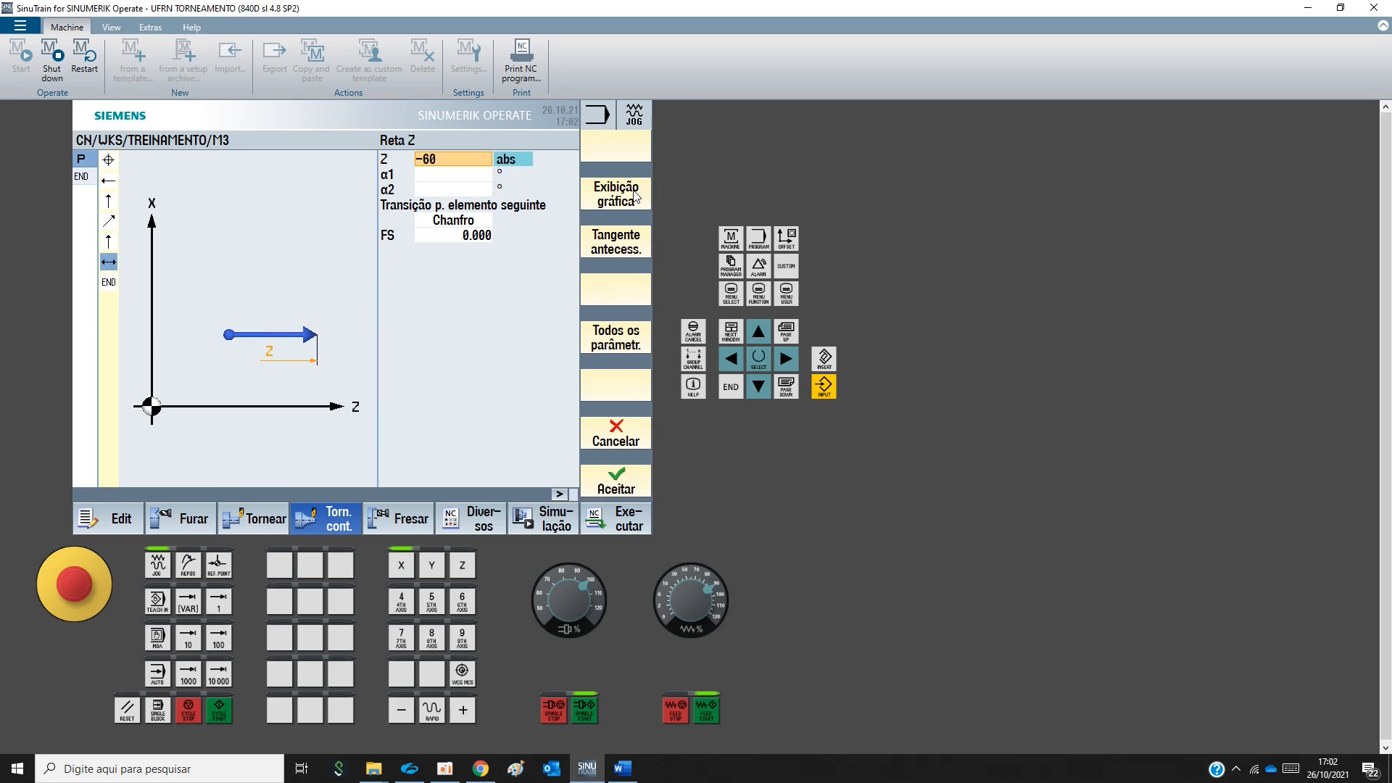
type("60")
key("Return")
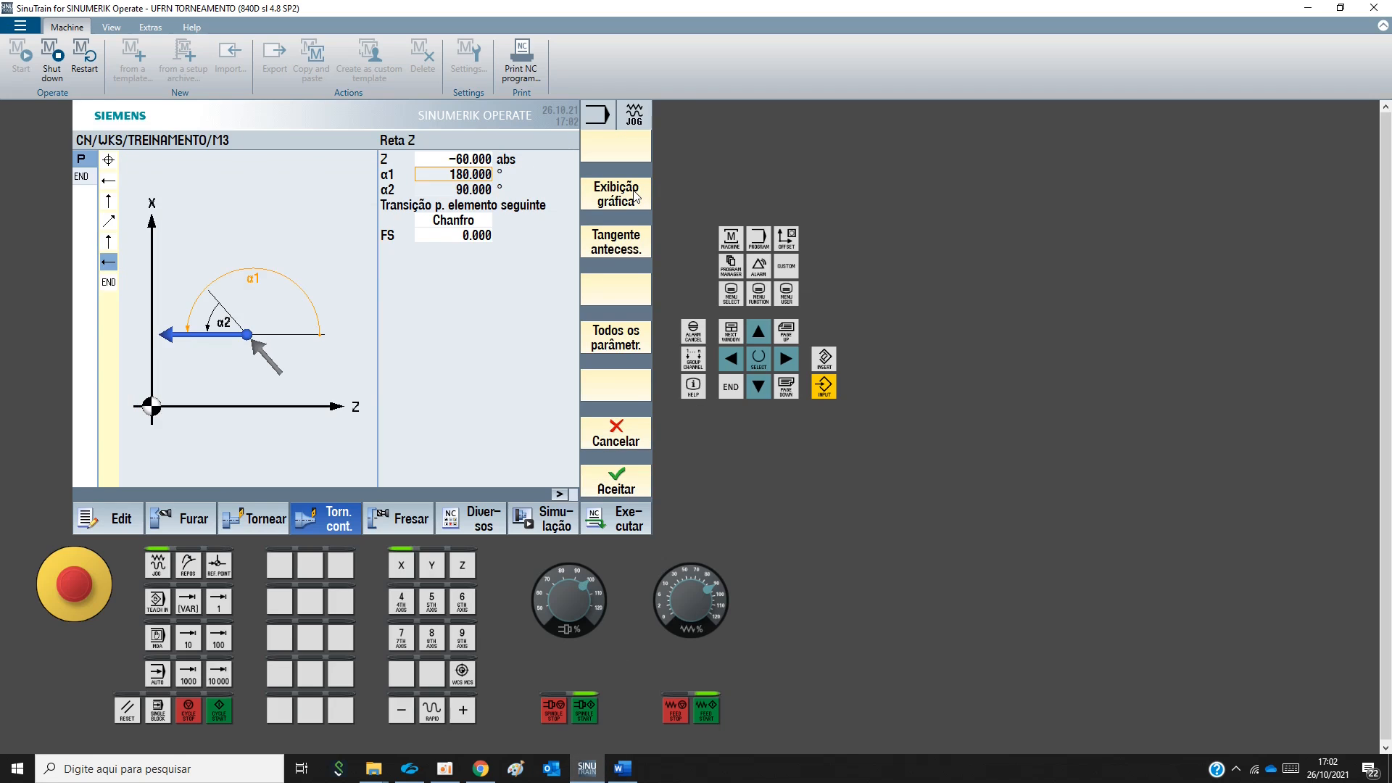
left_click(632, 476)
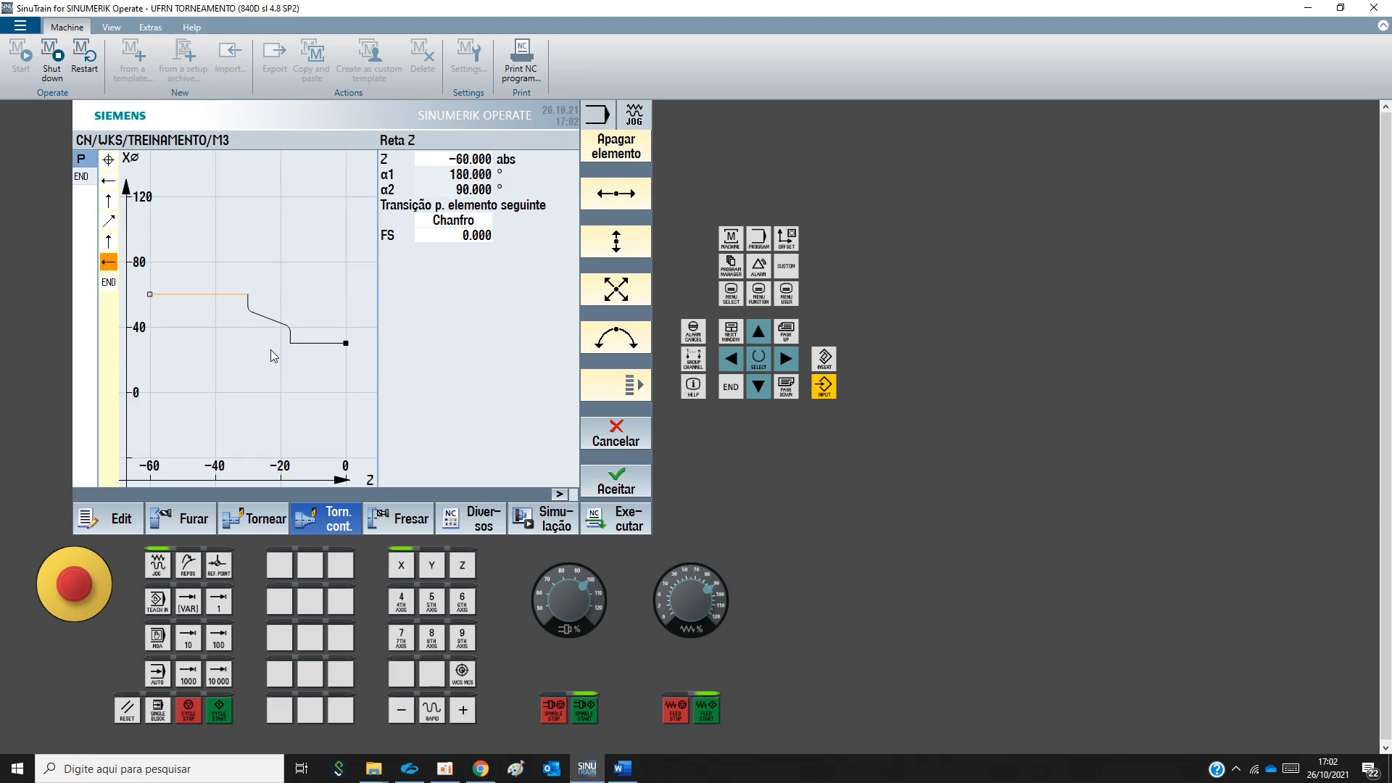
After checking the next shoulder in Word, add an X straight line to X 70 with a radius transition (Raio) of 2 in SinuTrain
left_click(623, 767)
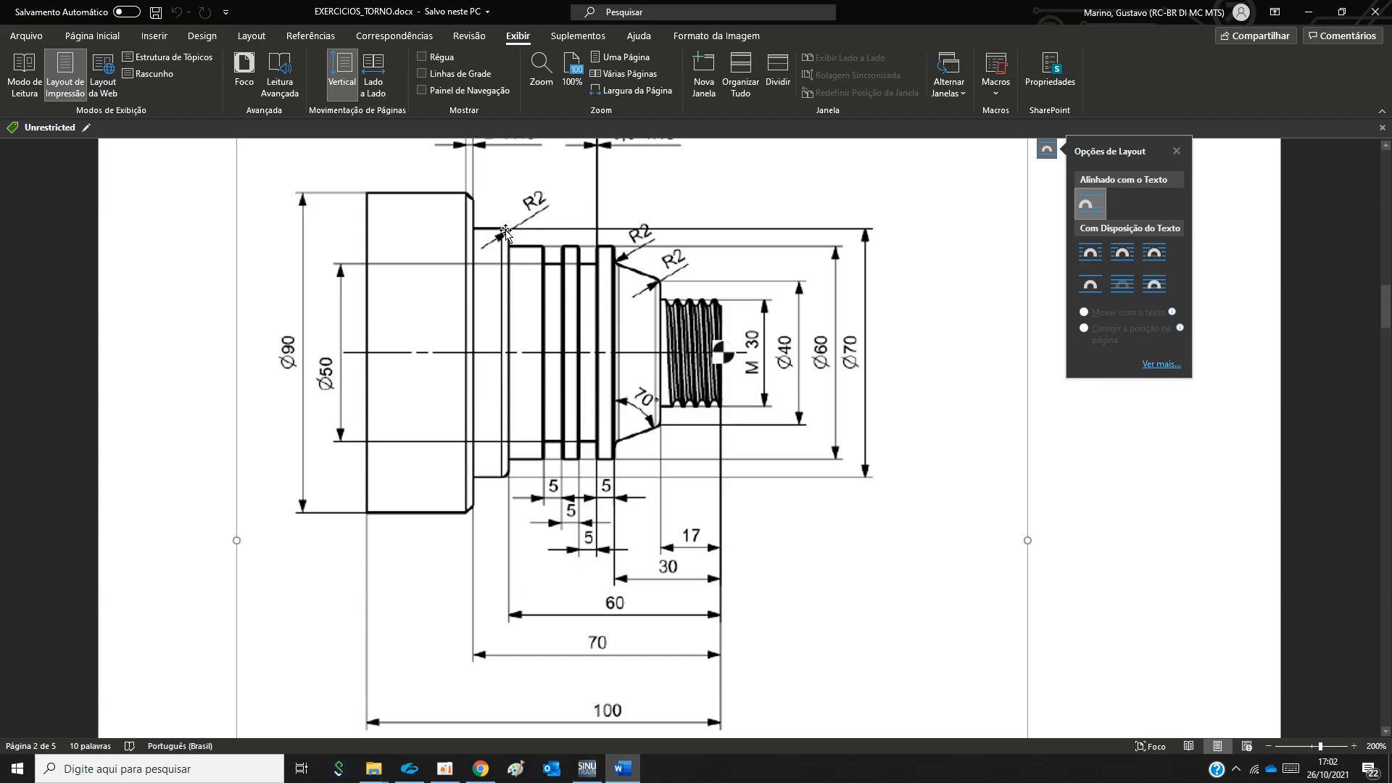
left_click(587, 769)
left_click(606, 243)
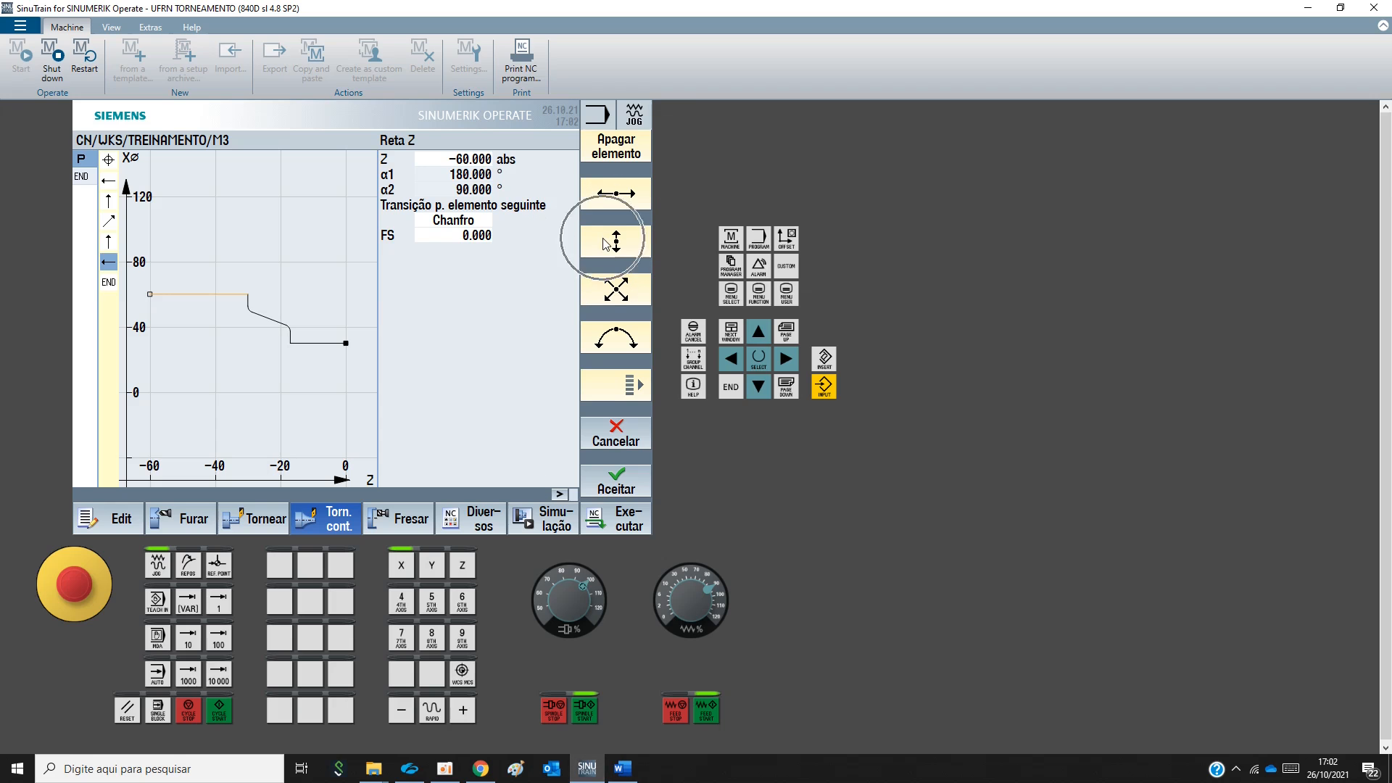
type("70")
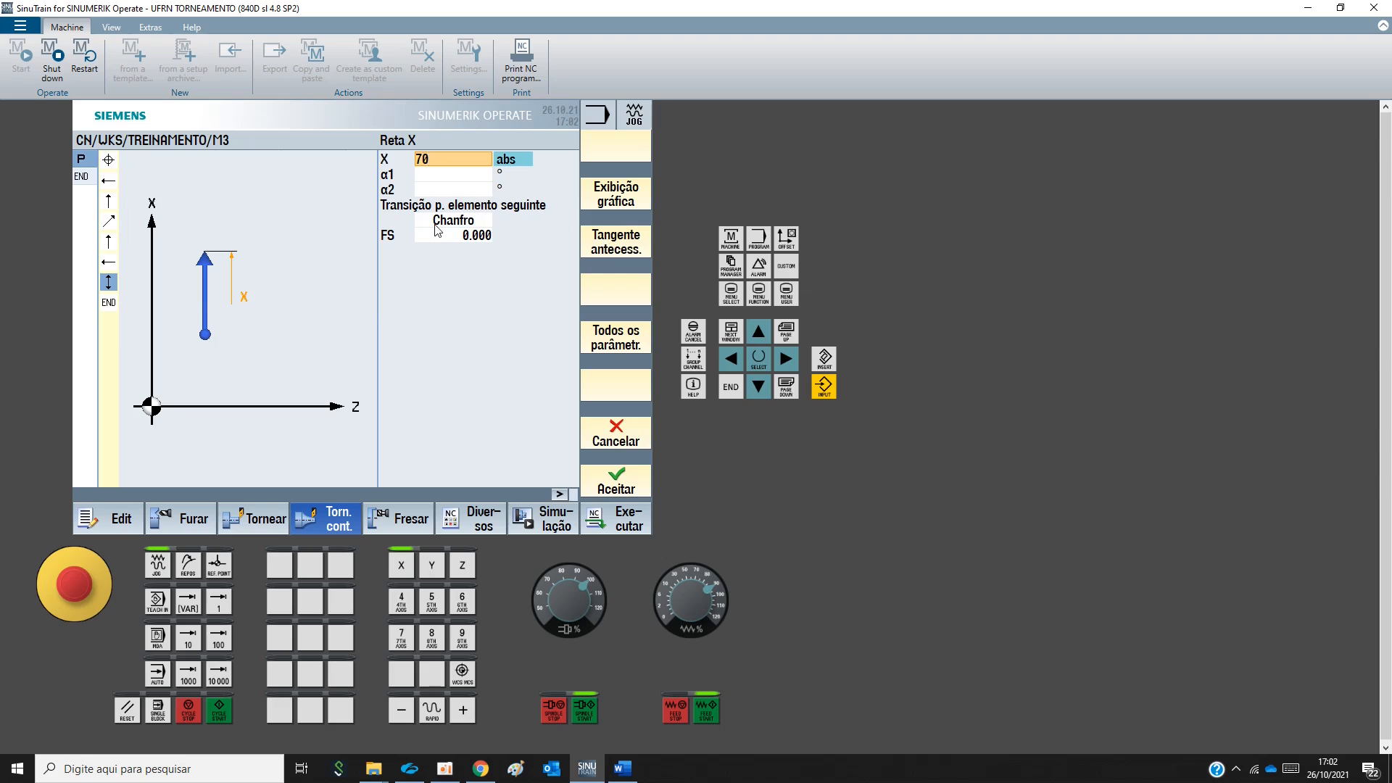
left_click(437, 223)
left_click(447, 249)
type("2")
key("Return")
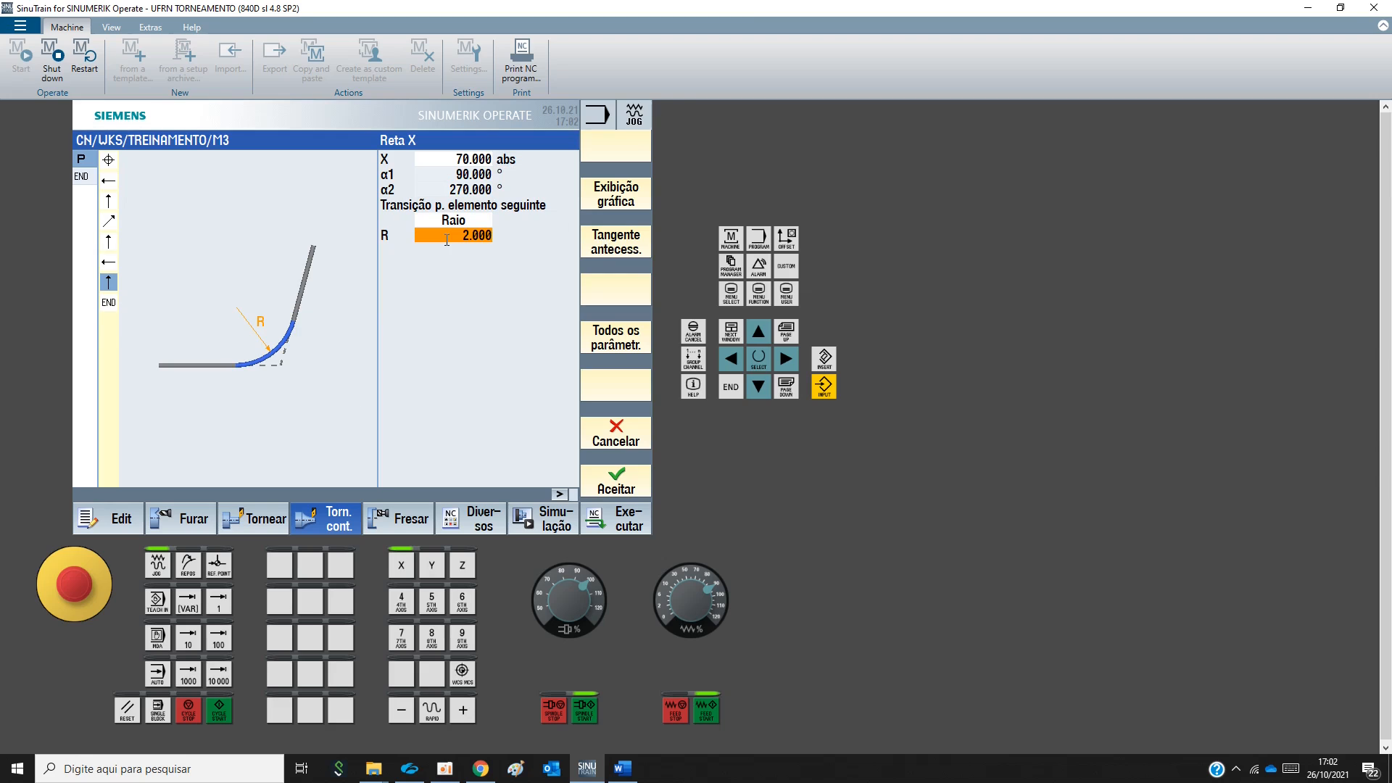
left_click(639, 488)
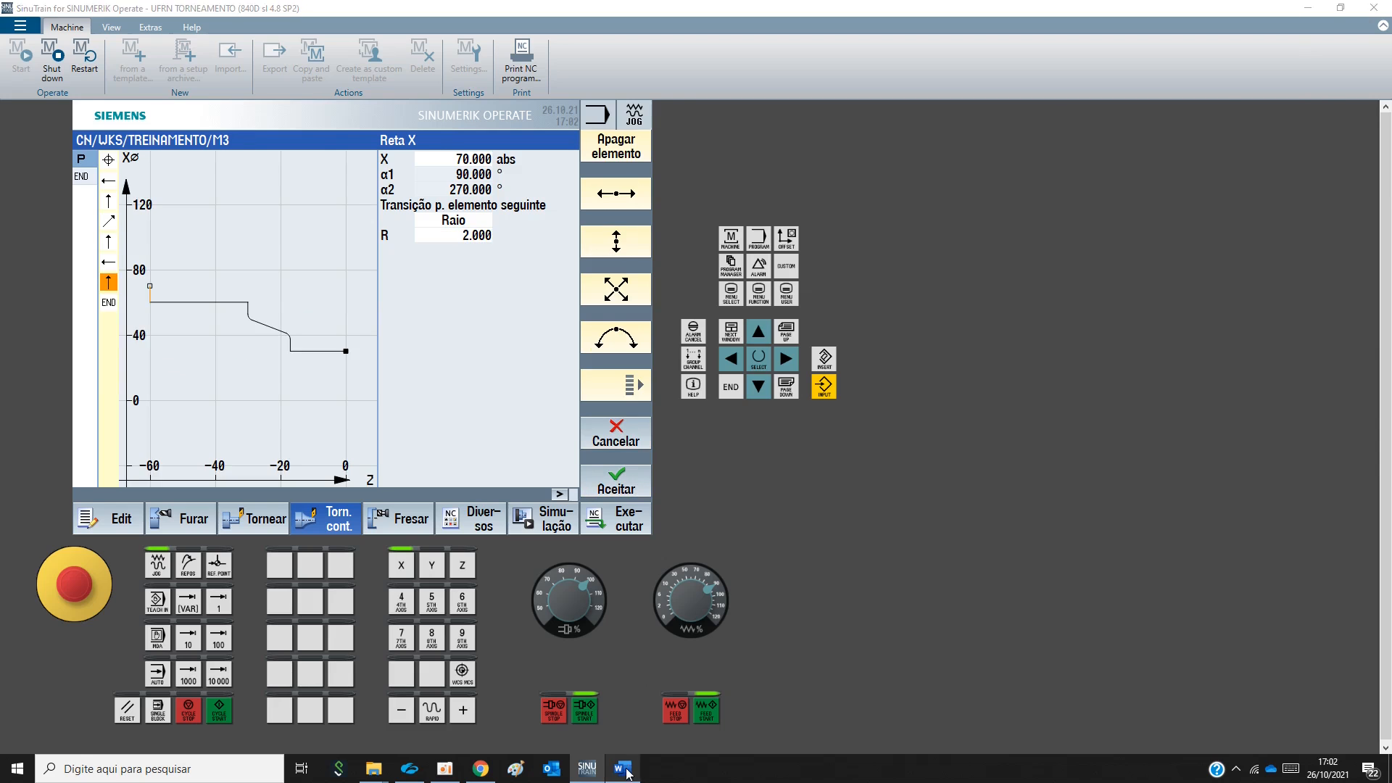
After checking the section's end length in Word, add a Z straight line to Z -70 in SinuTrain and accept it
left_click(622, 768)
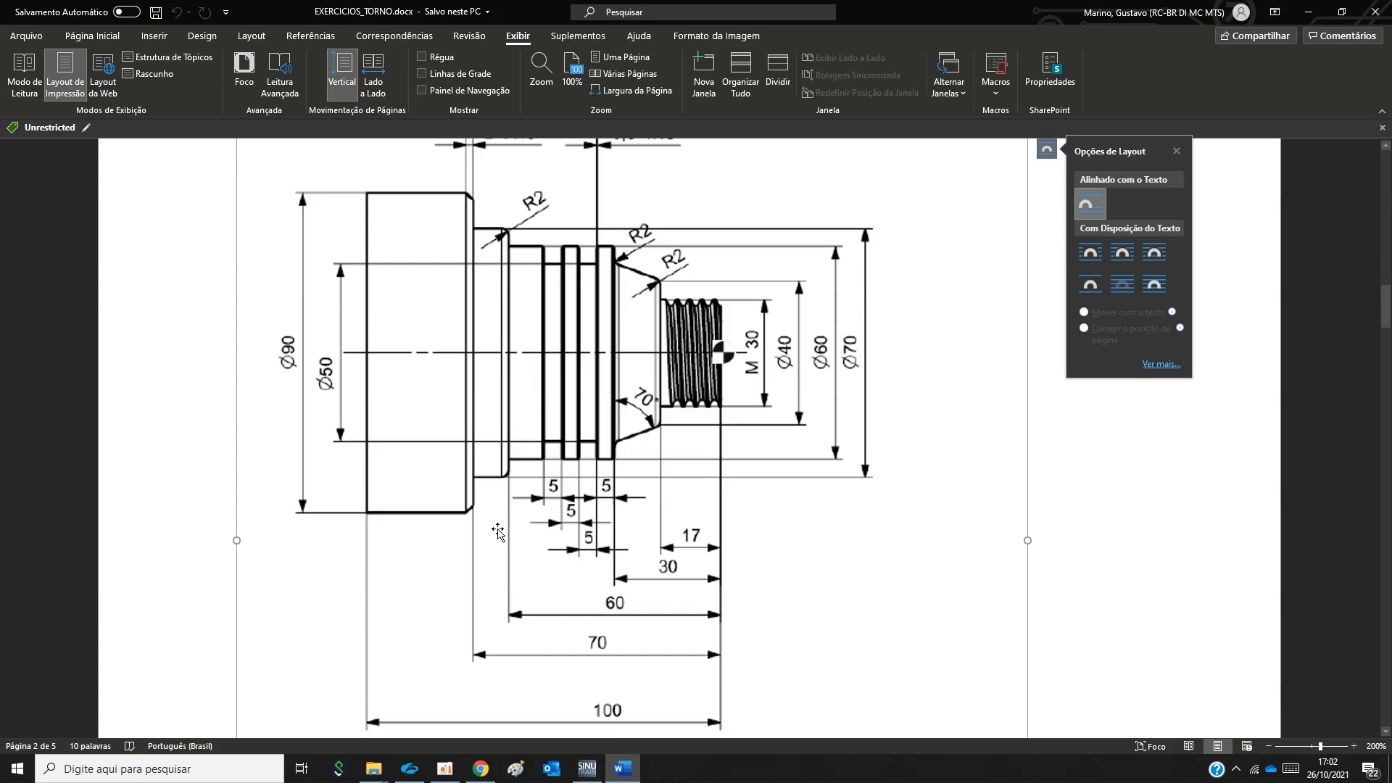
left_click(586, 770)
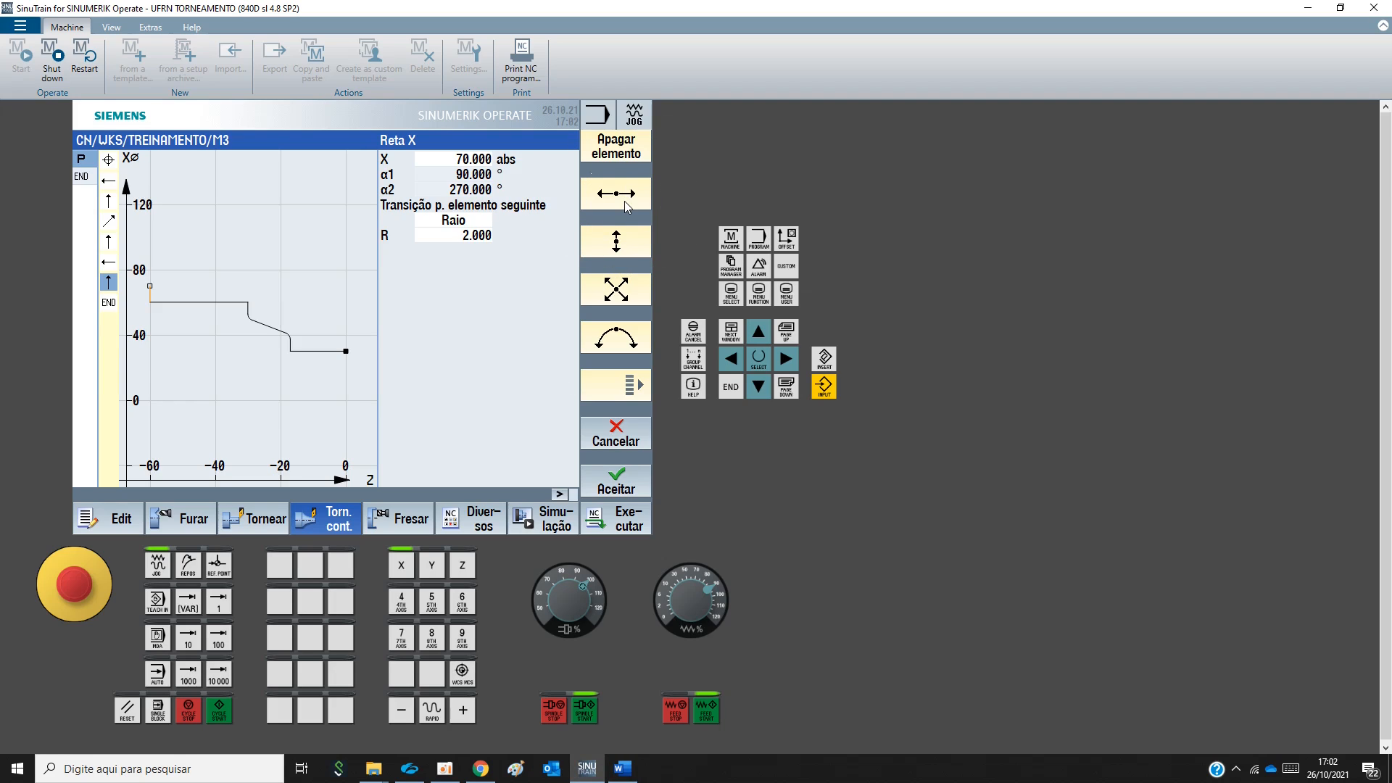
left_click(616, 194)
type("-7")
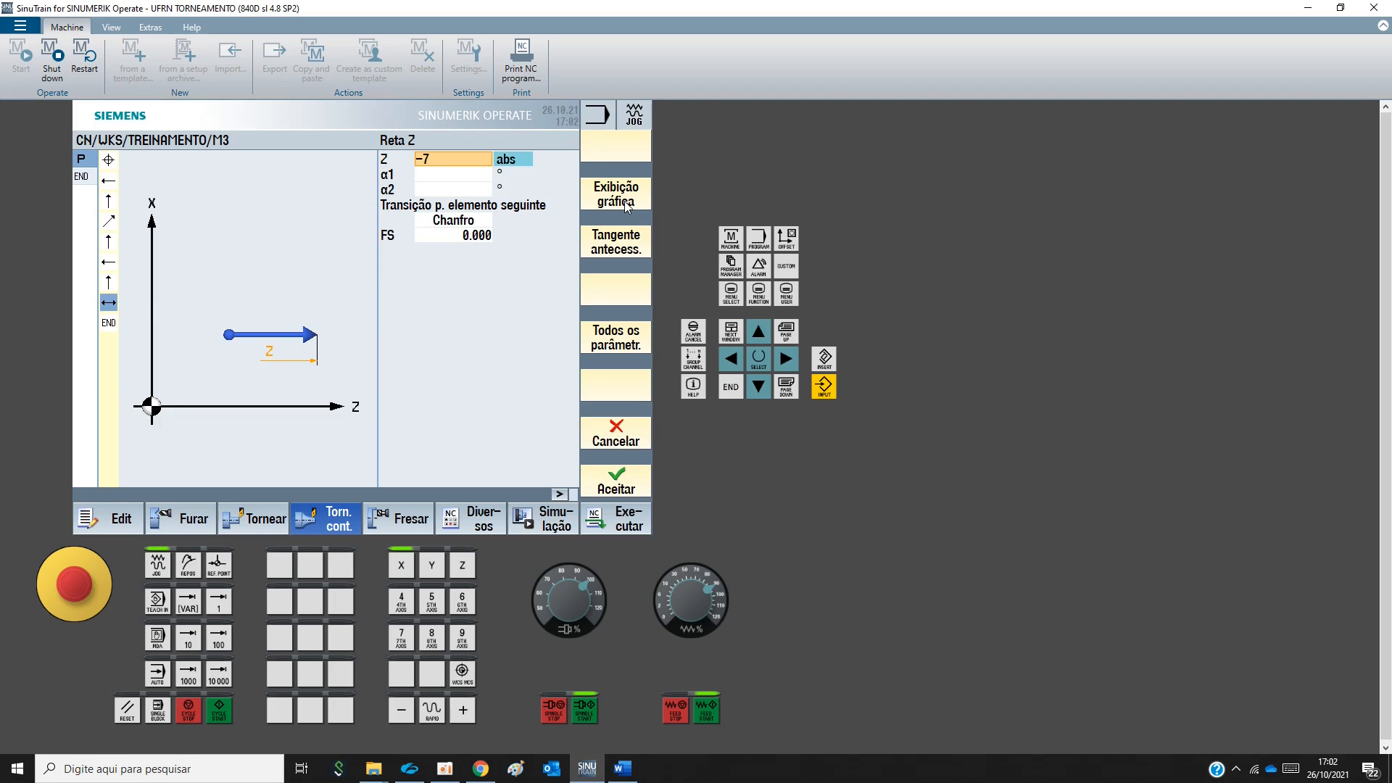
key("Return")
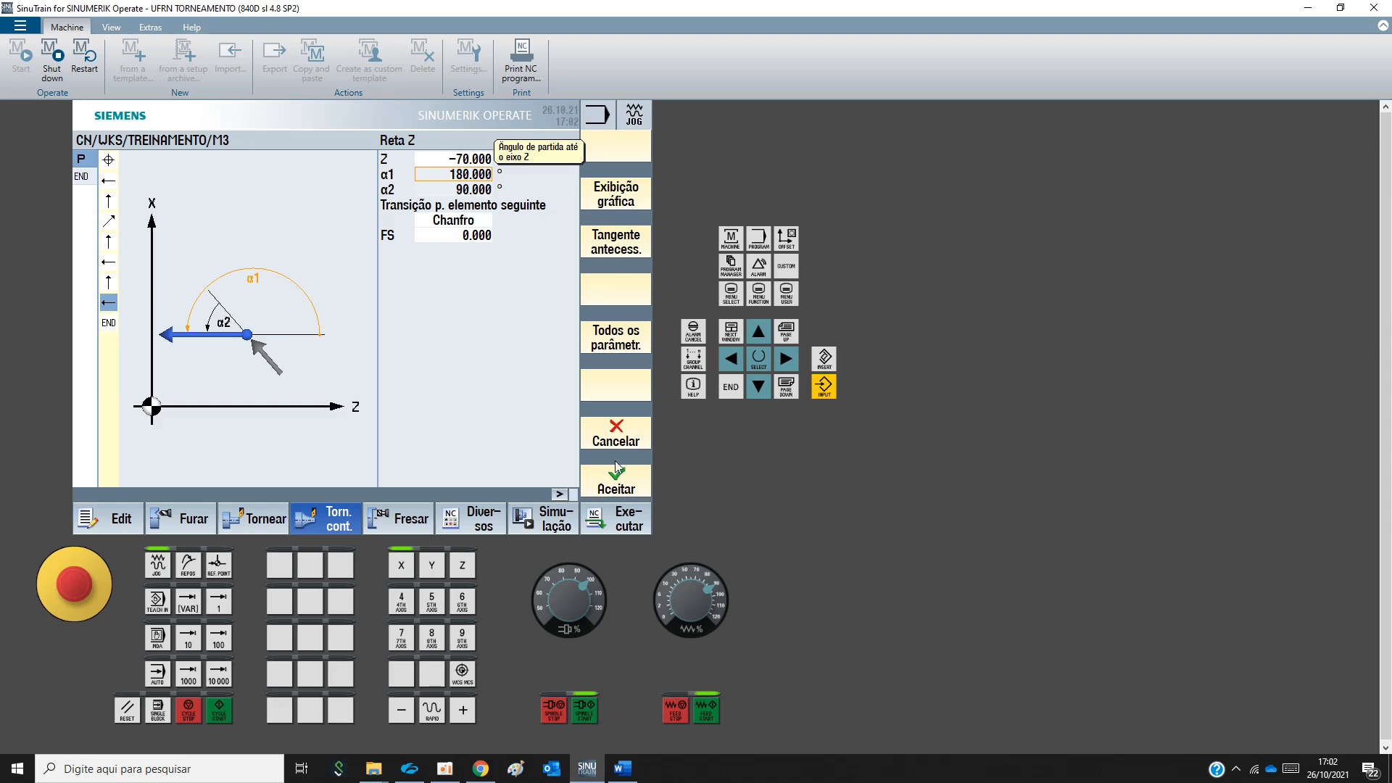
left_click(616, 487)
After checking the largest shoulder's chamfer in Word, add an X straight line to X 90 with a chamfer (Chanfro) FS of 2 in SinuTrain
left_click(623, 768)
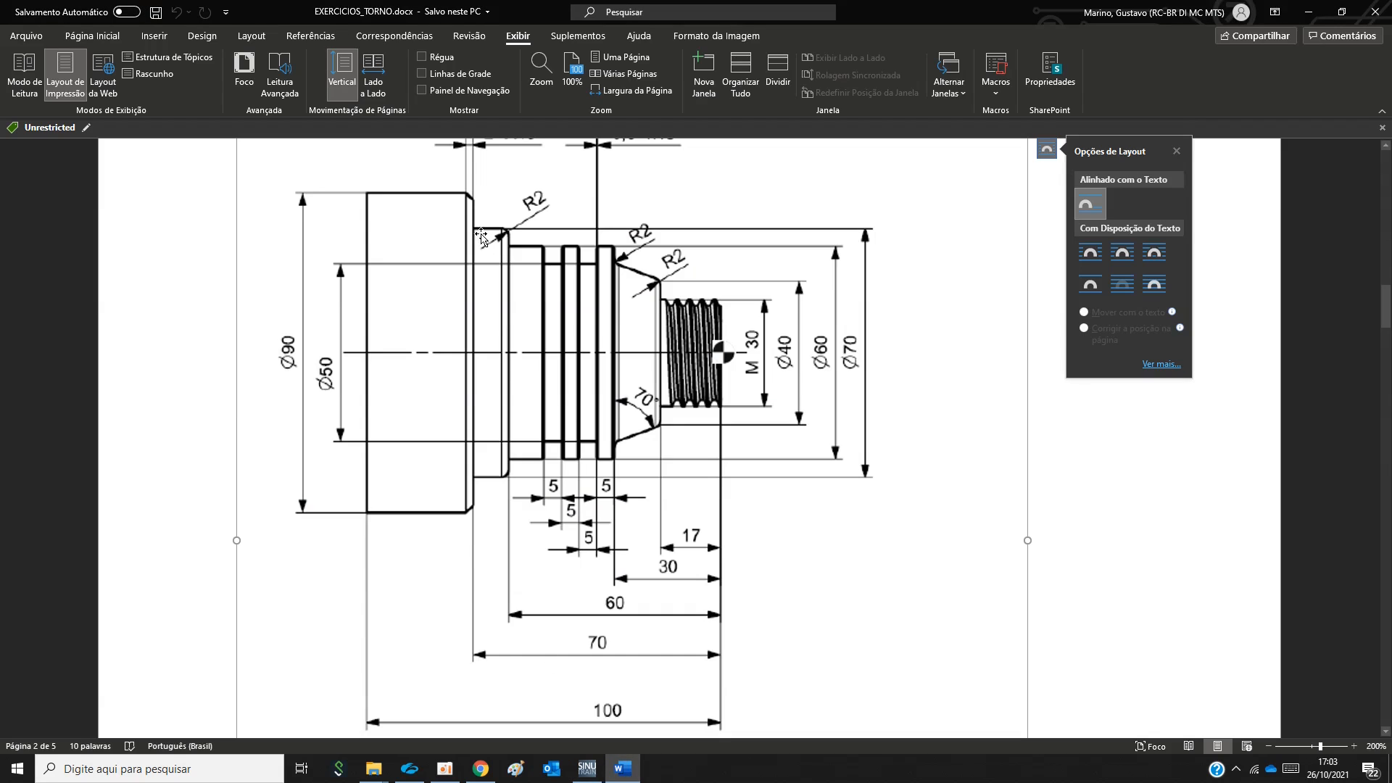
scroll(468, 210, "up", 1)
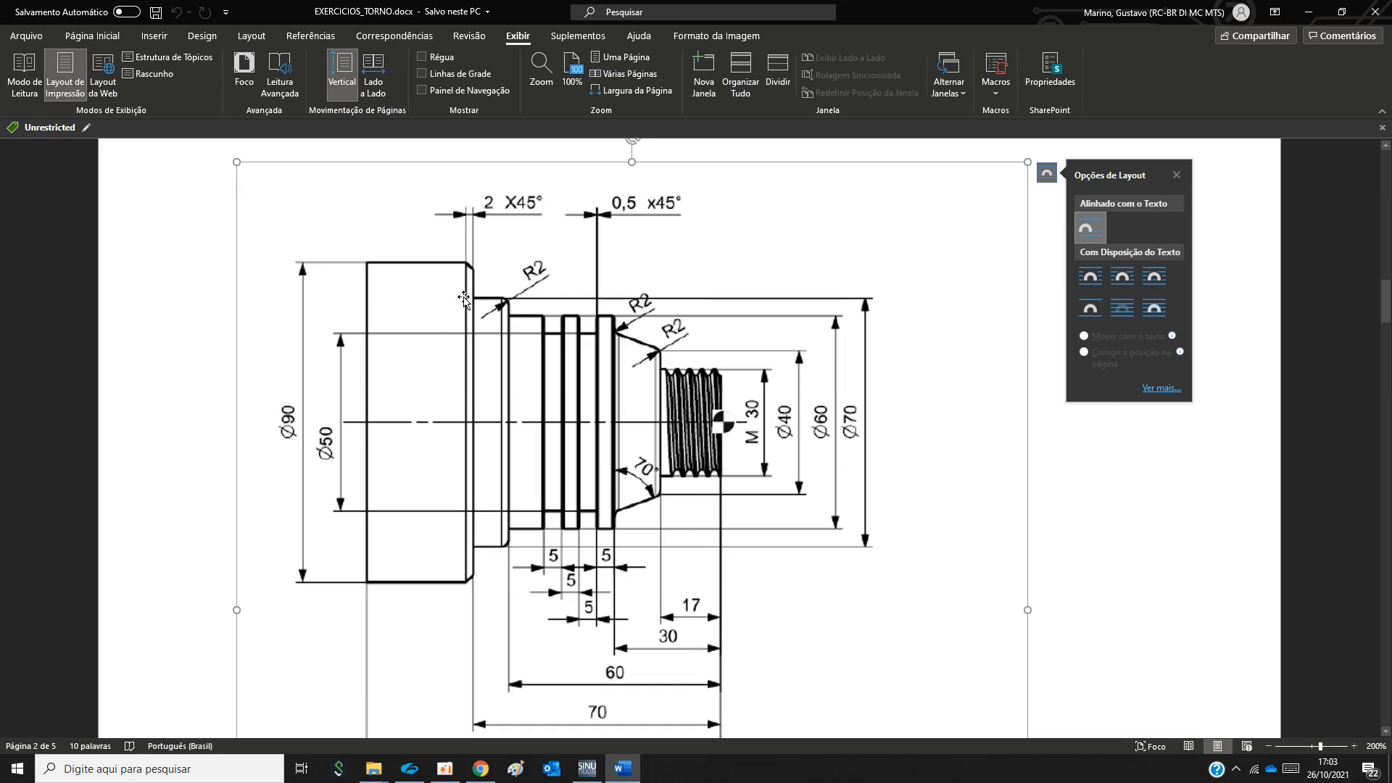
left_click(587, 768)
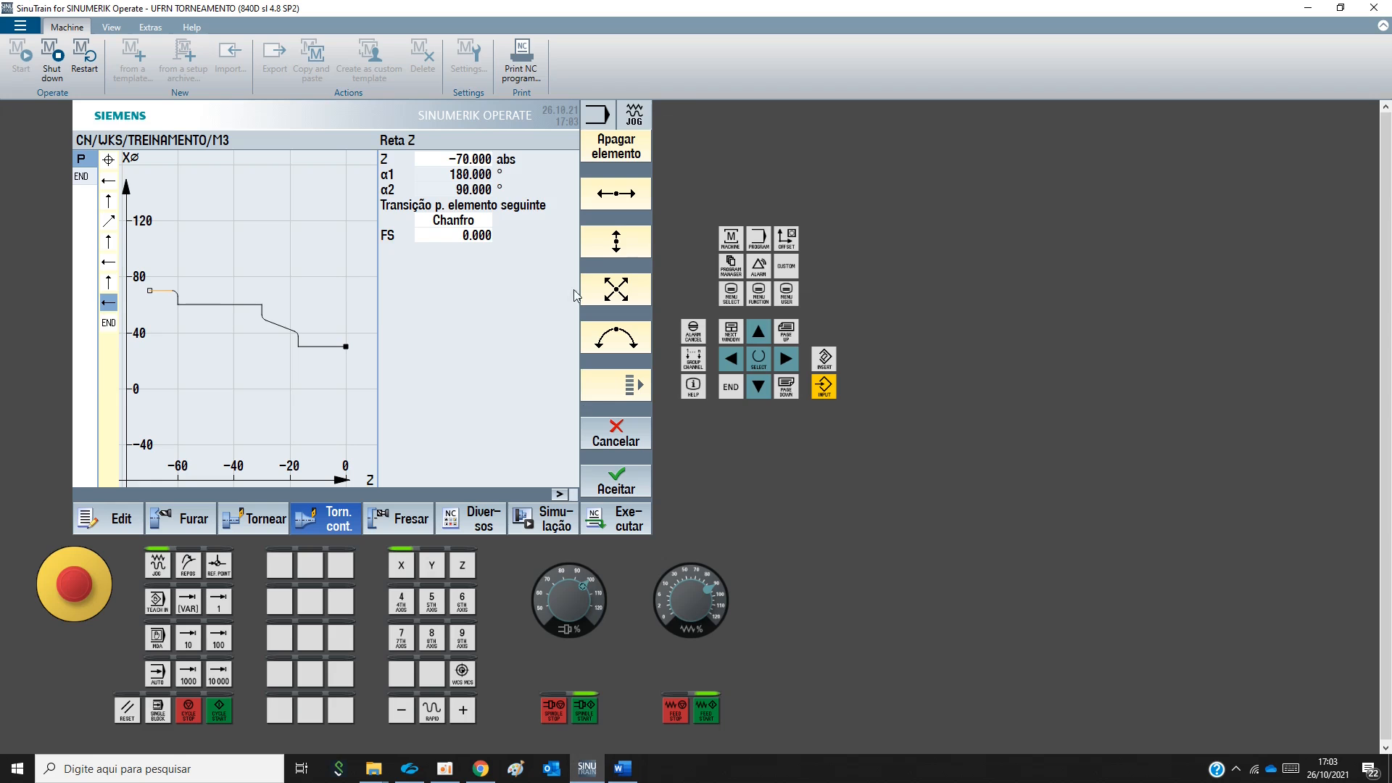
left_click(616, 243)
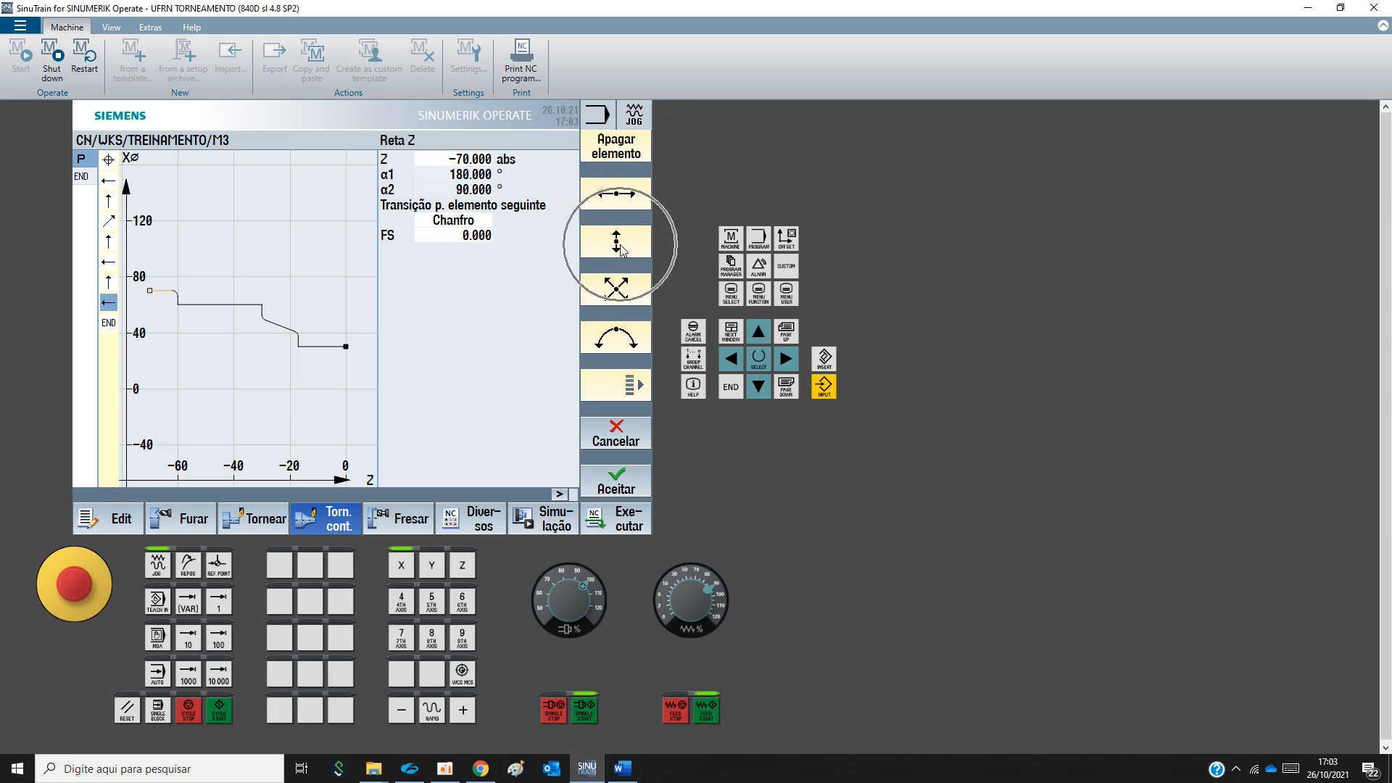
type("90")
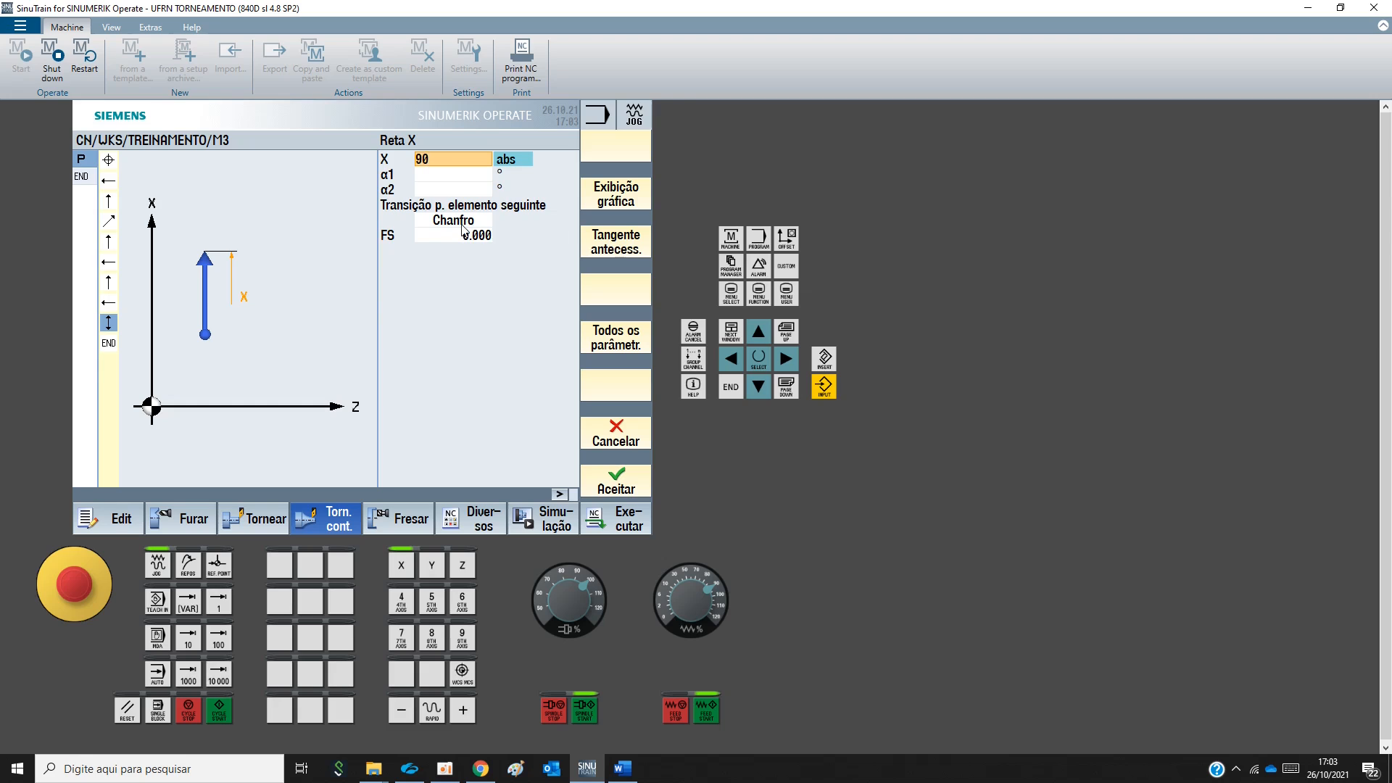
key("Return")
type("2")
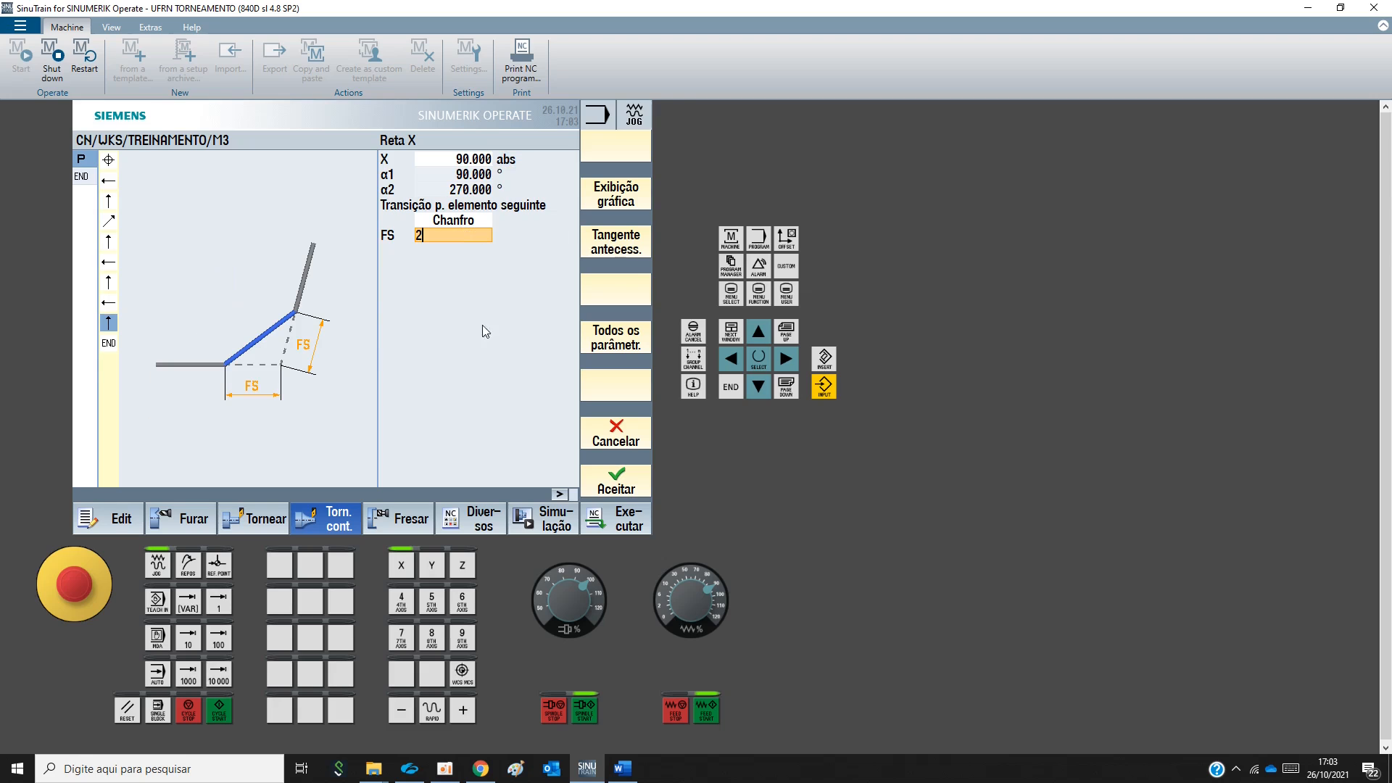
left_click(625, 487)
After checking the part's overall length in Word, add a Z straight line to Z -100 in SinuTrain and accept it
left_click(623, 768)
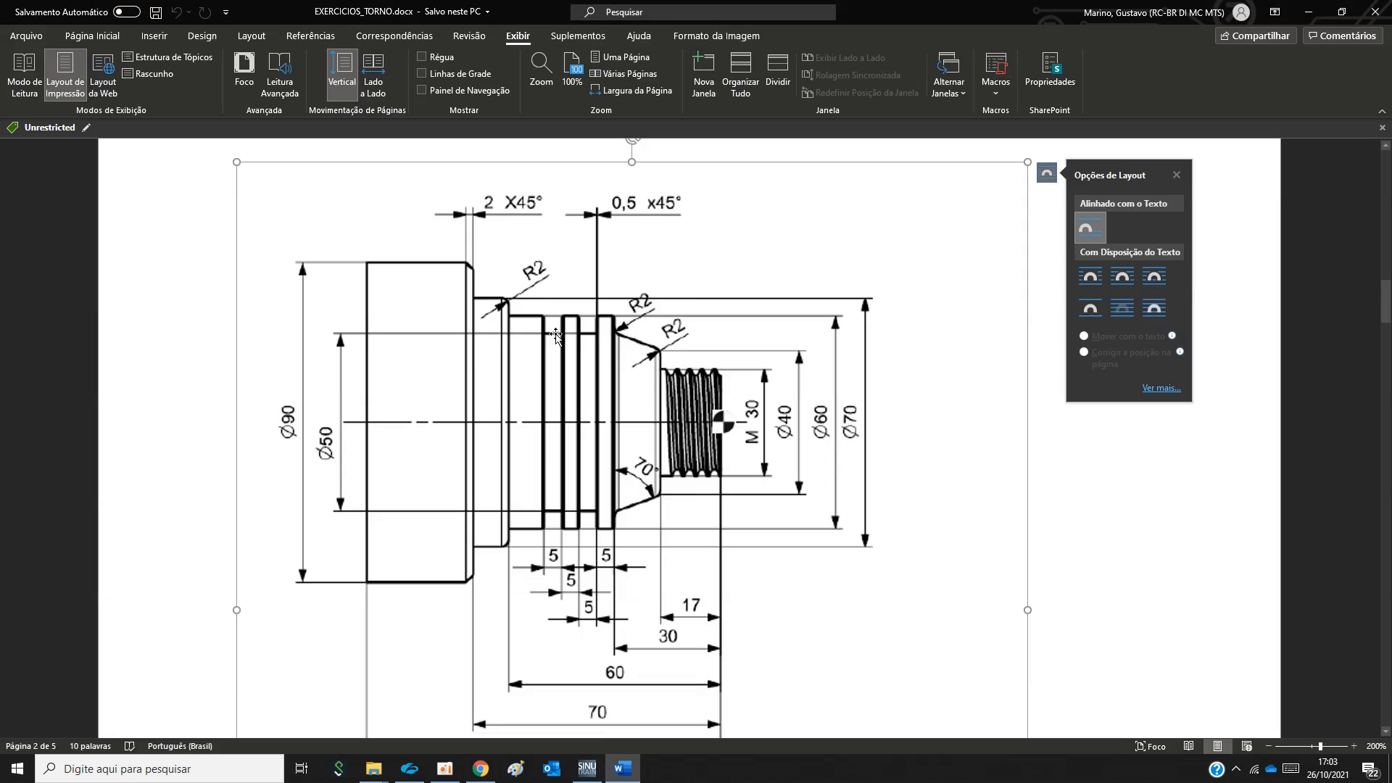
left_click(335, 255)
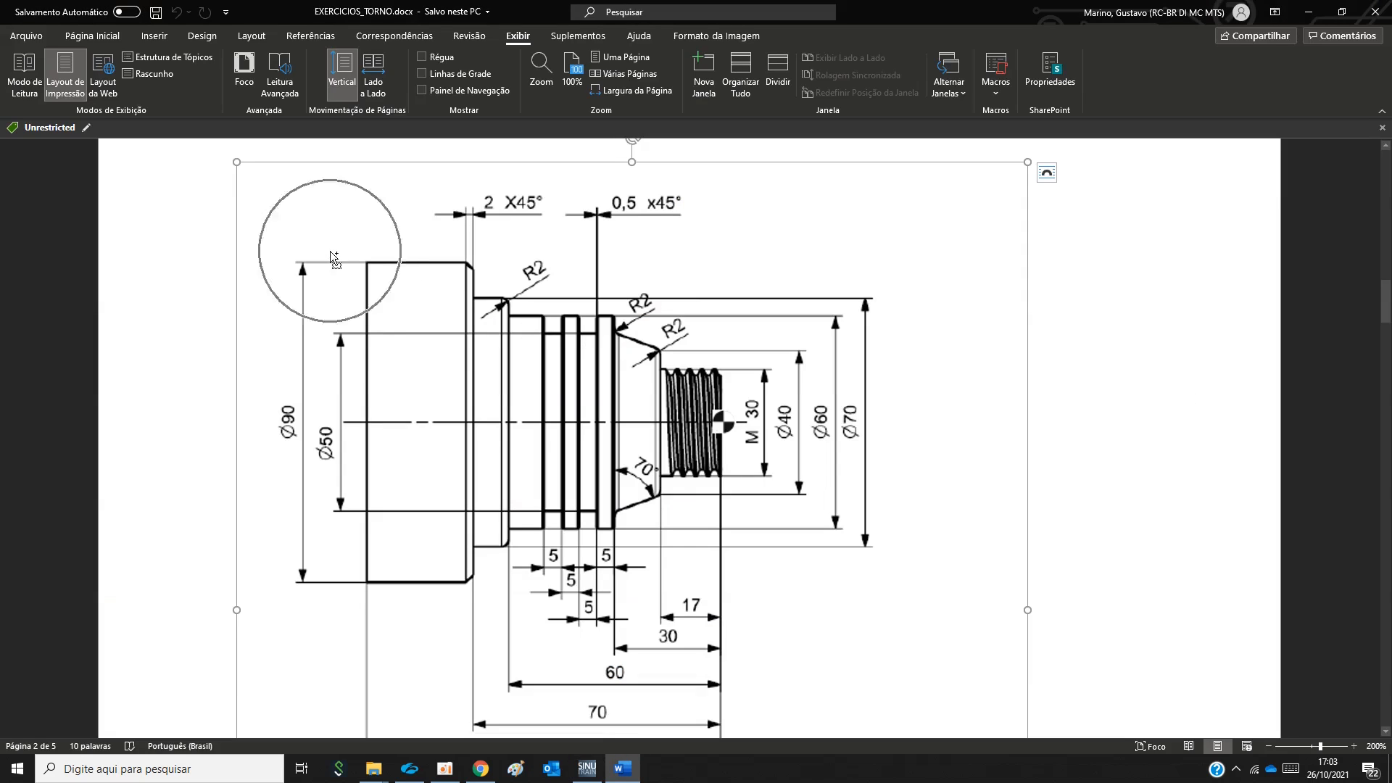
left_click(389, 256)
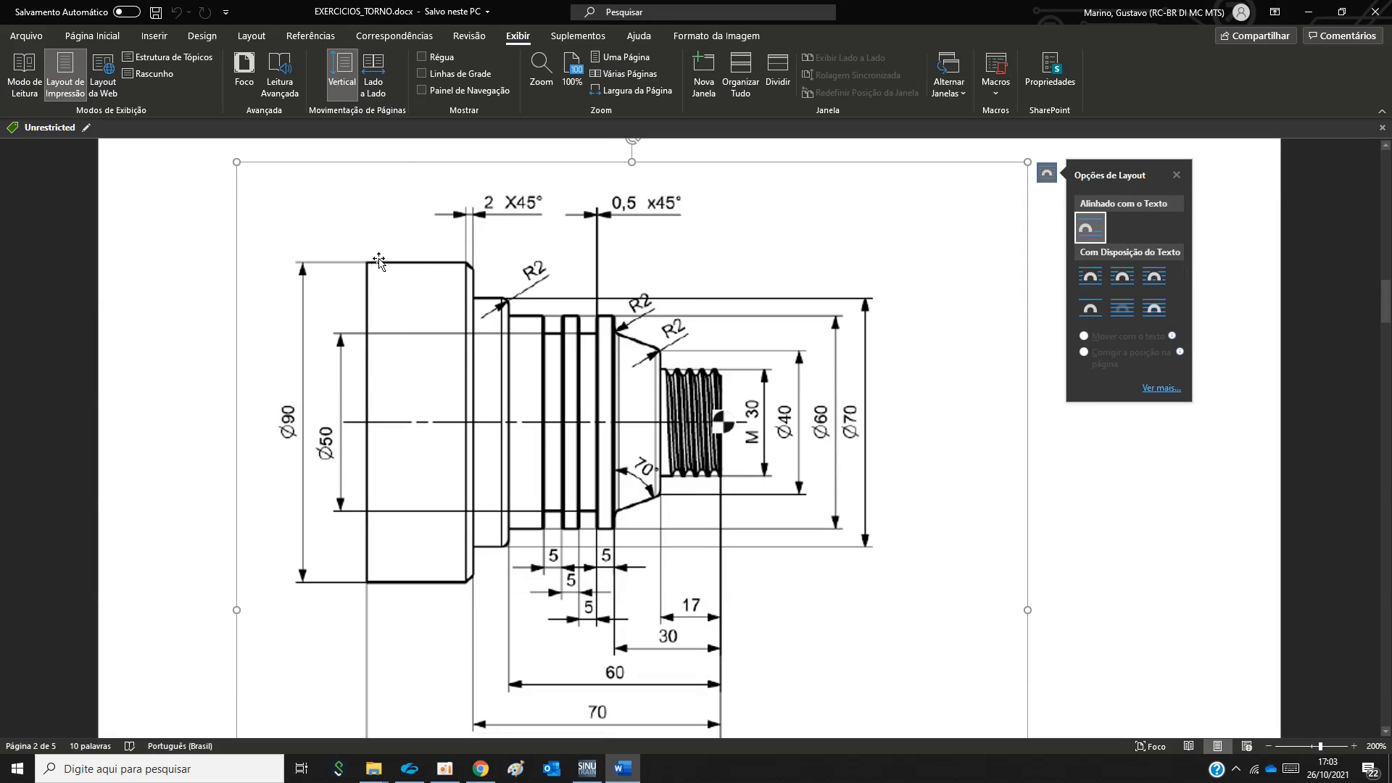
scroll(447, 618, "down", 2)
left_click(609, 647)
left_click(589, 767)
left_click(622, 194)
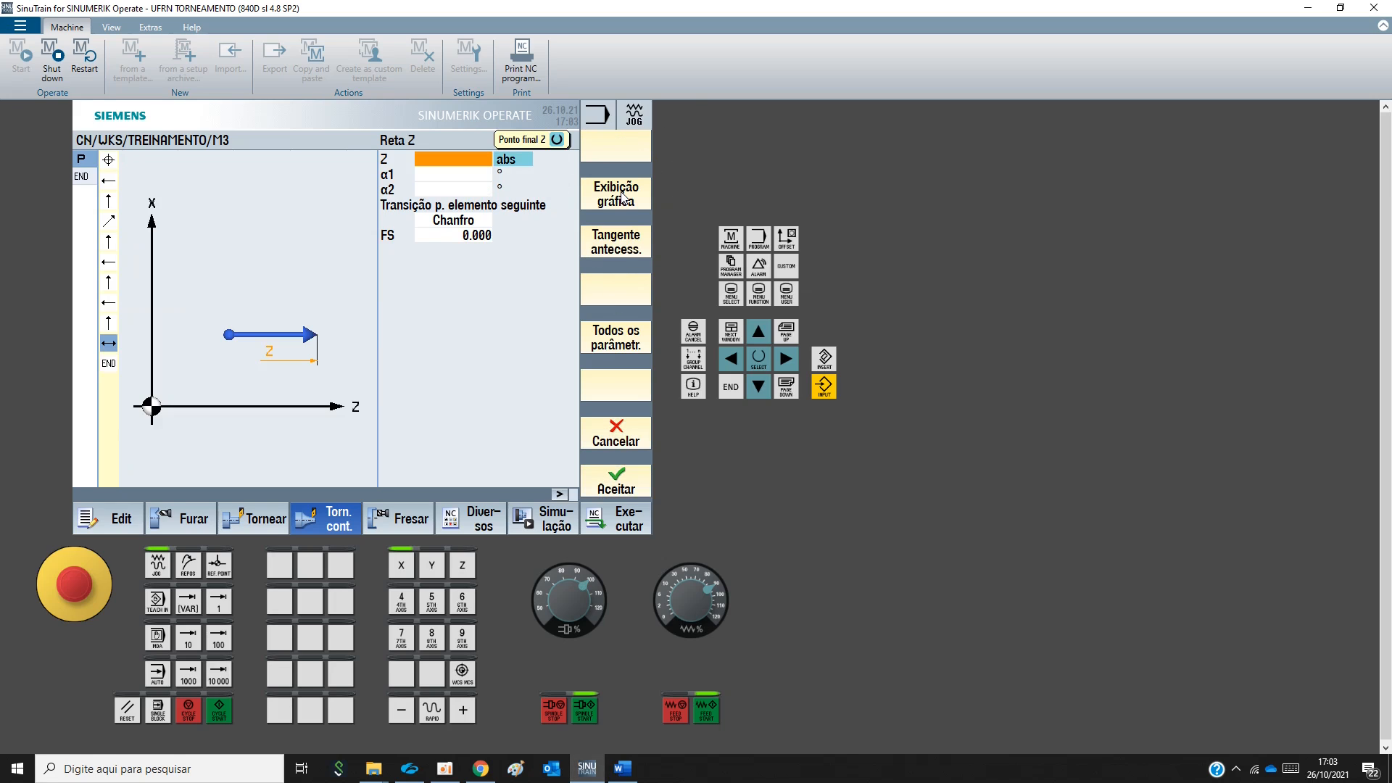
type("-100")
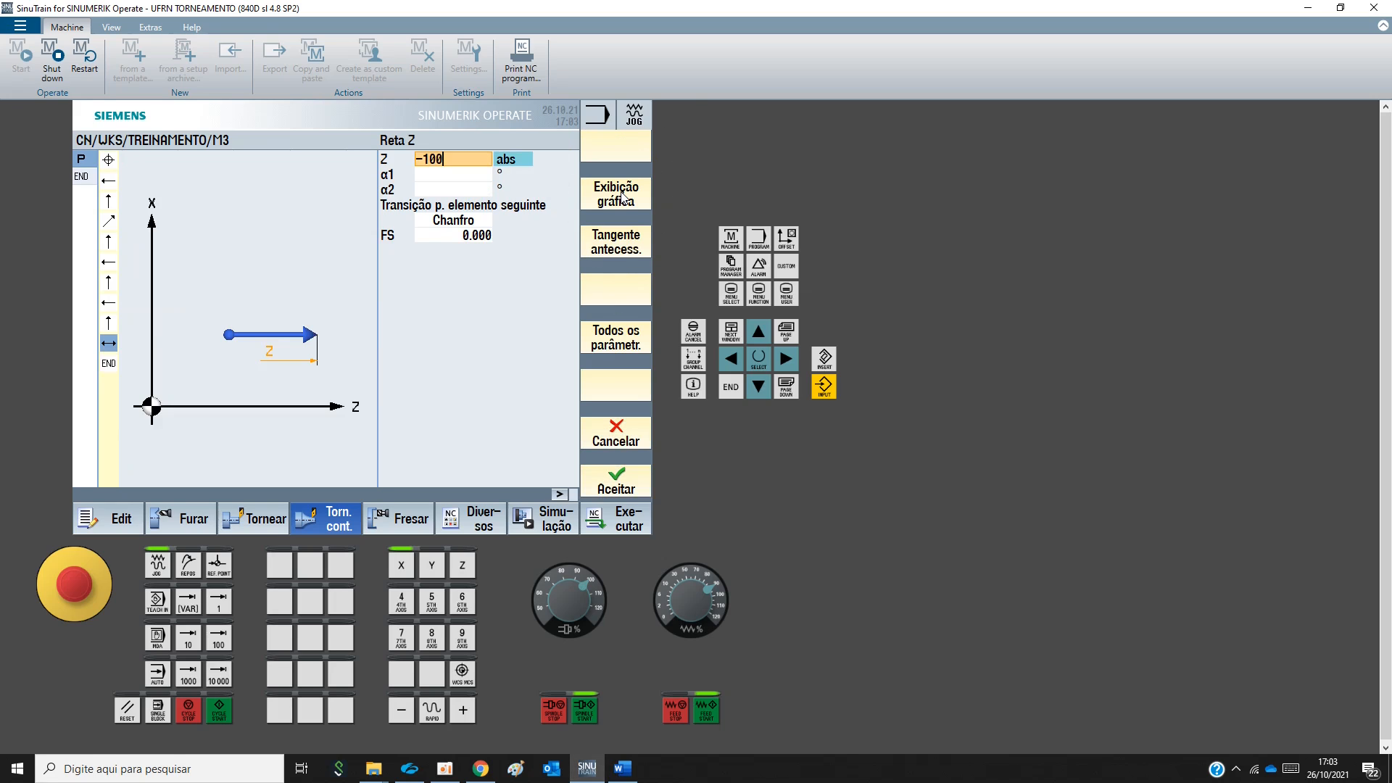
key("Return")
left_click(630, 486)
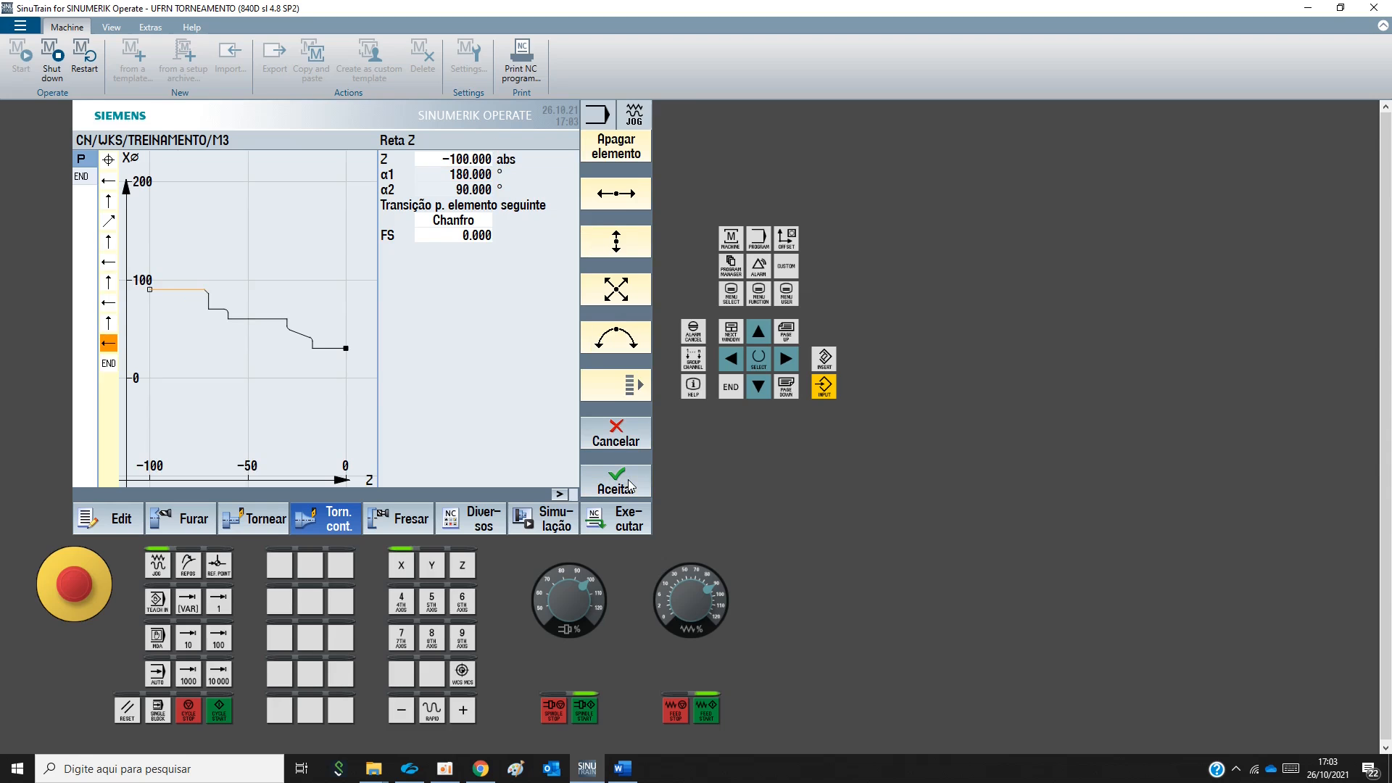
key("ctrl")
key("ctrl")
key("ctrl")
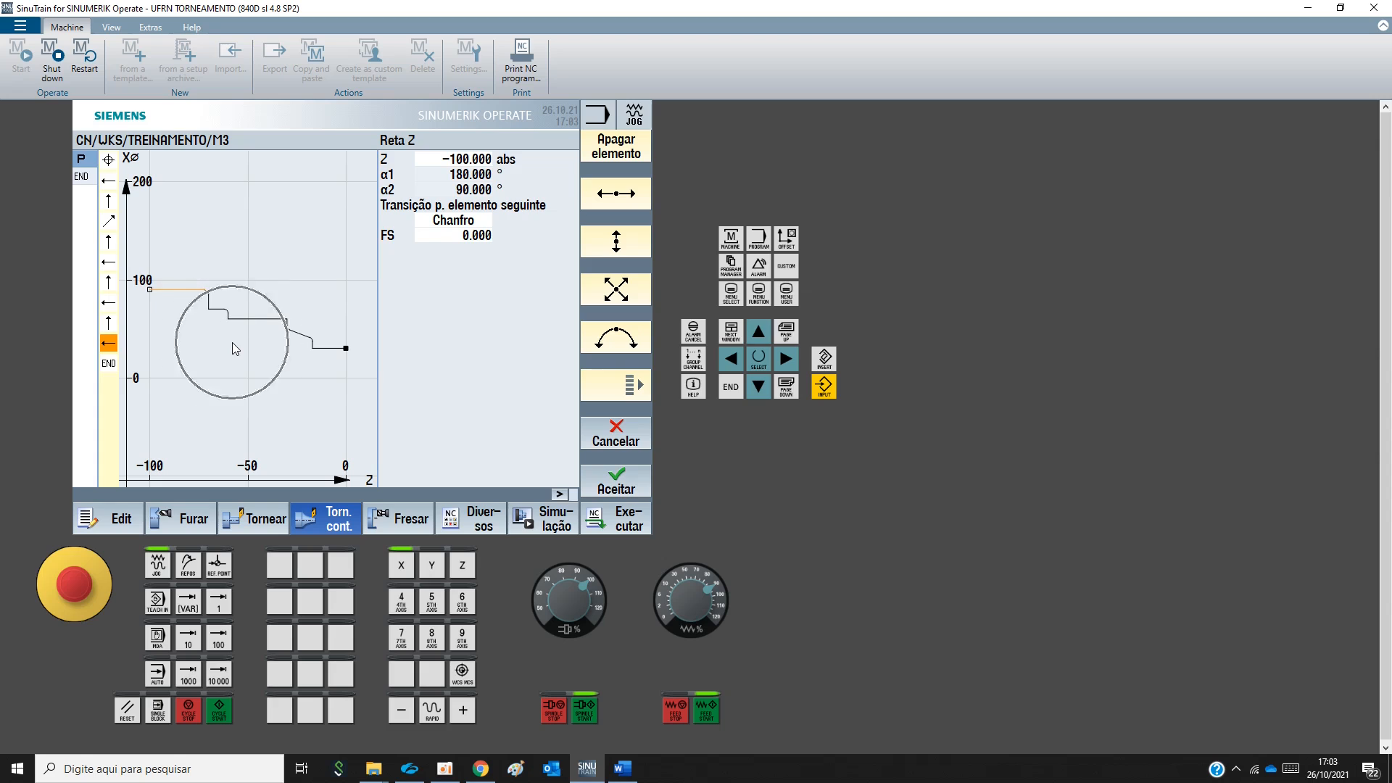
Accept the PERFIL contour and add a longitudinal external Corte cycle with ROUGHING_T80 A, F 0.1 mm/rot, S 3000 RPM and D 0.5
left_click(611, 481)
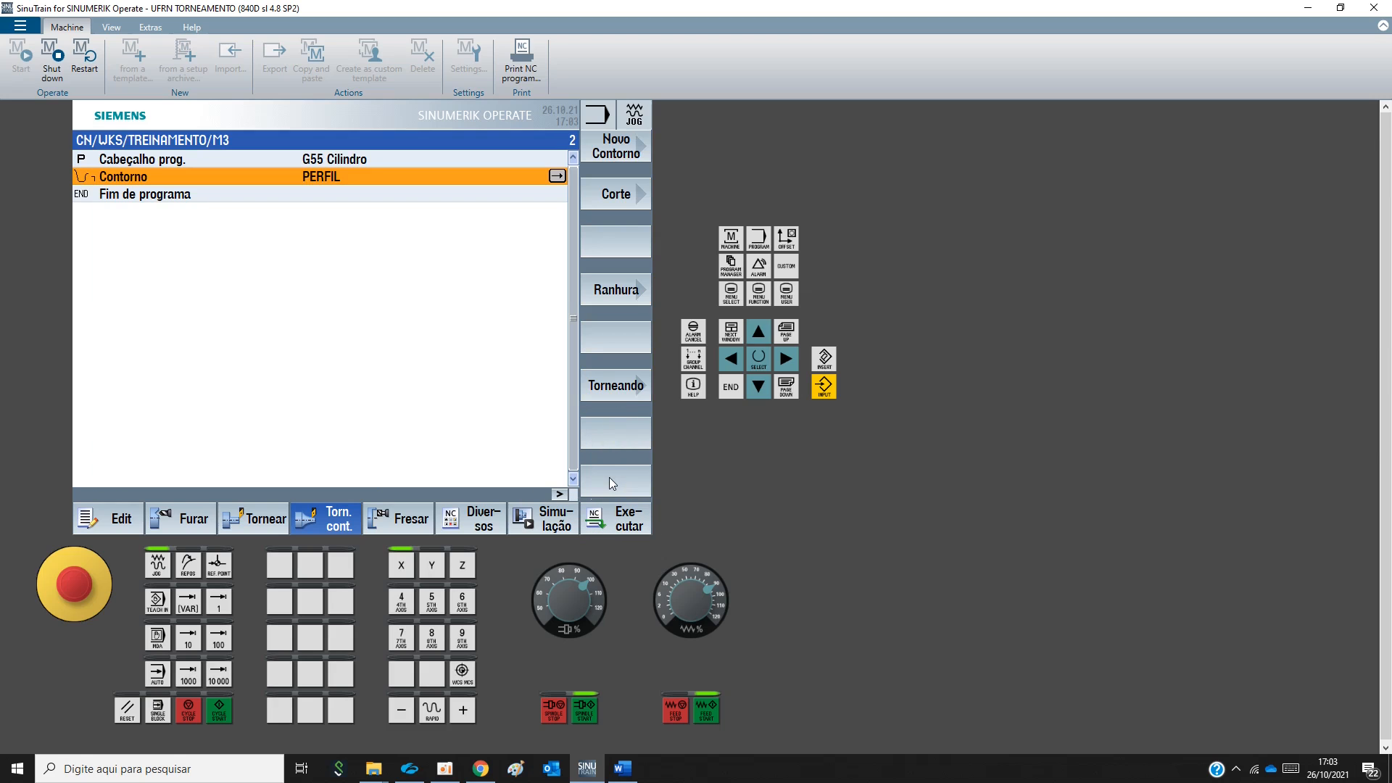
left_click(613, 194)
key("ctrl")
key("ctrl")
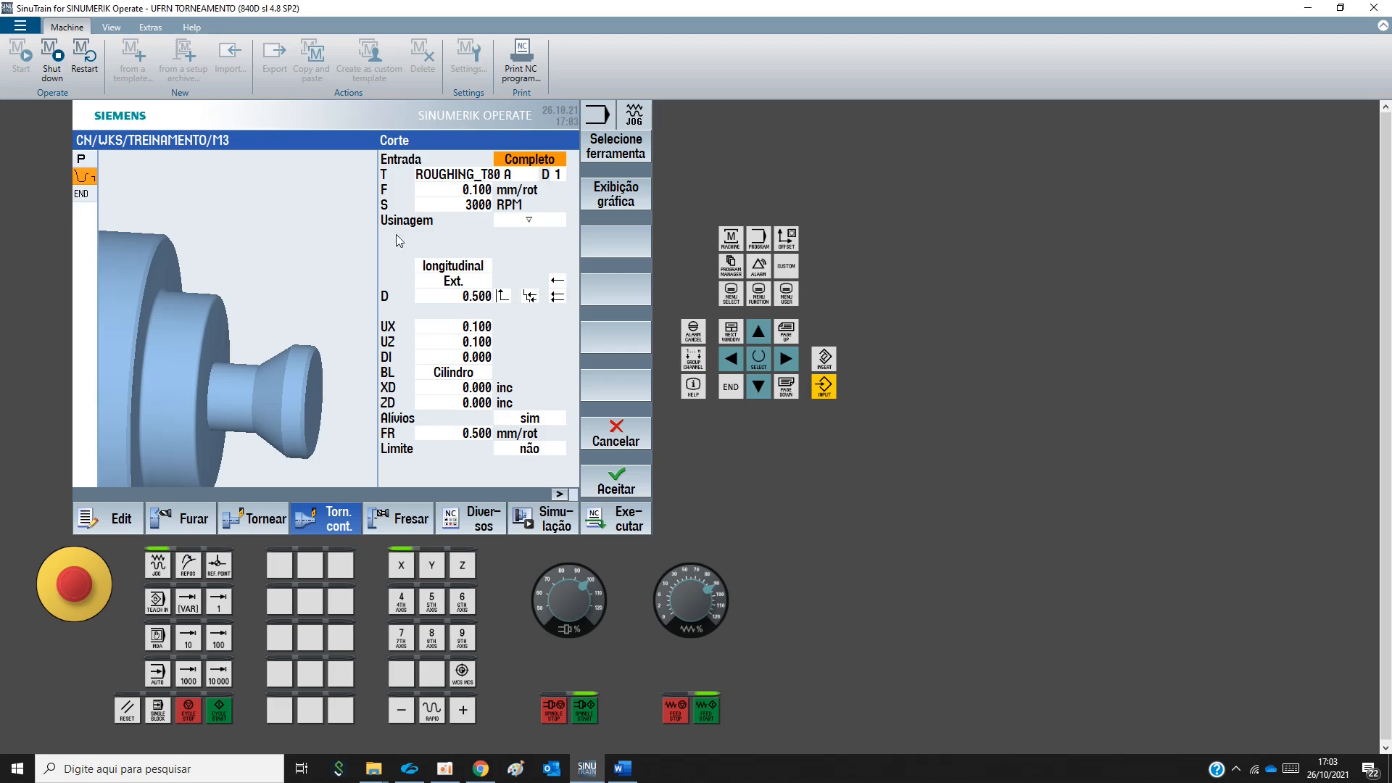
left_click(613, 476)
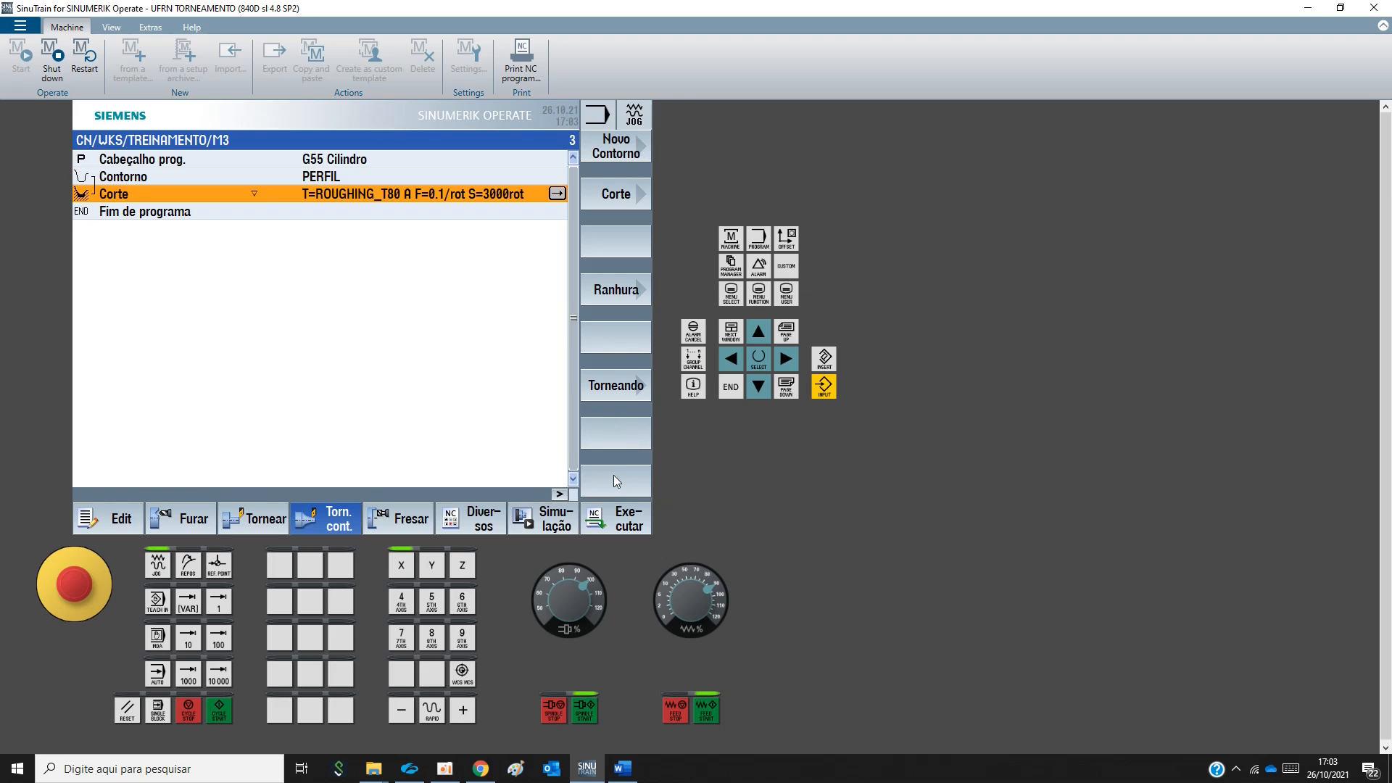
Simulate program M3 in 3D, check the groove dimensions on the drawing in Word, and return to SinuTrain
left_click(555, 527)
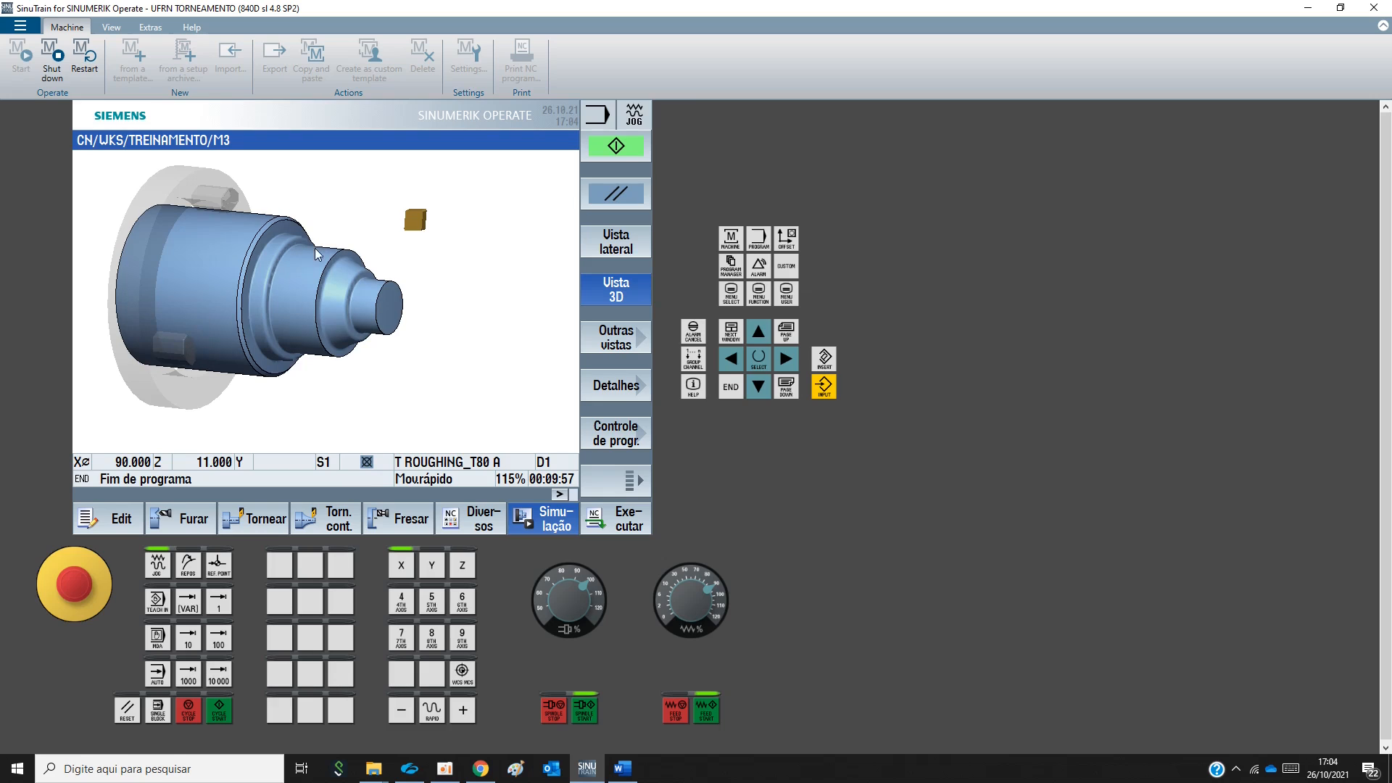
left_click(623, 768)
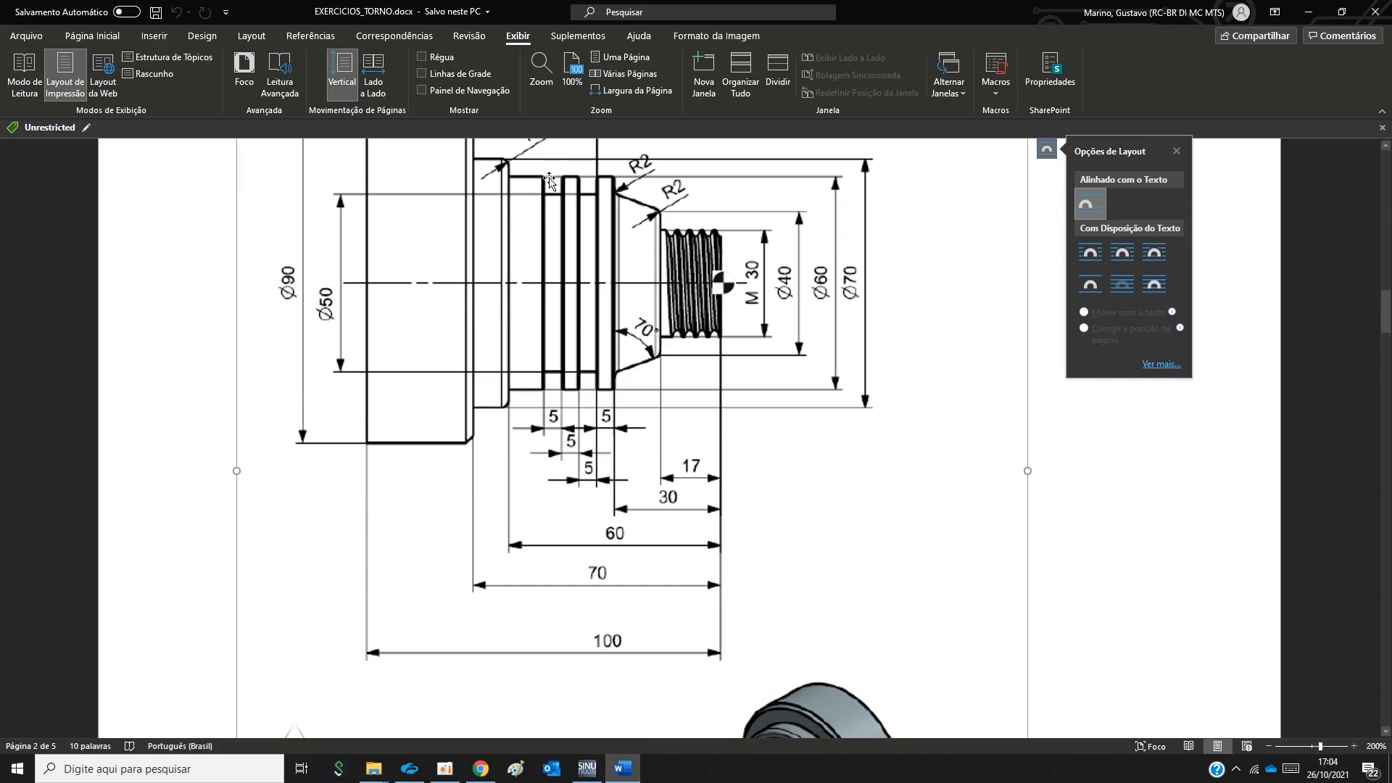
left_click(586, 769)
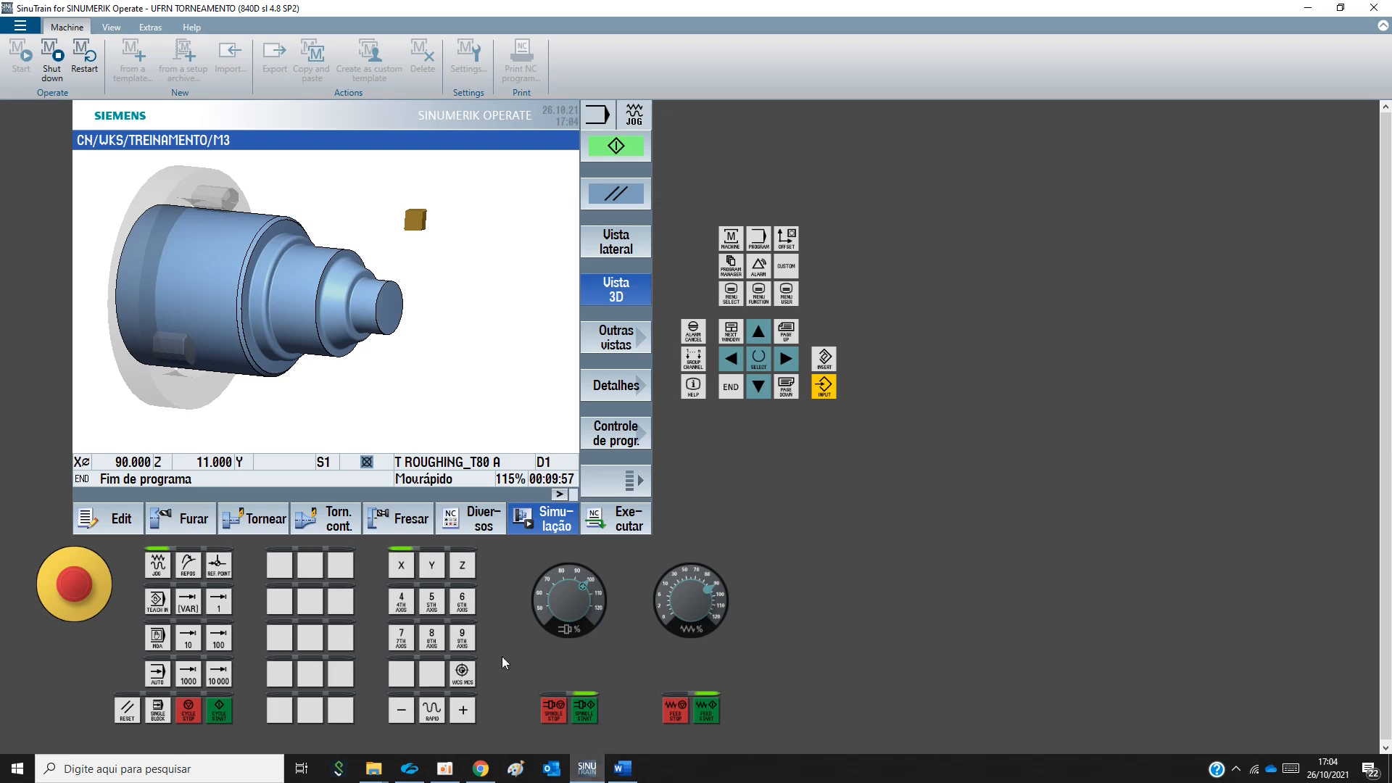
Start a Canal 1 grooving cycle after the Corte cycle and select PLUNGE_CUTTER_3 A from the tool magazine
left_click(253, 525)
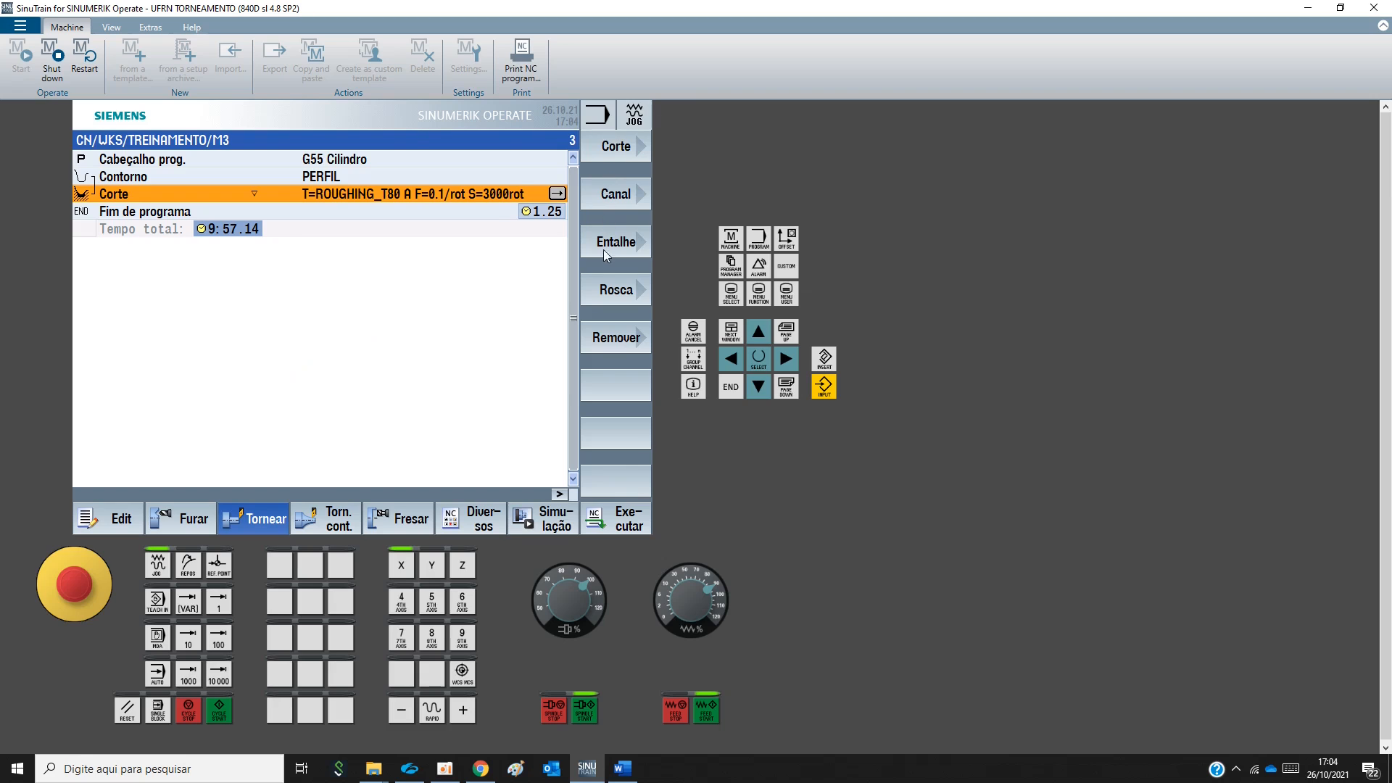
left_click(603, 196)
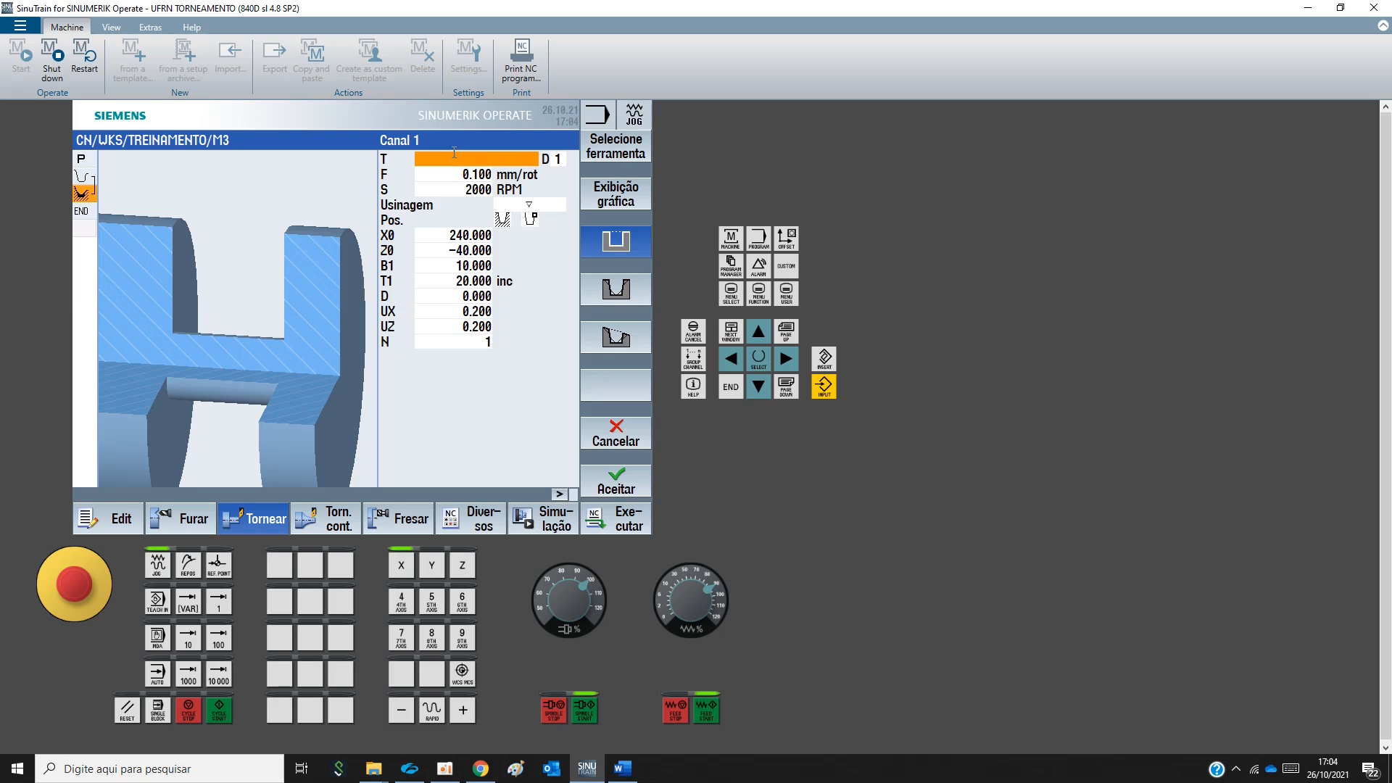
left_click(603, 154)
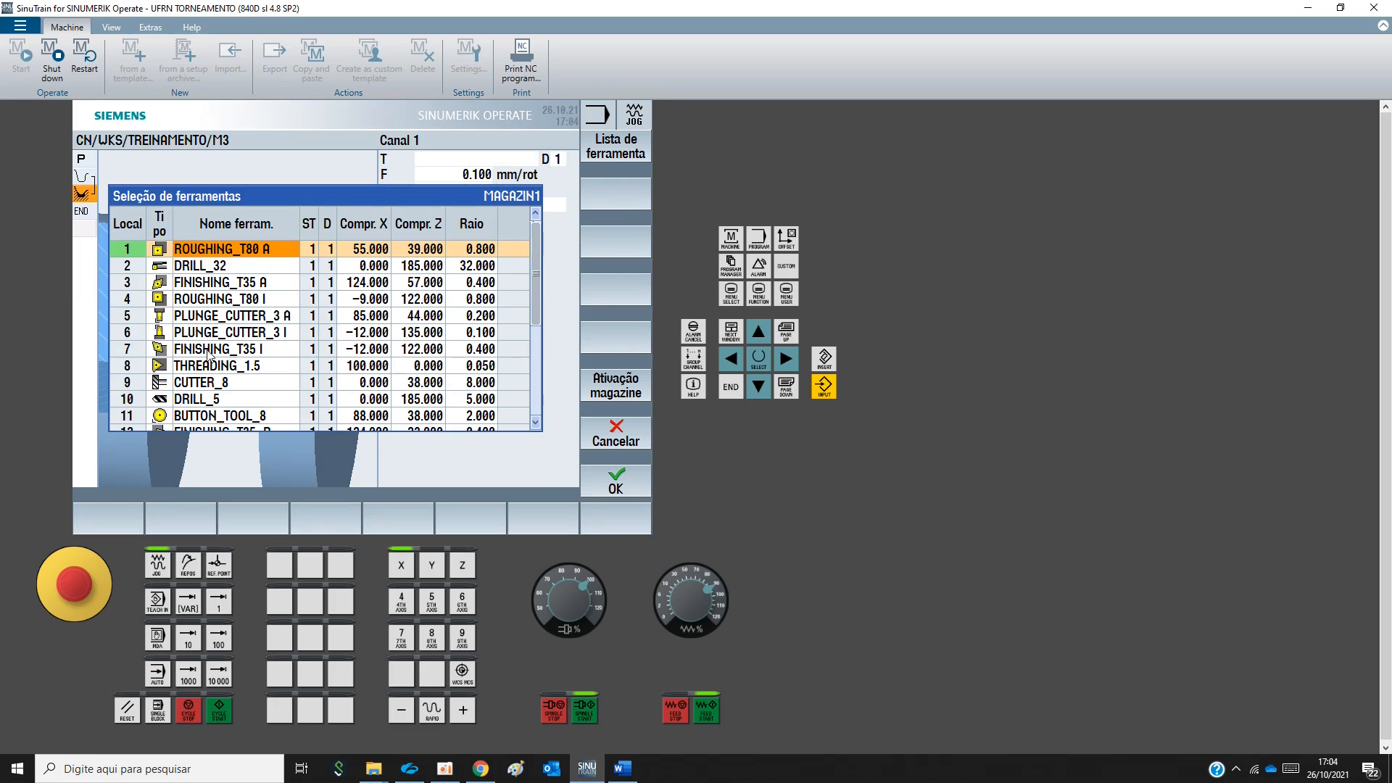
left_click(176, 320)
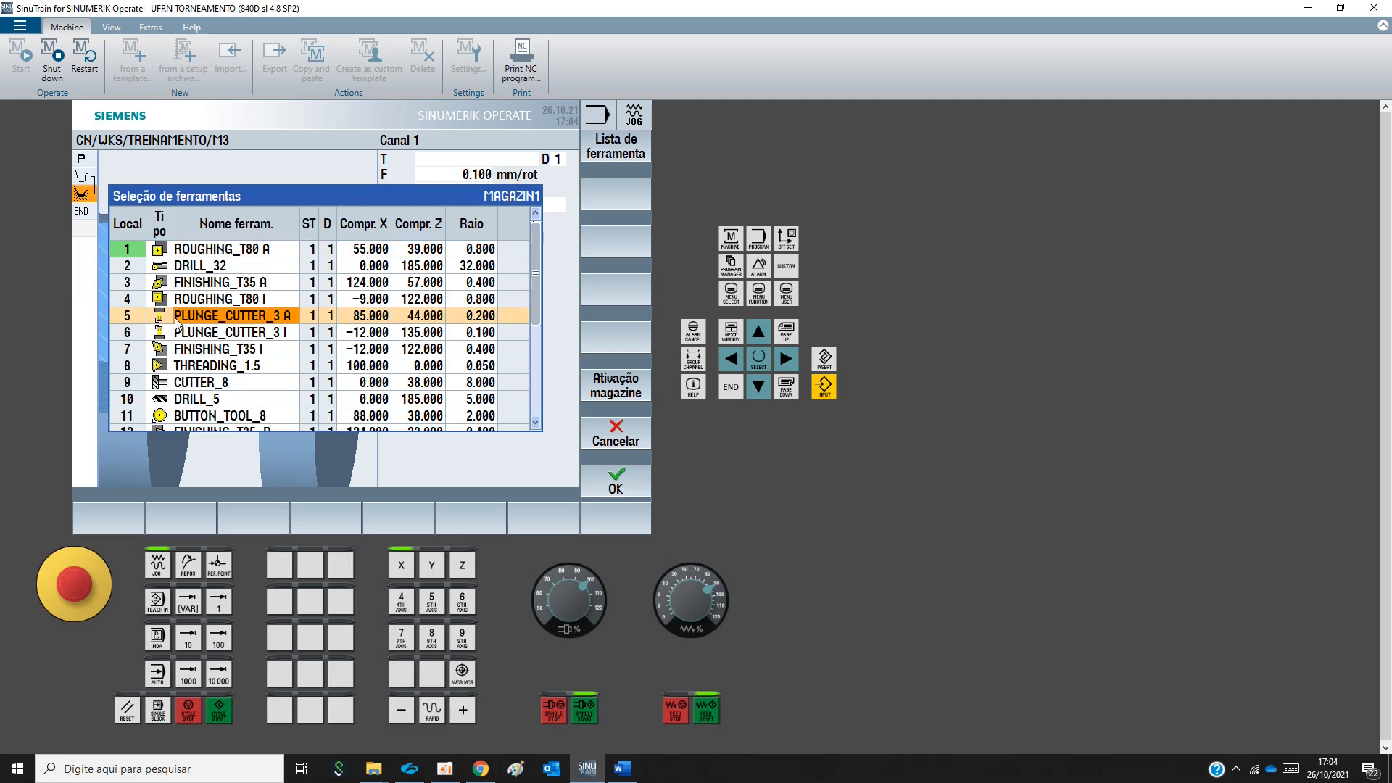
key("ctrl")
key("ctrl")
key("ctrl")
key("ctrl")
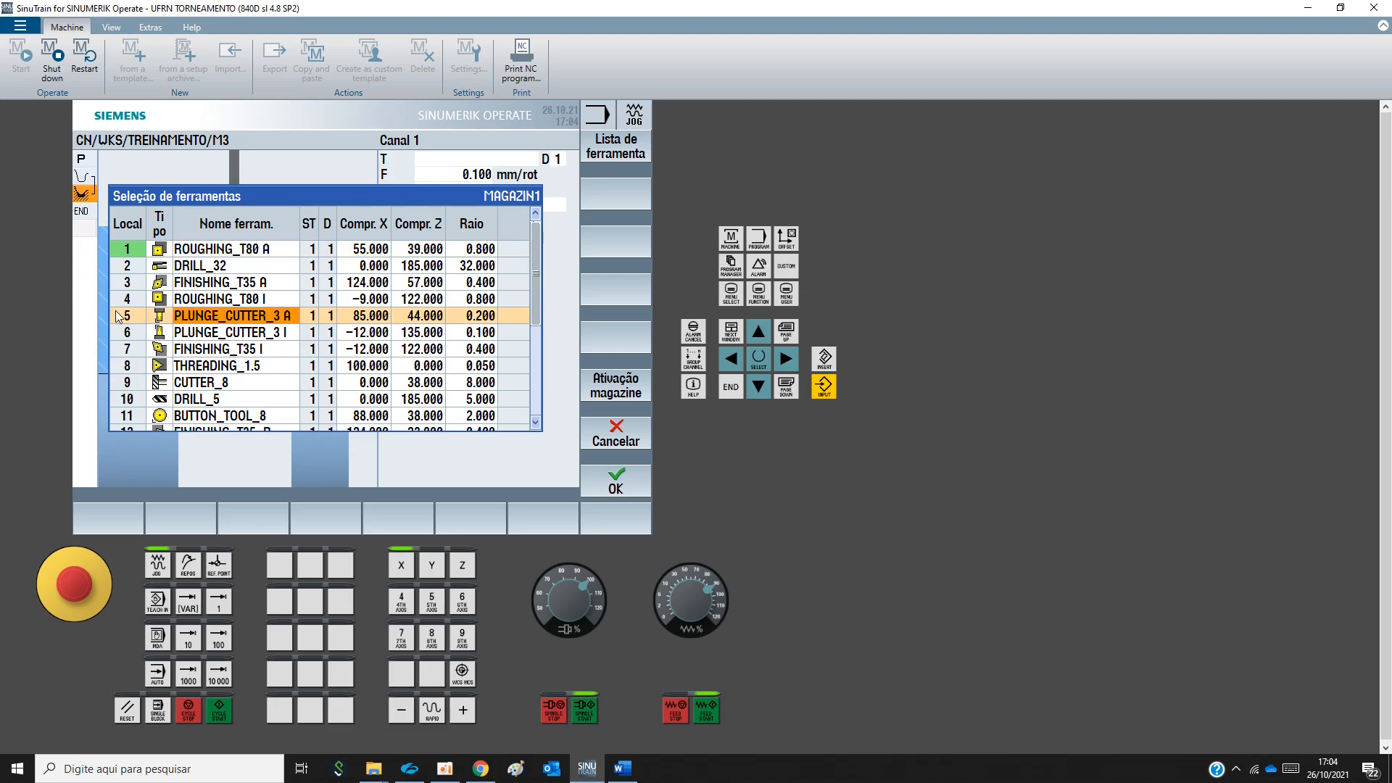
Assign PLUNGE_CUTTER_3 A from the tool list to the grooving cycle
key("ctrl")
key("ctrl")
key("ctrl")
key("ctrl")
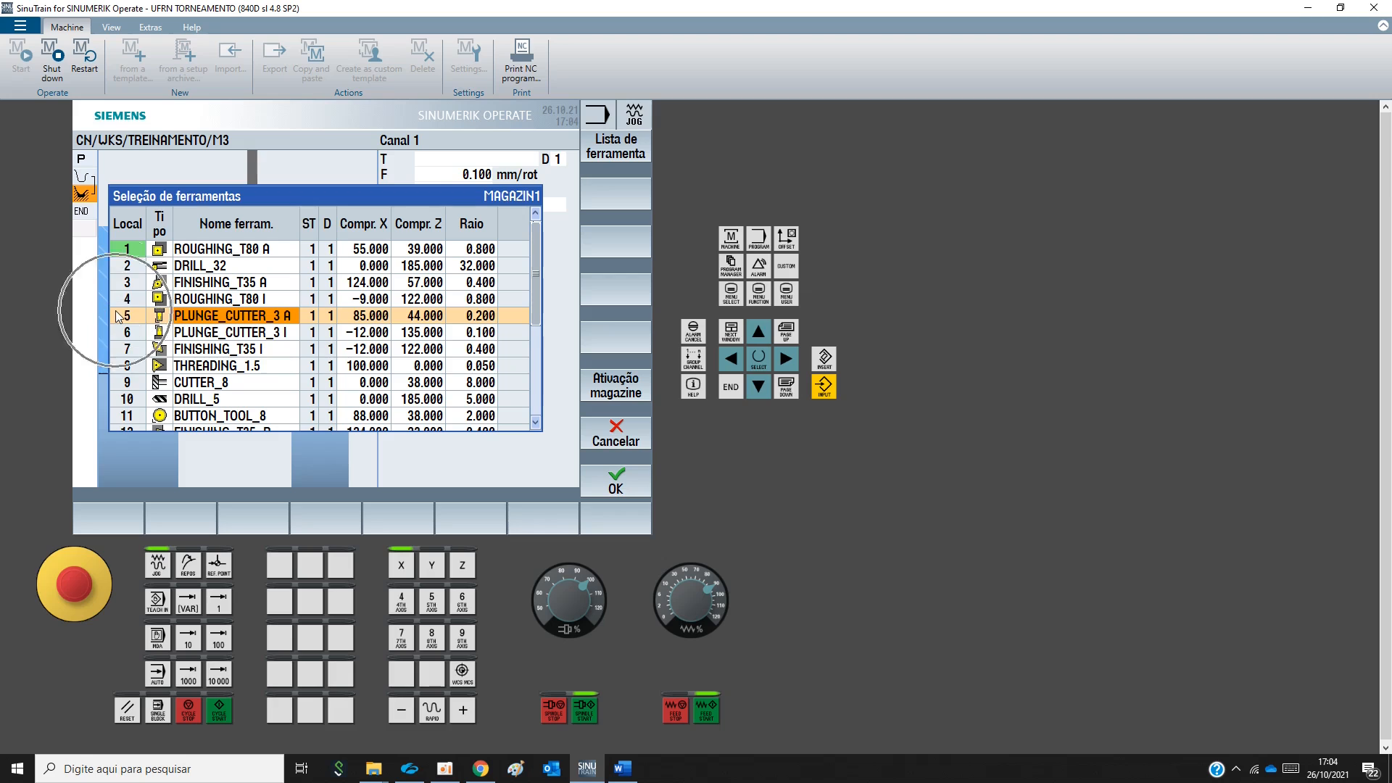
left_click(630, 472)
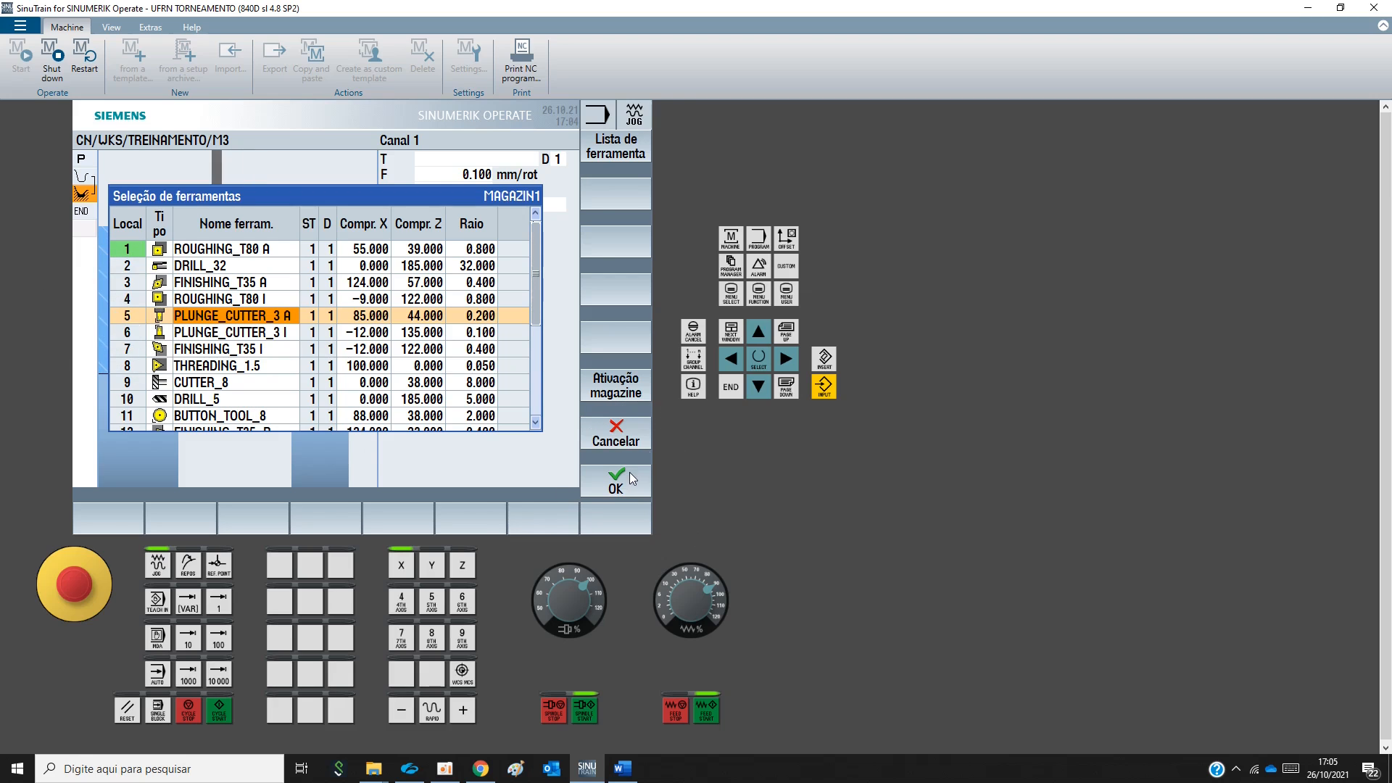
left_click(443, 172)
left_click(437, 188)
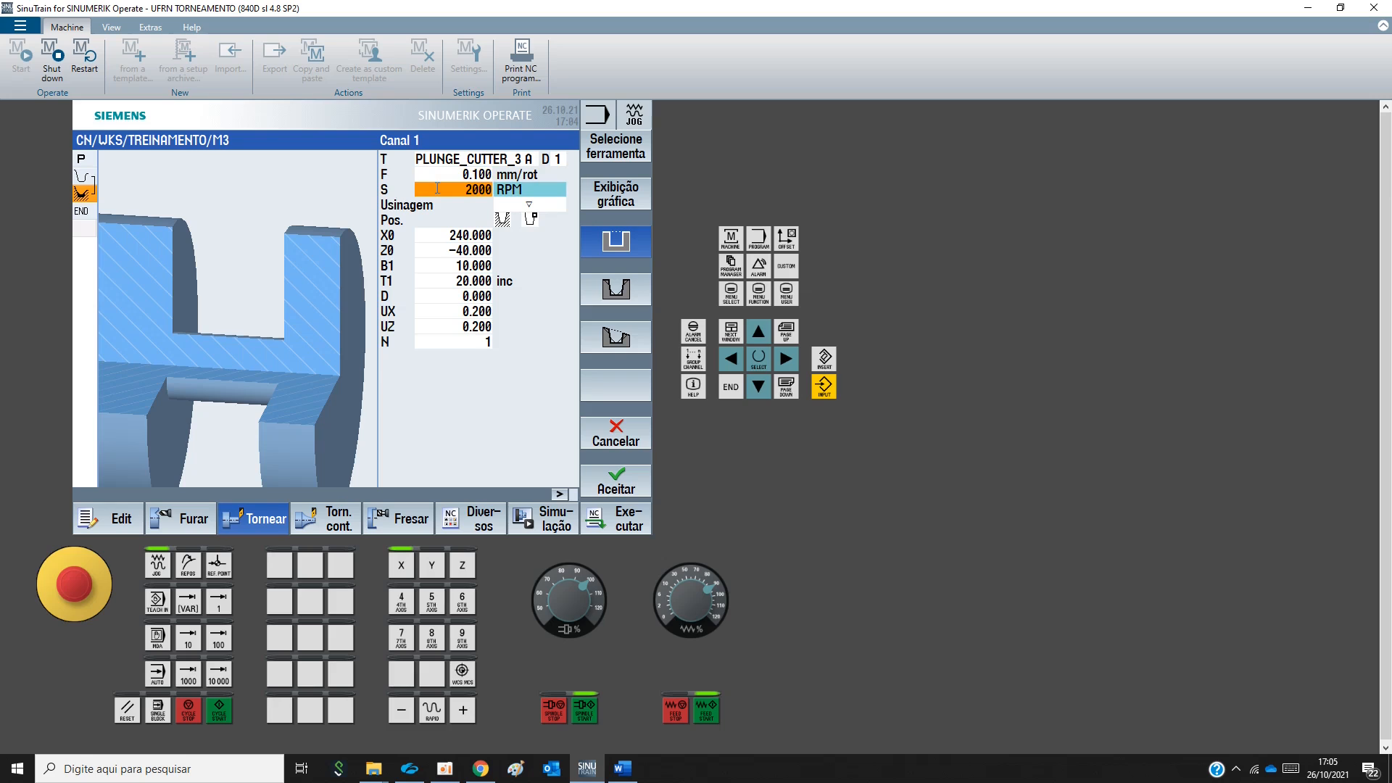
Try the finishing and combined roughing-plus-finishing machining types in the grooving cycle, and return to roughing (▽)
left_click(549, 209)
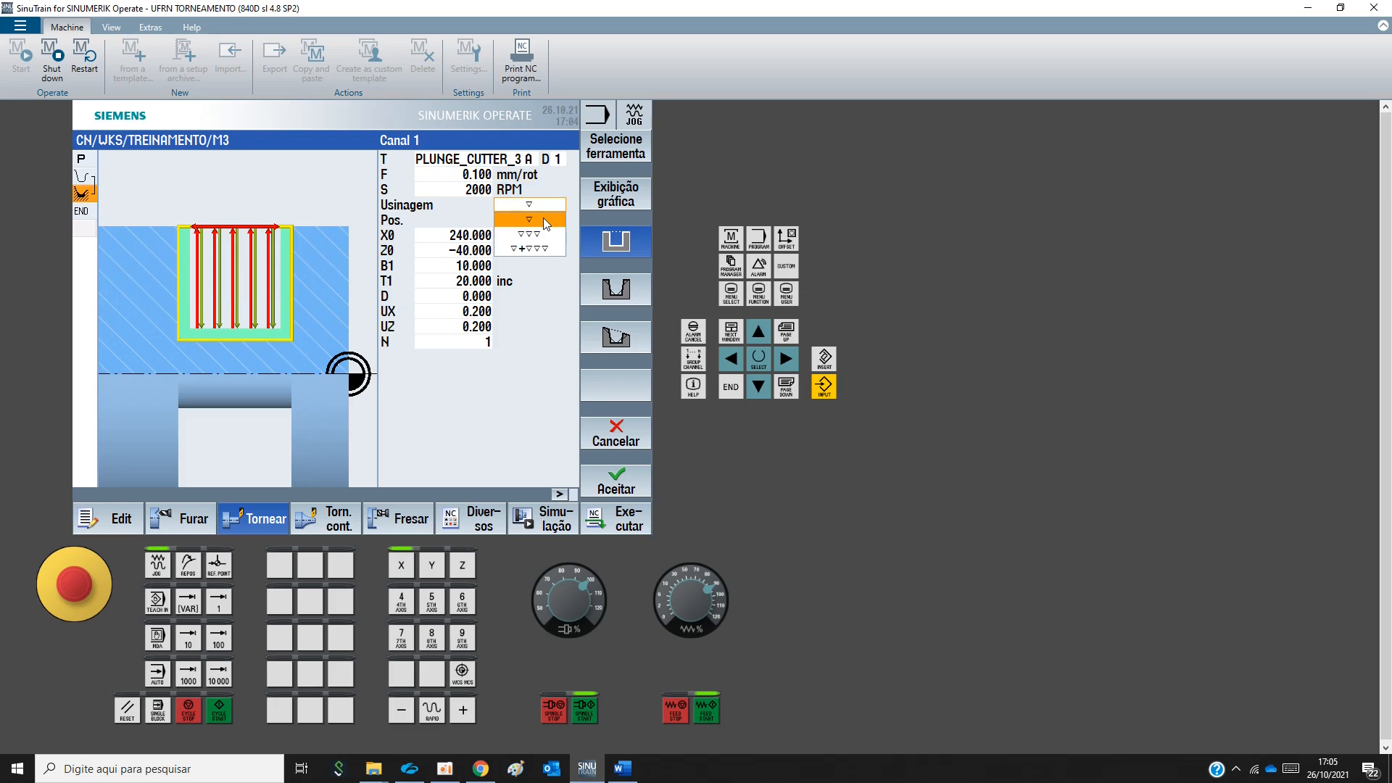
left_click(546, 223)
left_click(548, 208)
left_click(542, 234)
left_click(549, 209)
left_click(538, 250)
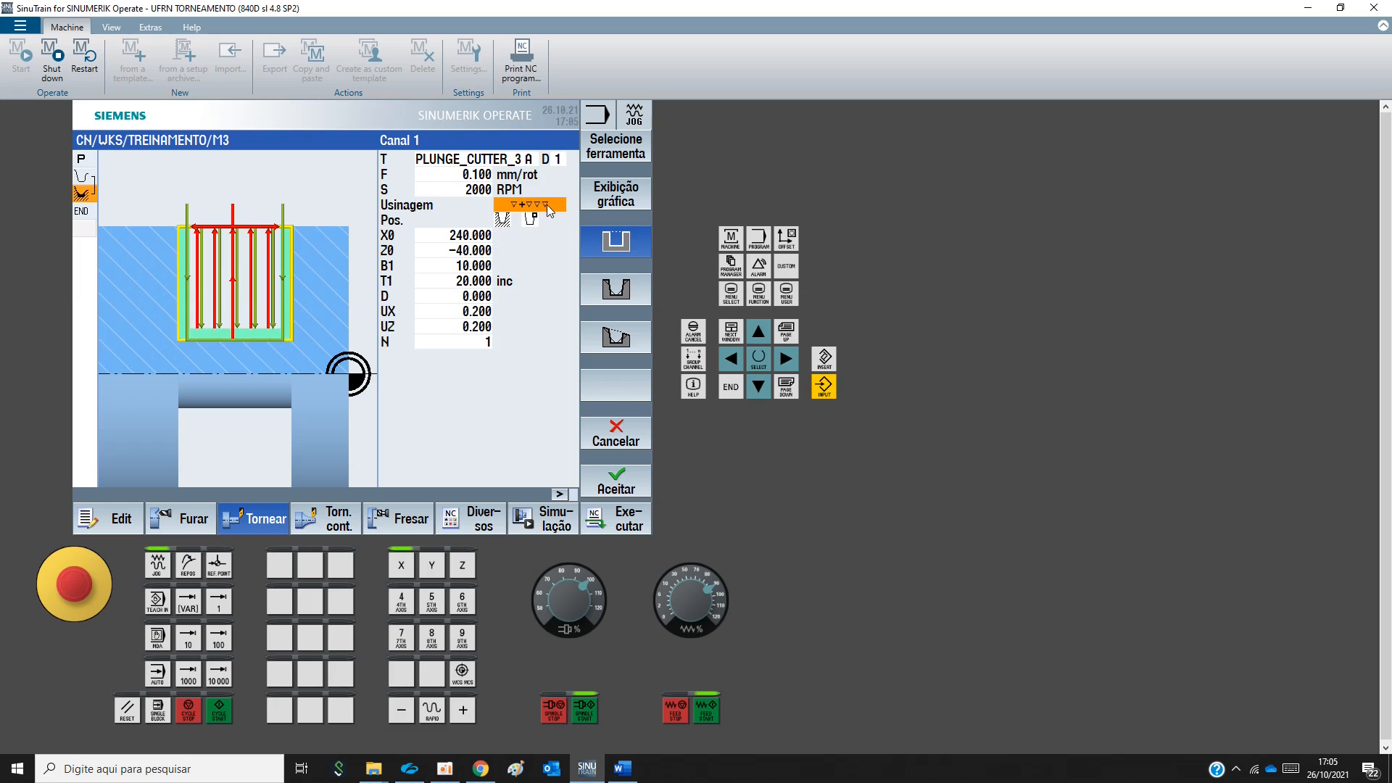
left_click(550, 209)
left_click(543, 221)
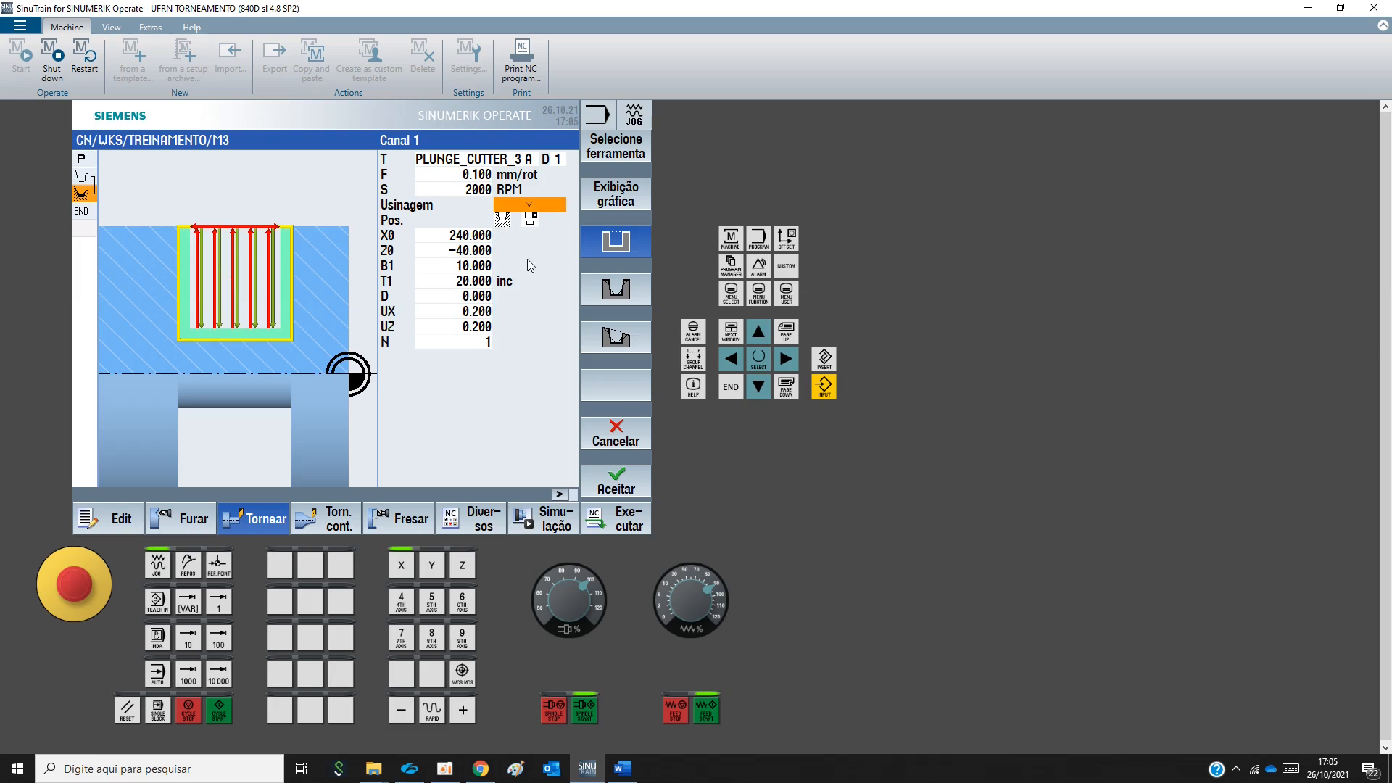
Try the lower-right corner as the groove's reference point, and return to the upper-right corner
left_click(531, 219)
left_click(532, 219)
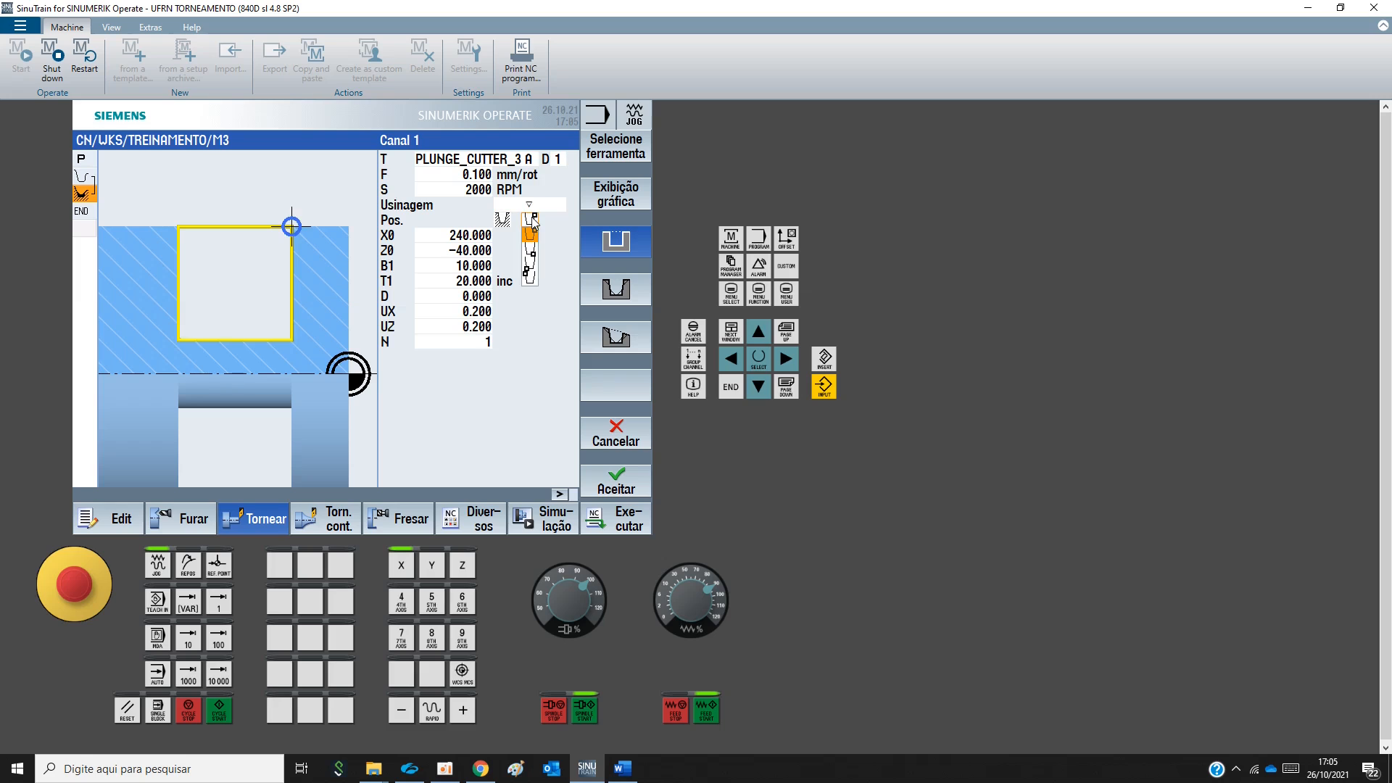
left_click(533, 261)
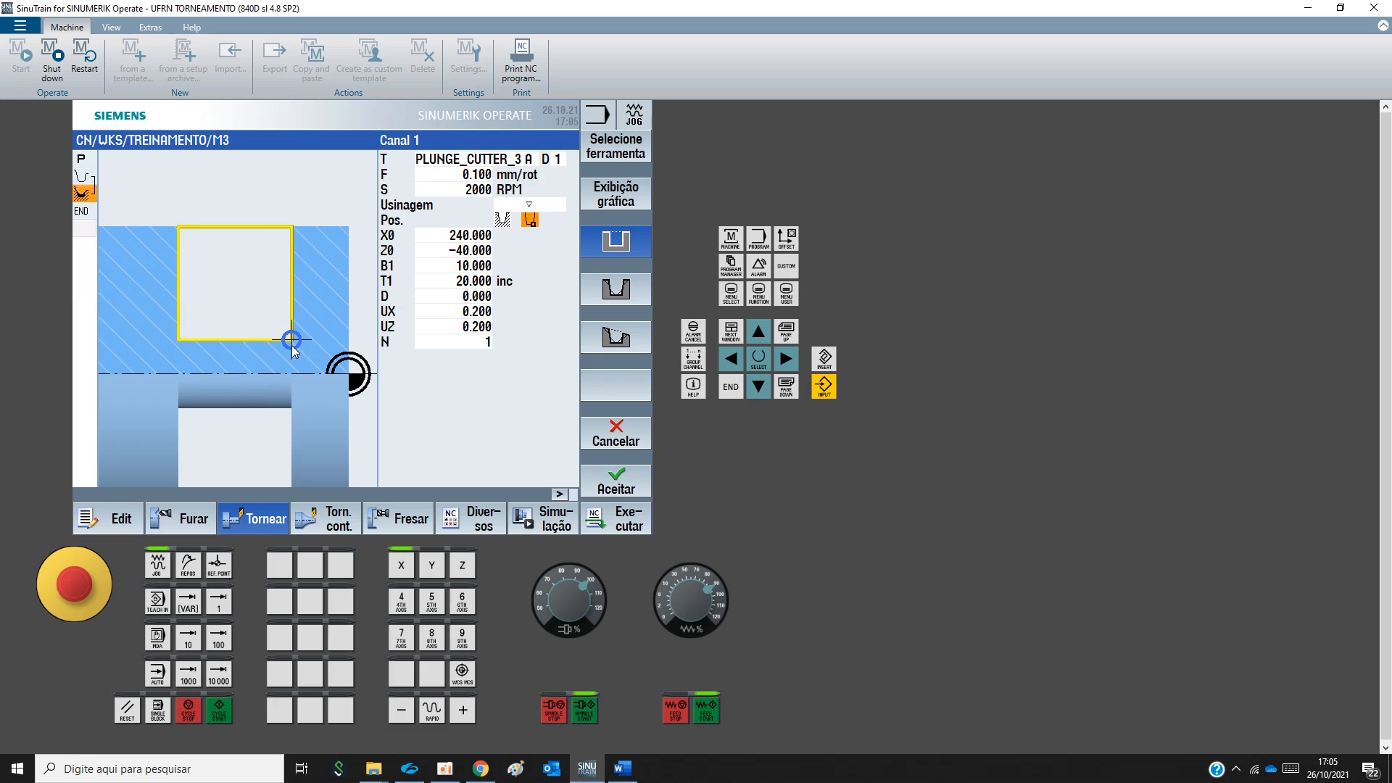
left_click(533, 221)
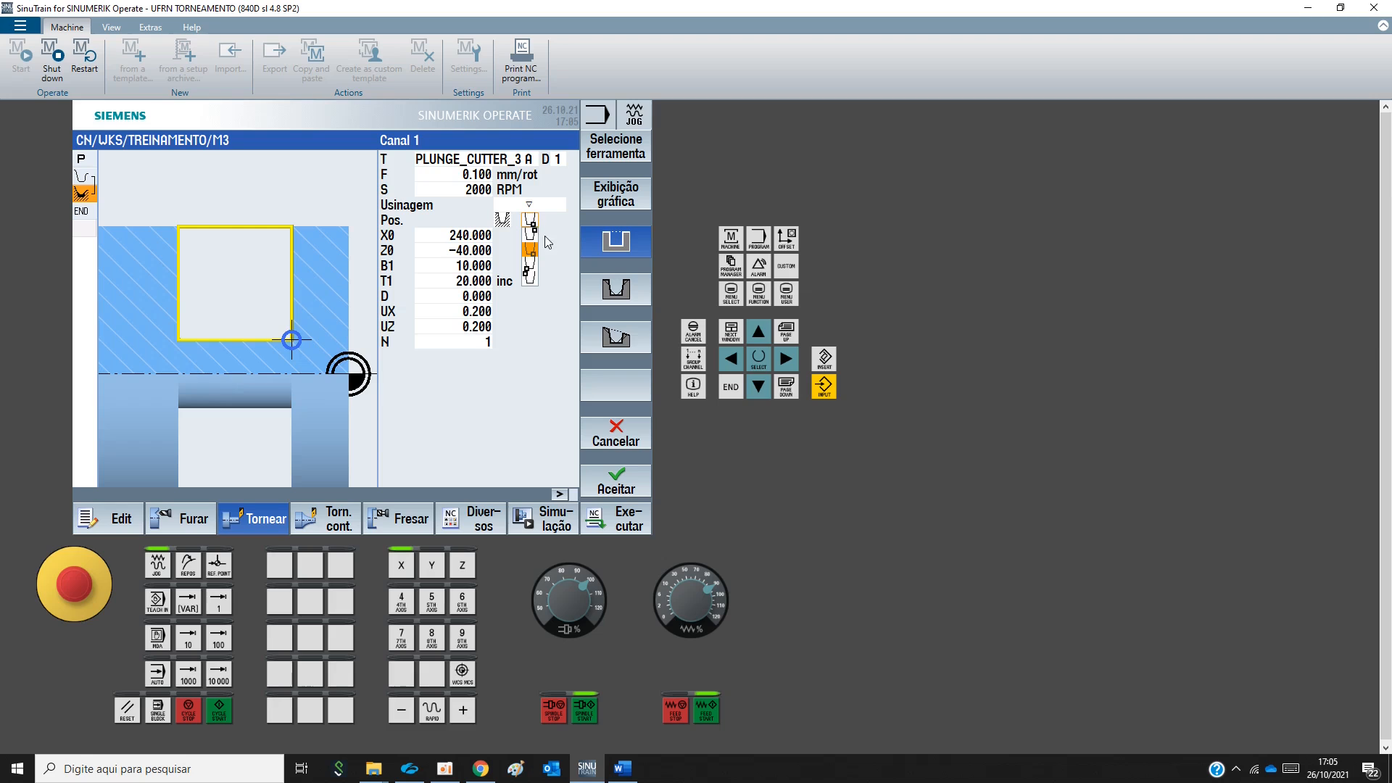
left_click(528, 234)
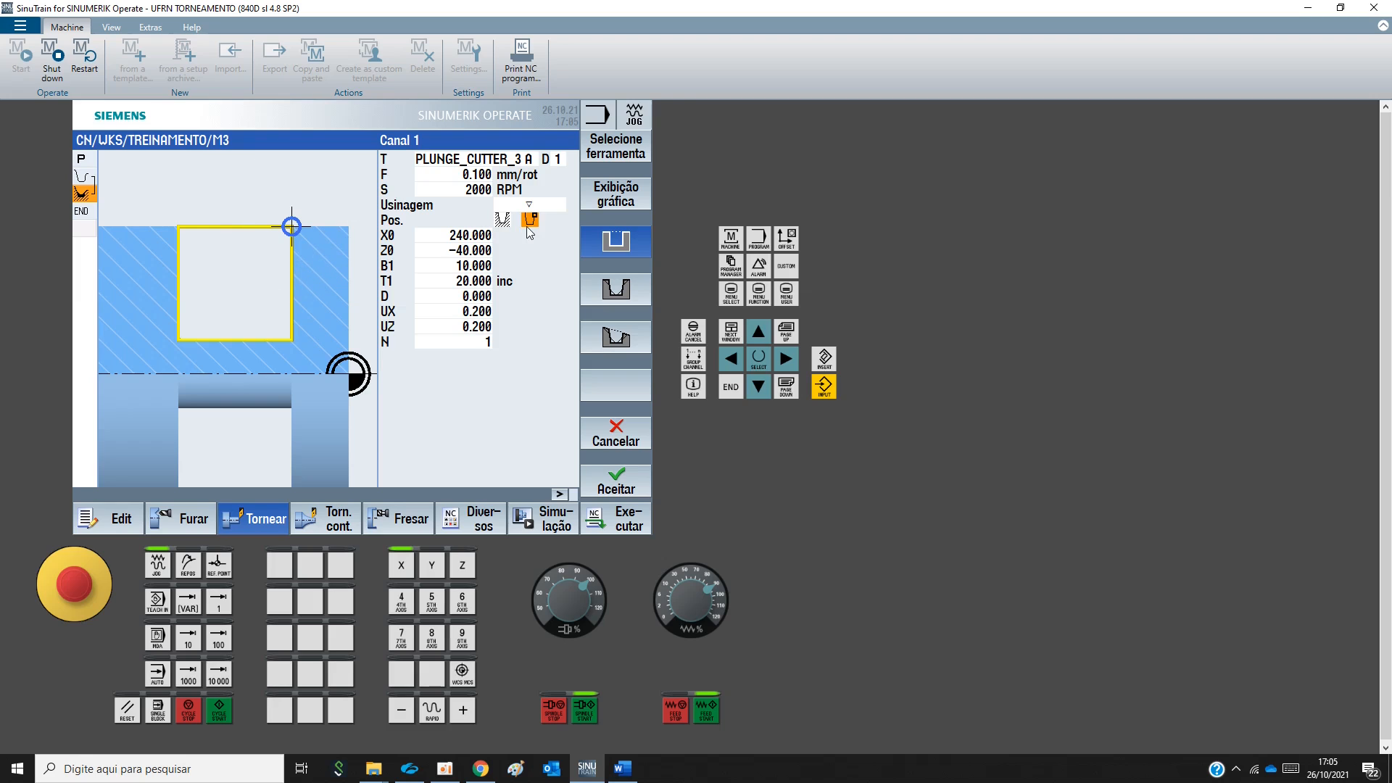
Try the internal groove position for the cycle, and return to the external diameter groove
left_click(504, 229)
left_click(503, 225)
left_click(503, 219)
left_click(501, 269)
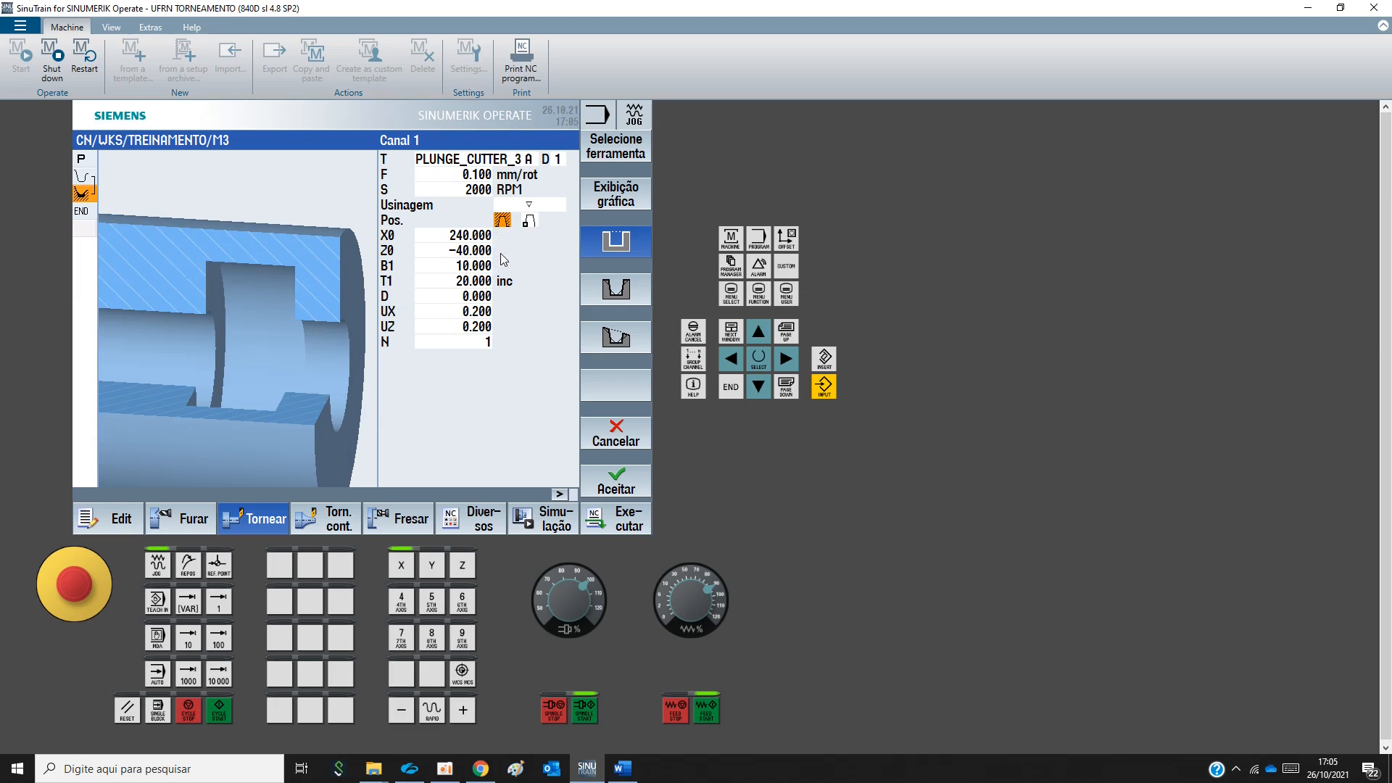
left_click(502, 221)
left_click(502, 235)
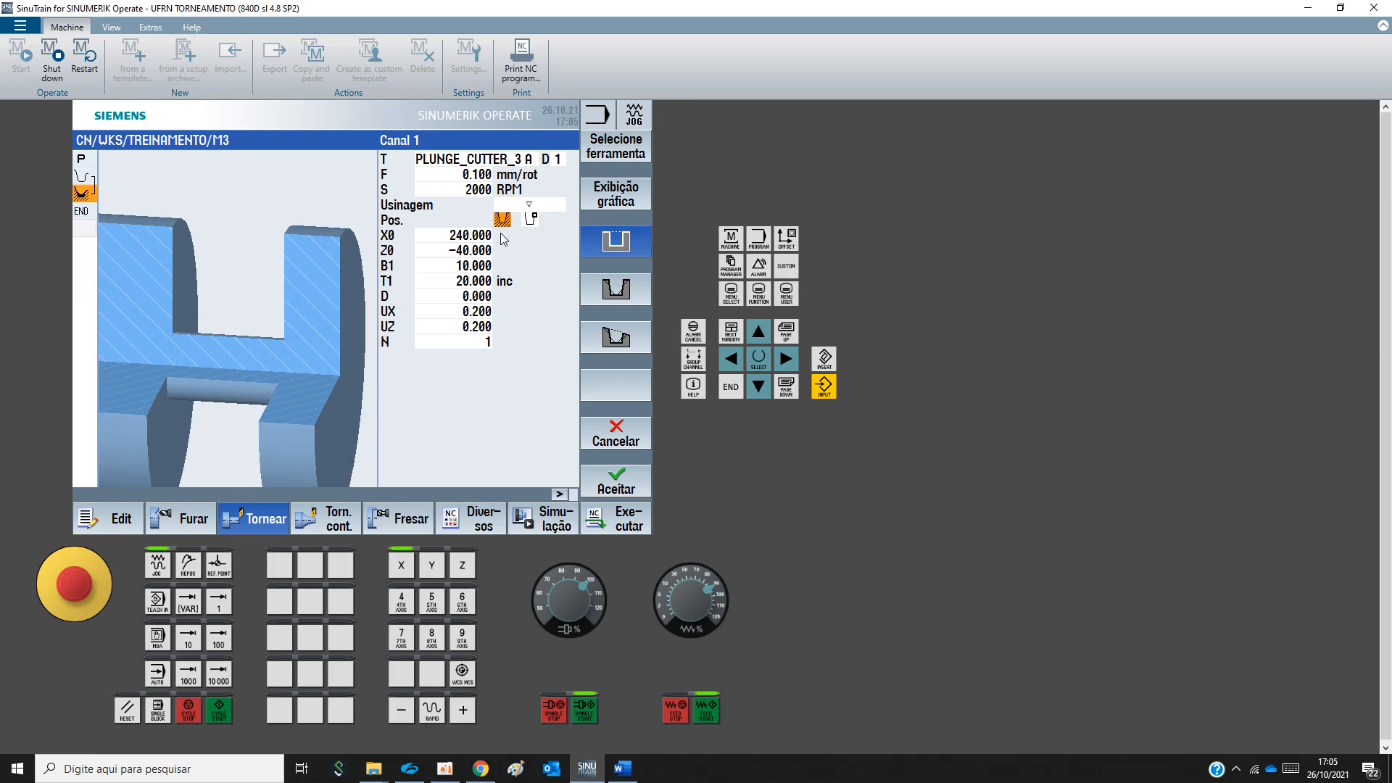
Examine which corner of the groove the X0 reference point marks in the cycle graphic
left_click(441, 234)
key("ctrl")
key("ctrl")
key("ctrl")
key("ctrl")
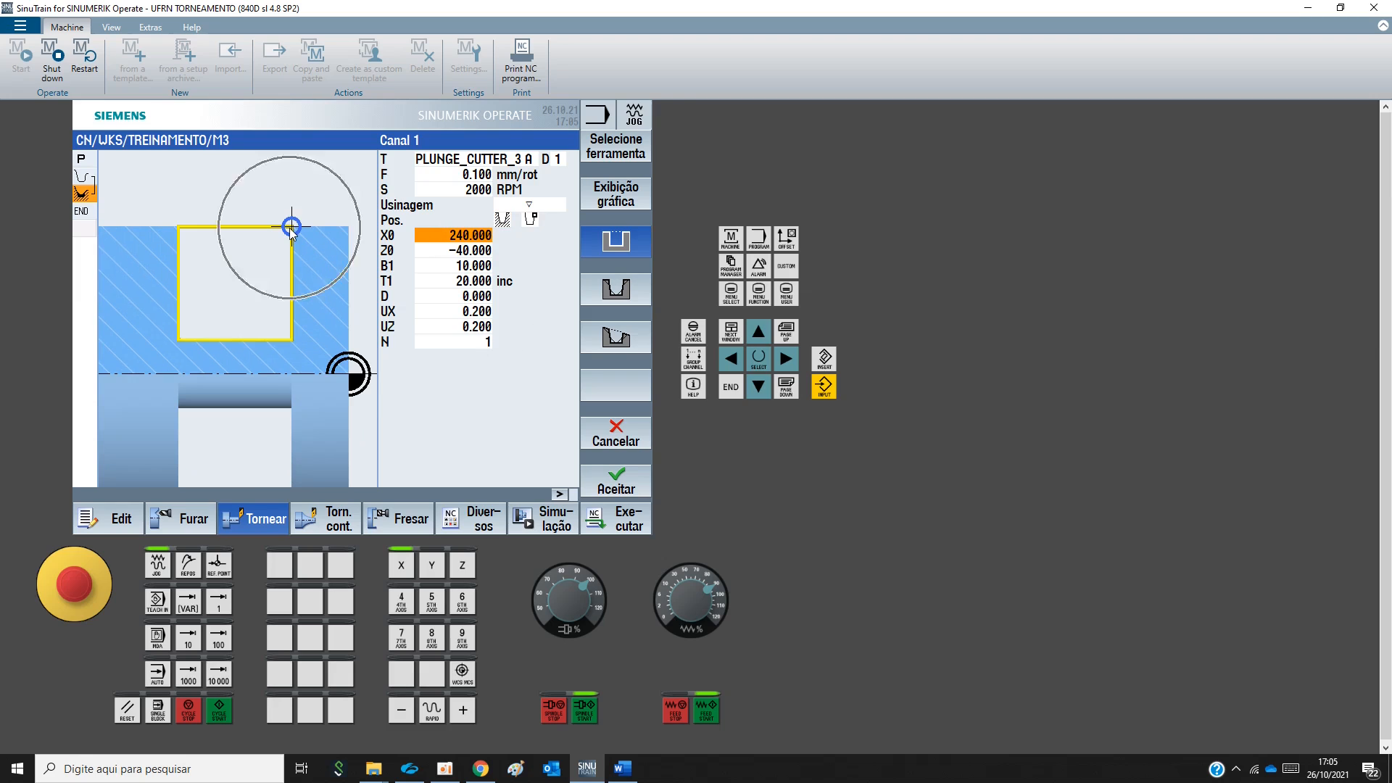
key("ctrl")
key("ctrl")
key("ctrl")
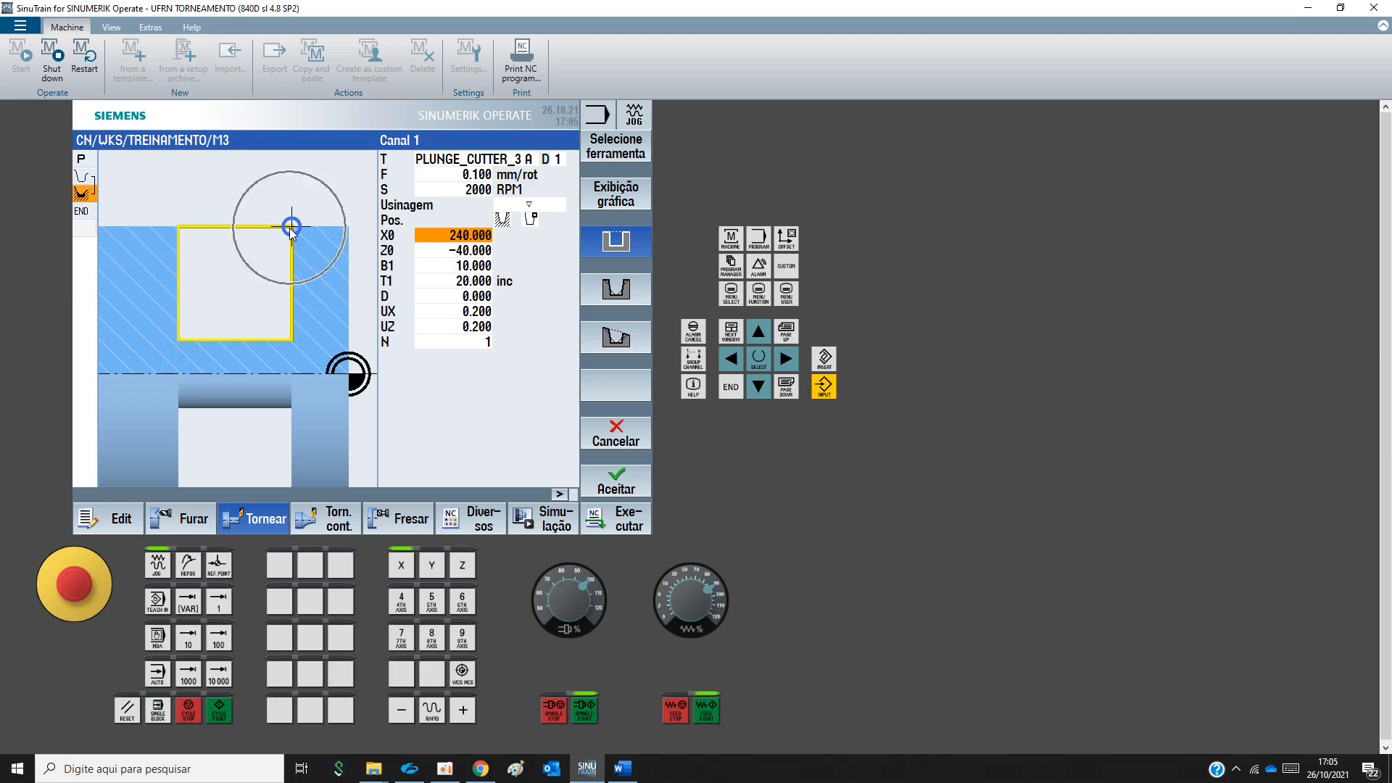
Switch to the EXERCICIOS_TORNO.docx drawing in Word, examine the grooves' diameter and axial position, and return to SinuTrain
left_click(623, 769)
scroll(578, 215, "up", 3)
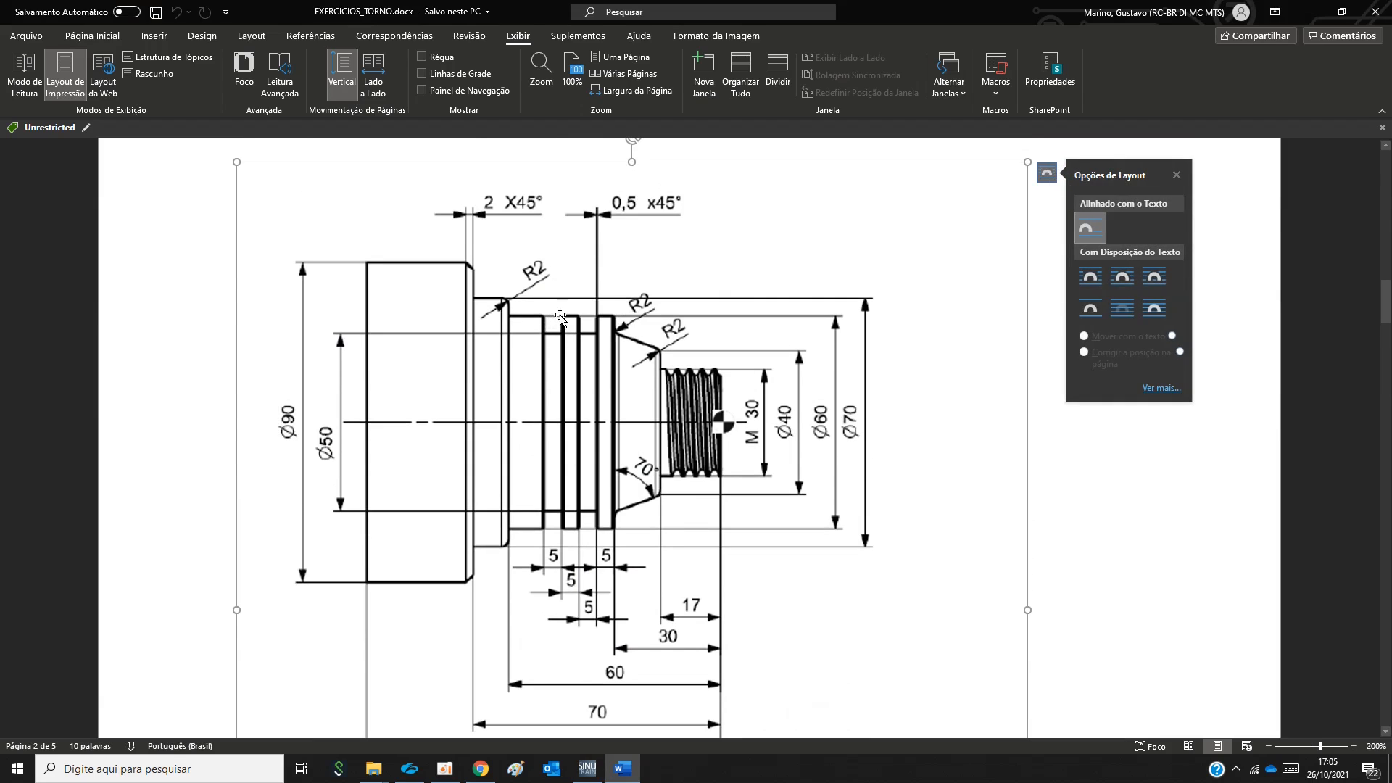
key("ctrl")
key("ctrl")
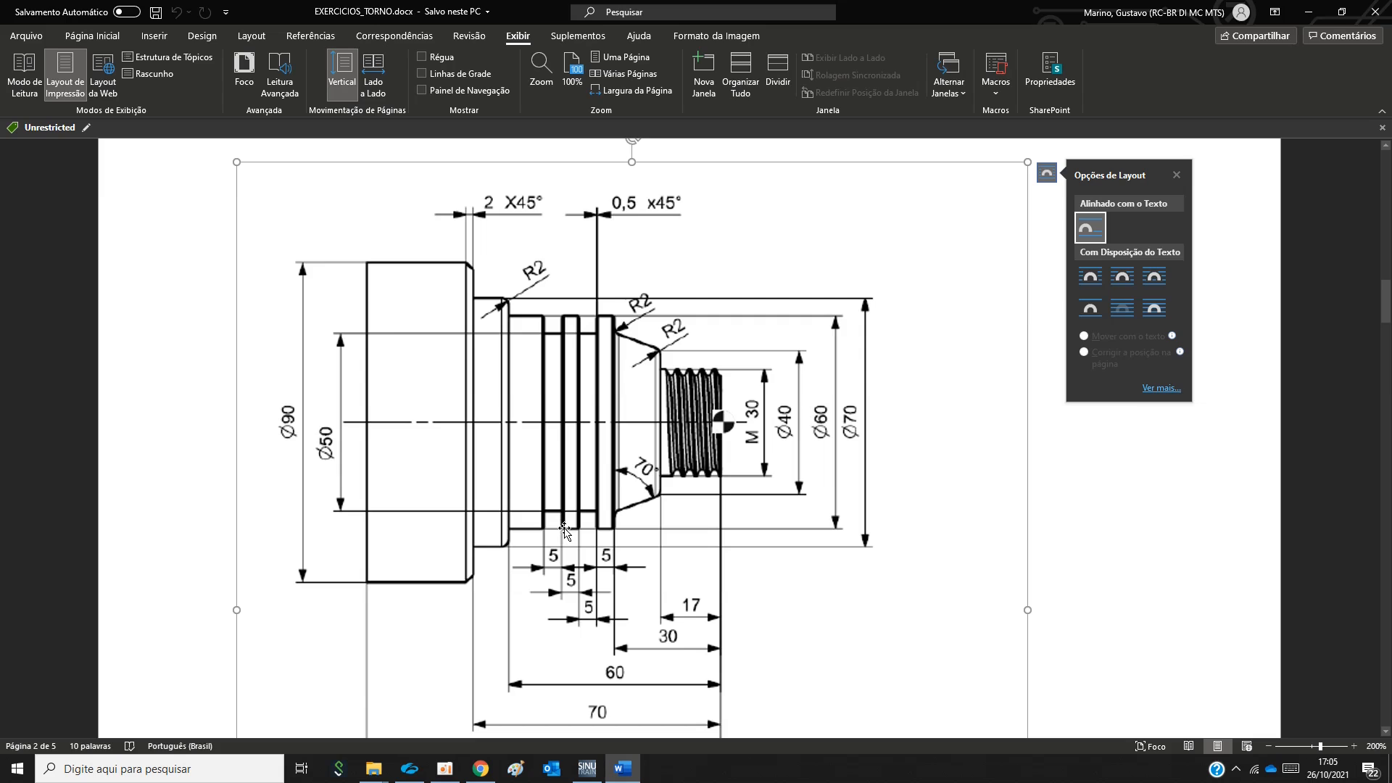
scroll(565, 529, "down", 2)
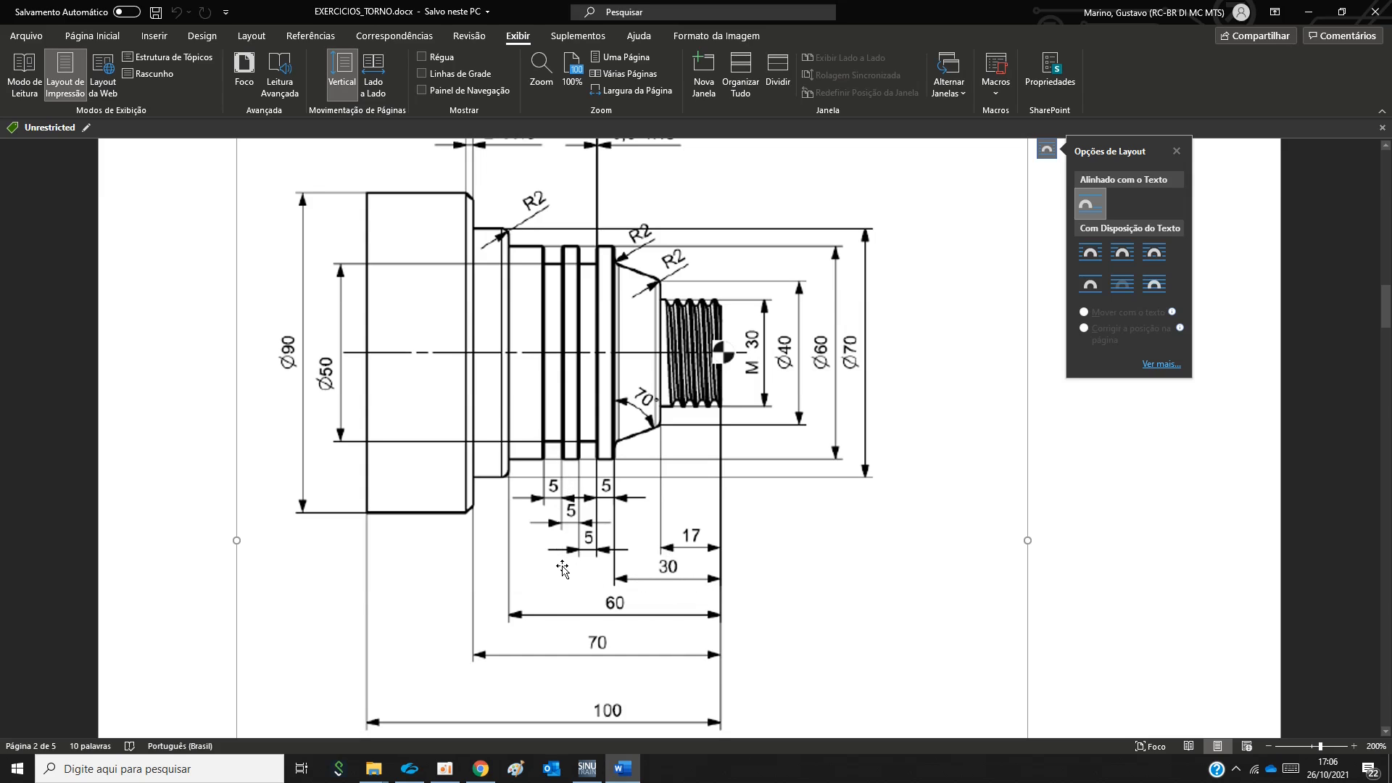
left_click(587, 767)
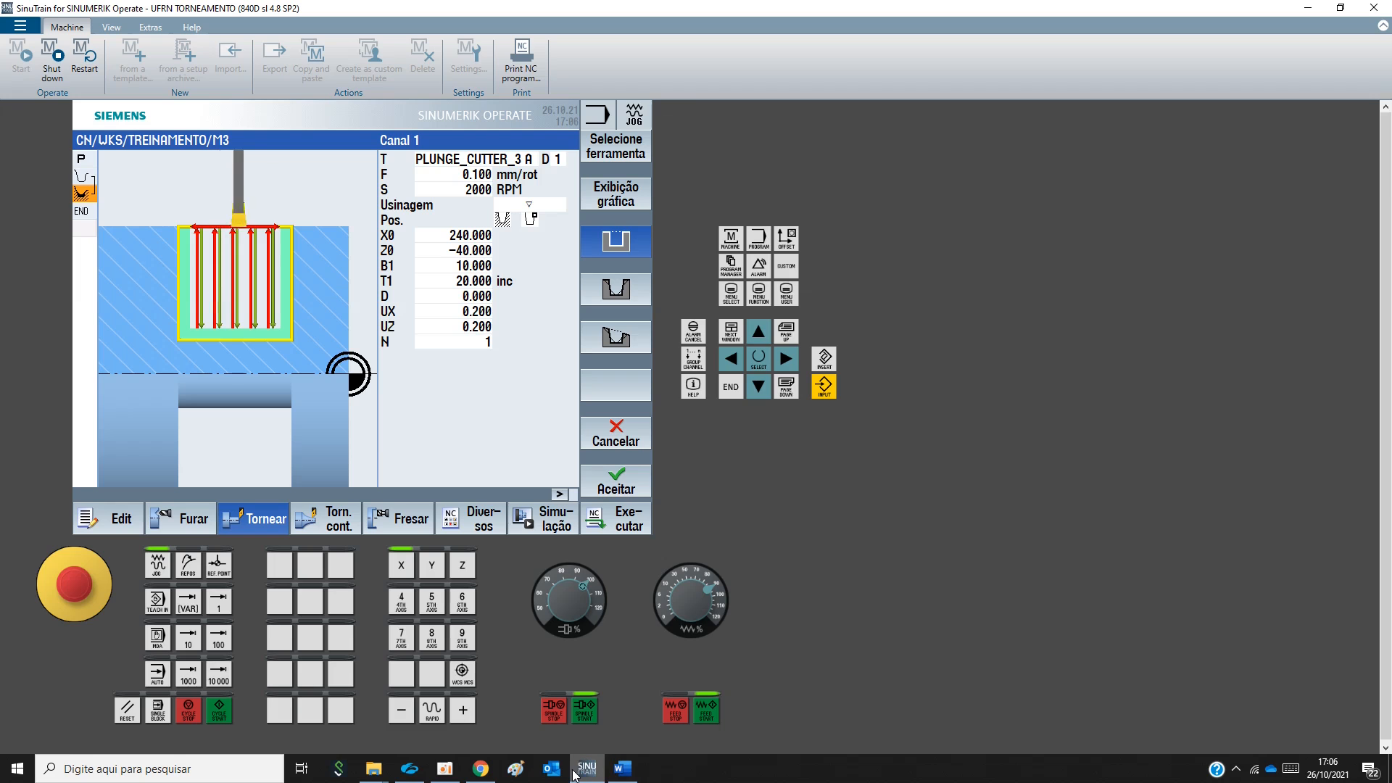
left_click(436, 233)
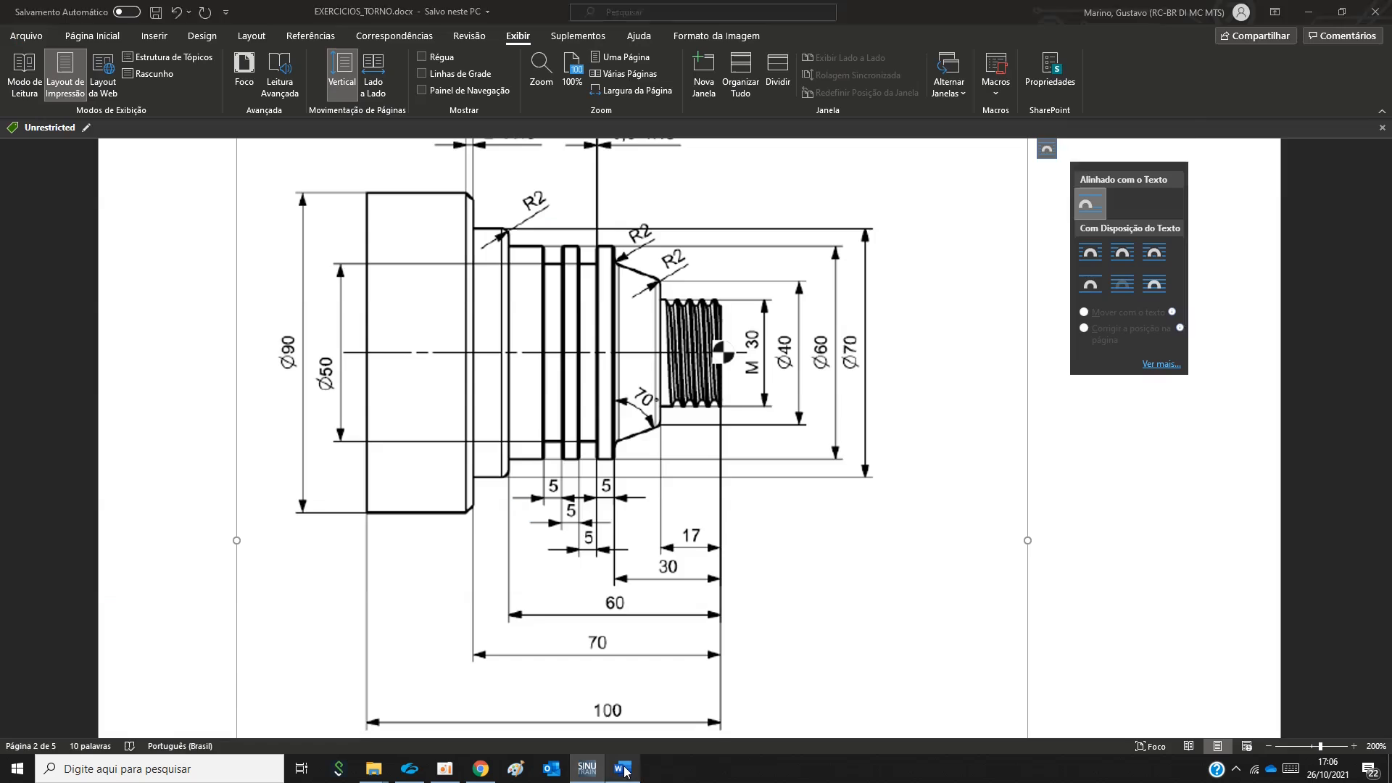
left_click(622, 769)
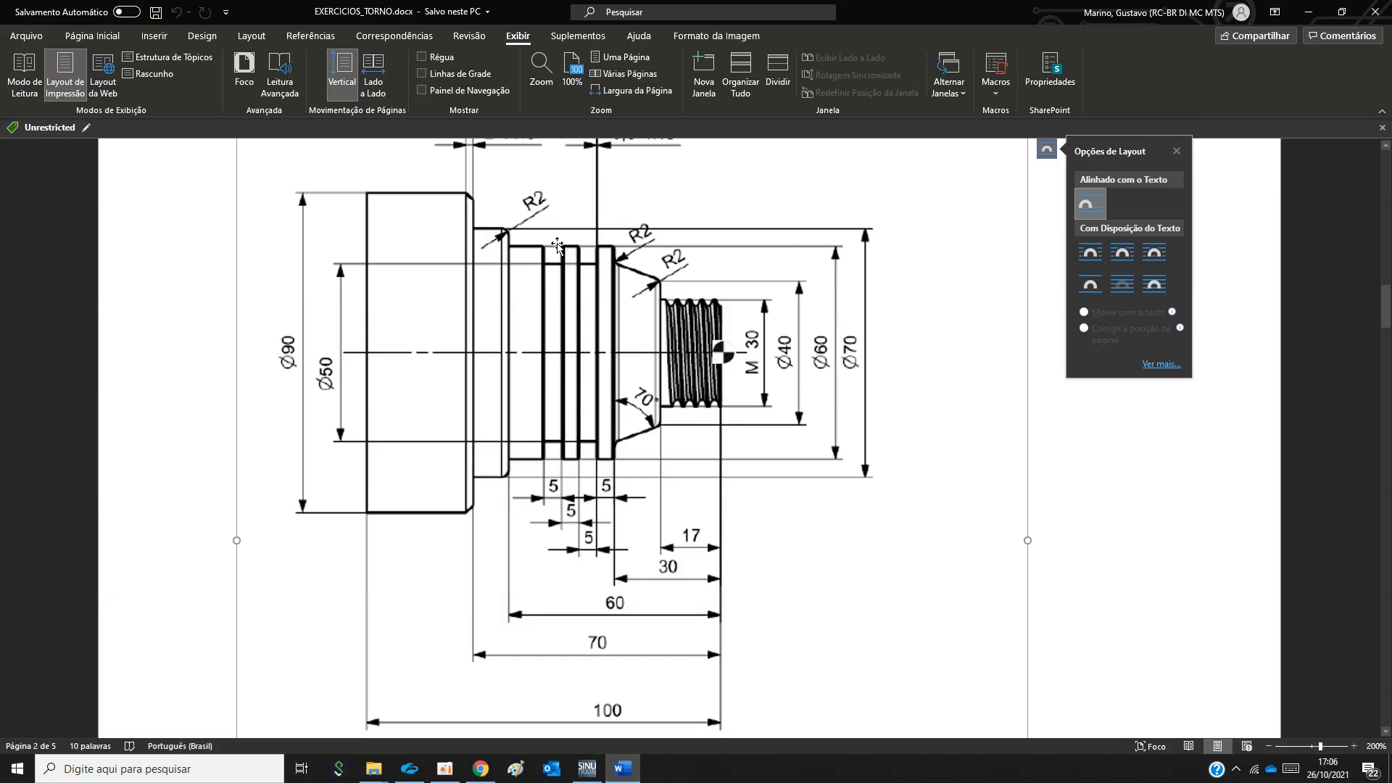
left_click(586, 768)
Set the groove's reference point to X0 60 and Z0 -45
left_click(425, 235)
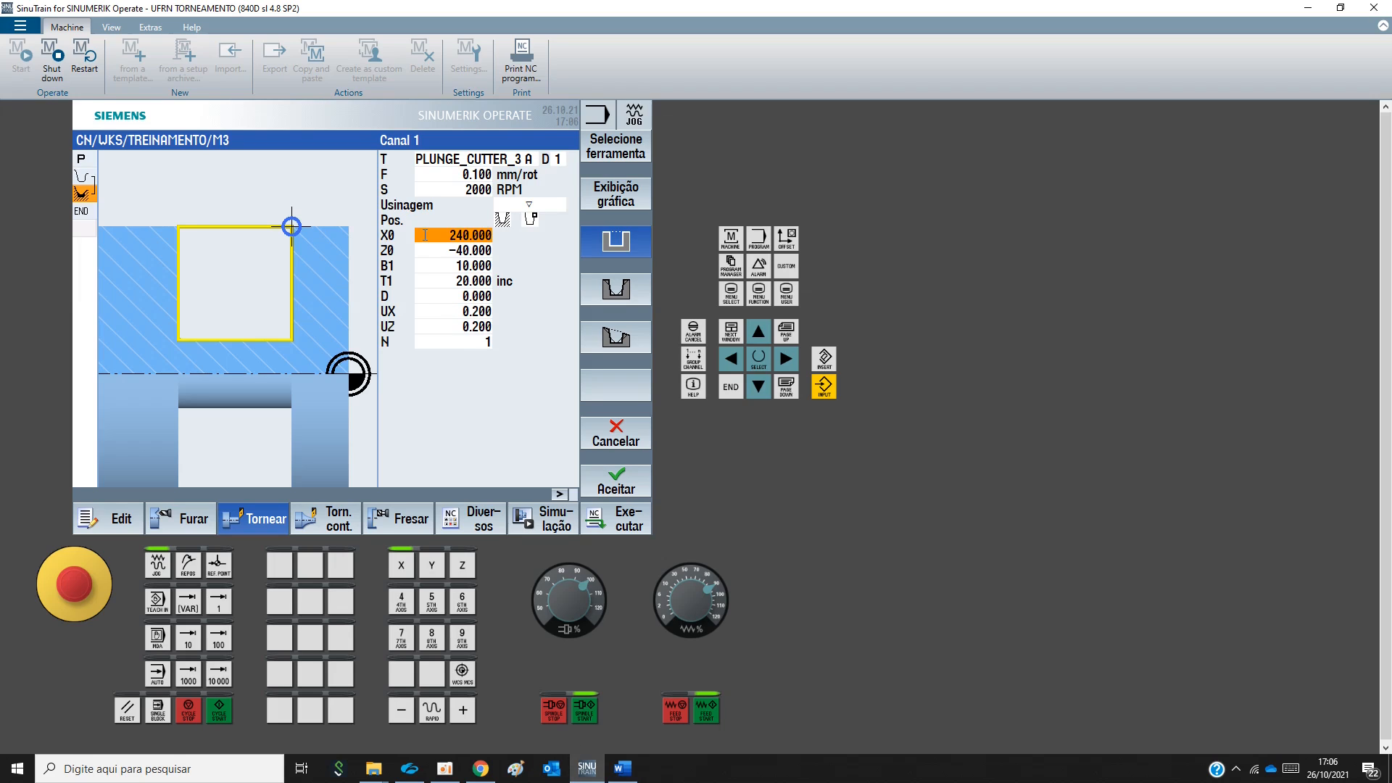
type("60")
left_click(423, 250)
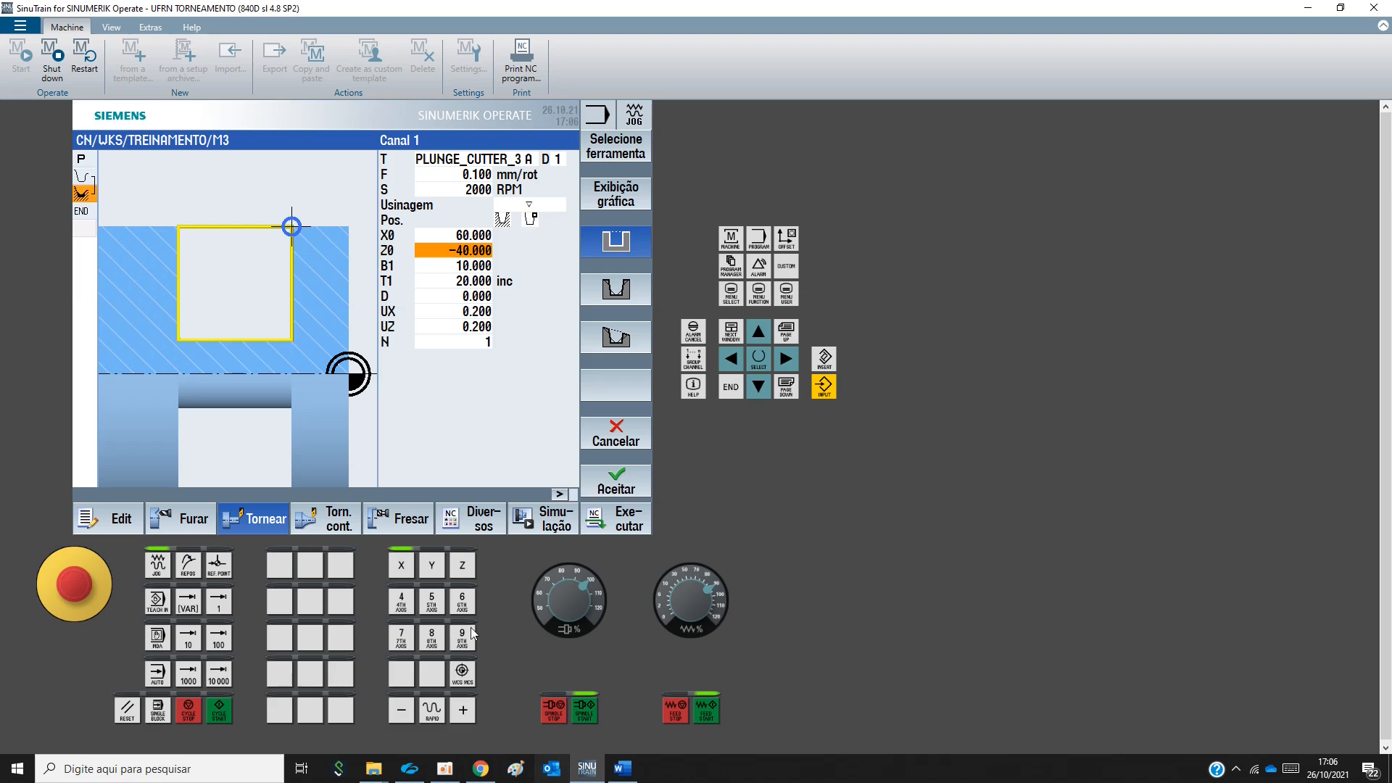
type("-45")
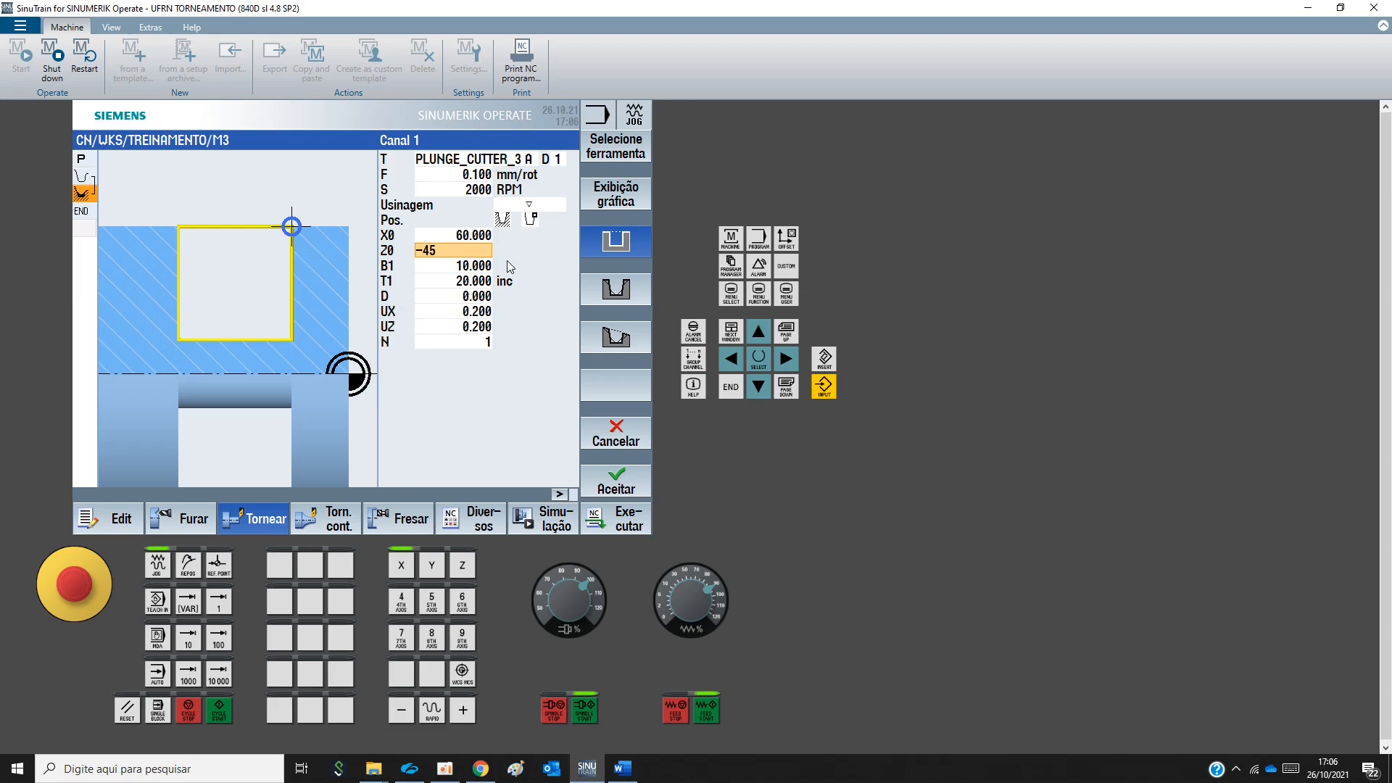
Check the groove dimensions in the Word drawing and set the width B1 to 5 and the incremental depth T1 to 5
left_click(430, 266)
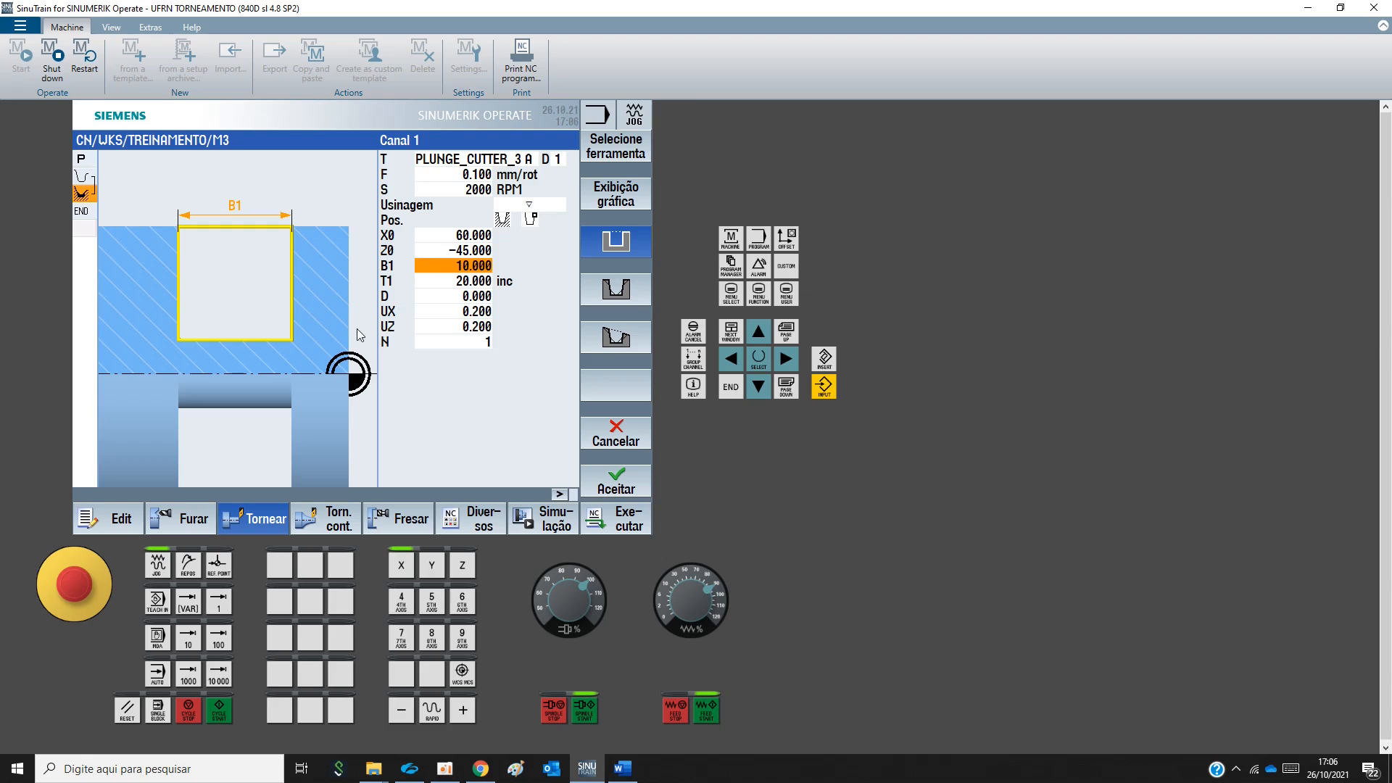
left_click(624, 769)
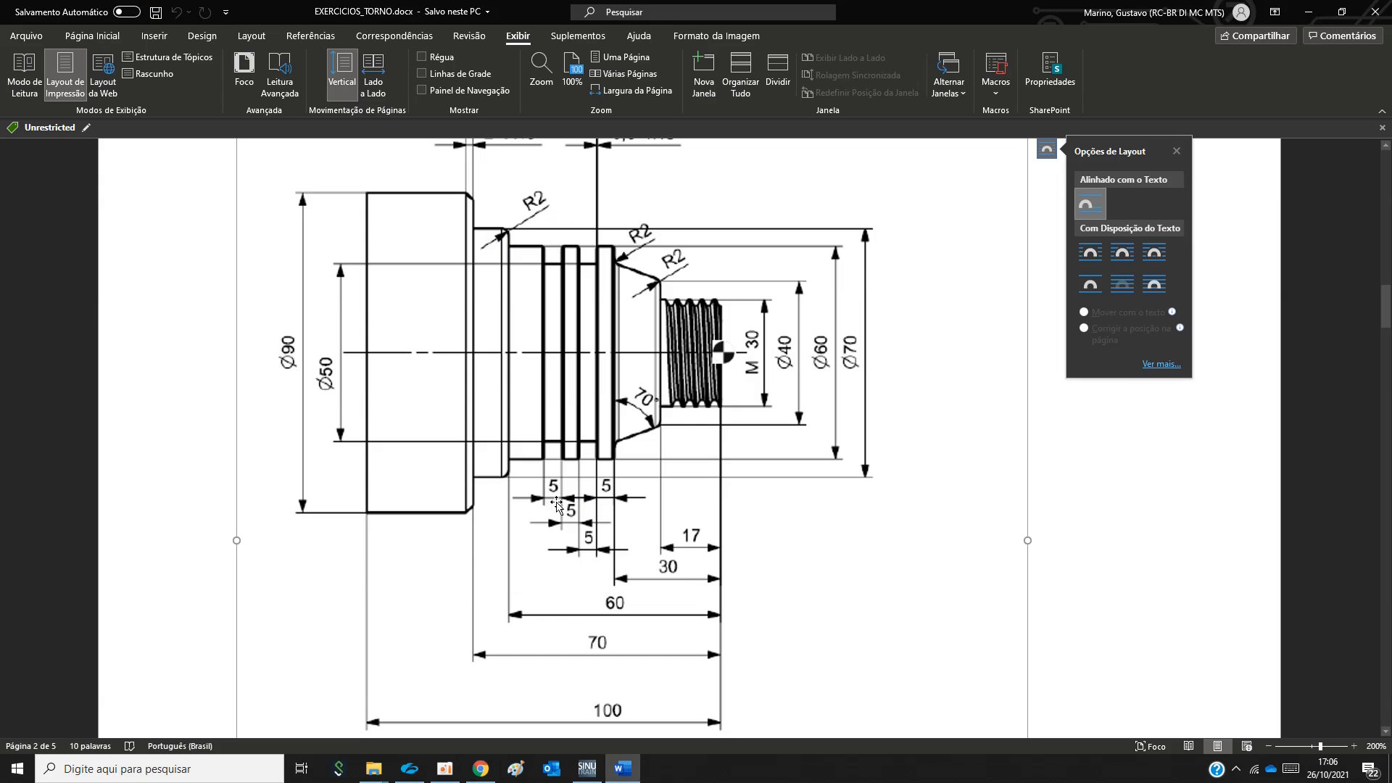
left_click(587, 769)
left_click(442, 266)
type("5")
left_click(437, 283)
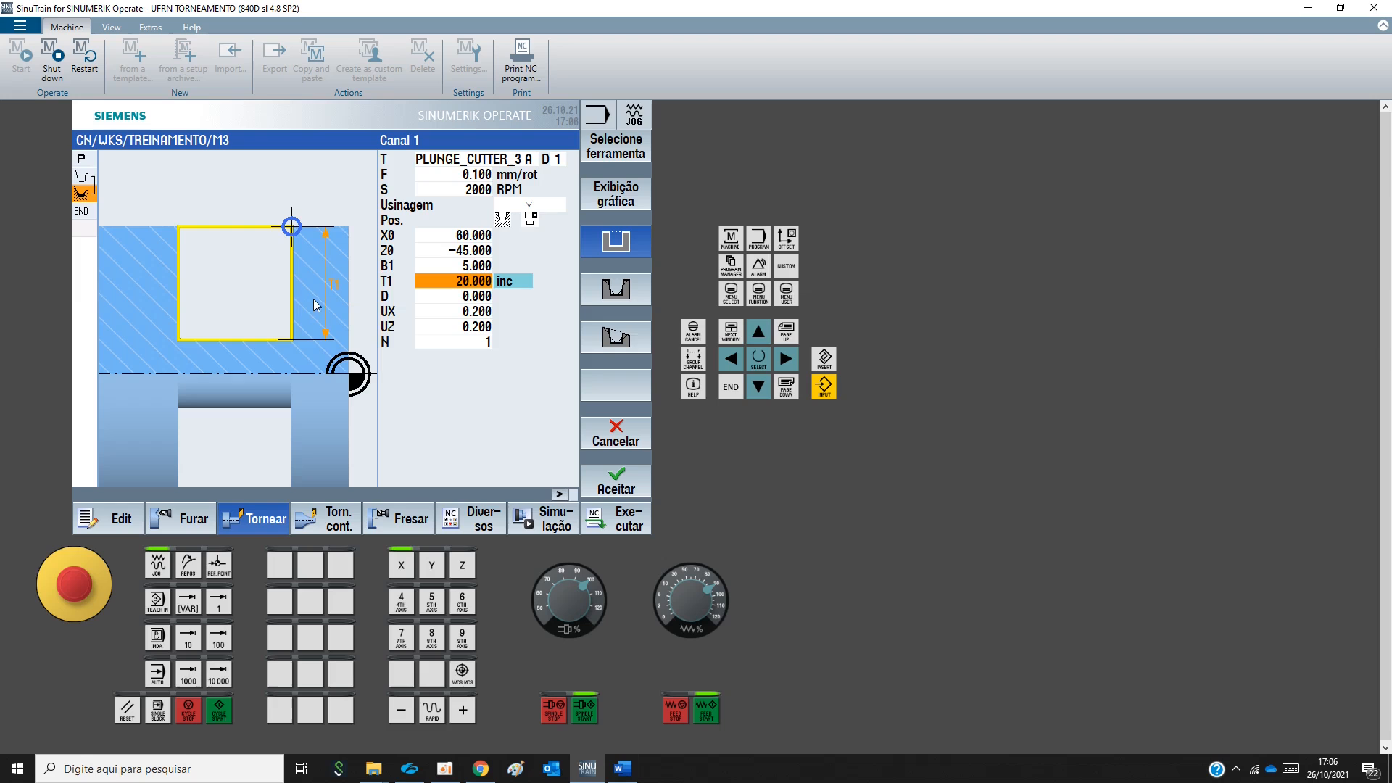
left_click(633, 767)
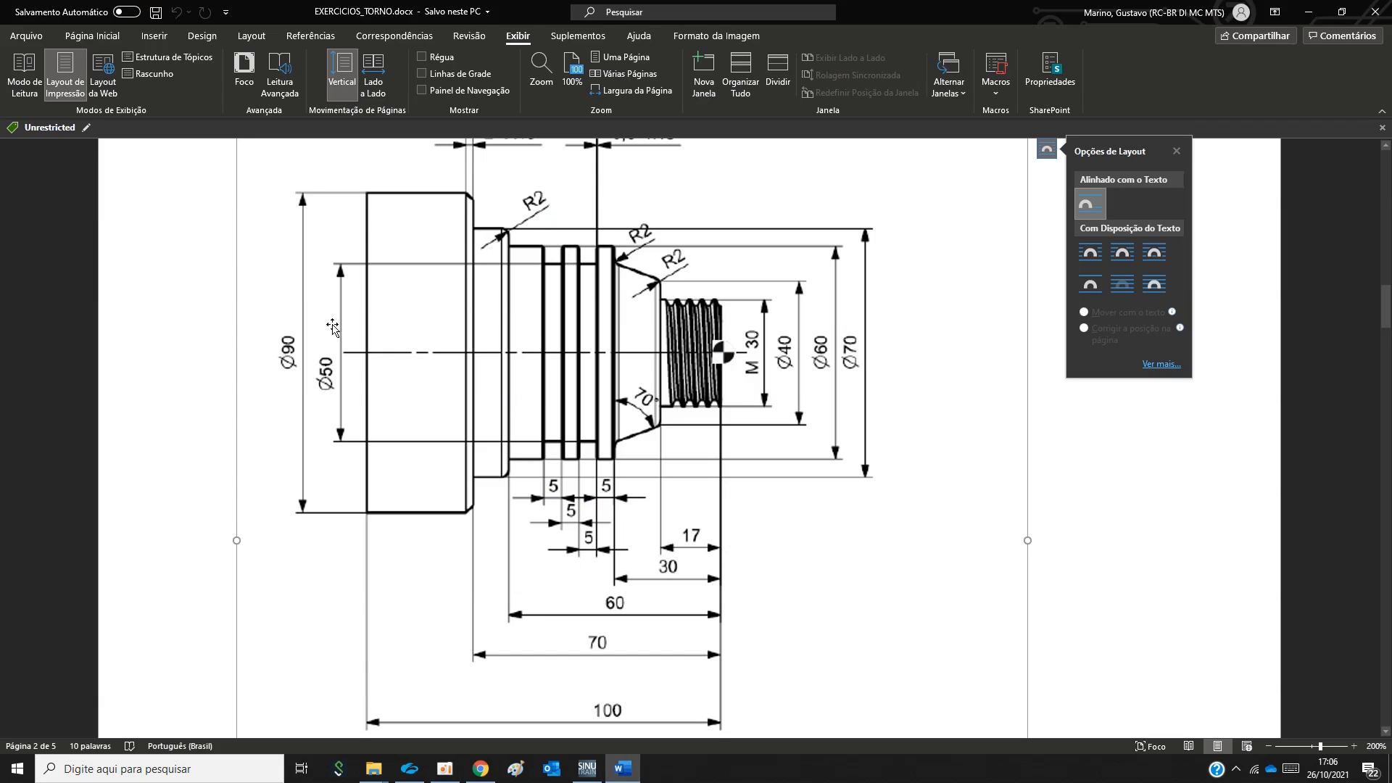
left_click(586, 768)
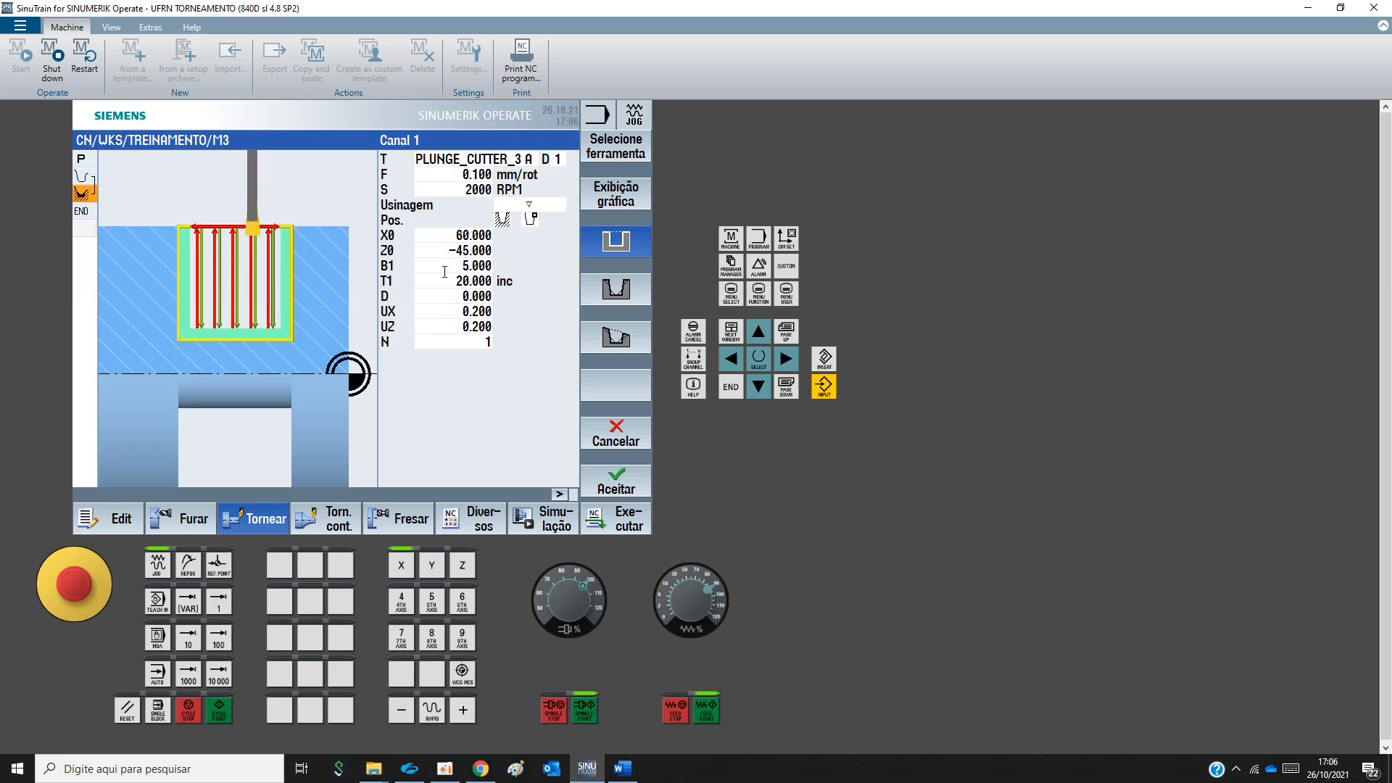
left_click(439, 280)
type("5")
key("Return")
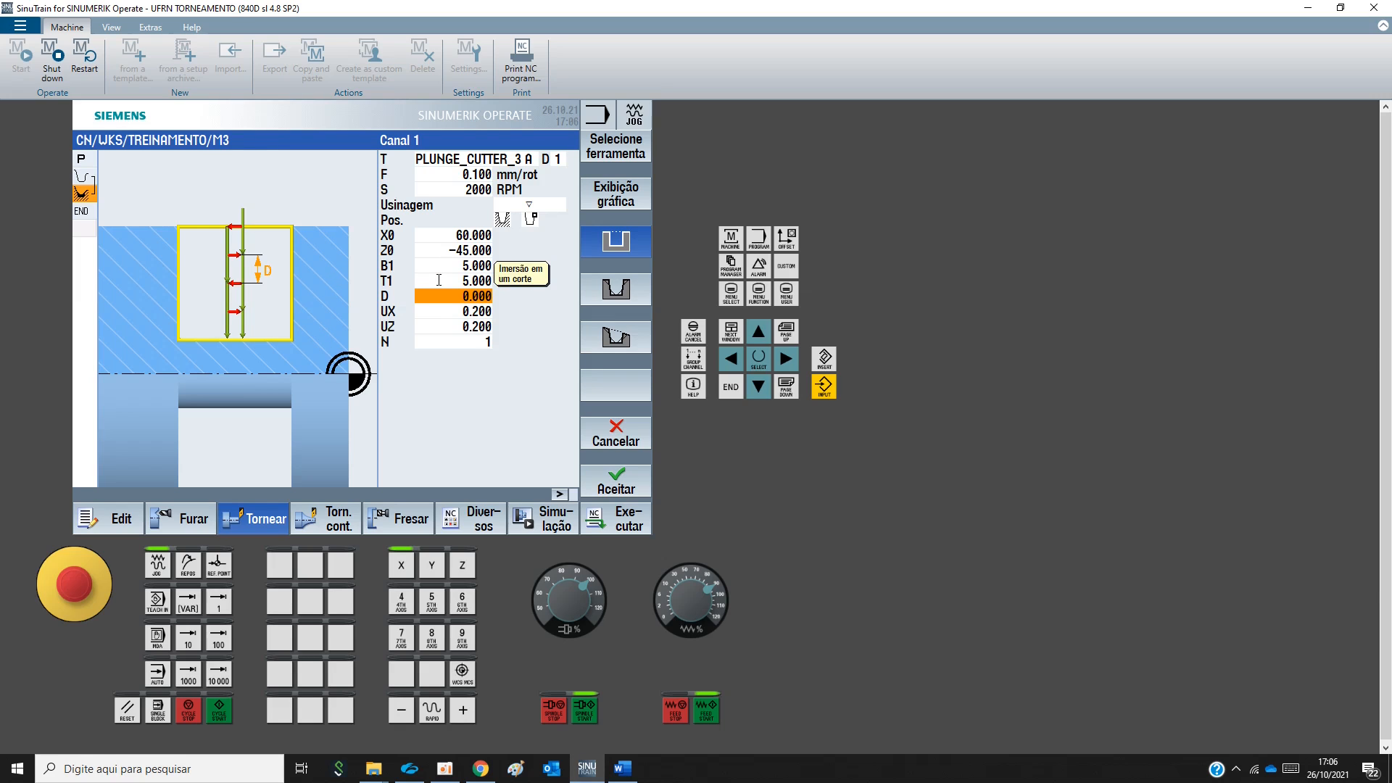
Set the infeed depth D to 0.5 and the finishing allowances UX and UZ to 0
type("0.5")
key("Return")
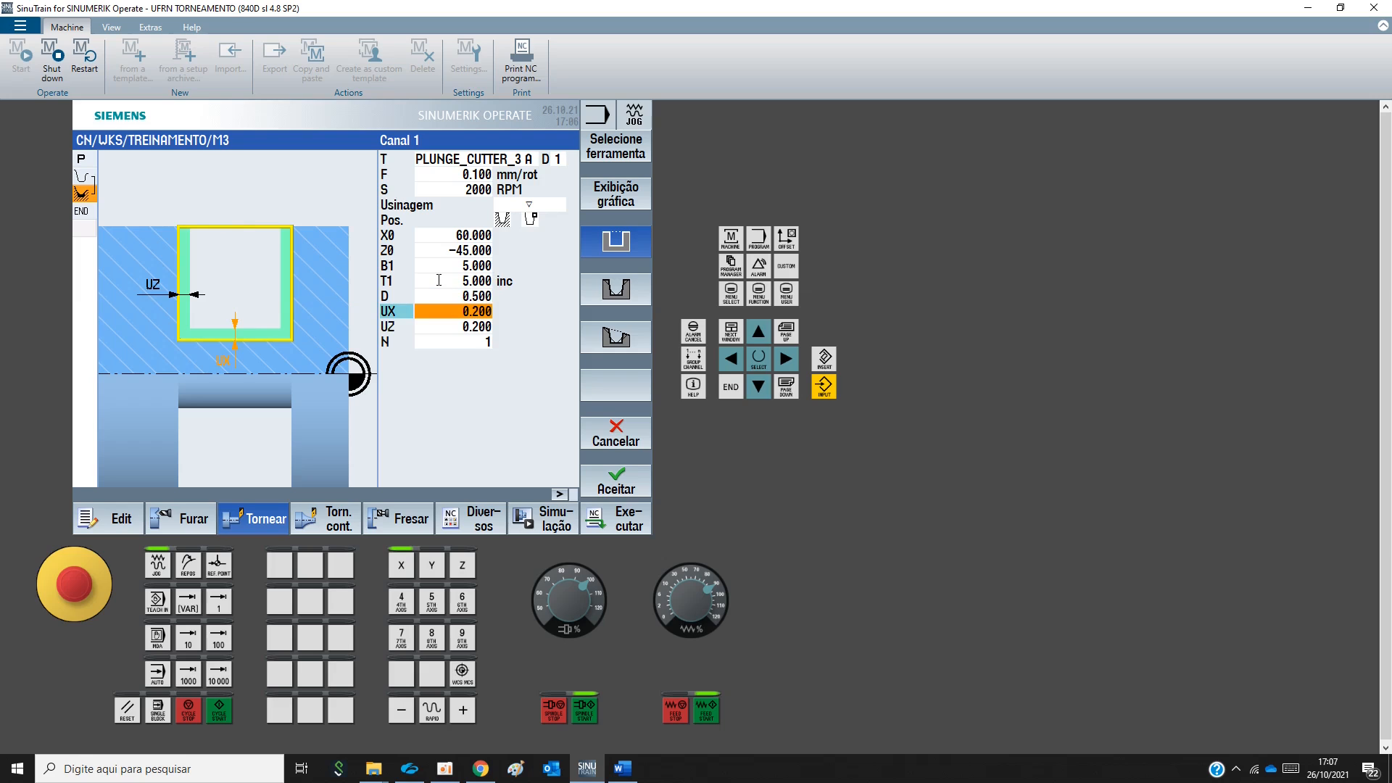
type("0")
key("Return")
type("0")
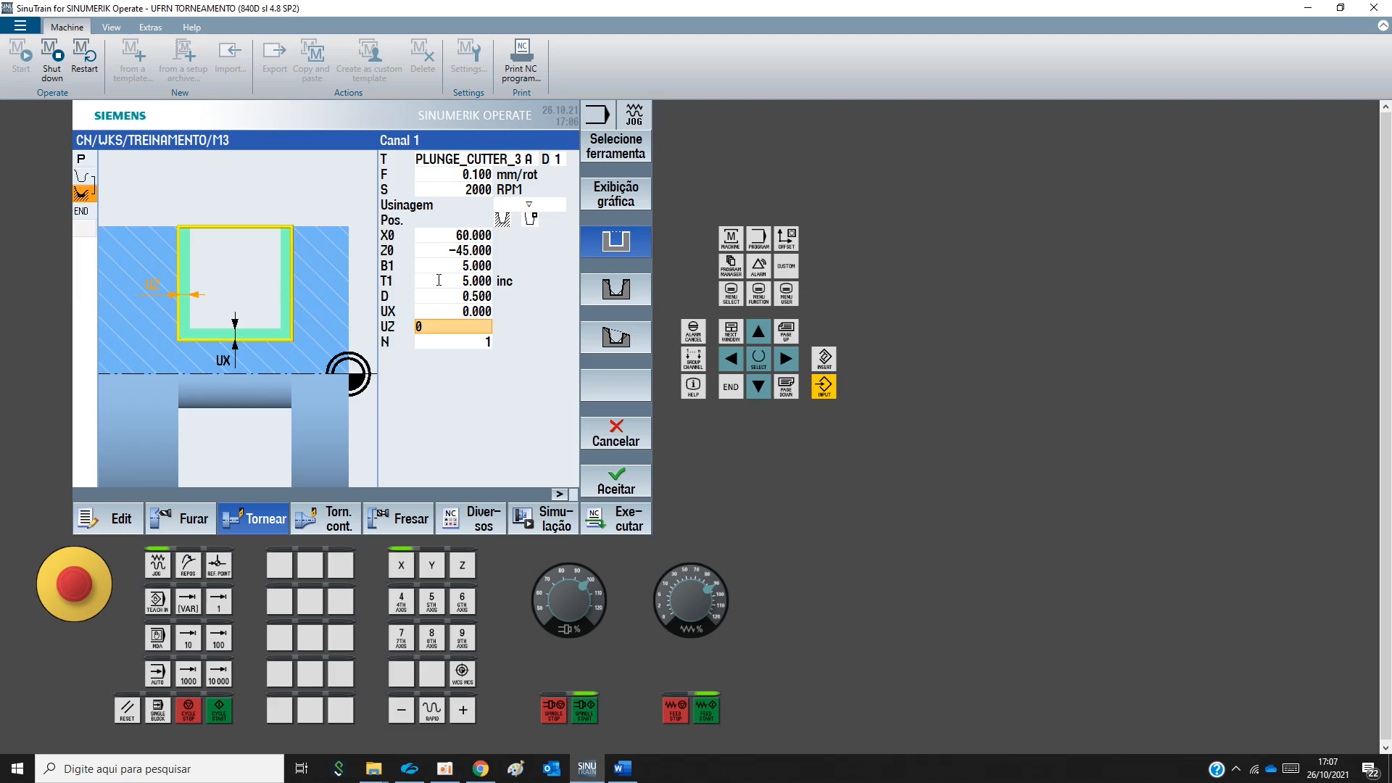
key("Return")
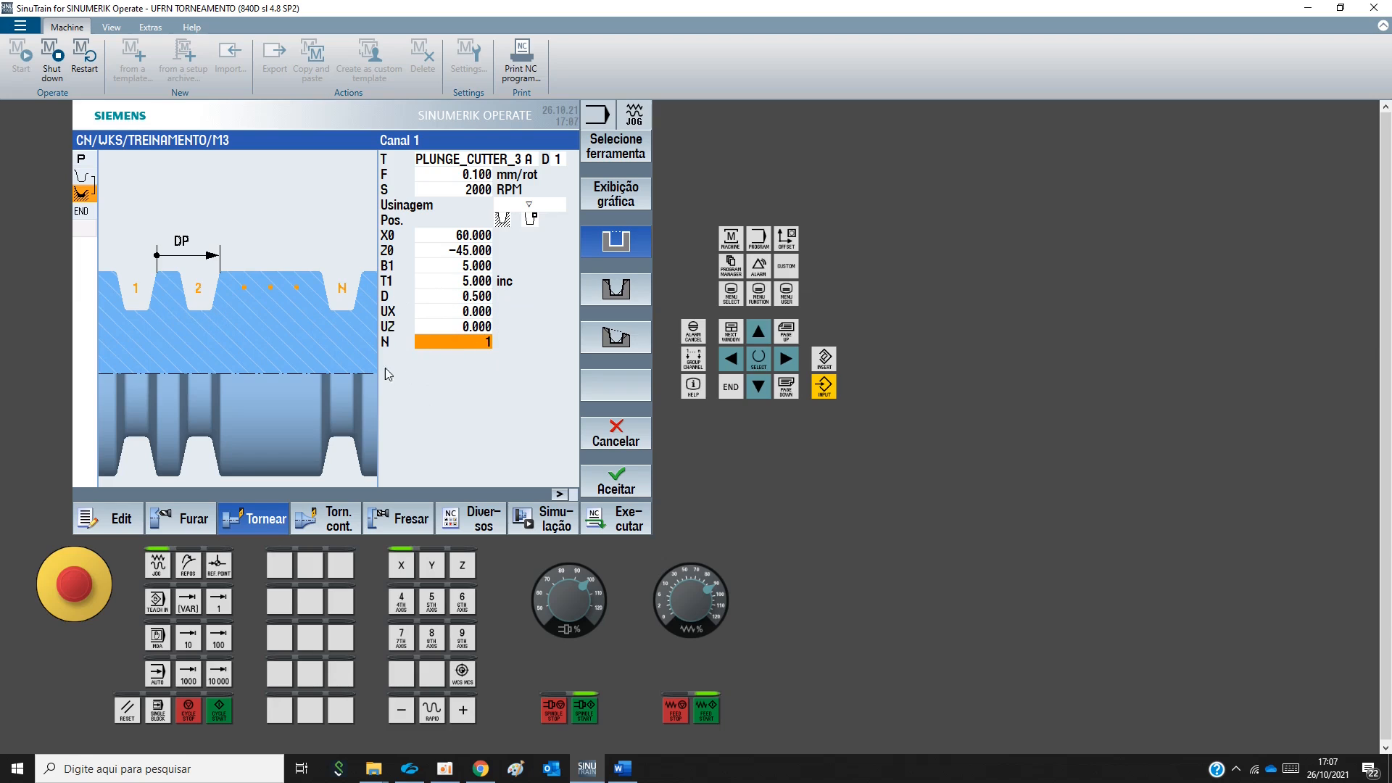
Set the number of grooves N to 2, check the groove spacing in the Word drawing, and return to SinuTrain
type("2")
key("Return")
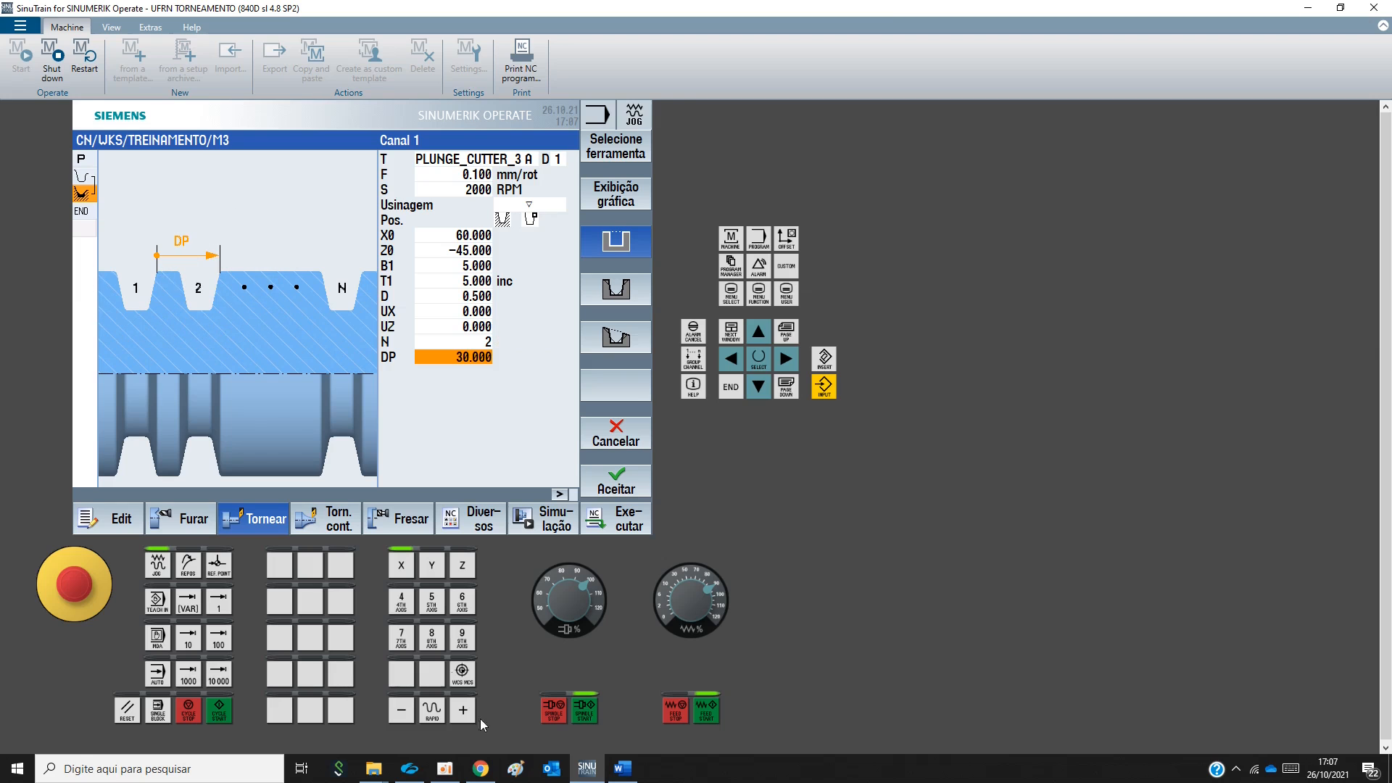
left_click(622, 768)
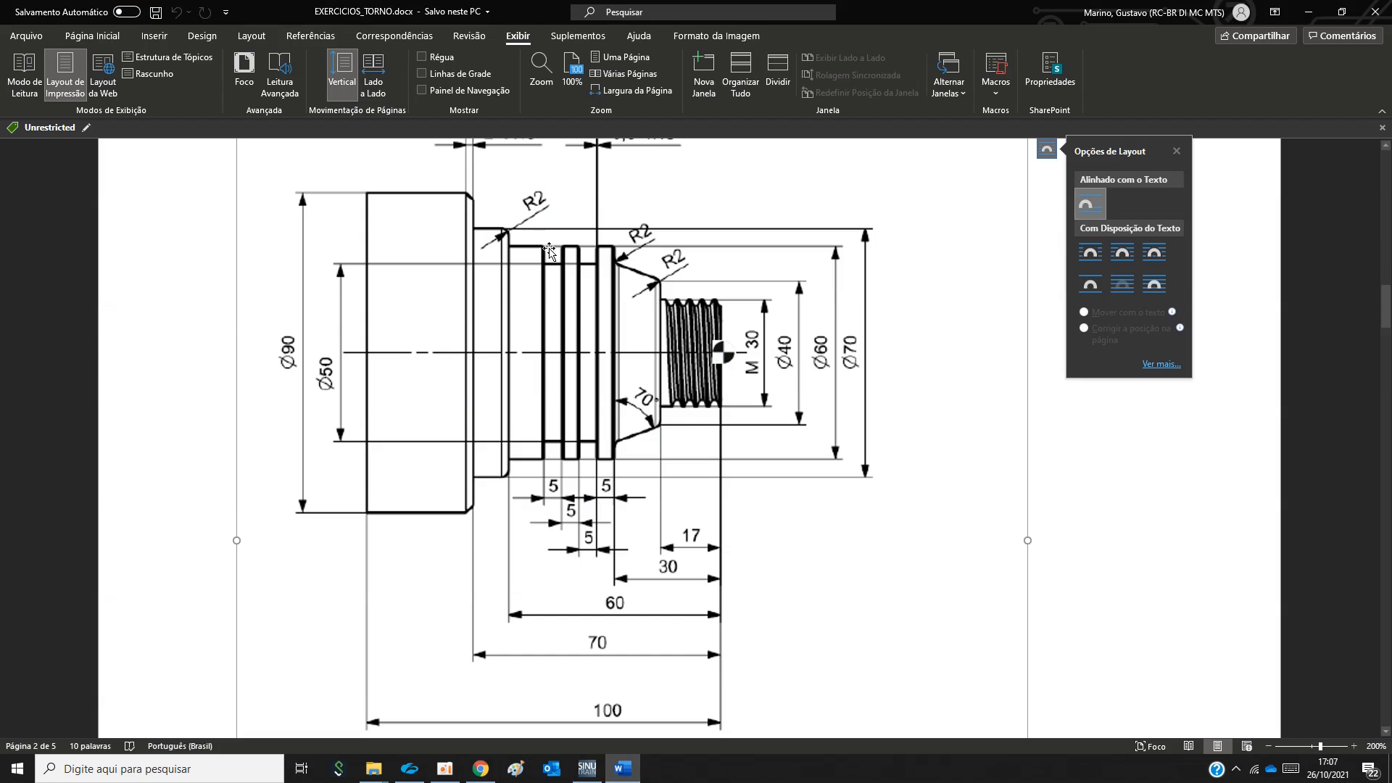
key("ctrl")
key("ctrl")
key("ctrl")
key("ctrl")
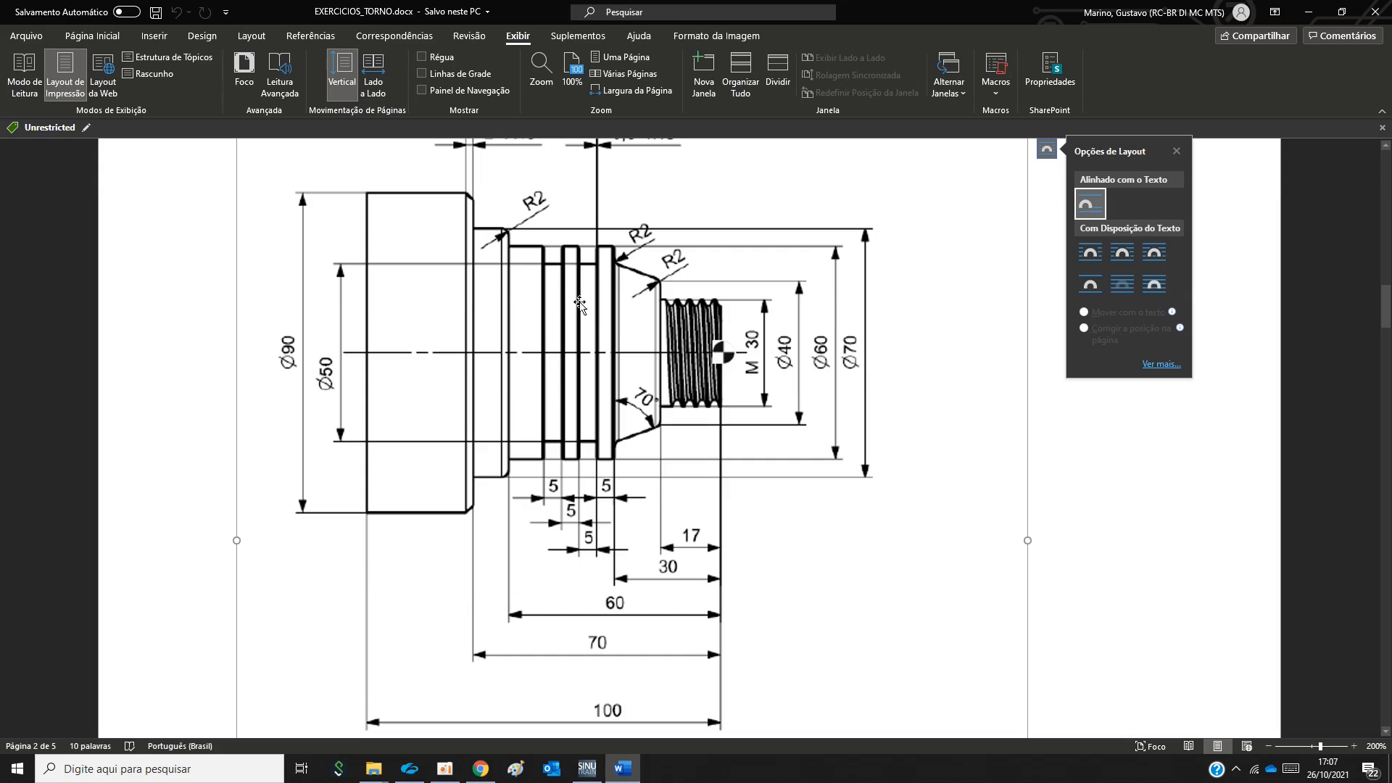
key("ctrl")
left_click(586, 768)
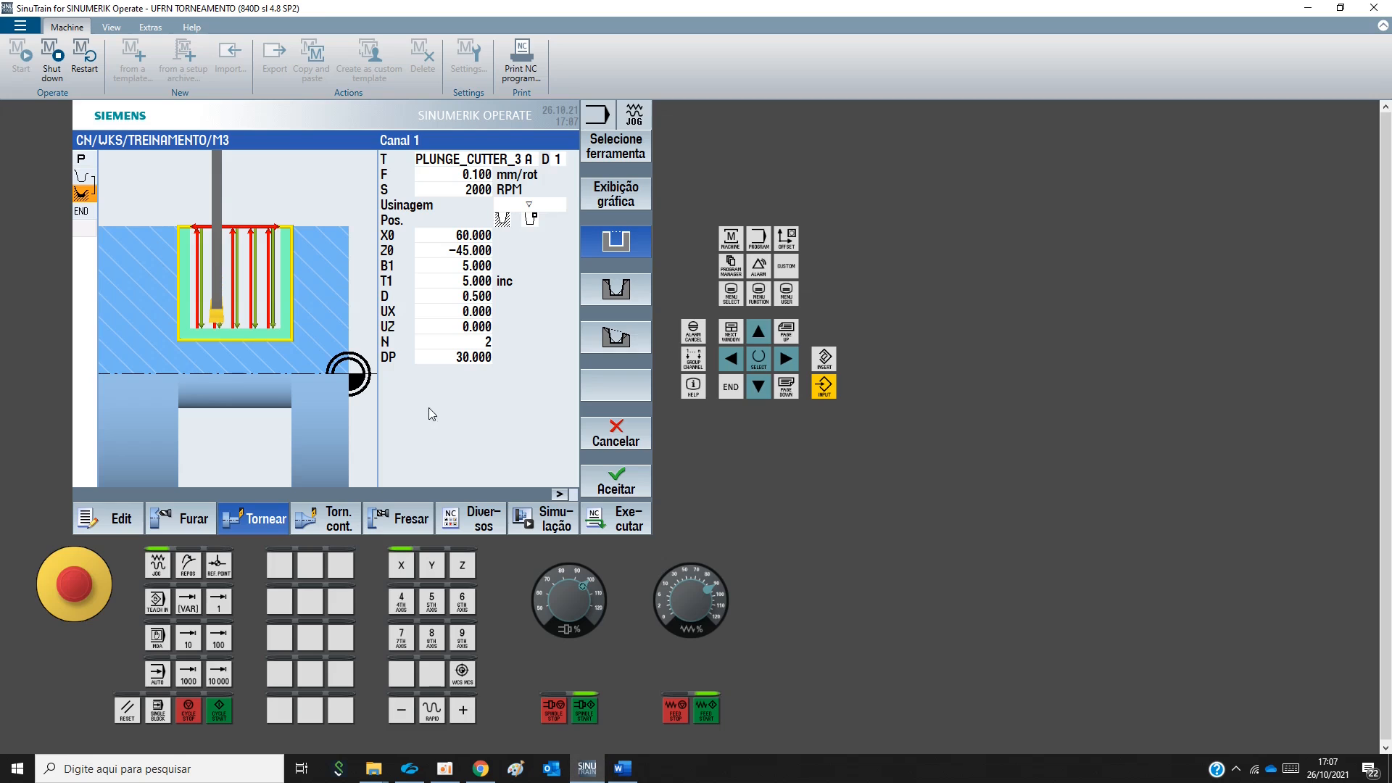
Set the groove spacing DP to 10 and accept the groove cycle into the program
left_click(445, 357)
type("10")
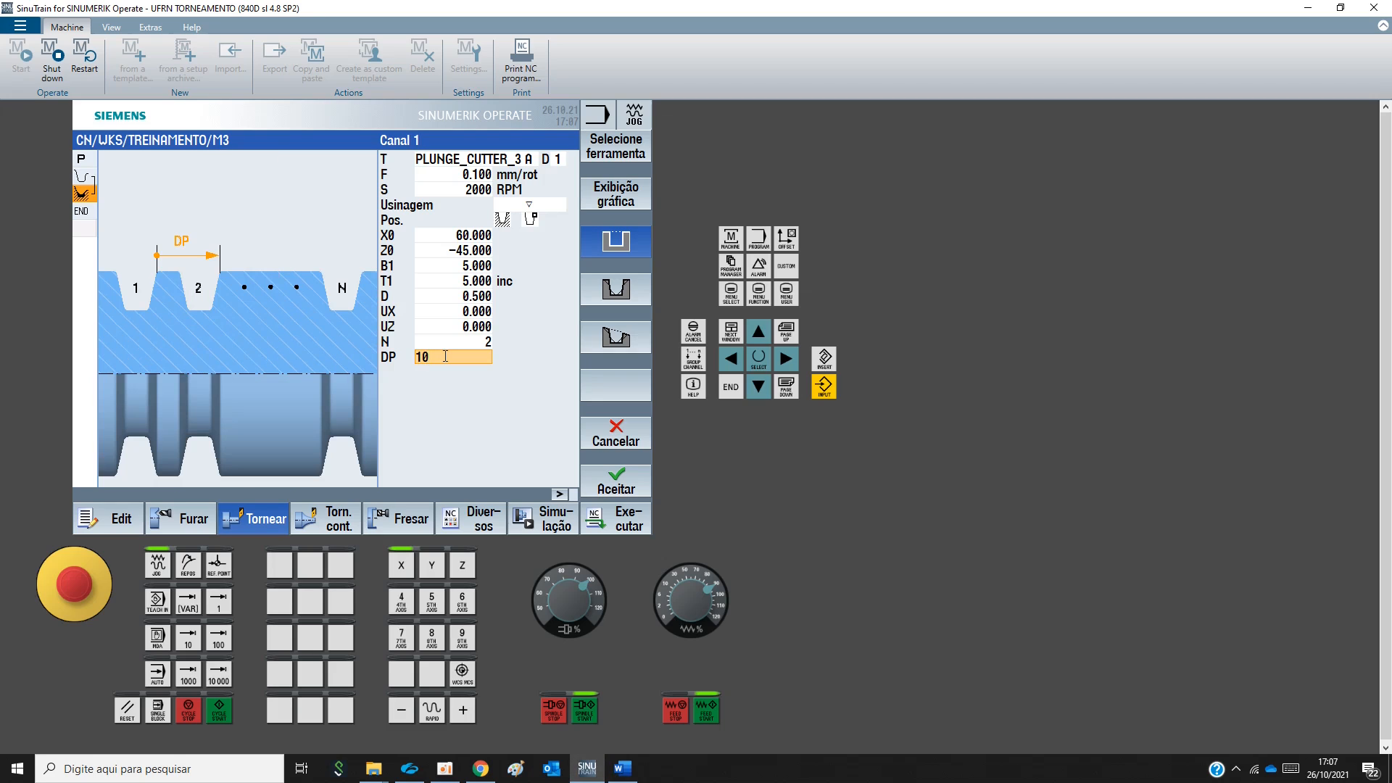
key("Return")
left_click(627, 486)
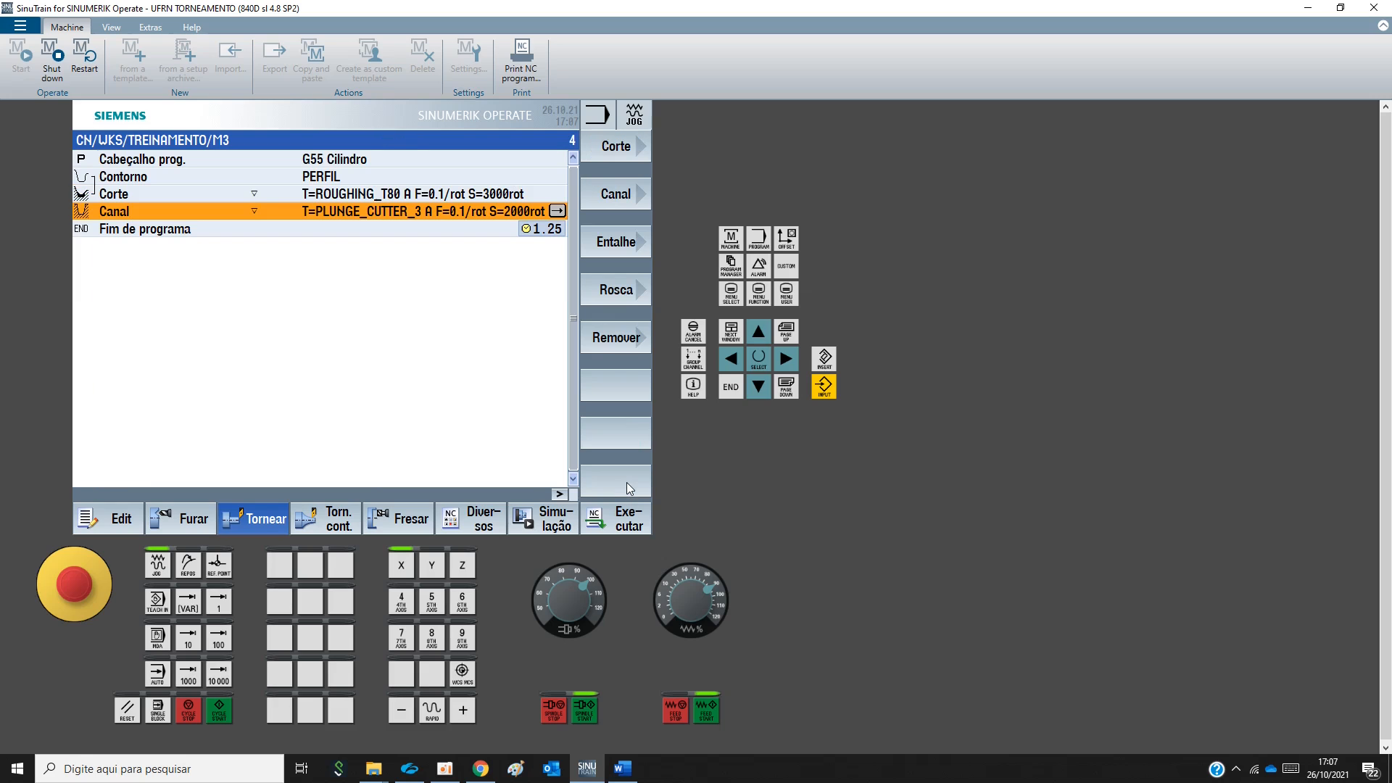
Simulate the M3 program, watching the machining in side view and in 3D view
left_click(562, 519)
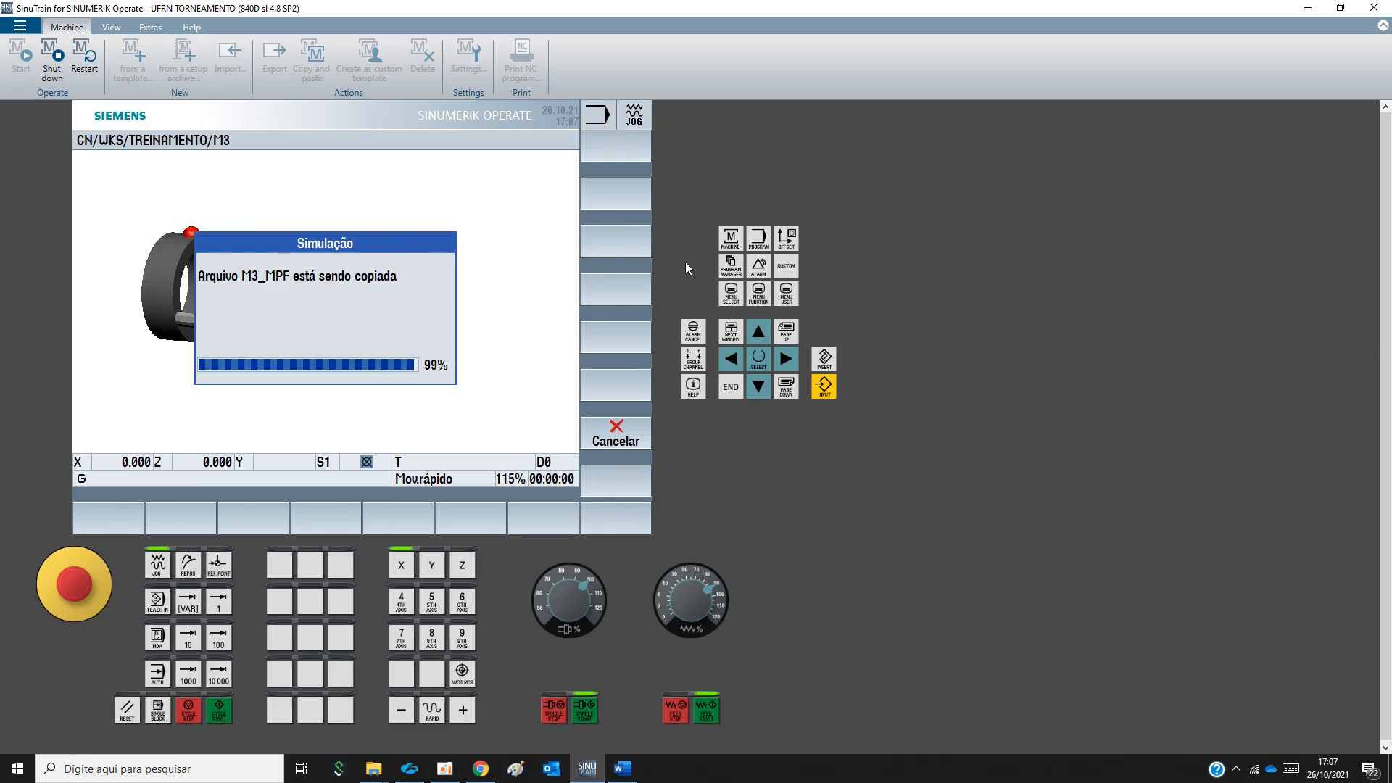
left_click(638, 246)
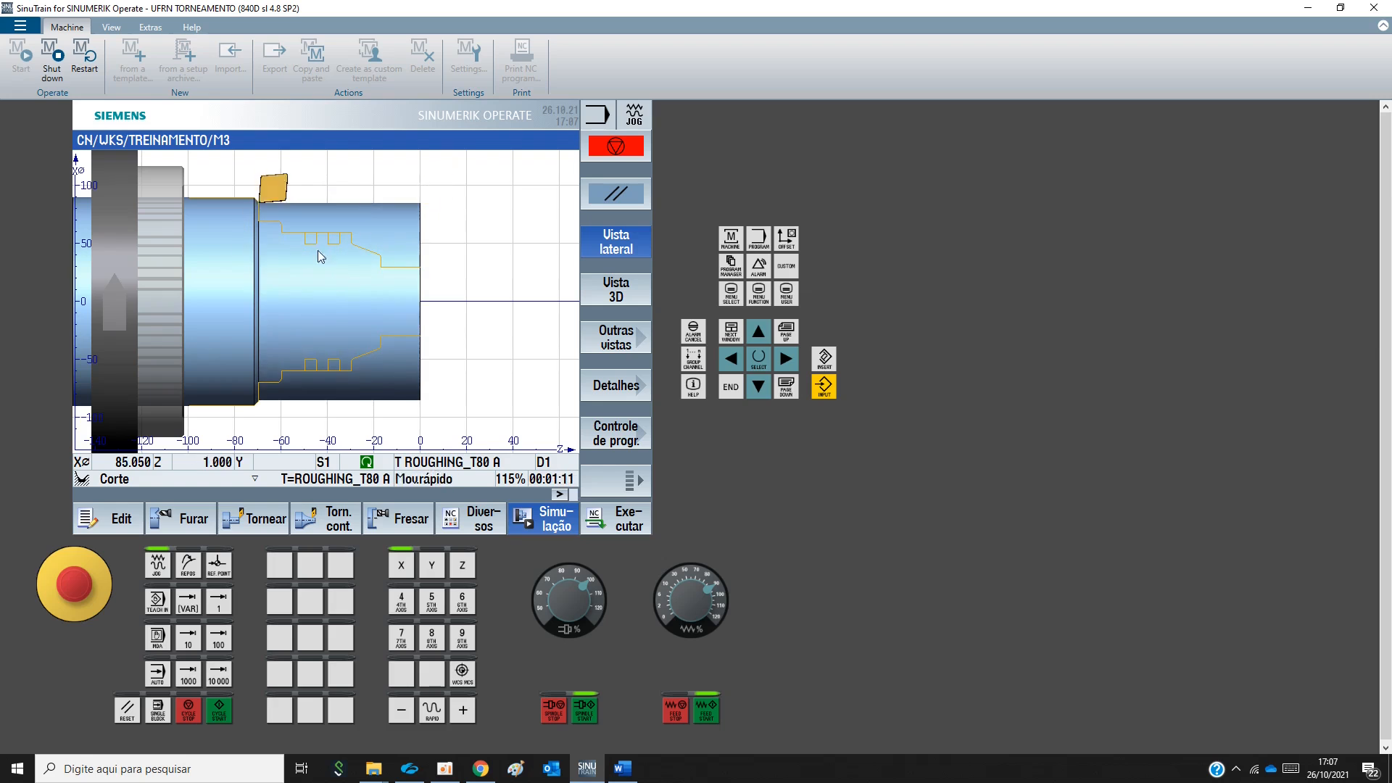
left_click(618, 295)
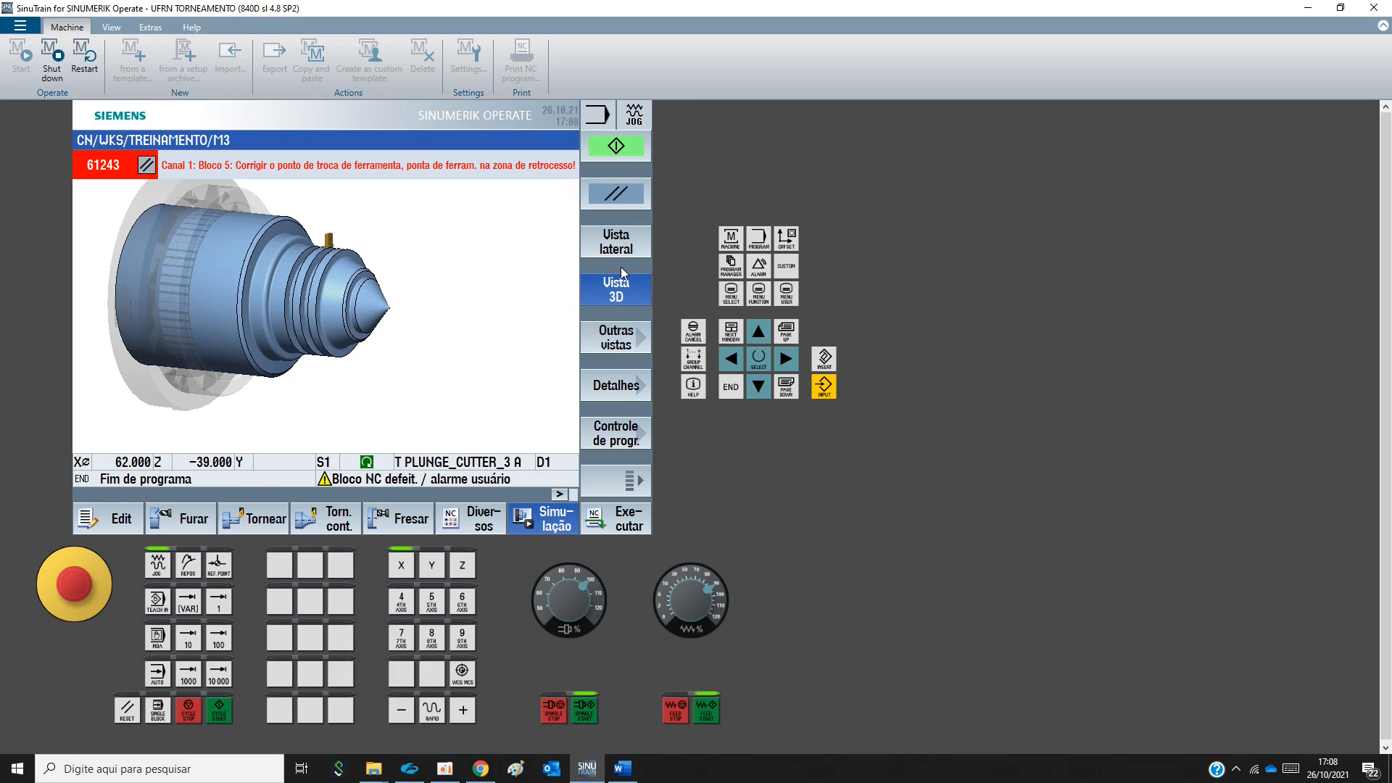
Zoom out the 3D simulation, turn on the tool path display, and delete the drawn paths
left_click(624, 435)
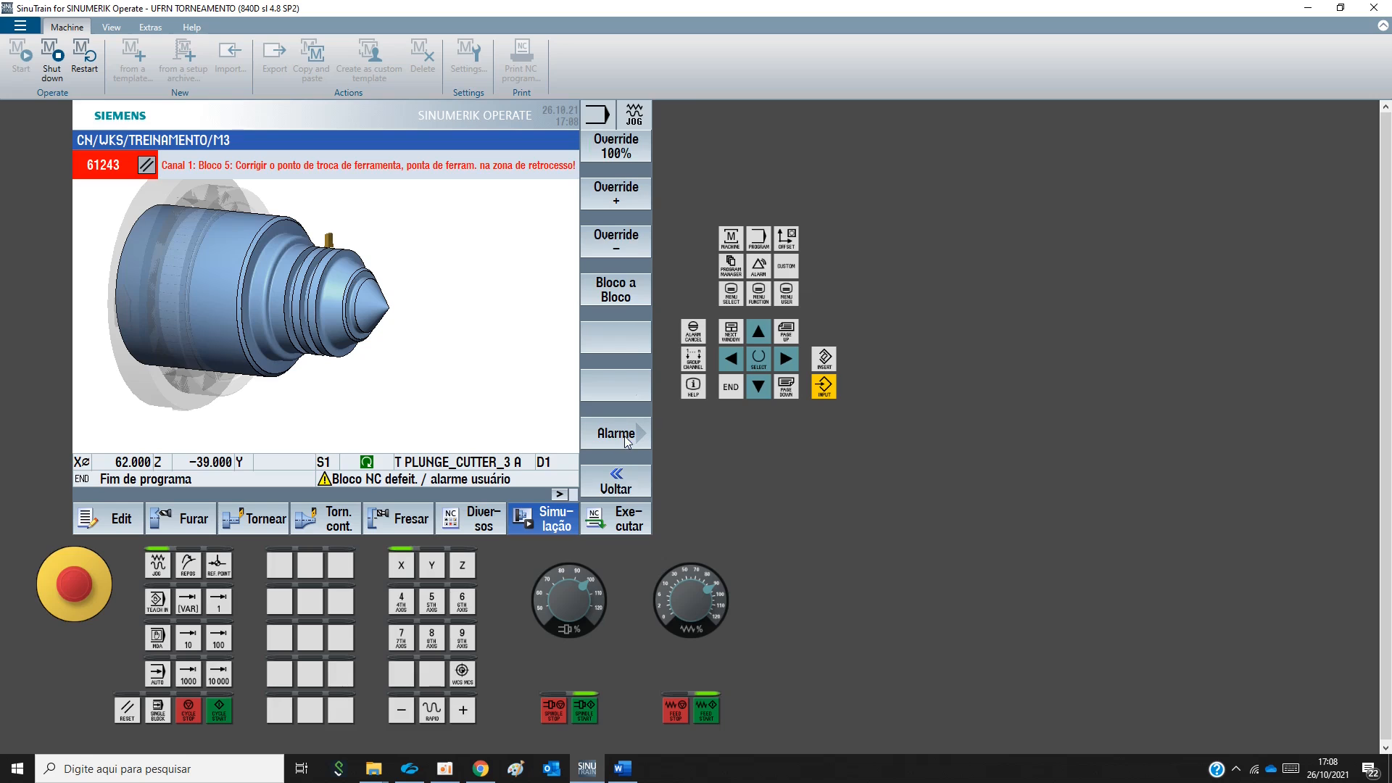
left_click(635, 496)
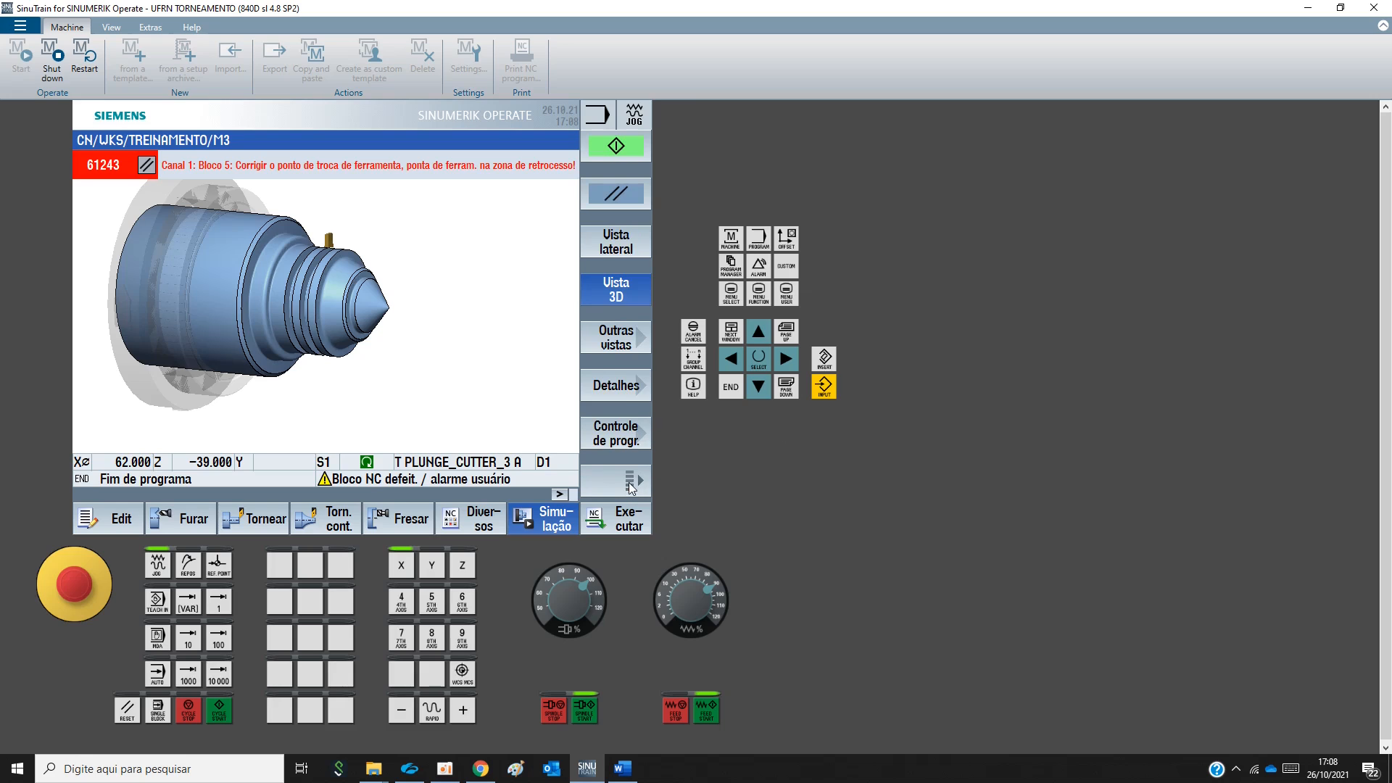
left_click(632, 486)
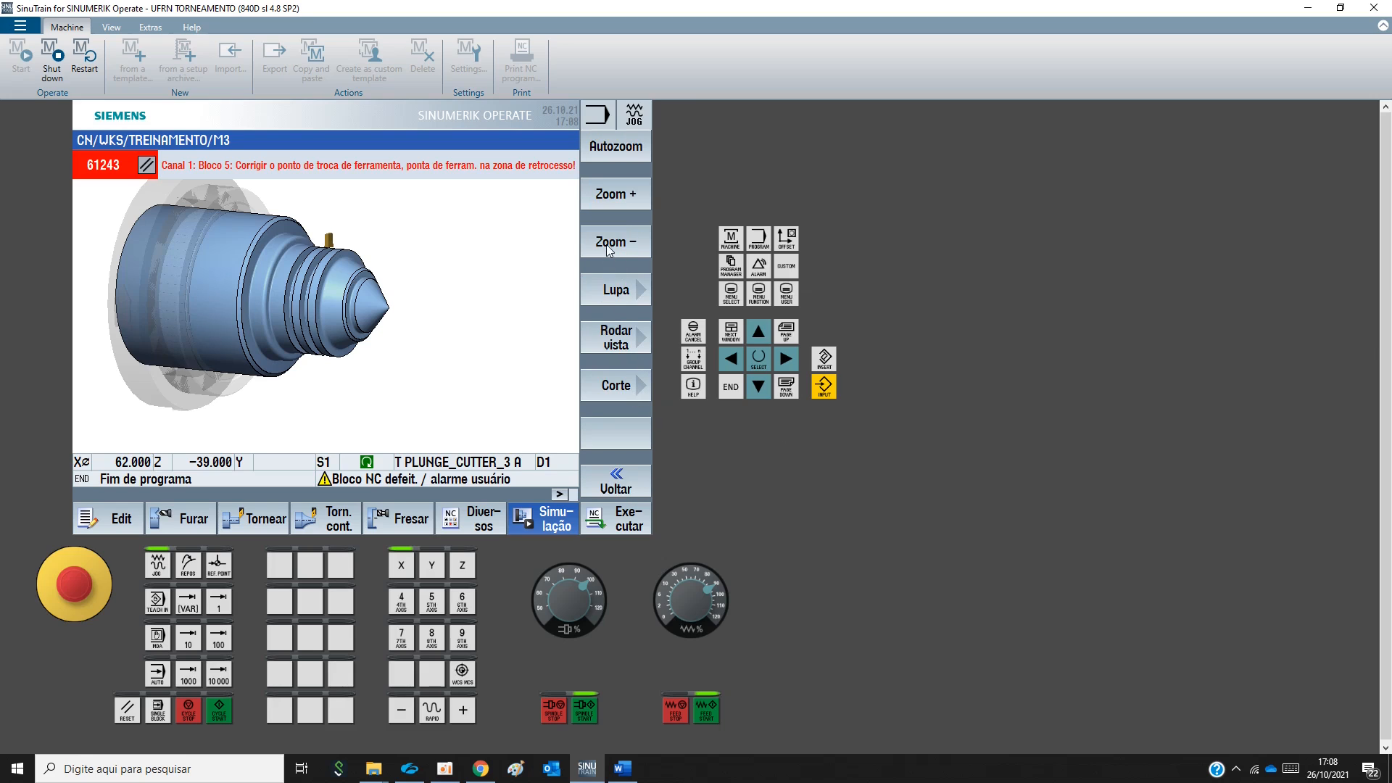
left_click(608, 248)
left_click(608, 249)
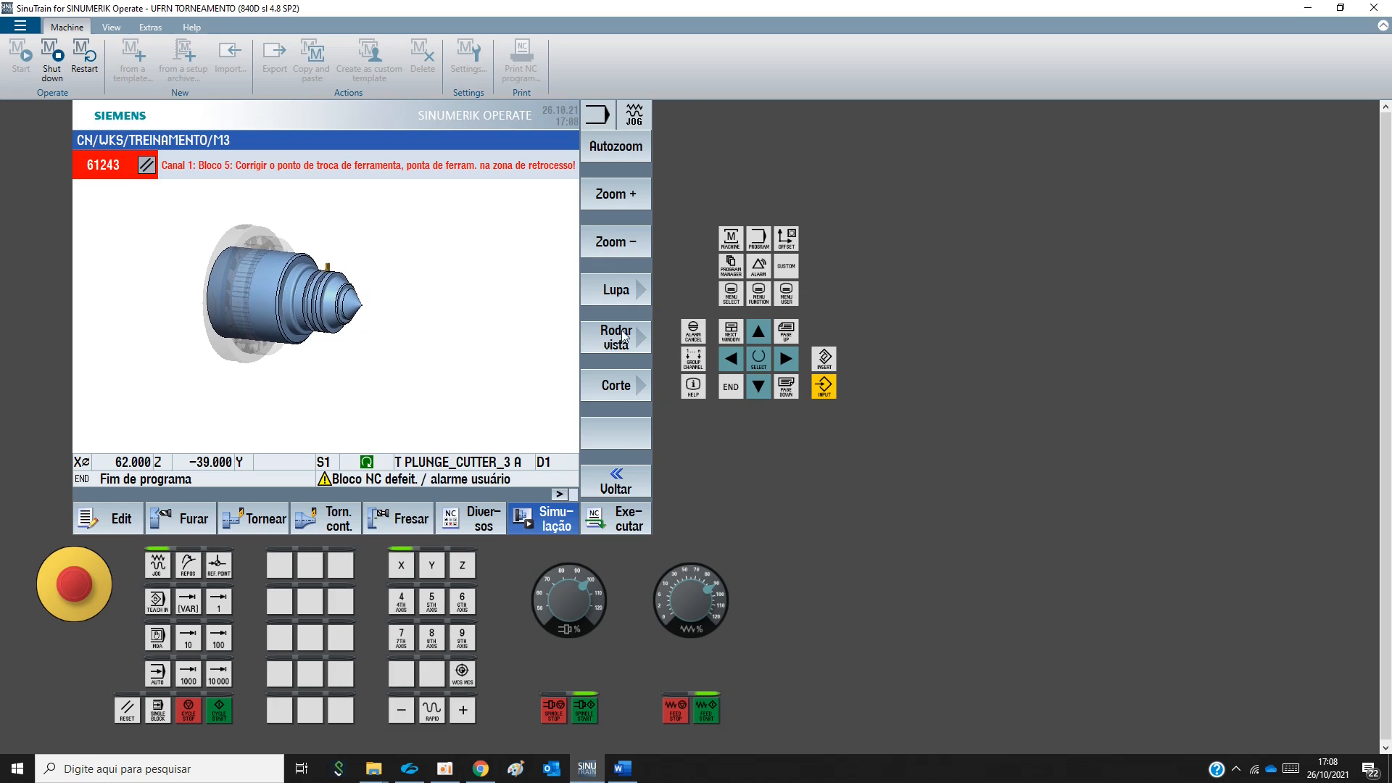
left_click(625, 487)
left_click(631, 486)
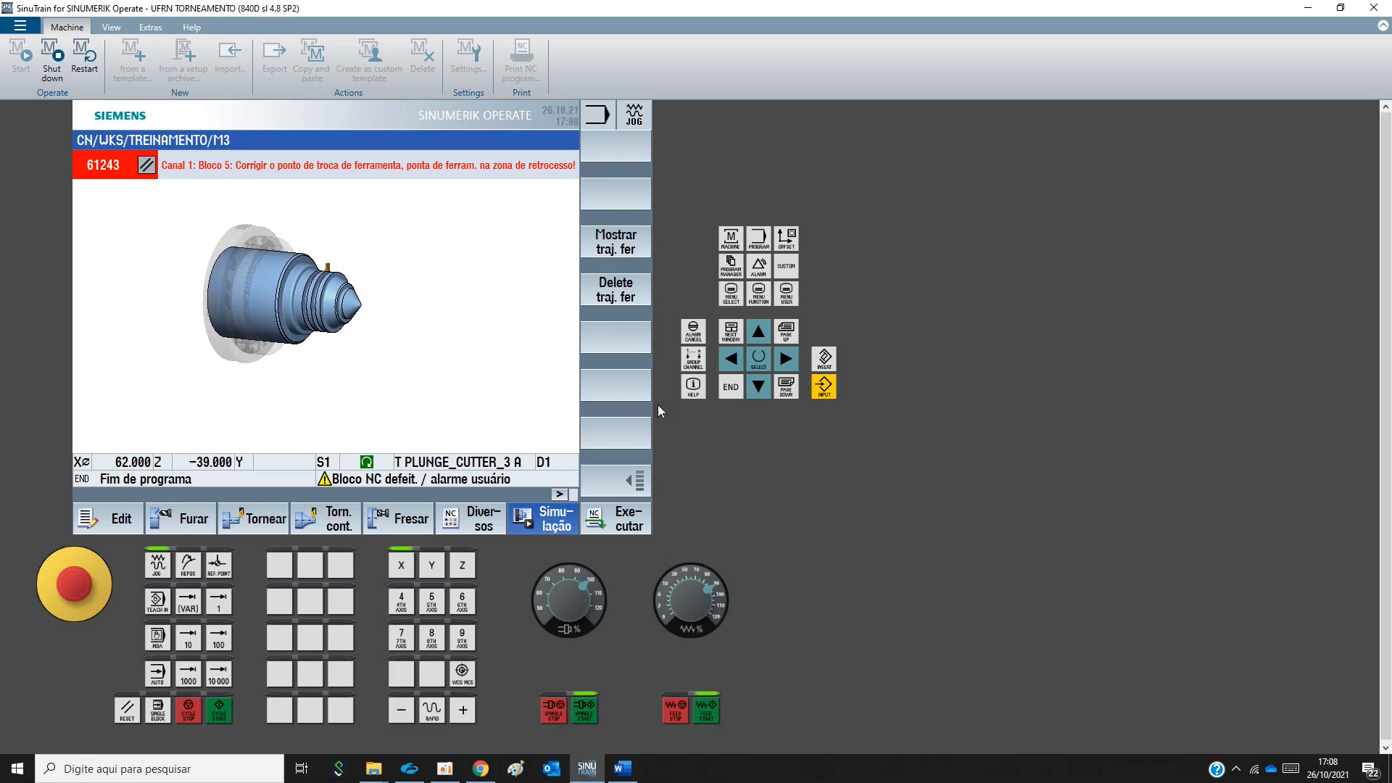
left_click(622, 249)
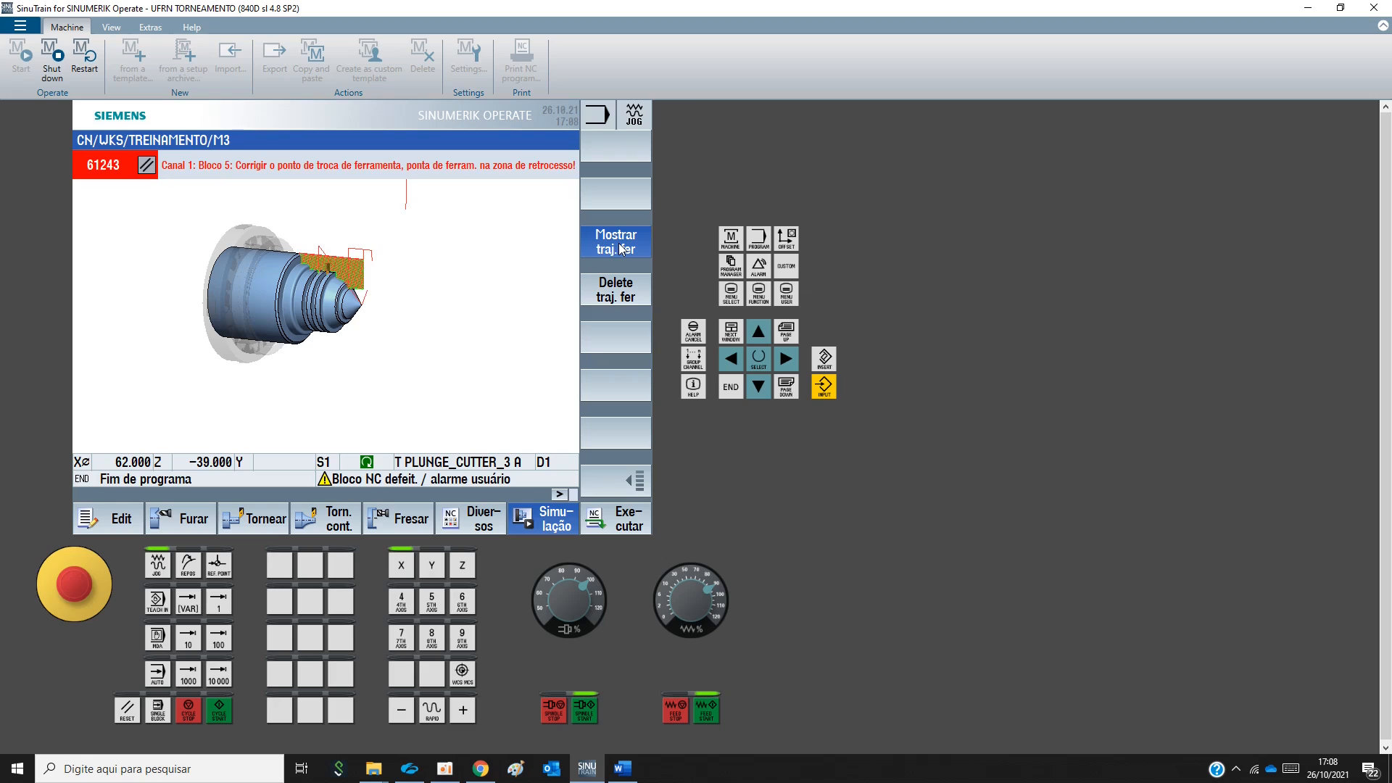
left_click(625, 296)
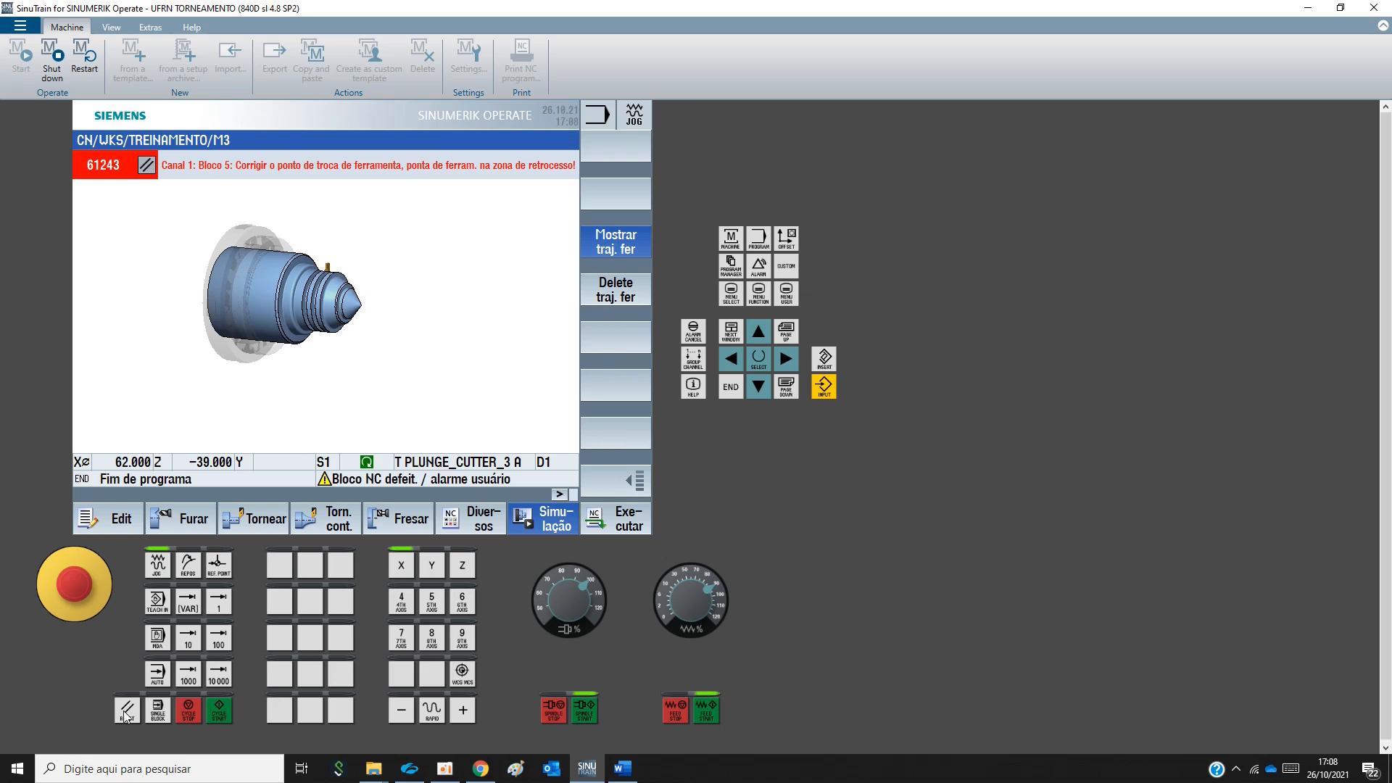
Restart the simulation with tool paths displayed and examine the tool's movements around the part
left_click(548, 520)
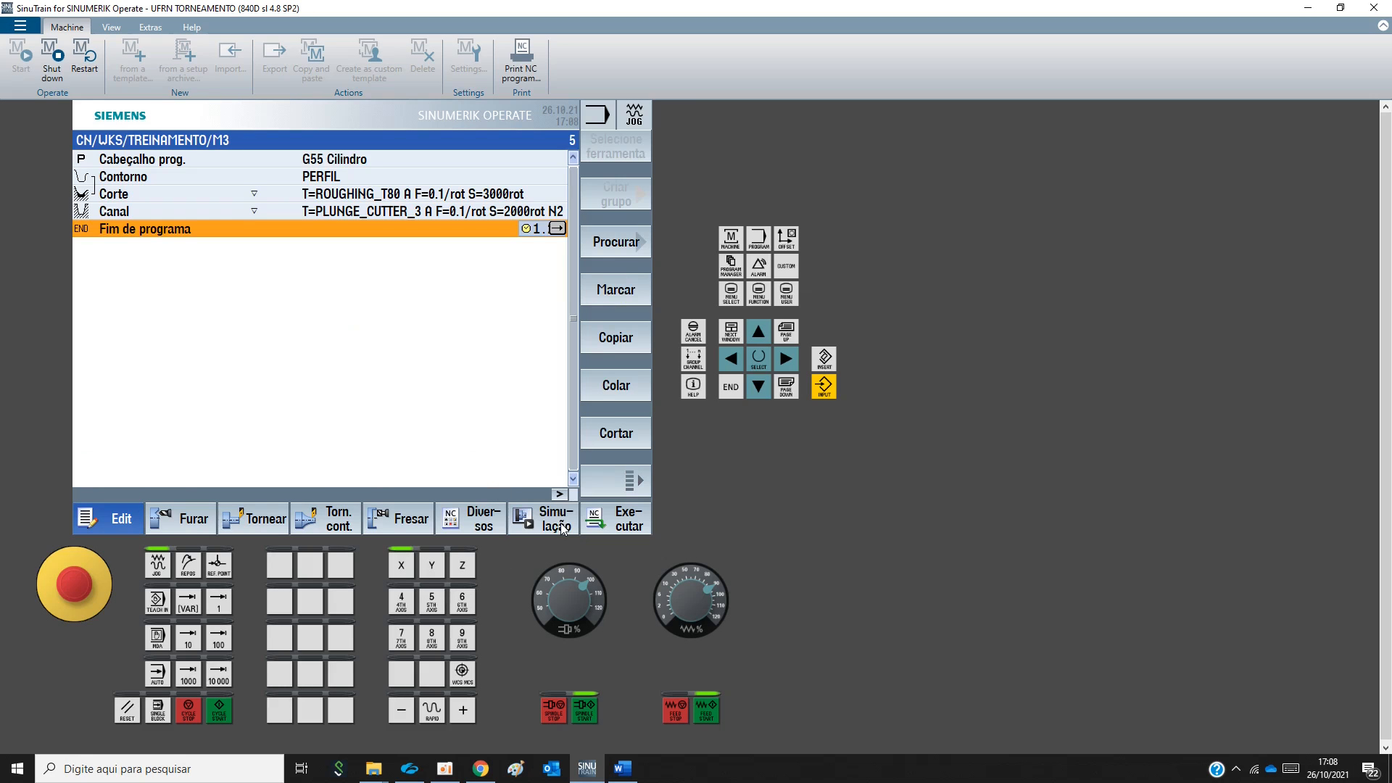
left_click(559, 521)
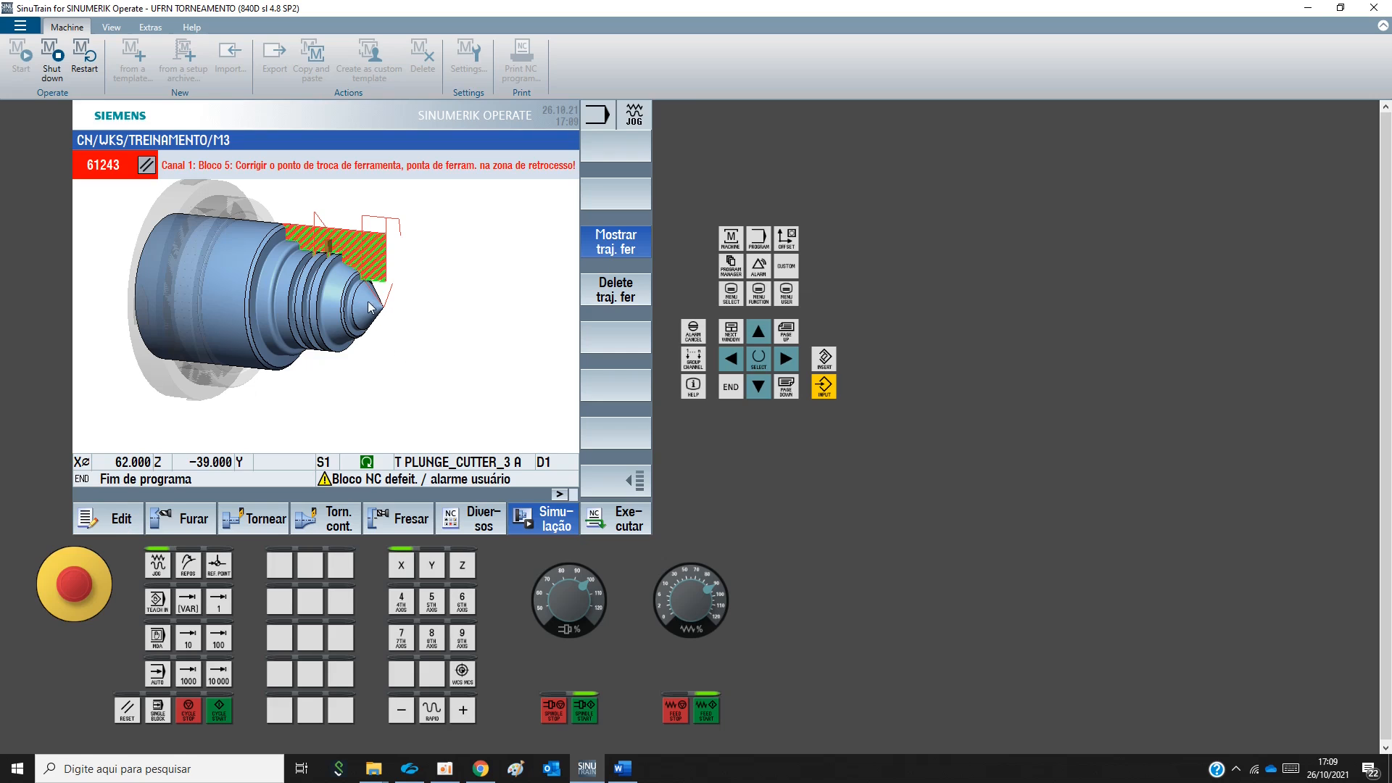
key("ctrl")
key("ctrl")
key("ctrl")
key("ctrl")
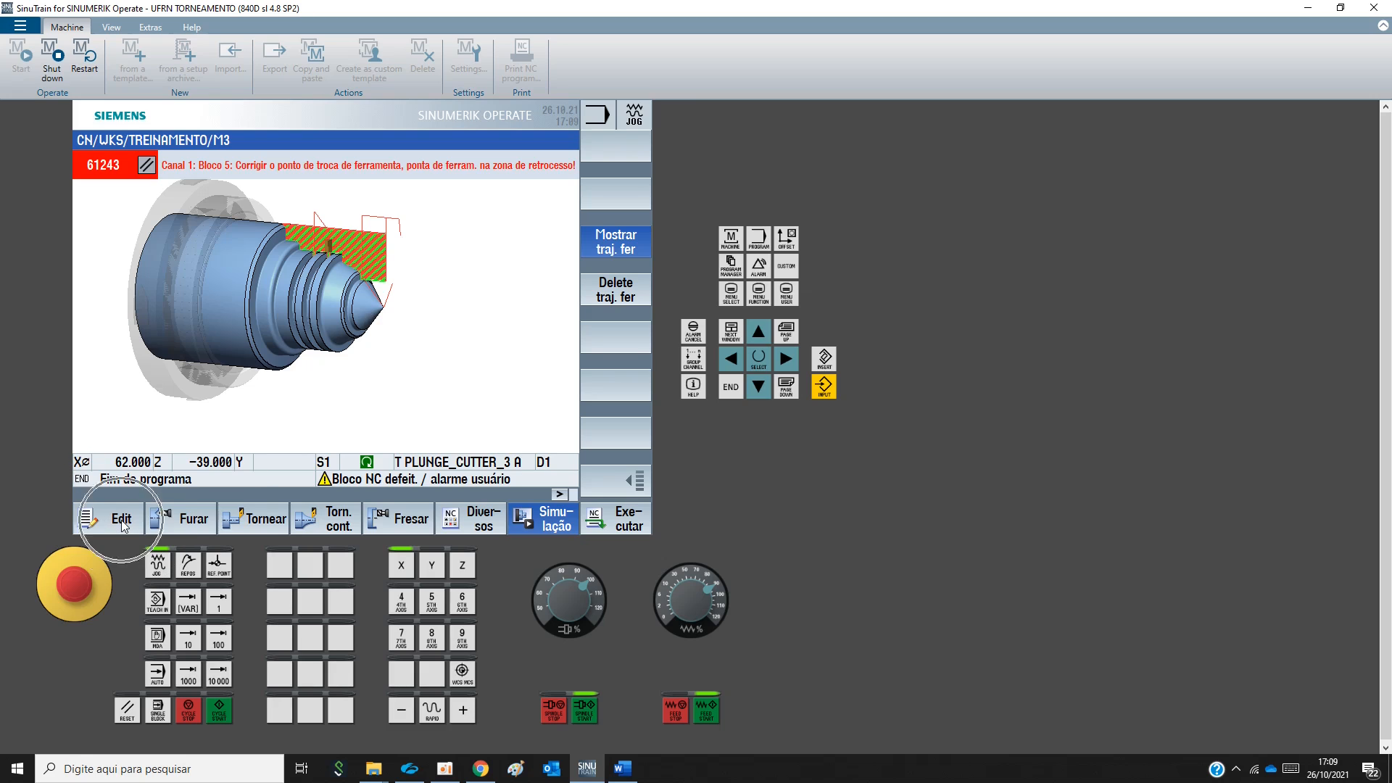
Set the tool change point ZT to 300 in the program header and accept the change
left_click(124, 523)
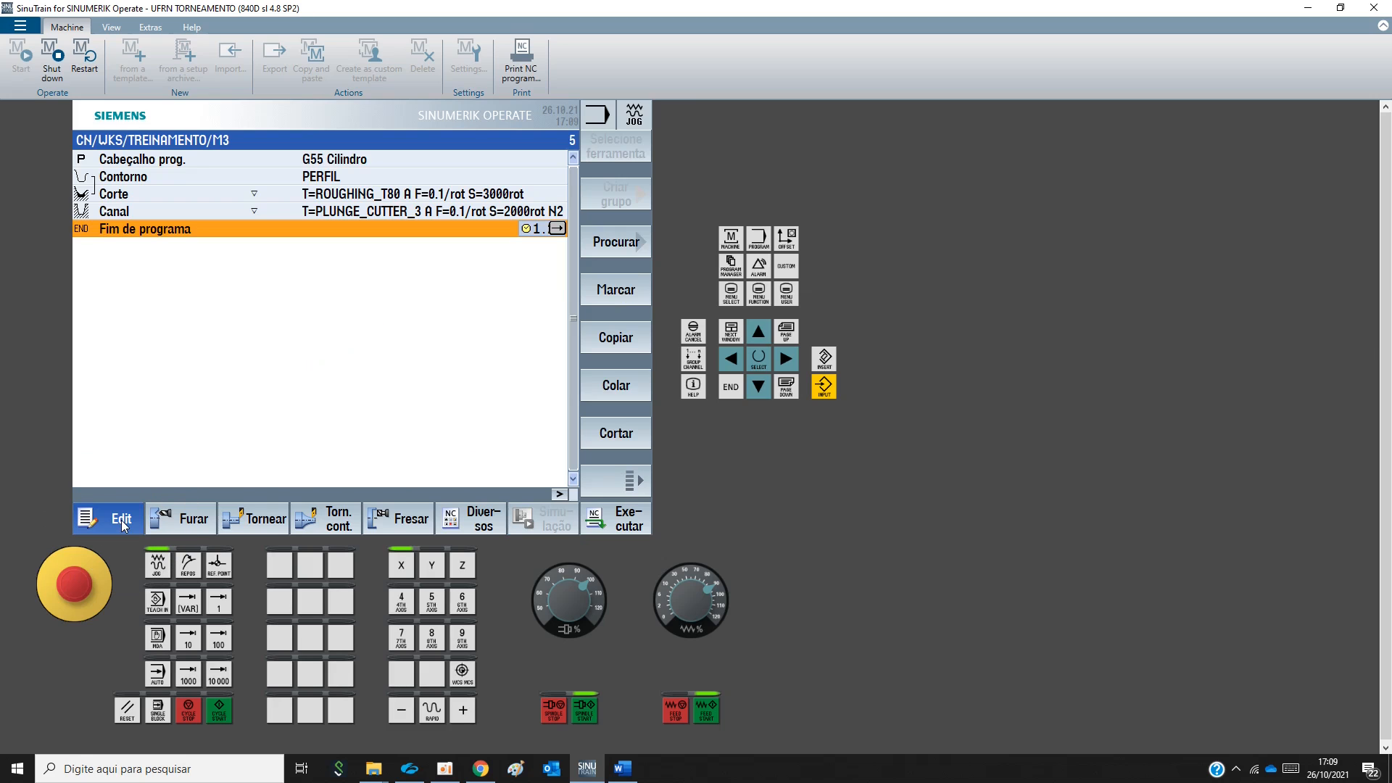
left_click(332, 156)
key("ctrl")
key("ctrl")
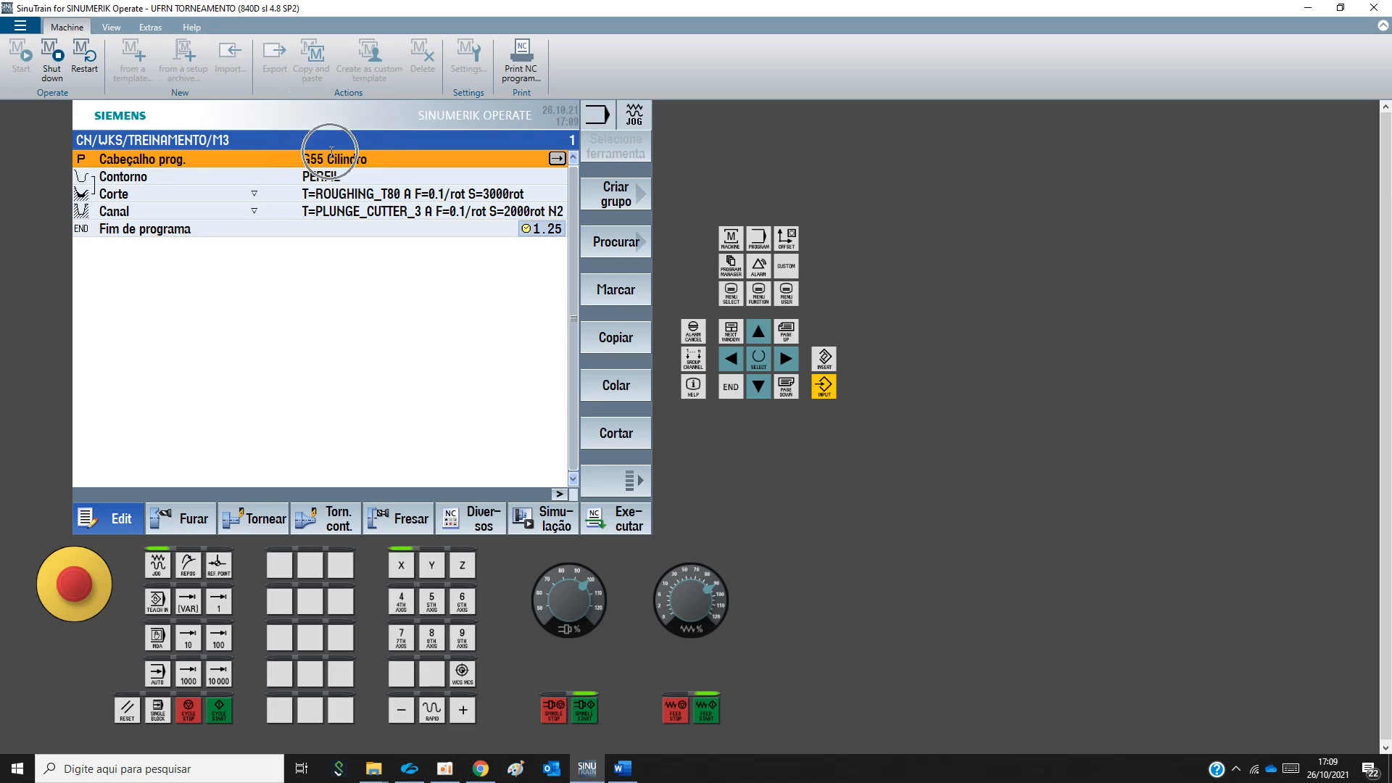
left_click(557, 159)
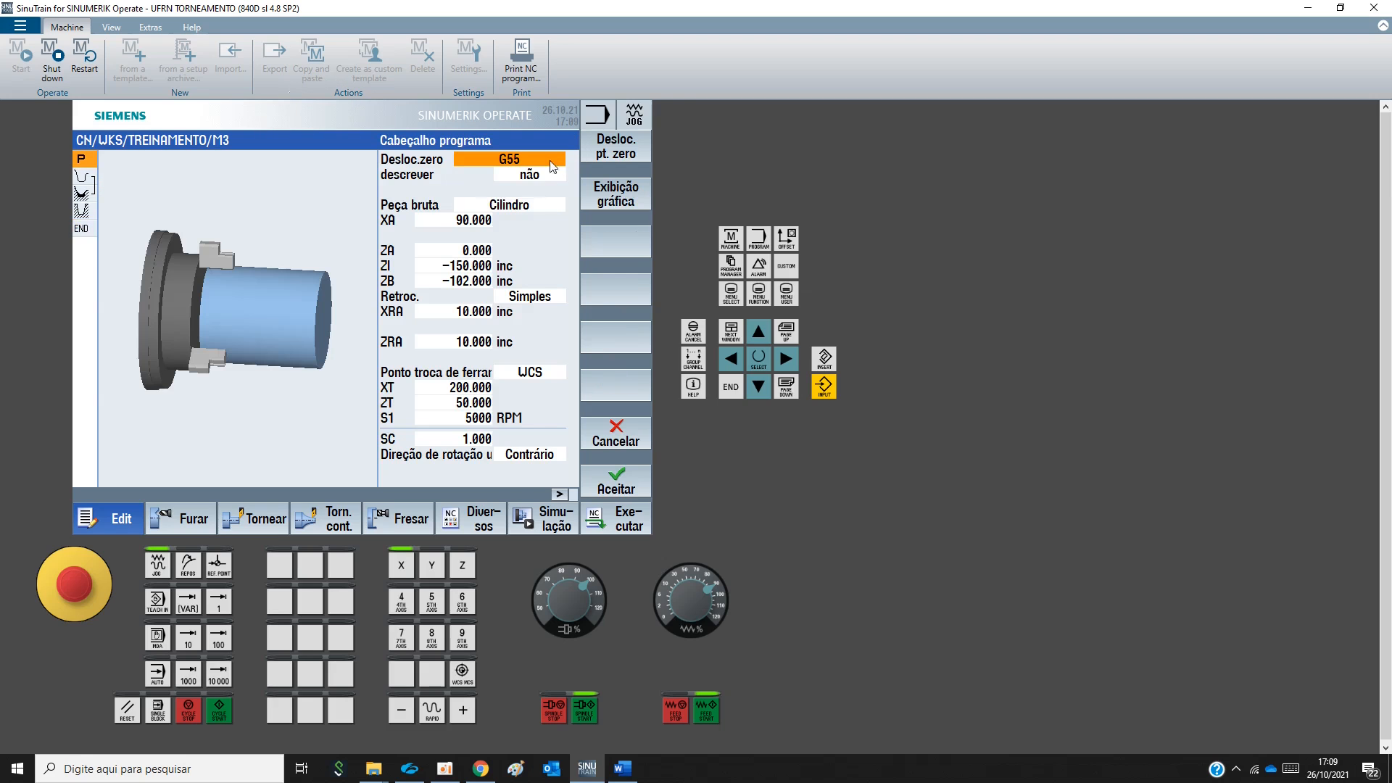
left_click(429, 404)
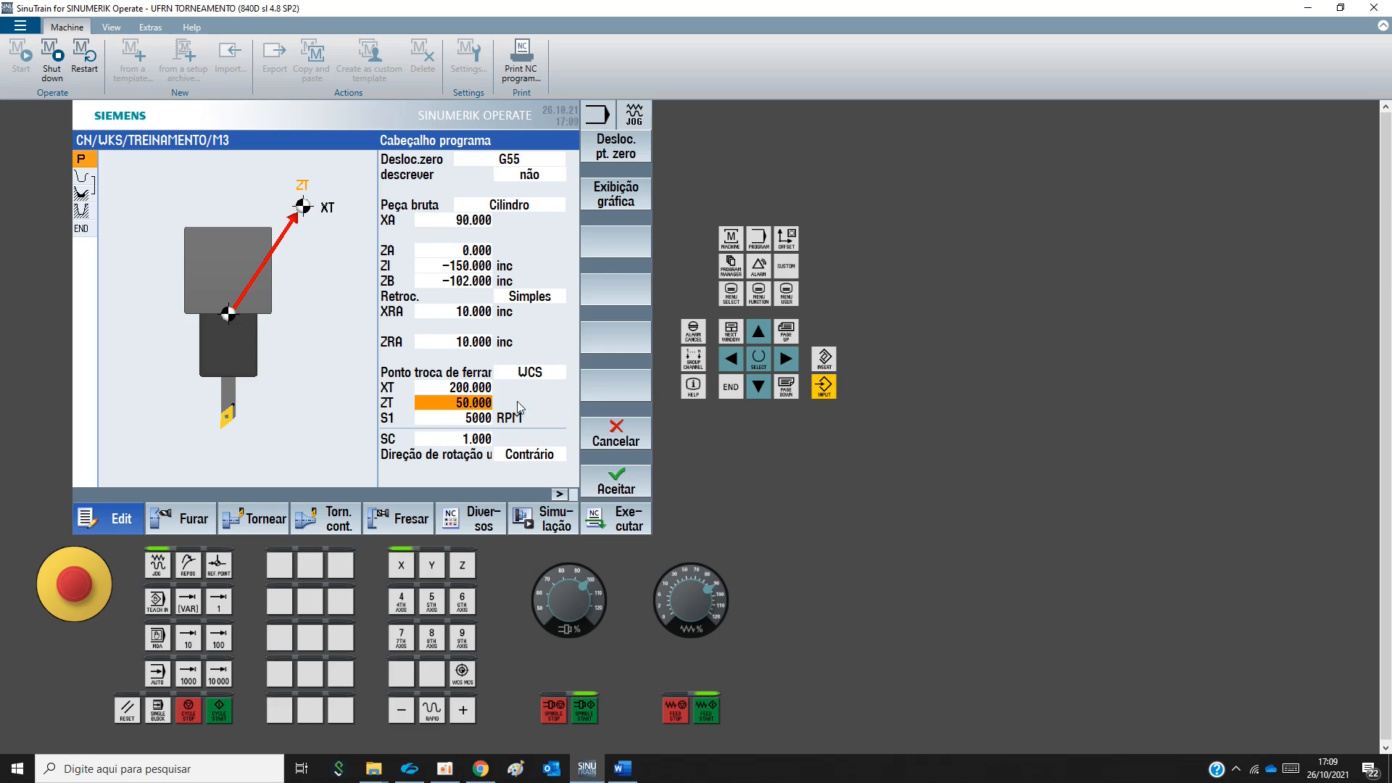
type("300")
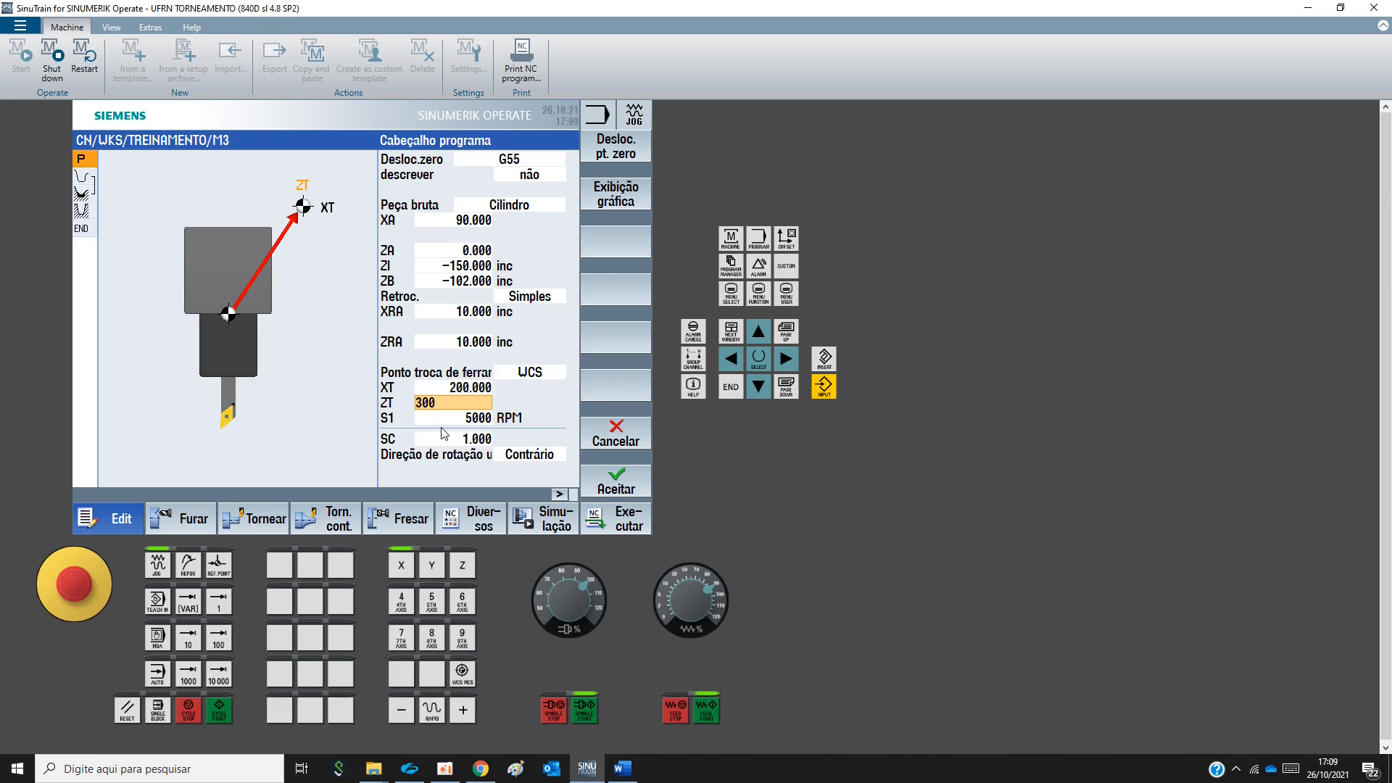
key("Return")
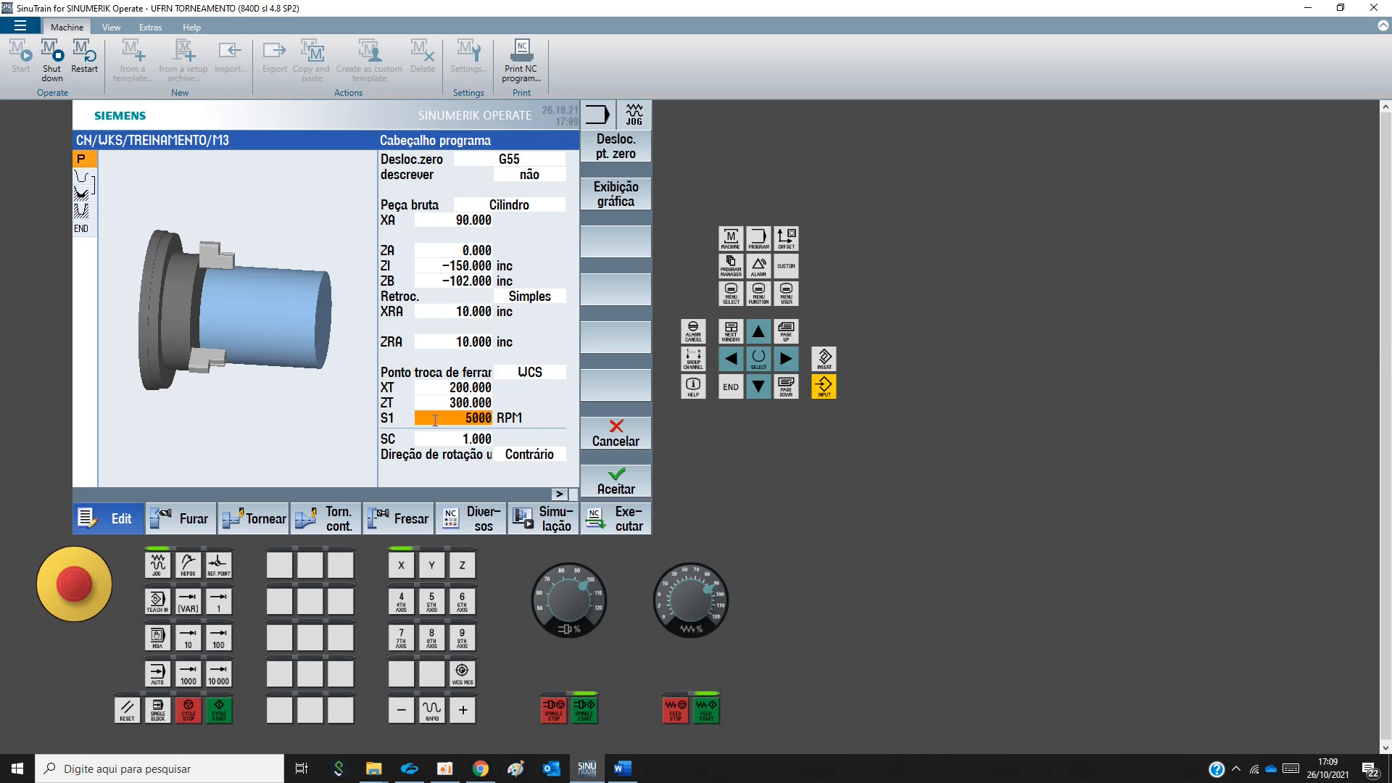
left_click(435, 404)
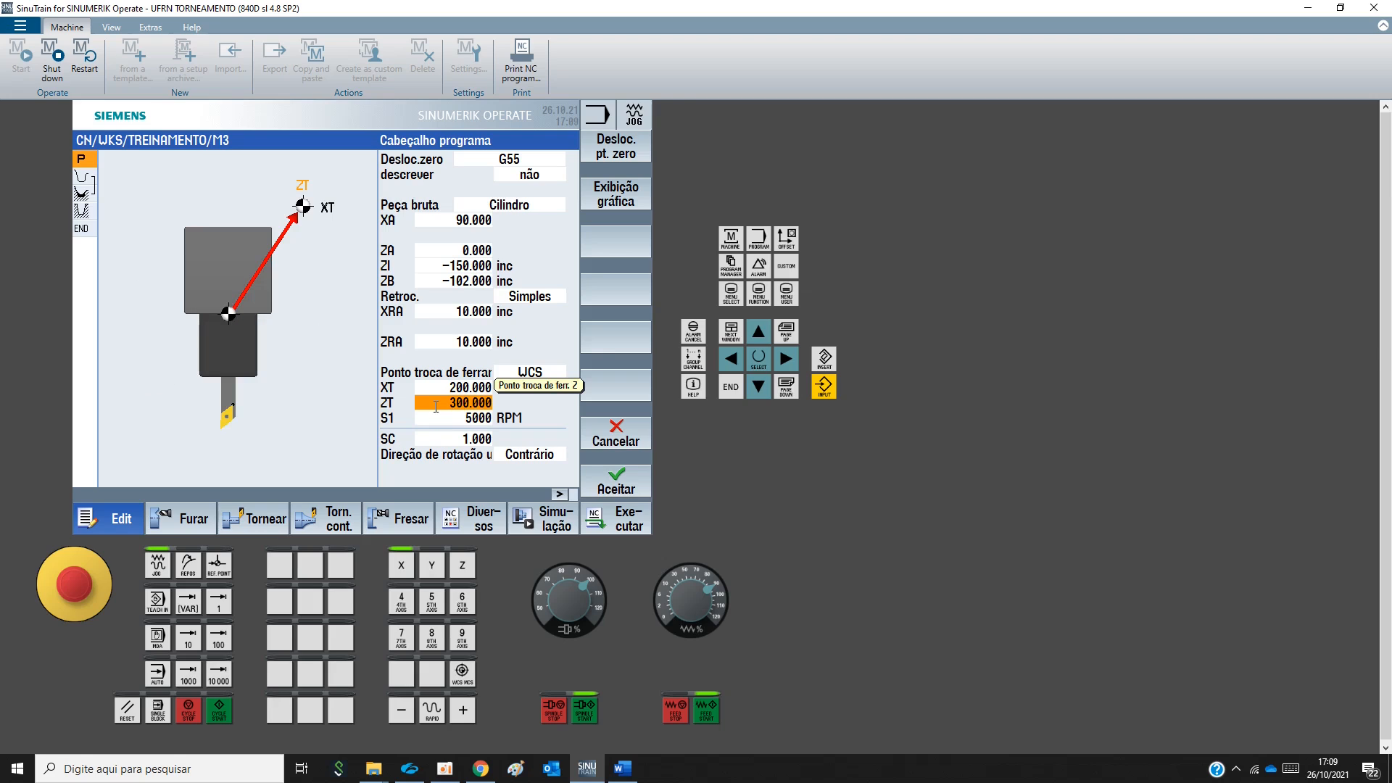
key("ctrl")
key("ctrl")
key("ctrl")
key("ctrl")
key("ctrl")
key("ctrl")
key("ctrl")
key("ctrl")
key("ctrl")
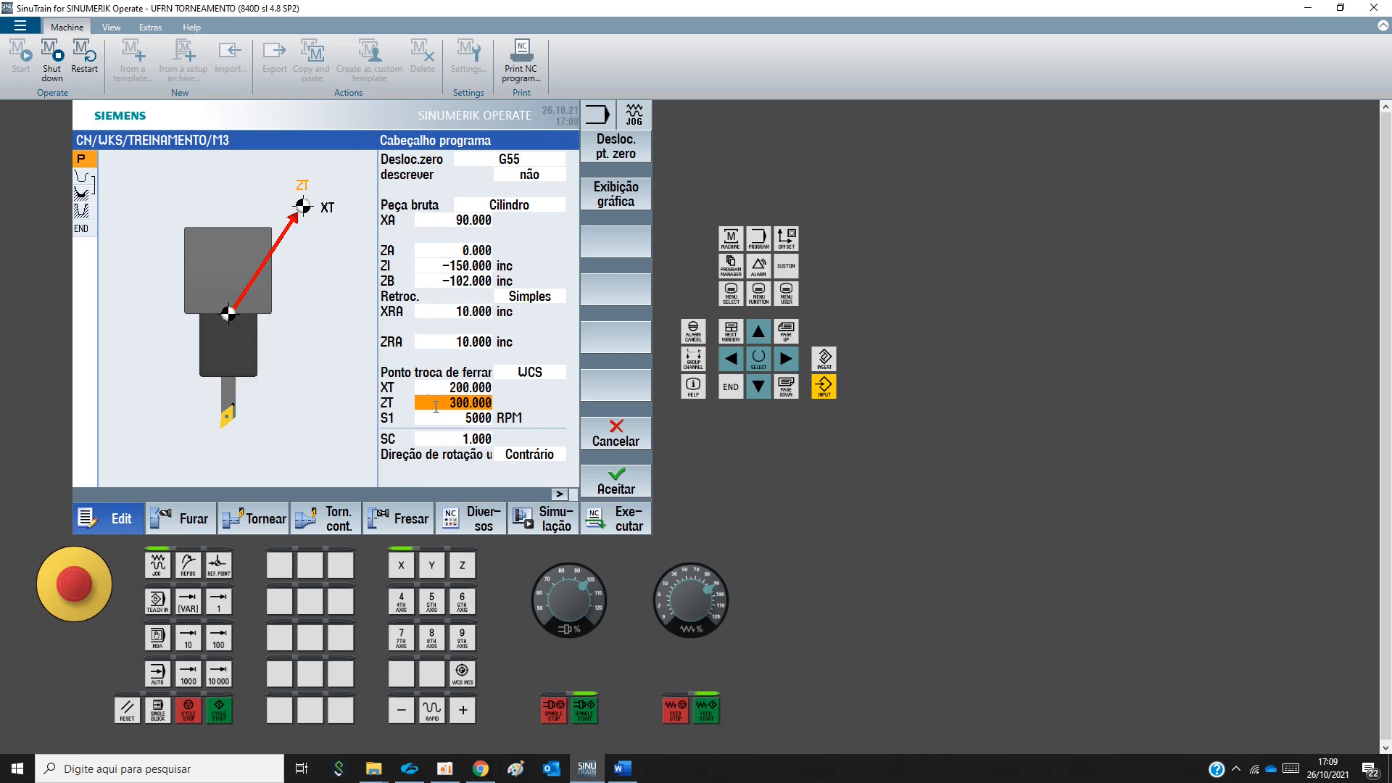
key("ctrl")
key("ctrl")
key("ctrl")
left_click(633, 473)
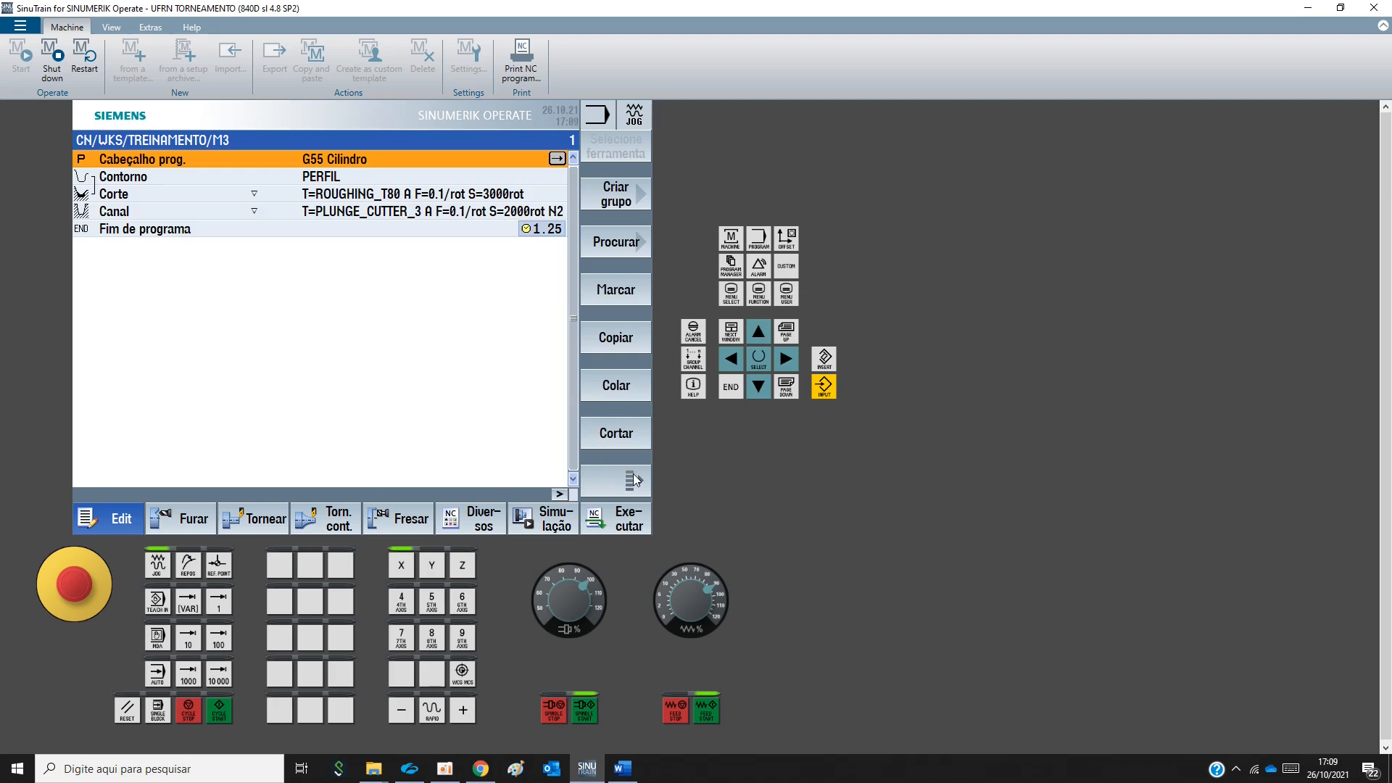
Simulate the program again and examine the tool's approach and retraction paths to the tool change point
left_click(551, 520)
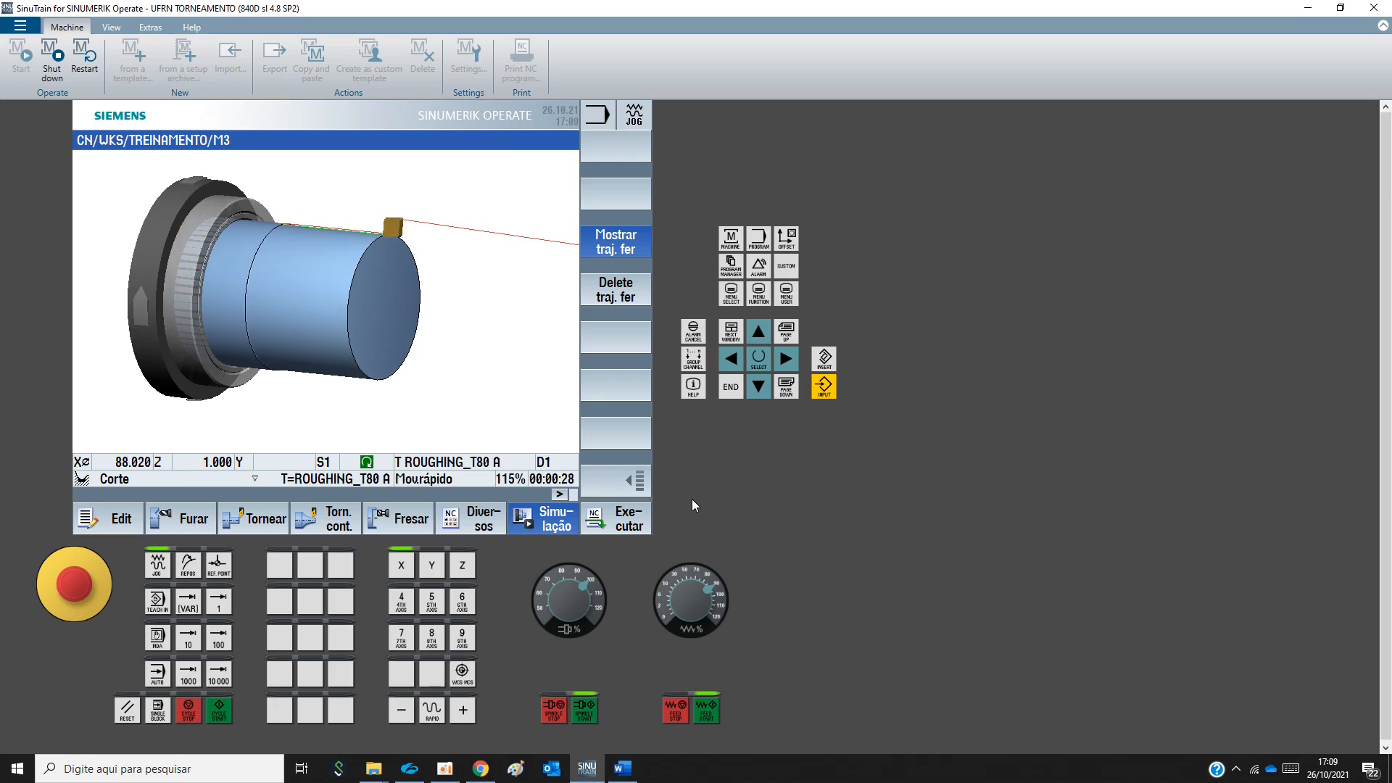
key("ctrl")
key("ctrl")
key("ctrl")
key("ctrl")
key("ctrl")
key("ctrl")
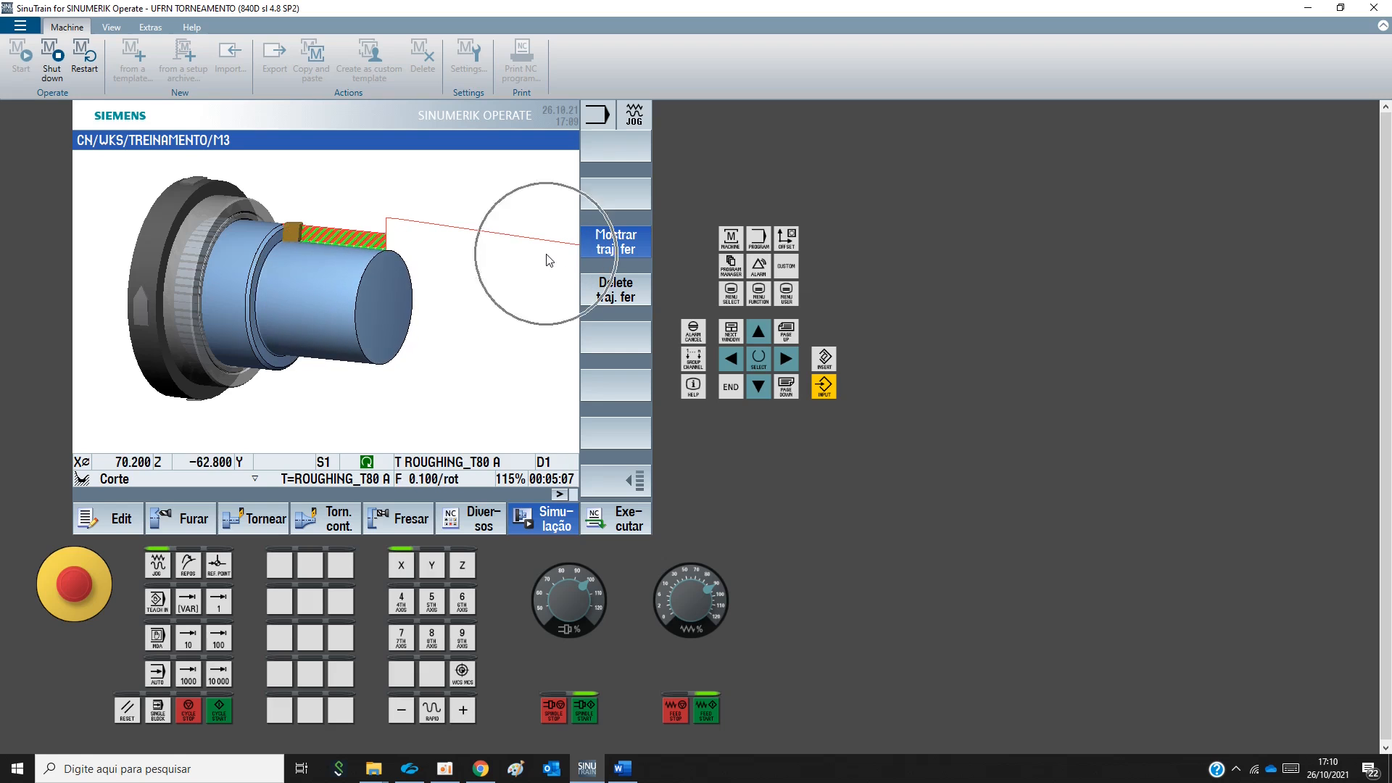
key("ctrl")
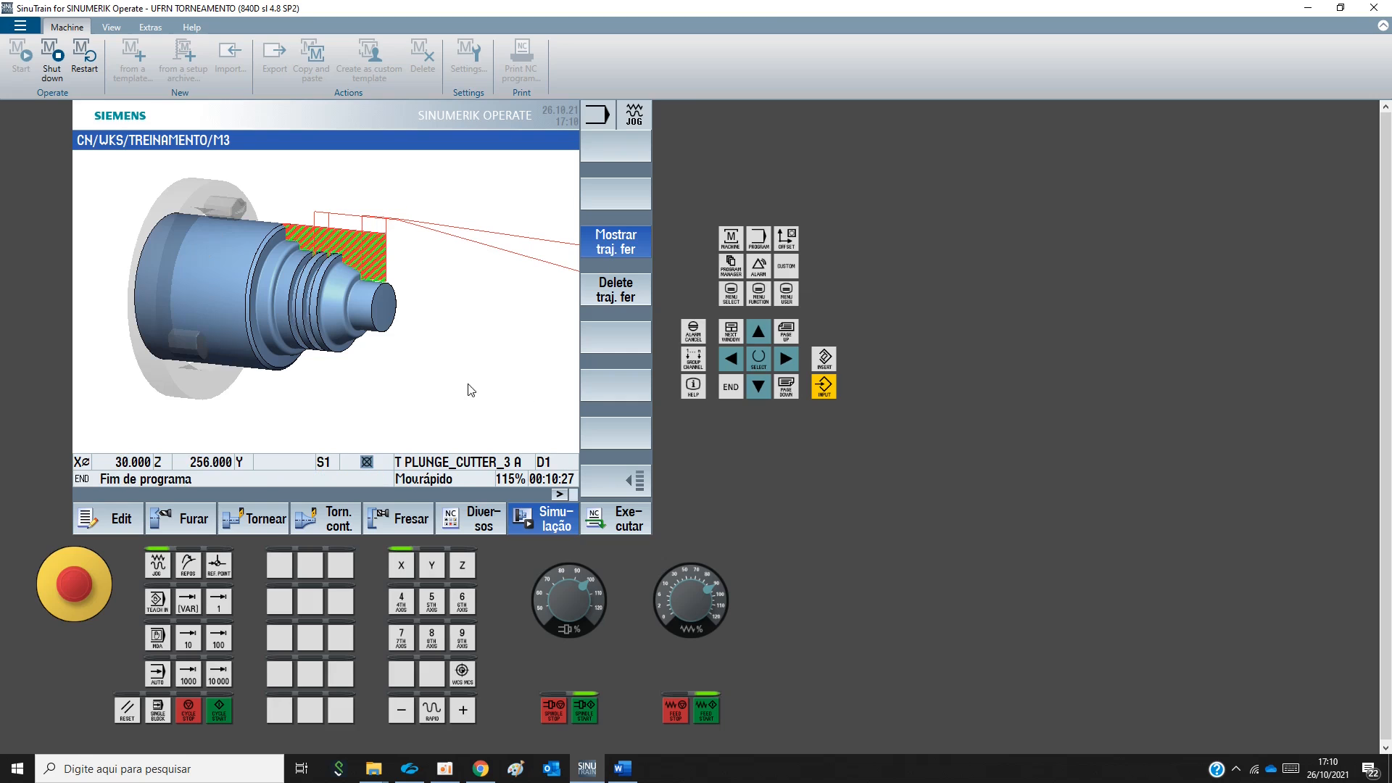
Delete the displayed tool paths and compare the simulated 3D part with the Word drawing, returning to SinuTrain
left_click(599, 300)
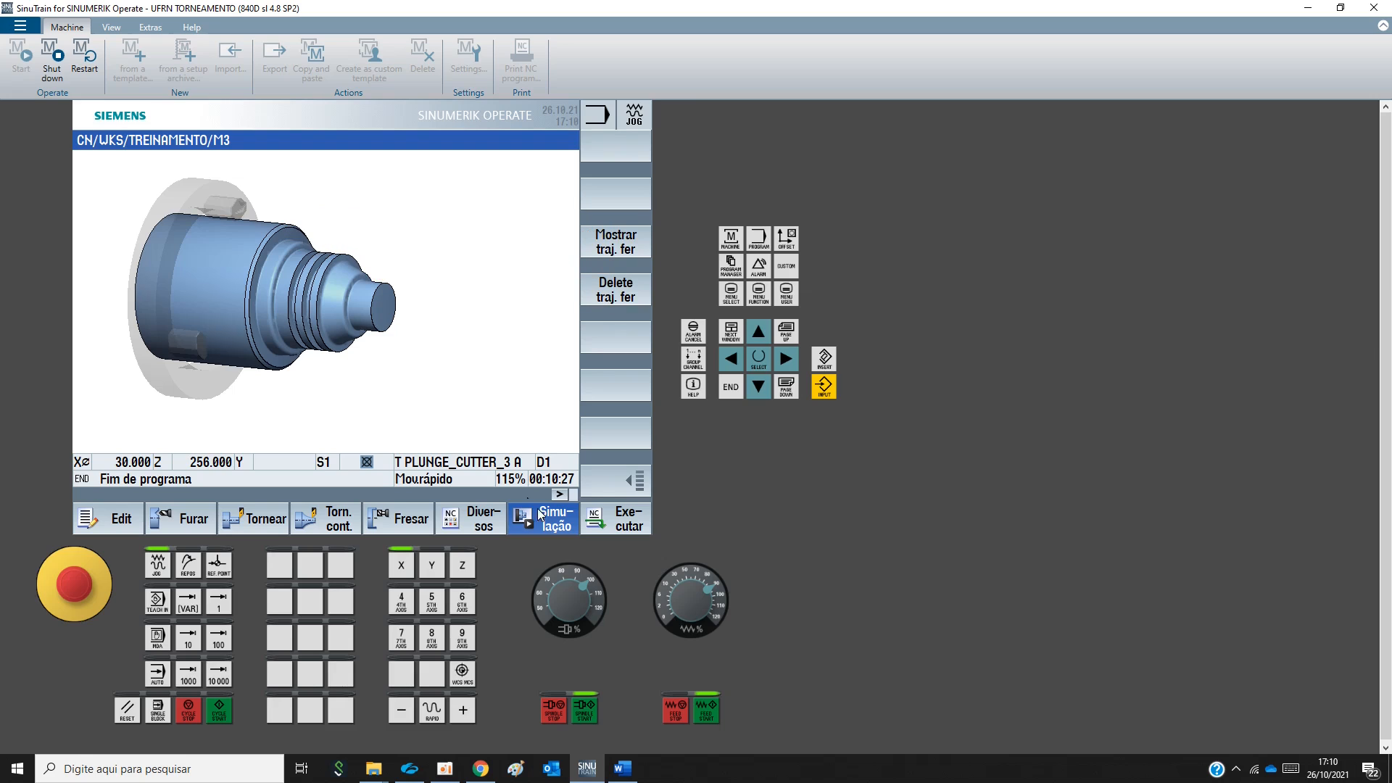
left_click(595, 479)
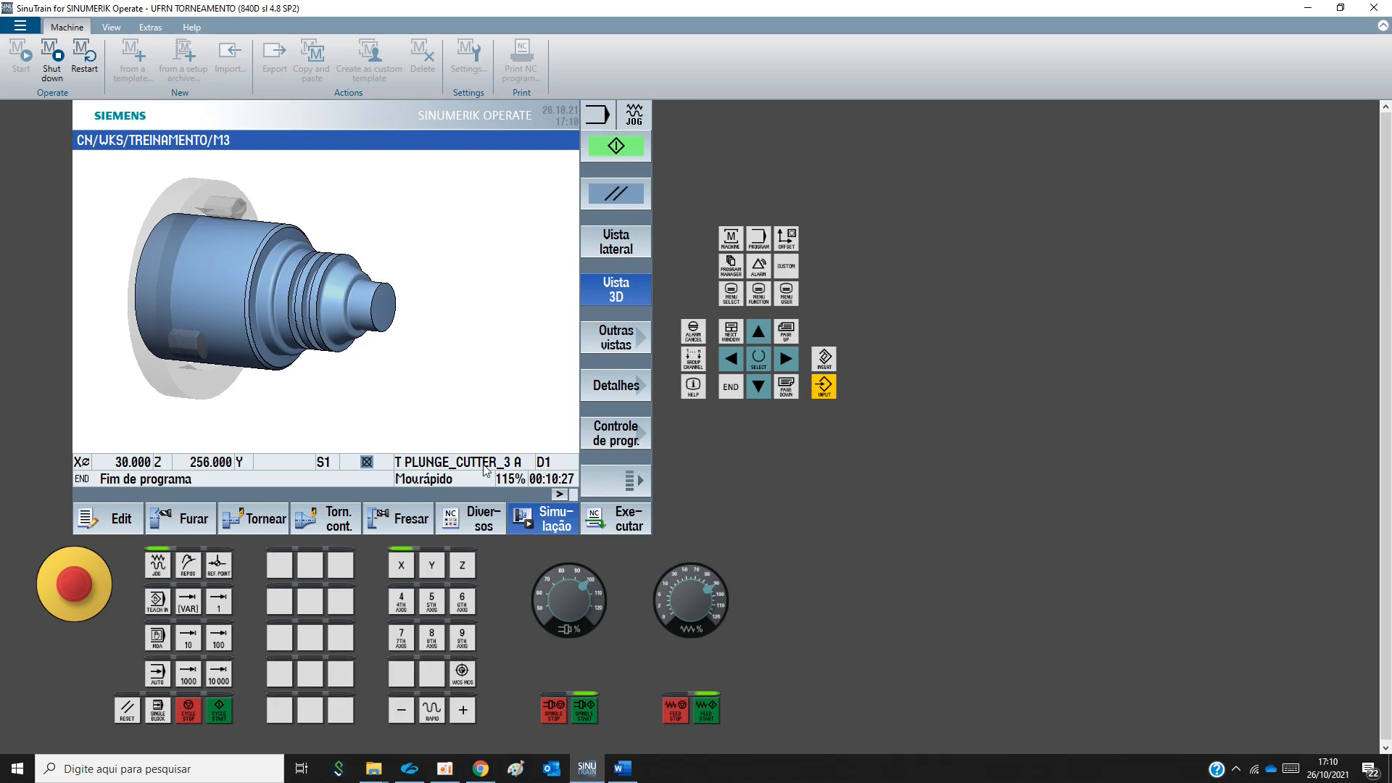
left_click_drag(414, 362, 383, 364)
left_click(622, 769)
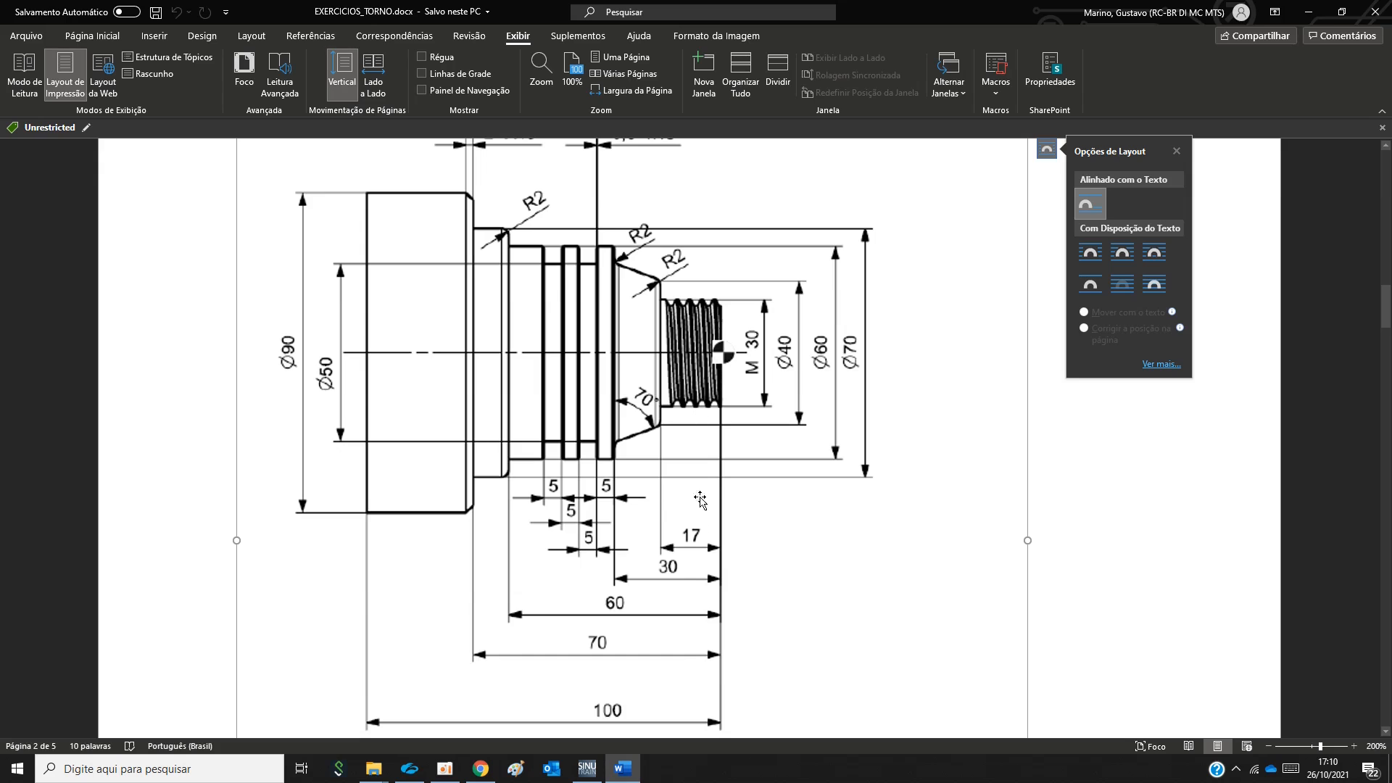
left_click(588, 770)
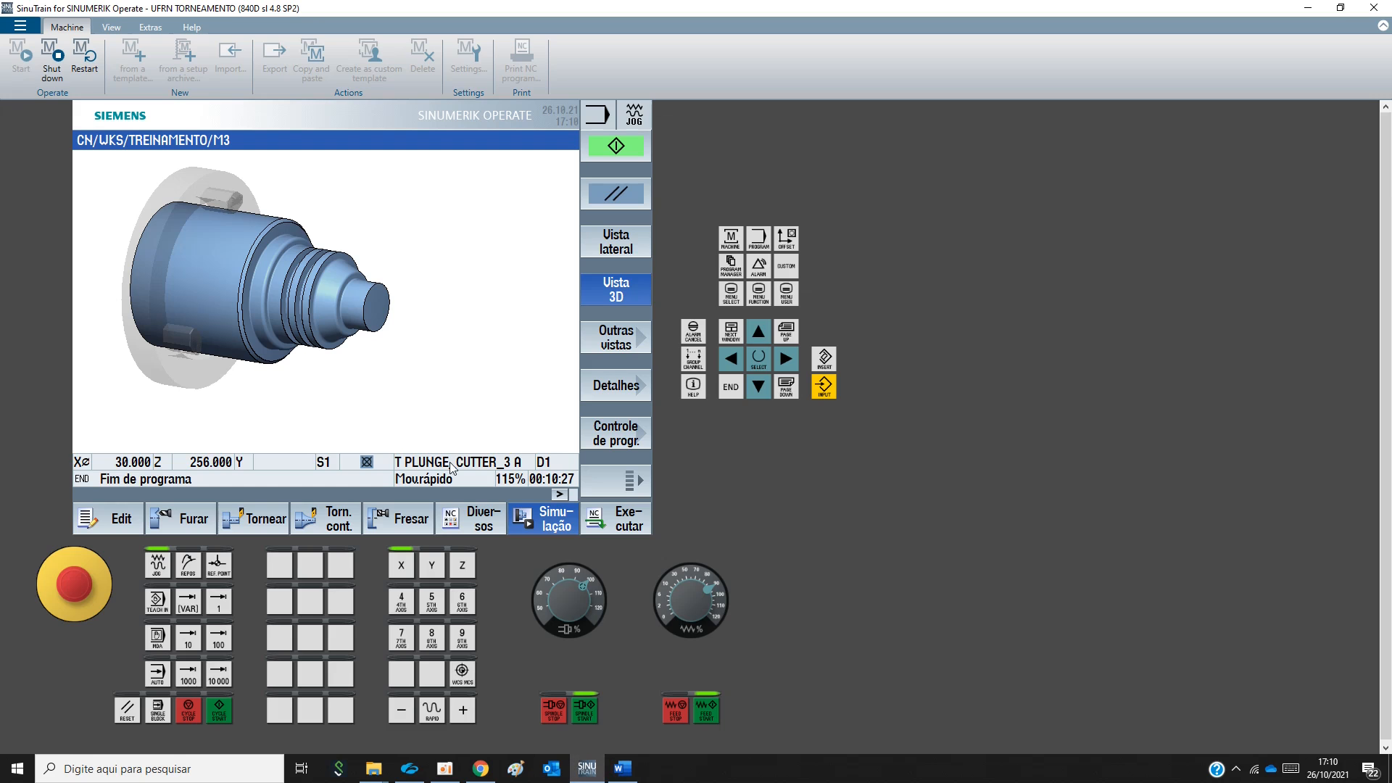
Start a thread turning cycle, browse the conical, face and chained thread variants, and choose the longitudinal thread (Rosca longitud.)
left_click(122, 522)
left_click(259, 522)
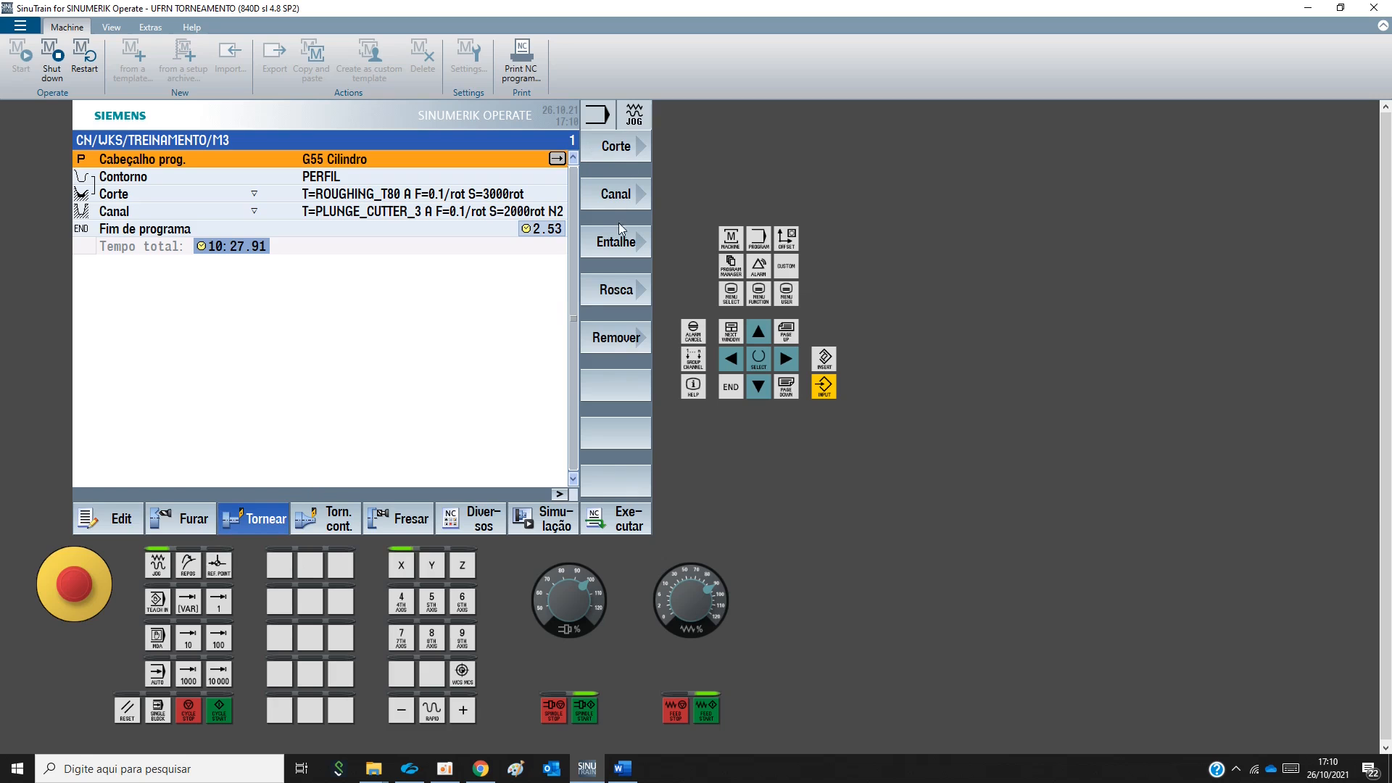
left_click(614, 292)
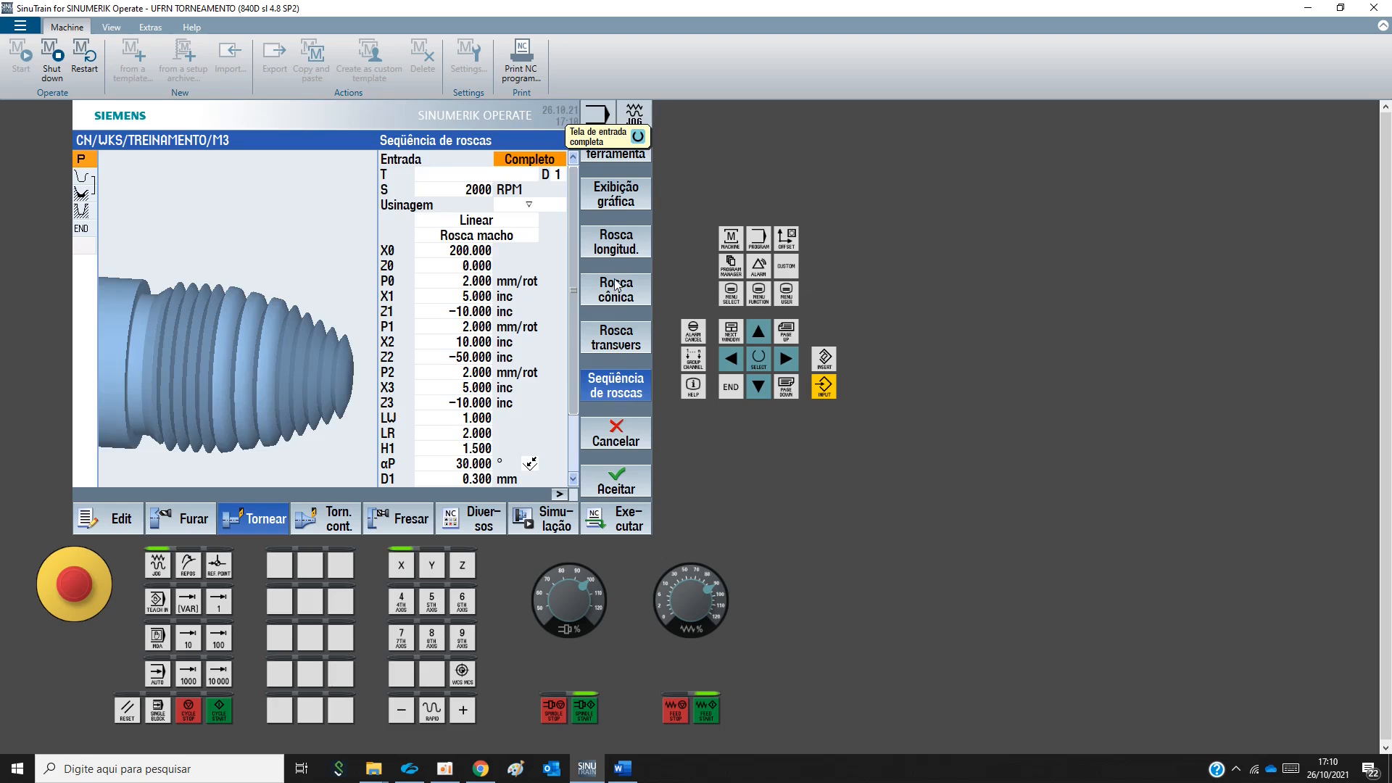
left_click(617, 241)
left_click(617, 289)
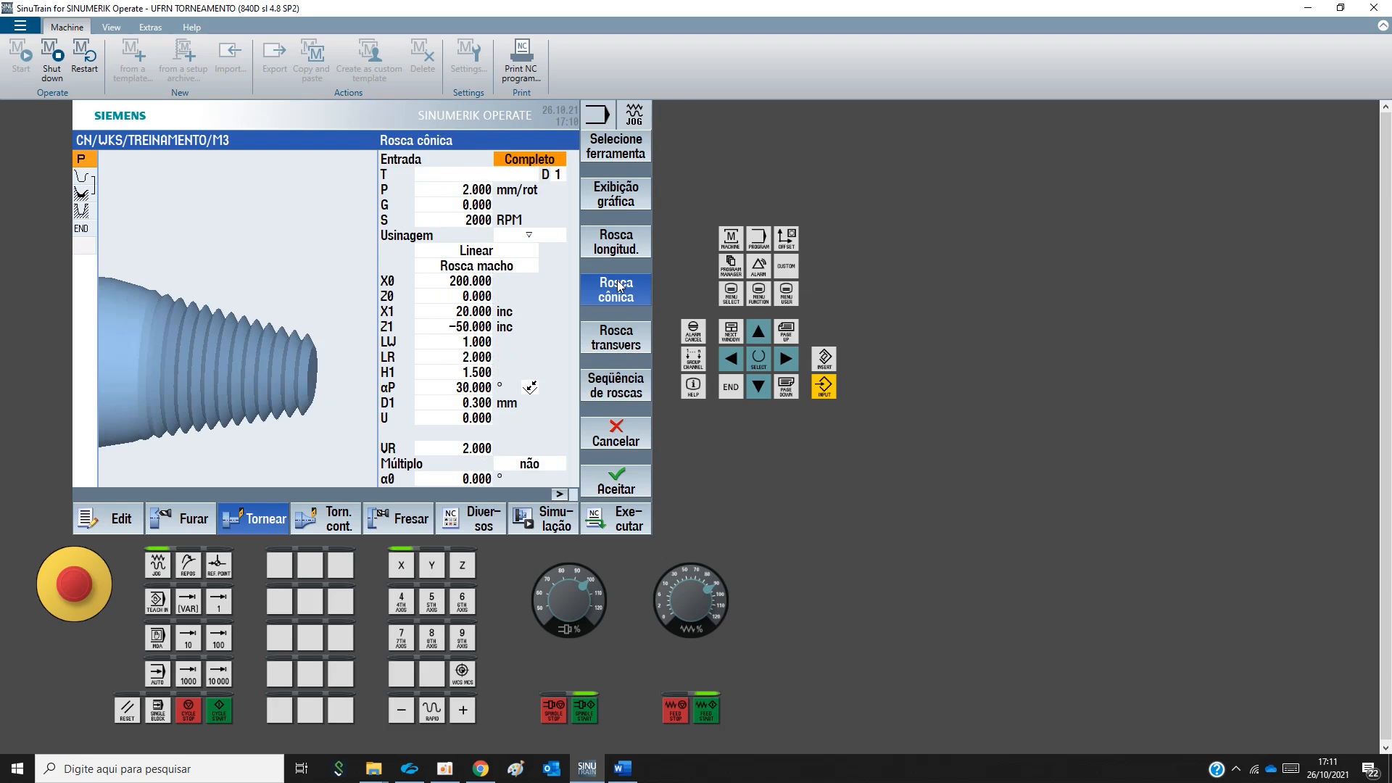
left_click(625, 341)
left_click(627, 382)
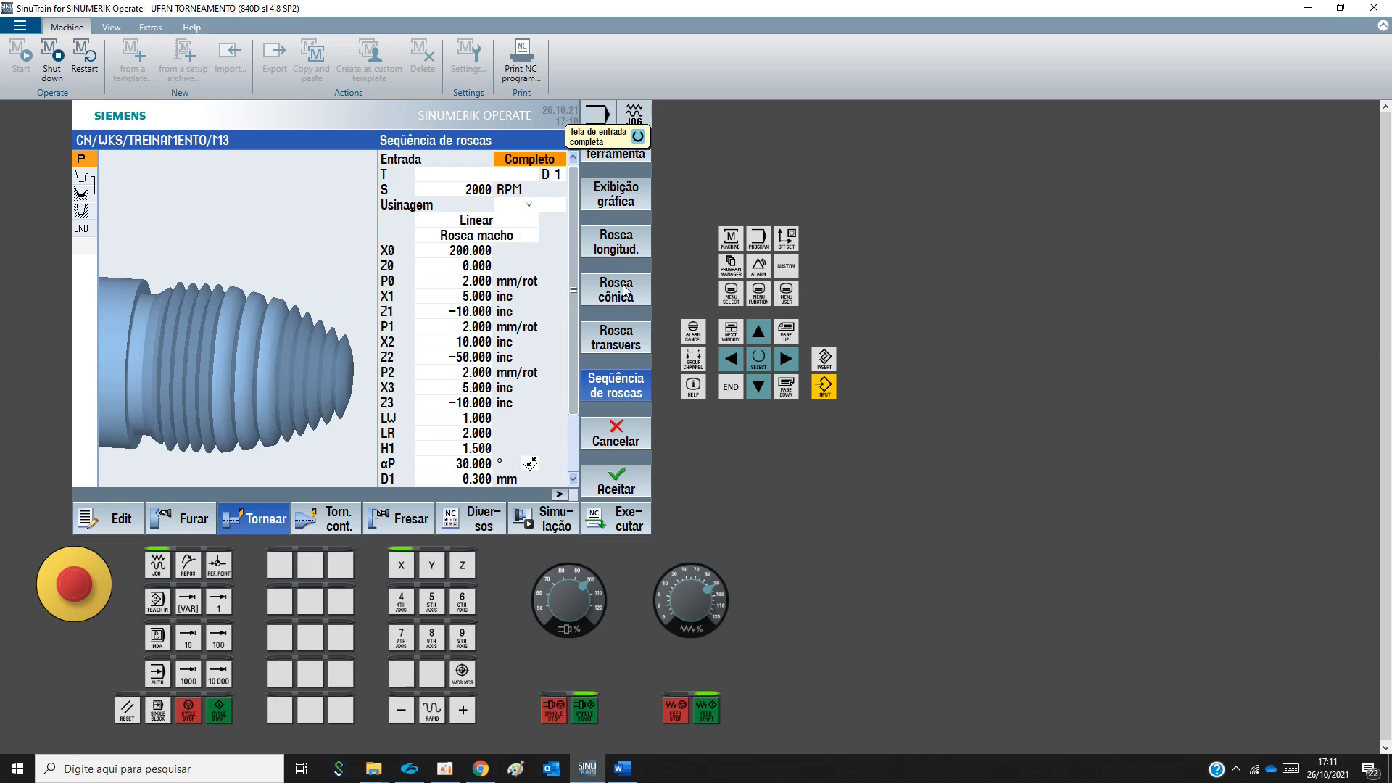
left_click(633, 245)
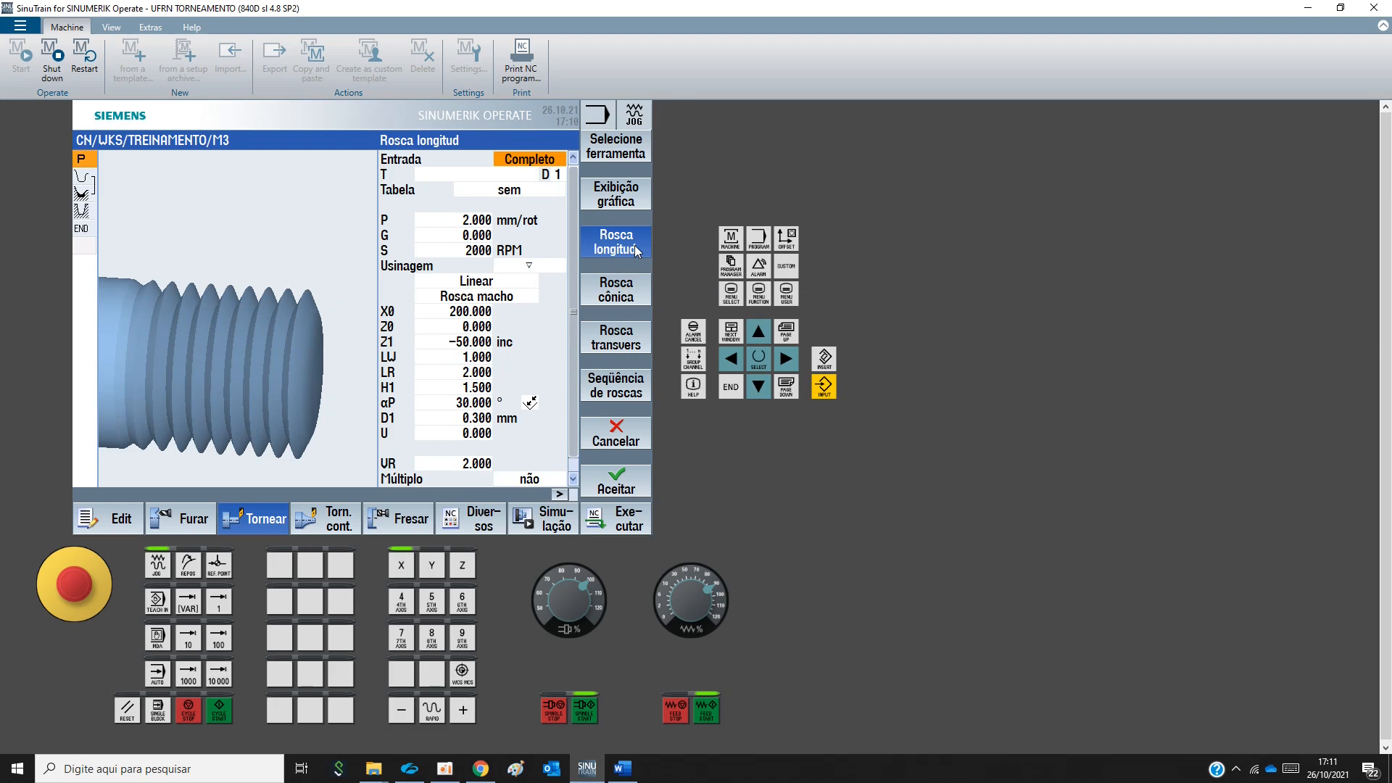
Compare the Simples and Completo input forms of the longitudinal thread cycle, returning to Completo
left_click(536, 160)
left_click(533, 190)
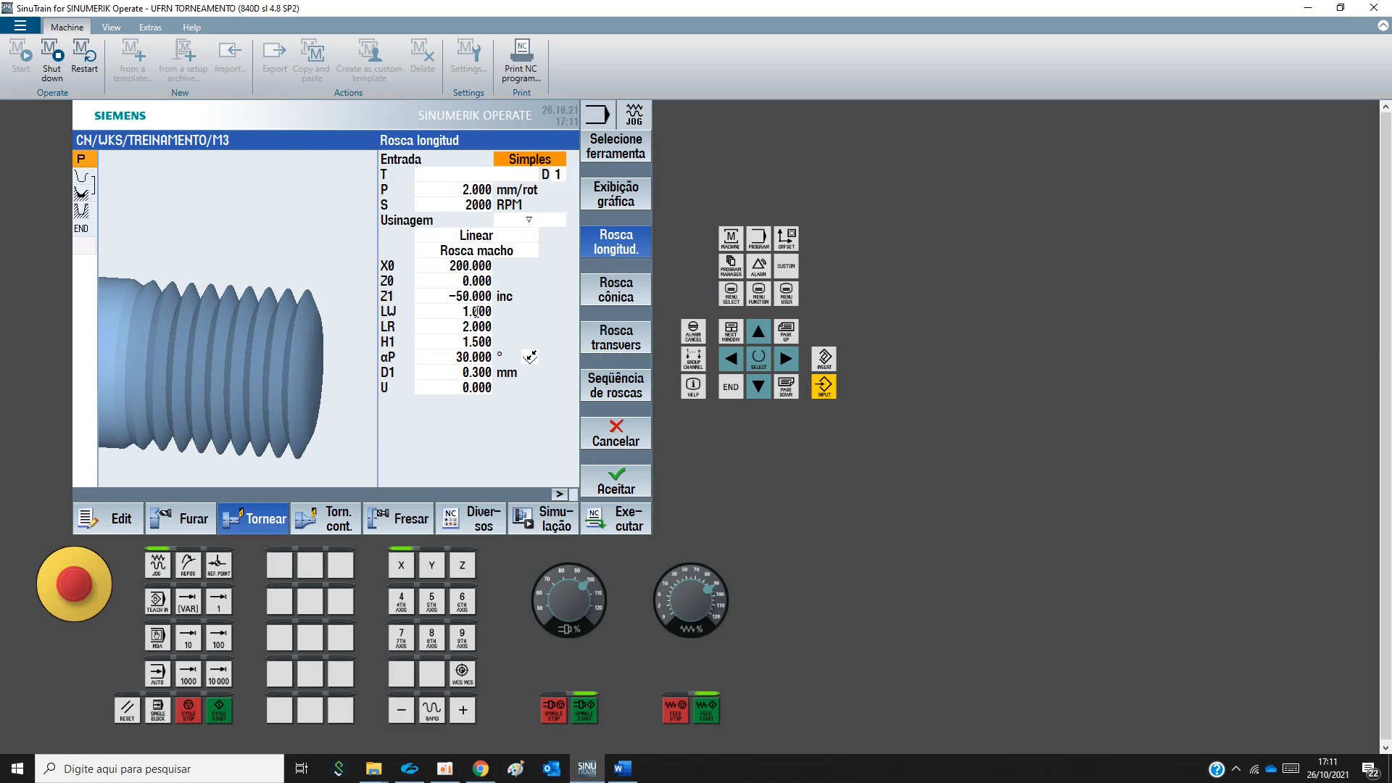
left_click(530, 161)
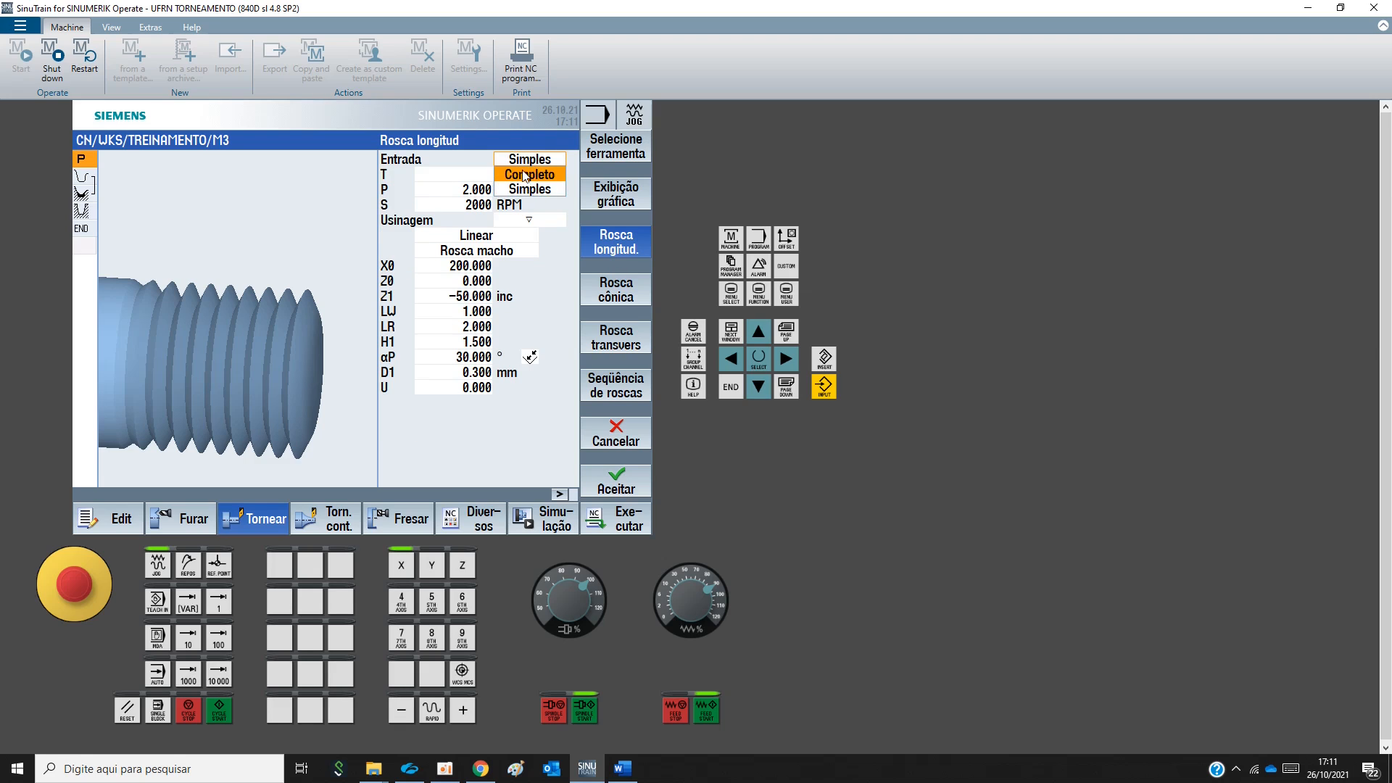
left_click(523, 173)
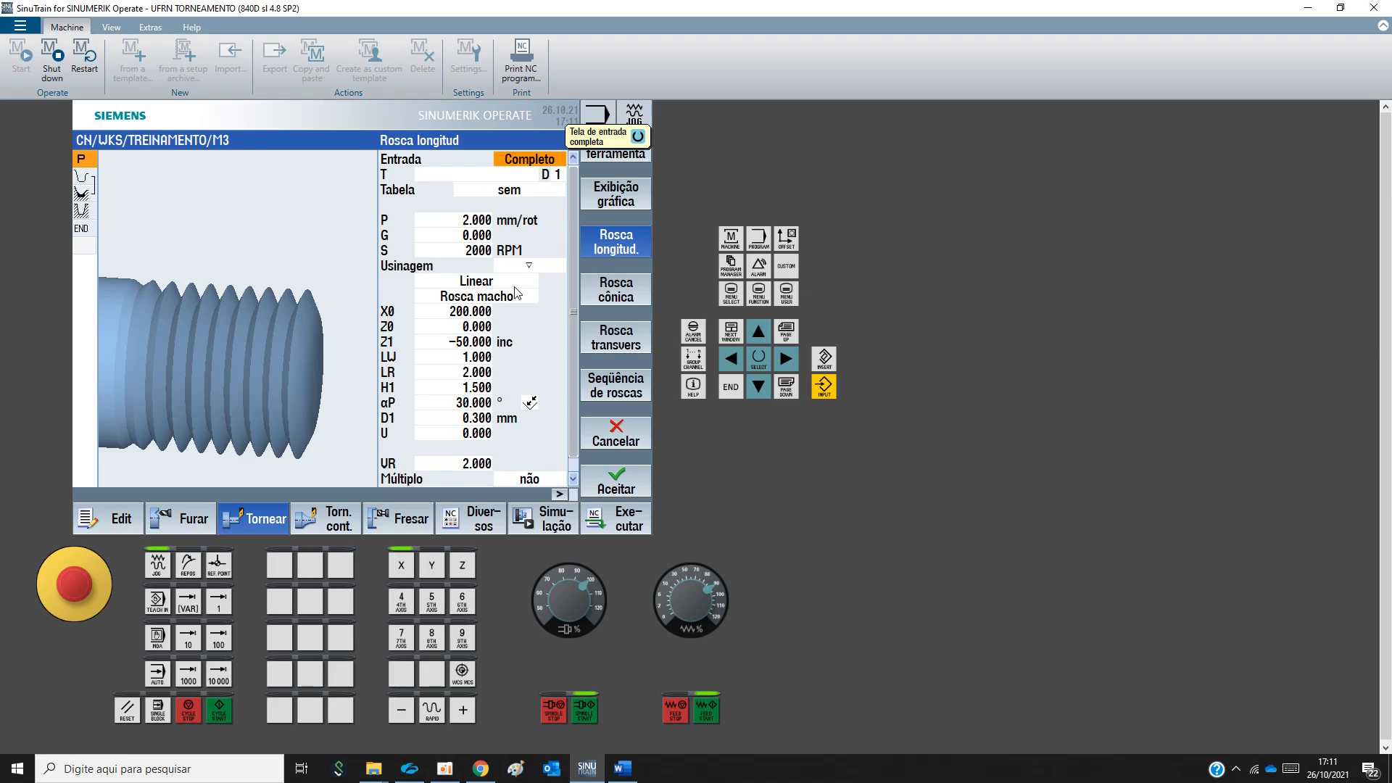
Assign the THREADING_1.5 tool from the magazine to the longitudinal thread cycle
left_click(641, 156)
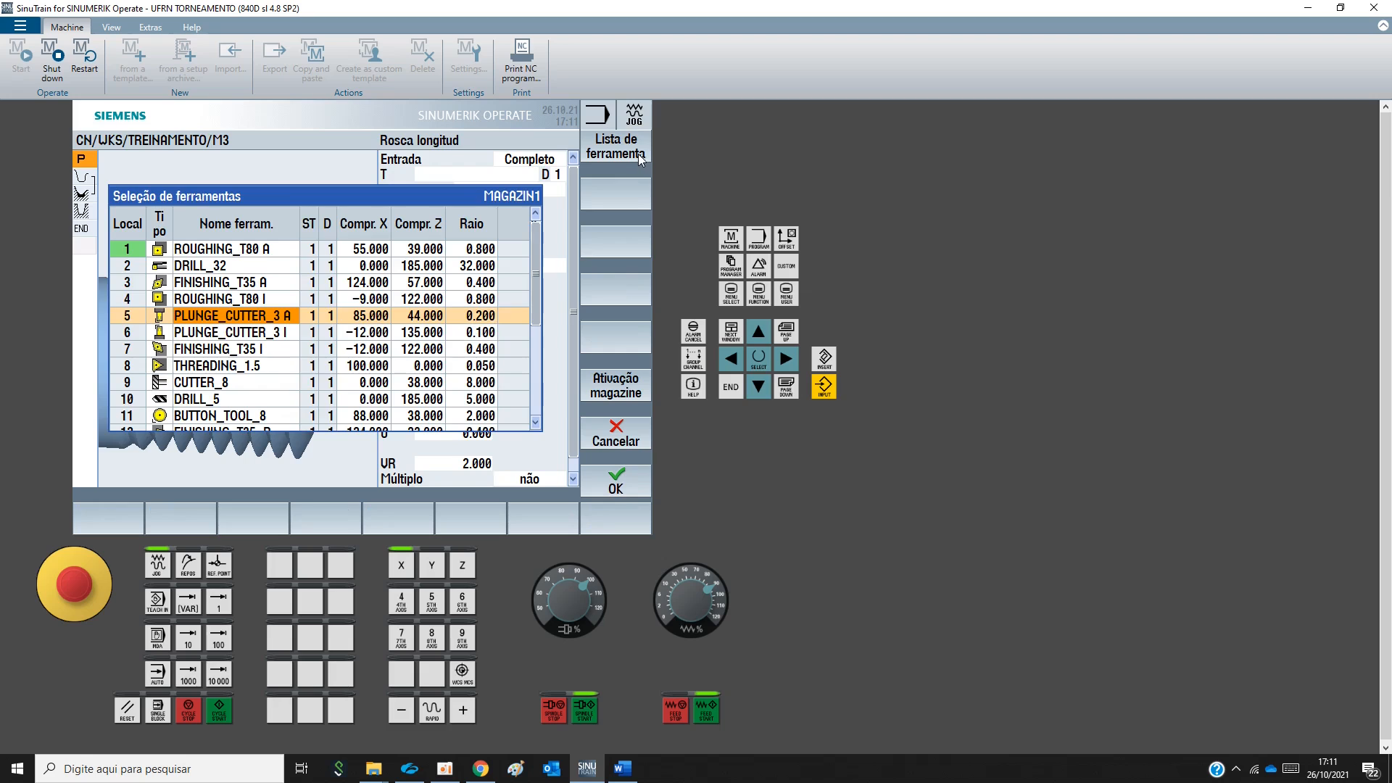
scroll(218, 370, "down", 3)
scroll(222, 381, "up", 2)
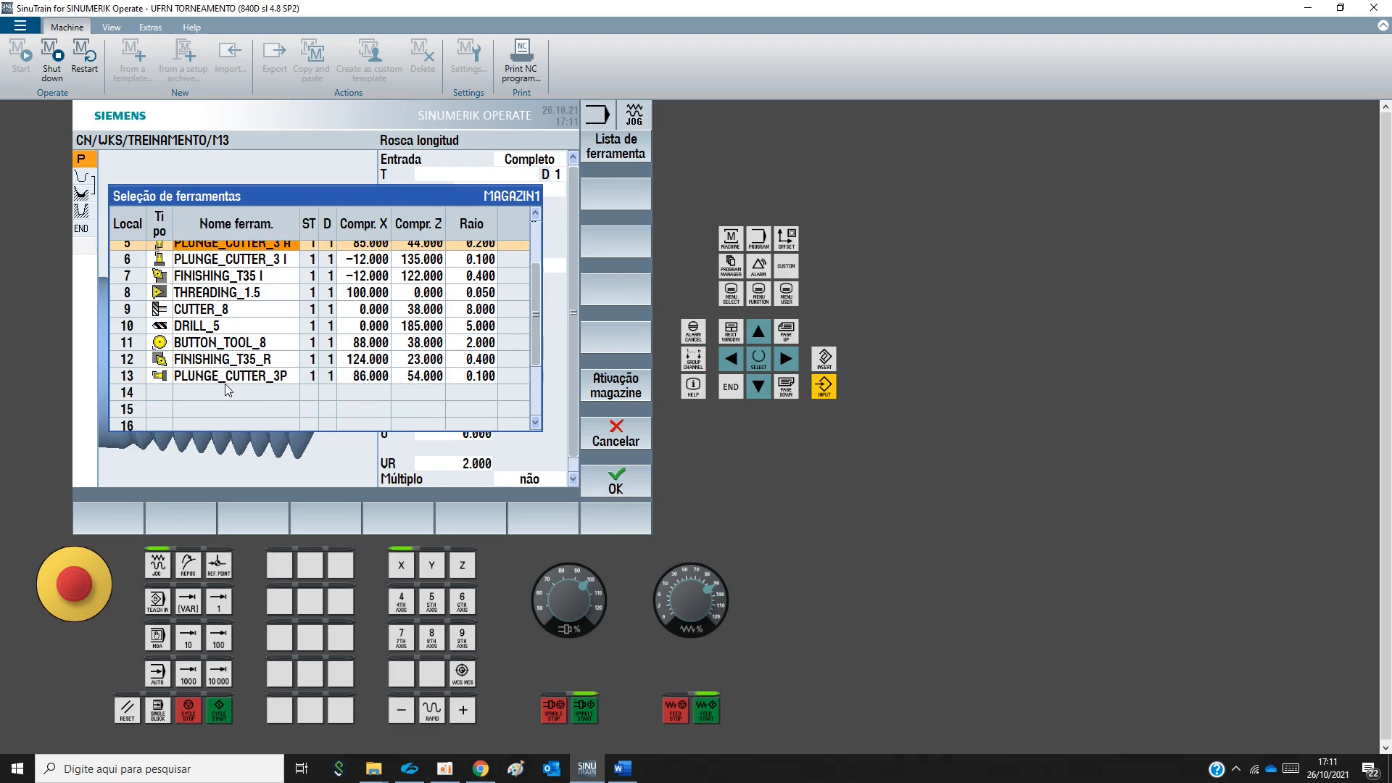
left_click(231, 294)
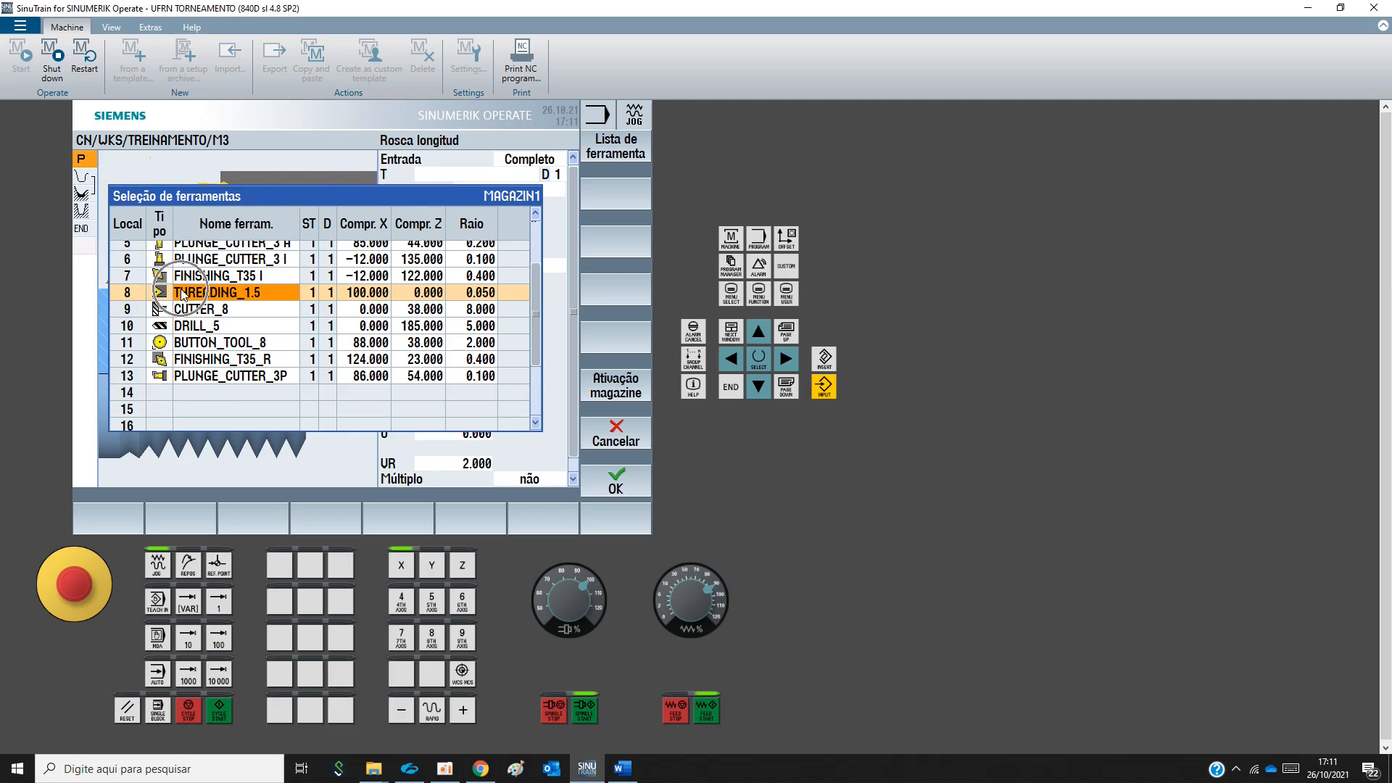
left_click(600, 488)
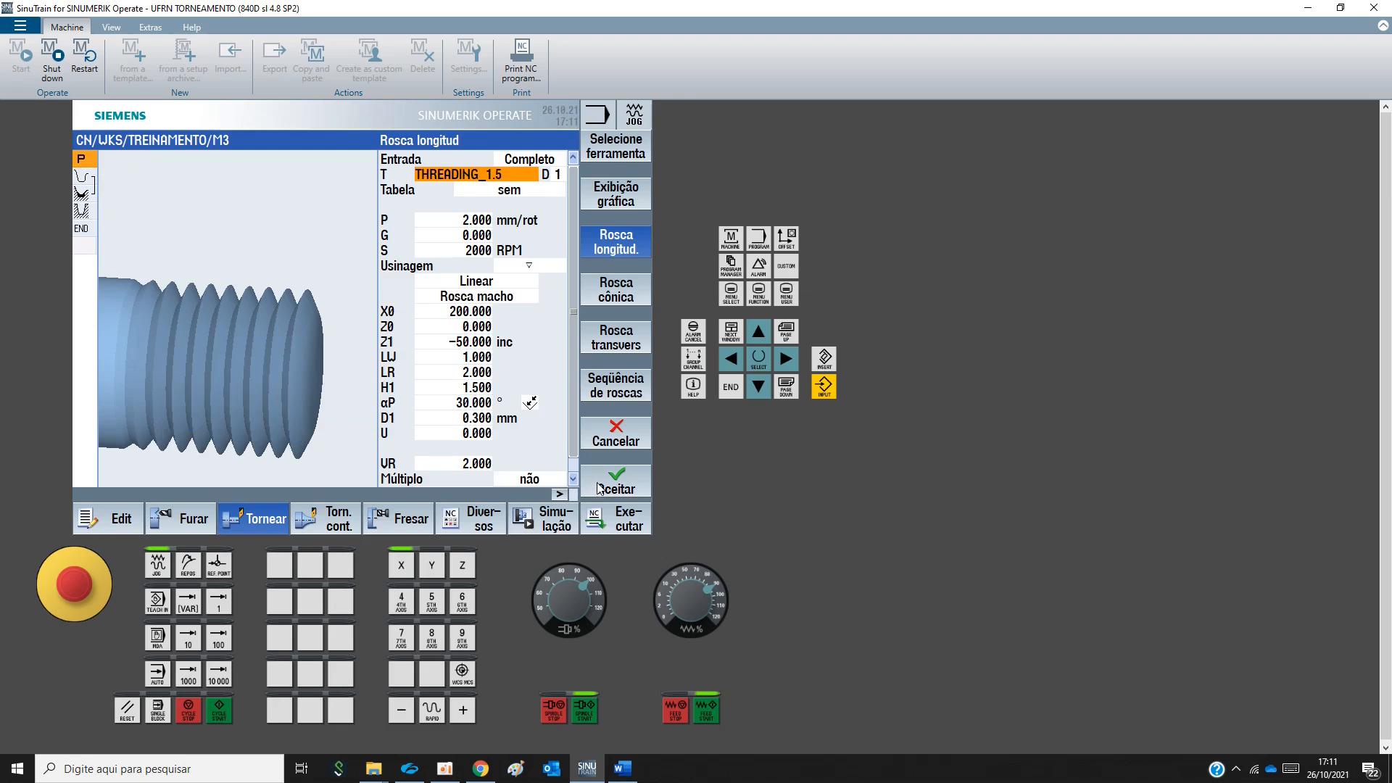
Use the ISO métrico thread table and choose the M 30 thread size
left_click(464, 192)
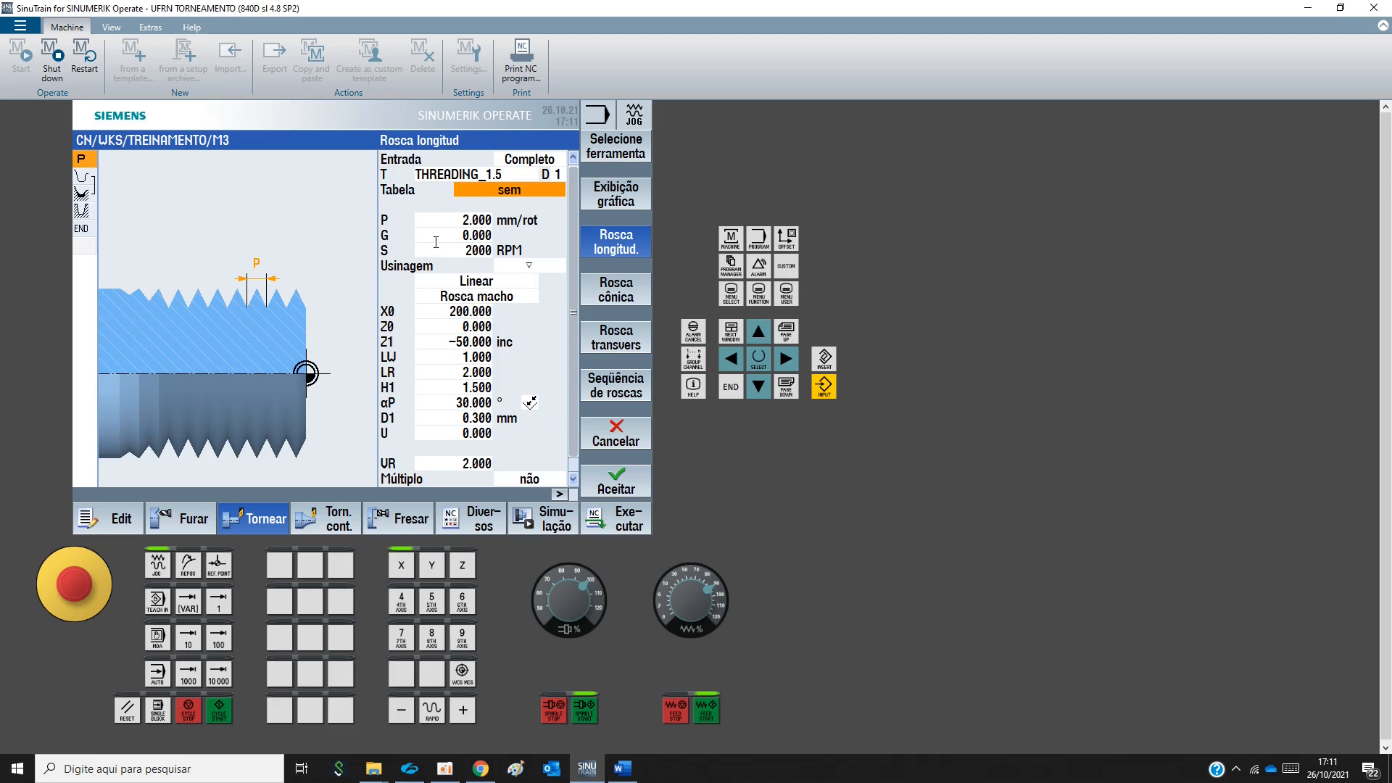
left_click(481, 193)
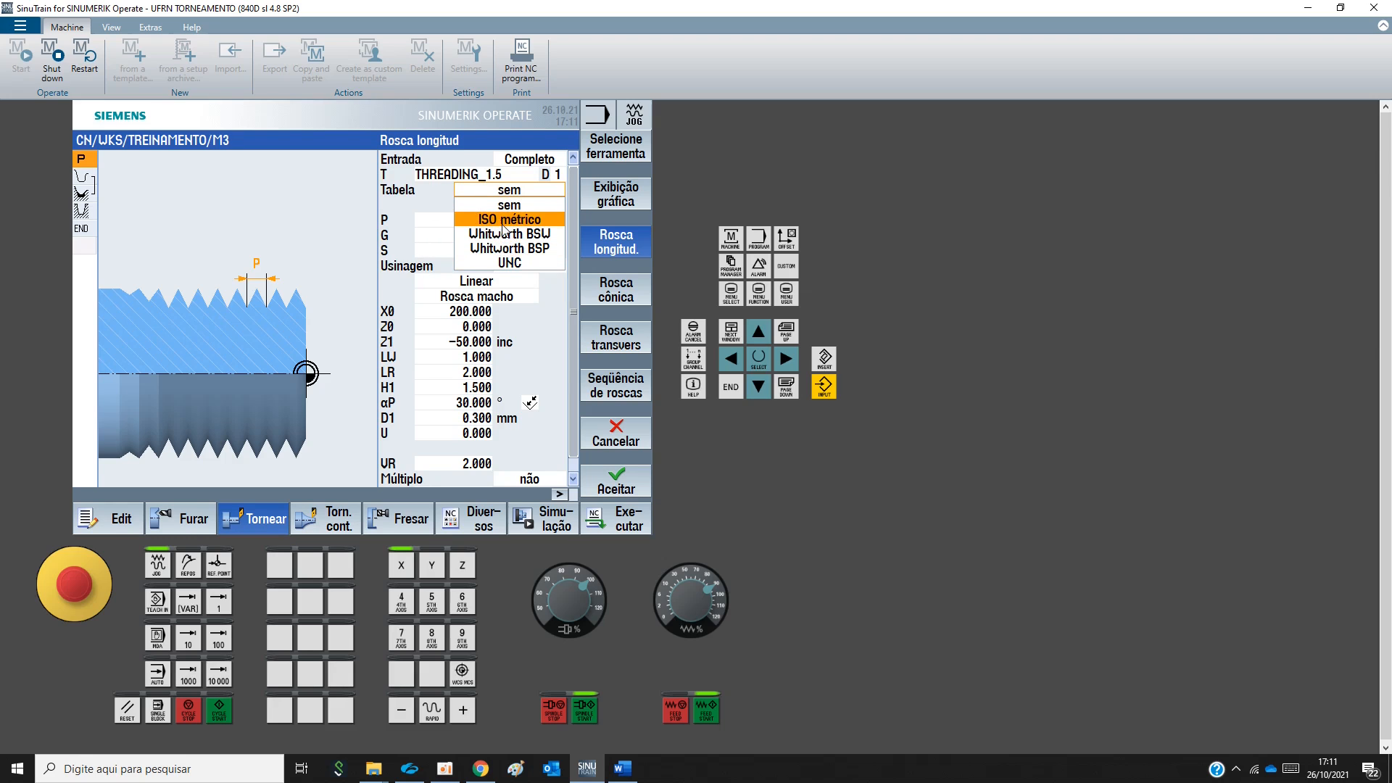
left_click(504, 219)
left_click(546, 202)
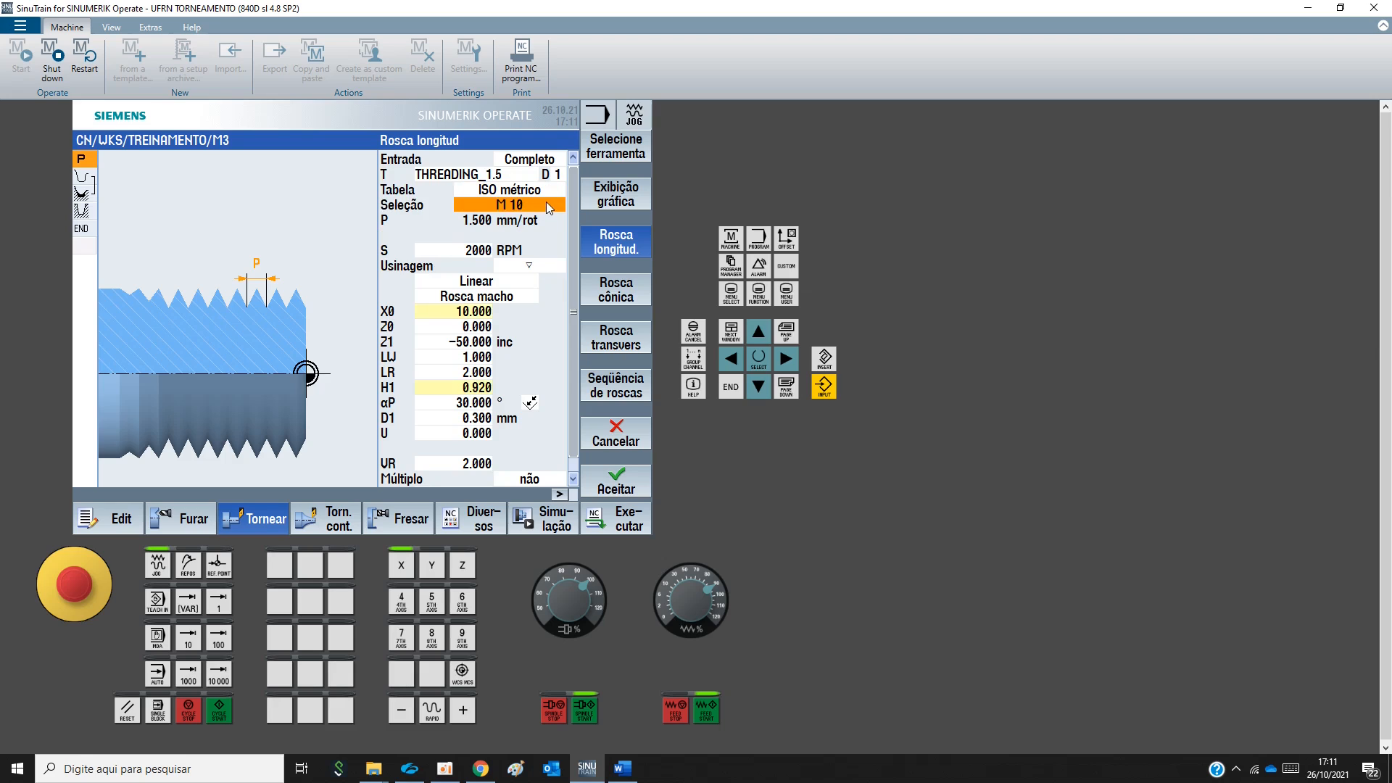
left_click(546, 201)
scroll(514, 311, "down", 4)
left_click(514, 311)
Review the spindle speed and thread start values, check the thread length in the Word drawing, and set Z1 to -17 incremental
left_click(447, 248)
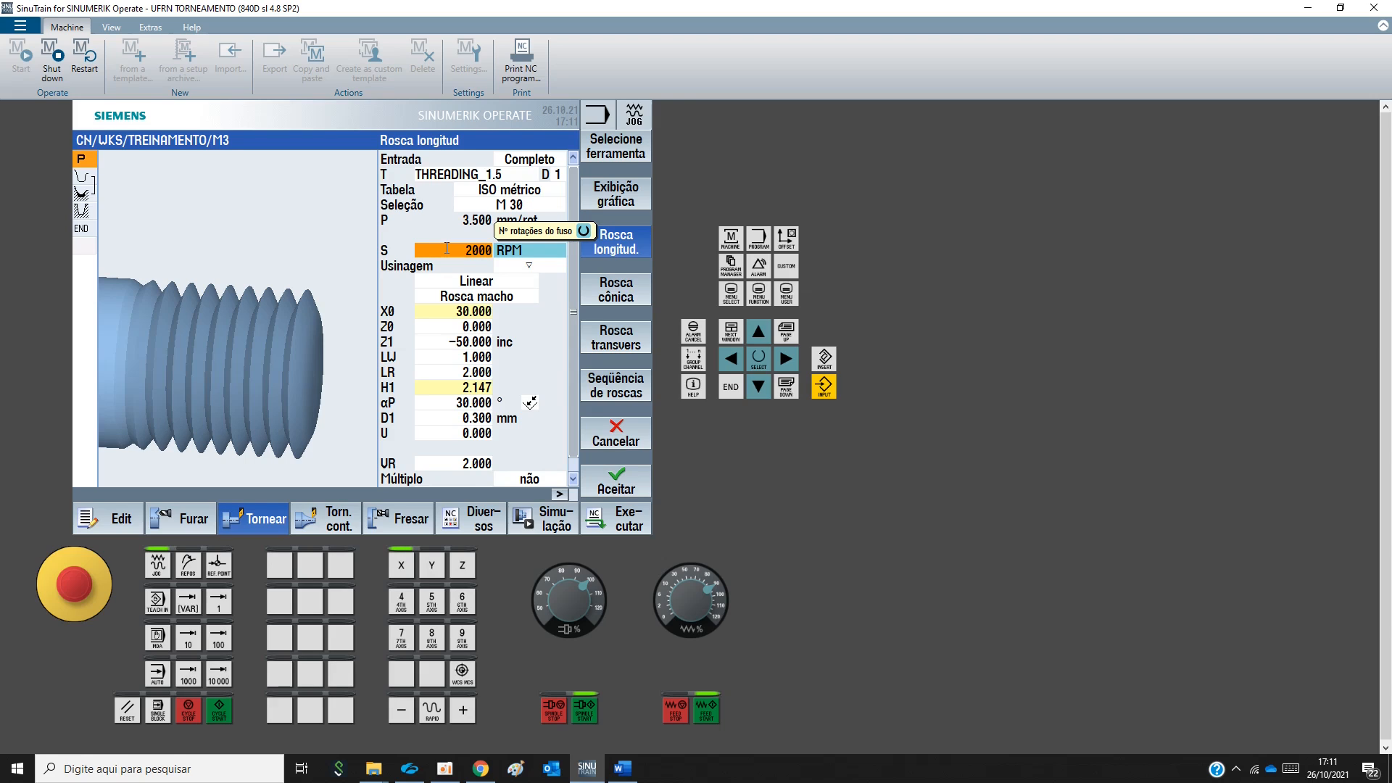
left_click(439, 313)
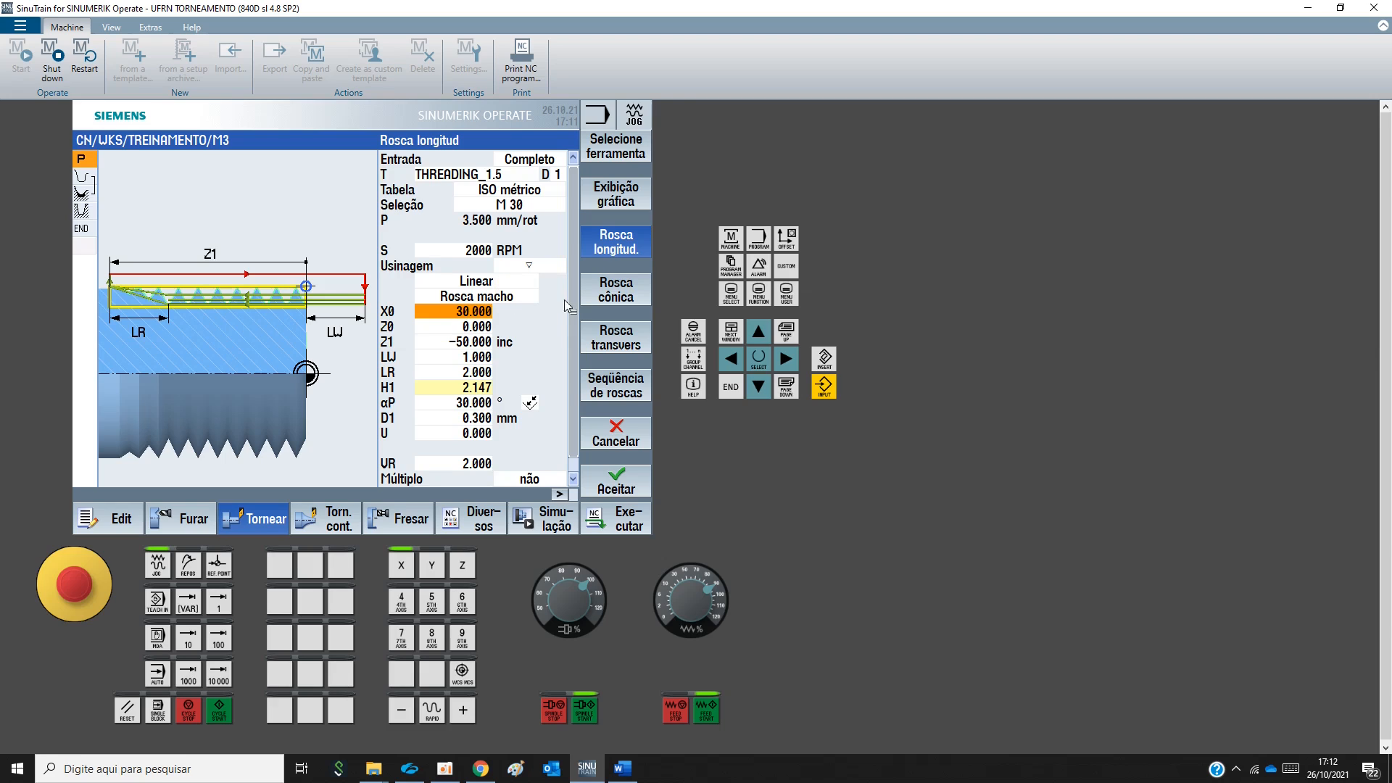
left_click(437, 326)
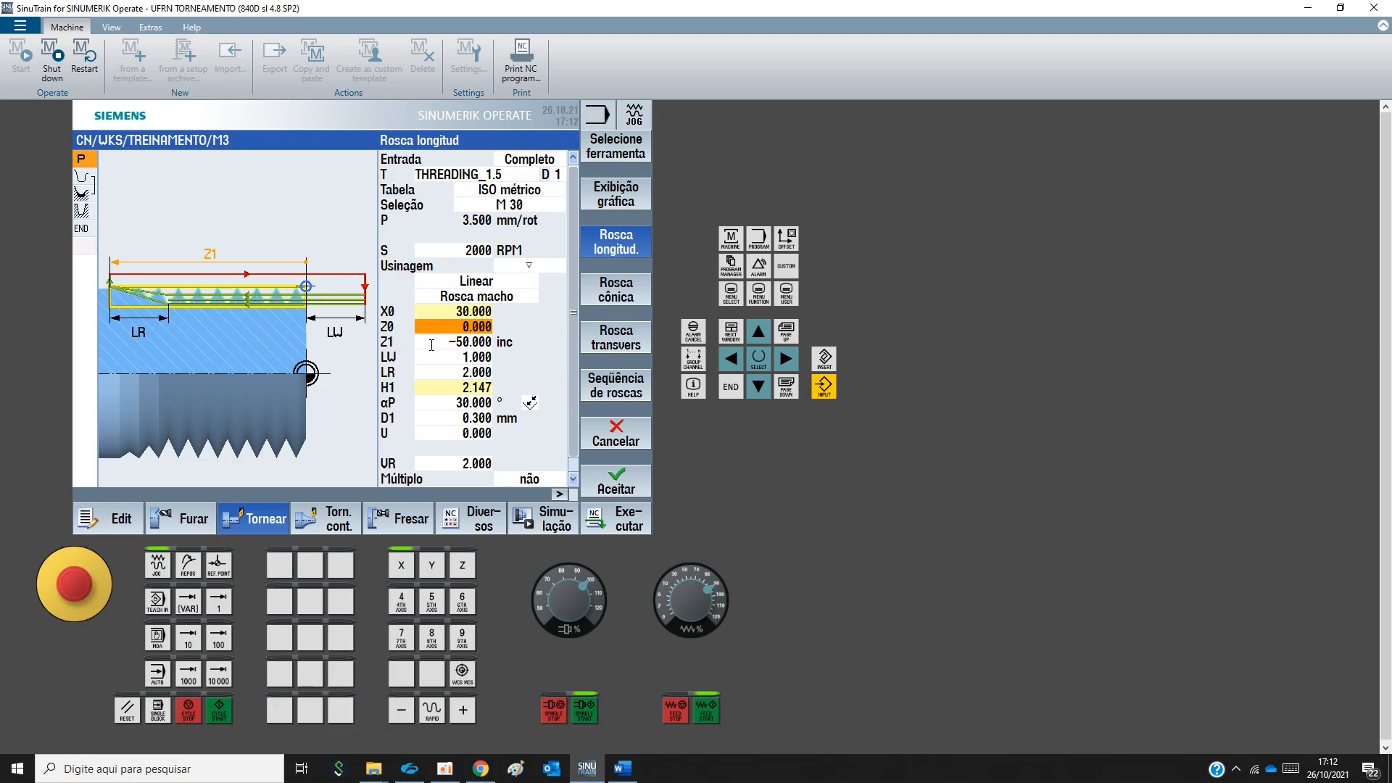
left_click(432, 343)
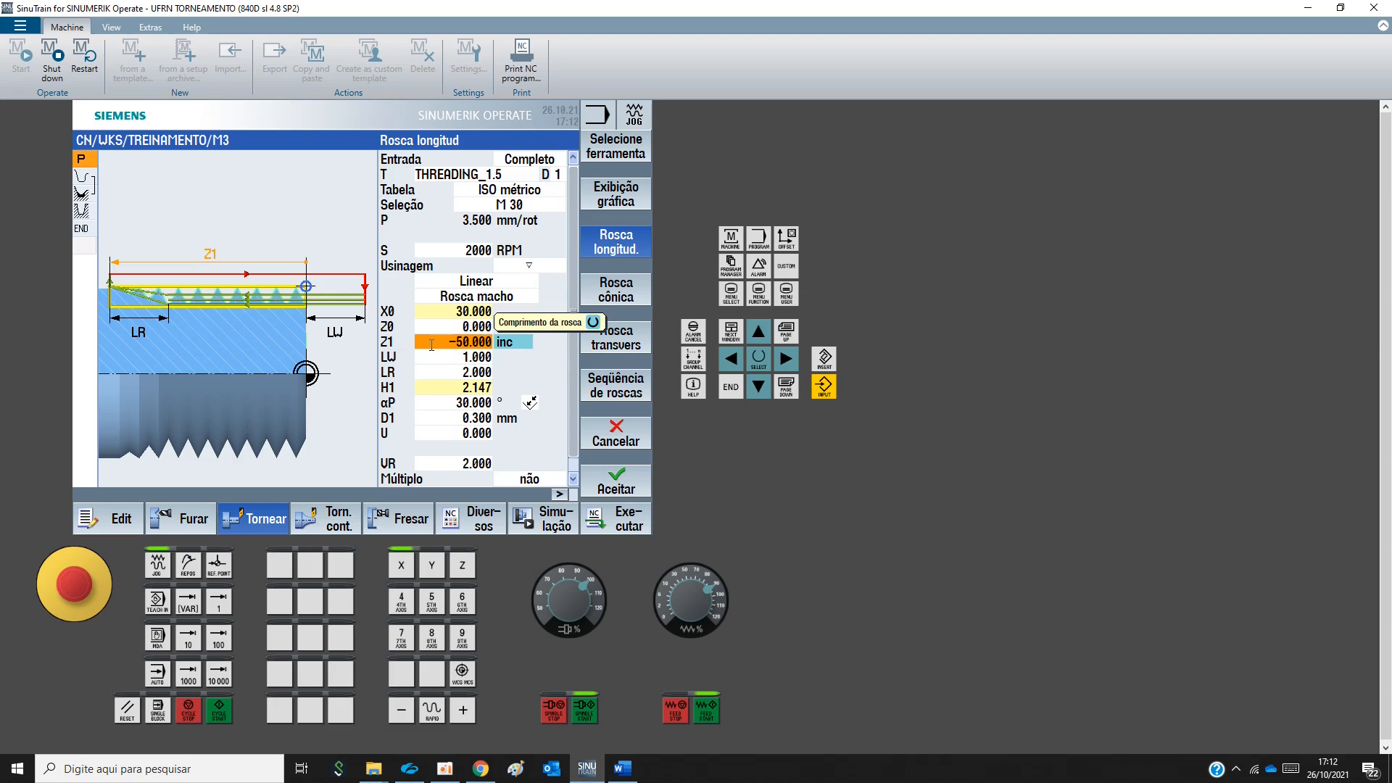
left_click(622, 769)
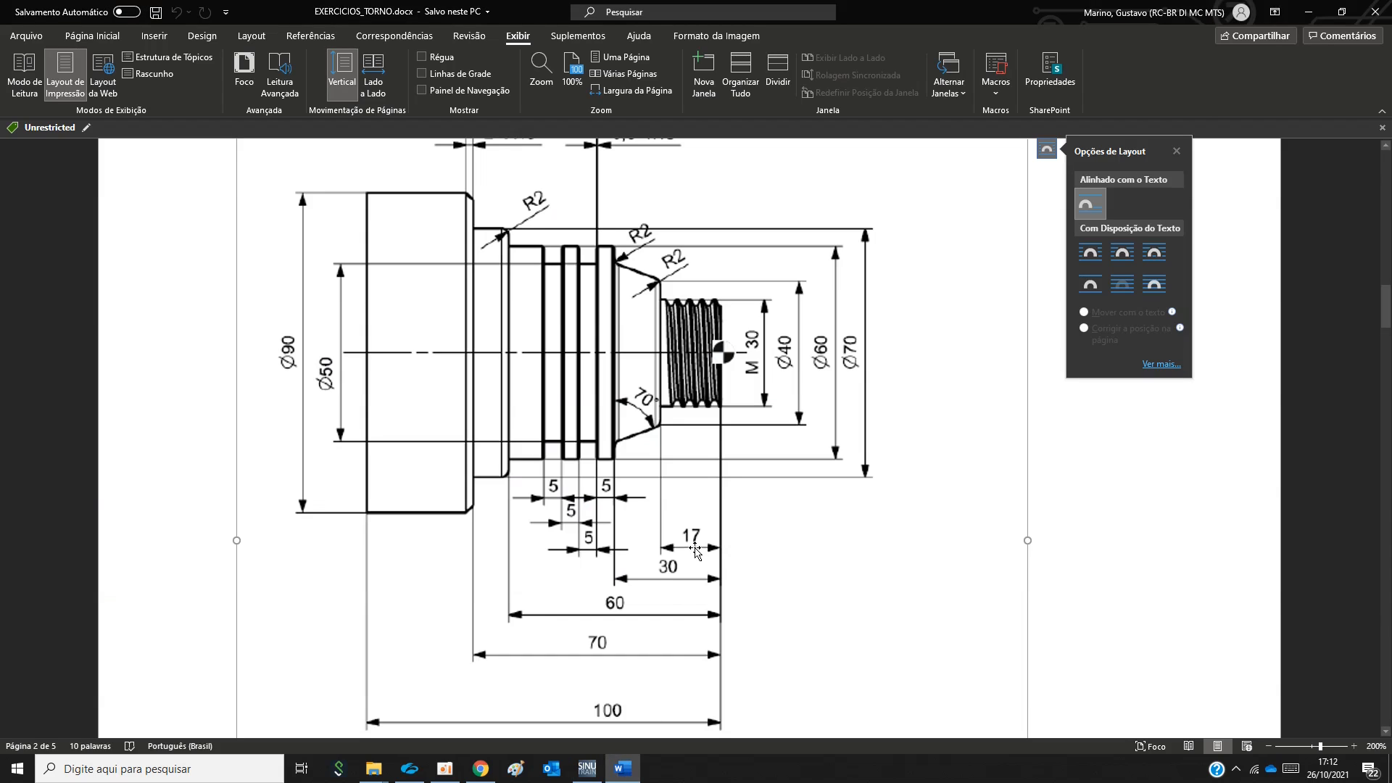
left_click(587, 768)
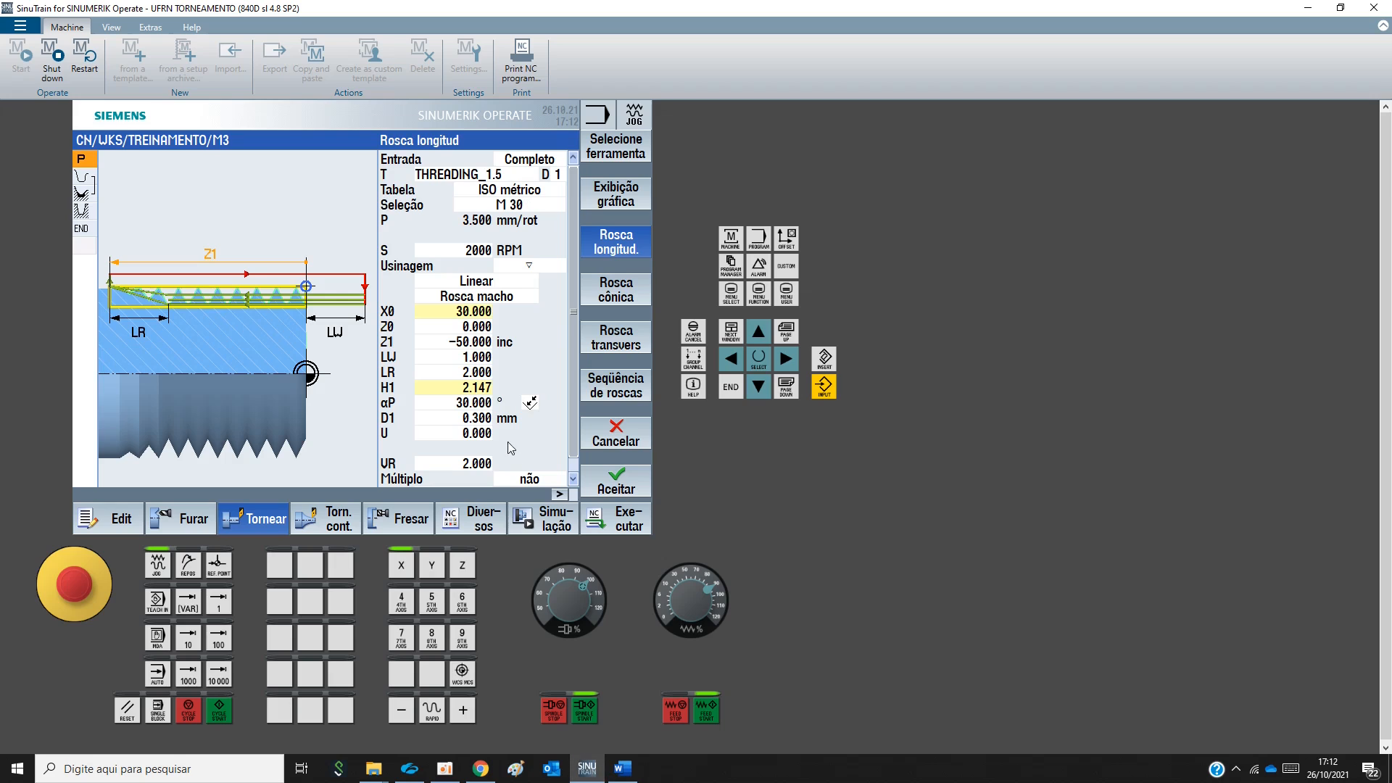
left_click(441, 339)
type("-1")
key("Return")
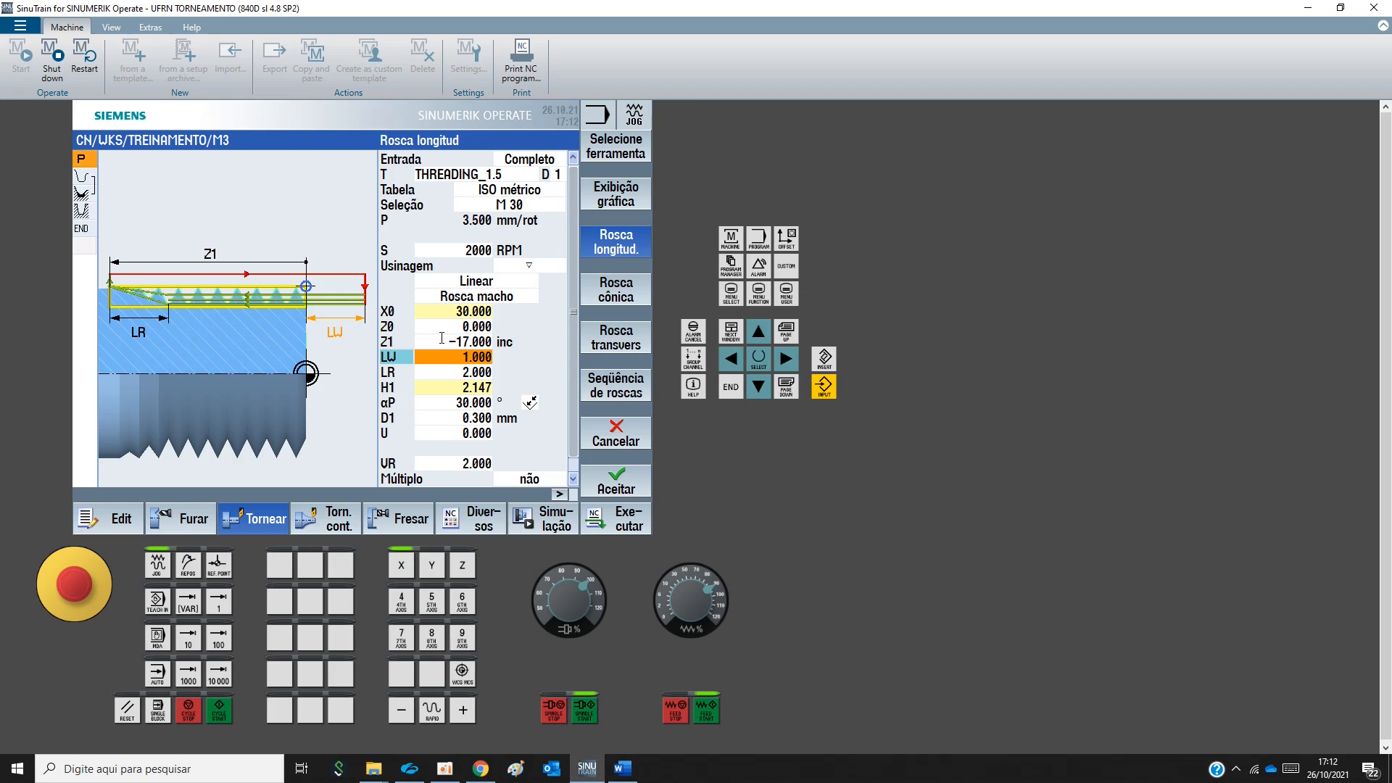
Review the thread depth H1 and infeed angle αP, and accept the longitudinal thread cycle
left_click(429, 386)
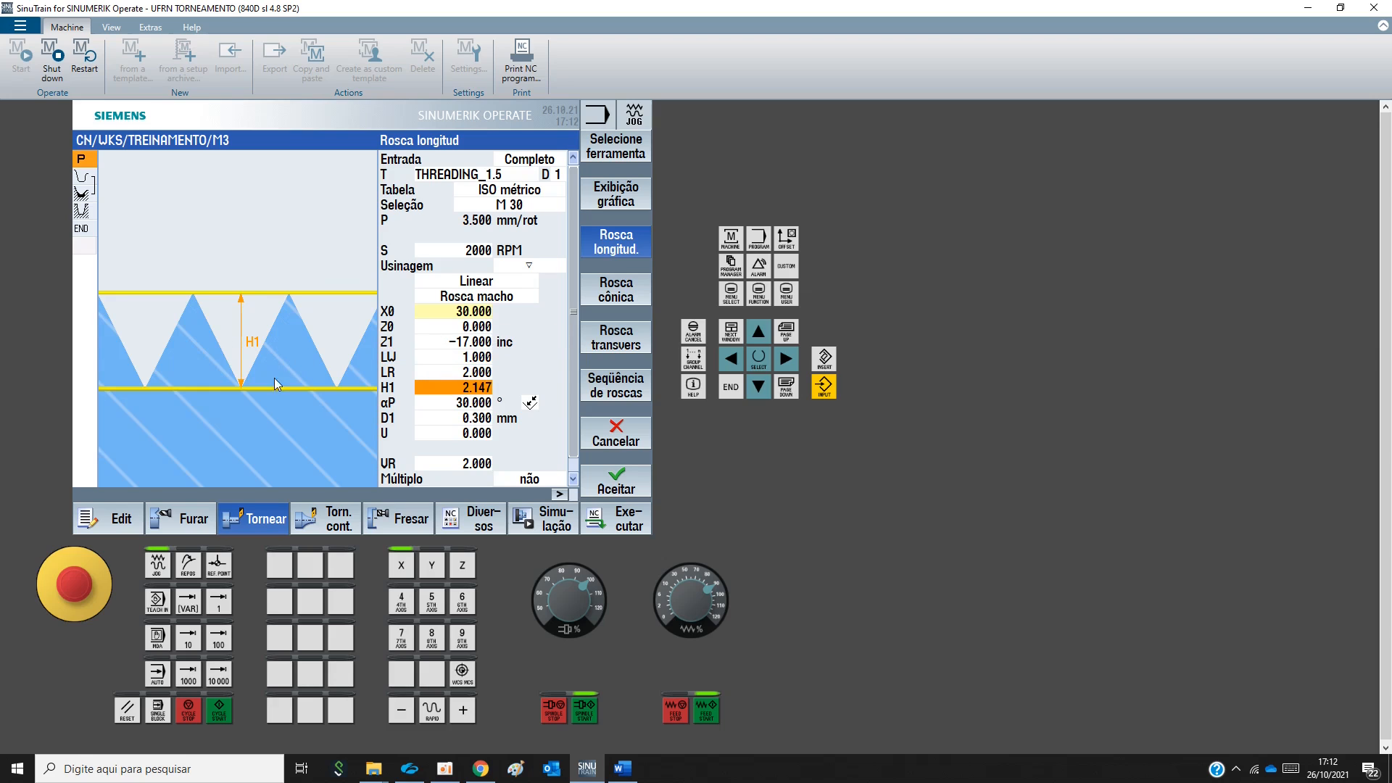
left_click(433, 403)
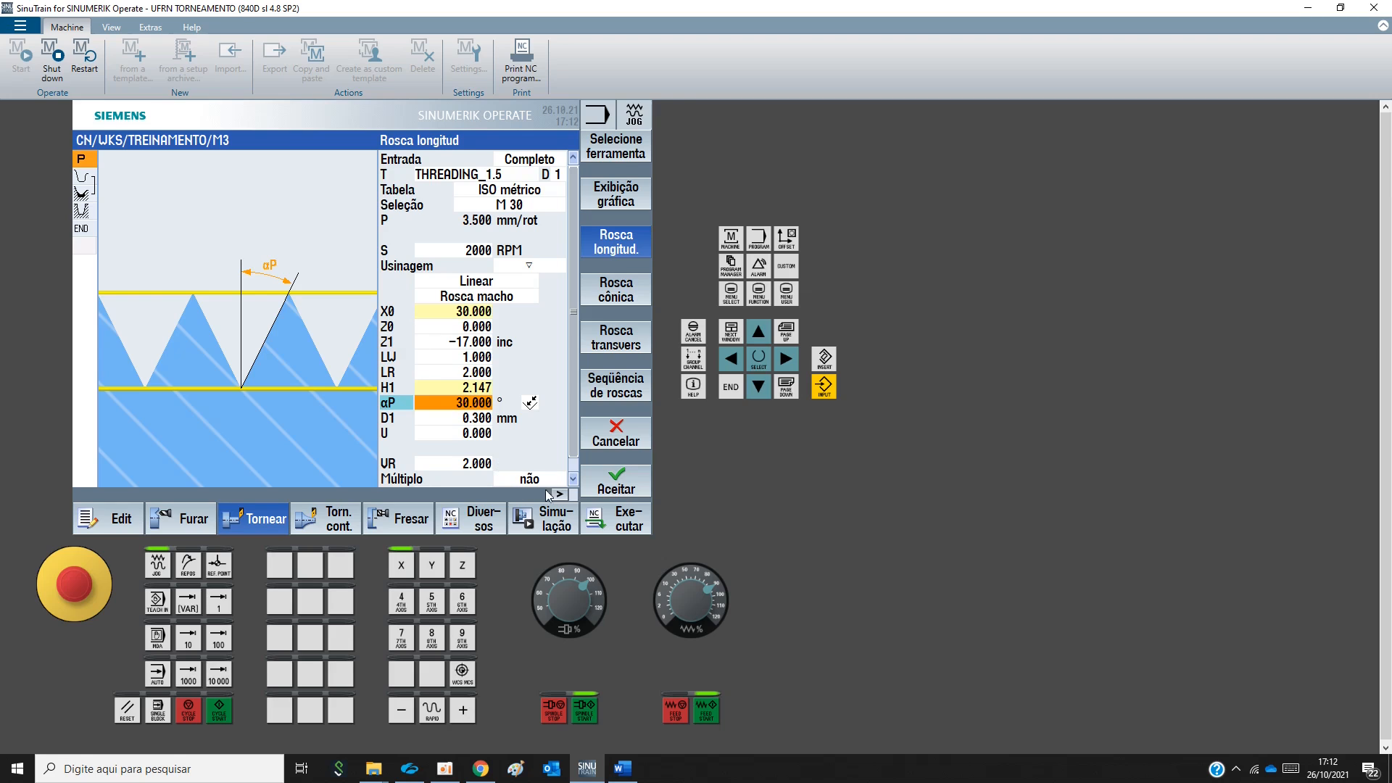
left_click(613, 487)
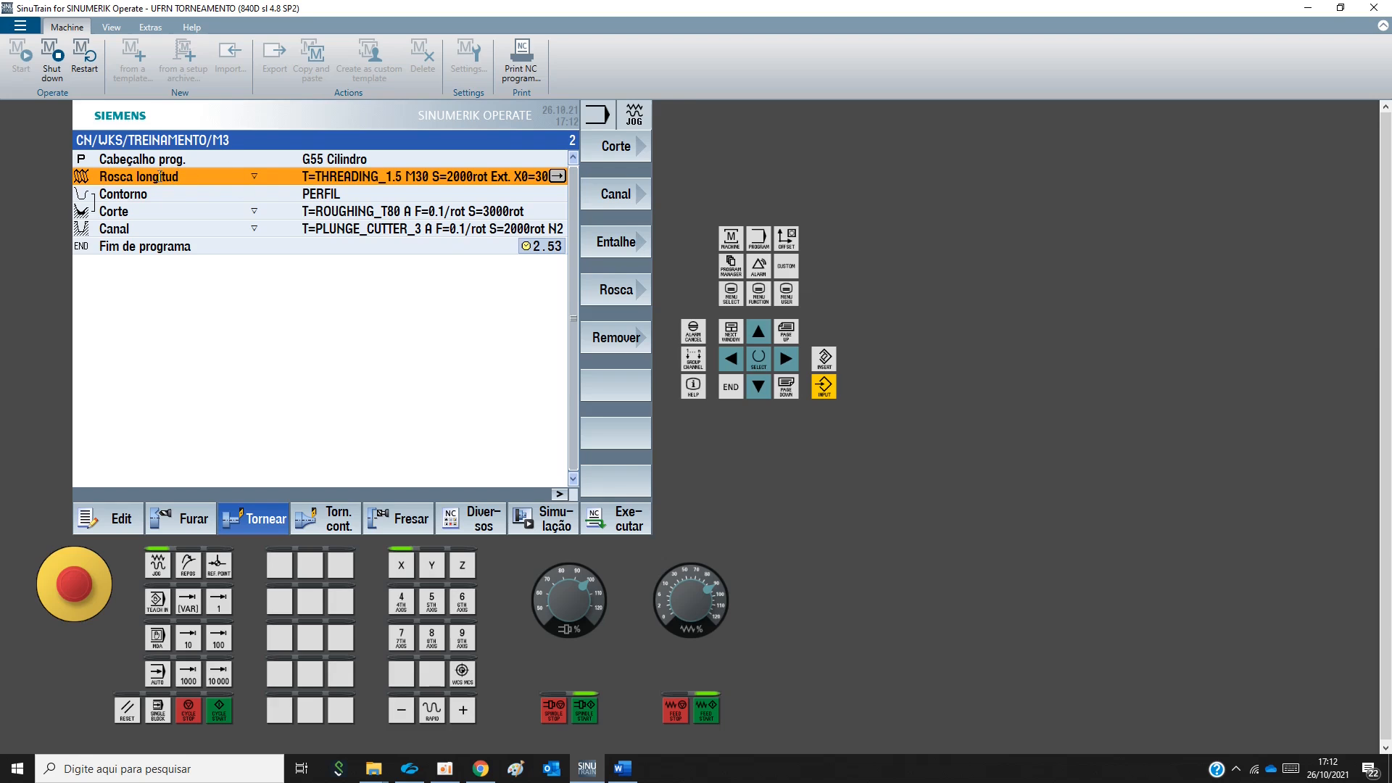
Move the longitudinal thread operation behind the groove operation by pasting a copy there and cutting the original
left_click(110, 526)
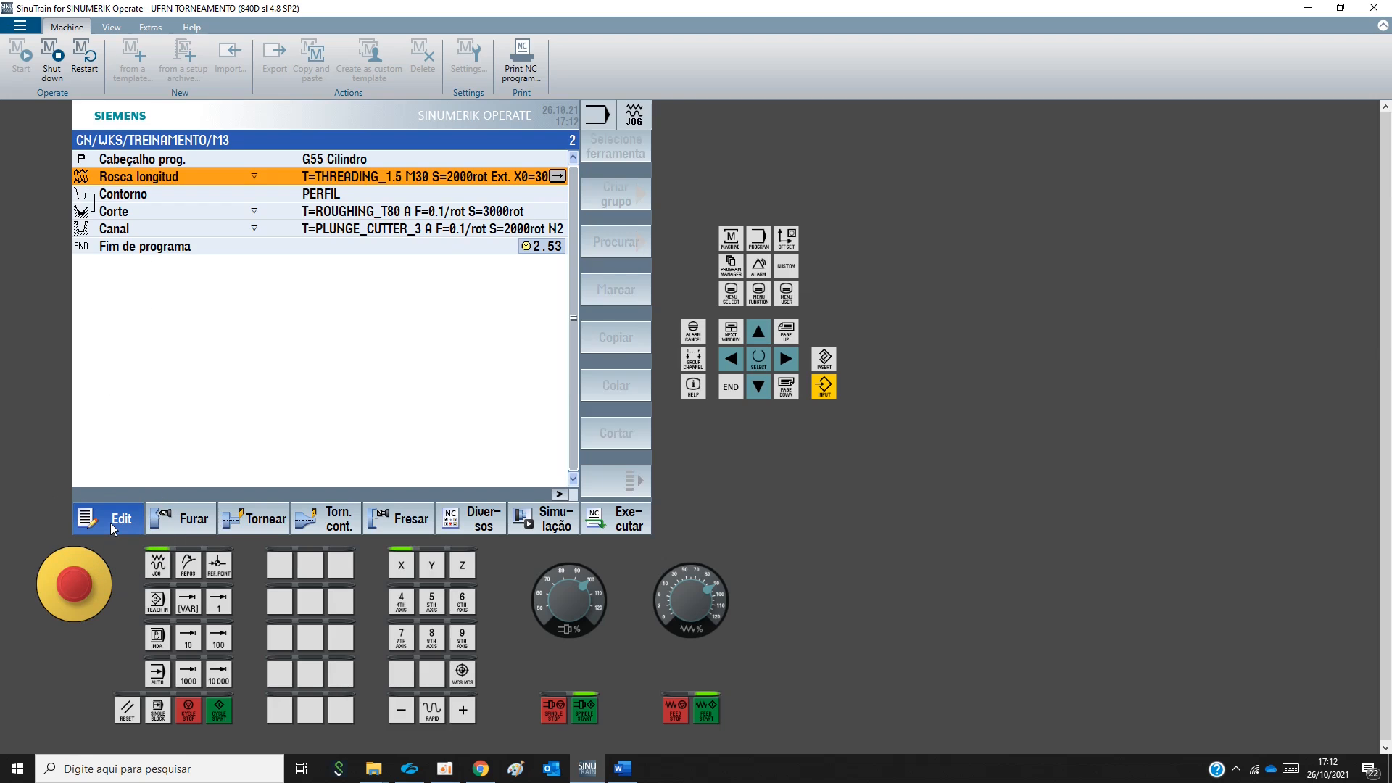
left_click(628, 340)
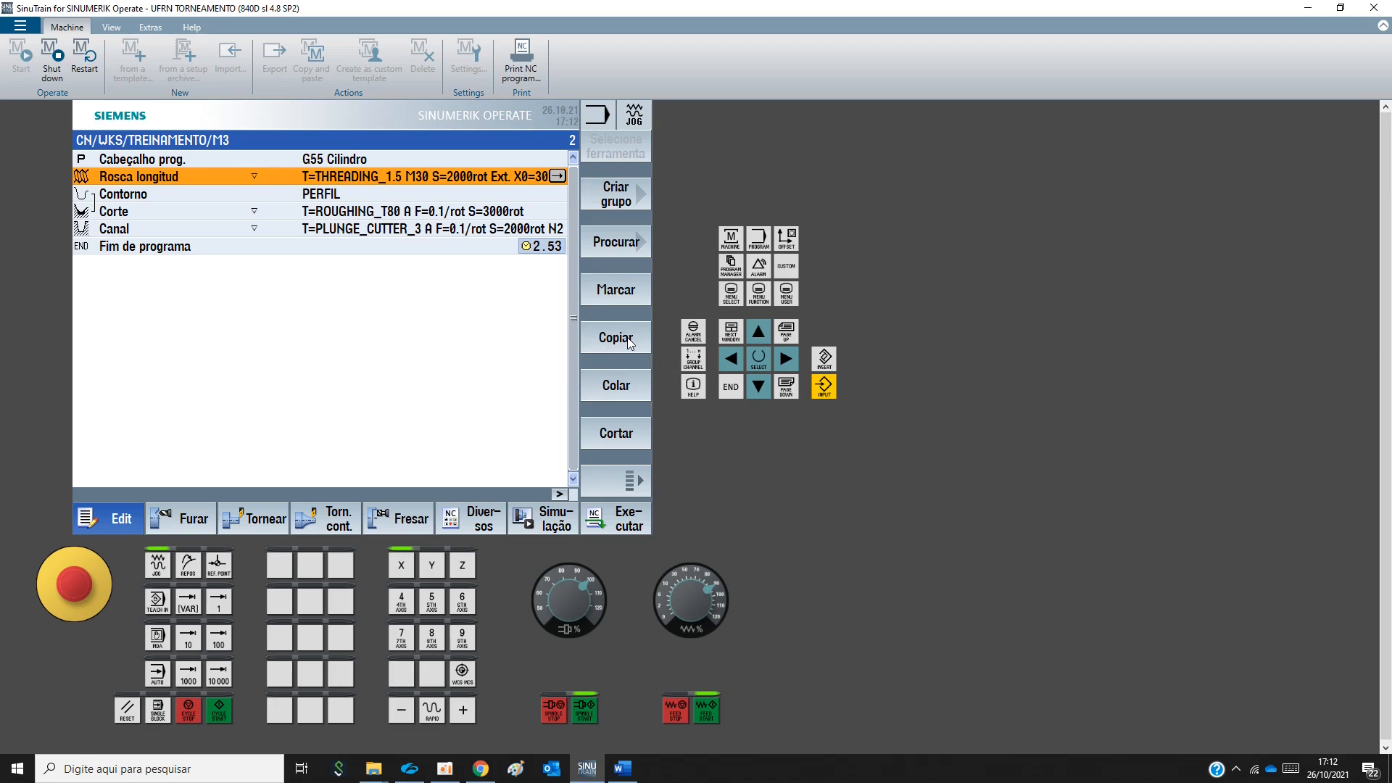
left_click(157, 230)
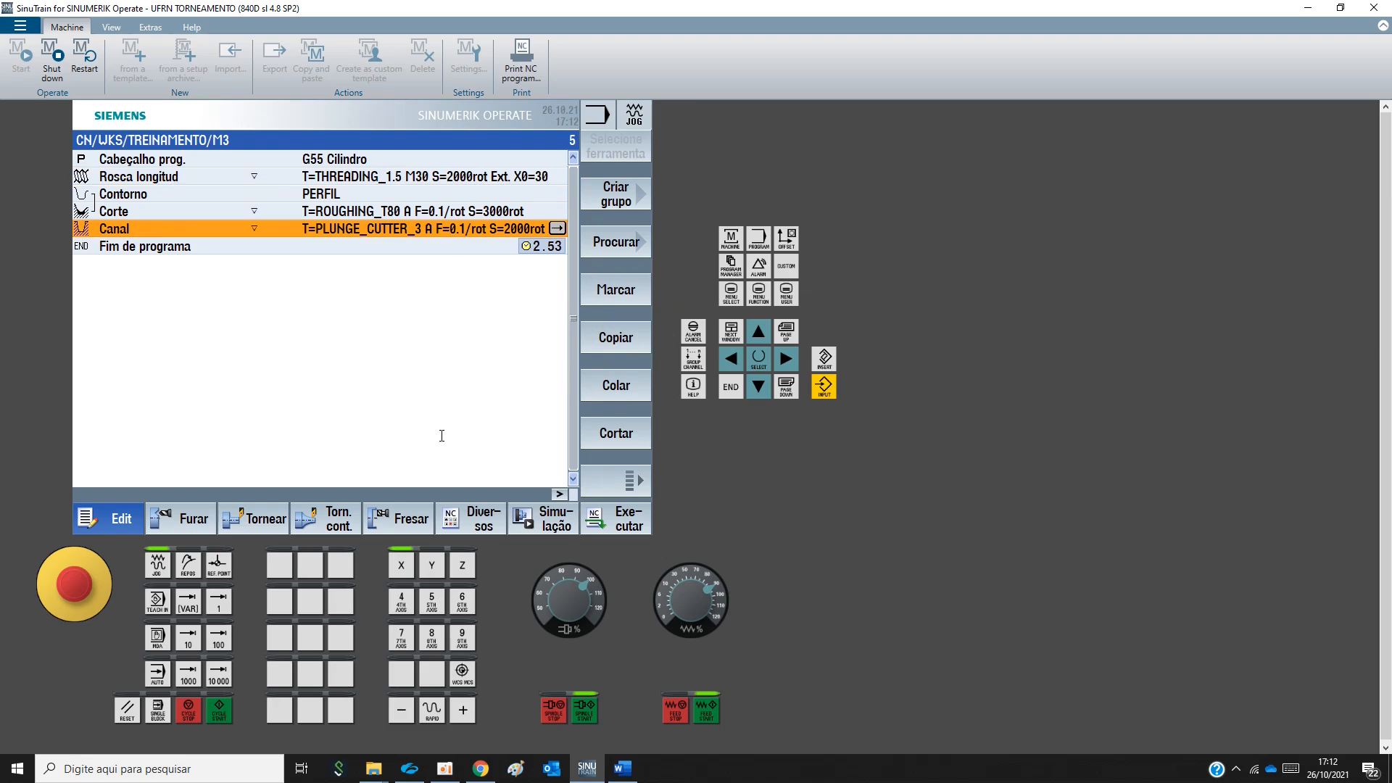
left_click(605, 383)
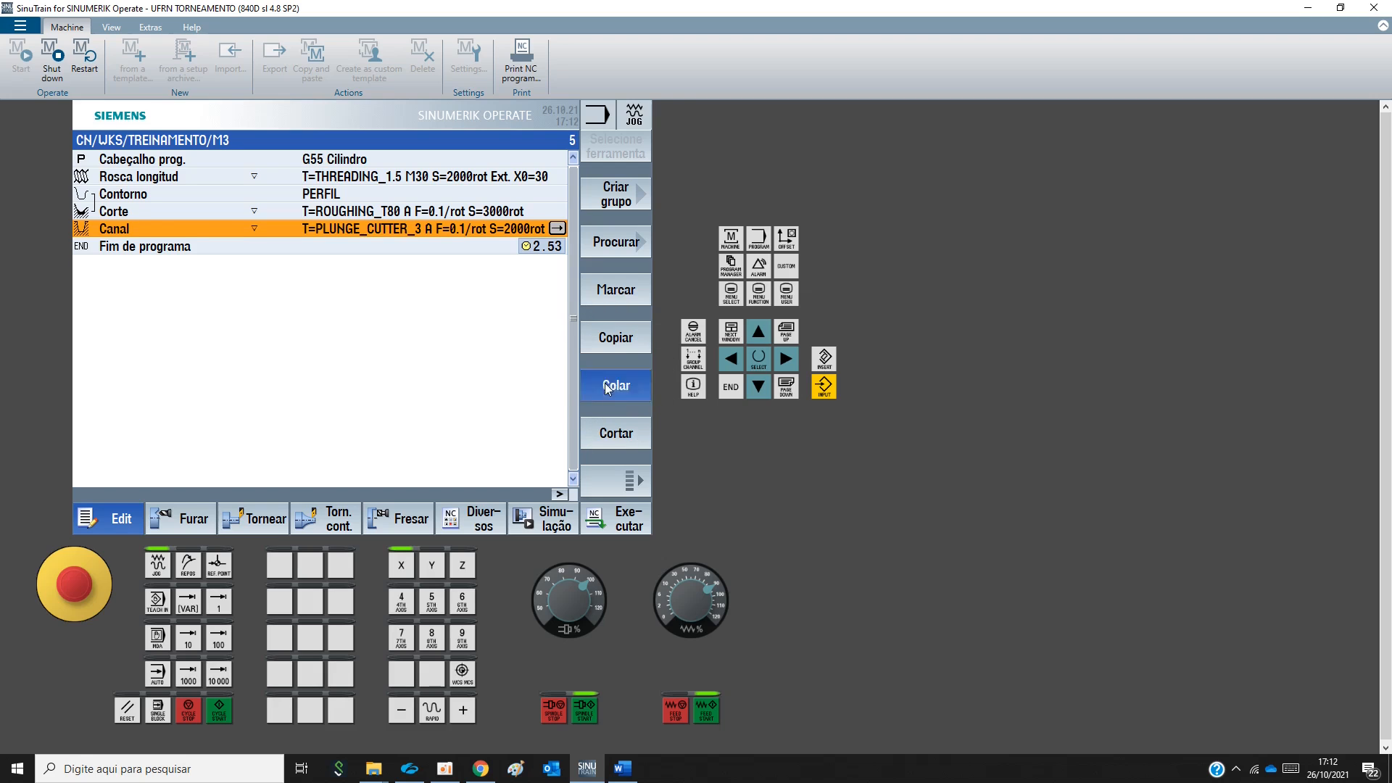
left_click(165, 176)
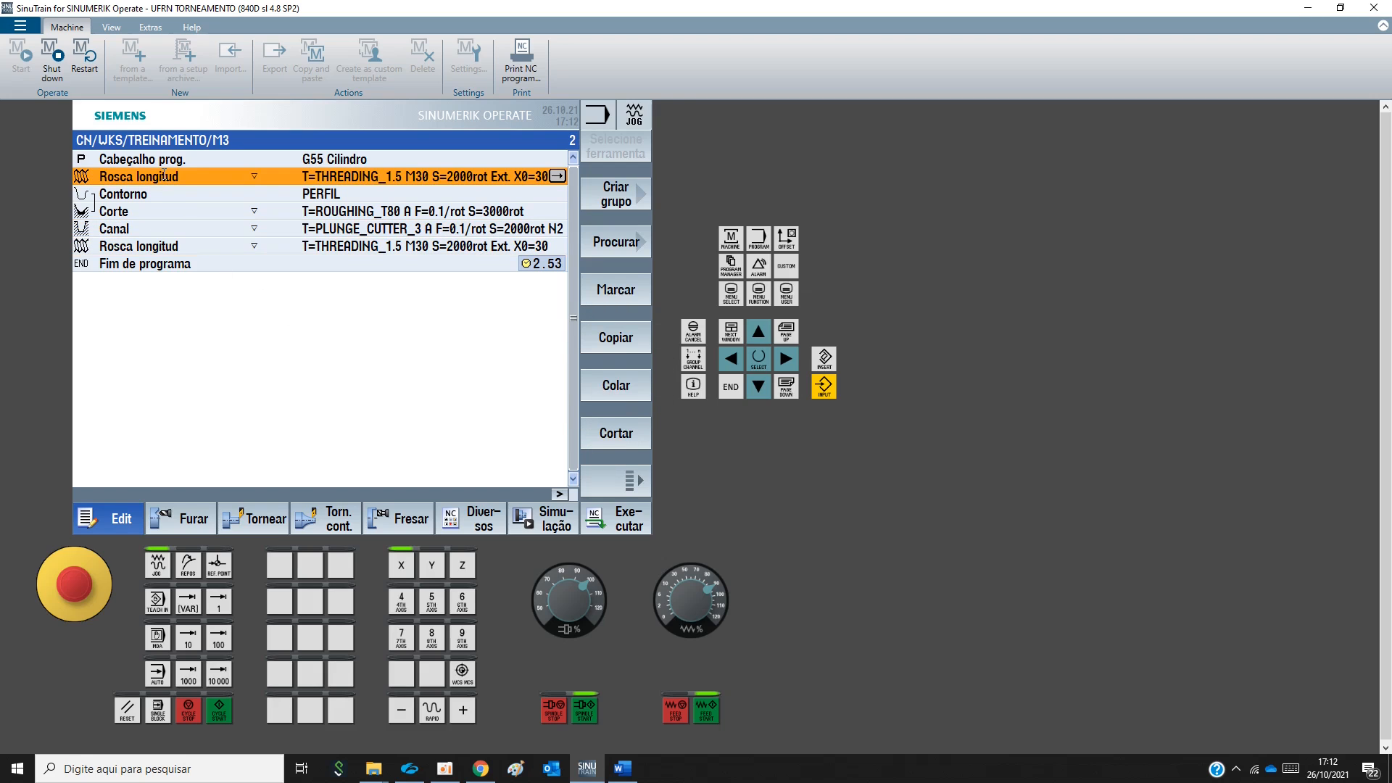
left_click(616, 435)
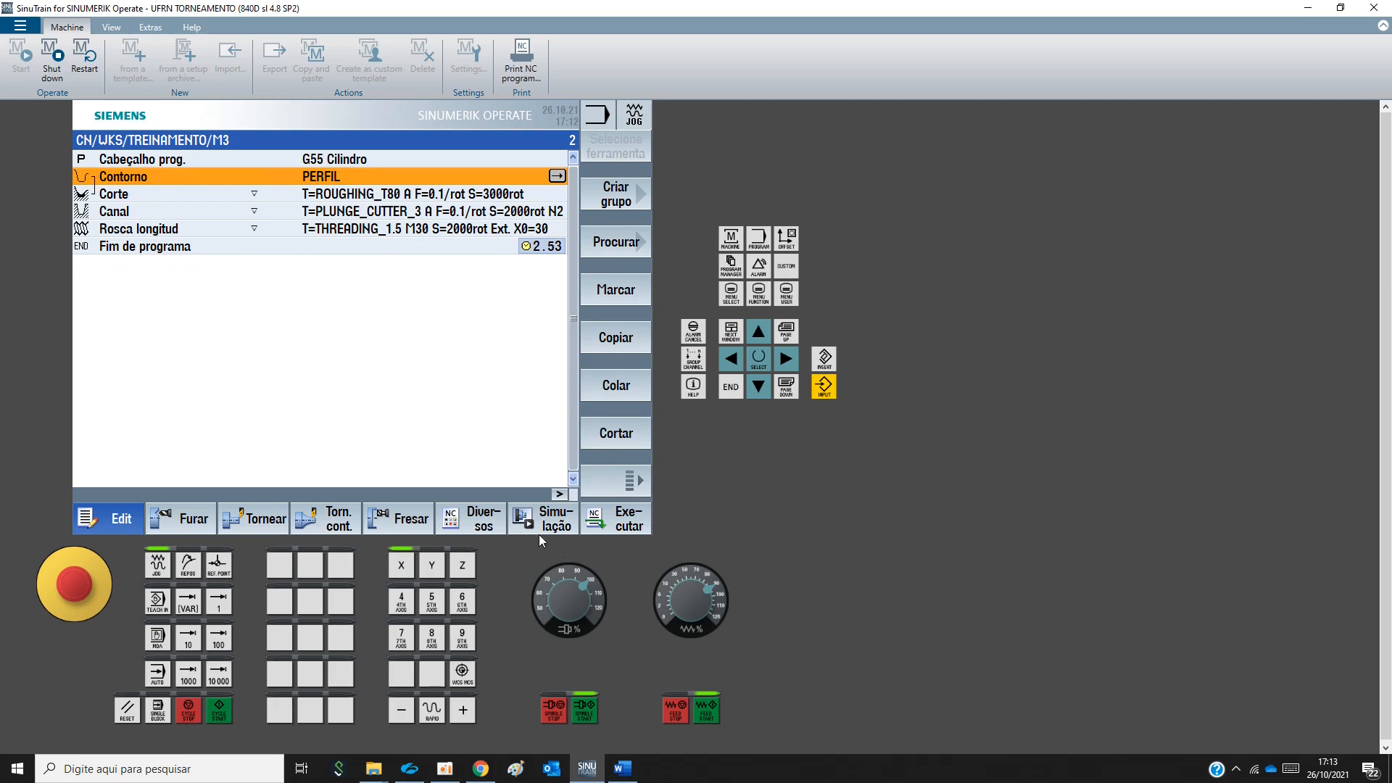
Simulate the complete program with the added M30 thread and return to the program editor
left_click(555, 520)
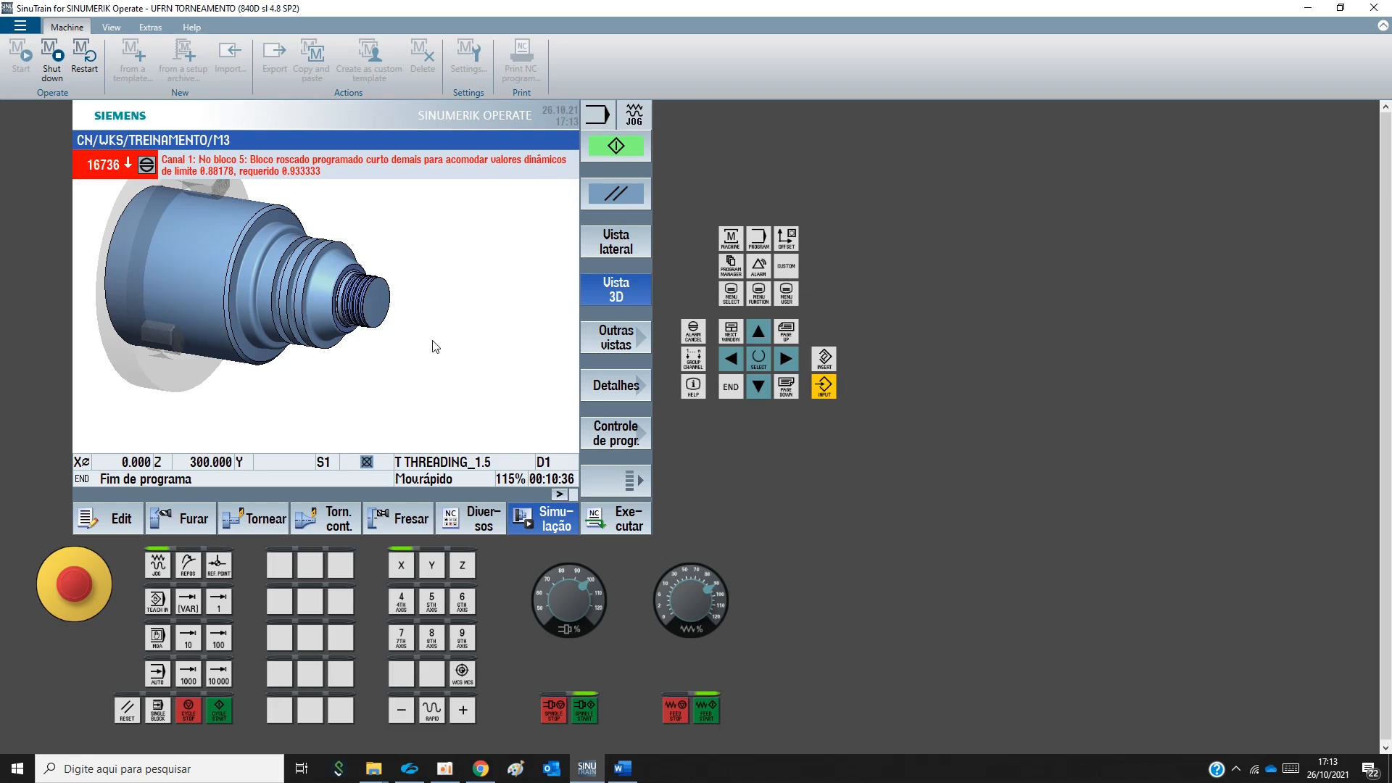
left_click(123, 518)
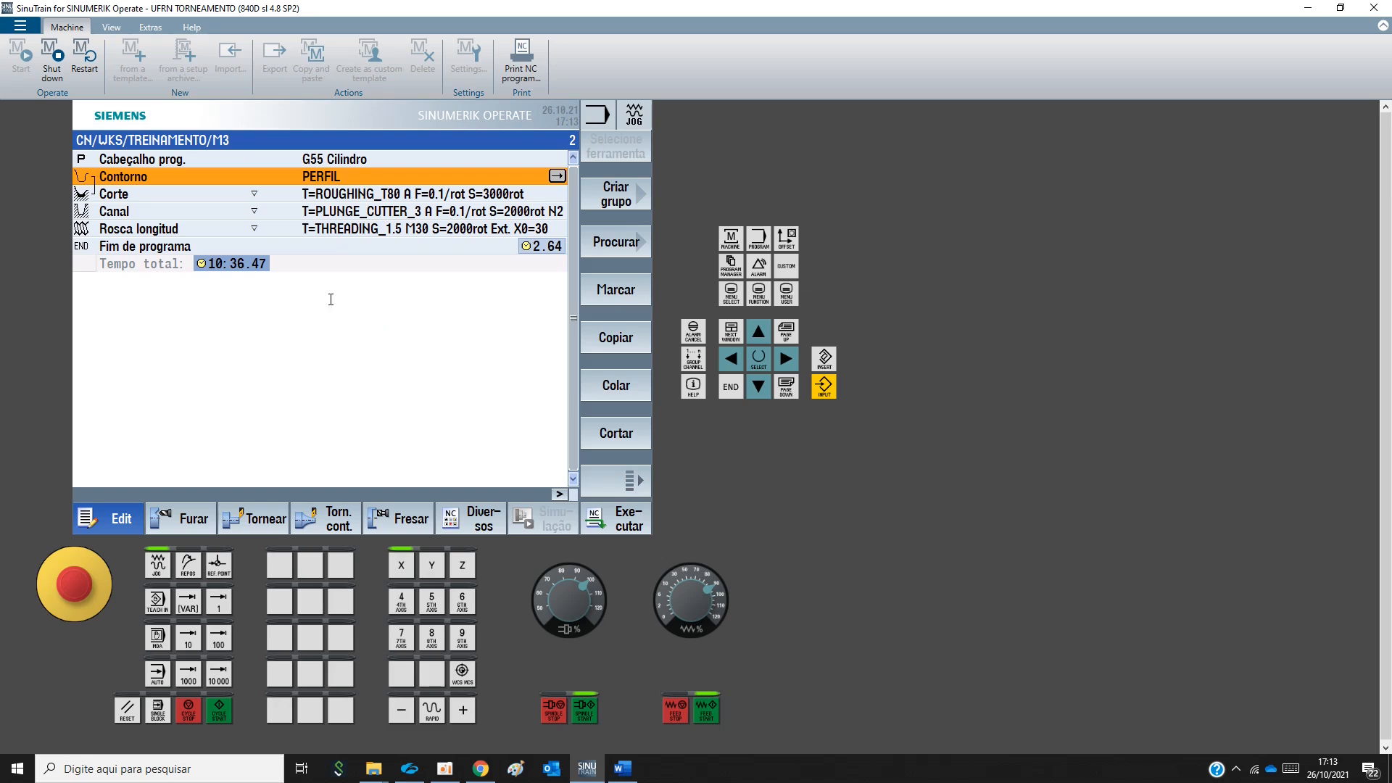
Set the M30 longitudinal thread's spindle speed to 1500 RPM and accept the cycle
left_click(304, 228)
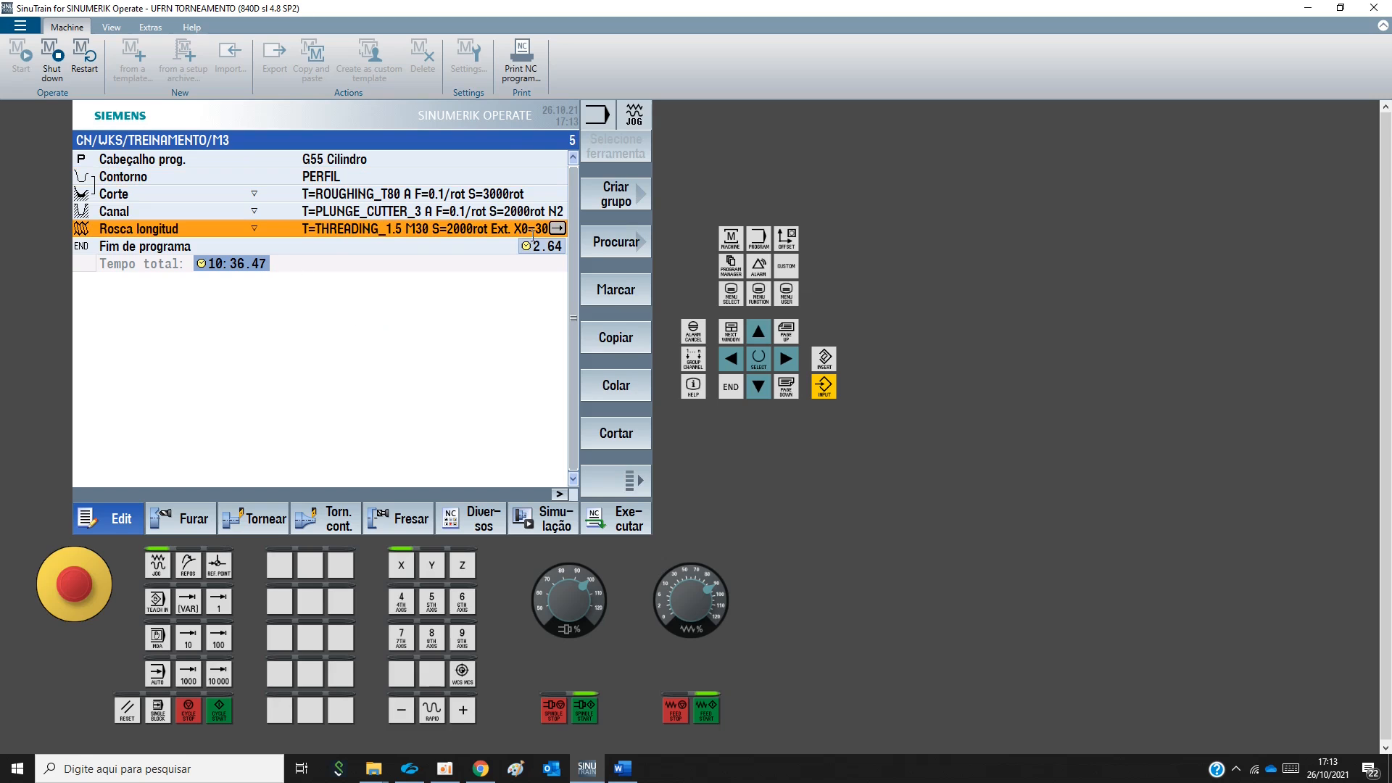
key("ctrl")
key("ctrl")
key("ctrl")
key("ctrl")
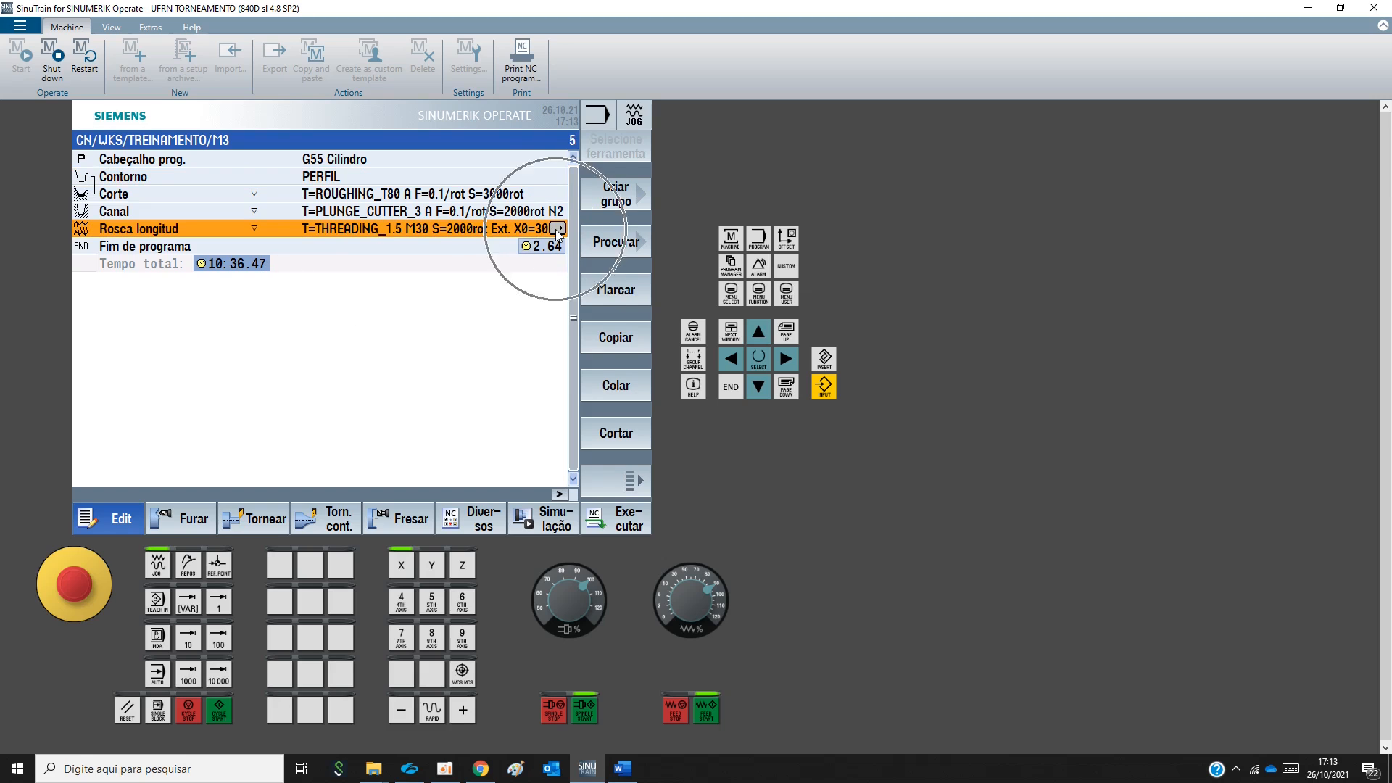
left_click(557, 229)
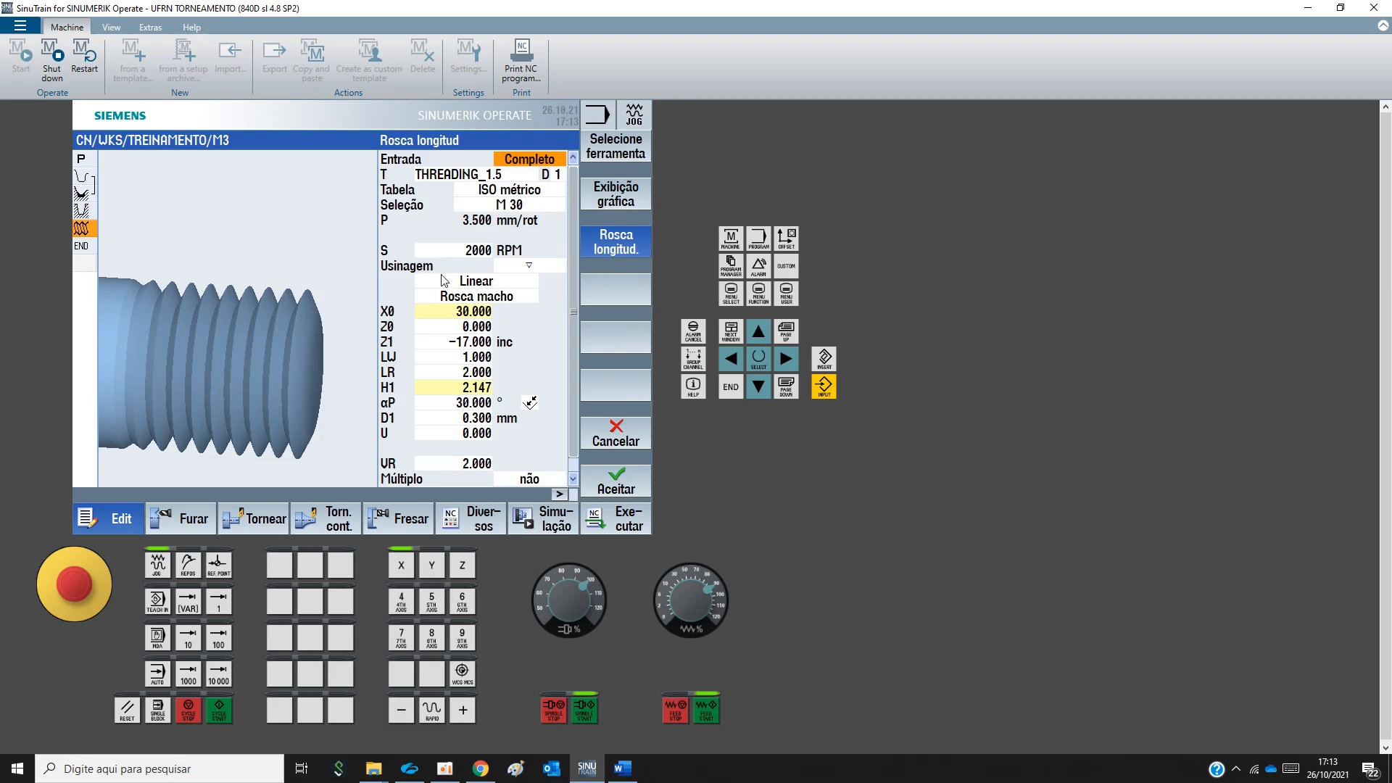
left_click(448, 250)
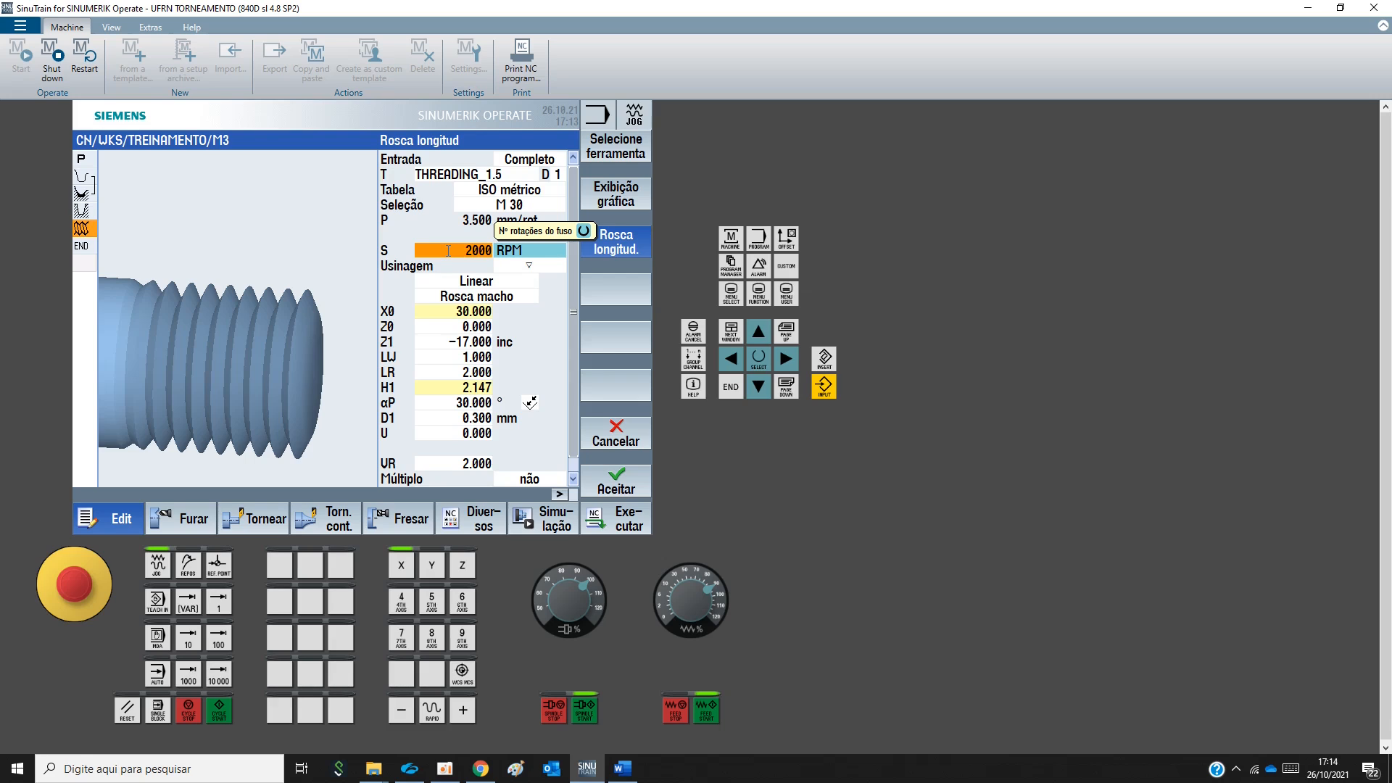
type("15")
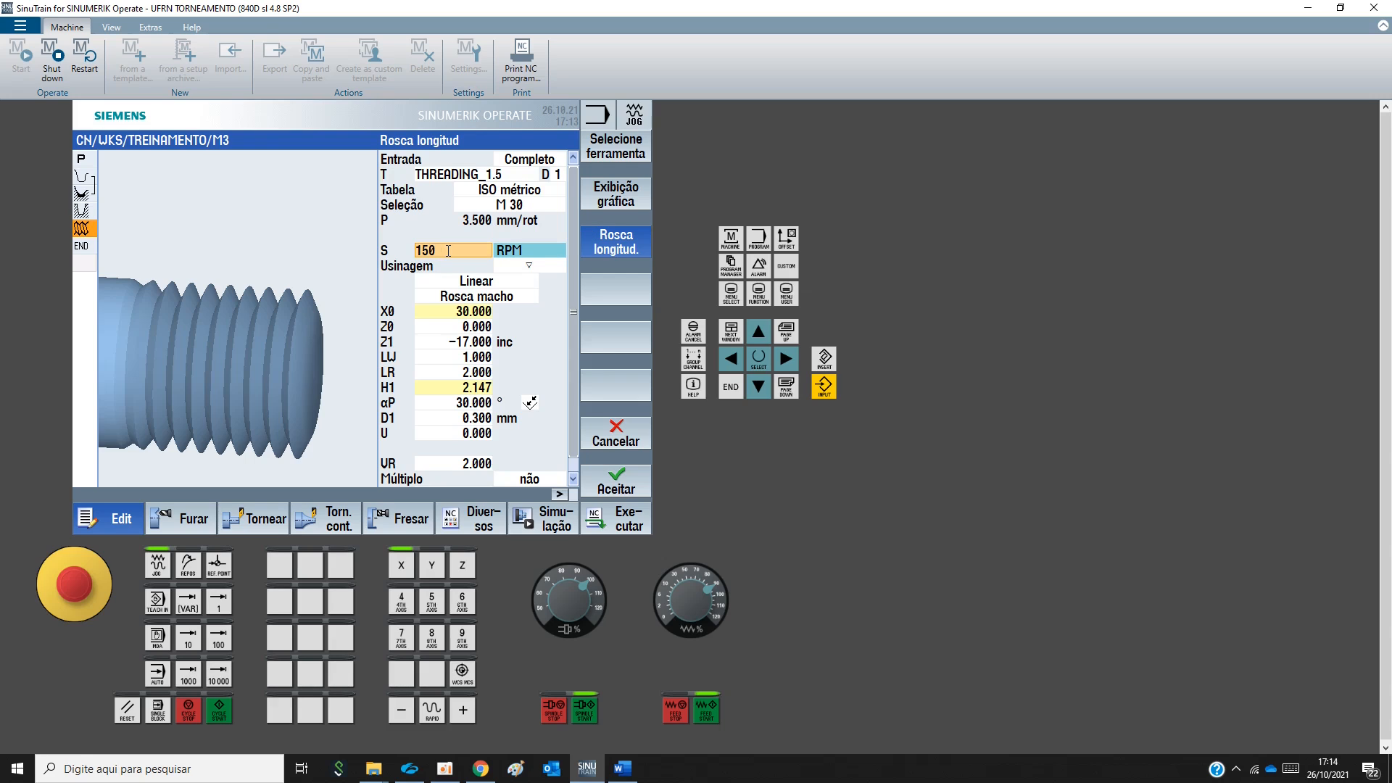
key("Return")
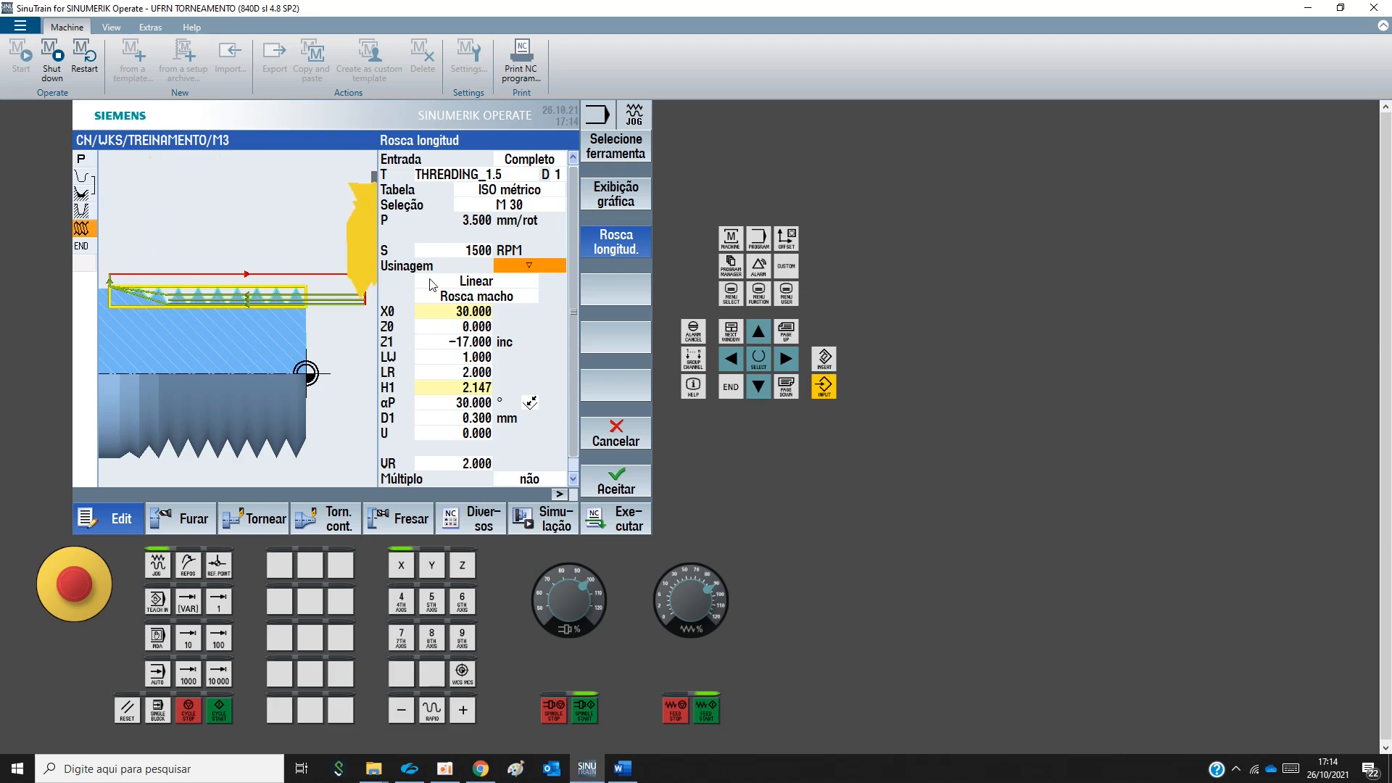
left_click(634, 474)
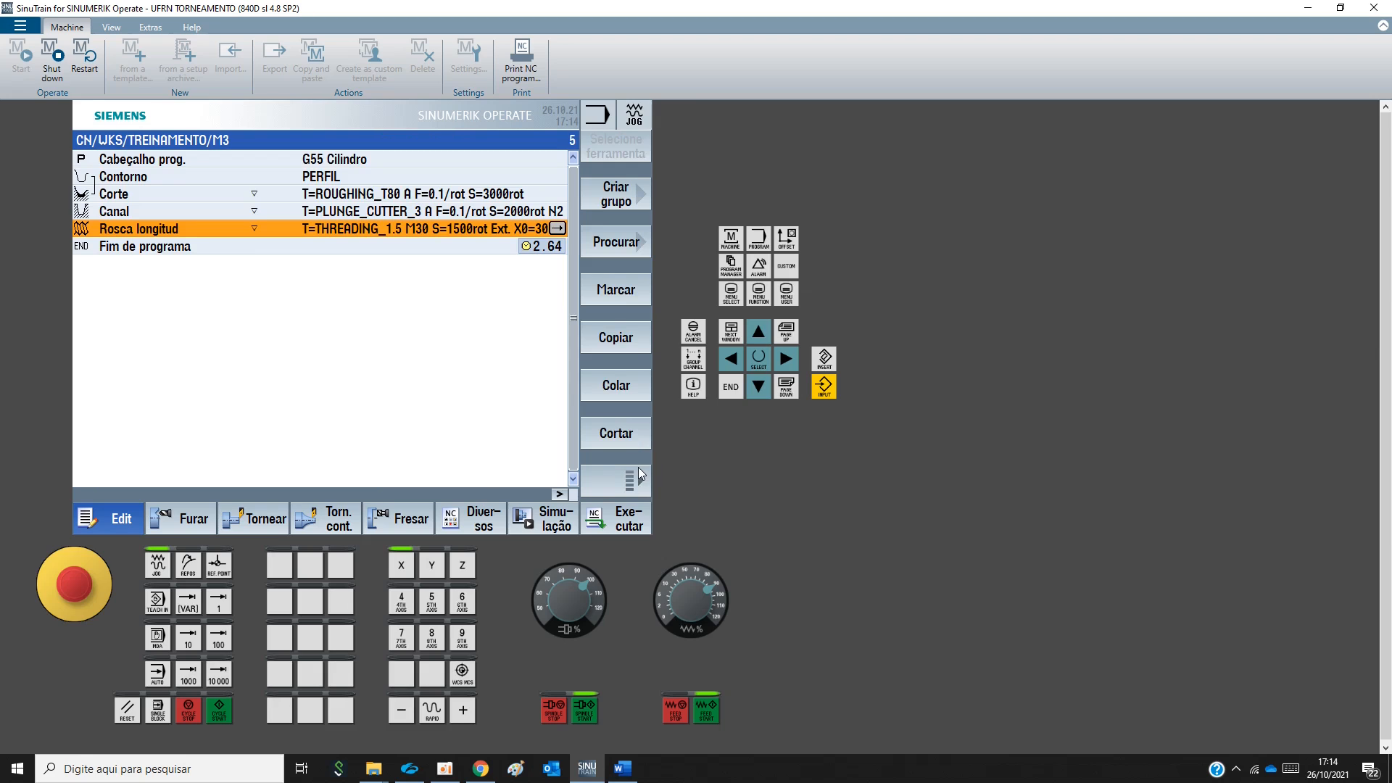
Simulate the complete M3 program, inspect the threaded part in the 3D view, and return to the program with the drilling functions shown
left_click(545, 527)
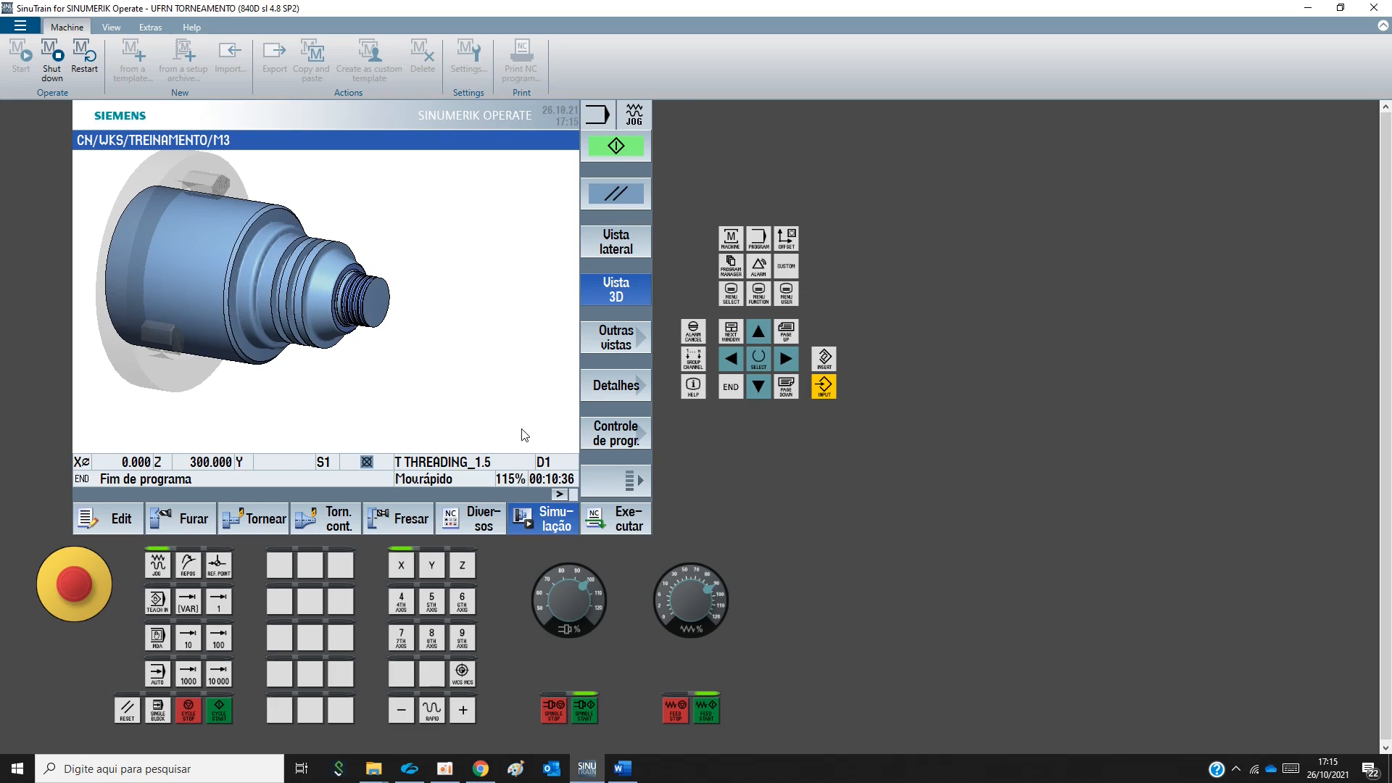
left_click_drag(424, 382, 454, 383)
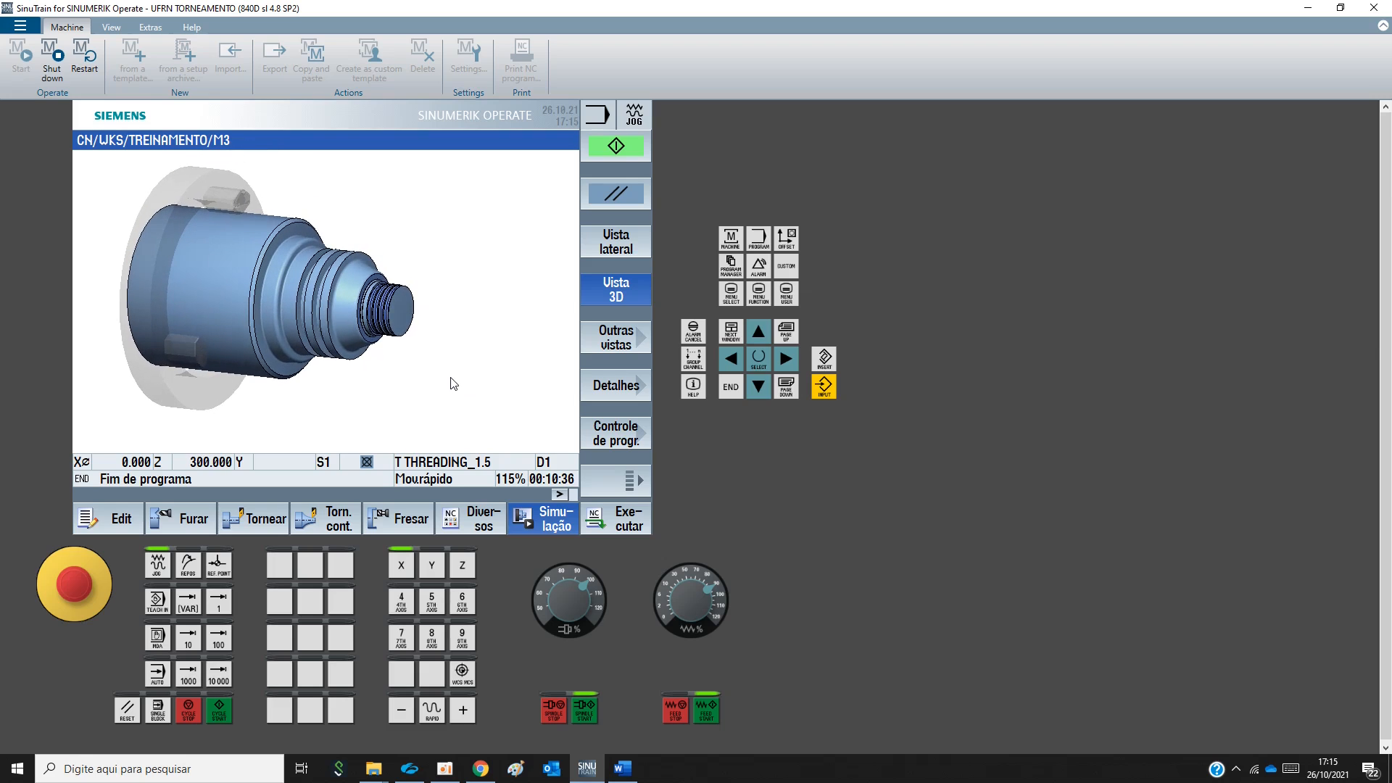
left_click(187, 519)
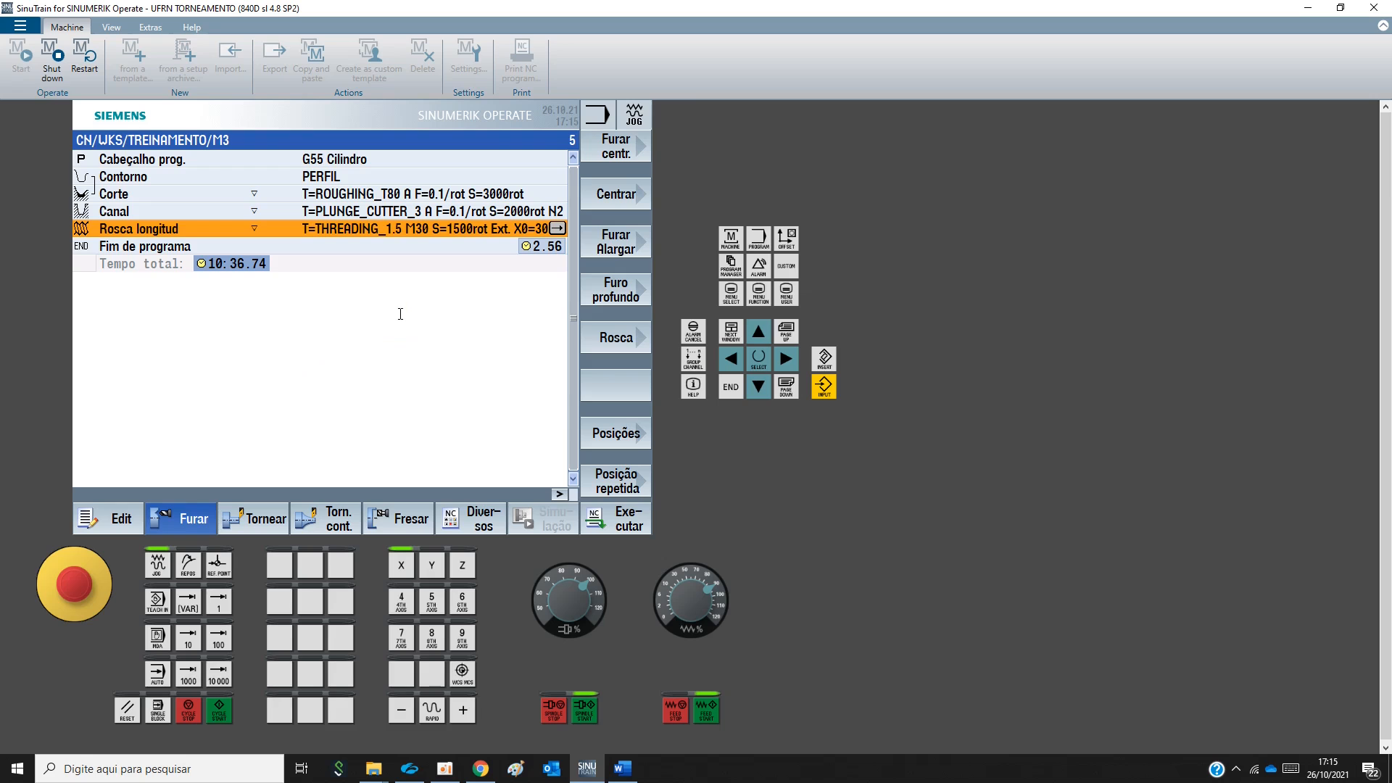
Review the drilling options, including the centring cycle and the full-circle hole position pattern, and cancel both without adding them
left_click(614, 161)
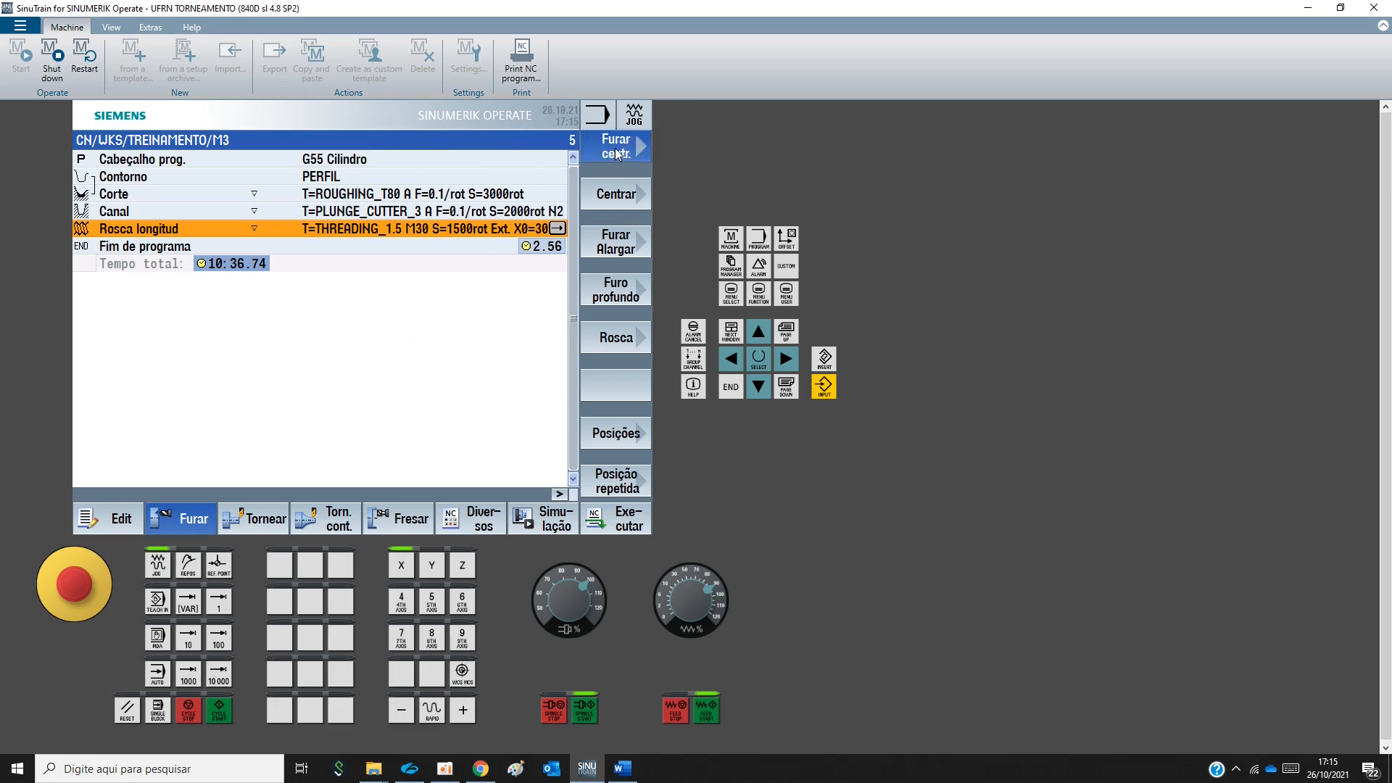
left_click(620, 429)
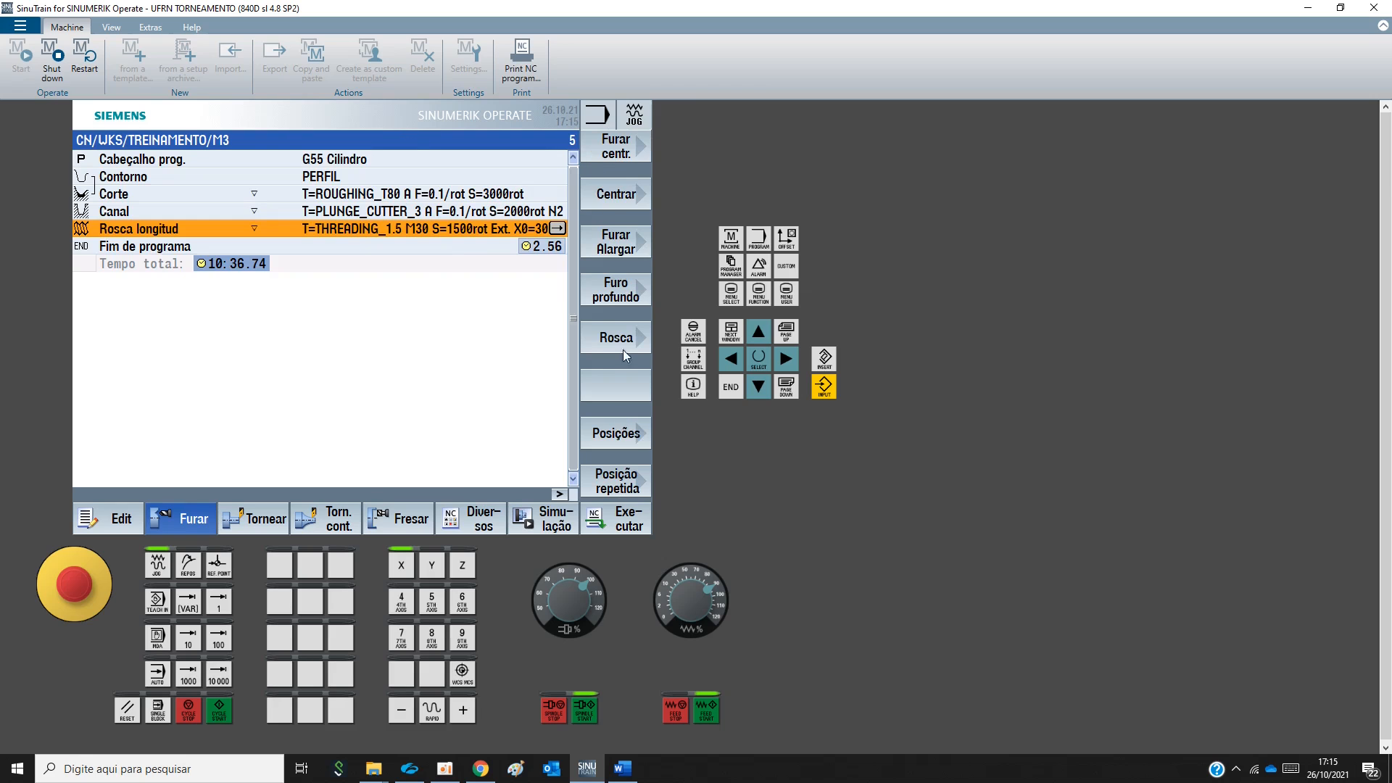
left_click(602, 196)
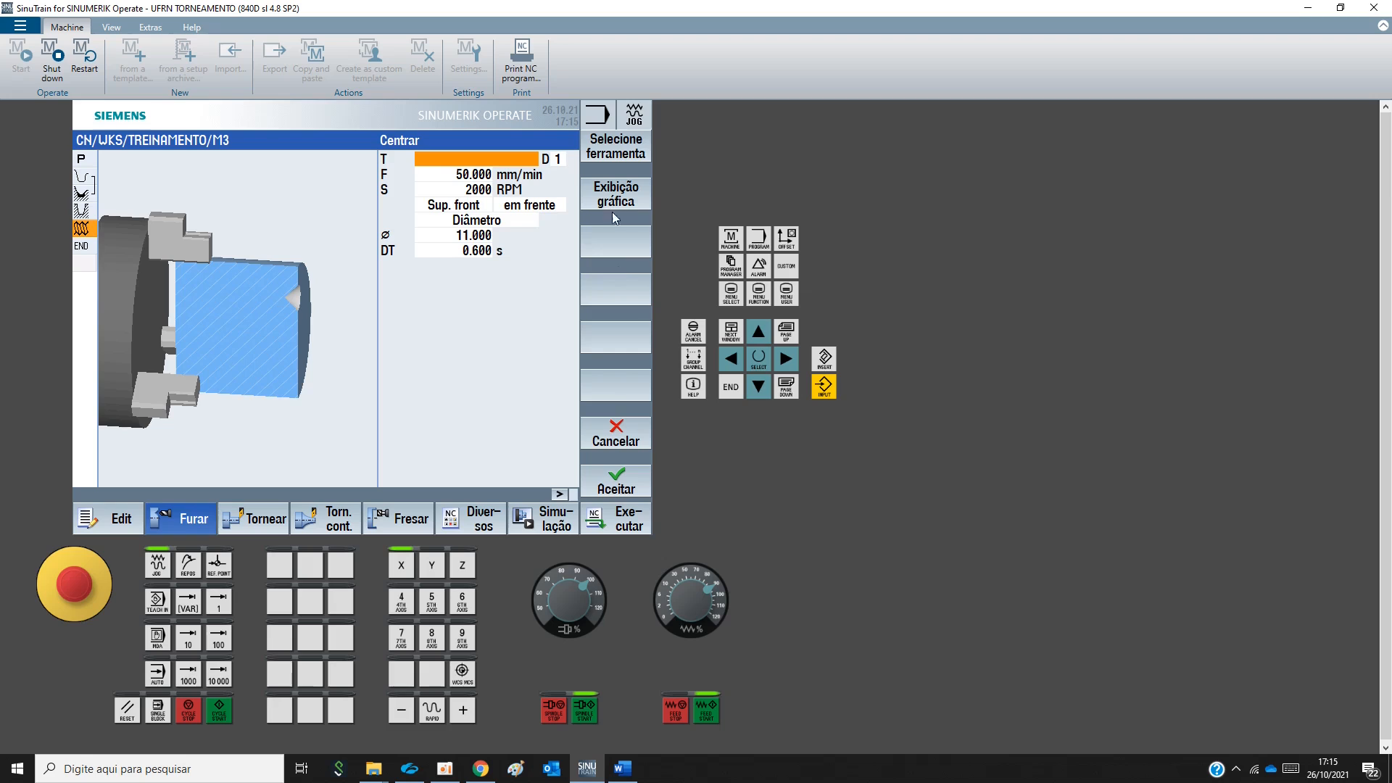
left_click(616, 435)
left_click(620, 429)
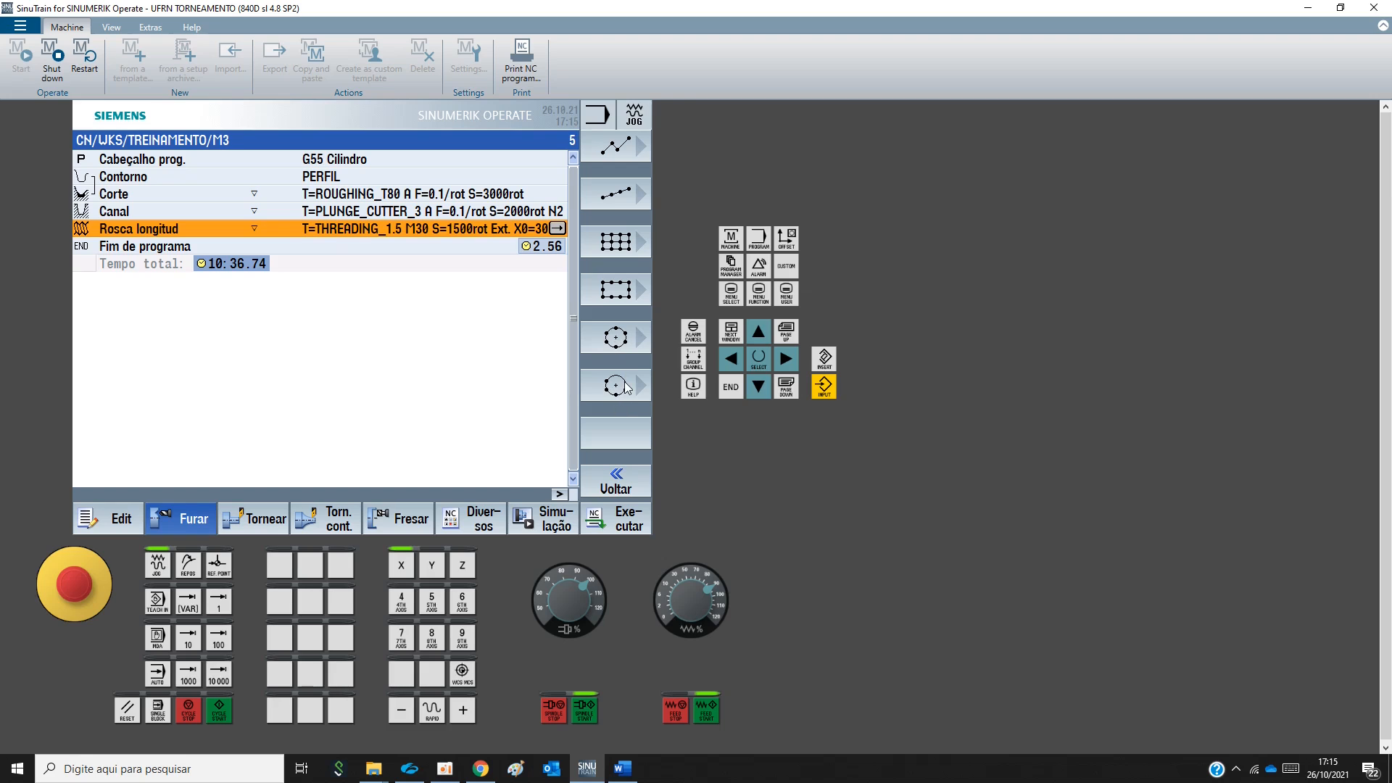
left_click(611, 339)
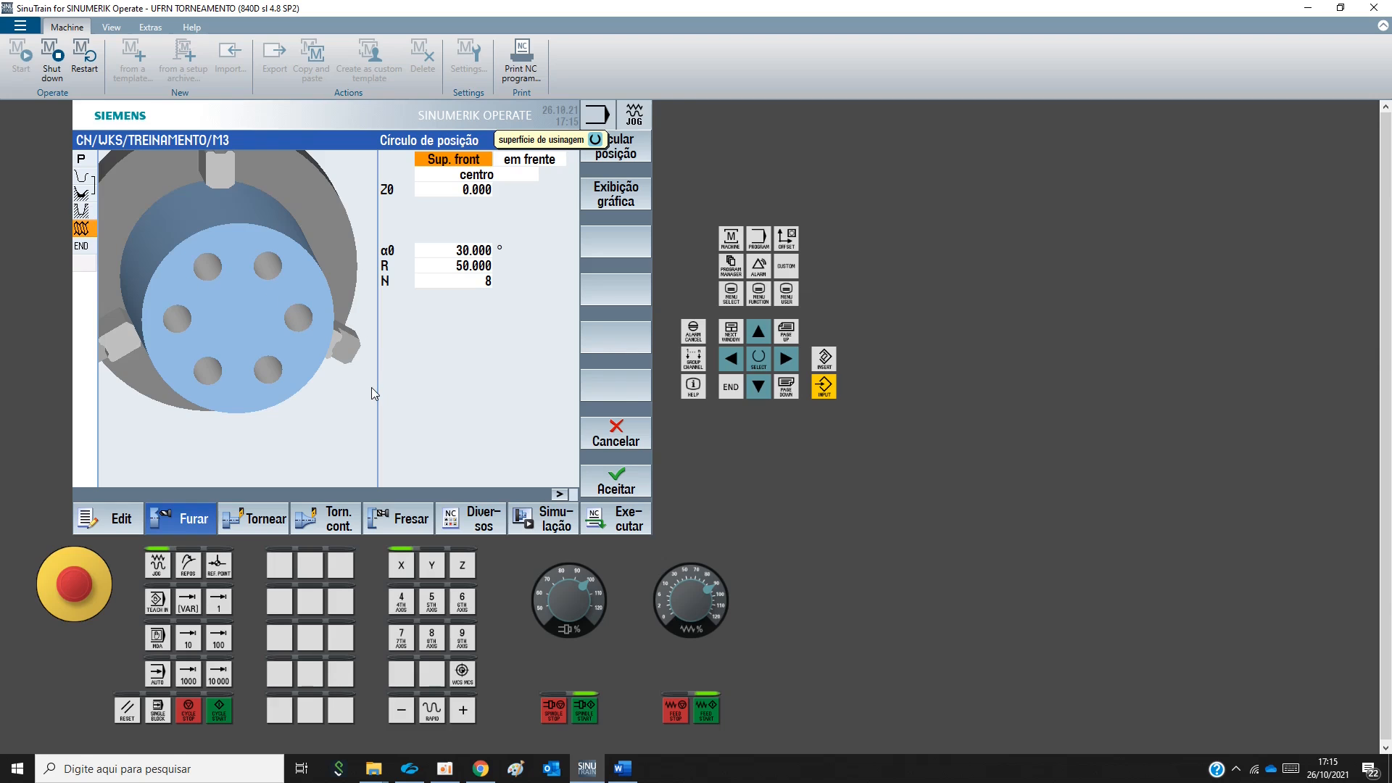
left_click(628, 442)
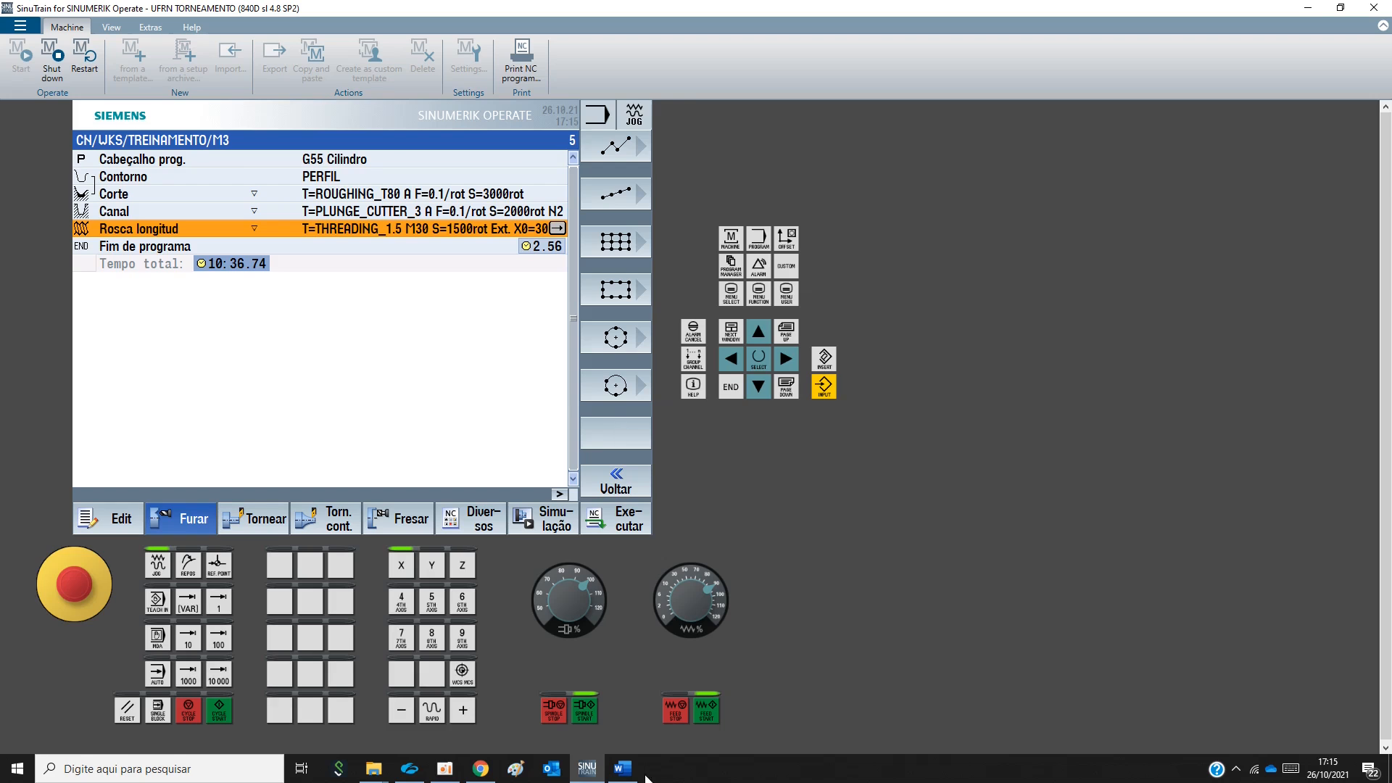
Find the drawing of the R25 ball-ended part in the Word exercise document and return to SinuTrain
left_click(624, 770)
scroll(730, 573, "down", 5)
scroll(730, 573, "down", 20)
scroll(730, 573, "down", 20)
scroll(728, 580, "down", 8)
scroll(722, 575, "up", 2)
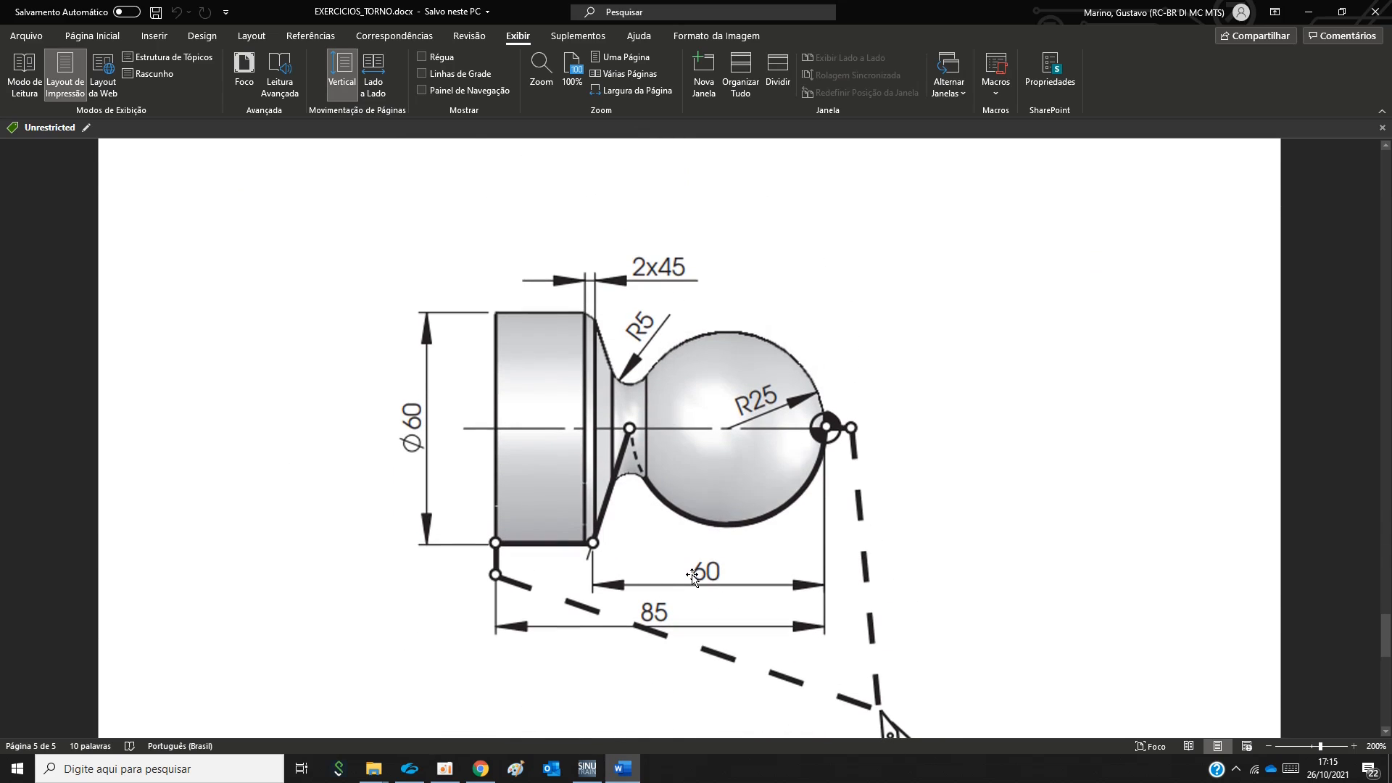
left_click(587, 769)
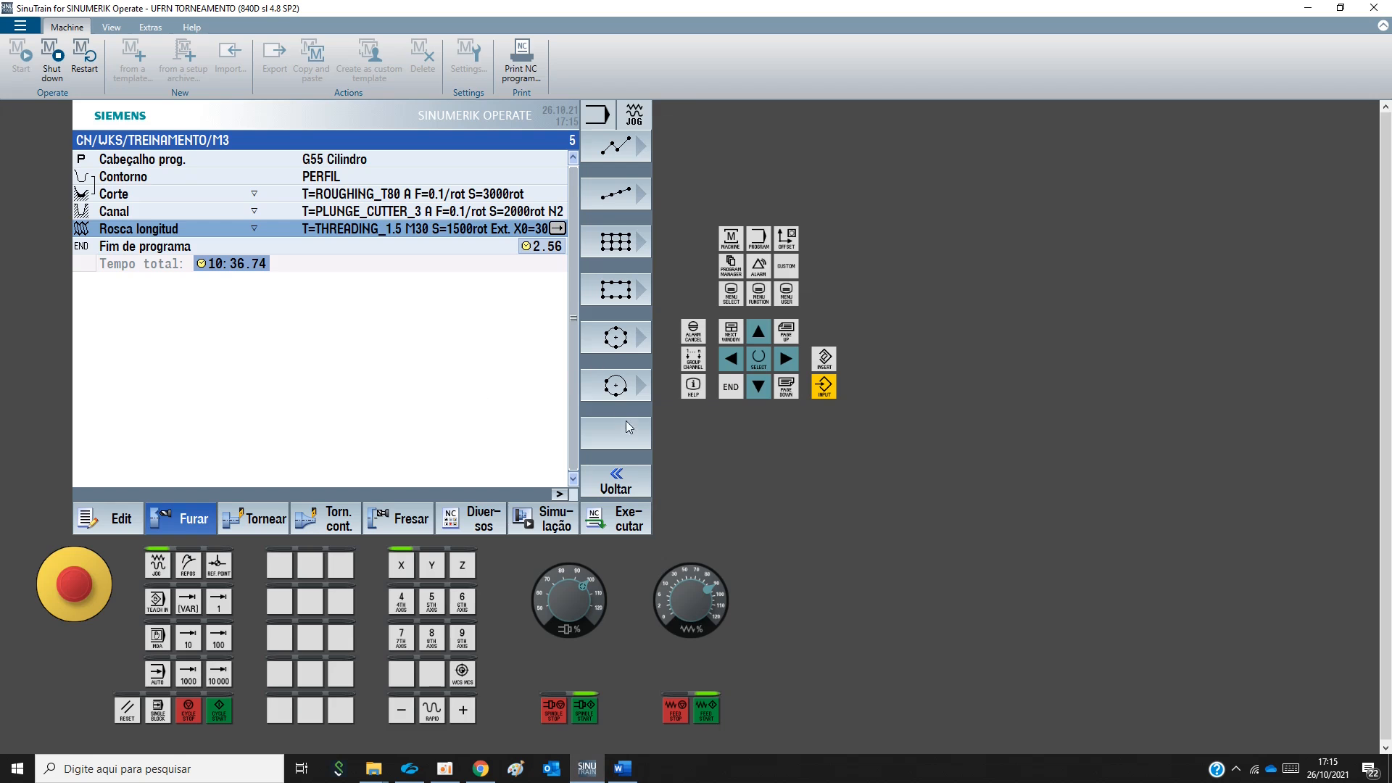
Create a new ShopTurn program named ENGATE in the TREINAMENTO workpiece folder
left_click(622, 482)
left_click(733, 270)
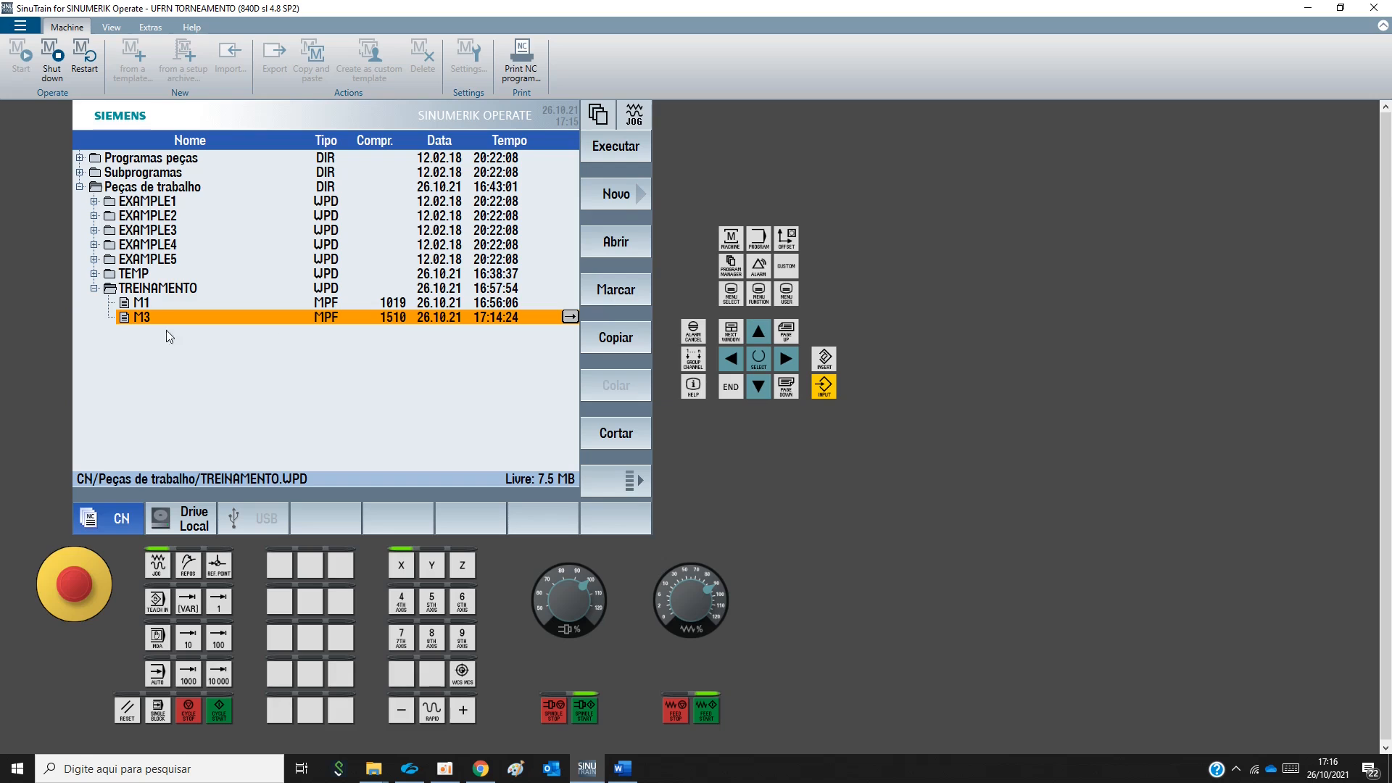
left_click(615, 196)
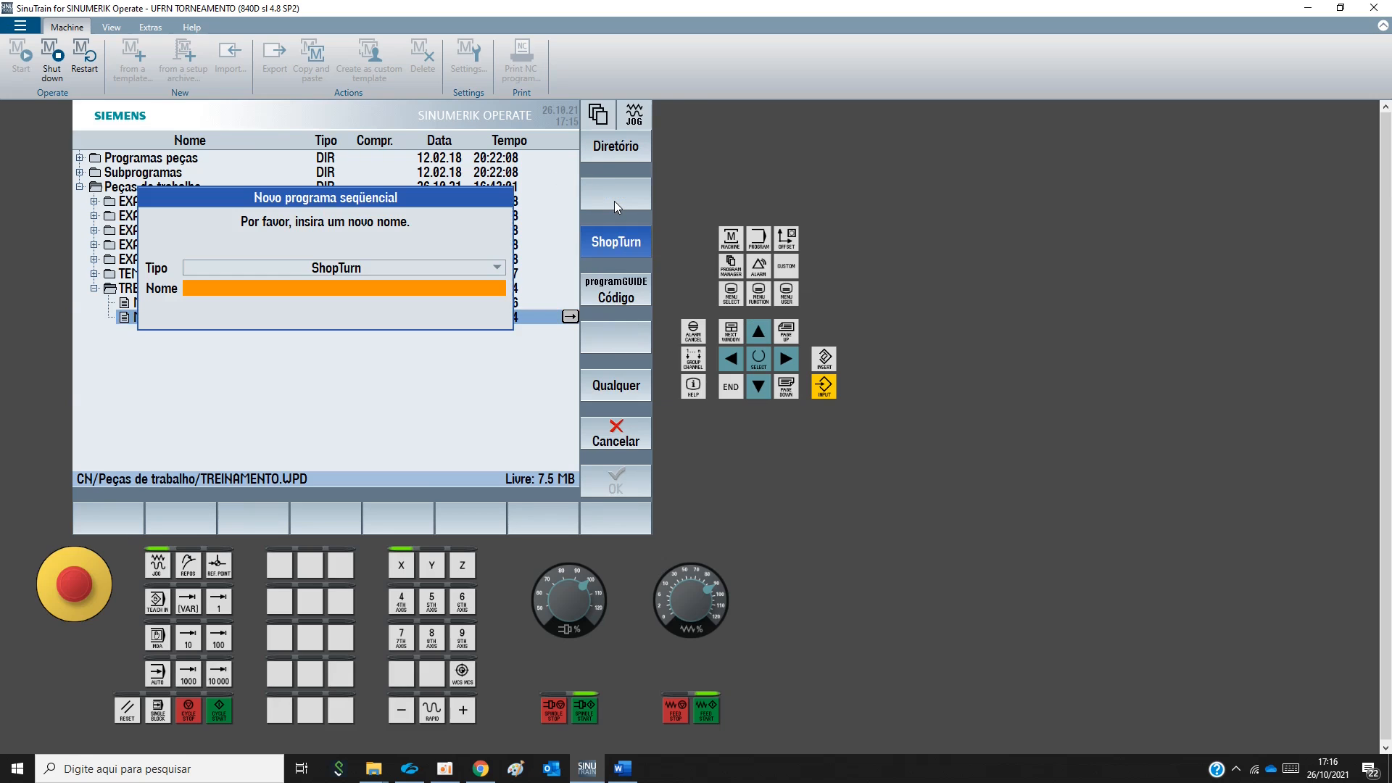
type("E")
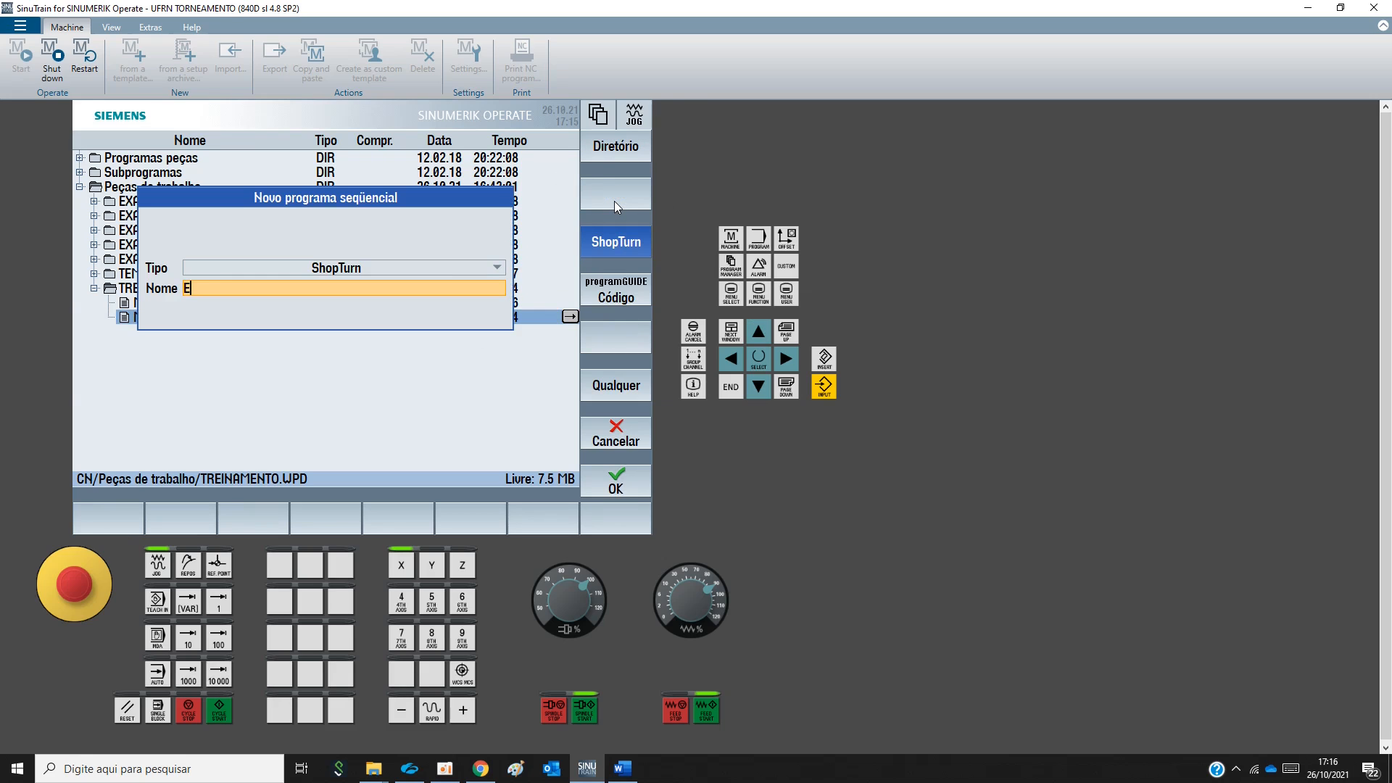
type("NGATE")
left_click(615, 486)
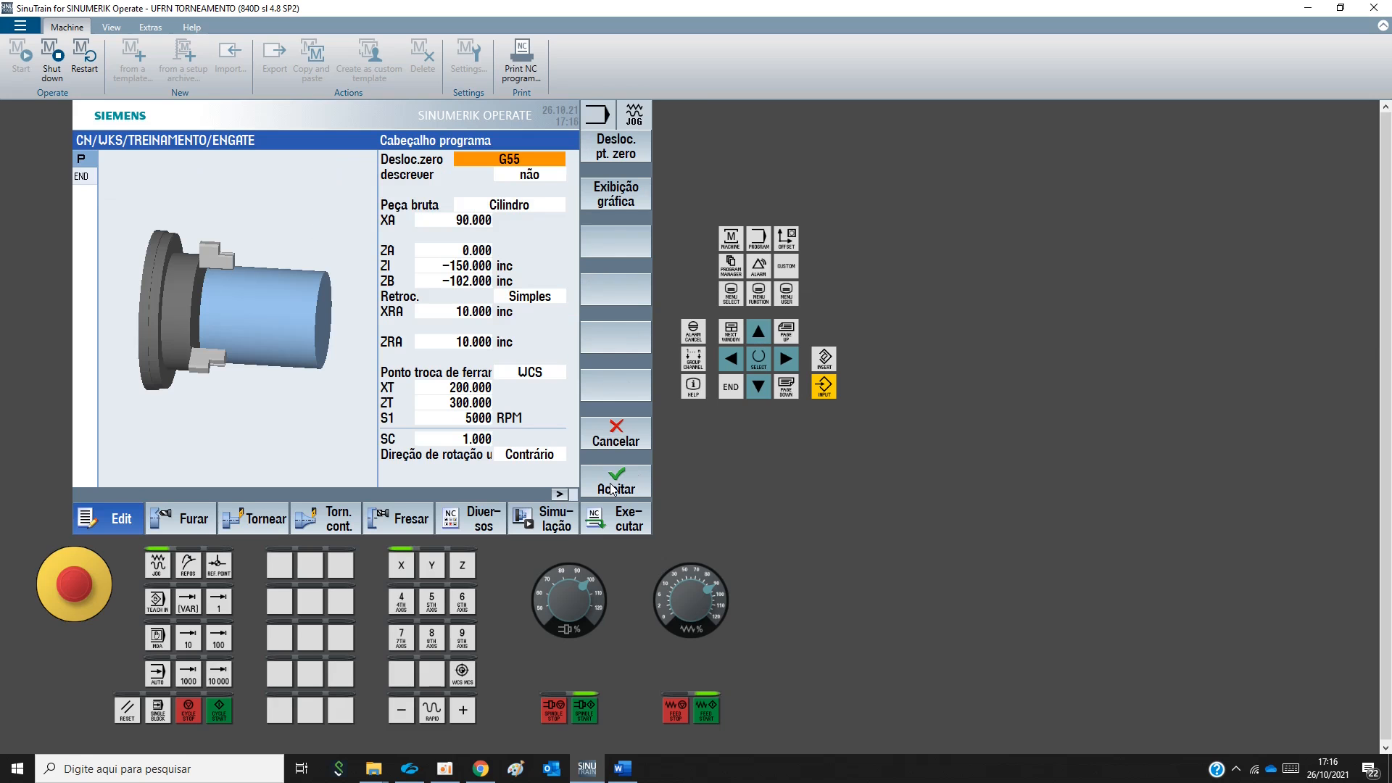
Check the part's diameter in the Word drawing and set the cylindrical blank's outer diameter XA to 60
left_click(622, 769)
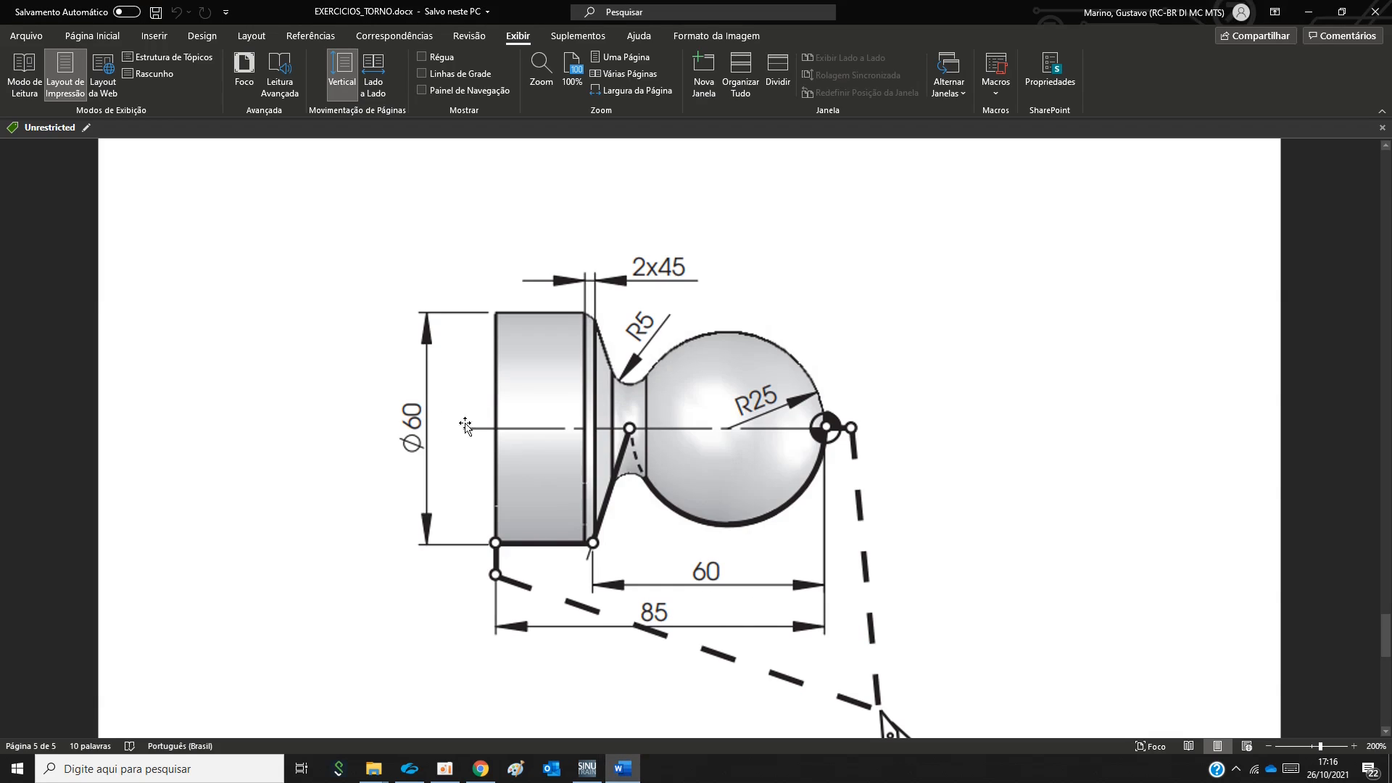
left_click(585, 769)
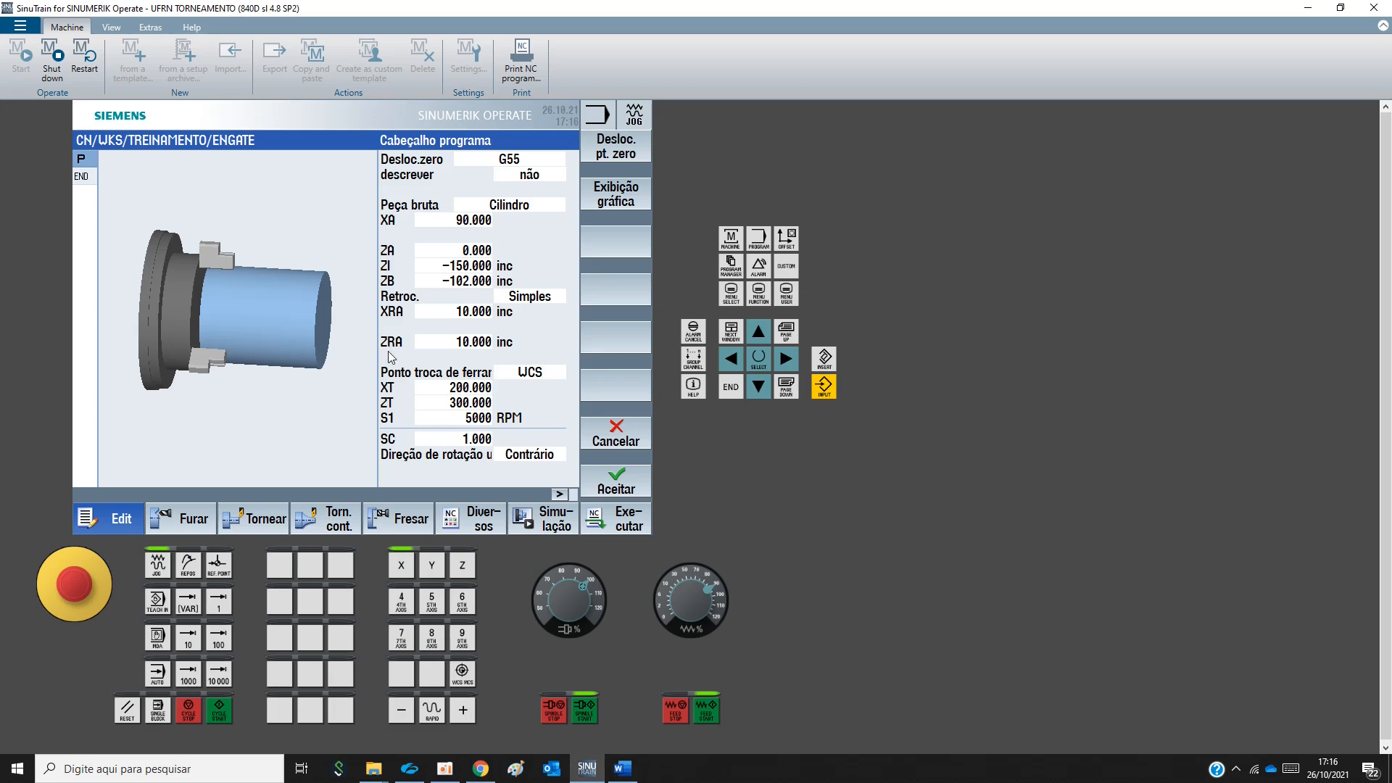
left_click(430, 220)
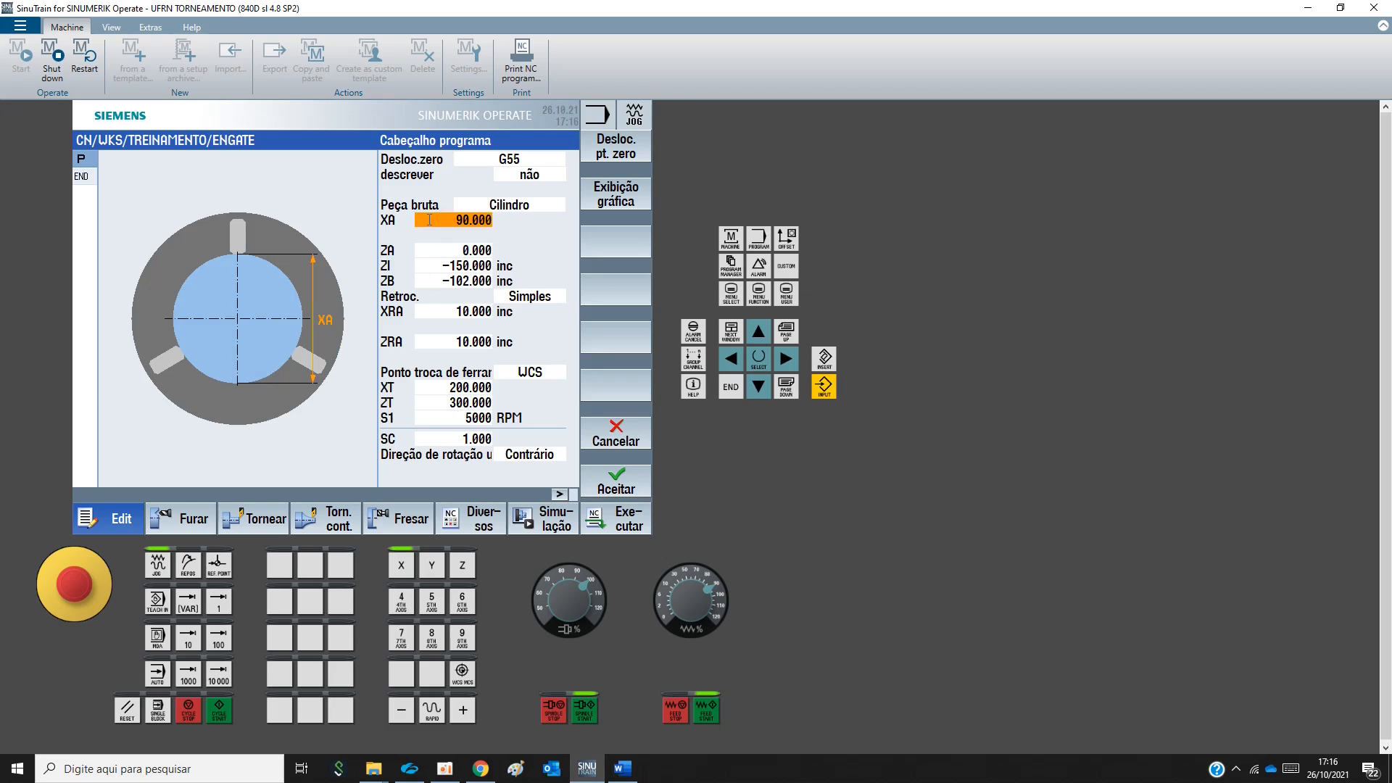
type("60")
Set the blank's ZB to -87 incremental and ZI to -110 incremental, review the tool change point ZT, and accept the program header
left_click(454, 281)
type("-")
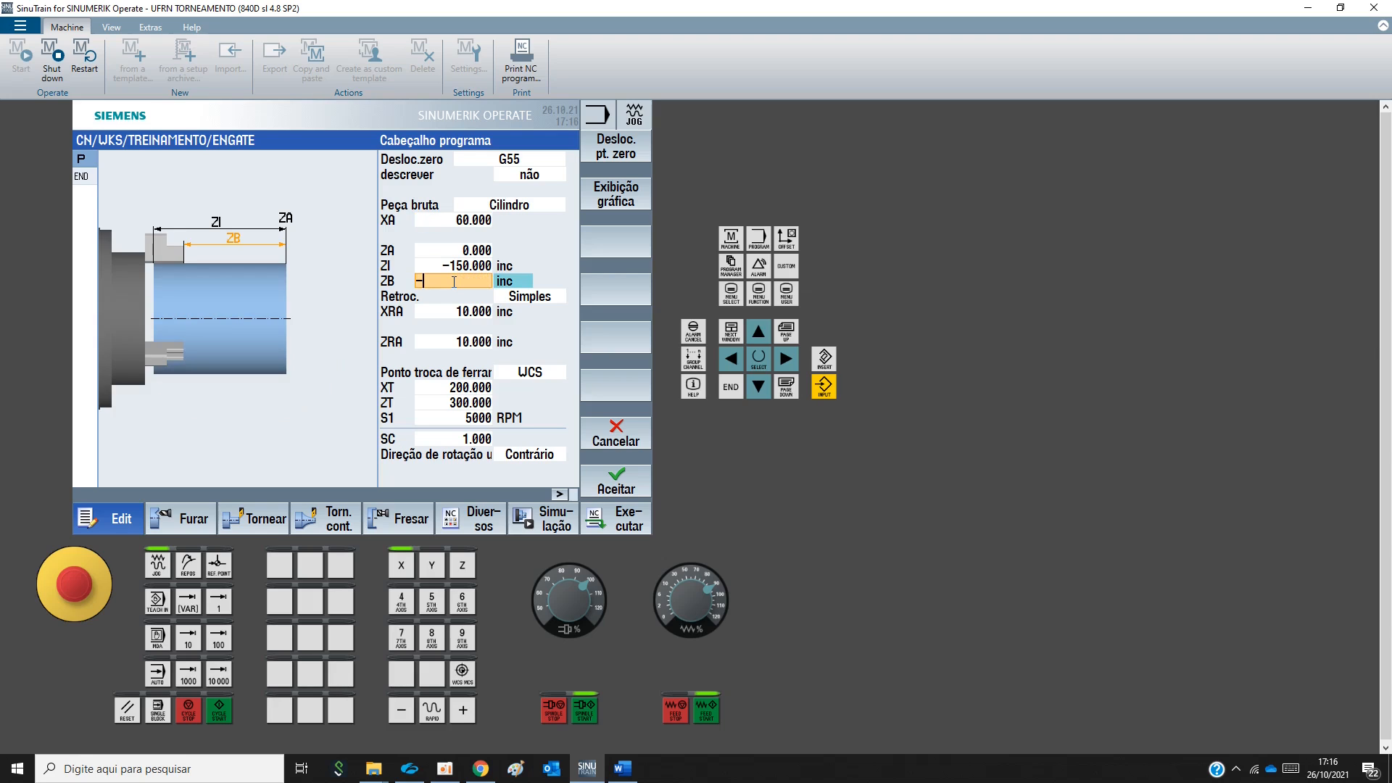
type("87")
key("Return")
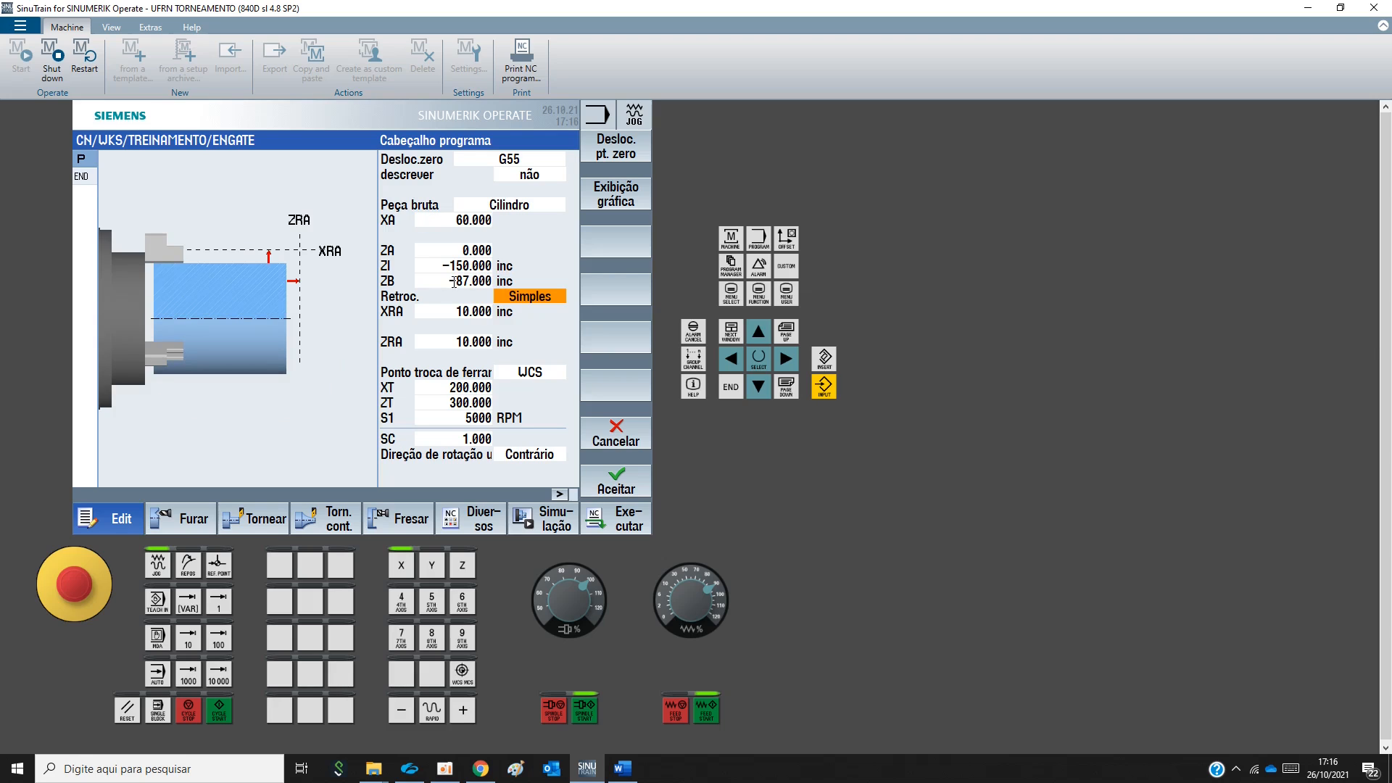
left_click(452, 266)
type("-110")
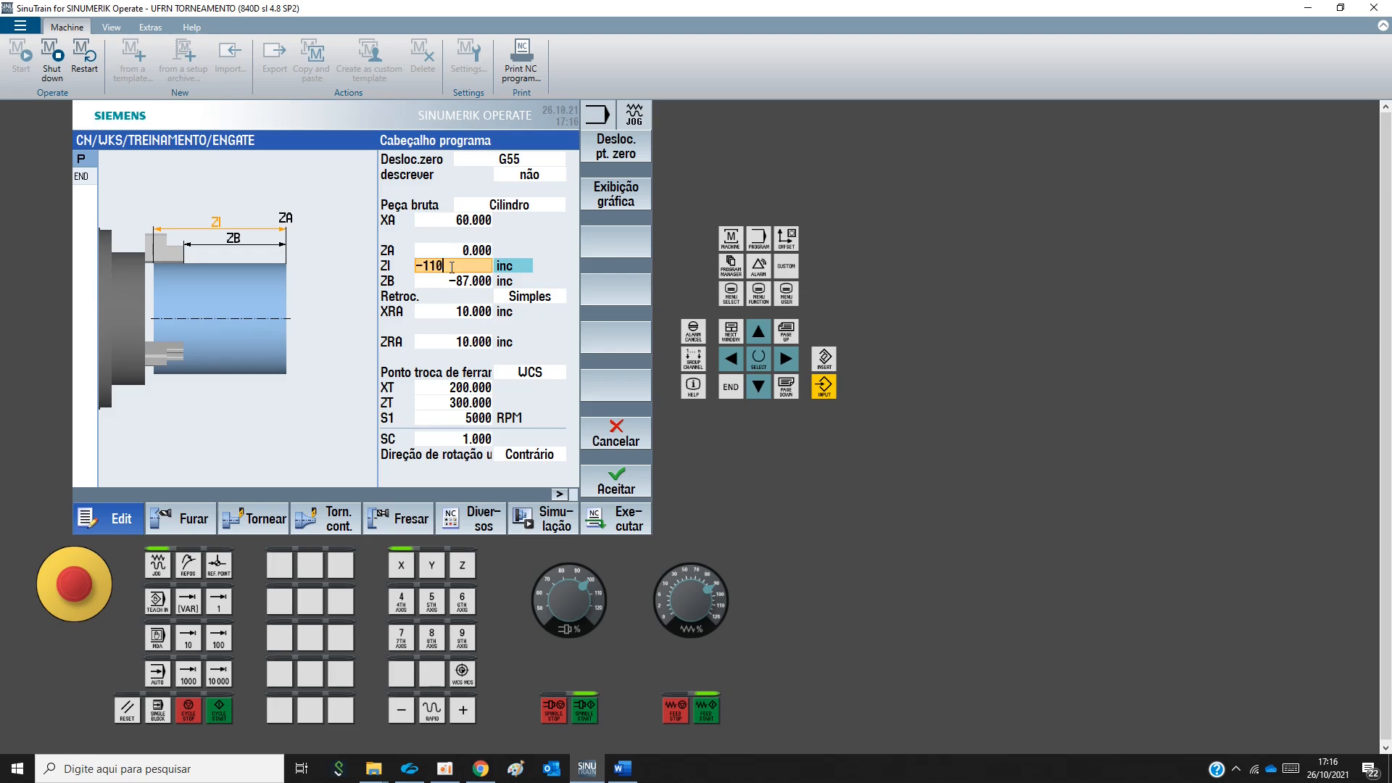
key("Return")
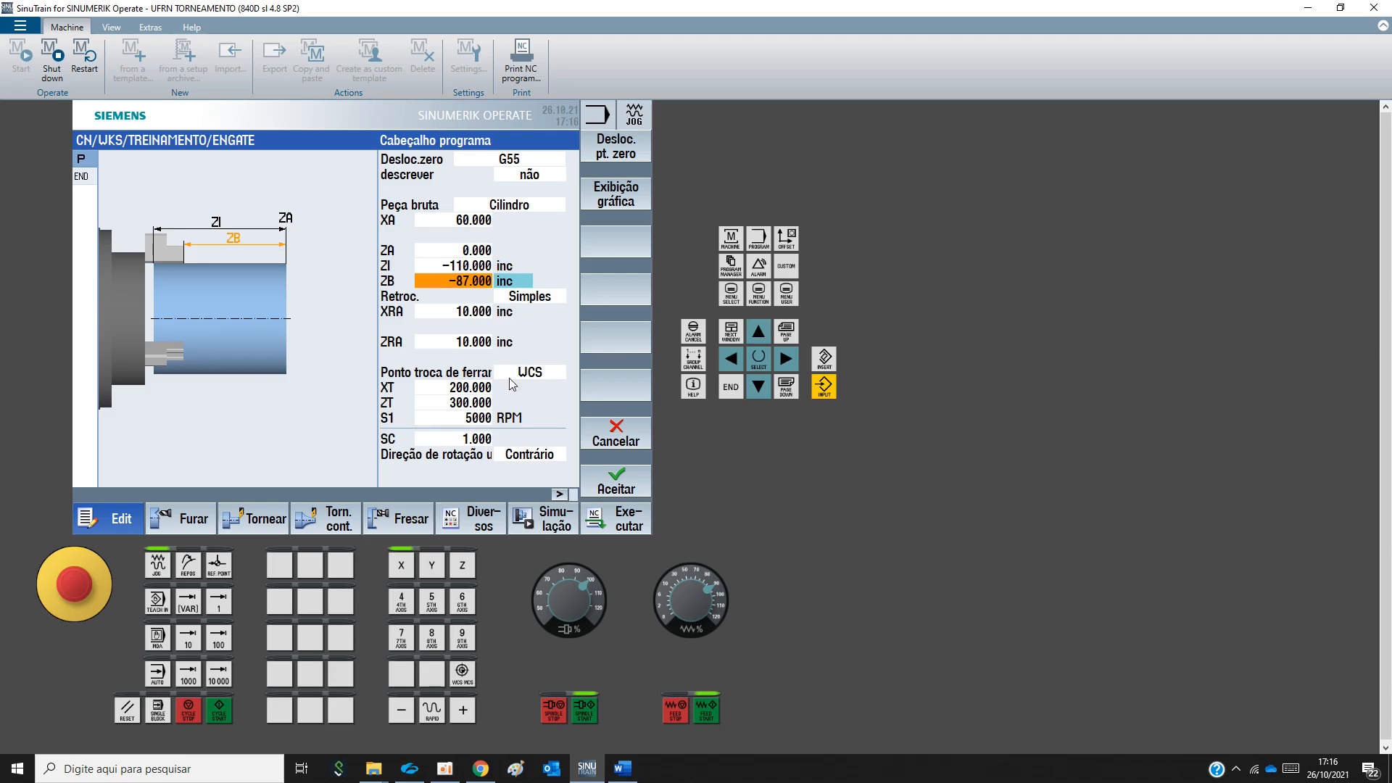
left_click(453, 403)
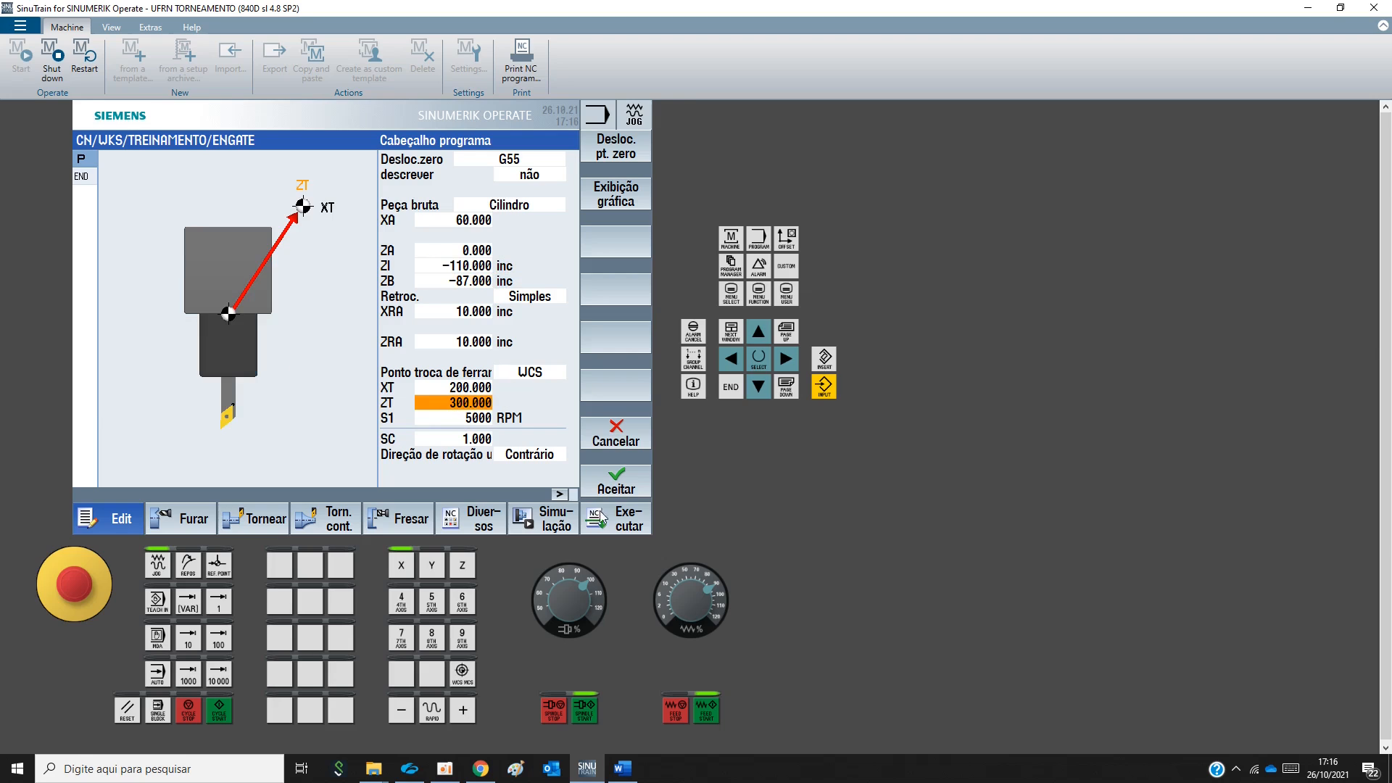
left_click(617, 482)
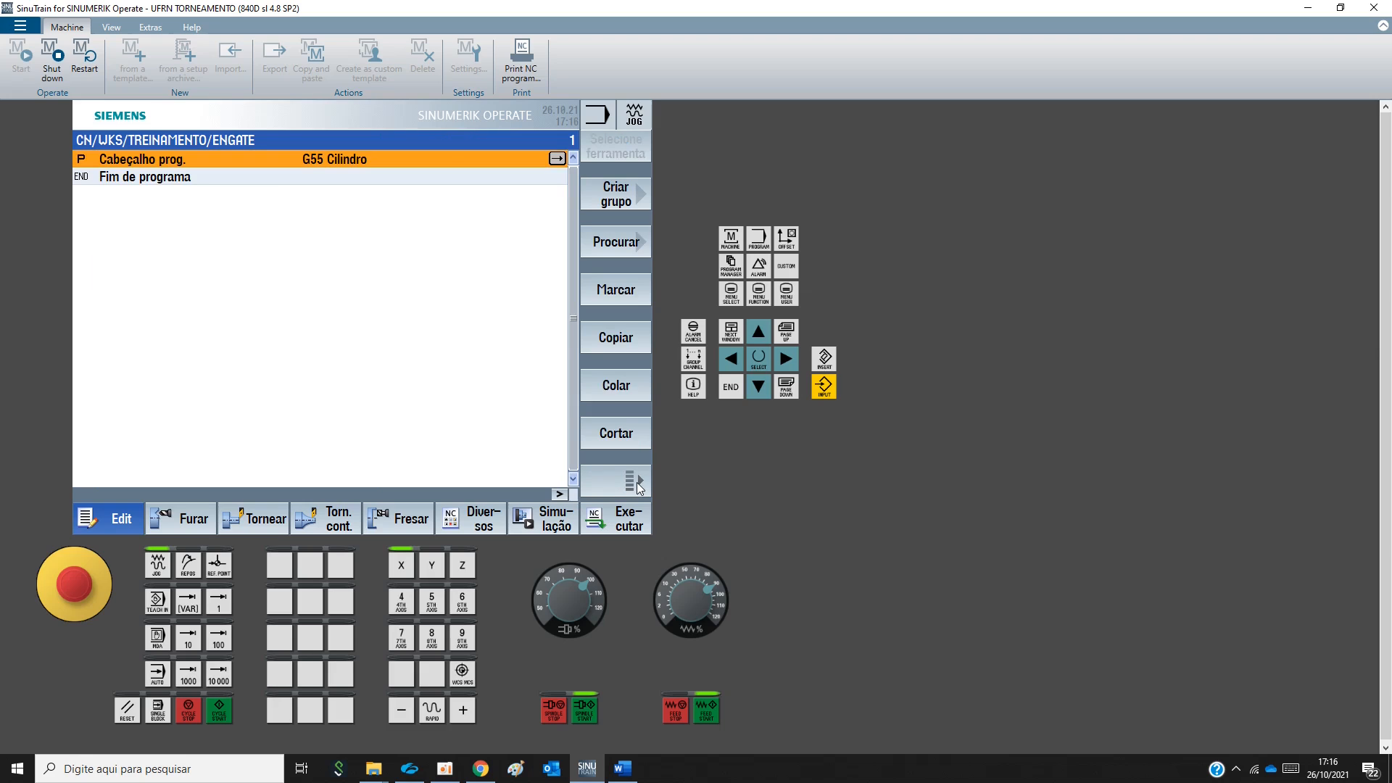
Look at the ball-ended part's drawing in Word and create a new turning contour named PERFIL in SinuTrain
left_click(623, 768)
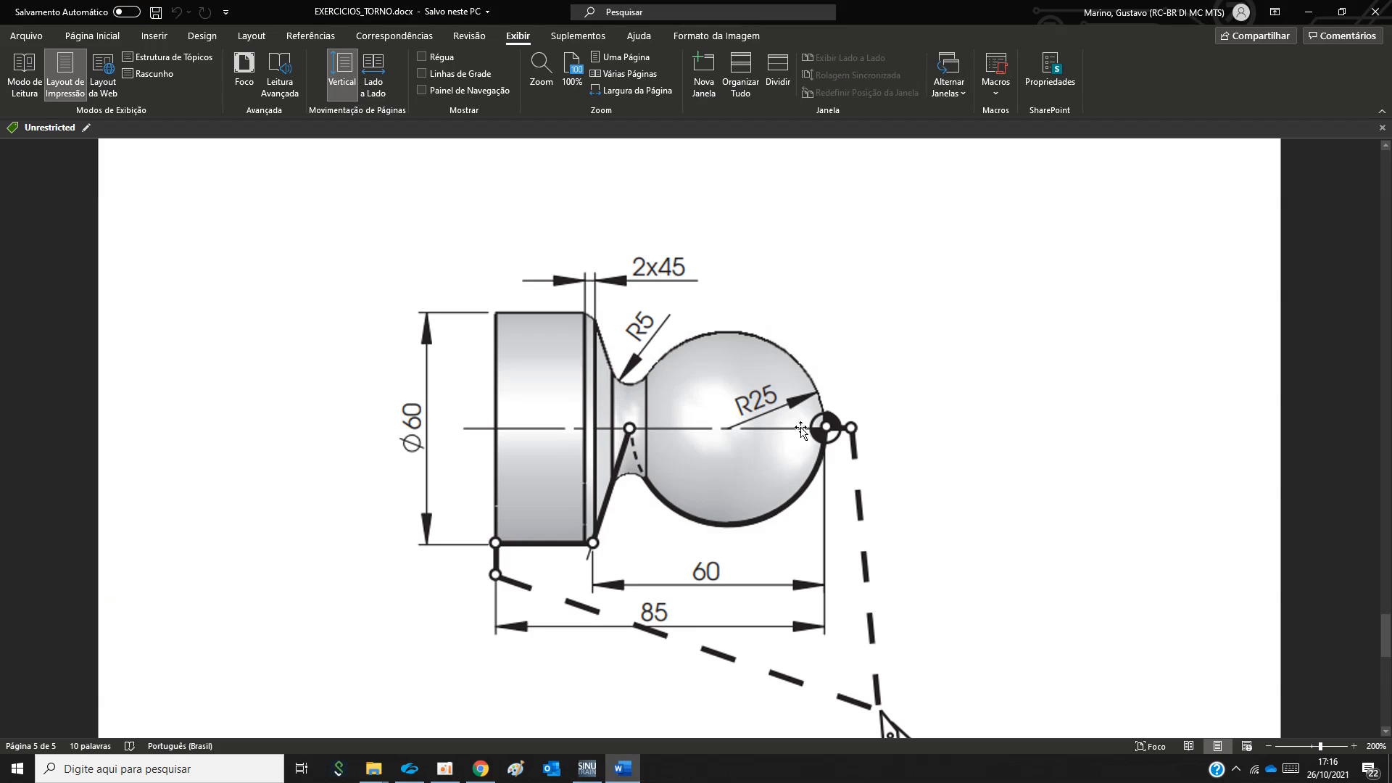
left_click(580, 762)
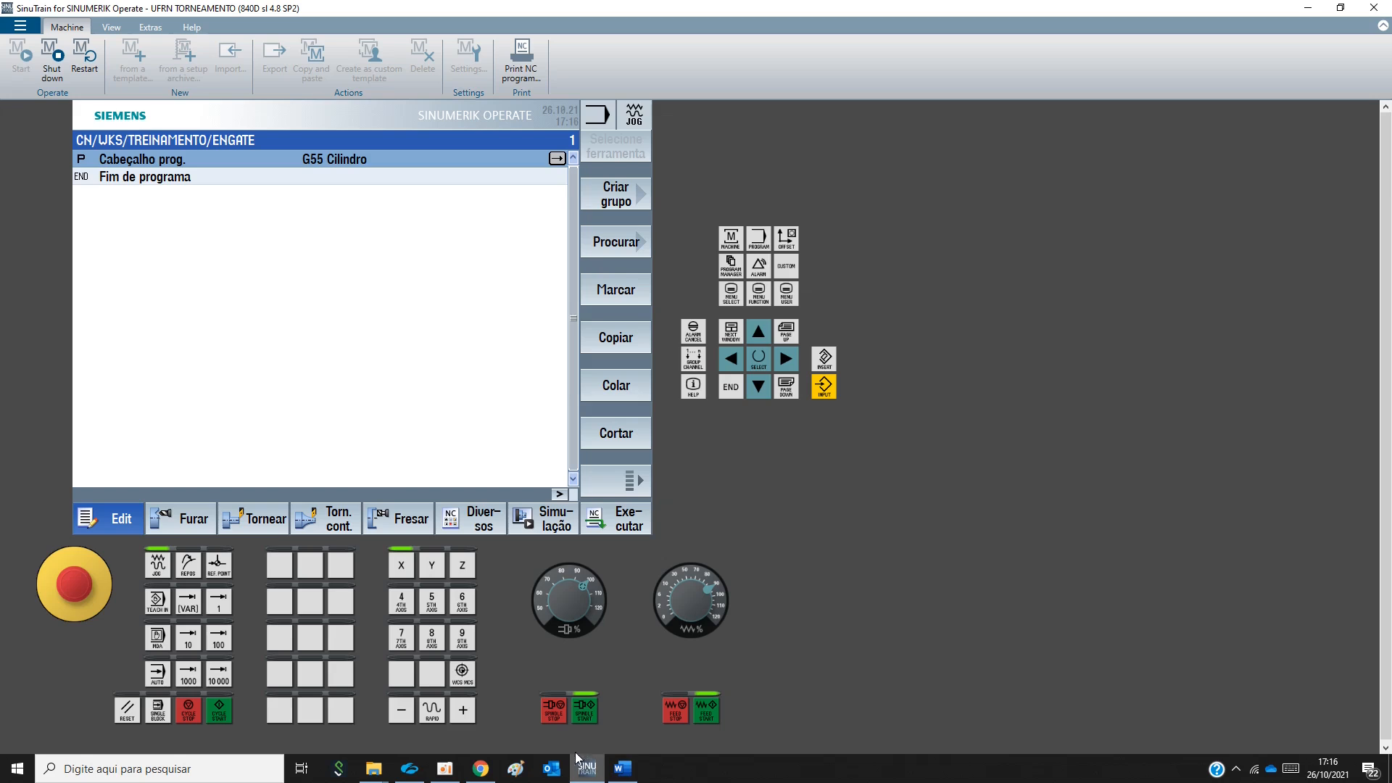
left_click(338, 527)
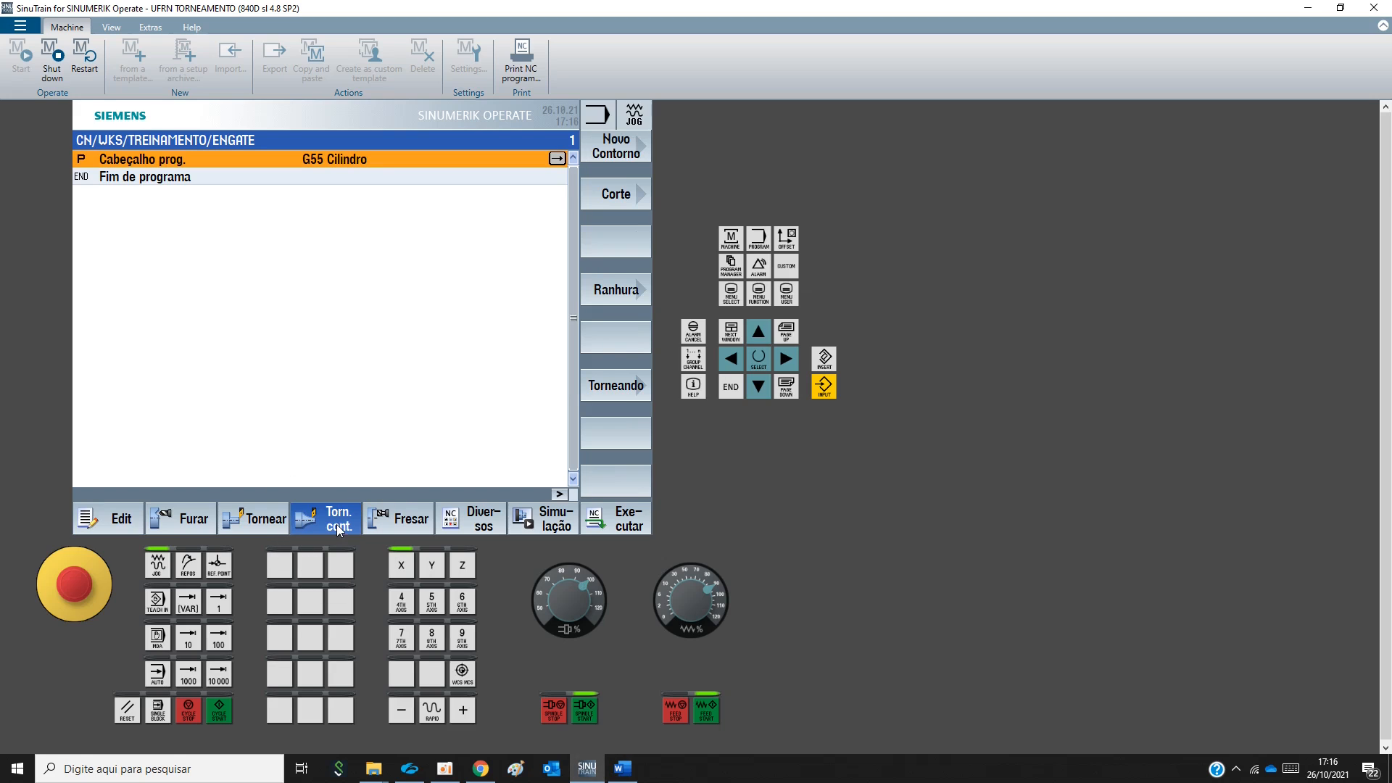
left_click(619, 150)
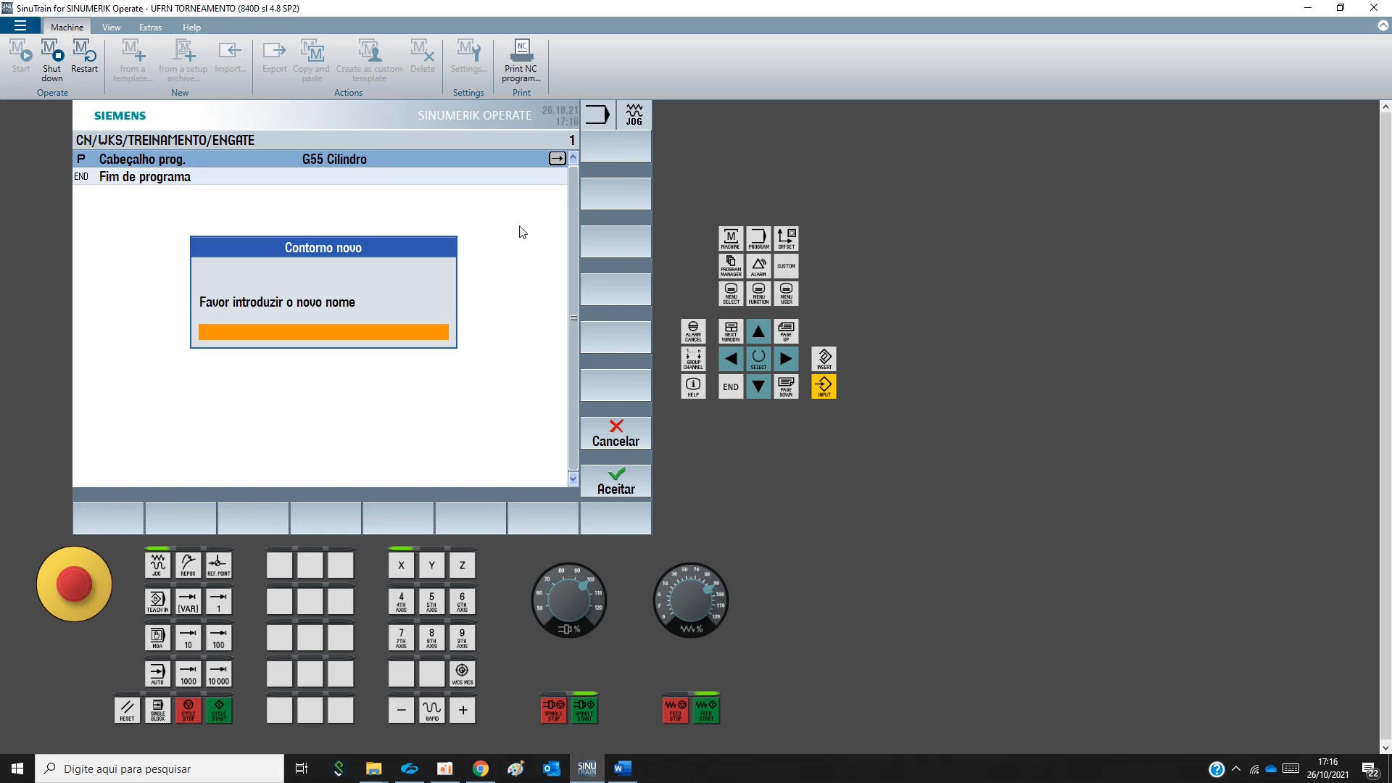
left_click(383, 332)
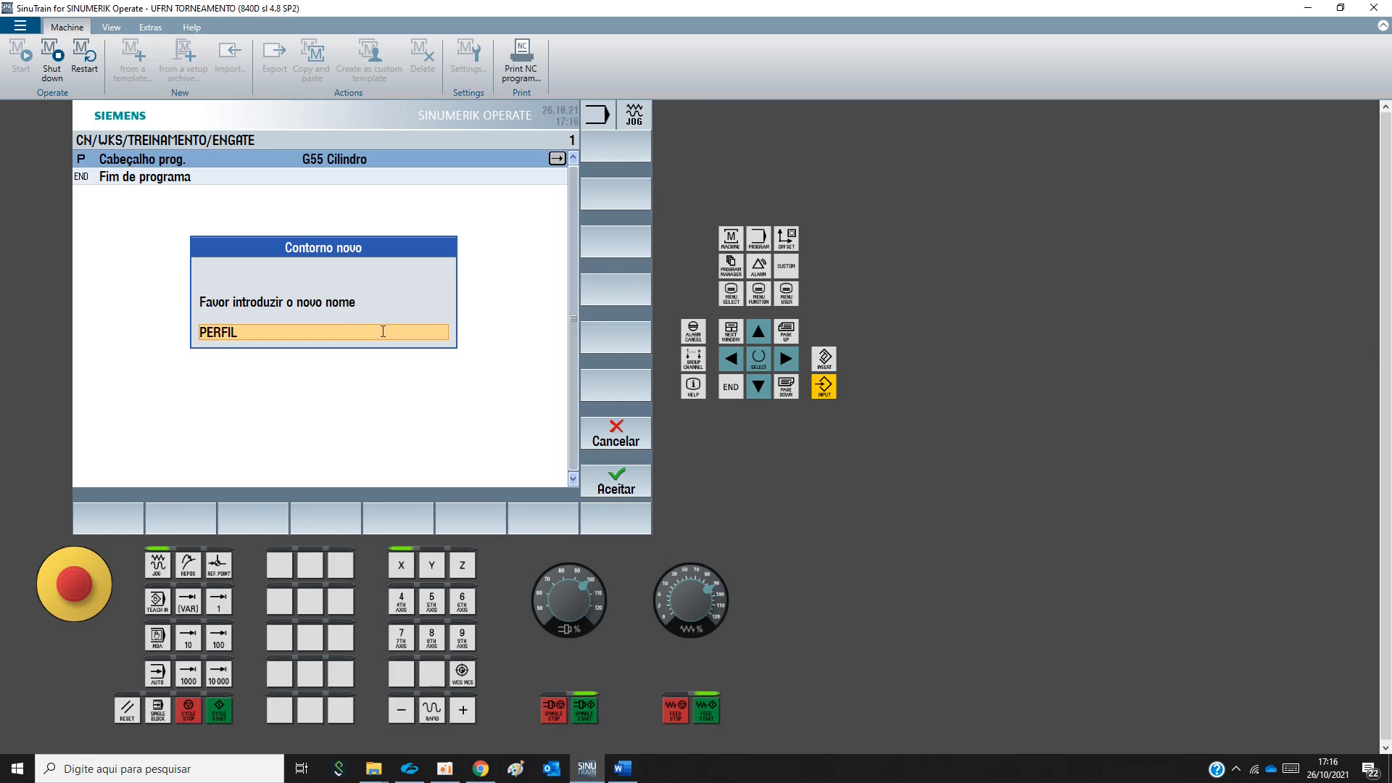
left_click(600, 484)
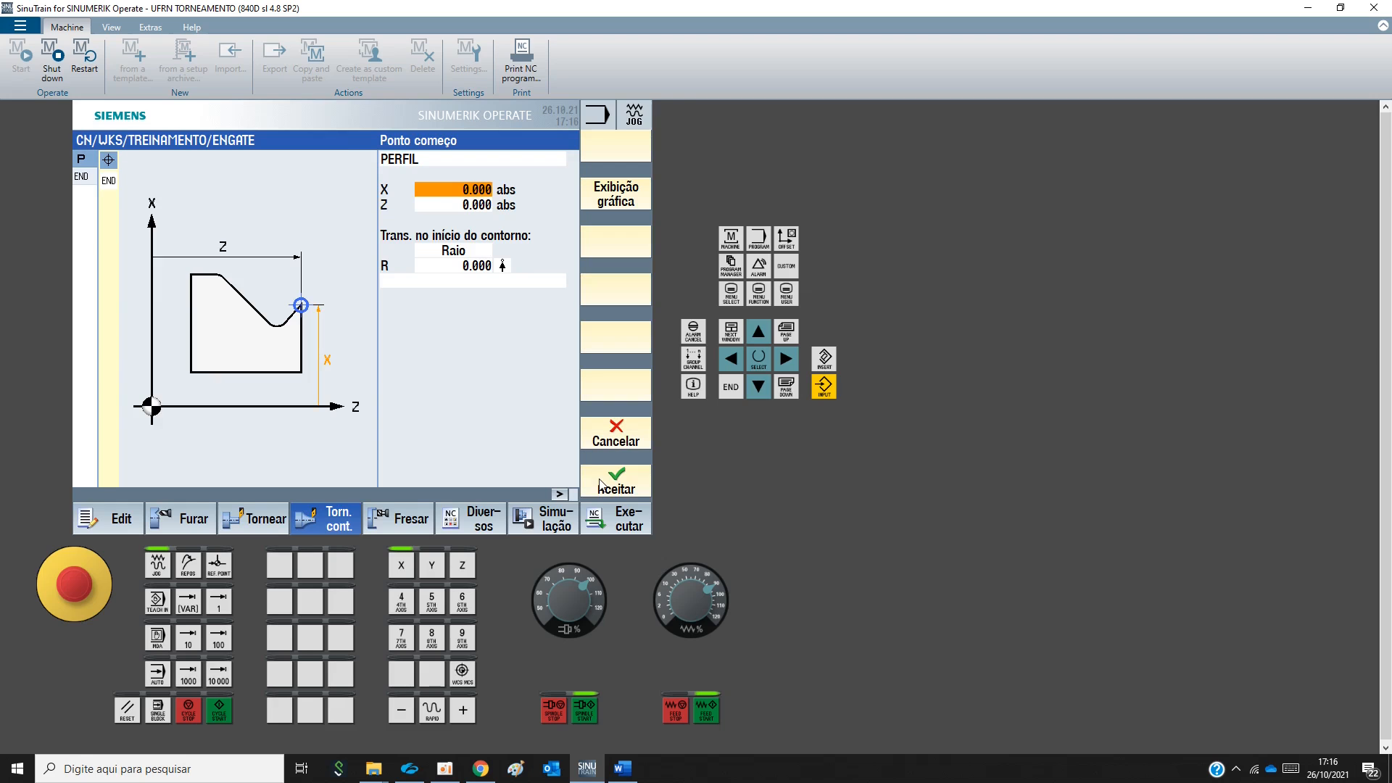
Check the part's zero point in the Word drawing and accept the contour start point at X 0 and Z 0
mouse_move(611, 777)
left_click(614, 706)
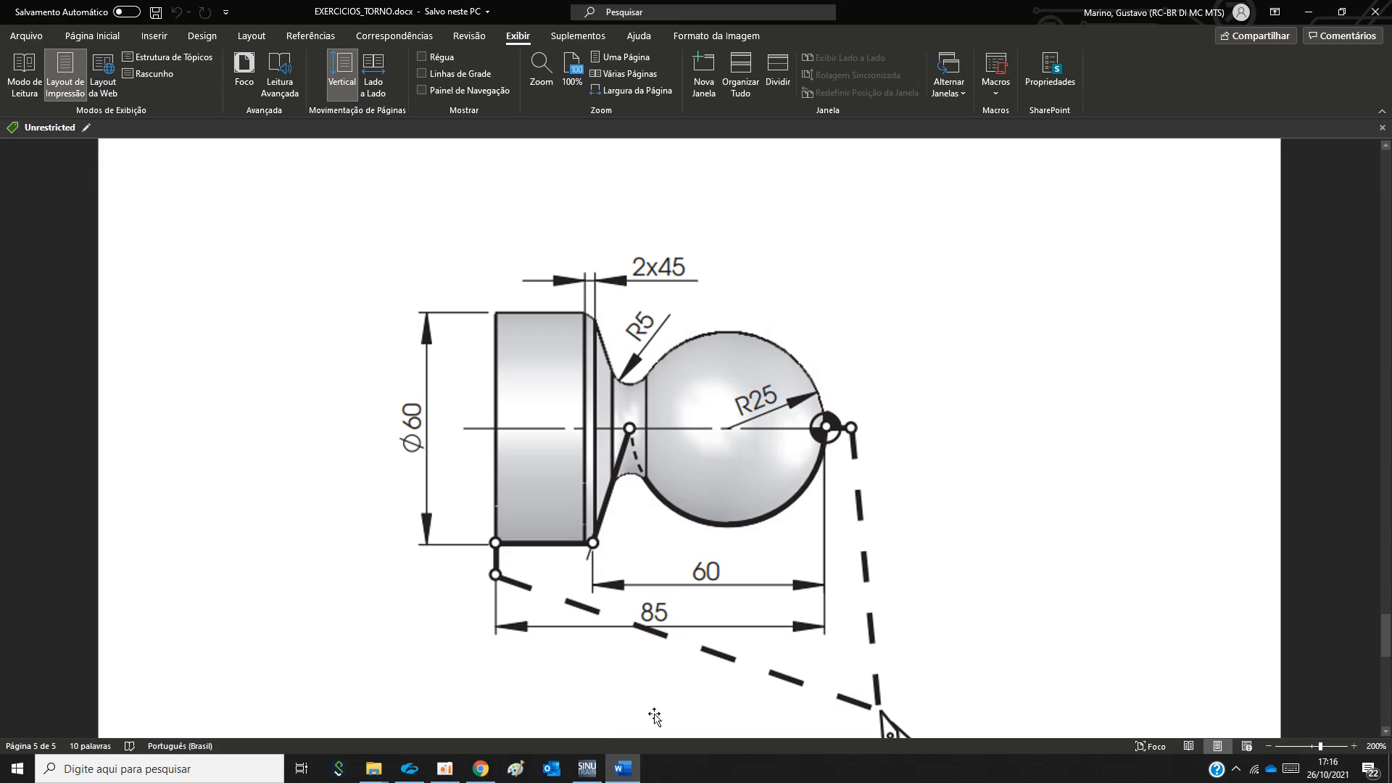
left_click(588, 769)
left_click(443, 188)
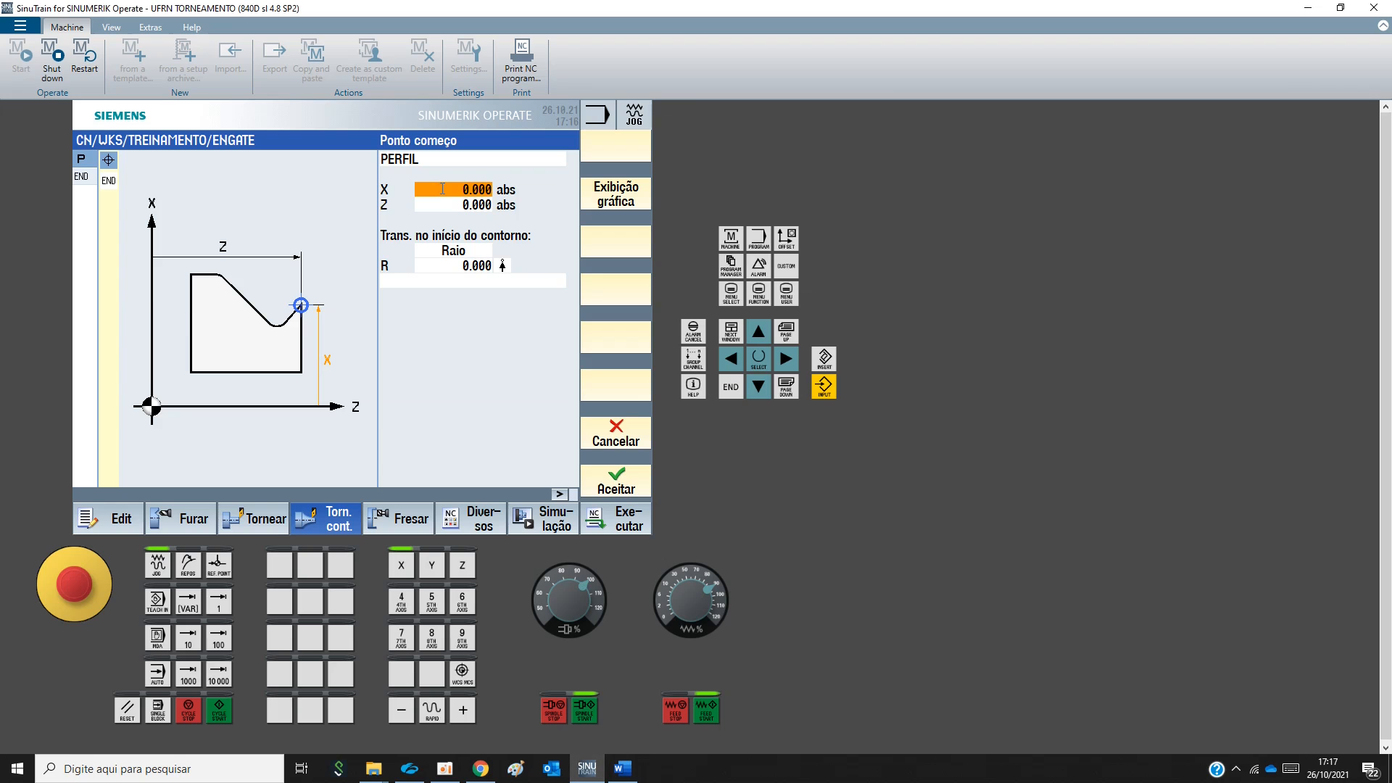
left_click(438, 201)
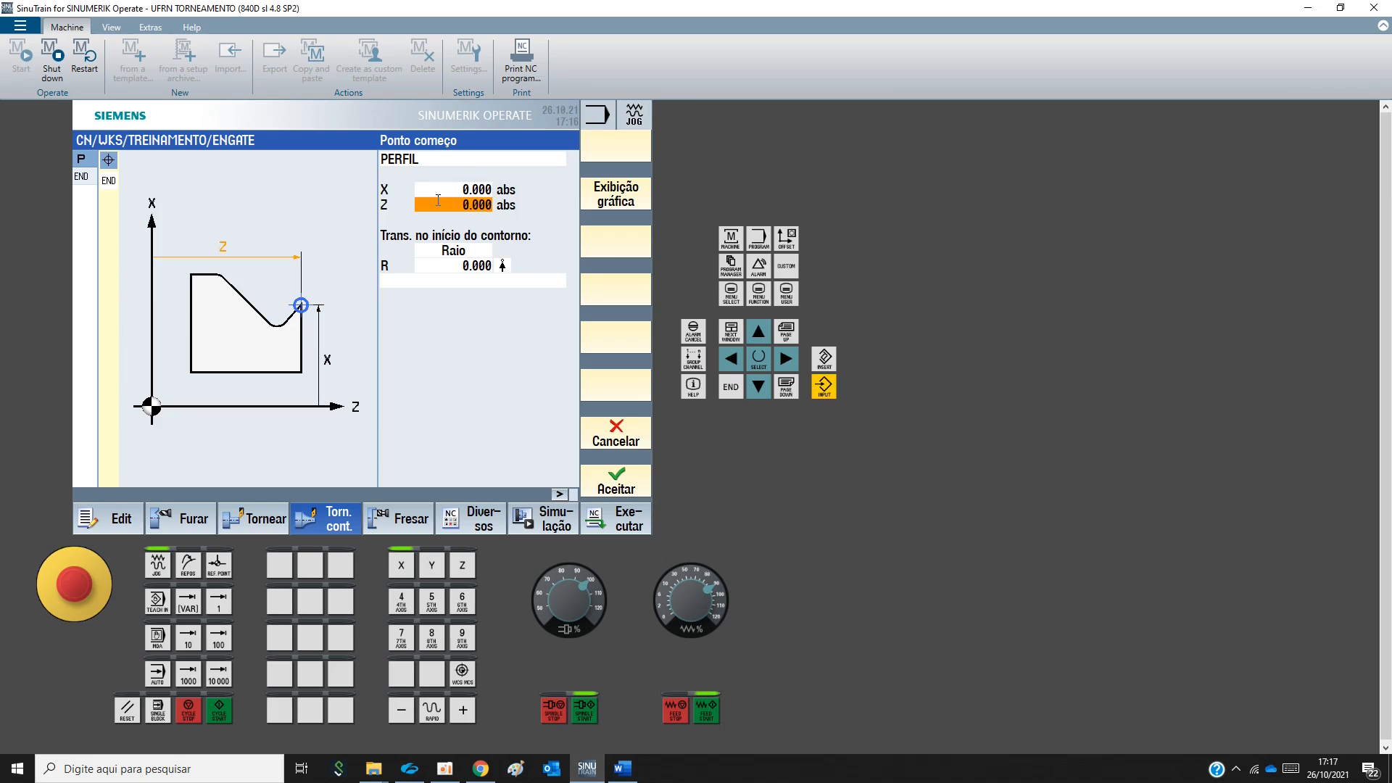
left_click(620, 485)
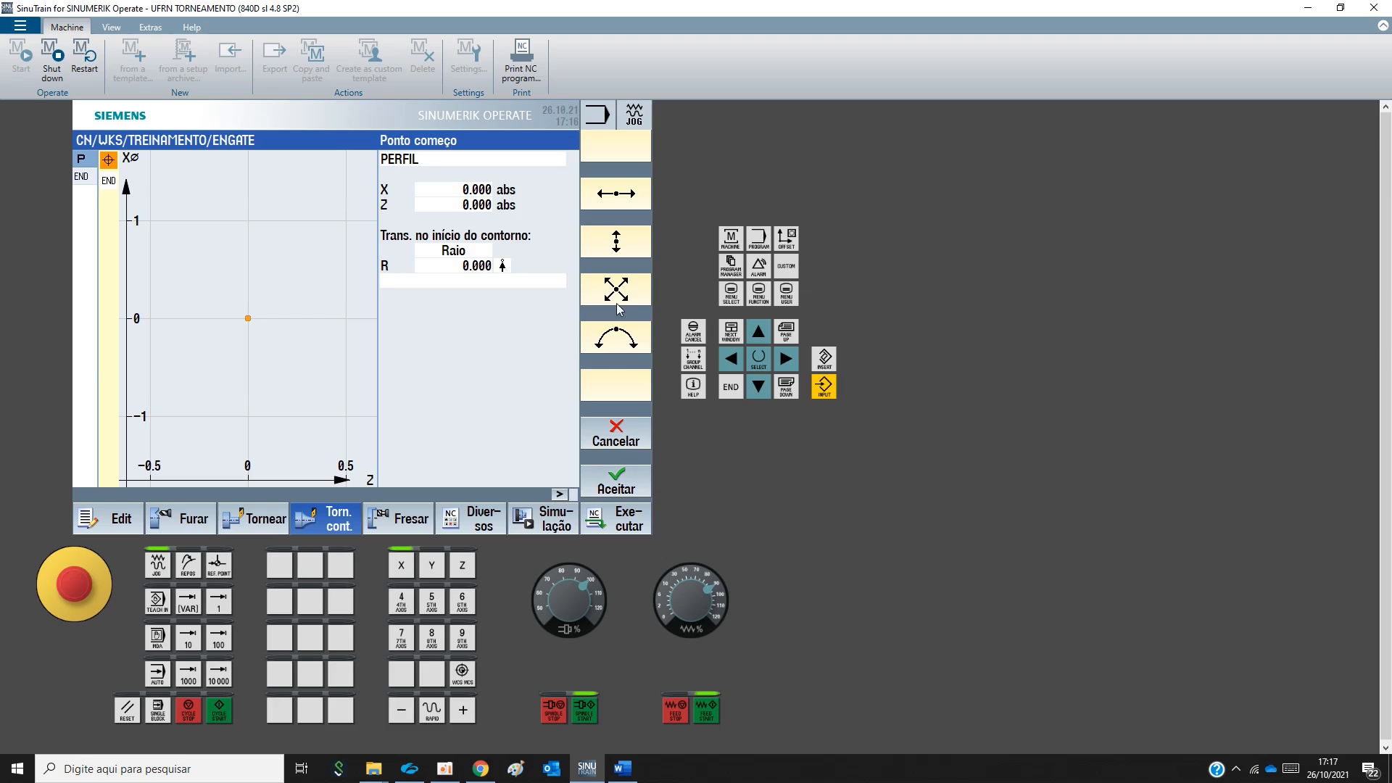
Add a circle element to the contour for the ball and set its radius R to 25 from the Word drawing
mouse_move(622, 769)
left_click(693, 691)
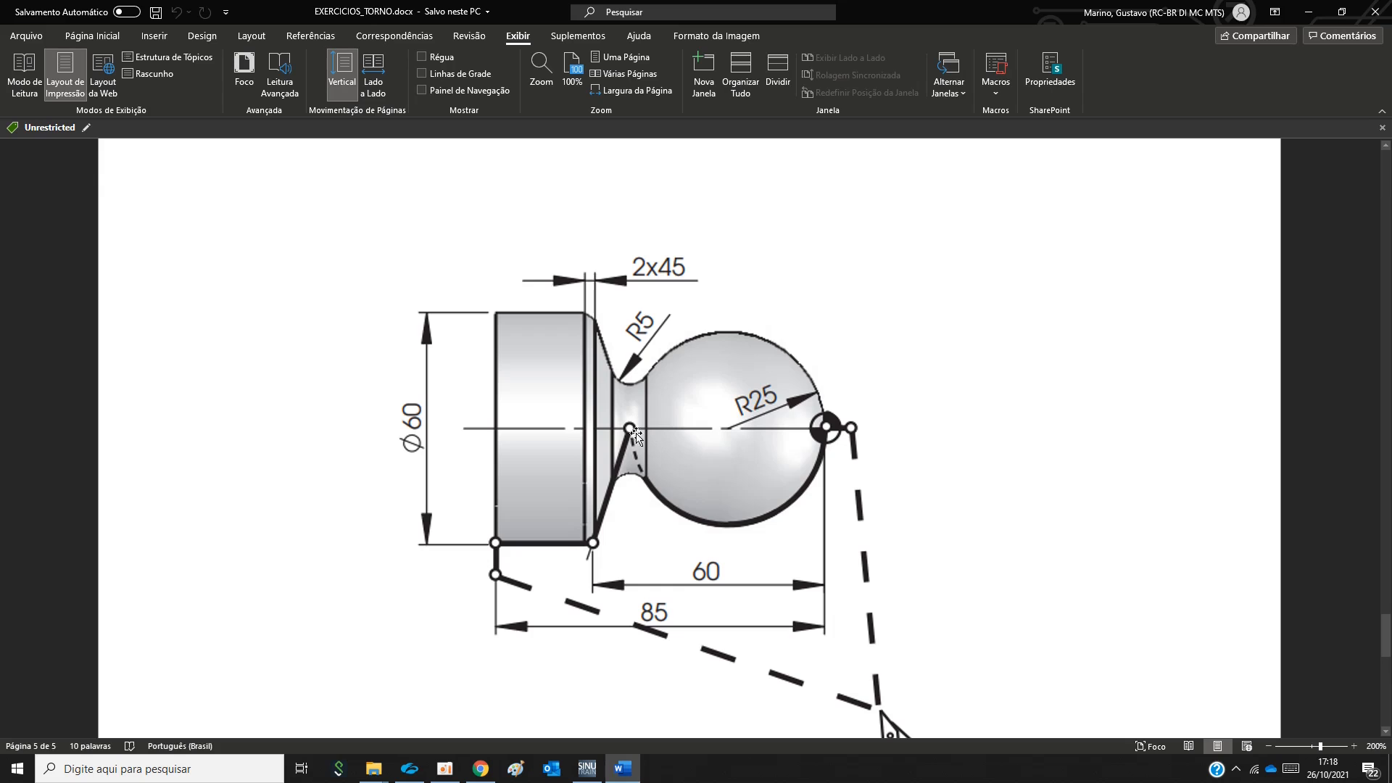
left_click(586, 769)
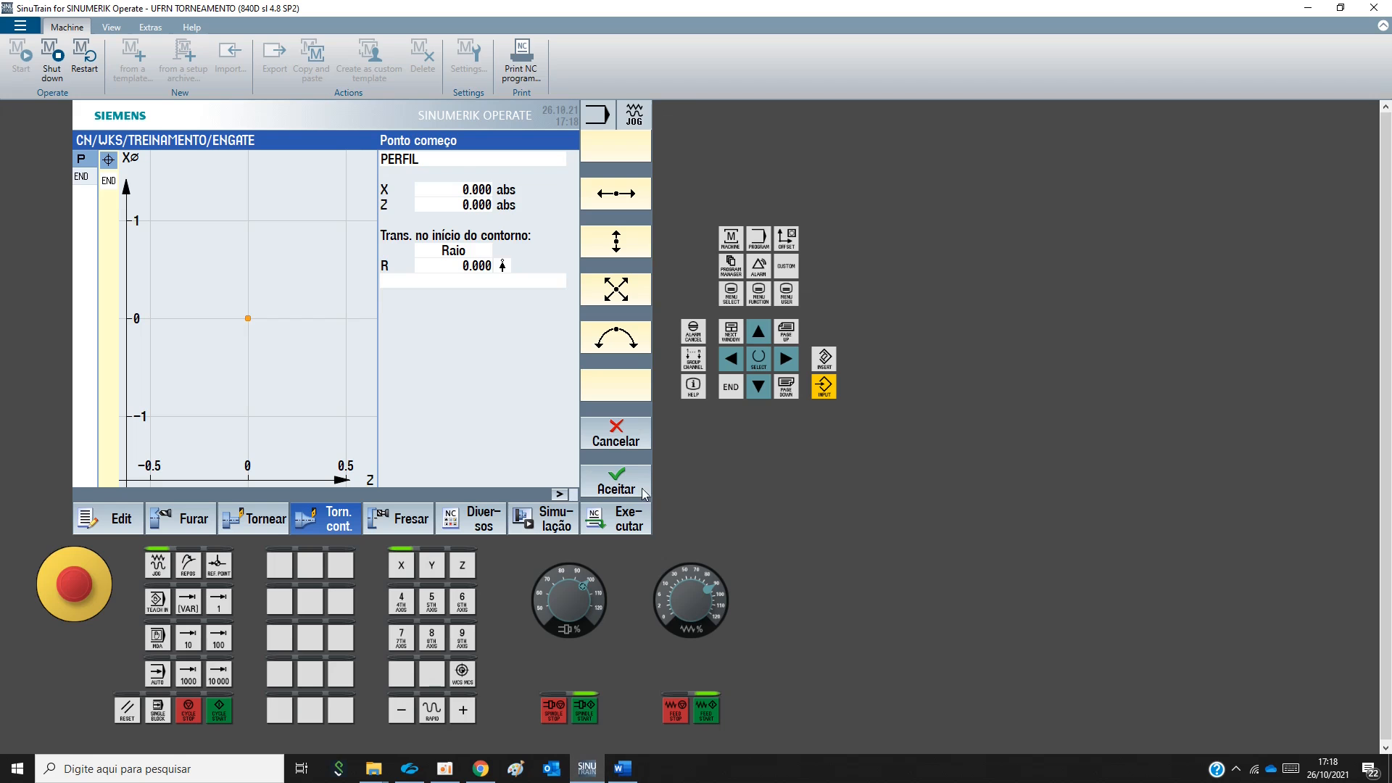
left_click(617, 338)
left_click(626, 422)
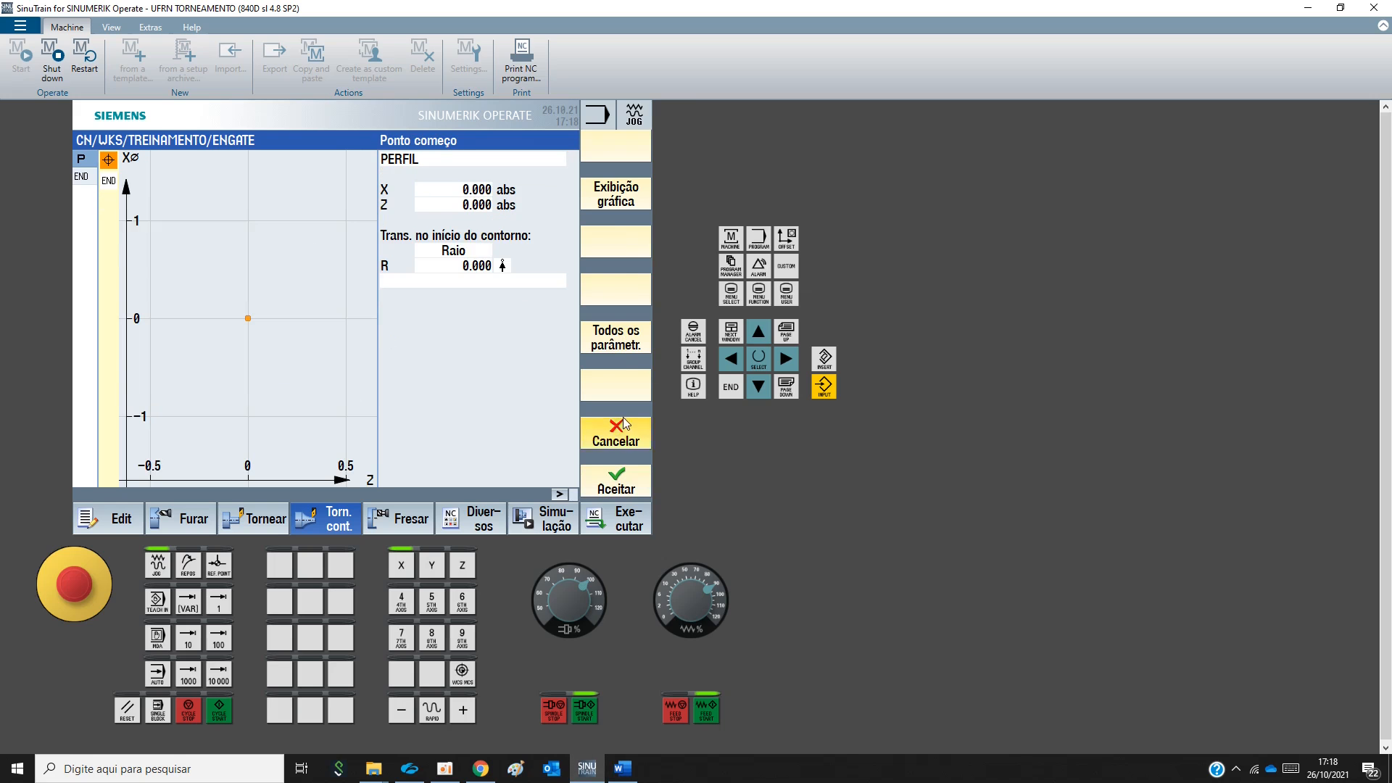
left_click(627, 354)
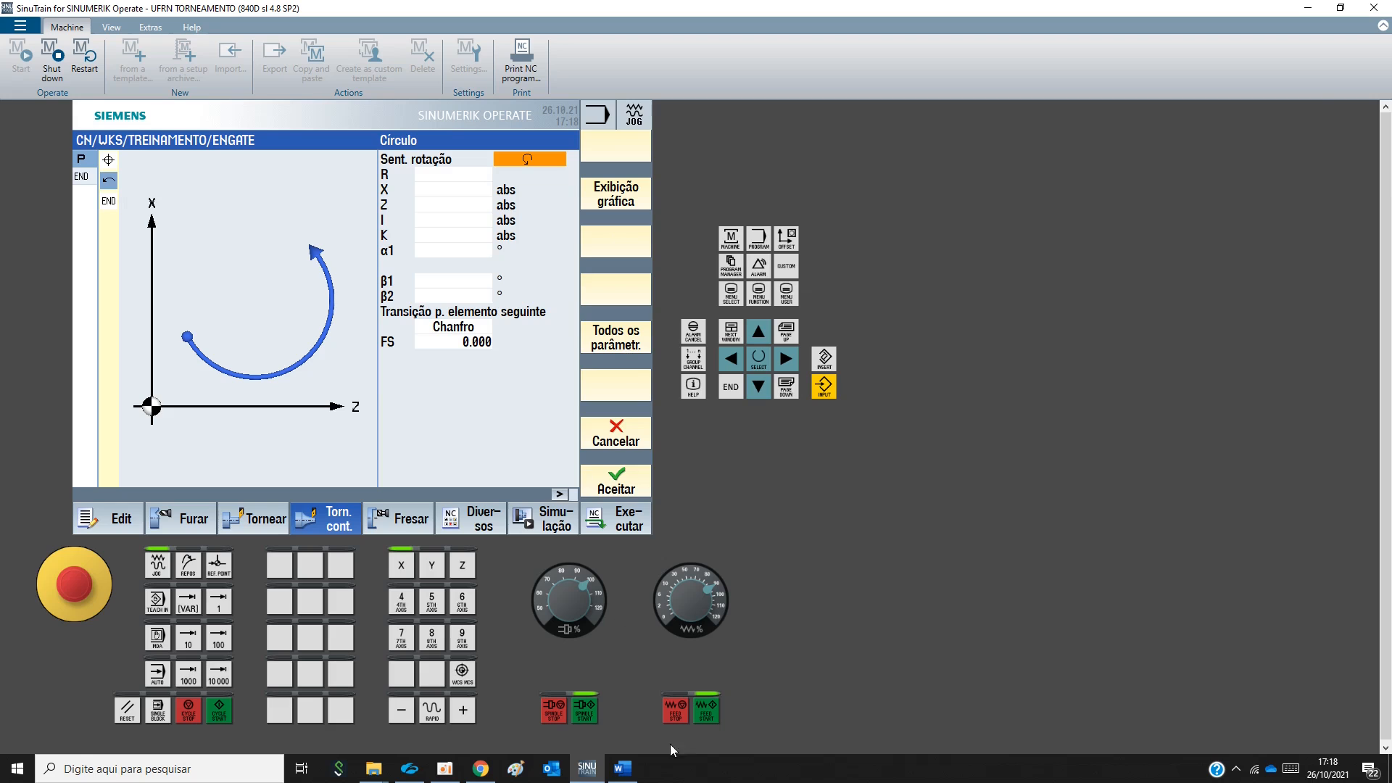
left_click(623, 769)
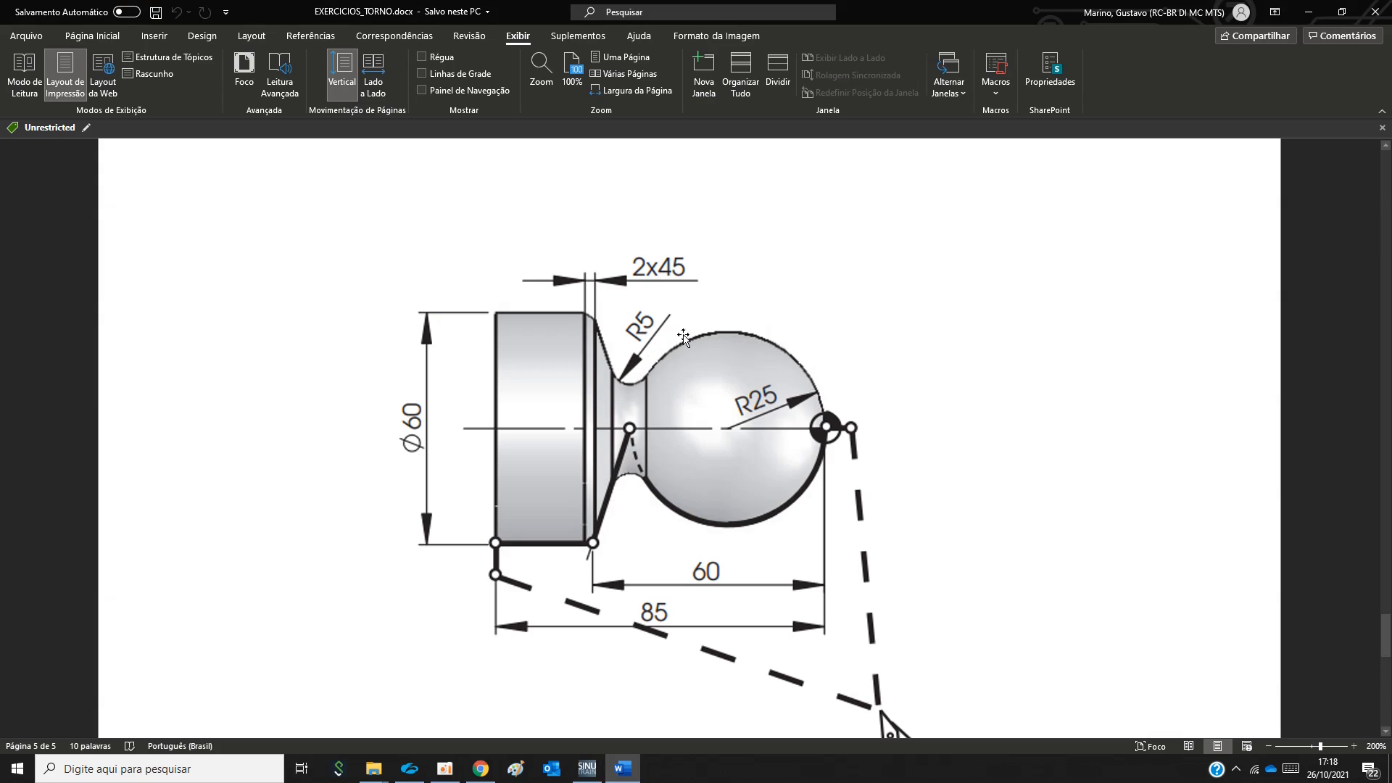
left_click(587, 768)
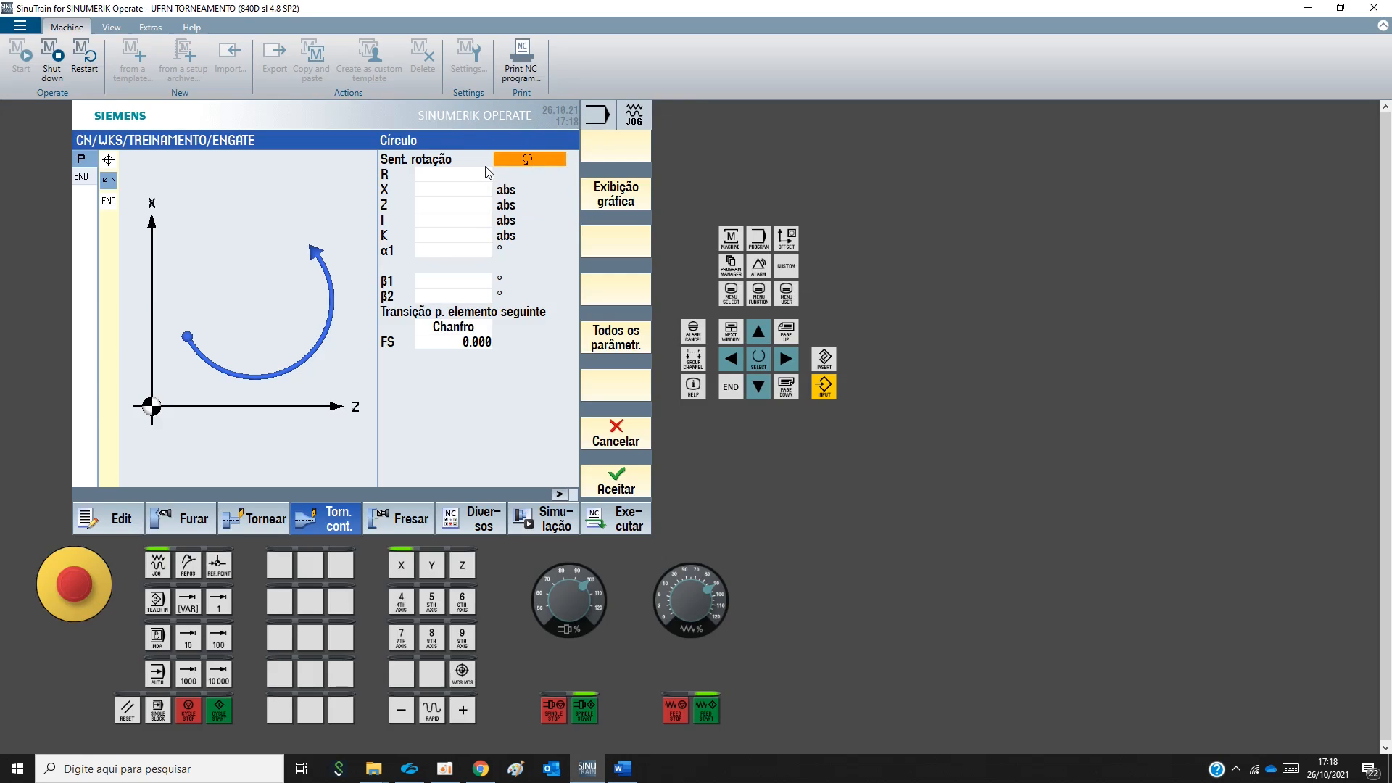
left_click(467, 174)
type("25")
key("Return")
Set the ball arc's end point to X 0 and Z -50 absolute, checking the Word drawing, and accept the element
left_click(622, 768)
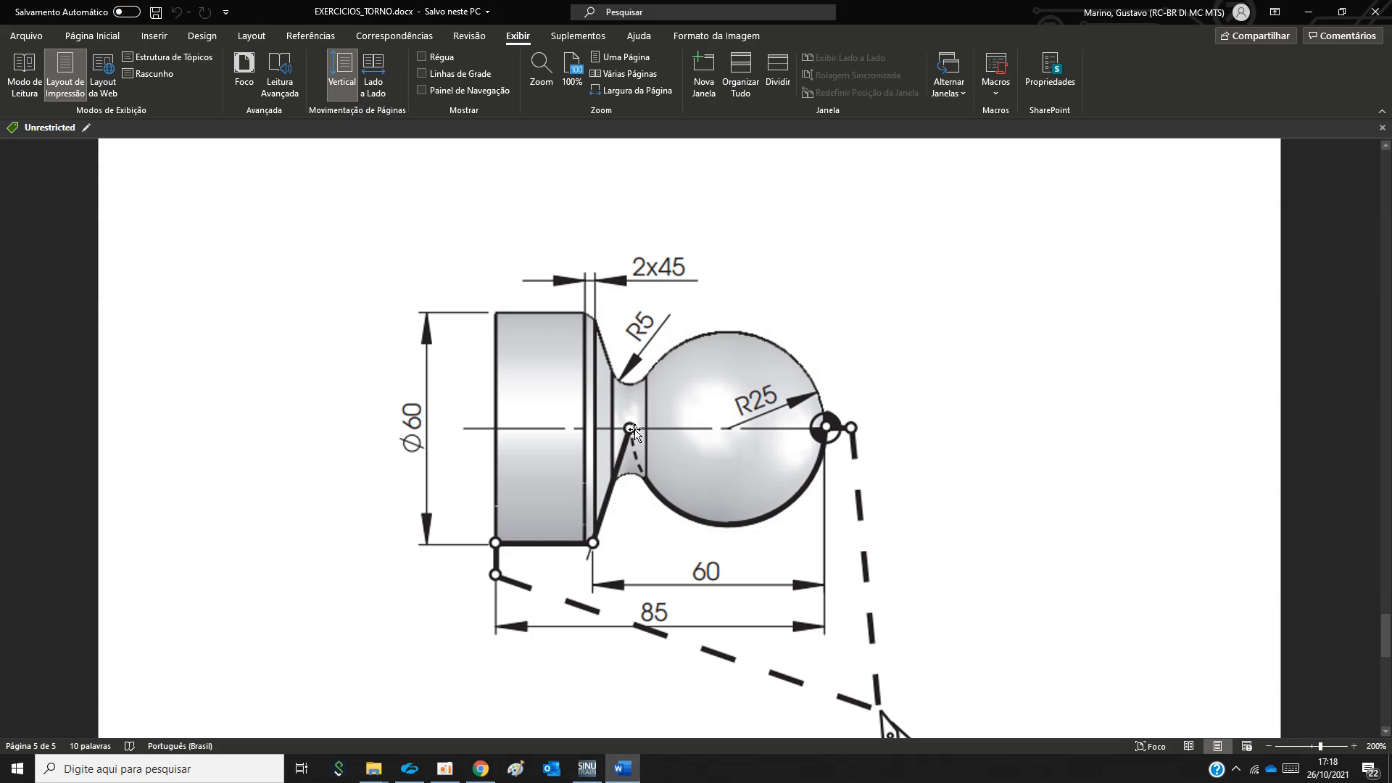
left_click(586, 768)
left_click(442, 193)
type("0")
left_click(445, 207)
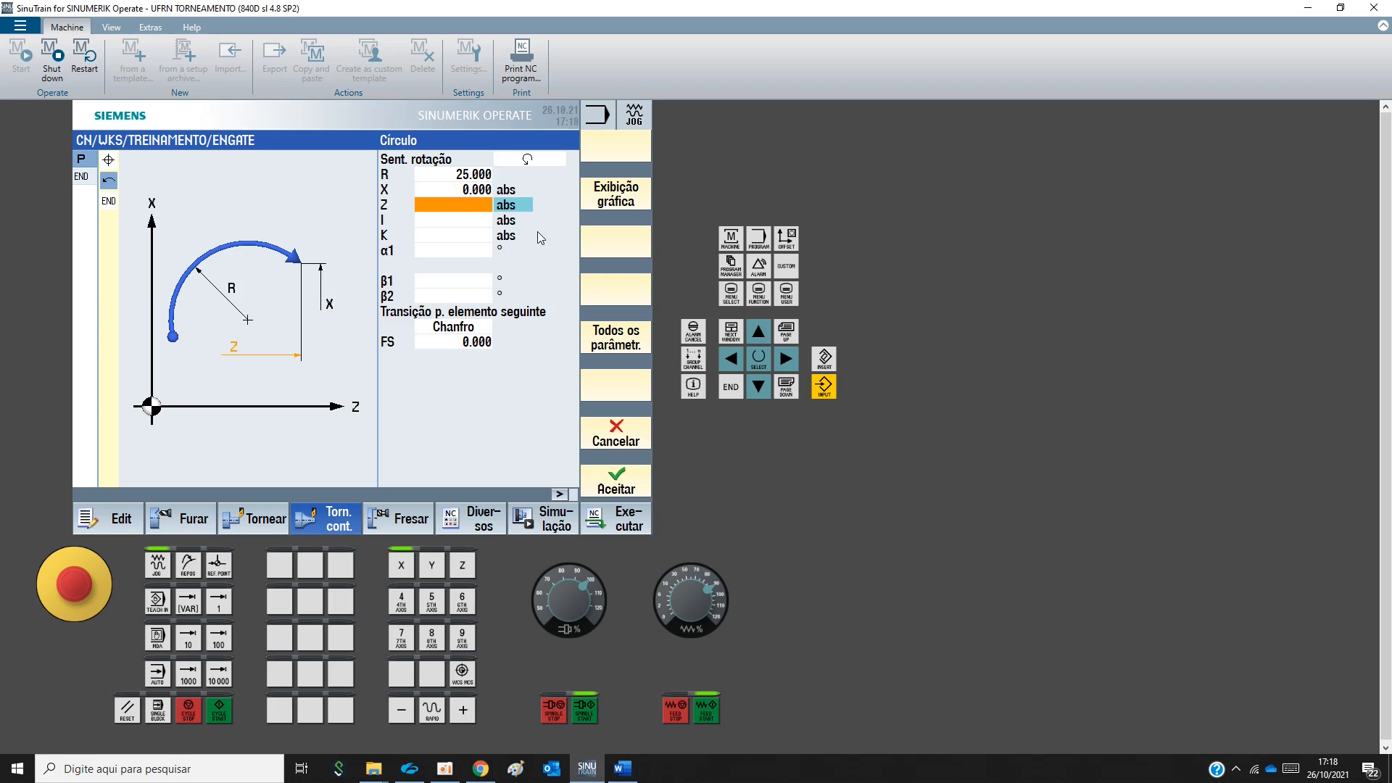
left_click(622, 768)
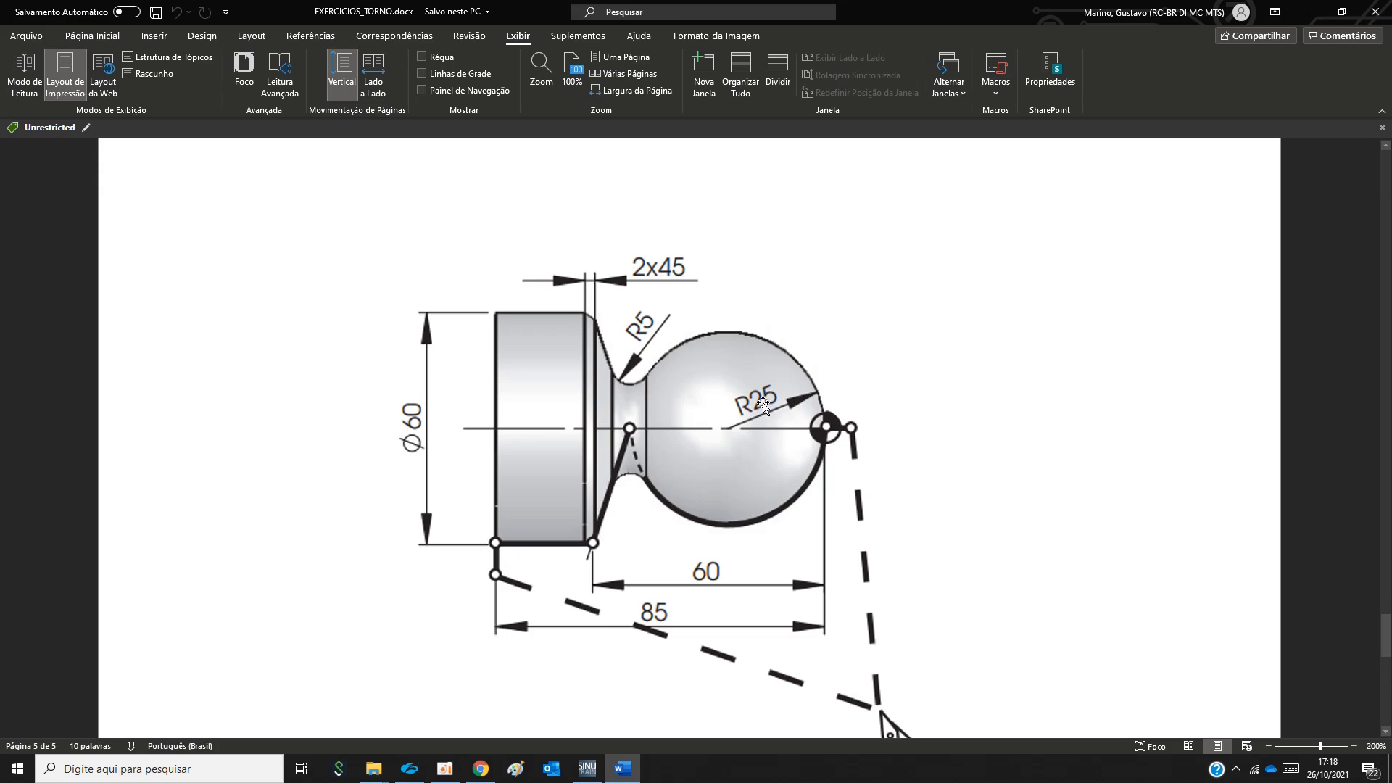
left_click(586, 769)
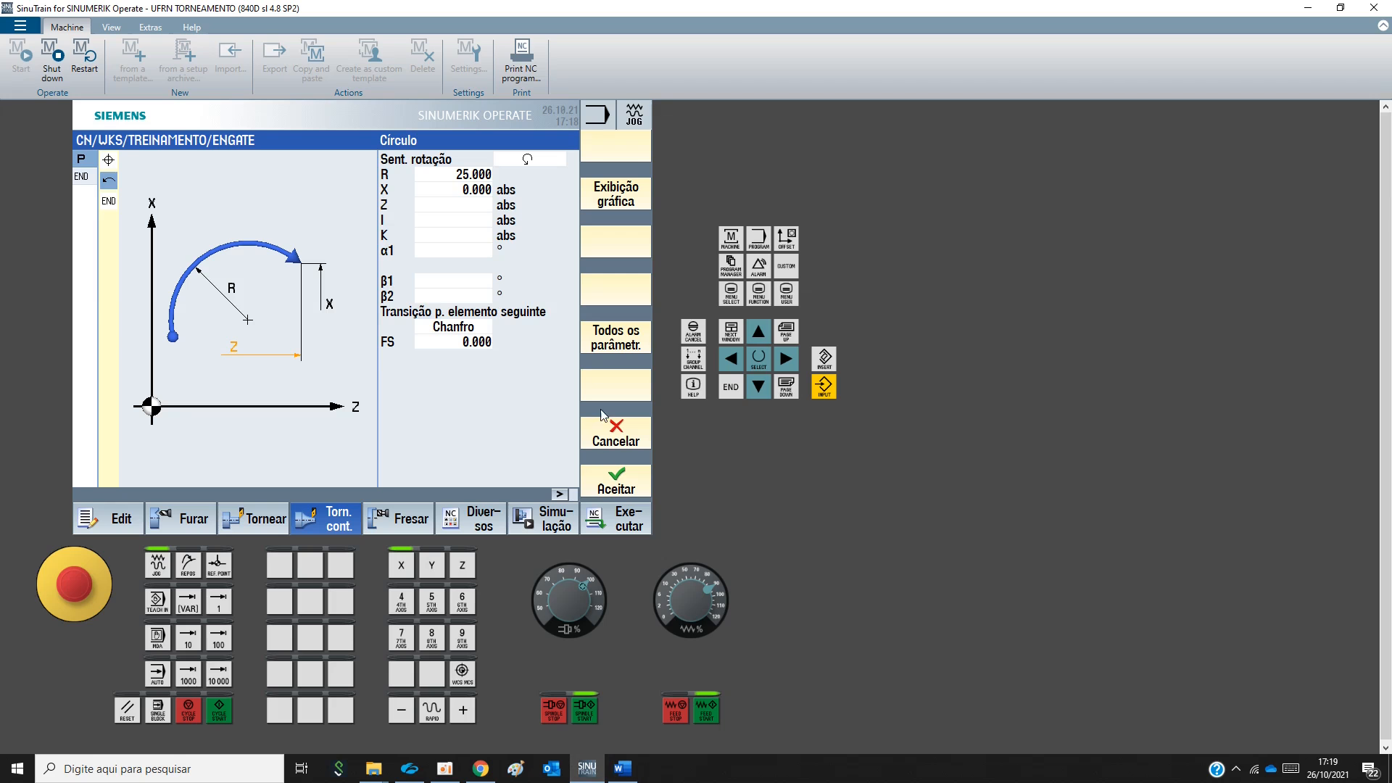
left_click(470, 205)
type("-")
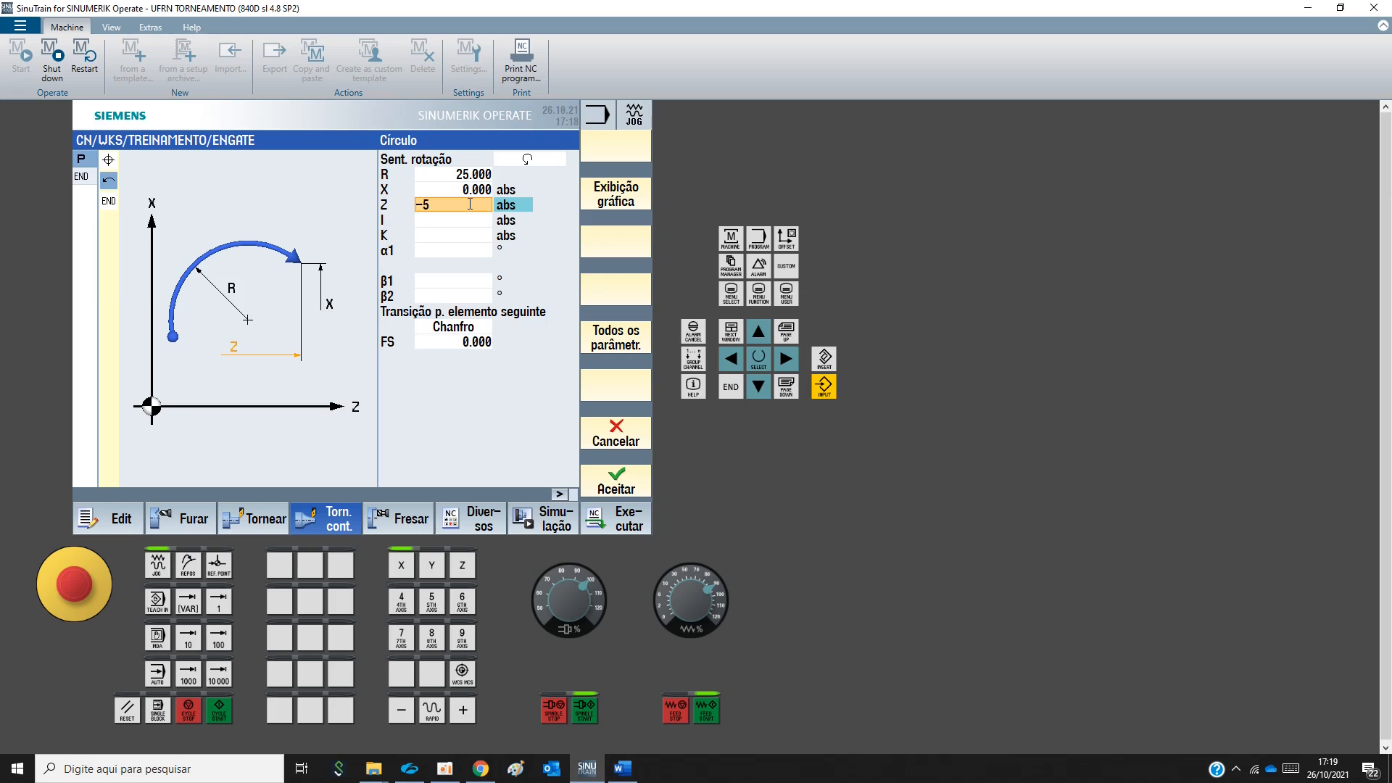
type("50")
key("Return")
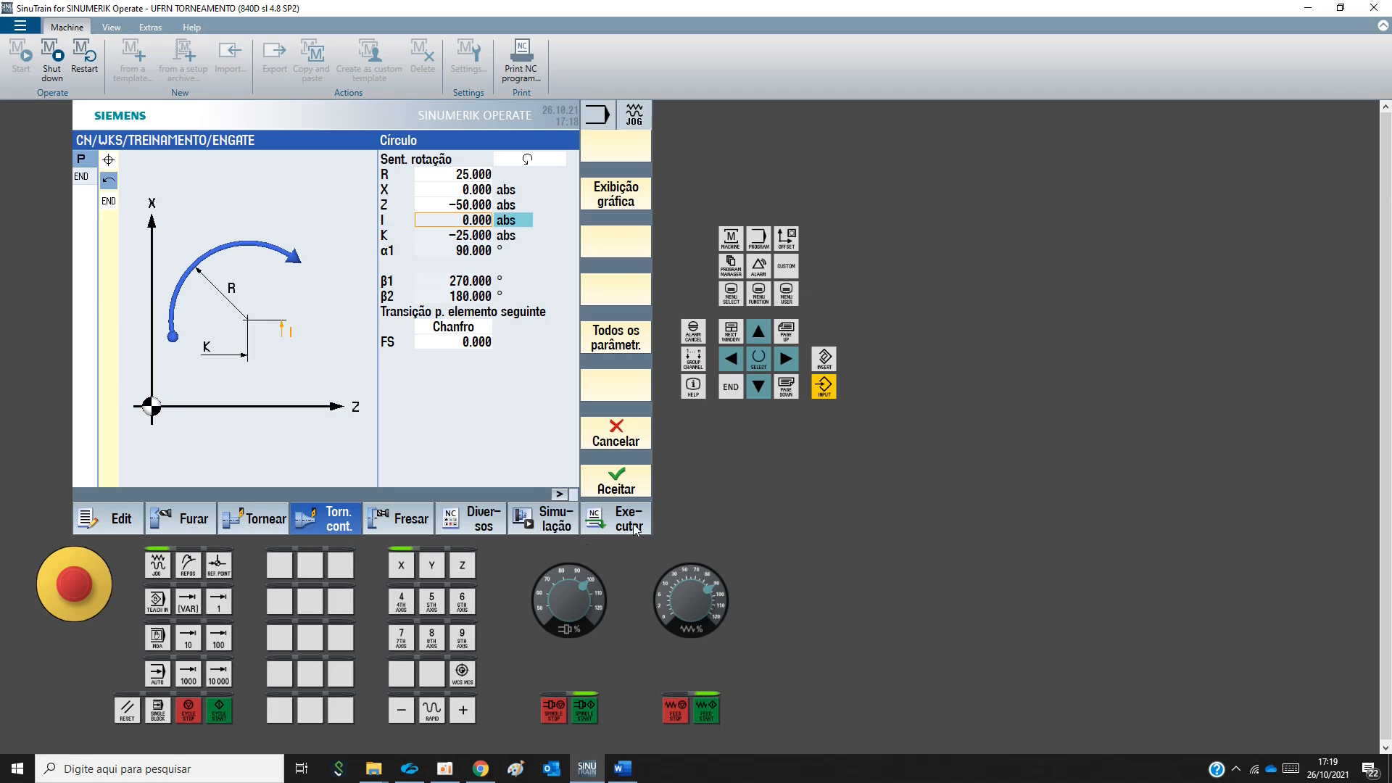
left_click(633, 485)
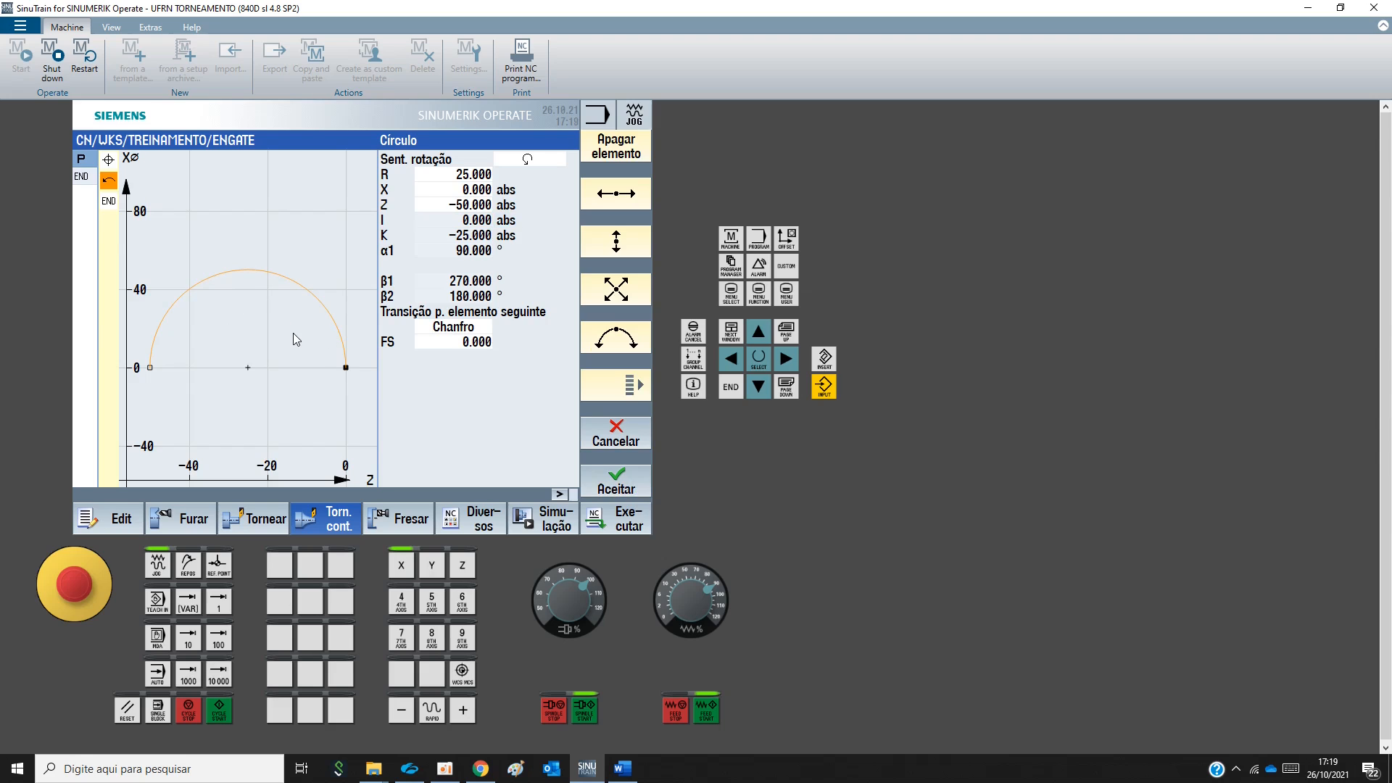
Set the ball arc's transition to the next element to Raio with R 5
left_click(445, 332)
left_click(445, 335)
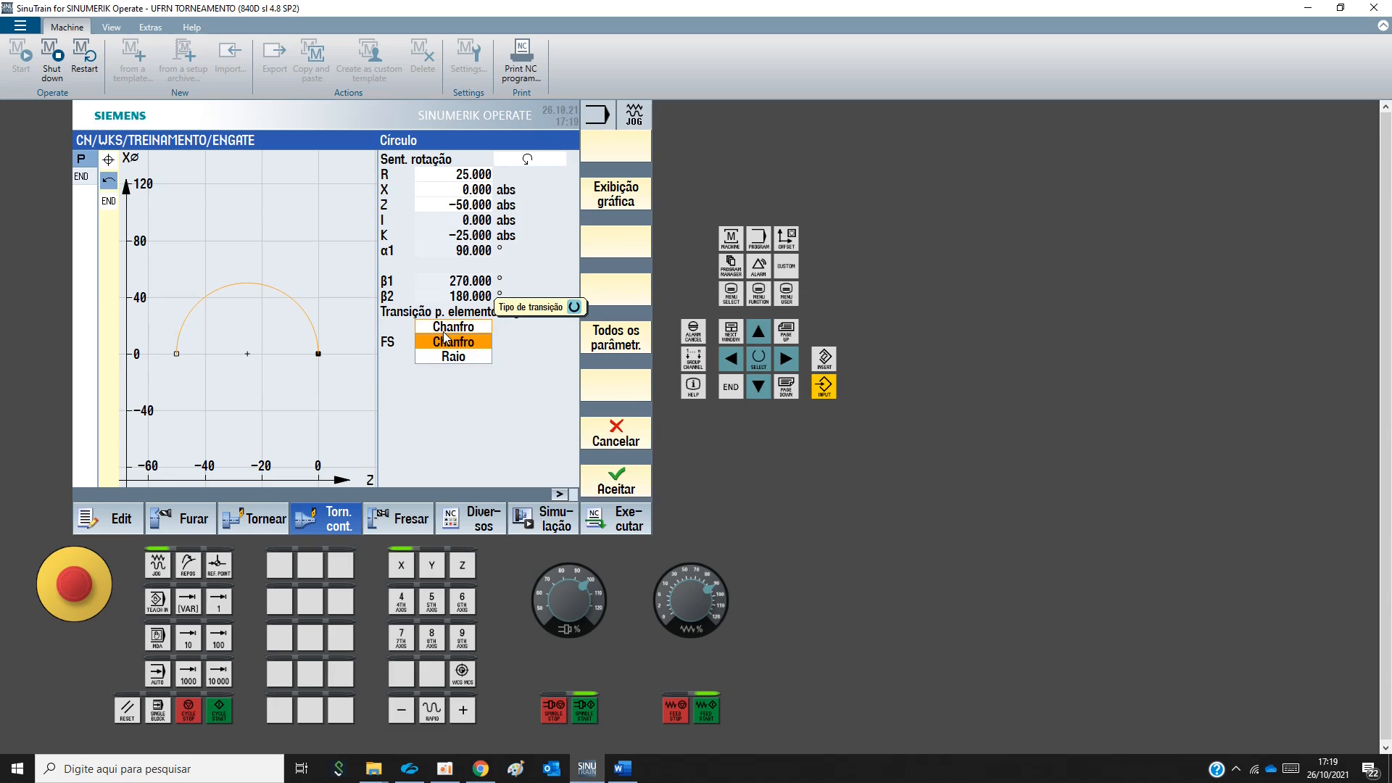
left_click(445, 359)
left_click(447, 343)
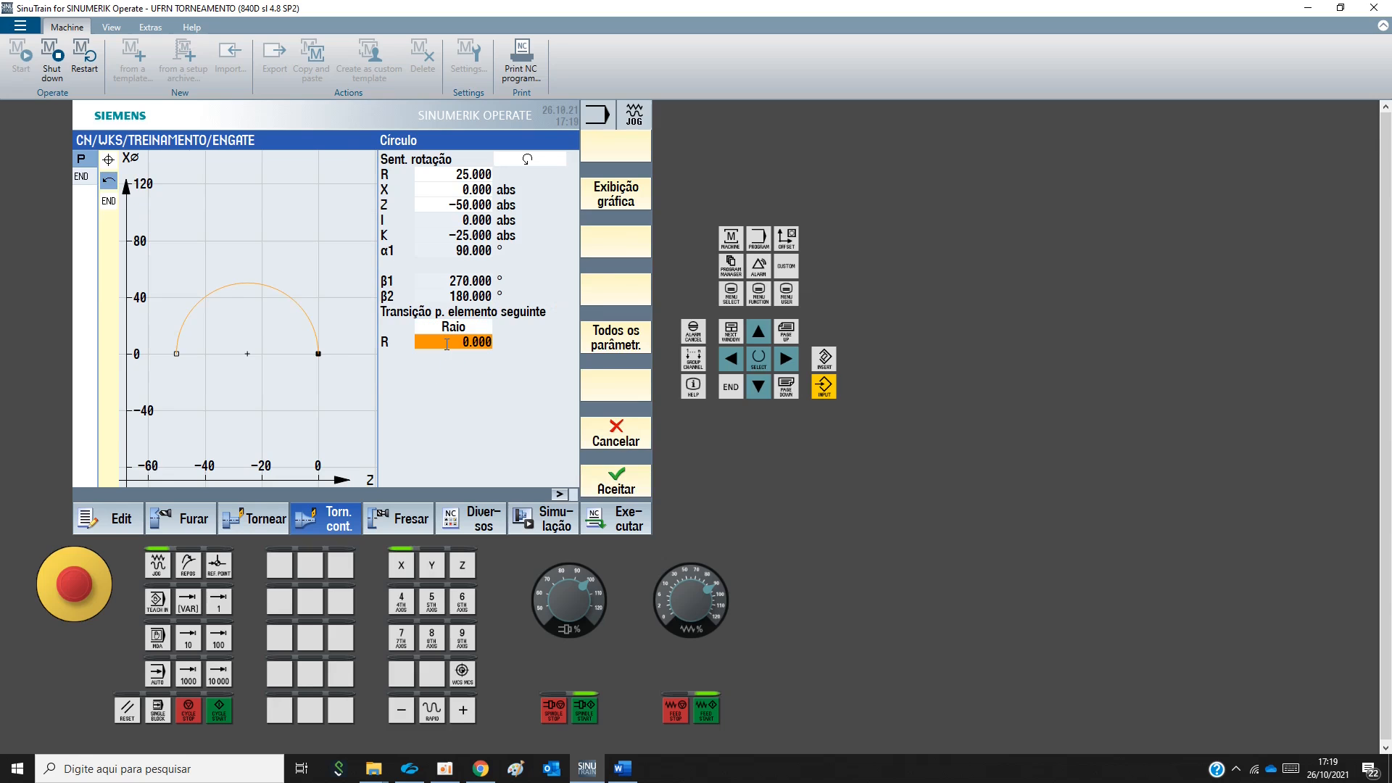
type("5")
left_click(484, 331)
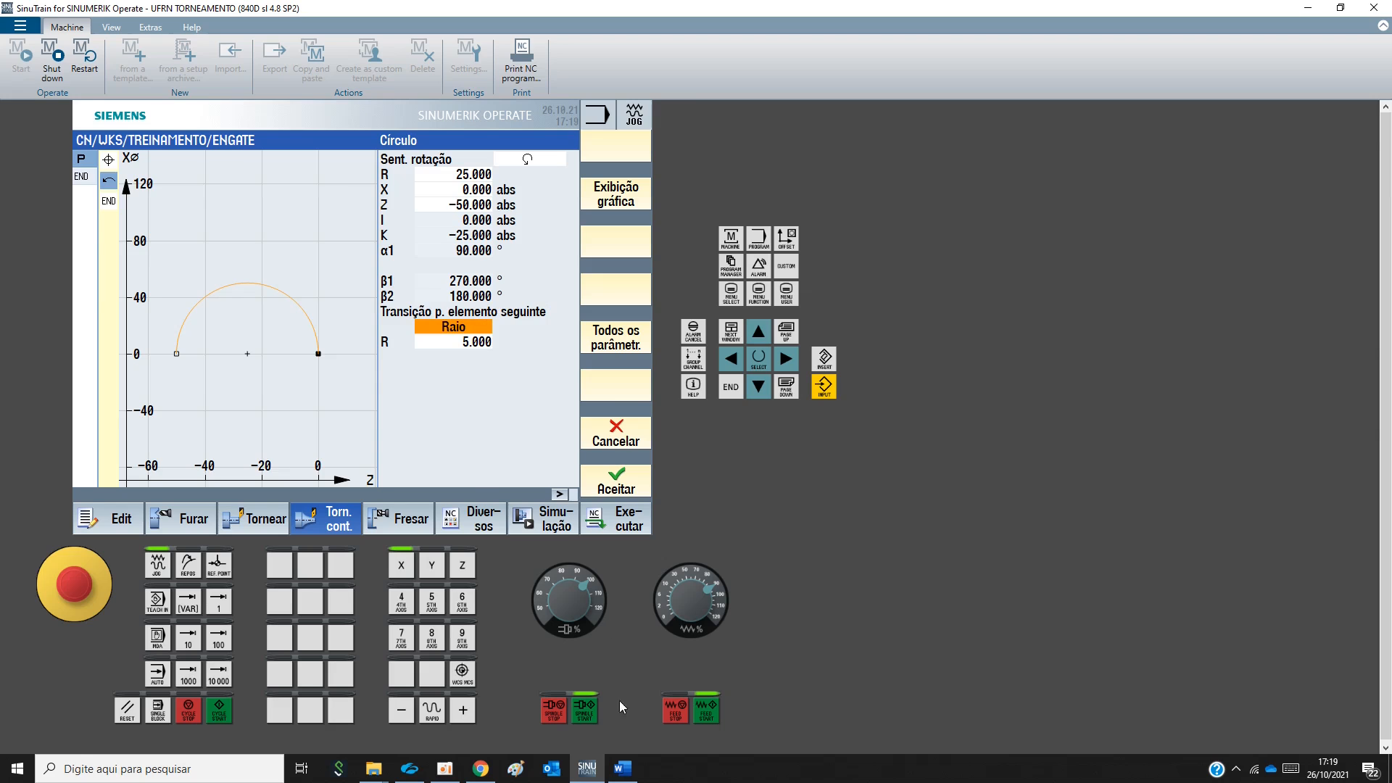
Check the R5 neck radius in the Word drawing and accept the edited circle element in SinuTrain
left_click(622, 767)
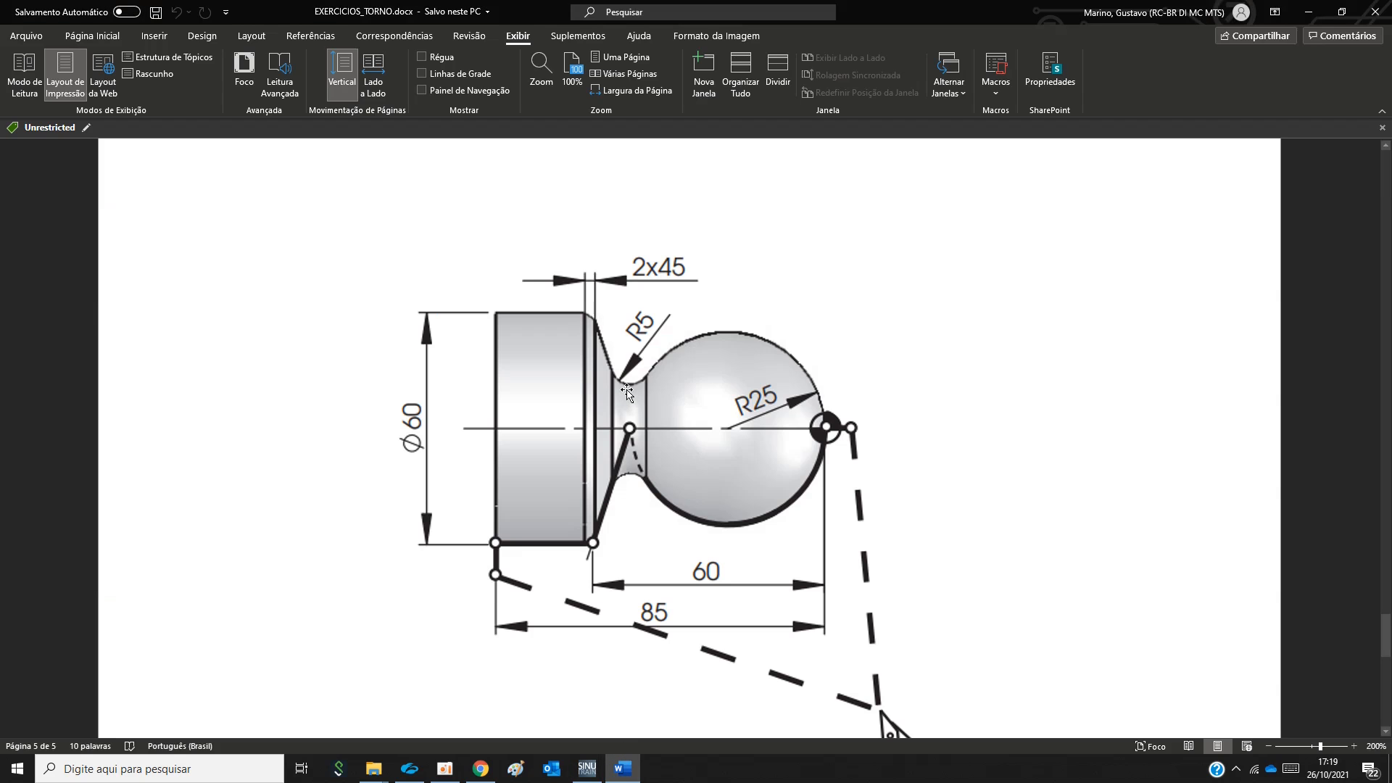
key("ctrl")
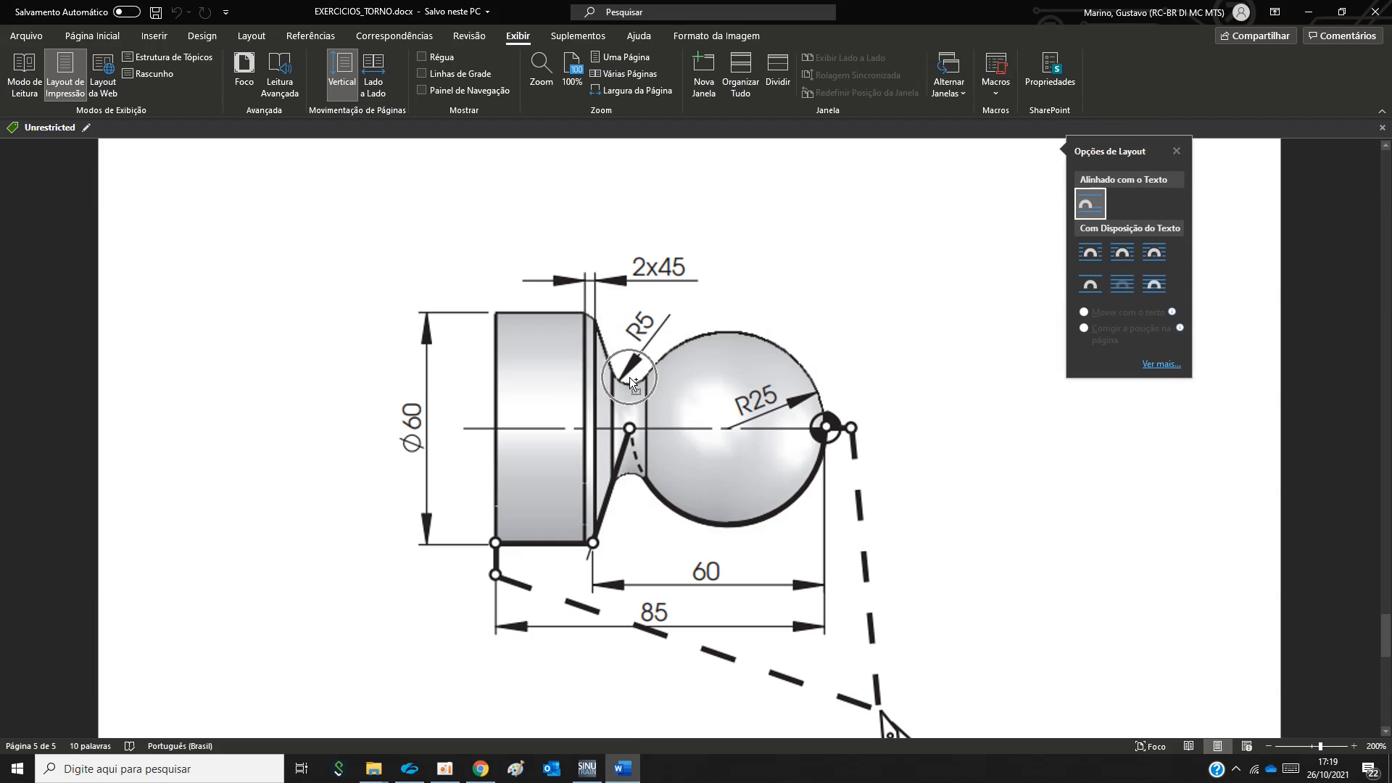
key("ctrl")
key("ctrl")
key("ctrl")
key("ctrl")
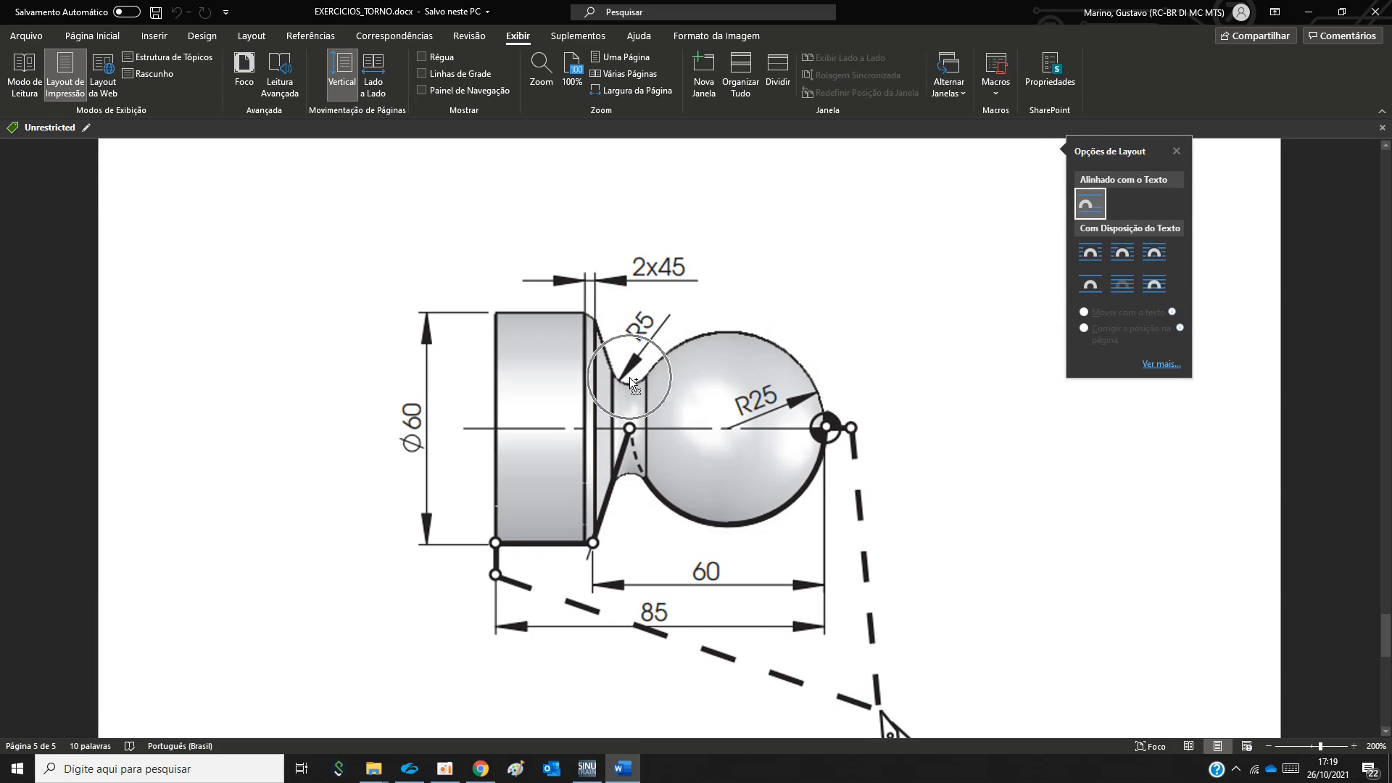
left_click(592, 771)
left_click(628, 487)
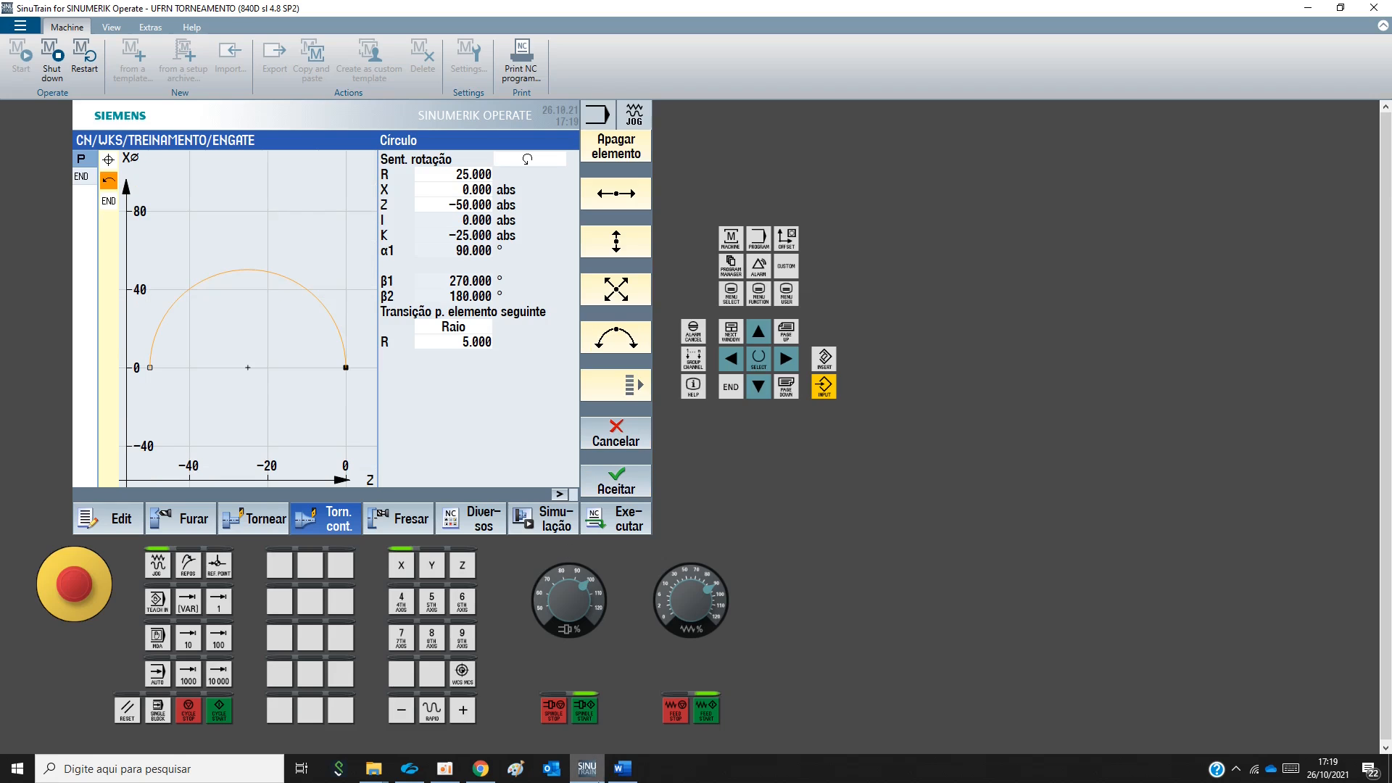
Examine the cone, its chamfer and the length dimensions behind the ball in the Word drawing, and return to SinuTrain
left_click(622, 770)
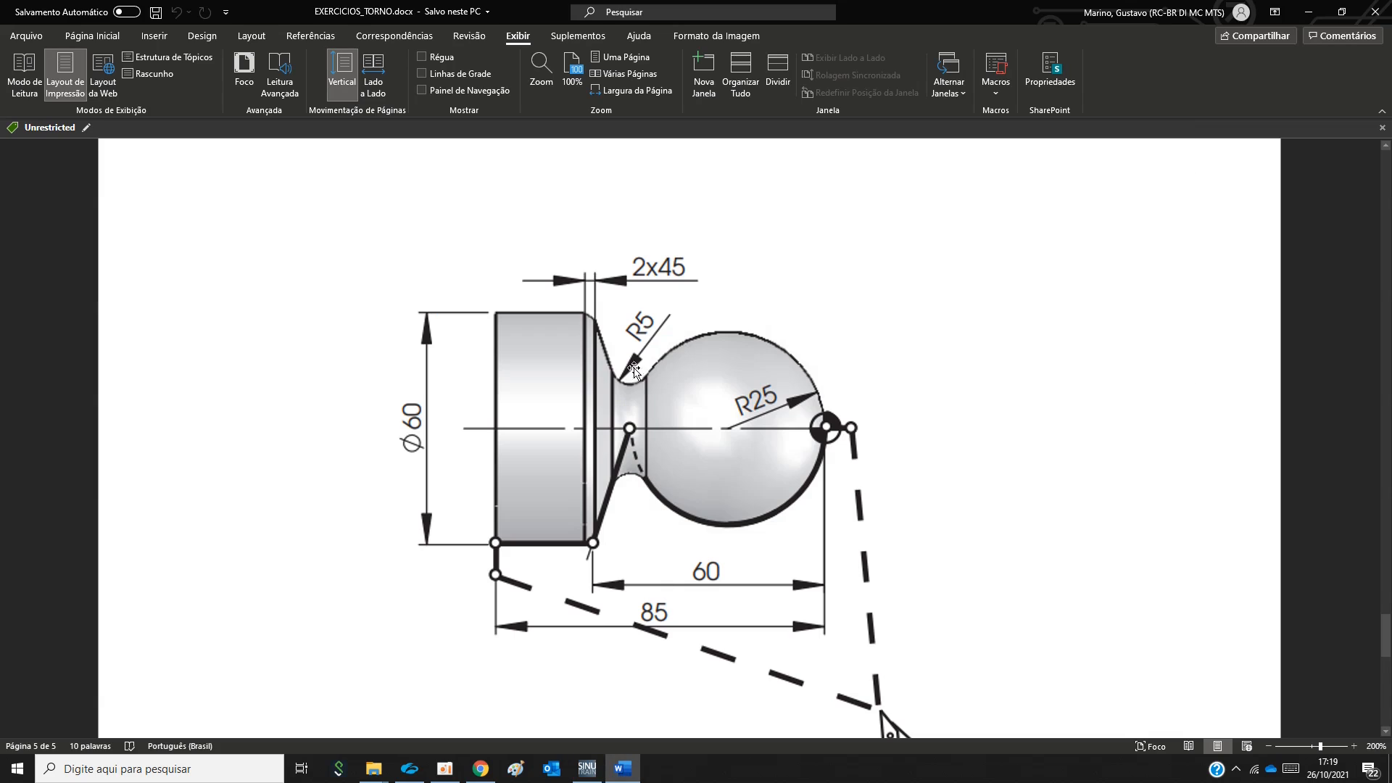
left_click(587, 315)
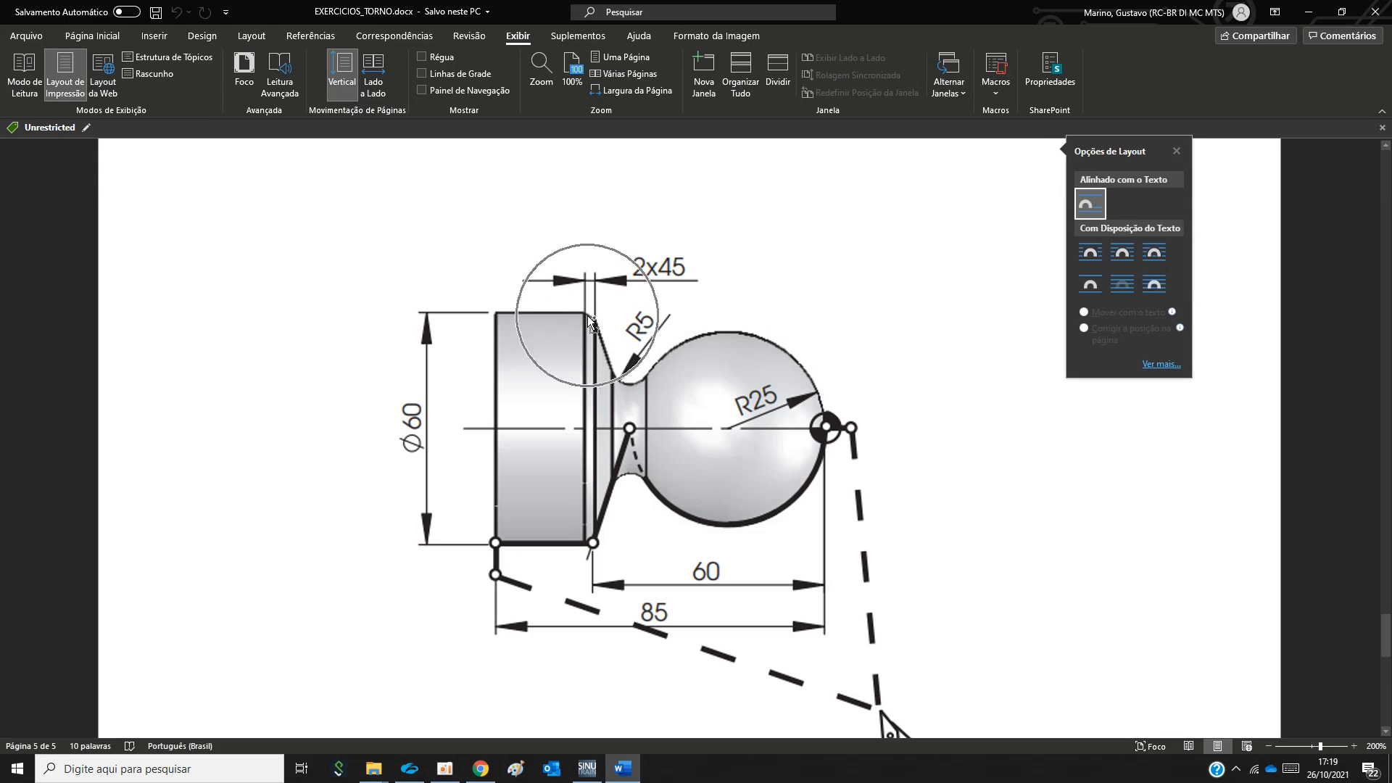
left_click(638, 285)
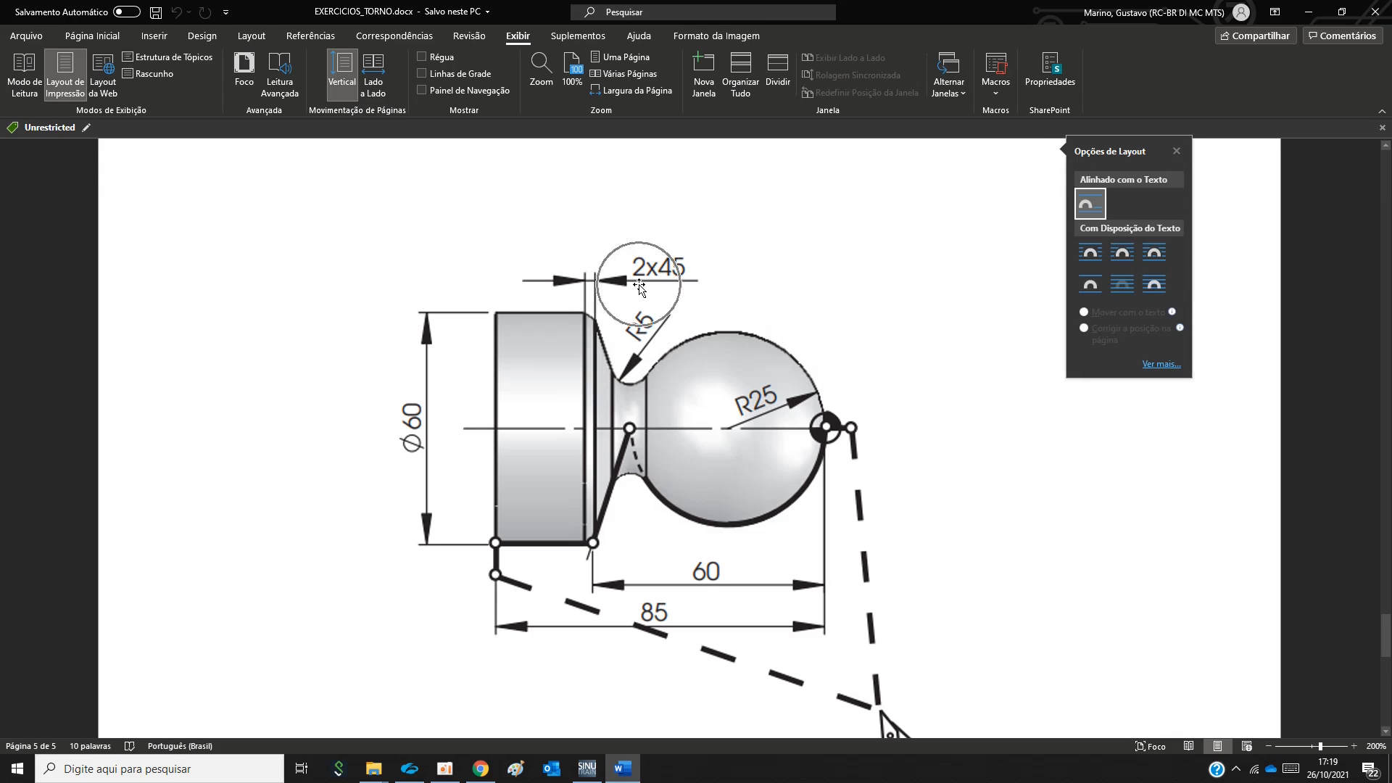
key("ctrl")
key("ctrl")
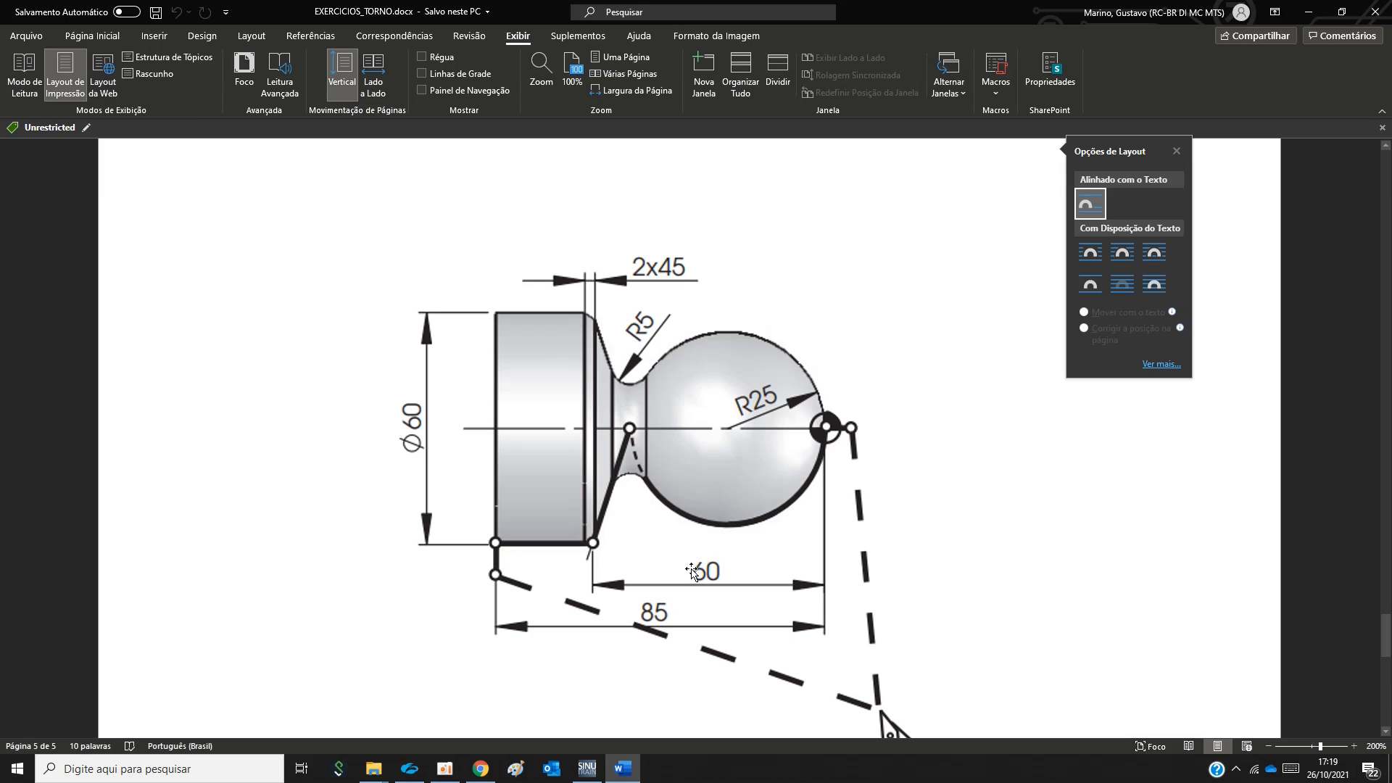
left_click(589, 770)
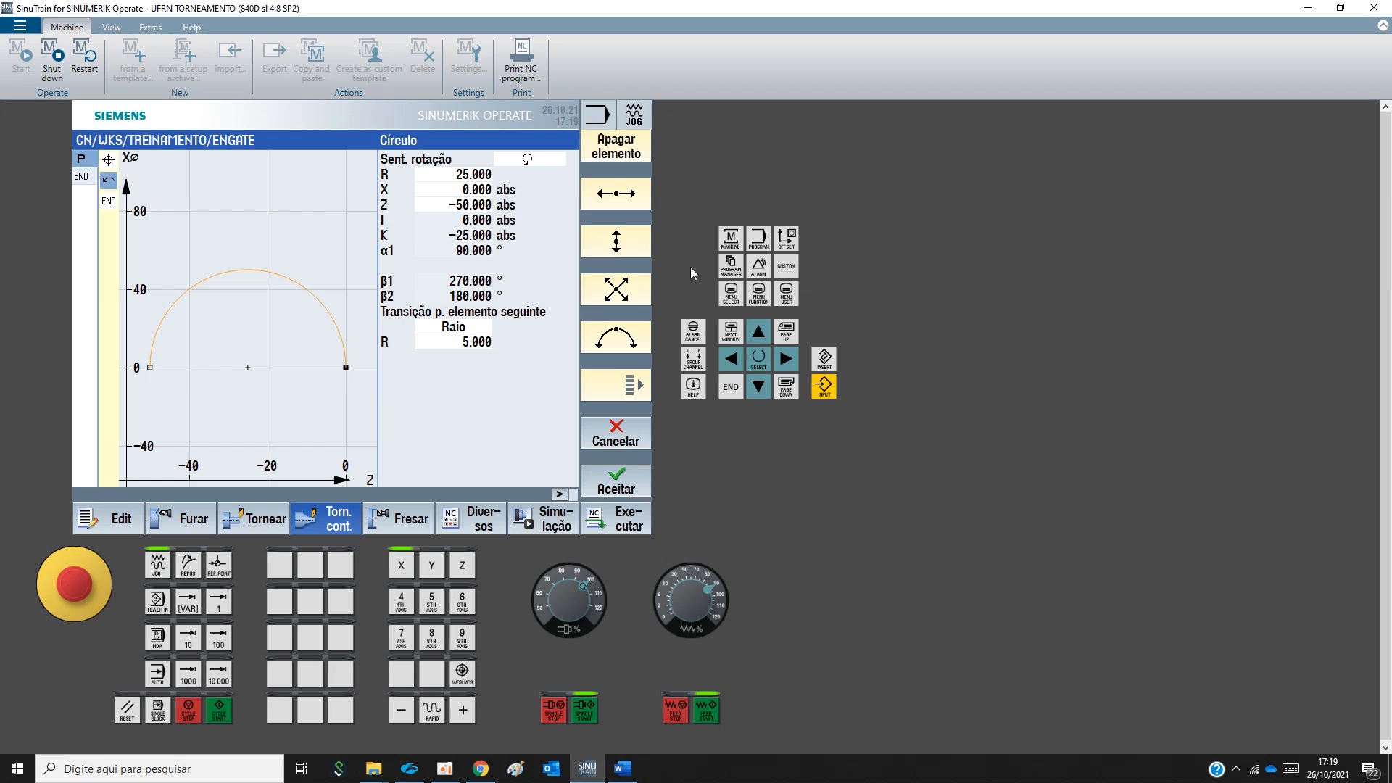
Add an oblique ZX line after the ball arc ending at X 60 and Z -60 absolute, checking the Word drawing
left_click(617, 290)
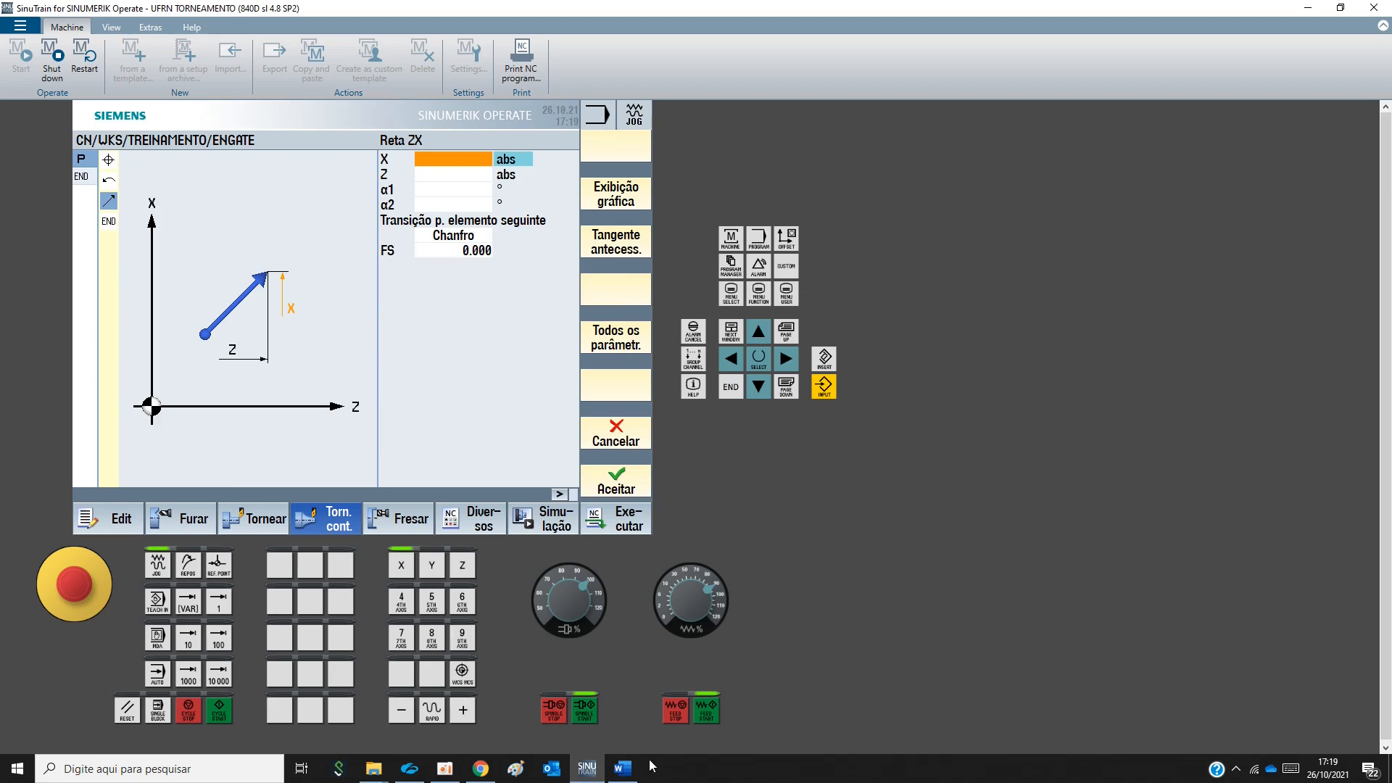
left_click(624, 769)
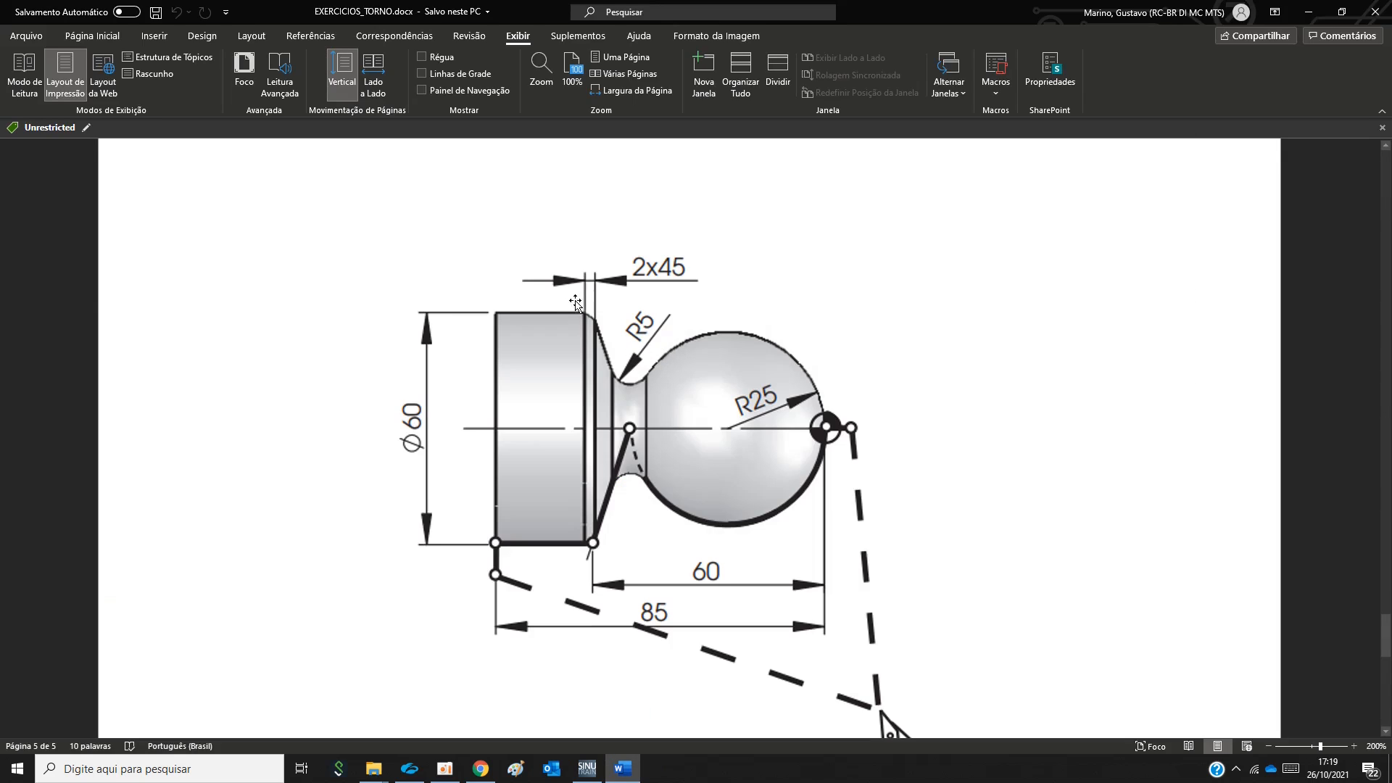
left_click(587, 769)
left_click(460, 161)
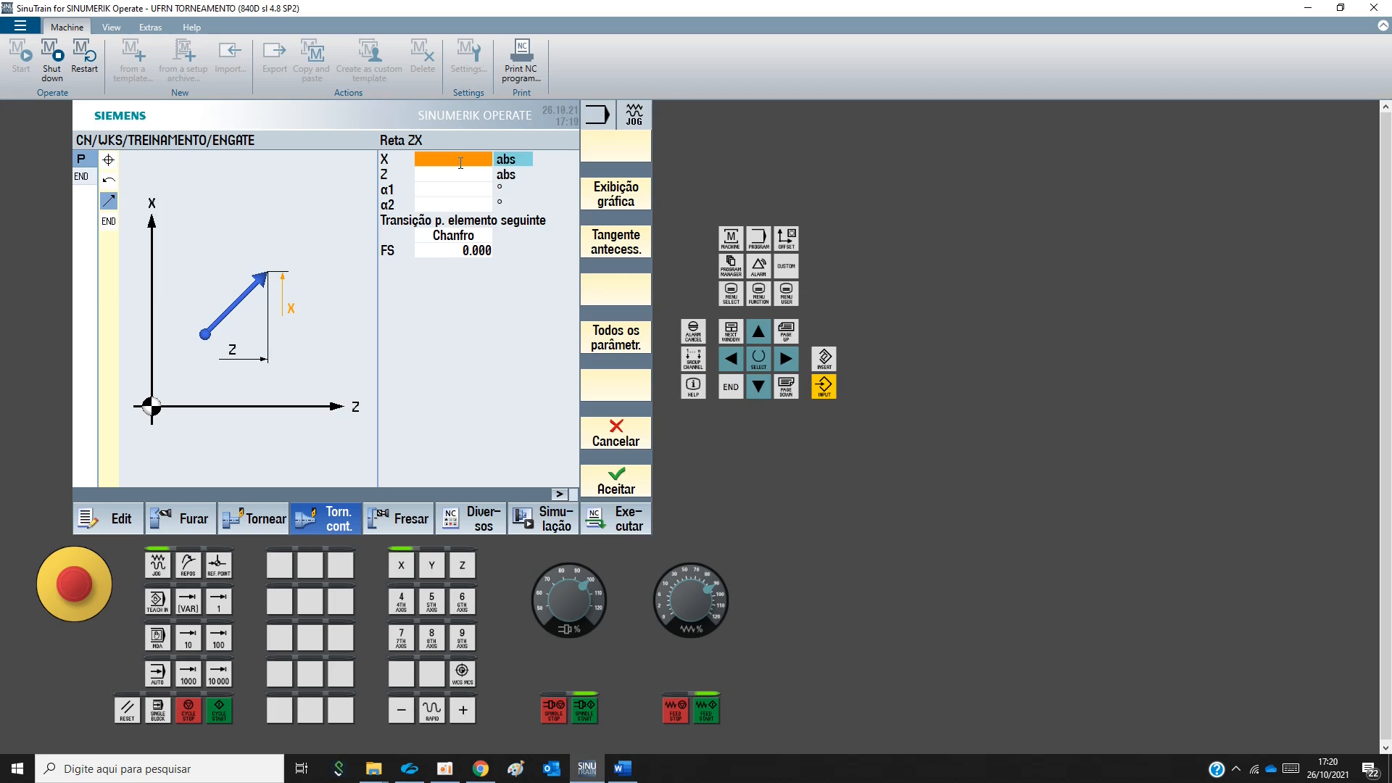
type("60")
left_click(456, 174)
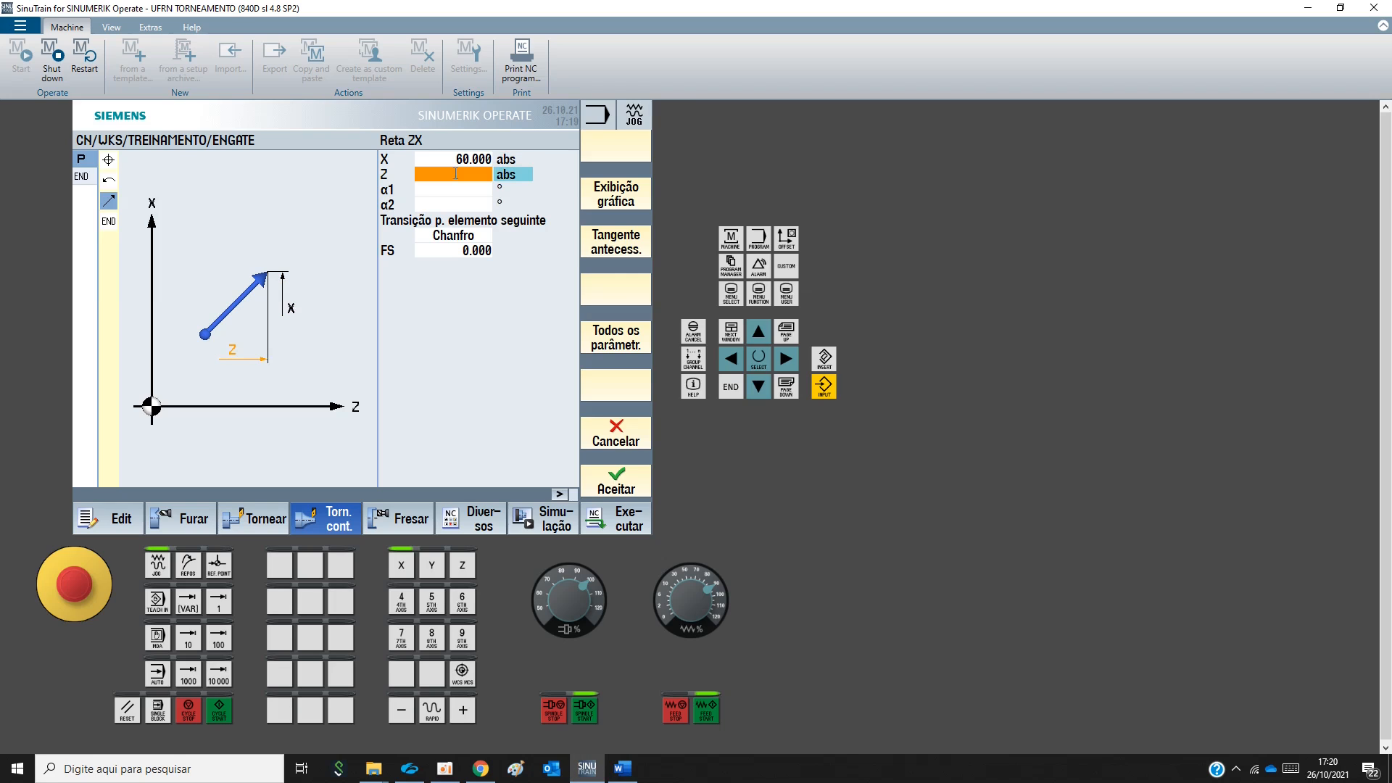
left_click(622, 769)
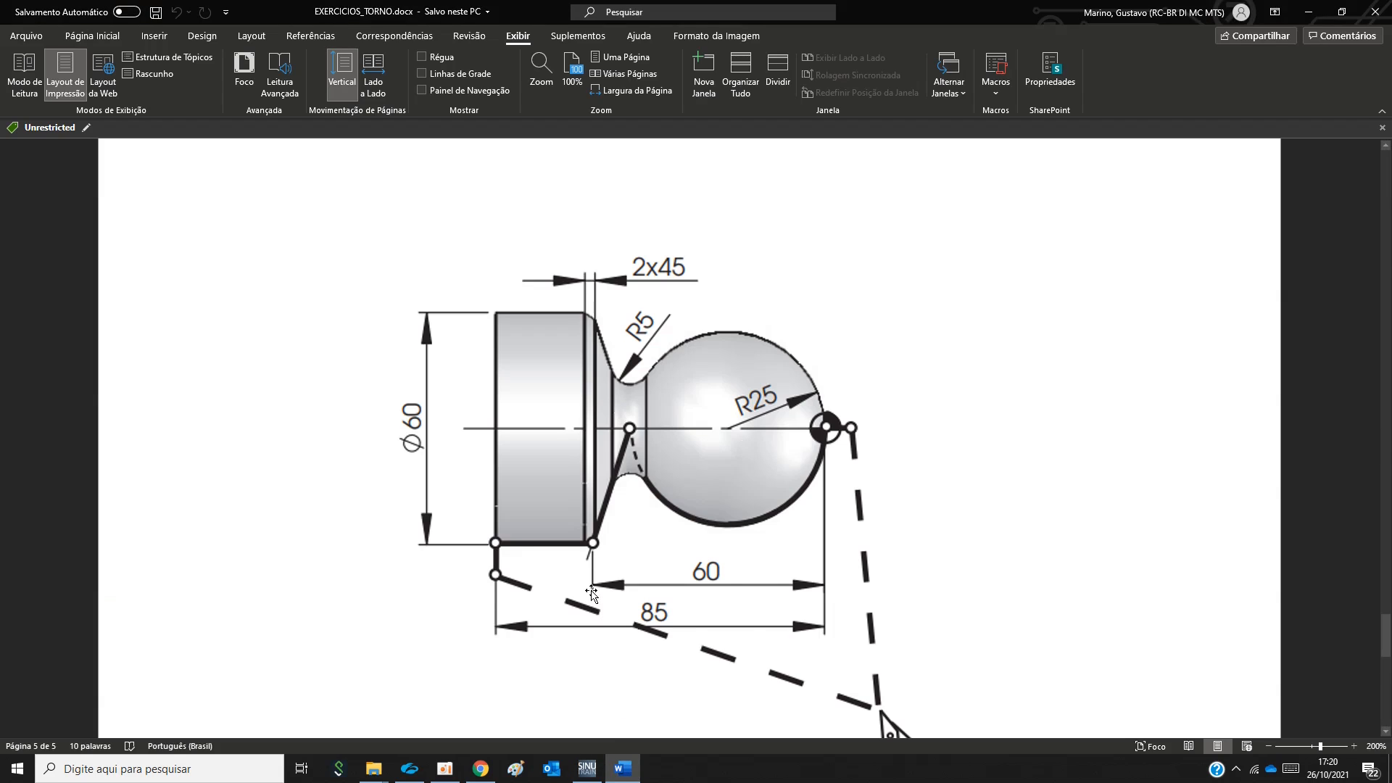
left_click(587, 768)
left_click(459, 174)
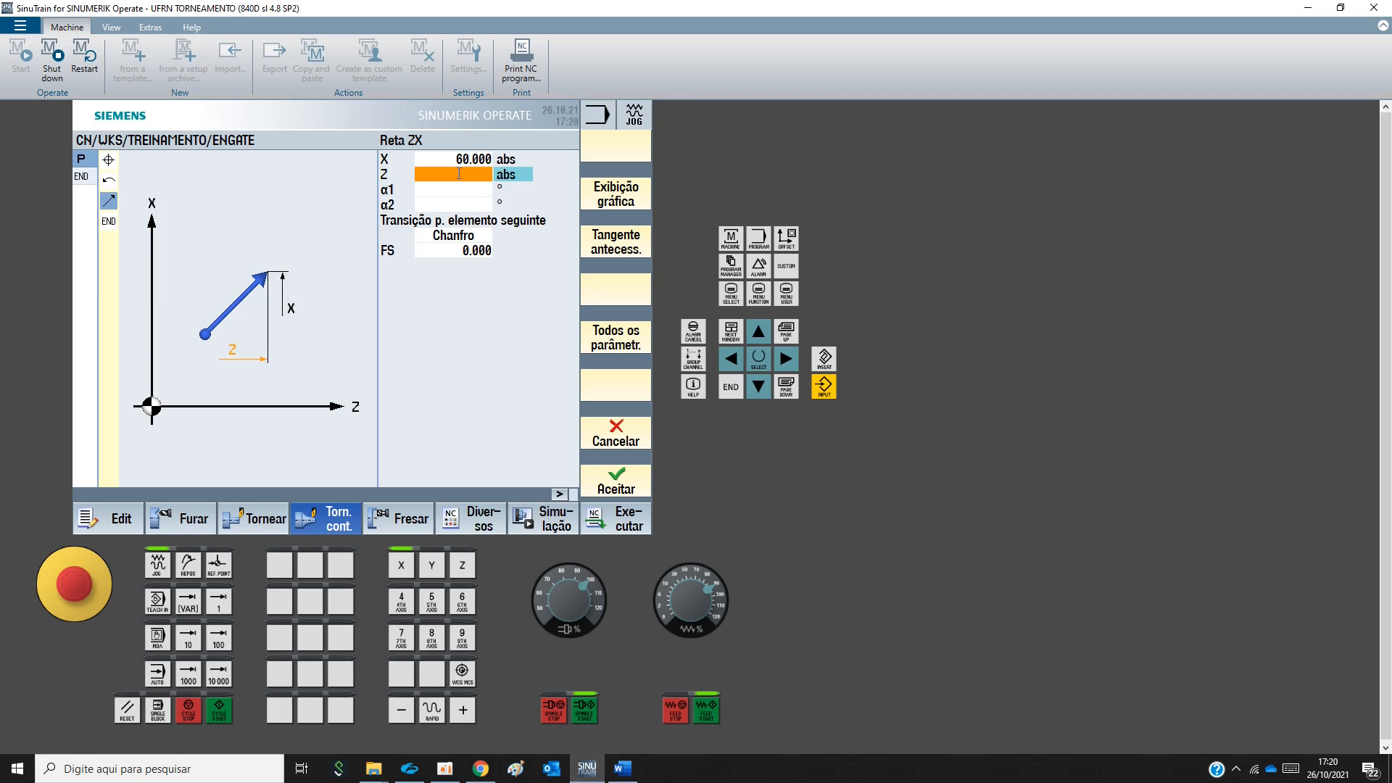
type("-60")
key("Return")
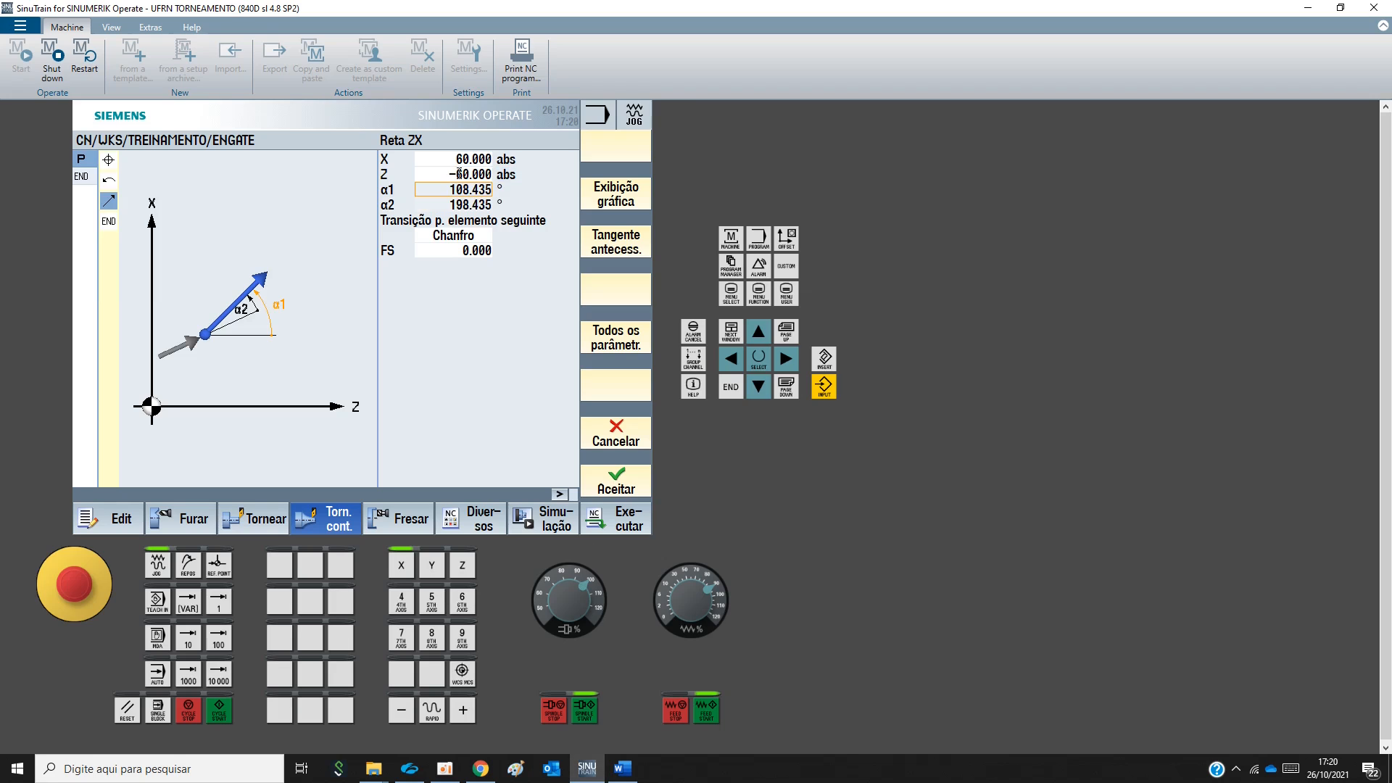
Check the 2x45 chamfer in the Word drawing, set the oblique line's Chanfro transition FS to 2, and accept the element
left_click(622, 768)
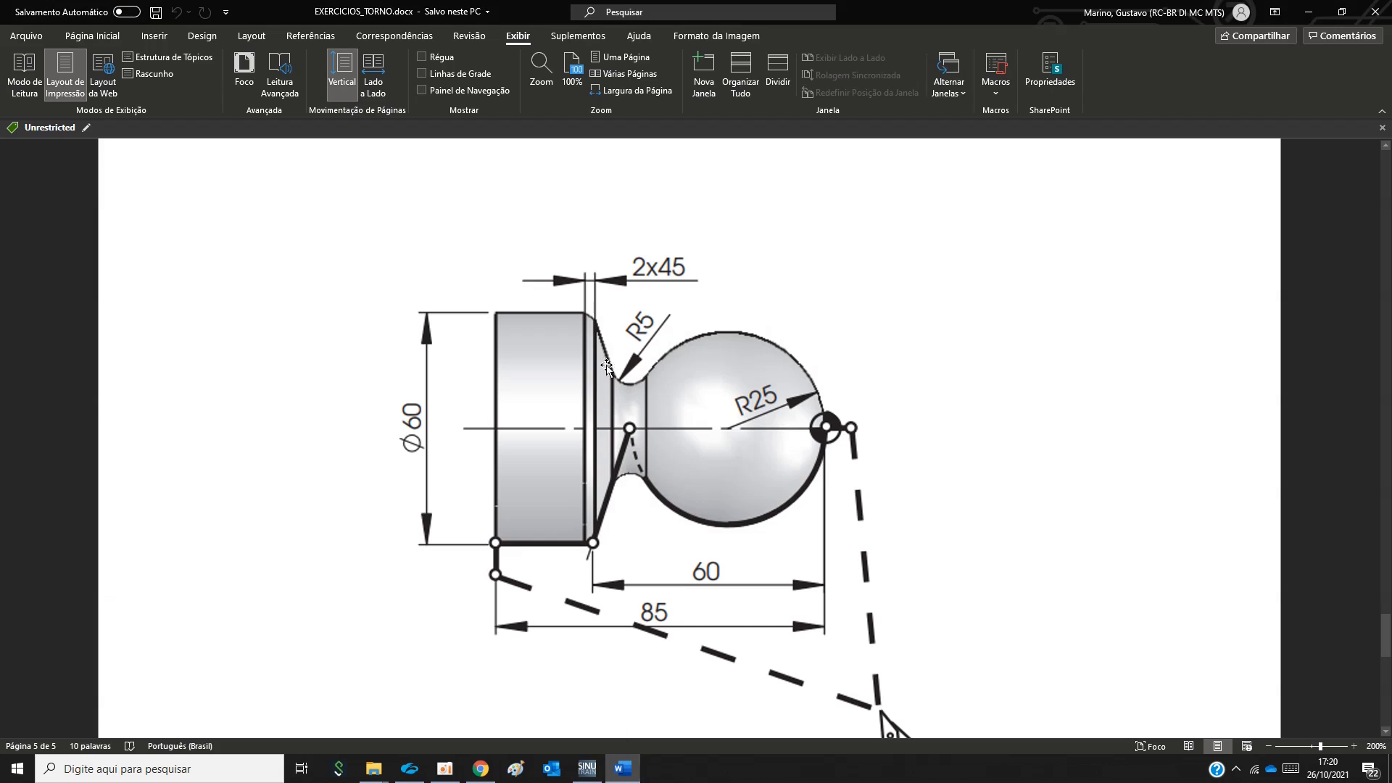
key("alt+Tab")
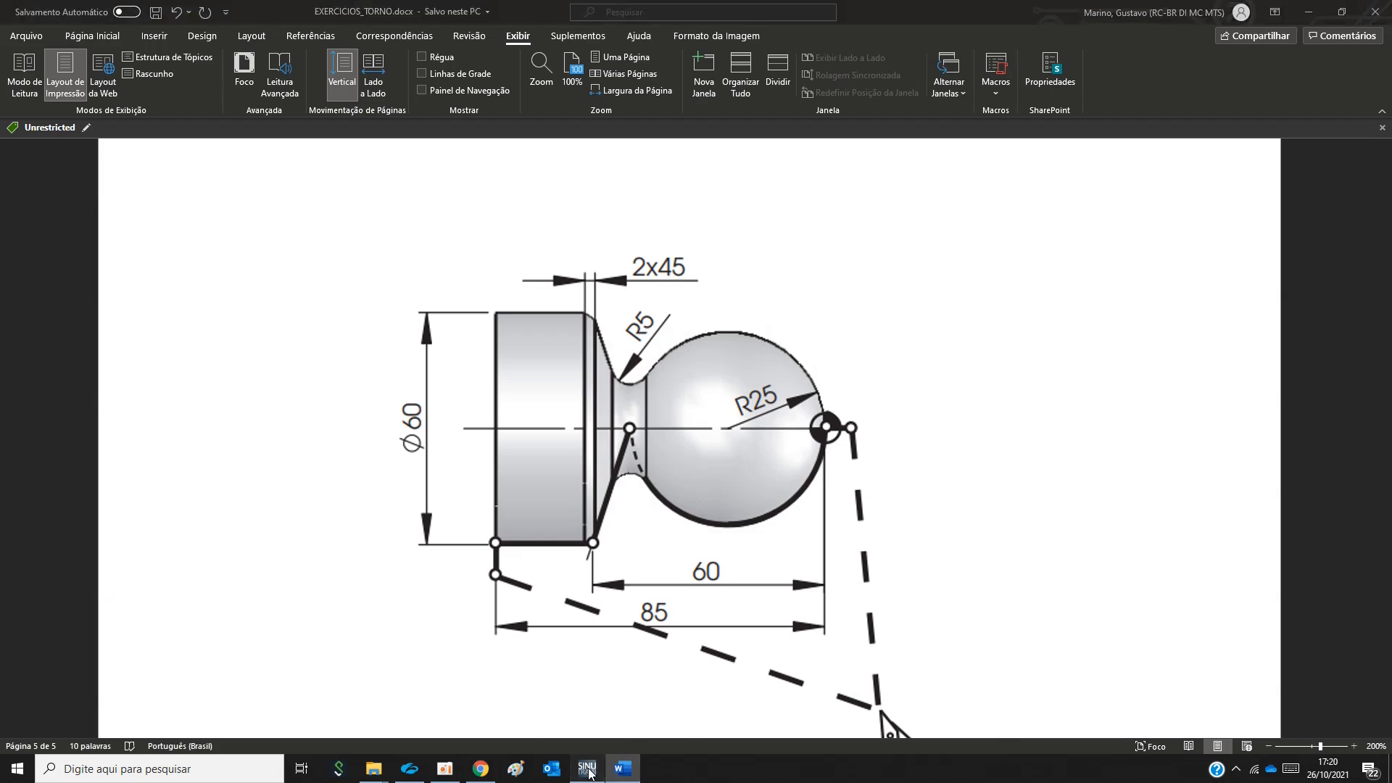
left_click(456, 248)
type("2")
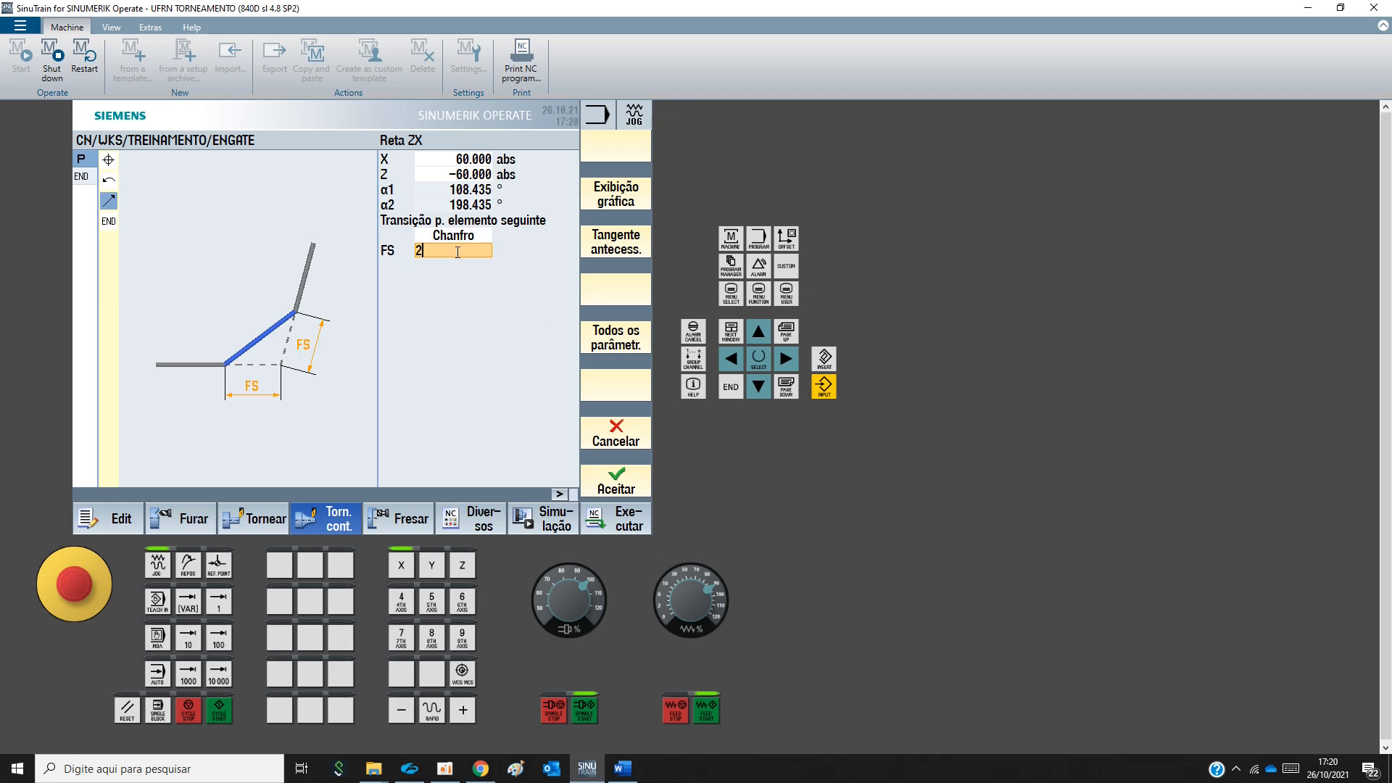
left_click(635, 485)
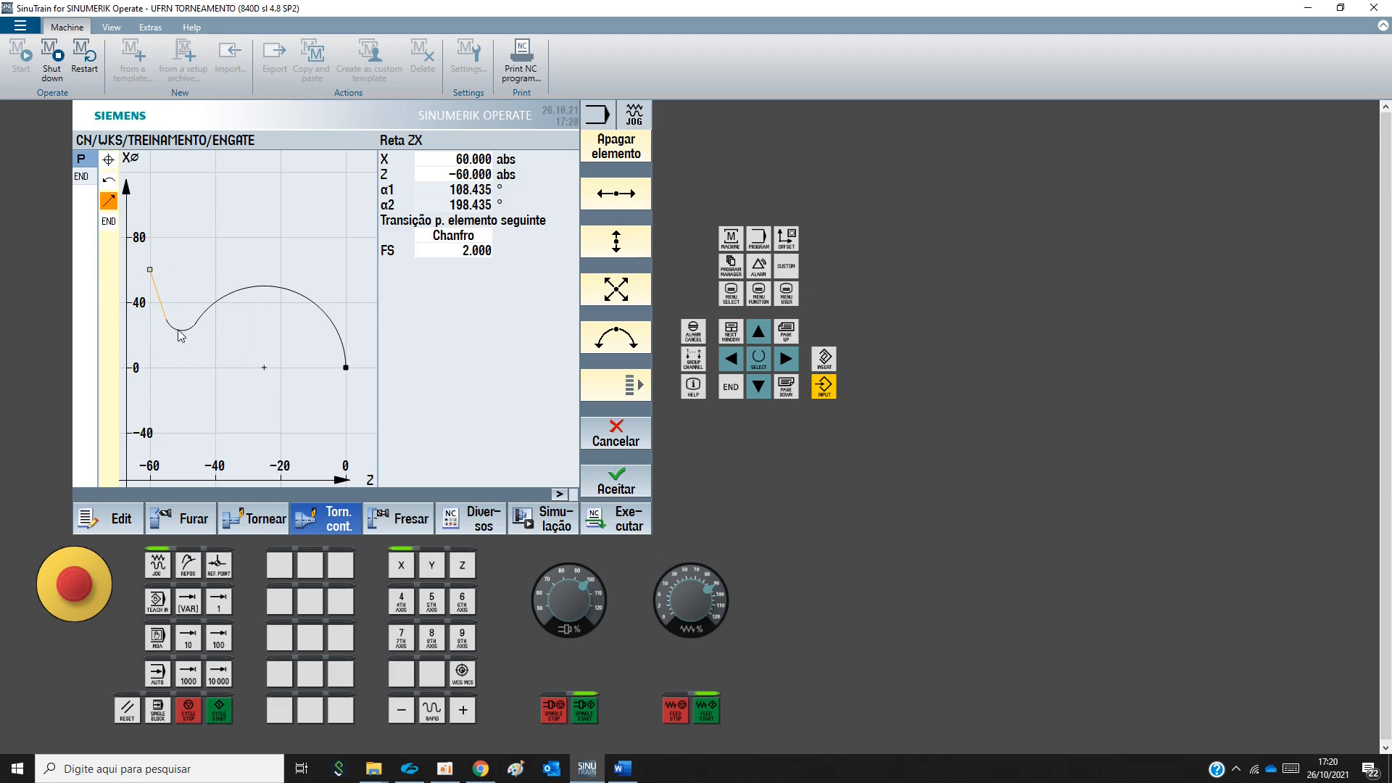
Check the overall length in the Word drawing, then add and accept a horizontal Z line ending at Z -85 absolute
left_click(622, 768)
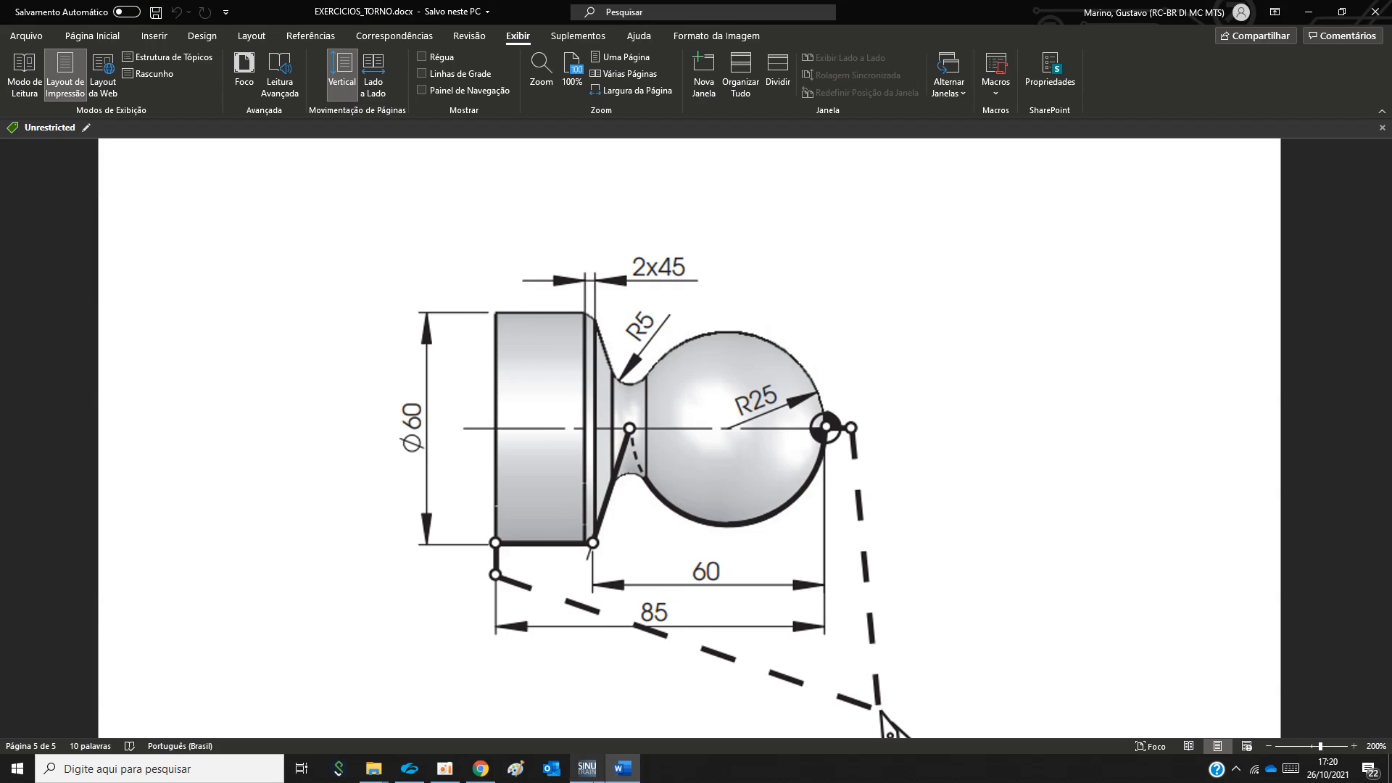
left_click(588, 768)
left_click(621, 206)
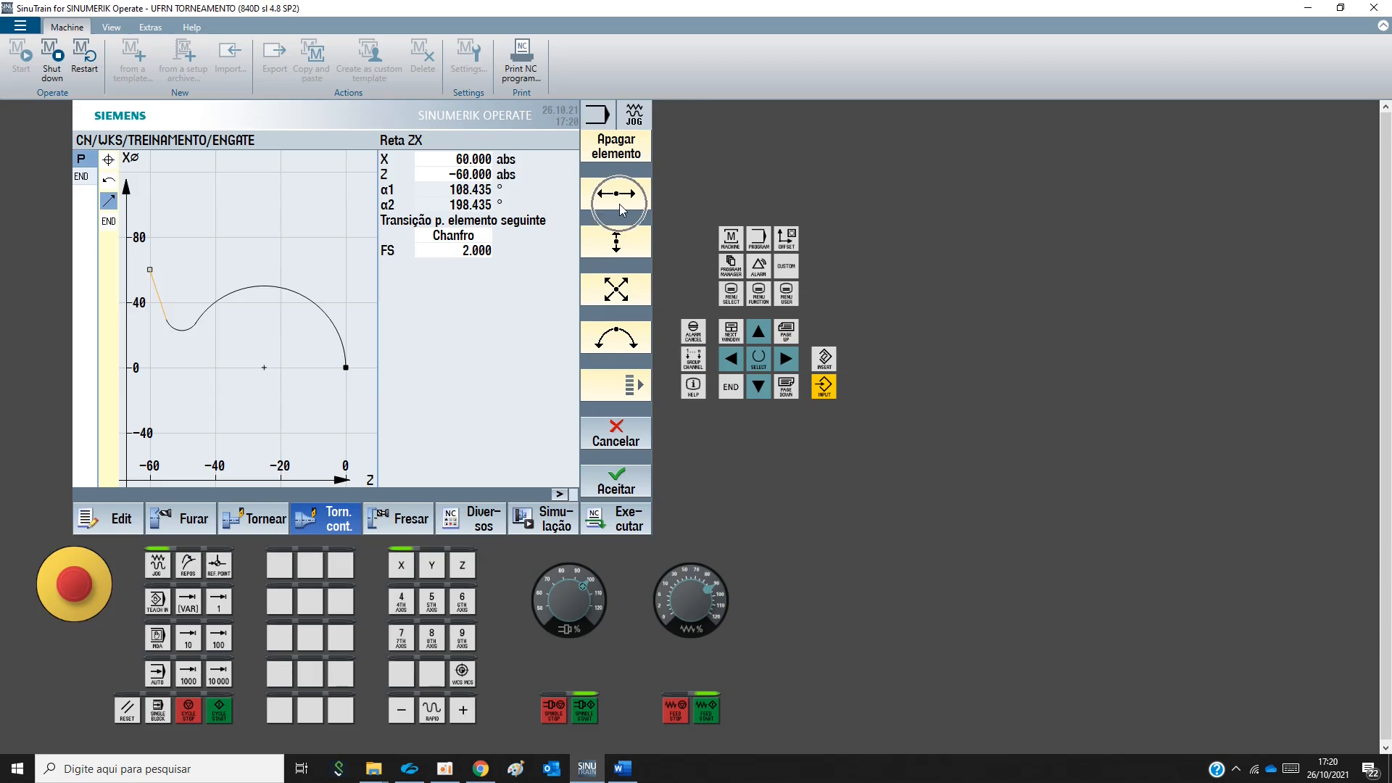
type("-8")
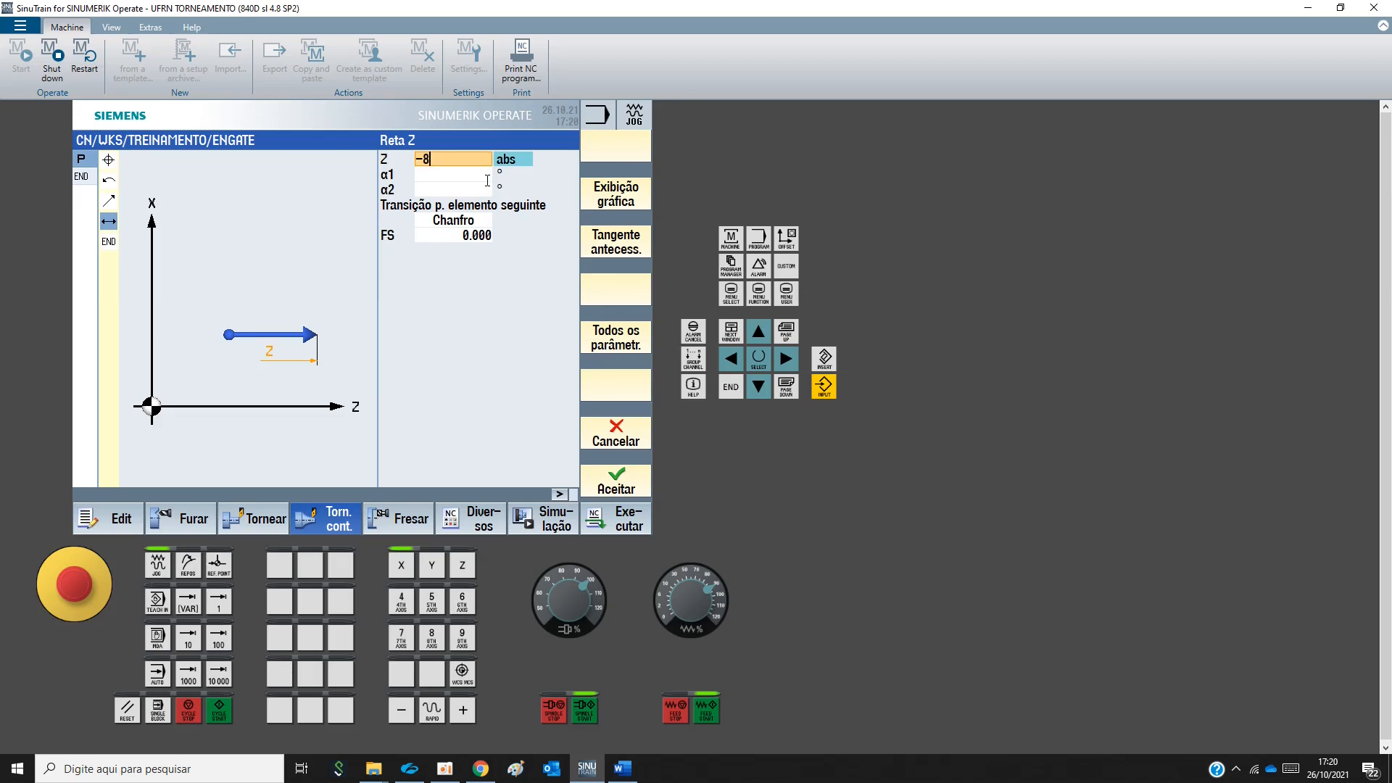
type("5")
key("Return")
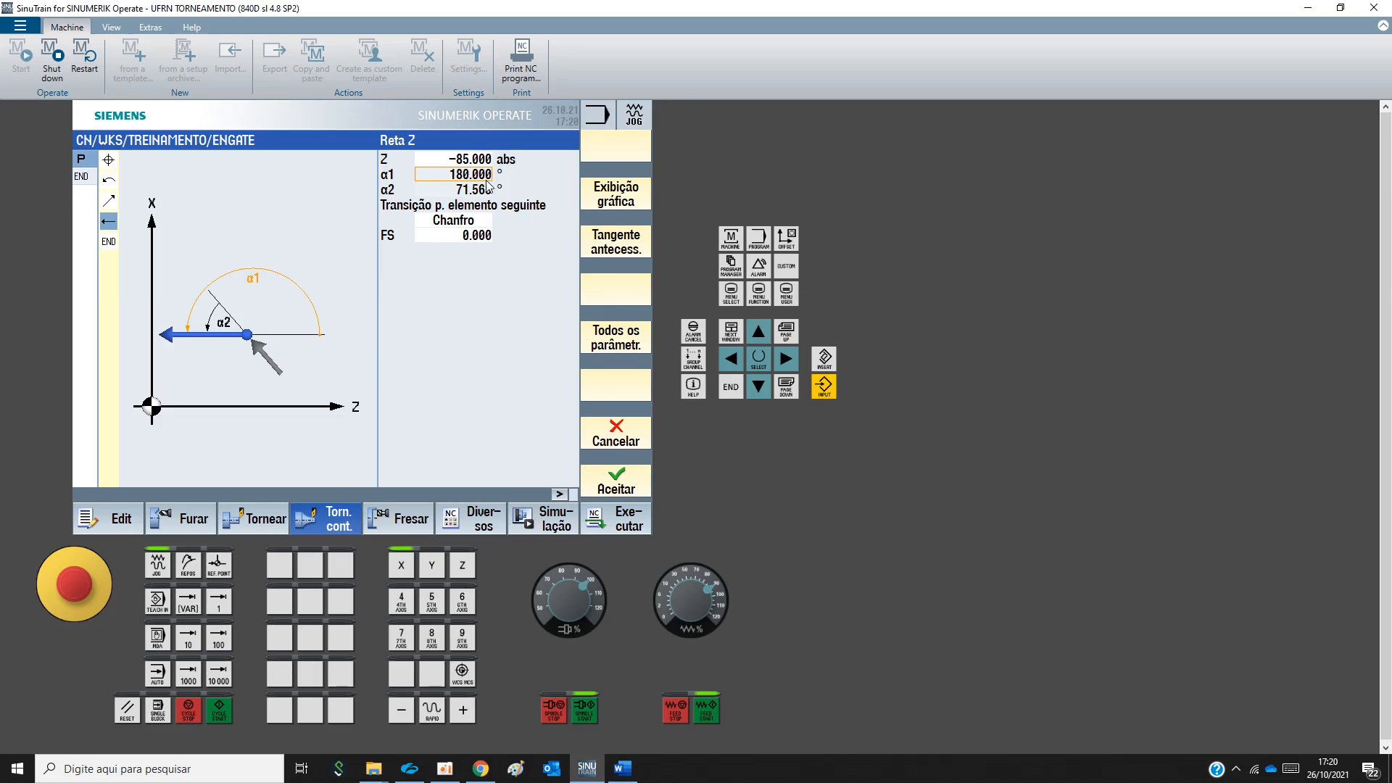
left_click(628, 488)
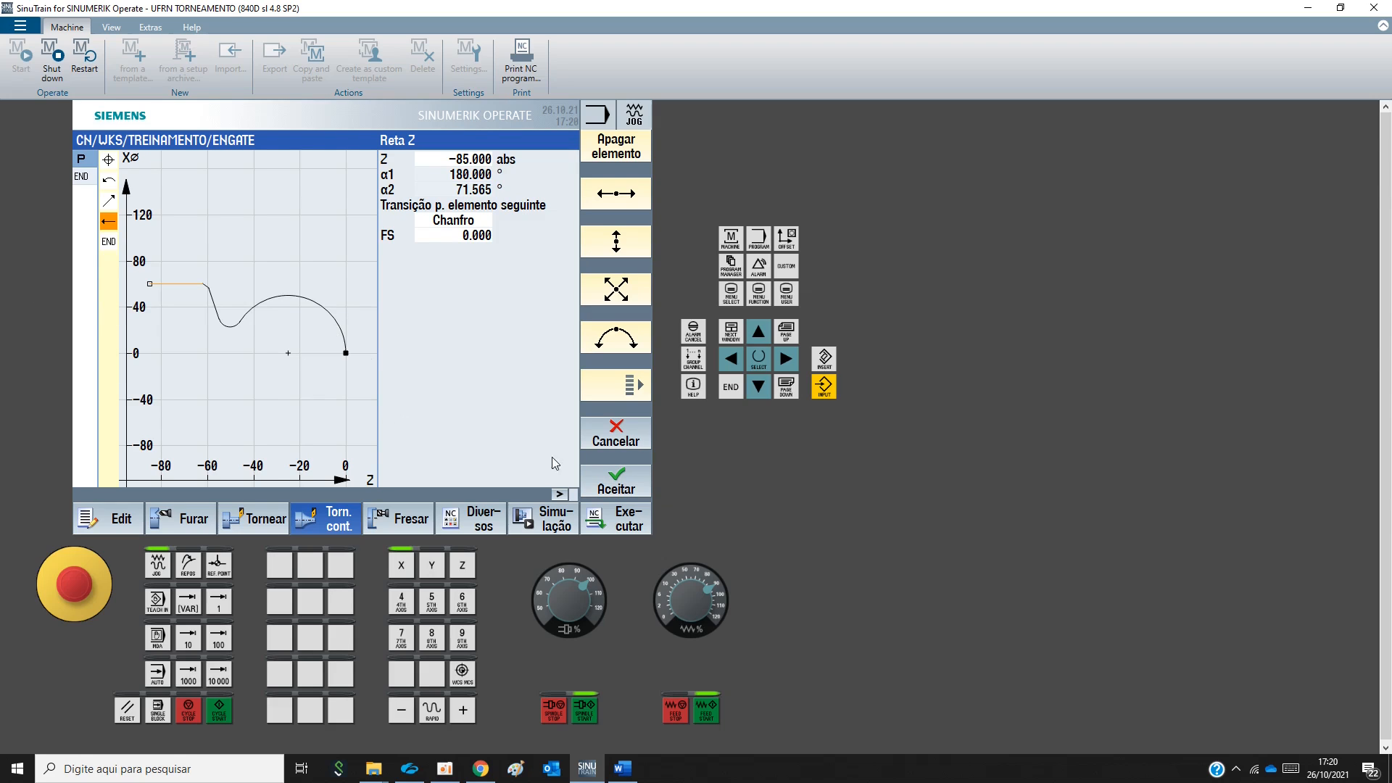
Accept the completed contour PERFIL into the ENGATE program
key("ctrl")
key("ctrl")
key("ctrl")
key("ctrl")
key("ctrl")
key("ctrl")
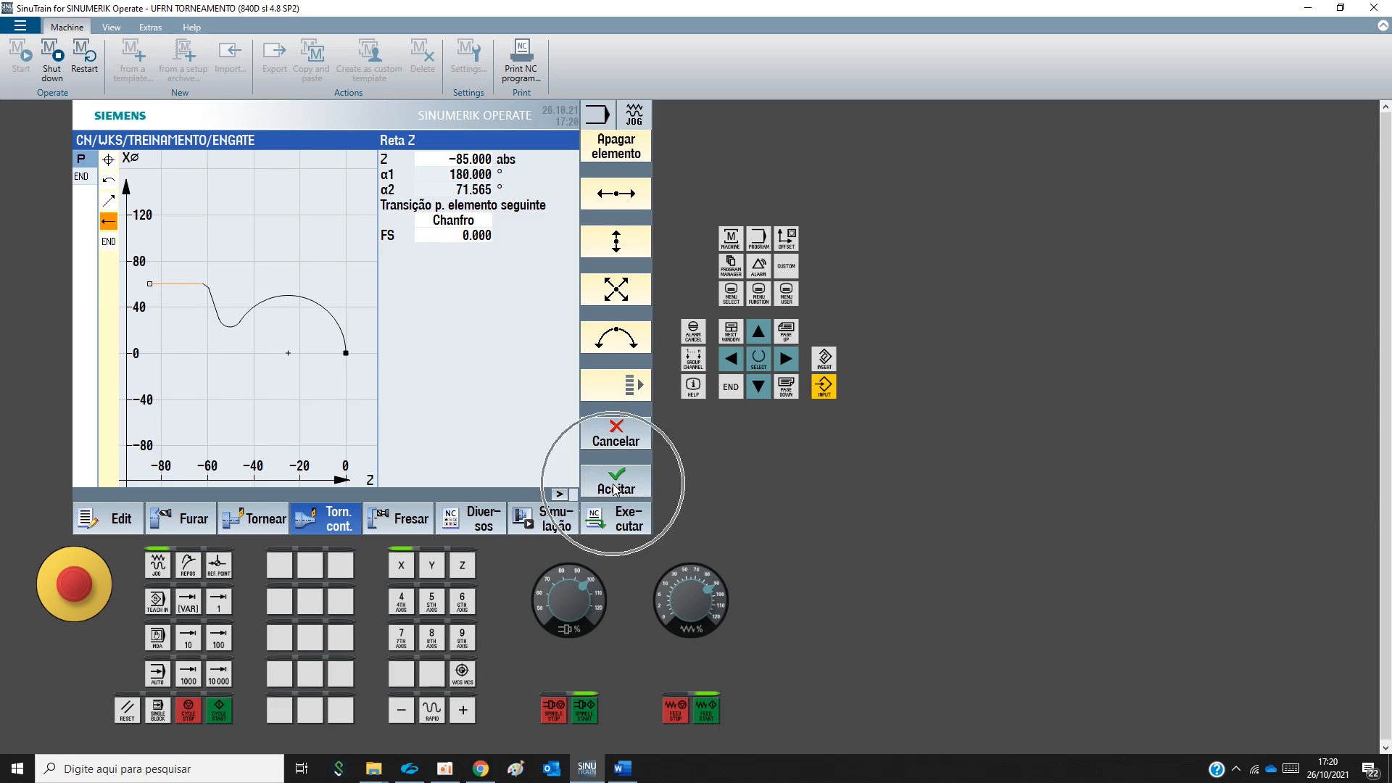
left_click(615, 490)
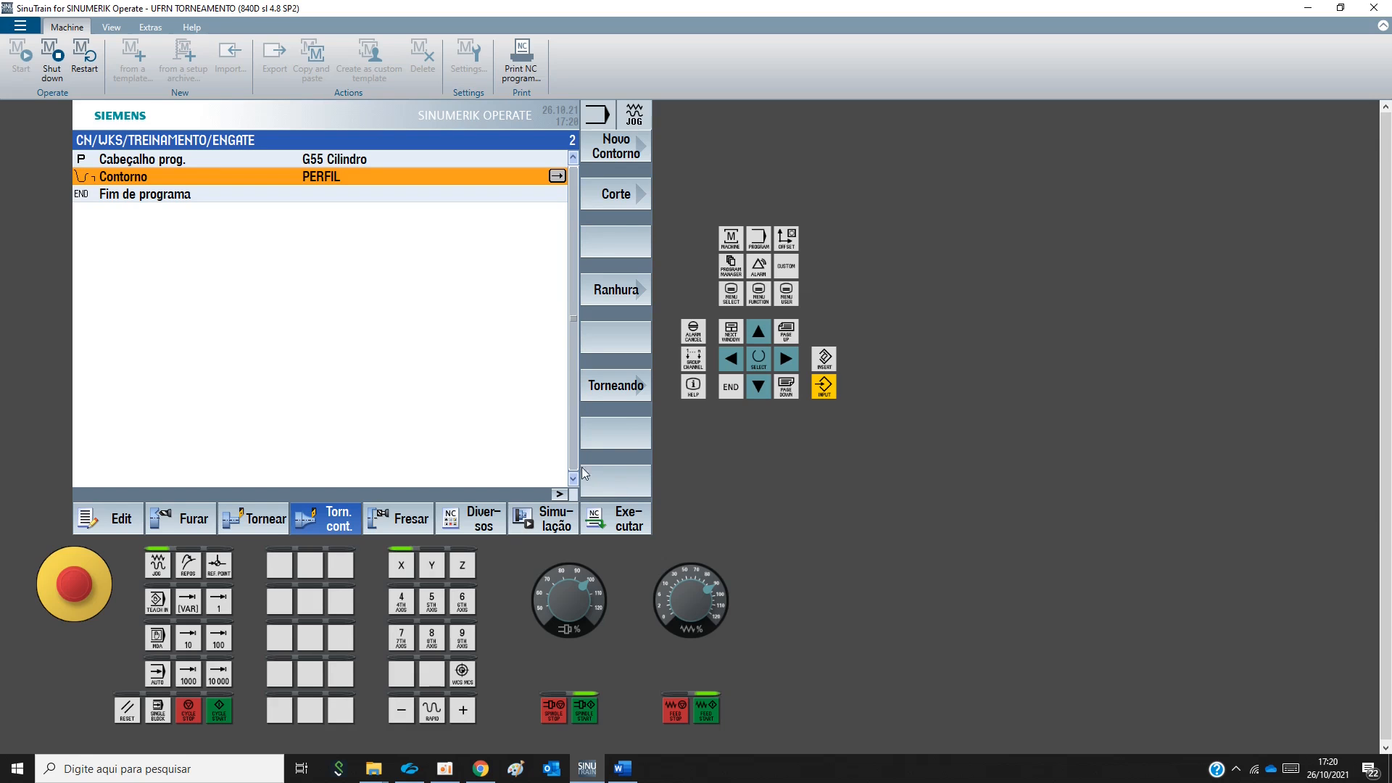
Add a longitudinal external roughing Corte cycle for PERFIL with ROUGHING_T80 A, F 0.100 mm/rot, S 3000 RPM and D 0.500
key("ctrl")
key("ctrl")
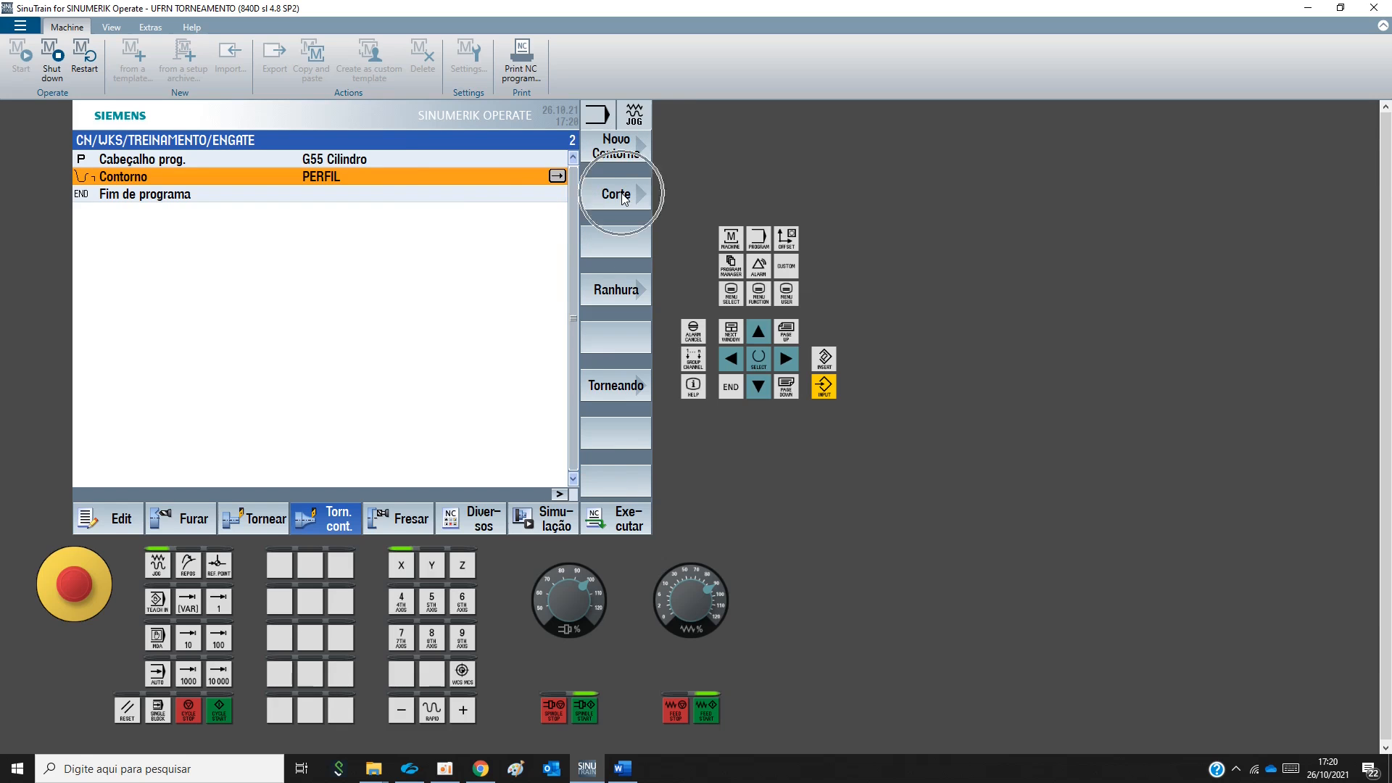
left_click(623, 199)
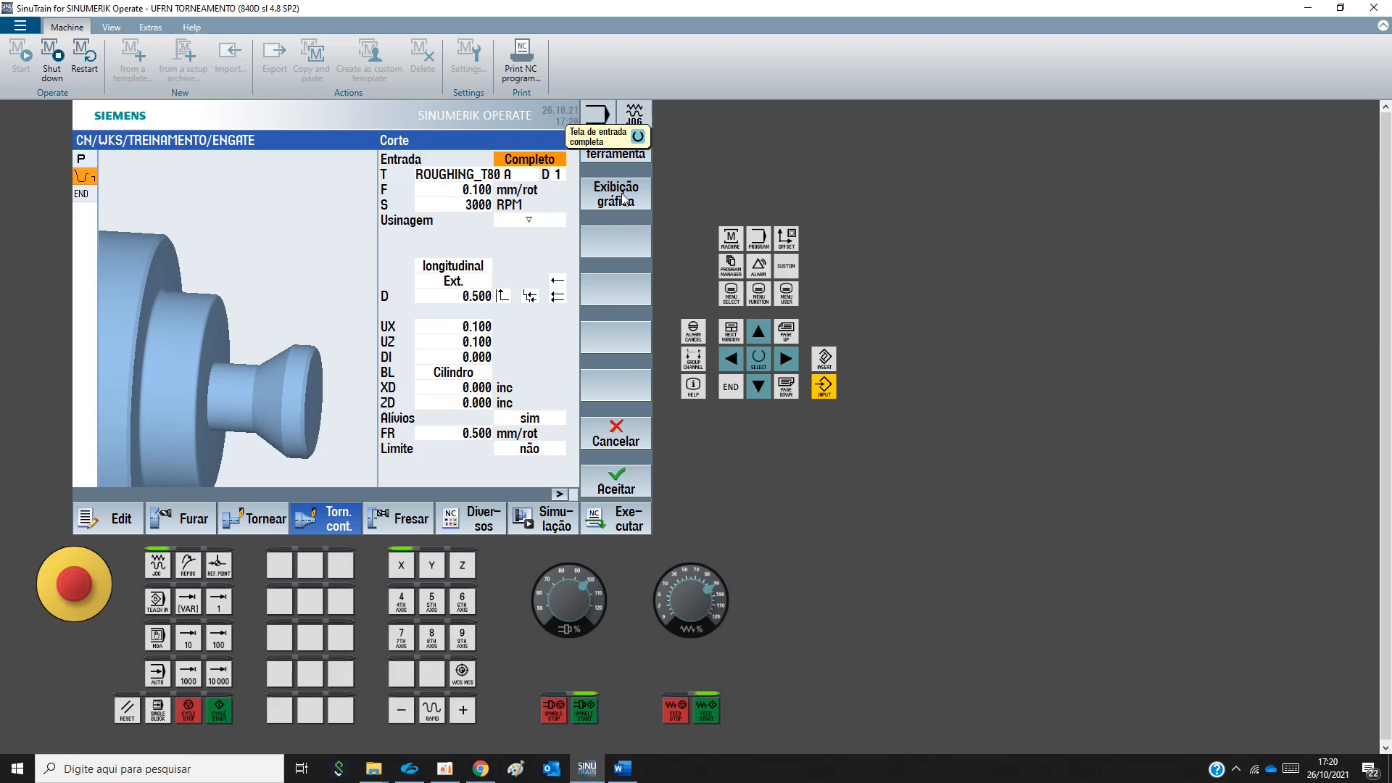
left_click(482, 170)
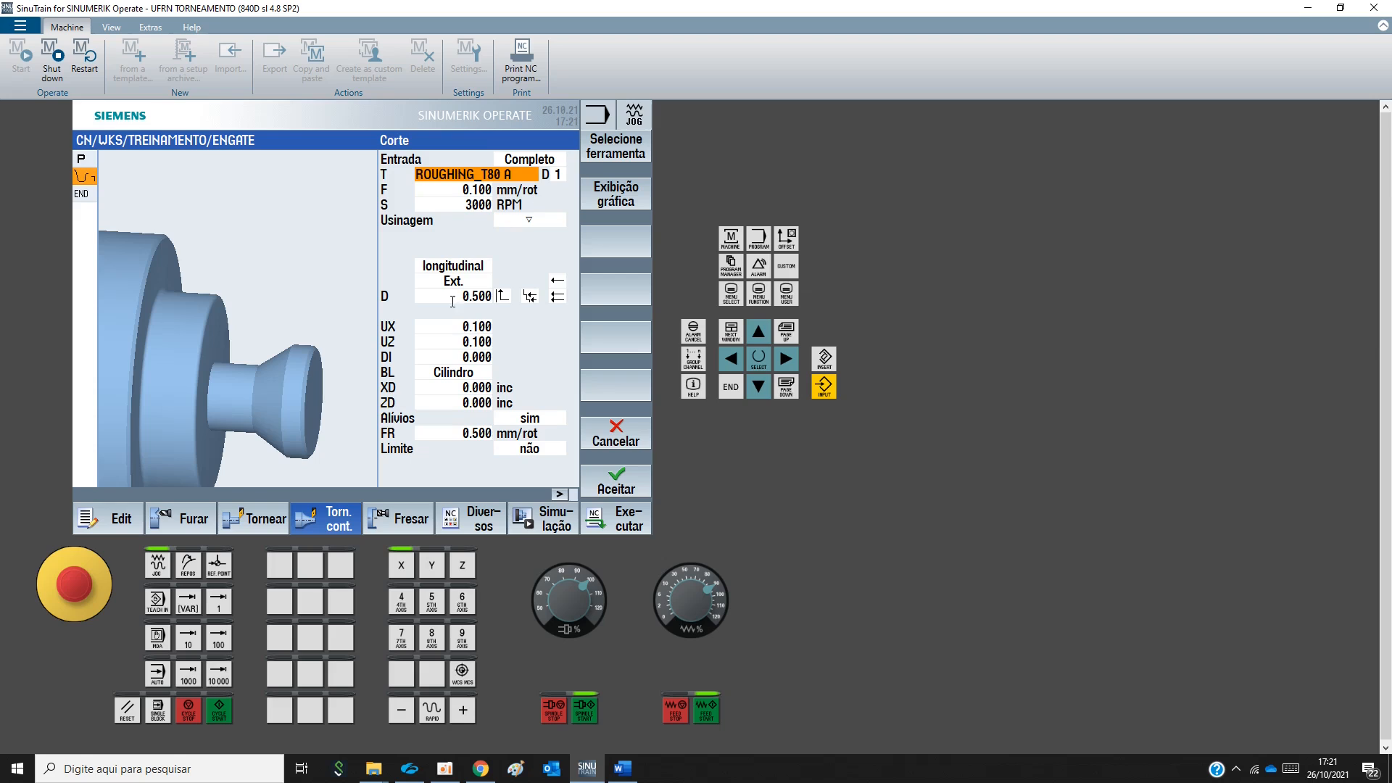
left_click(450, 189)
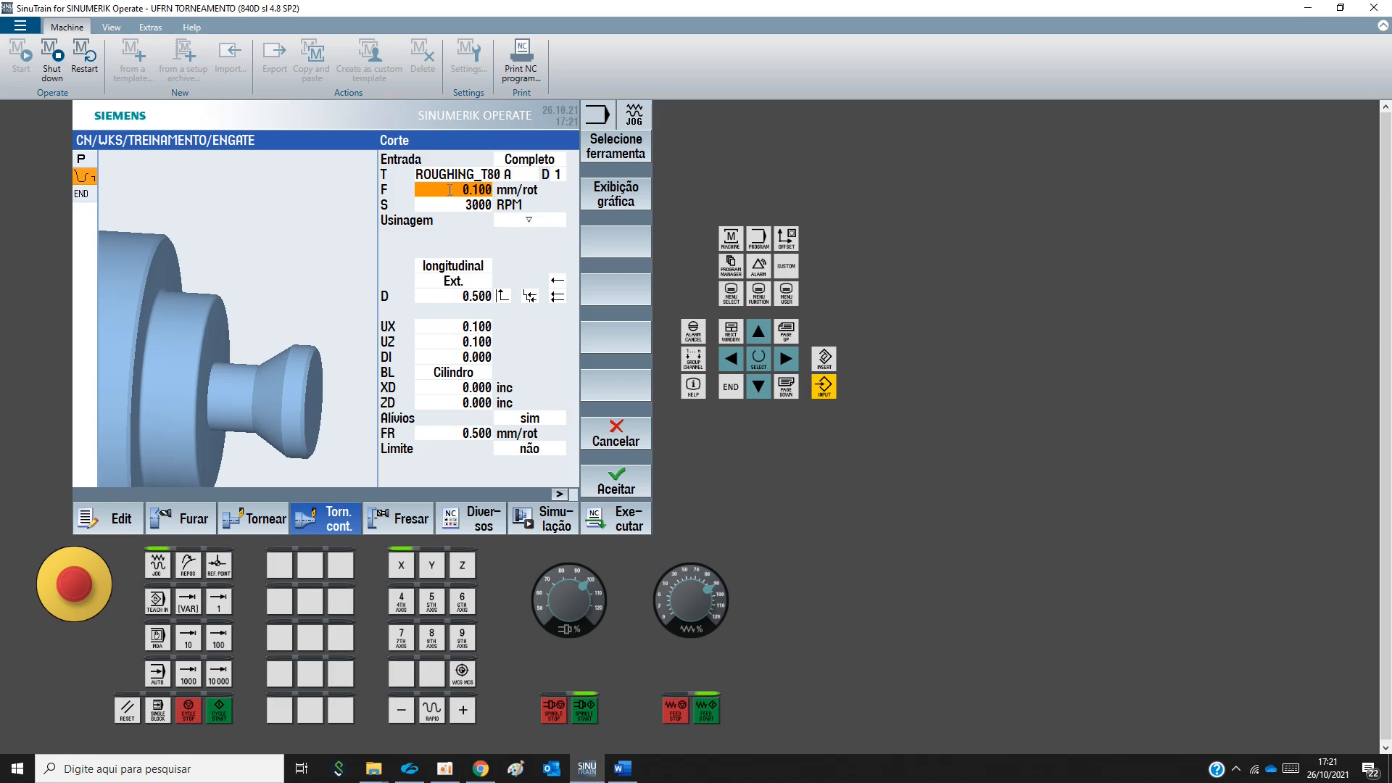
left_click(449, 204)
left_click(538, 220)
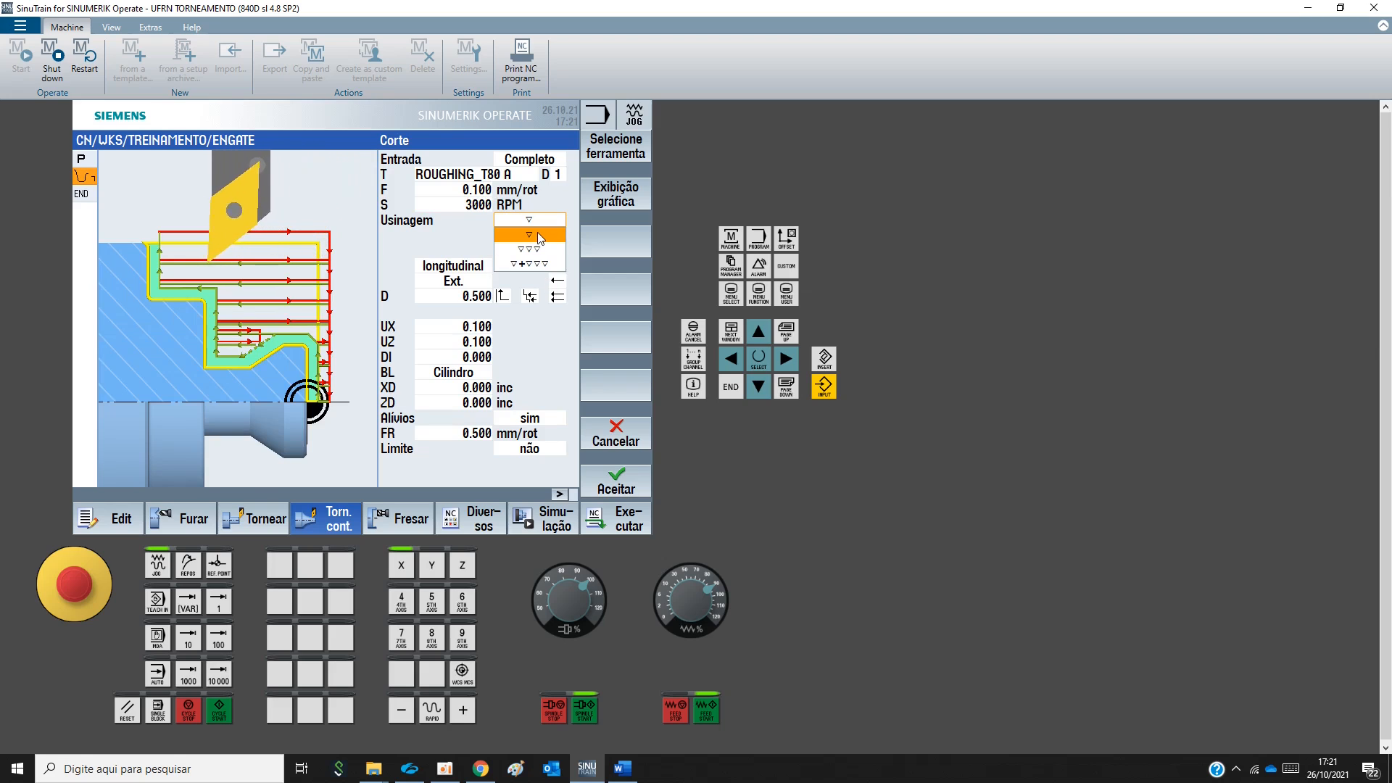
left_click(542, 236)
left_click(480, 268)
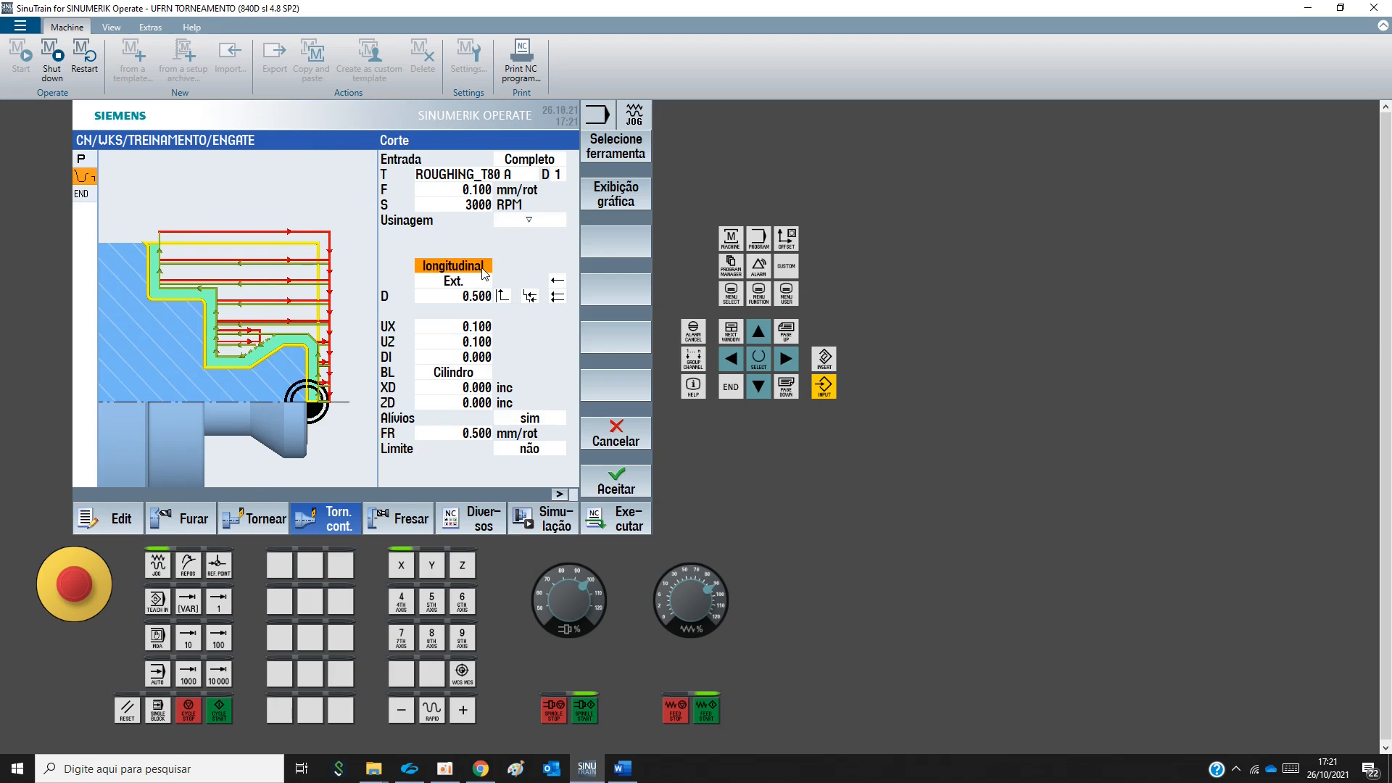
left_click(468, 295)
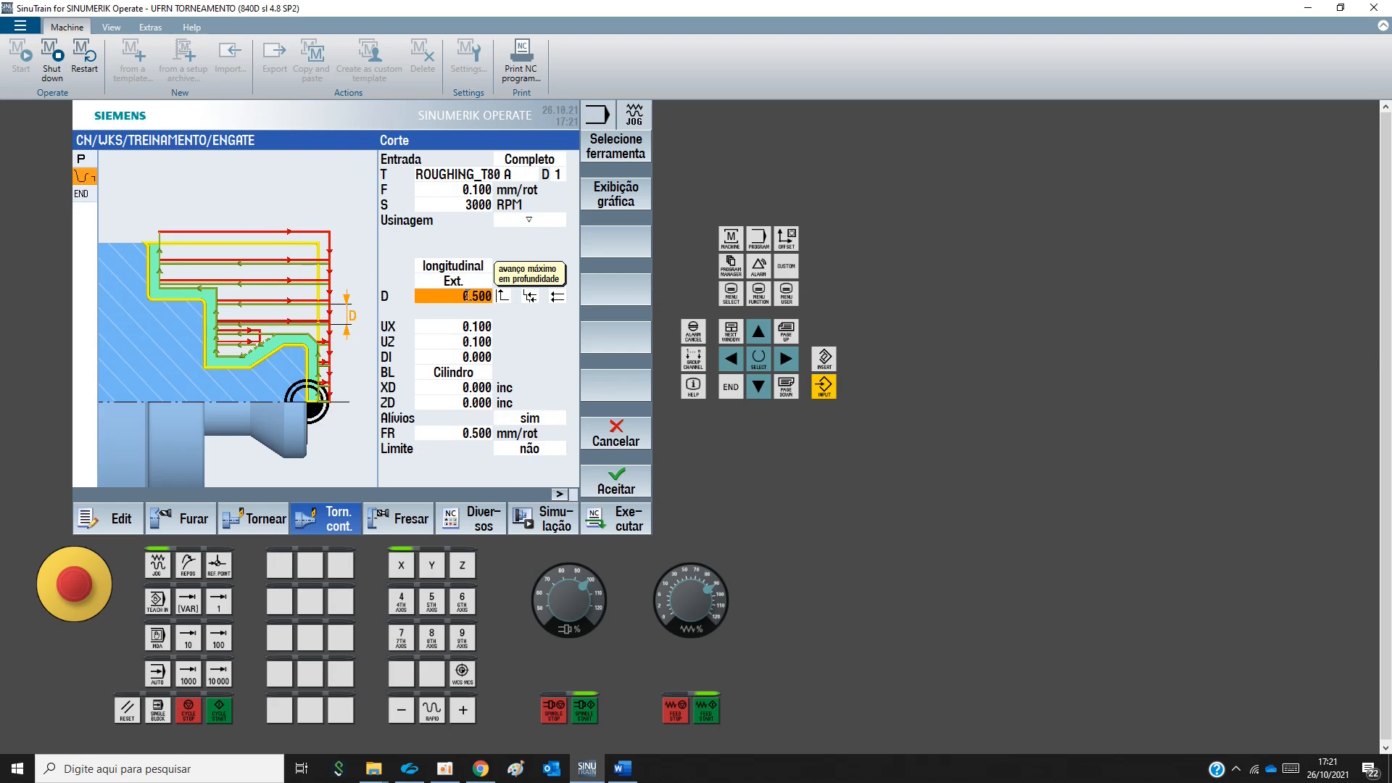
left_click(465, 434)
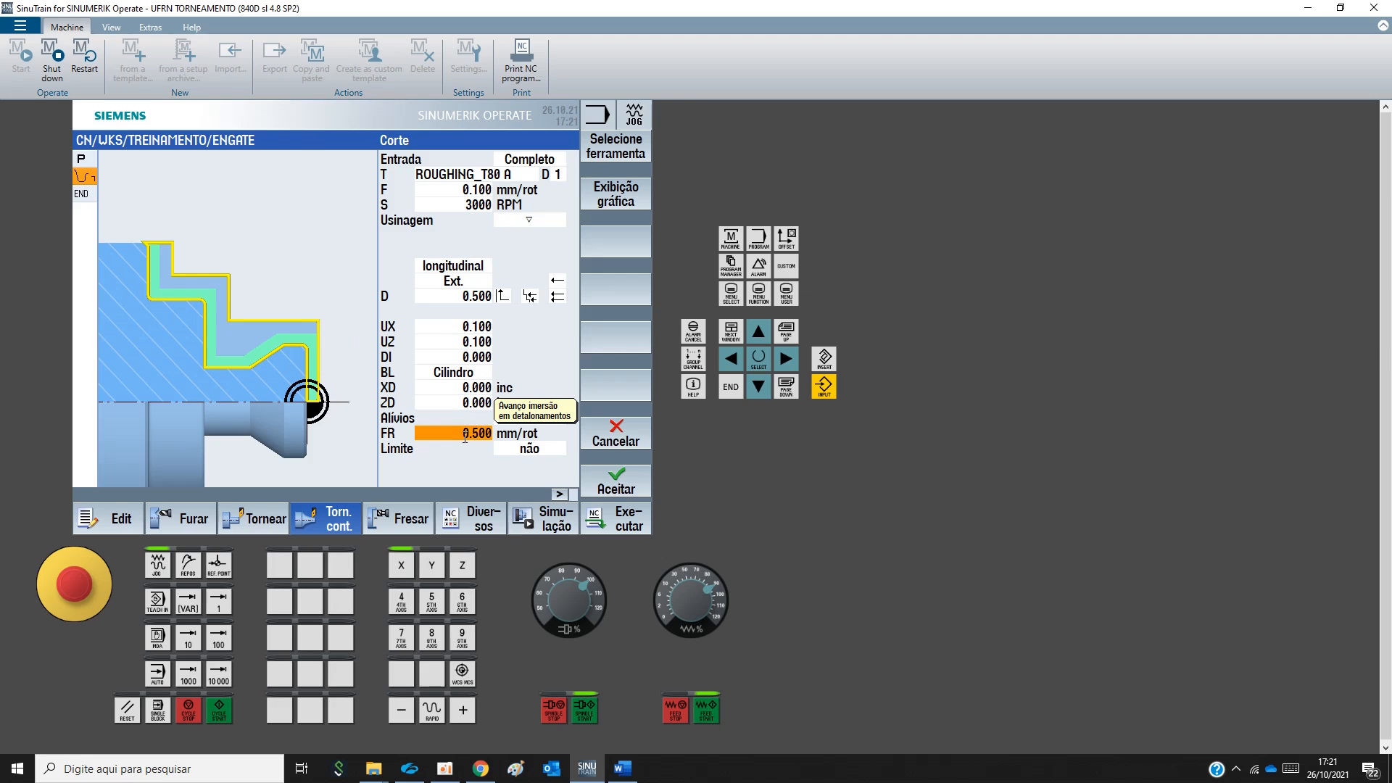
left_click(634, 478)
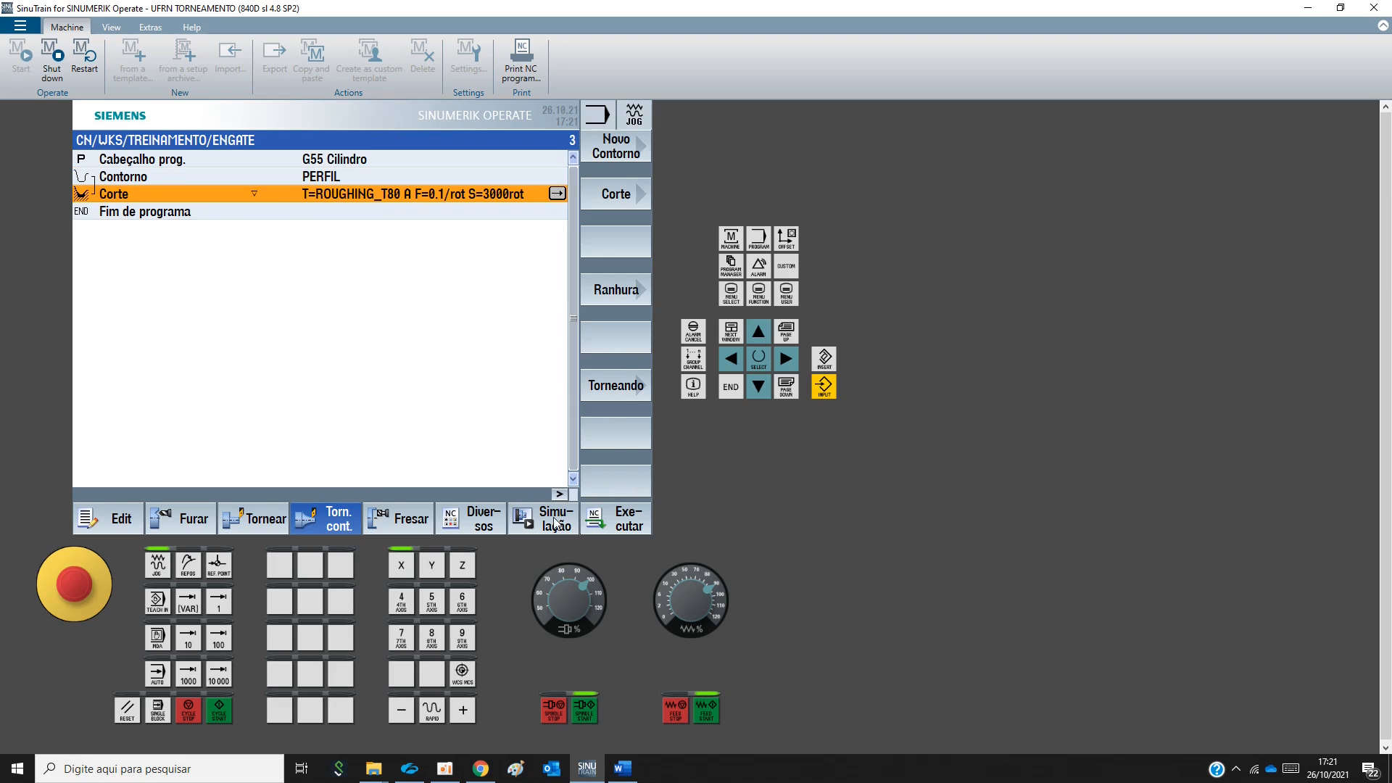
Simulate the program, inspect the roughed ball and neck in the side view, and return to the program editor
left_click(555, 520)
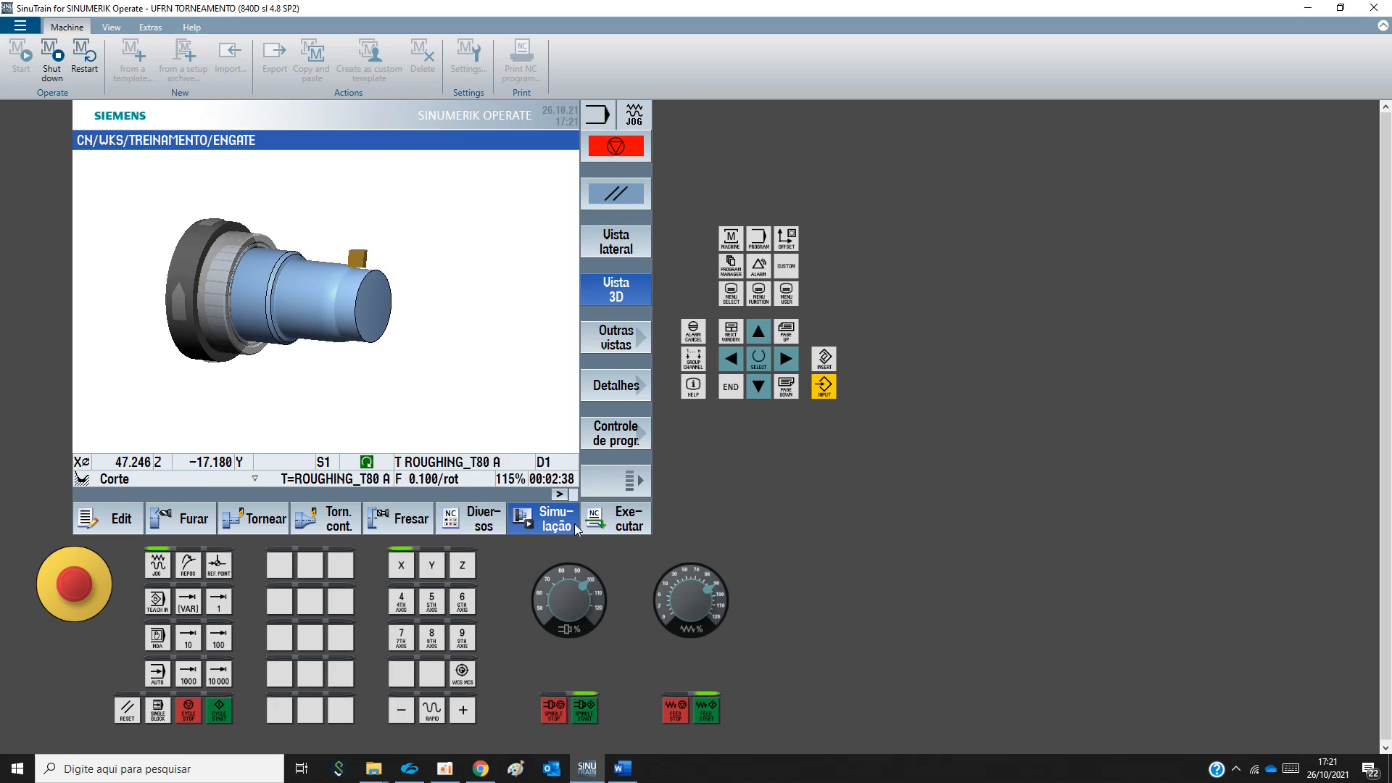
left_click(615, 241)
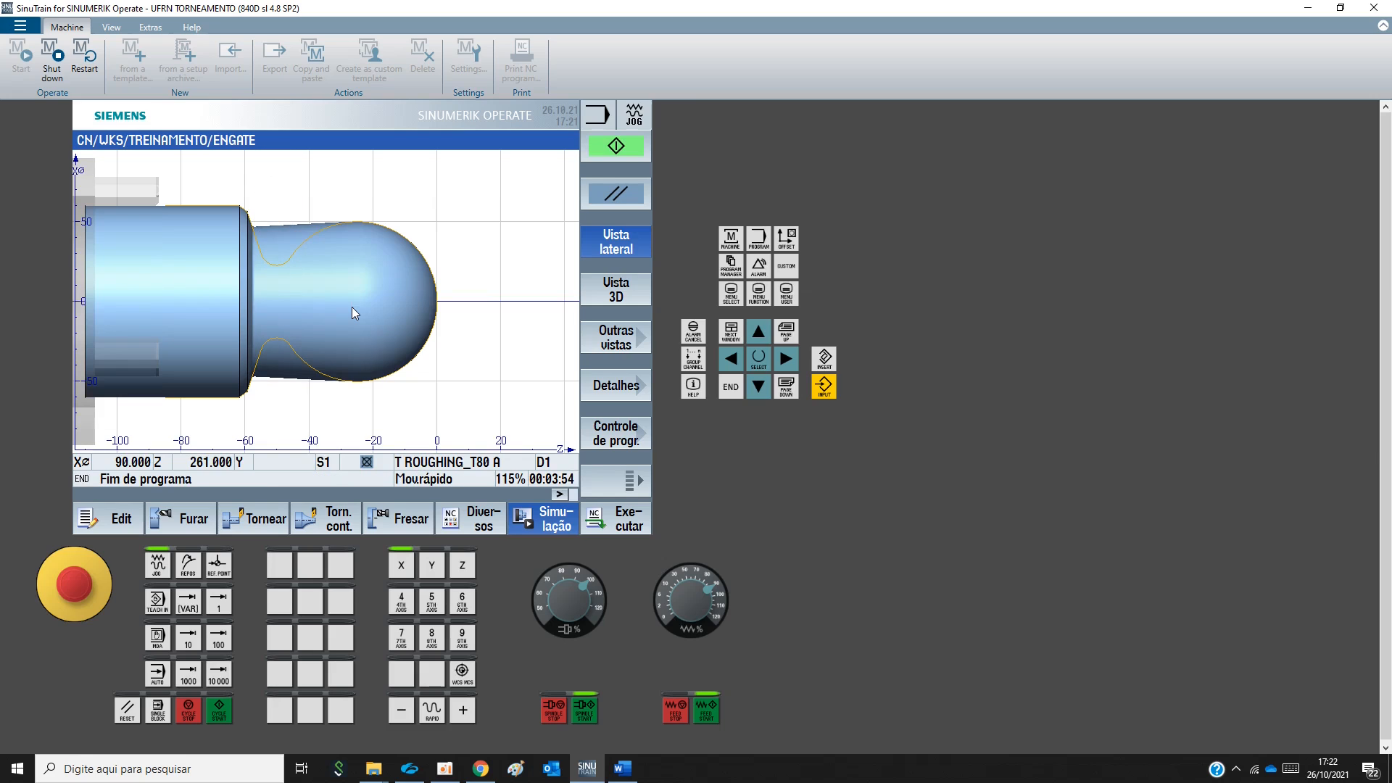
left_click(134, 524)
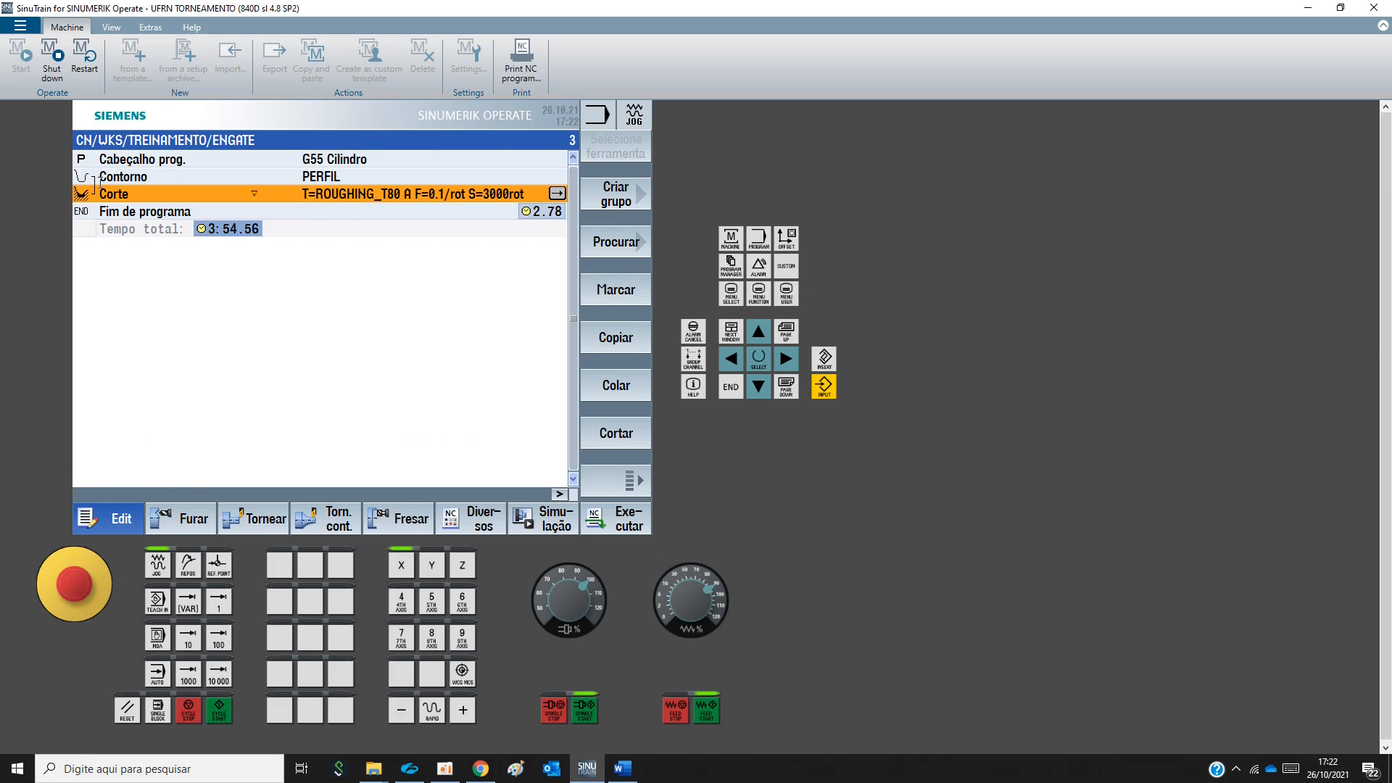
key("ctrl")
key("ctrl")
key("ctrl")
key("ctrl")
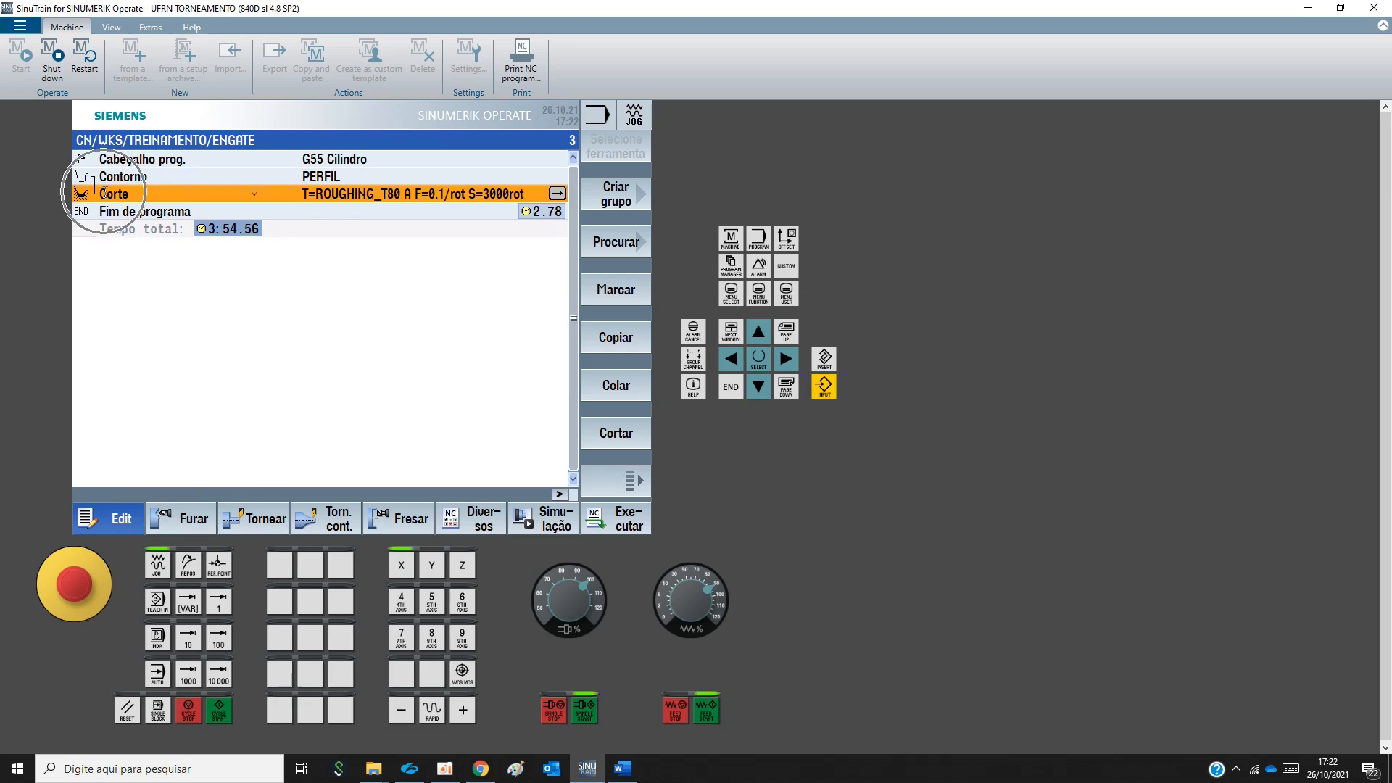
key("ctrl")
key("ctrl")
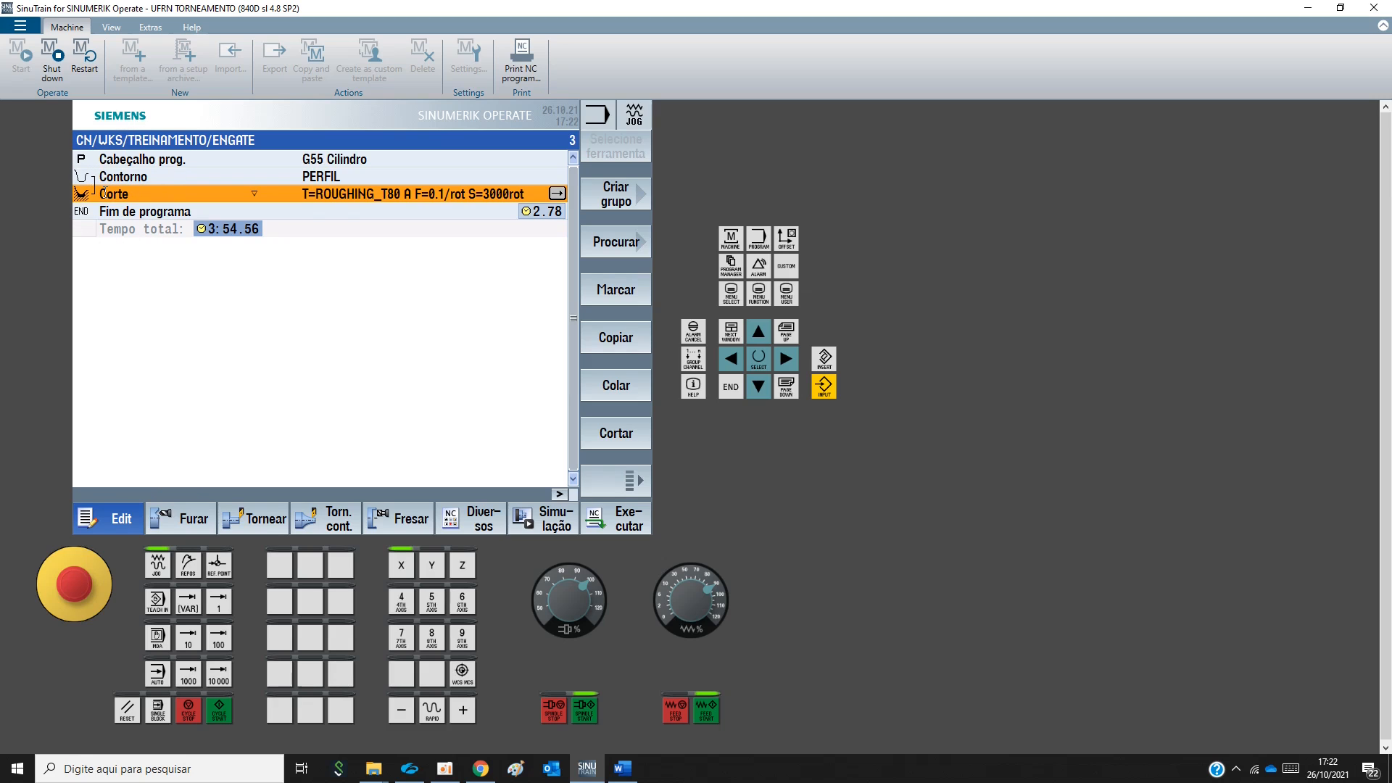
Start a second longitudinal external Corte cycle for PERFIL after the roughing, using tool FINISHING_T35 A
left_click(319, 515)
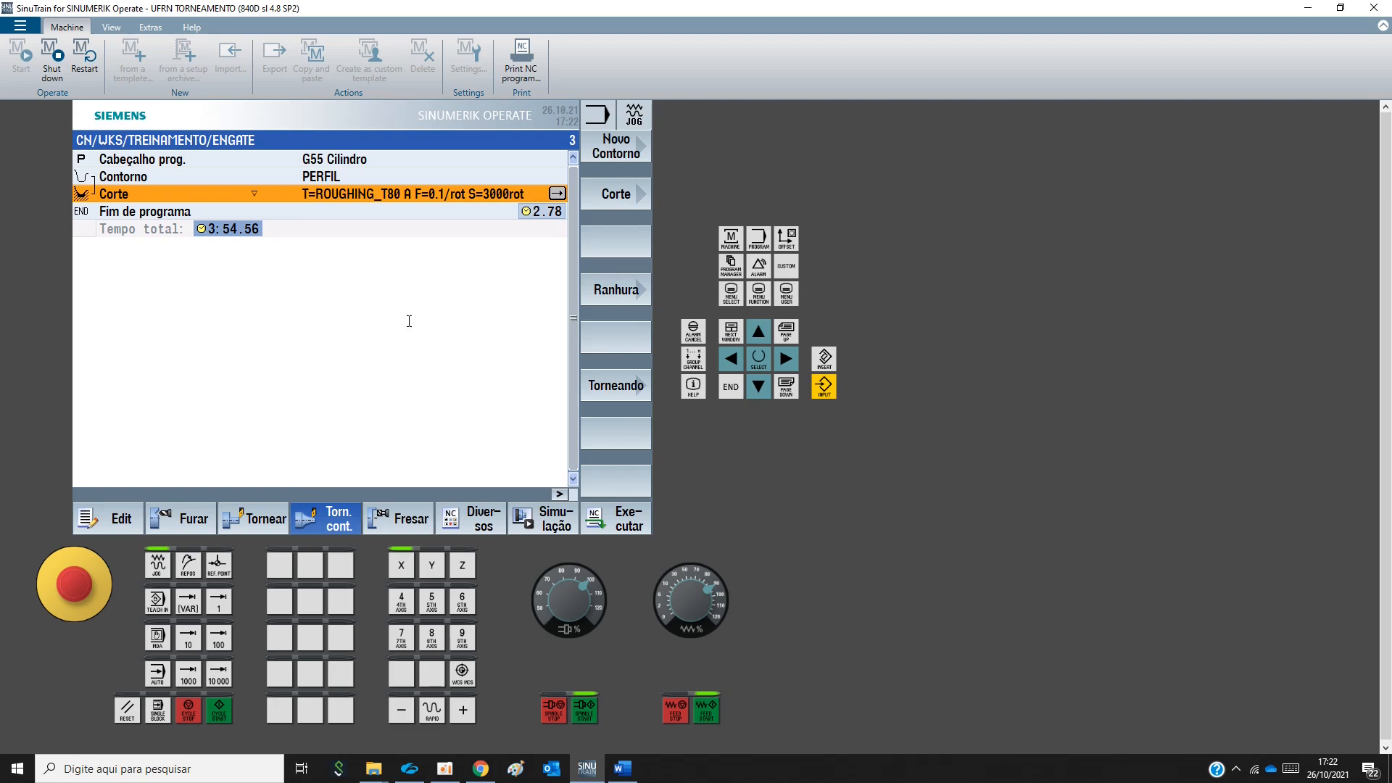
left_click(616, 196)
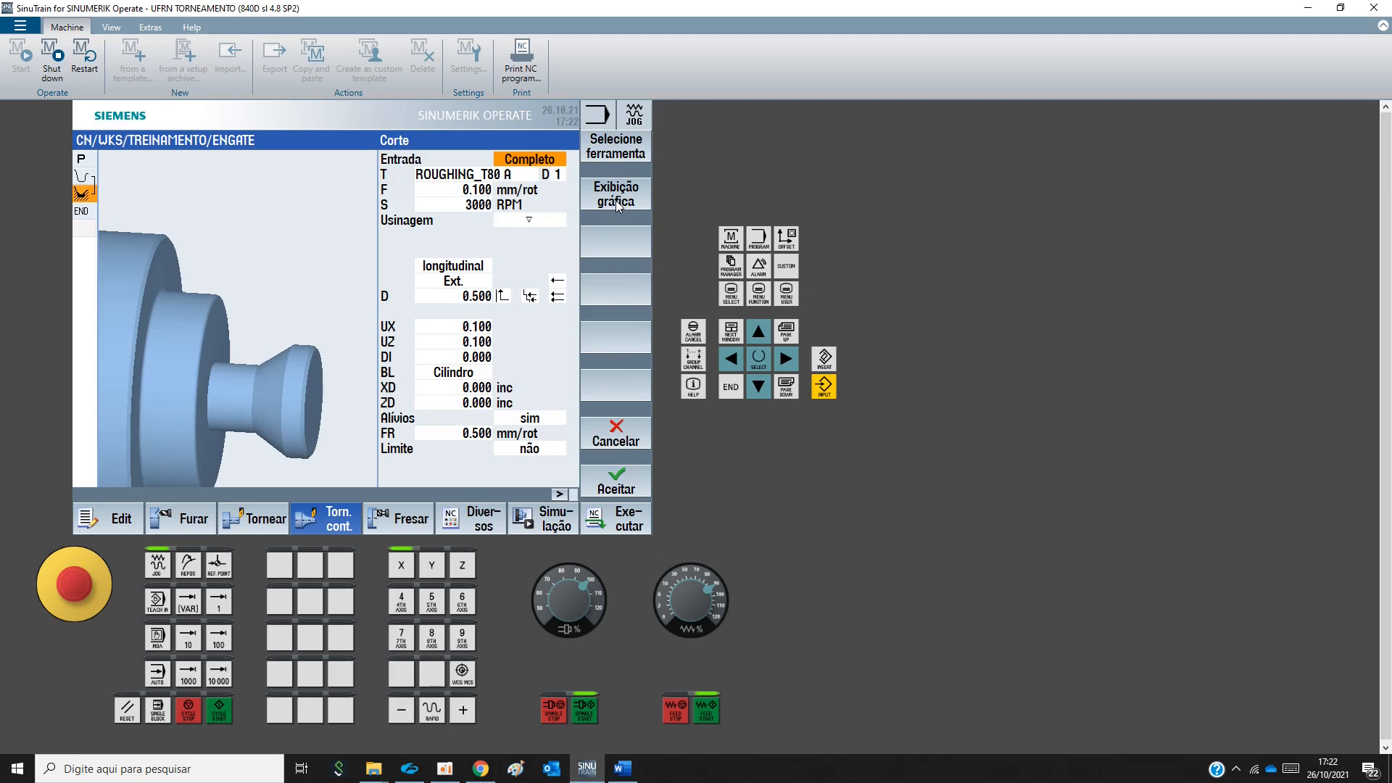
left_click(624, 151)
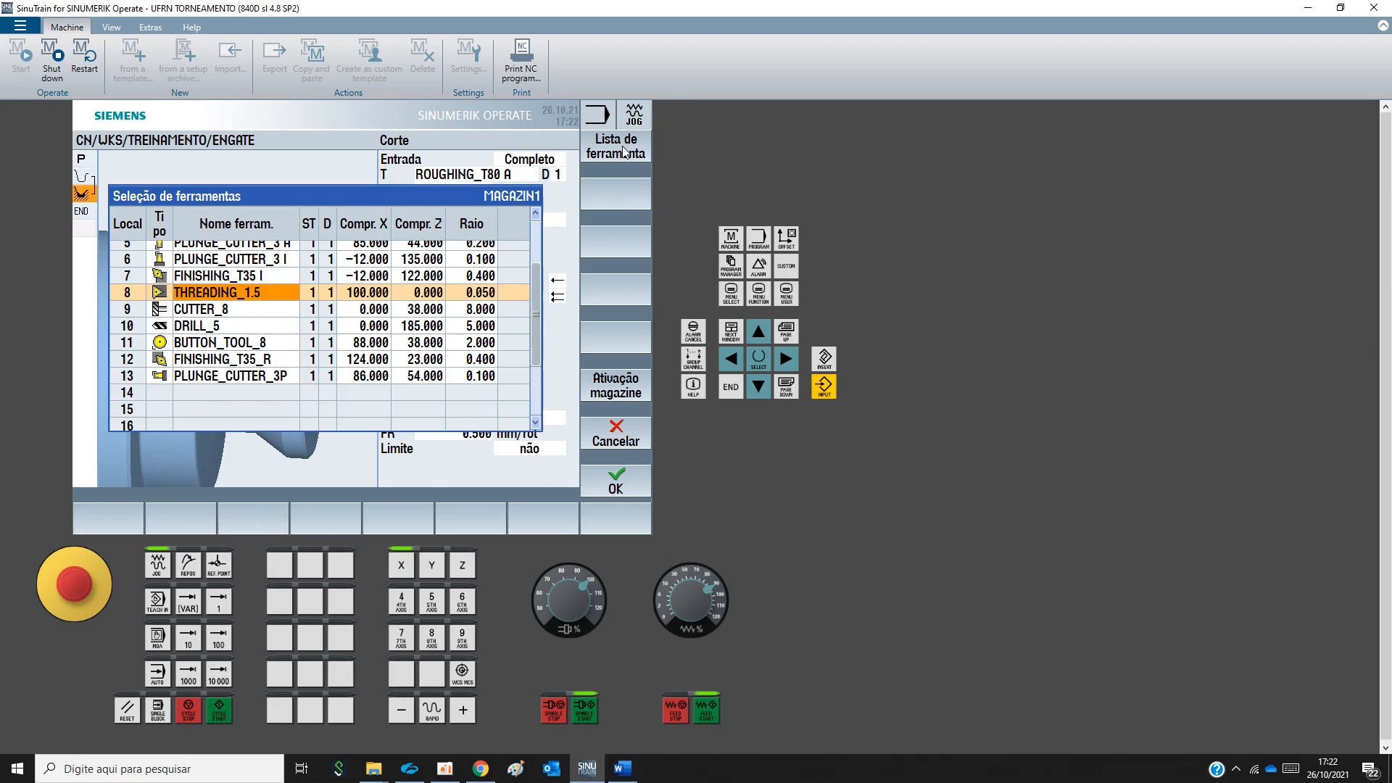
scroll(256, 324, "up", 2)
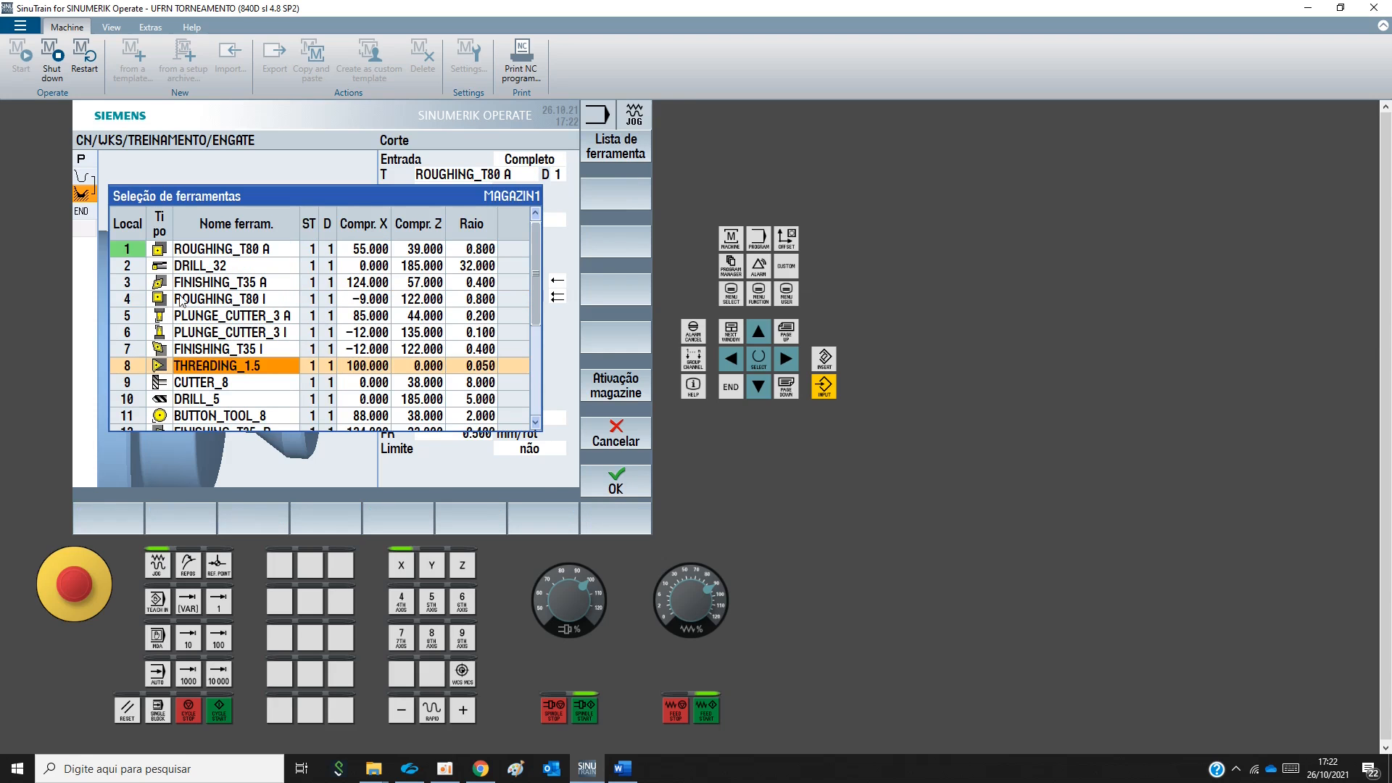
left_click(142, 285)
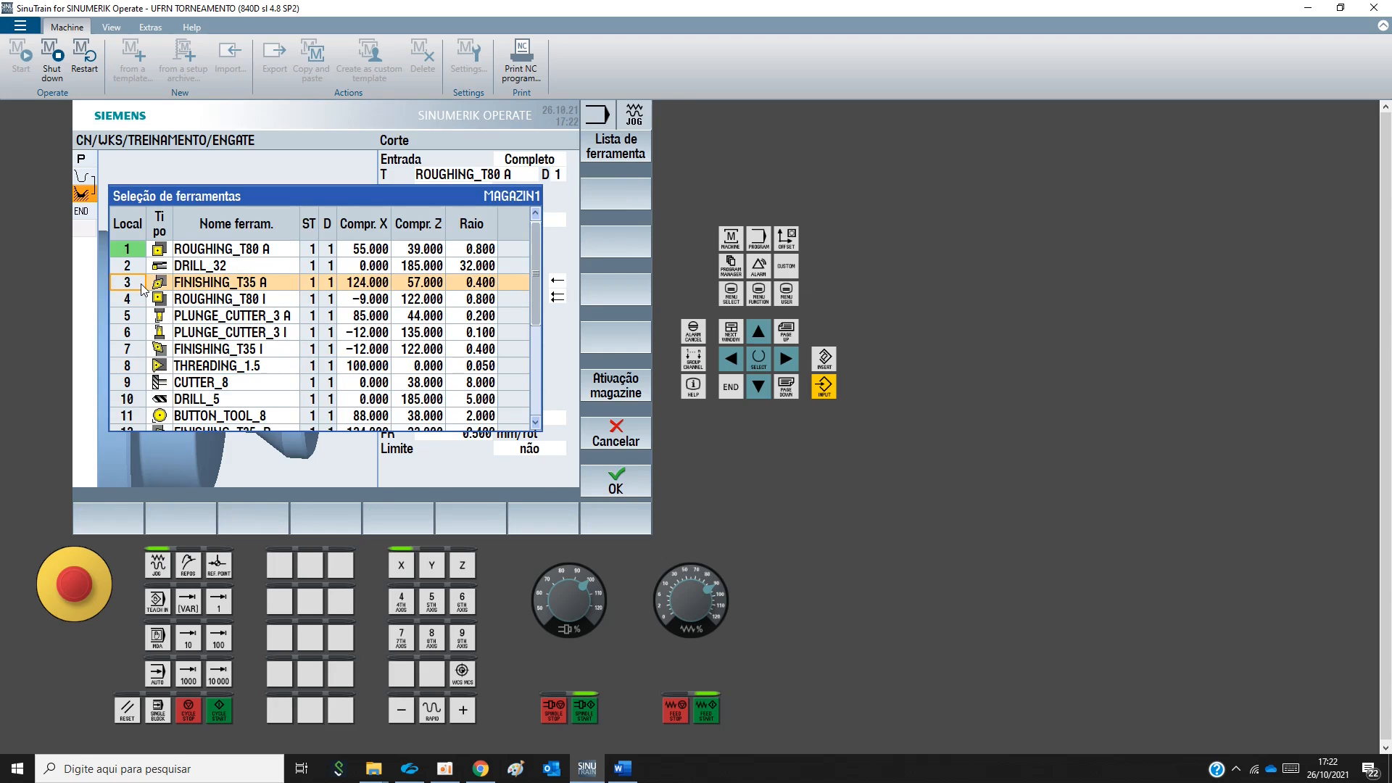
left_click(617, 480)
Set the new Corte cycle's machining type to finishing (▽▽▽) and accept it into the ENGATE program
left_click(529, 220)
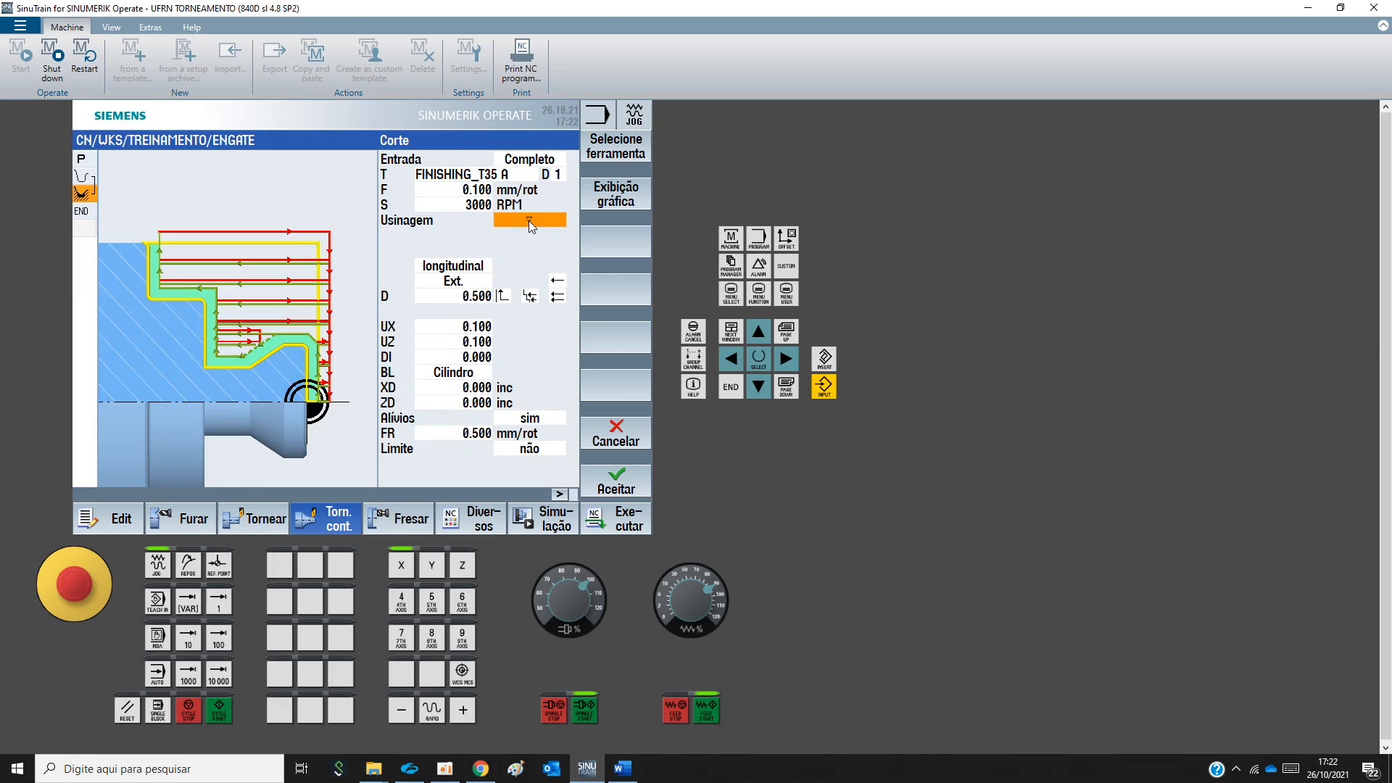
left_click(528, 220)
left_click(526, 250)
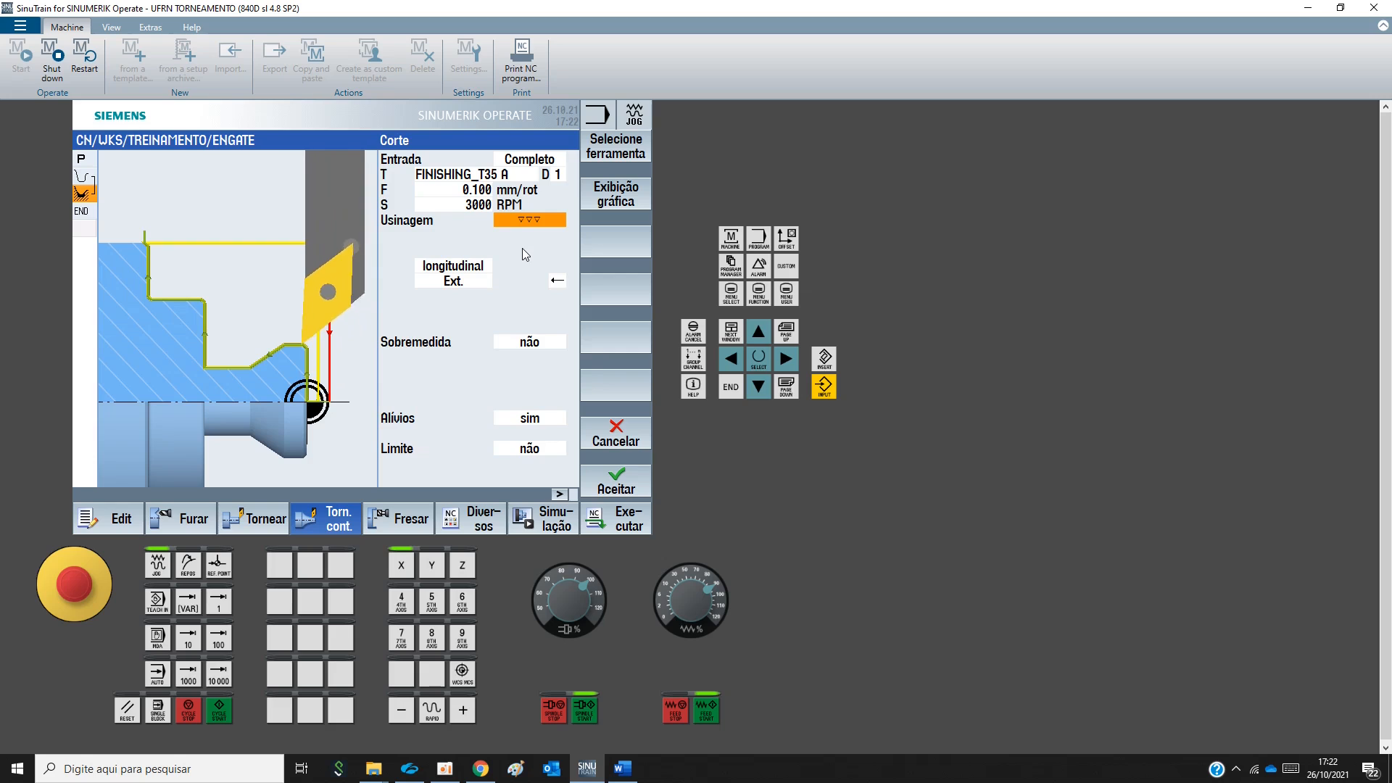
left_click(528, 225)
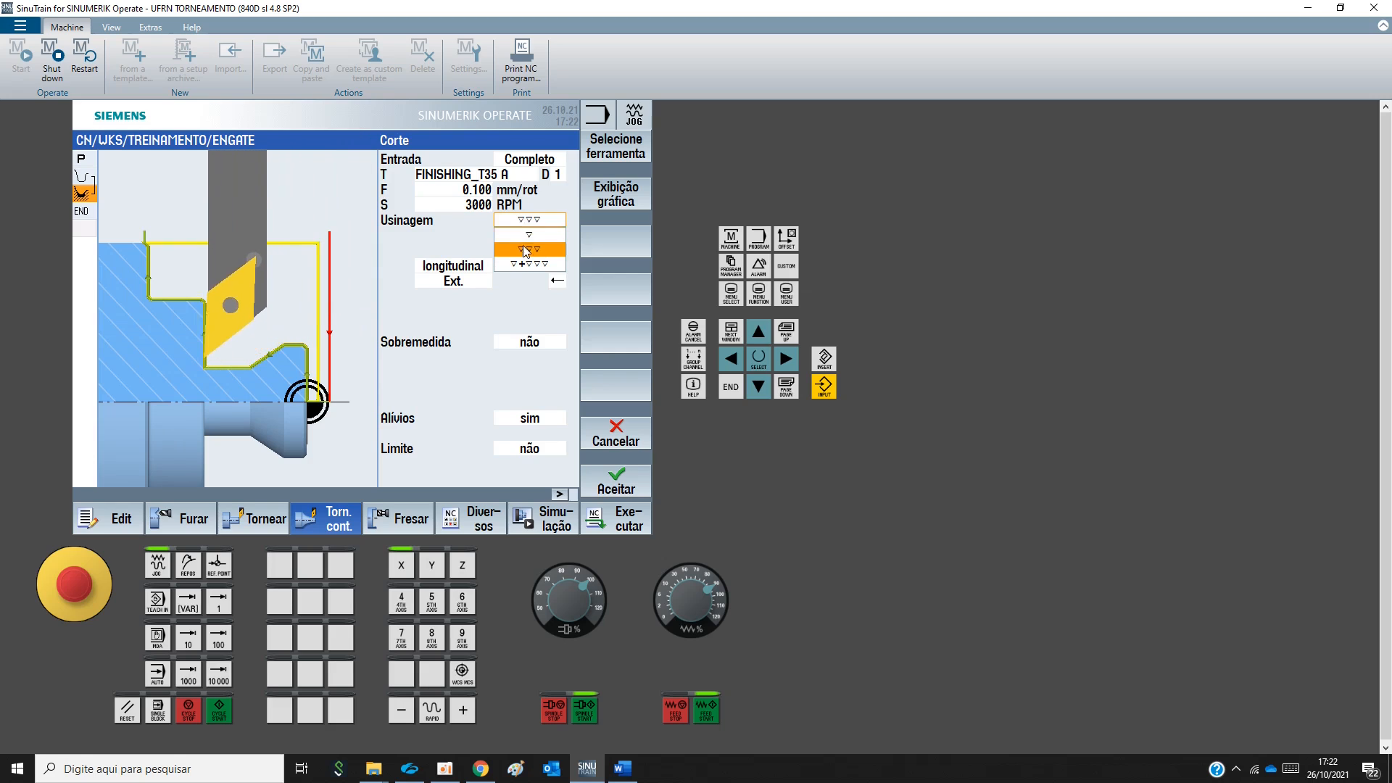
left_click(522, 220)
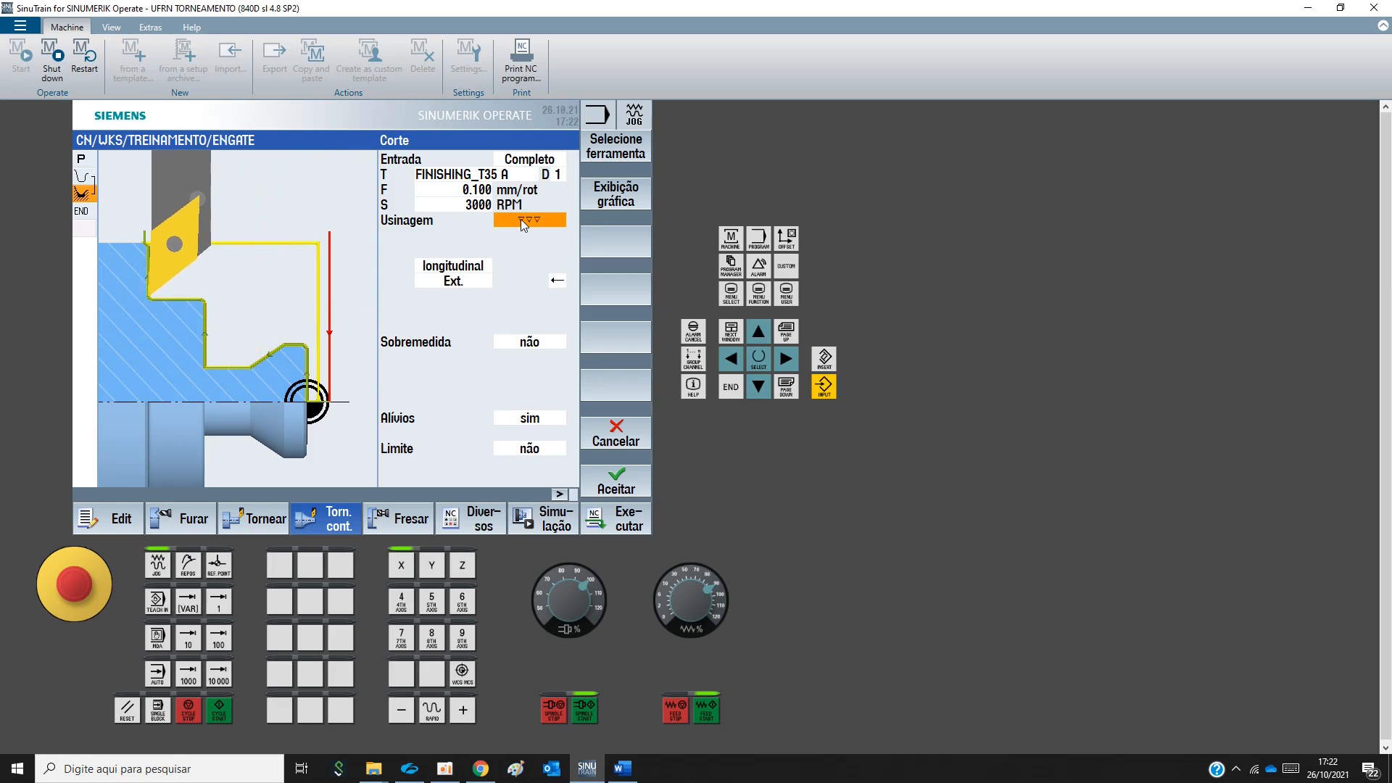
left_click(613, 484)
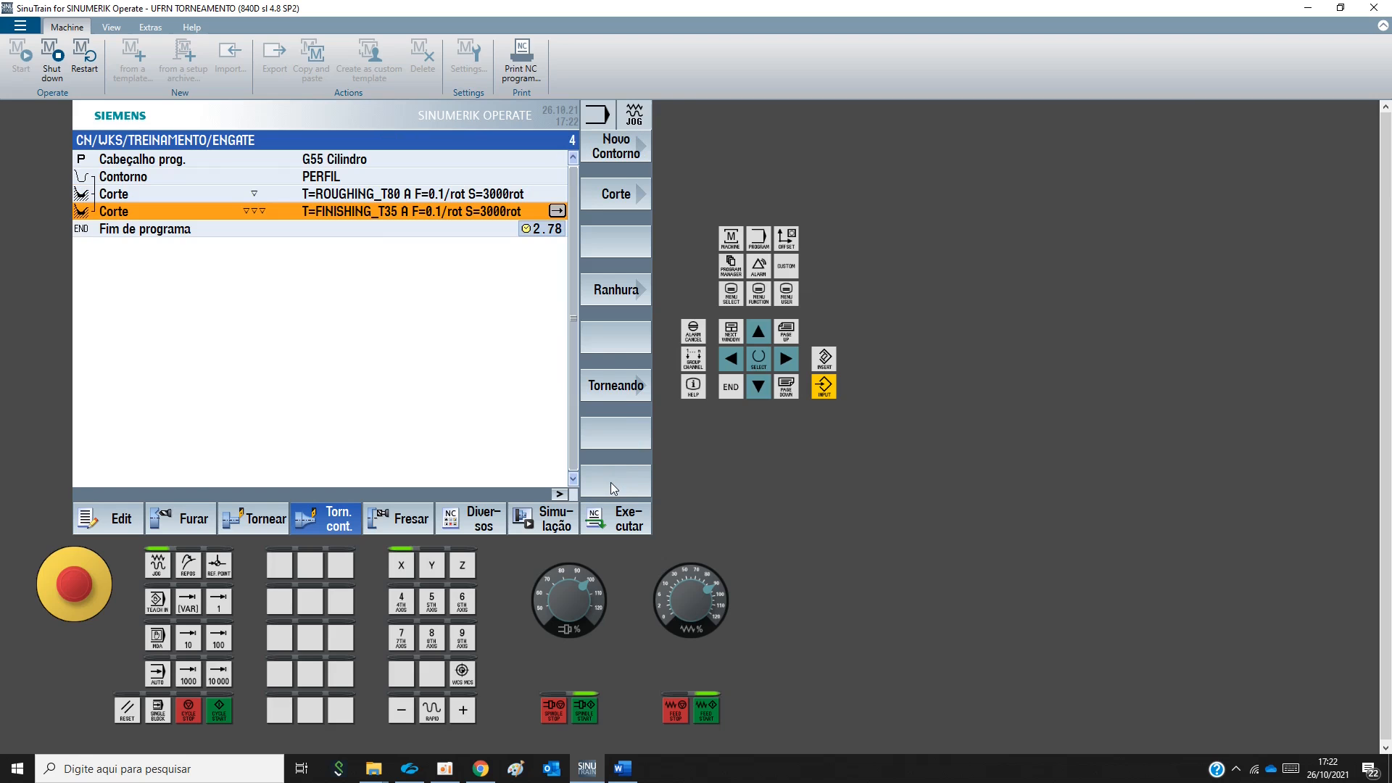
Simulate the program, inspect the finished part in the side and 3D views, and return to the program editor
left_click(554, 517)
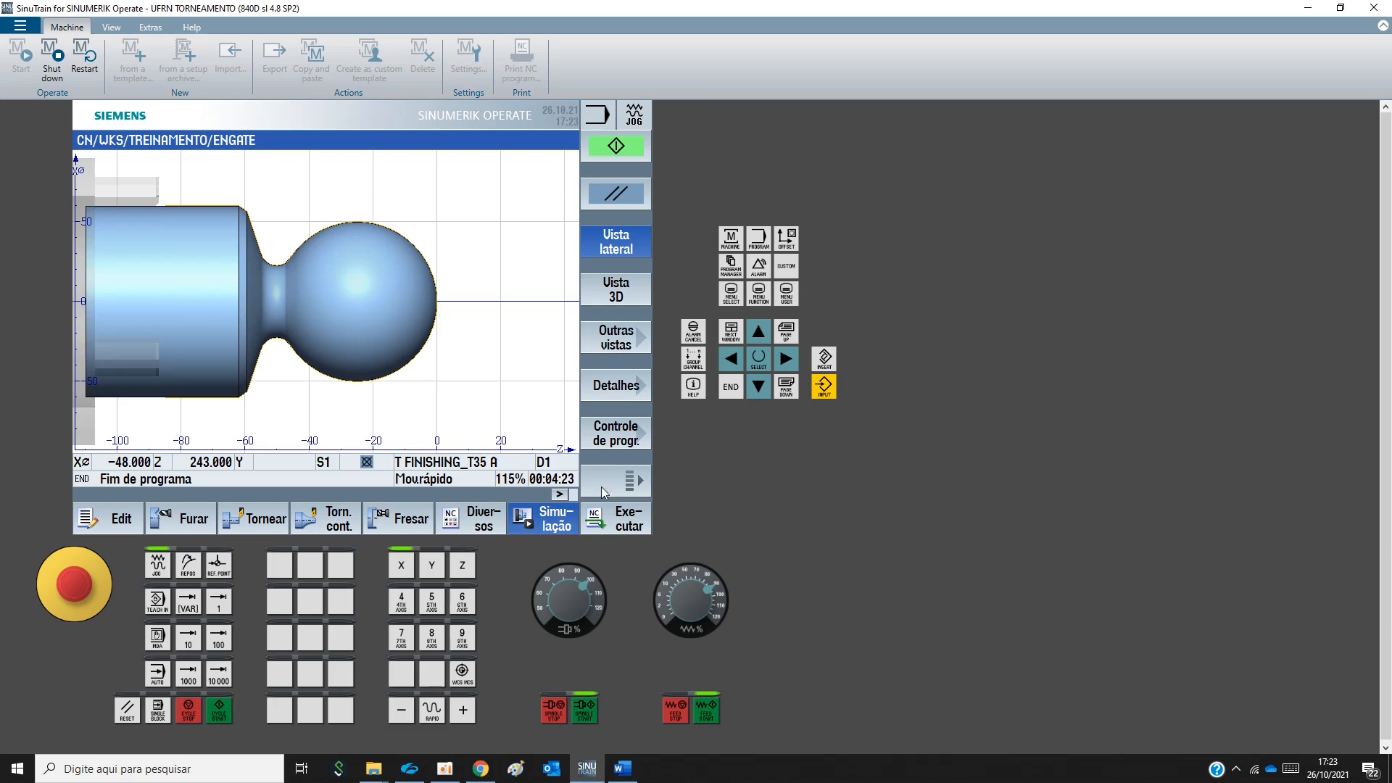
left_click(624, 289)
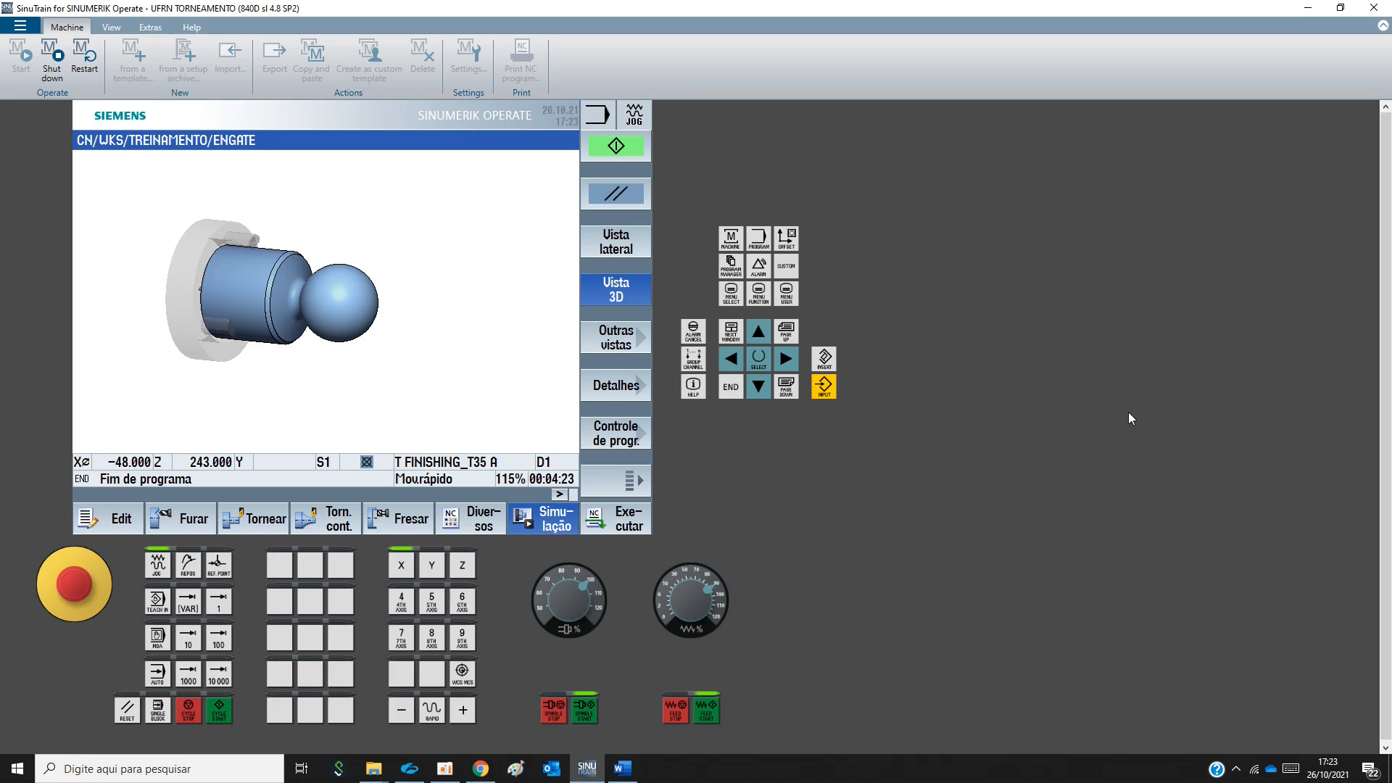
left_click(190, 518)
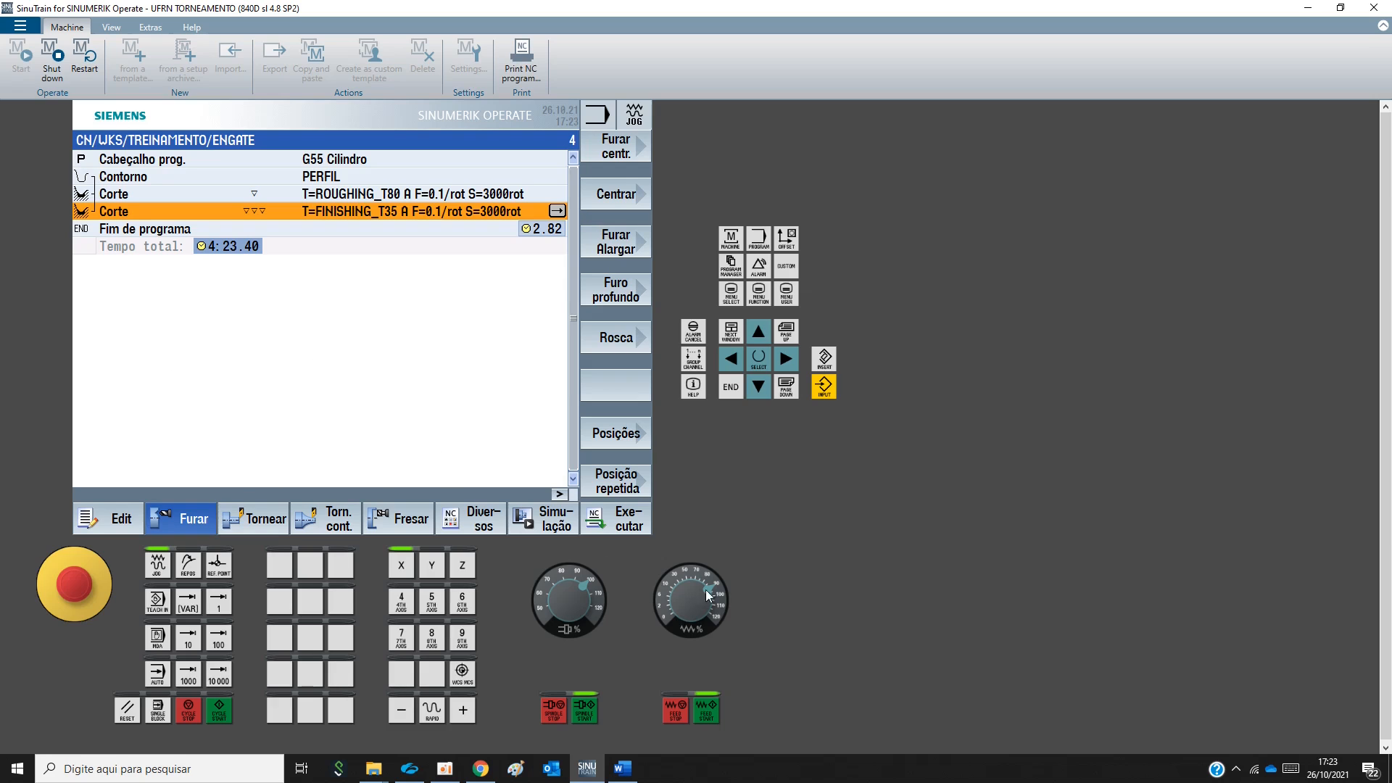
Review the part drawing in Word, and select the finishing Corte block in SinuTrain as the insertion point for a drilling cycle
left_click(634, 772)
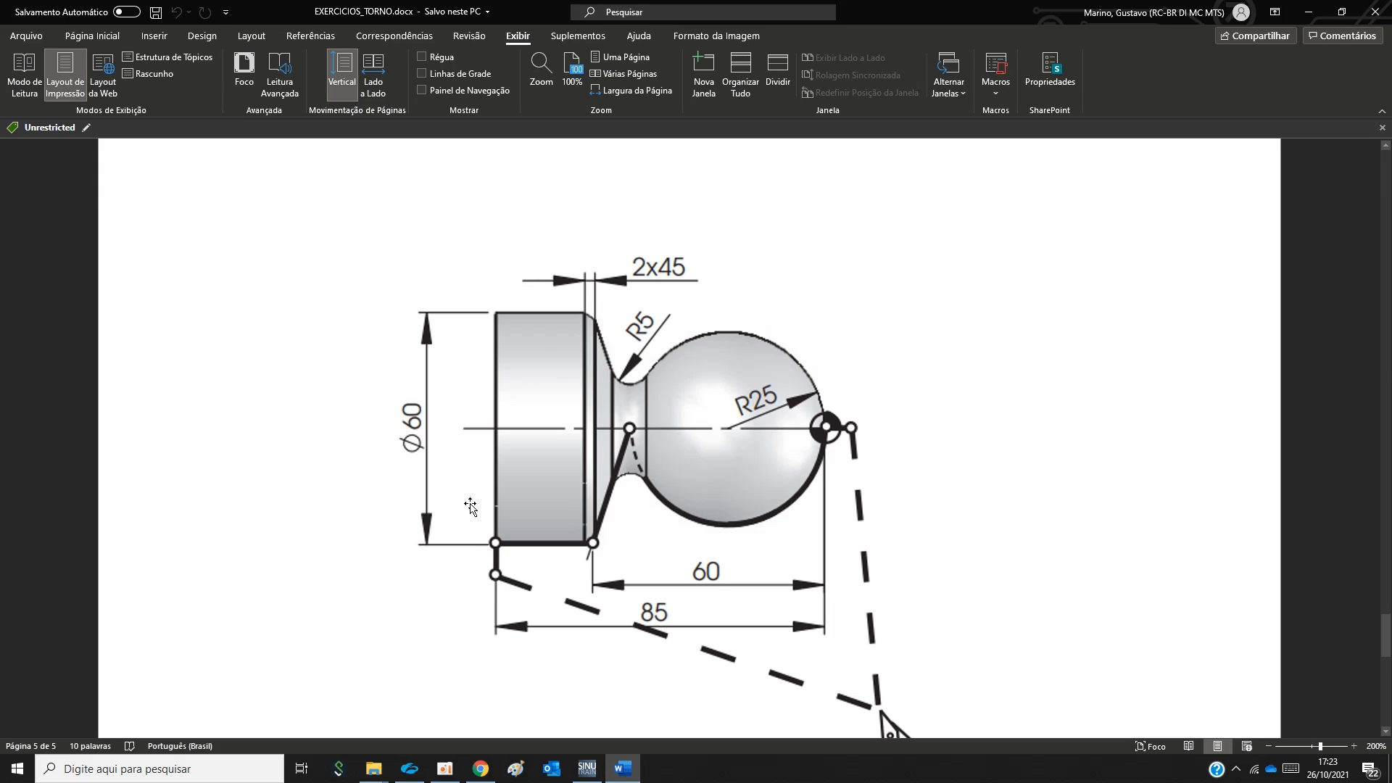
left_click(587, 768)
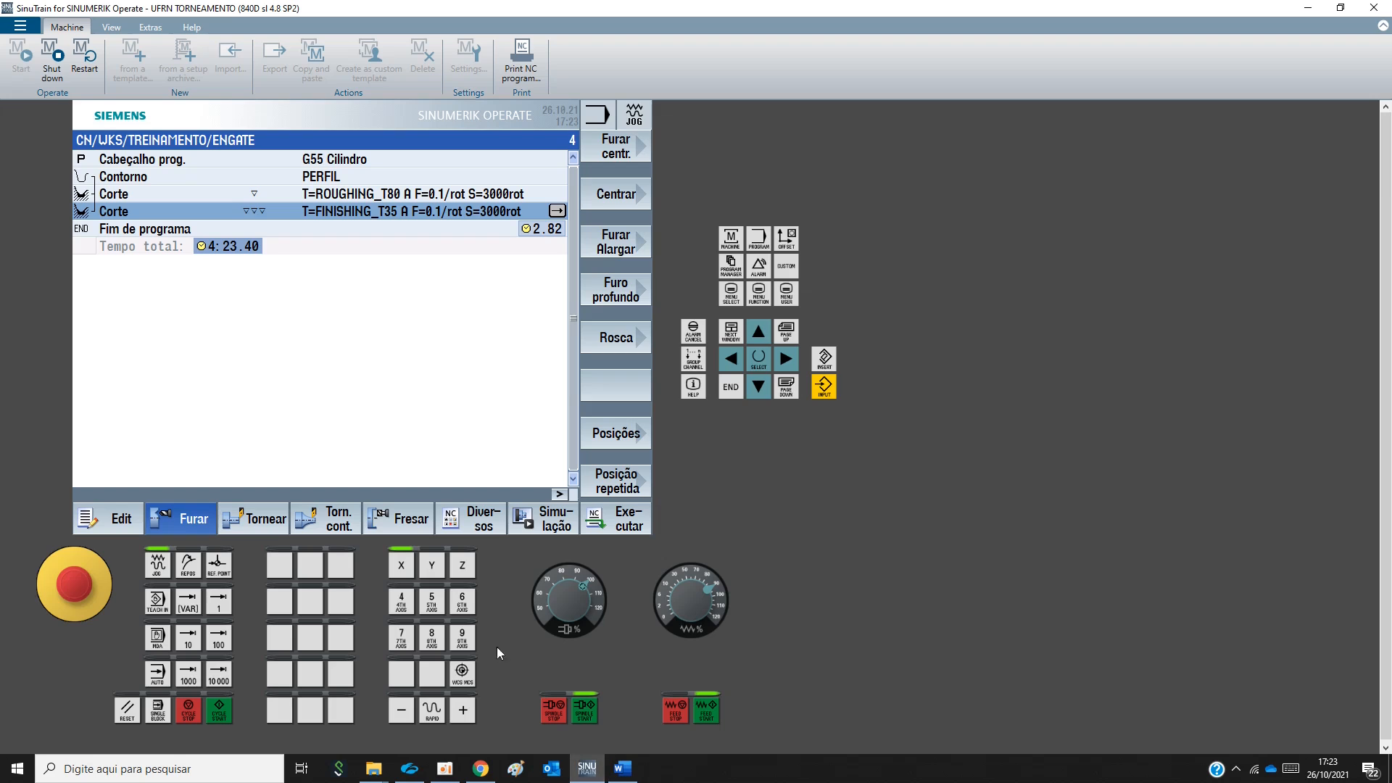
left_click(143, 210)
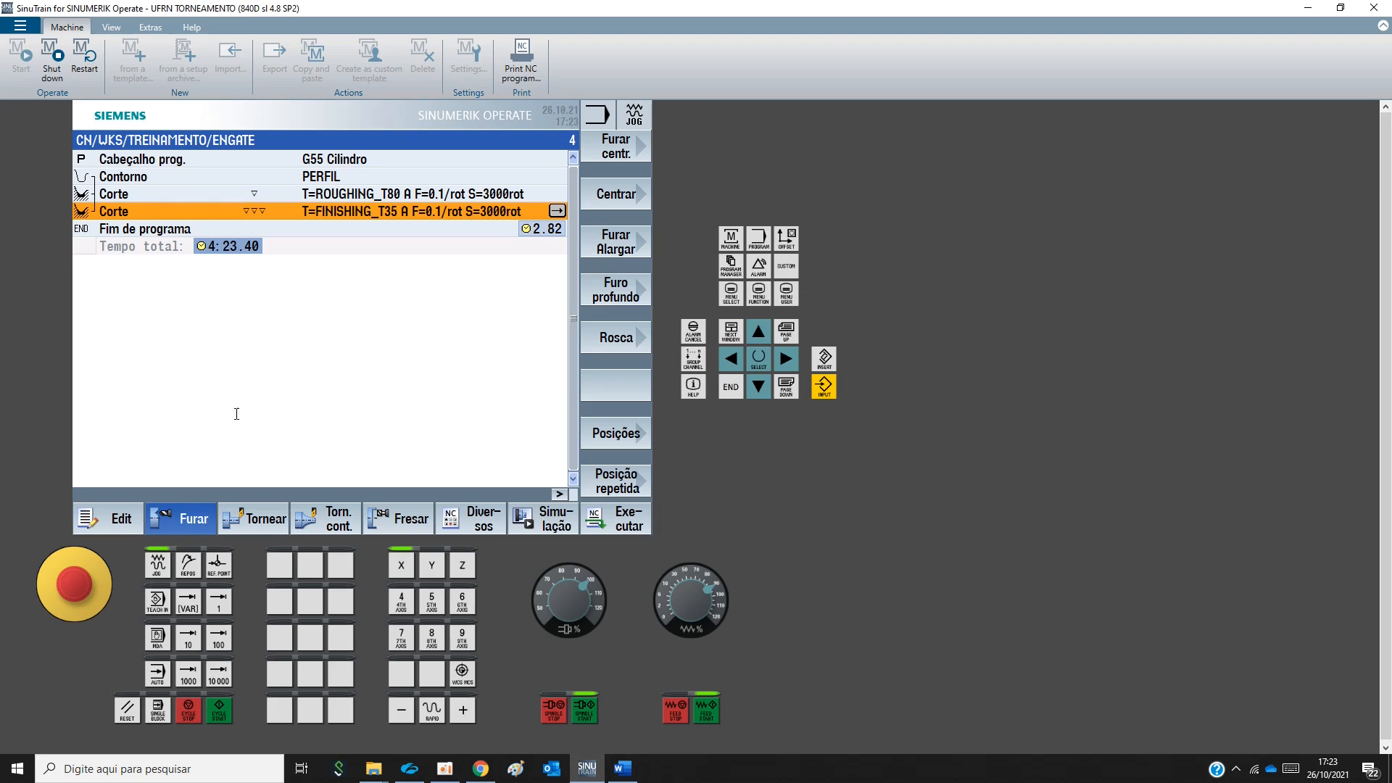
left_click(200, 529)
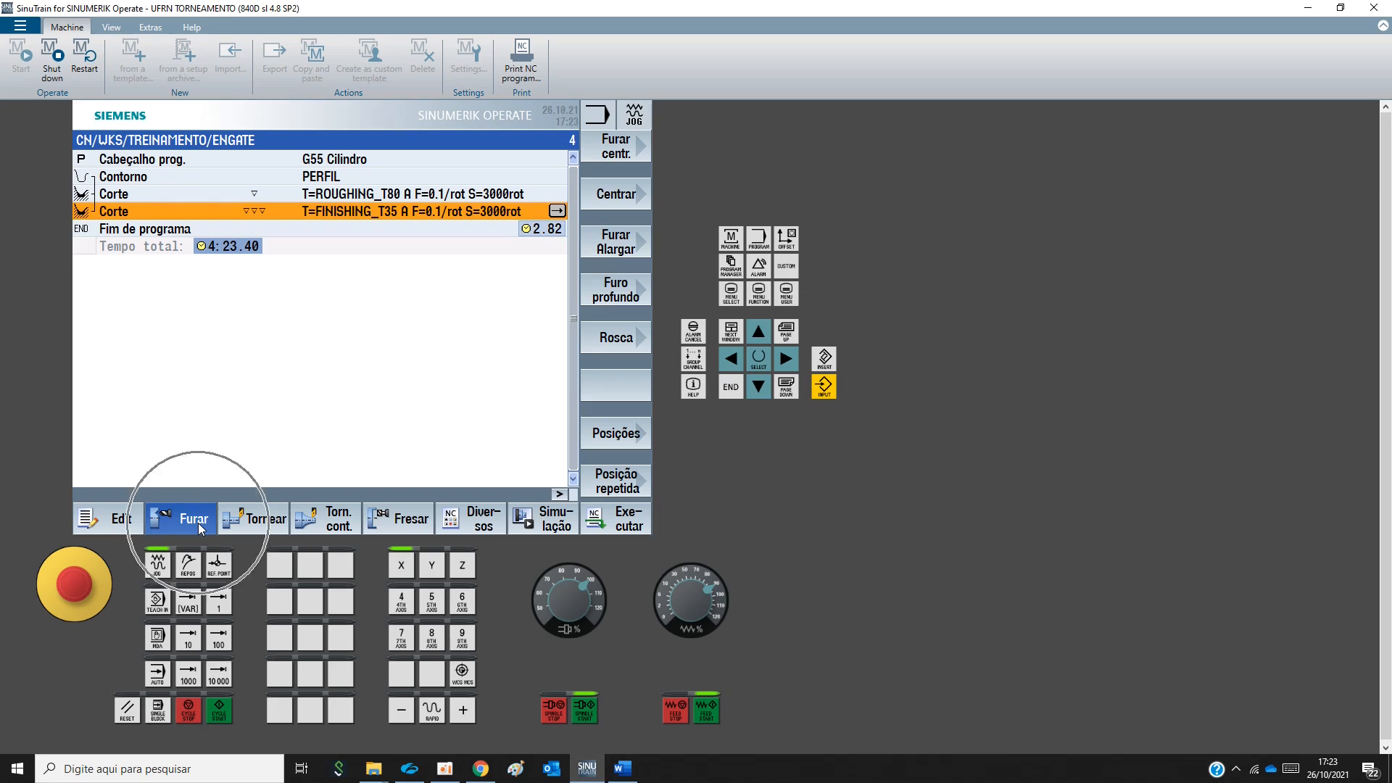
left_click(617, 155)
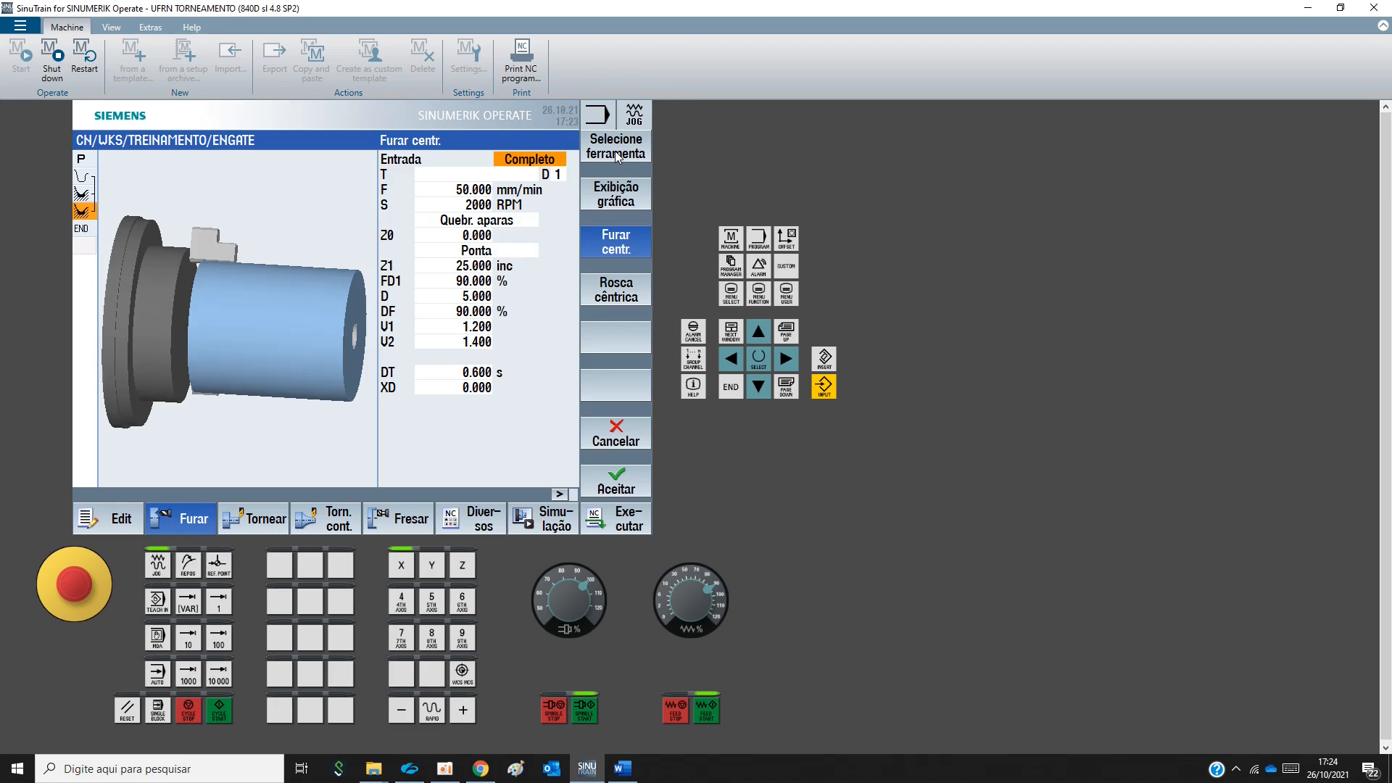
left_click(617, 153)
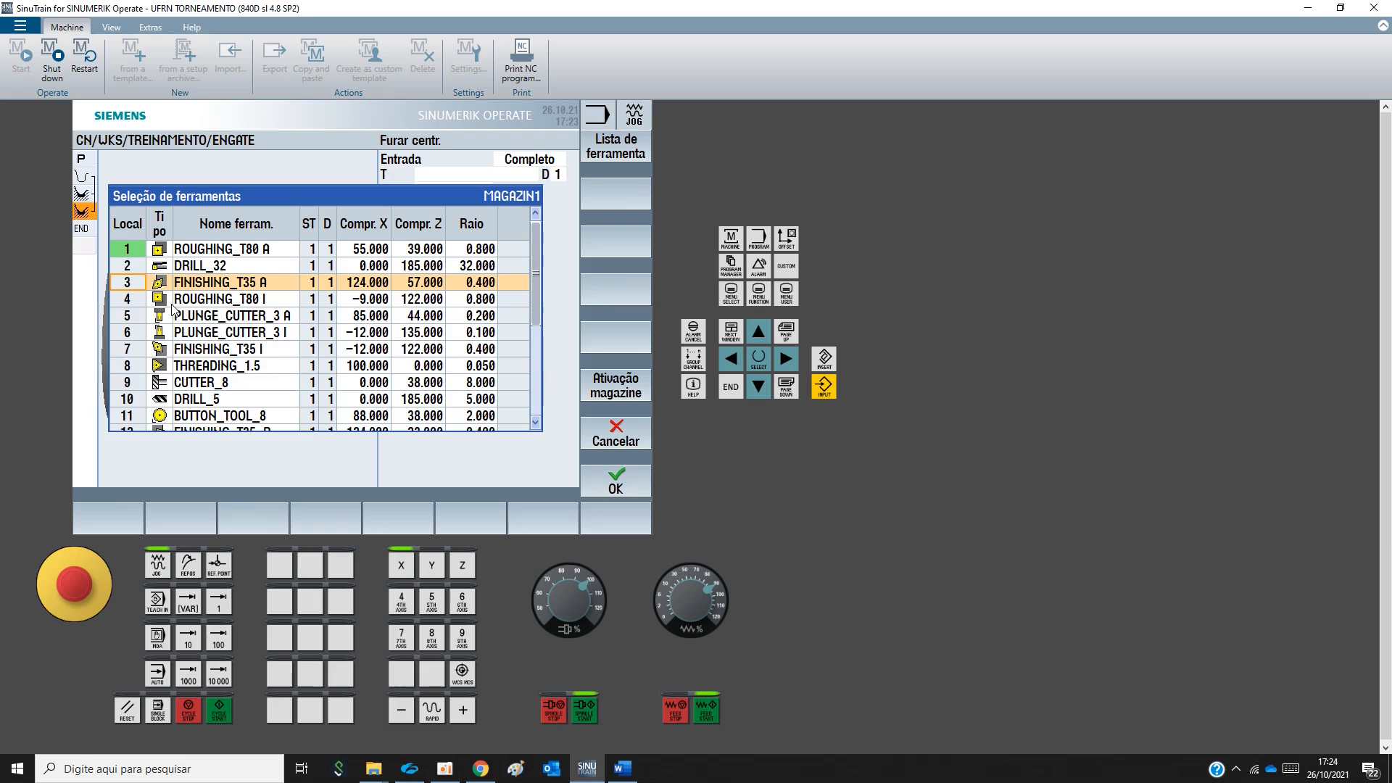
scroll(259, 334, "down", 2)
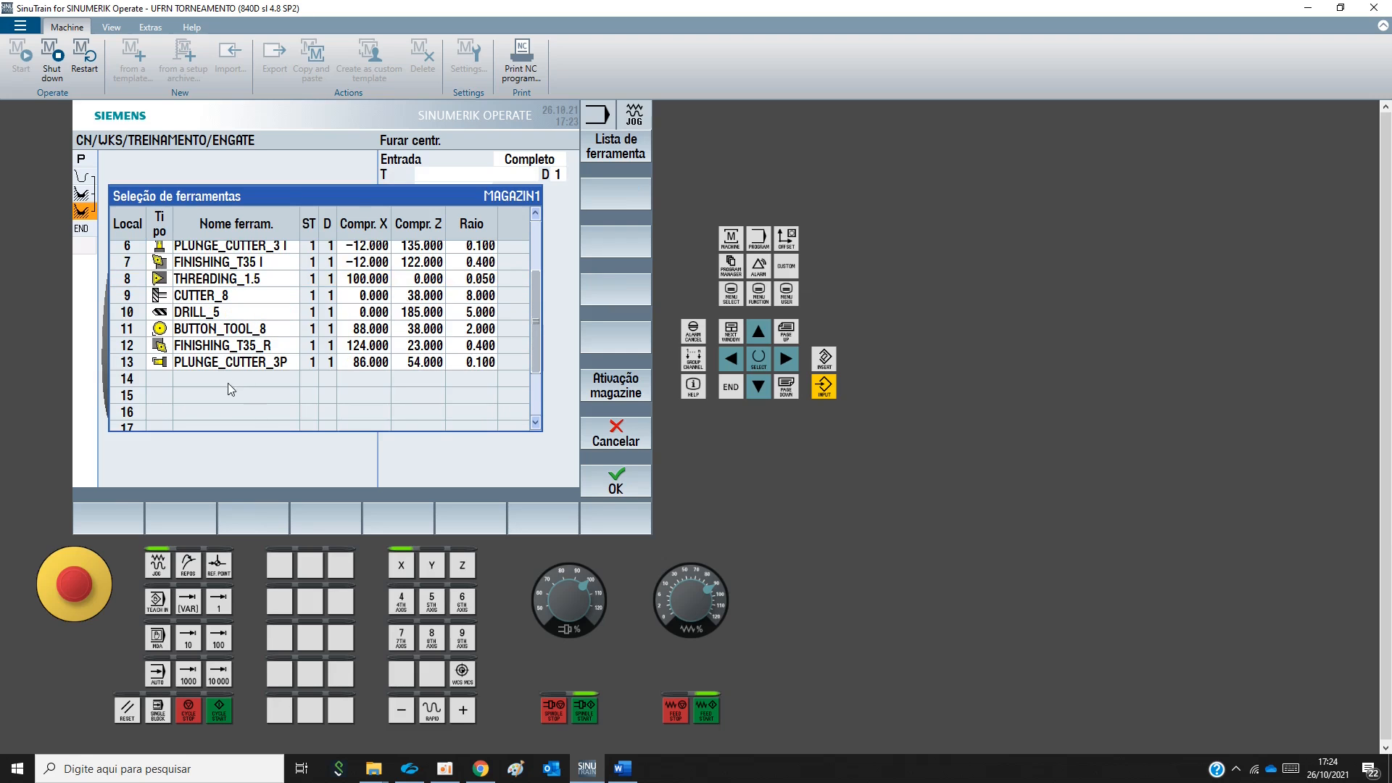
scroll(223, 375, "up", 2)
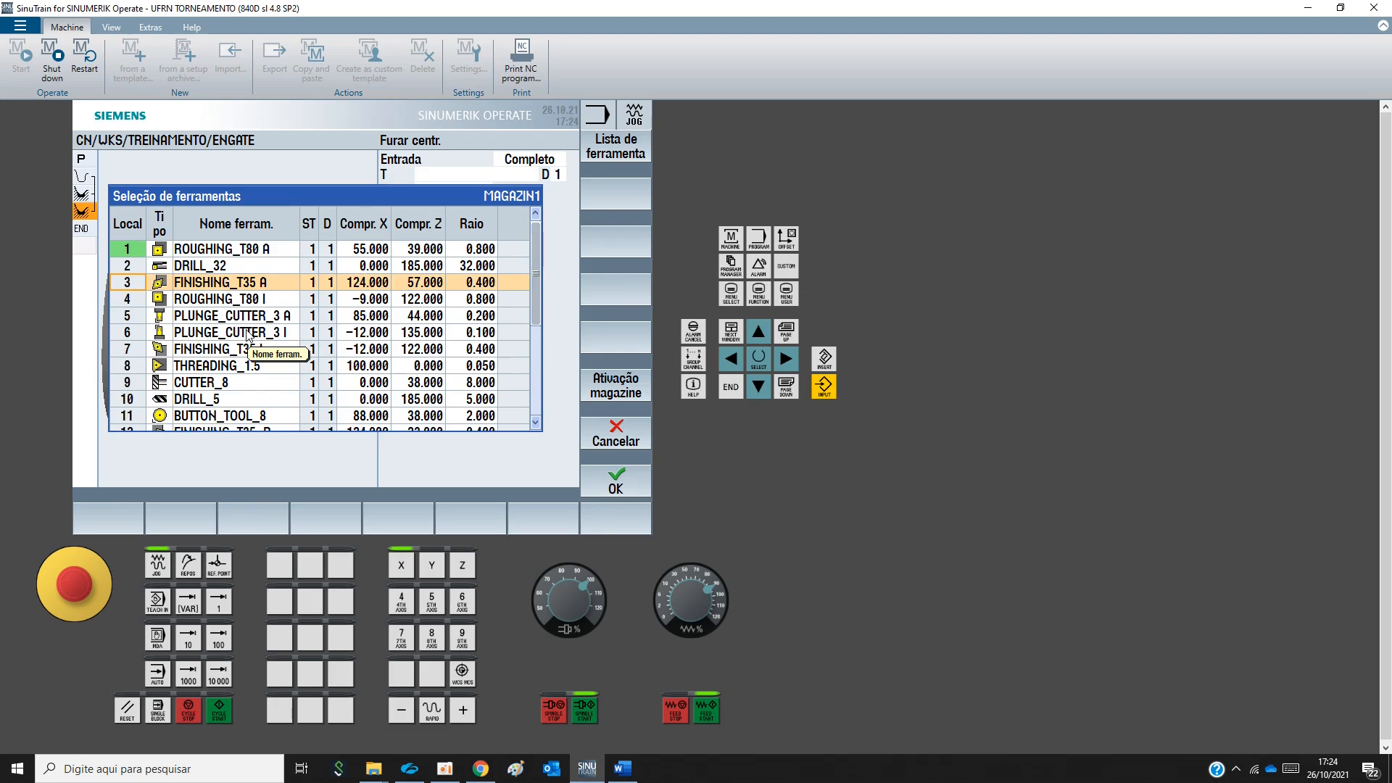
scroll(246, 334, "down", 2)
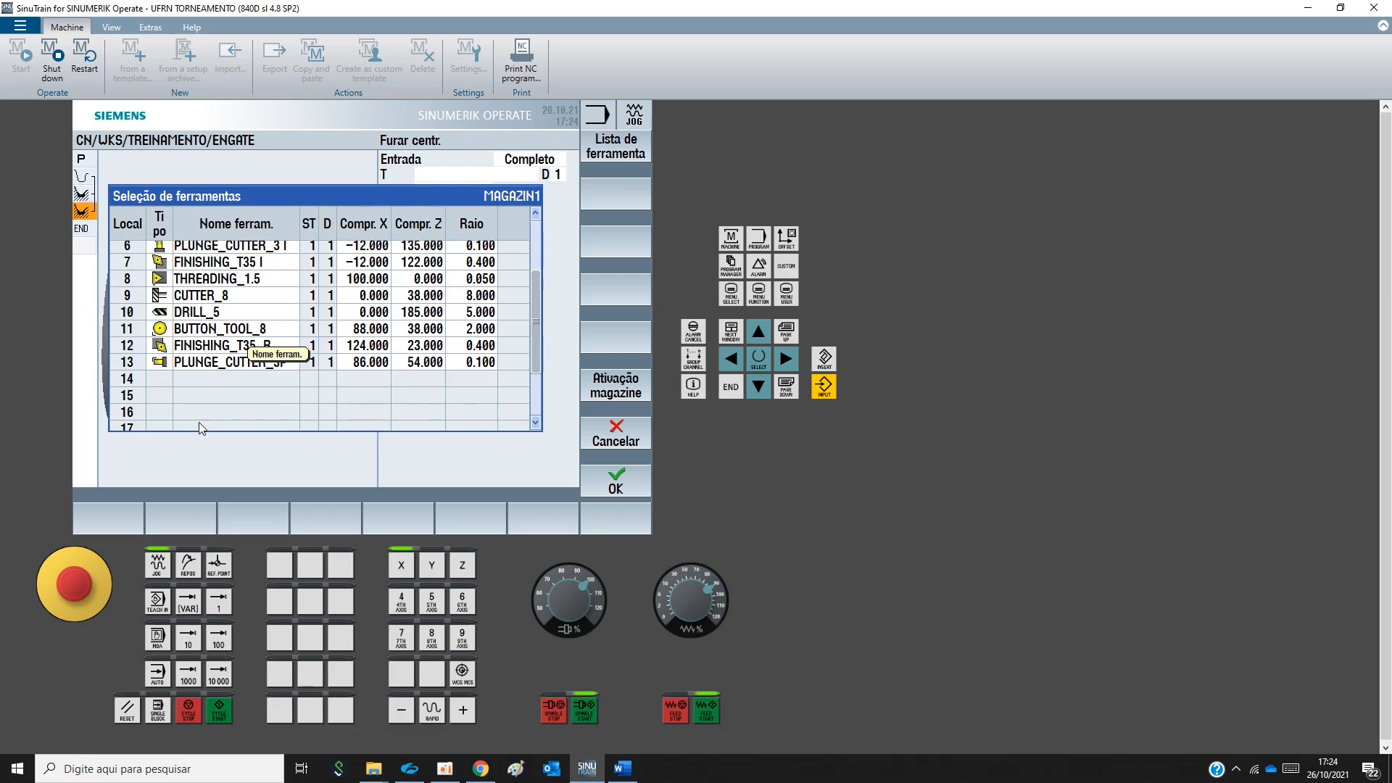
left_click(635, 440)
left_click(613, 433)
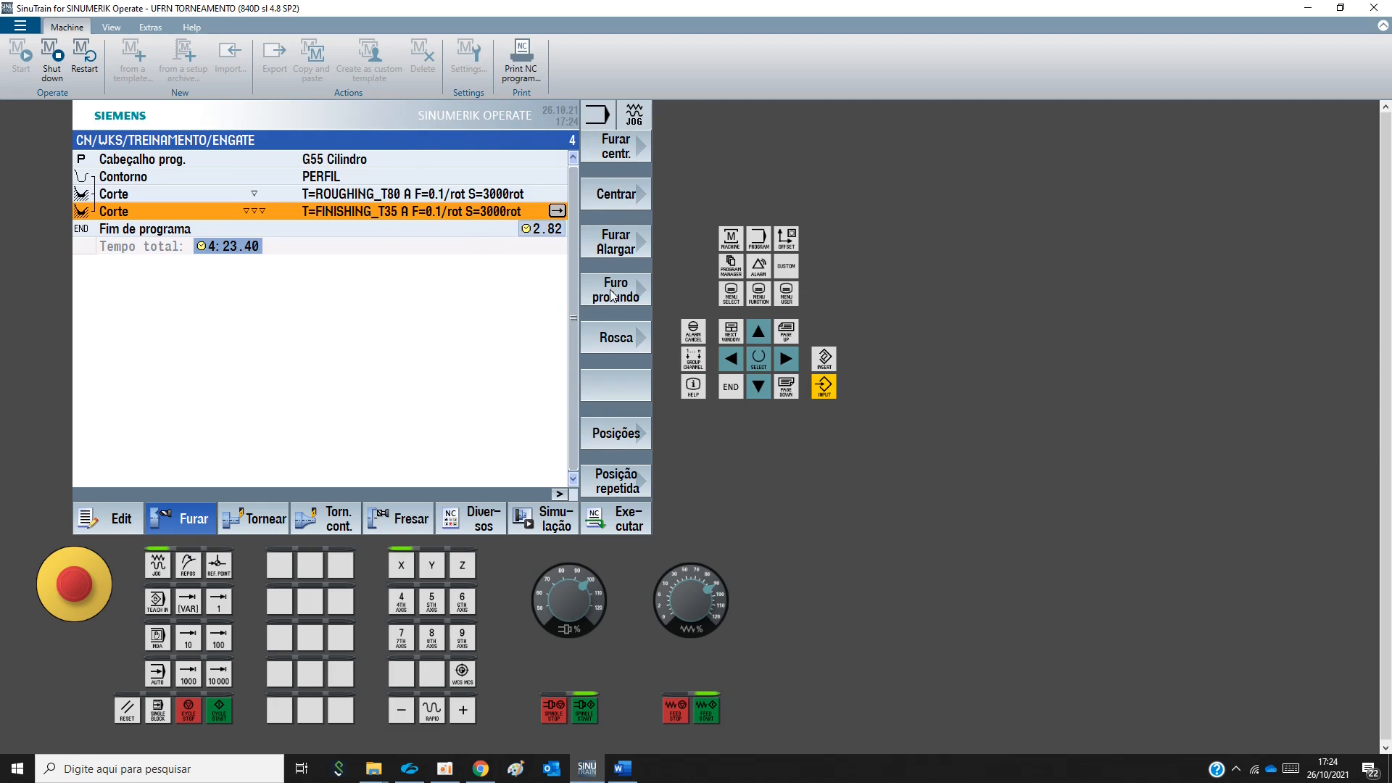
Start a deep-hole drilling cycle (Furação prof. do fur. 1) with tool DRILL_5
left_click(610, 289)
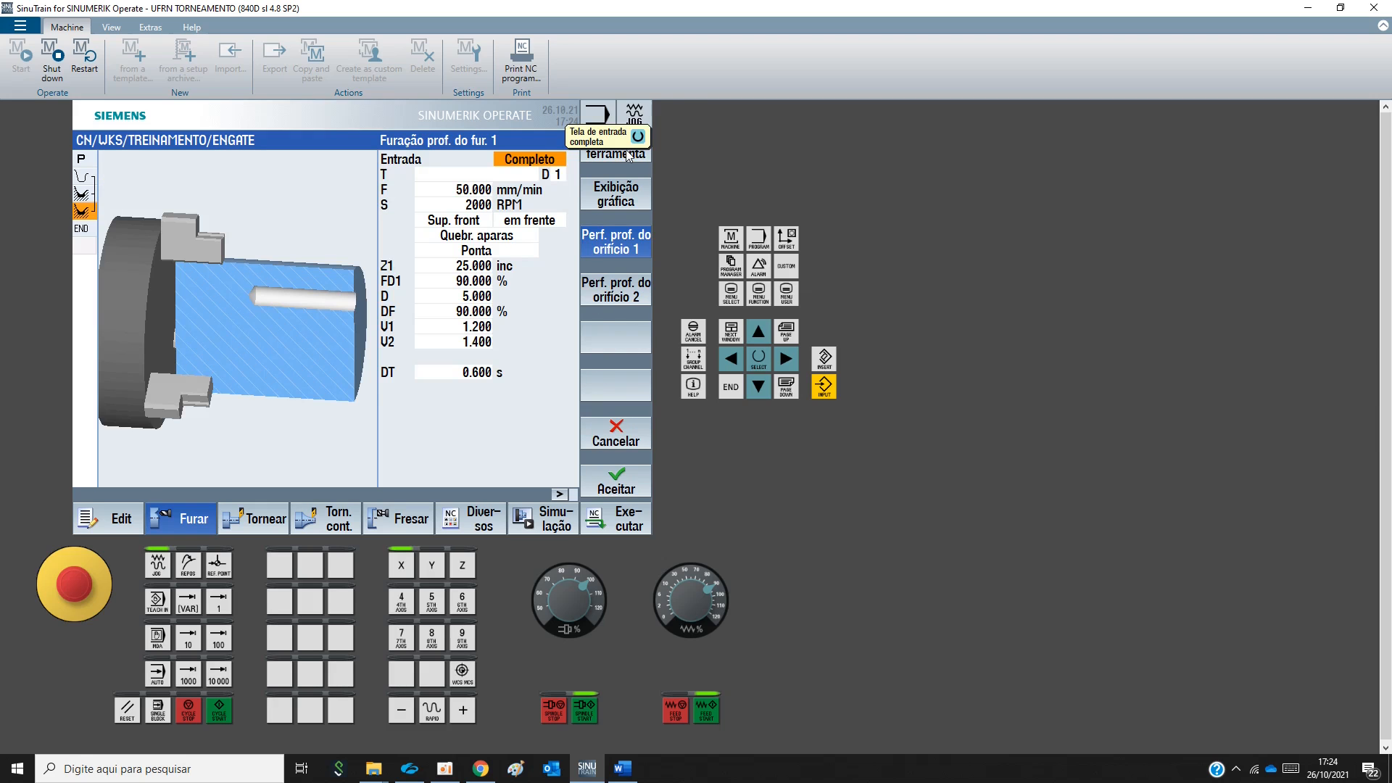
left_click(601, 154)
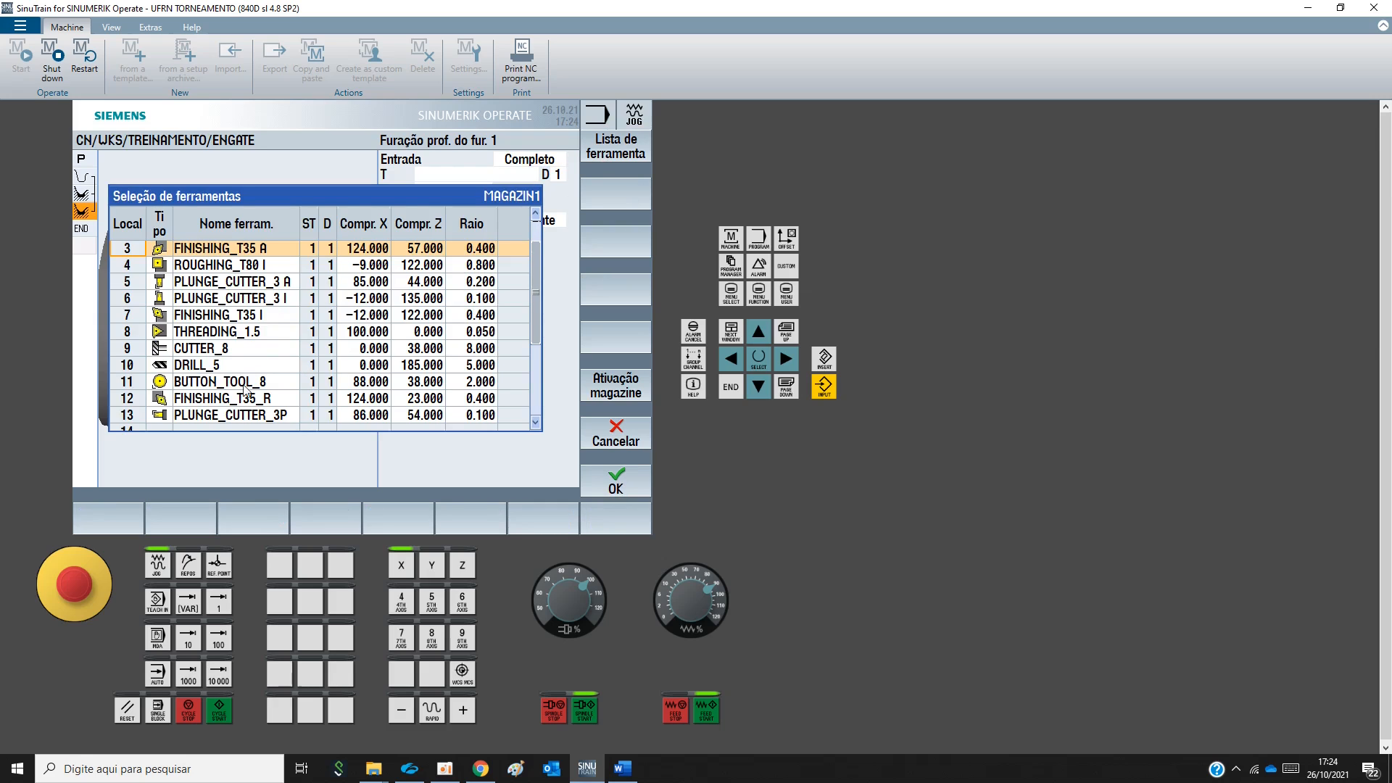
left_click(201, 367)
left_click(163, 368)
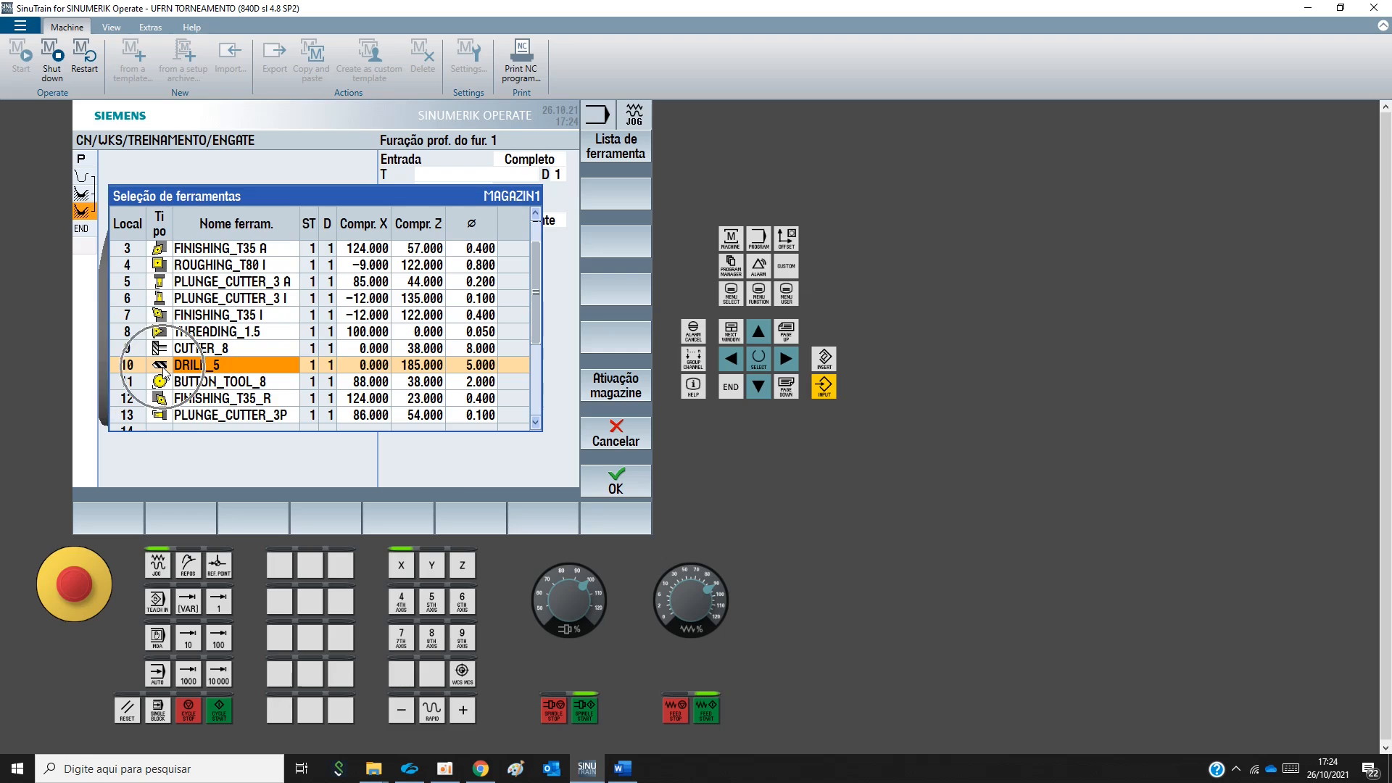
left_click(617, 481)
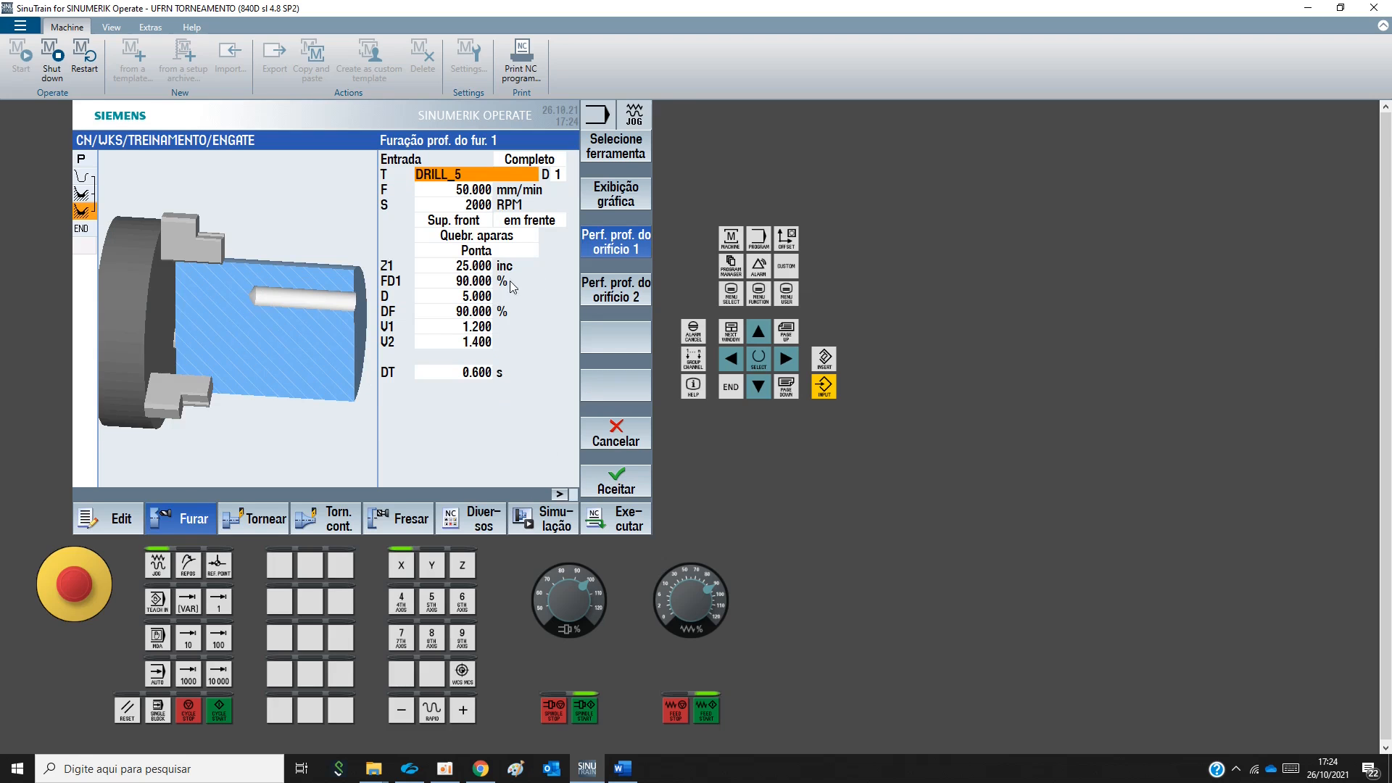
Try the drilling surface options Sup. lat. and atrás, and set the hole back to Sup. front and em frente
left_click(469, 190)
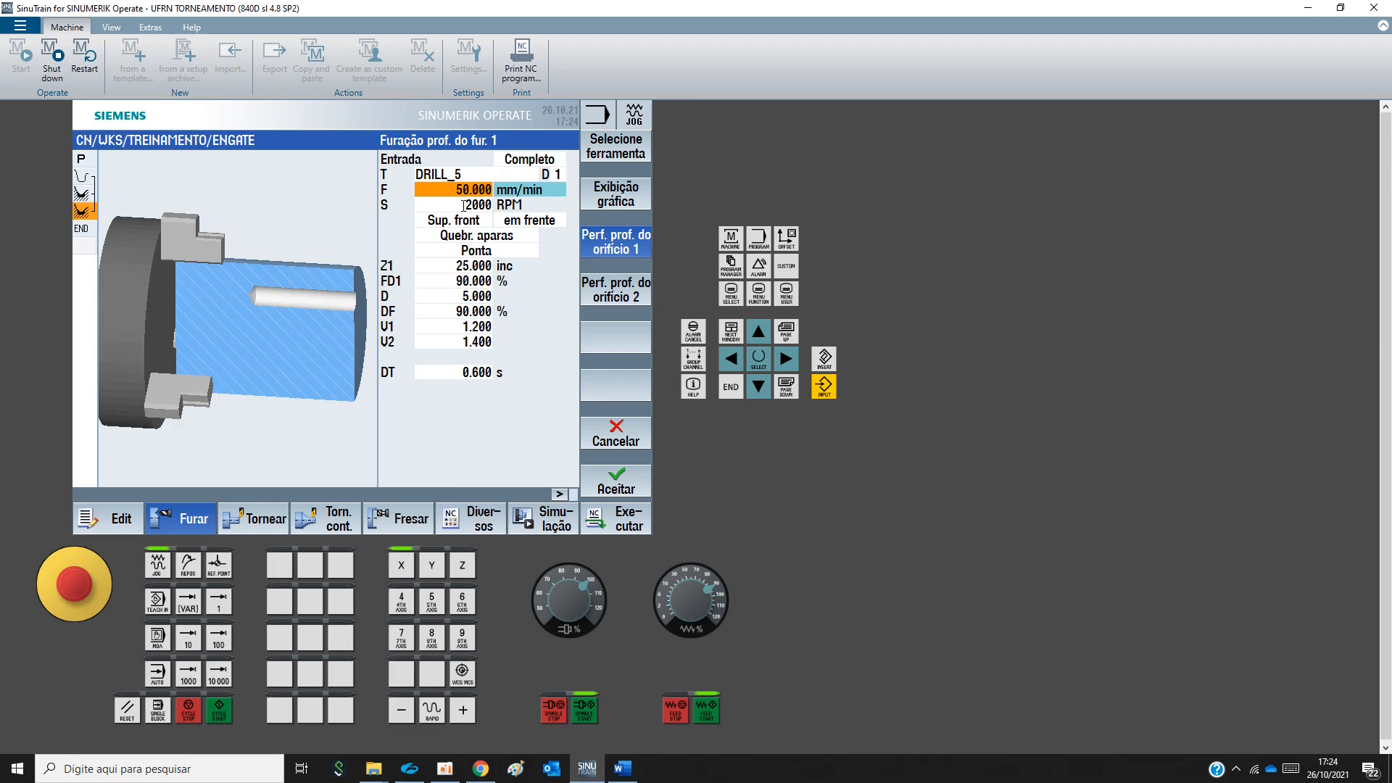
left_click(464, 206)
left_click(464, 221)
left_click(464, 221)
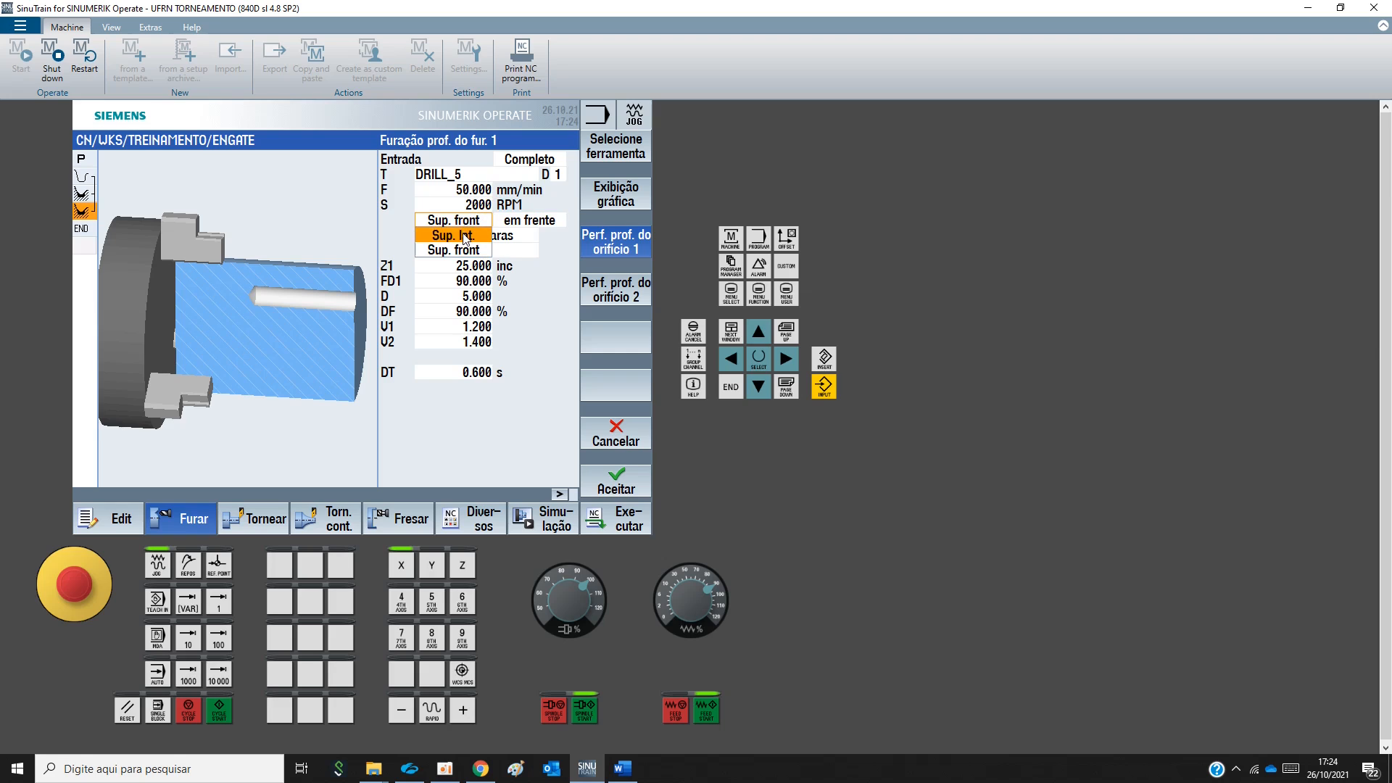
left_click(465, 236)
left_click(468, 221)
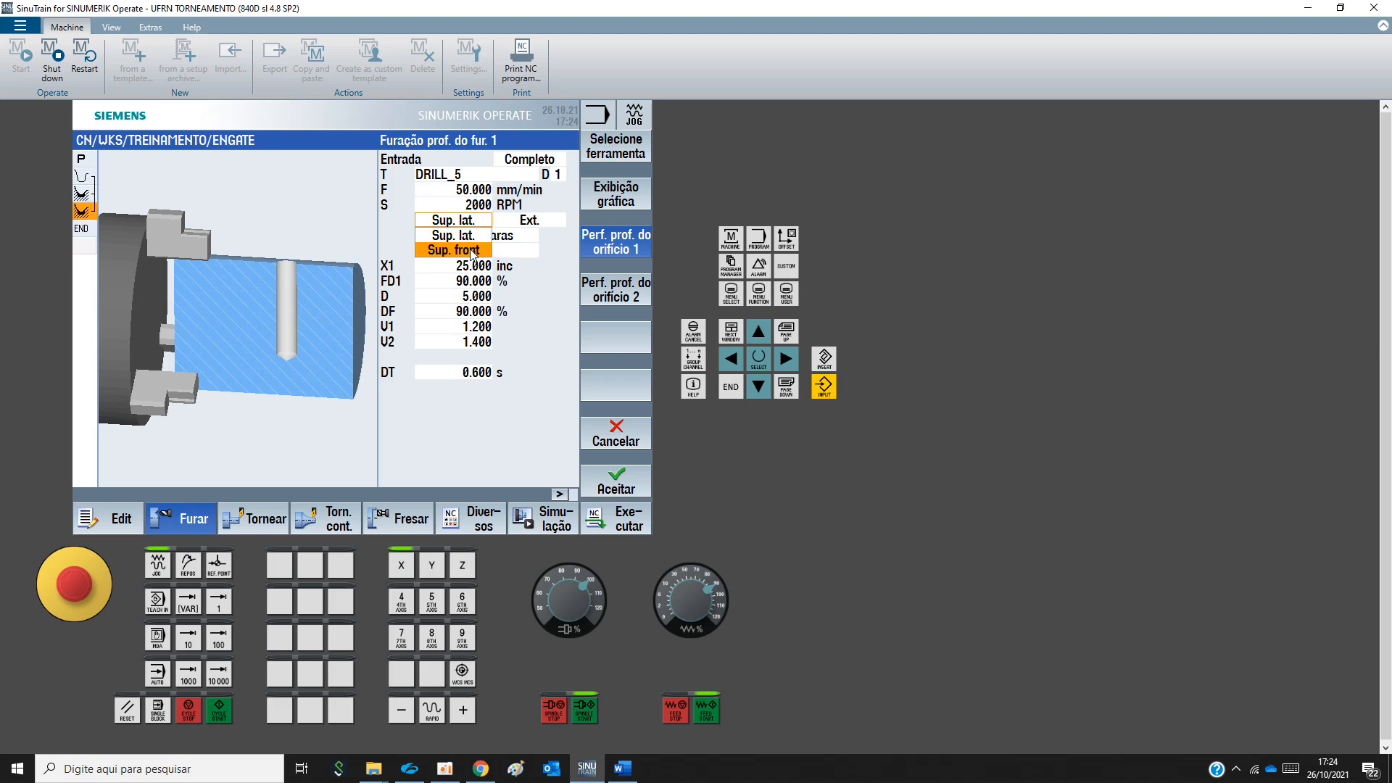
left_click(472, 251)
left_click(556, 222)
left_click(554, 223)
left_click(541, 247)
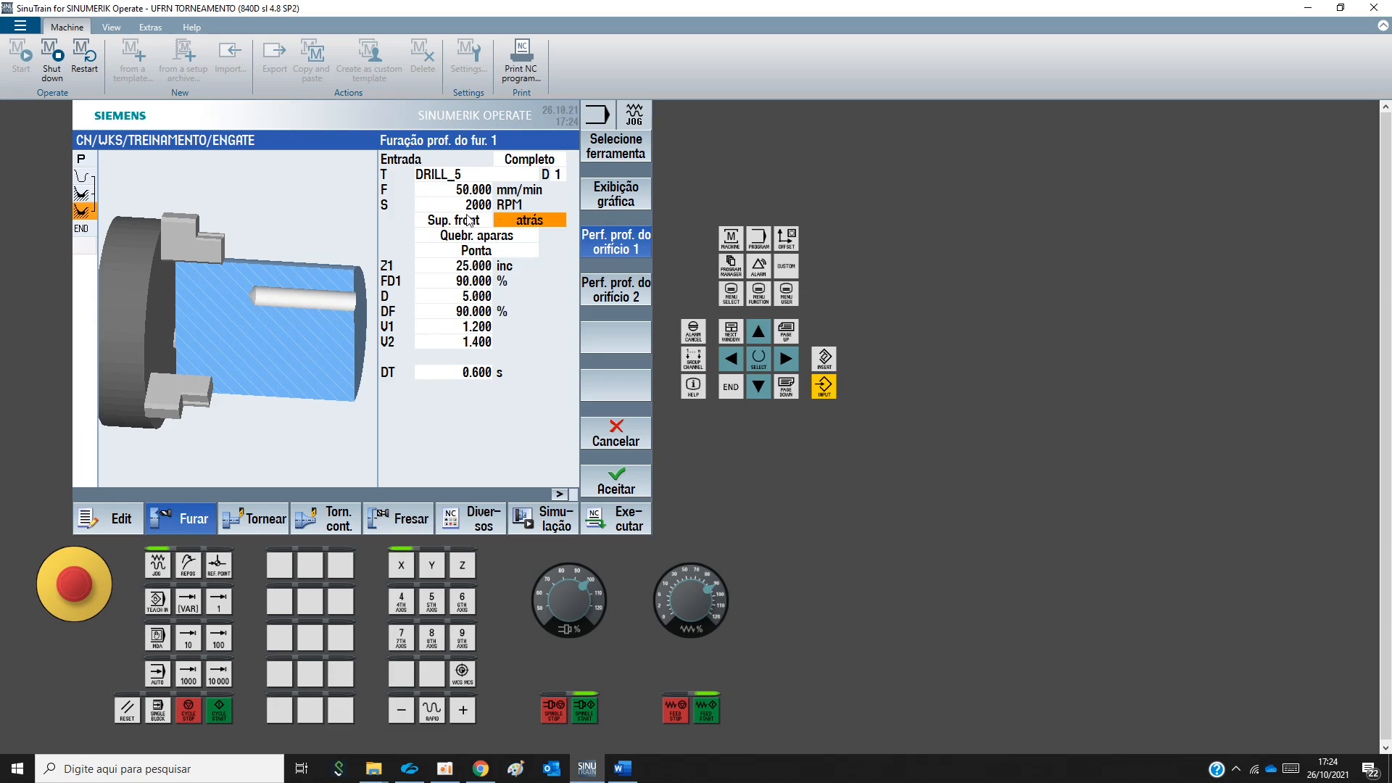
left_click(468, 221)
double_click(548, 223)
left_click(548, 247)
Set the deep-hole cycle to chip removal (Elim. cavacos) with the depth referenced to Topo
left_click(512, 238)
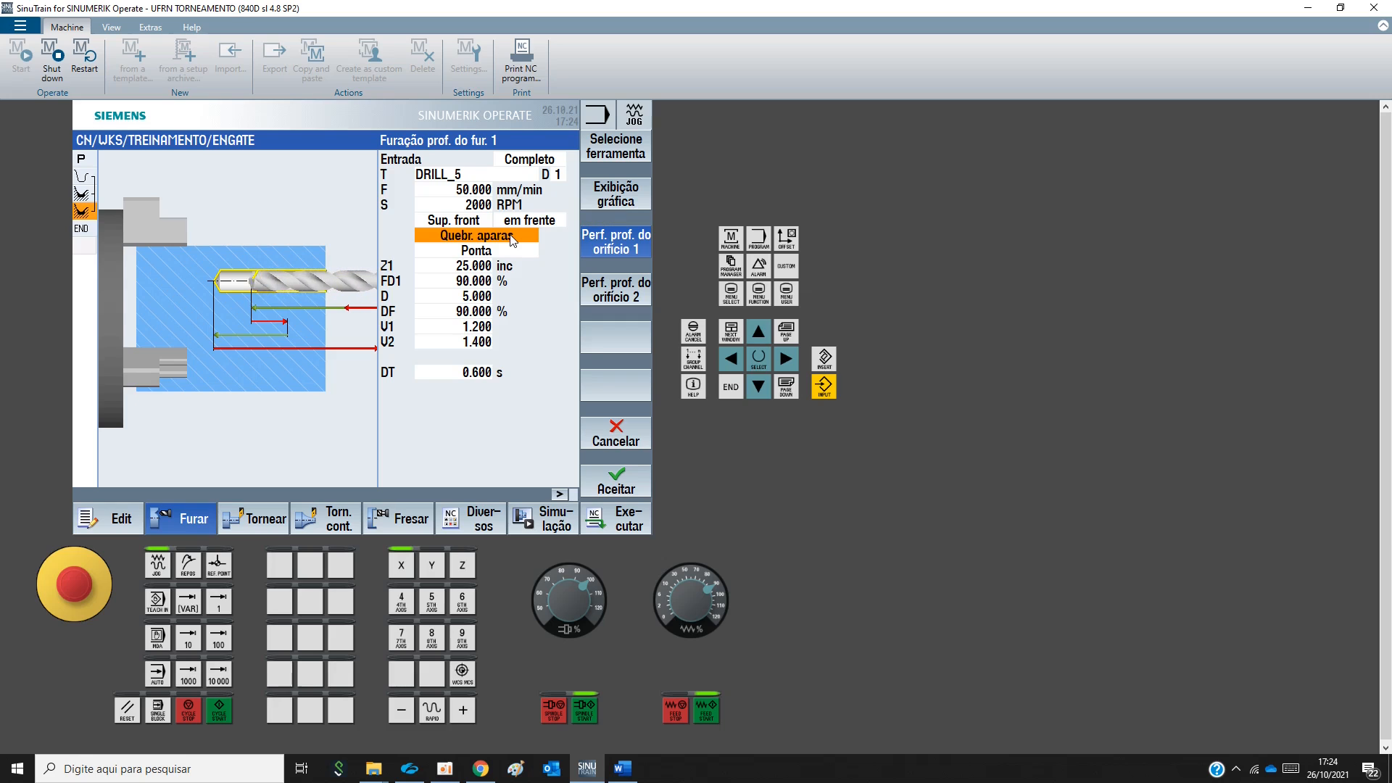
left_click(512, 240)
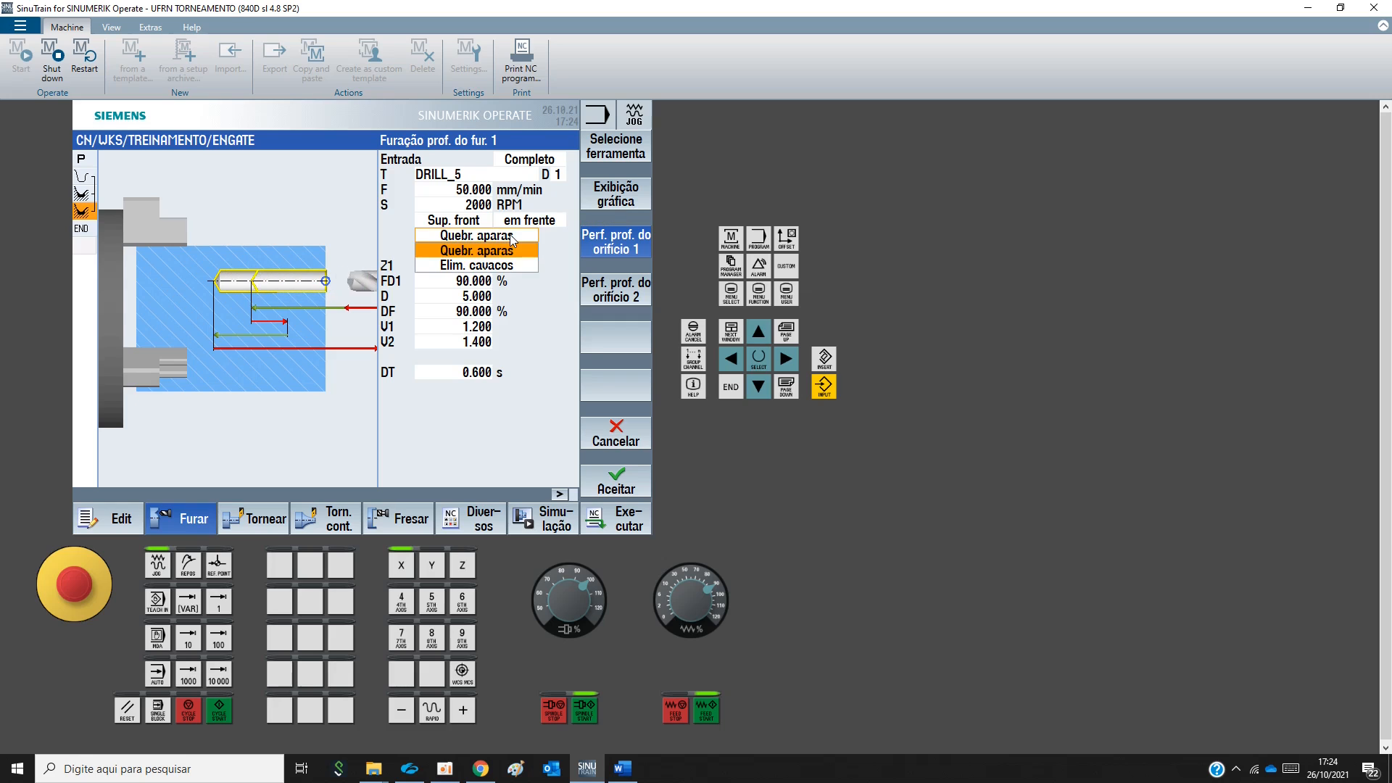
left_click(508, 266)
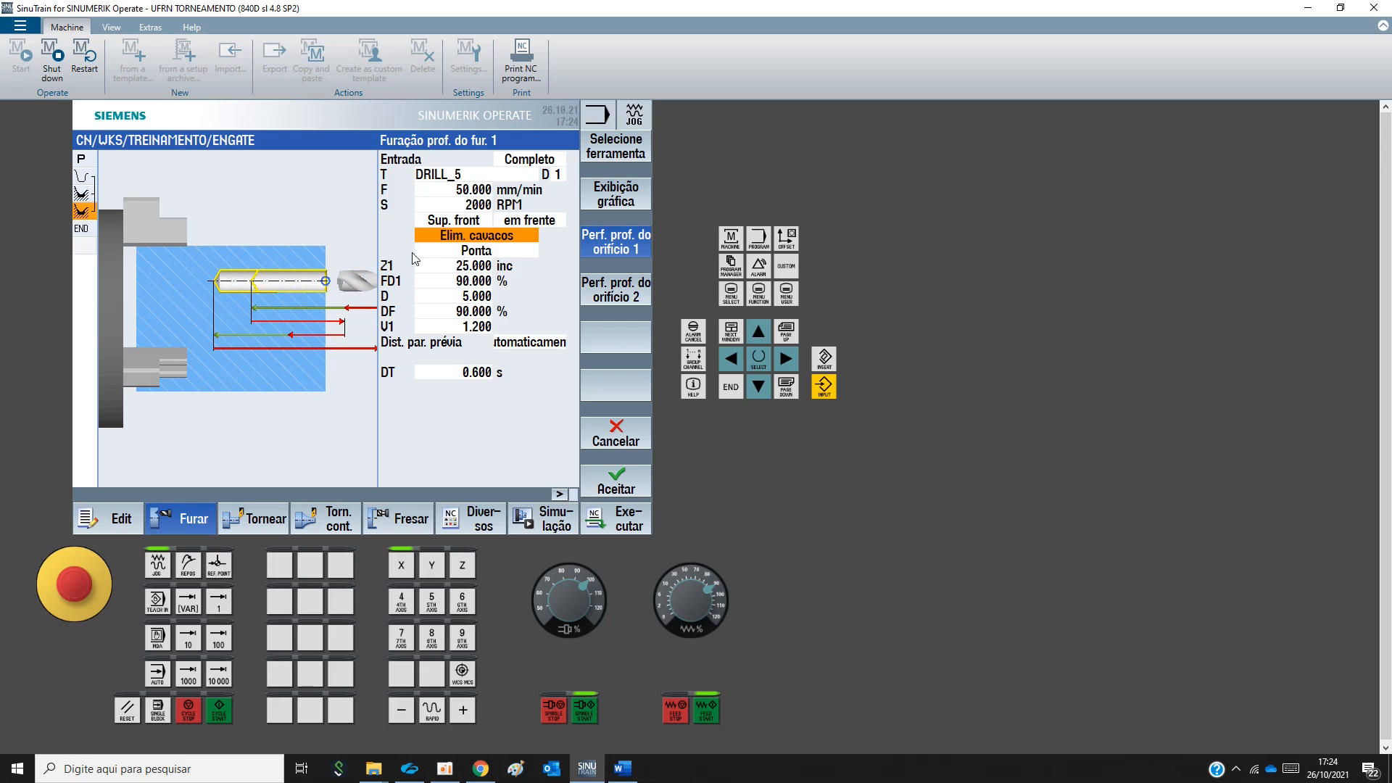
left_click(475, 251)
left_click(489, 265)
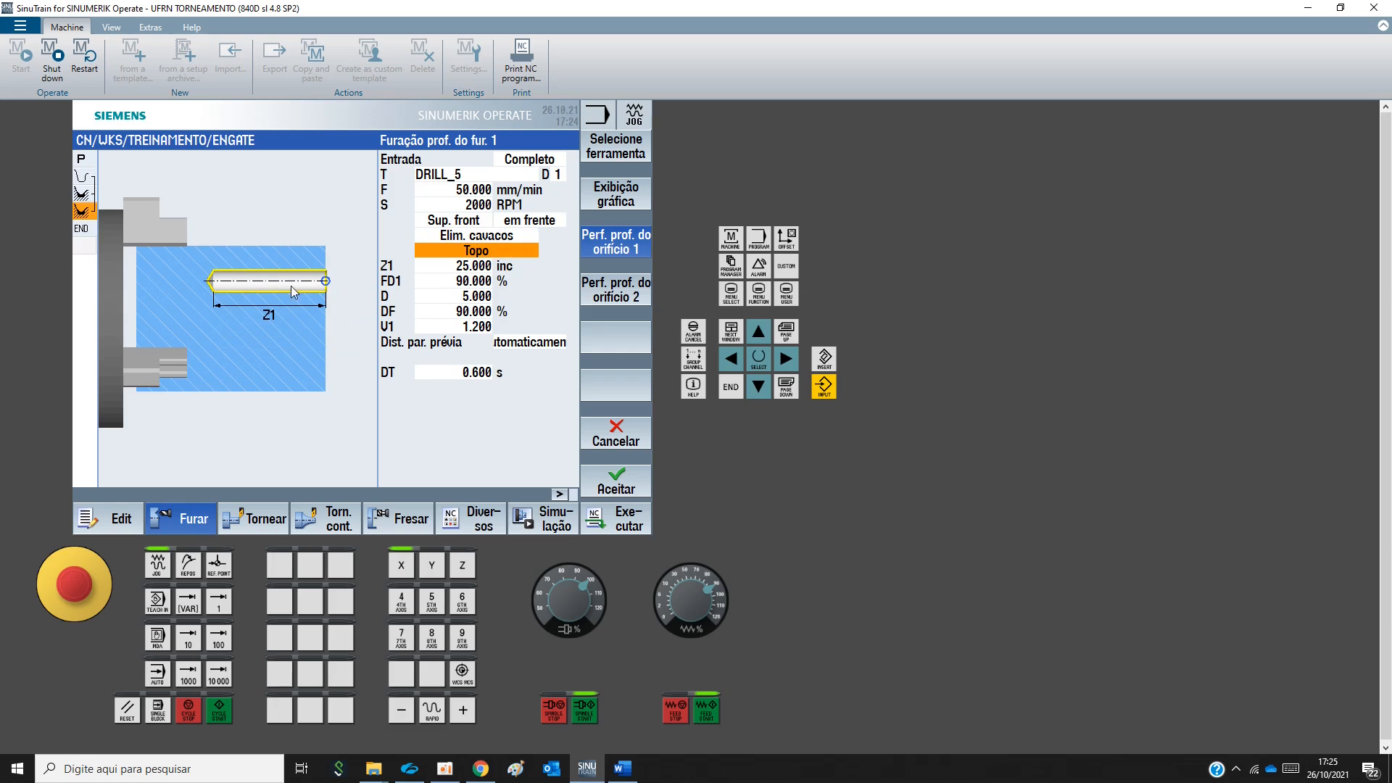
Reference the deep-hole cycle's drilling depth to Ponta and set the incremental depth Z1 to -10
left_click(493, 253)
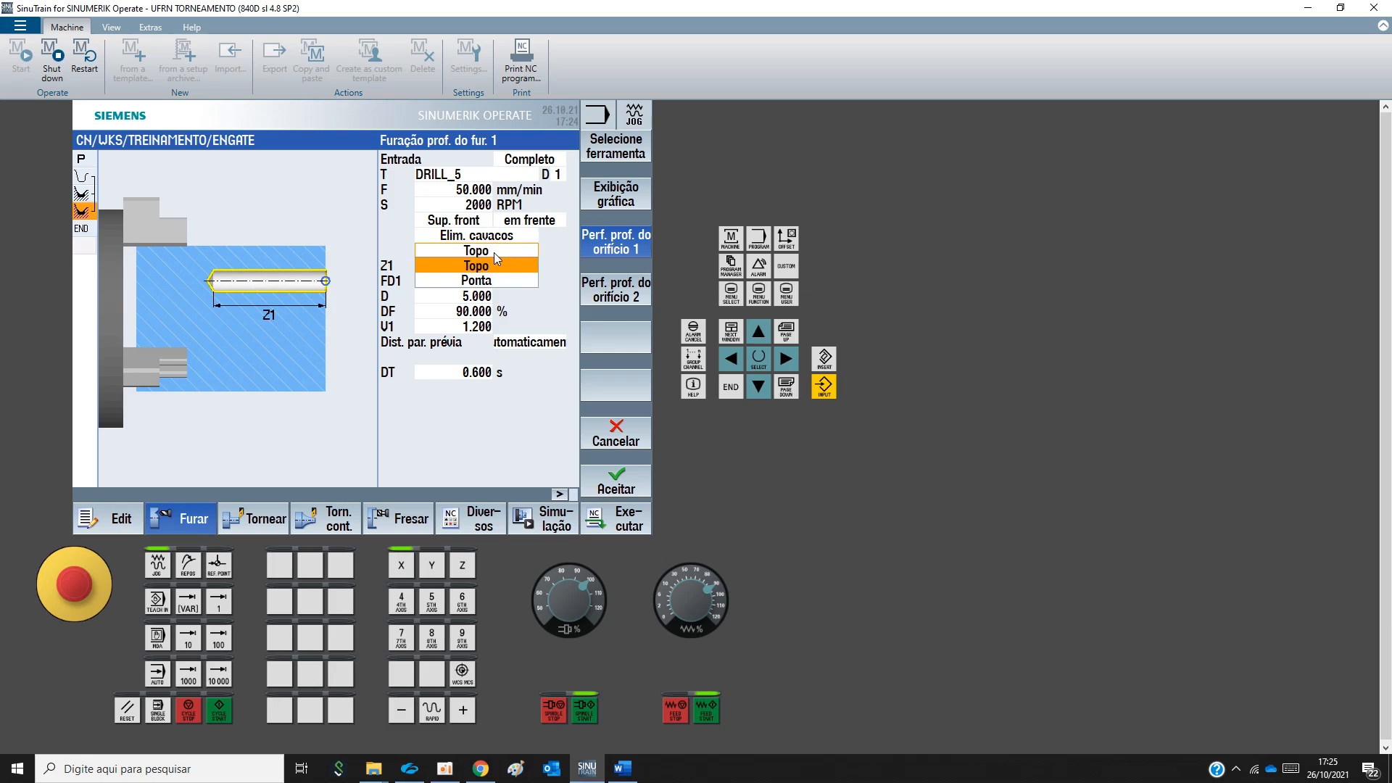
left_click(485, 274)
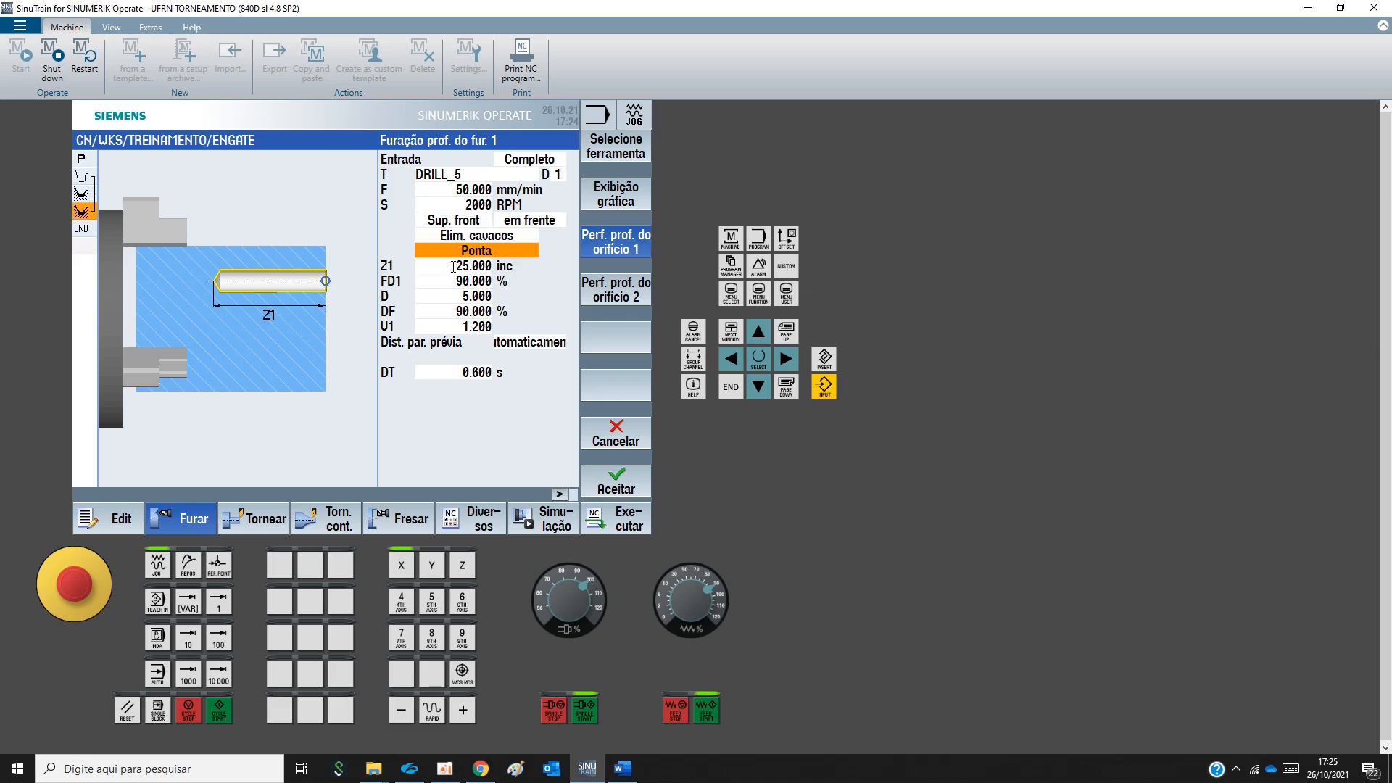
left_click(453, 267)
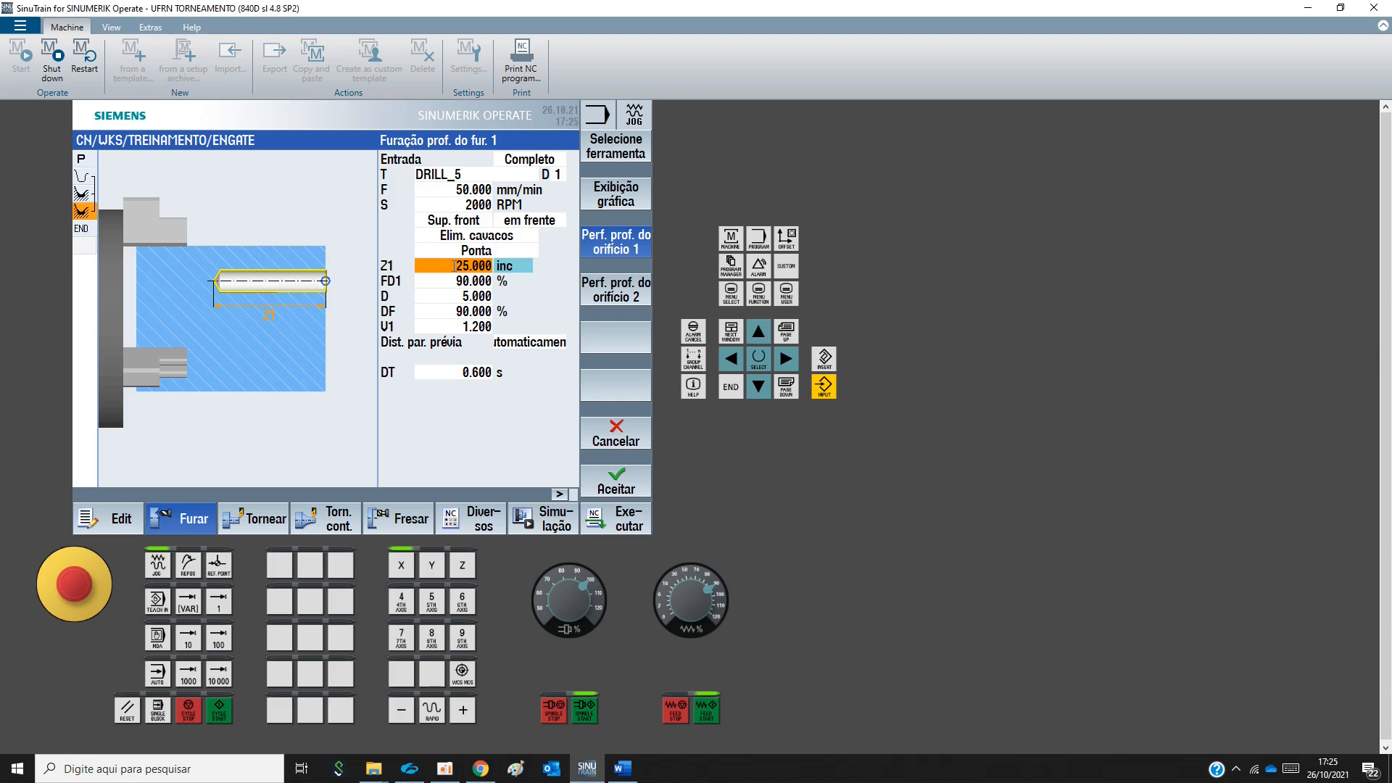
type("-10")
key("Return")
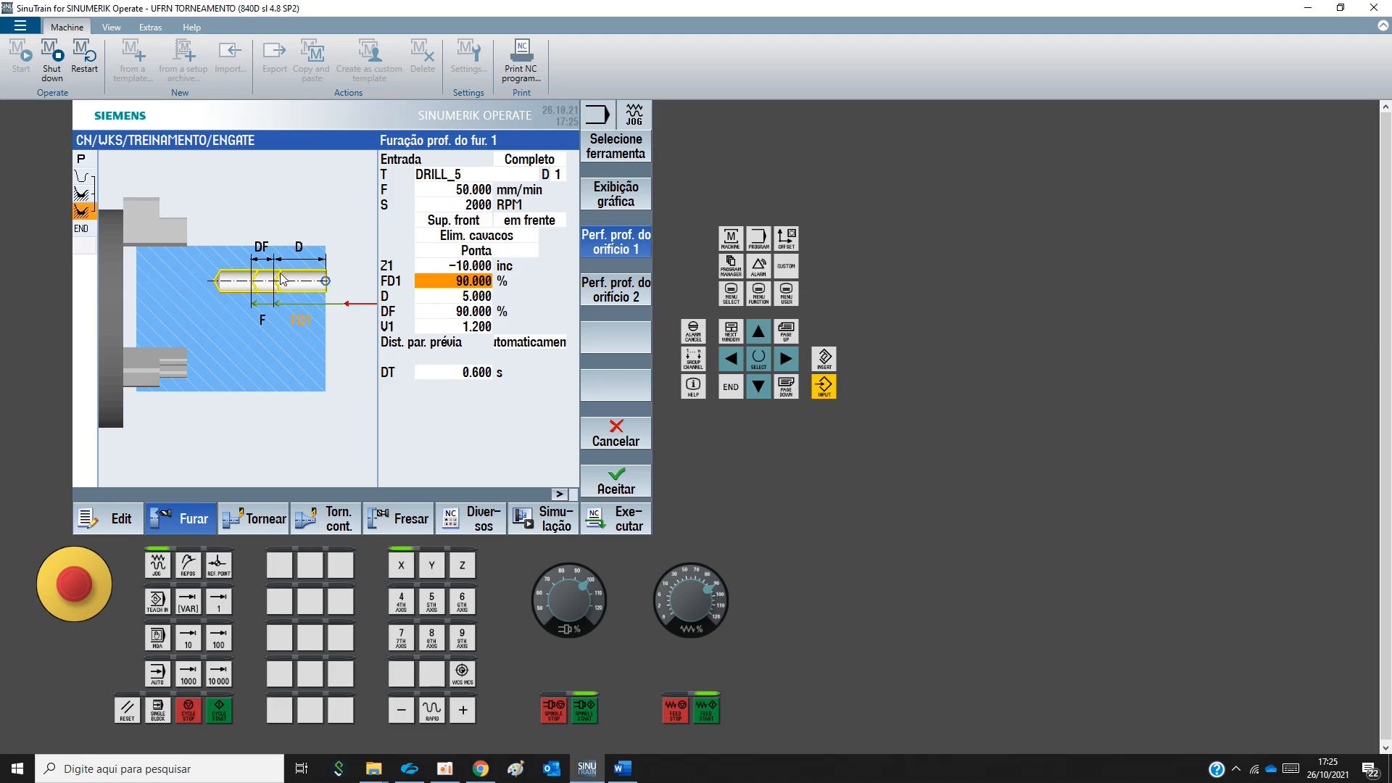
Review the parameters D, DF, V1 and DT of the deep-hole cycle, and accept the cycle into the program
left_click(434, 295)
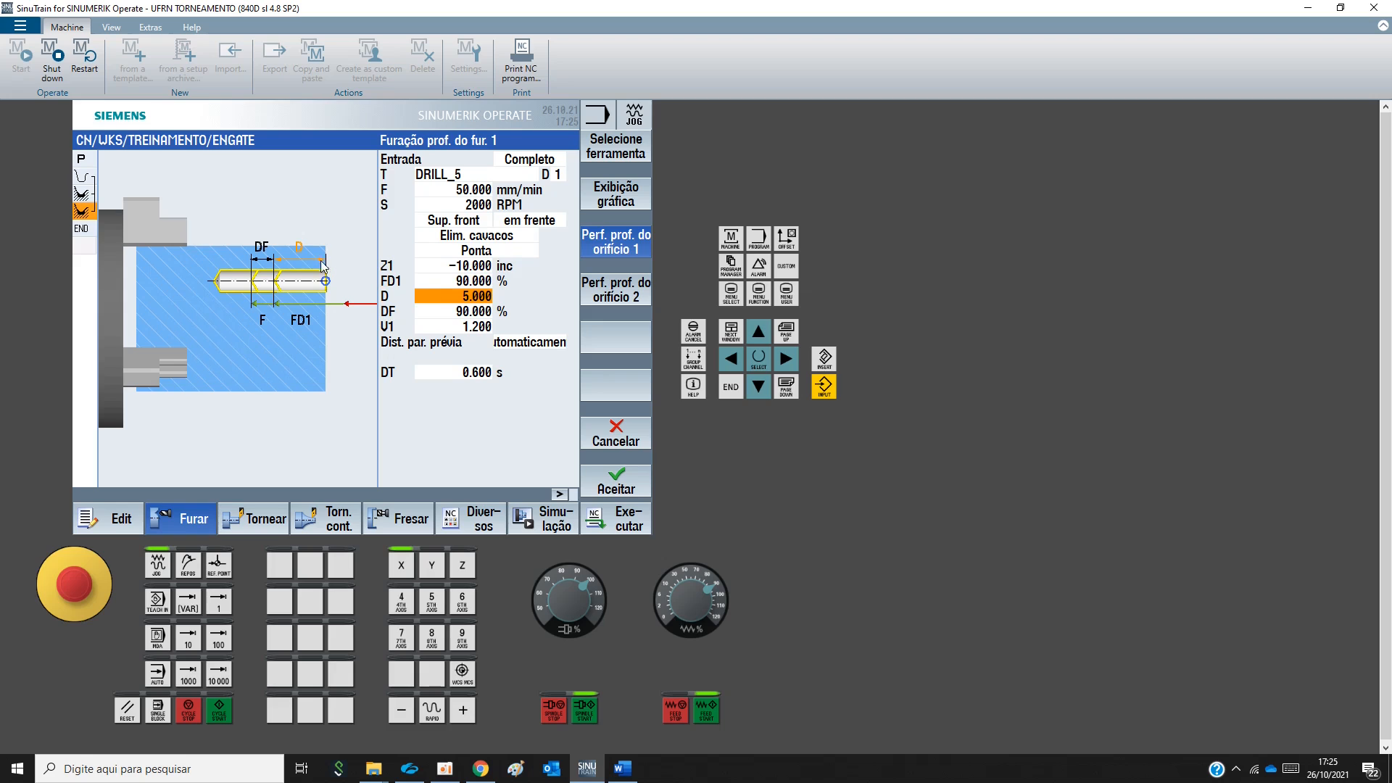
left_click(427, 312)
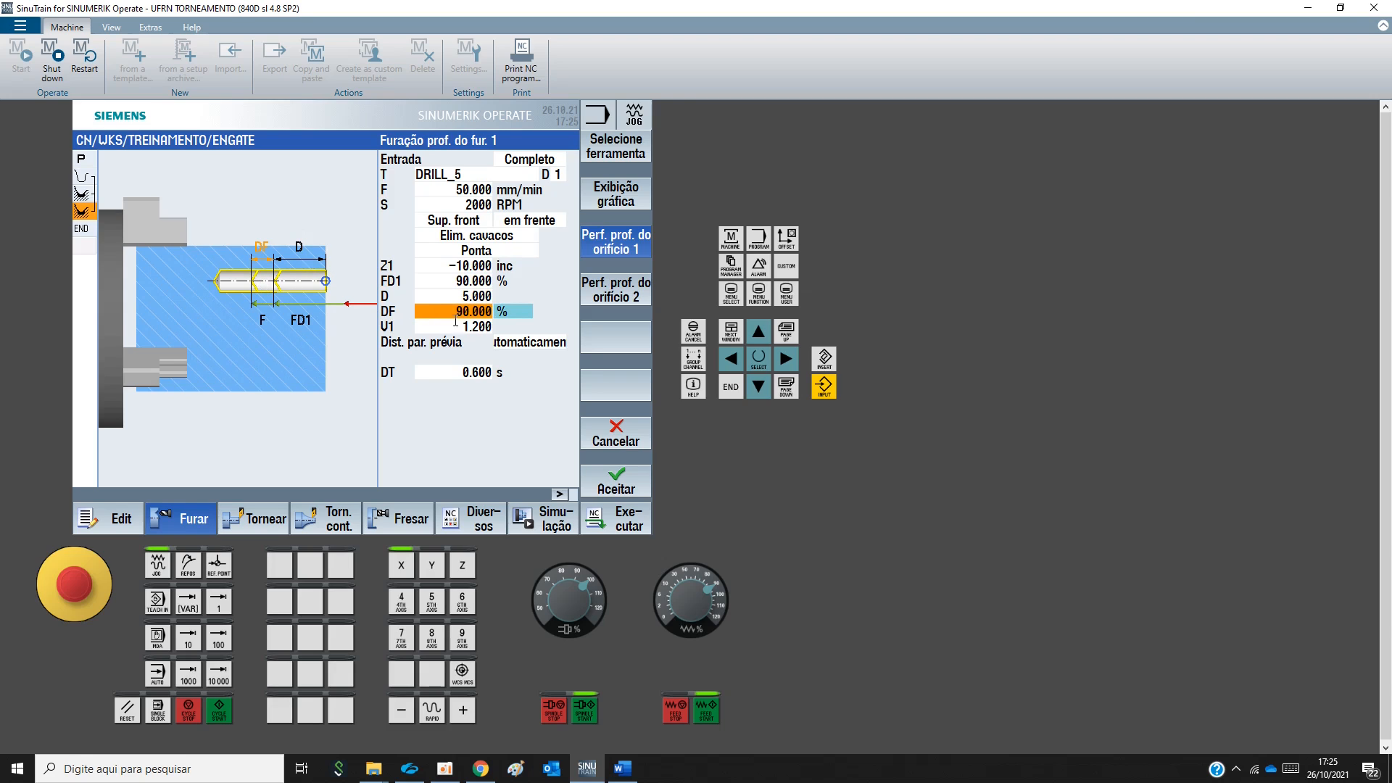
left_click(438, 327)
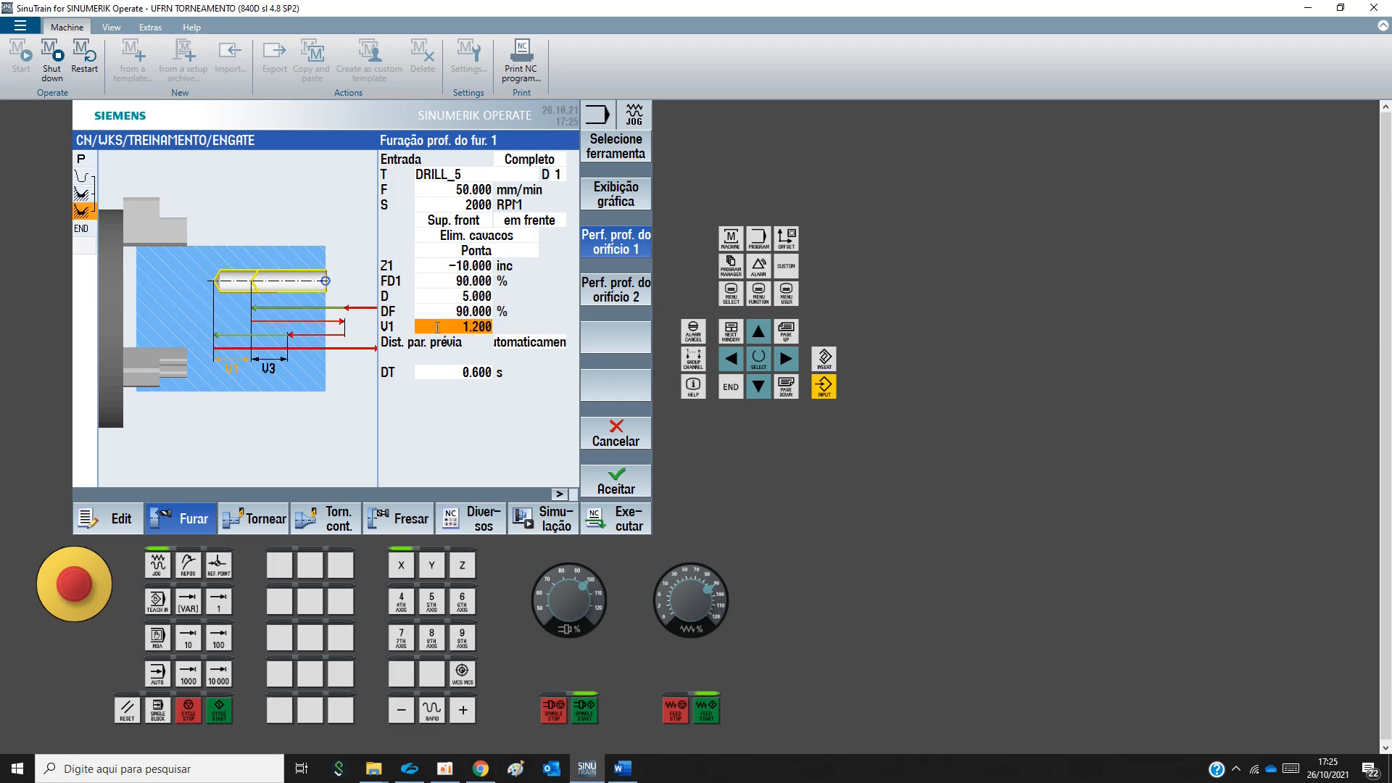
left_click(449, 370)
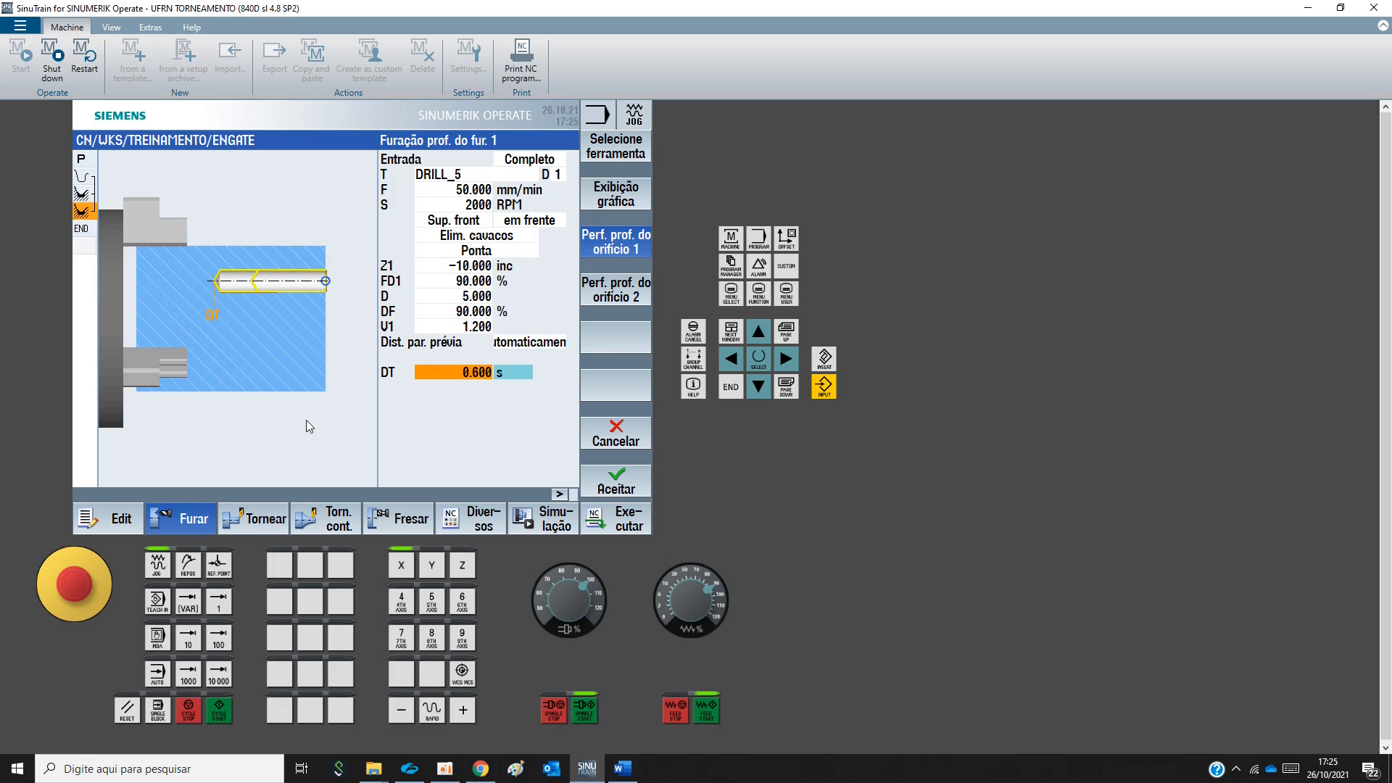
left_click(617, 474)
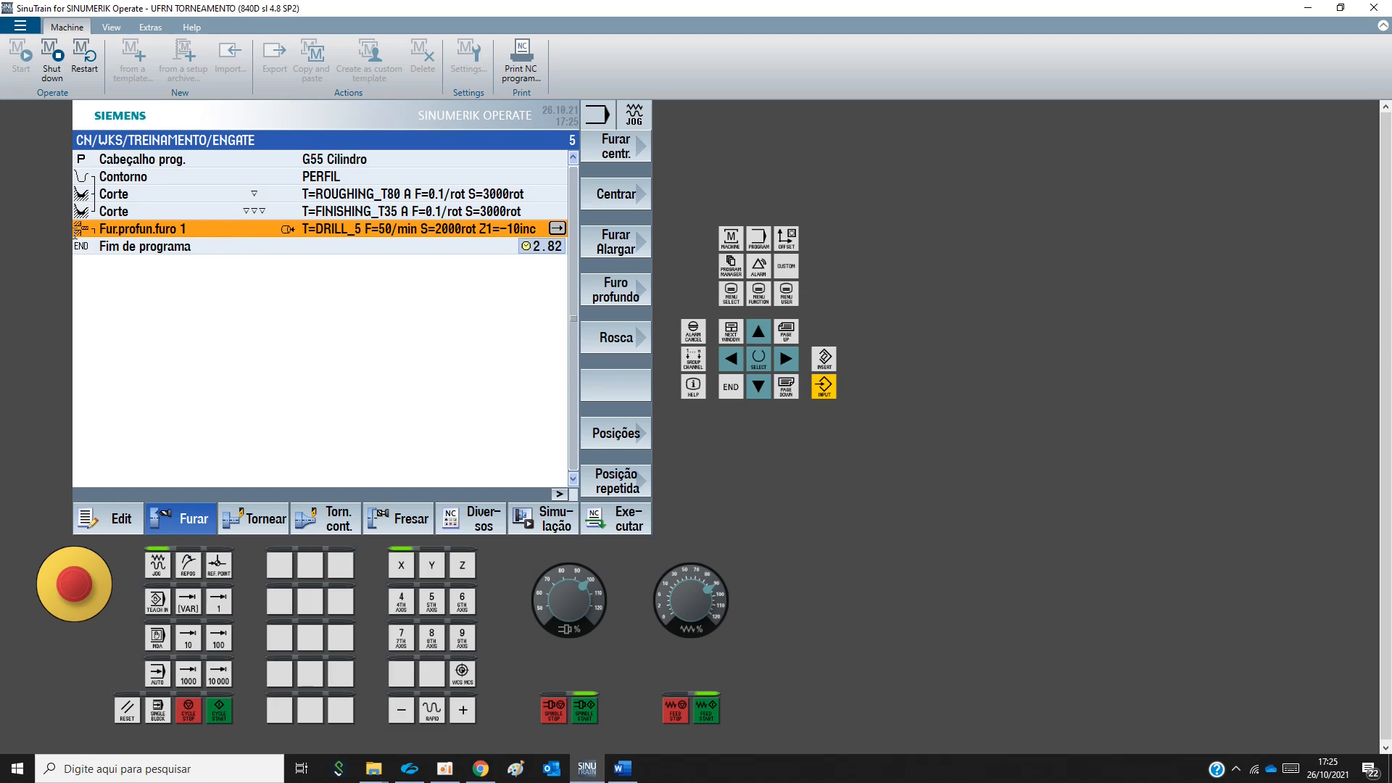
Add a free-position block for the deep hole on the front face at X0 = 0, Y0 = 0, with Z0 at 0
key("ctrl")
key("ctrl")
key("ctrl")
key("ctrl")
key("ctrl")
left_click(617, 435)
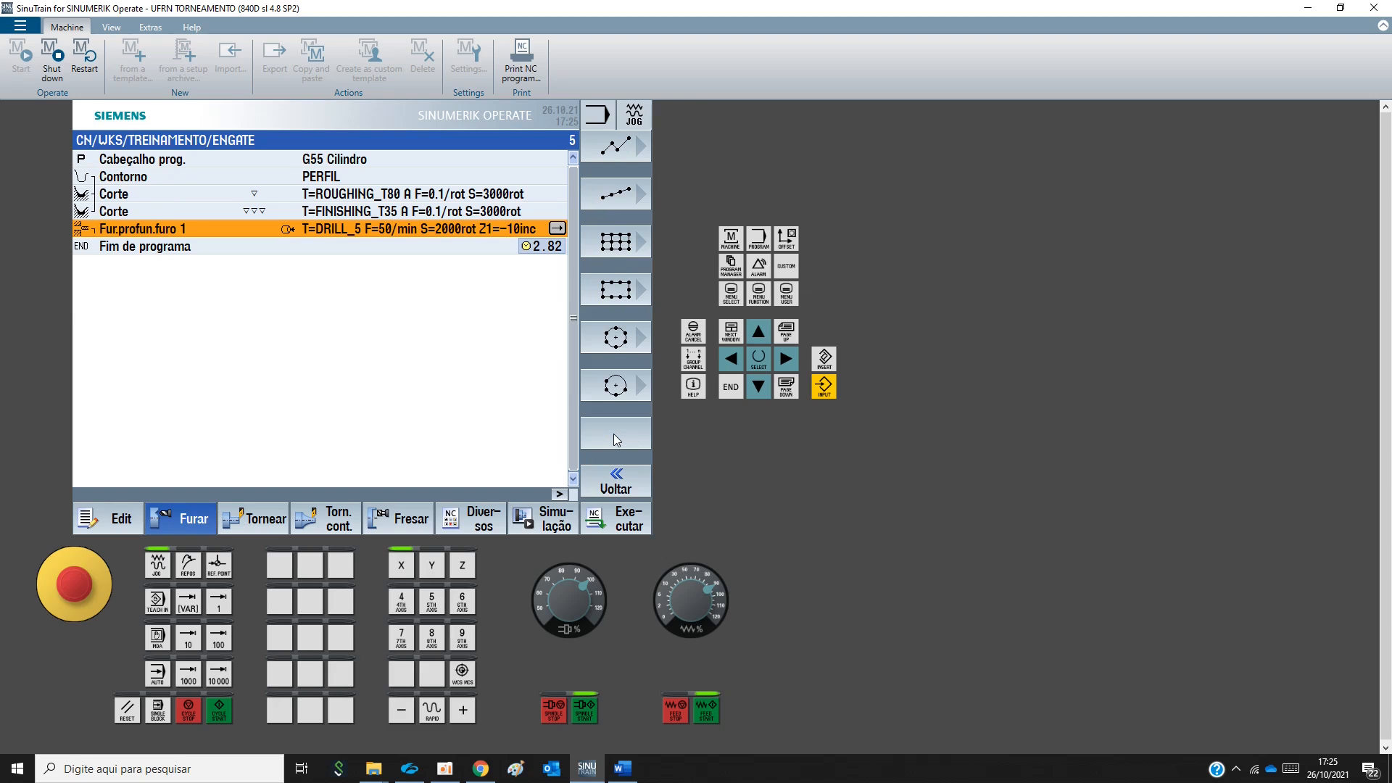
key("ctrl")
left_click(625, 157)
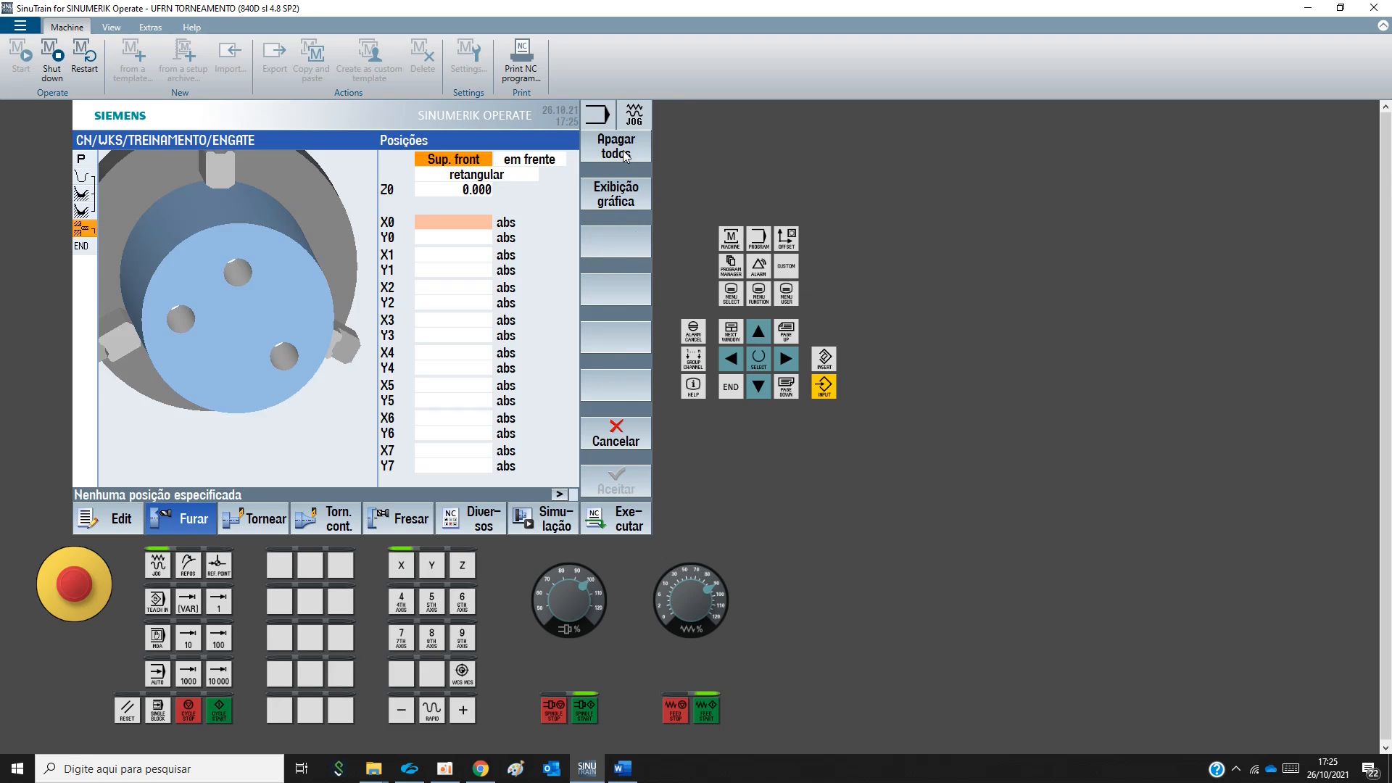
left_click(623, 429)
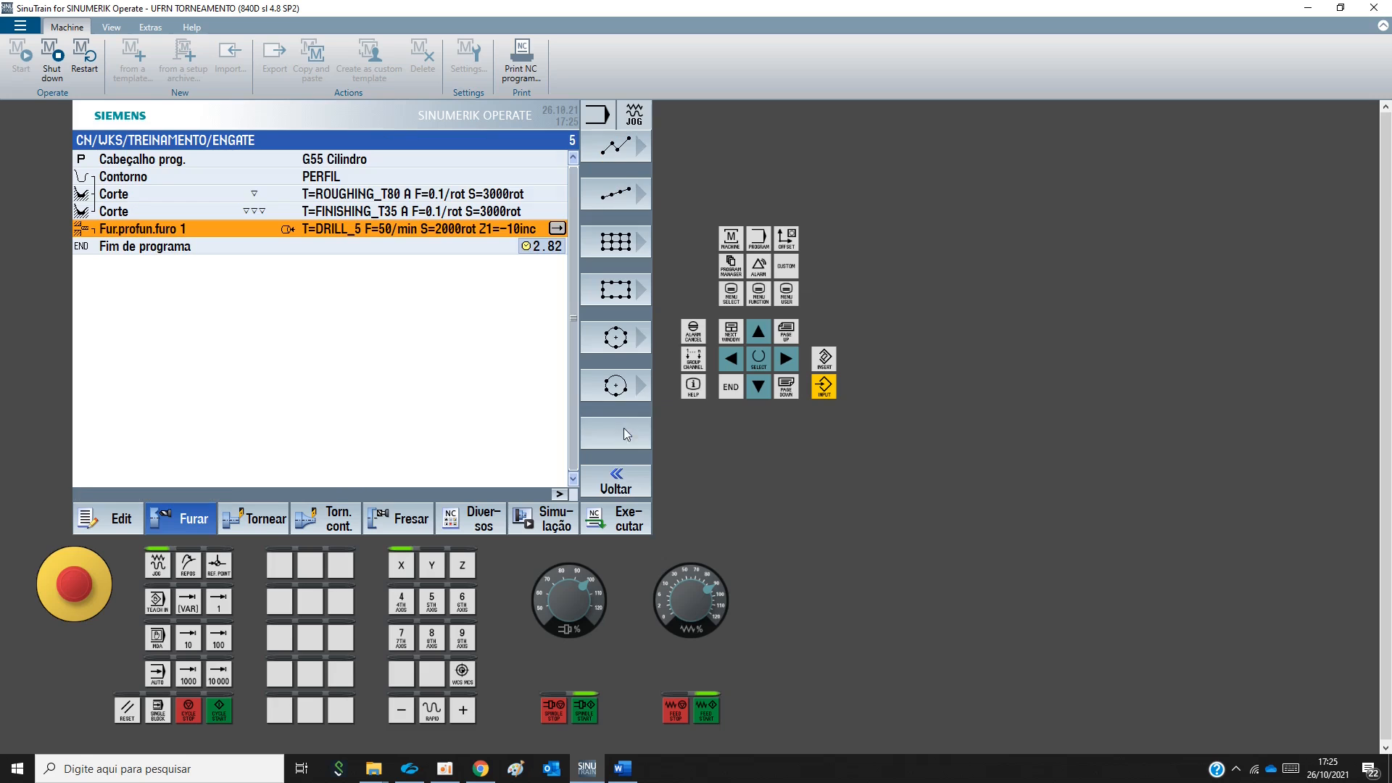
left_click(623, 155)
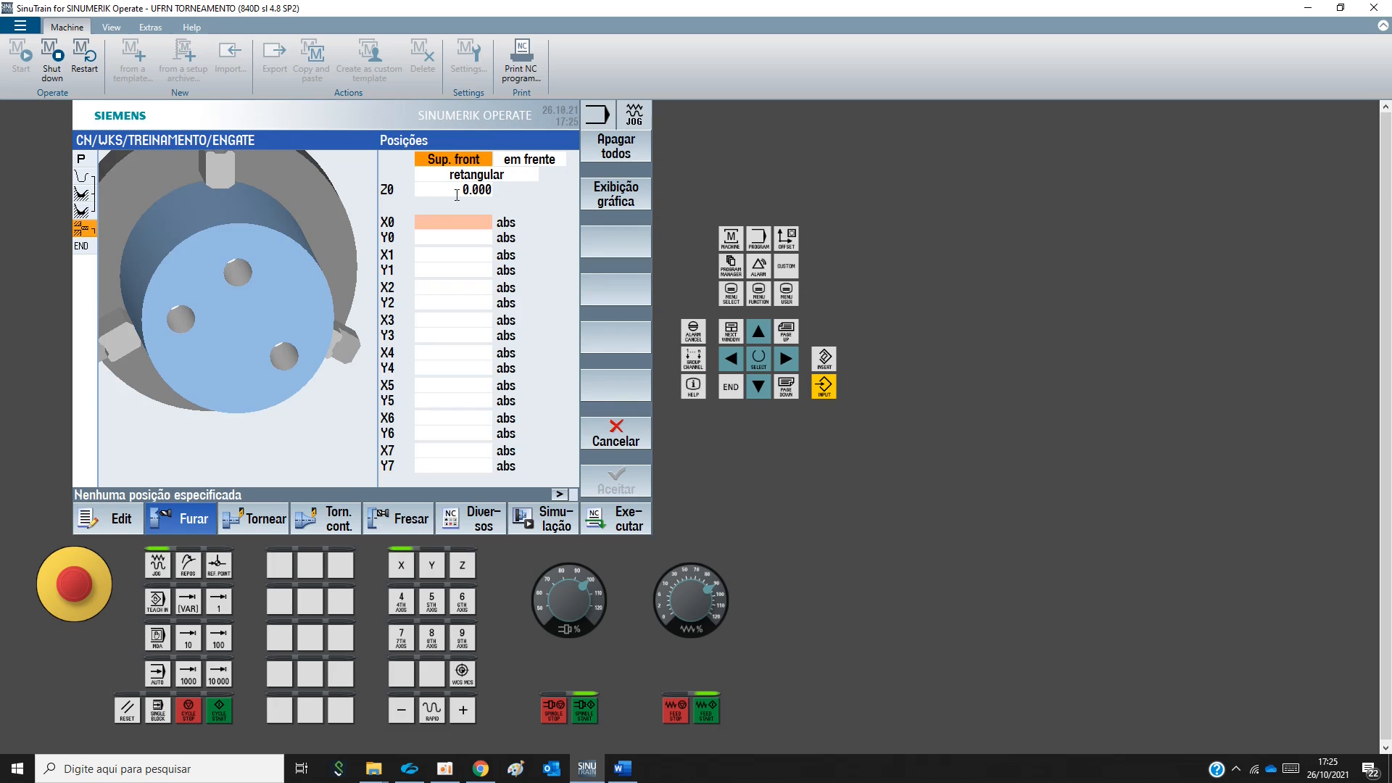
left_click(447, 192)
left_click(436, 223)
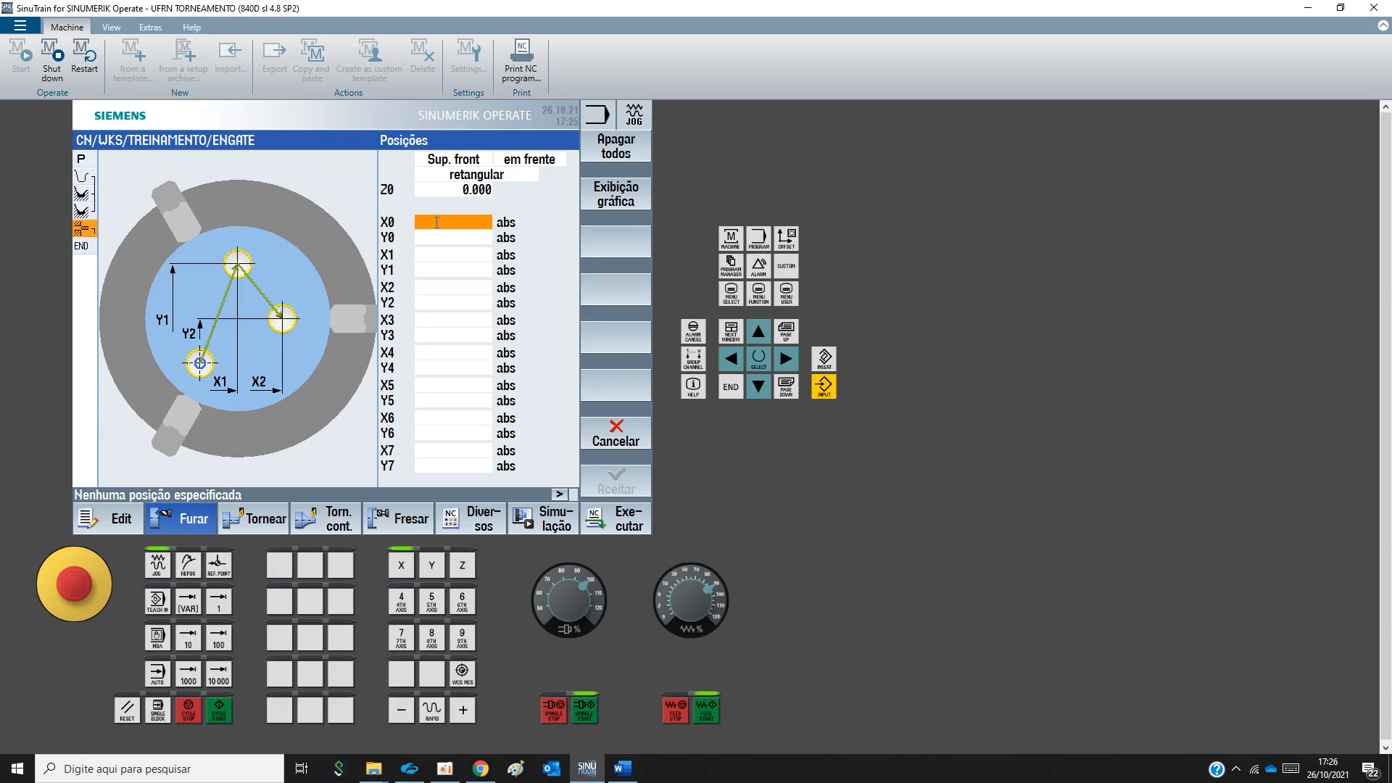
type("0")
left_click(441, 238)
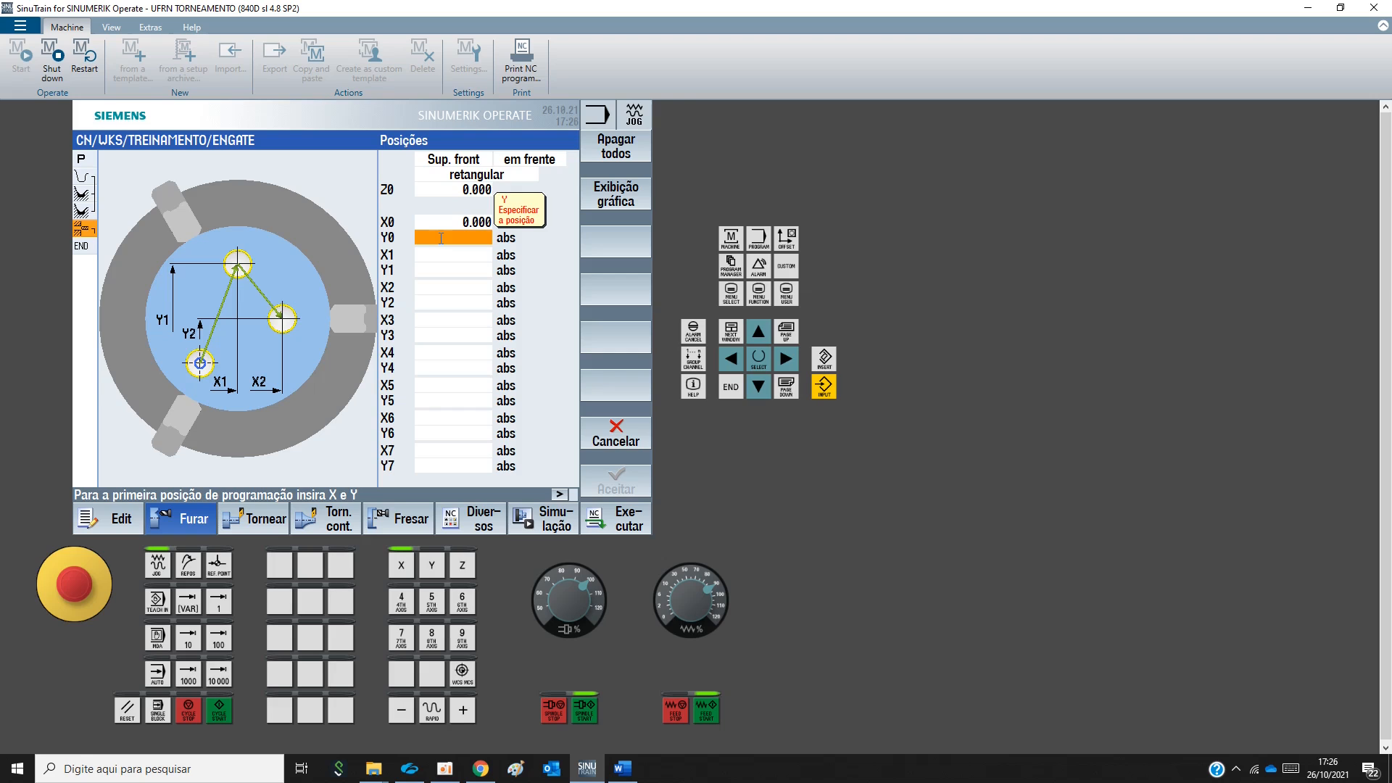
type("0")
key("Return")
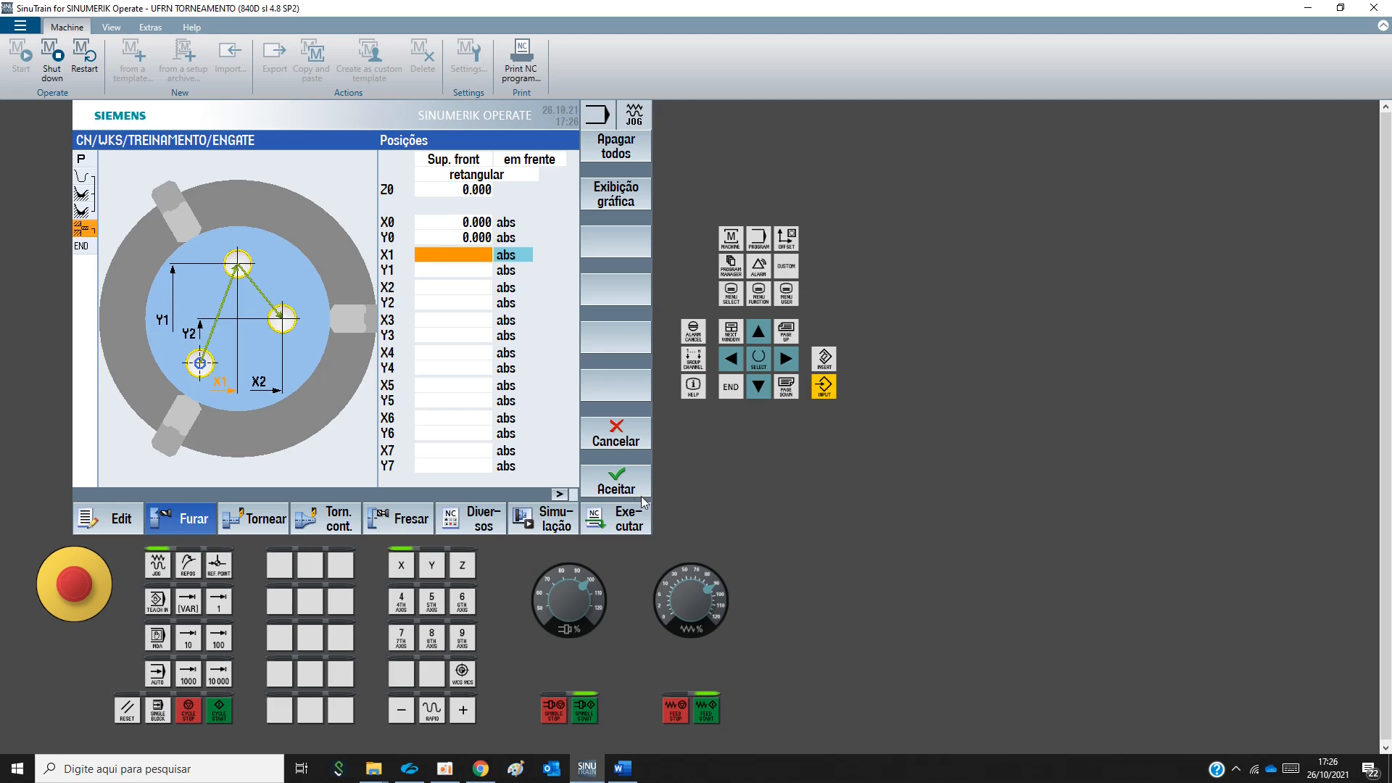
left_click(631, 477)
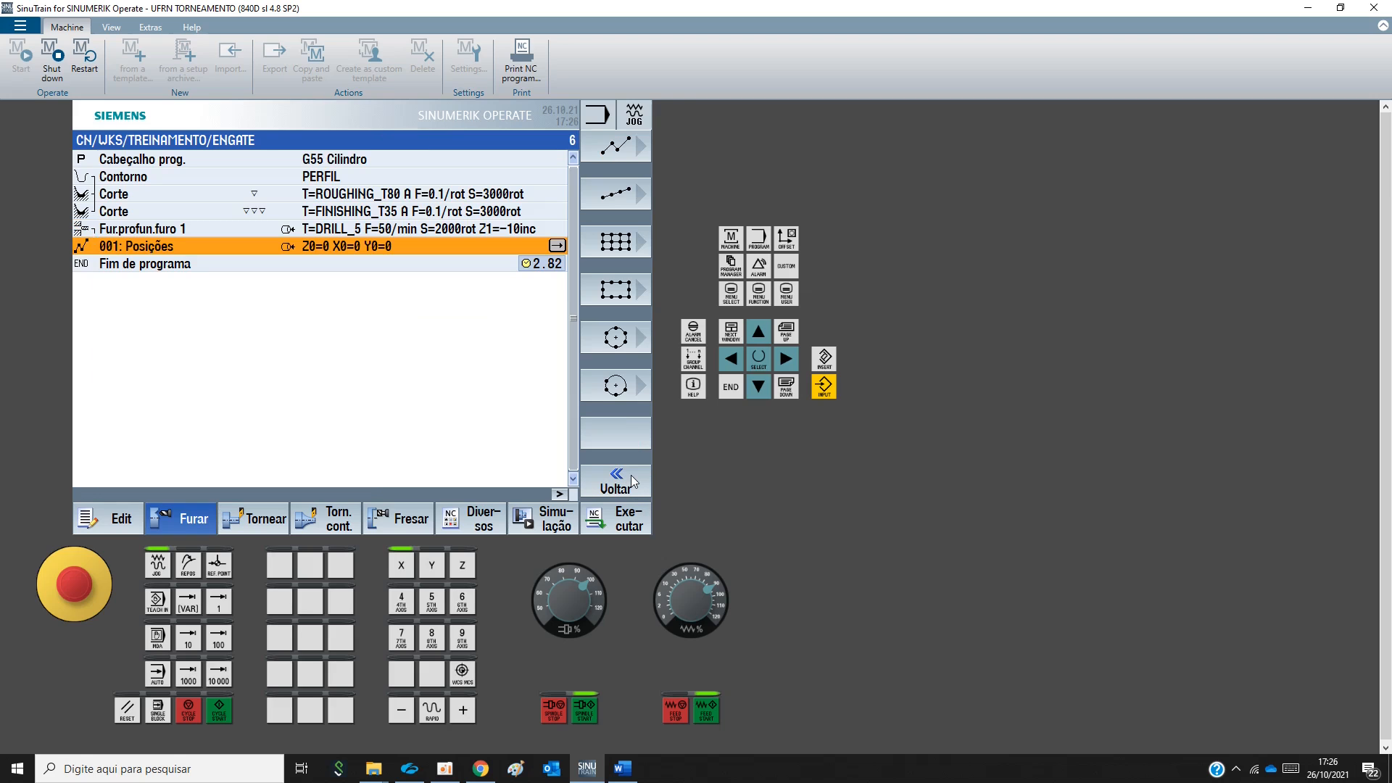
Simulate the complete ENGATE program in the 3D view, including the drilled hole, and return to the program editor
left_click(545, 514)
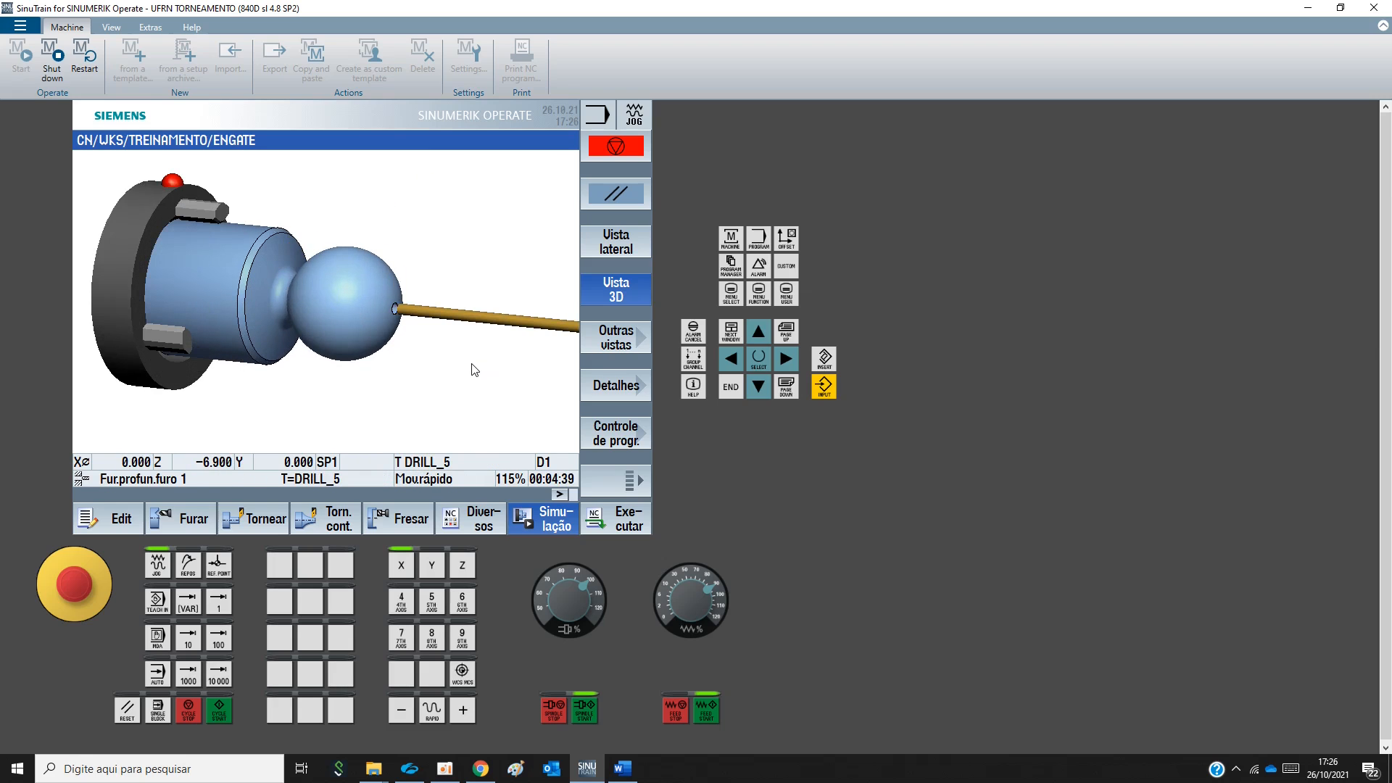
mouse_move(449, 374)
left_mouse_down()
mouse_move(416, 376)
mouse_move(437, 358)
mouse_move(423, 348)
mouse_move(416, 362)
mouse_move(406, 342)
mouse_move(439, 371)
left_mouse_up()
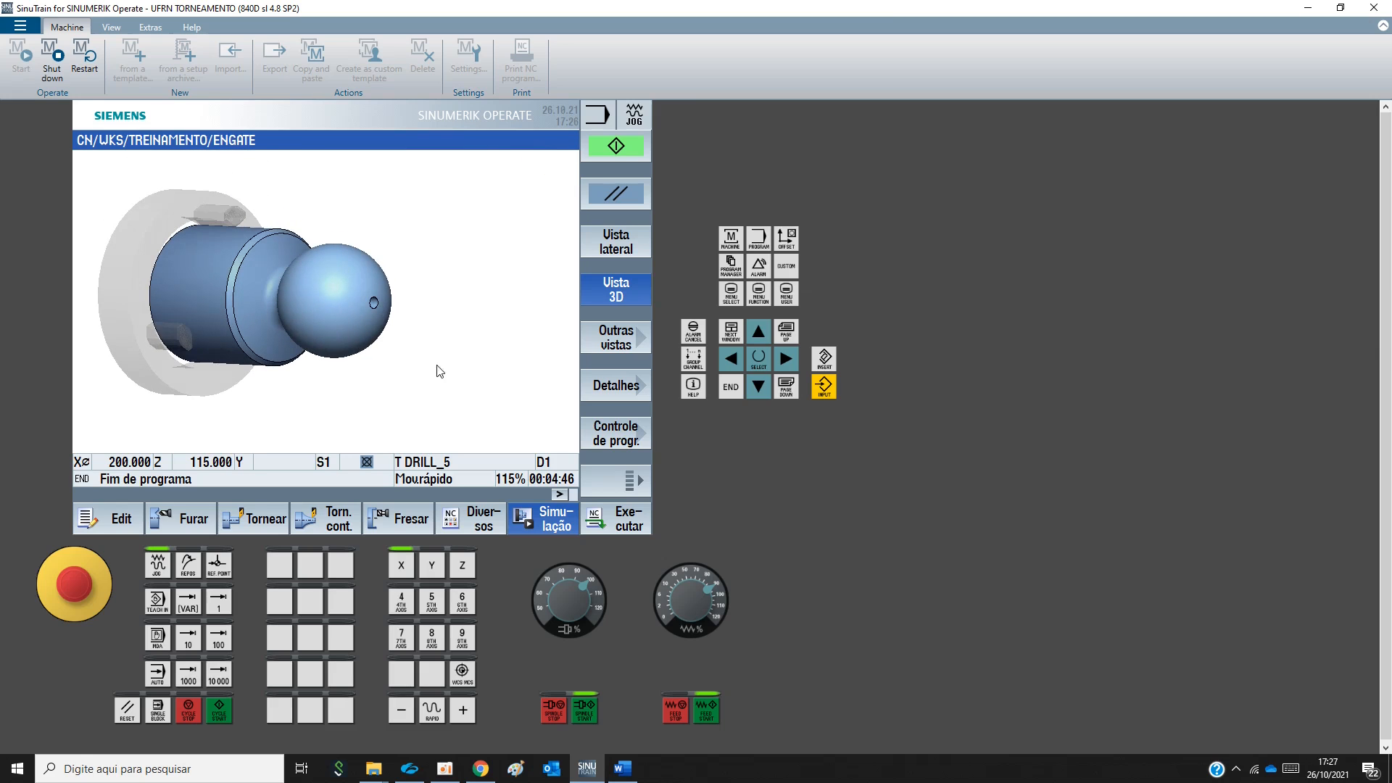
left_click(132, 524)
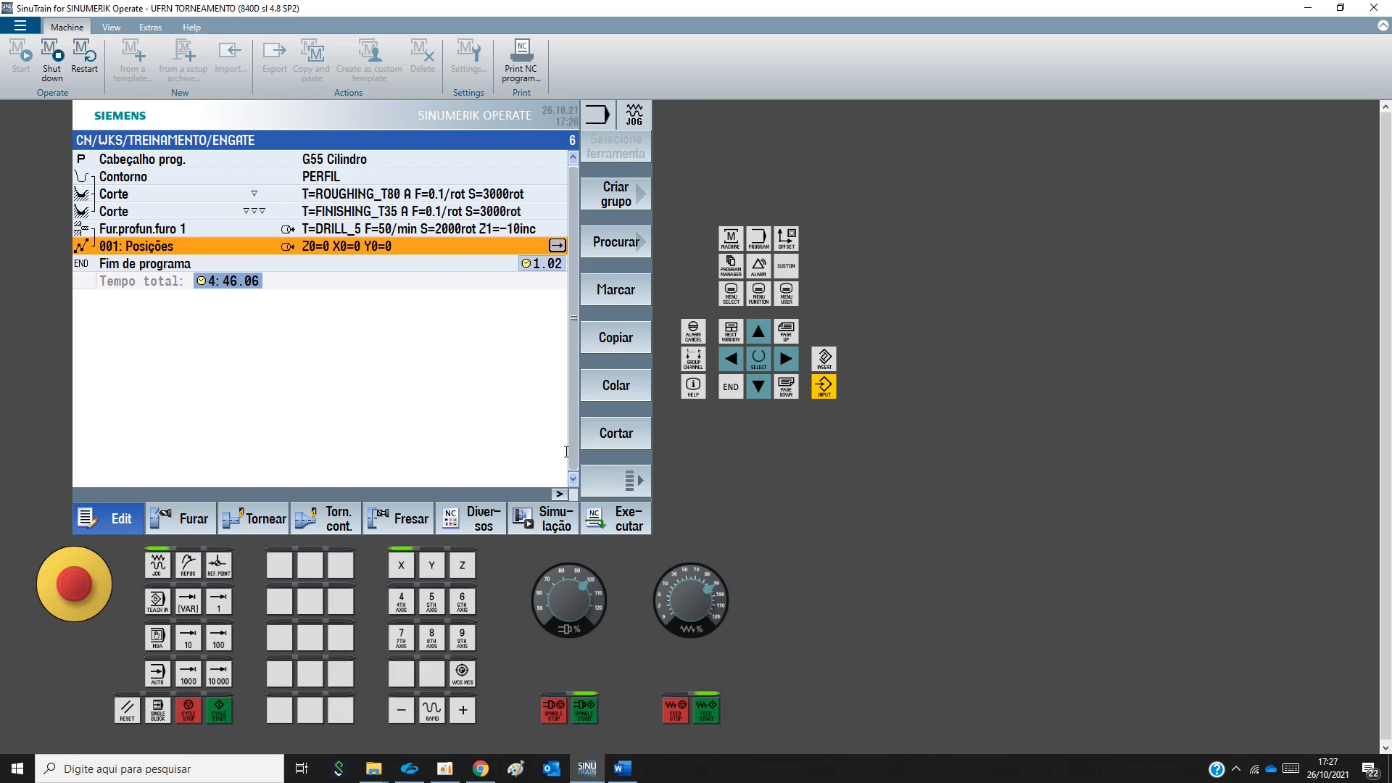
left_click(193, 518)
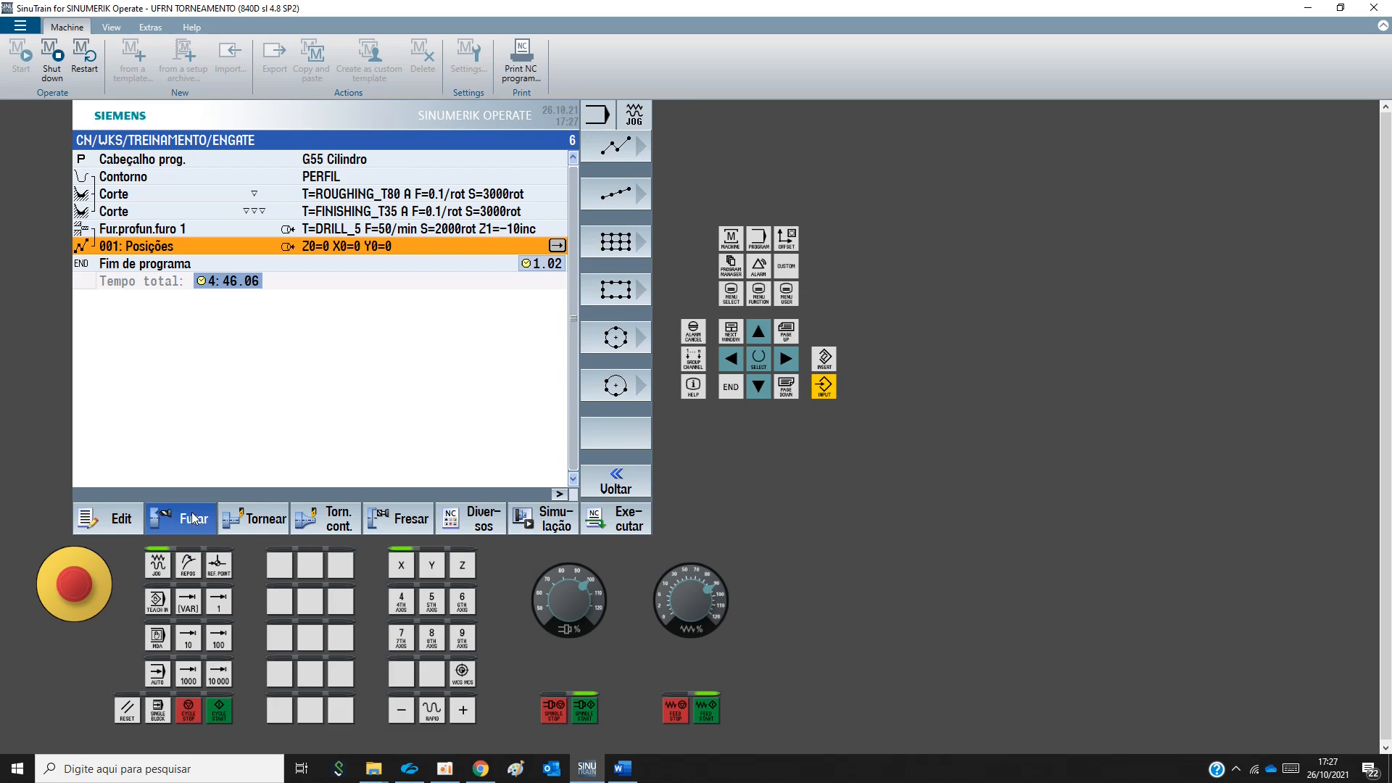
left_click(629, 475)
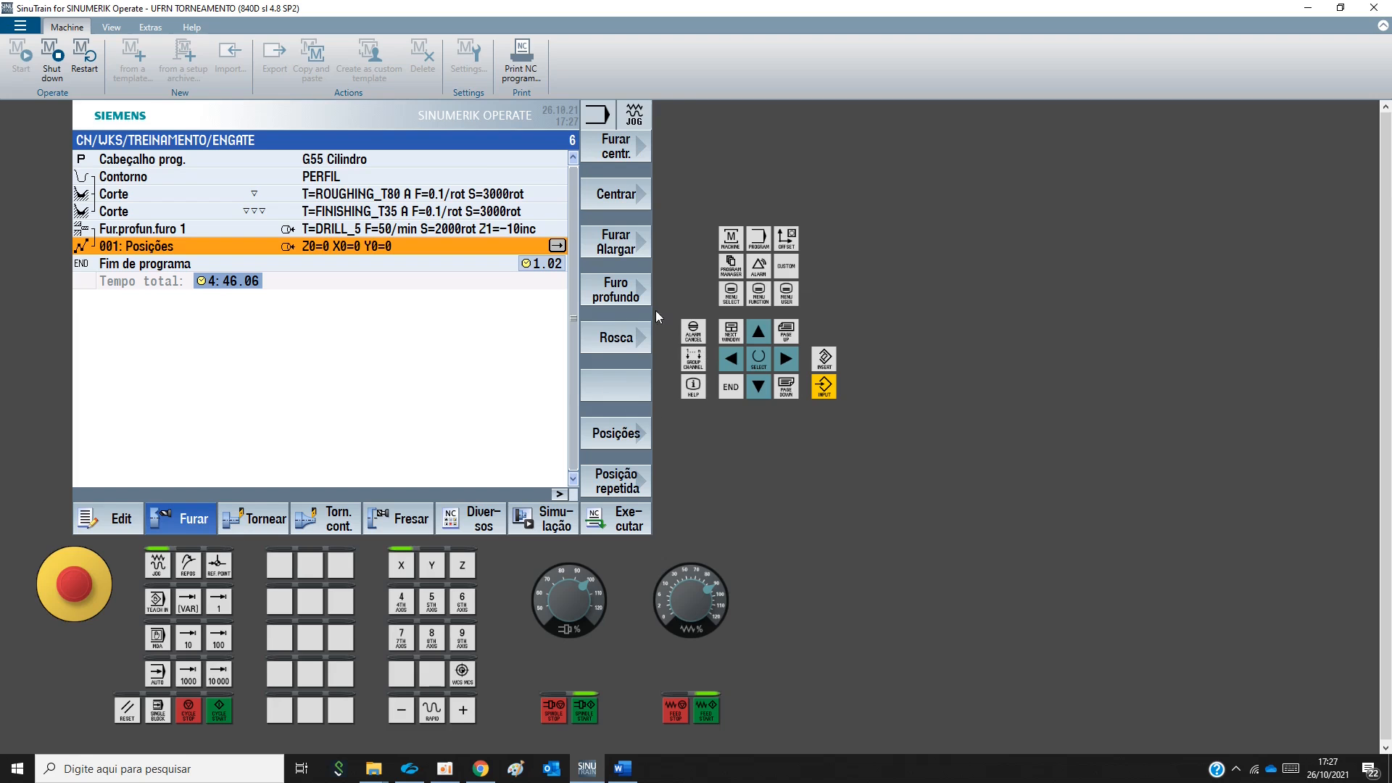
left_click(623, 335)
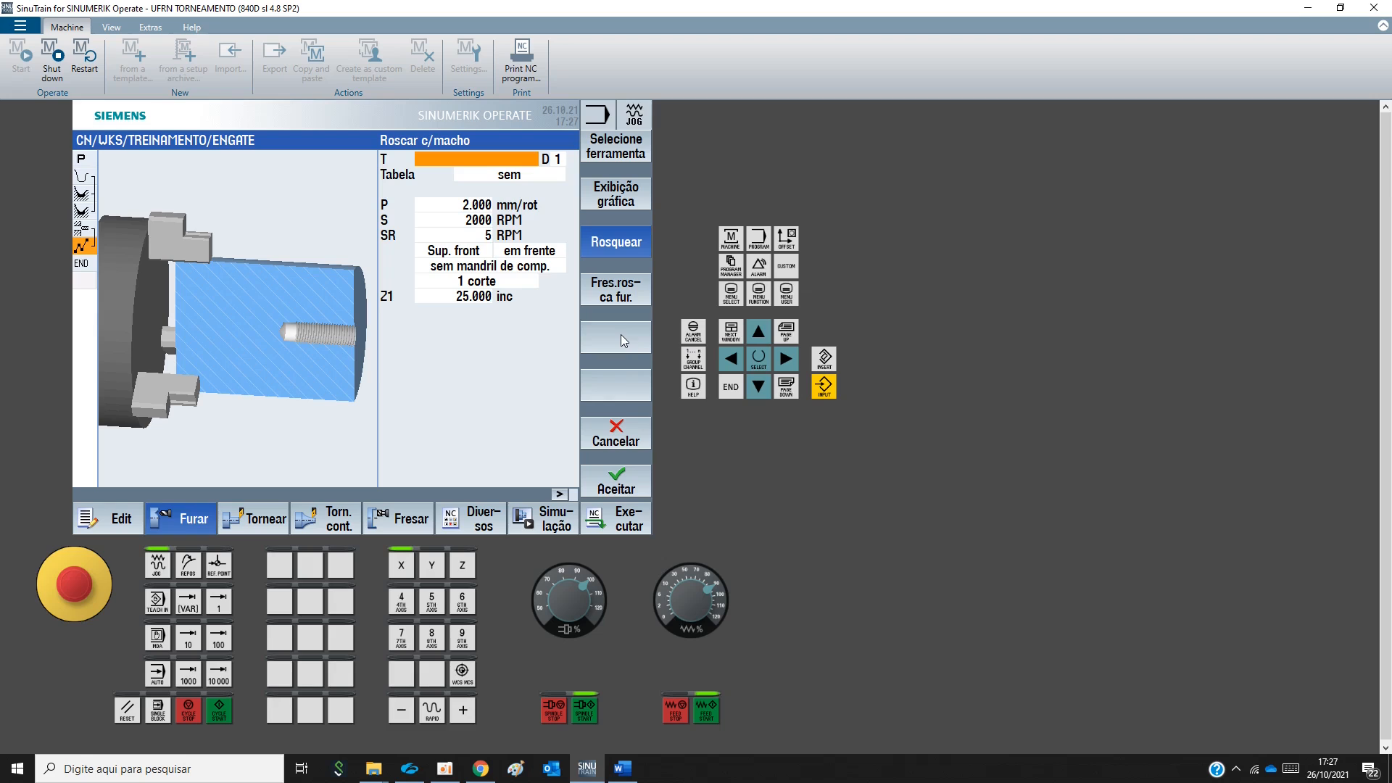
left_click(616, 435)
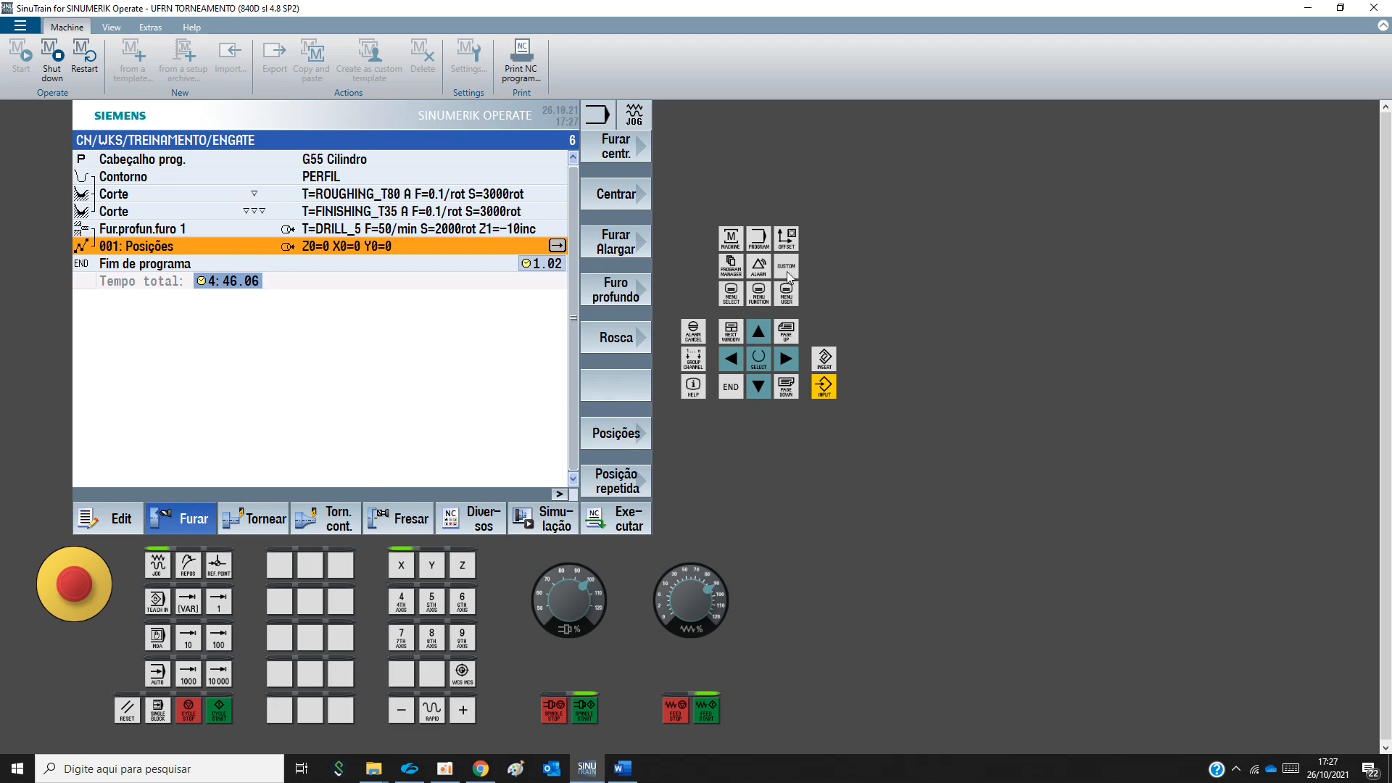
Open the tool list and select empty magazine location 14
left_click(787, 238)
scroll(182, 338, "up", 2)
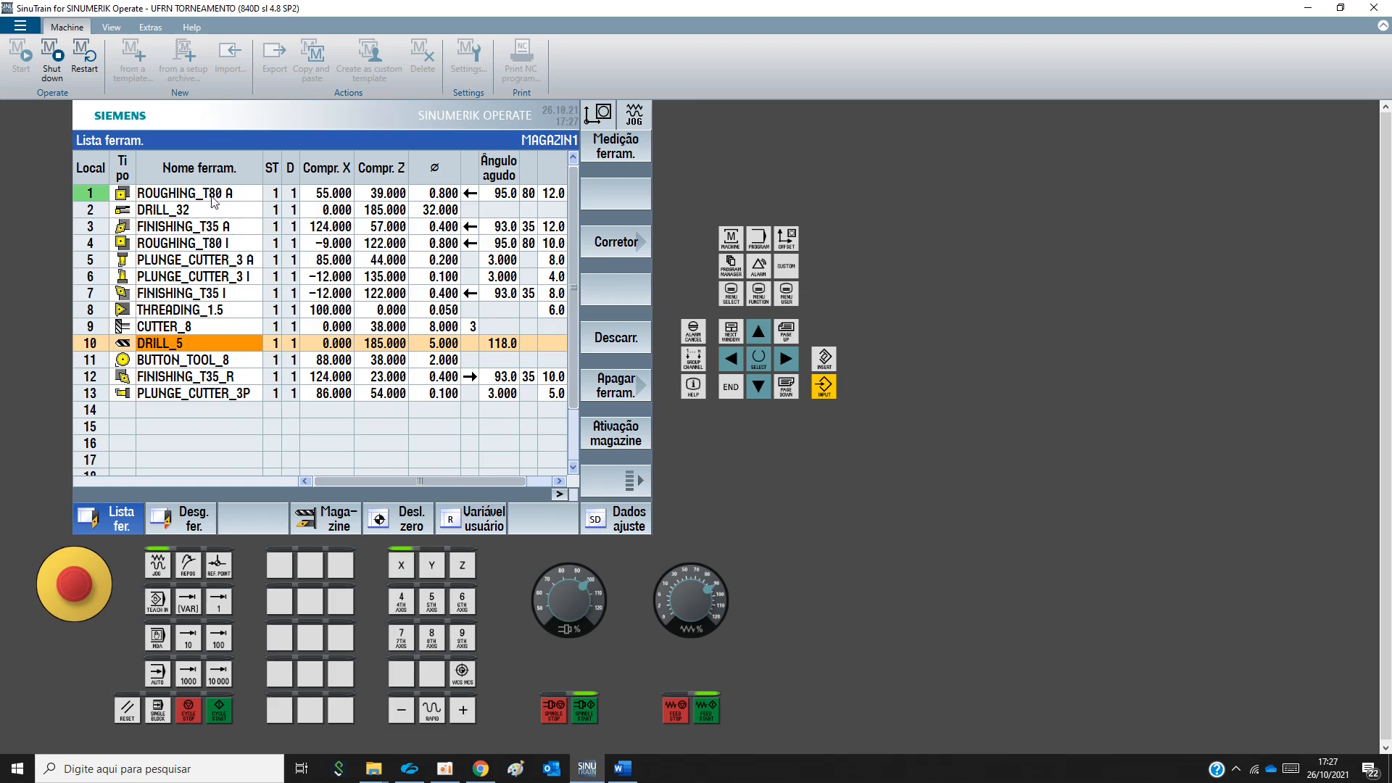
scroll(210, 206, "down", 3)
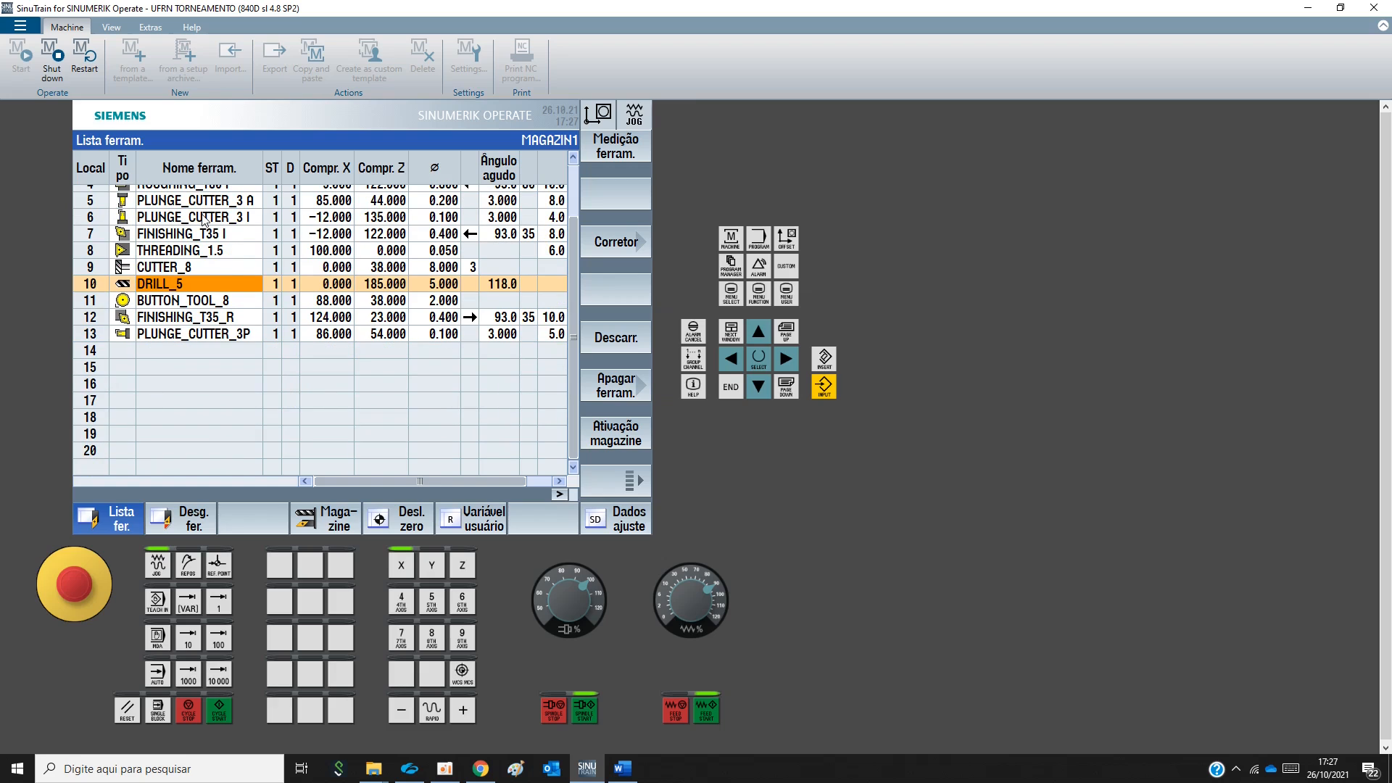
left_click(170, 356)
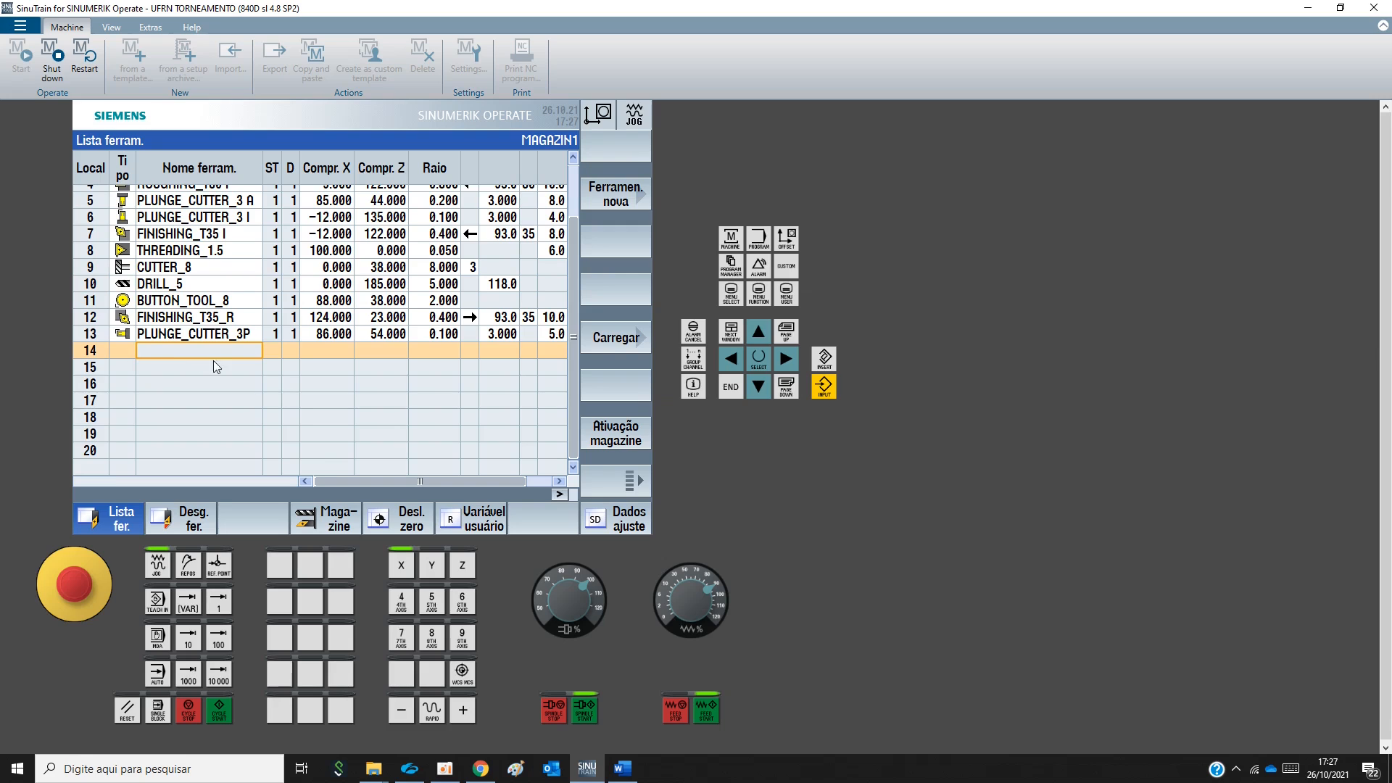
key("ctrl")
key("ctrl")
key("ctrl")
key("ctrl")
key("ctrl")
key("ctrl")
key("ctrl")
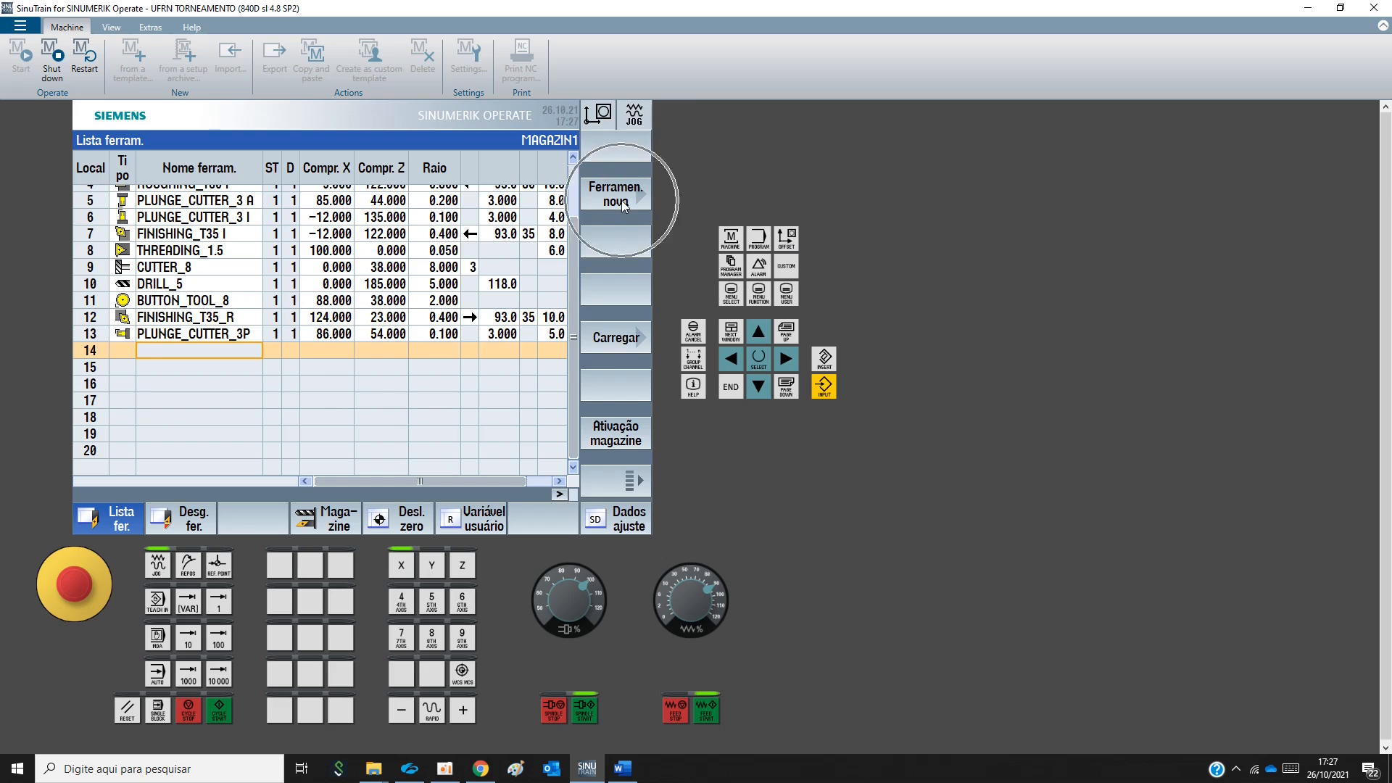
Create a new milling tool of type 110 - Ponta esf., cilínd. with its tip pointing down
left_click(624, 207)
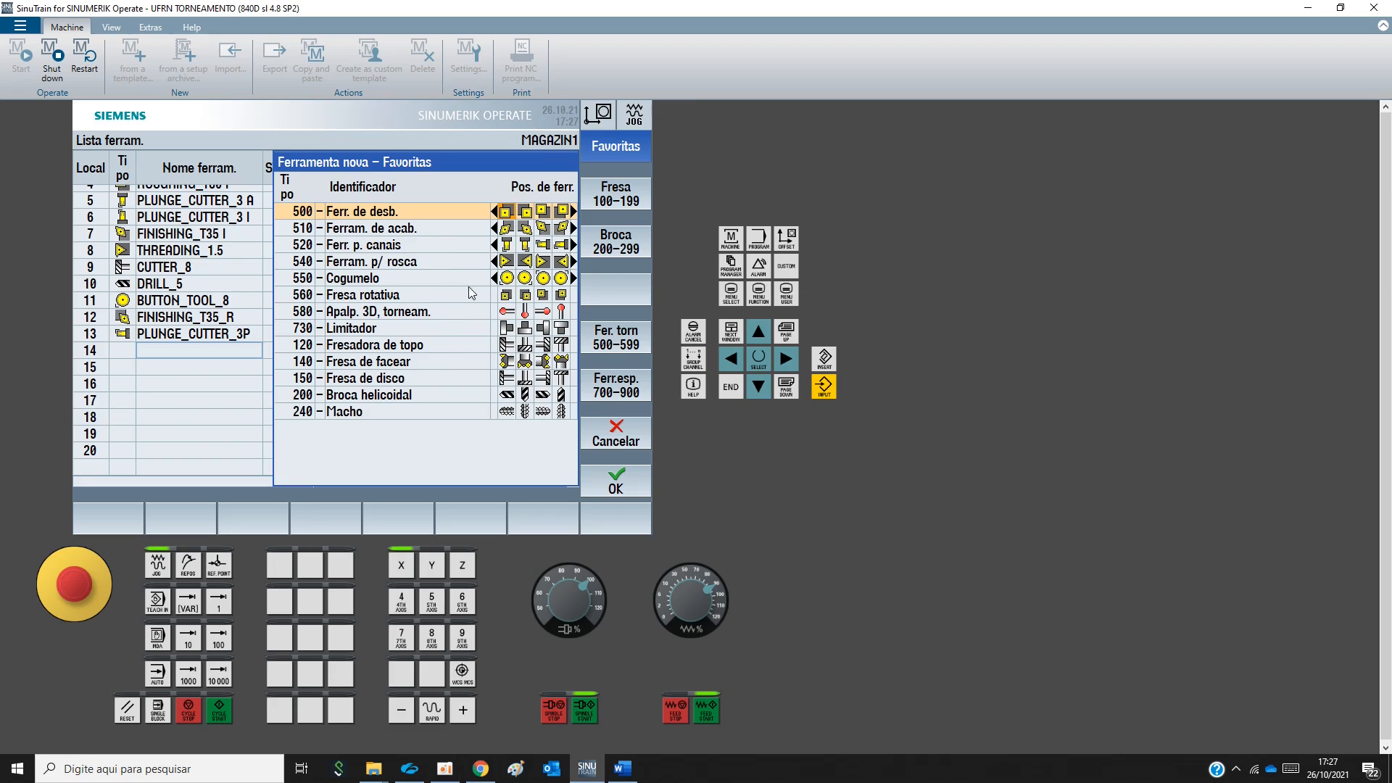
left_click(515, 246)
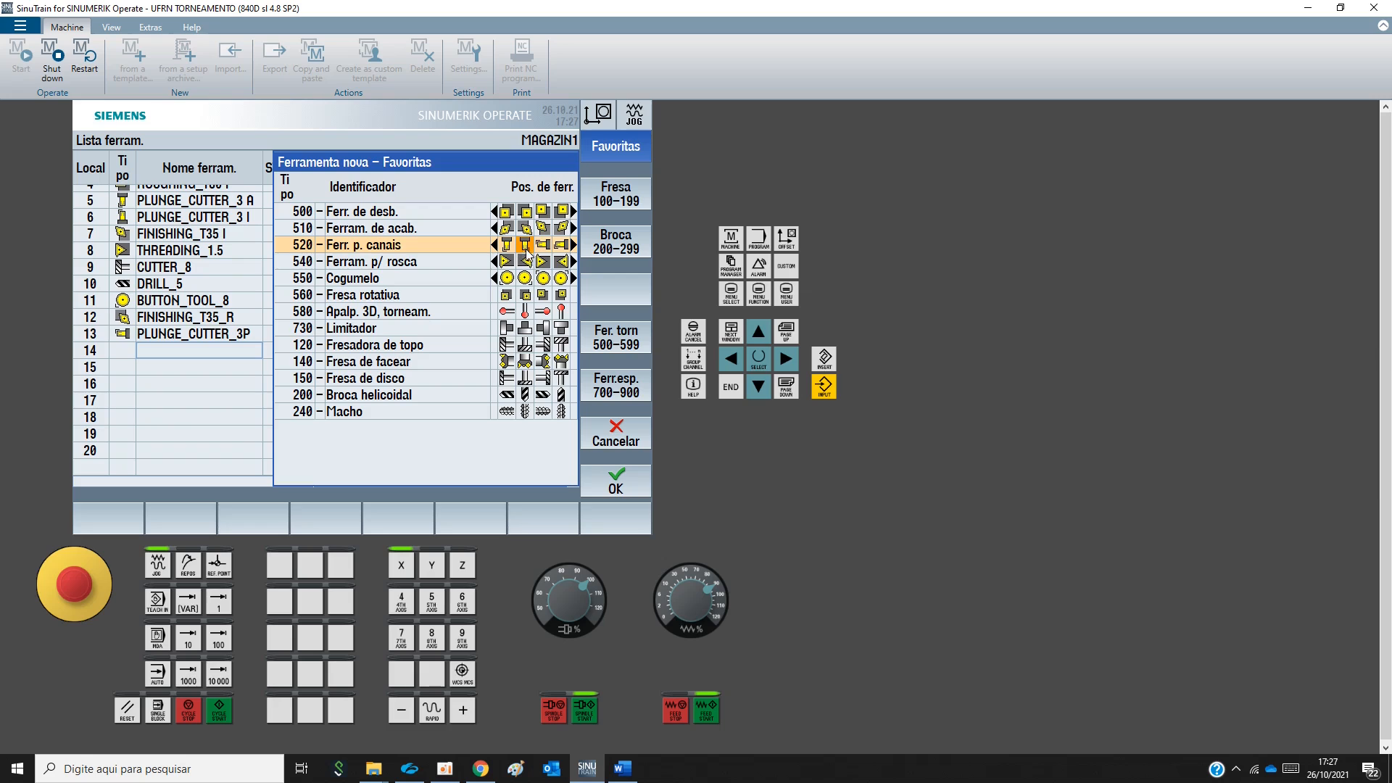
left_click(562, 244)
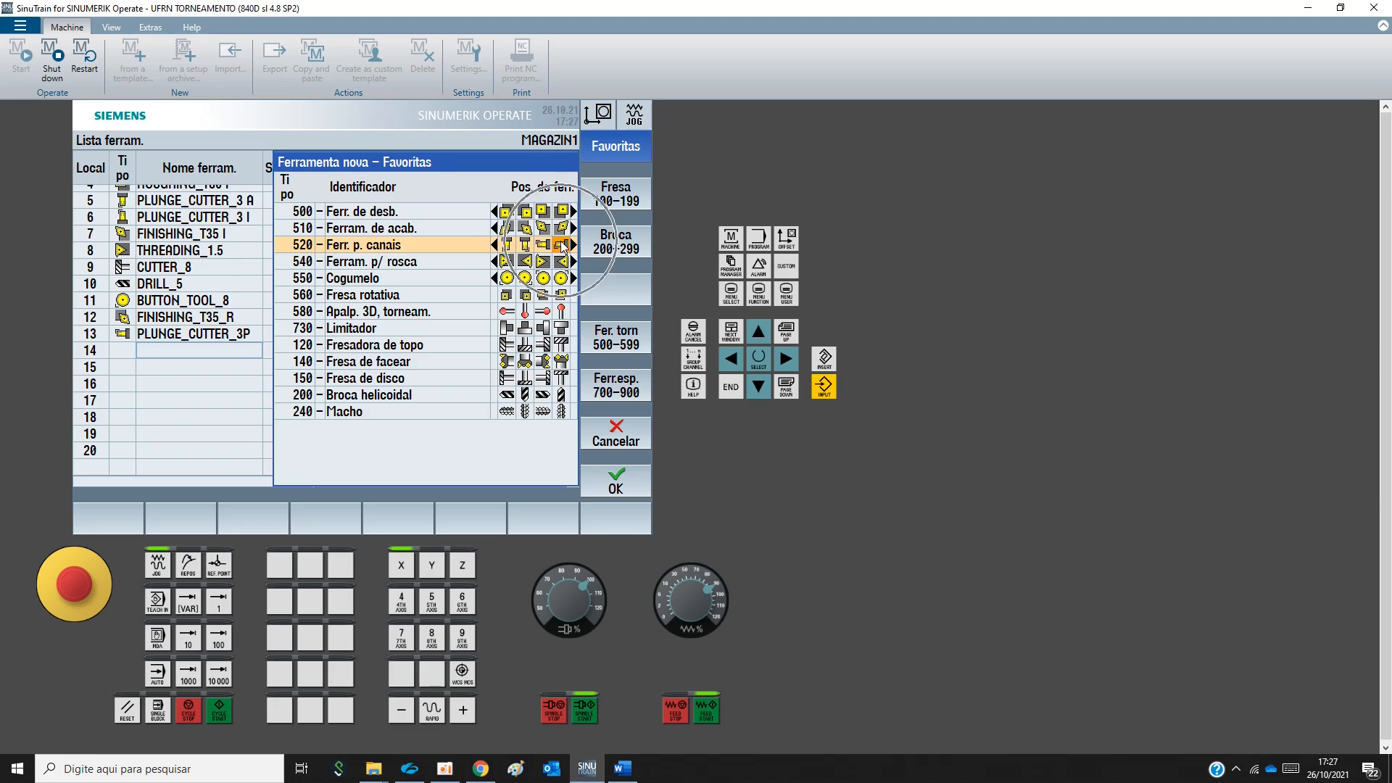
left_click(515, 280)
left_click(510, 281)
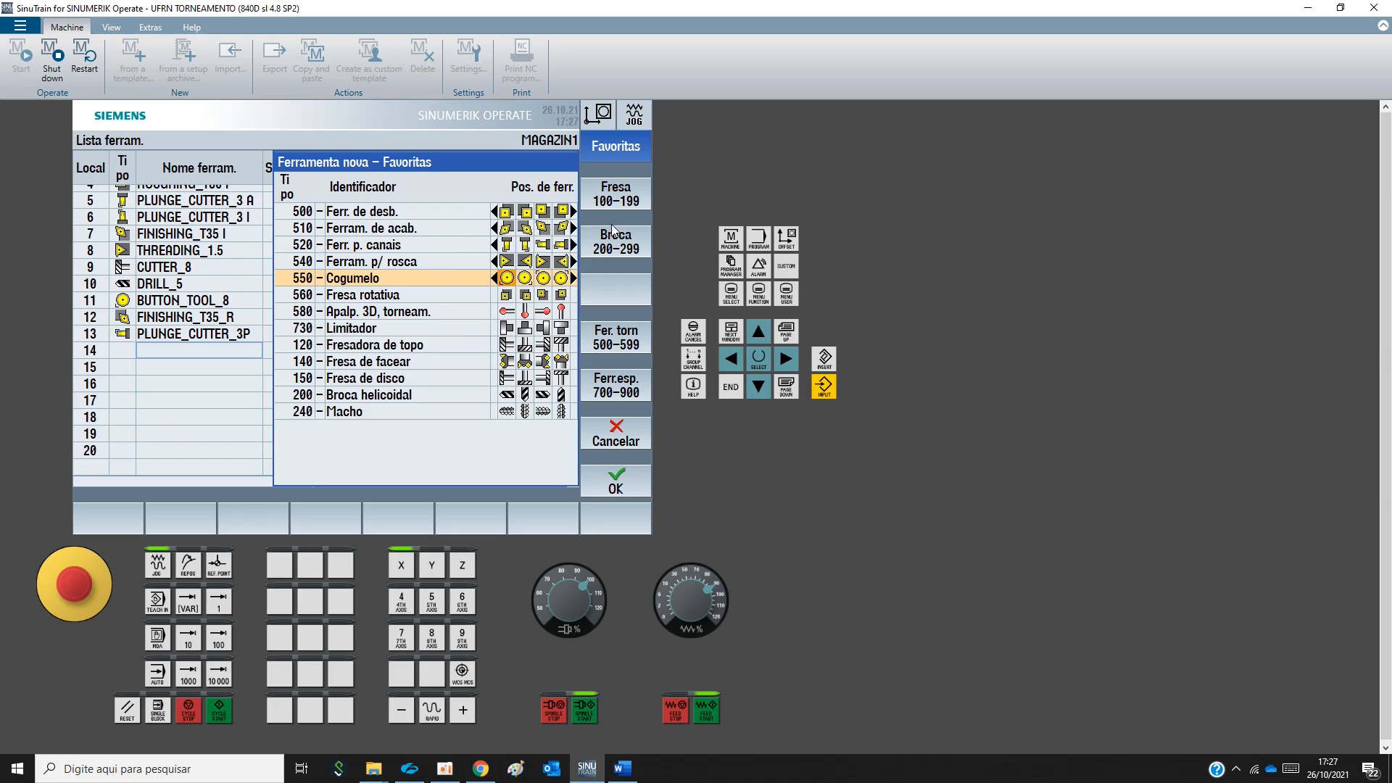
left_click(613, 199)
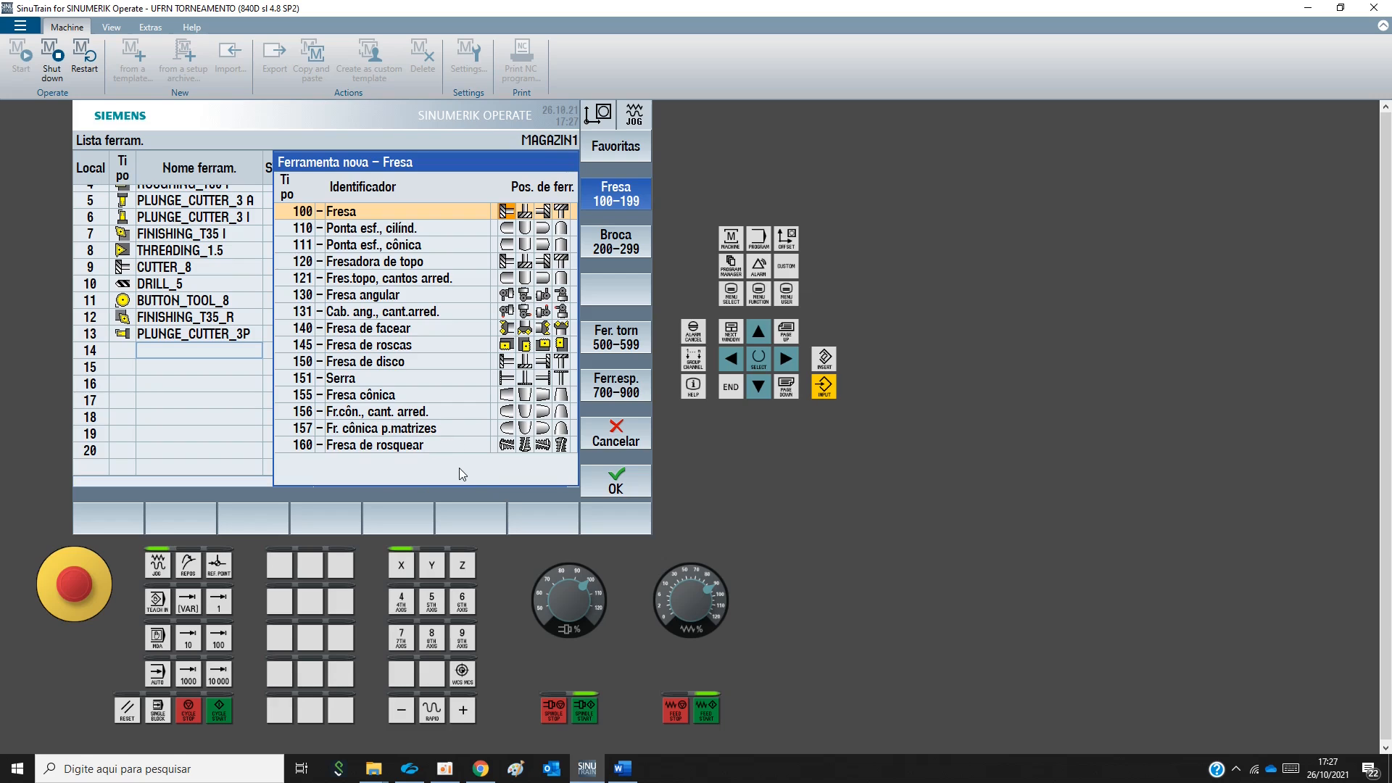
left_click(370, 229)
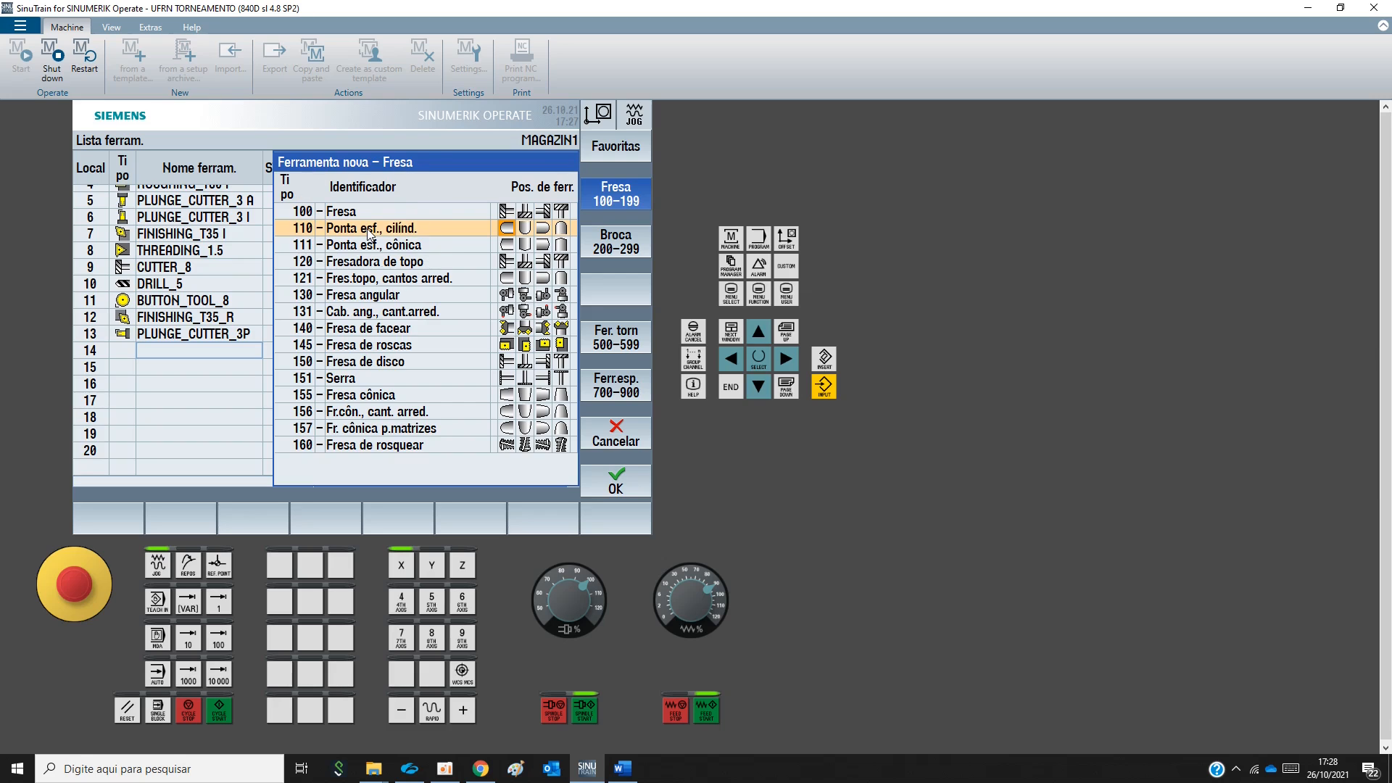
left_click(525, 229)
left_click(616, 482)
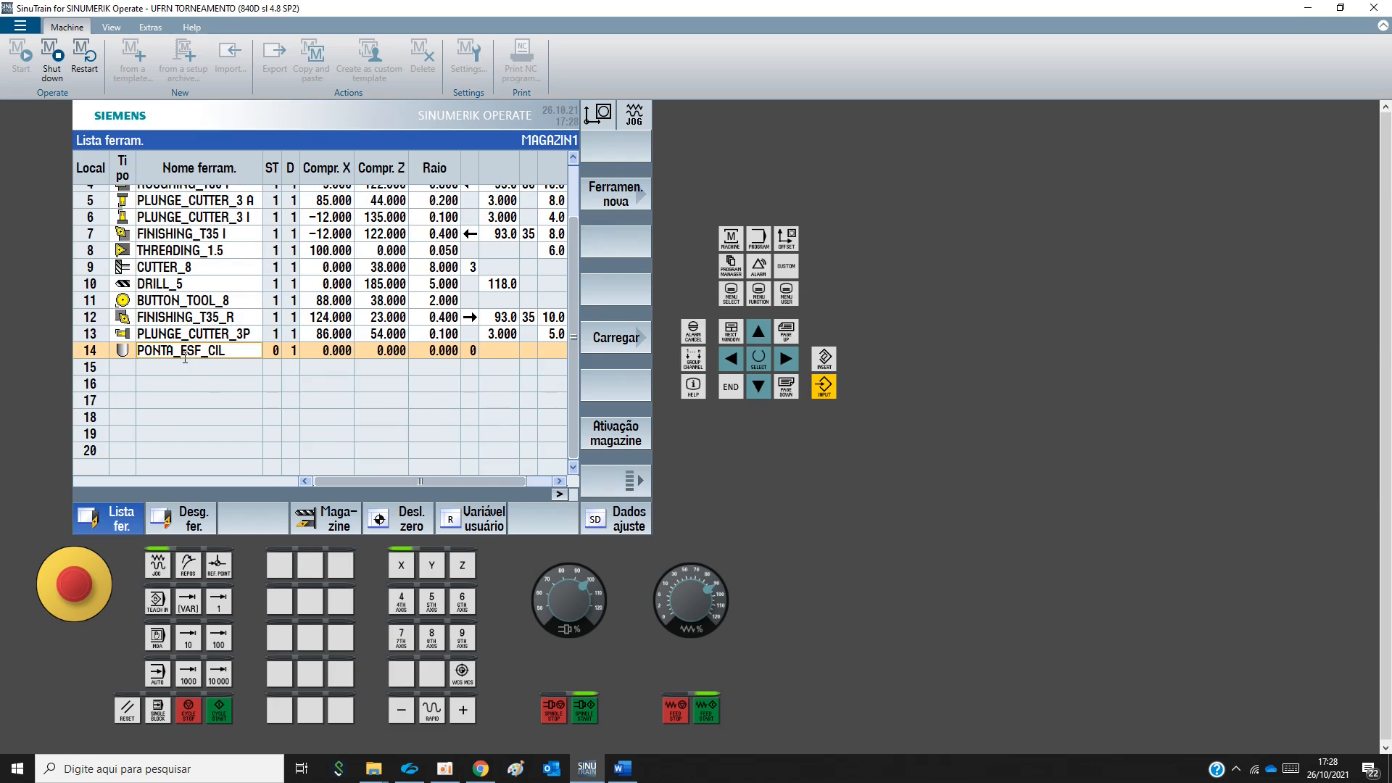
Give the new PONTA_ESF_CIL tool length X 80, length Z 35, diameter 2 and 2 teeth
left_click(330, 352)
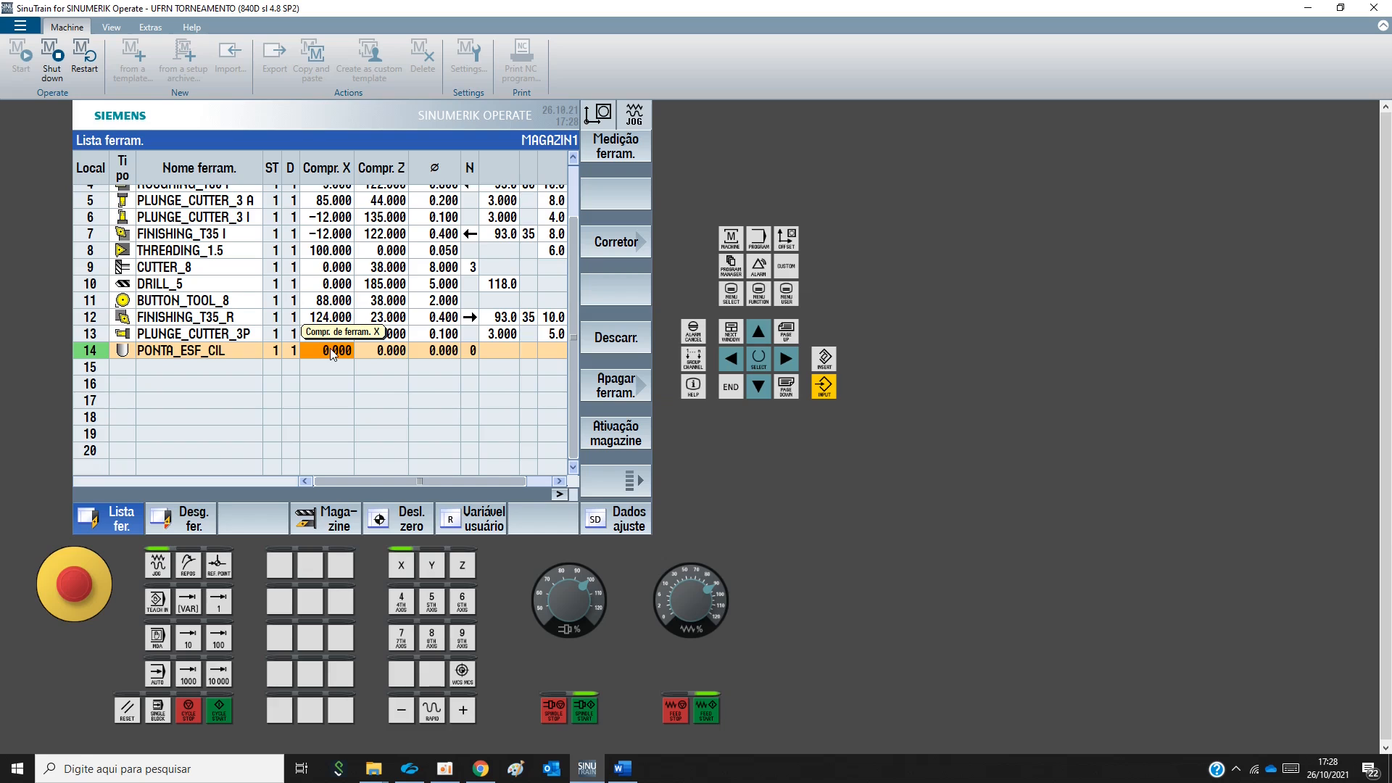
type("8")
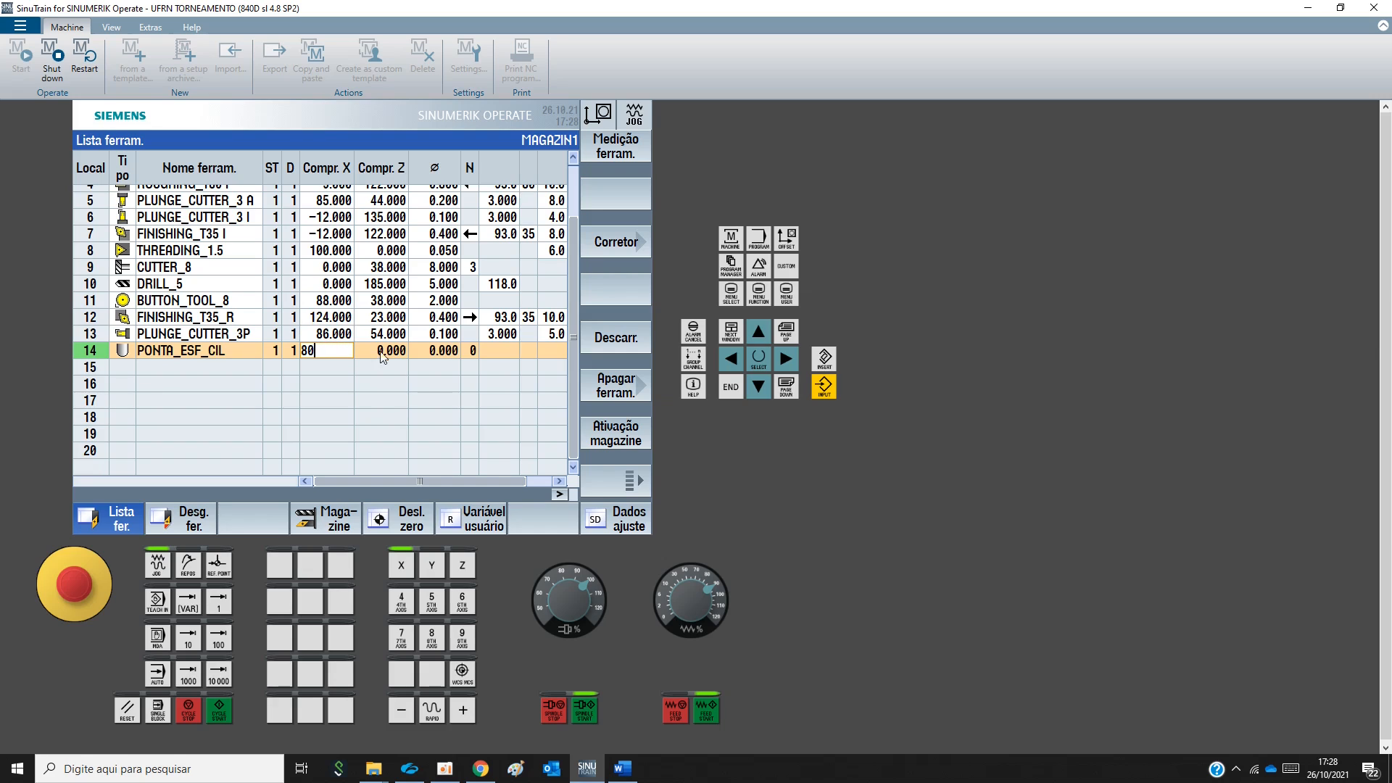
type("0")
left_click(383, 353)
type("35")
left_click(439, 353)
type("2")
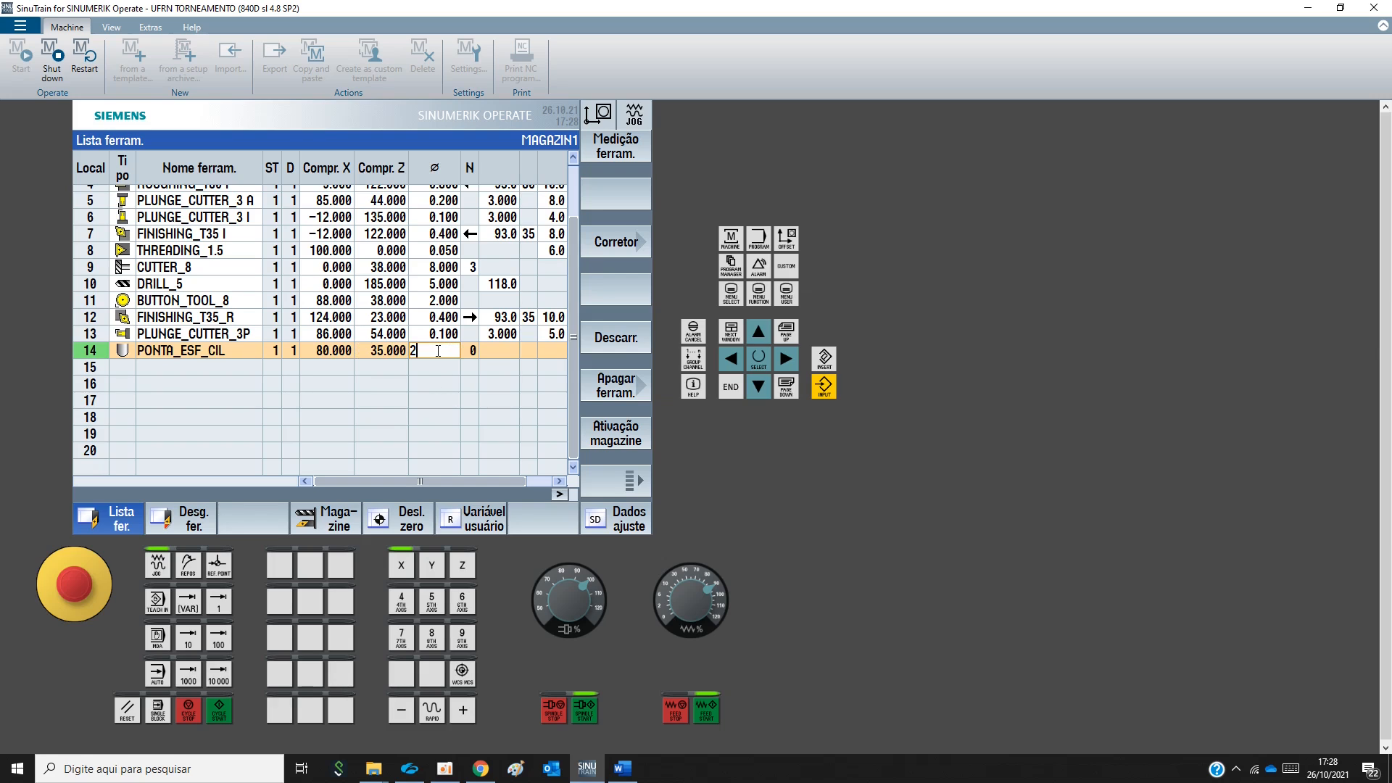
left_click(469, 353)
type("2")
left_click(458, 383)
Reopen the ENGATE program from the TREINAMENTO folder, consult the part drawing in Word, and select the 001: Posições block
left_click(729, 269)
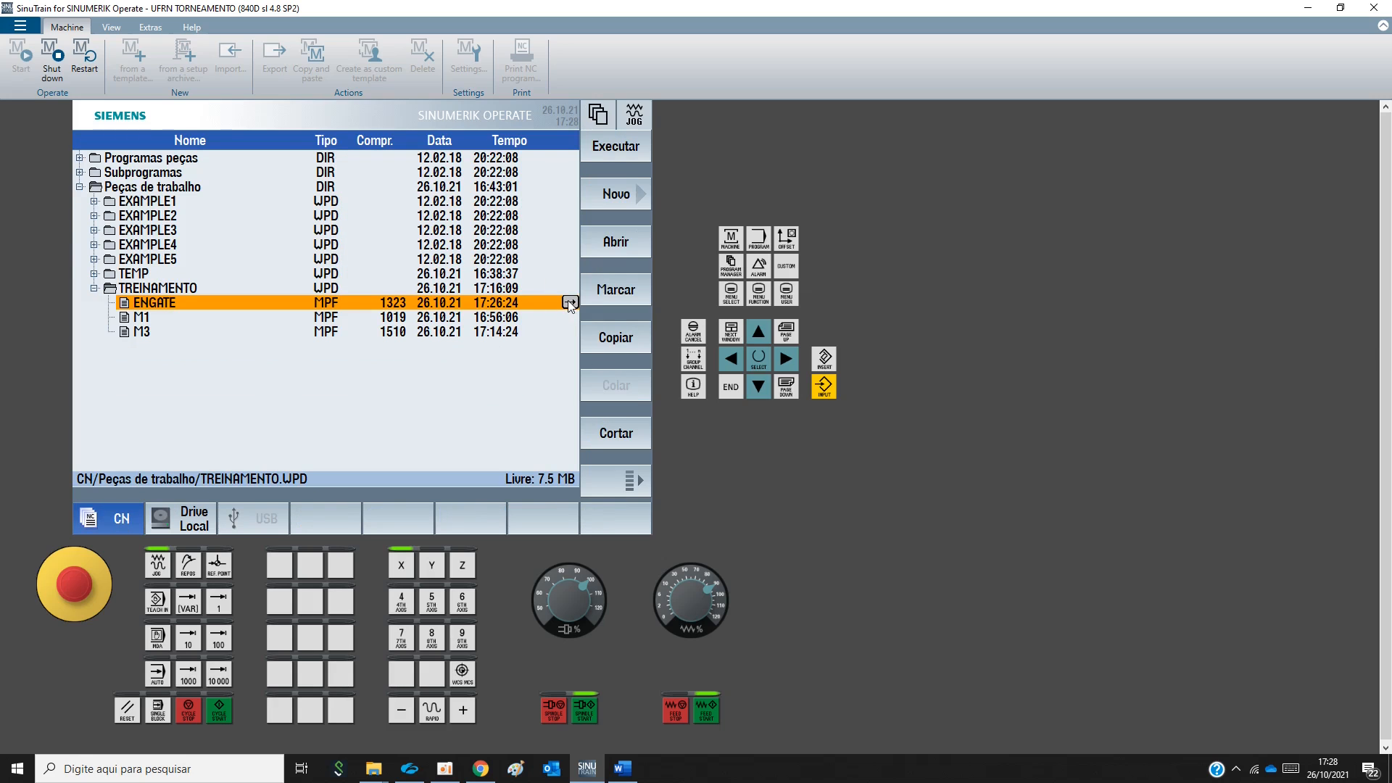
left_click(570, 303)
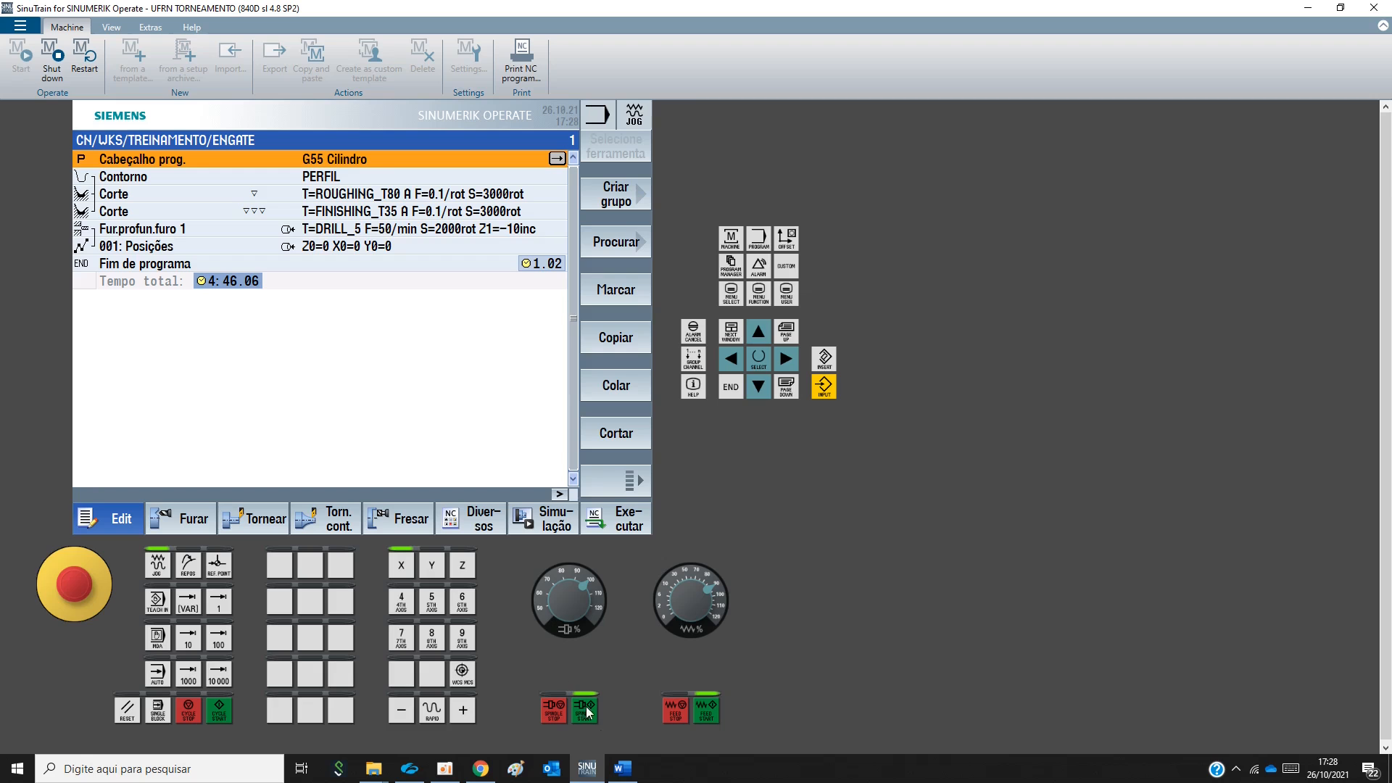
left_click(622, 768)
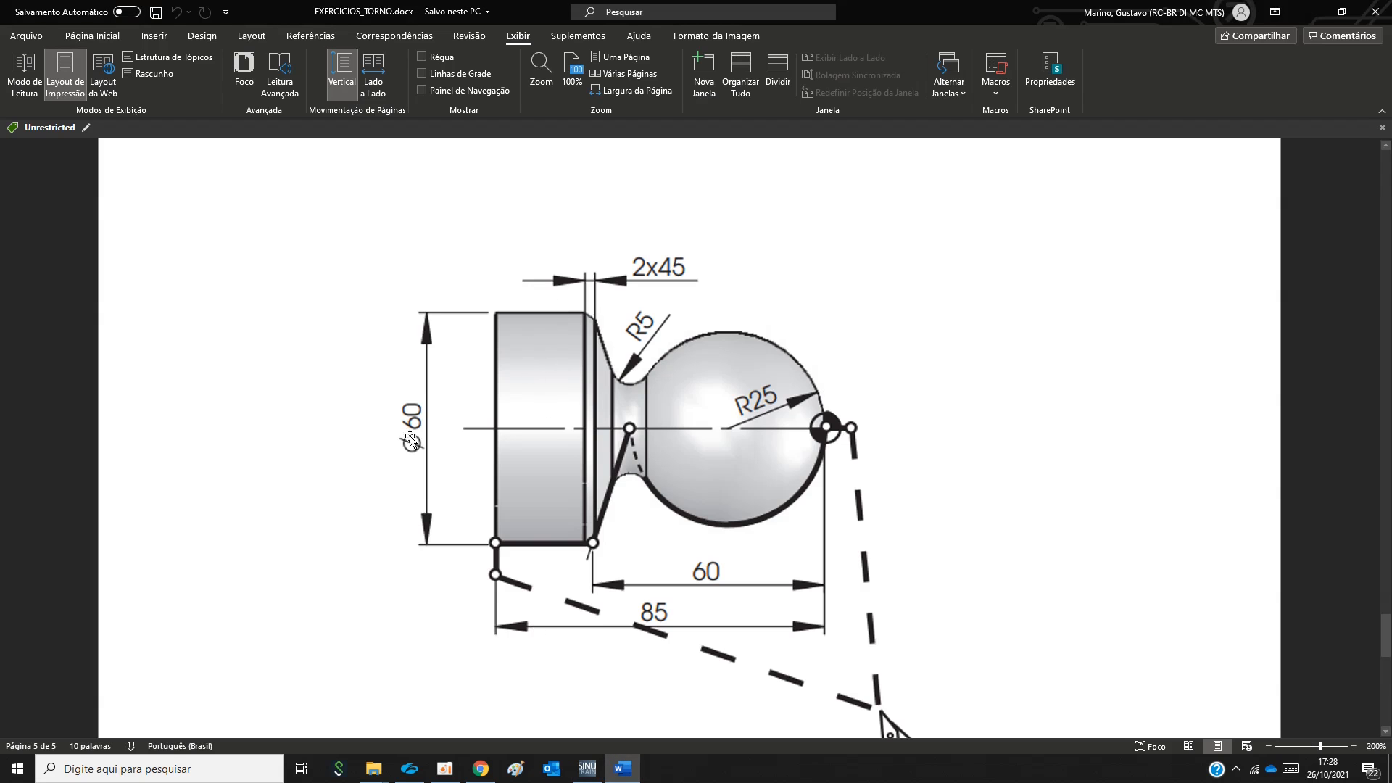
left_click(588, 770)
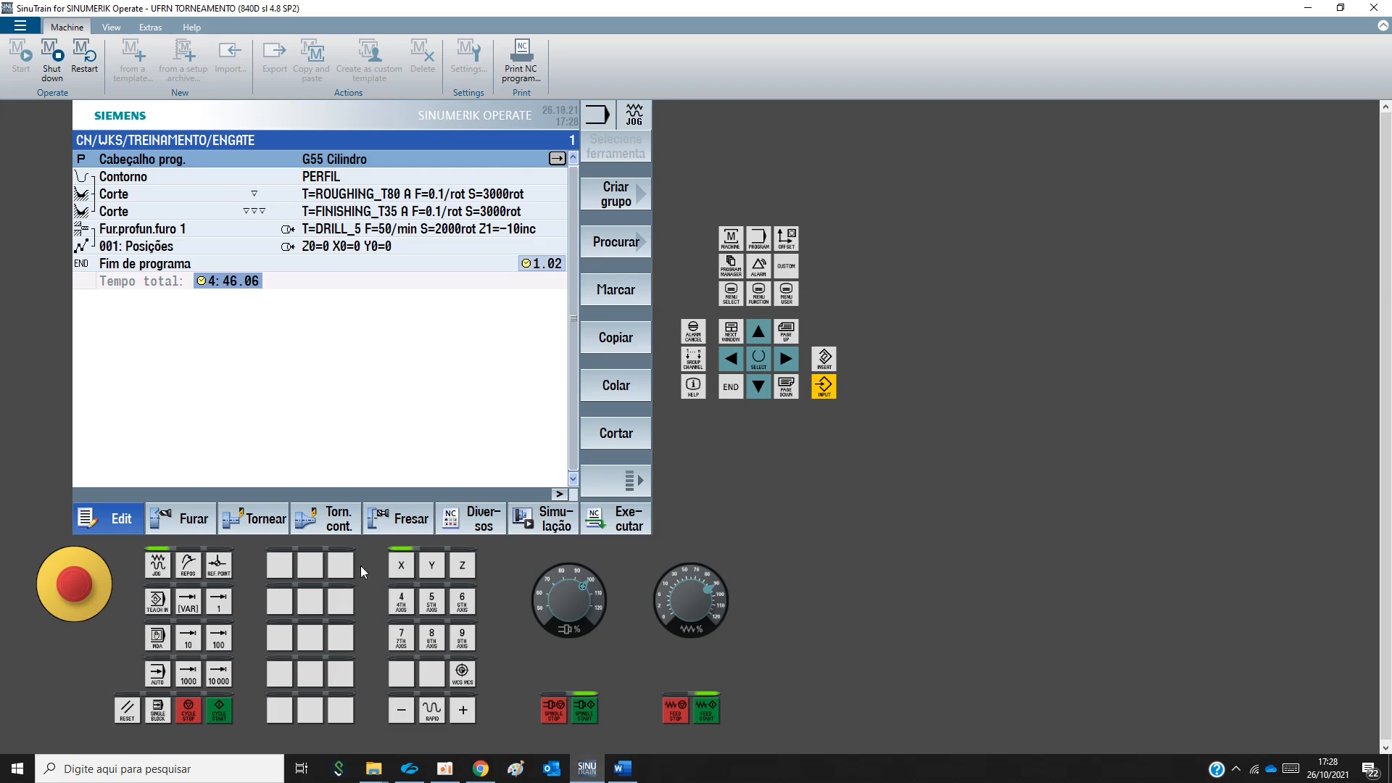
left_click(288, 251)
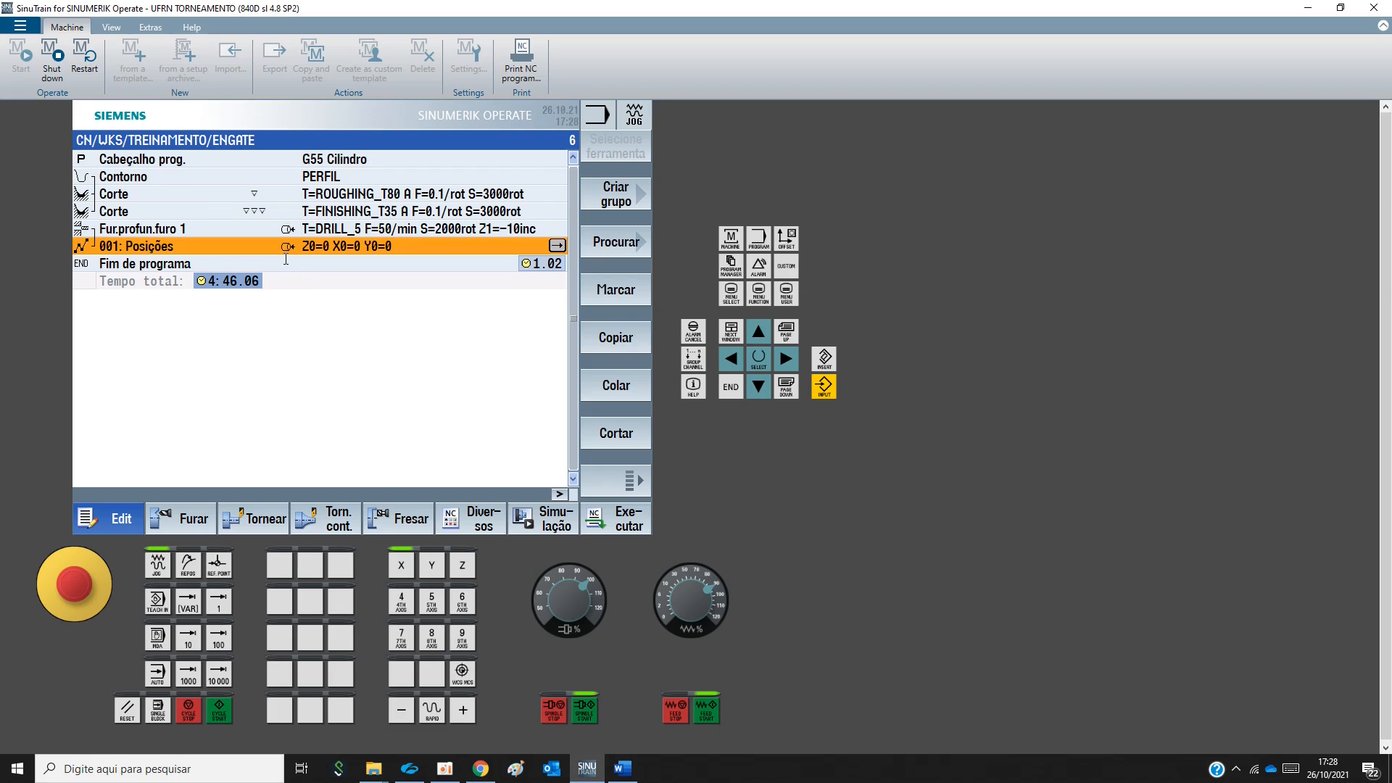
Review the turning and milling cycle options, including pocket, spigot, multi-edge and thread milling, cancelling each cycle form without adding it
left_click(330, 519)
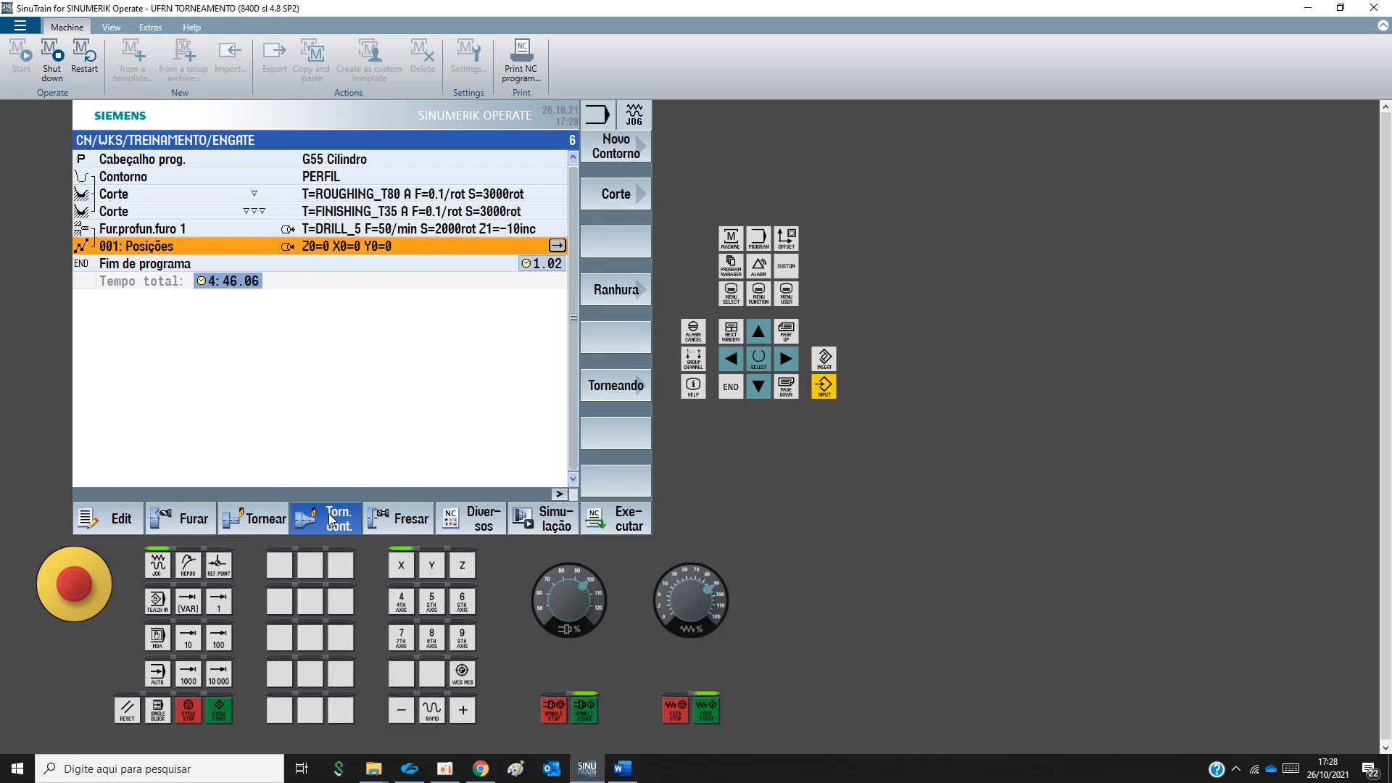
left_click(259, 521)
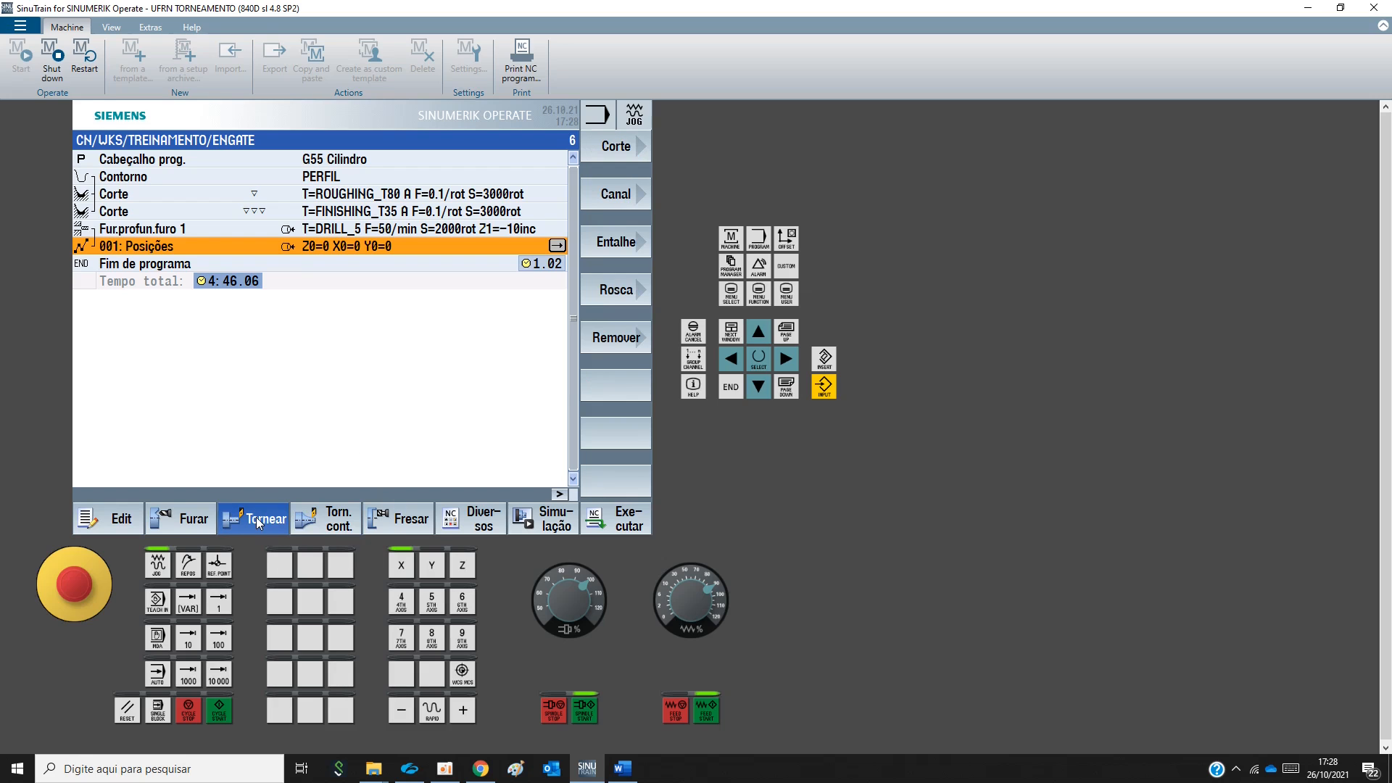
left_click(414, 525)
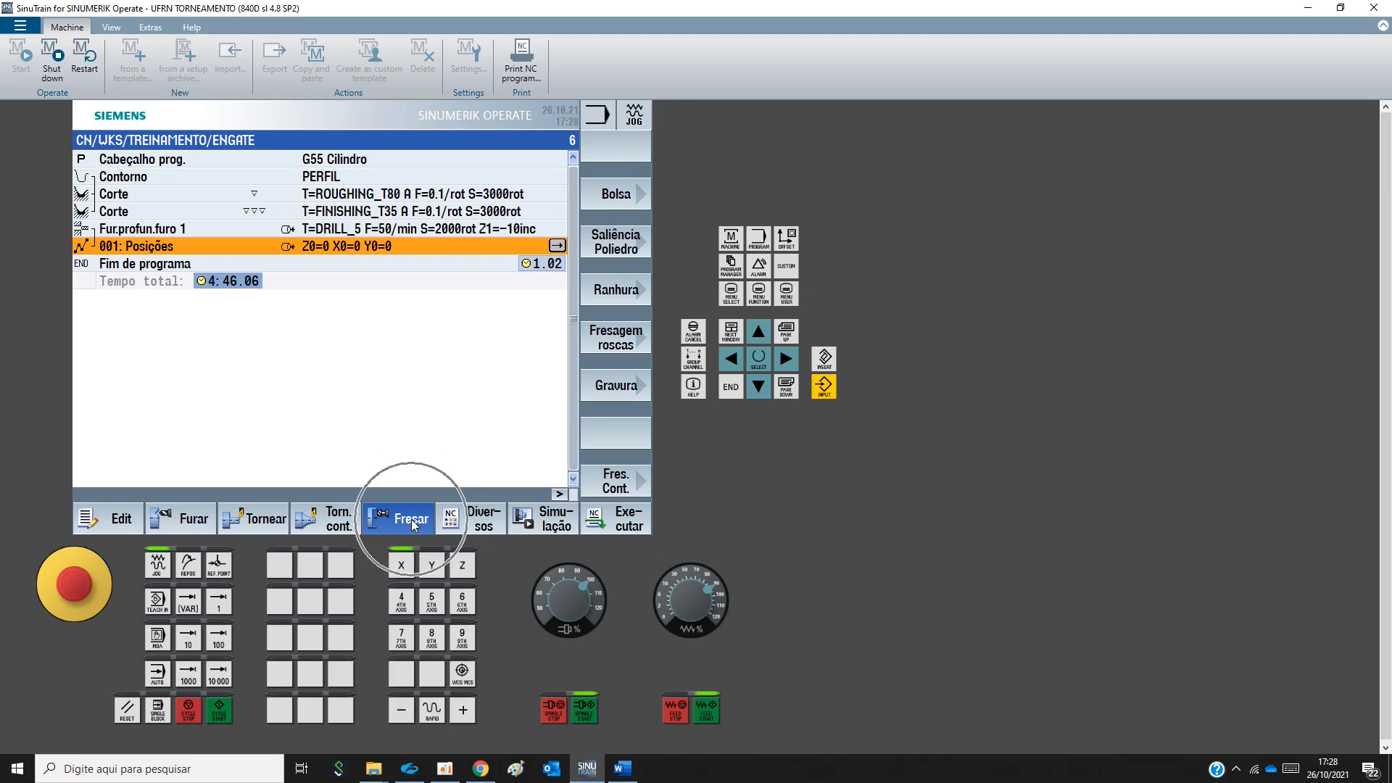
left_click(412, 523)
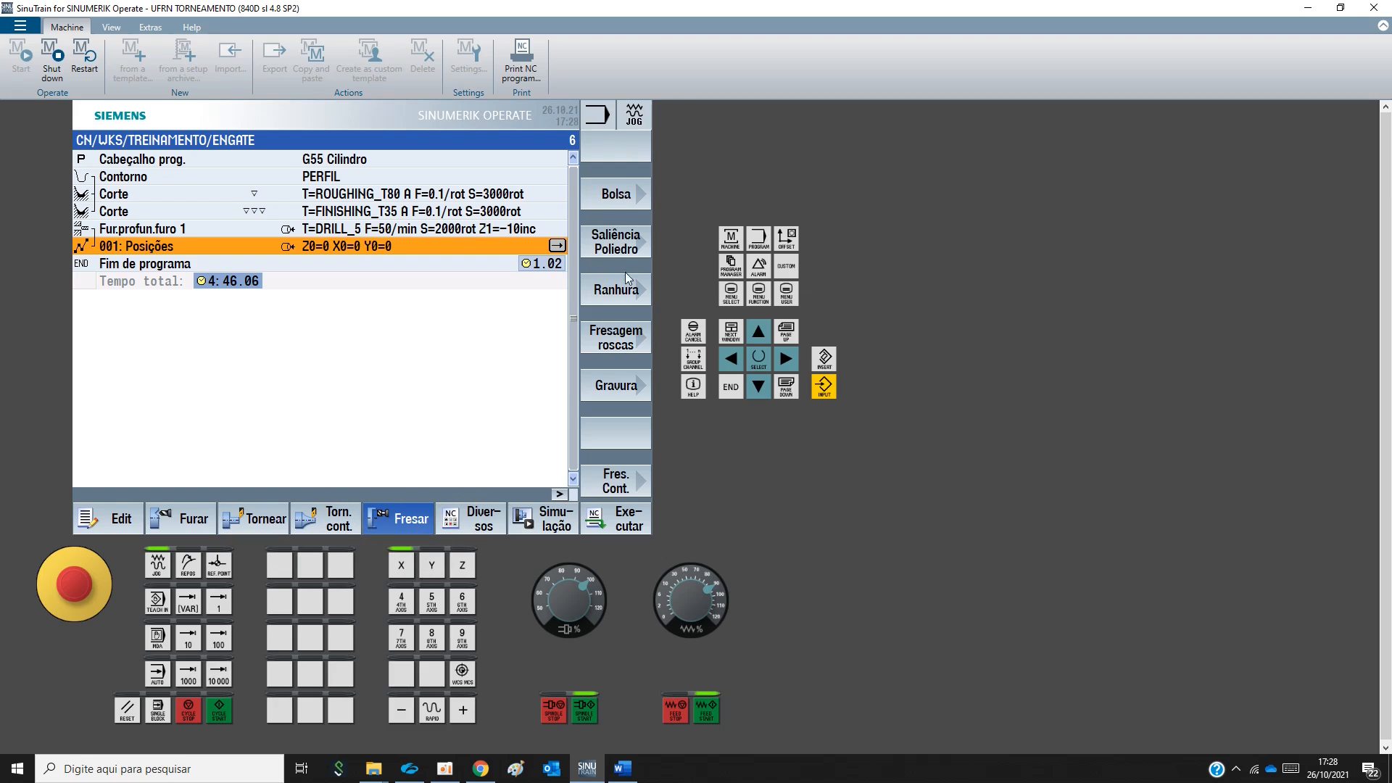
left_click(624, 197)
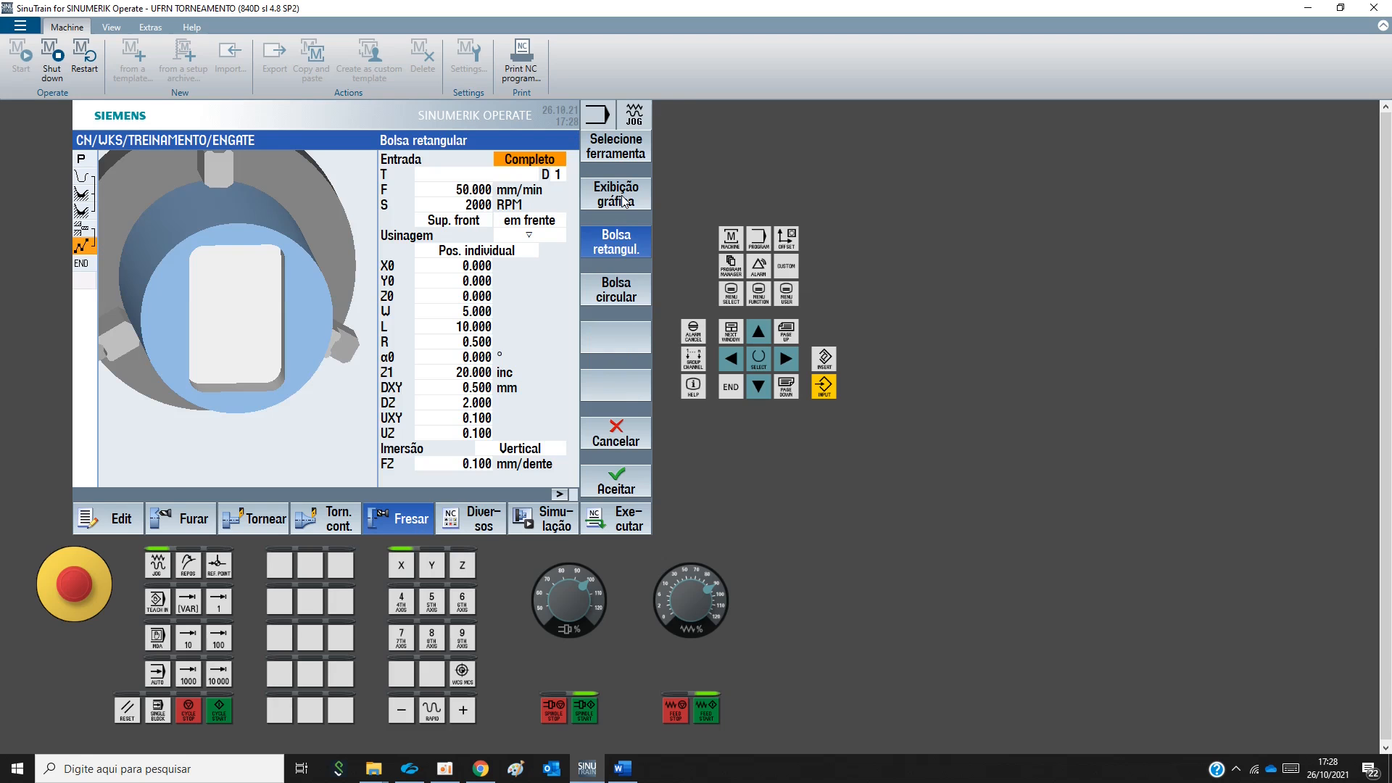
left_click(621, 437)
left_click(616, 242)
left_click(615, 242)
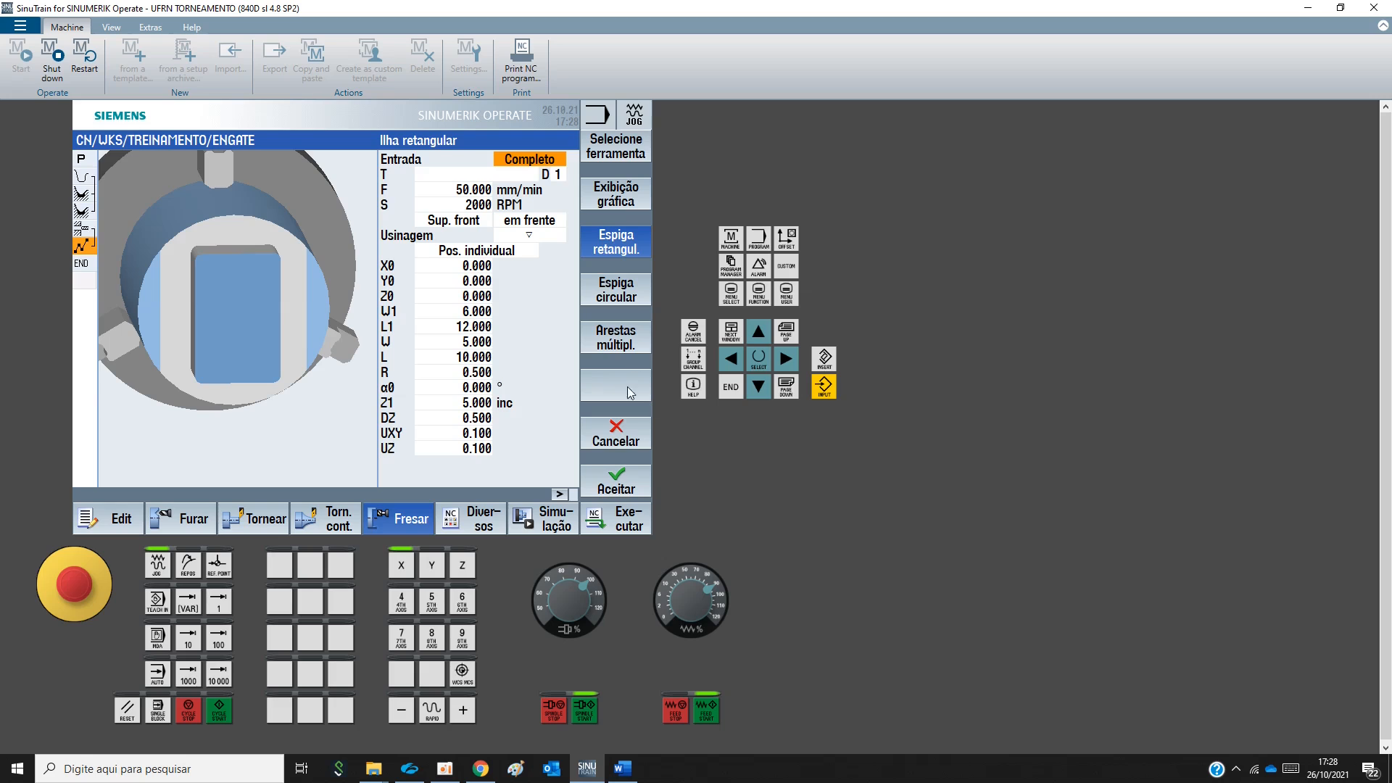
left_click(628, 299)
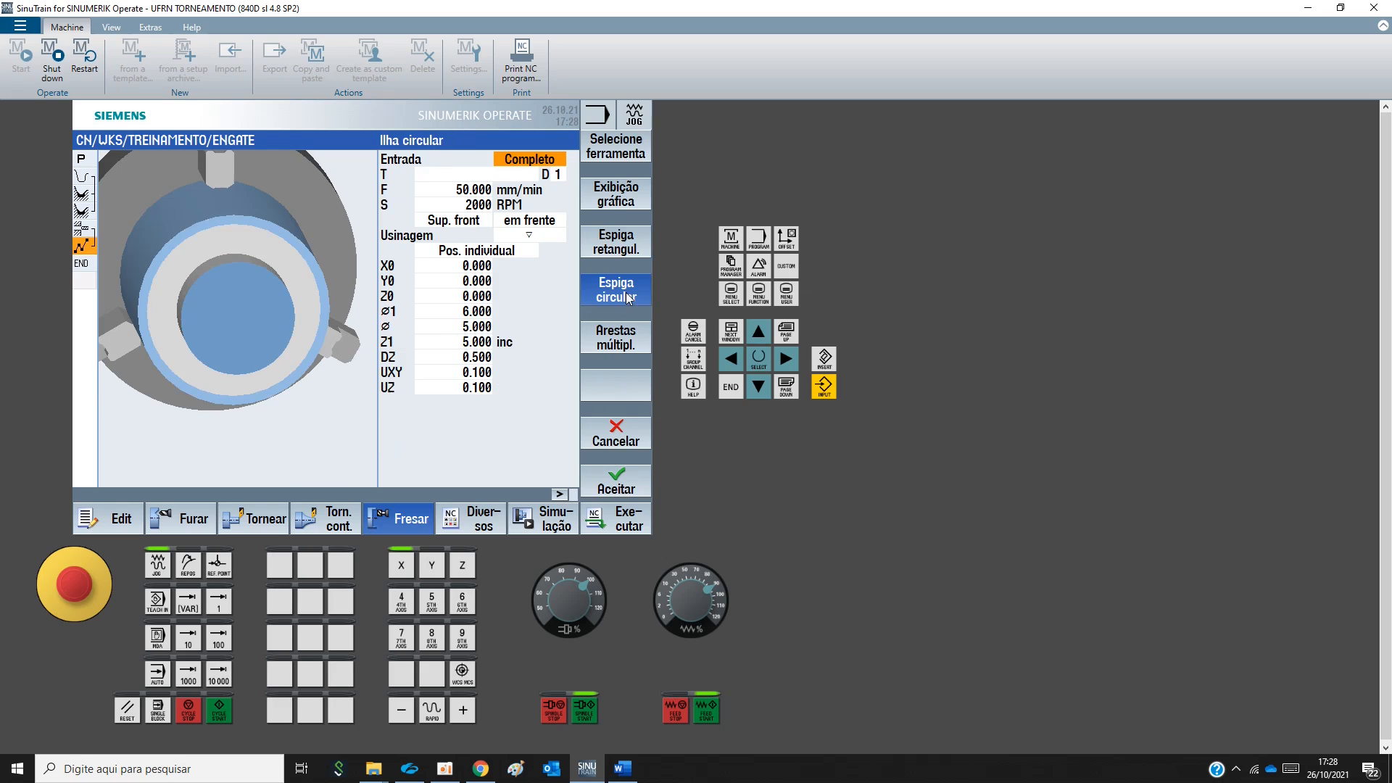
left_click(623, 344)
left_click(632, 438)
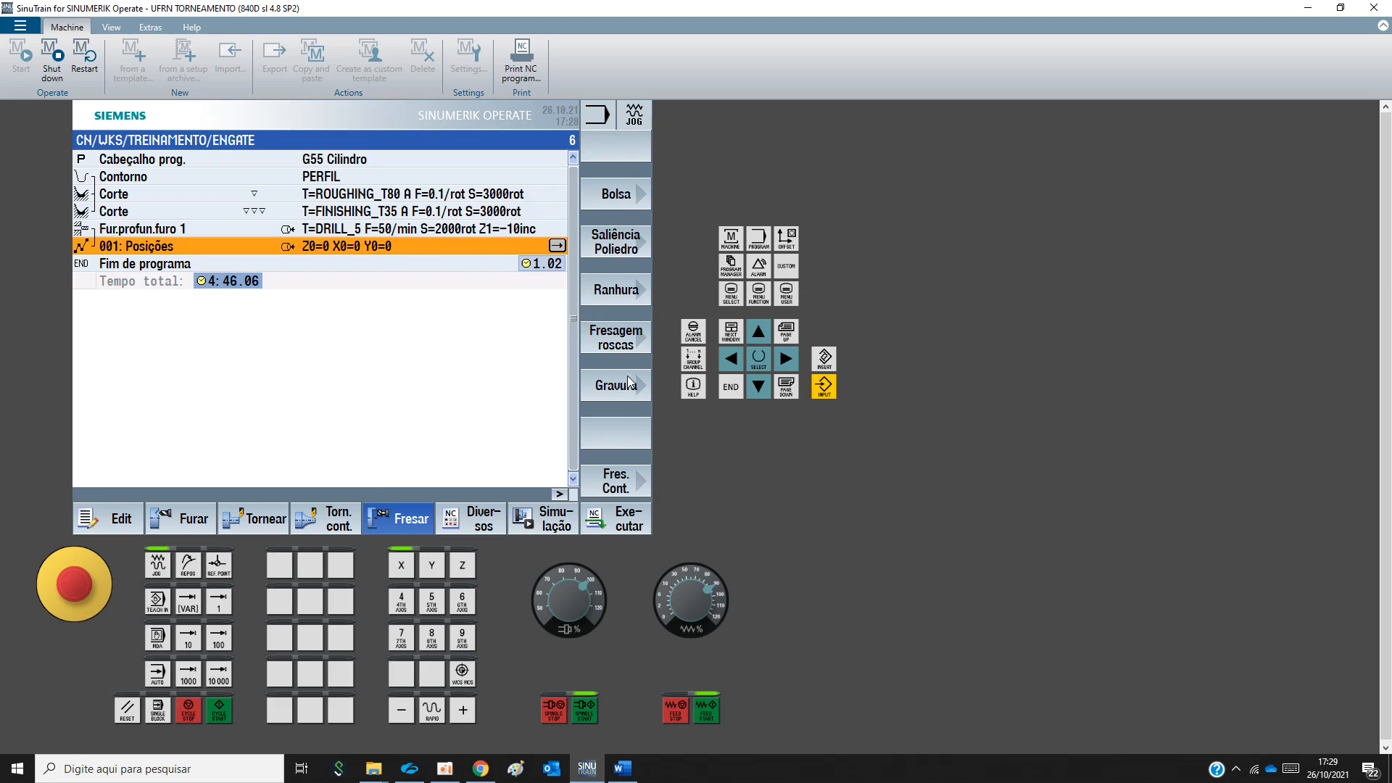
left_click(622, 341)
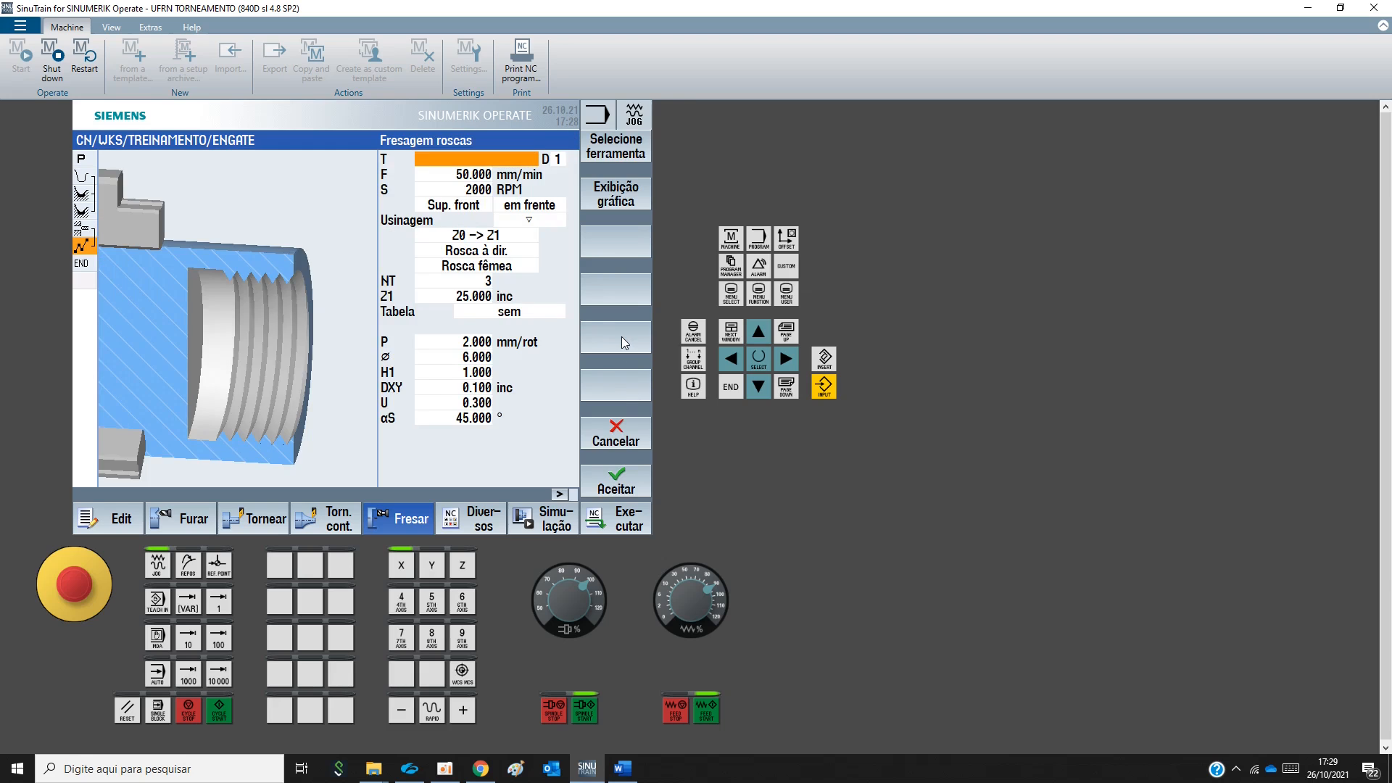
left_click(624, 435)
Start an engraving cycle after the positions block with tool PONTA_ESF_CIL and the engraving text UFRN
left_click(614, 385)
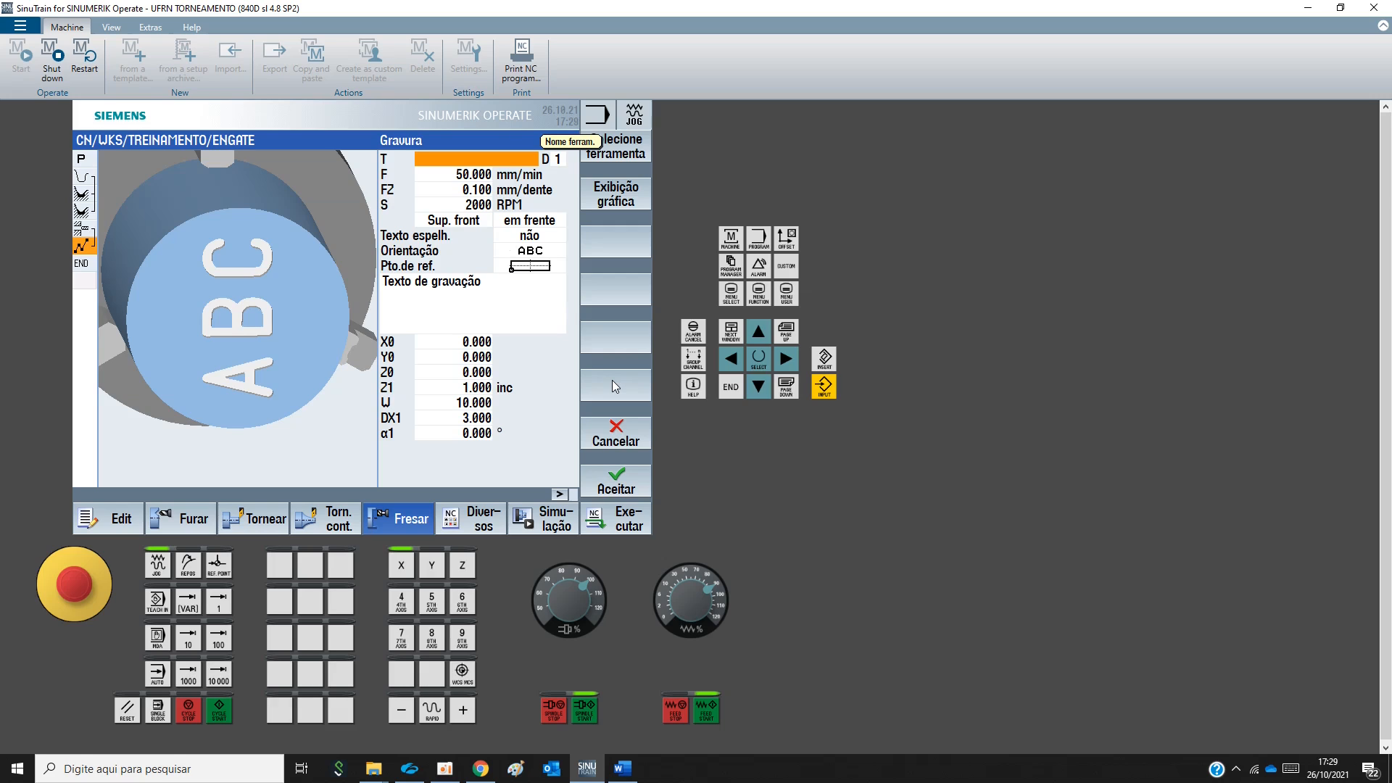
left_click(617, 153)
left_click(280, 388)
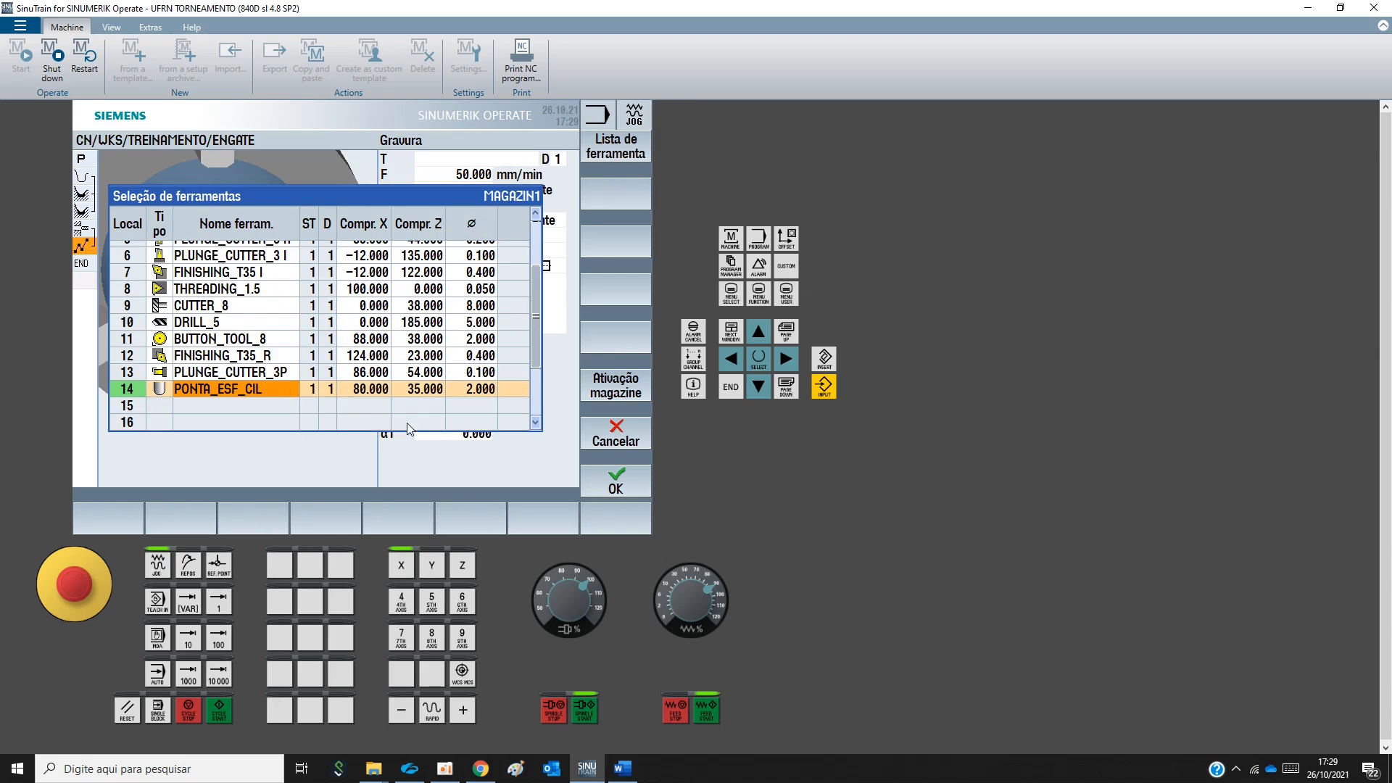
left_click(616, 480)
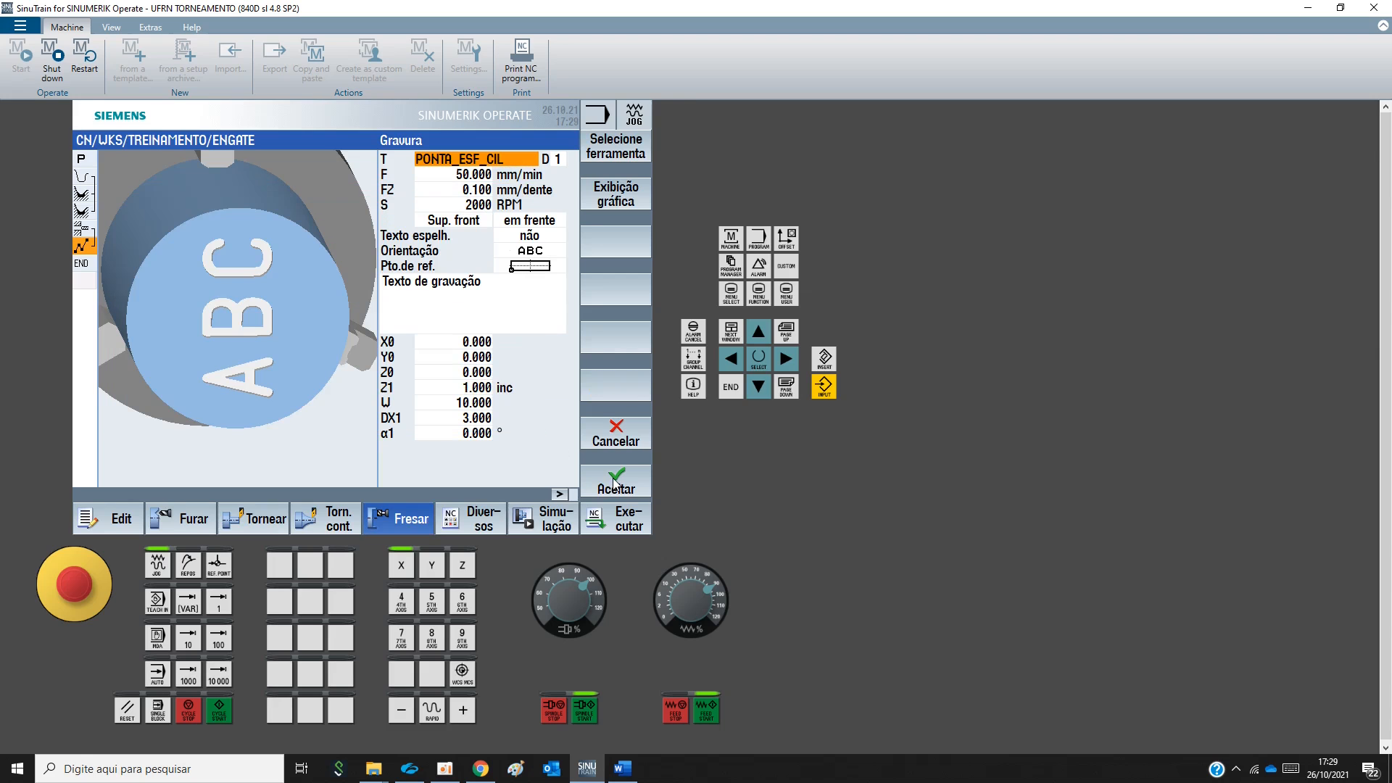
left_click(506, 288)
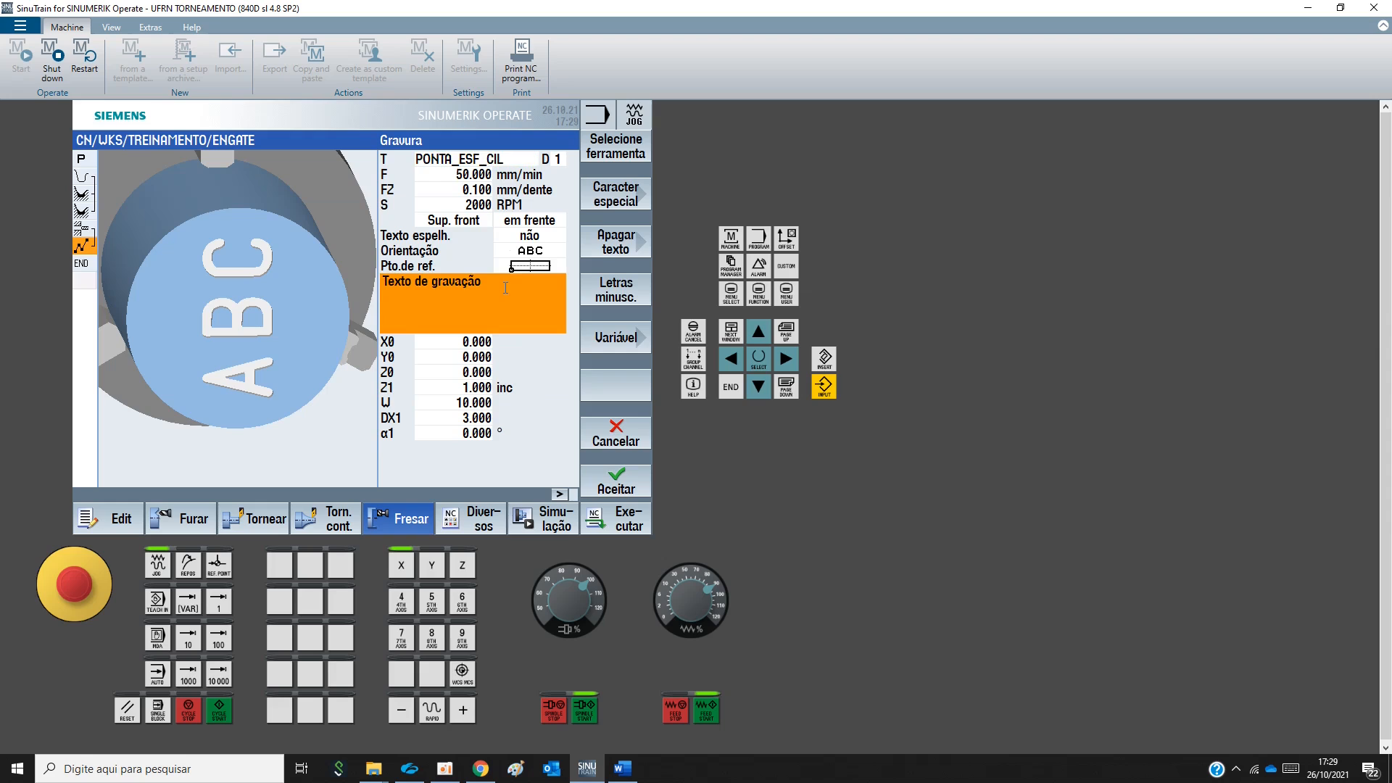
type("UFRN")
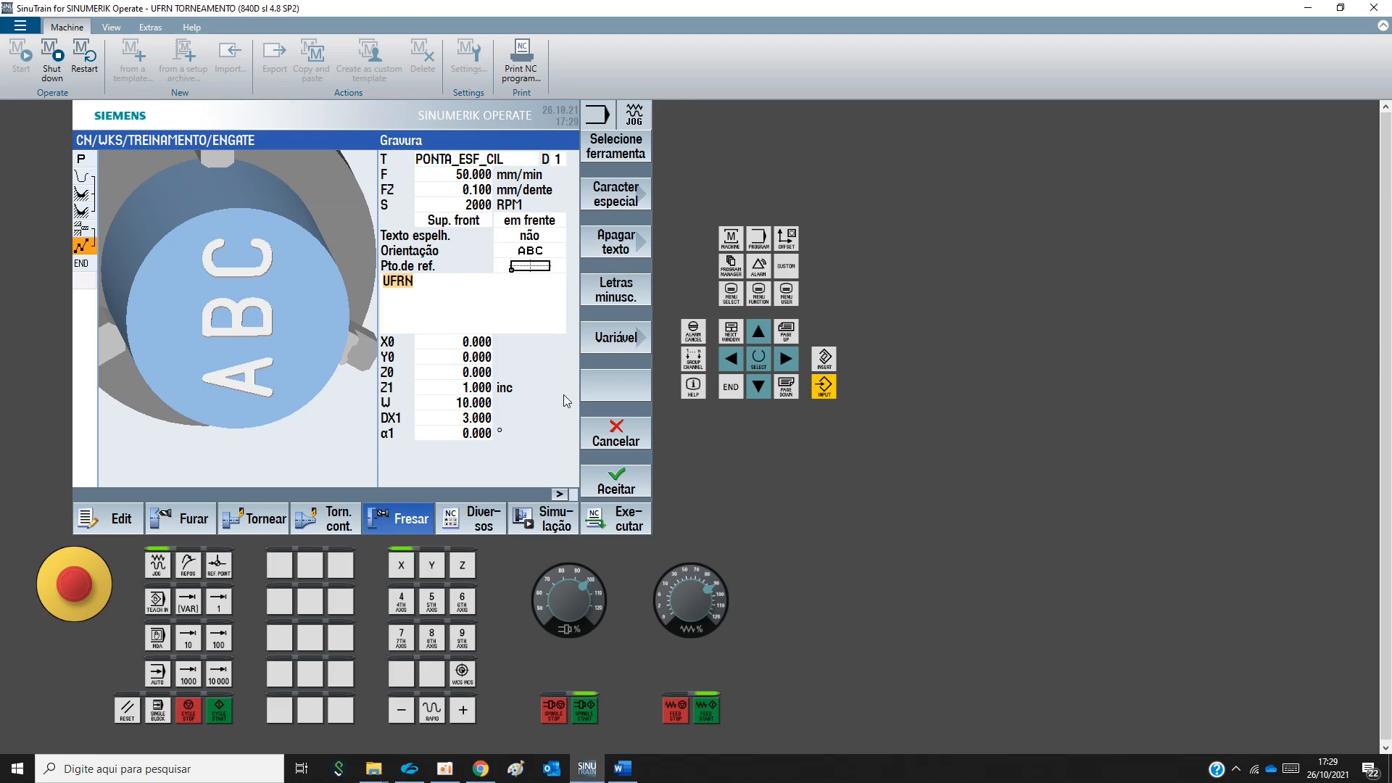
Place the engraving on the external lateral surface and set its reference point to the centre of the text
left_click(433, 220)
left_click(435, 222)
left_click(451, 241)
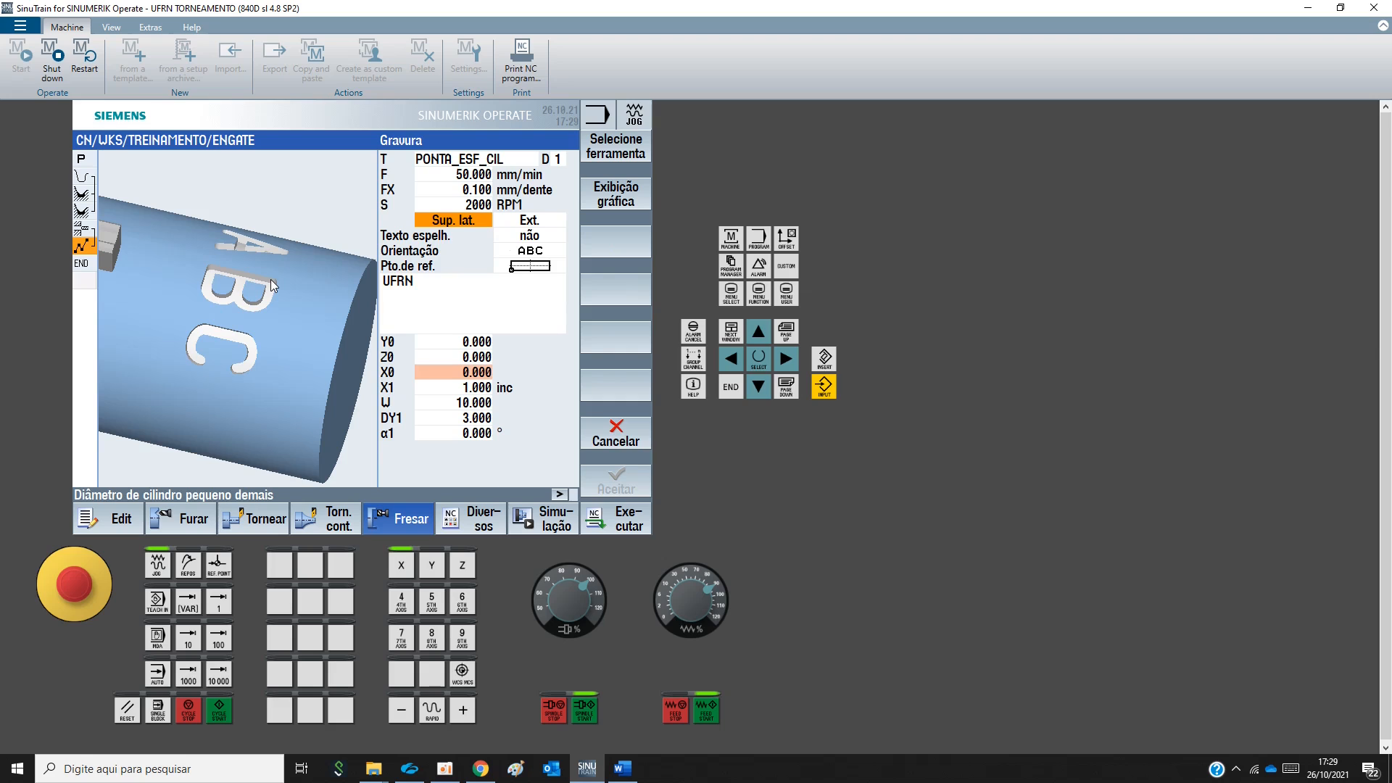
left_click(532, 269)
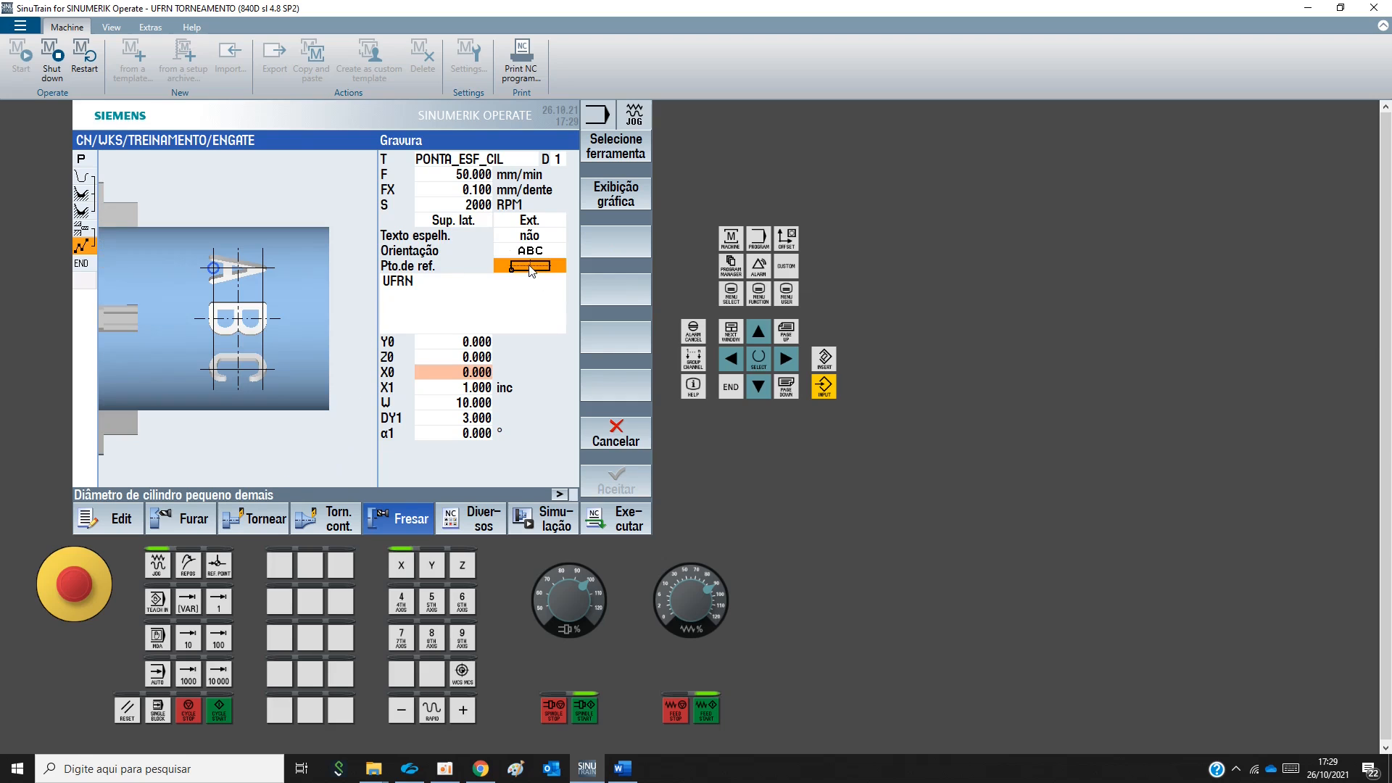
left_click(533, 270)
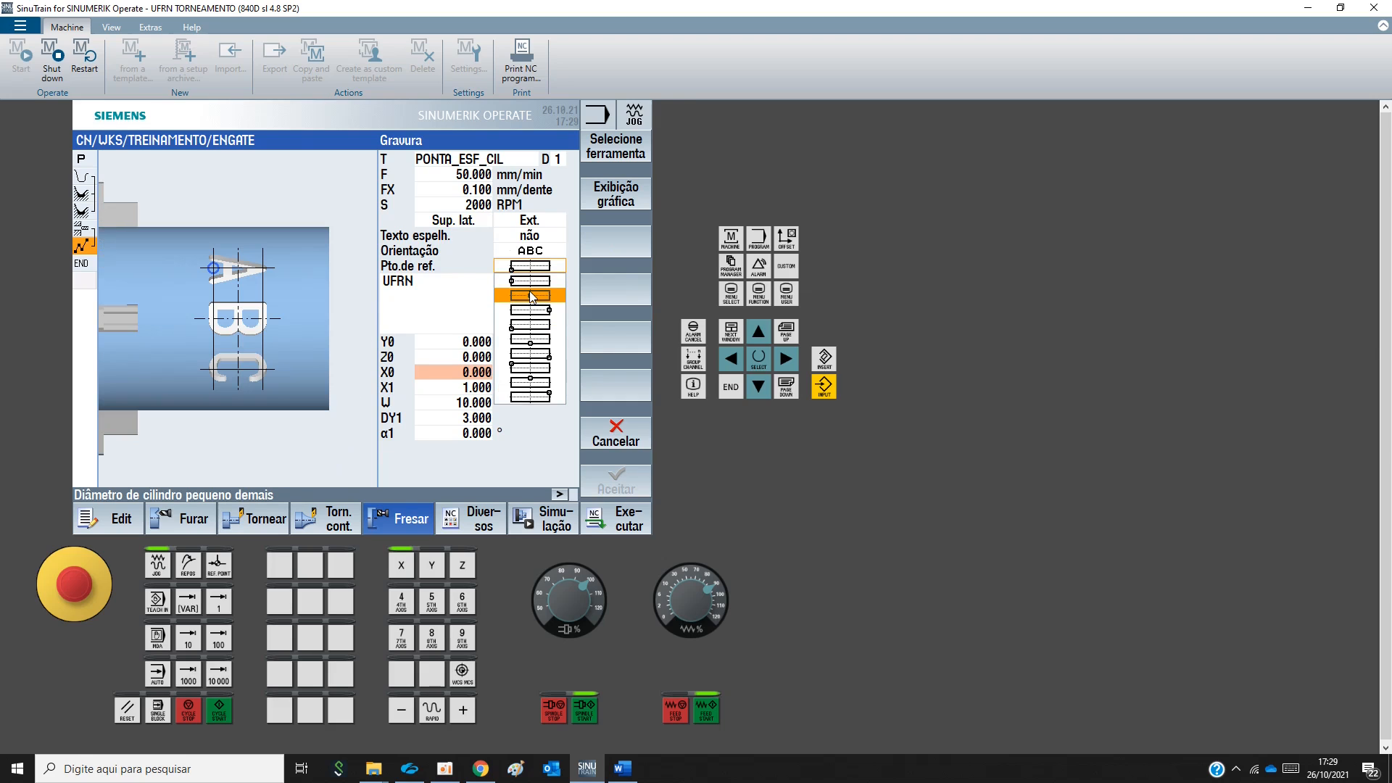
left_click(531, 295)
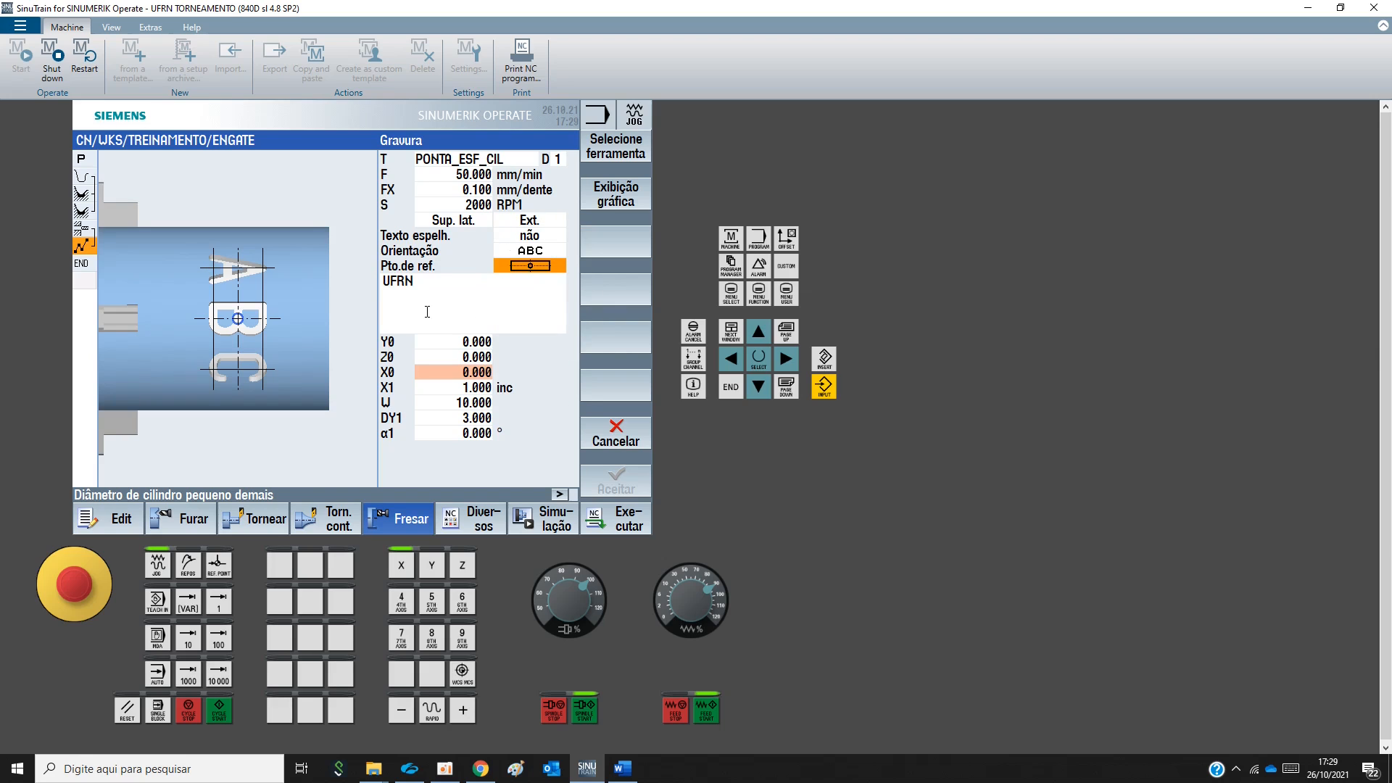
Check the part diameter on the Word drawing, show the engraving's graphic view, and set its reference diameter X0 to 60
left_click(623, 769)
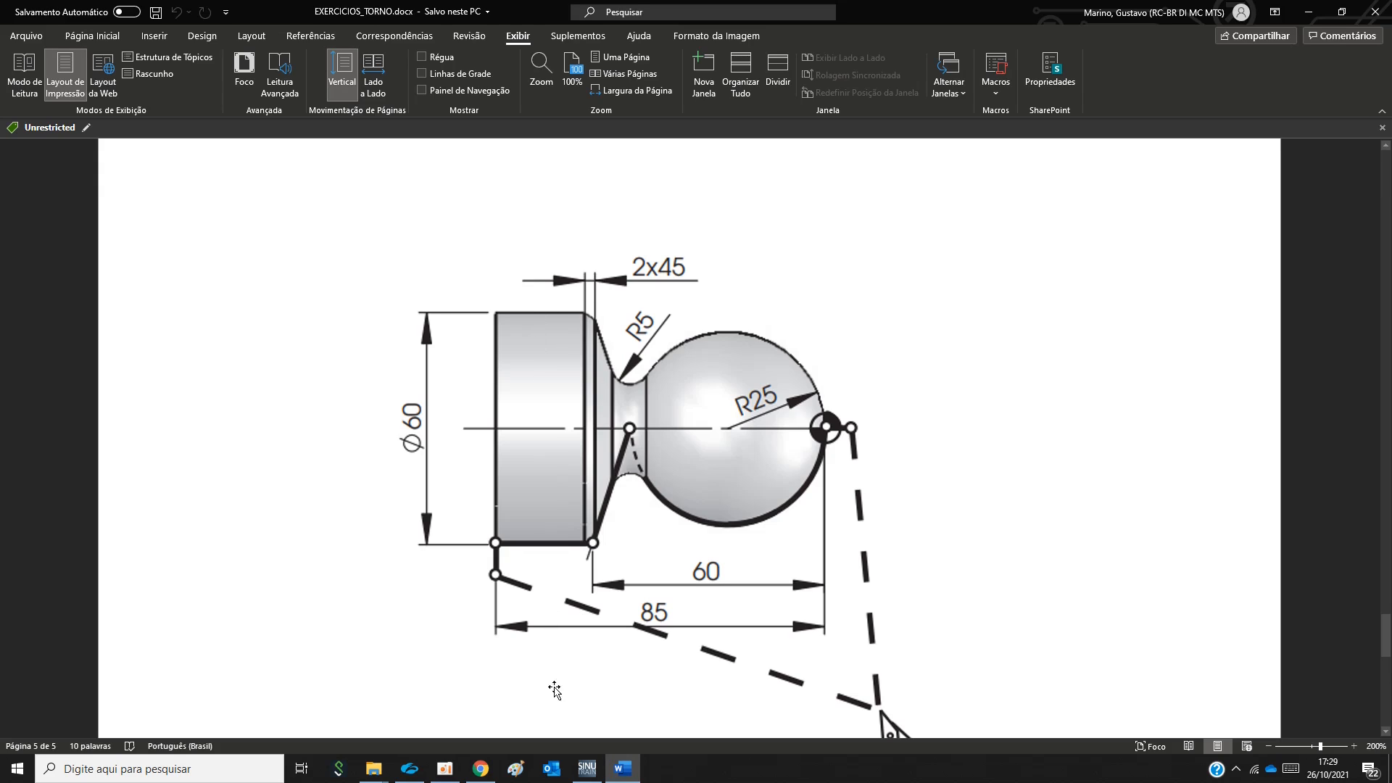
left_click(587, 768)
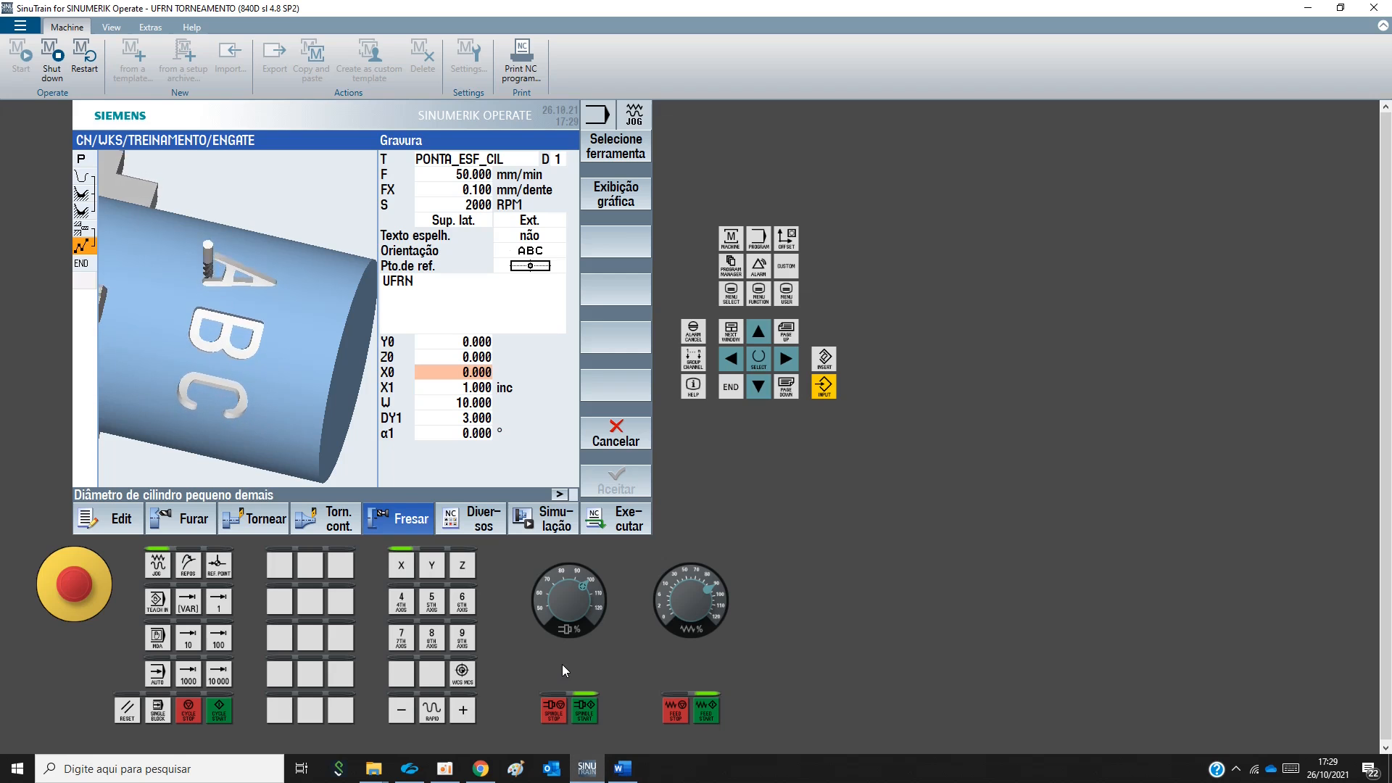
left_click(619, 192)
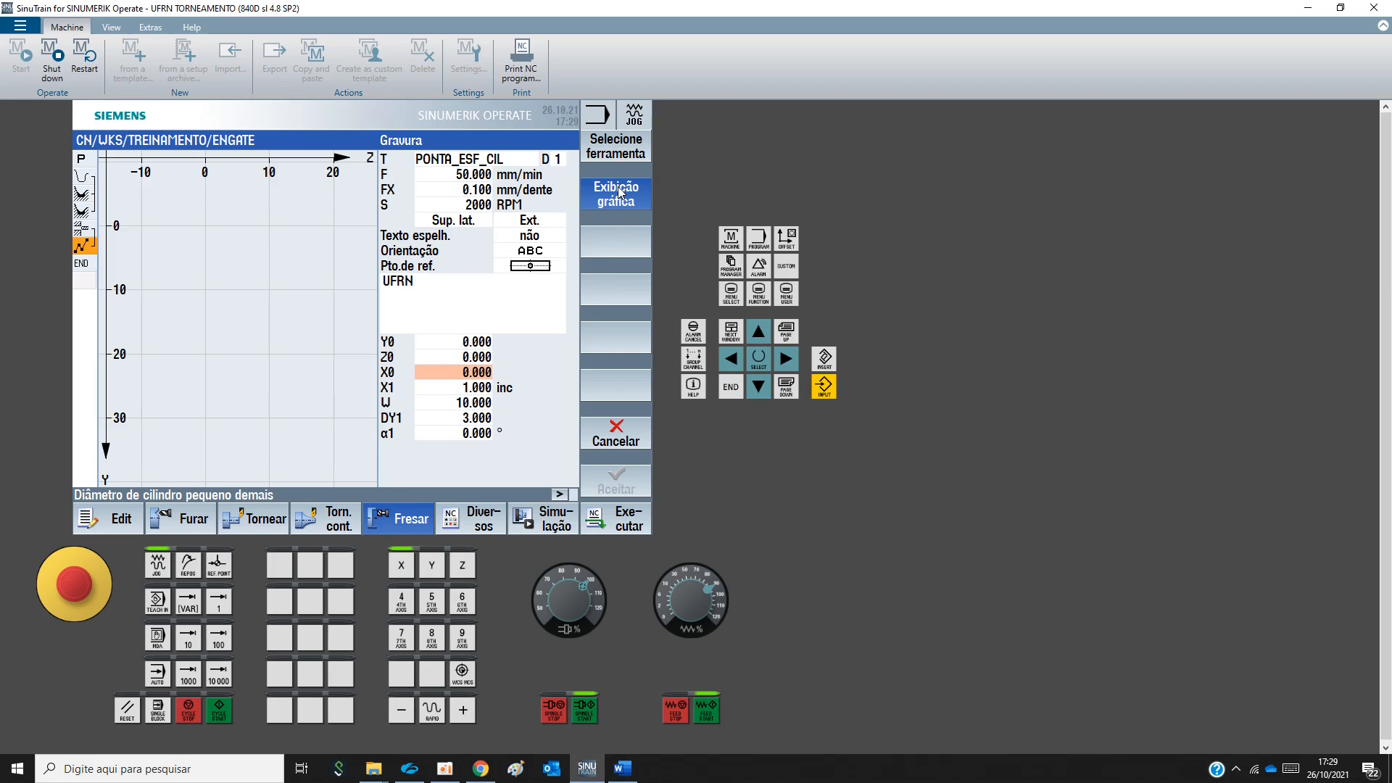
left_click(430, 342)
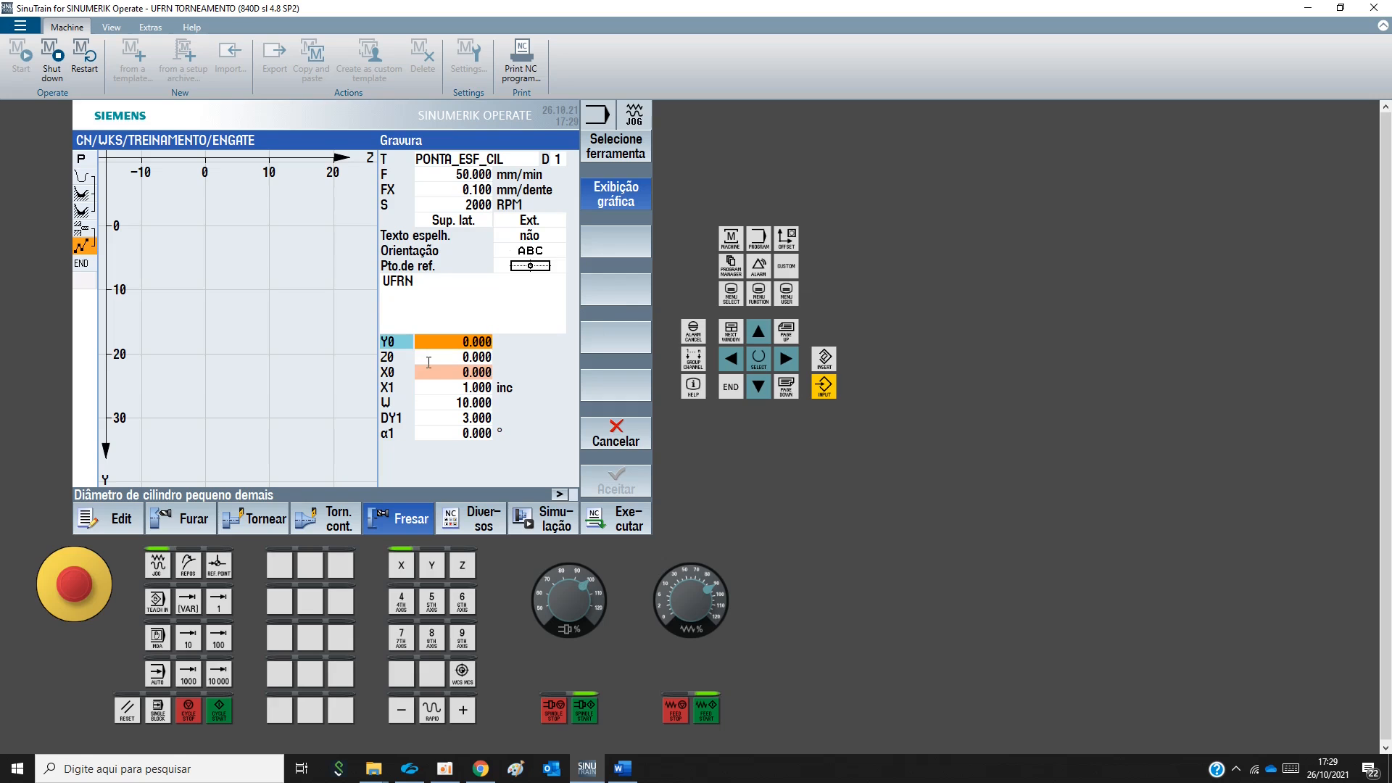
left_click(428, 370)
type("6")
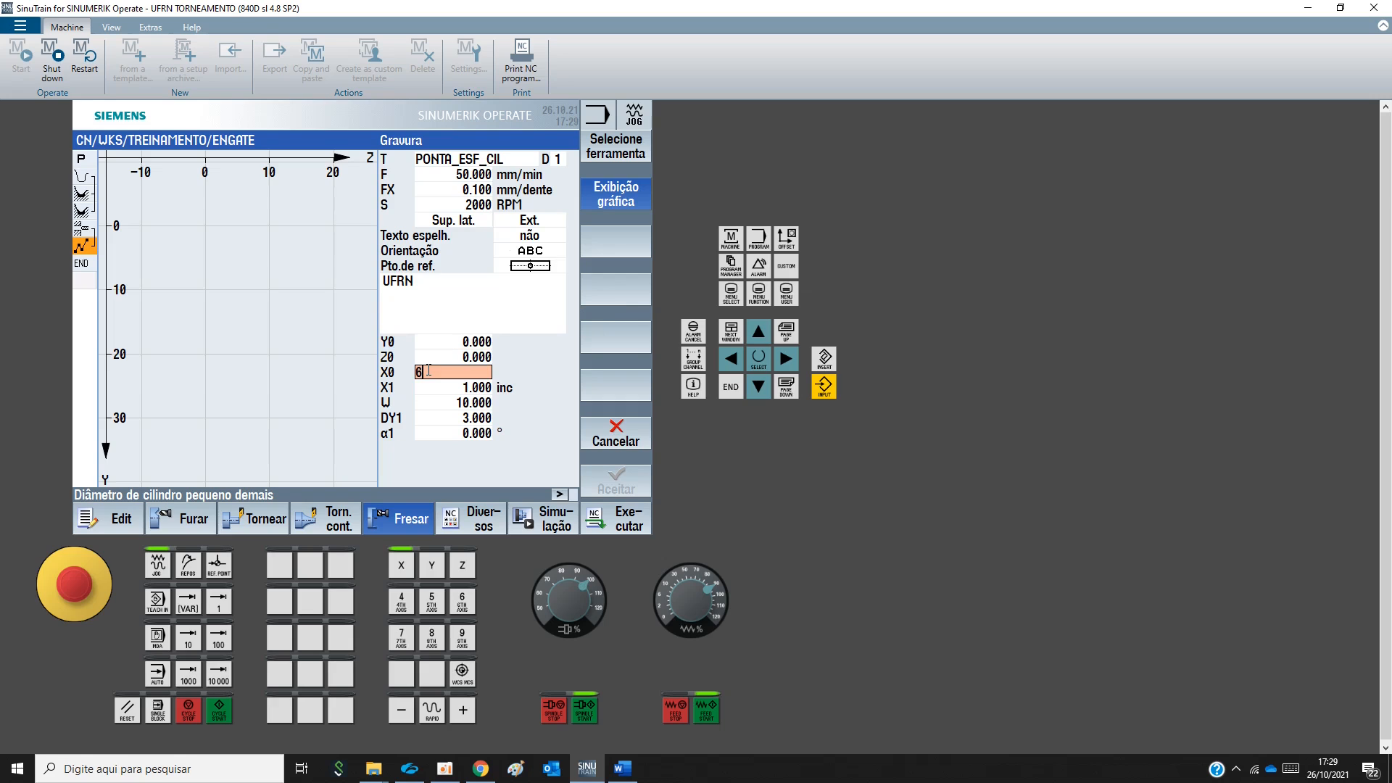
type("0")
left_click(434, 357)
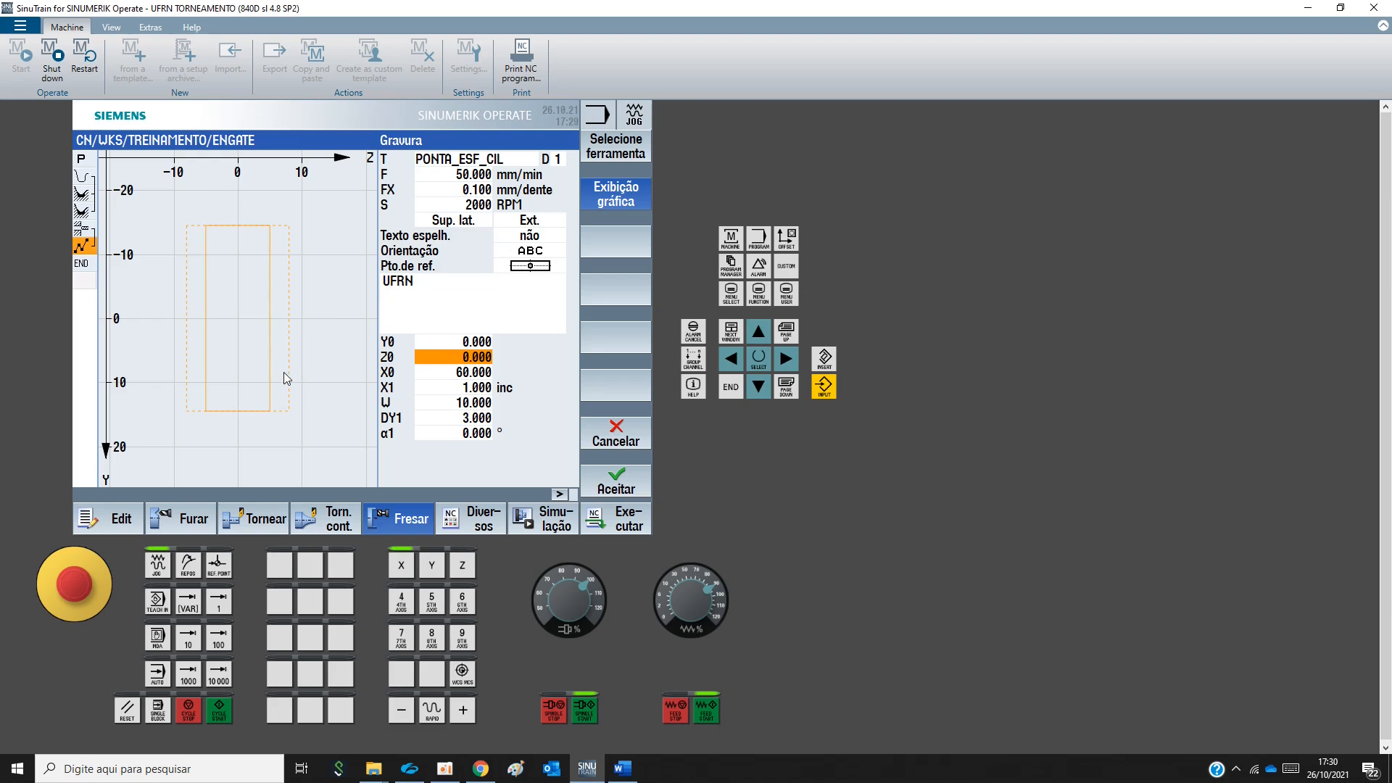
left_click(441, 342)
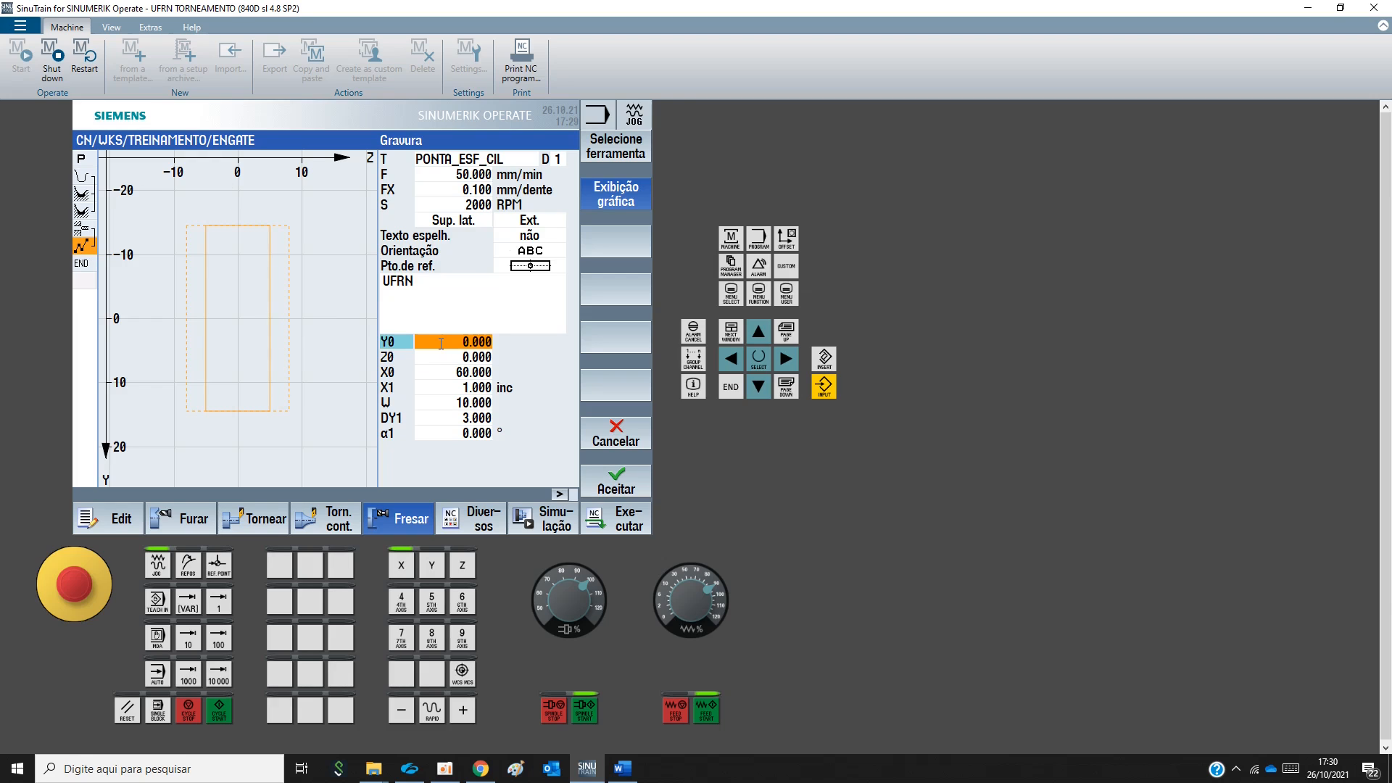
Set the engraving's Z reference point Z0 to 0.3
left_click(432, 357)
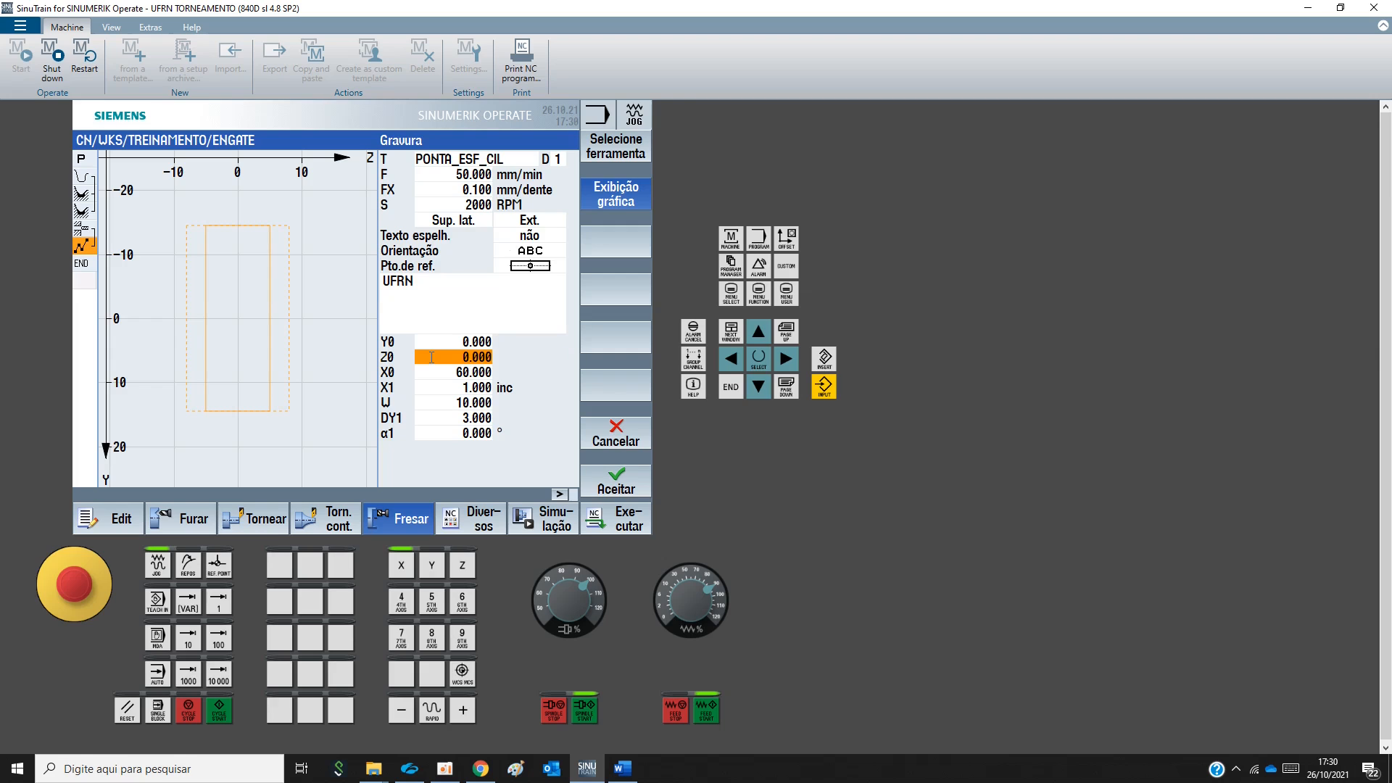
type(".3")
key("Return")
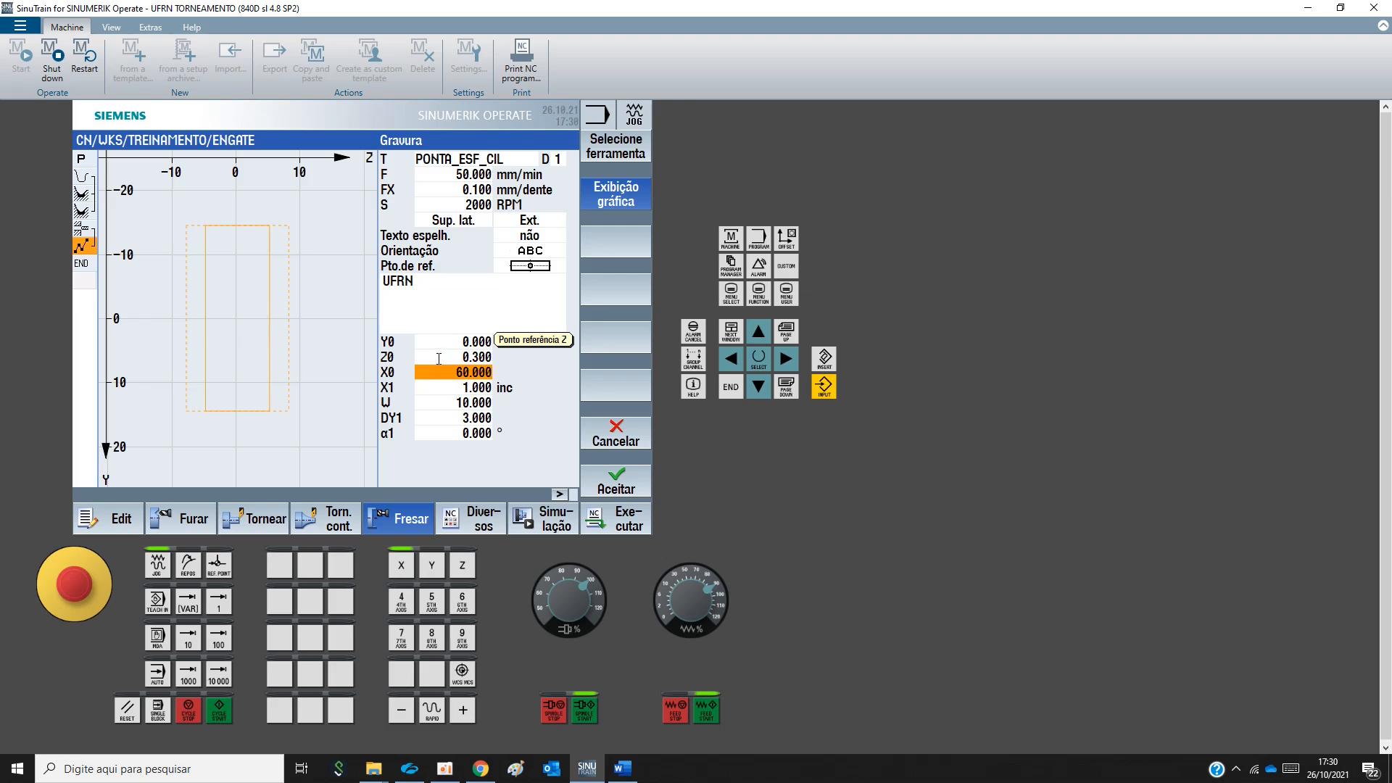
Check the cylinder's length dimensions on the Word drawing and set the engraving's Z reference point Z0 to -70
left_click(439, 357)
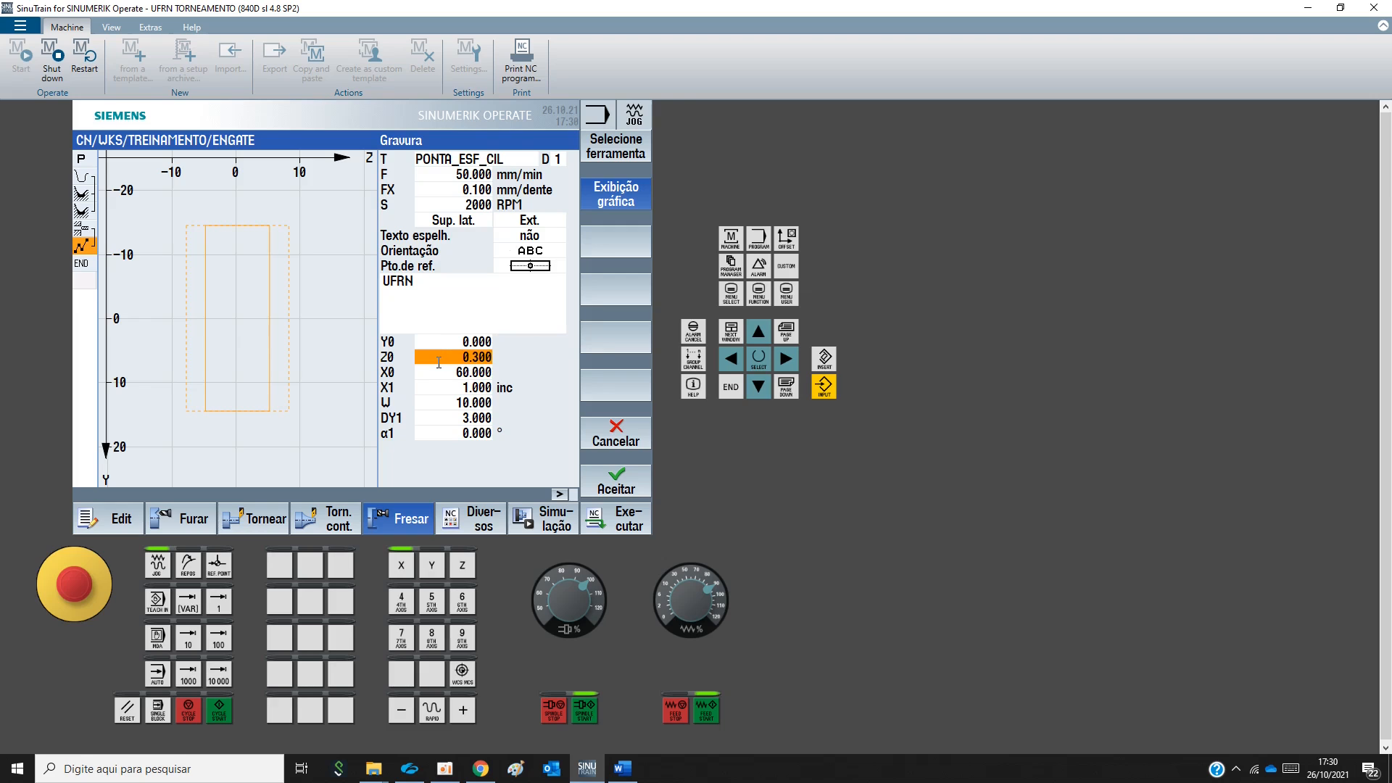
left_click(625, 771)
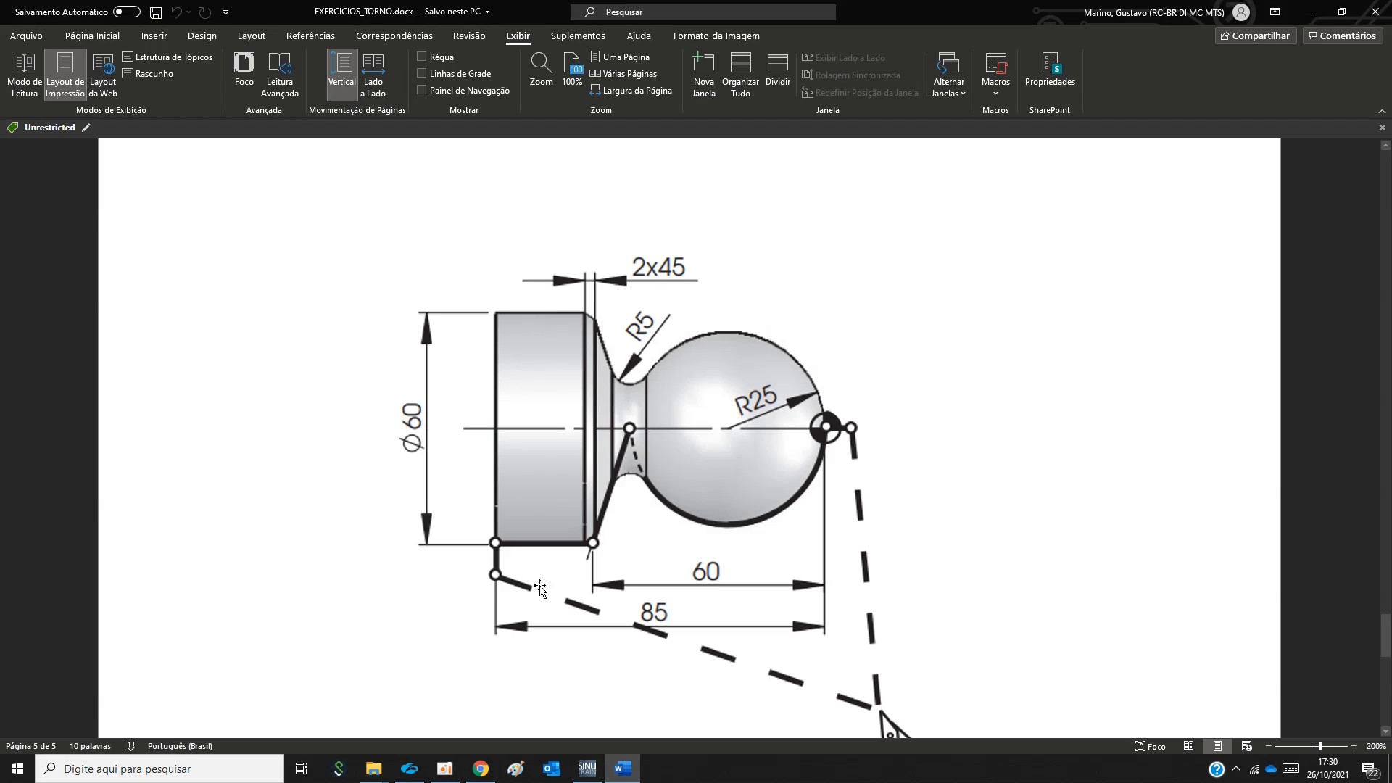
left_click(588, 768)
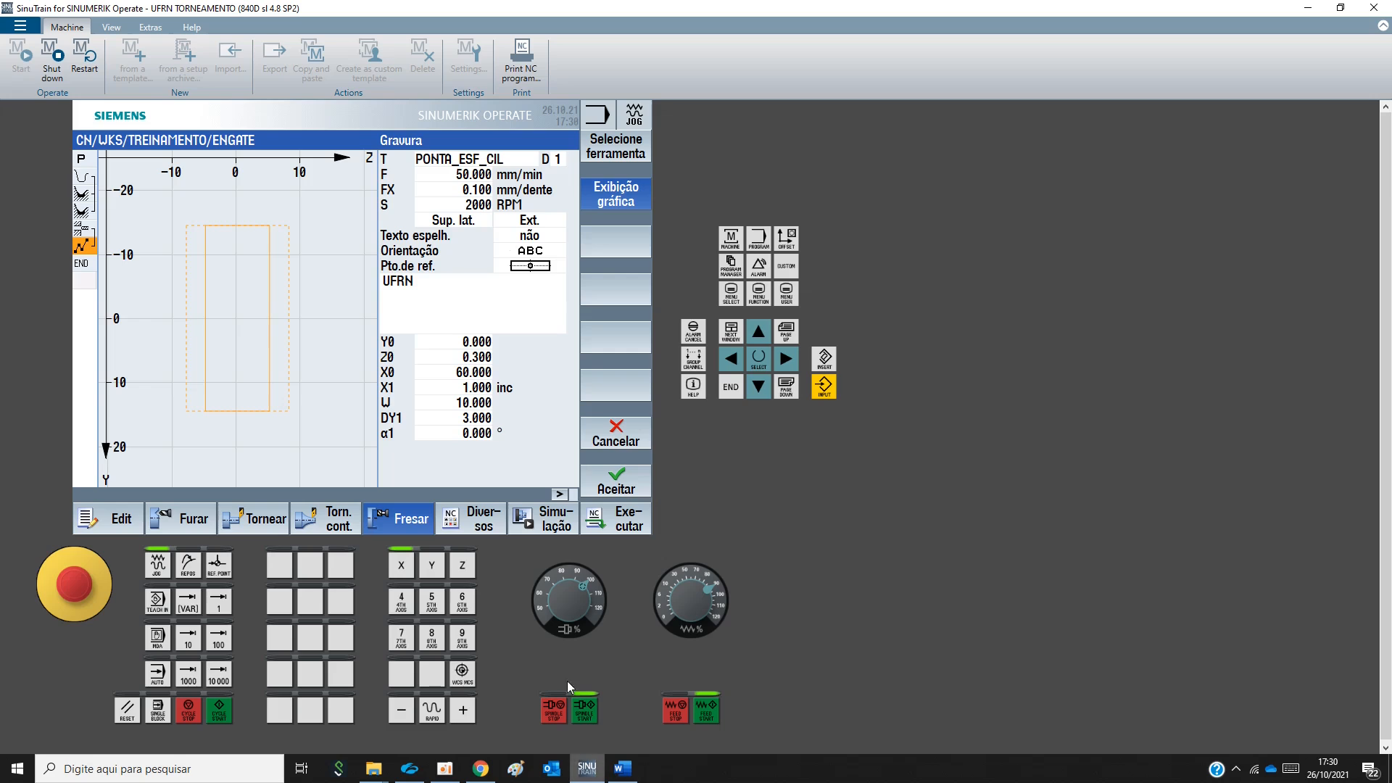
left_click(432, 372)
left_click(432, 356)
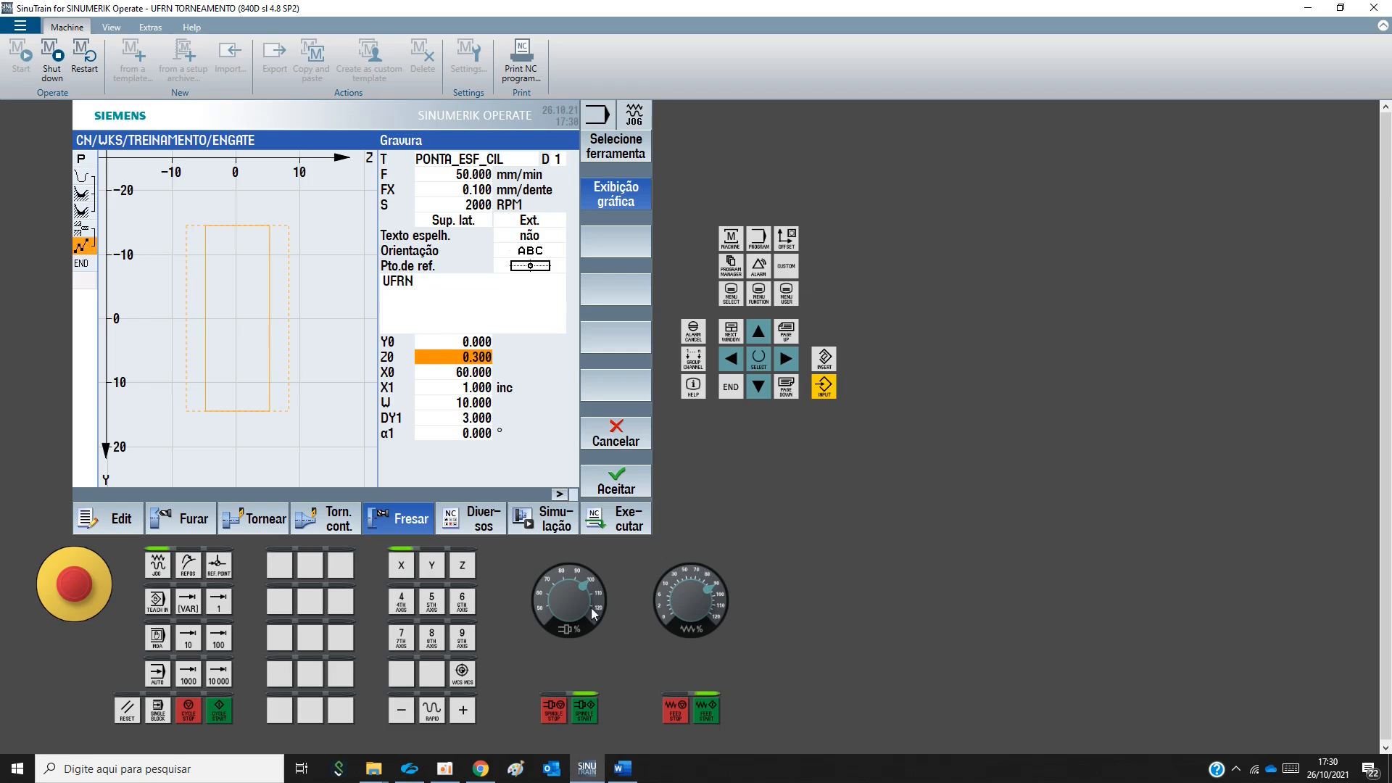
left_click(623, 768)
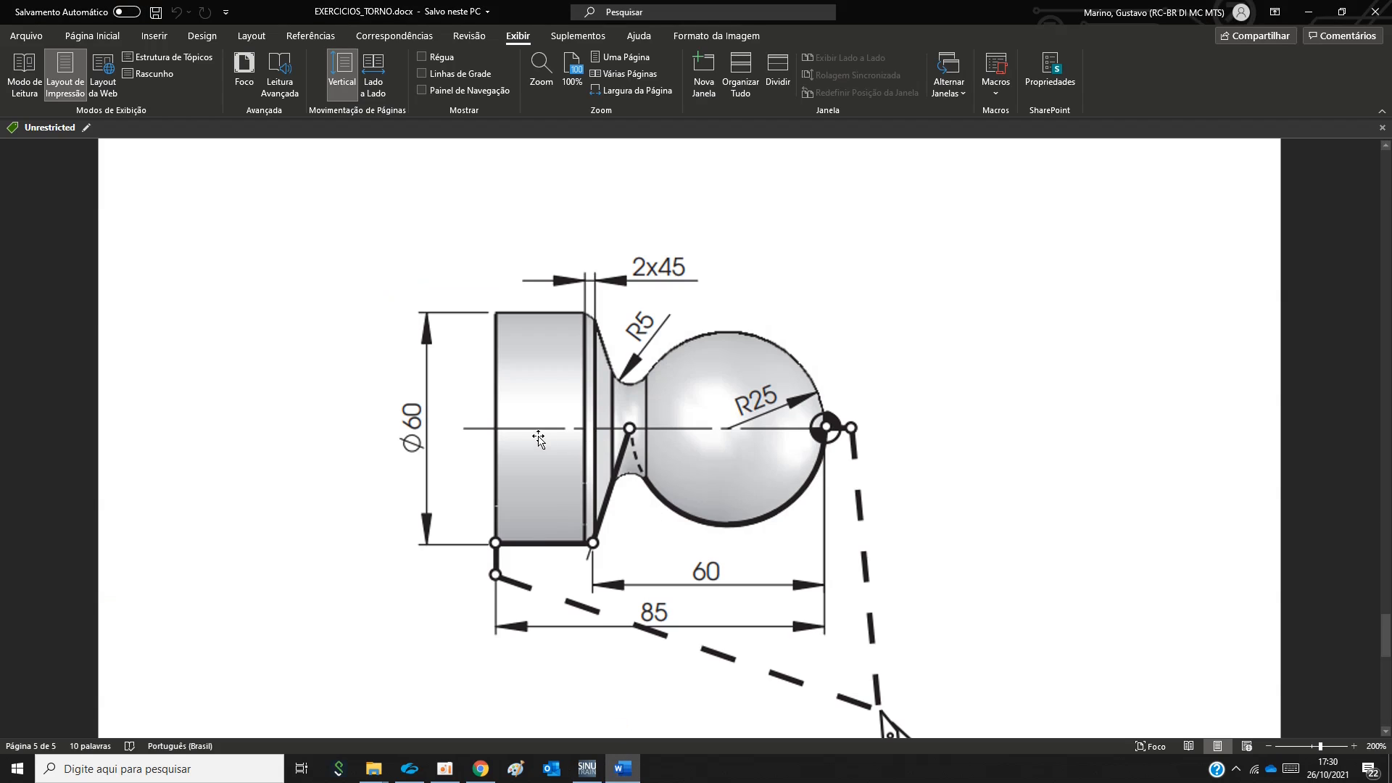
left_click(583, 771)
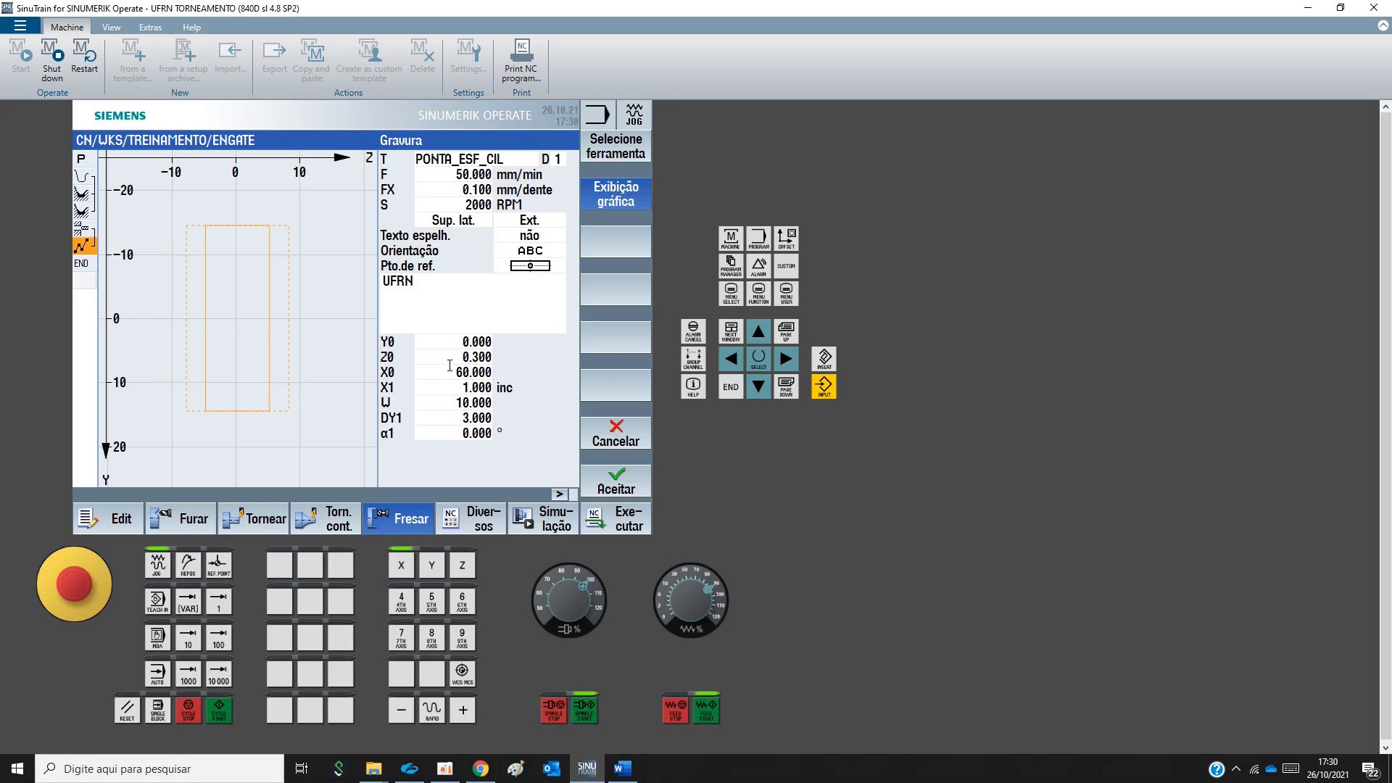
left_click(450, 357)
type("-70")
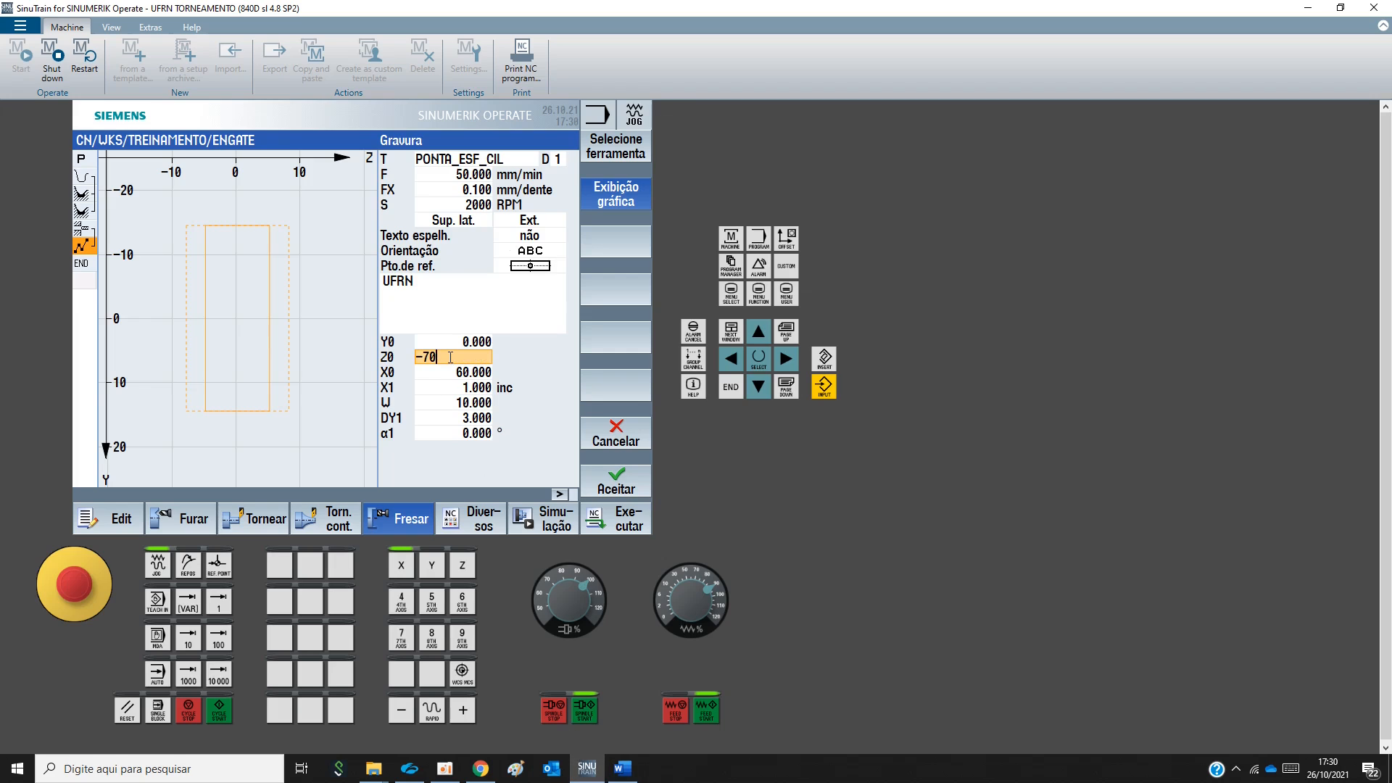
key("Return")
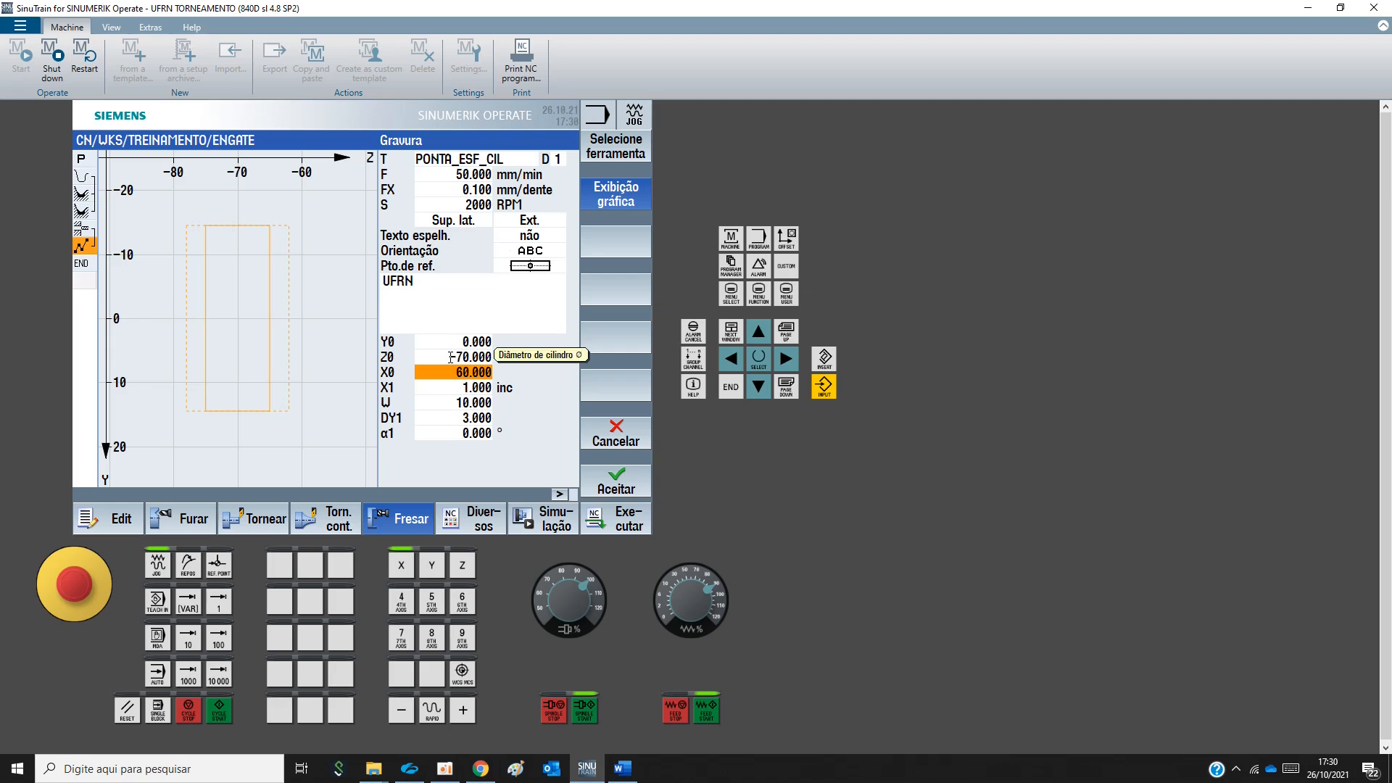
Set the engraving depth X1 to 0.3 incremental and accept the engraving cycle into the program
left_click(445, 342)
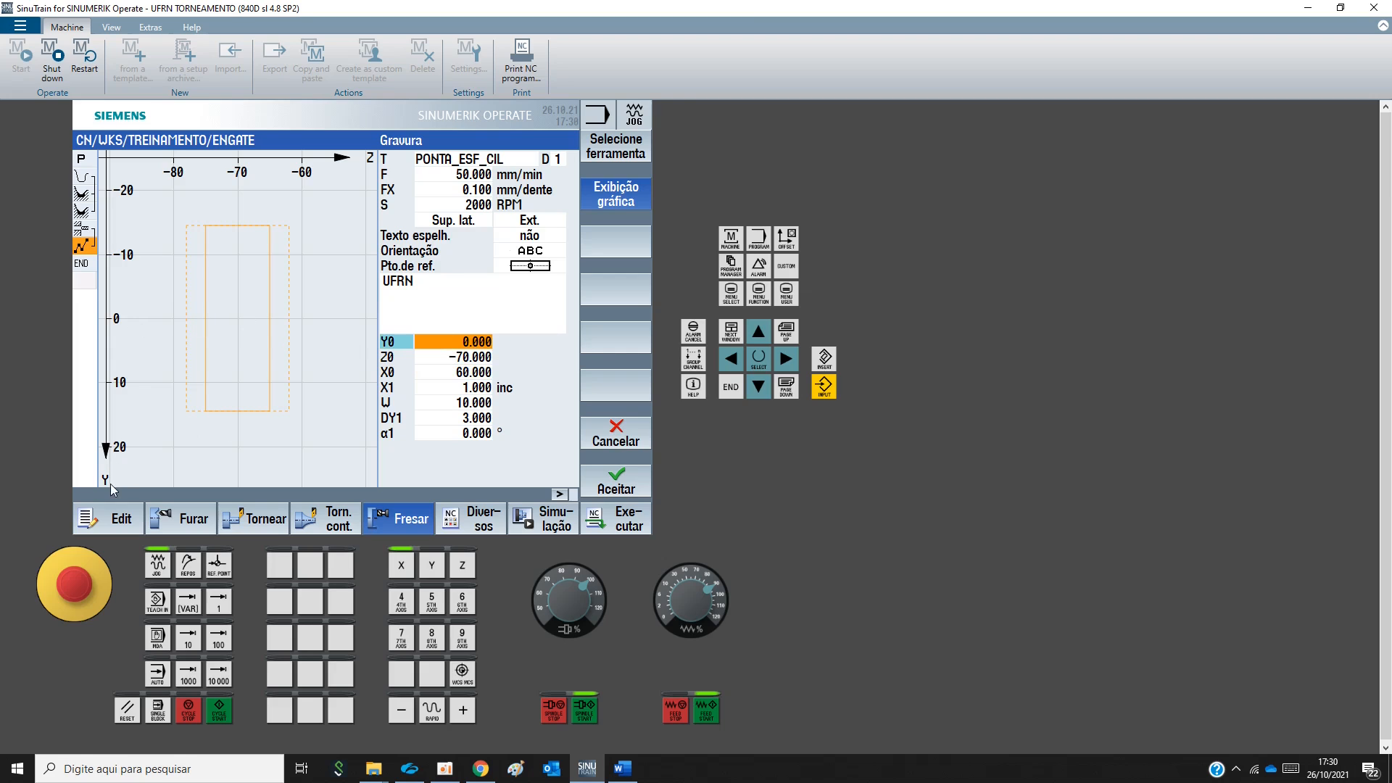
left_click(450, 385)
type(".3")
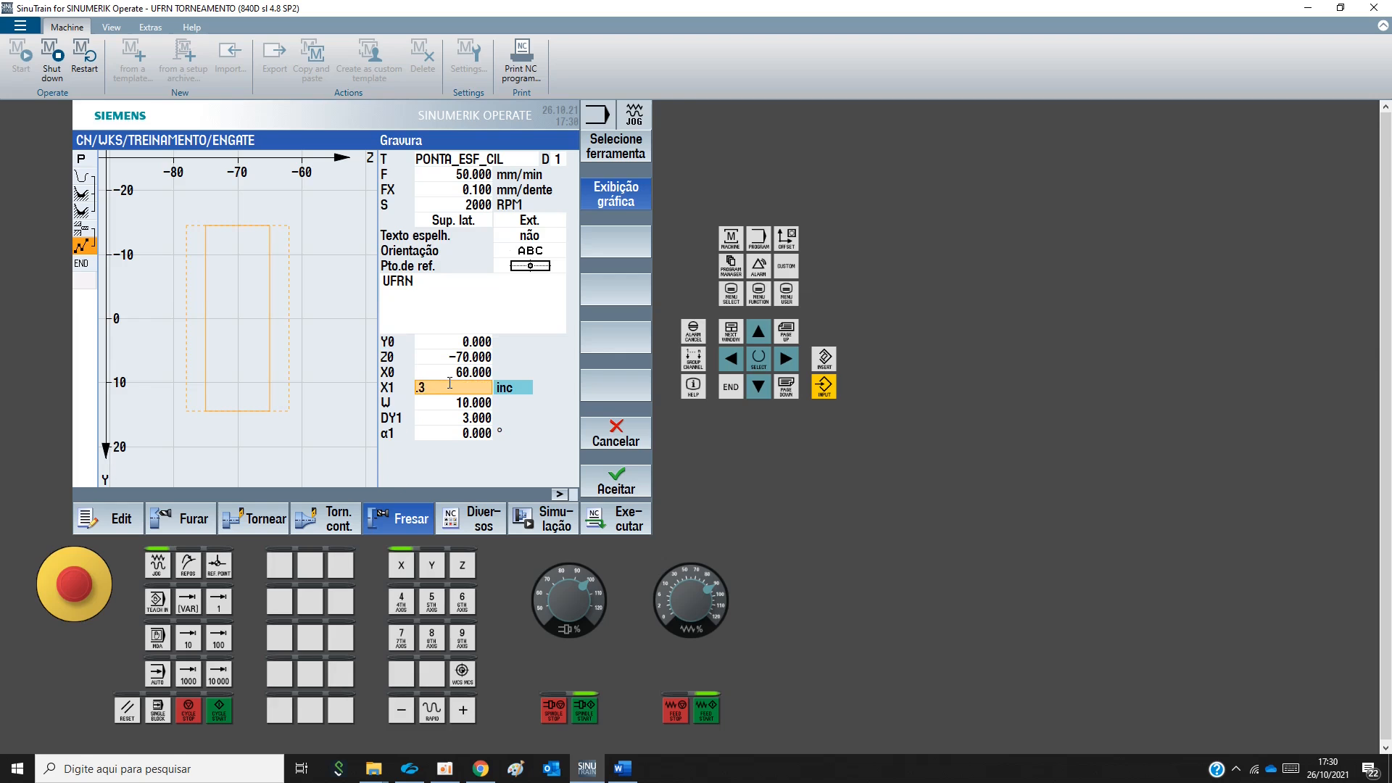
key("Return")
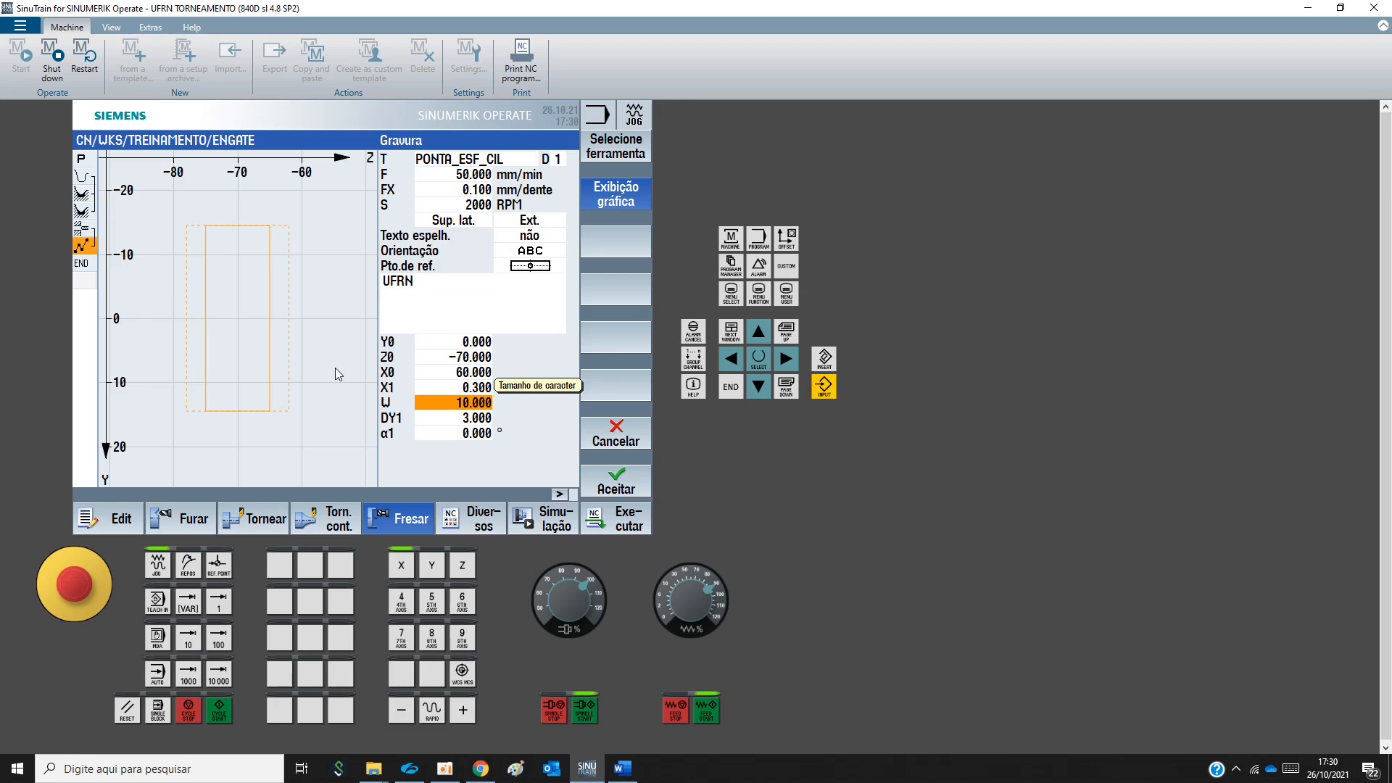
left_click(615, 482)
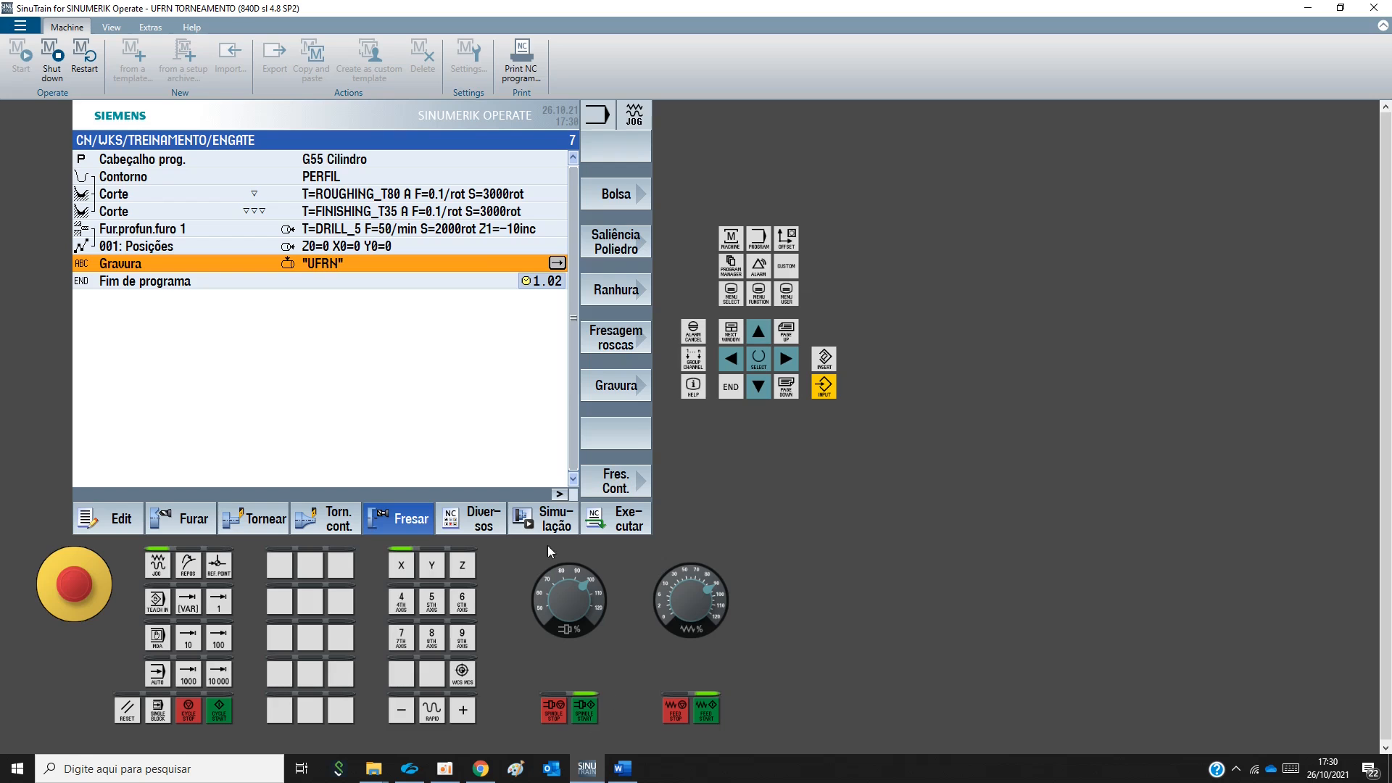
Simulate the complete ENGATE program in 3D with the override raised to 120%
left_click(544, 520)
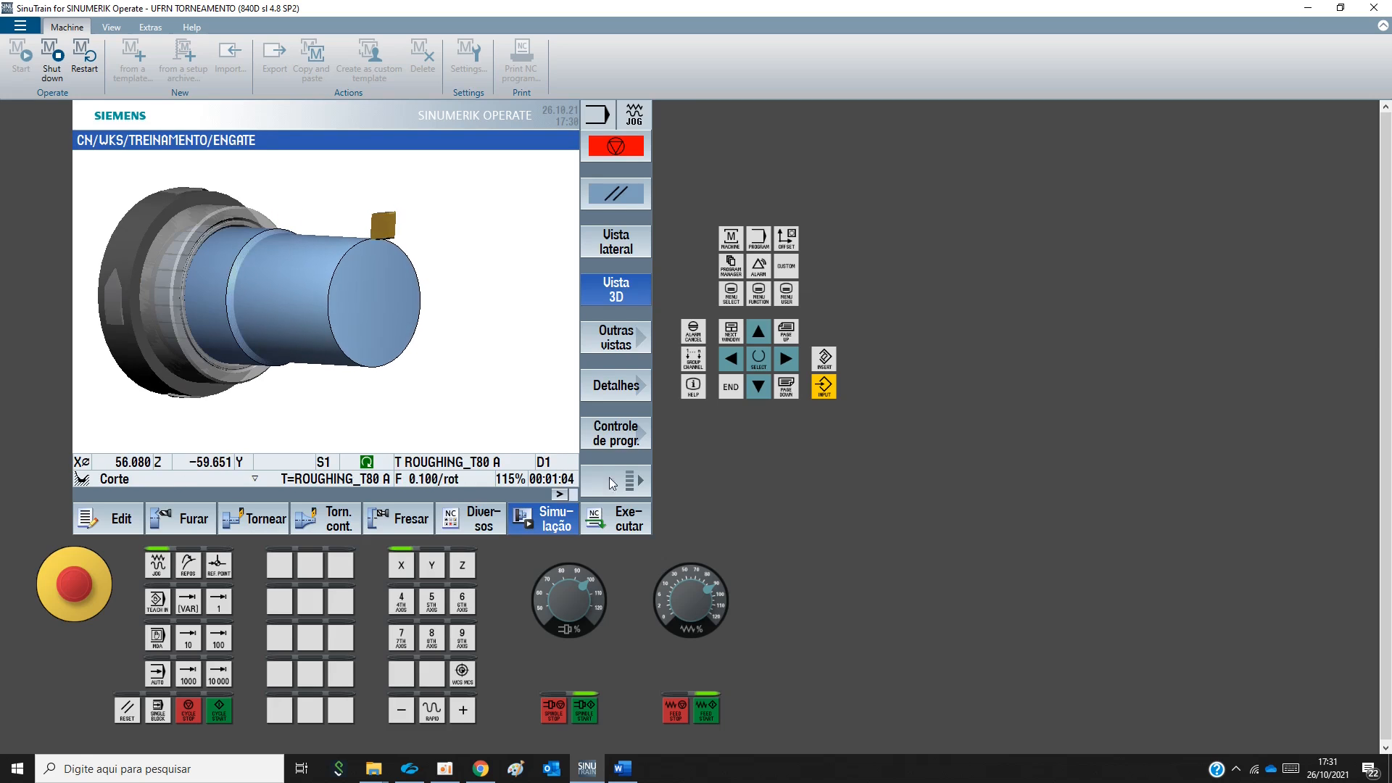
left_click(620, 480)
left_click(615, 190)
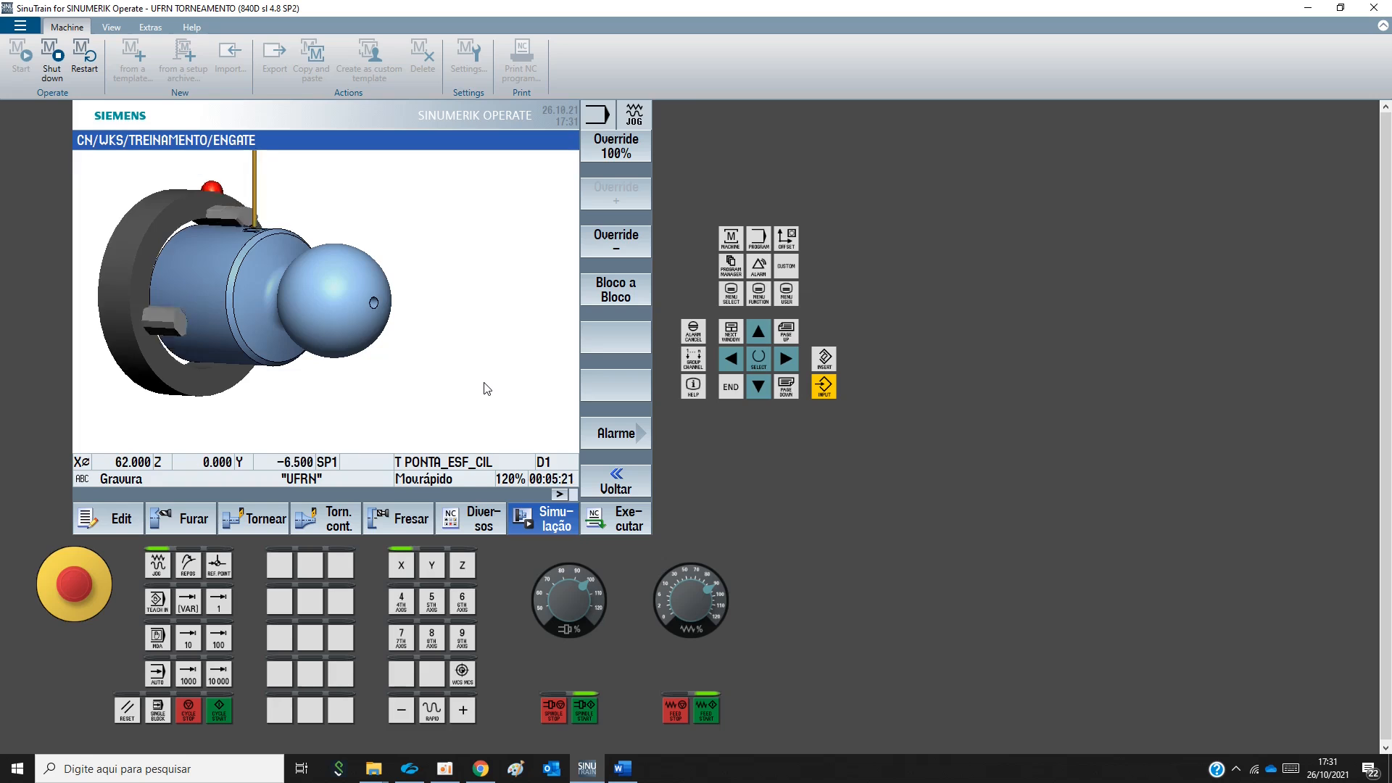
mouse_move(475, 351)
left_mouse_down()
mouse_move(463, 372)
mouse_move(493, 341)
left_mouse_up()
left_click(635, 490)
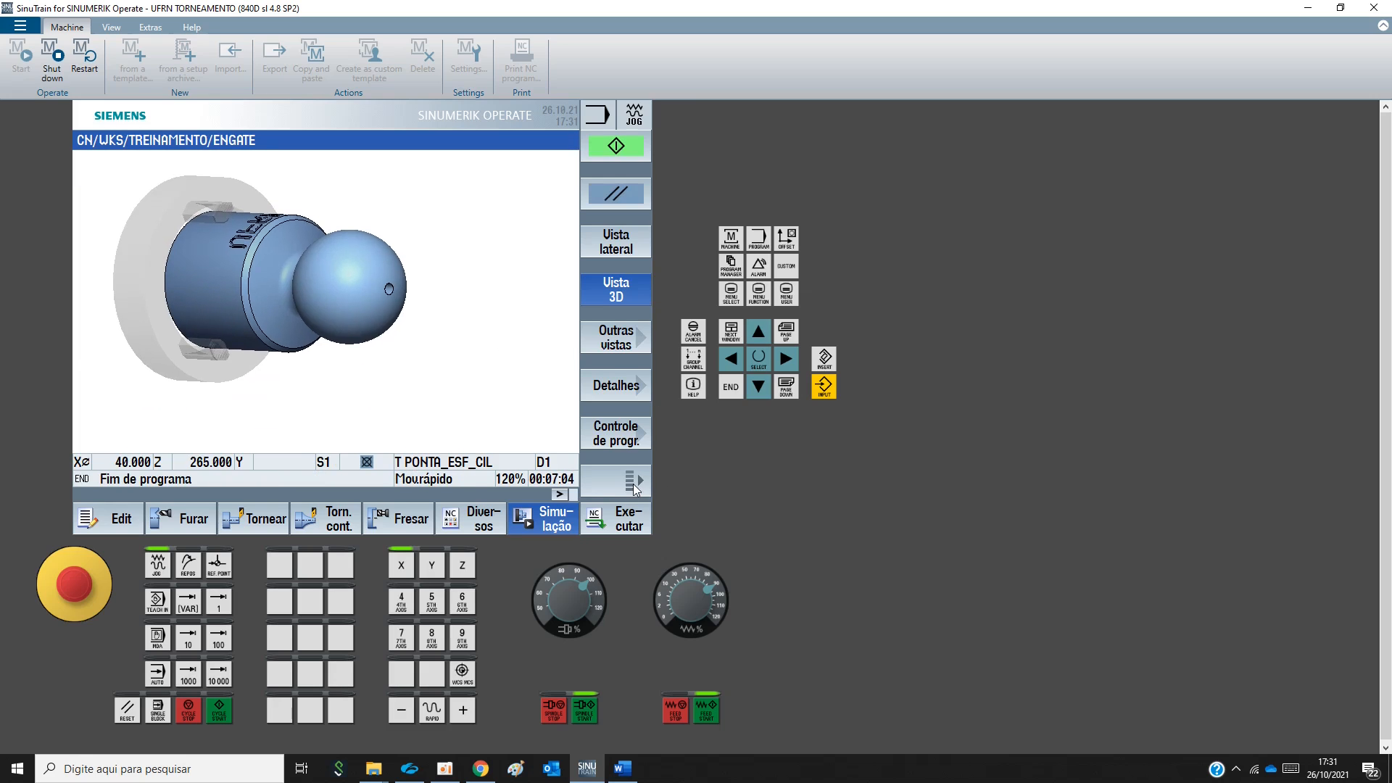
Rotate the simulated part about its axis to inspect the UFRN engraving on the cylinder
left_click(622, 434)
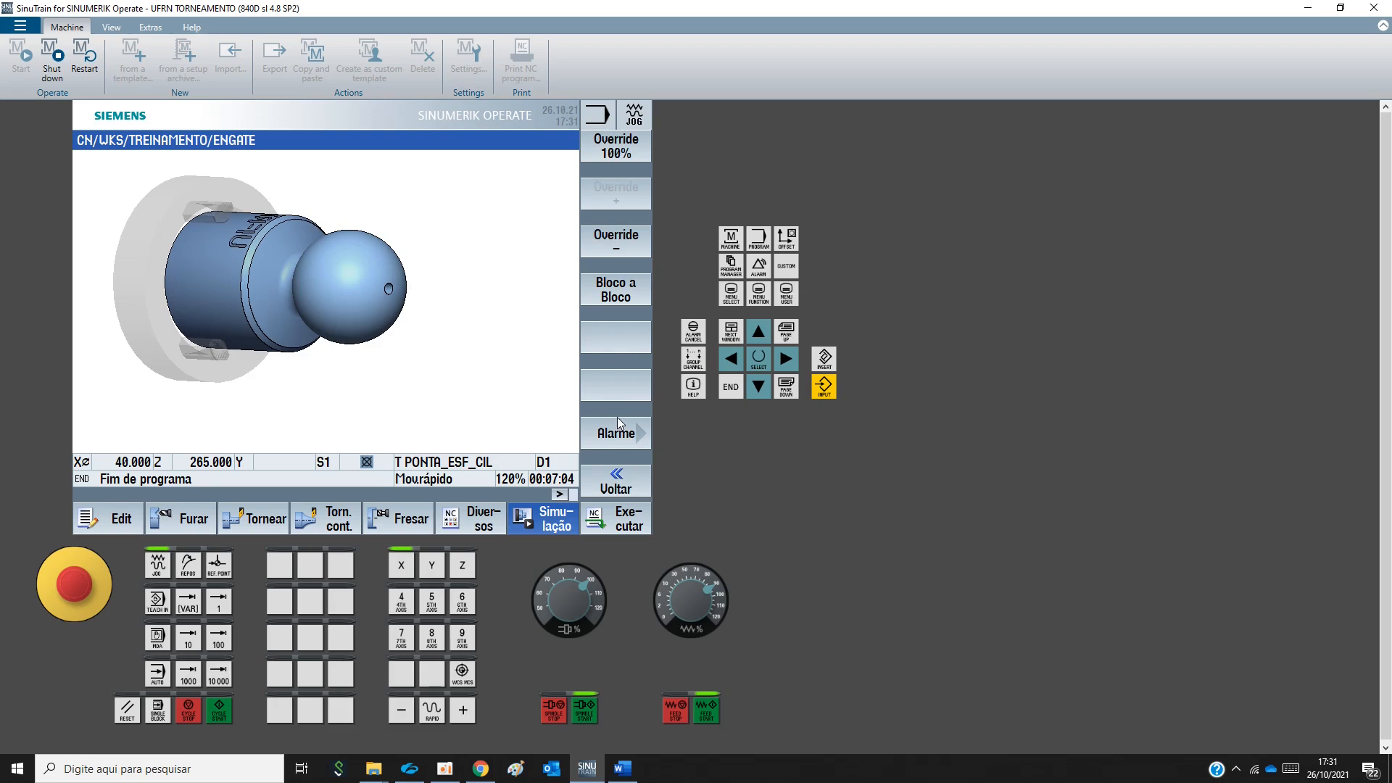
left_click(618, 484)
left_click(627, 392)
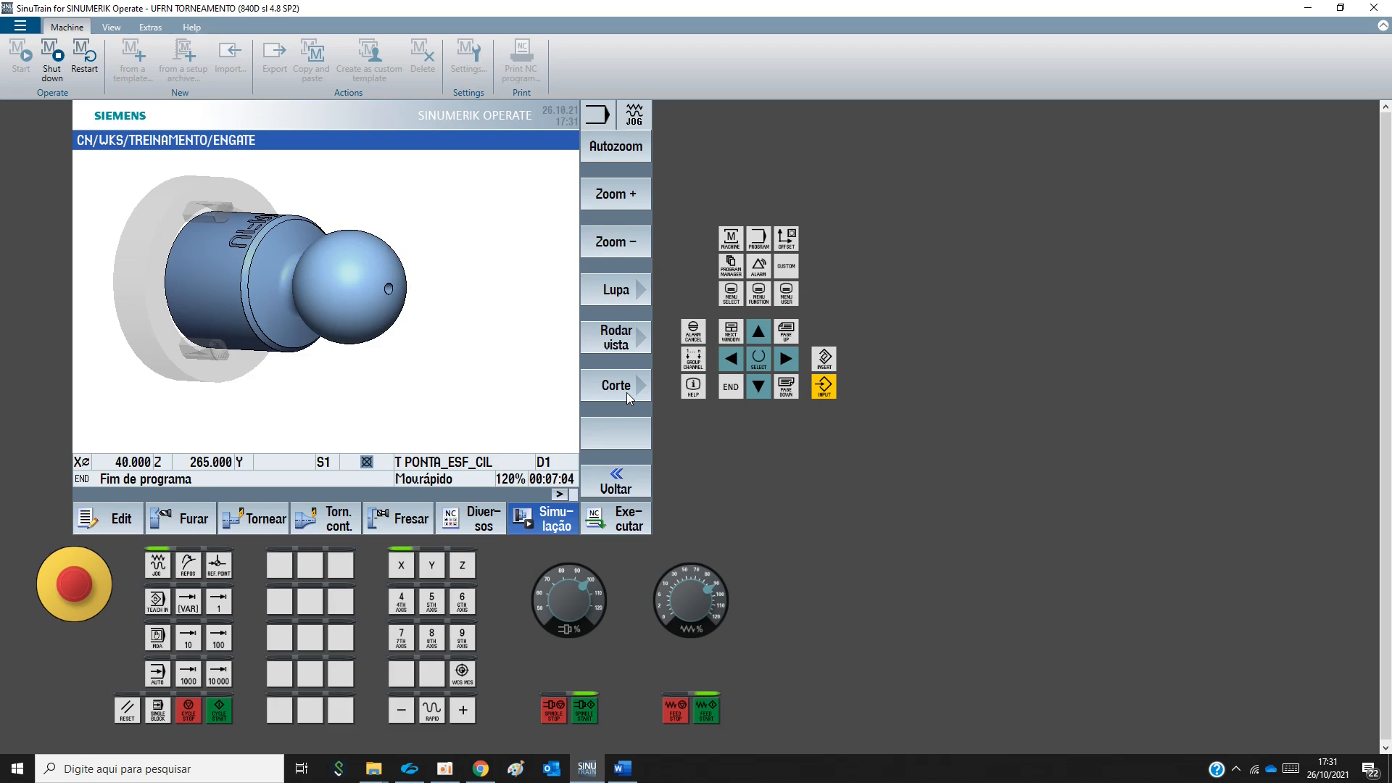
left_click(631, 486)
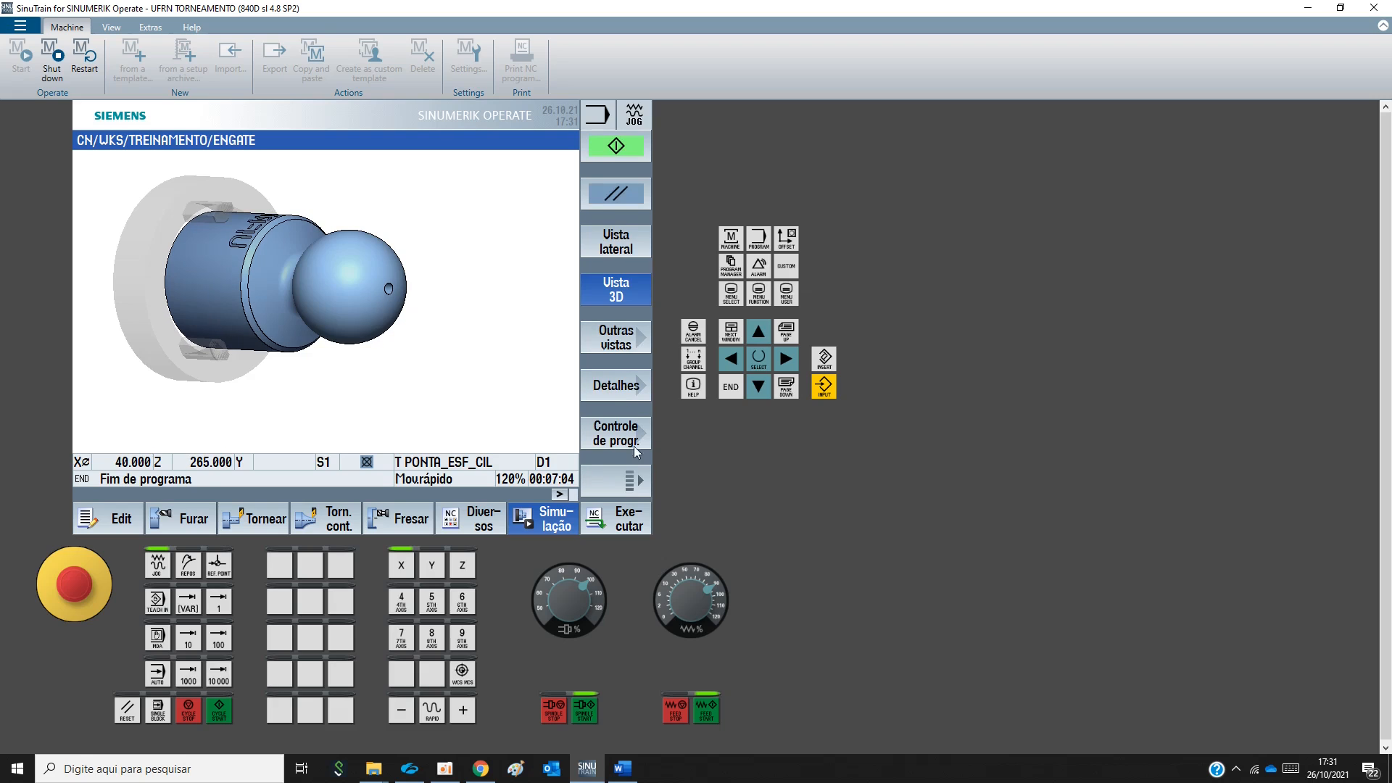
left_click(628, 393)
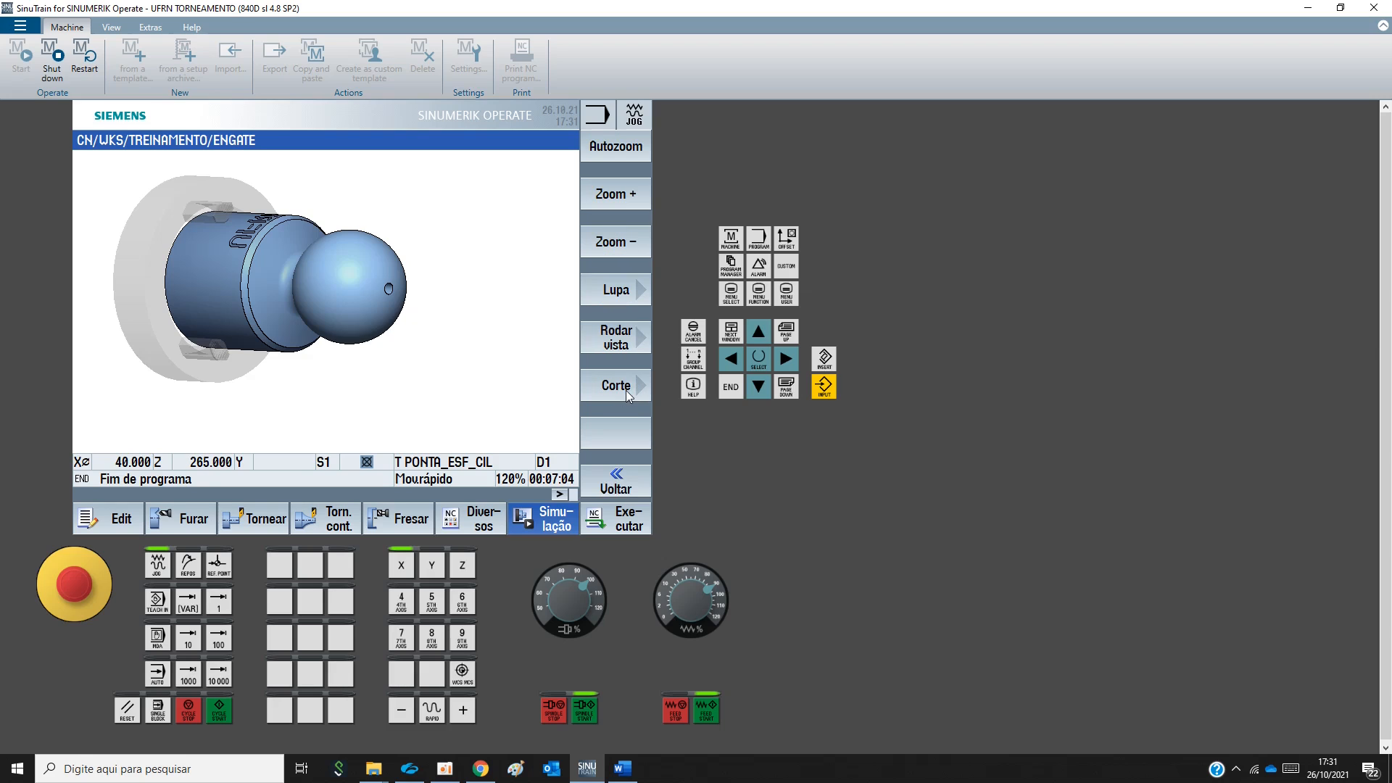
left_click(608, 341)
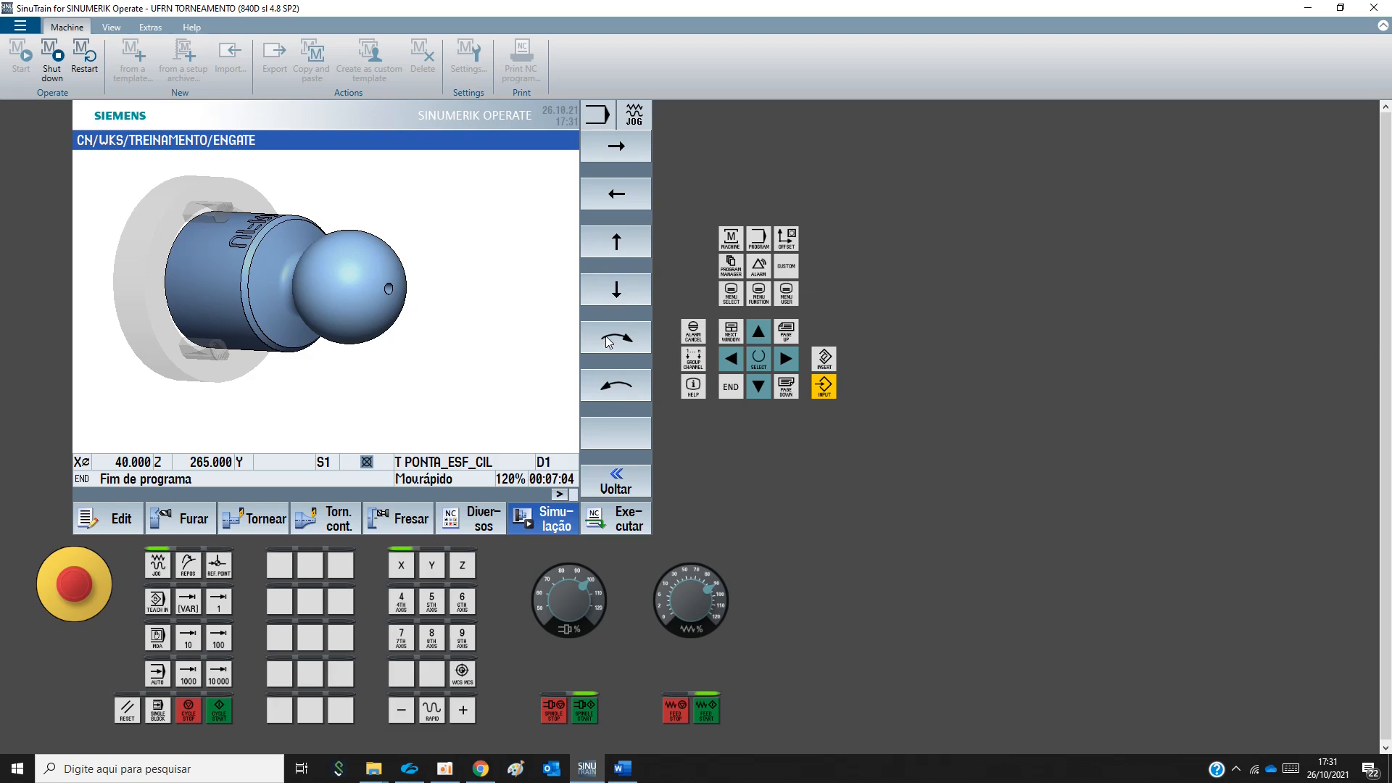
left_click(614, 385)
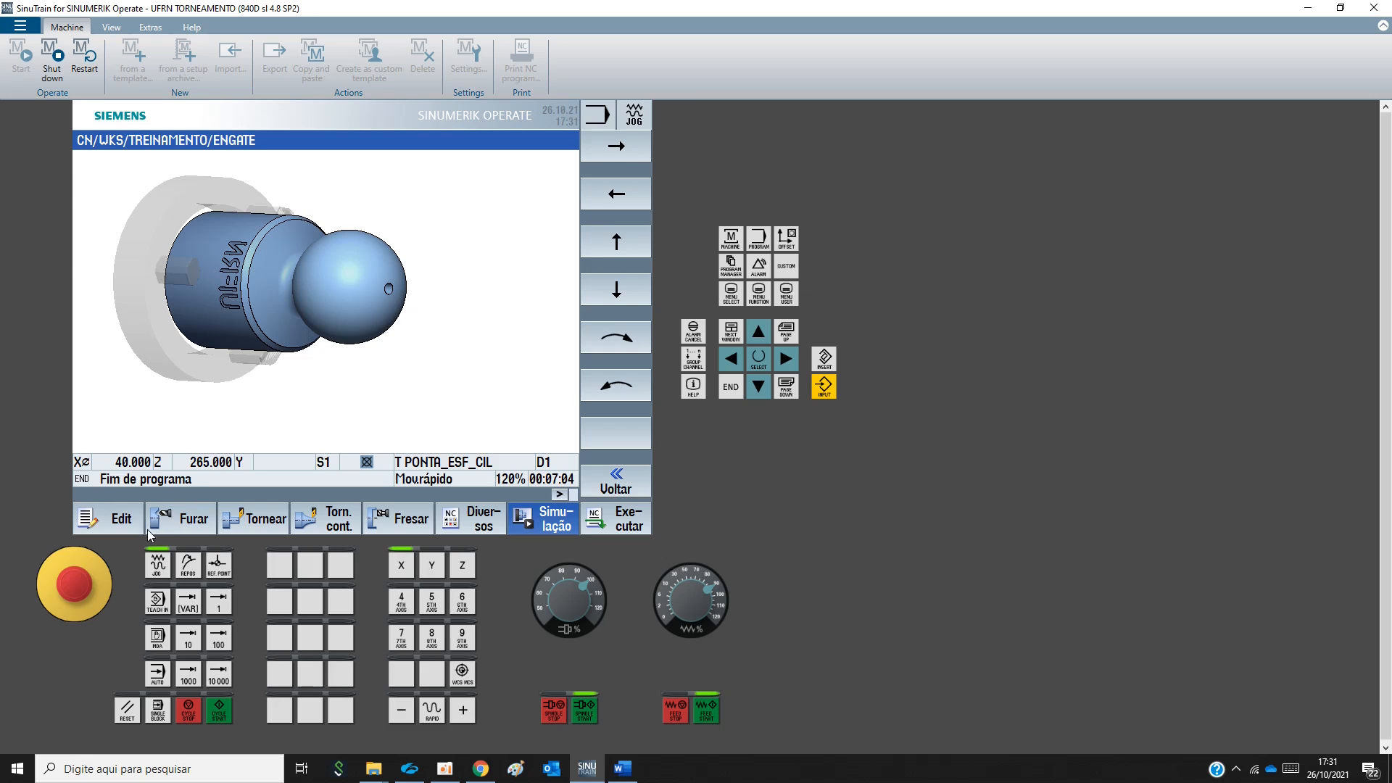
Reopen the engraving cycle and set its Z reference point Z0 to -73
left_click(125, 519)
double_click(553, 270)
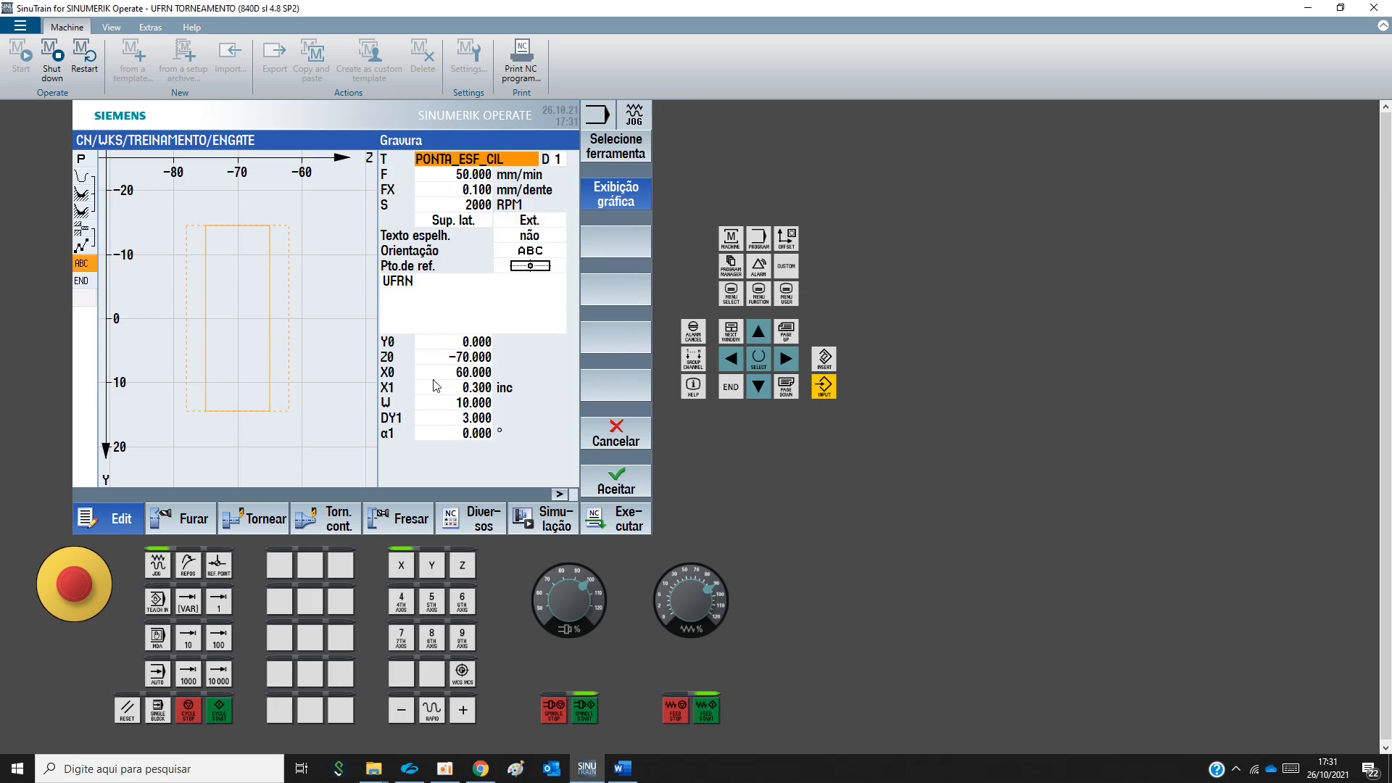
left_click(433, 358)
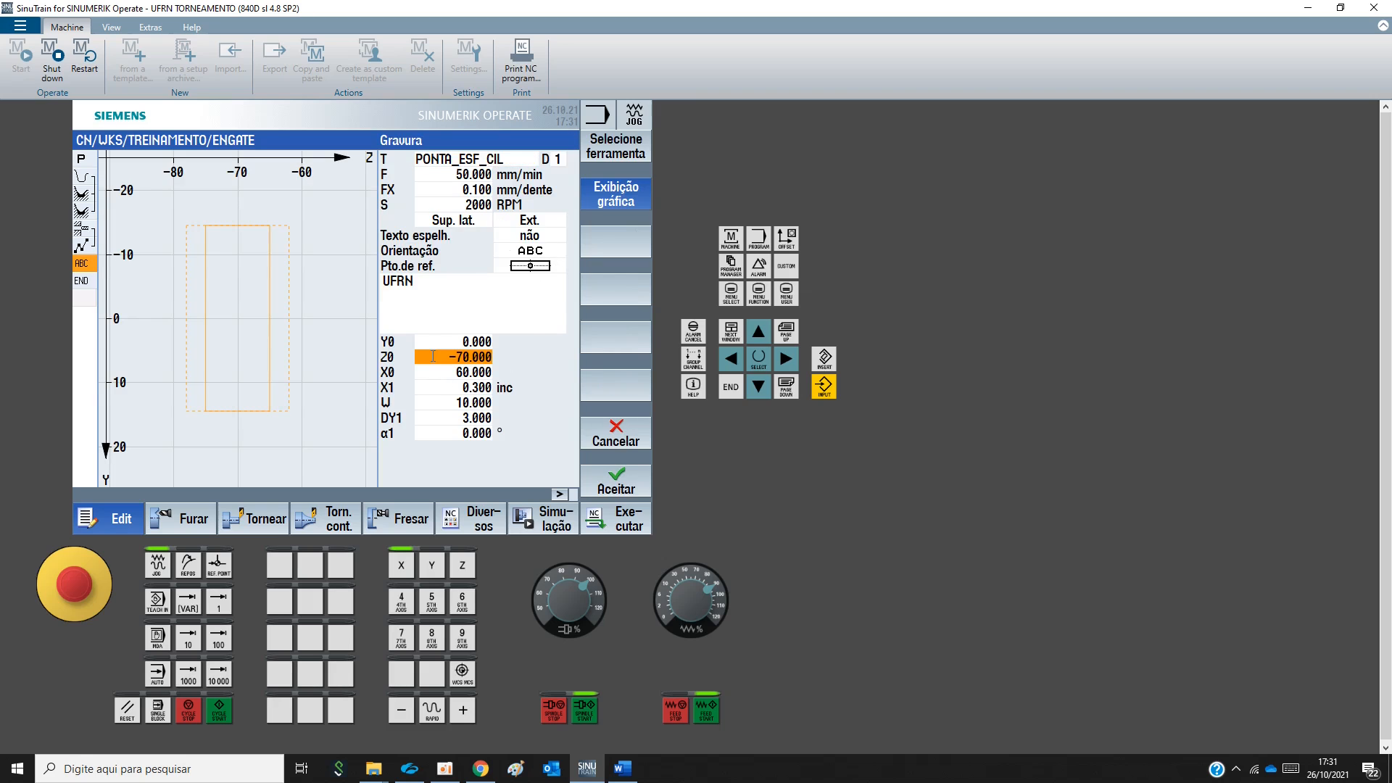
type("-73")
key("Return")
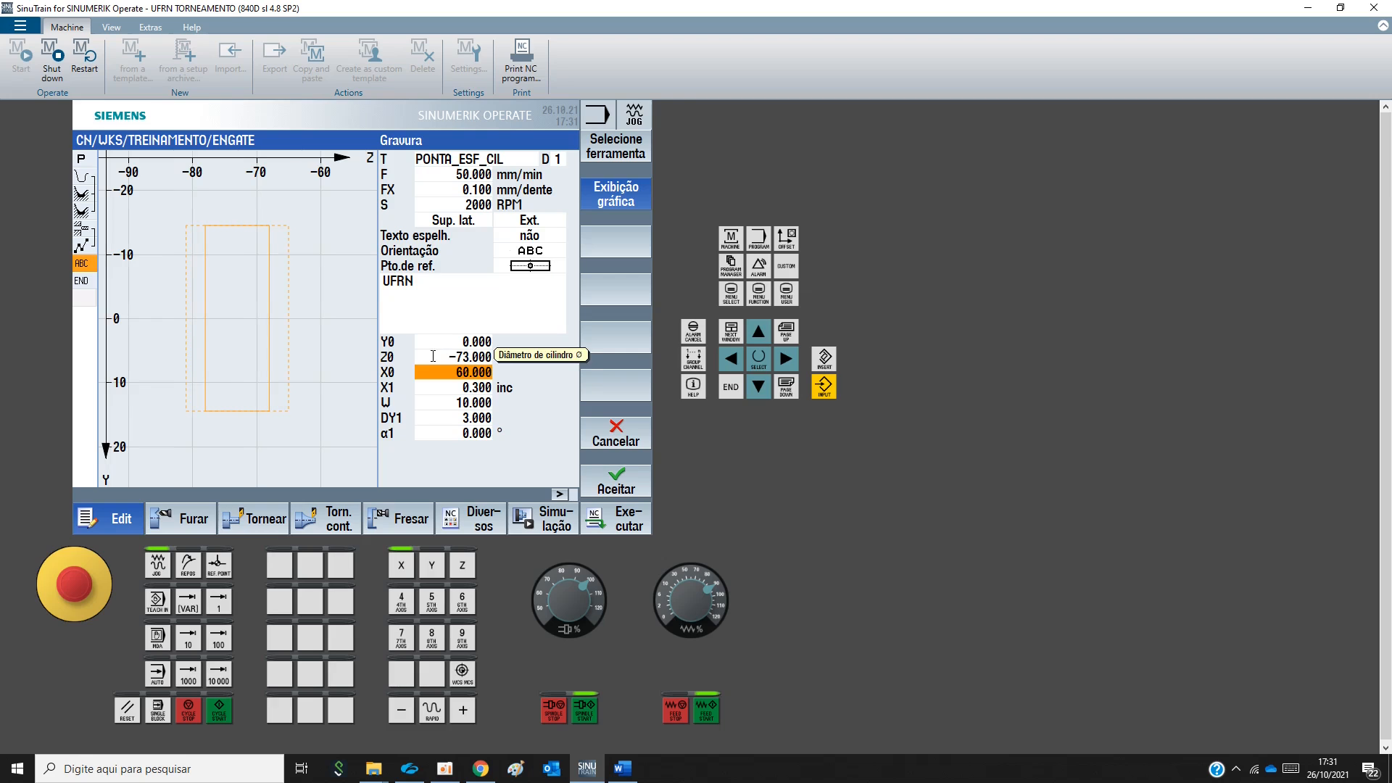
Set the engraving's mirrored text option to sim and accept the cycle
left_click(520, 239)
left_click(520, 239)
left_click(531, 252)
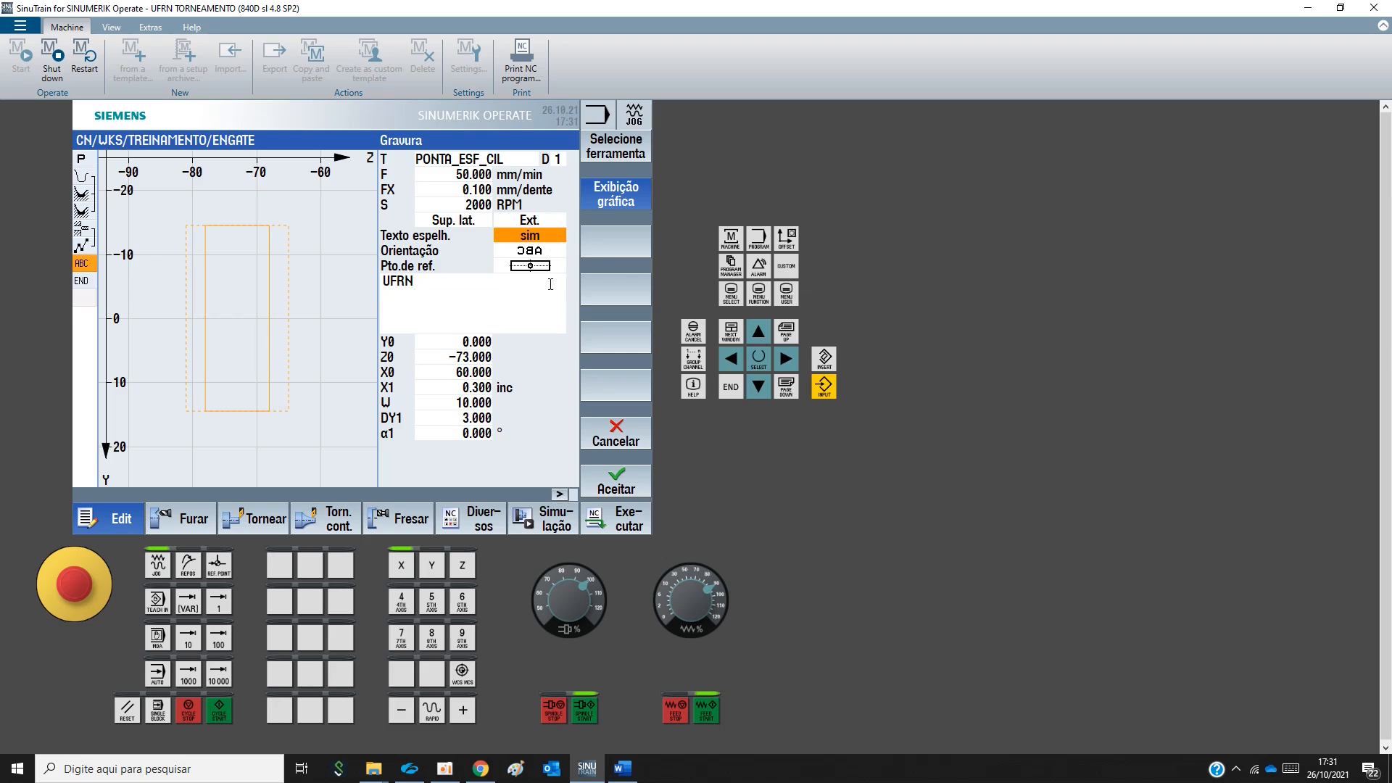
left_click(617, 482)
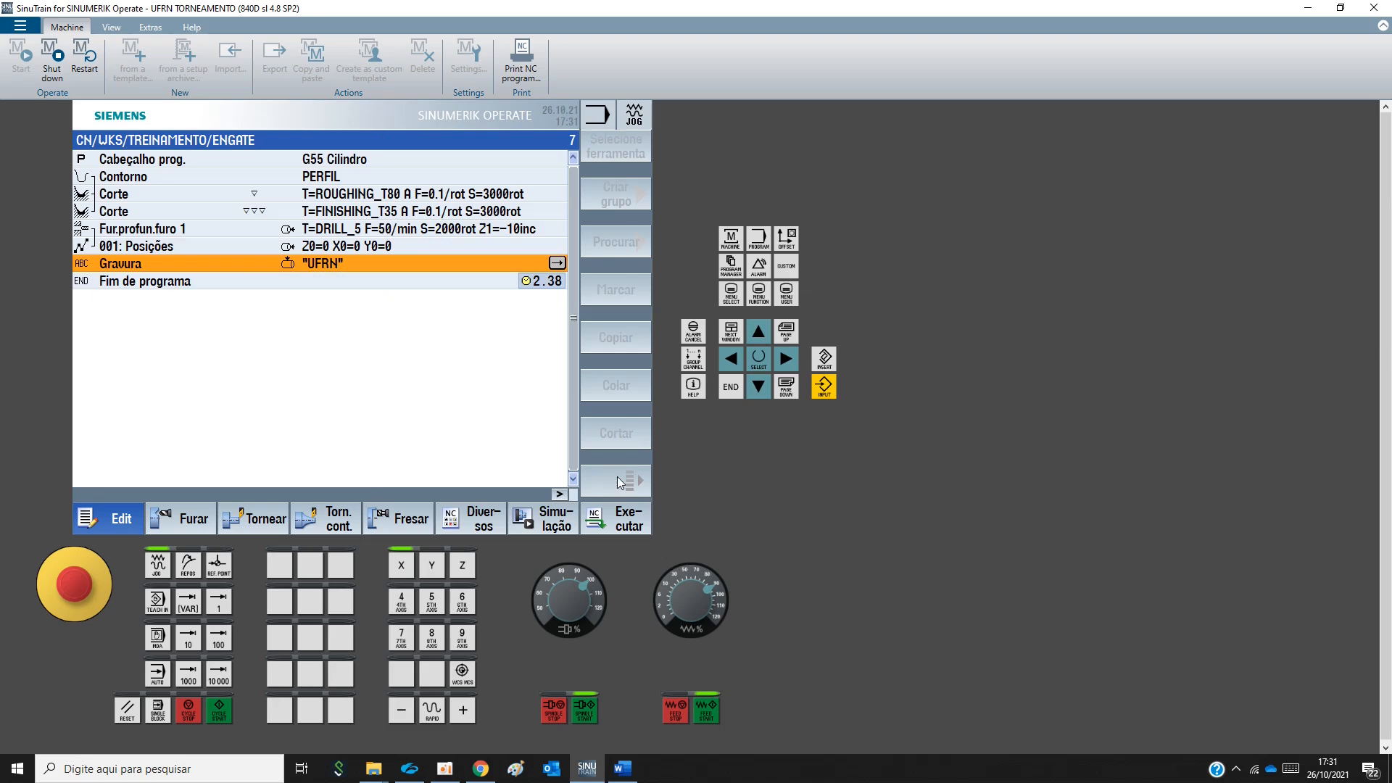
Simulate the program again and rotate the 3D part to examine the mirrored engraving
left_click(544, 521)
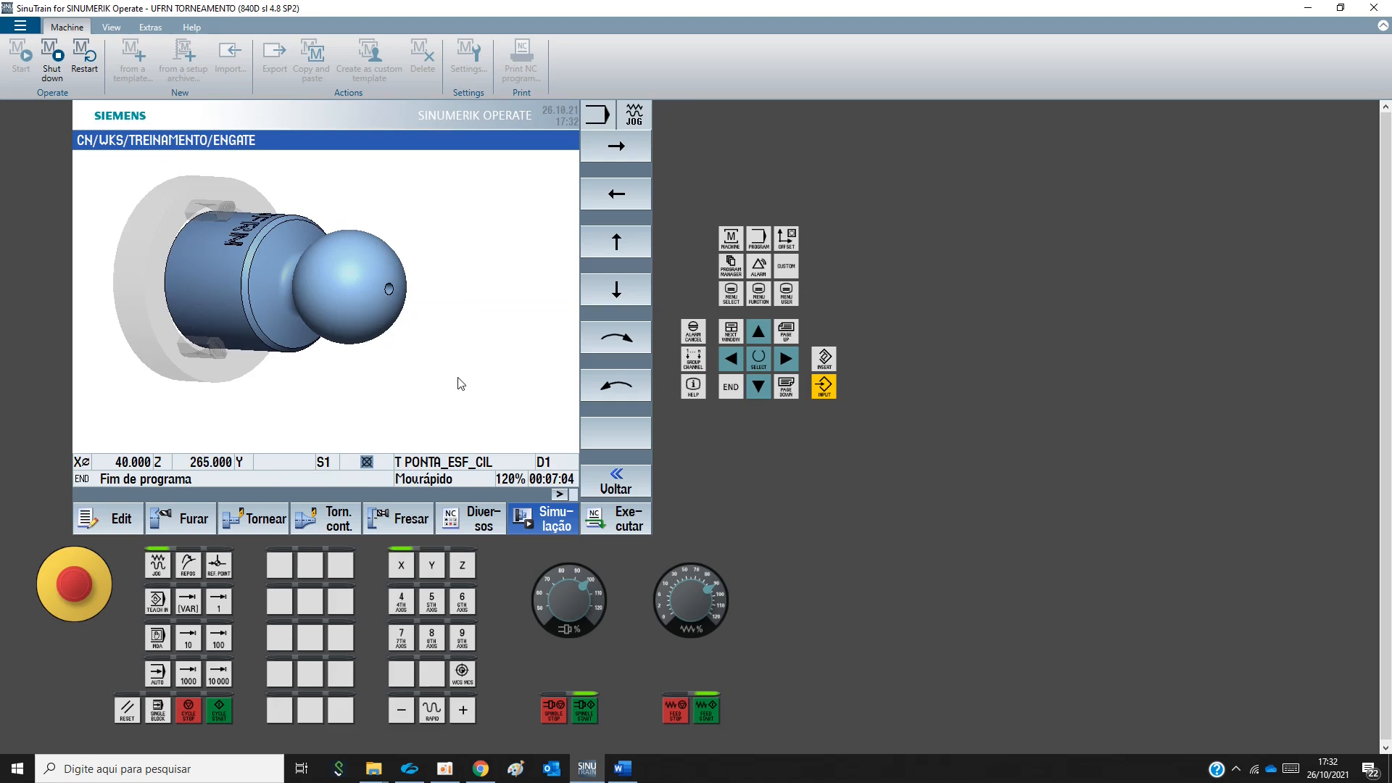
left_click_drag(376, 370, 382, 390)
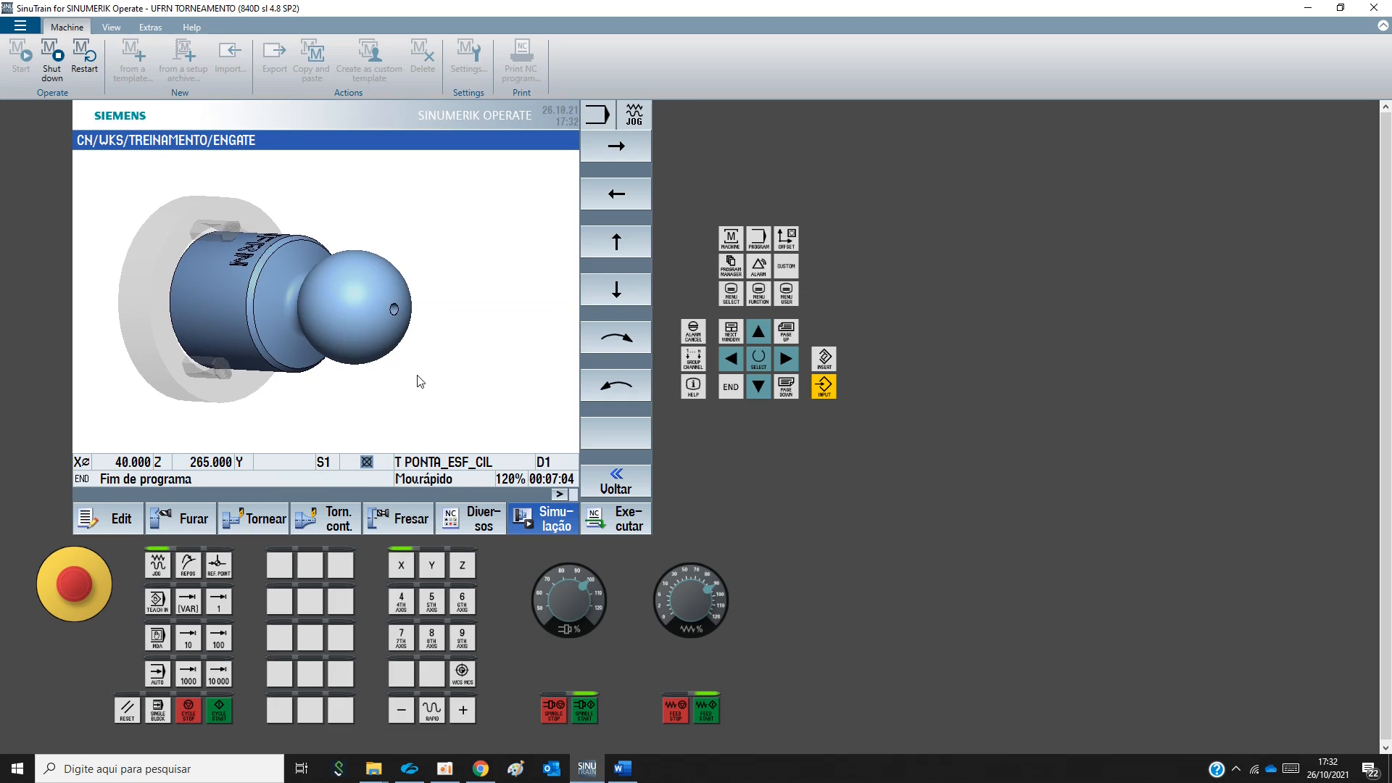
left_click(610, 297)
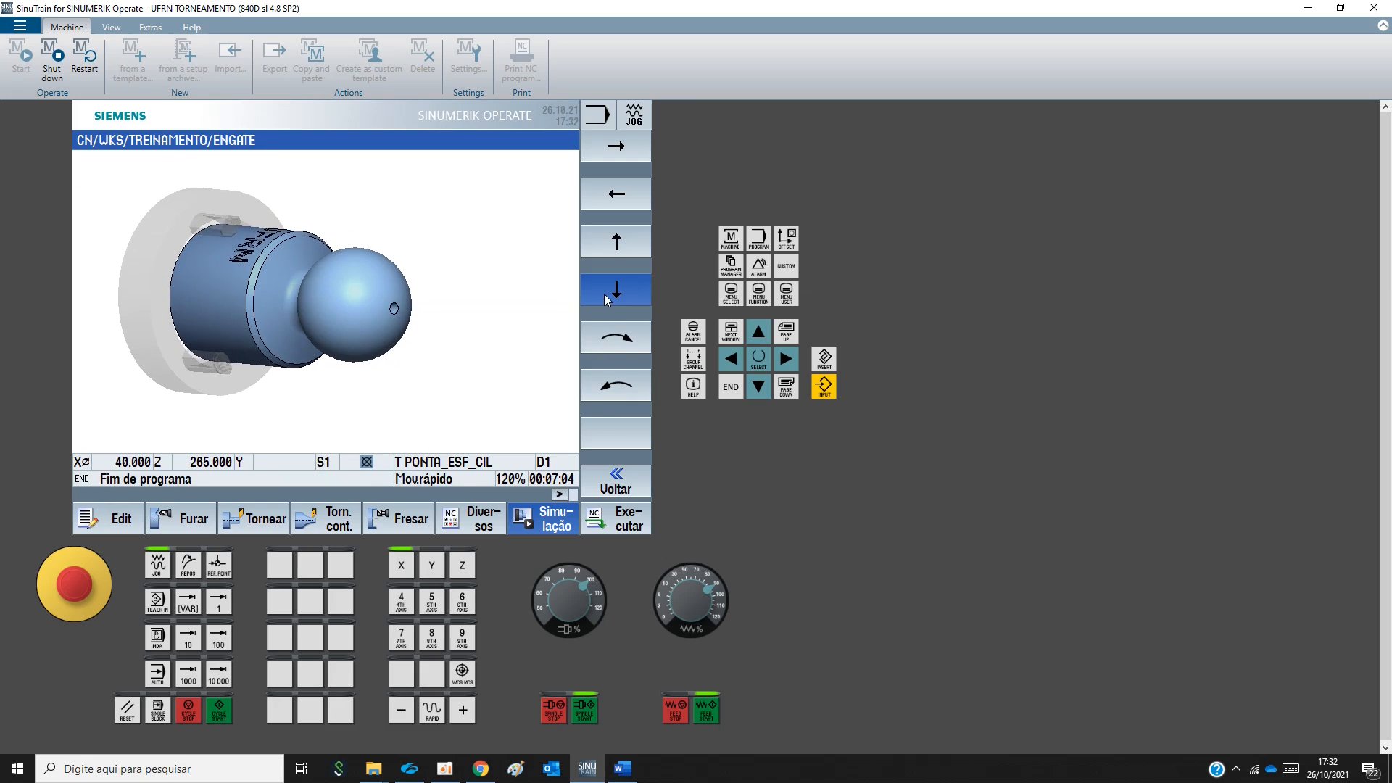
scroll(391, 299, "down", 1)
scroll(391, 299, "up", 2)
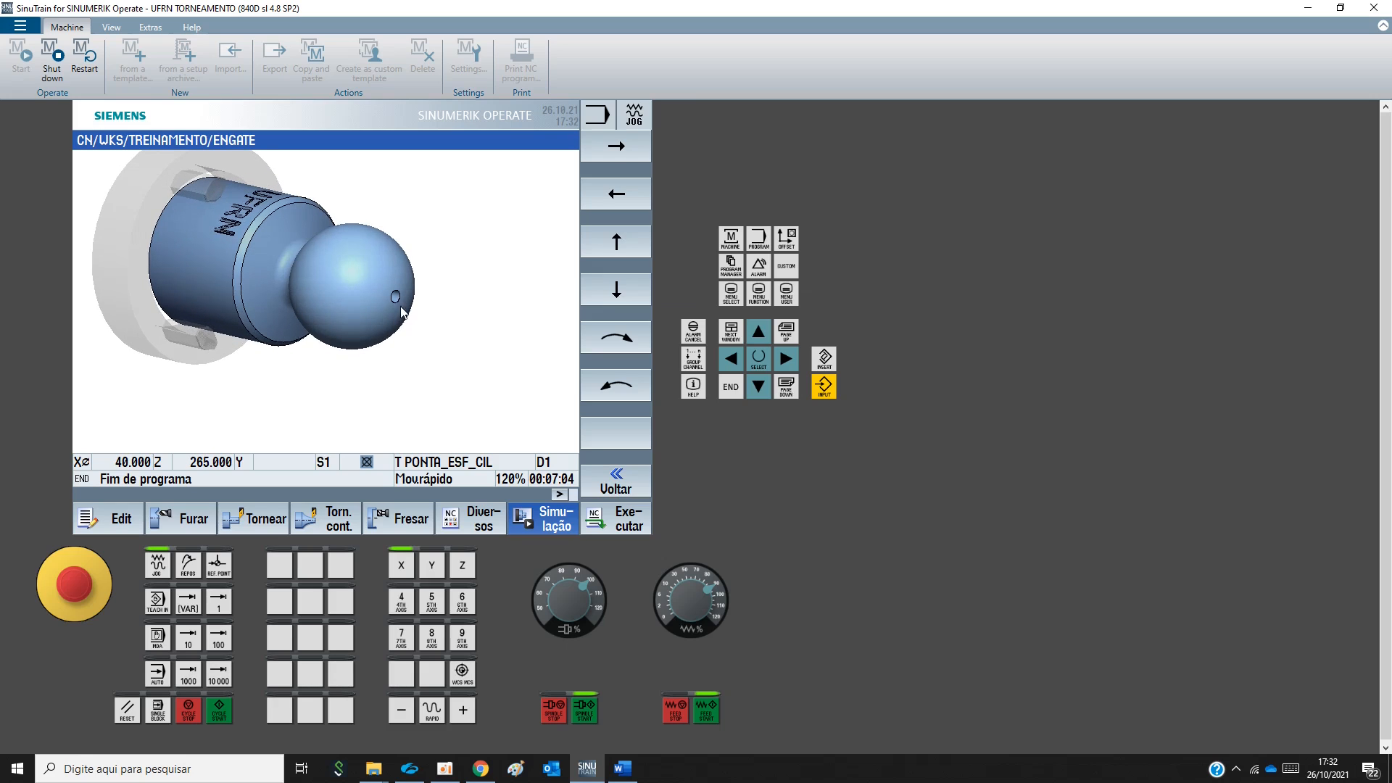
left_click(594, 381)
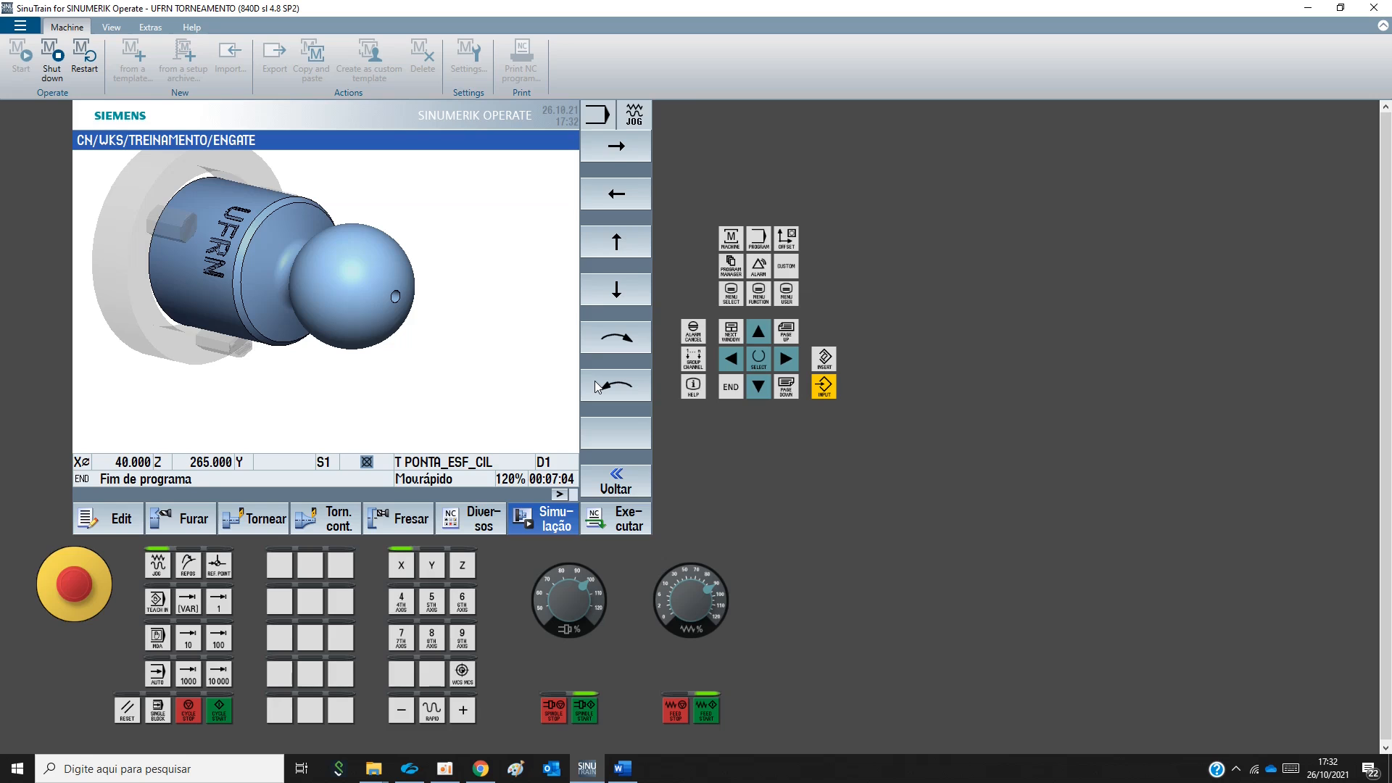
Set the engraving's text rotation α1 to 180° in its cycle, accept it and rerun the simulation
left_click(109, 519)
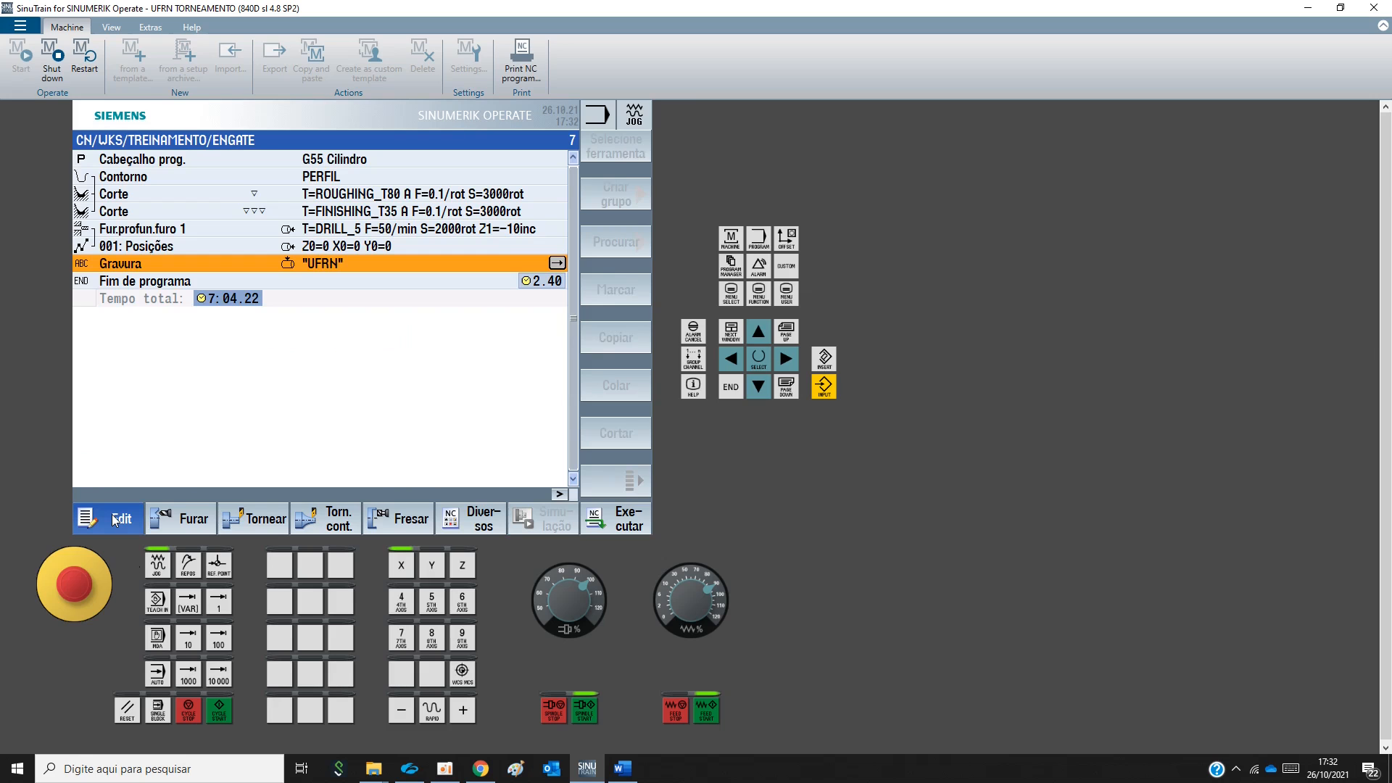
left_click(556, 264)
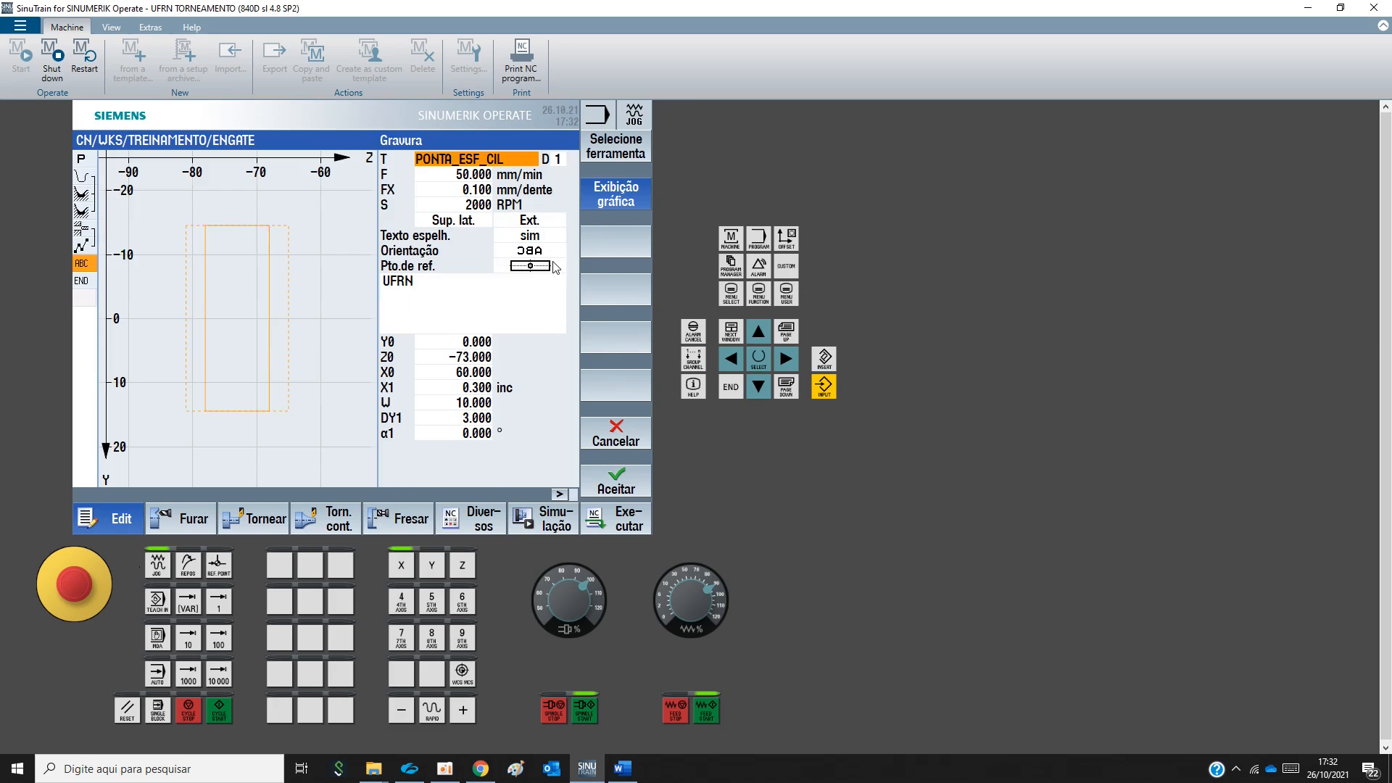
left_click(449, 434)
type("18")
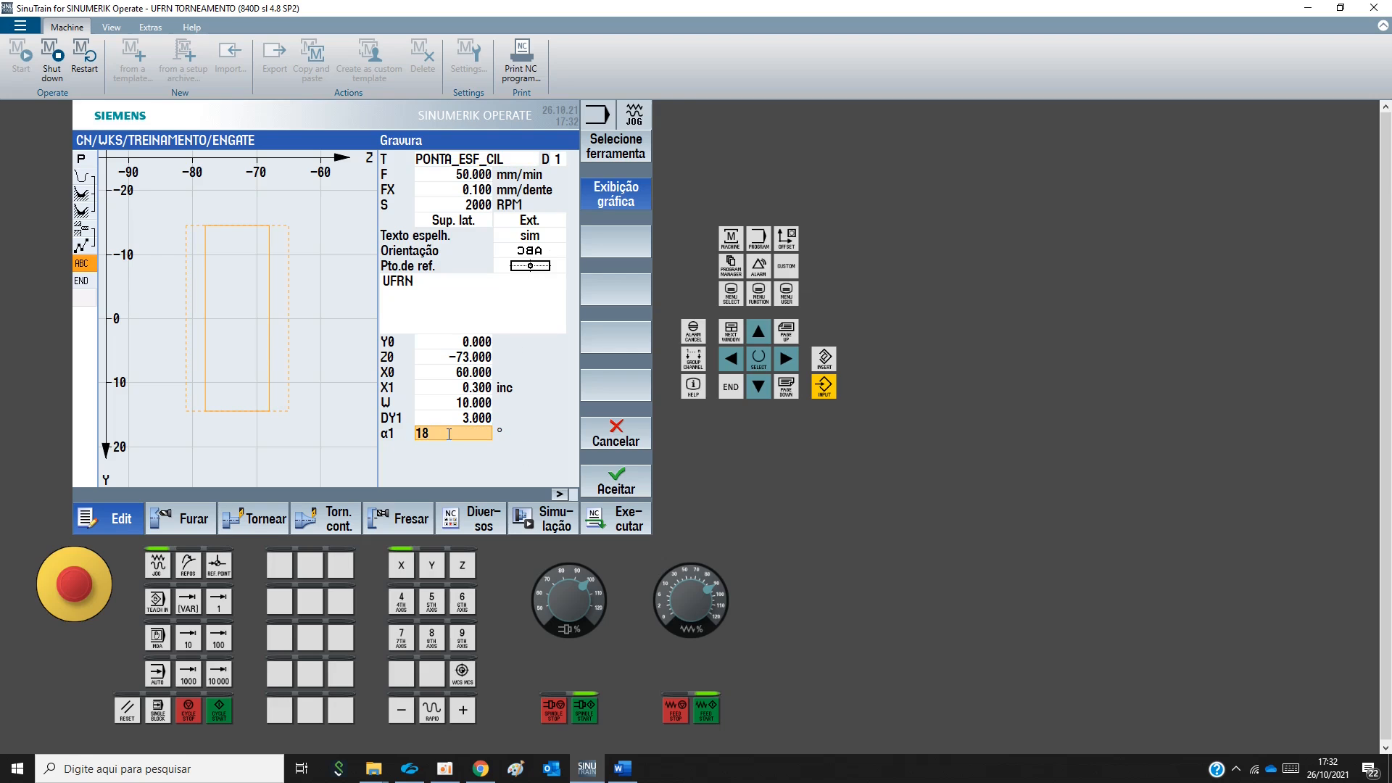
type("0")
key("Return")
left_click(617, 486)
left_click(549, 520)
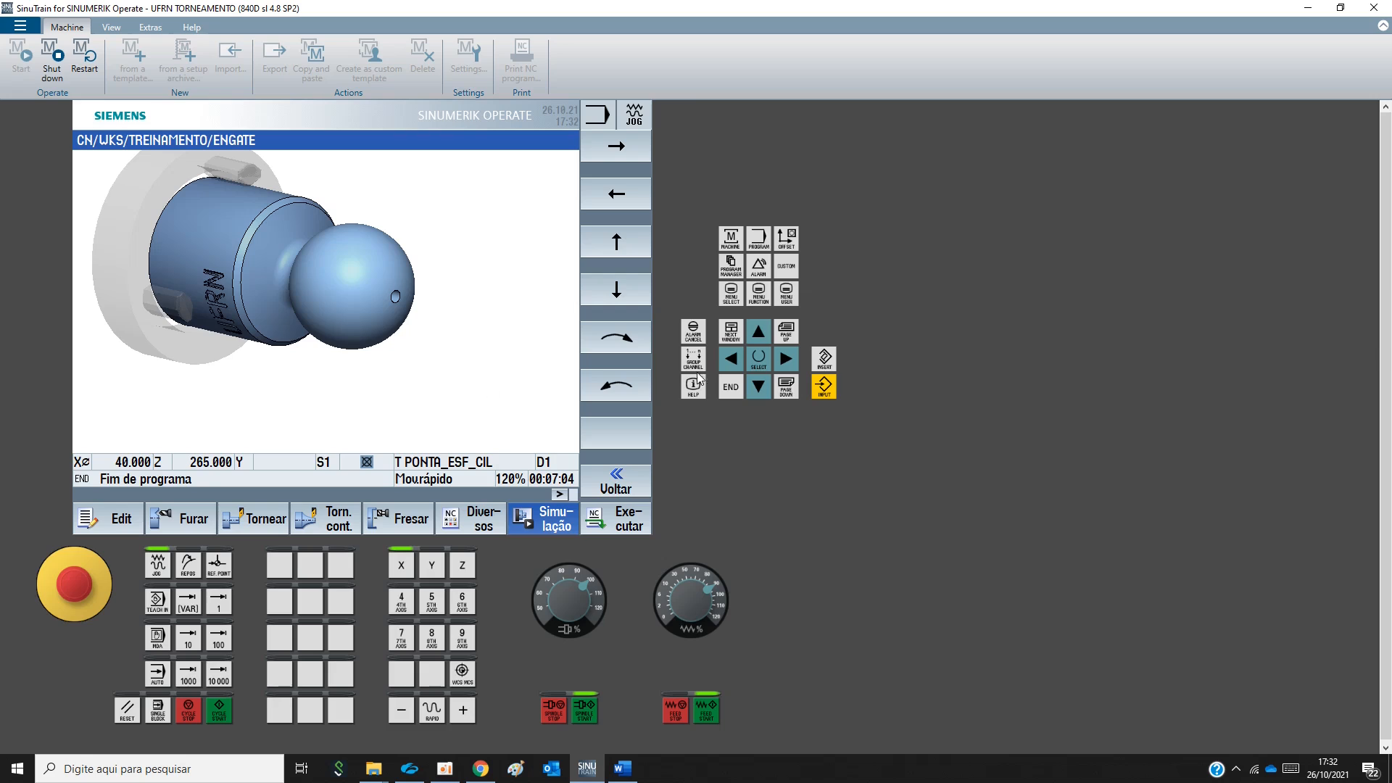
Rotate the simulated 3D part to examine the orientation of the UFRN engraving on its lateral surface
left_click(628, 342)
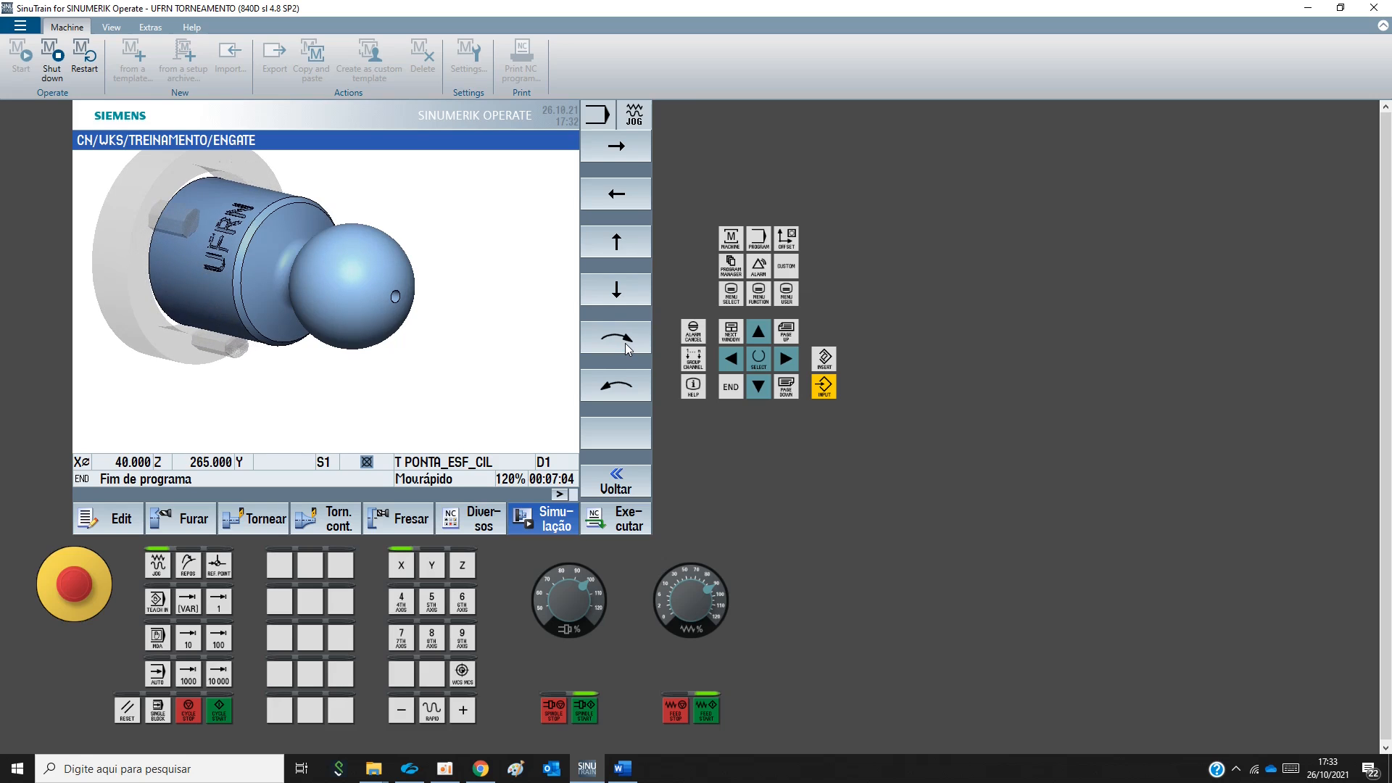
left_click(625, 342)
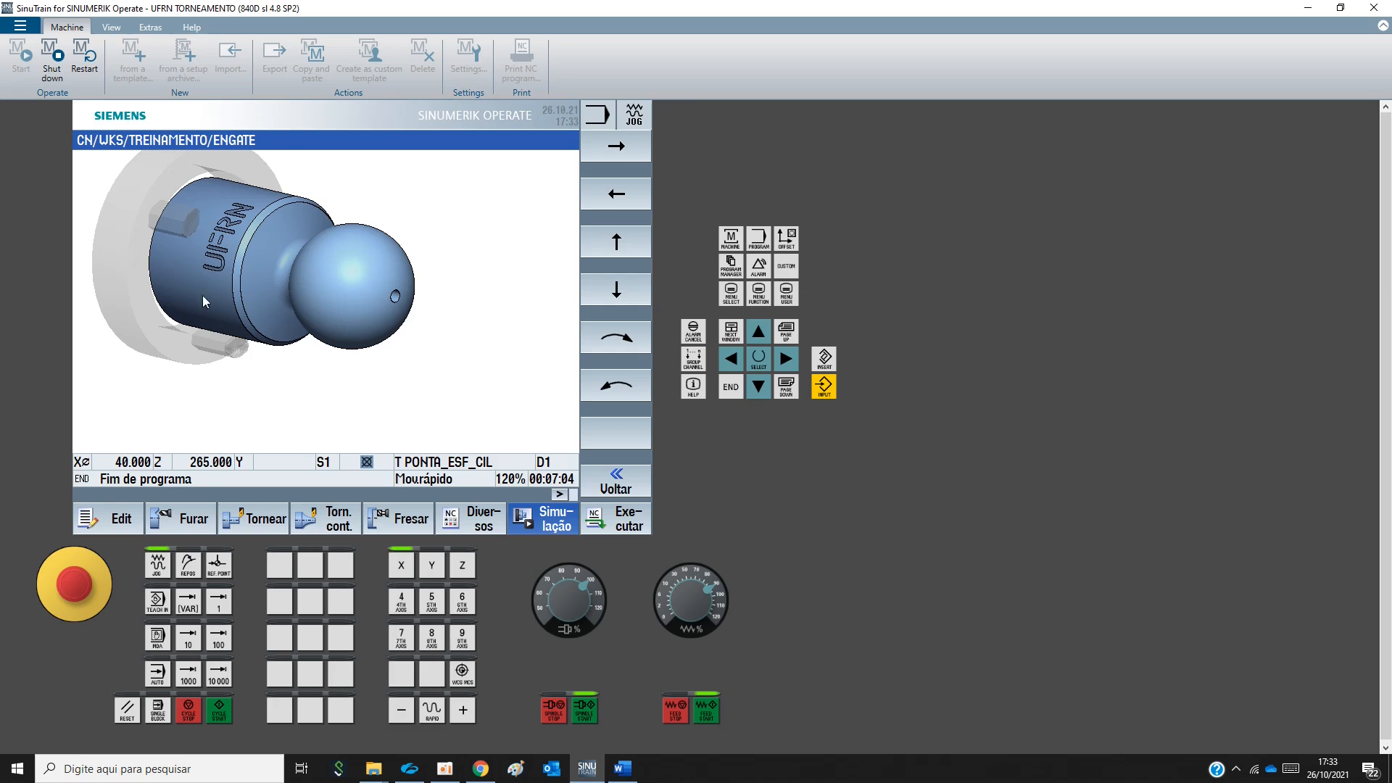
Reopen the UFRN engraving cycle and set its character spacing DY1 to 5
left_click(121, 519)
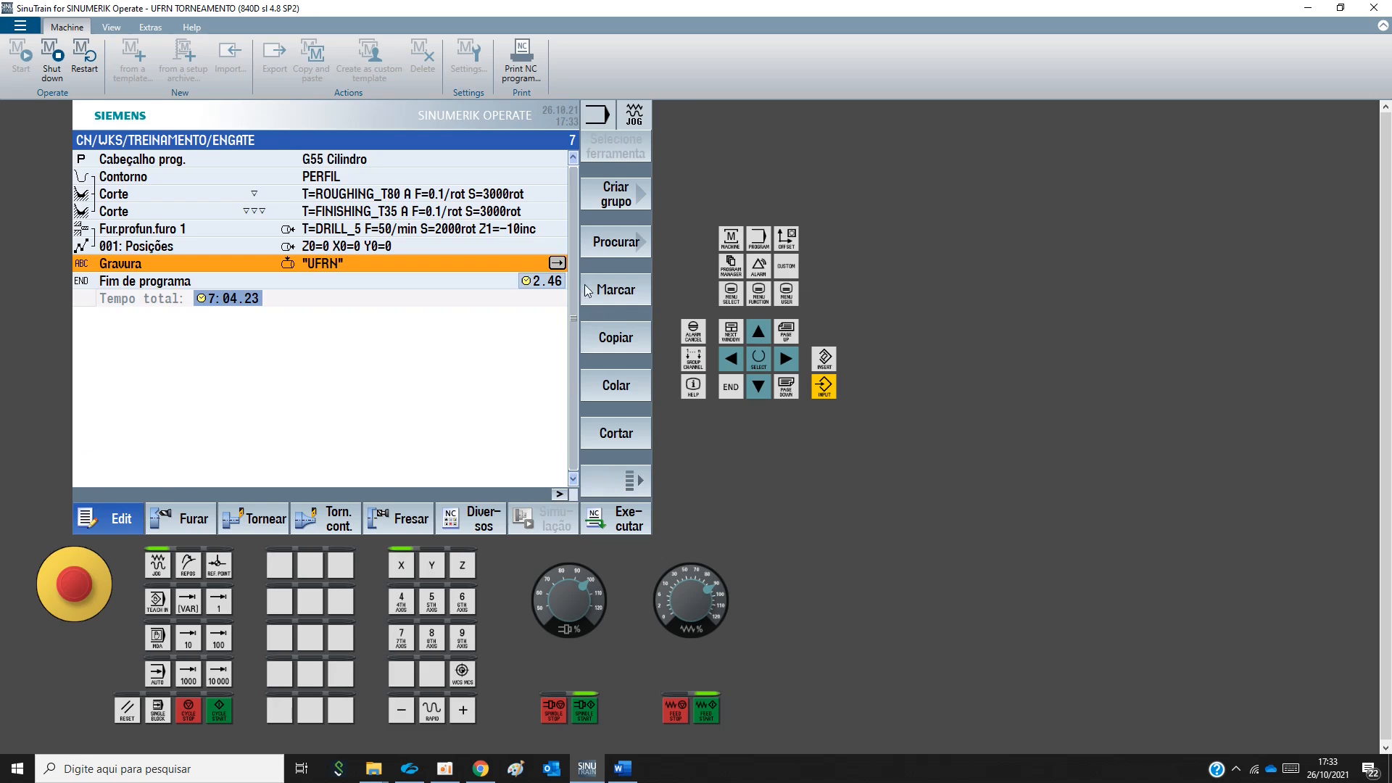
left_click(557, 263)
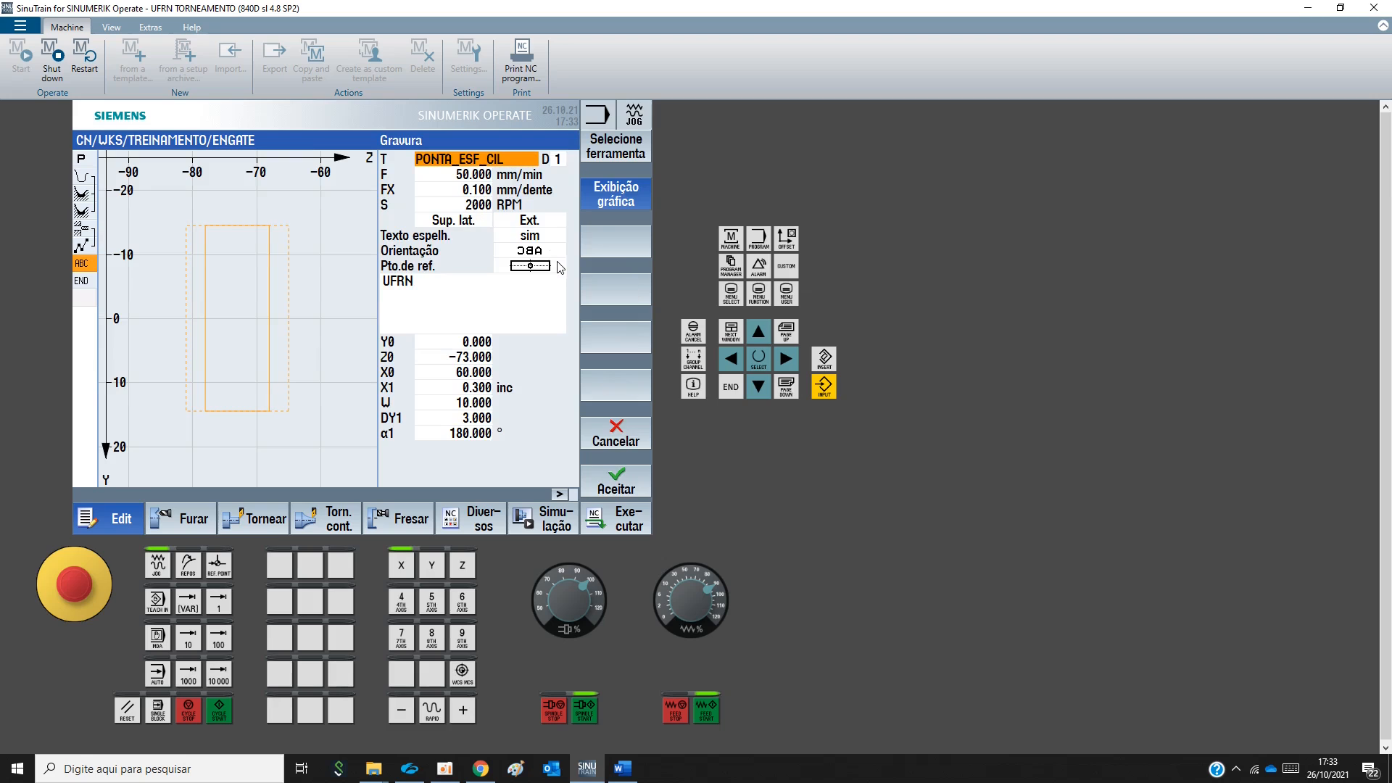
left_click(448, 405)
left_click(445, 416)
type("5")
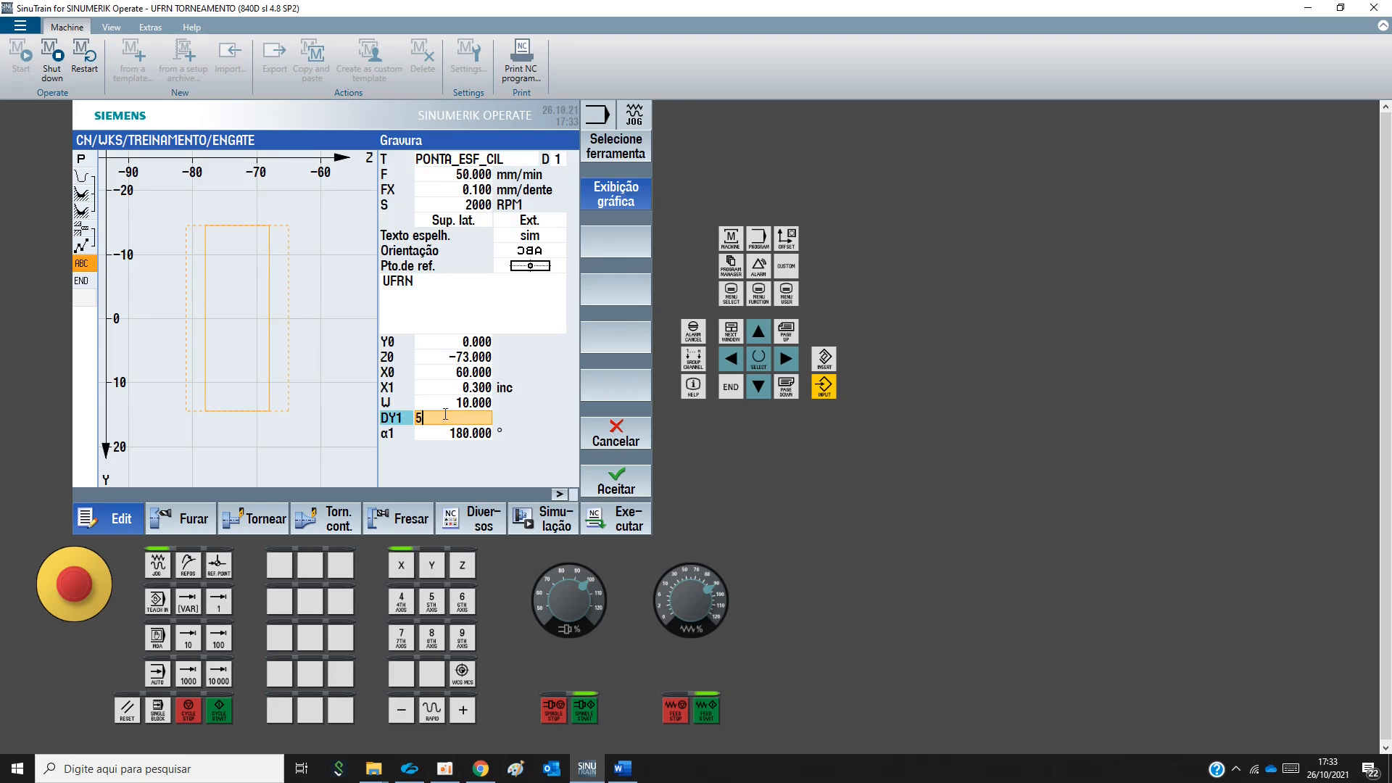
key("Return")
Set the engraving's character height W to 13, accept the cycle and rerun the simulation
left_click(450, 400)
type("13")
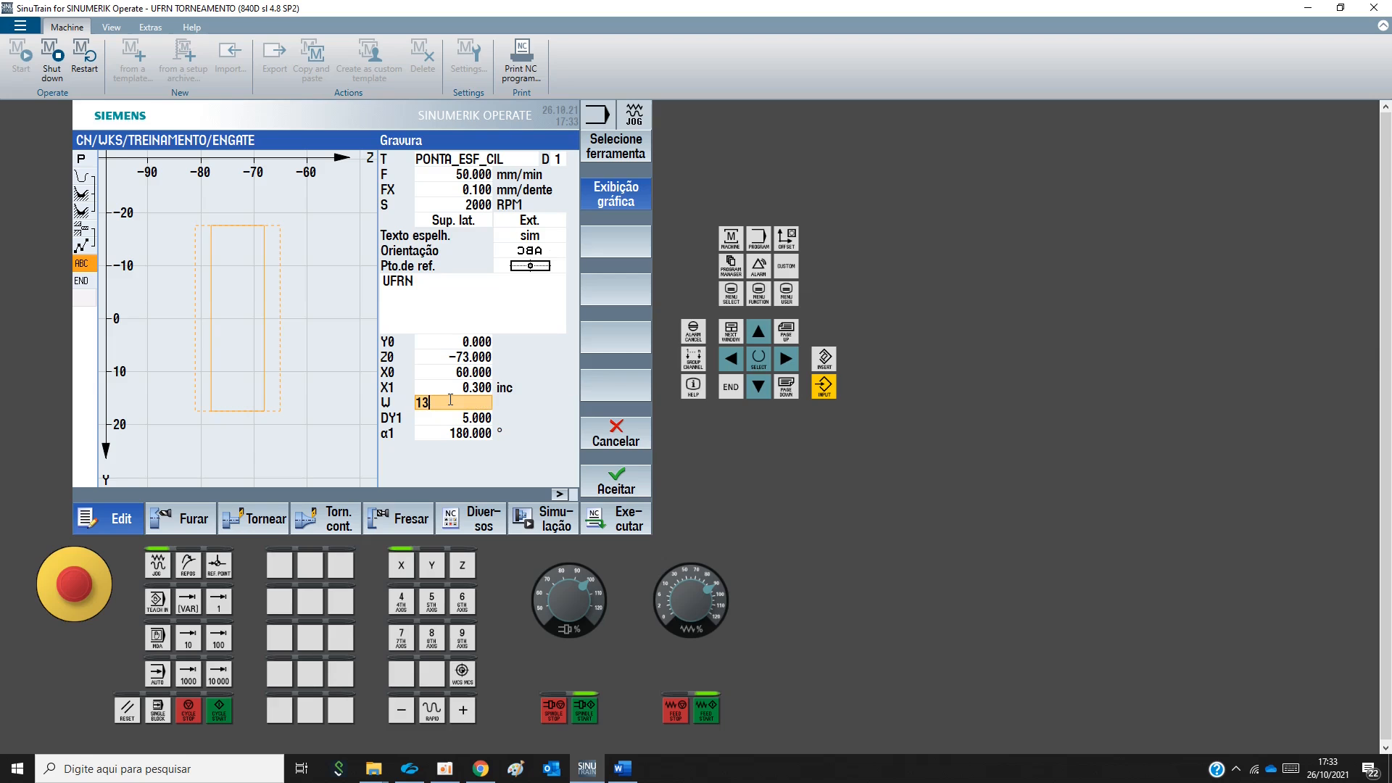
key("Return")
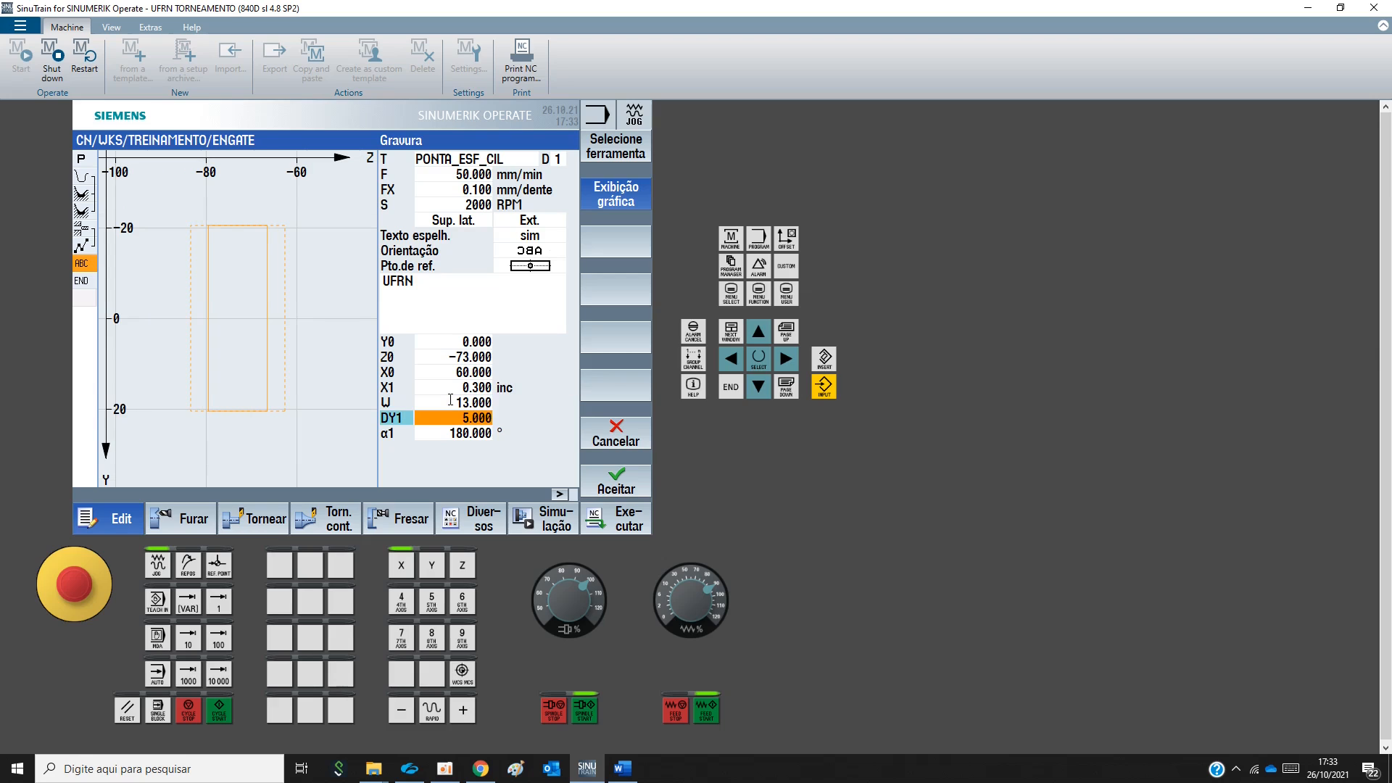
left_click(458, 391)
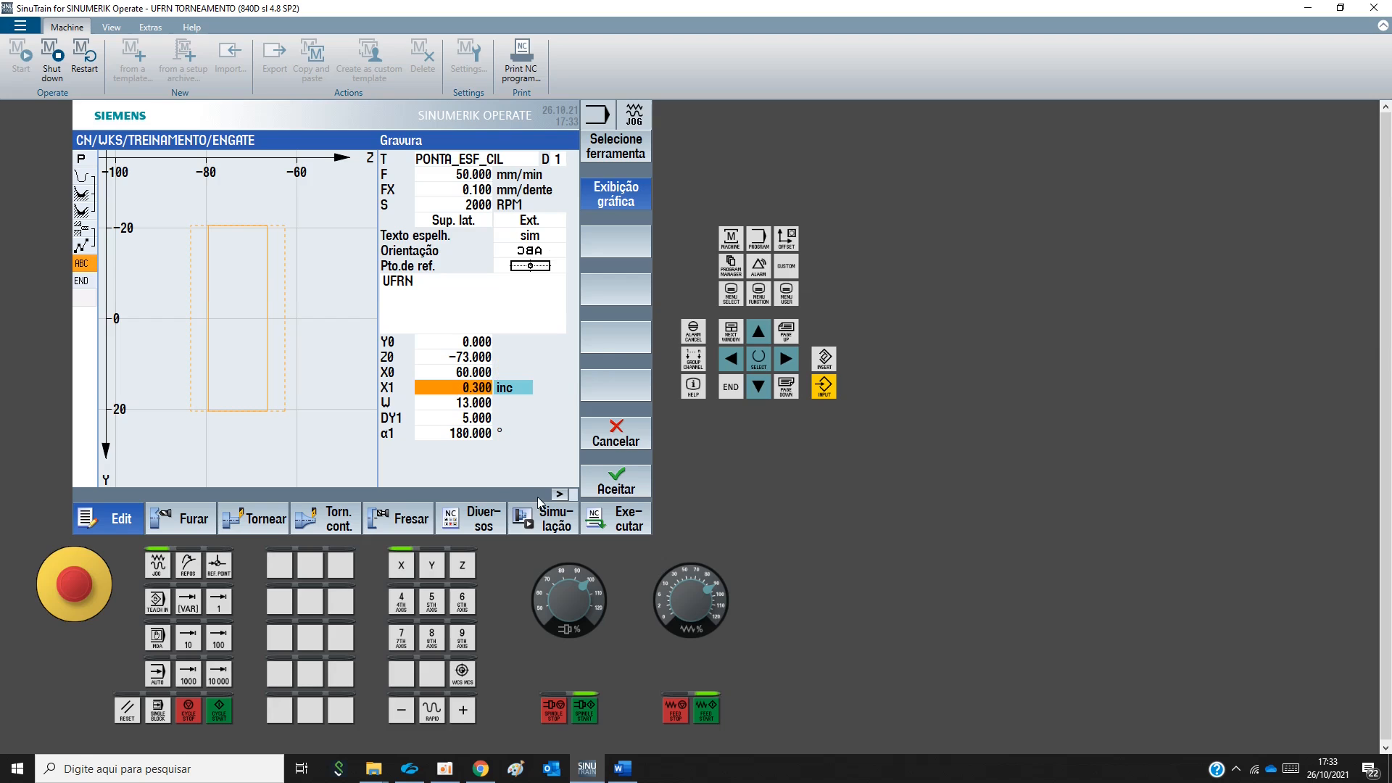
left_click(614, 480)
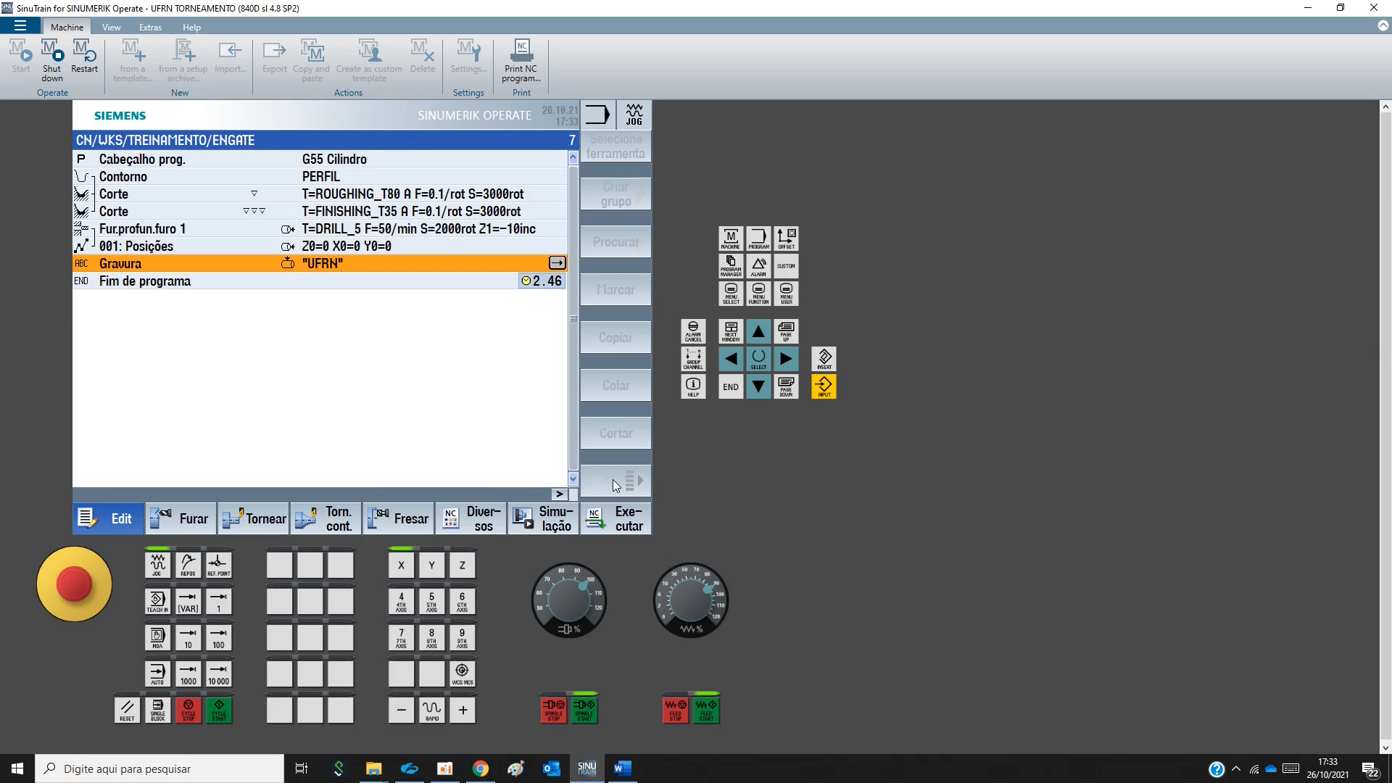
left_click(555, 514)
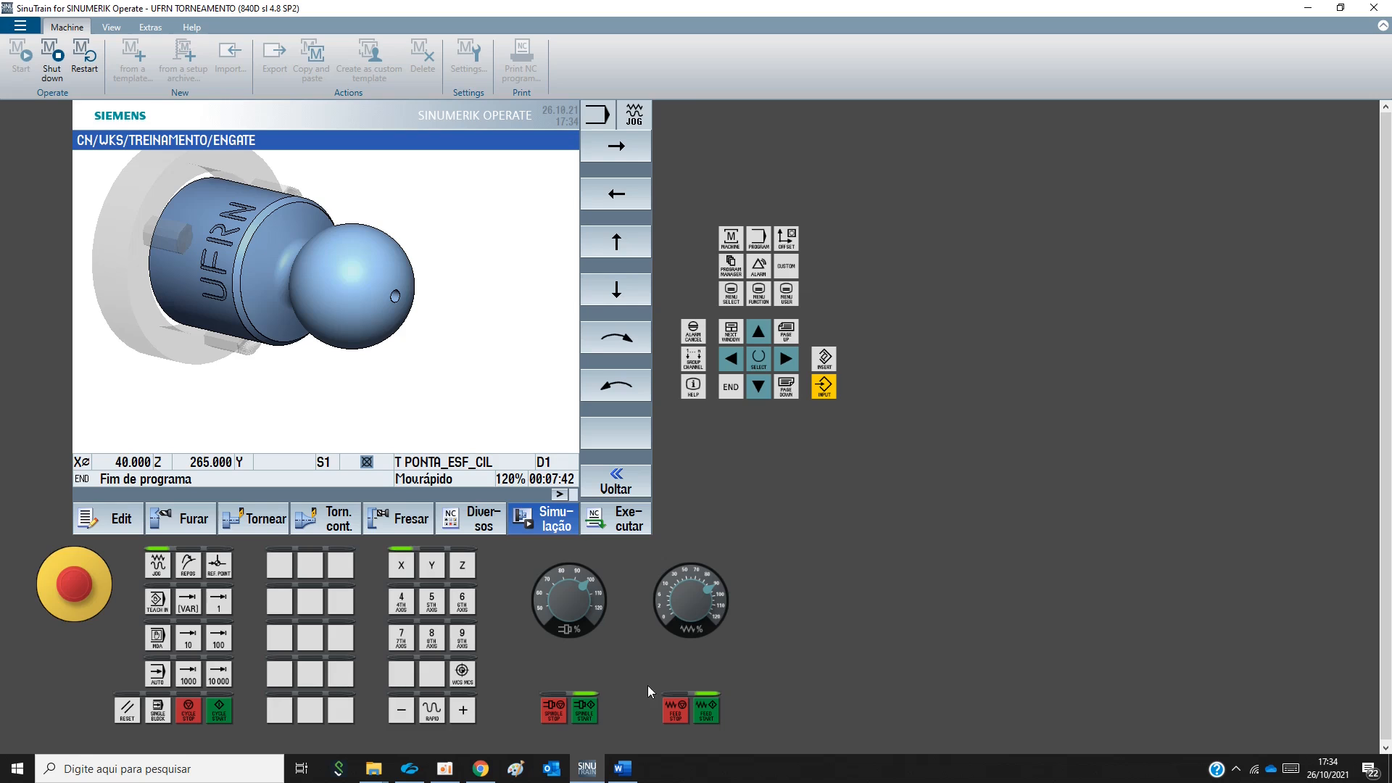
left_click(445, 768)
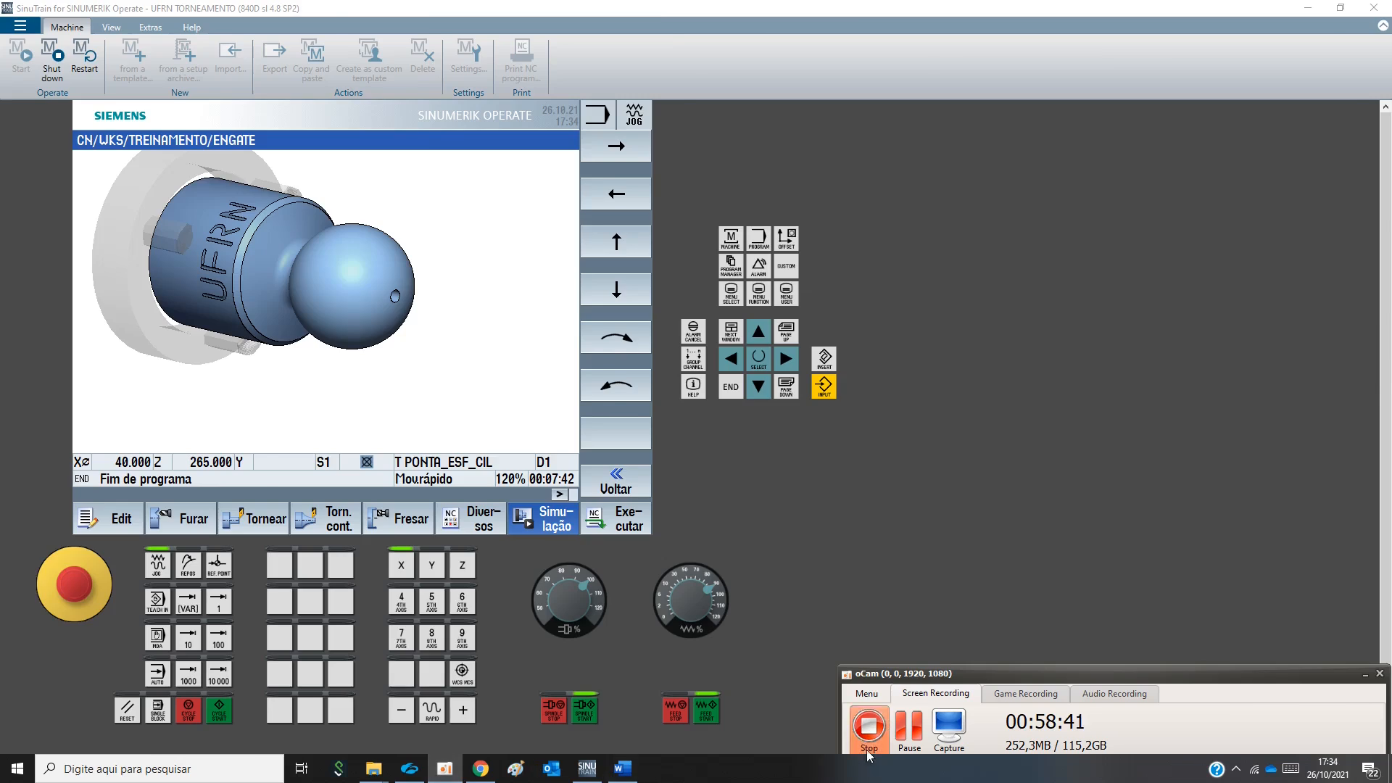